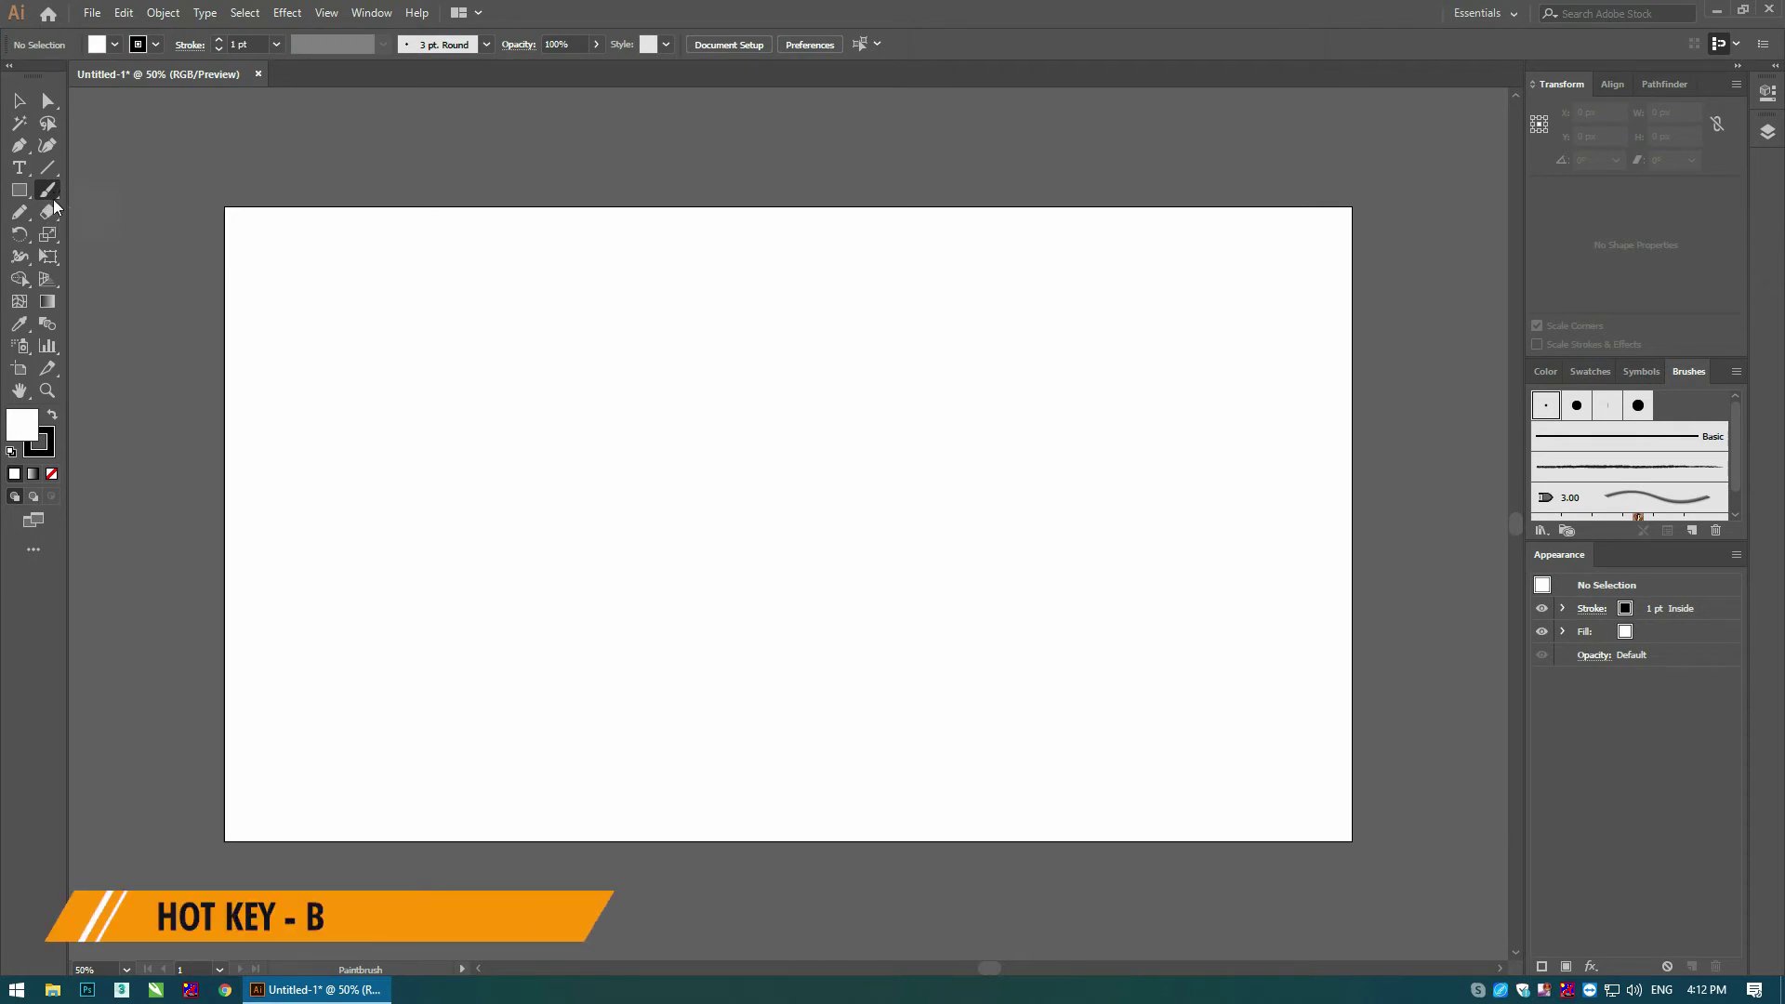
Step: Tear the Paintbrush/Blob Brush tool group off into a floating panel and reposition it
{"action": "left_click", "coordinate": [51, 191]}
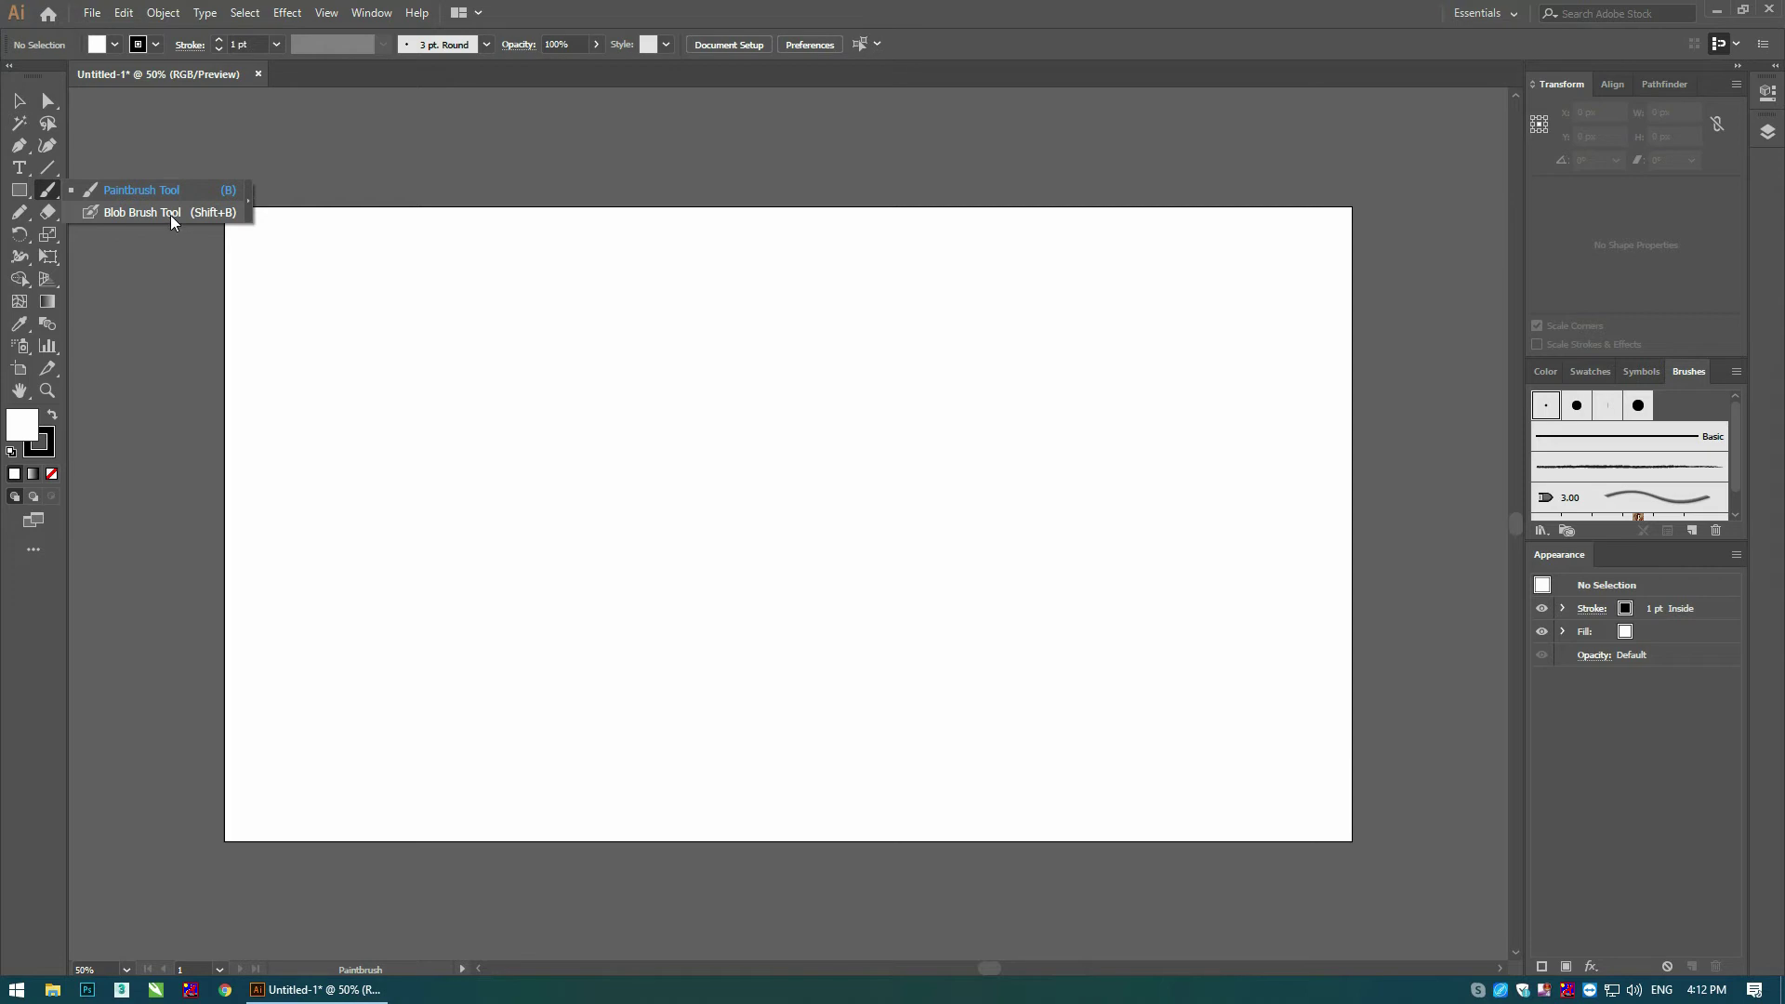
{"action": "left_click", "coordinate": [249, 203]}
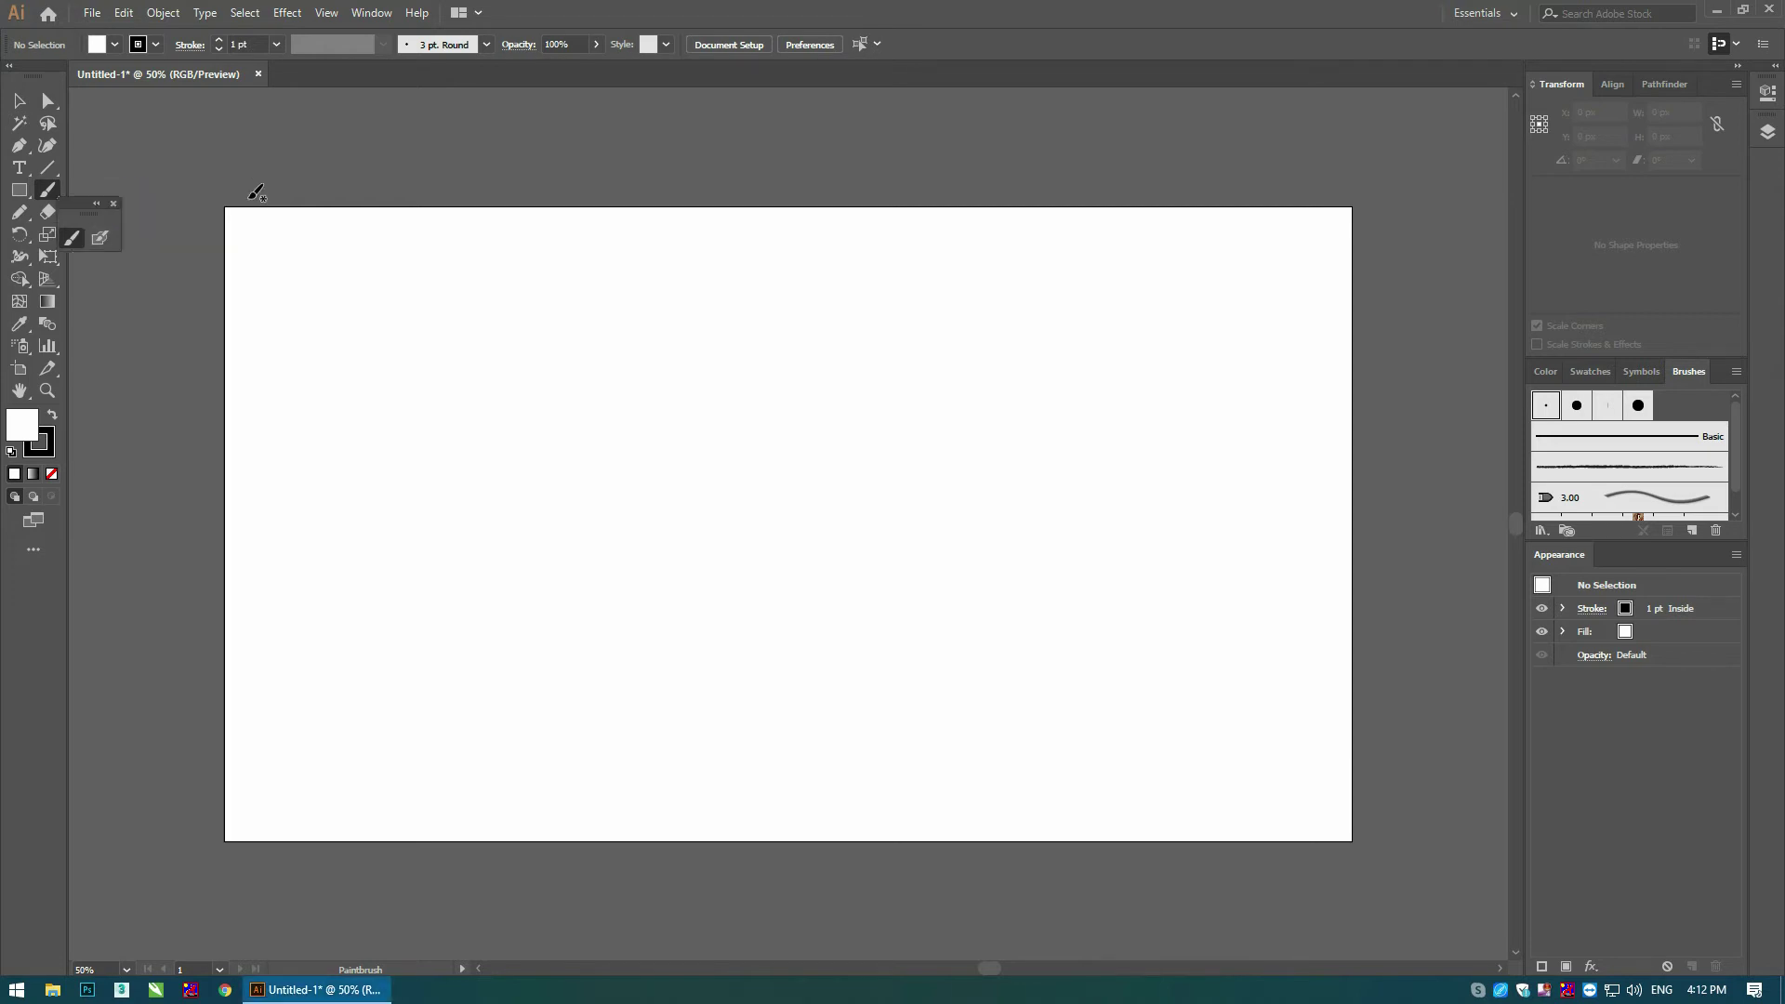
{"action": "left_click_drag", "start_coordinate": [156, 147], "coordinate": [152, 144]}
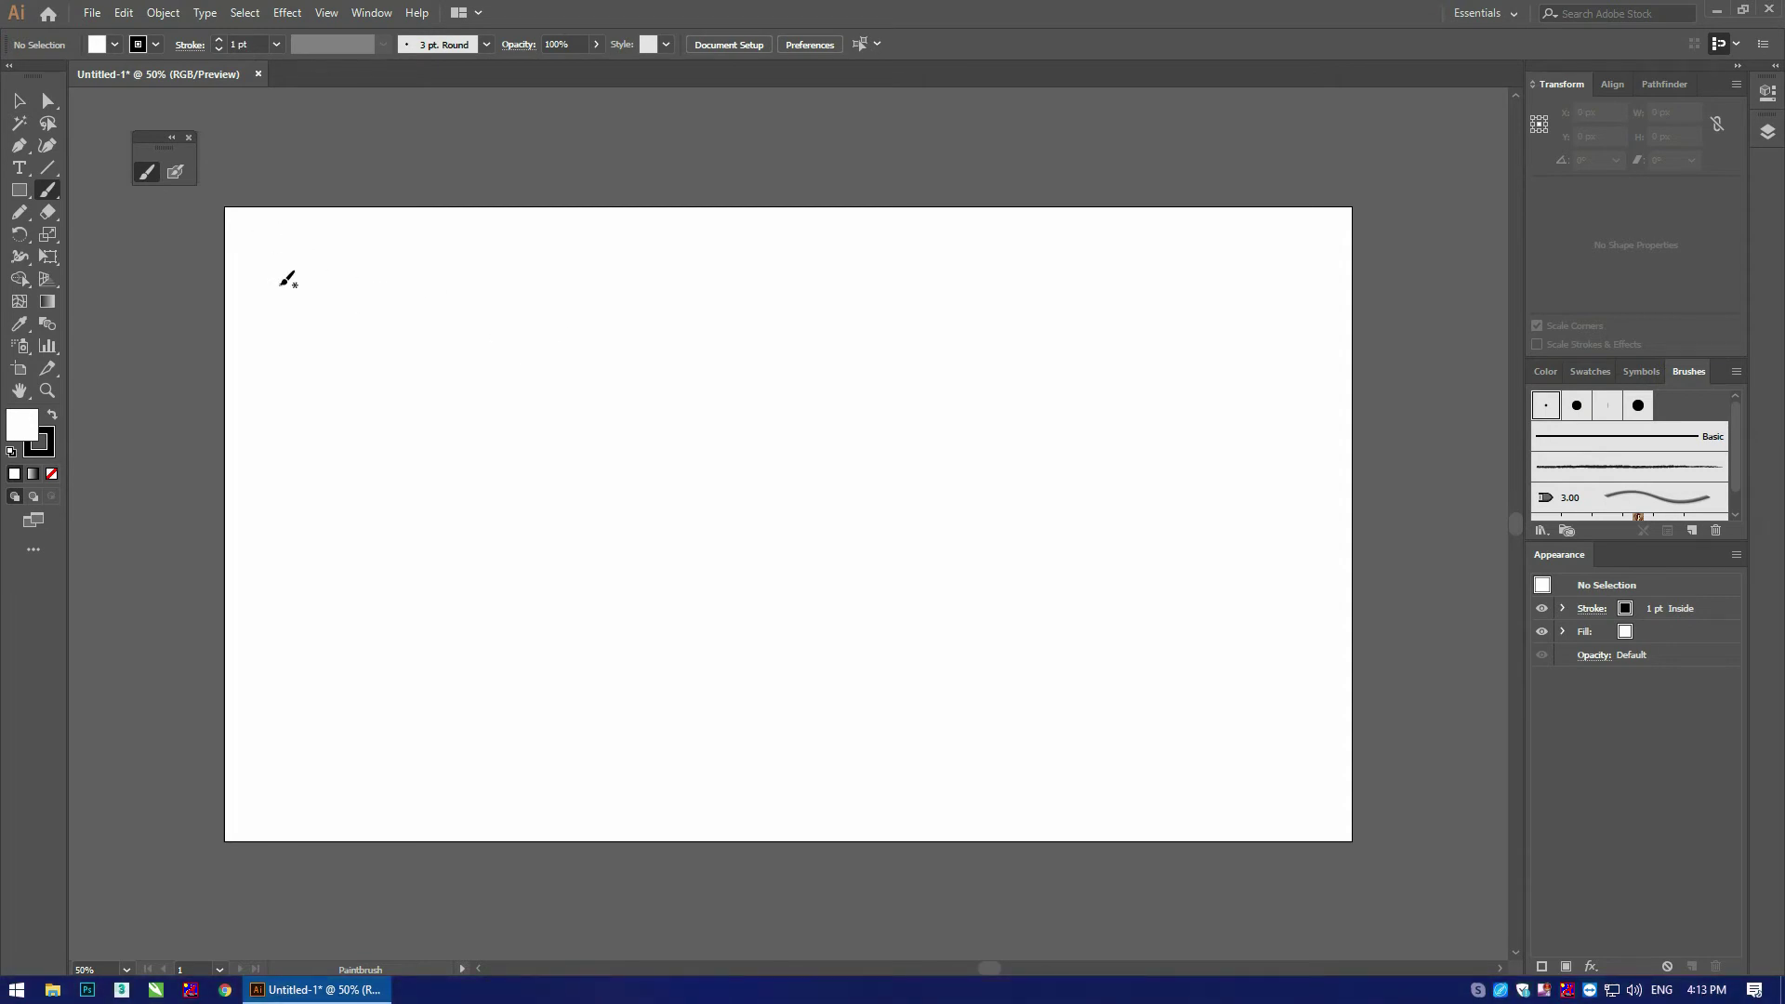
Step: Reset the Paintbrush Tool Options to defaults and set Fidelity to the Accurate extreme
{"action": "left_click", "coordinate": [147, 172]}
{"action": "left_click", "coordinate": [148, 173]}
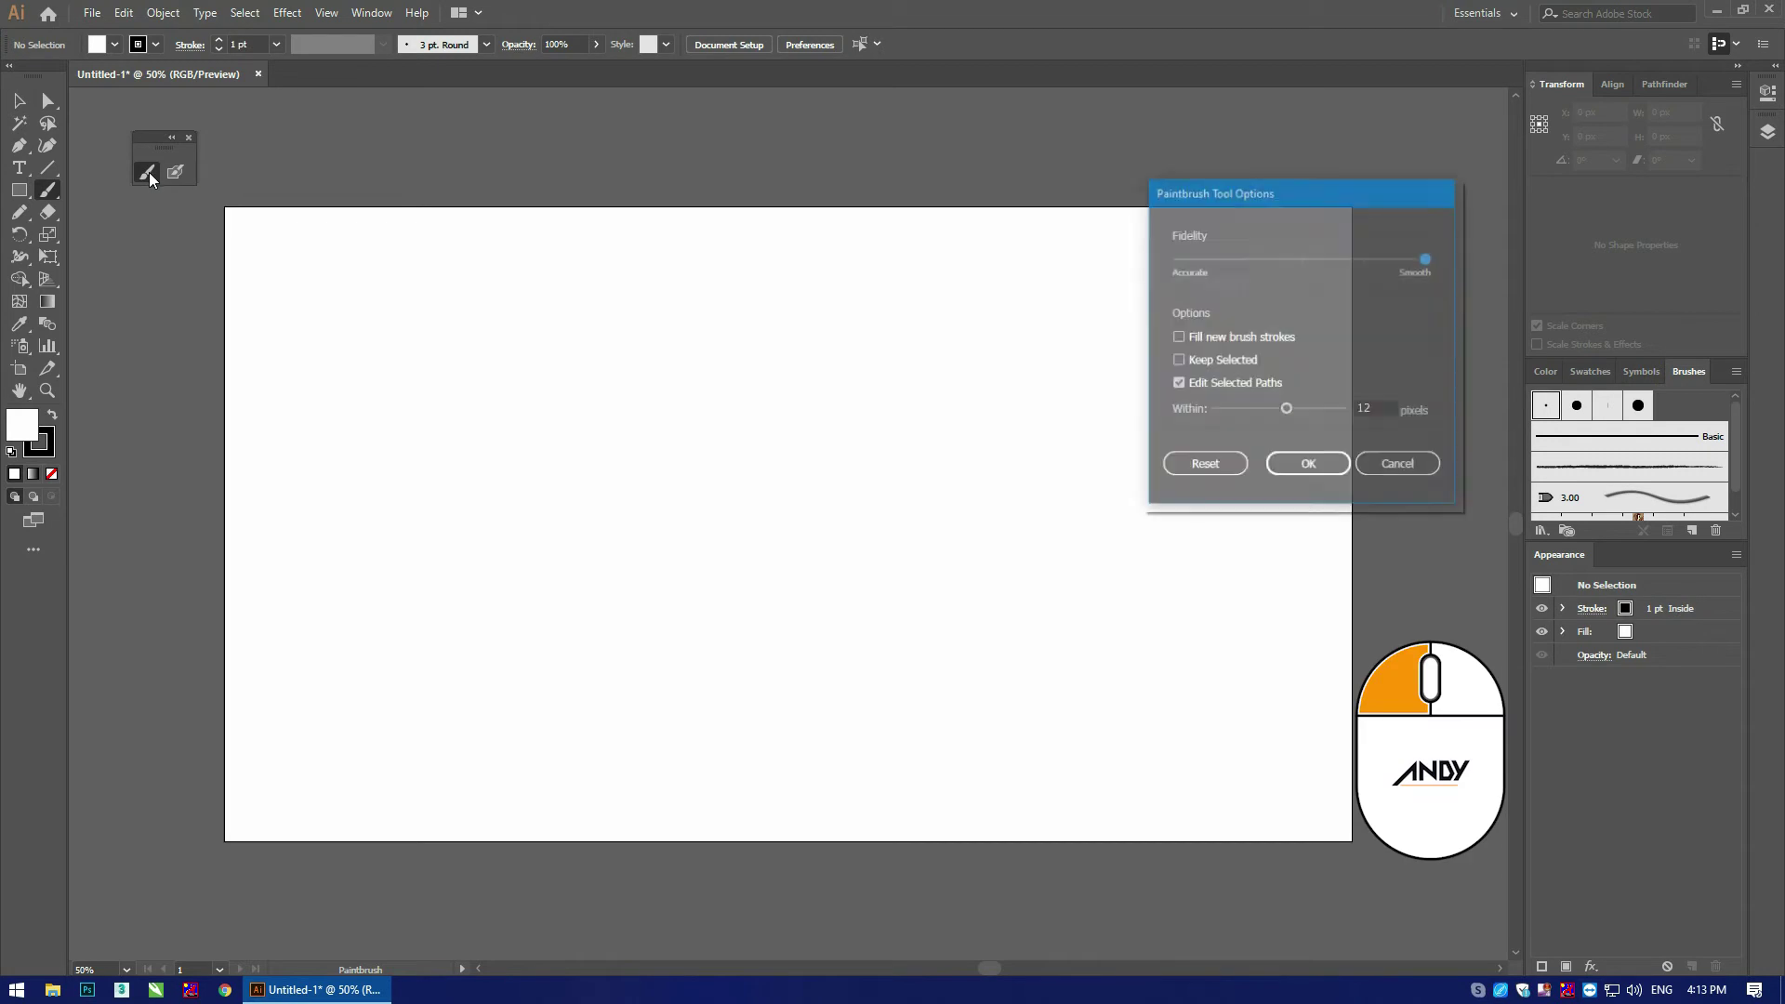
{"action": "mouse_move", "coordinate": [1260, 197]}
{"action": "left_mouse_down"}
{"action": "mouse_move", "coordinate": [776, 320]}
{"action": "mouse_move", "coordinate": [800, 314]}
{"action": "left_mouse_up"}
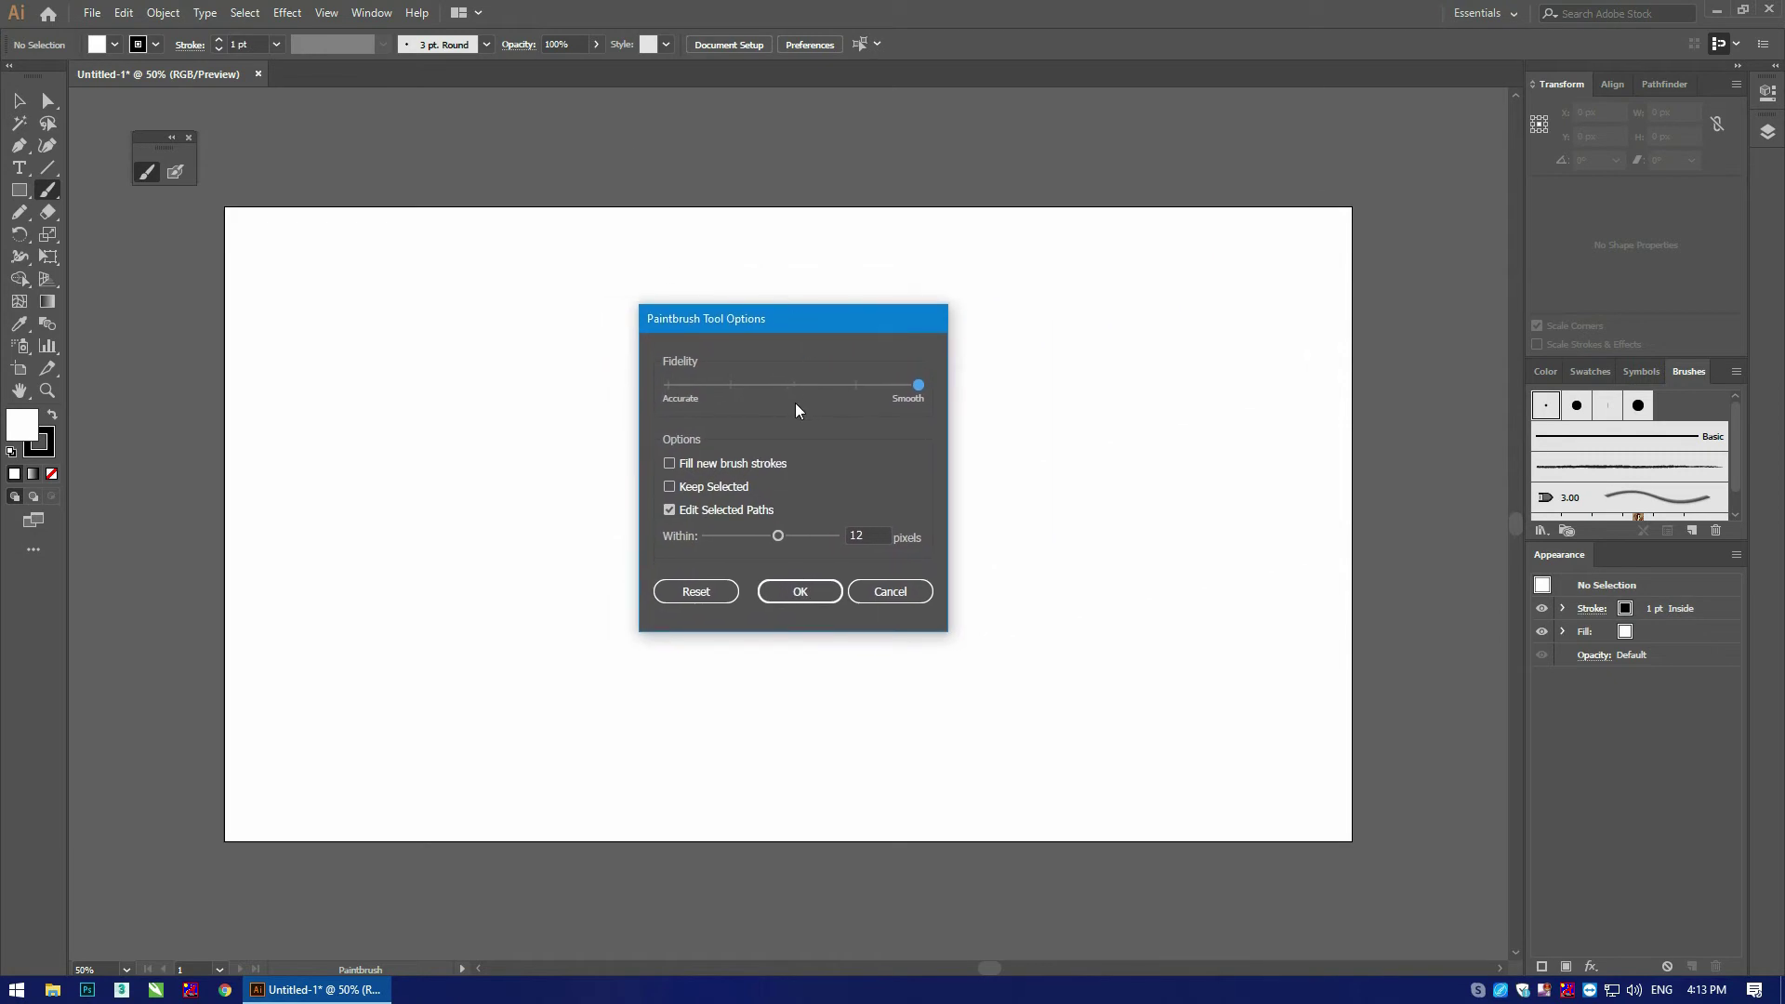
{"action": "left_click", "coordinate": [688, 595]}
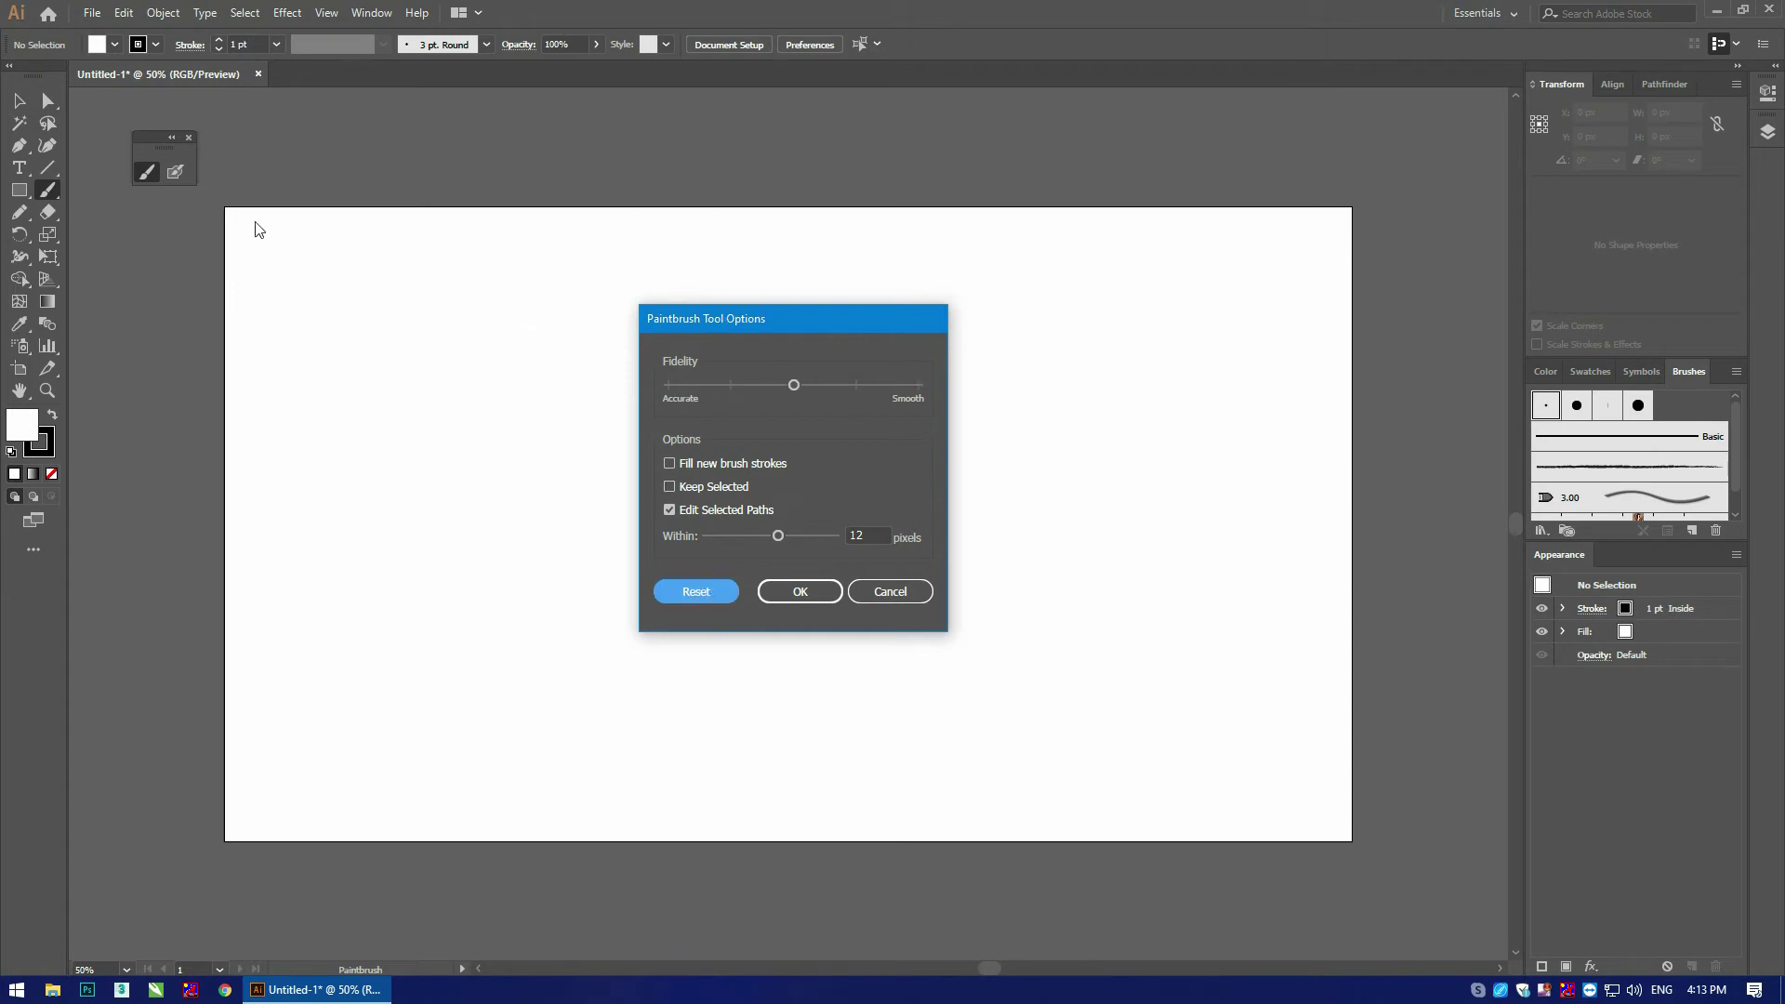
{"action": "left_click_drag", "start_coordinate": [810, 317], "coordinate": [813, 301]}
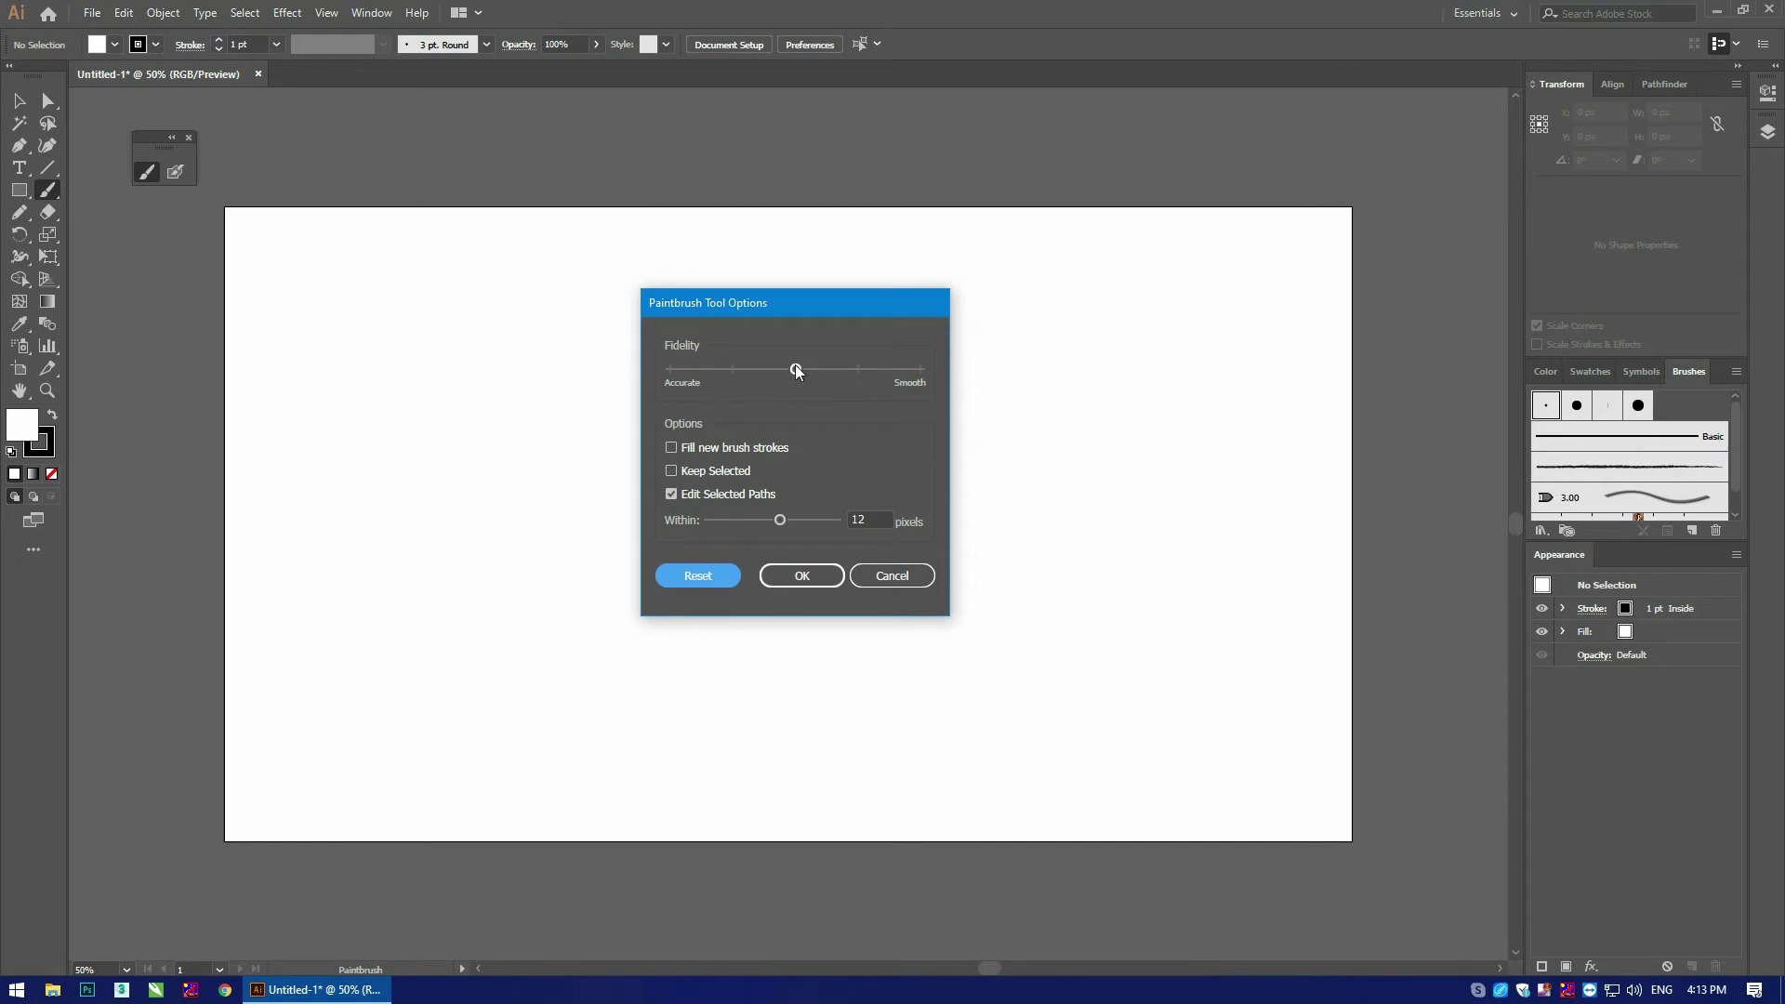
{"action": "left_click_drag", "start_coordinate": [795, 369], "coordinate": [637, 389]}
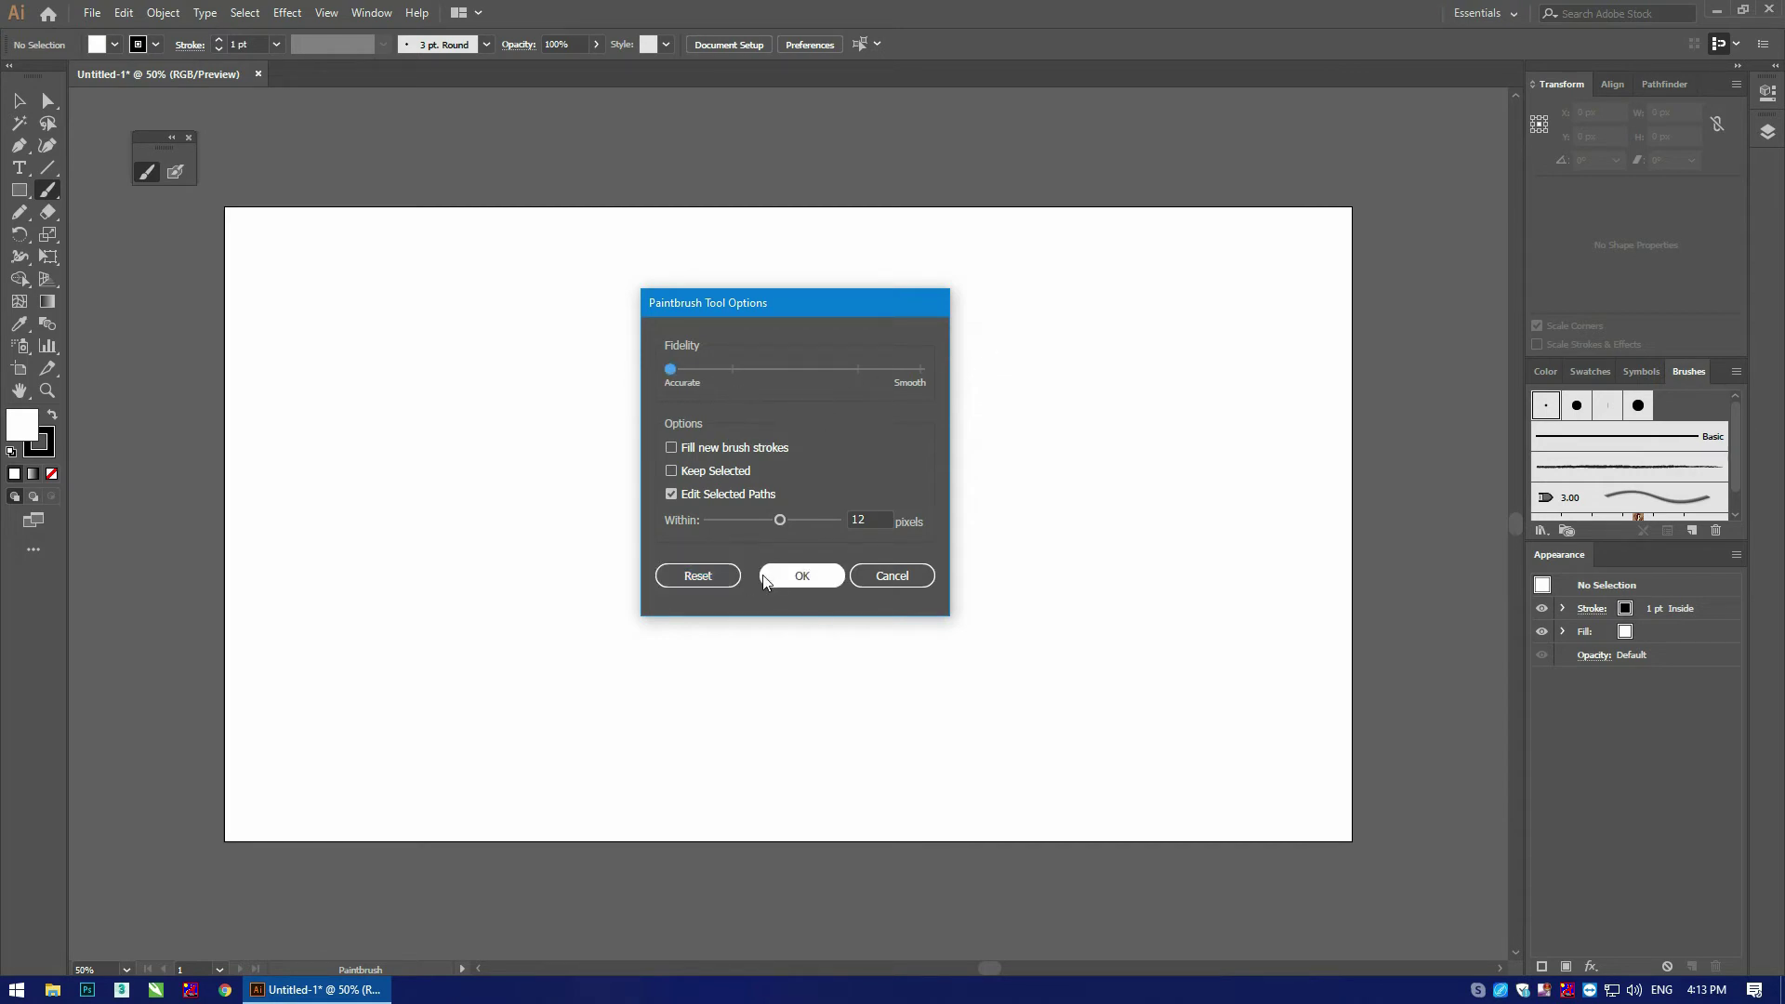
{"action": "left_click", "coordinate": [792, 579]}
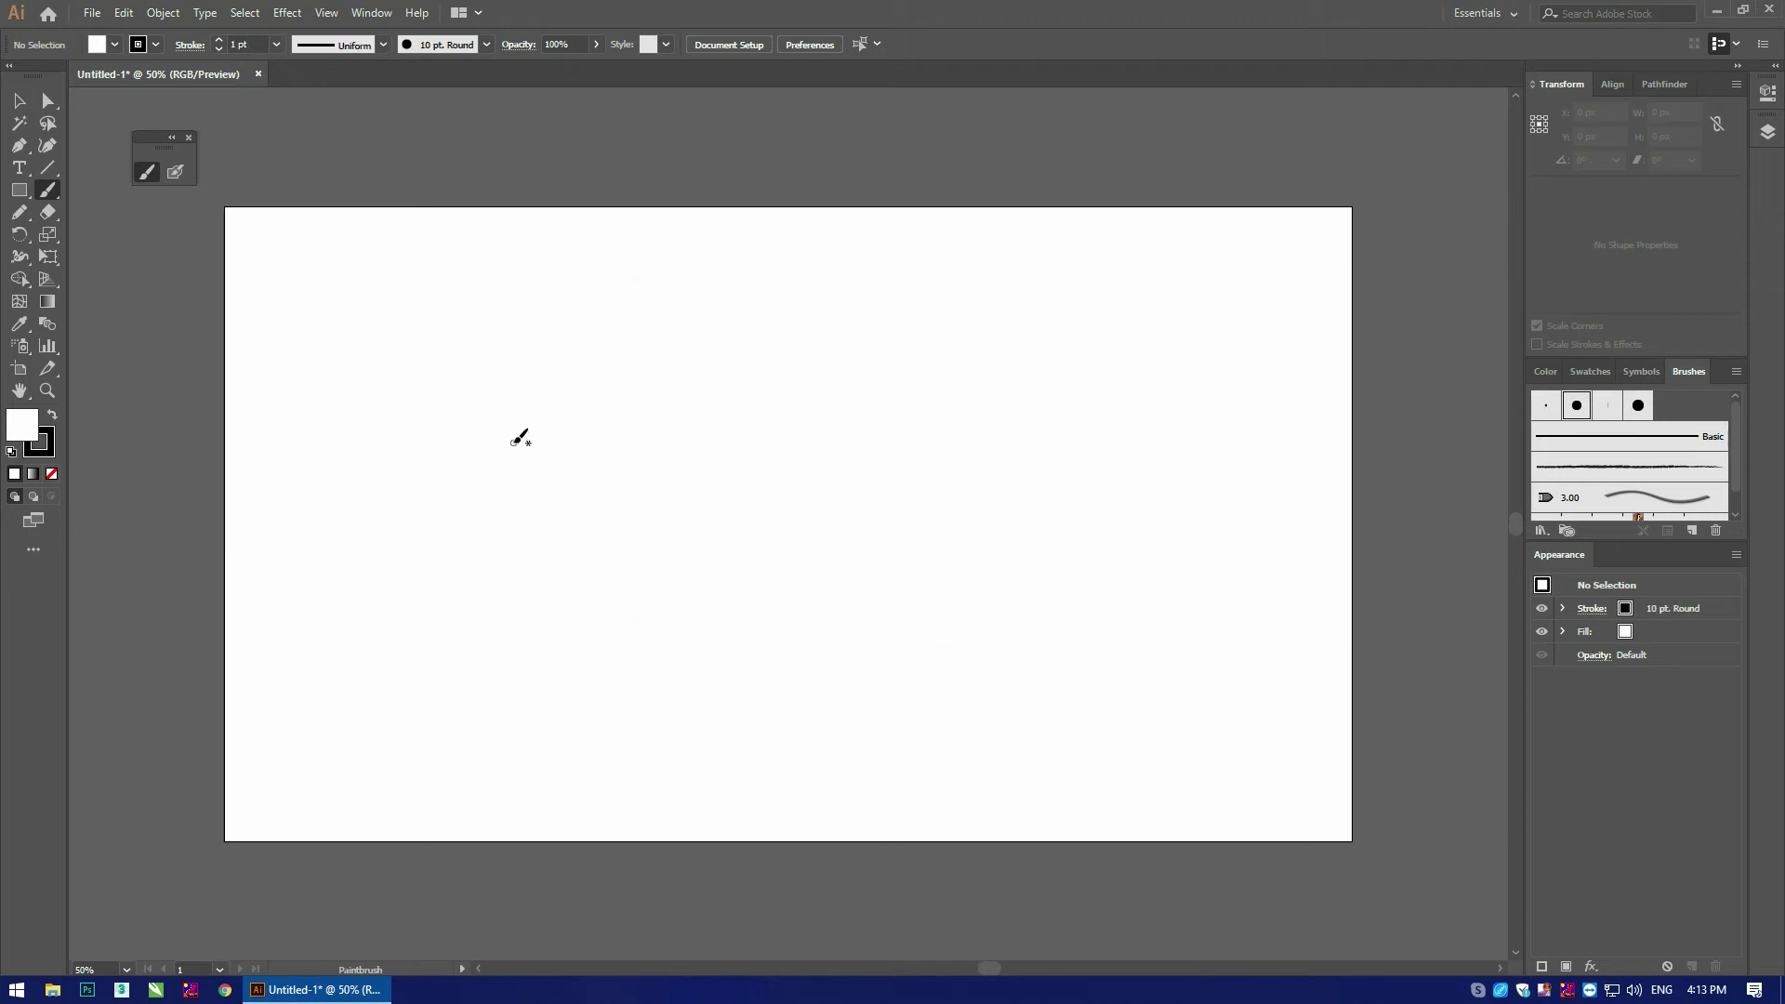
Step: Paint a wavy black 10 pt Round stroke across the left half of the artboard
{"action": "left_click_drag", "start_coordinate": [465, 645], "coordinate": [890, 393]}
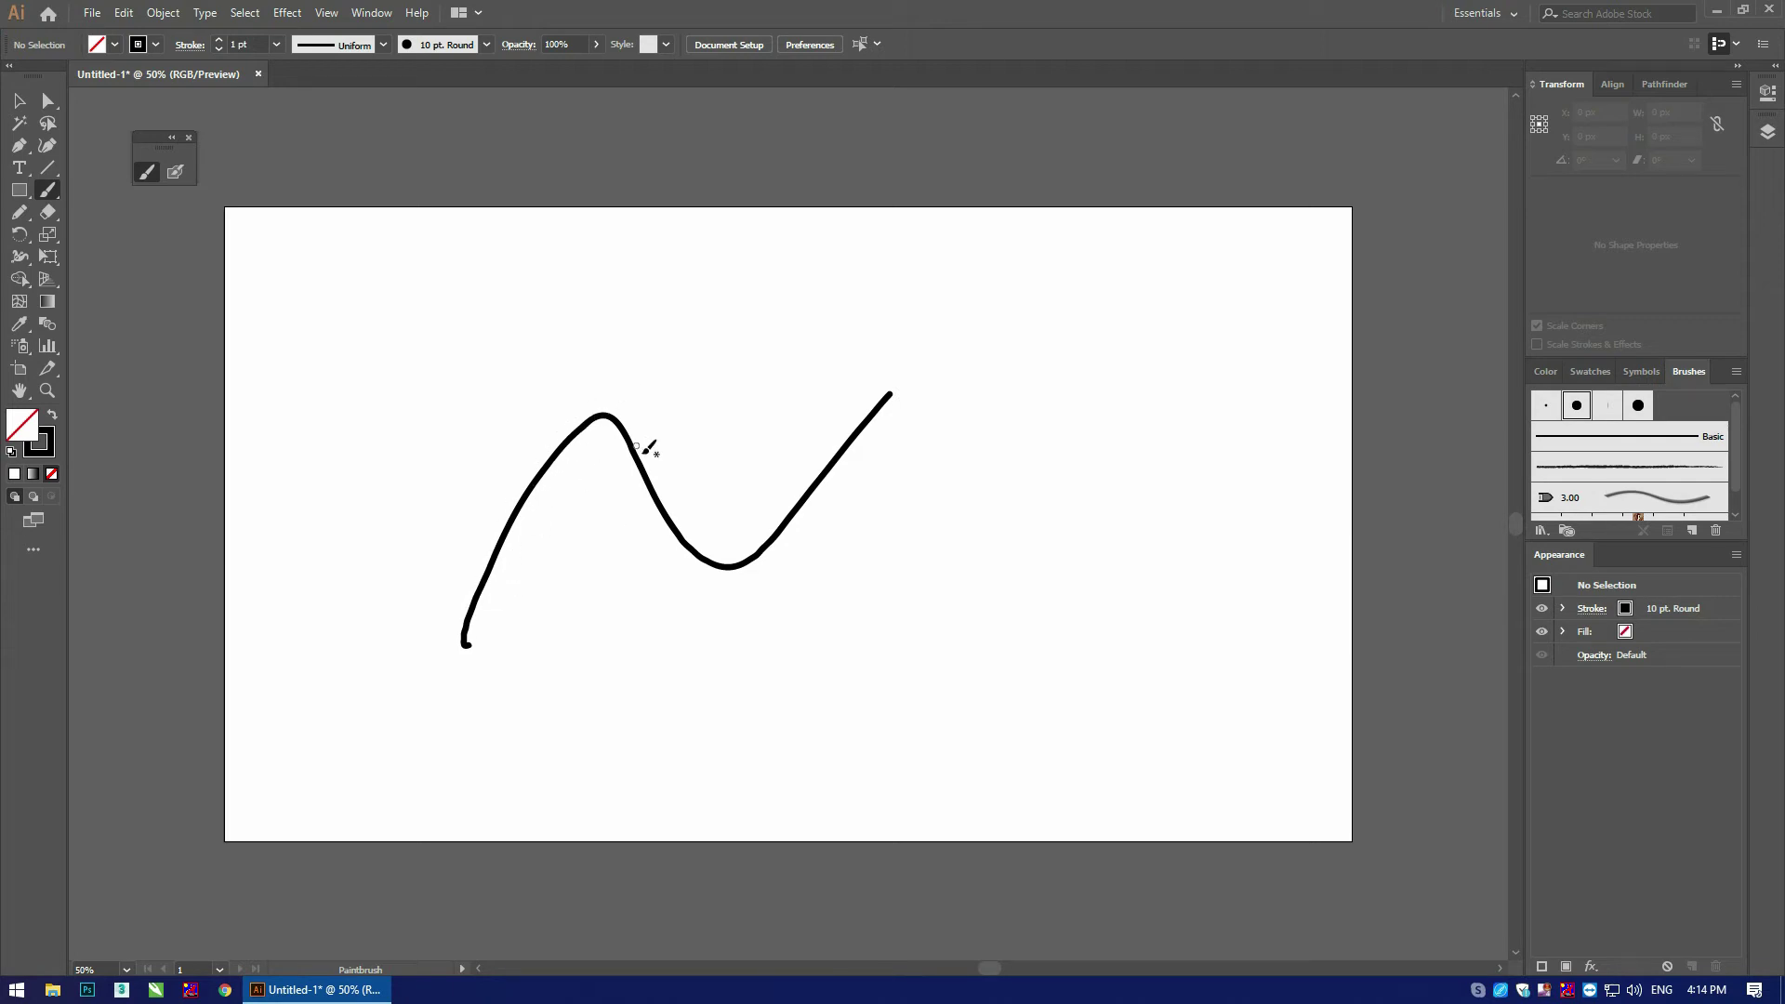
Step: Set Paintbrush Fidelity to Smooth and paint a smoother wavy stroke above the first
{"action": "double_click", "coordinate": [148, 172]}
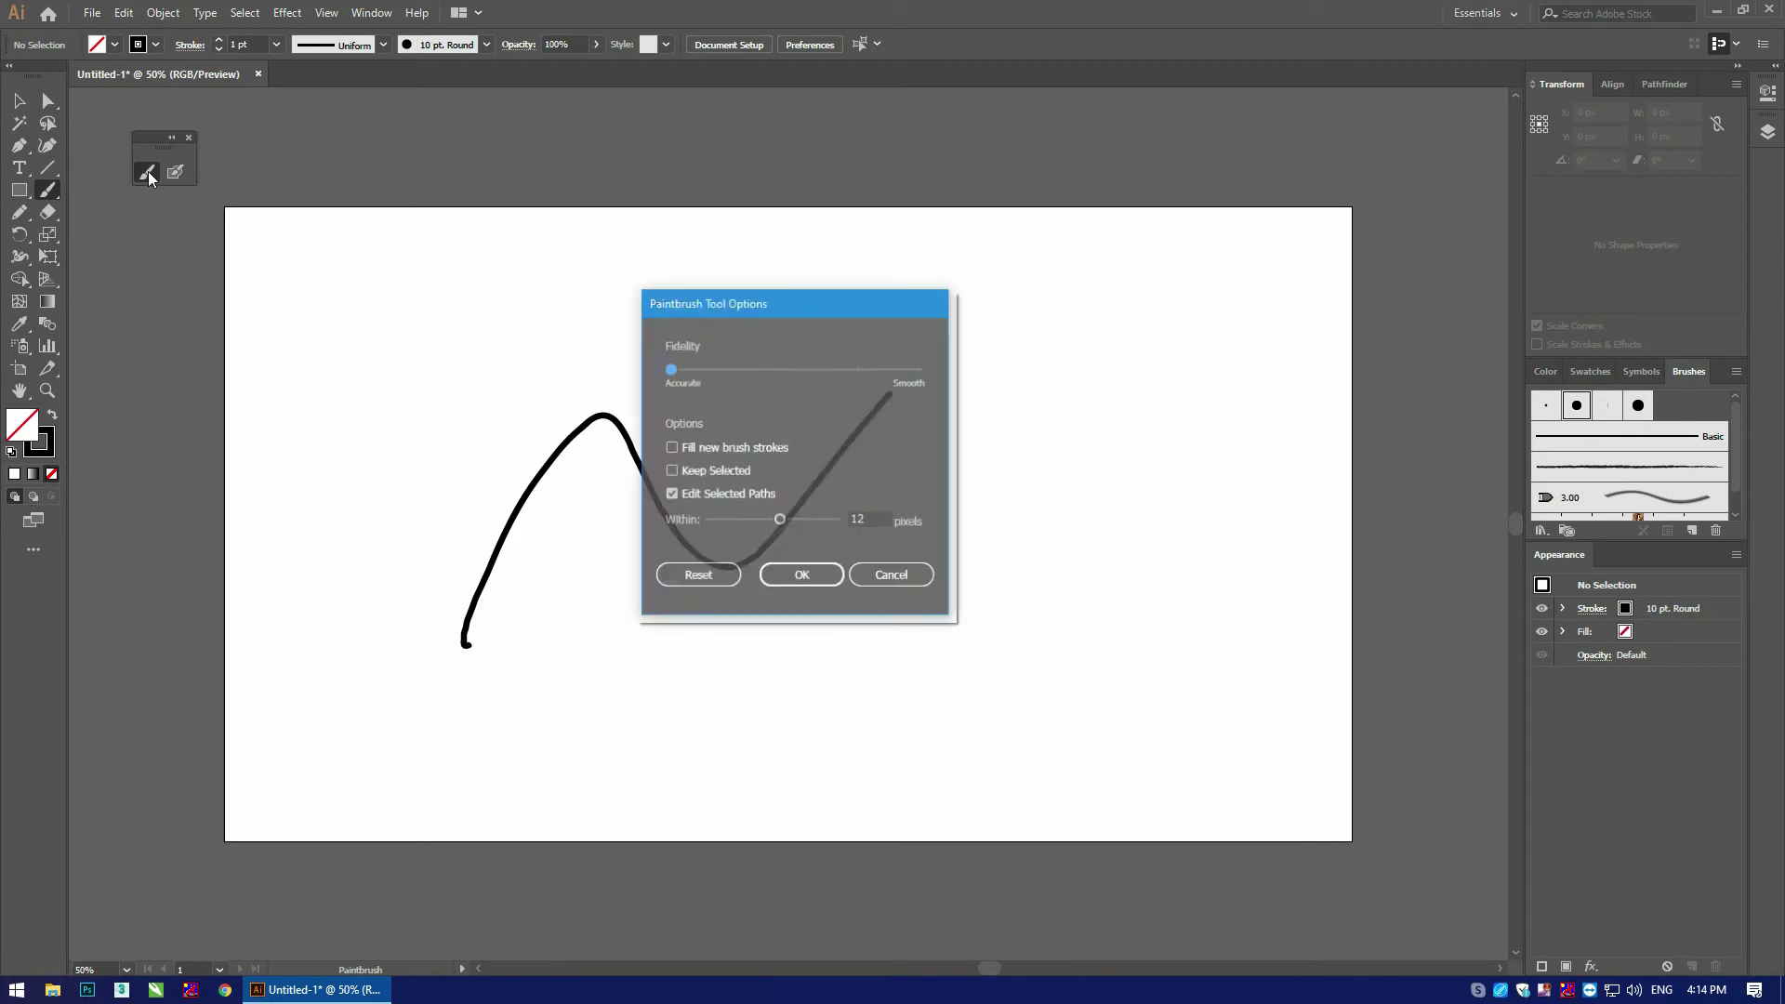
{"action": "left_click", "coordinate": [922, 370]}
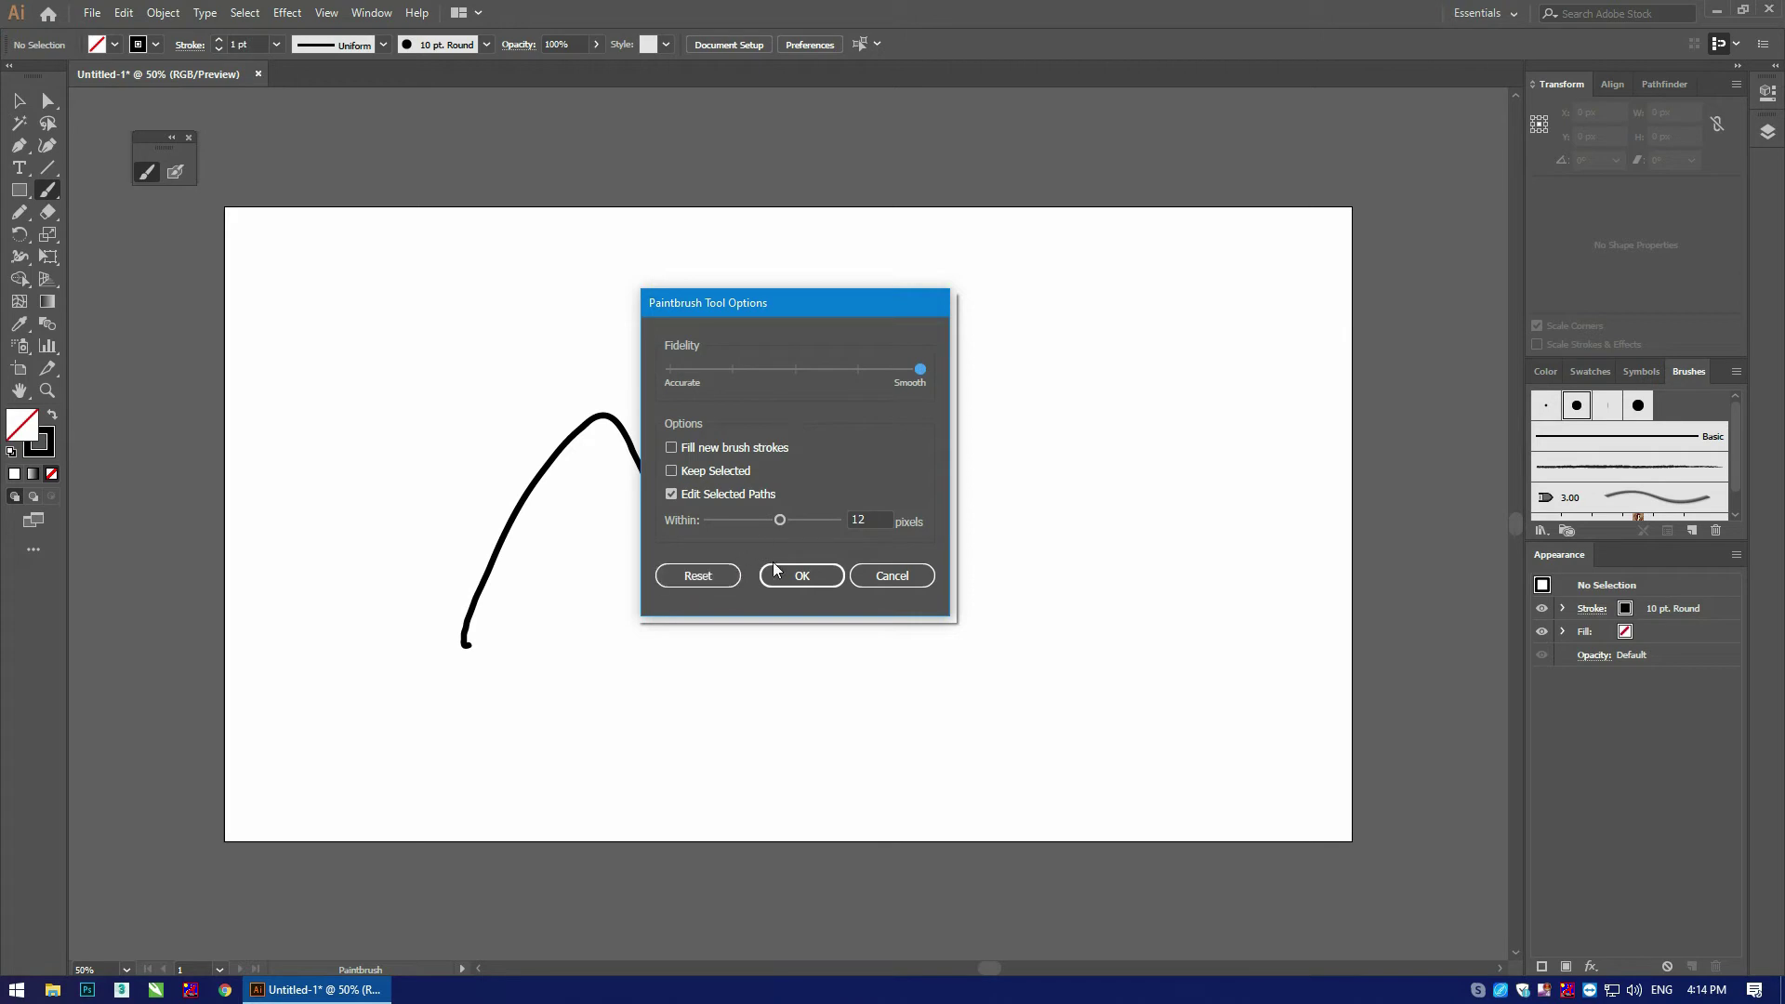
{"action": "left_click", "coordinate": [802, 575]}
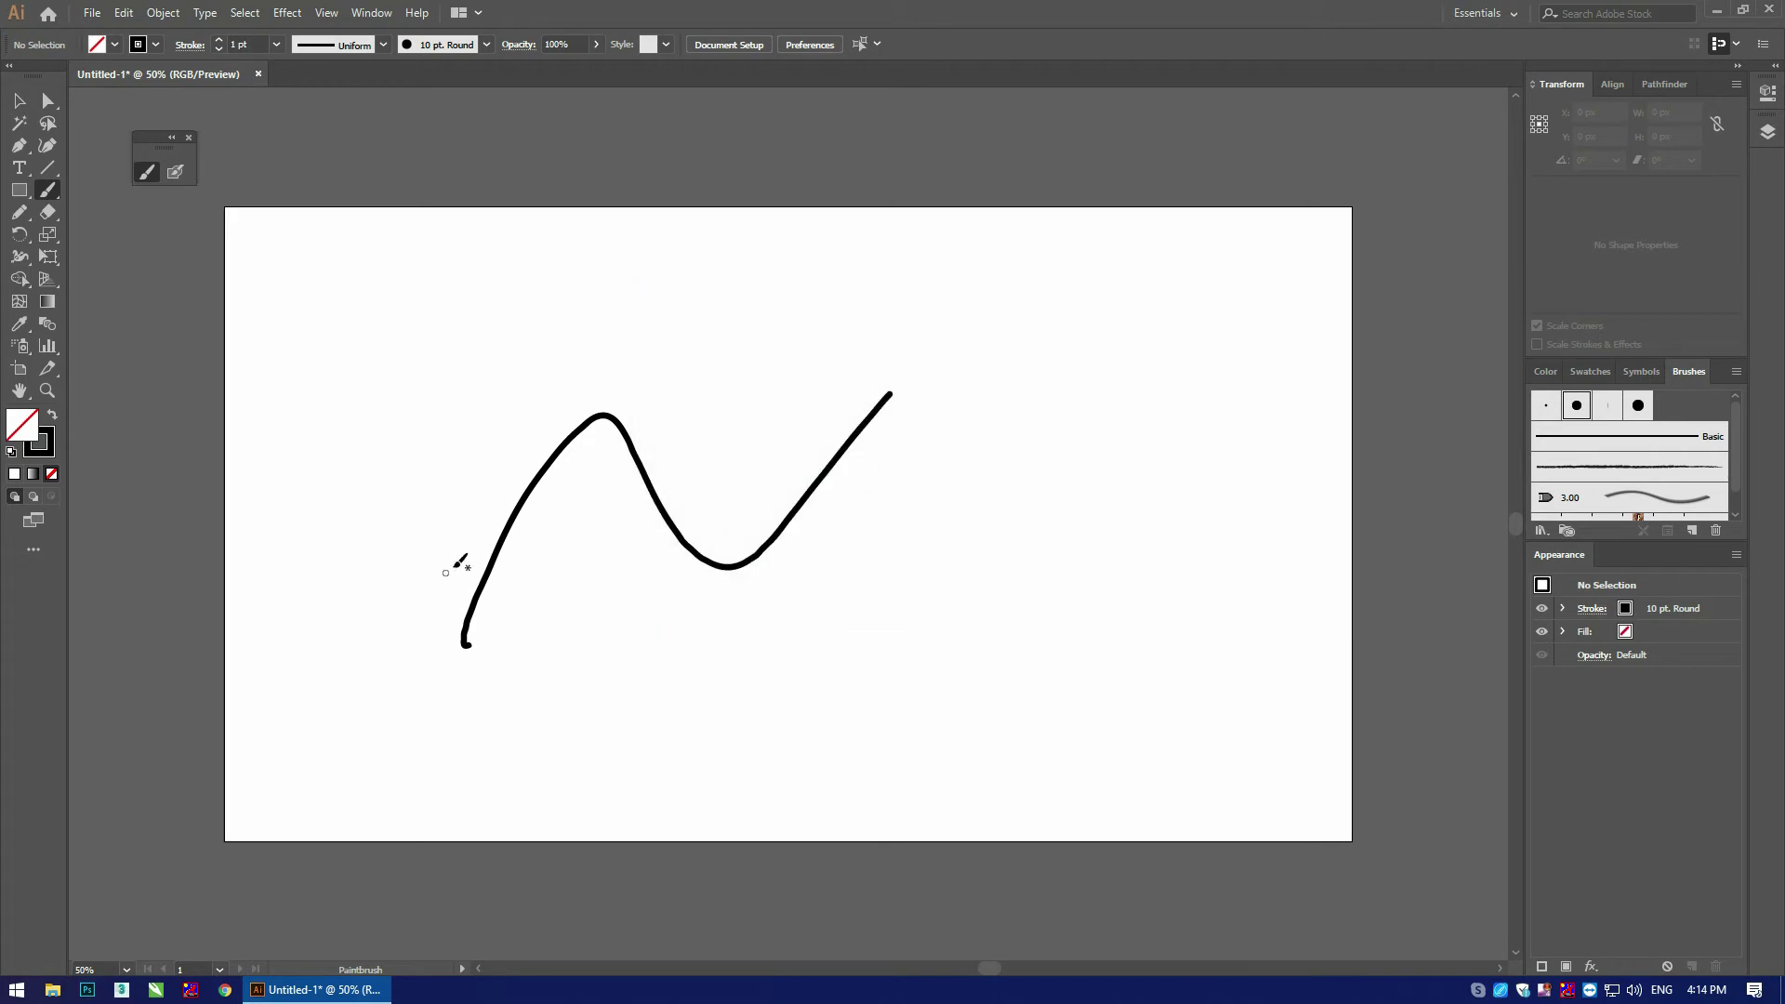
{"action": "left_click_drag", "start_coordinate": [448, 547], "coordinate": [834, 330]}
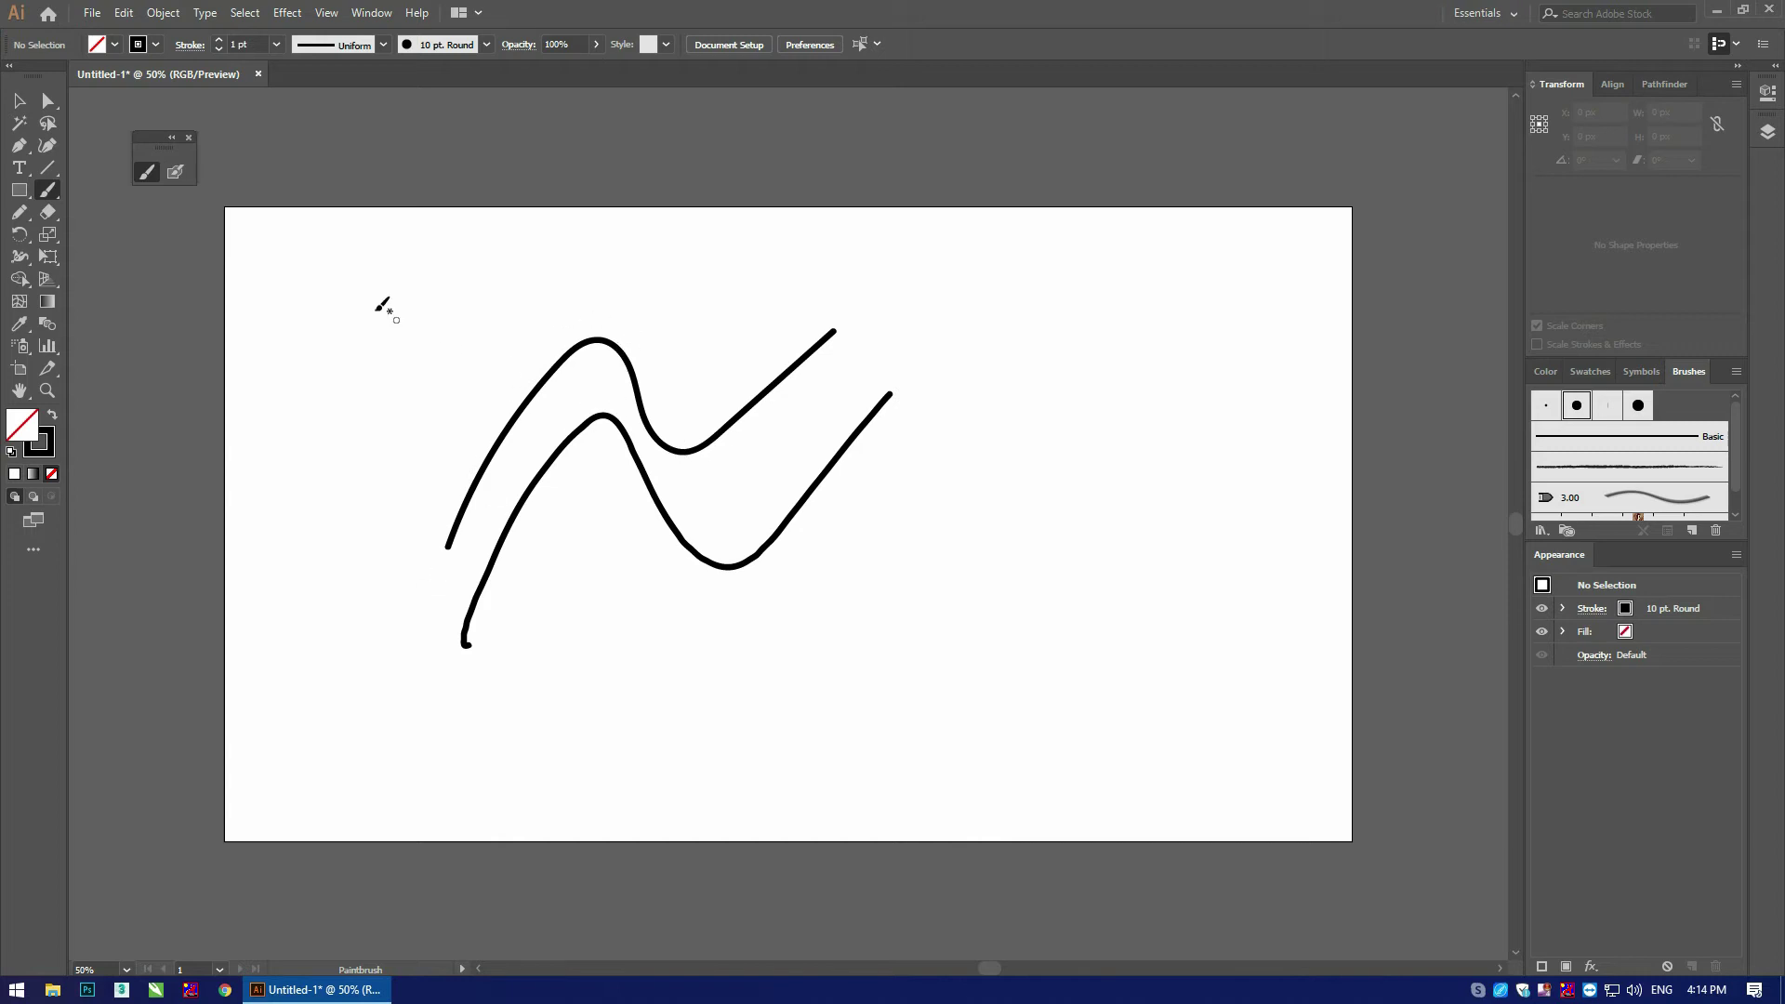
Step: Enable Fill new brush strokes and Keep Selected in the Paintbrush Tool Options
{"action": "double_click", "coordinate": [147, 173]}
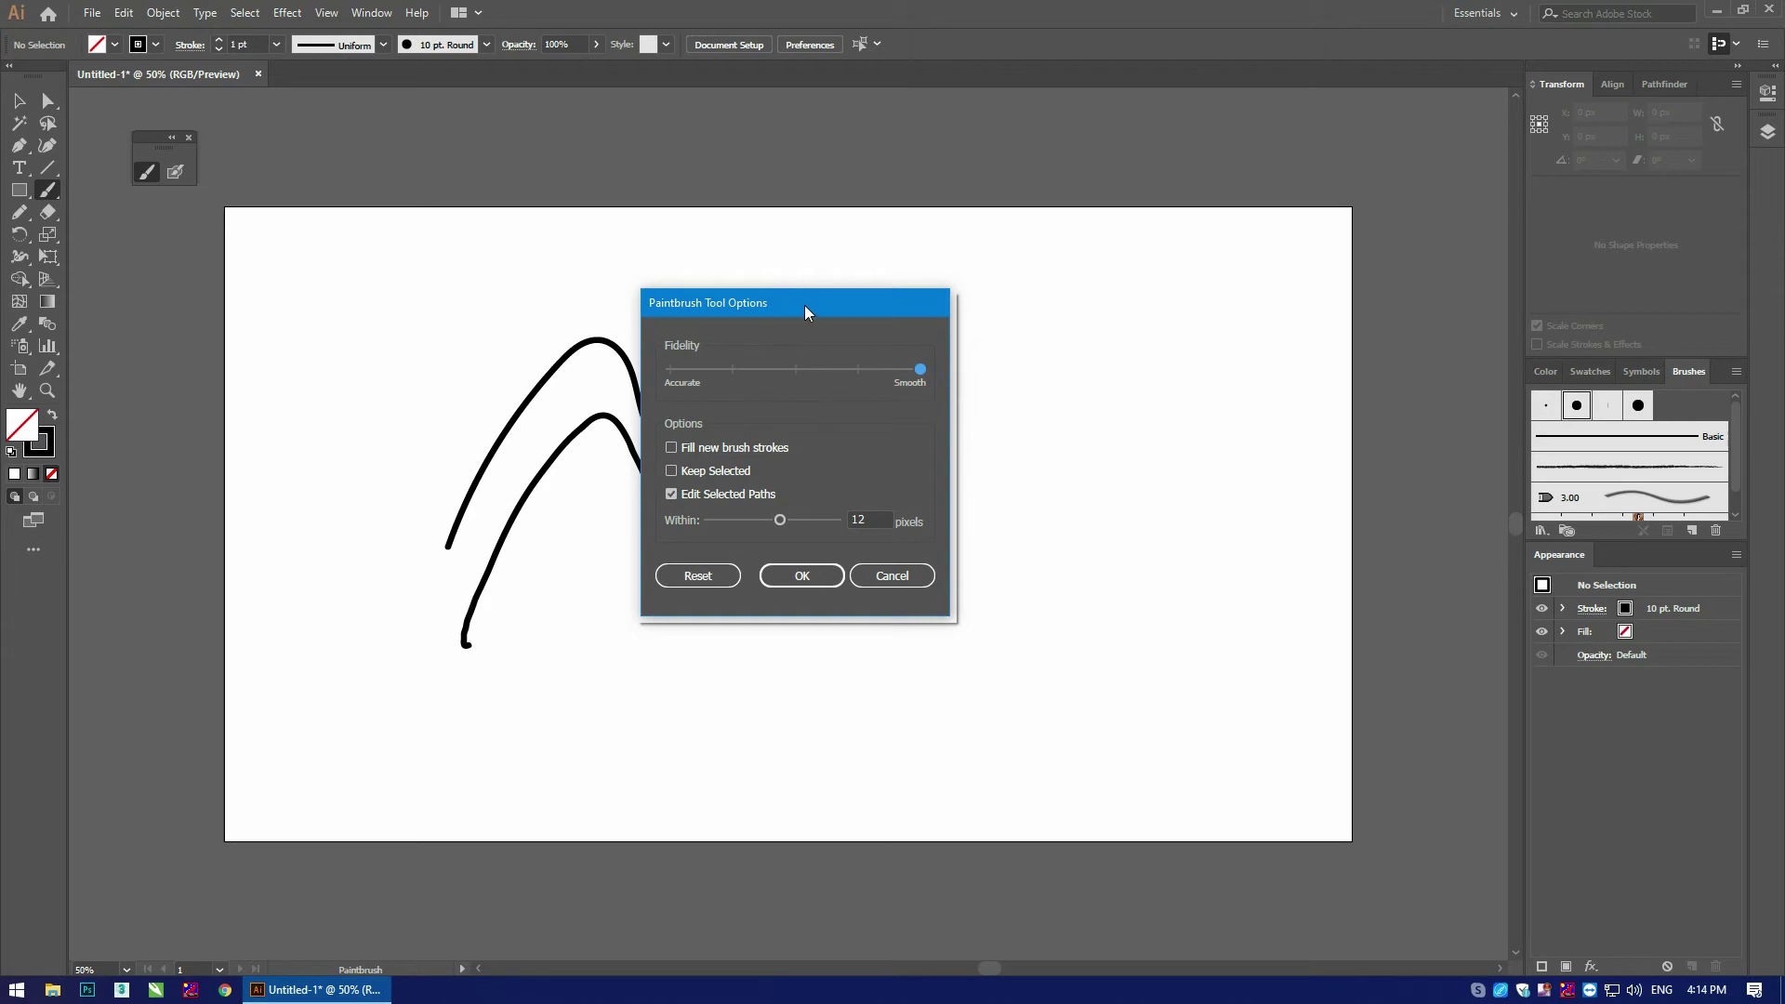
{"action": "left_click_drag", "start_coordinate": [798, 307], "coordinate": [1107, 276]}
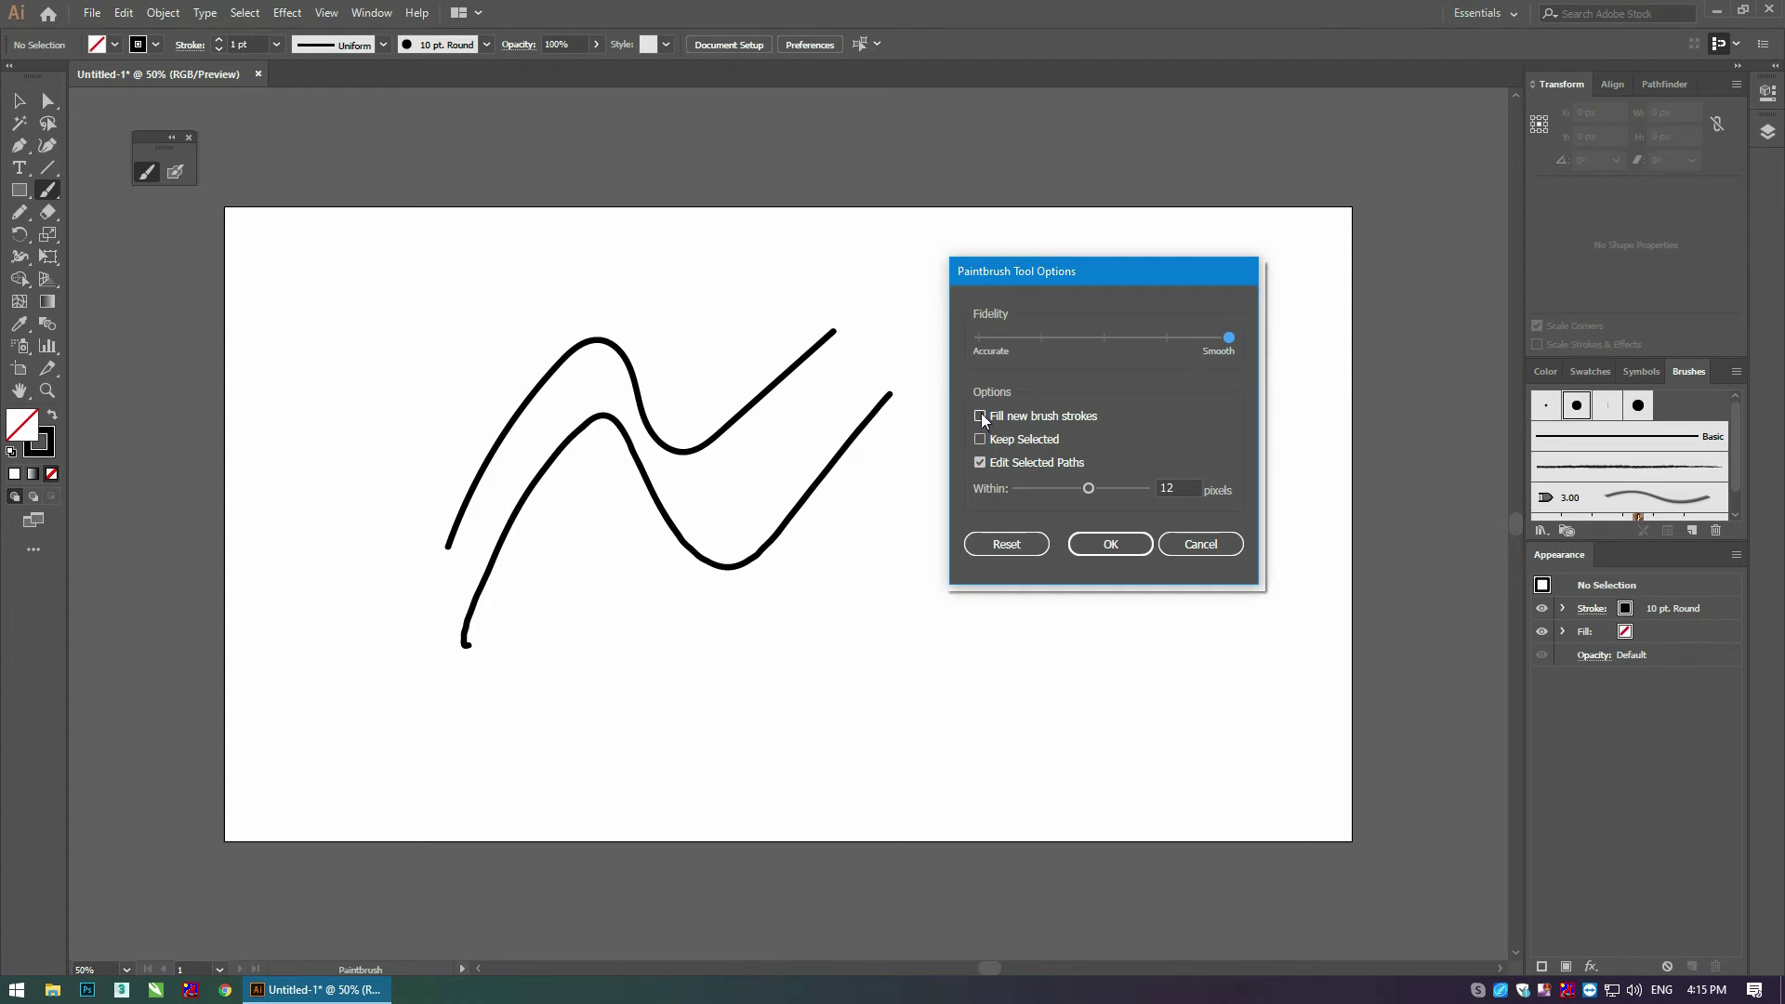
{"action": "left_click", "coordinate": [980, 416]}
{"action": "left_click", "coordinate": [982, 439]}
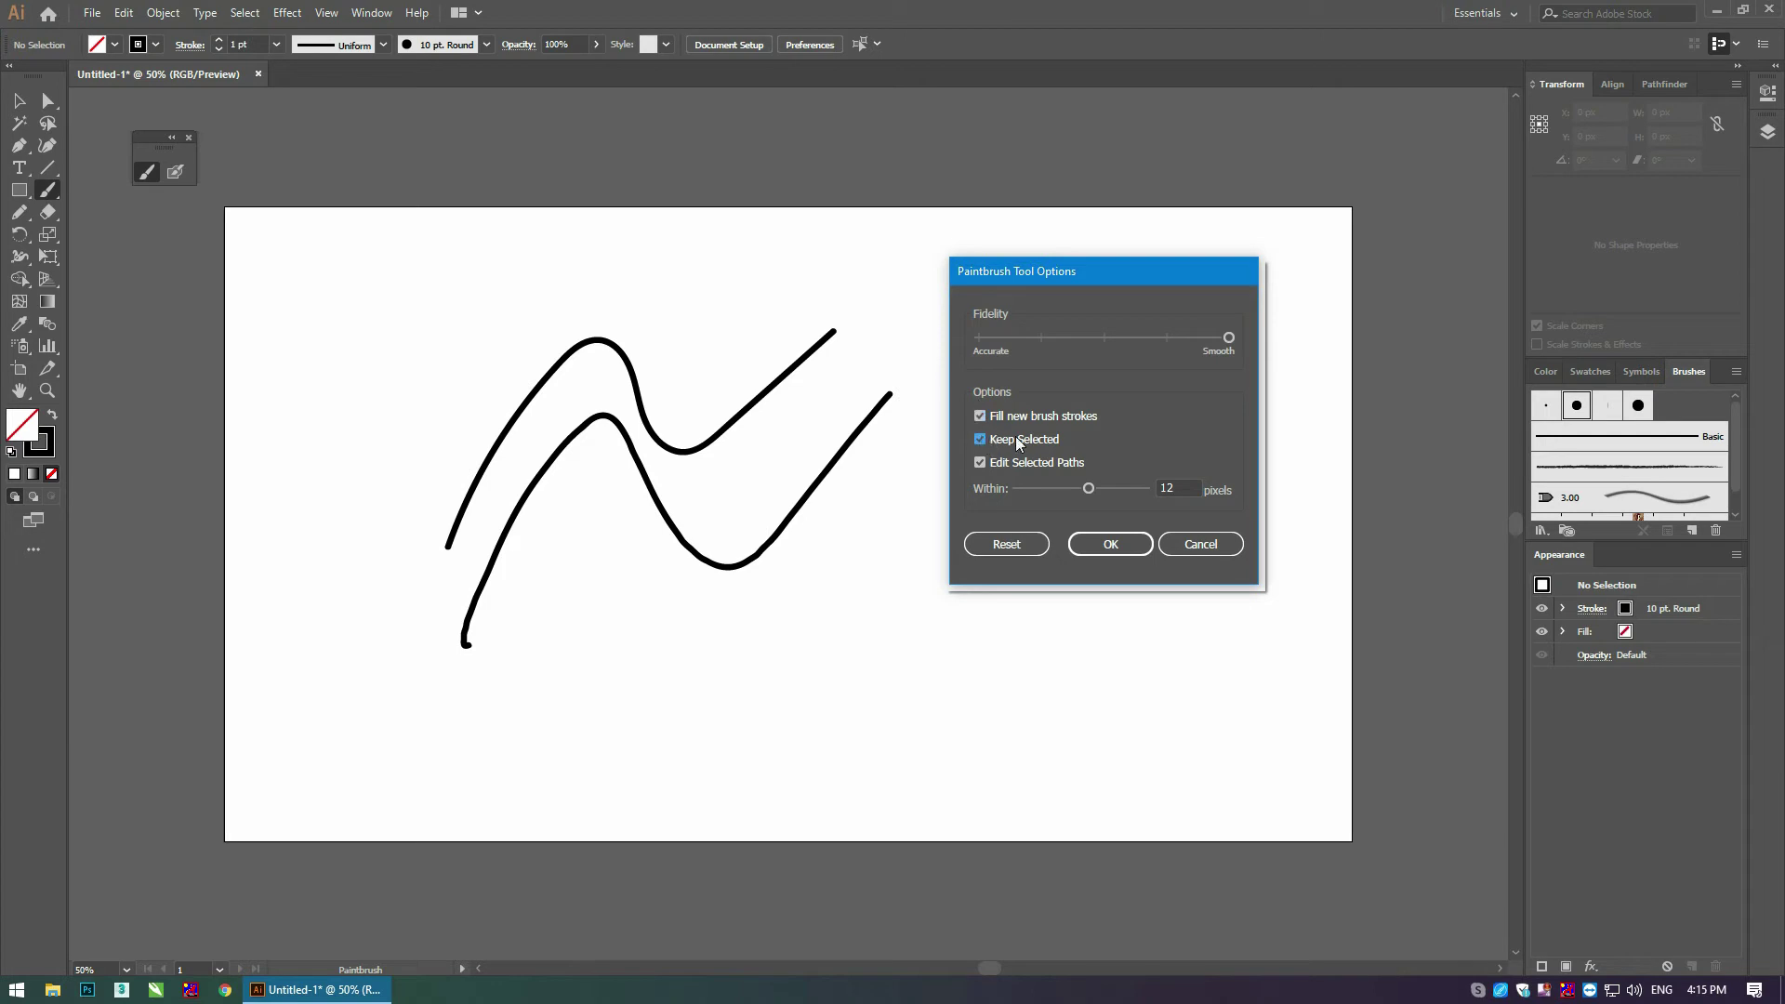
{"action": "left_click", "coordinate": [1110, 544]}
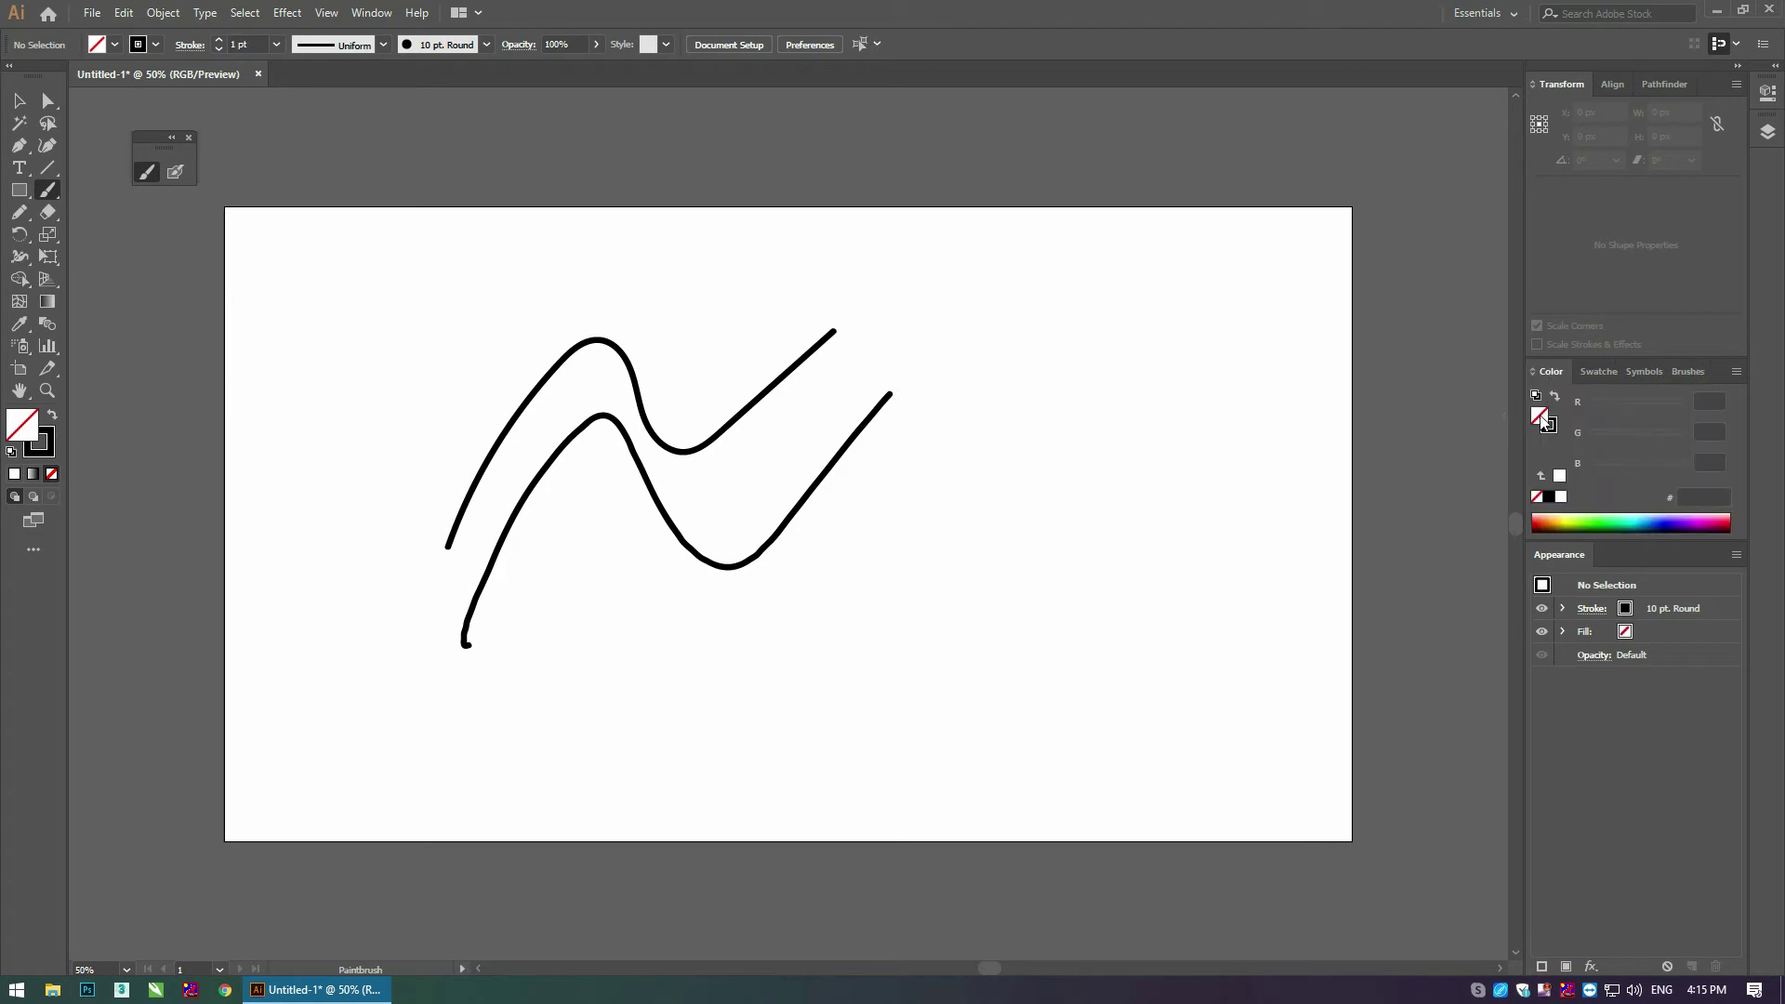
Step: Set the fill to green 04A200 and paint a green-filled wavy stroke lower right
{"action": "left_click", "coordinate": [1592, 519]}
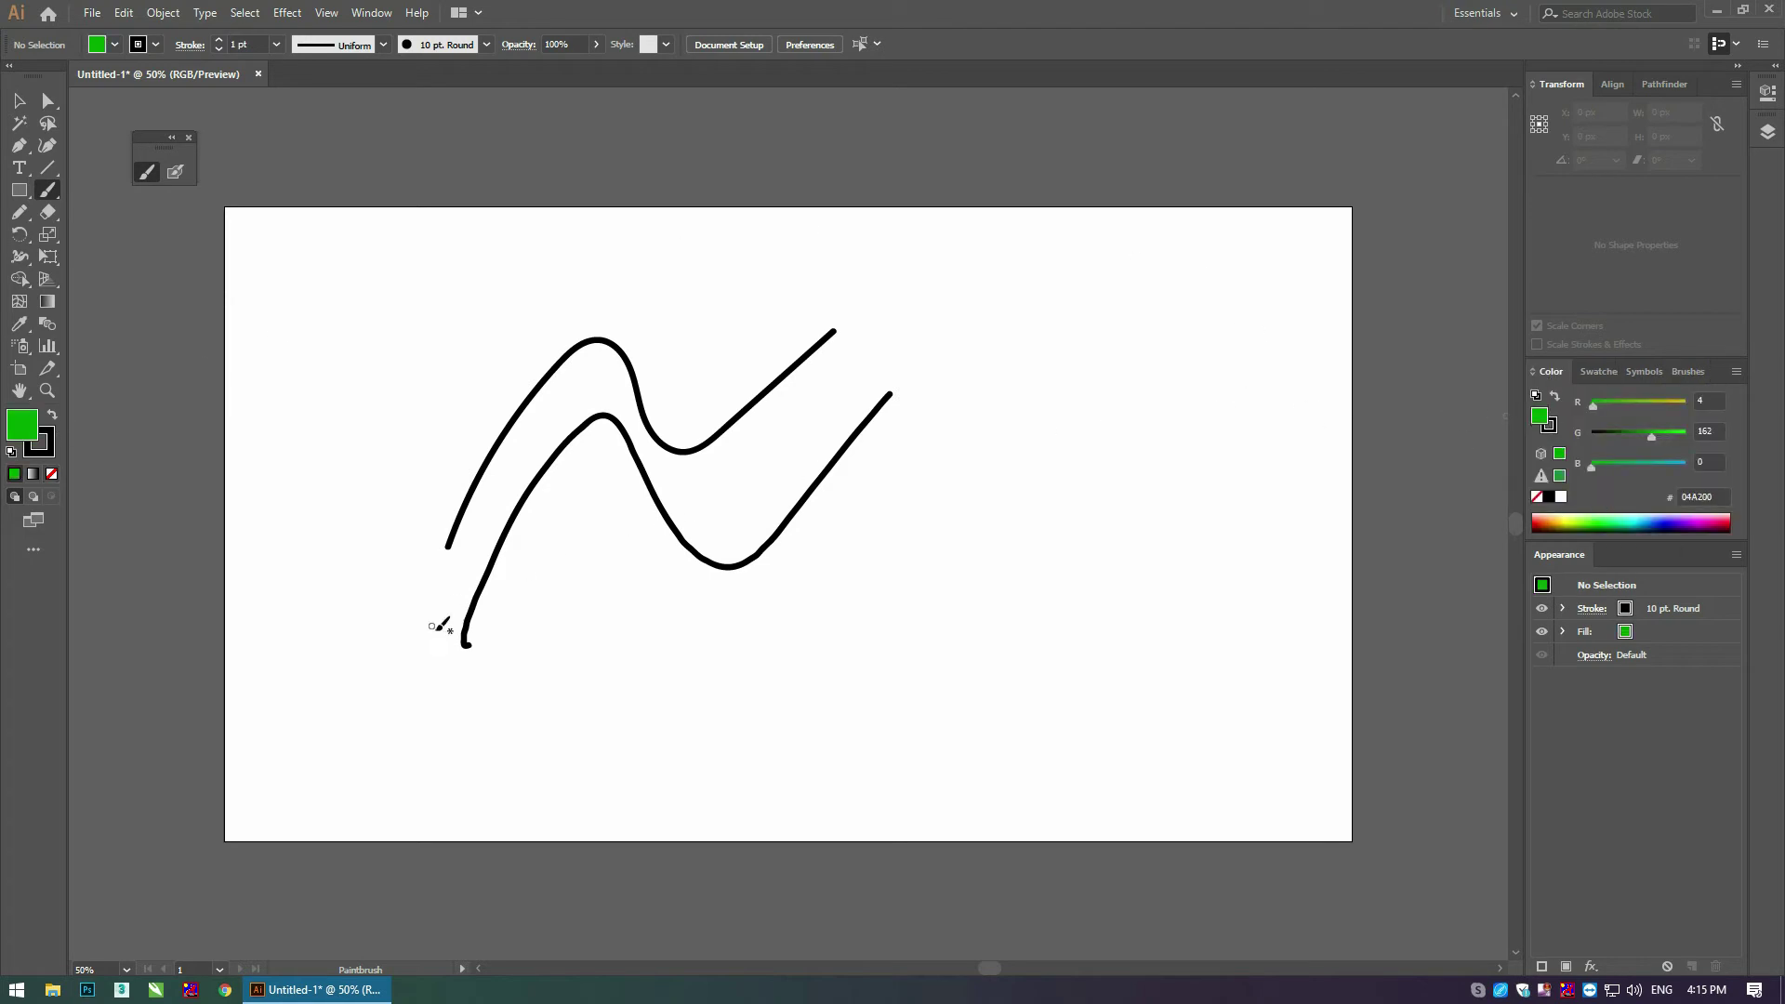
{"action": "left_click_drag", "start_coordinate": [651, 723], "coordinate": [1157, 451]}
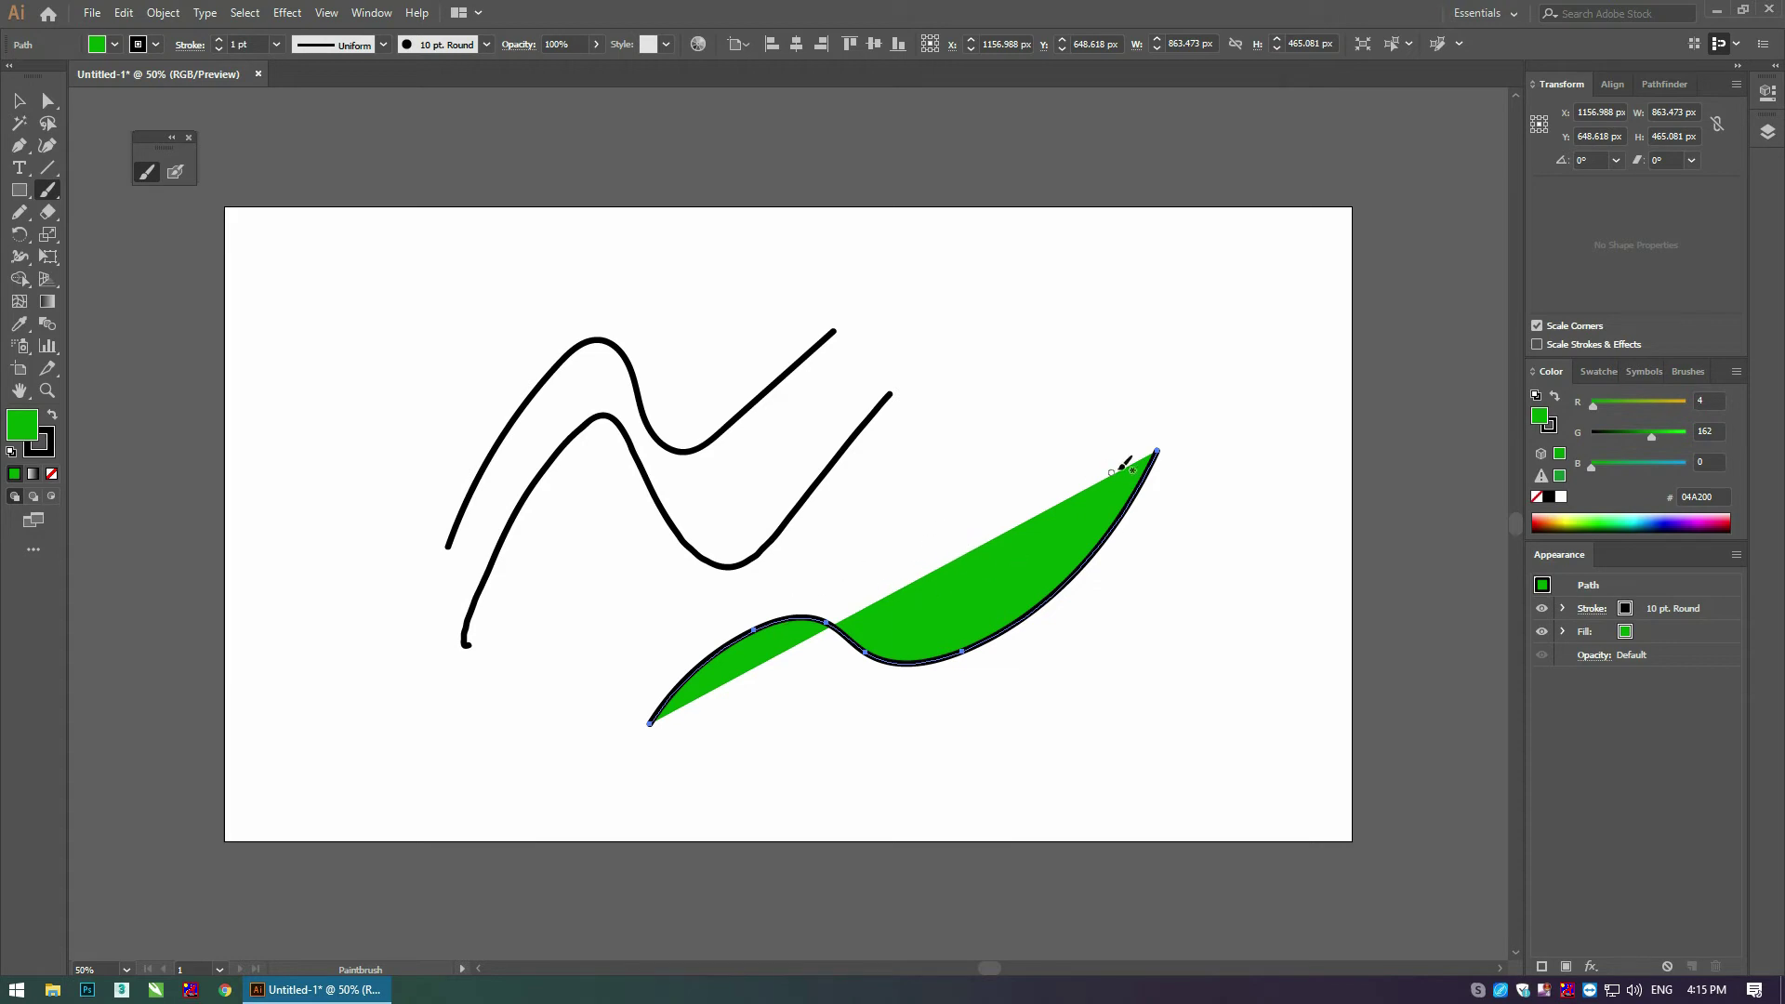
Step: Turn off Fill new brush strokes and Keep Selected in the Paintbrush Tool Options
{"action": "double_click", "coordinate": [146, 173]}
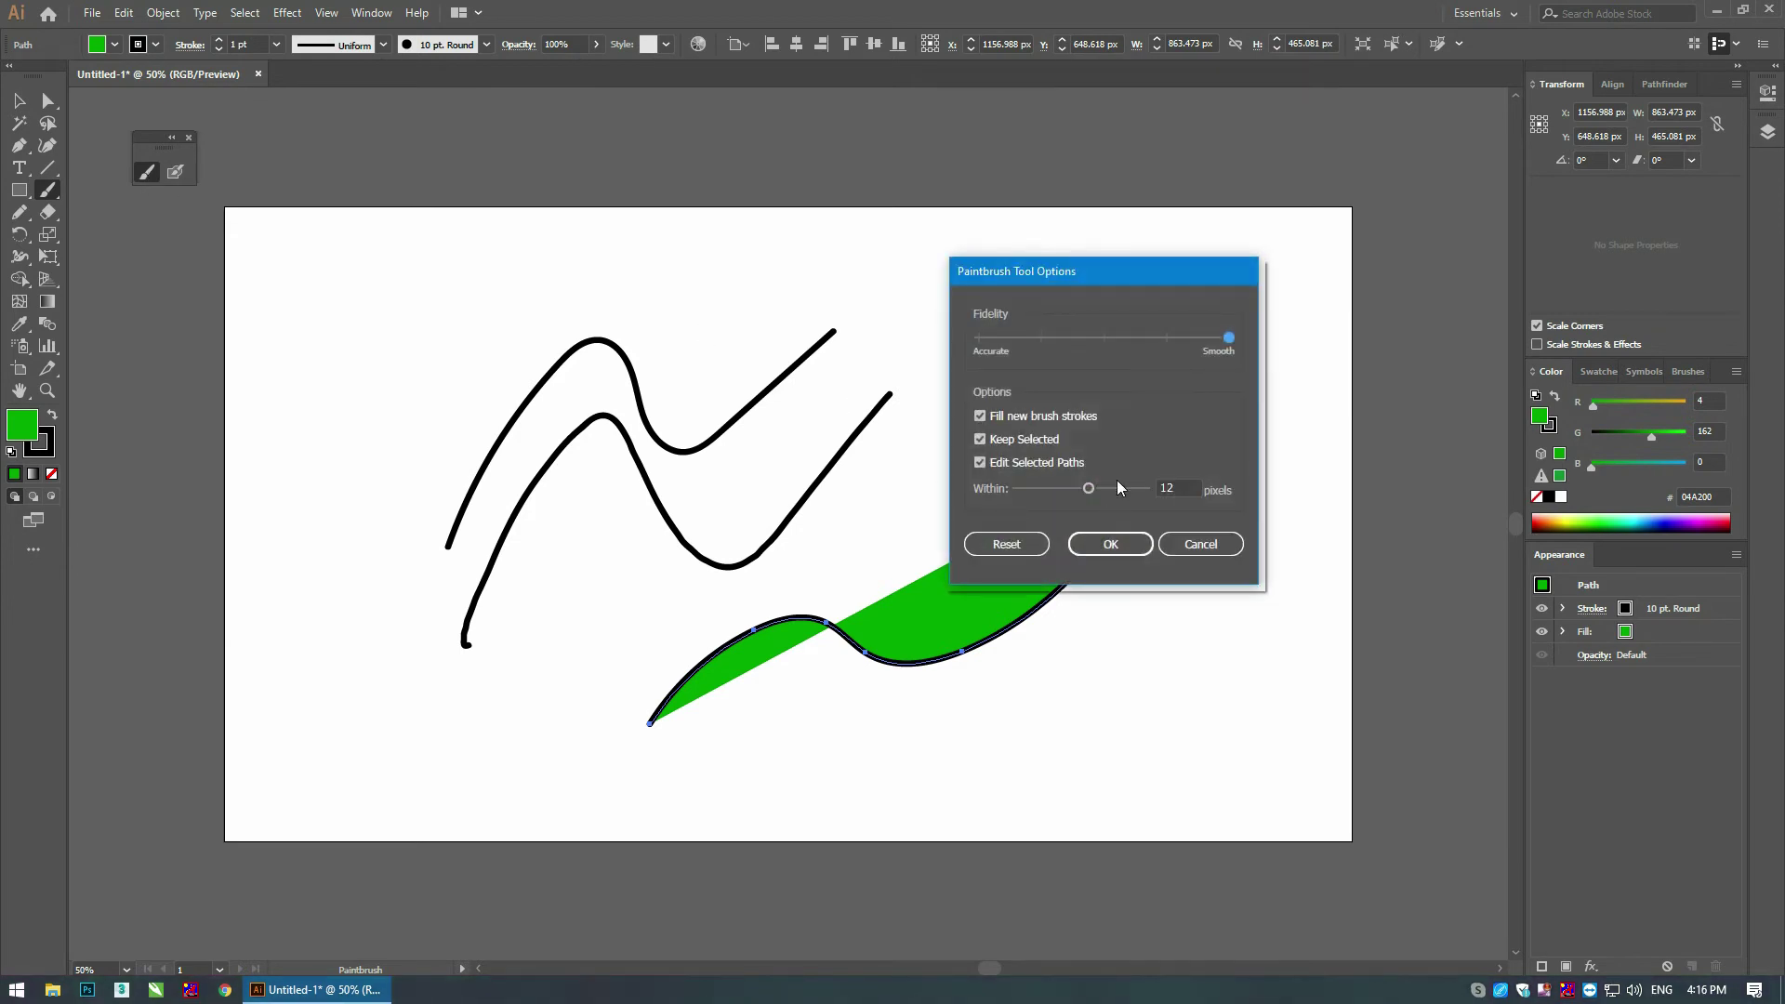
{"action": "left_click", "coordinate": [981, 415]}
{"action": "left_click_drag", "start_coordinate": [1064, 277], "coordinate": [1254, 246]}
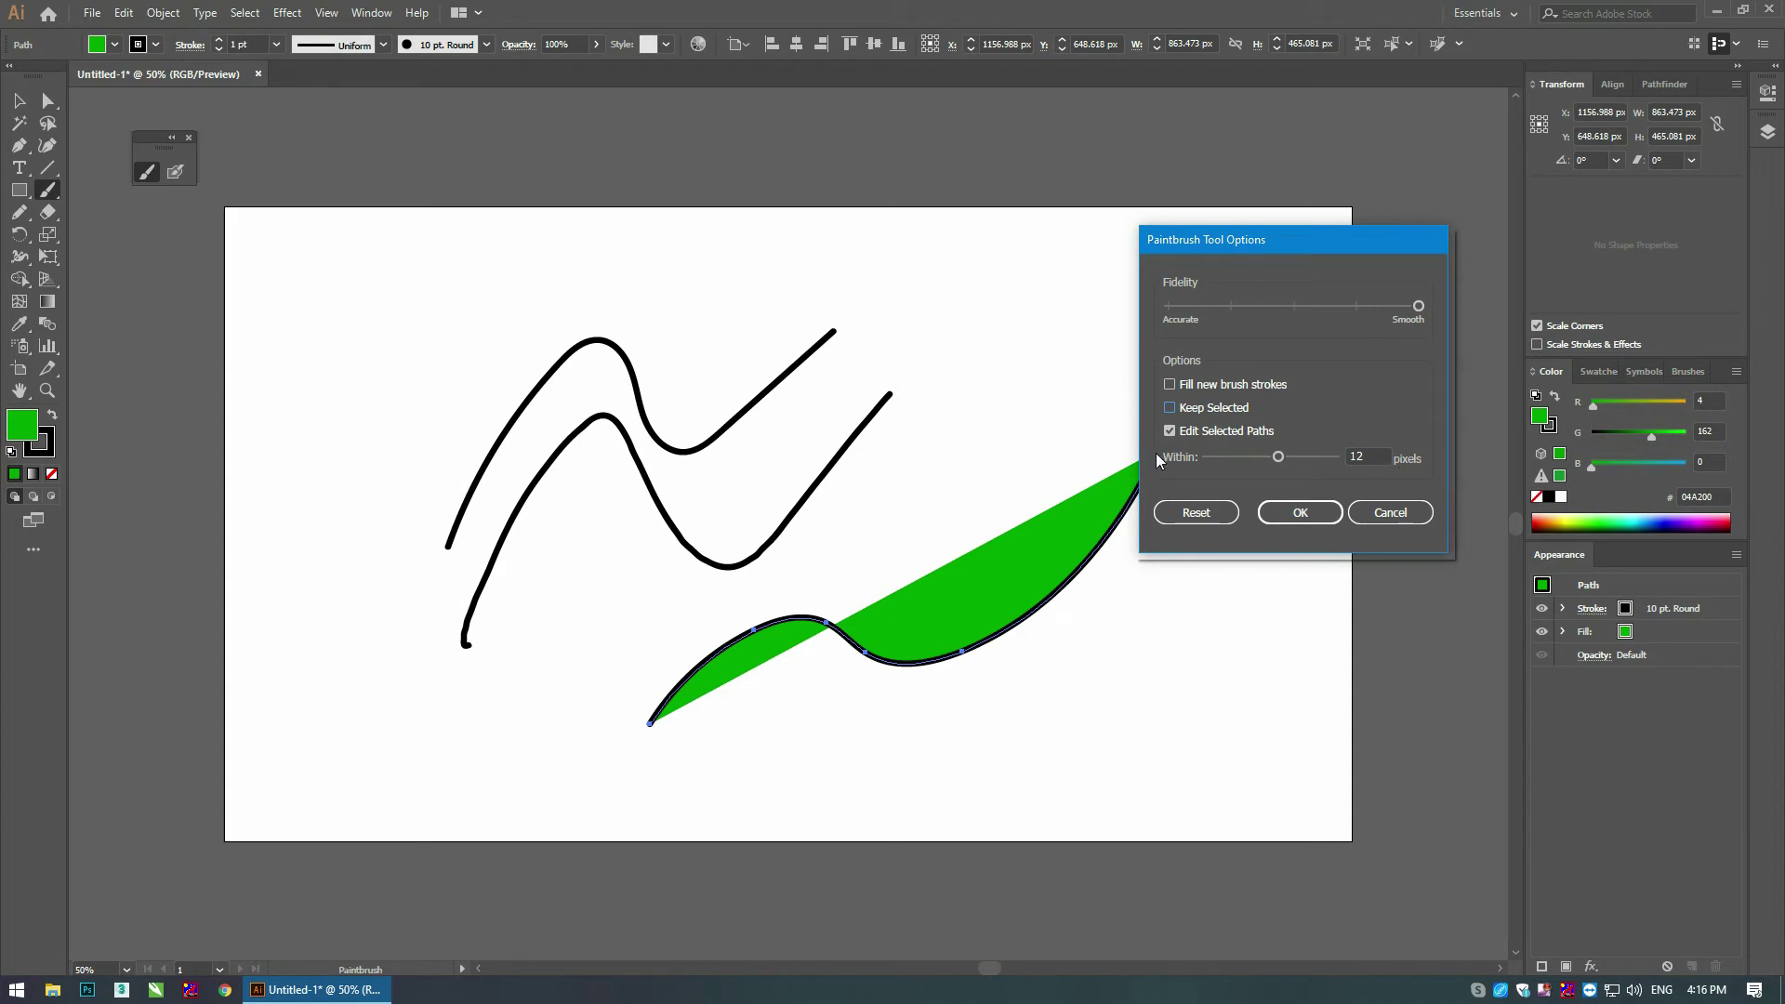
{"action": "mouse_move", "coordinate": [1261, 241]}
{"action": "left_mouse_down"}
{"action": "mouse_move", "coordinate": [1235, 177]}
{"action": "mouse_move", "coordinate": [1255, 211]}
{"action": "left_mouse_up"}
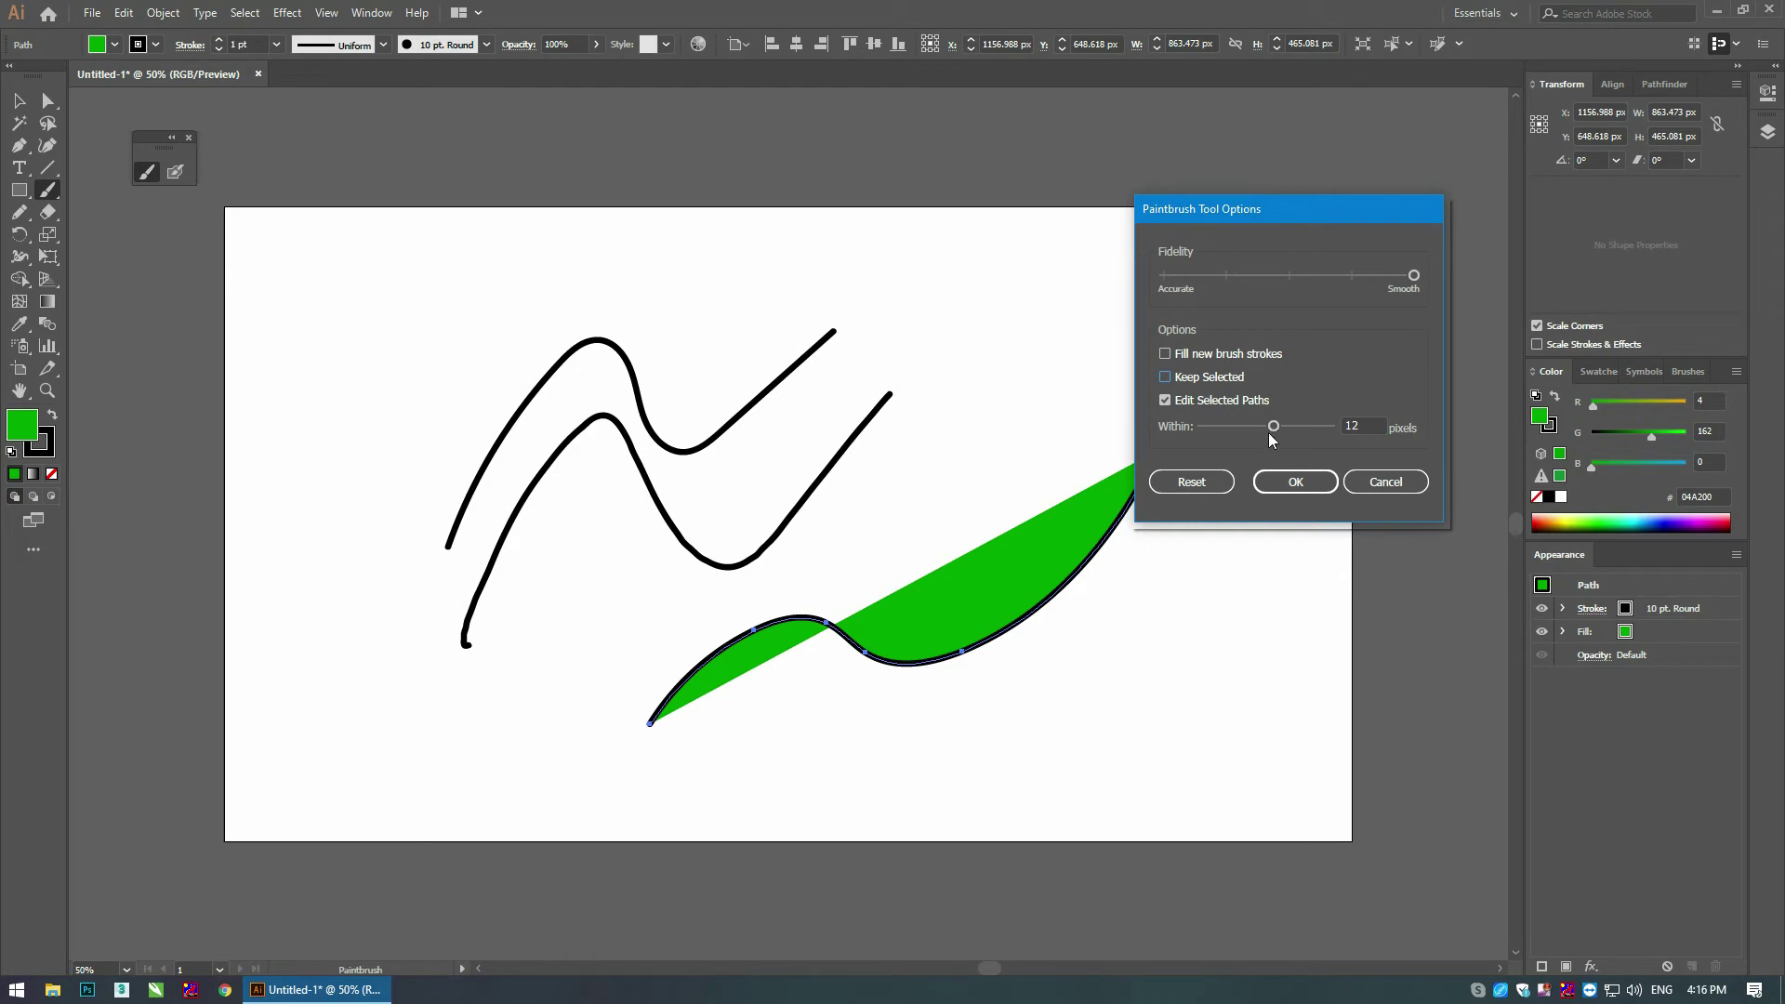
{"action": "left_click", "coordinate": [1295, 482]}
Step: Paint a long black arc across the top and extend its end into a downward loop
{"action": "left_click_drag", "start_coordinate": [358, 317], "coordinate": [1090, 485]}
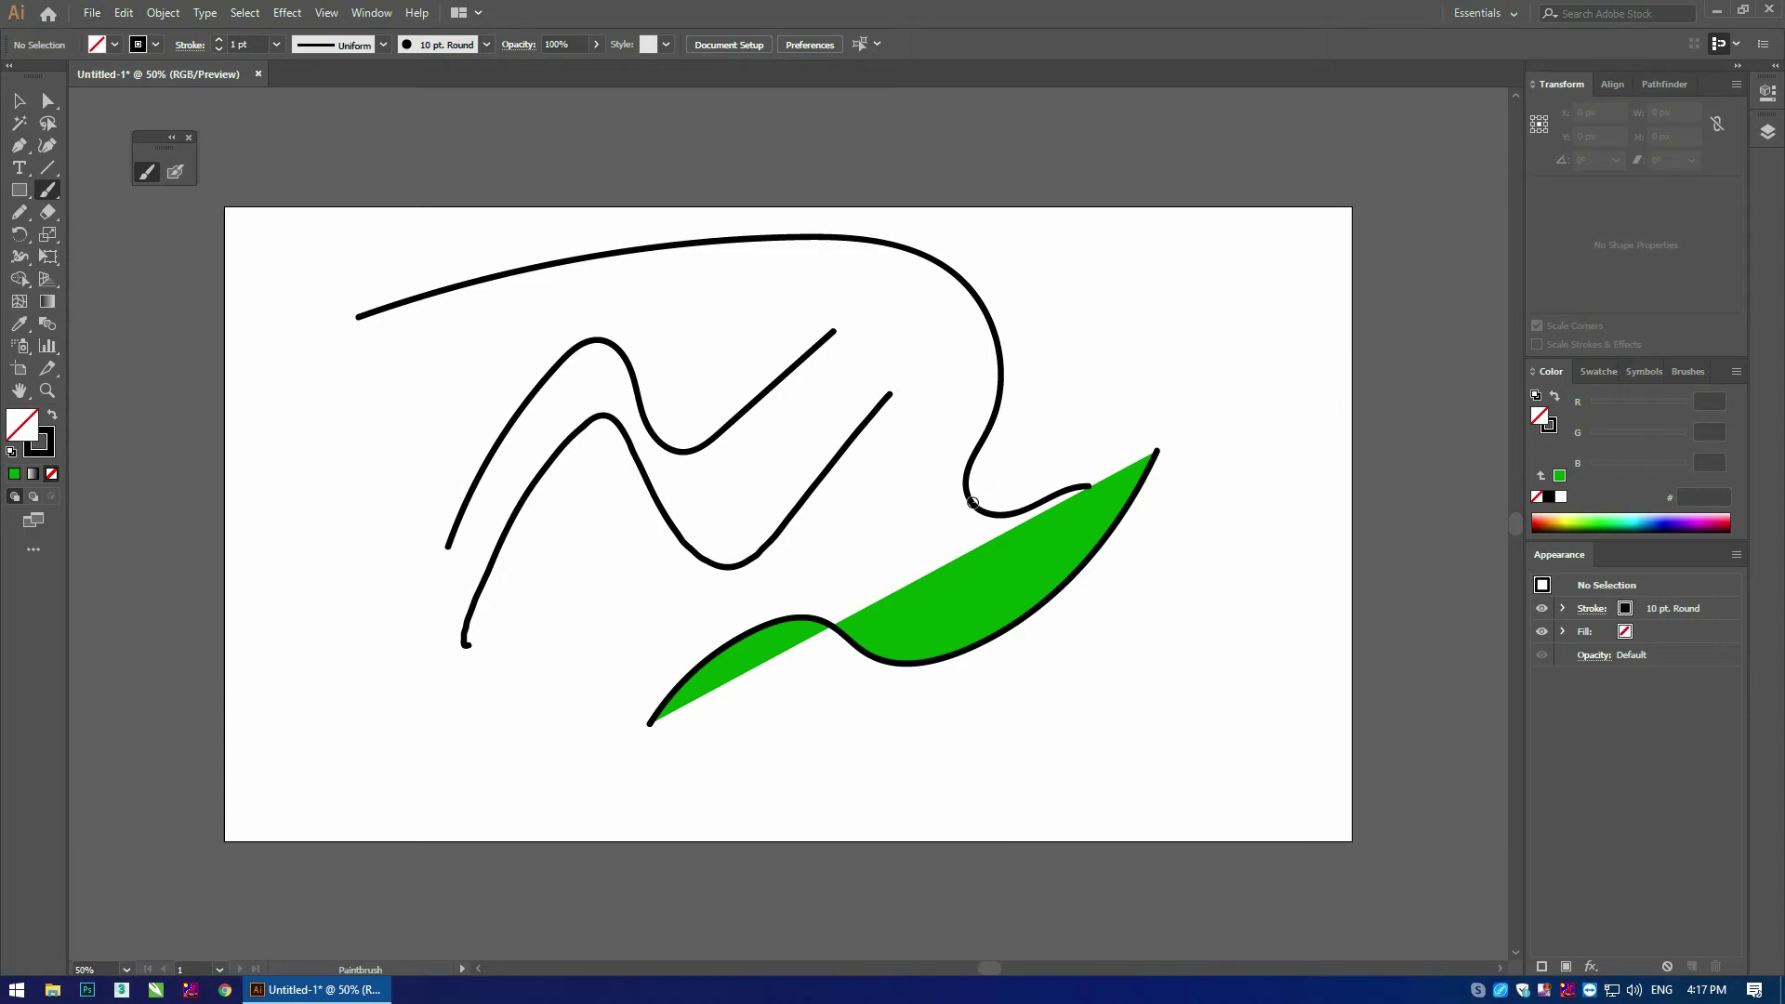
{"action": "left_click", "coordinate": [1085, 485], "text": "ctrl"}
{"action": "left_click_drag", "start_coordinate": [1086, 483], "coordinate": [1168, 415]}
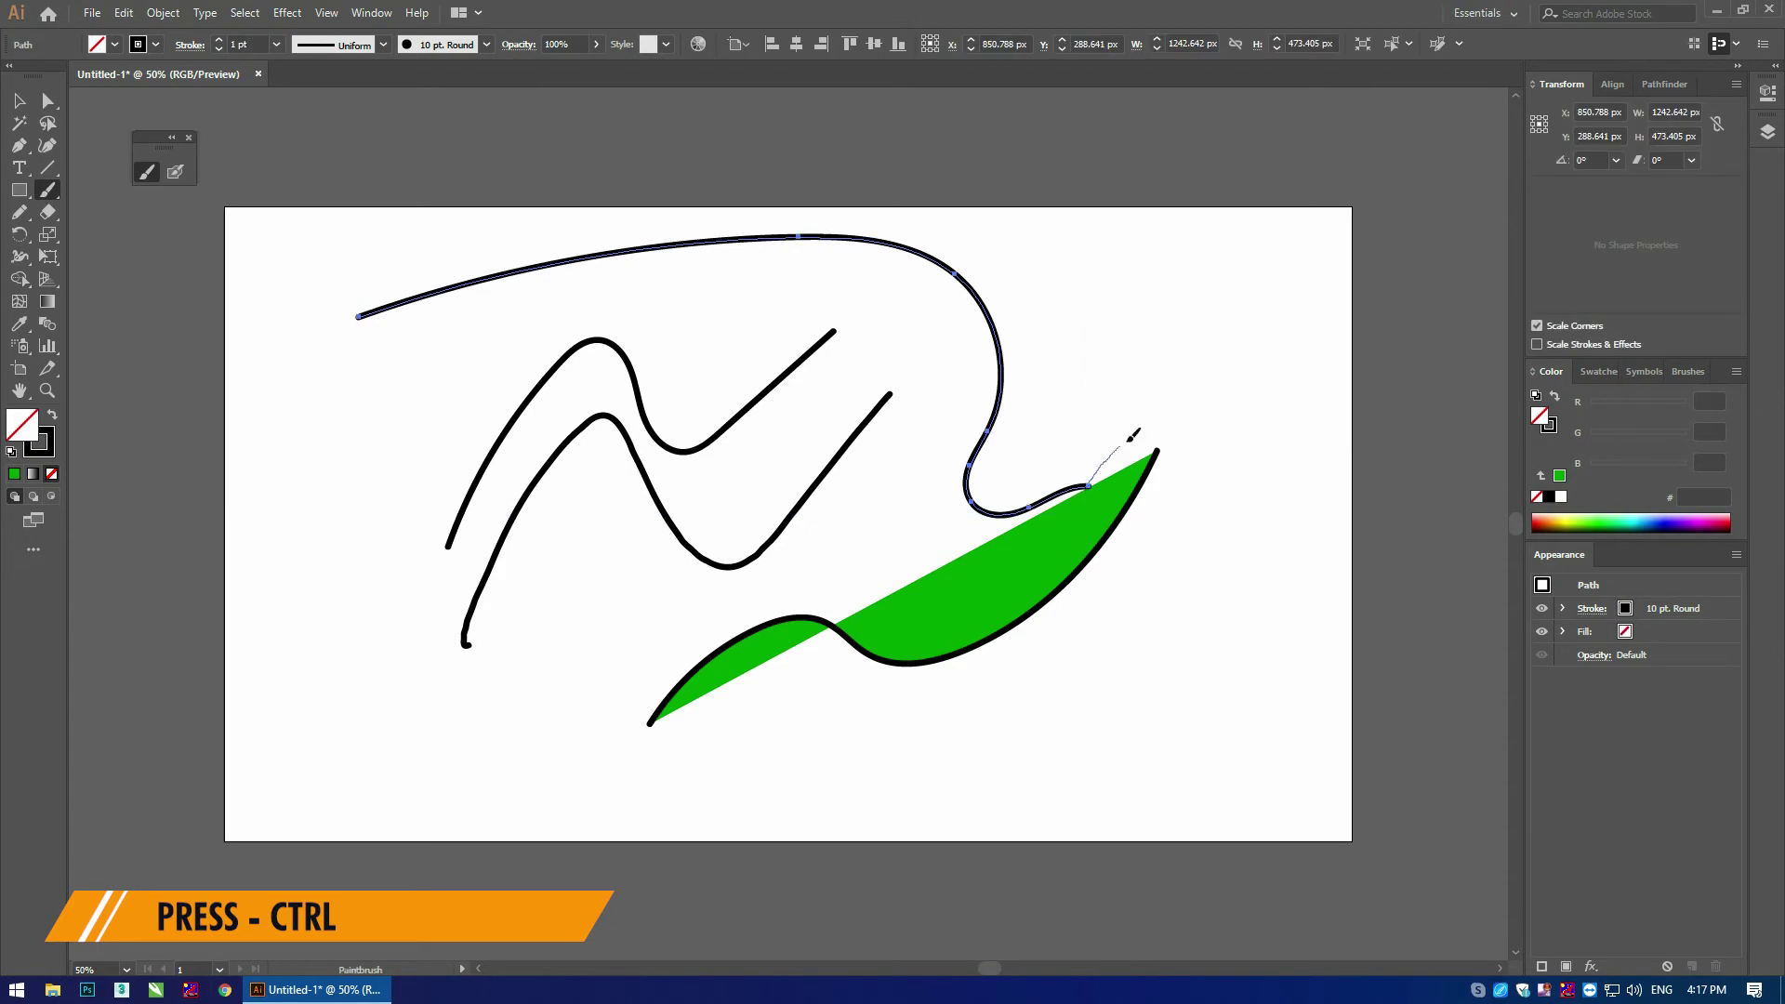
{"action": "left_click", "coordinate": [1170, 415], "text": "ctrl"}
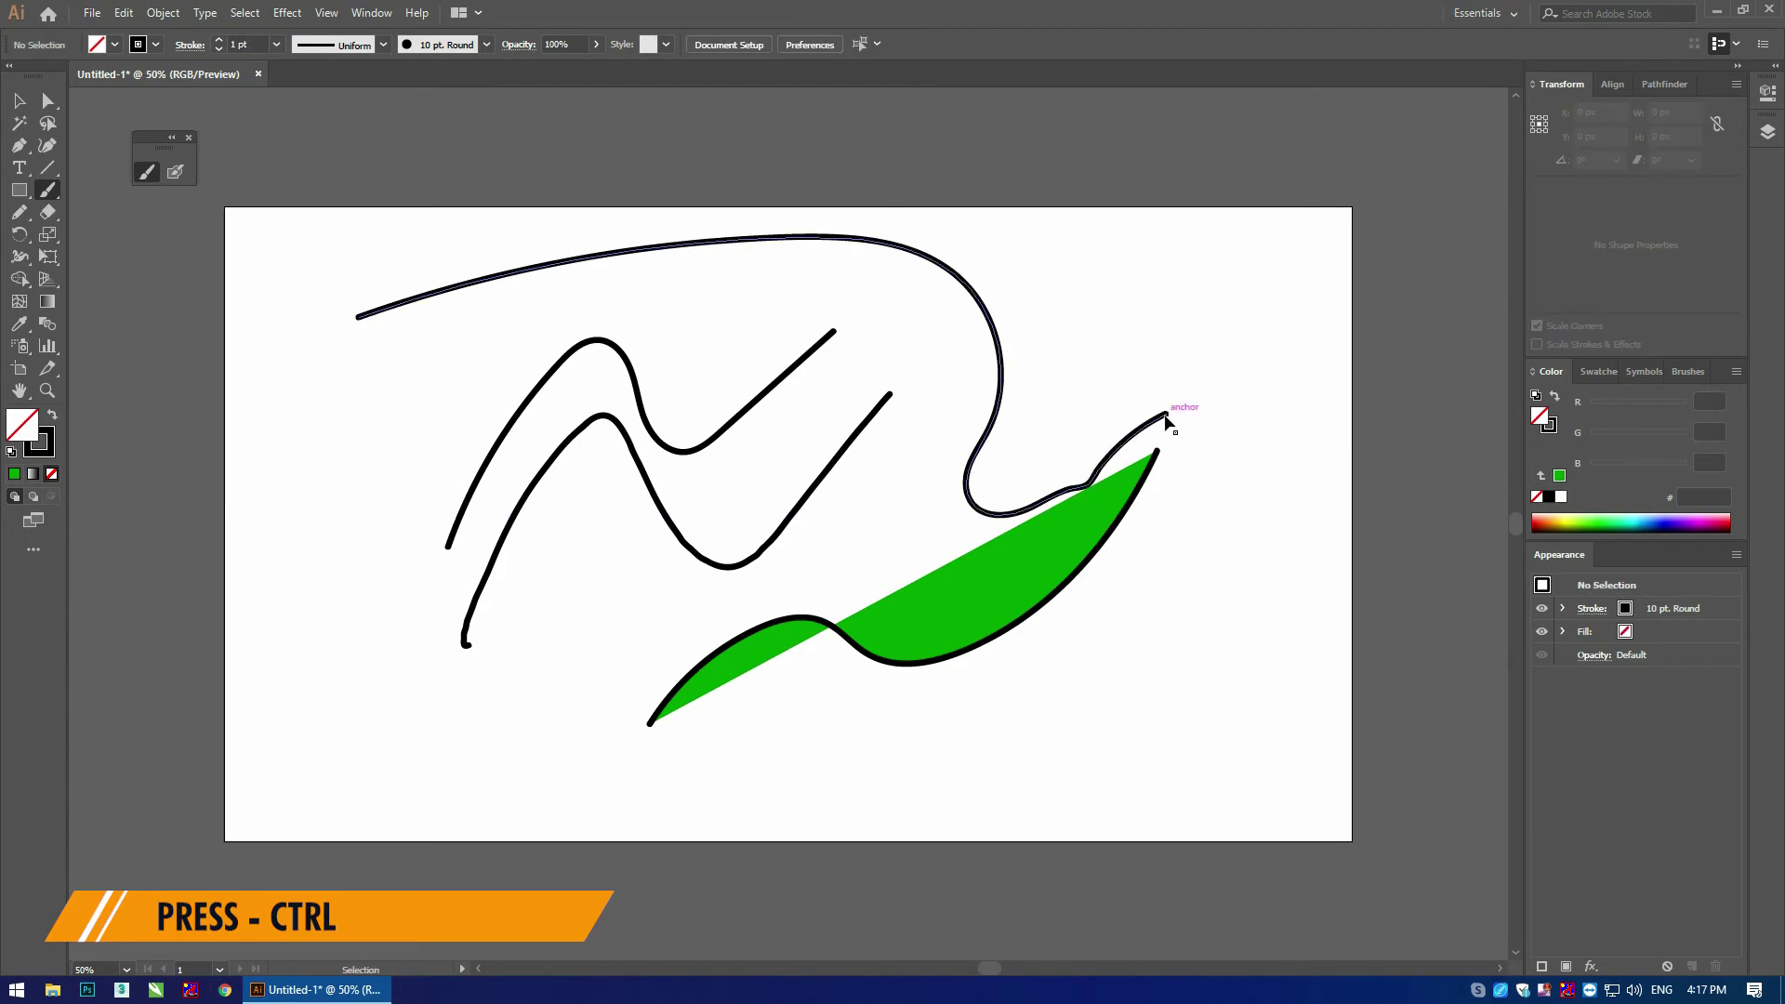
{"action": "left_click_drag", "start_coordinate": [1176, 409], "coordinate": [1244, 398]}
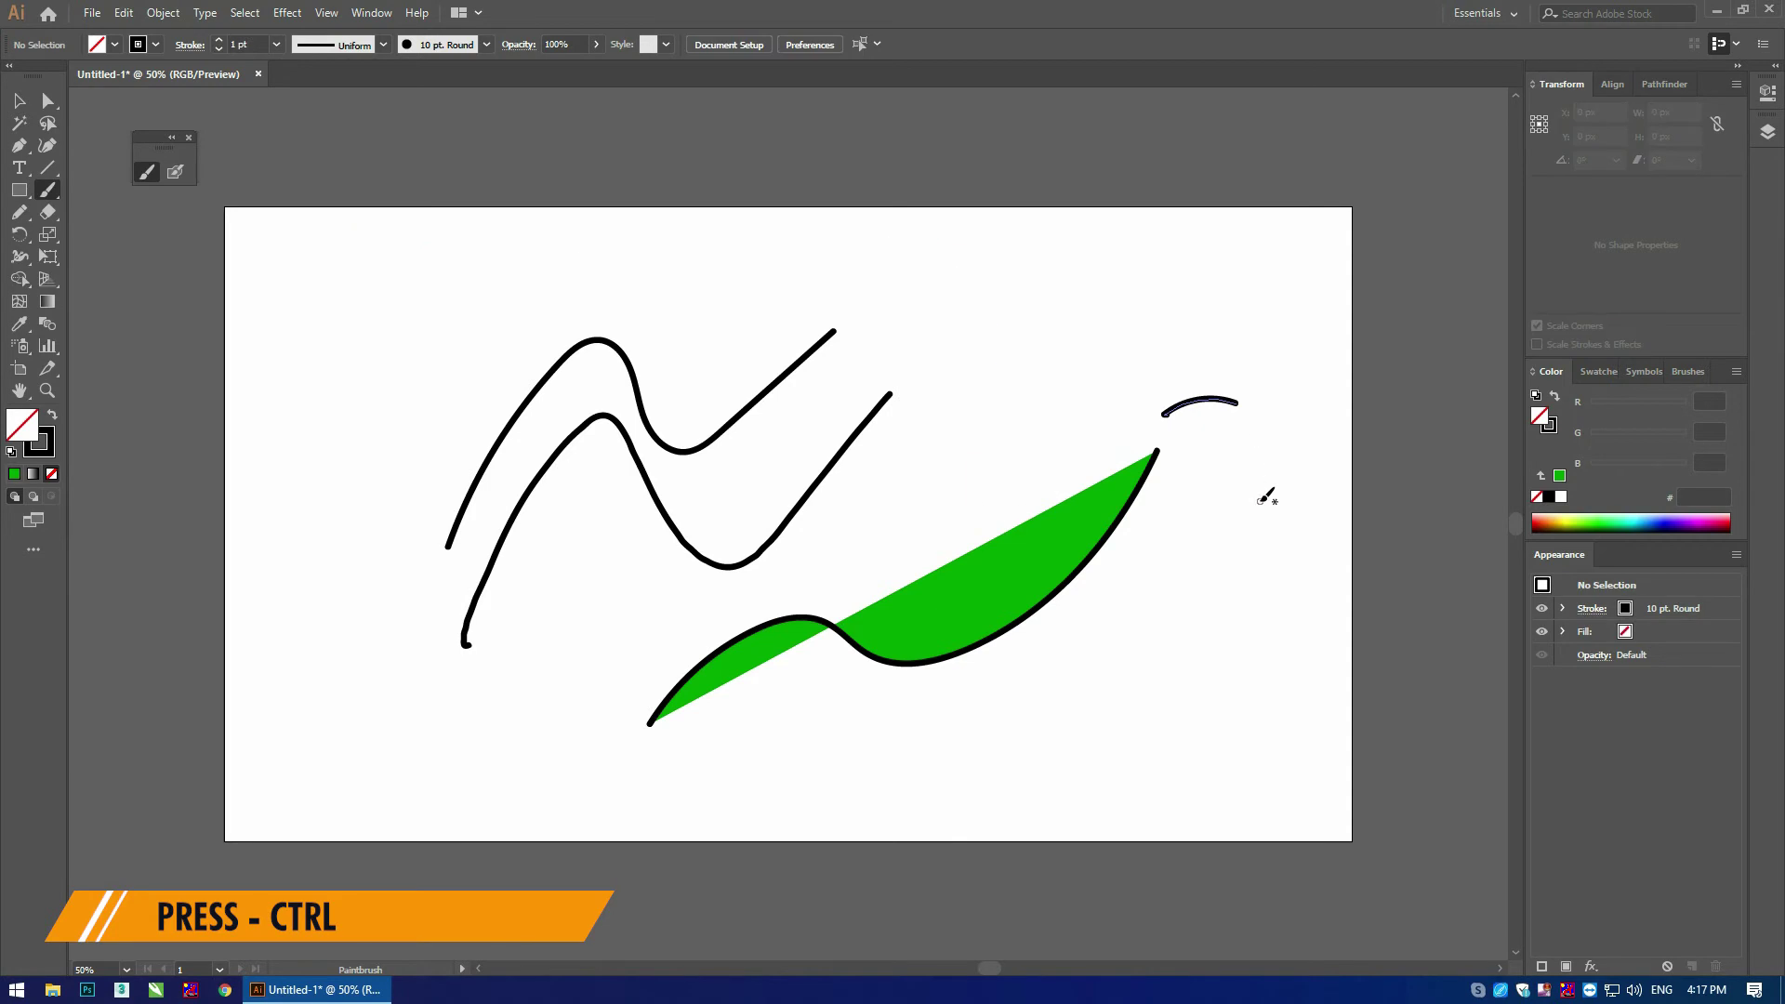
{"action": "key", "text": "ctrl+z"}
{"action": "mouse_move", "coordinate": [1169, 414]}
{"action": "left_mouse_down"}
{"action": "mouse_move", "coordinate": [1247, 400]}
{"action": "mouse_move", "coordinate": [1240, 480]}
{"action": "left_mouse_up"}
{"action": "key", "text": "ctrl+z"}
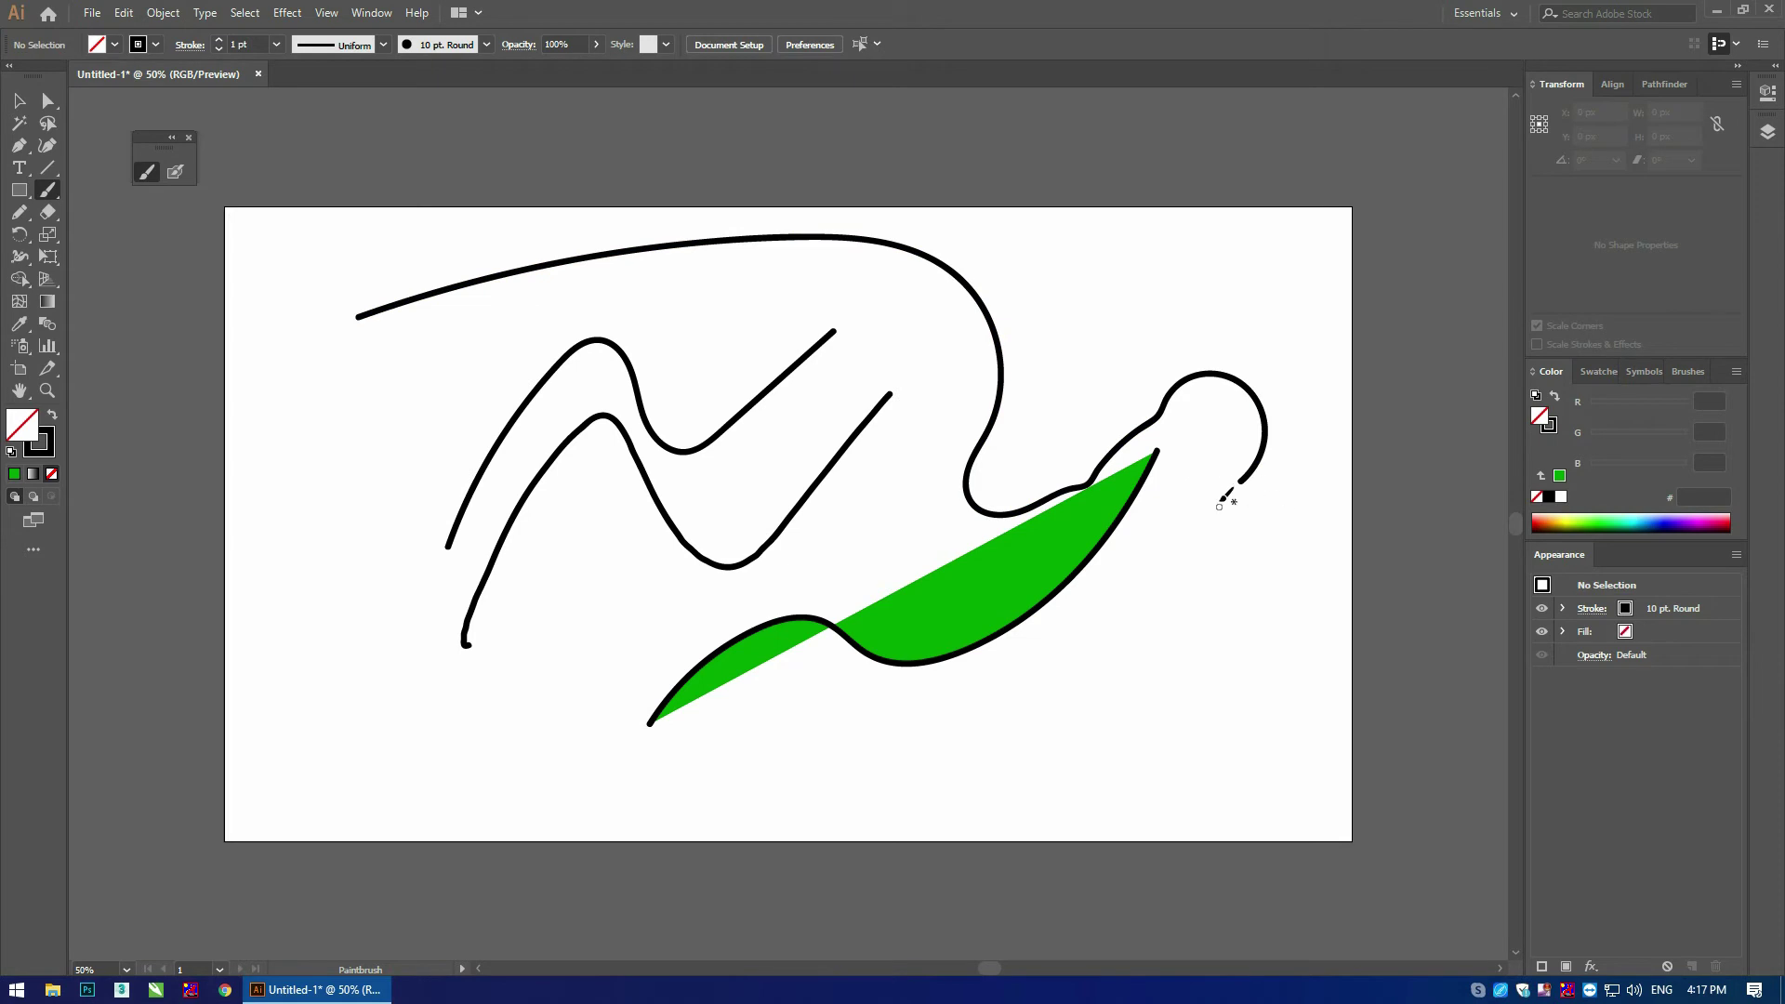
{"action": "left_click", "coordinate": [1243, 481], "text": "ctrl"}
{"action": "left_click_drag", "start_coordinate": [1243, 480], "coordinate": [1177, 565]}
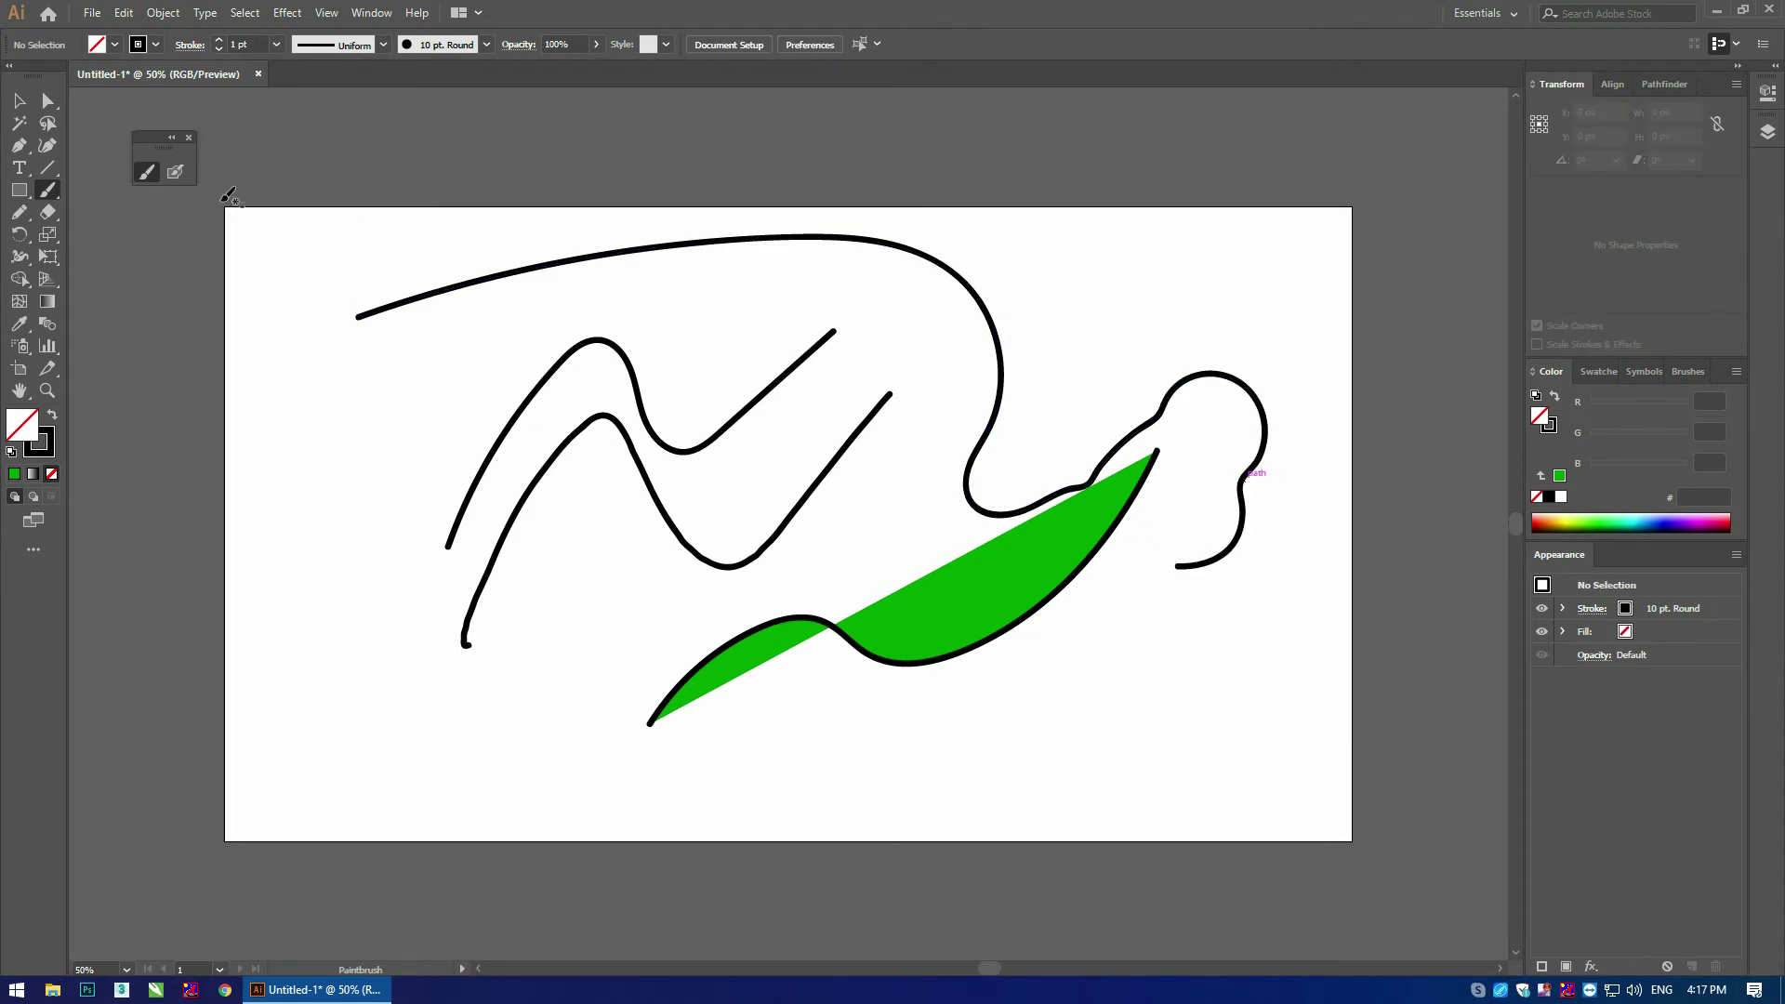
Step: Turn Keep Selected back on in the Paintbrush Tool Options
{"action": "double_click", "coordinate": [148, 174]}
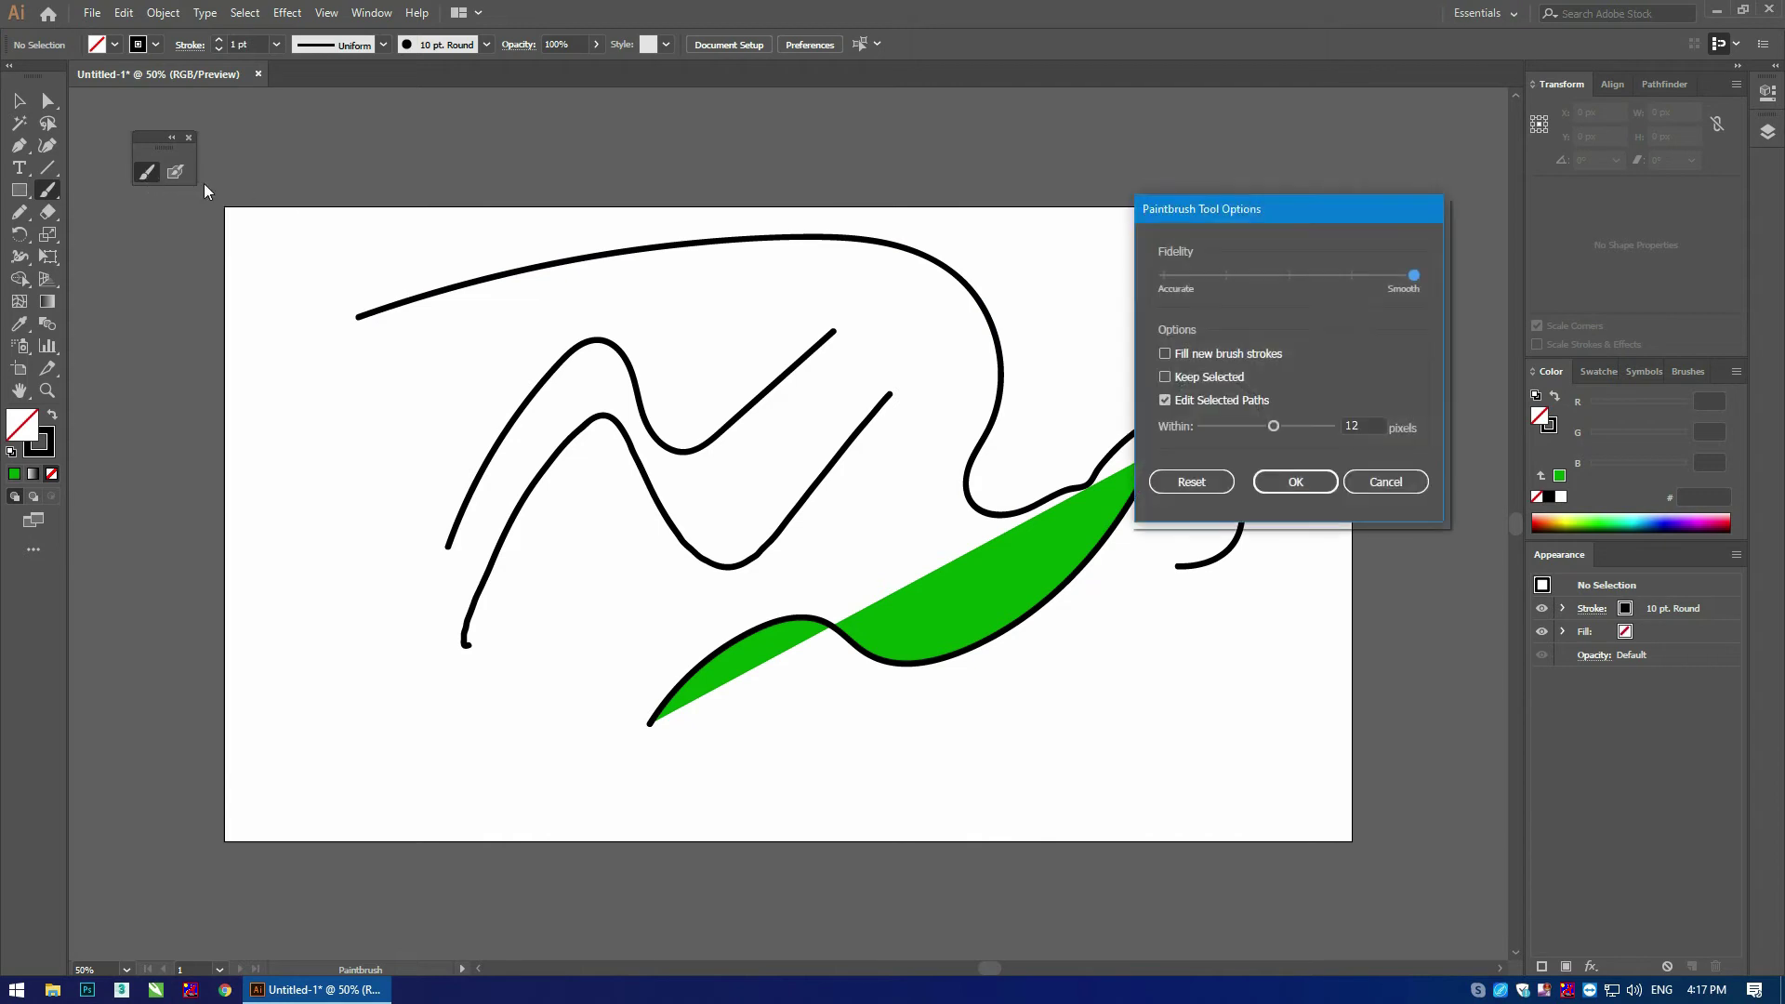
{"action": "left_click", "coordinate": [1166, 378]}
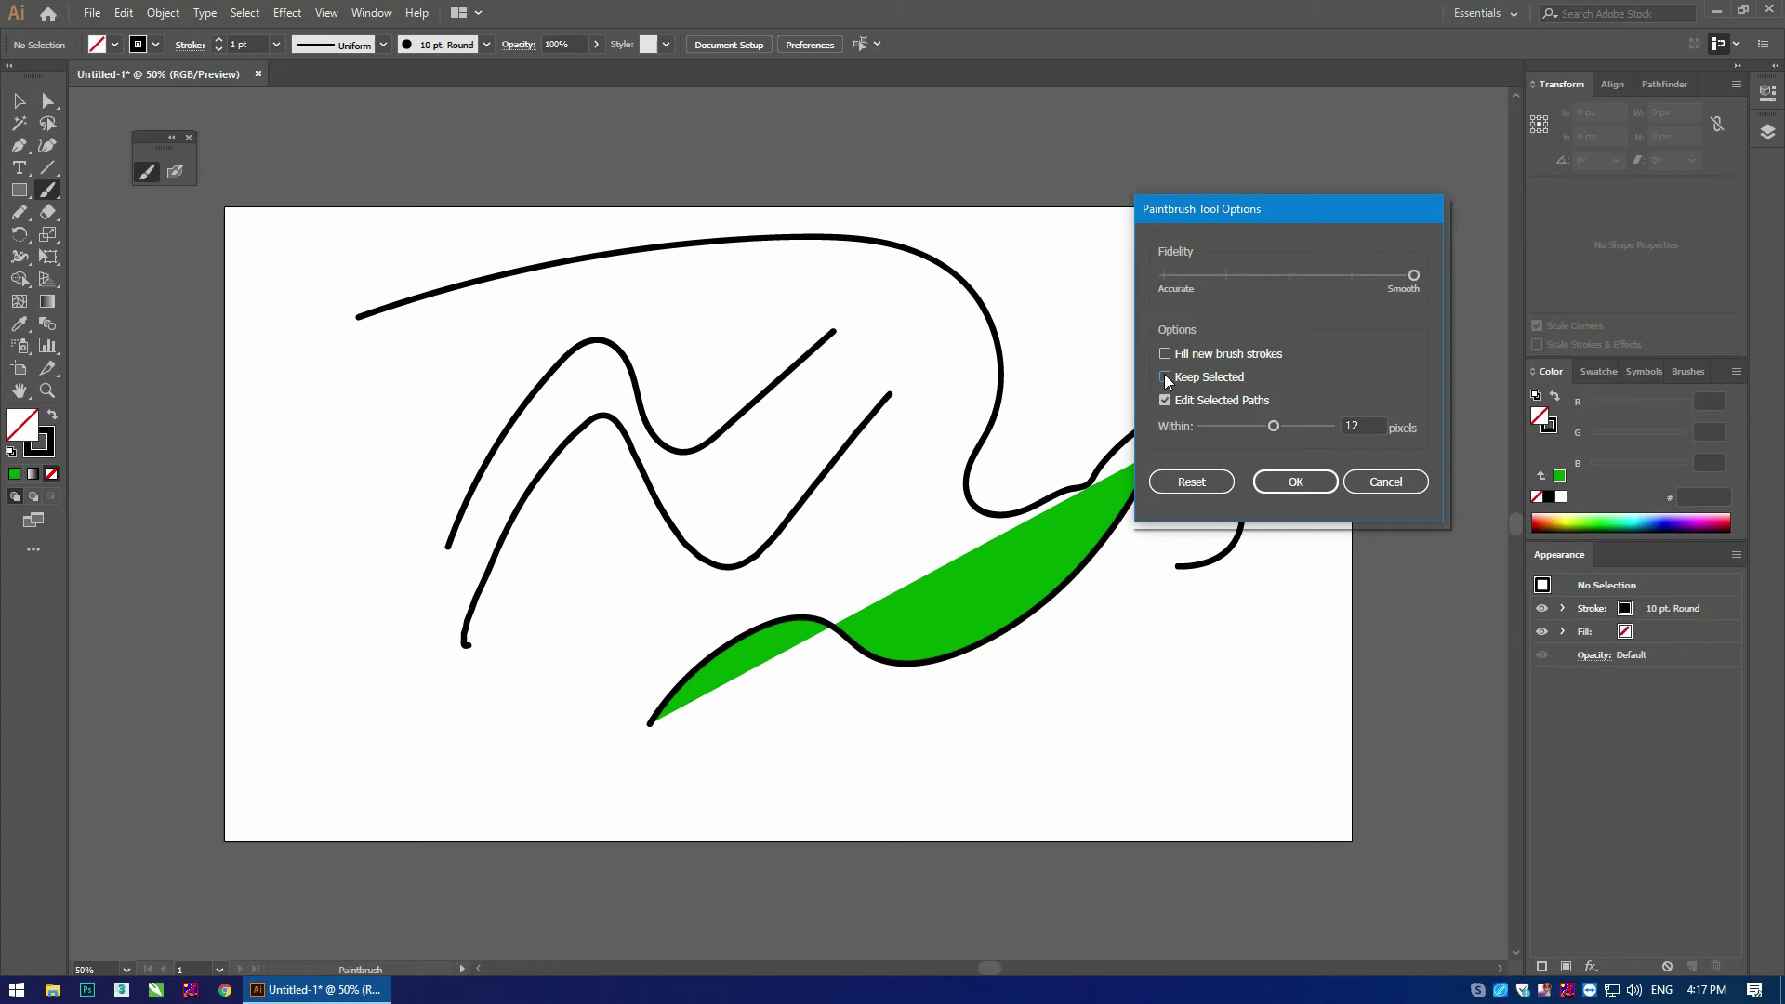
{"action": "left_click", "coordinate": [1295, 482]}
Step: Paint a curly black stroke below the green shape, extending it upward from its end
{"action": "mouse_move", "coordinate": [481, 755]}
{"action": "left_mouse_down"}
{"action": "mouse_move", "coordinate": [1014, 724]}
{"action": "mouse_move", "coordinate": [1213, 677]}
{"action": "mouse_move", "coordinate": [1130, 761]}
{"action": "mouse_move", "coordinate": [960, 850]}
{"action": "mouse_move", "coordinate": [853, 773]}
{"action": "left_mouse_up"}
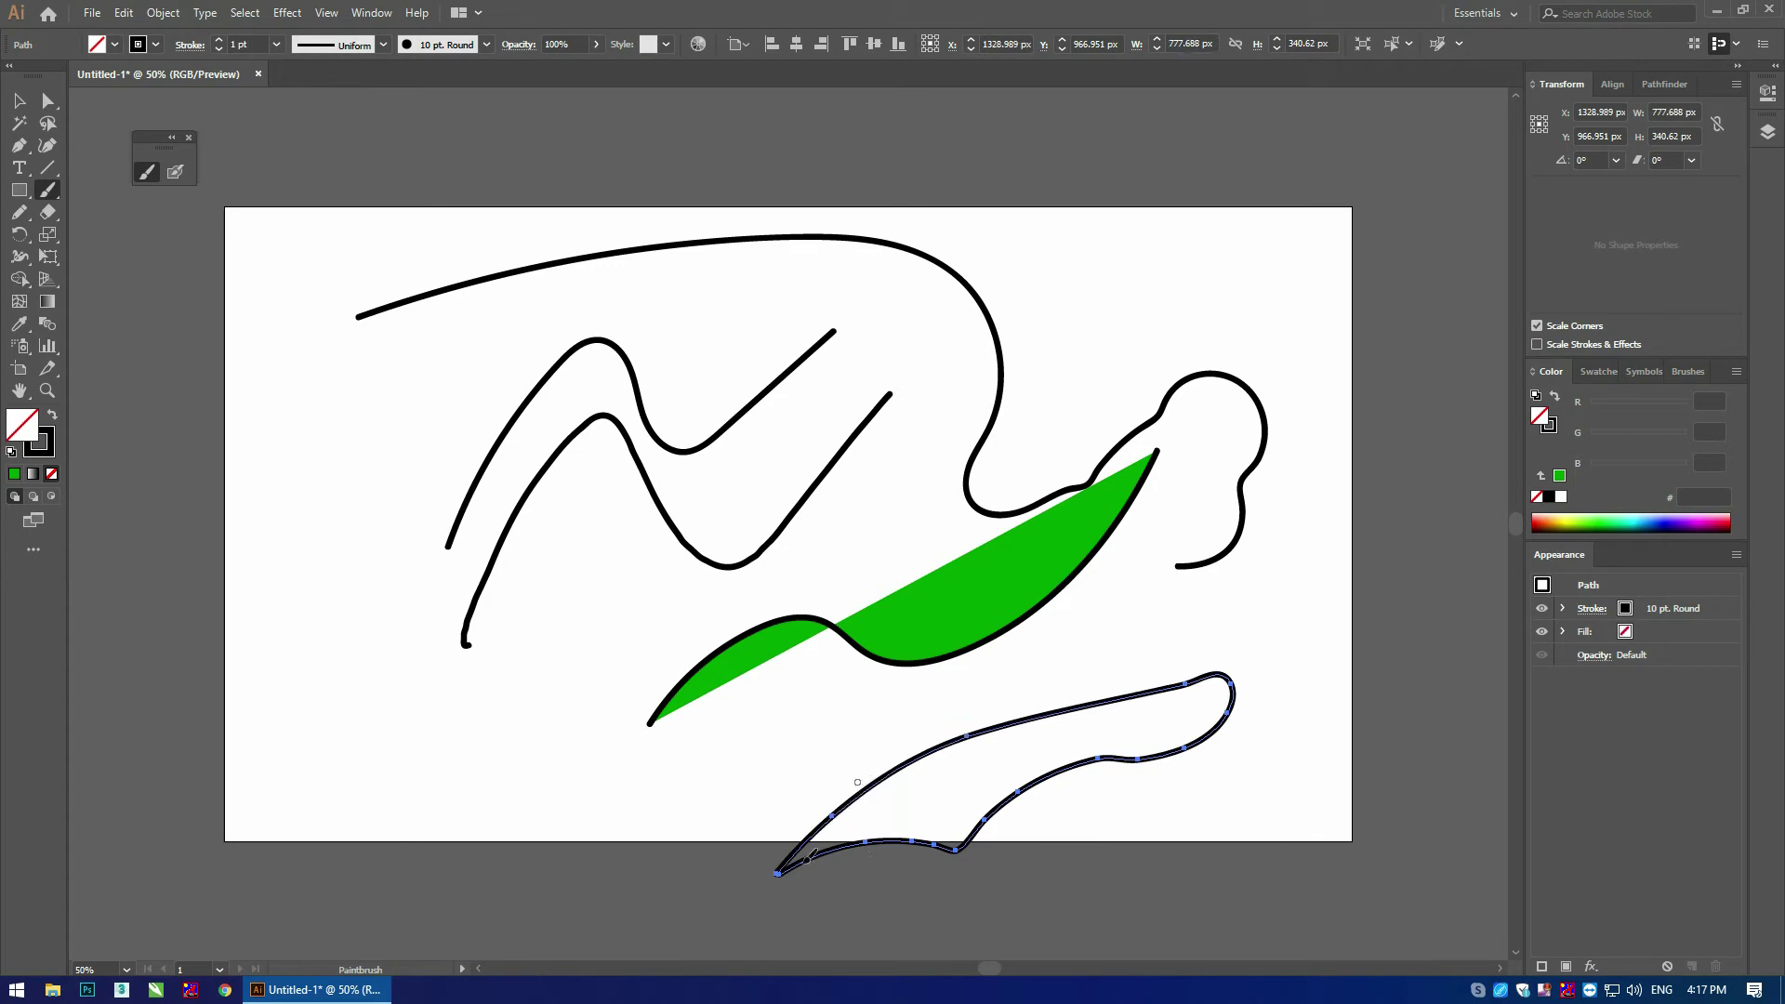
{"action": "mouse_move", "coordinate": [683, 832]}
{"action": "left_mouse_down"}
{"action": "mouse_move", "coordinate": [530, 767]}
{"action": "mouse_move", "coordinate": [539, 637]}
{"action": "left_mouse_up"}
{"action": "key", "text": "ctrl+z"}
{"action": "mouse_move", "coordinate": [534, 766]}
{"action": "left_mouse_down"}
{"action": "mouse_move", "coordinate": [543, 693]}
{"action": "mouse_move", "coordinate": [677, 640]}
{"action": "left_mouse_up"}
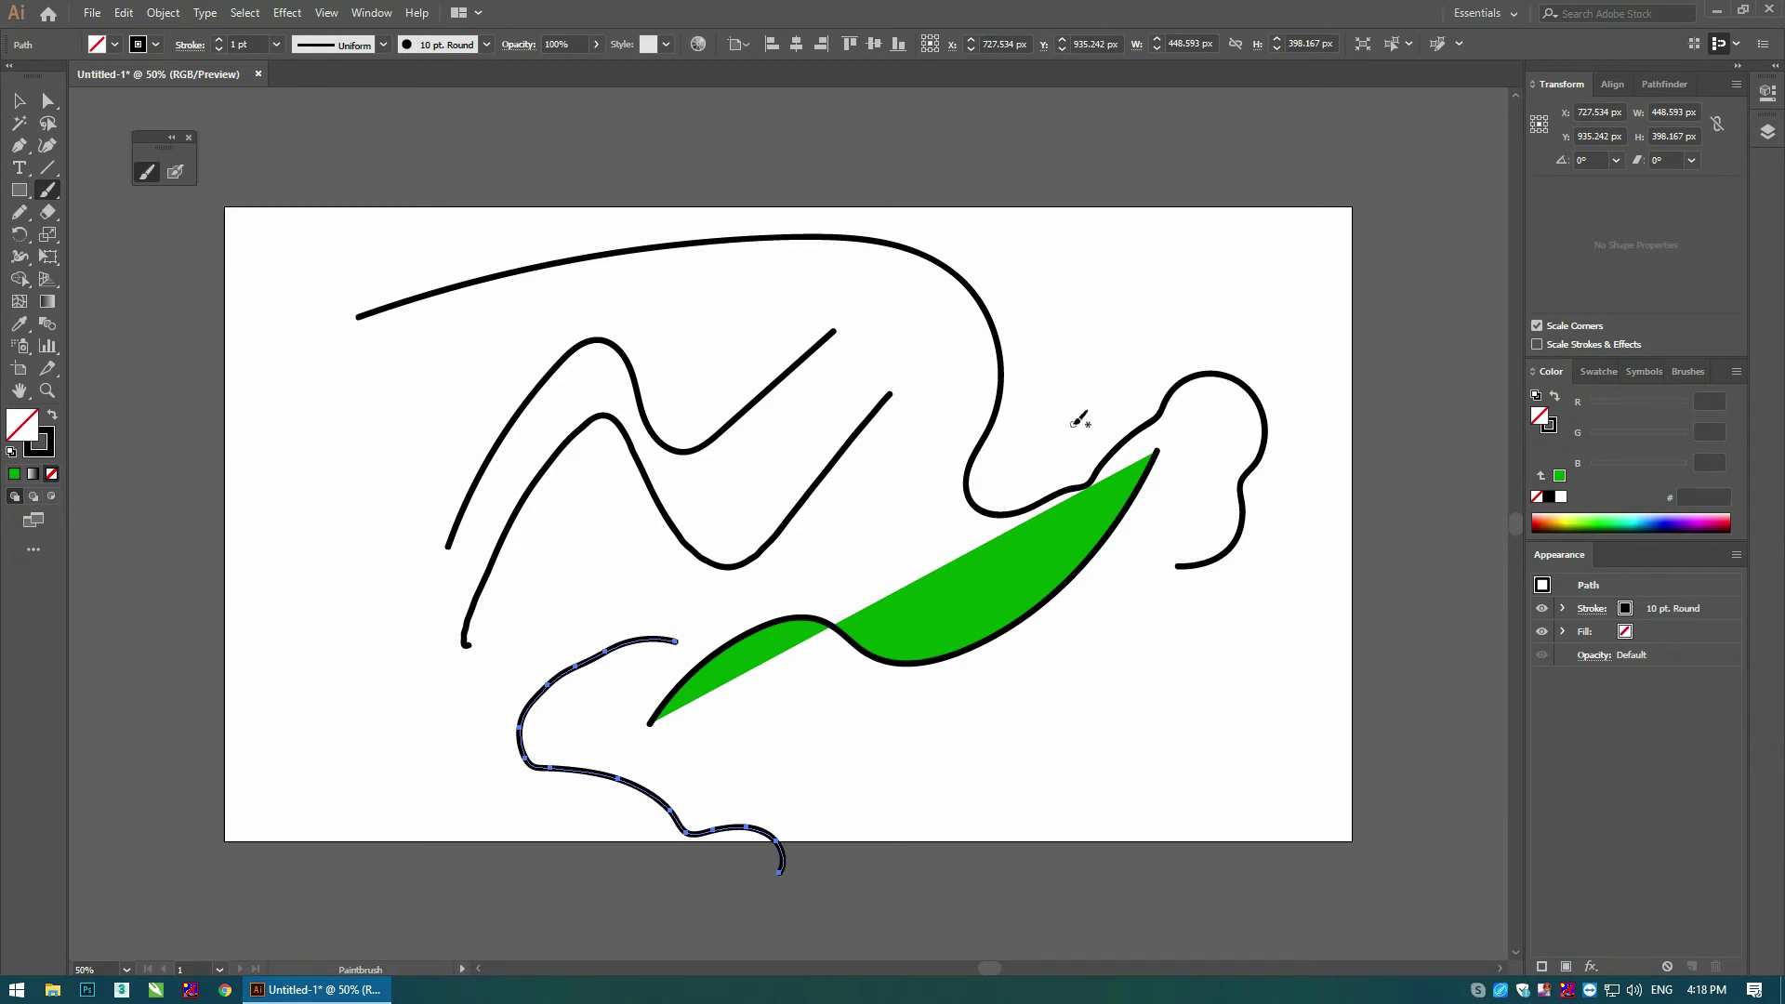
Step: Apply Paintbrush options without Keep Selected and select every path on the artboard
{"action": "double_click", "coordinate": [153, 175]}
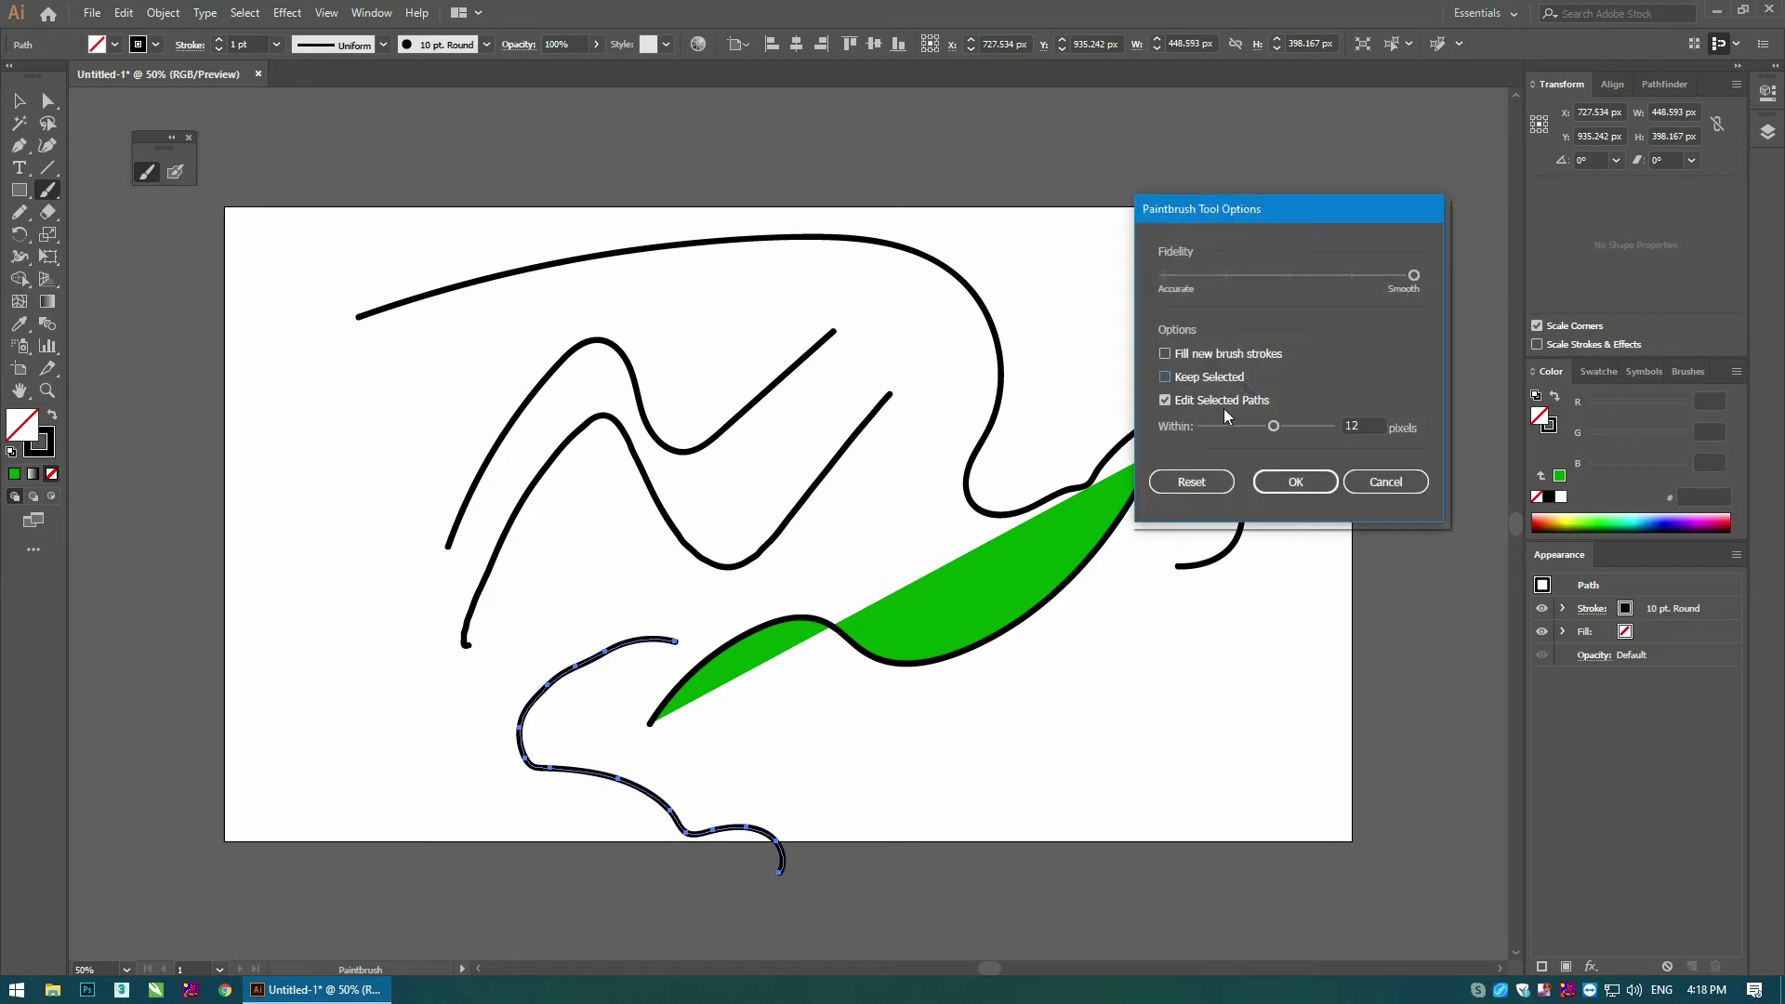
{"action": "left_click", "coordinate": [1300, 481]}
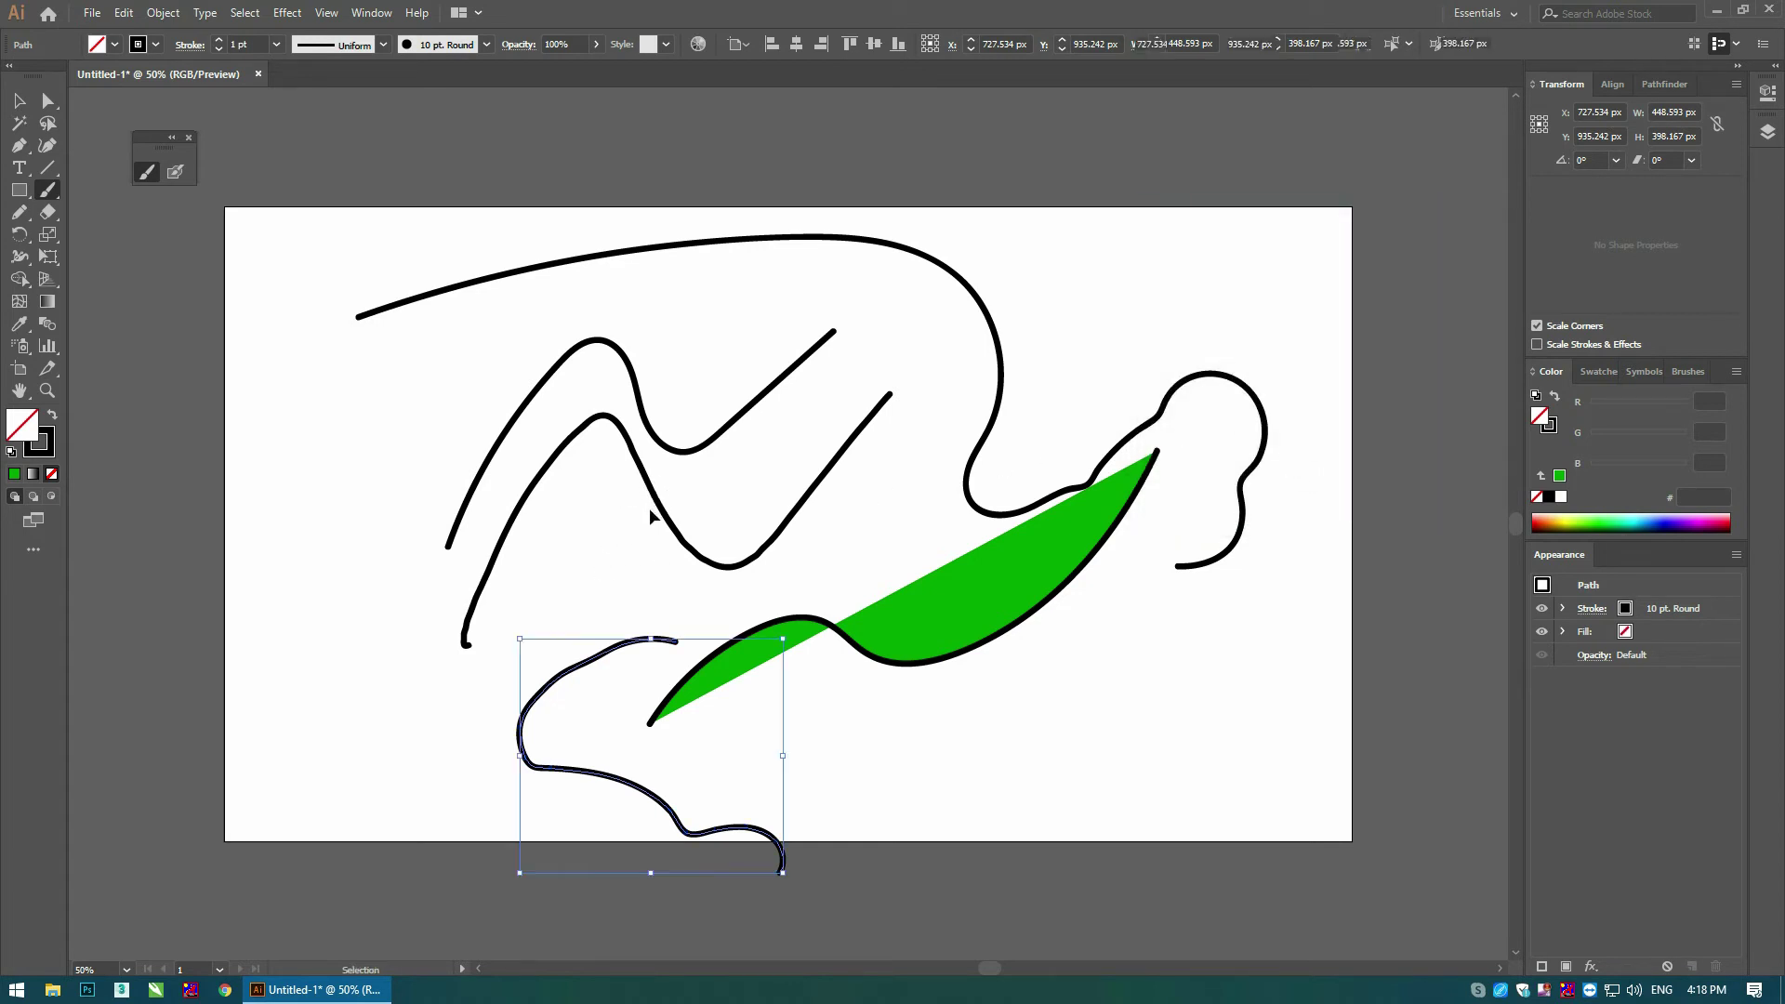
{"action": "key", "text": "ctrl+a"}
{"action": "key", "text": "Delete"}
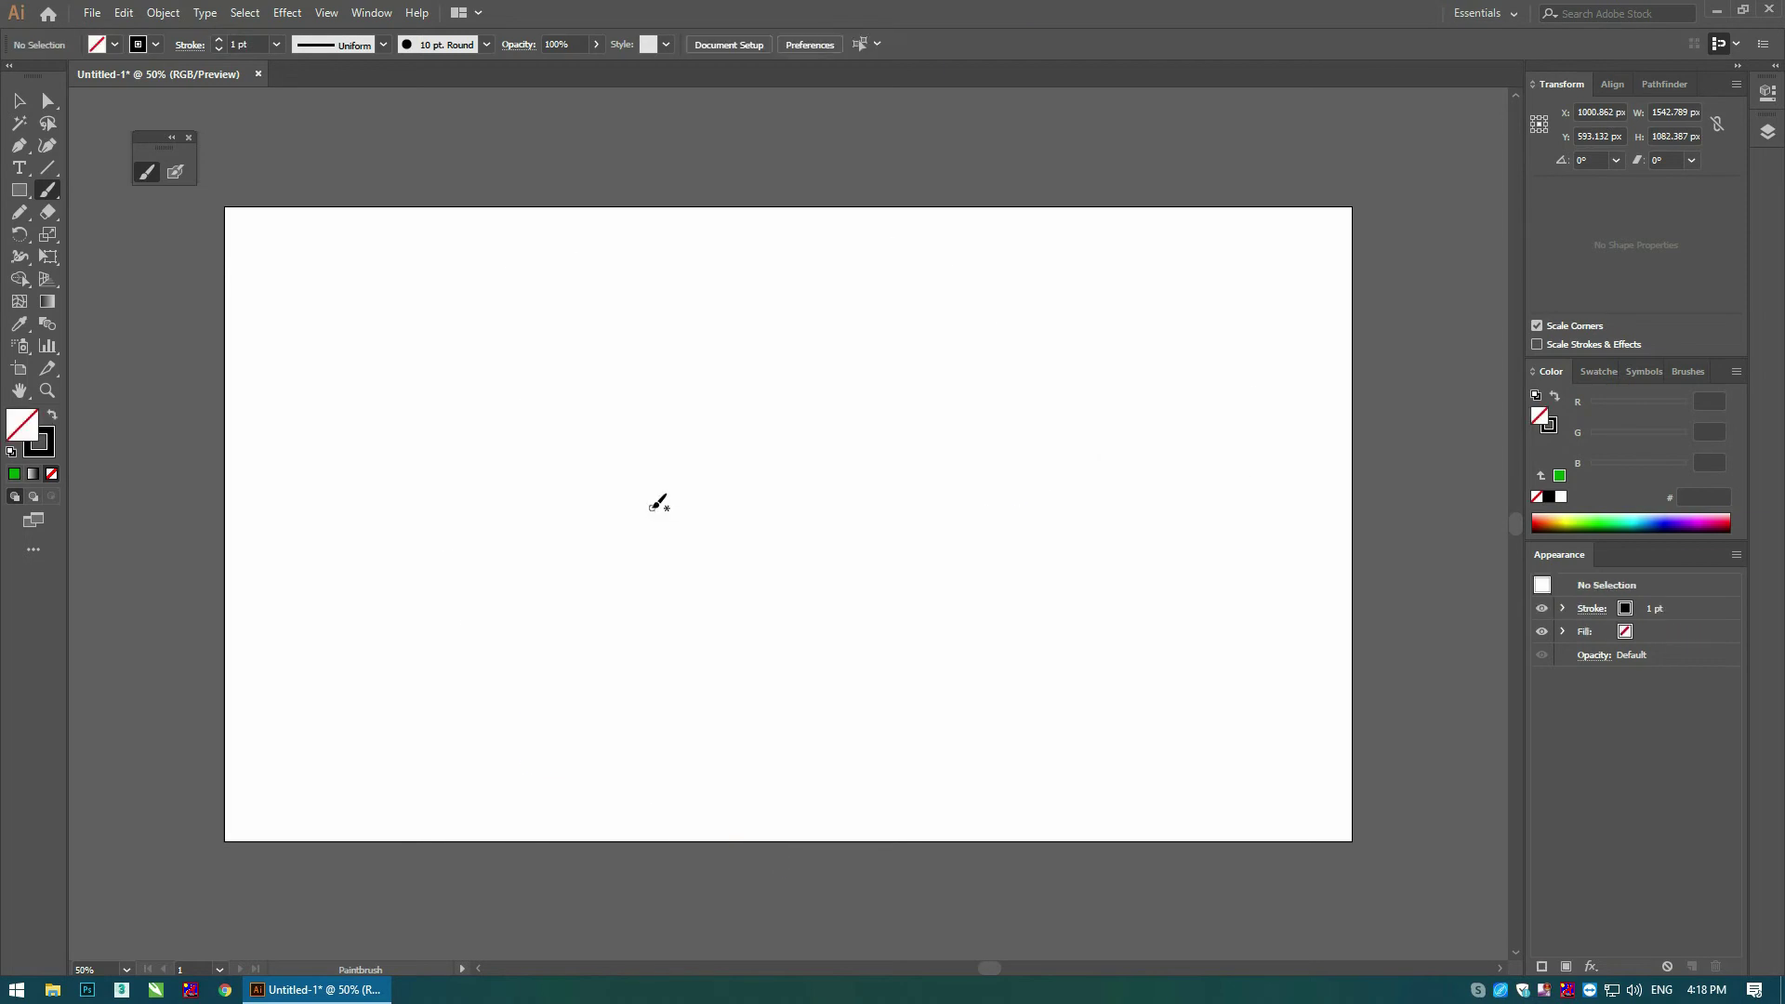
{"action": "left_click_drag", "start_coordinate": [437, 591], "coordinate": [894, 467]}
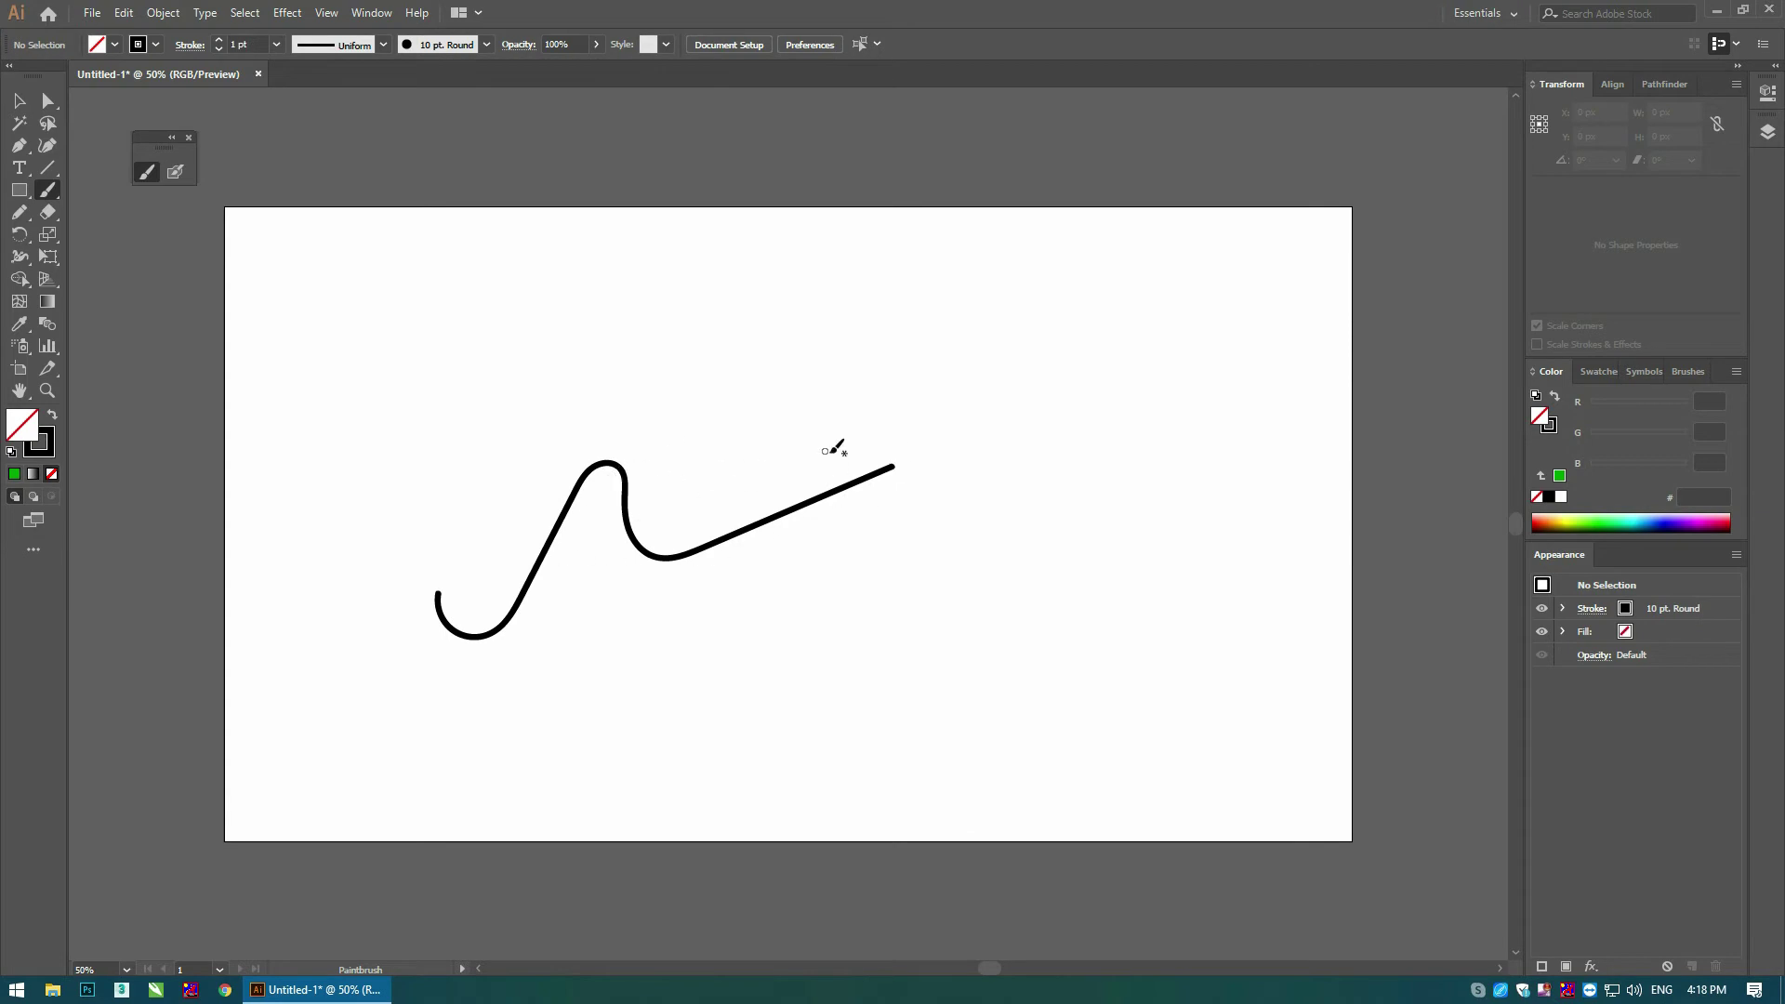
{"action": "key", "text": "ctrl"}
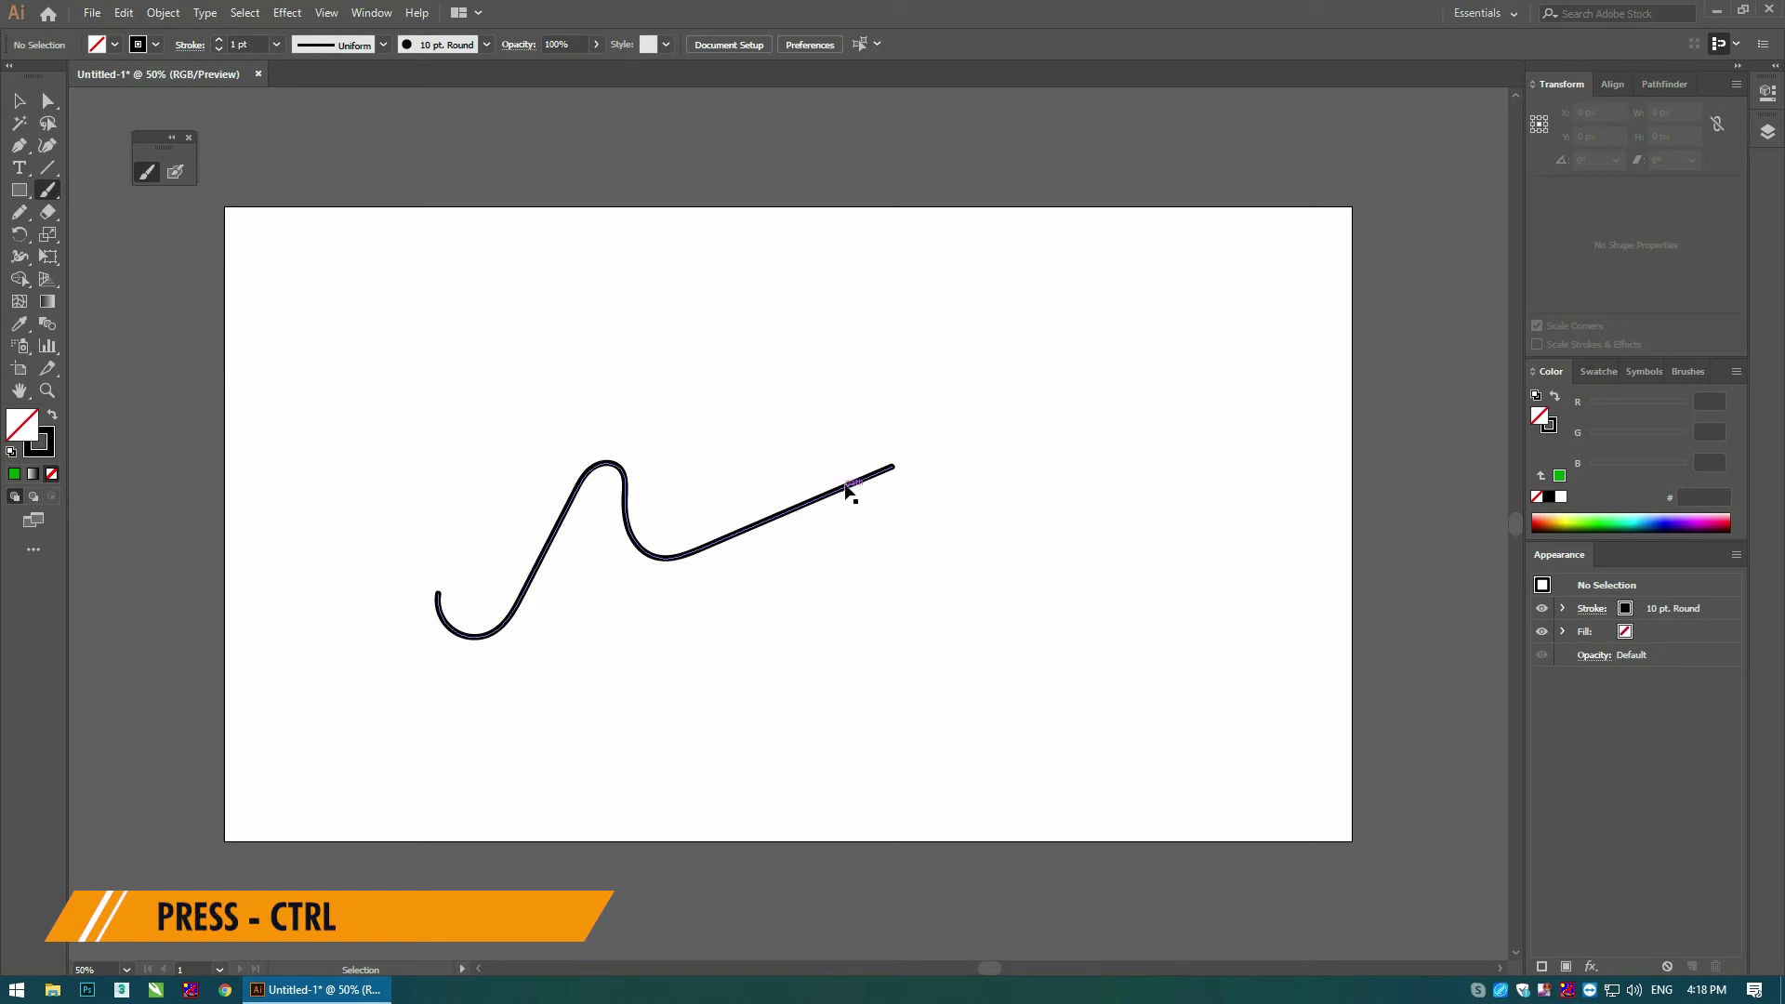
{"action": "left_click", "coordinate": [888, 472], "text": "ctrl"}
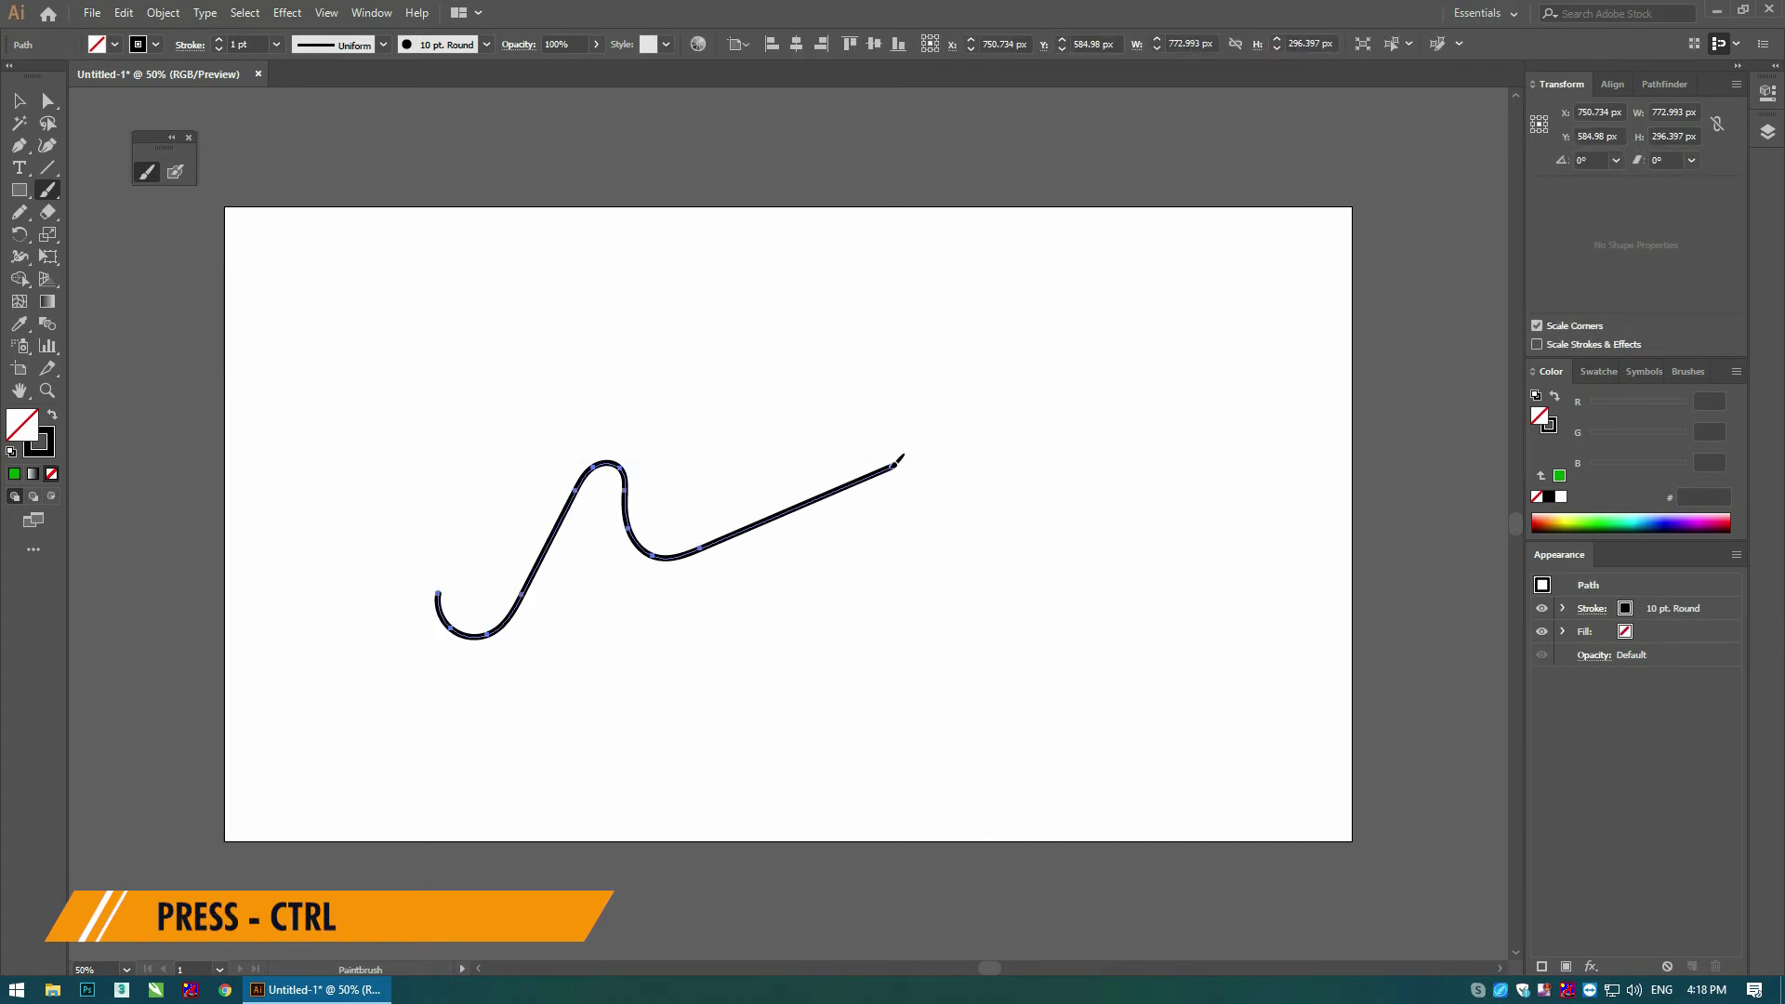
{"action": "left_click_drag", "start_coordinate": [910, 453], "coordinate": [1056, 458]}
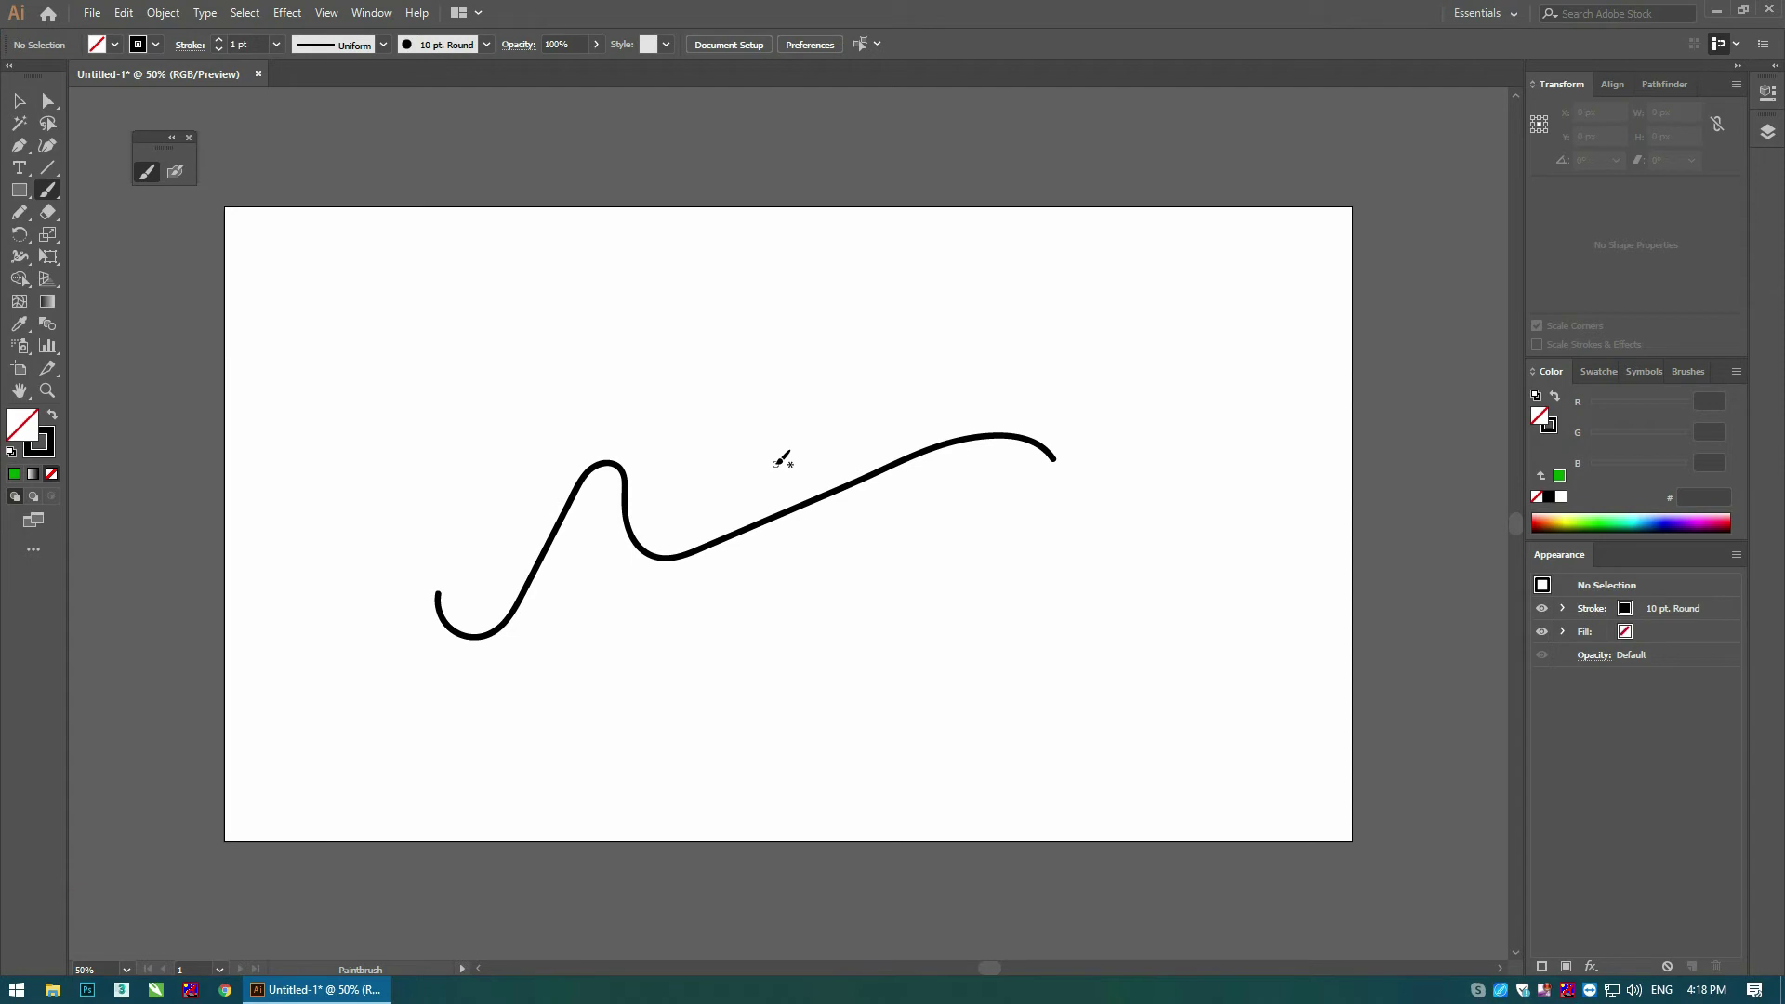
{"action": "key", "text": "ctrl+a"}
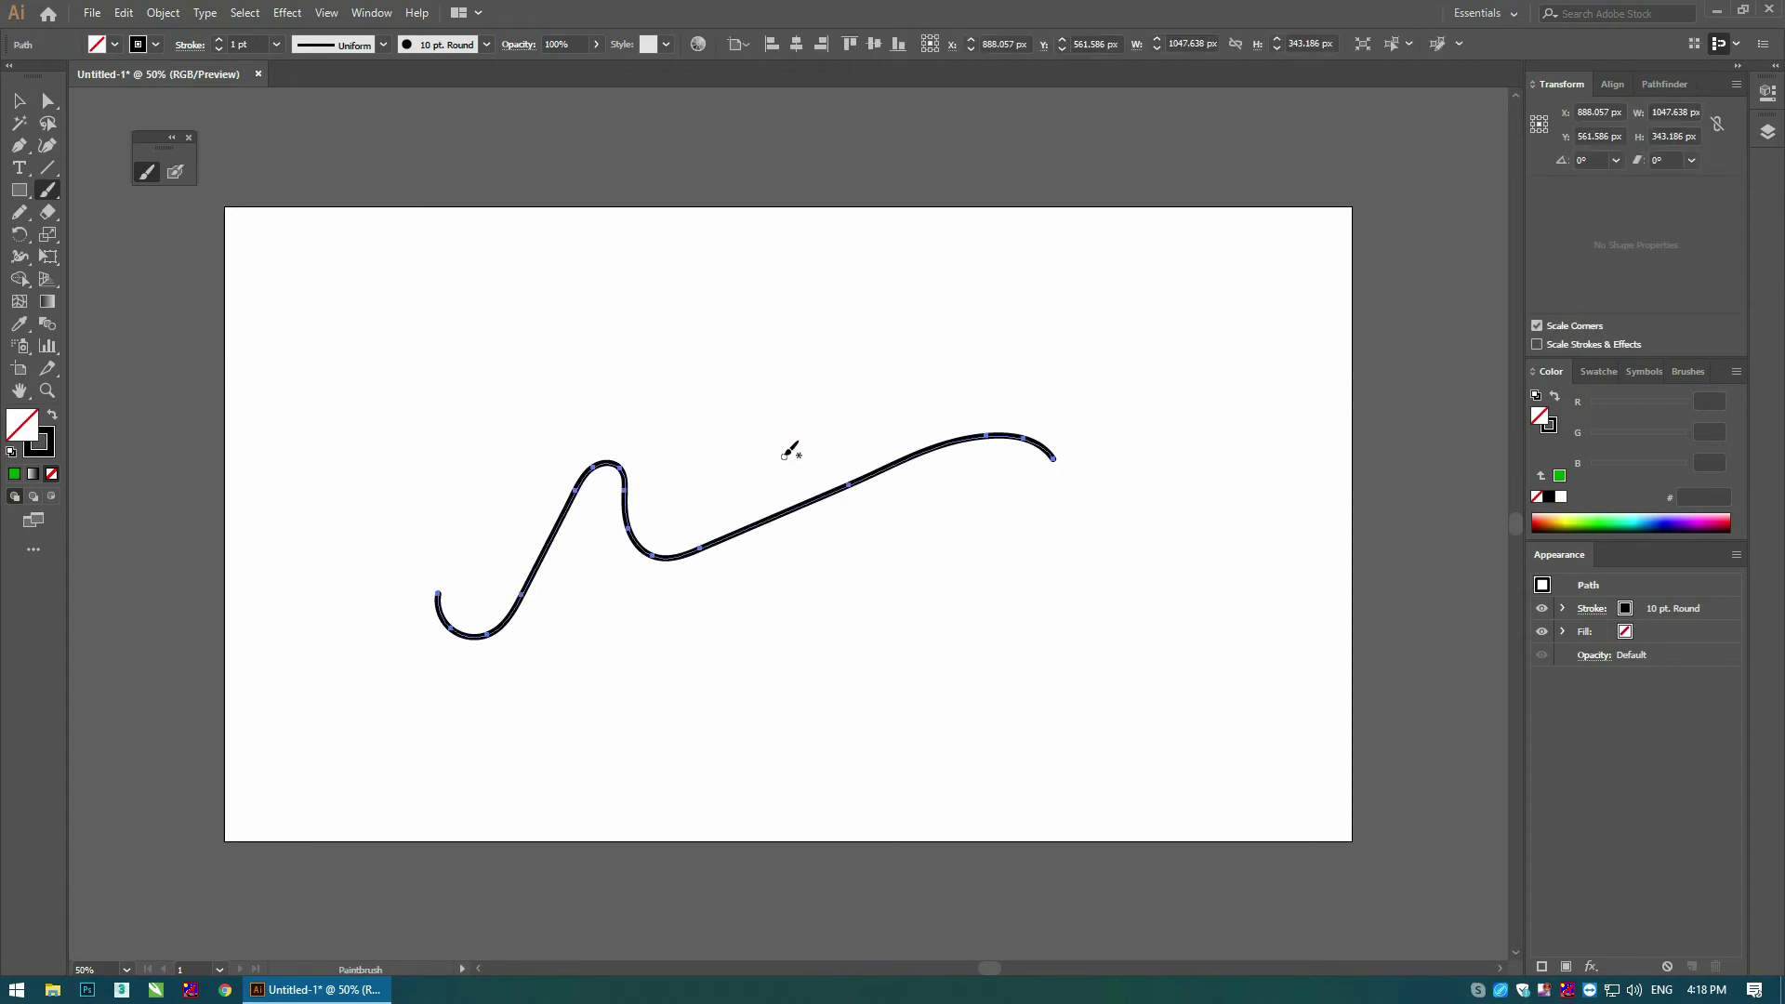
{"action": "key", "text": "Delete"}
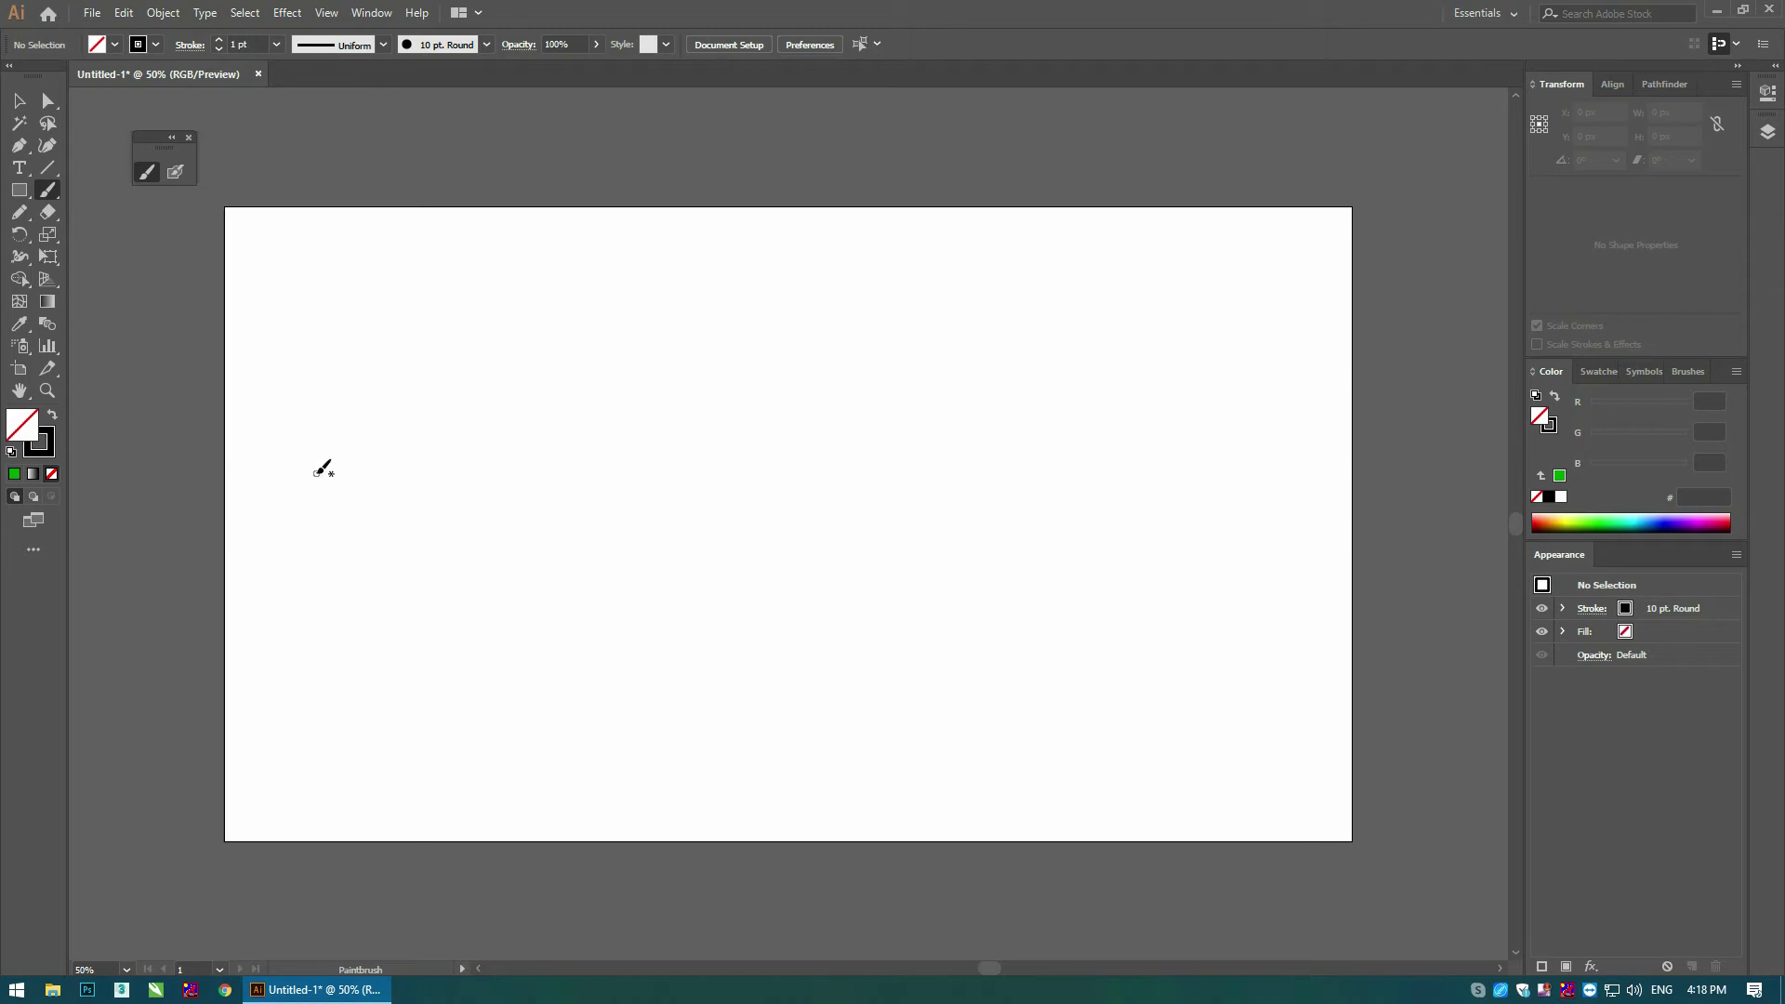
Step: Paint one long wavy black 10 pt Round stroke from left to right across the artboard
{"action": "mouse_move", "coordinate": [361, 457]}
{"action": "left_mouse_down"}
{"action": "mouse_move", "coordinate": [891, 348]}
{"action": "mouse_move", "coordinate": [1186, 370]}
{"action": "left_mouse_up"}
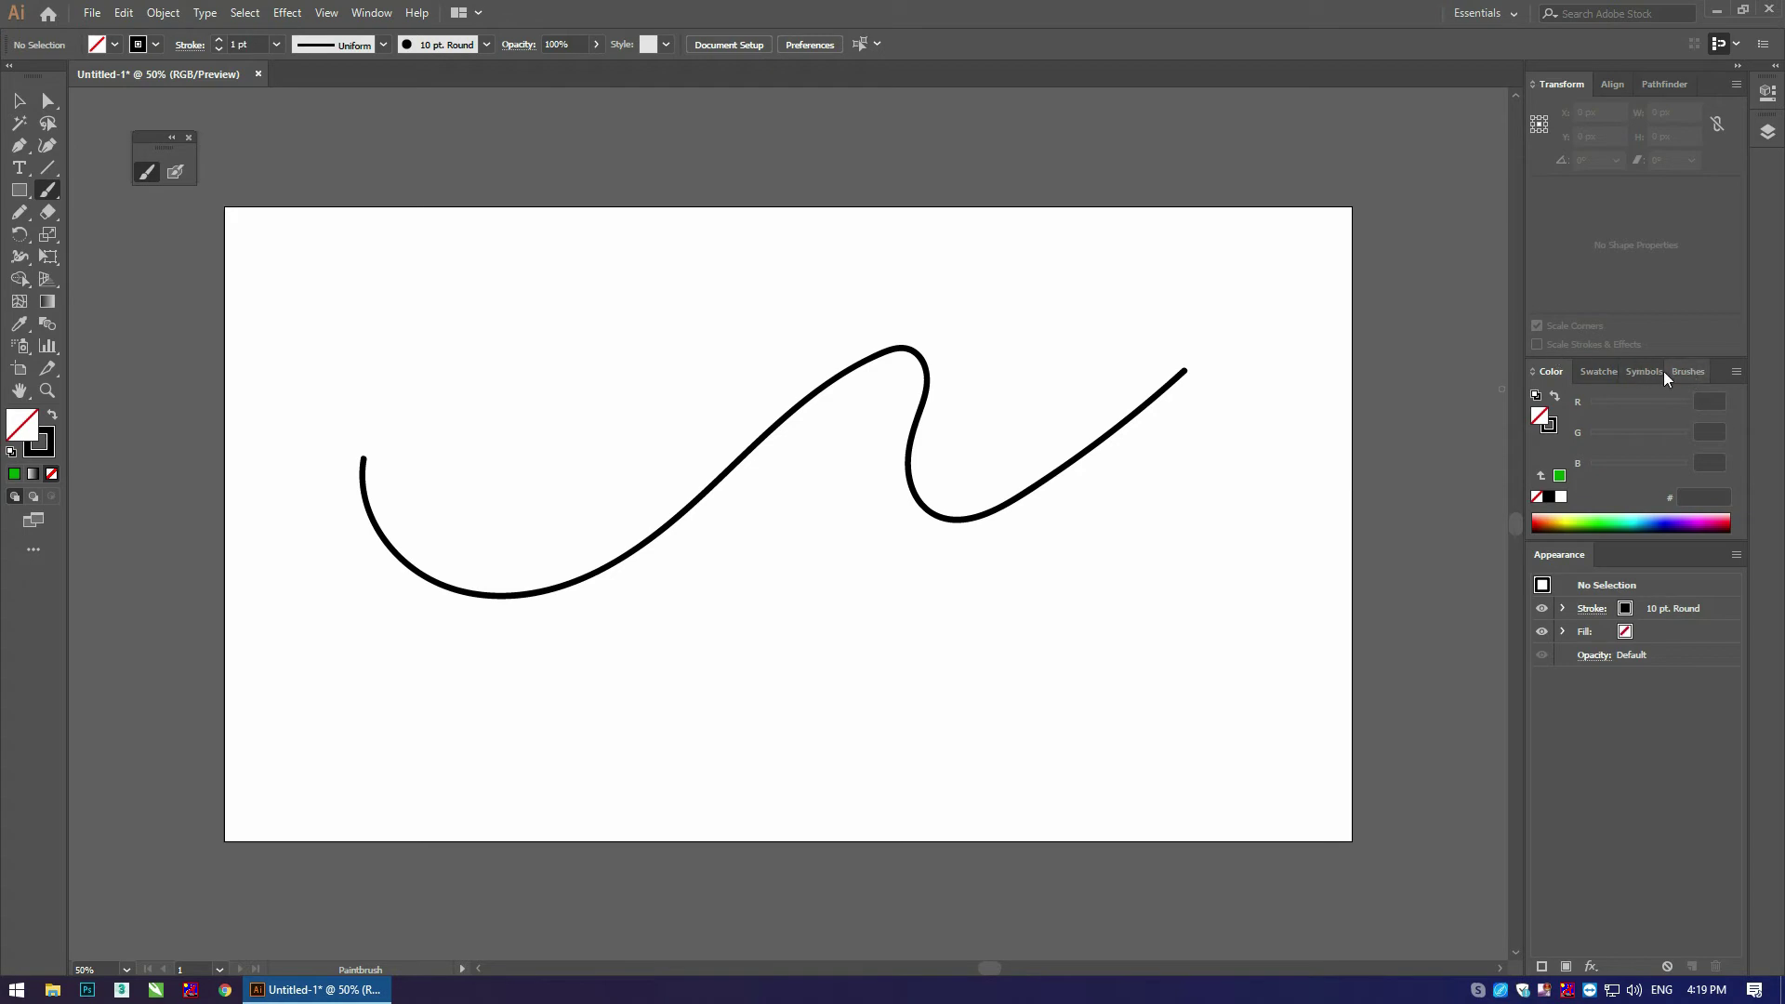
Step: Switch the side panel from Color to Brushes after briefly checking the Window menu
{"action": "left_click", "coordinate": [1687, 372]}
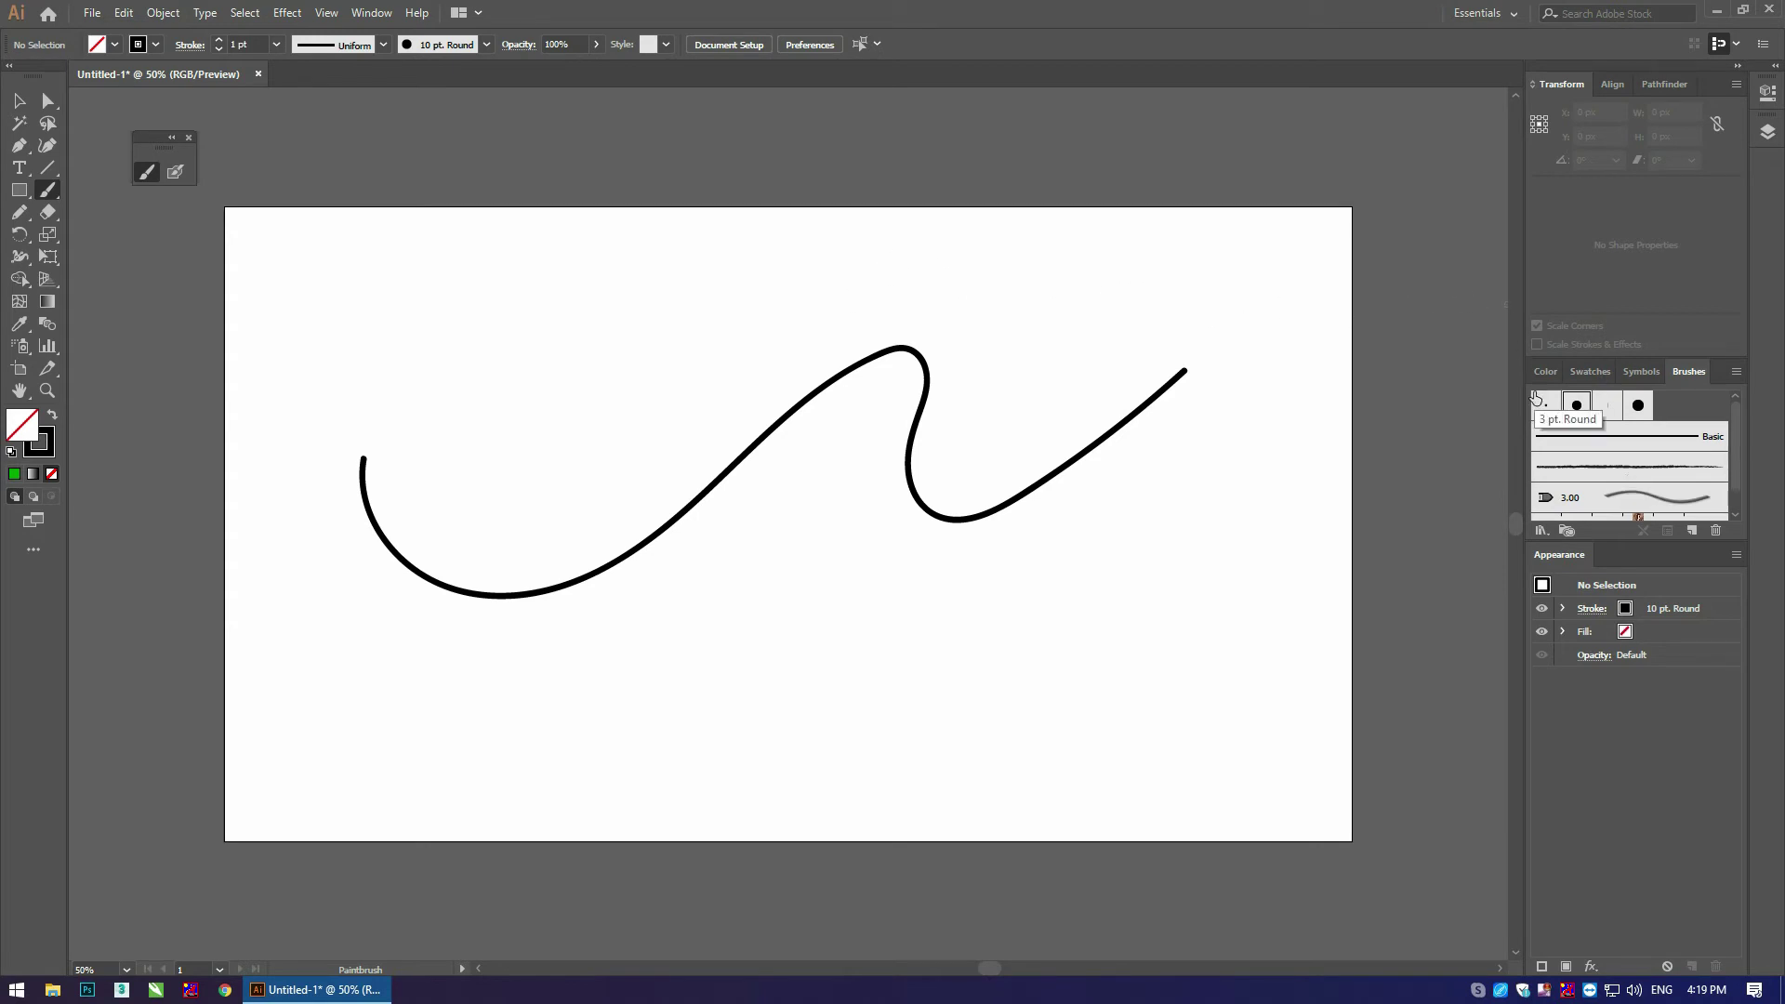
{"action": "left_click", "coordinate": [372, 13]}
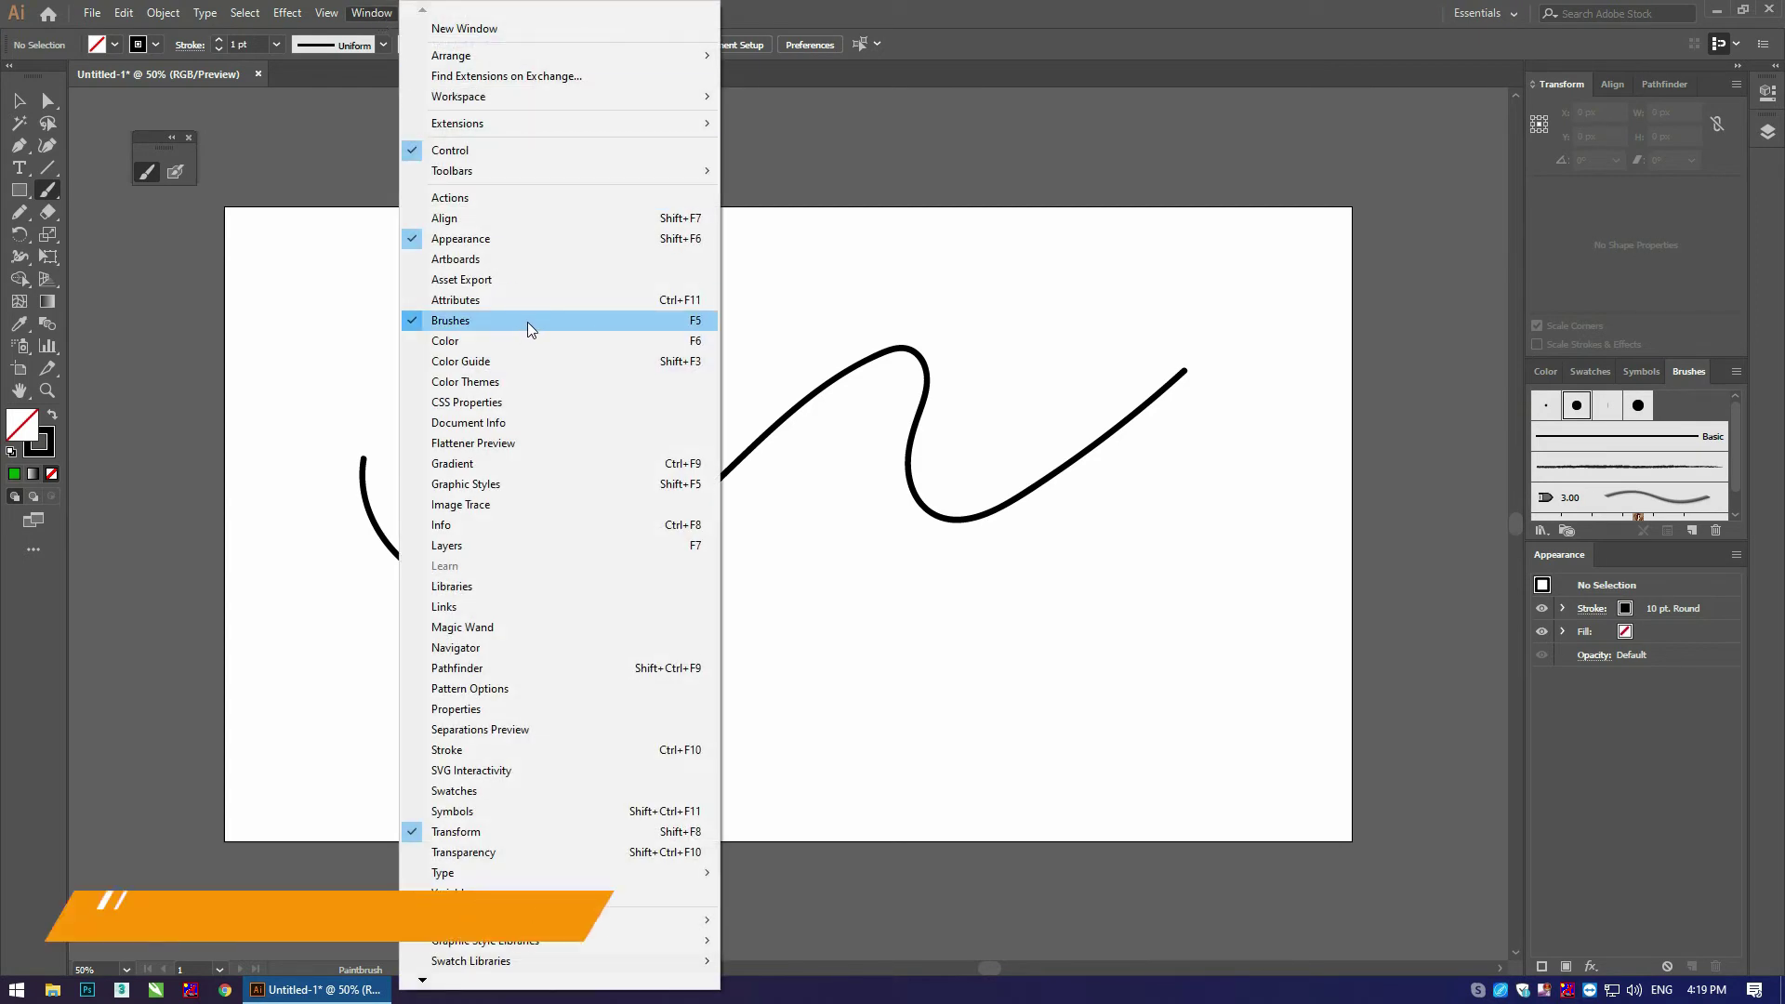
{"action": "left_click", "coordinate": [931, 272]}
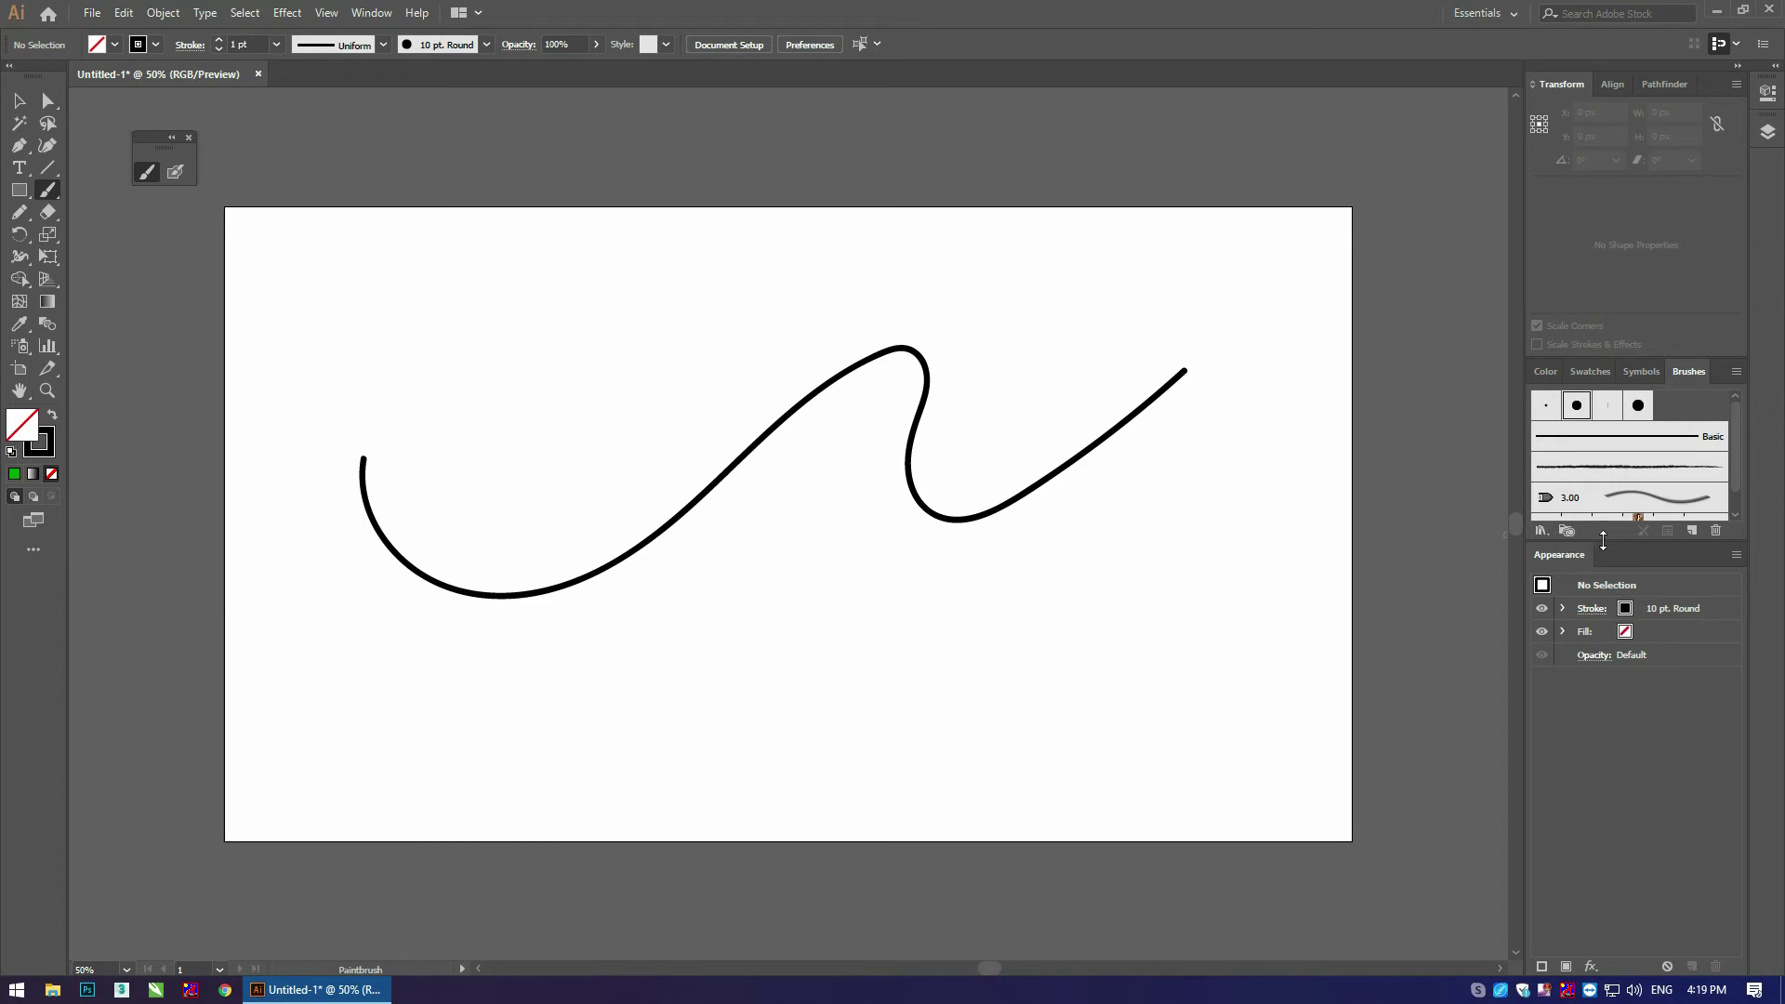
Step: Drag the Brushes panel's bottom edge down, then browse and dismiss the Brush Libraries menu
{"action": "left_click_drag", "start_coordinate": [1601, 540], "coordinate": [1601, 722]}
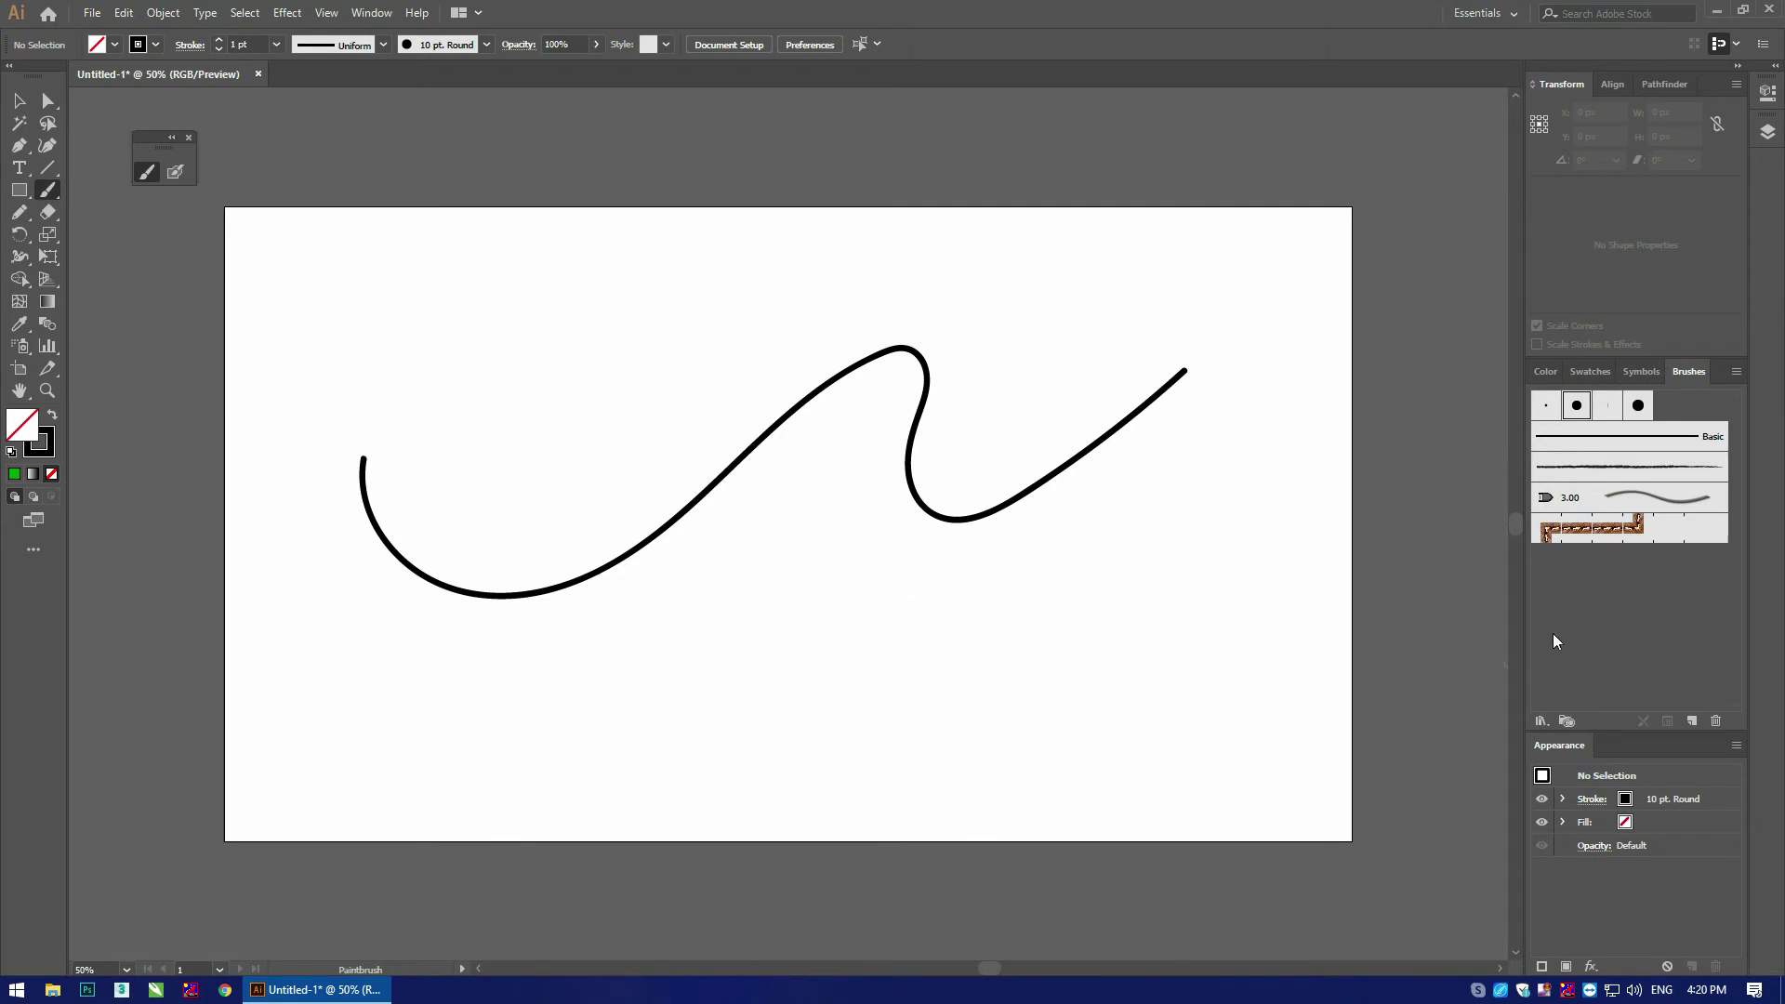
{"action": "left_click", "coordinate": [1544, 722]}
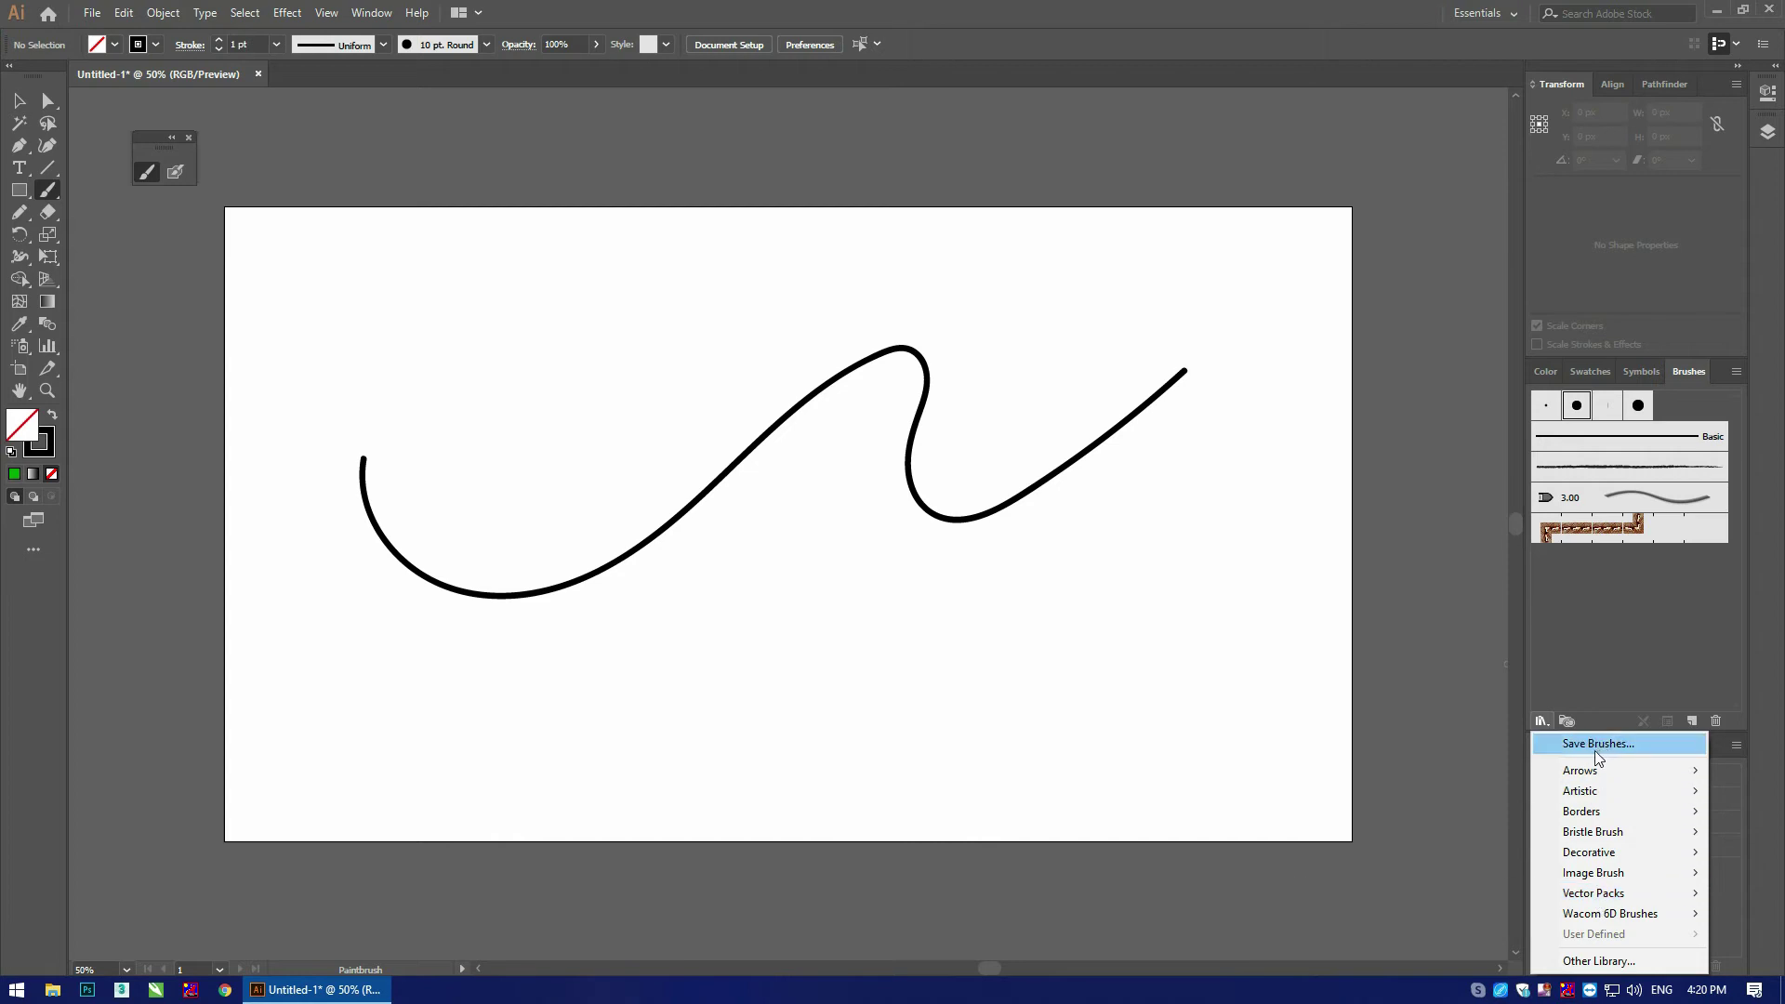
{"action": "left_click", "coordinate": [1607, 621]}
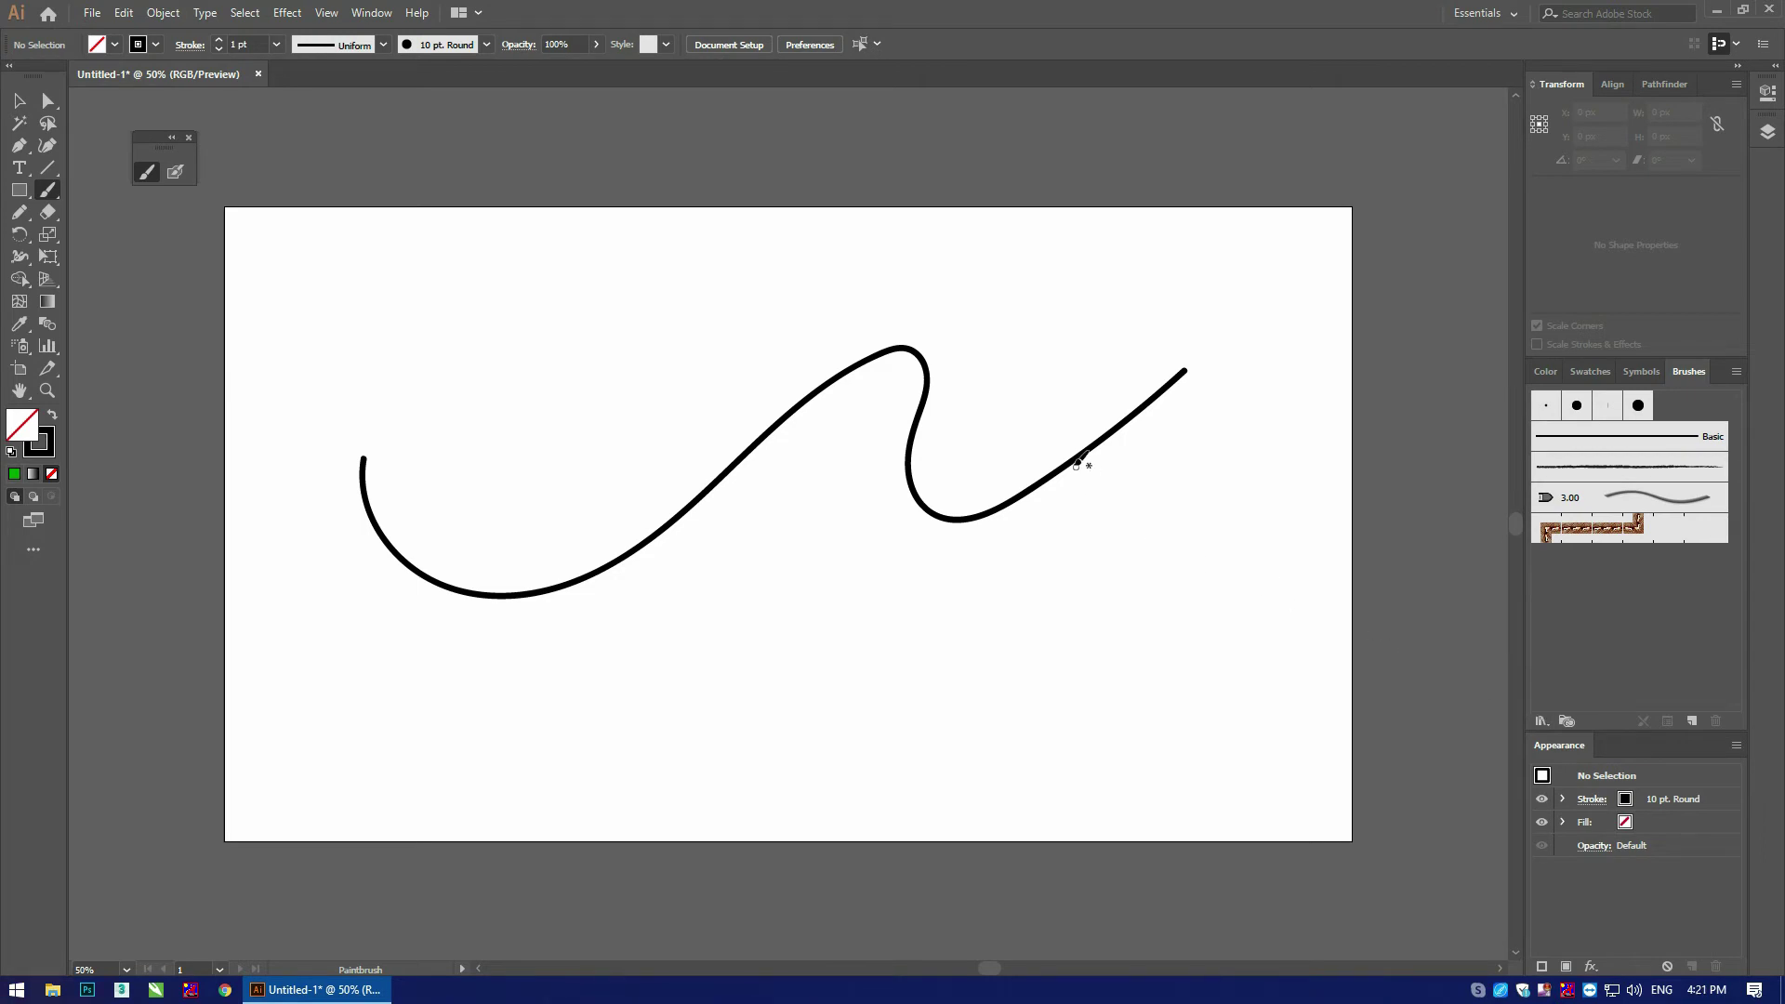
Step: Select the wavy stroke and open the Artistic_Calligraphic brush library
{"action": "key", "text": "v"}
{"action": "left_click_drag", "start_coordinate": [1056, 422], "coordinate": [1025, 562]}
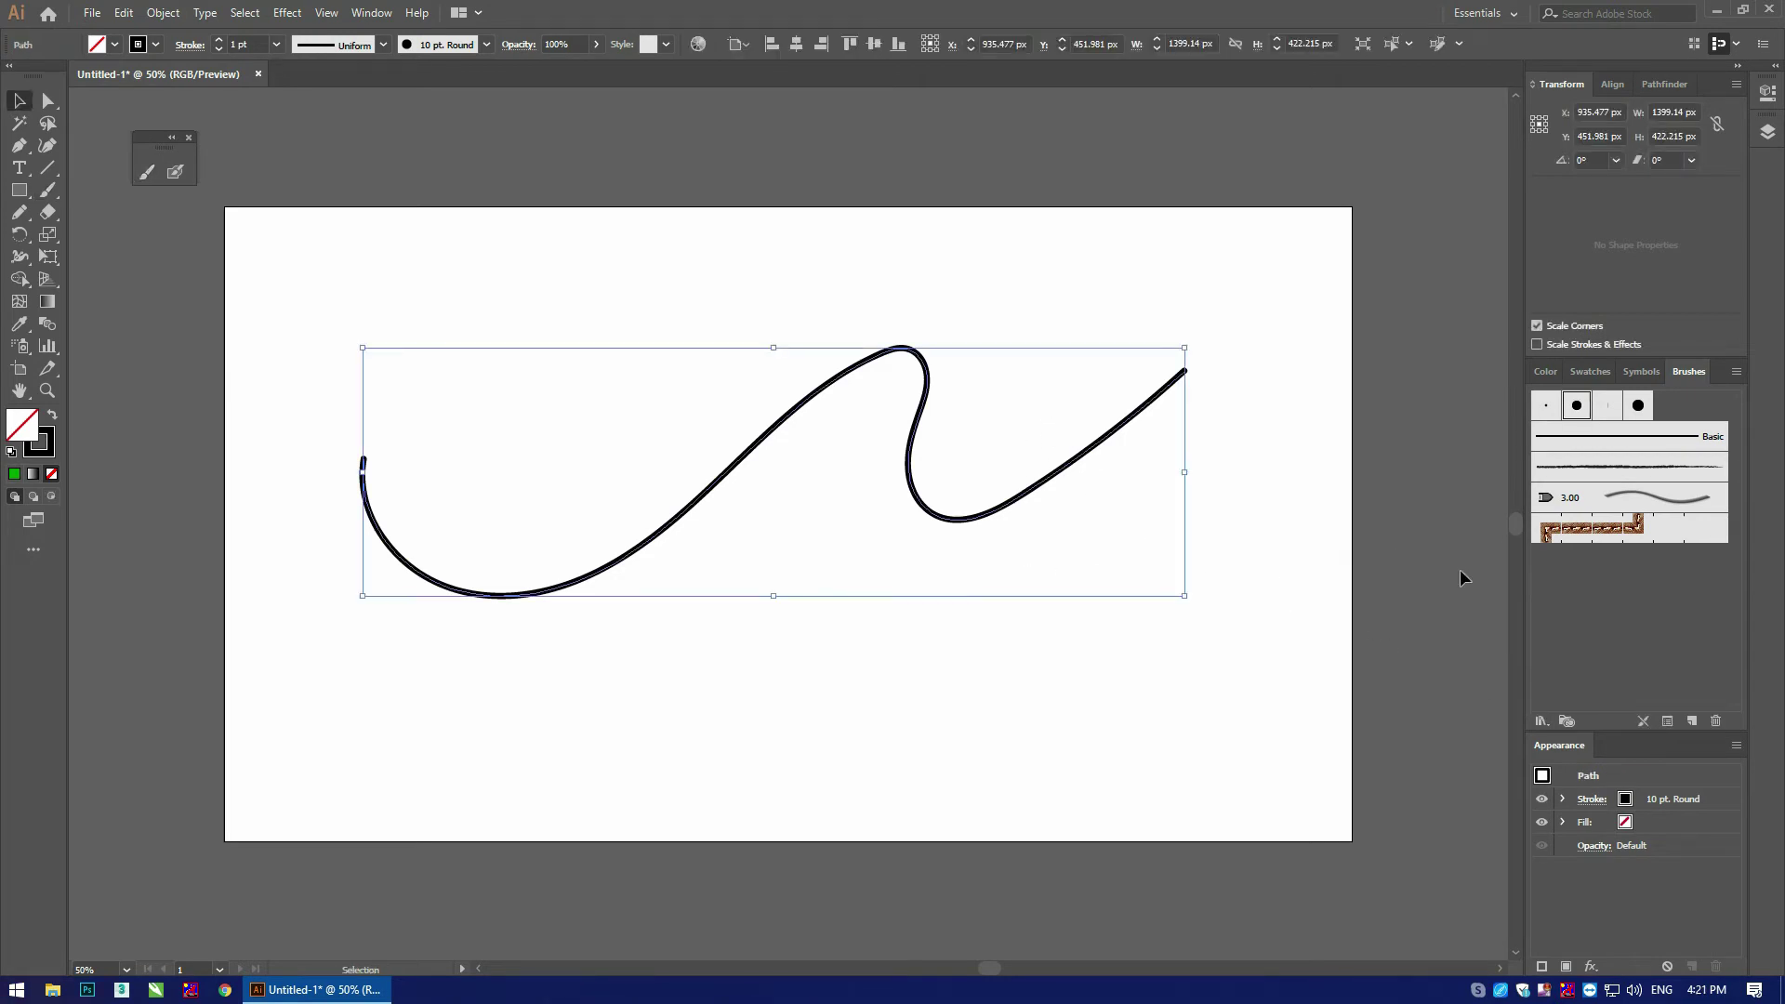
{"action": "left_click", "coordinate": [1542, 722]}
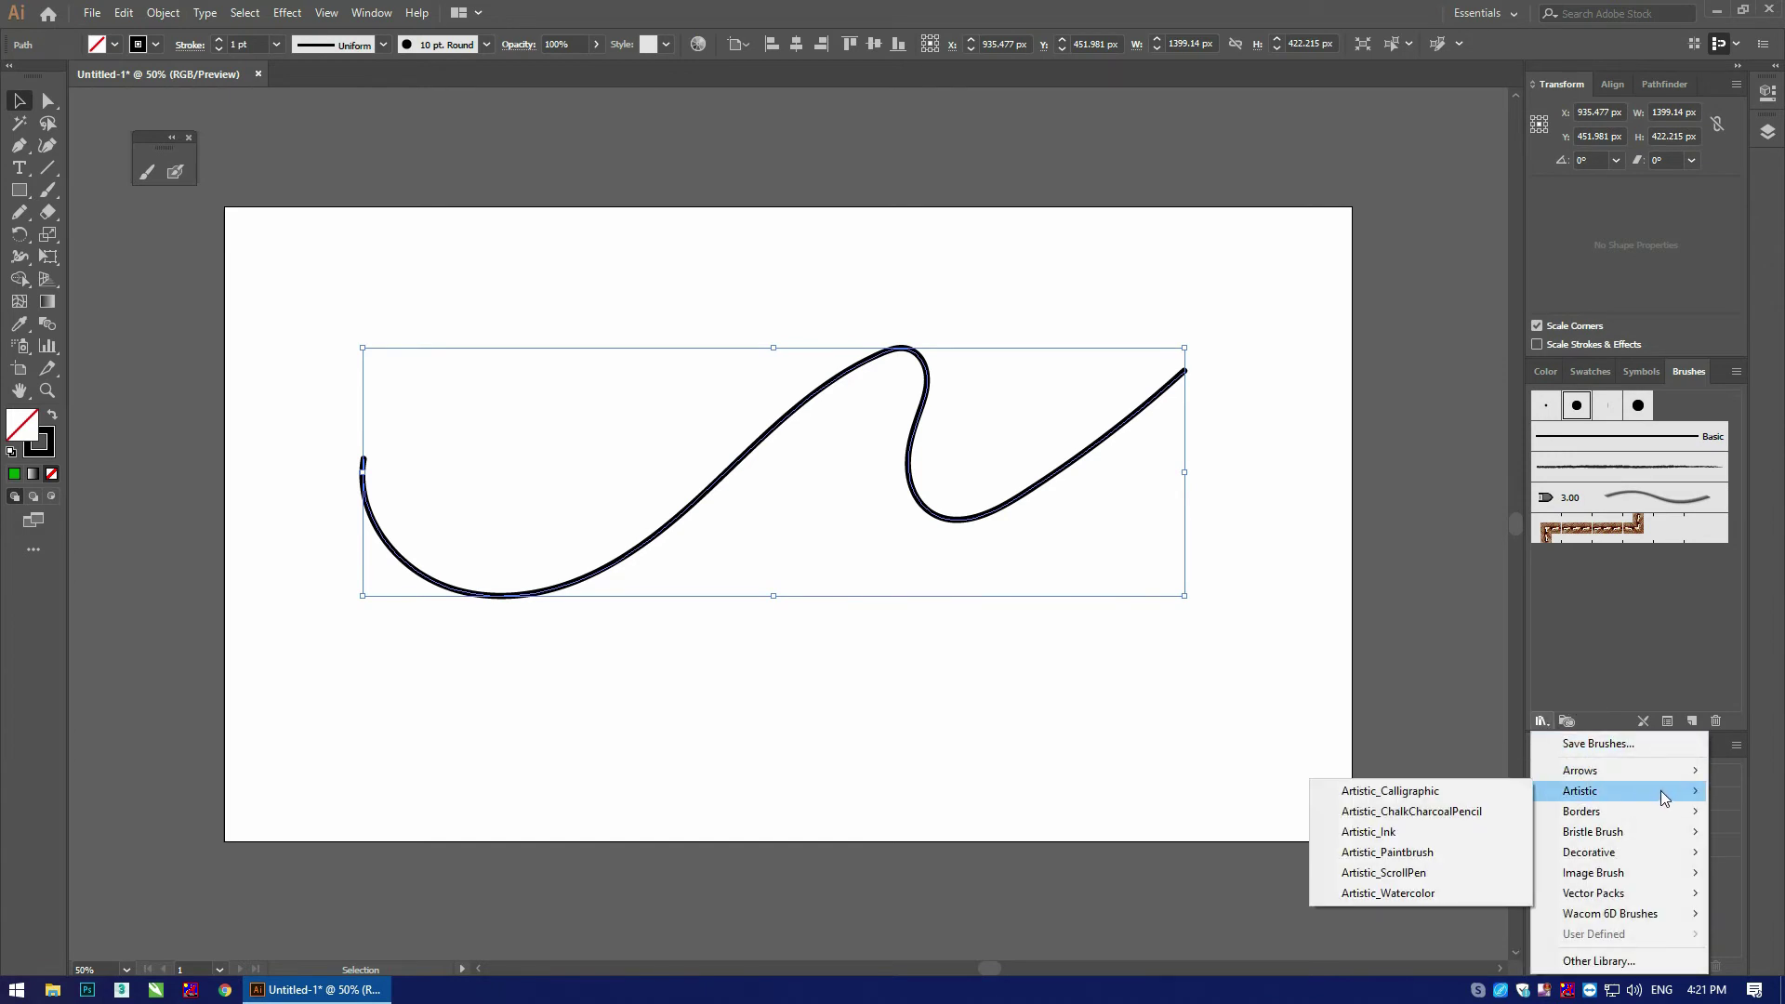
{"action": "mouse_move", "coordinate": [1581, 790]}
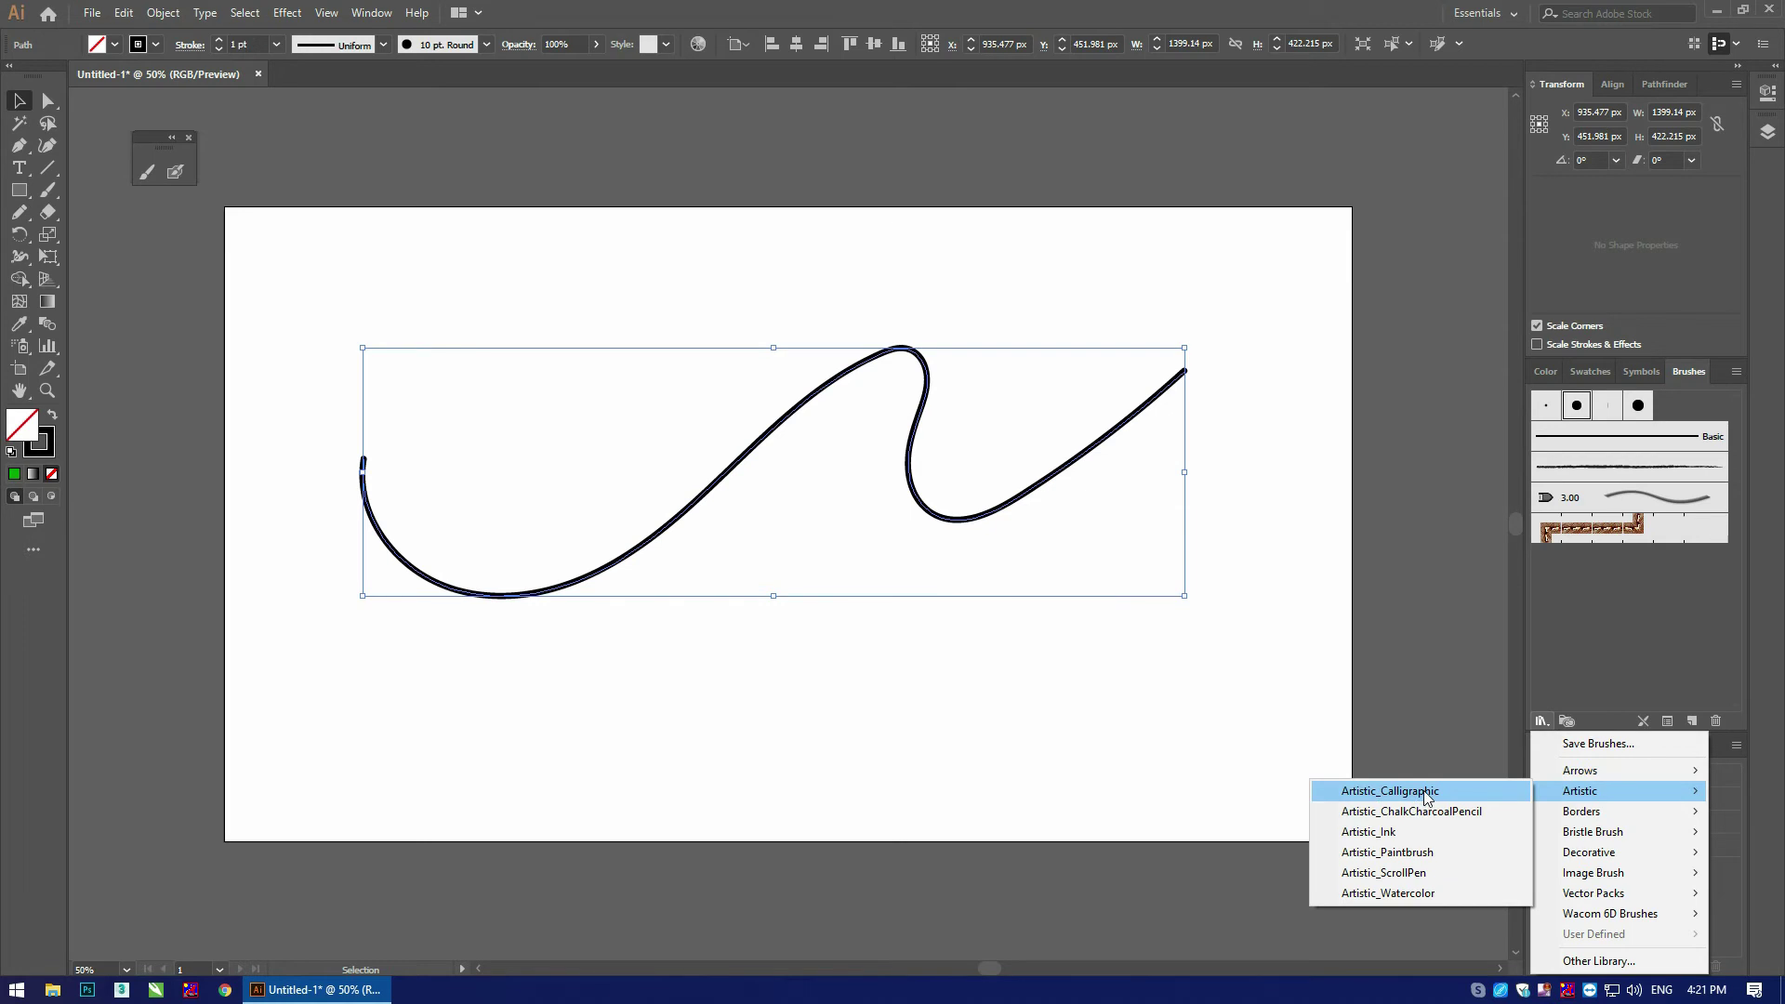
{"action": "left_click", "coordinate": [1426, 793]}
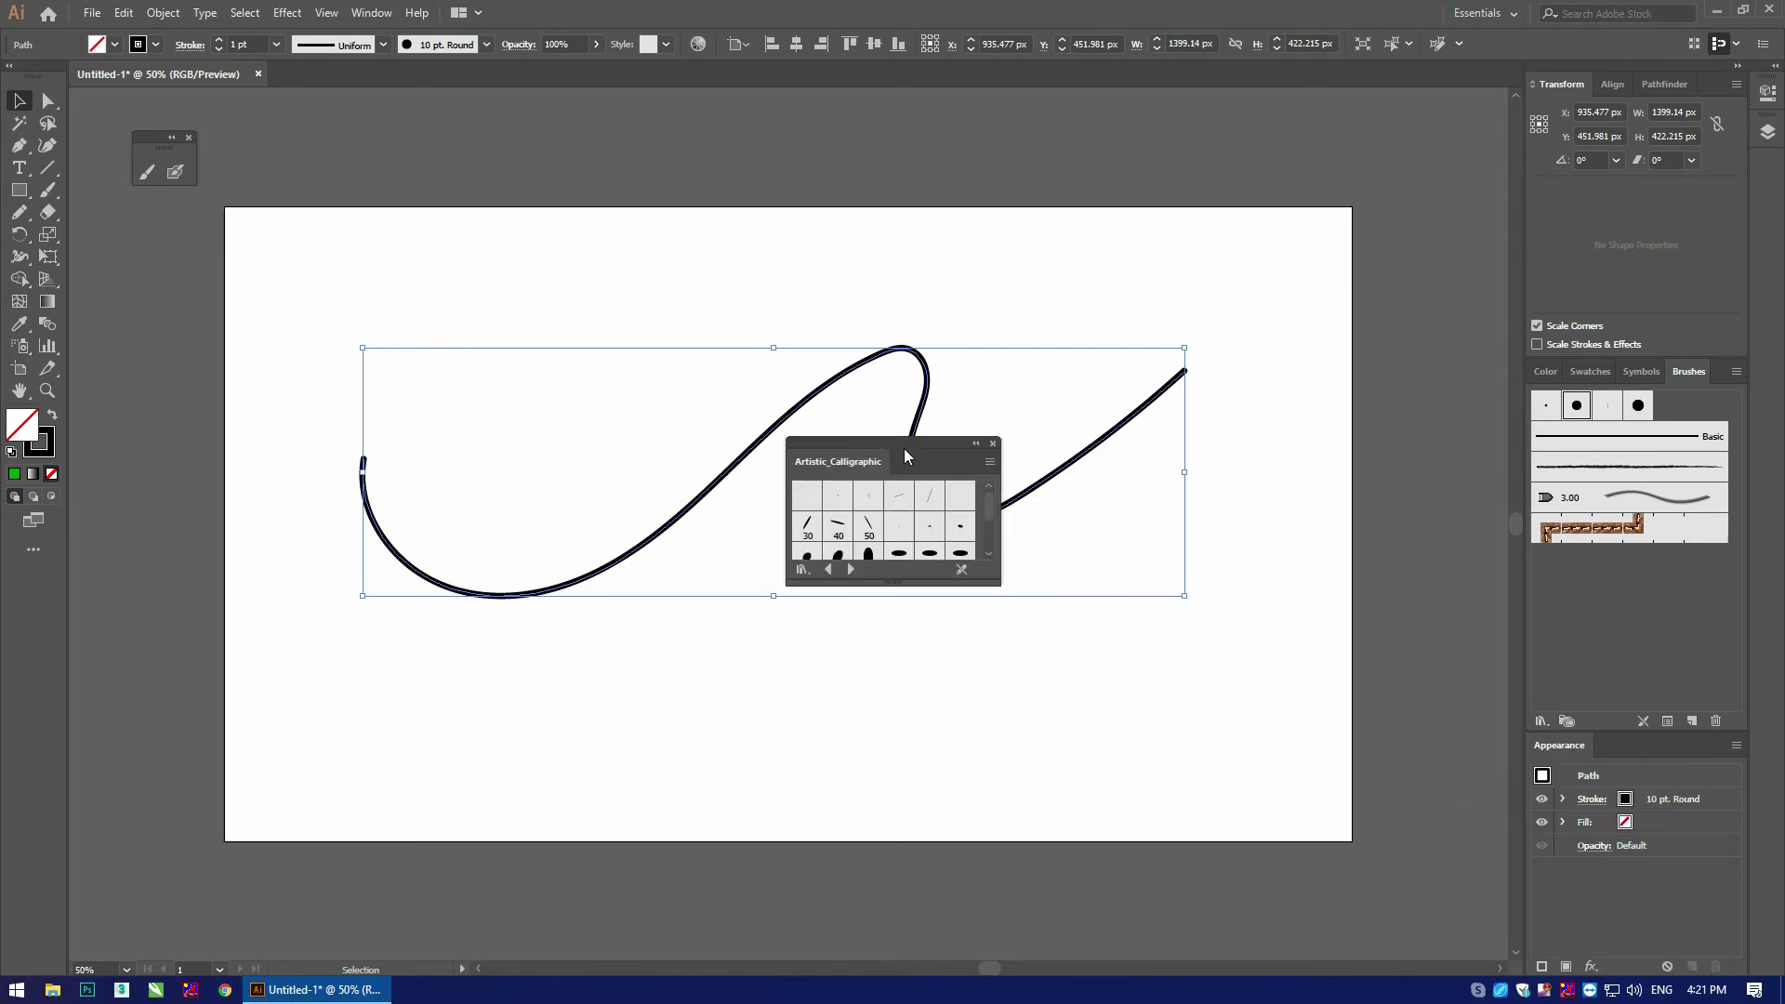
Step: Enlarge the library panel and apply 15 pt. Flat to the wave, after trying 5 pt. Flat
{"action": "left_click_drag", "start_coordinate": [904, 449], "coordinate": [1406, 200]}
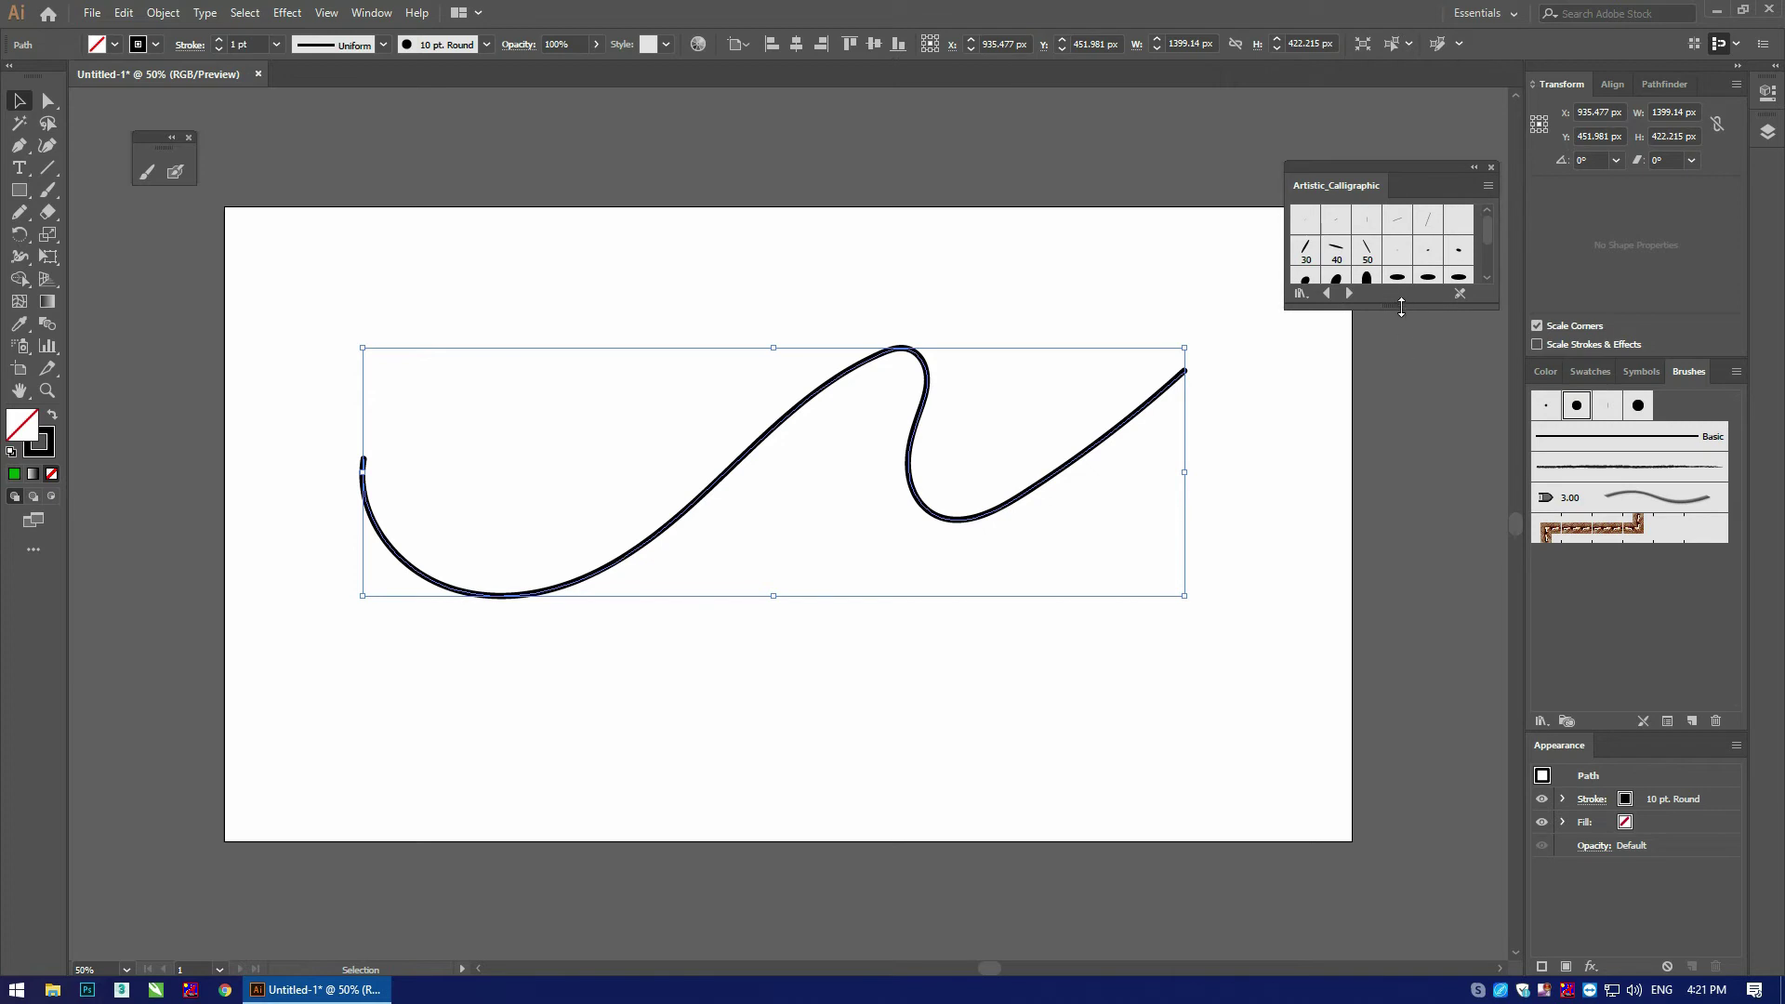
{"action": "left_click_drag", "start_coordinate": [1404, 307], "coordinate": [1403, 430]}
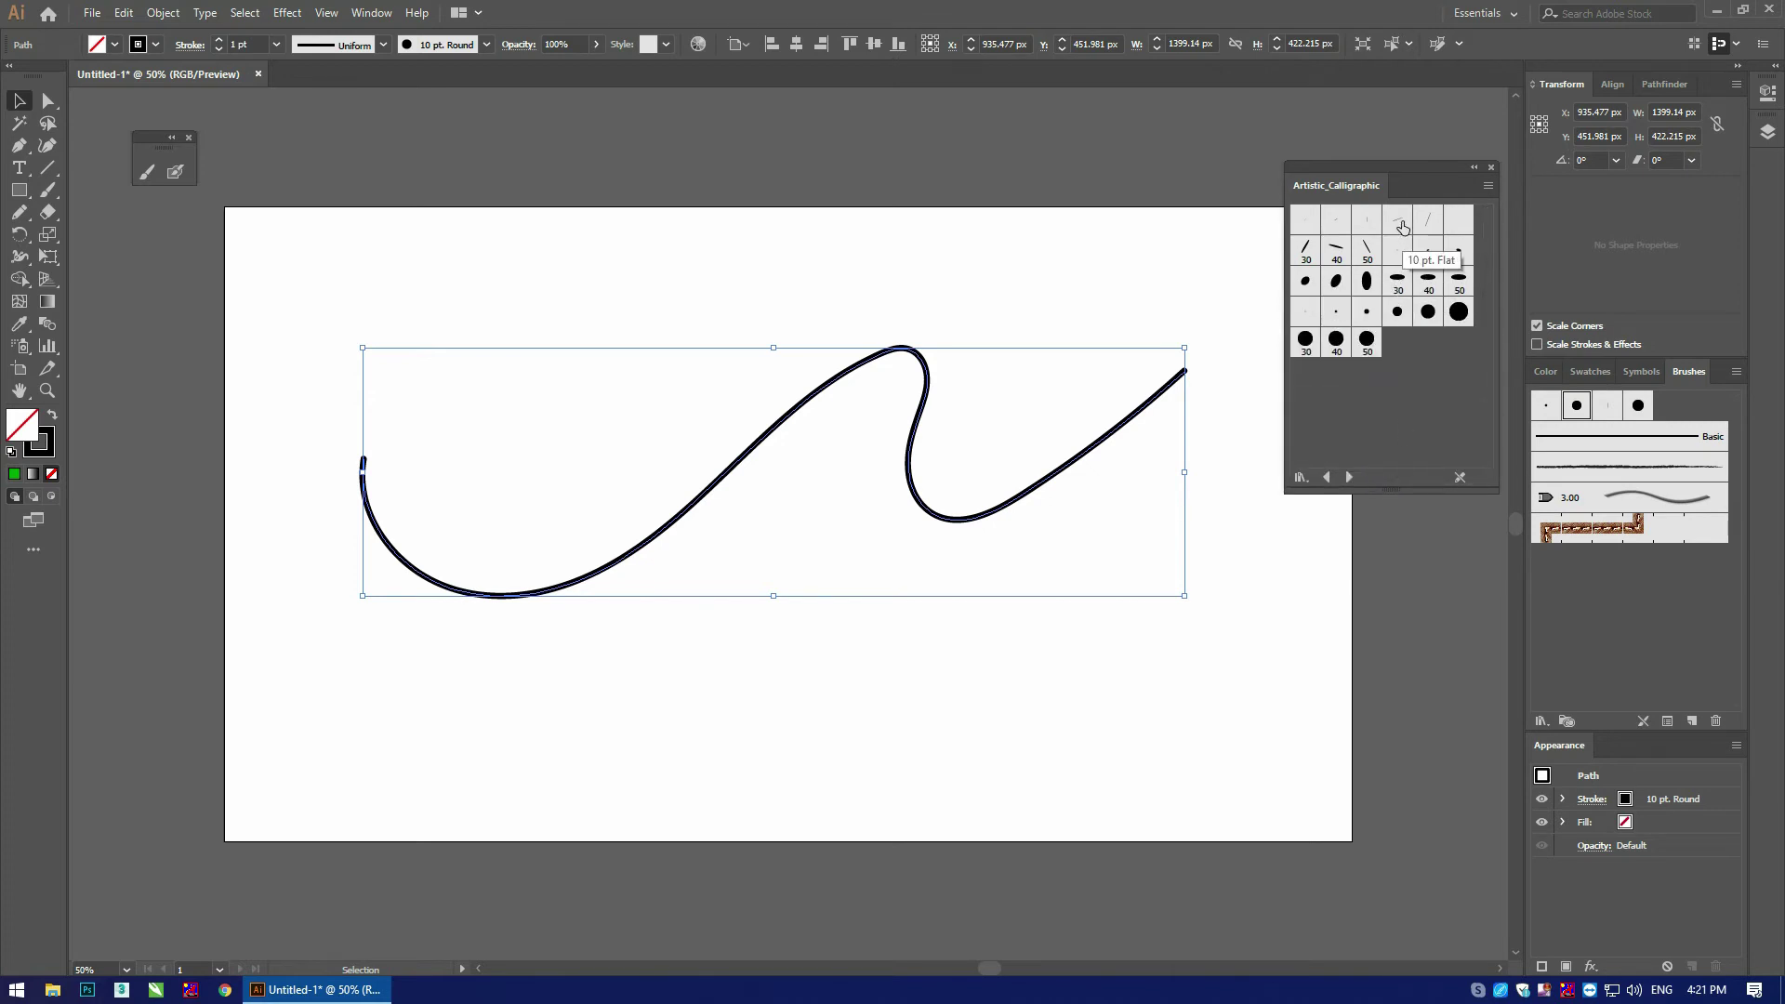
{"action": "left_click", "coordinate": [1369, 226]}
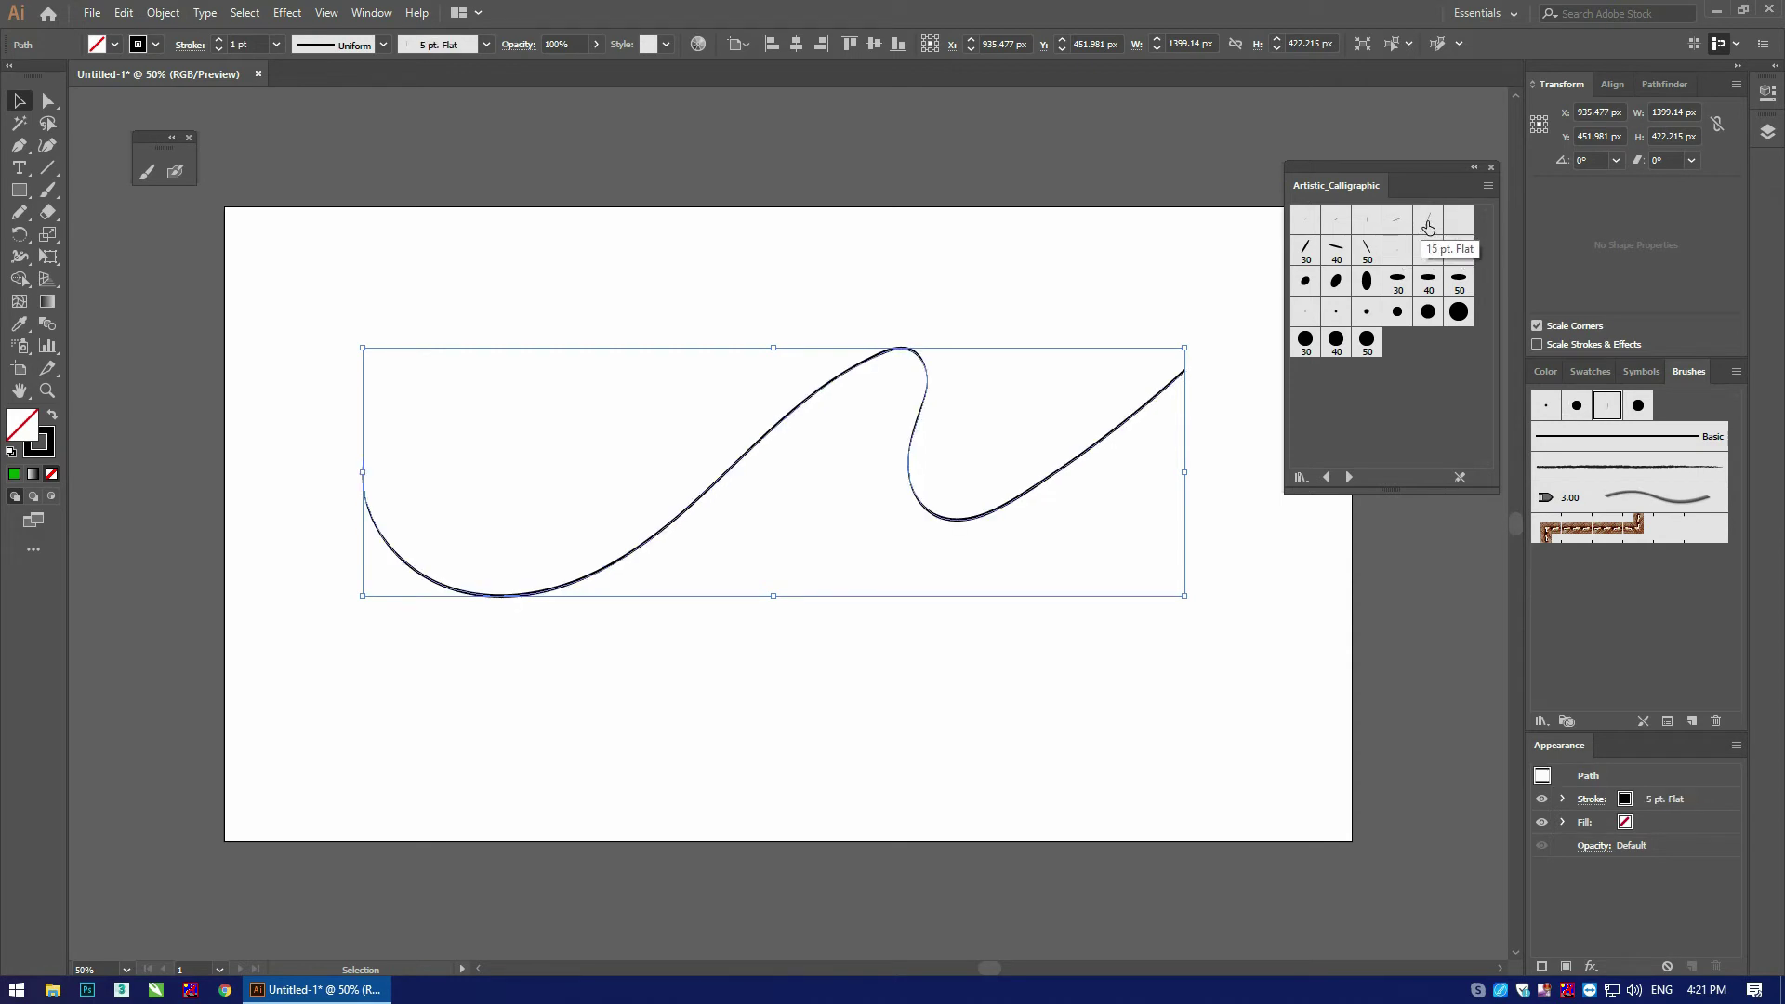
{"action": "left_click", "coordinate": [1430, 226]}
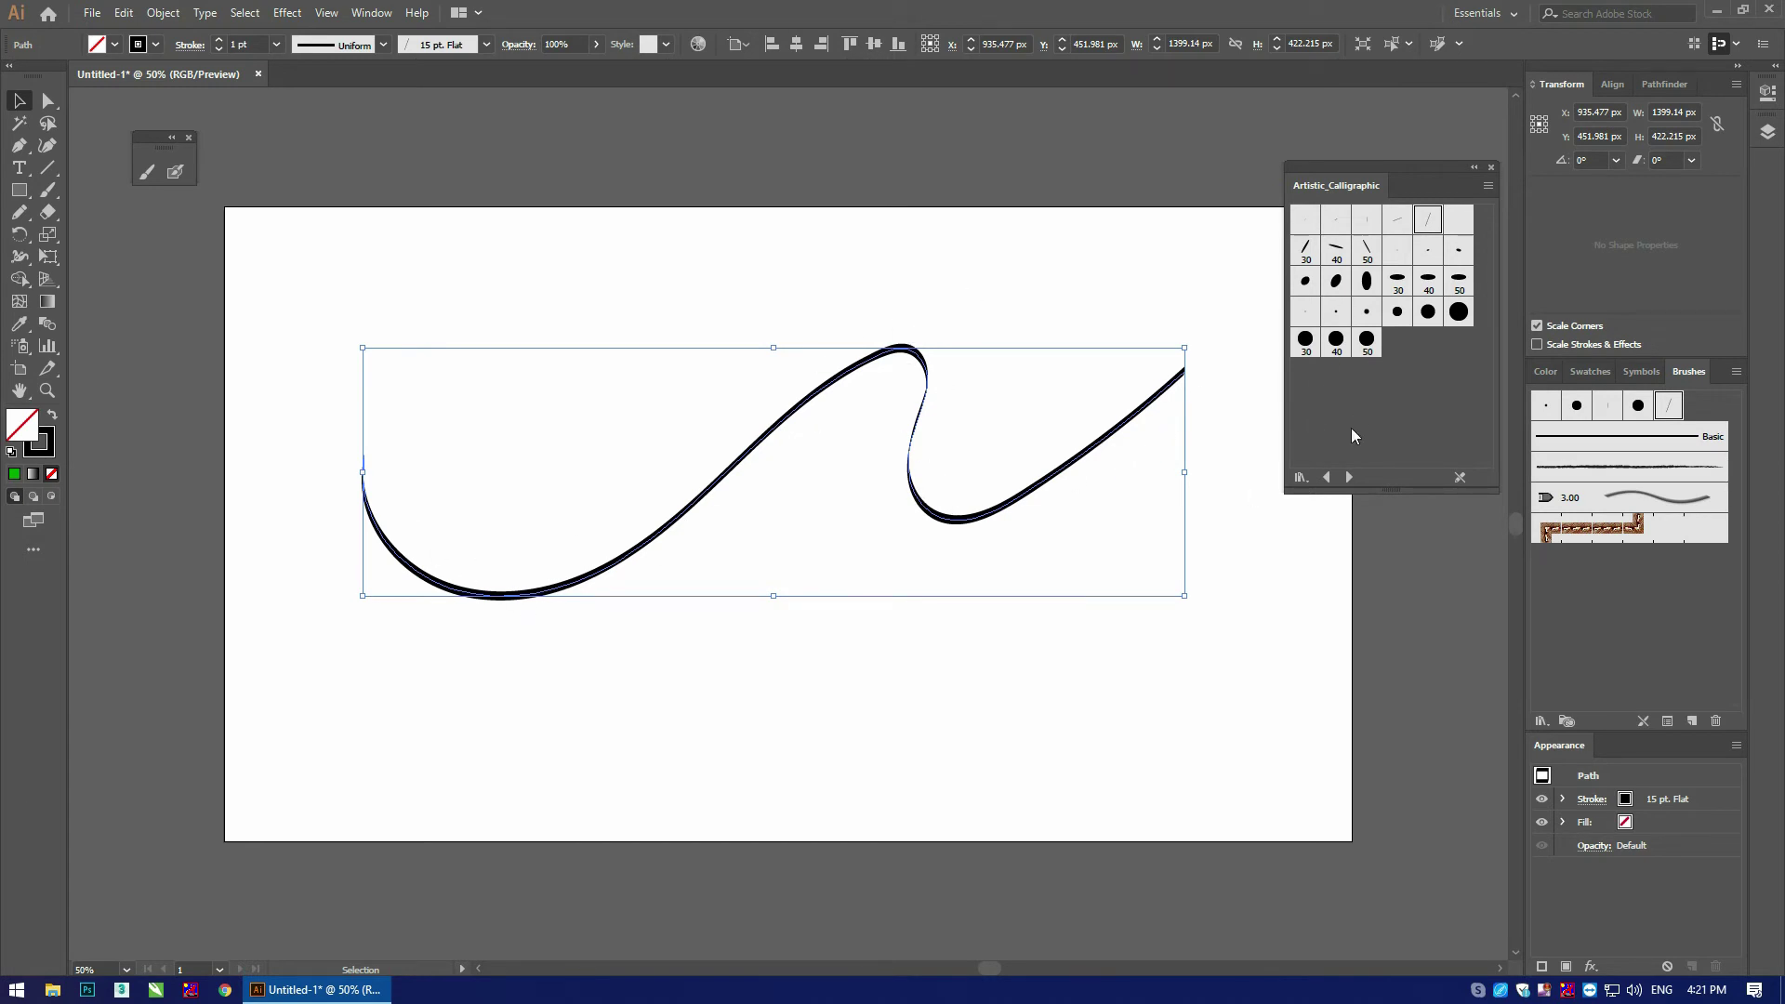
Step: Set 15 pt. Flat's Angle and Roundness to Fixed, apply to strokes, and close the library
{"action": "double_click", "coordinate": [1671, 412]}
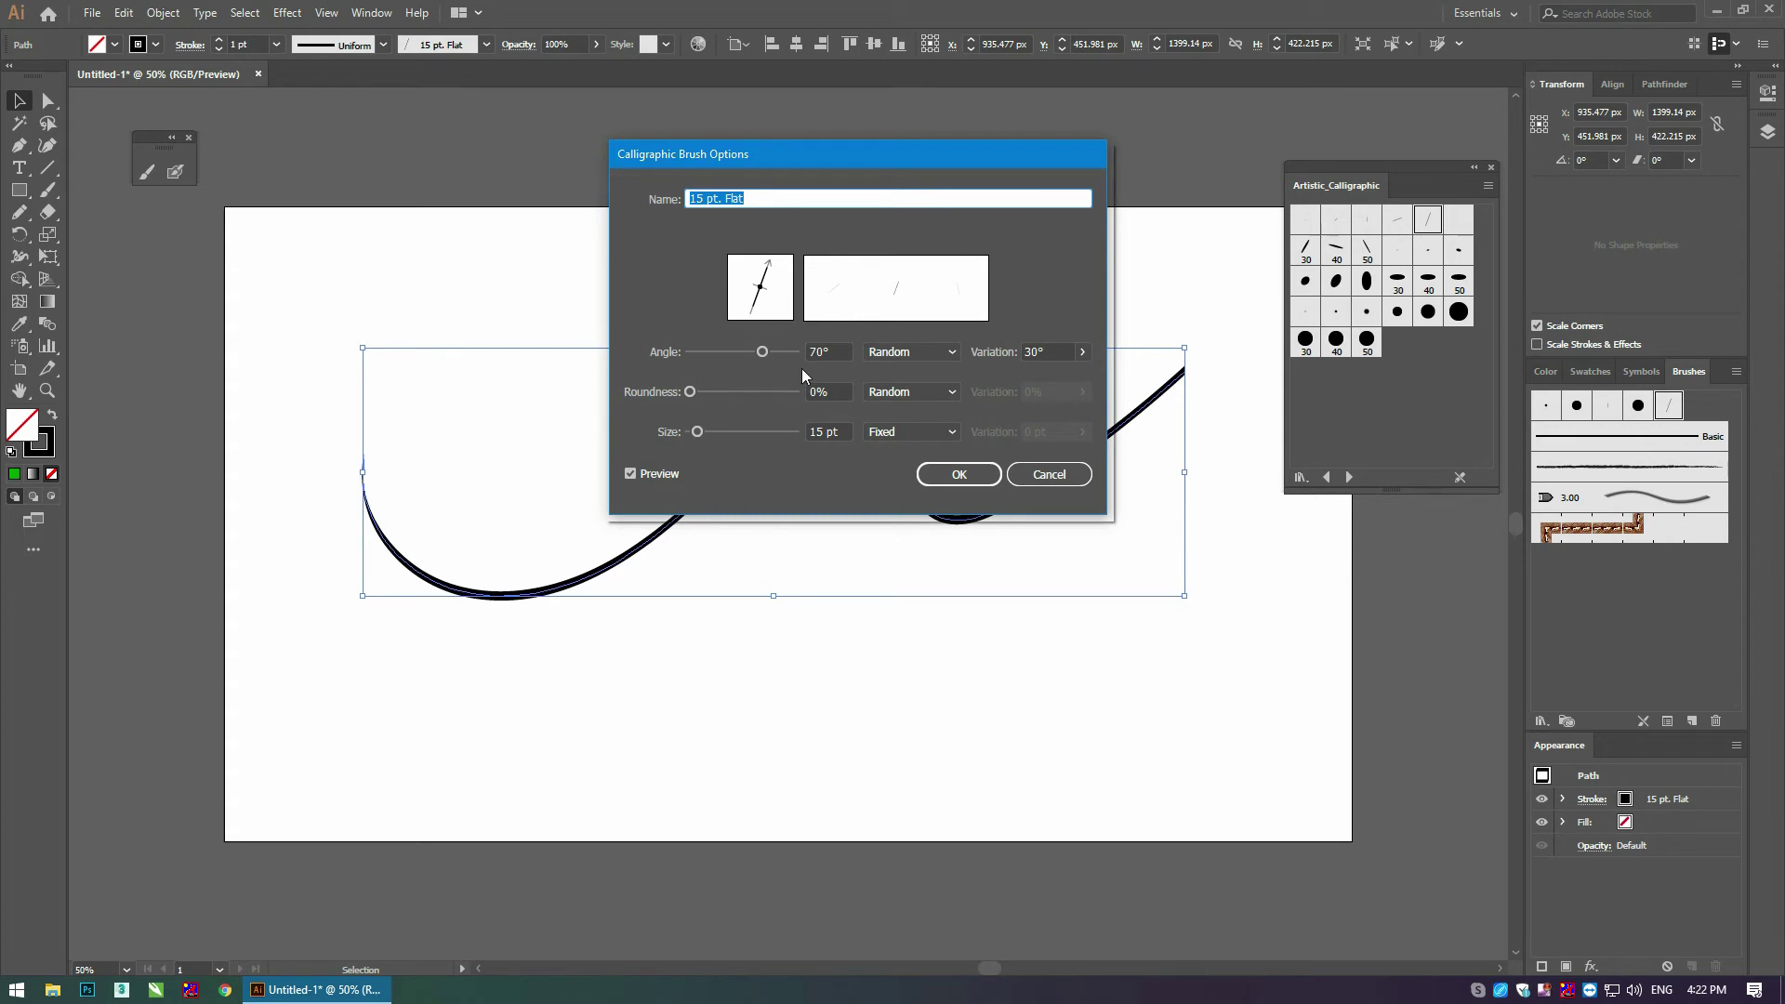
{"action": "left_click", "coordinate": [917, 351]}
{"action": "left_click", "coordinate": [912, 392]}
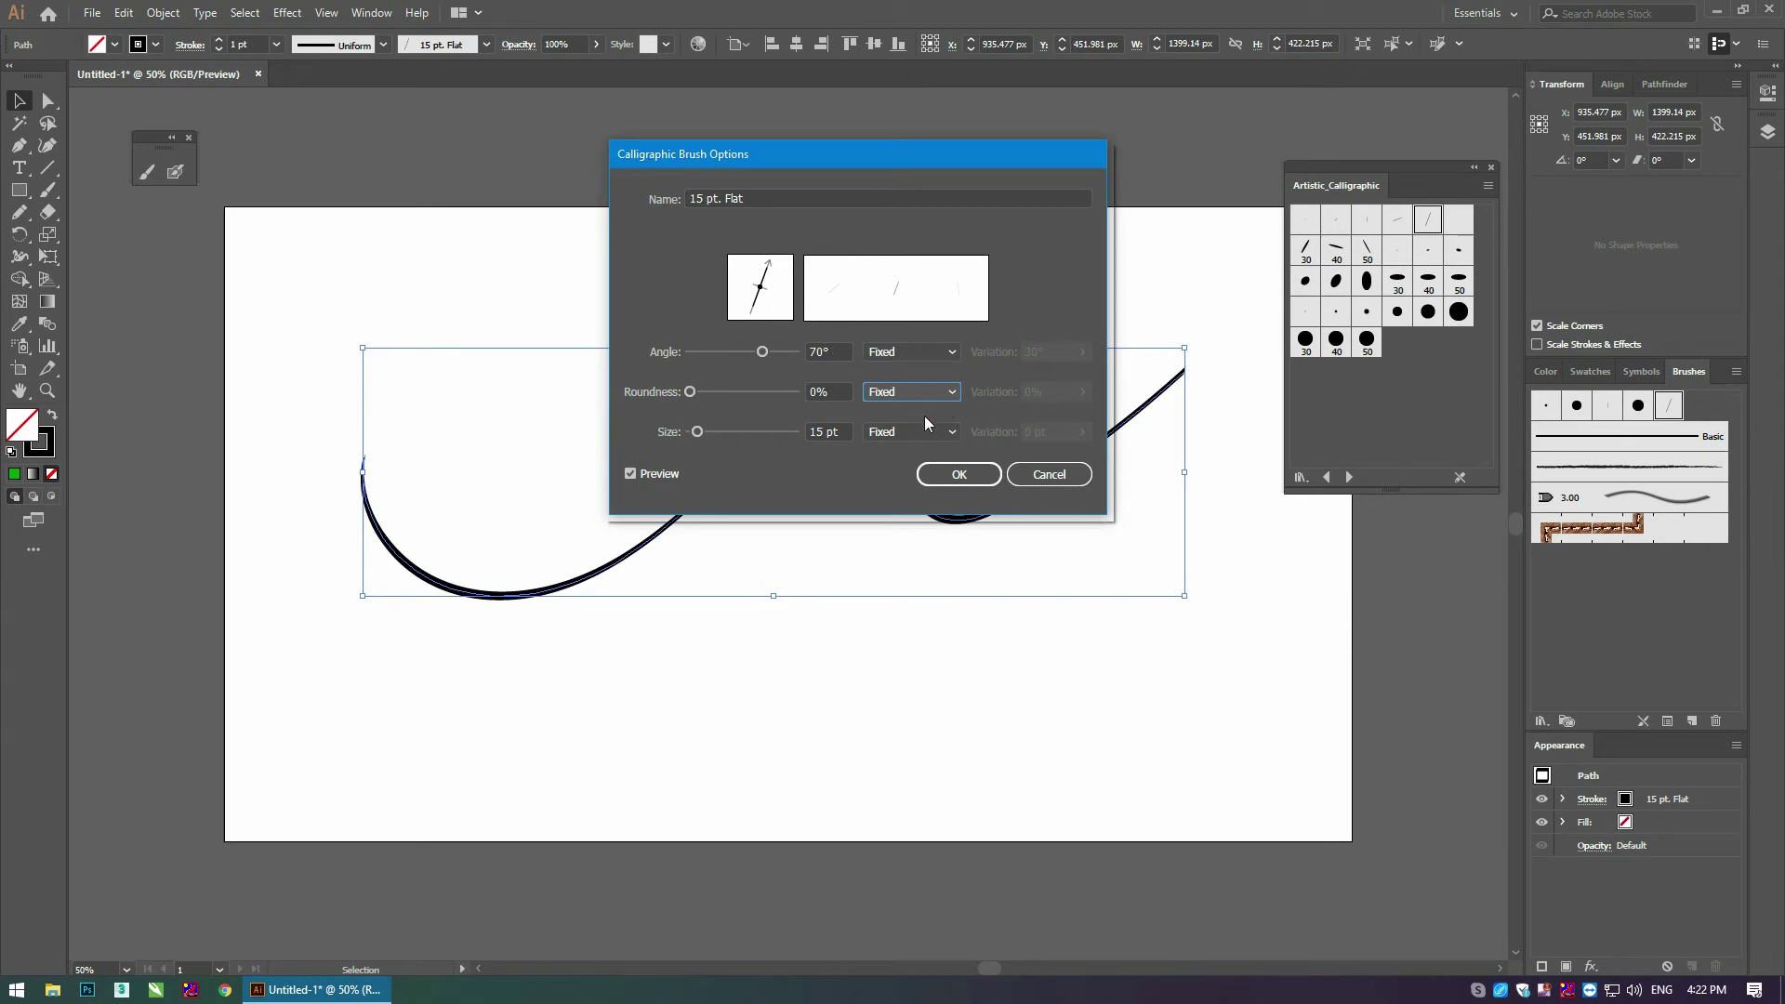
{"action": "left_click", "coordinate": [960, 476]}
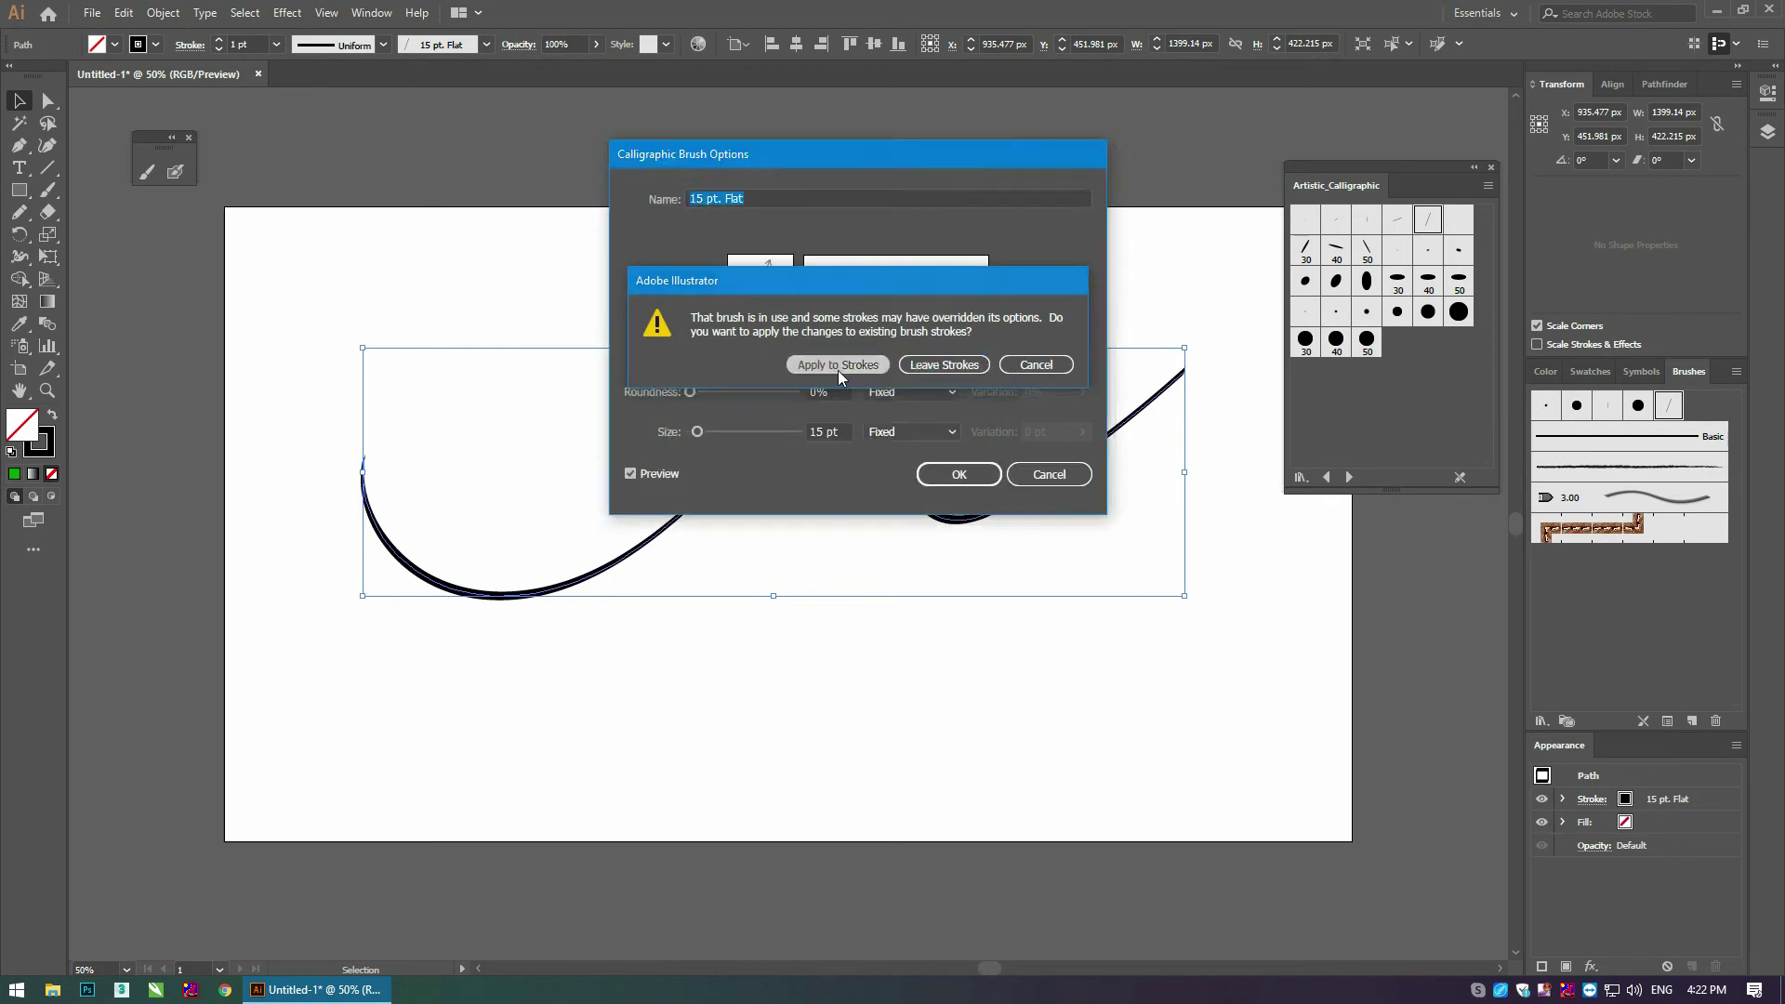
{"action": "left_click", "coordinate": [839, 370]}
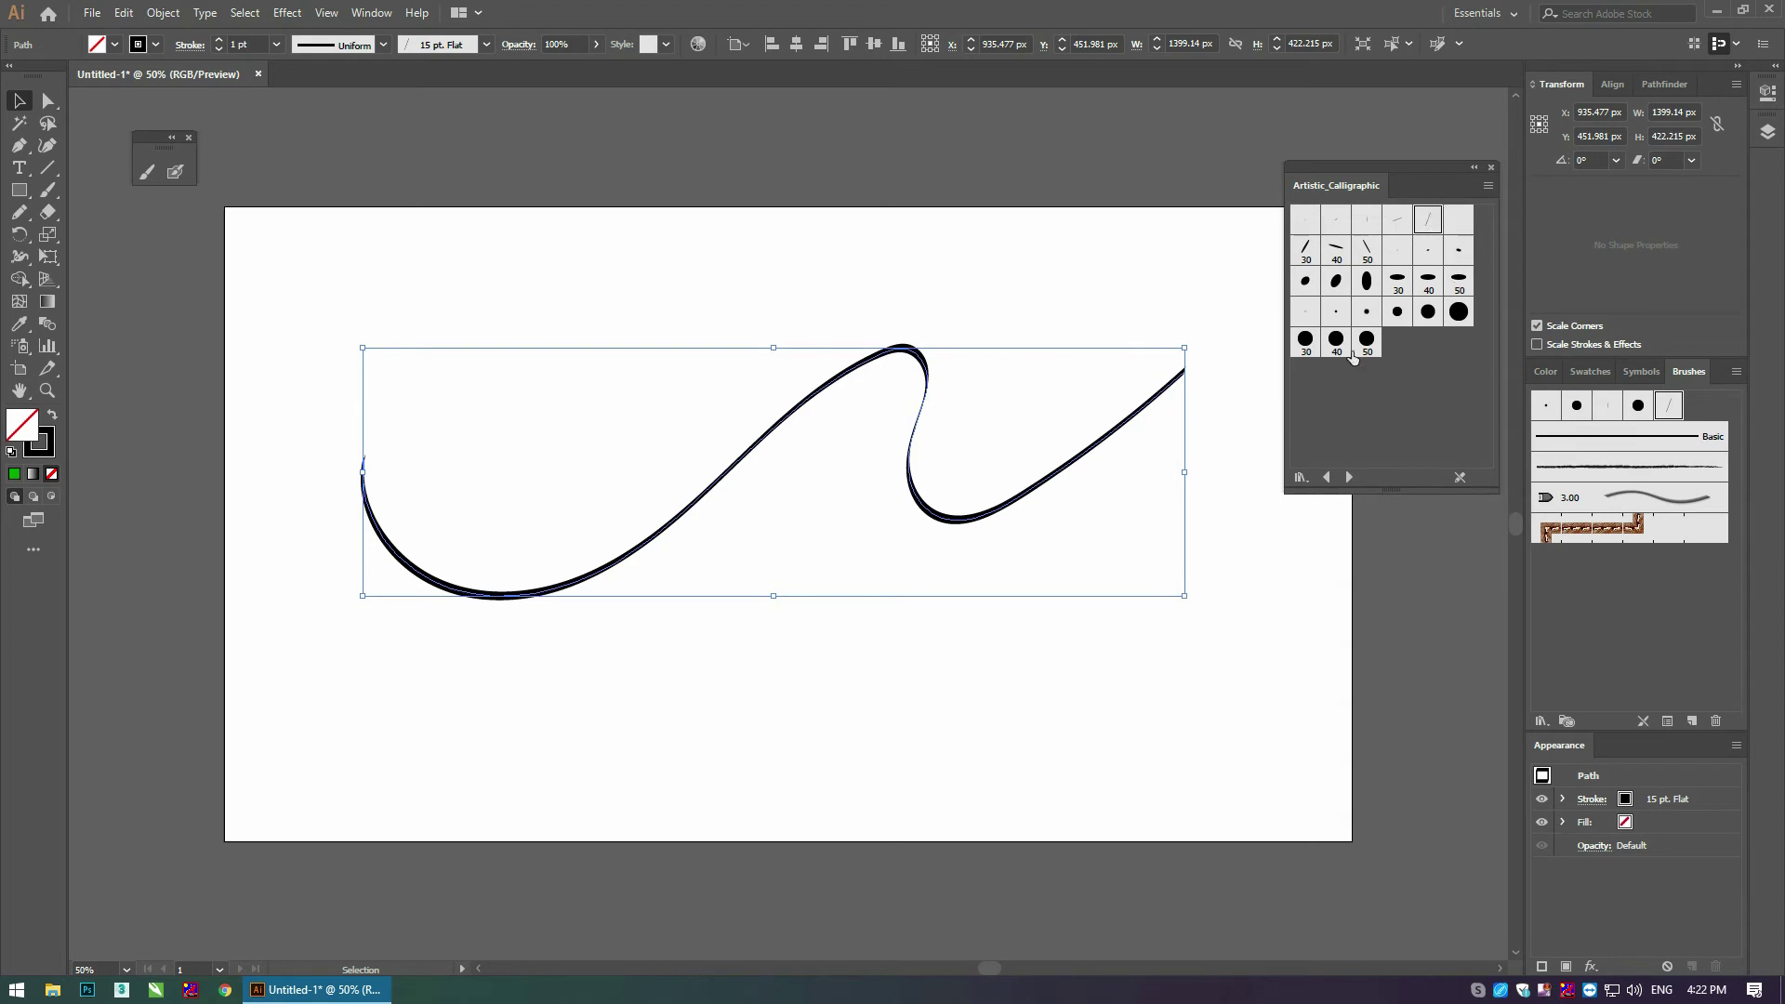
{"action": "left_click", "coordinate": [1491, 169]}
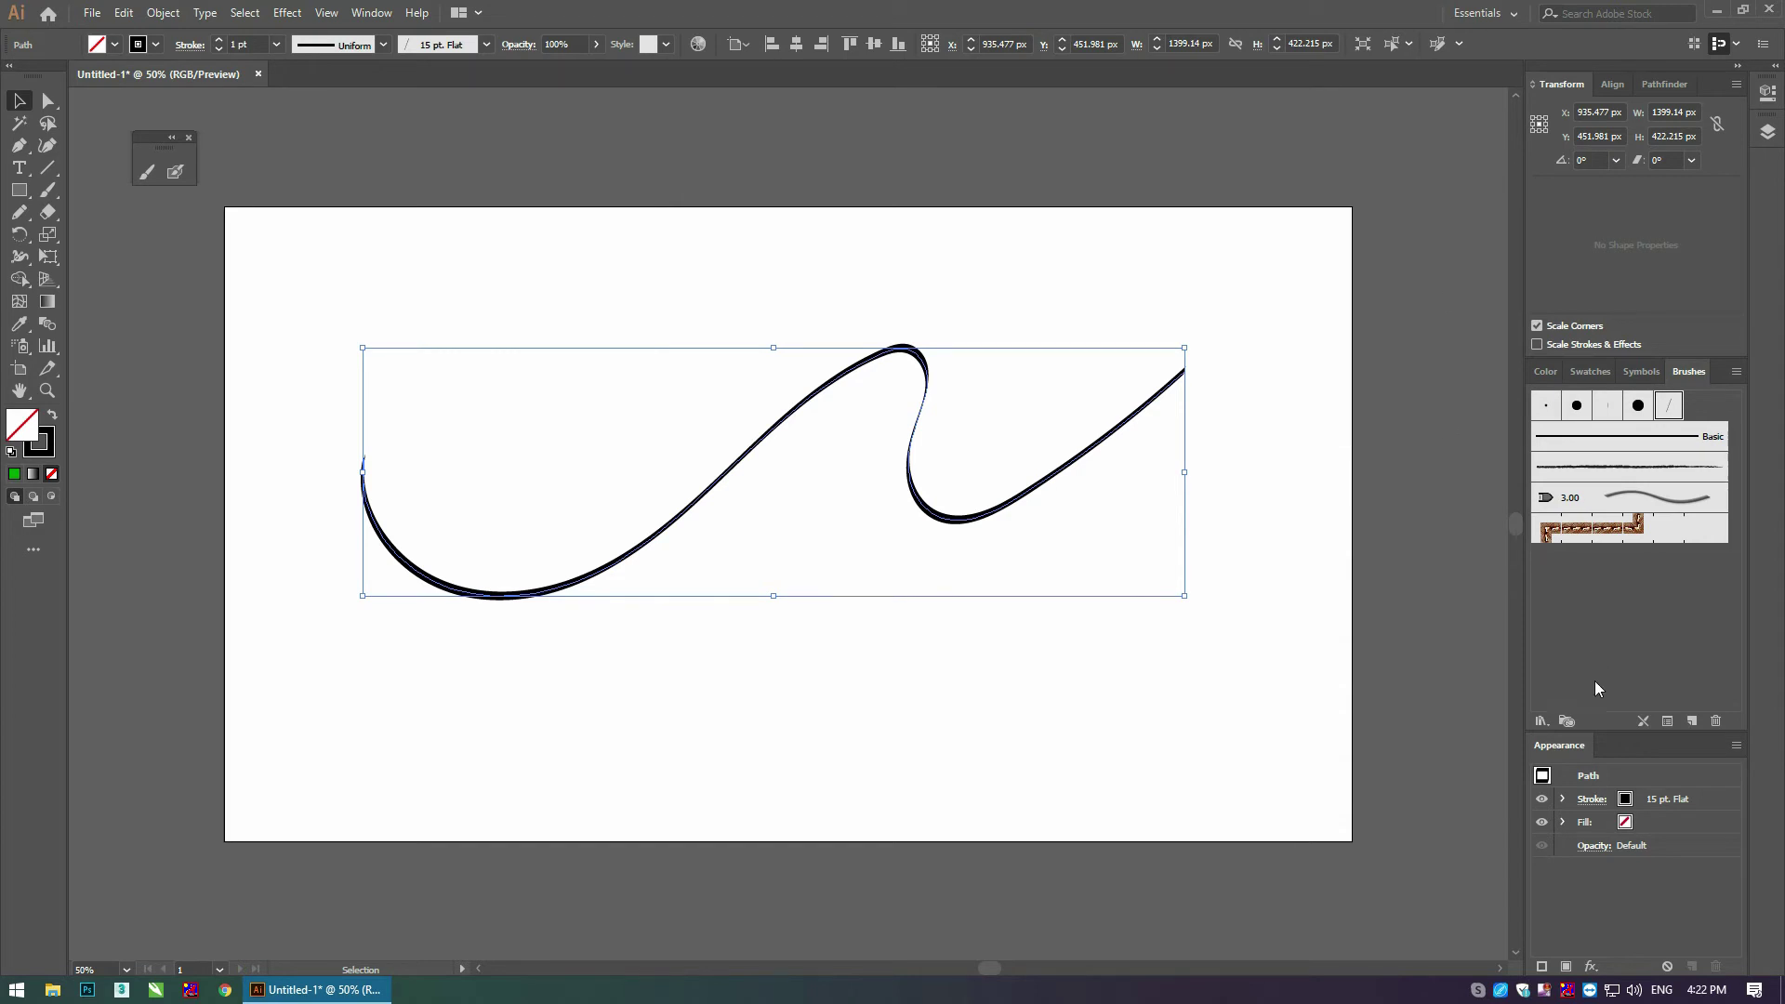
Step: Create a new Calligraphic Brush and move its options dialog aside
{"action": "left_click", "coordinate": [1690, 722]}
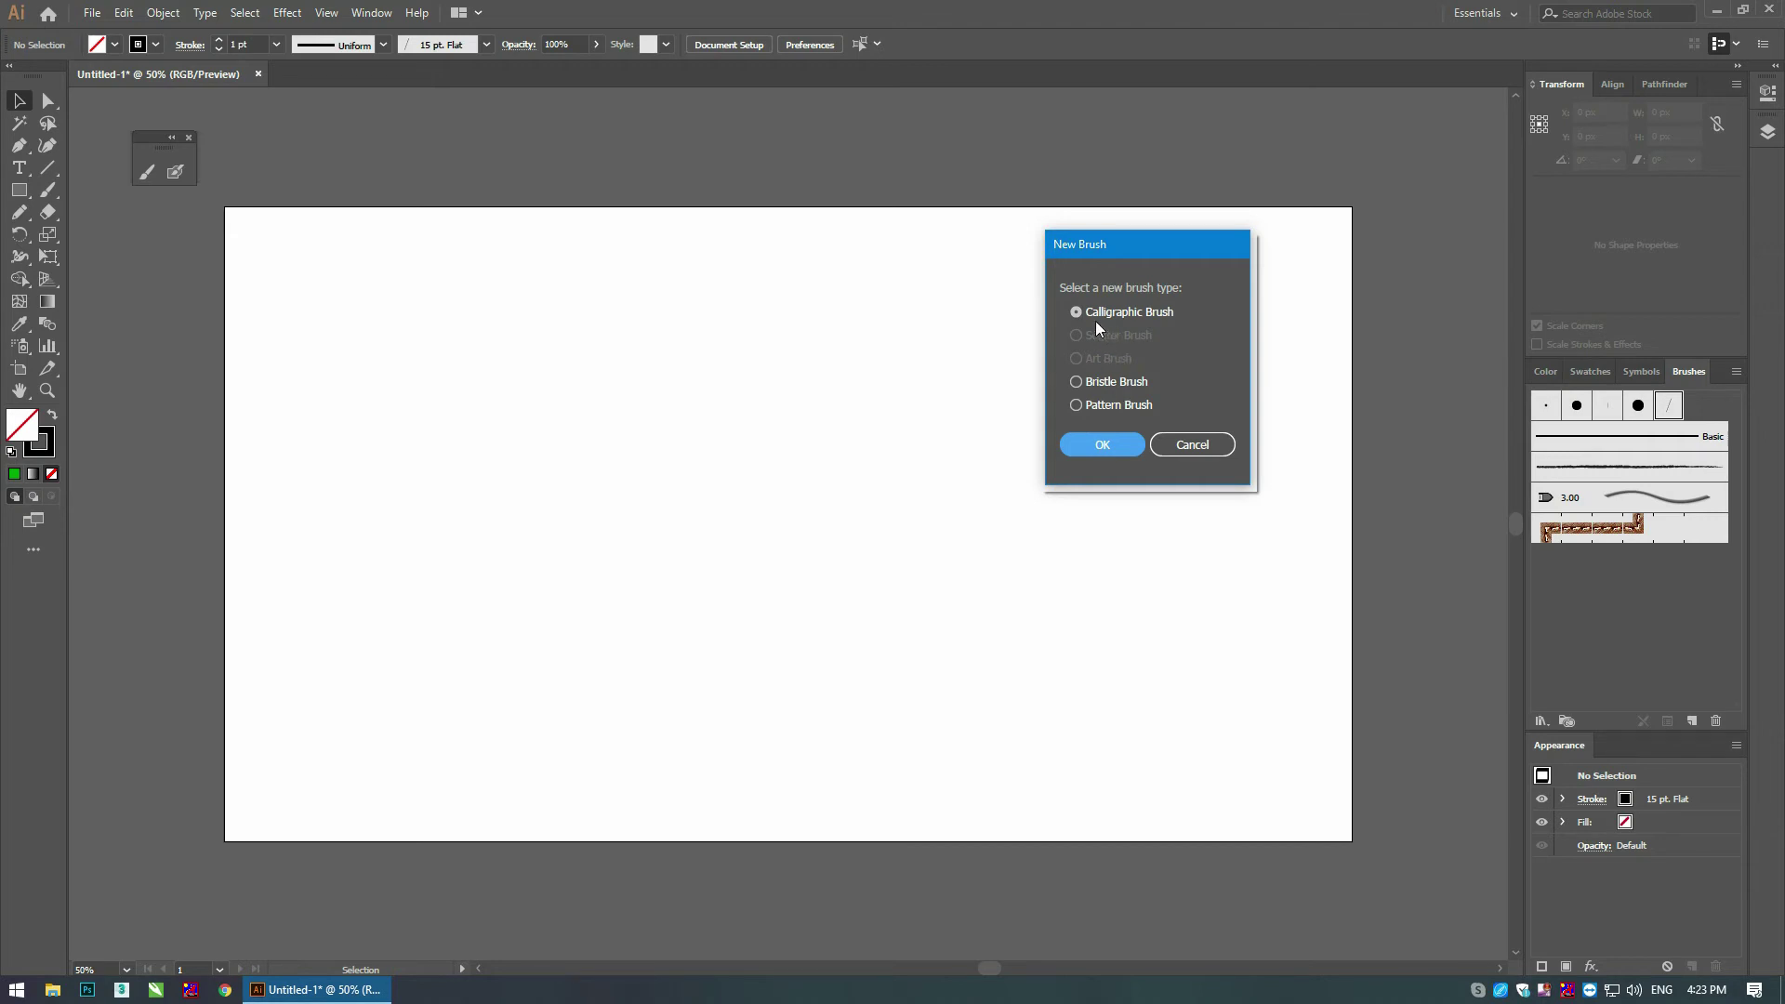
{"action": "left_click", "coordinate": [1099, 446]}
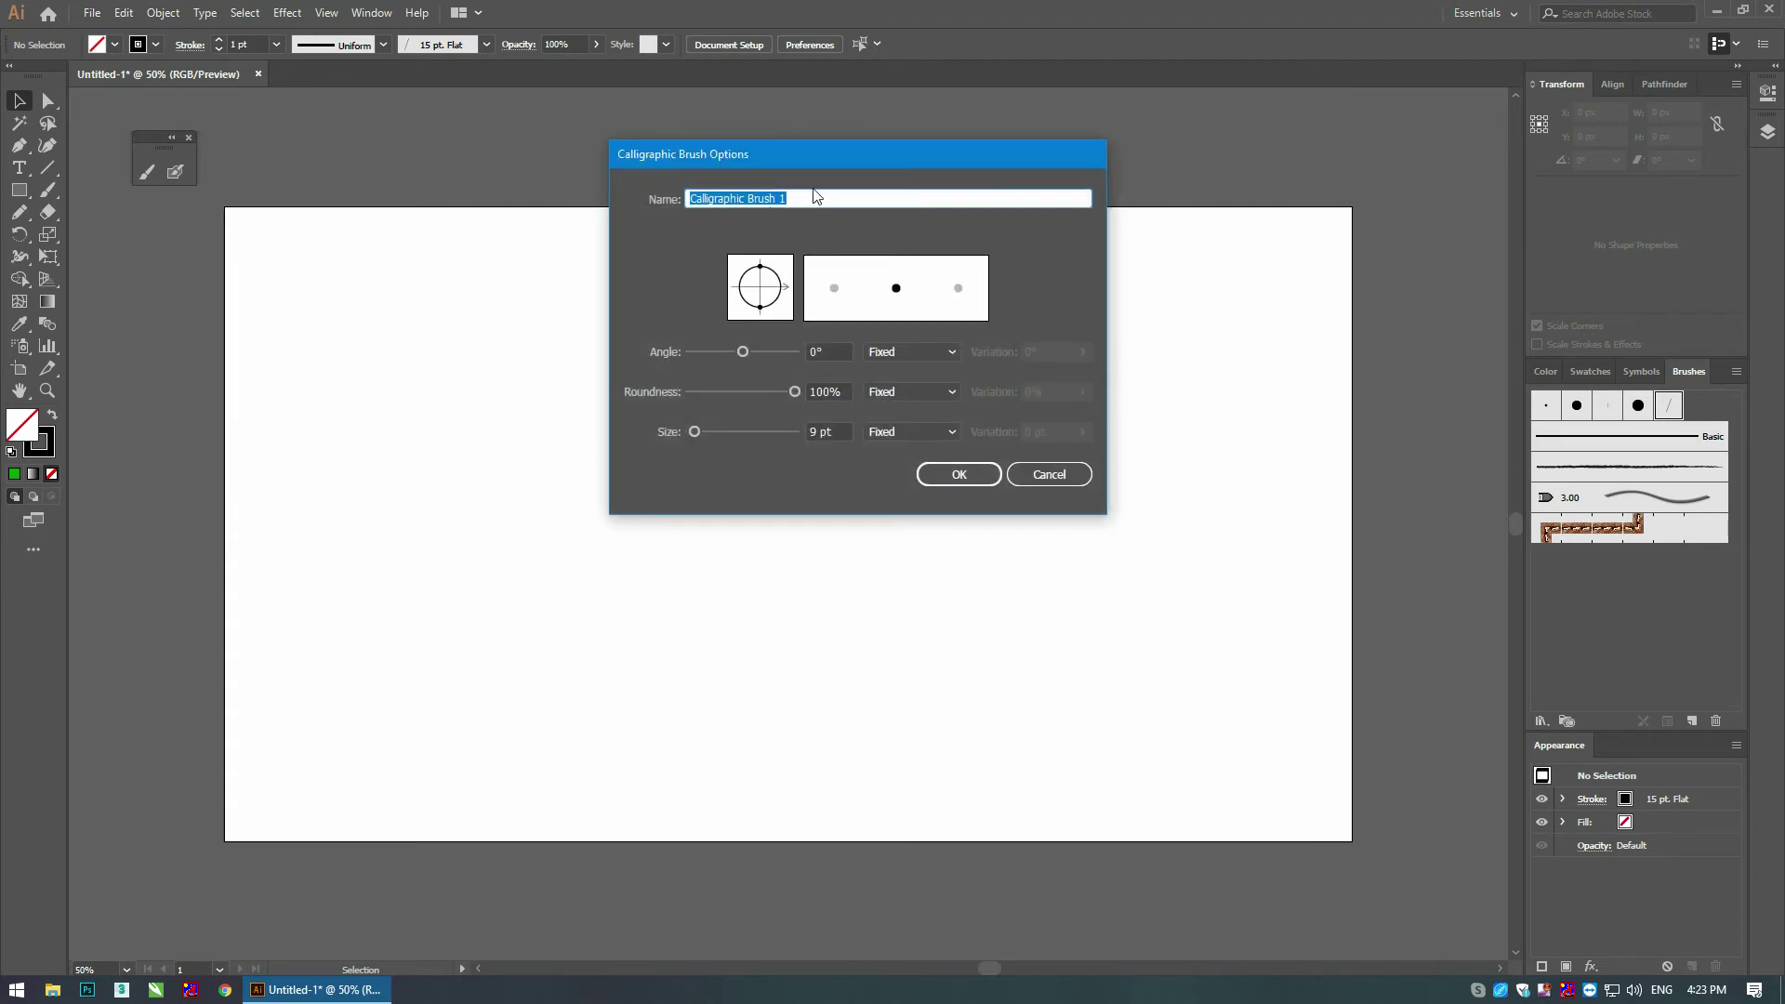
{"action": "left_click_drag", "start_coordinate": [820, 159], "coordinate": [944, 174]}
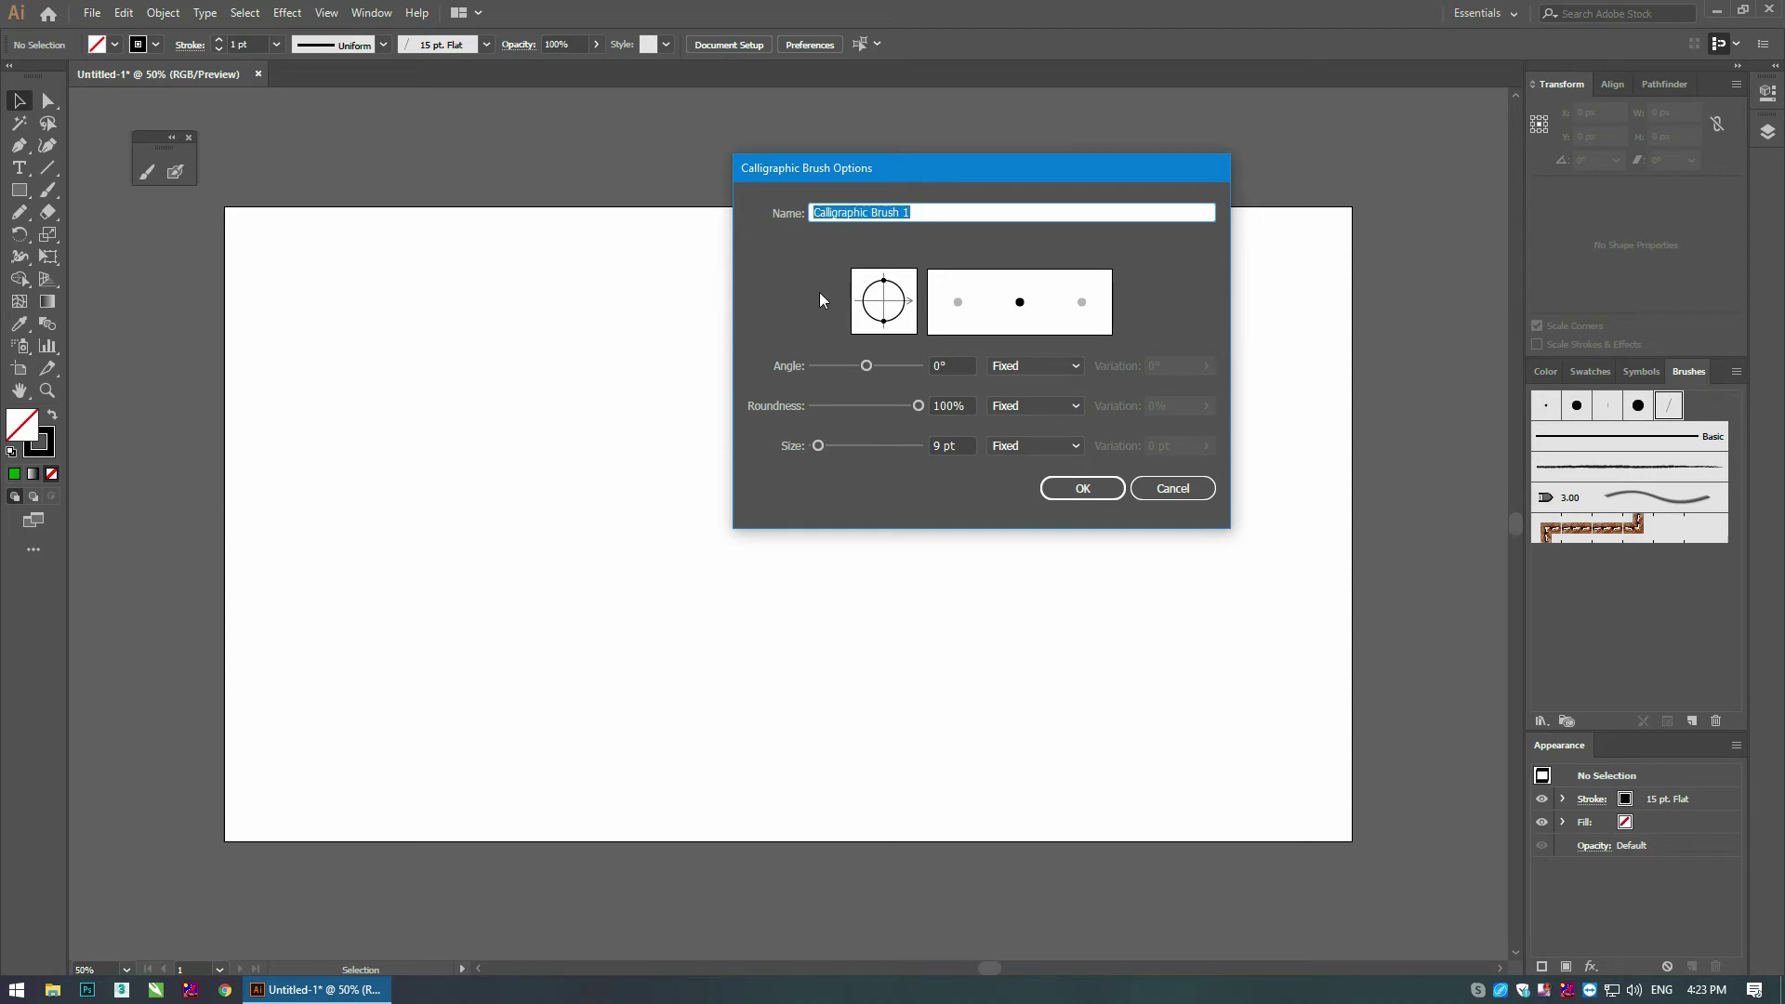
Step: Name the brush 'Andy new brush' with angle 41°, roundness 9% and size 34 pt
{"action": "type", "text": "Andy"}
{"action": "type", "text": " new brush"}
{"action": "mouse_move", "coordinate": [866, 366]}
{"action": "left_mouse_down"}
{"action": "mouse_move", "coordinate": [889, 366]}
{"action": "mouse_move", "coordinate": [841, 387]}
{"action": "mouse_move", "coordinate": [865, 380]}
{"action": "mouse_move", "coordinate": [904, 279]}
{"action": "mouse_move", "coordinate": [913, 309]}
{"action": "left_mouse_up"}
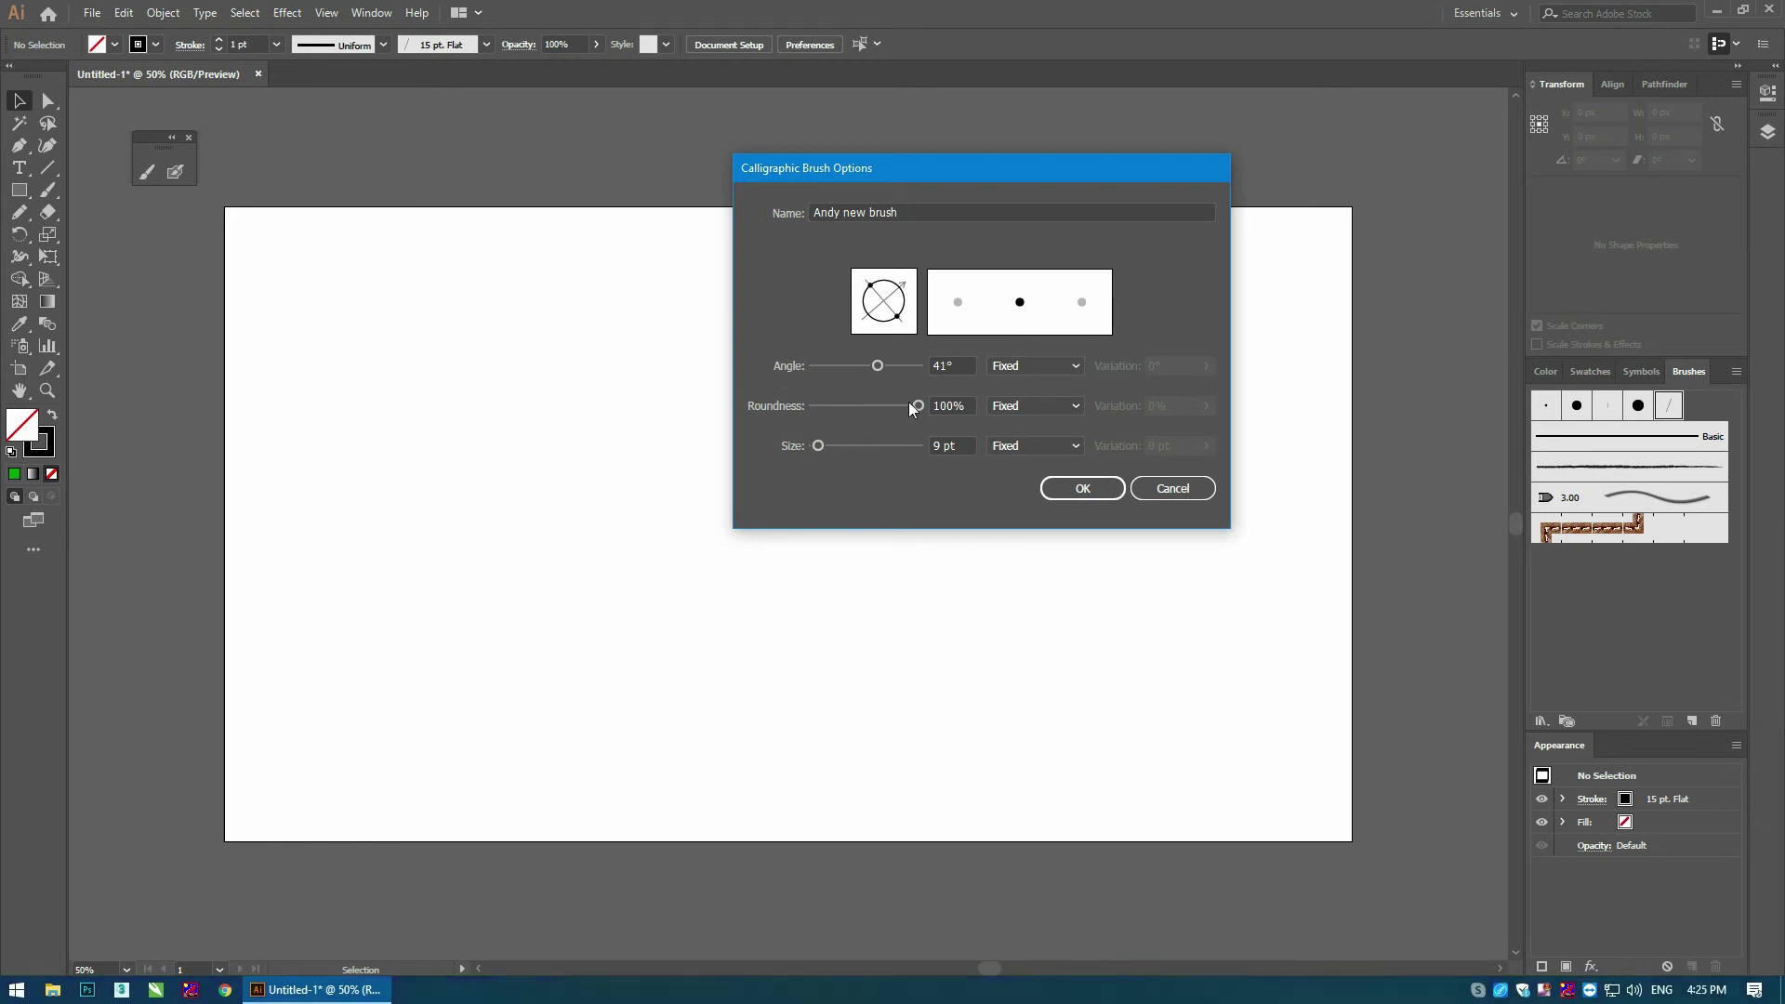
{"action": "left_click_drag", "start_coordinate": [918, 405], "coordinate": [848, 409]}
{"action": "left_click_drag", "start_coordinate": [890, 319], "coordinate": [888, 304]}
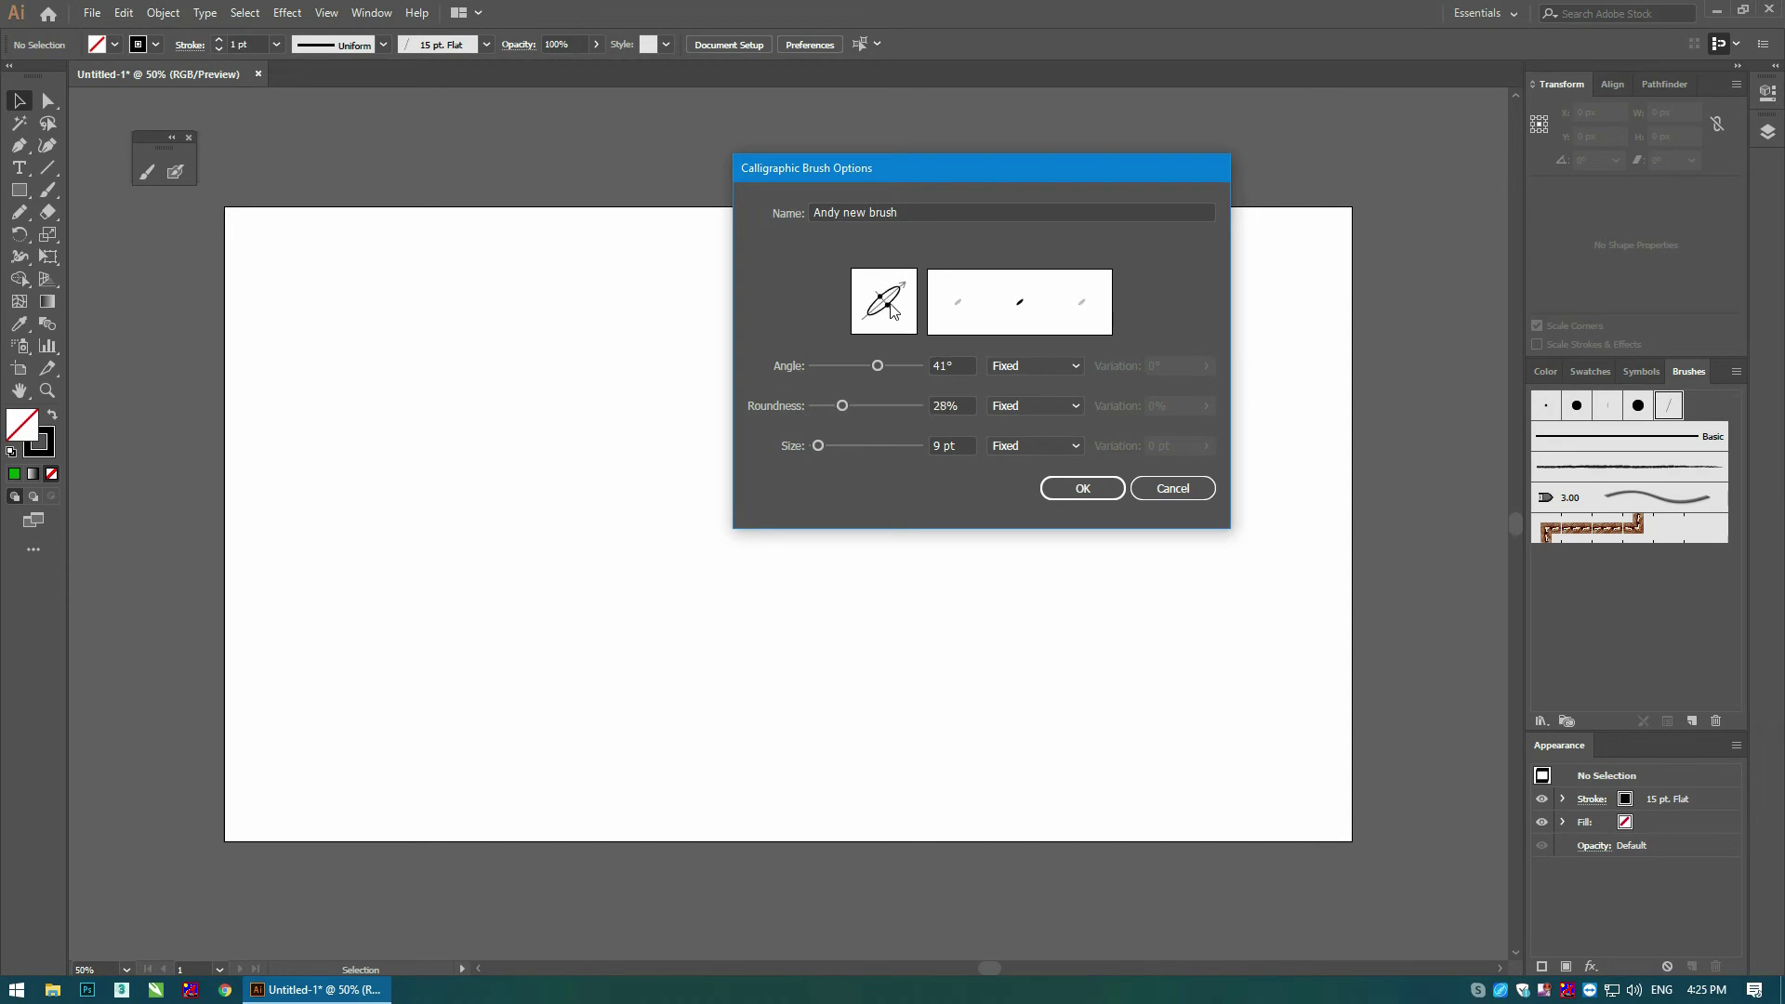
{"action": "left_click_drag", "start_coordinate": [889, 304], "coordinate": [887, 302]}
{"action": "mouse_move", "coordinate": [819, 446]}
{"action": "left_mouse_down"}
{"action": "mouse_move", "coordinate": [893, 445]}
{"action": "mouse_move", "coordinate": [830, 454]}
{"action": "left_mouse_up"}
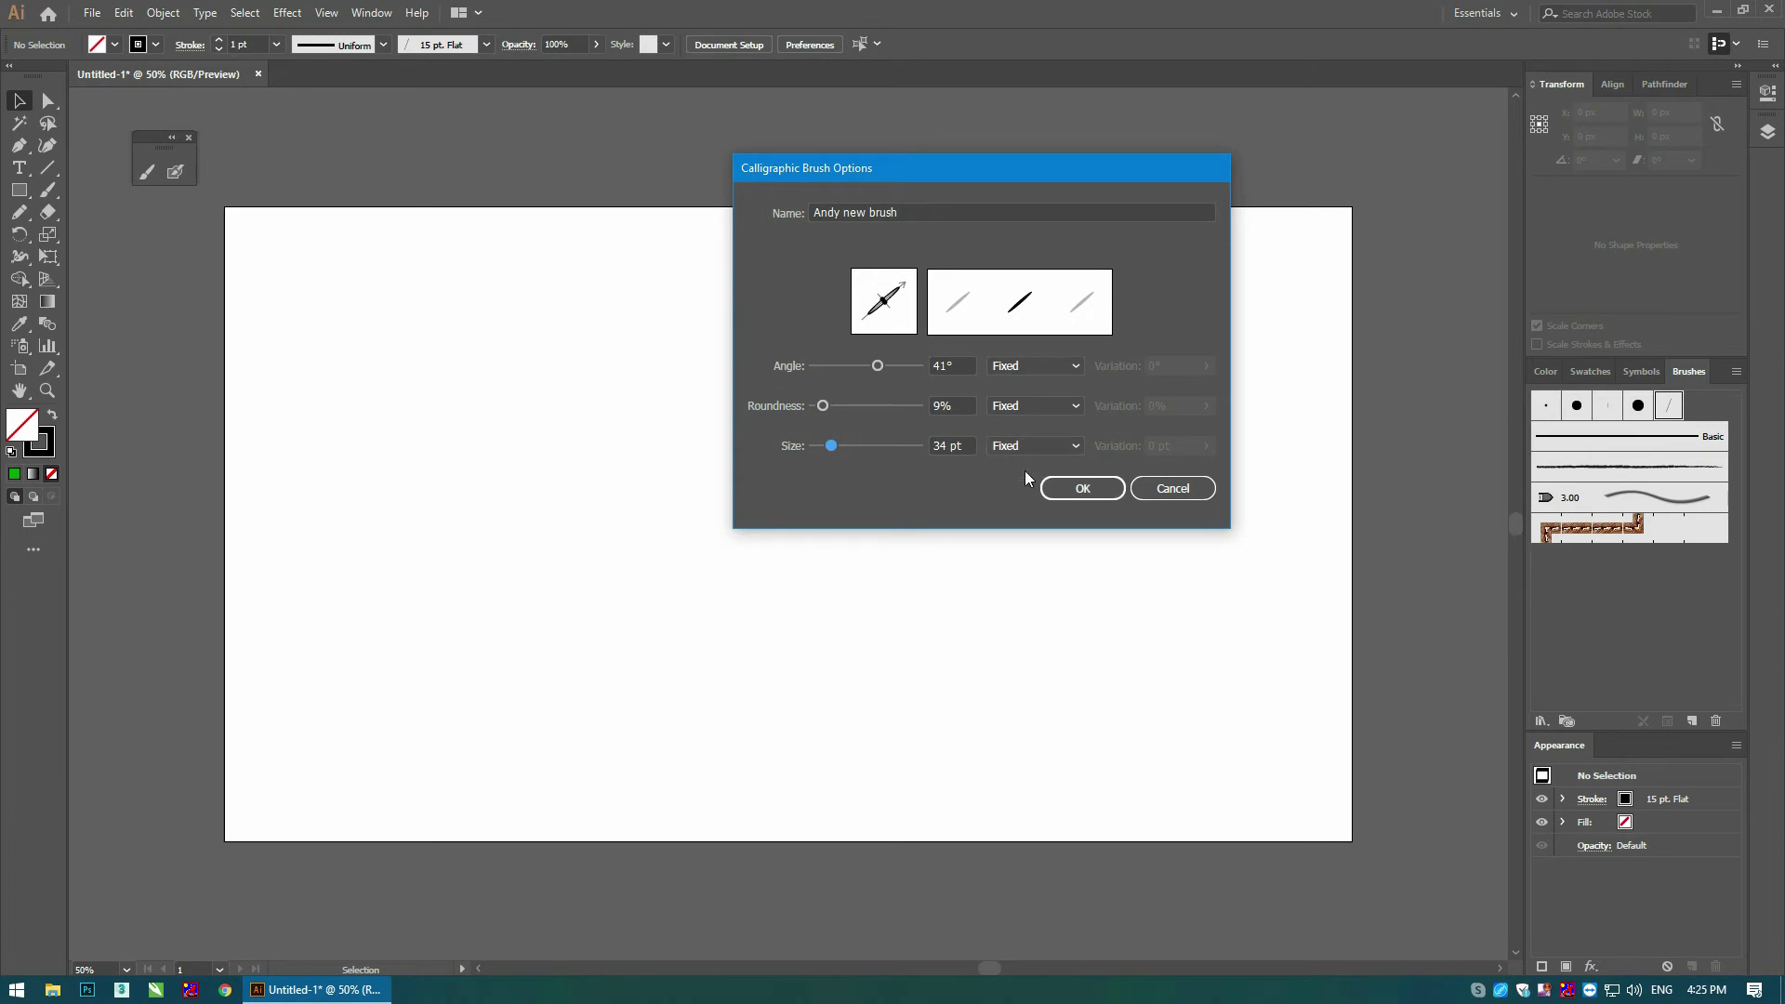
Step: Save the brush and paint an S-shaped stroke across the artboard with it
{"action": "left_click", "coordinate": [1080, 487]}
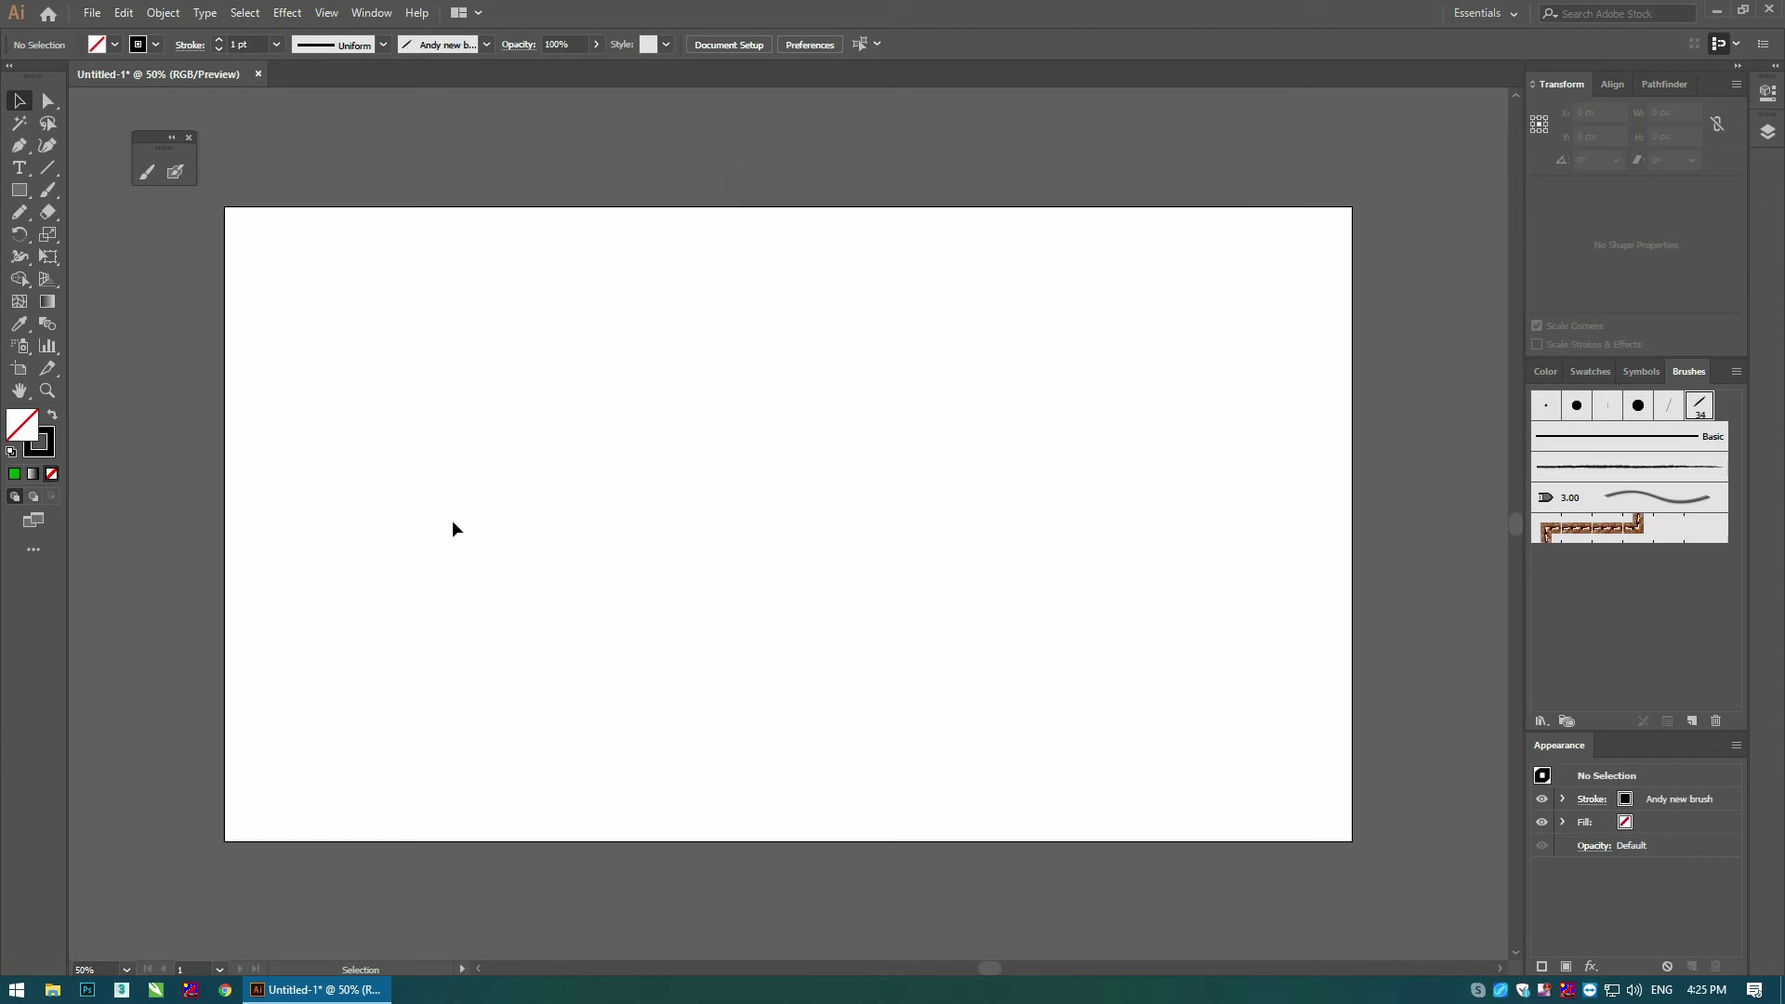
{"action": "key", "text": "b"}
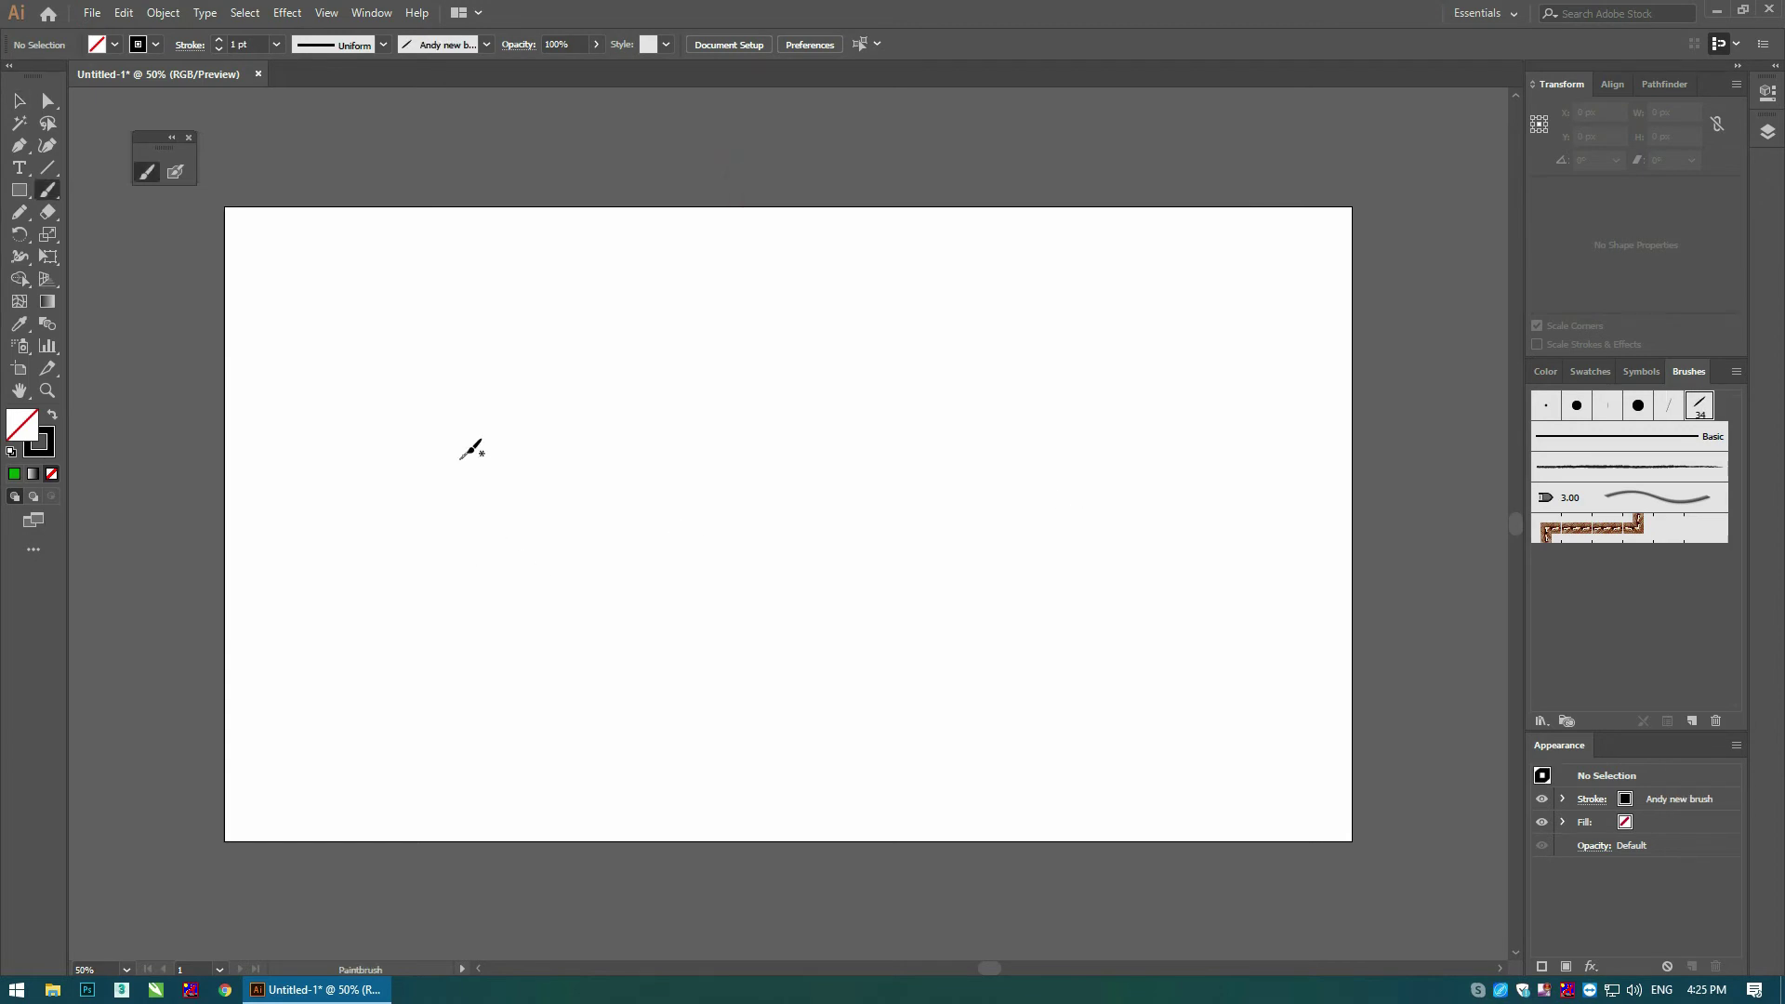
{"action": "left_click_drag", "start_coordinate": [425, 692], "coordinate": [1093, 373]}
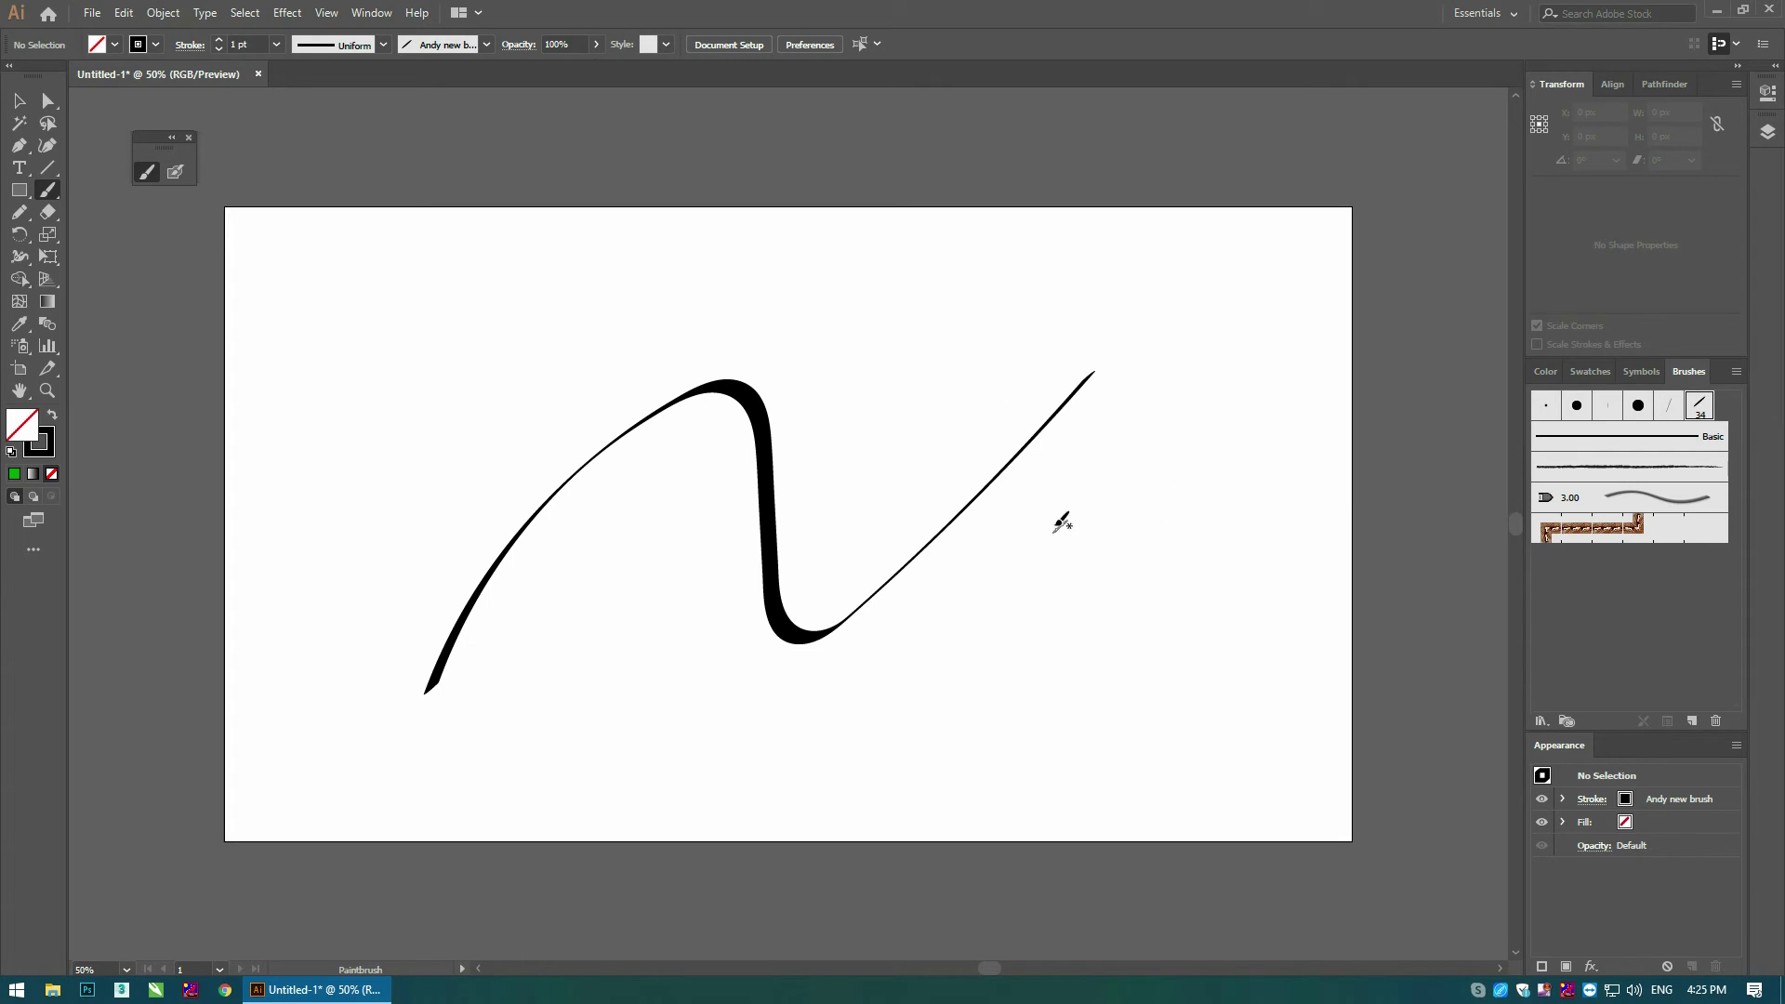
Step: Switch to the Selection tool (V) and select the Andy new brush S-curve stroke
{"action": "key", "text": "v"}
{"action": "left_click", "coordinate": [945, 522]}
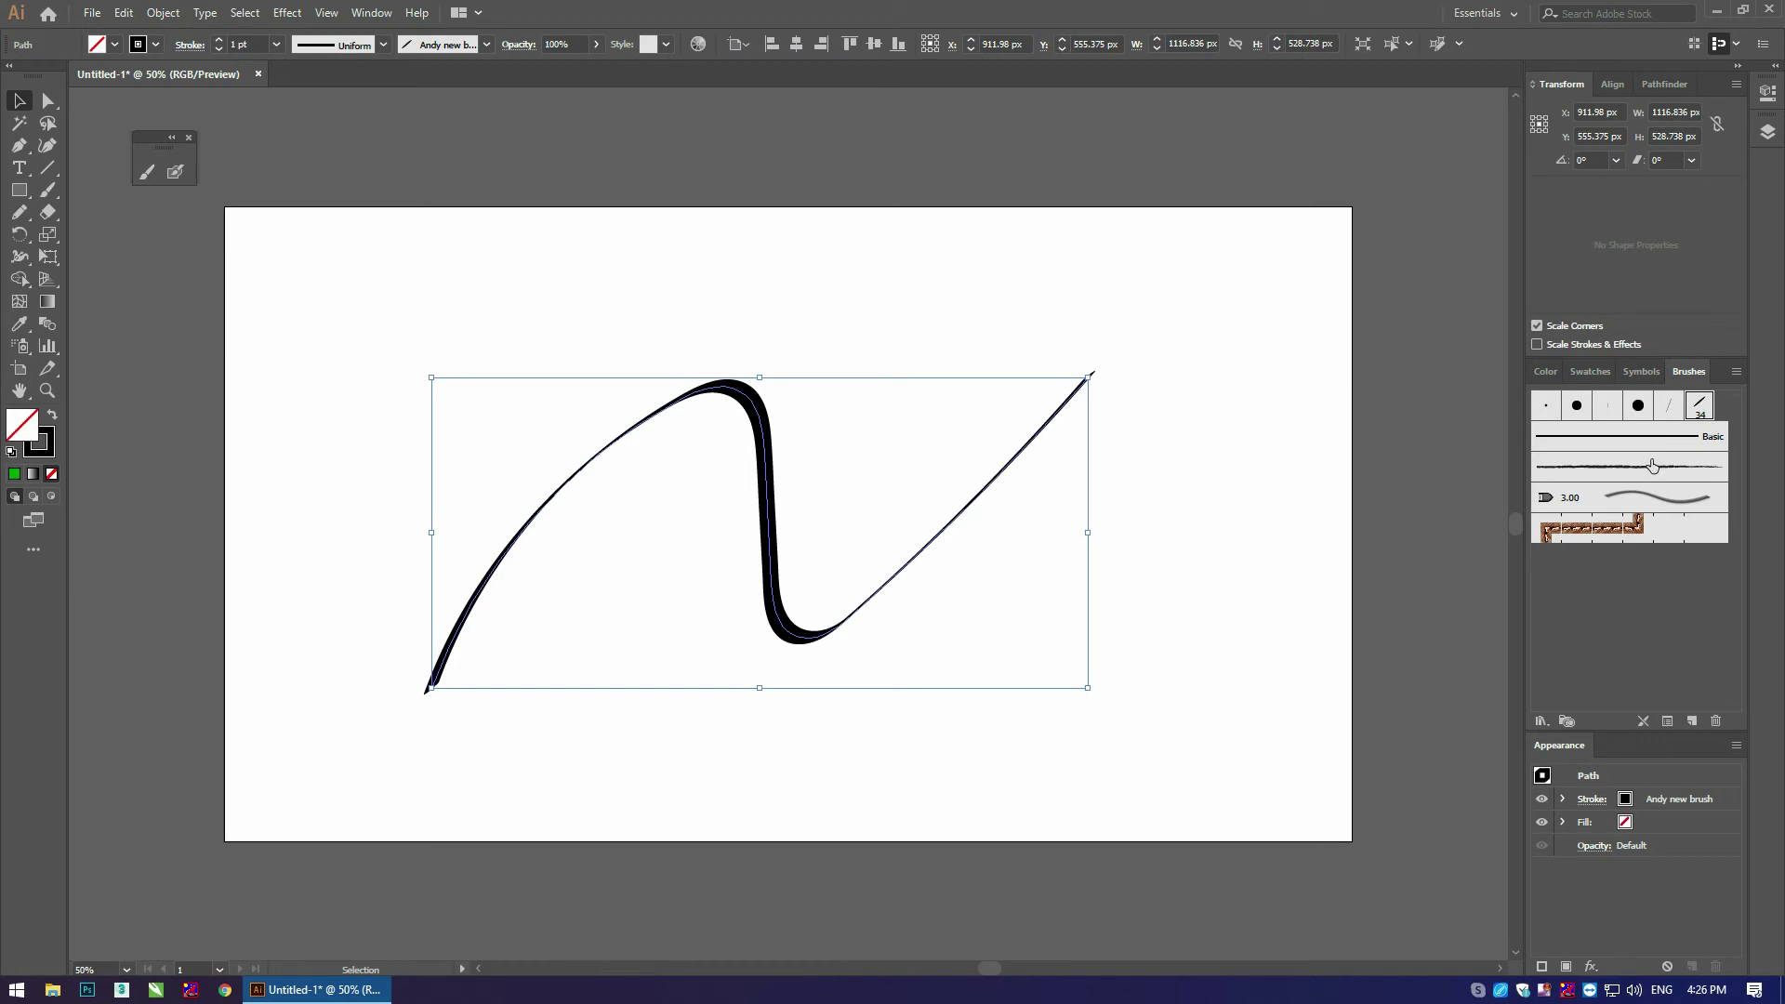
Step: Reopen Andy new brush's options, move the dialog aside, and list the Angle variation choices
{"action": "double_click", "coordinate": [1701, 411]}
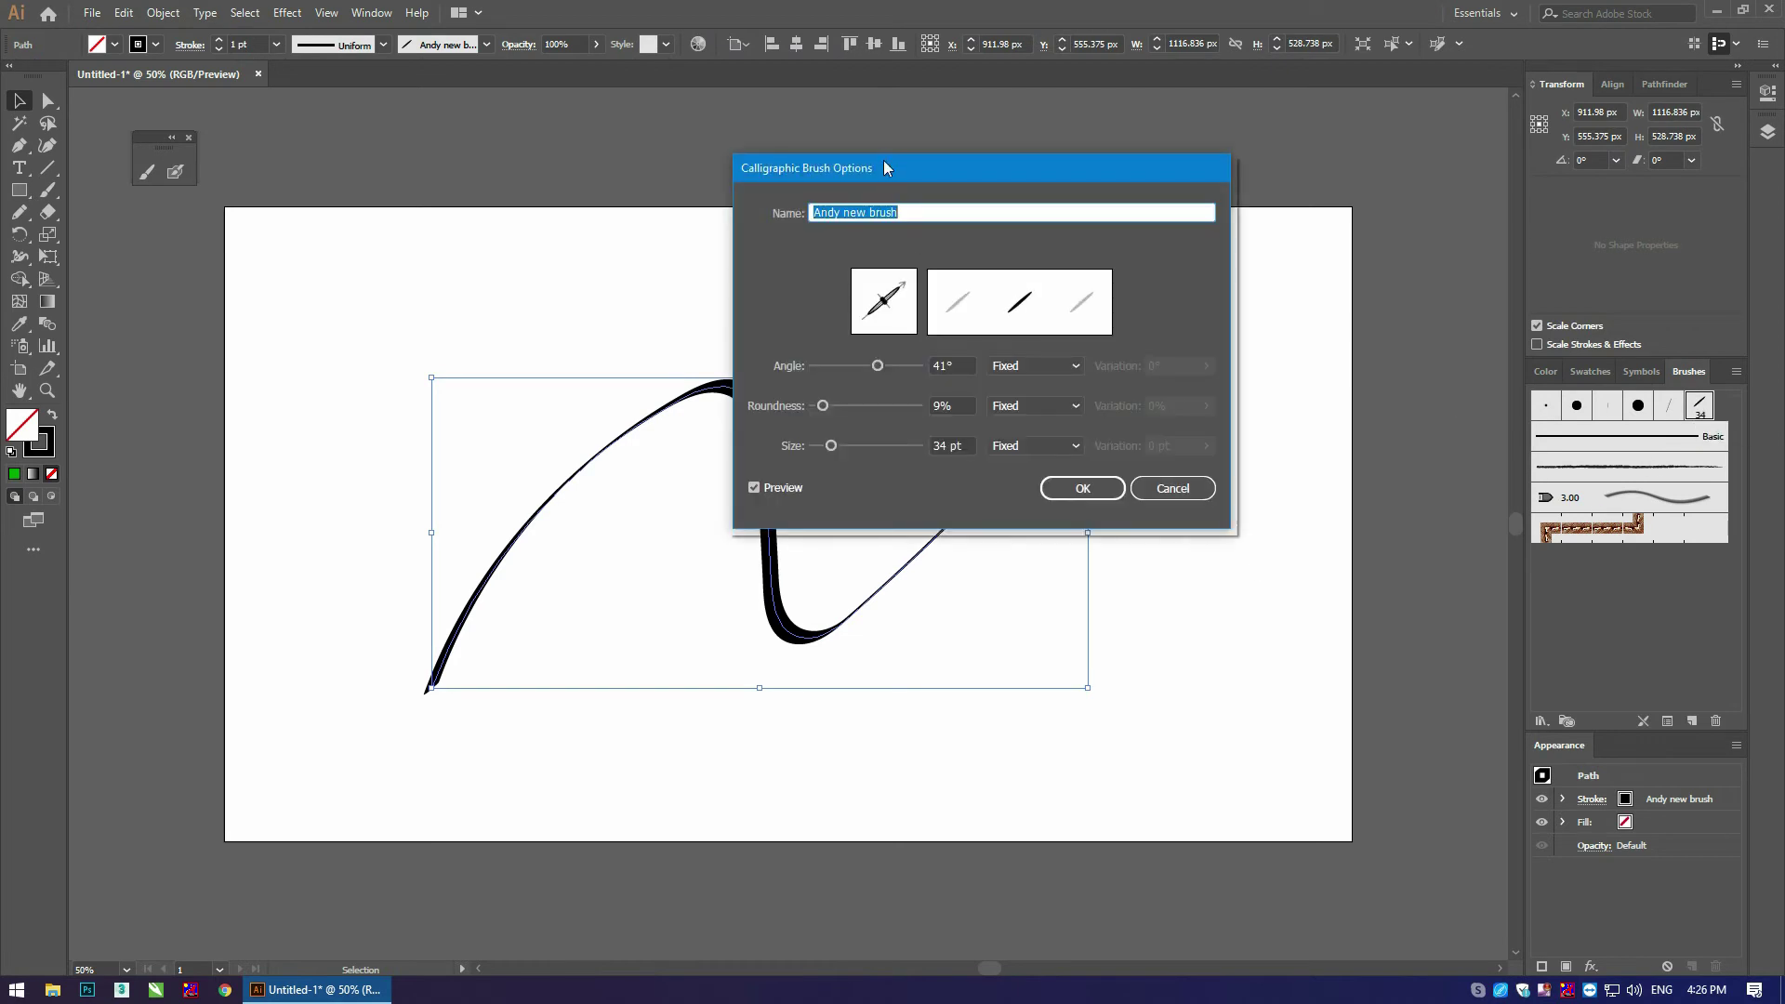
{"action": "left_click_drag", "start_coordinate": [885, 165], "coordinate": [978, 138]}
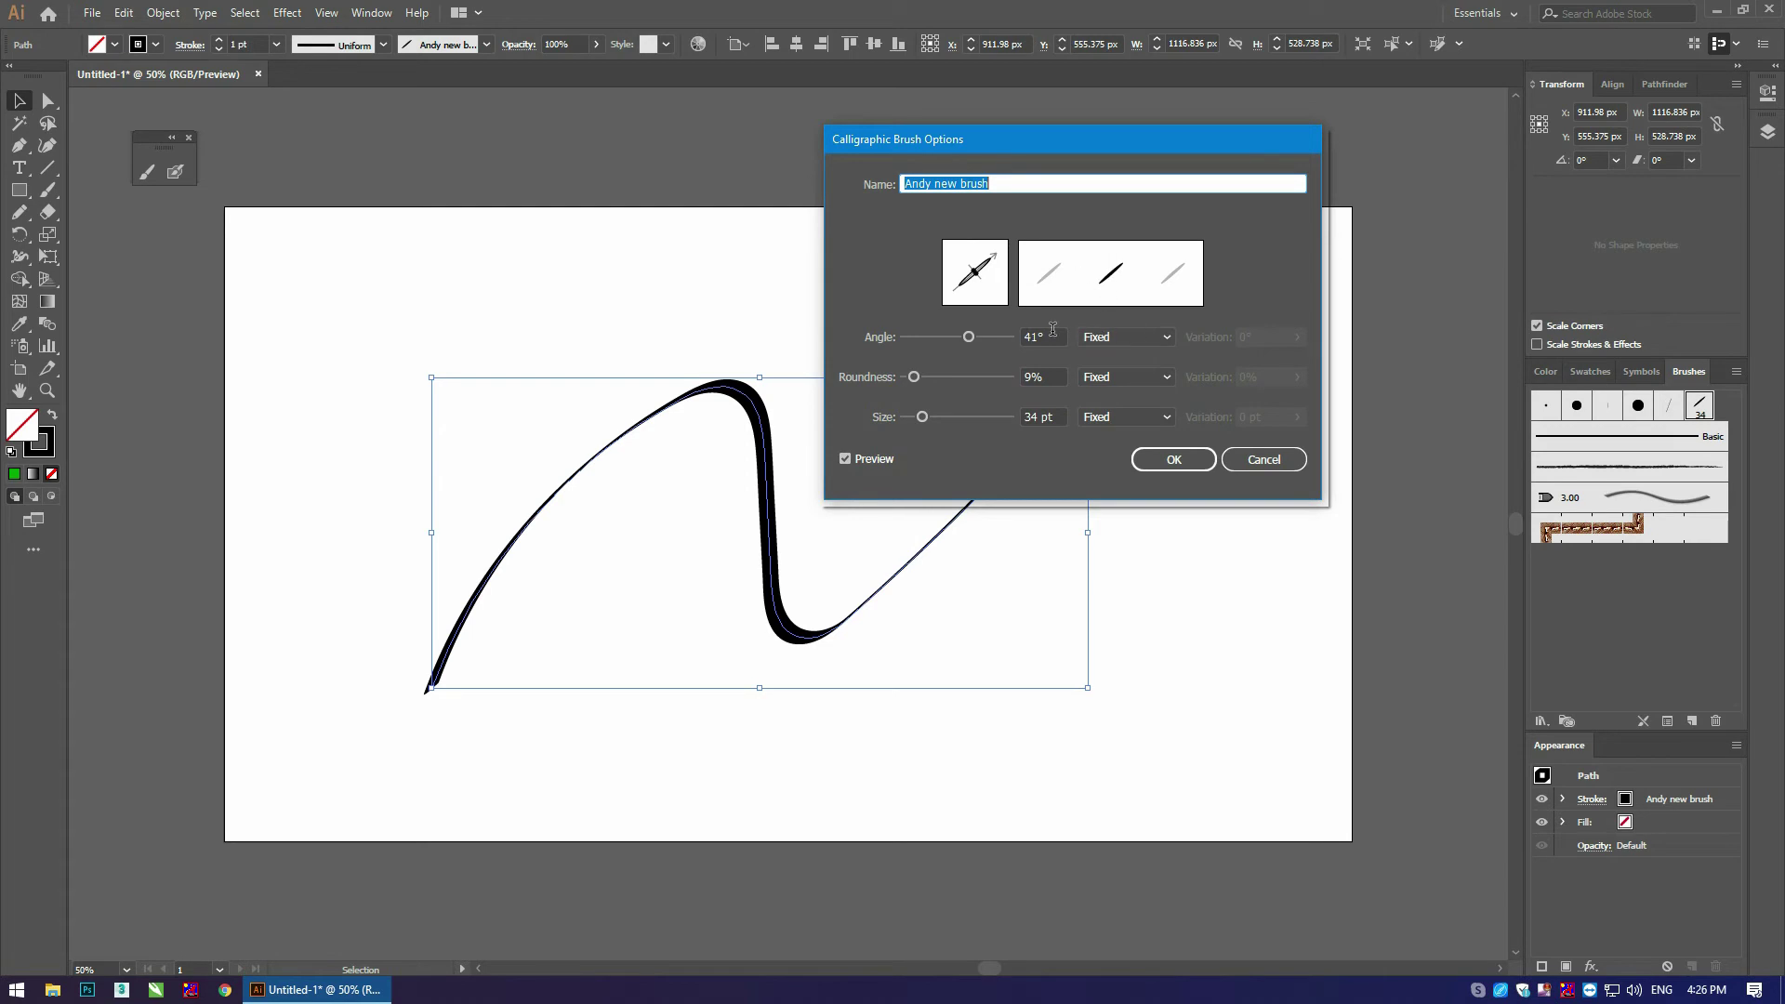
{"action": "left_click", "coordinate": [1122, 339]}
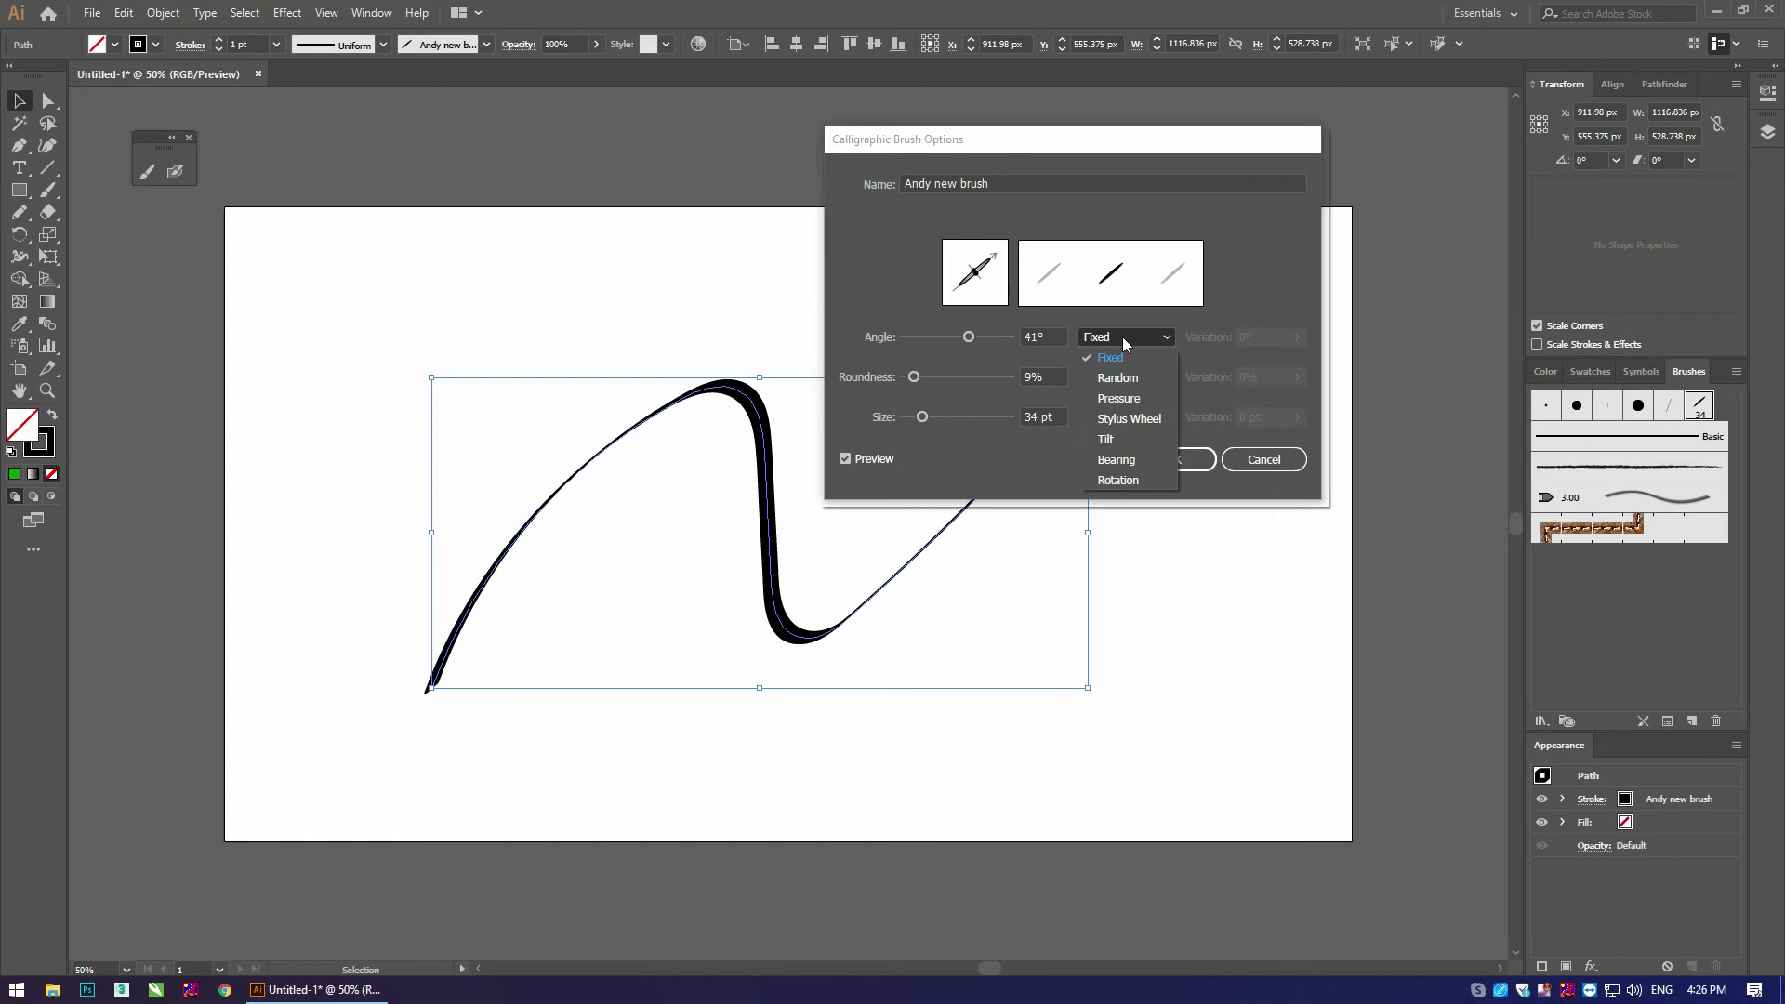
Step: Set Andy new brush's Angle to Random with 60° variation
{"action": "left_click", "coordinate": [1123, 378]}
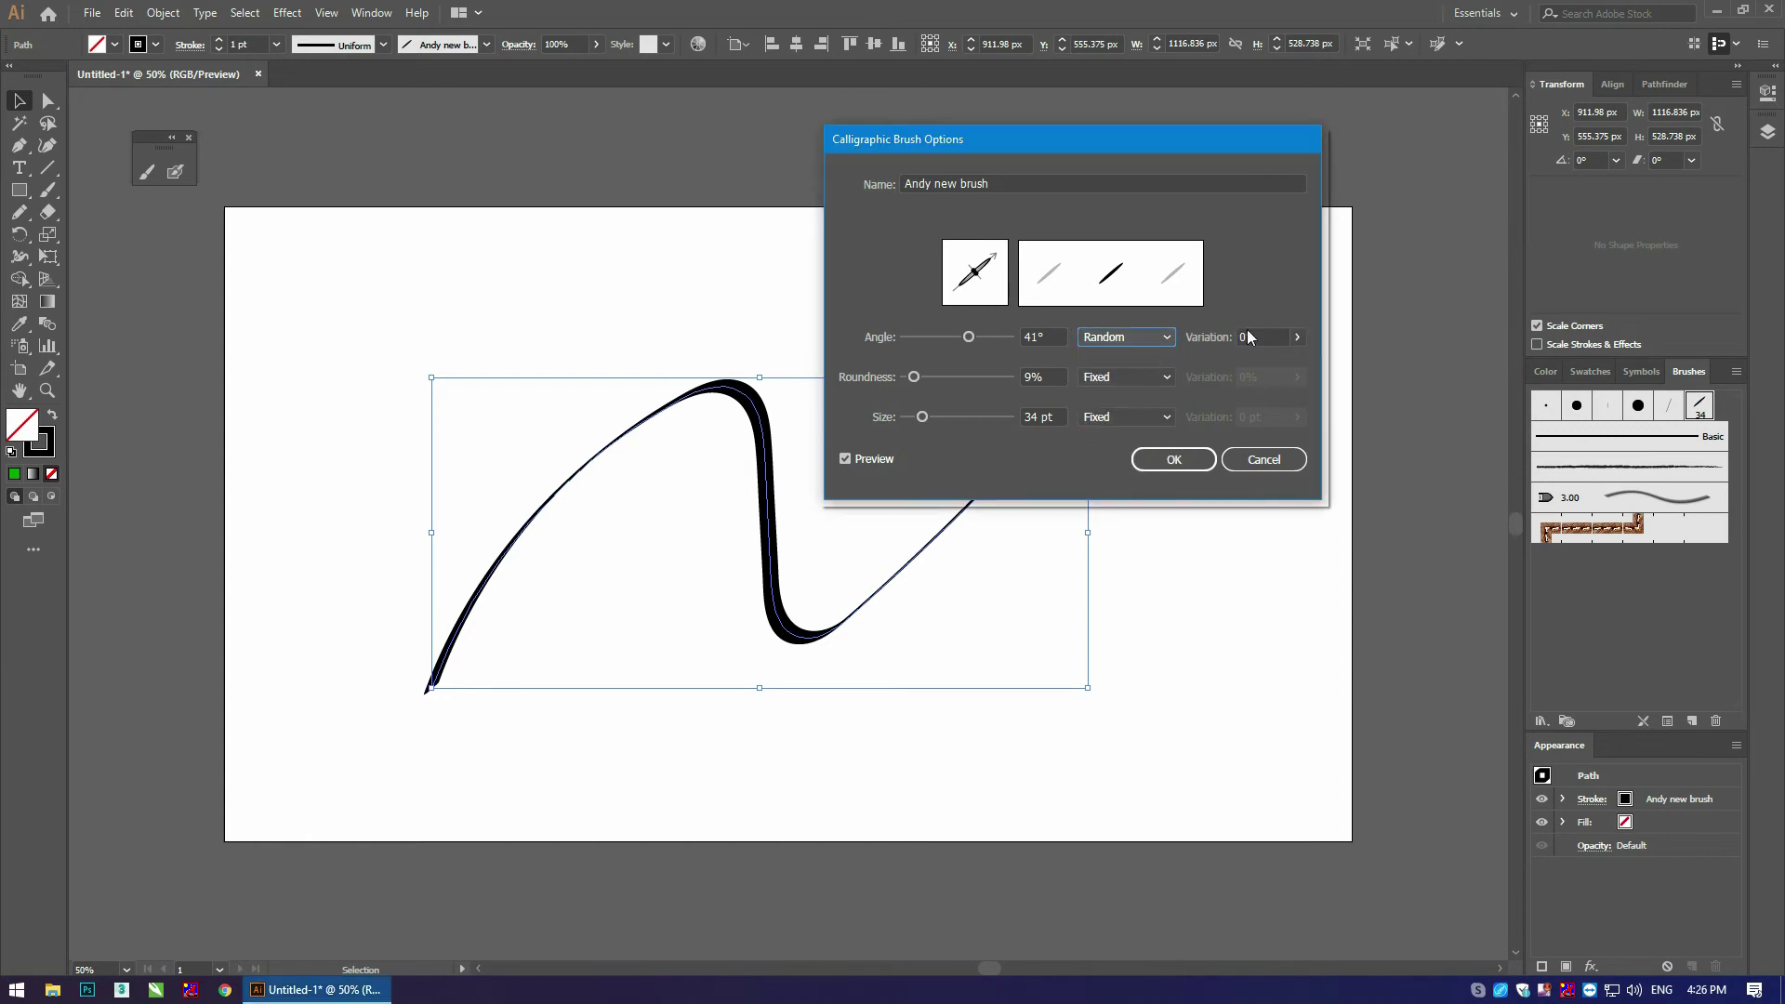
{"action": "left_click", "coordinate": [1300, 339]}
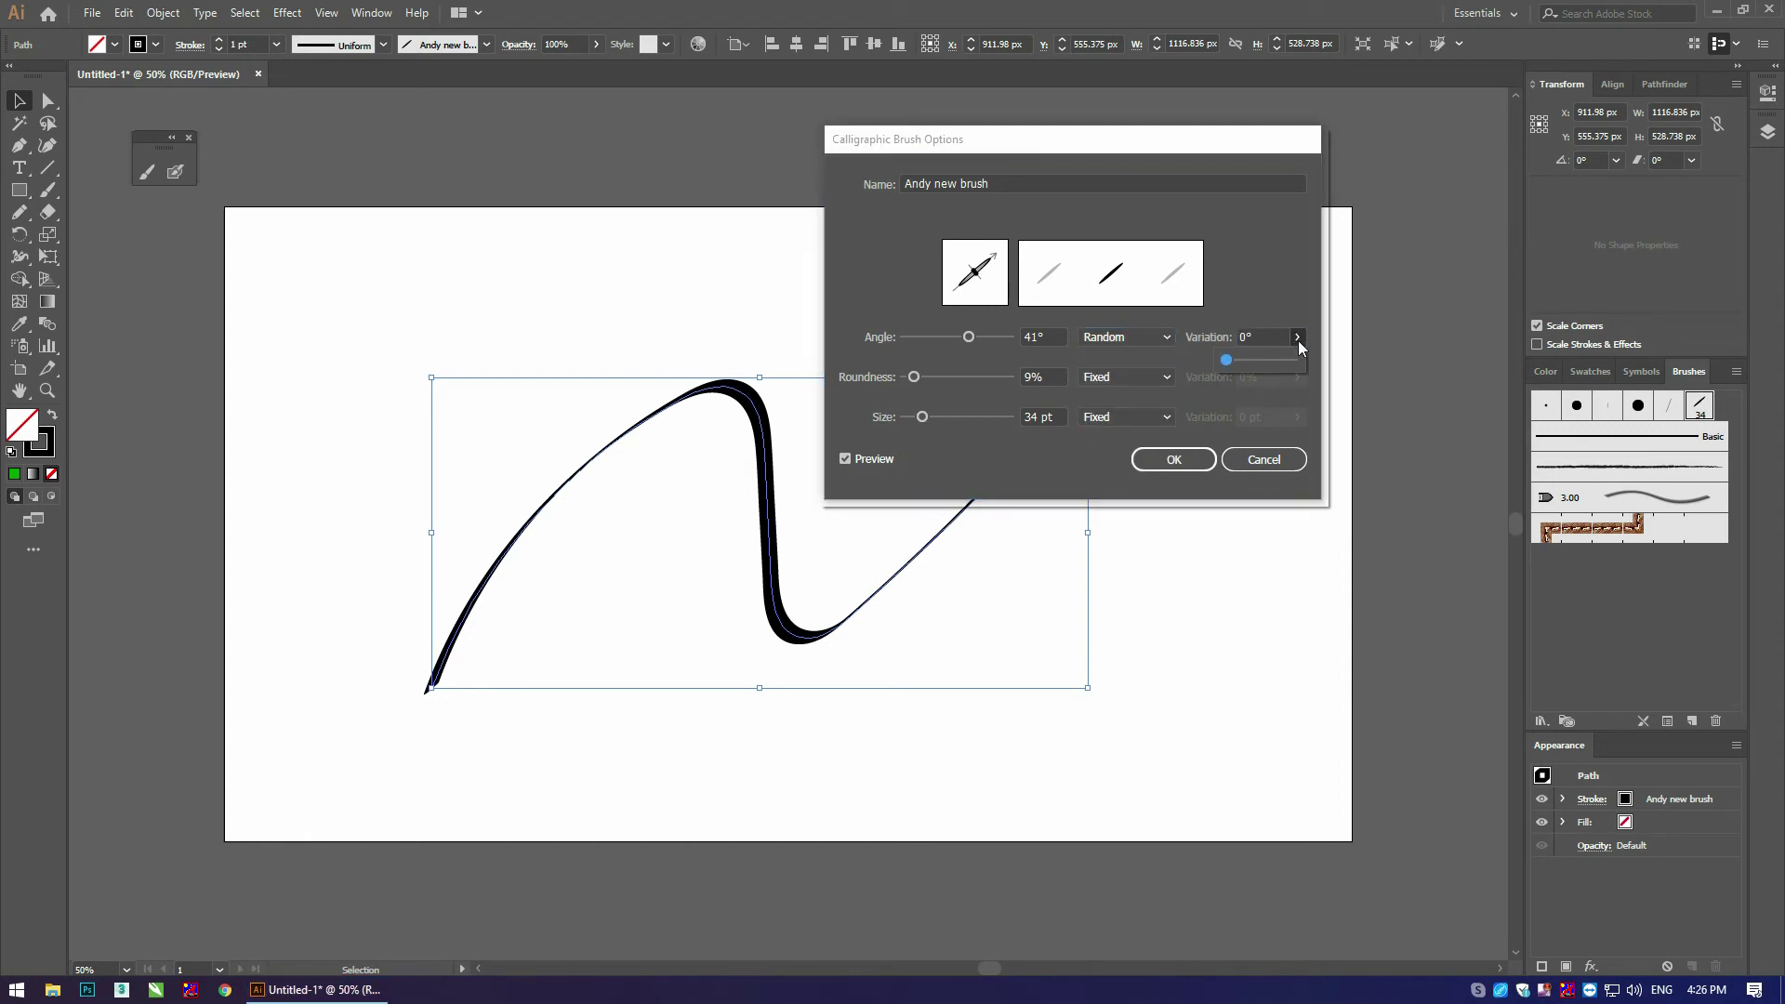
{"action": "left_click_drag", "start_coordinate": [1229, 359], "coordinate": [1261, 355]}
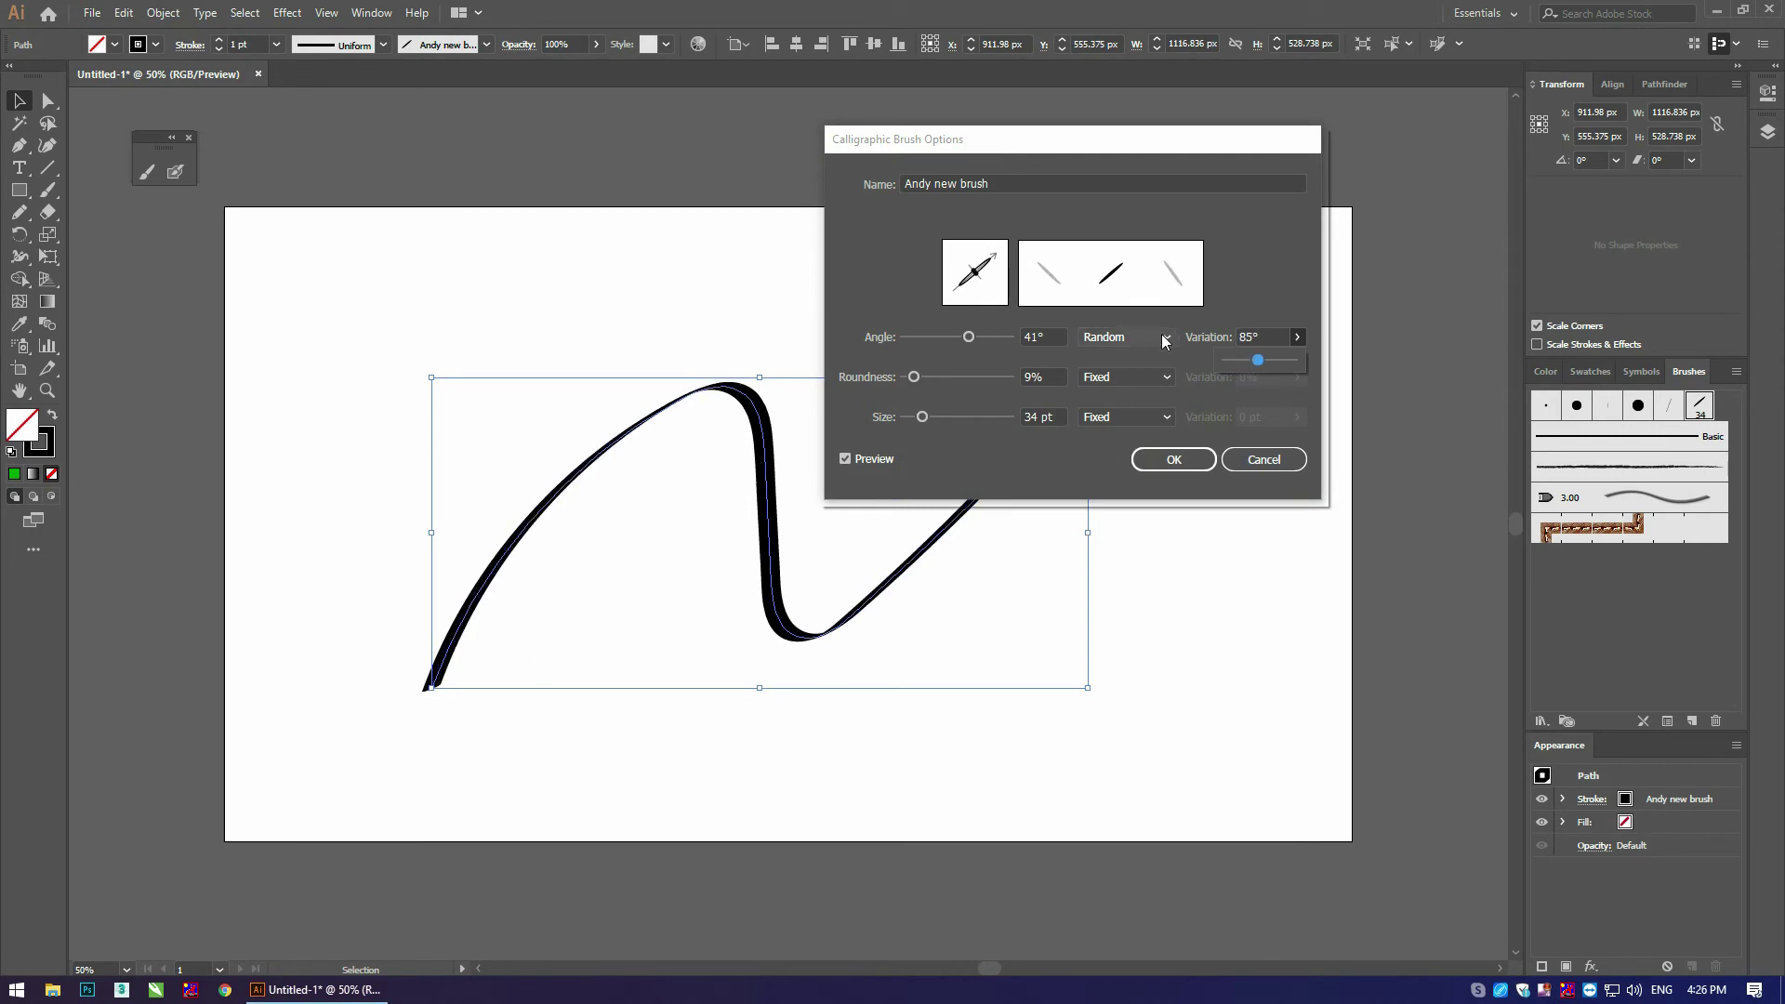
{"action": "left_click_drag", "start_coordinate": [1257, 364], "coordinate": [1264, 365]}
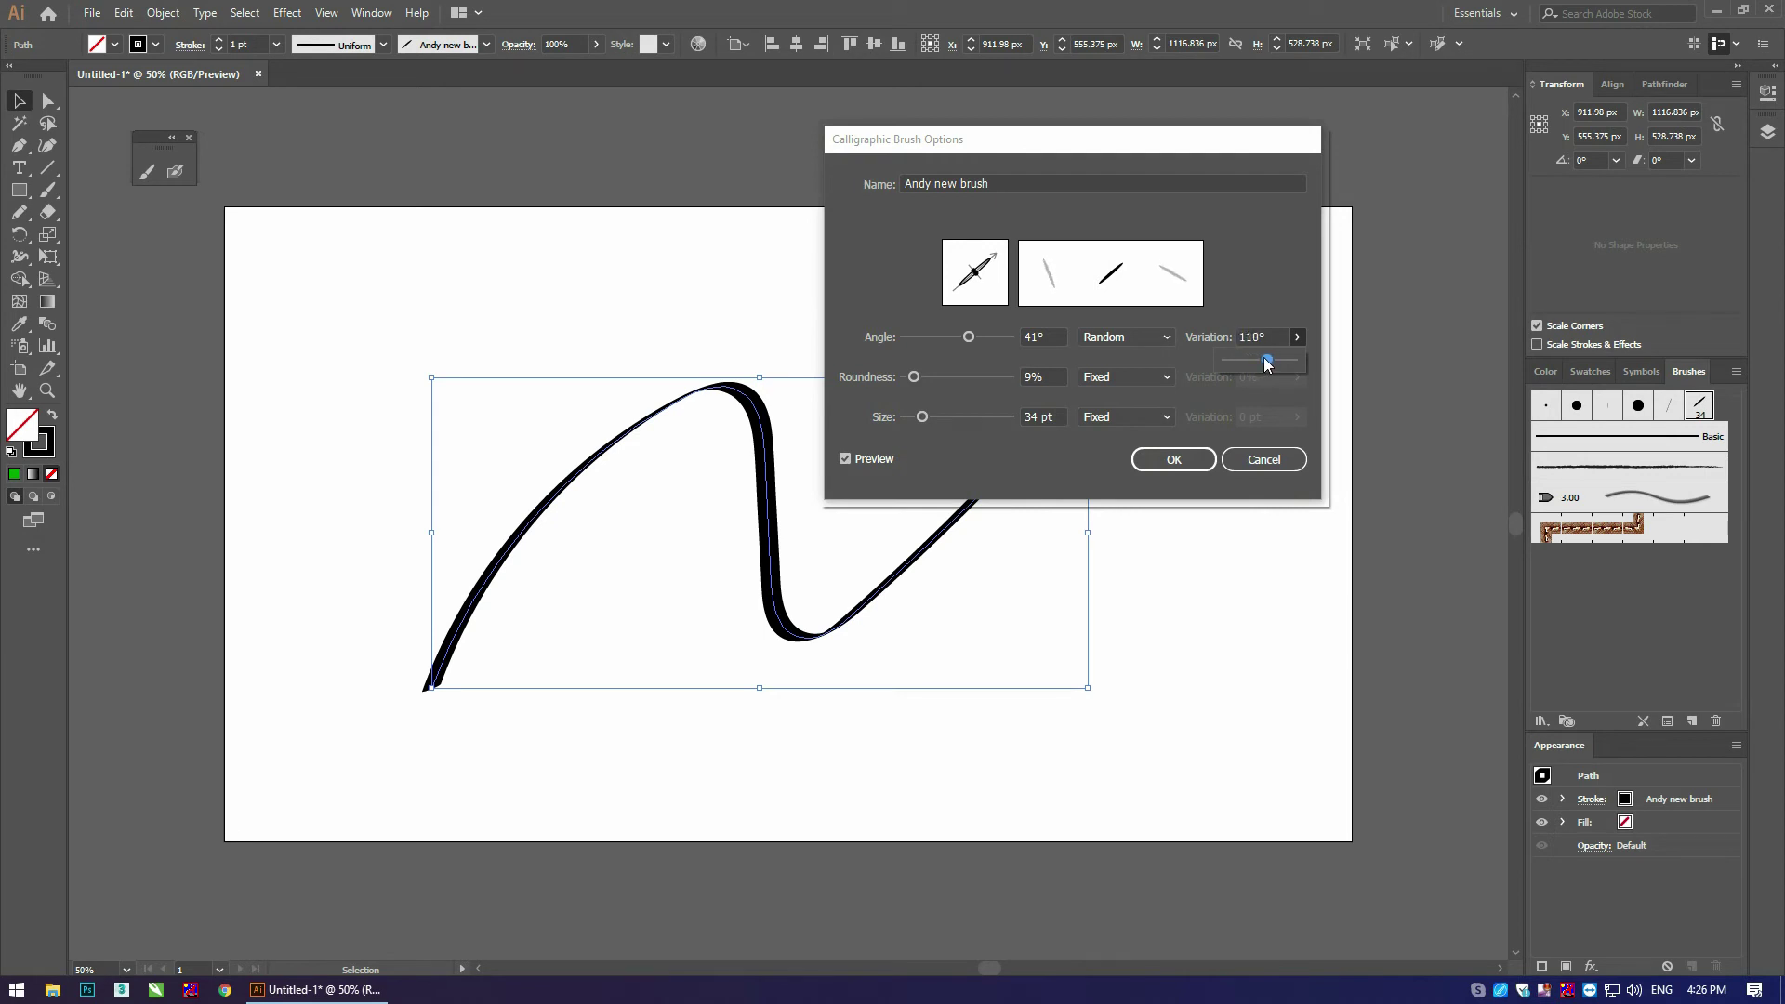
{"action": "left_click_drag", "start_coordinate": [1265, 365], "coordinate": [1223, 372]}
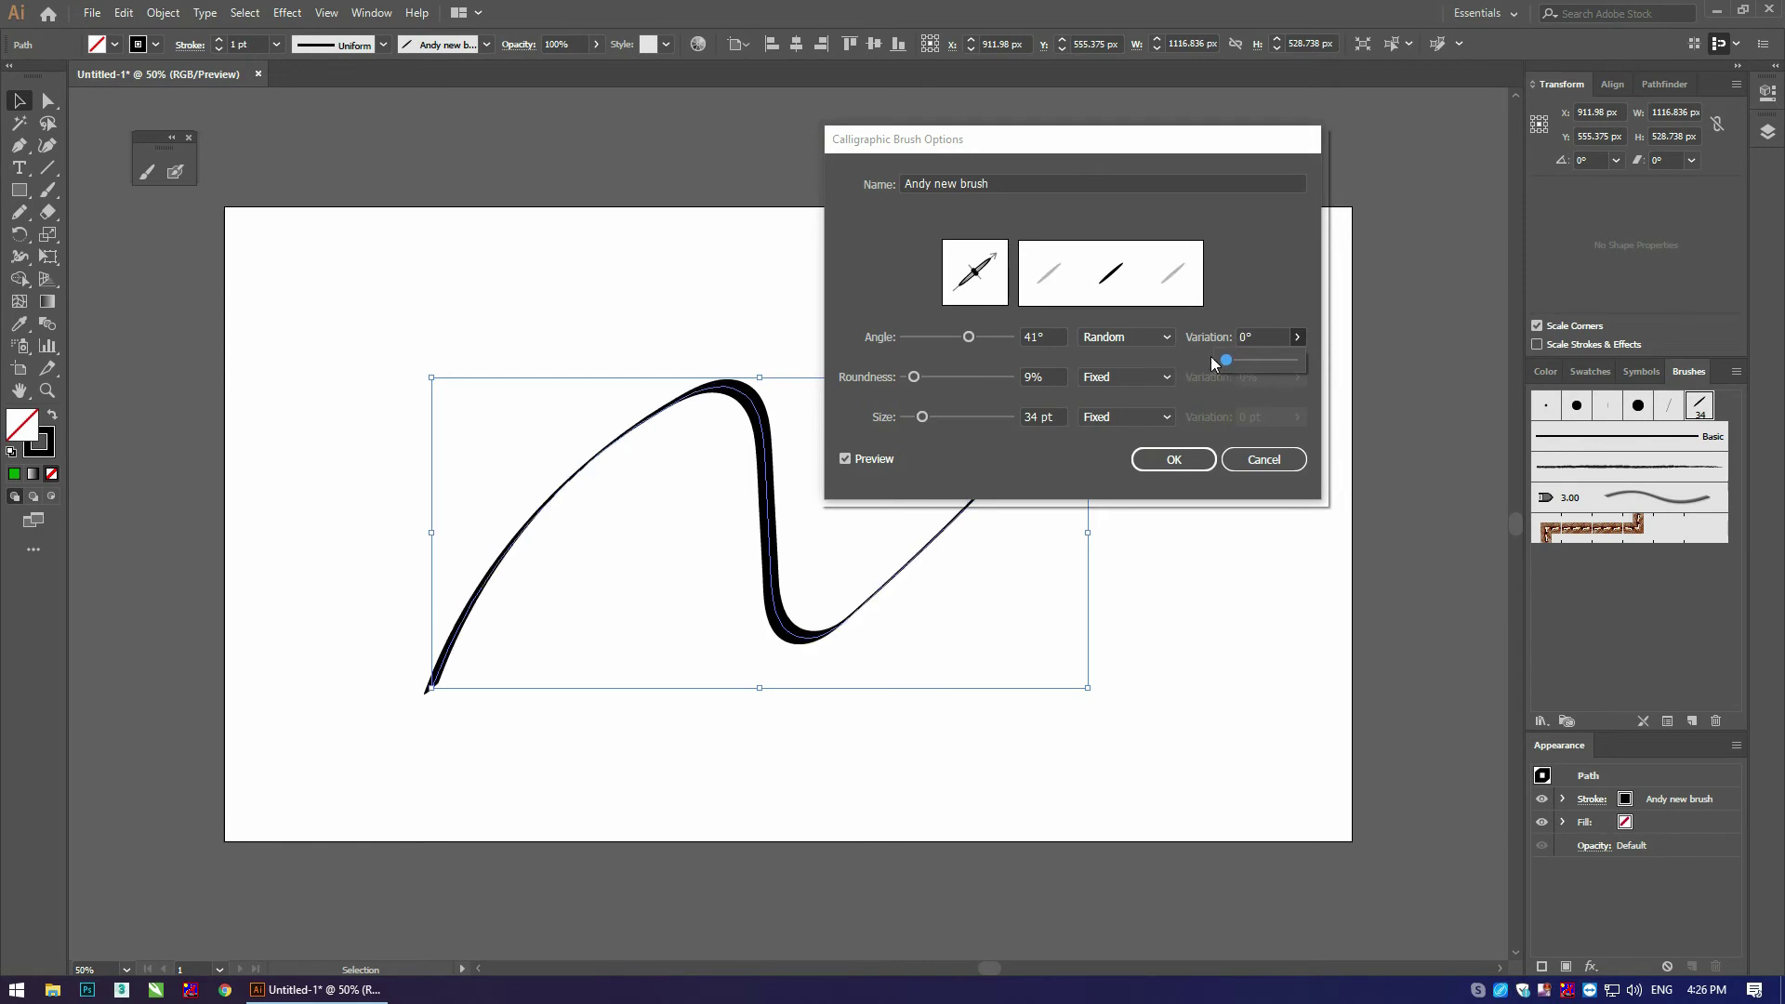
{"action": "left_click_drag", "start_coordinate": [1226, 361], "coordinate": [1248, 360]}
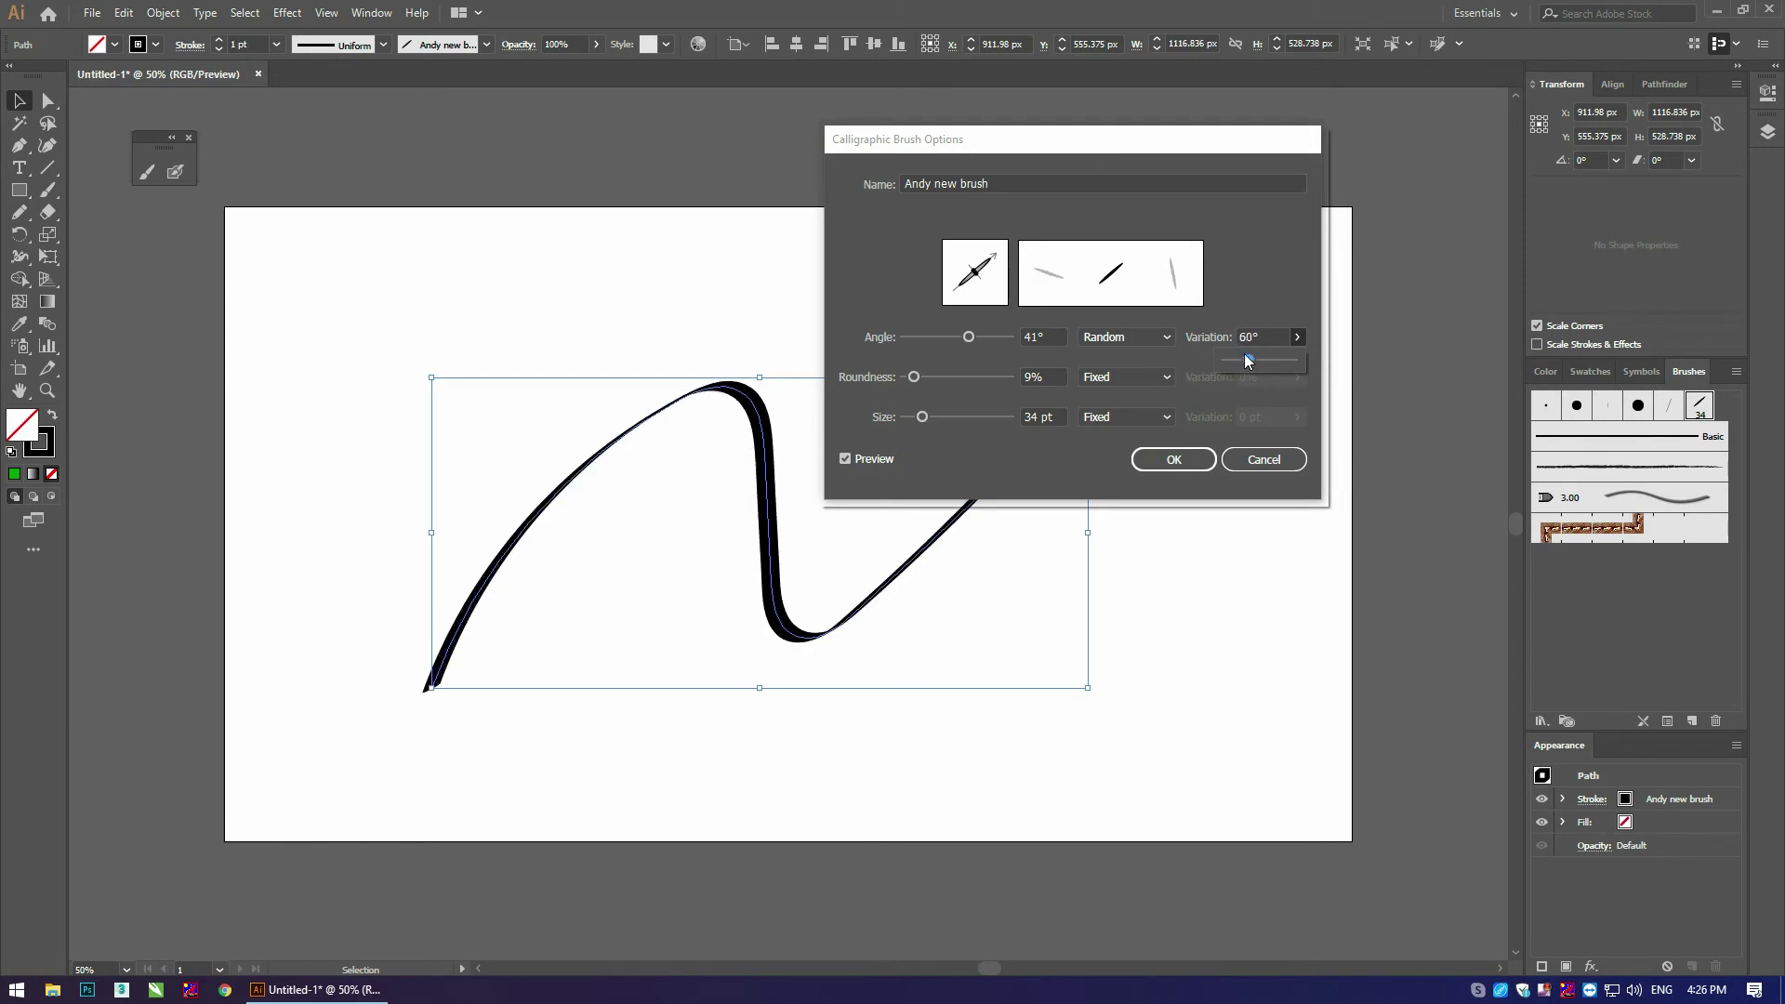
{"action": "left_click", "coordinate": [1127, 337]}
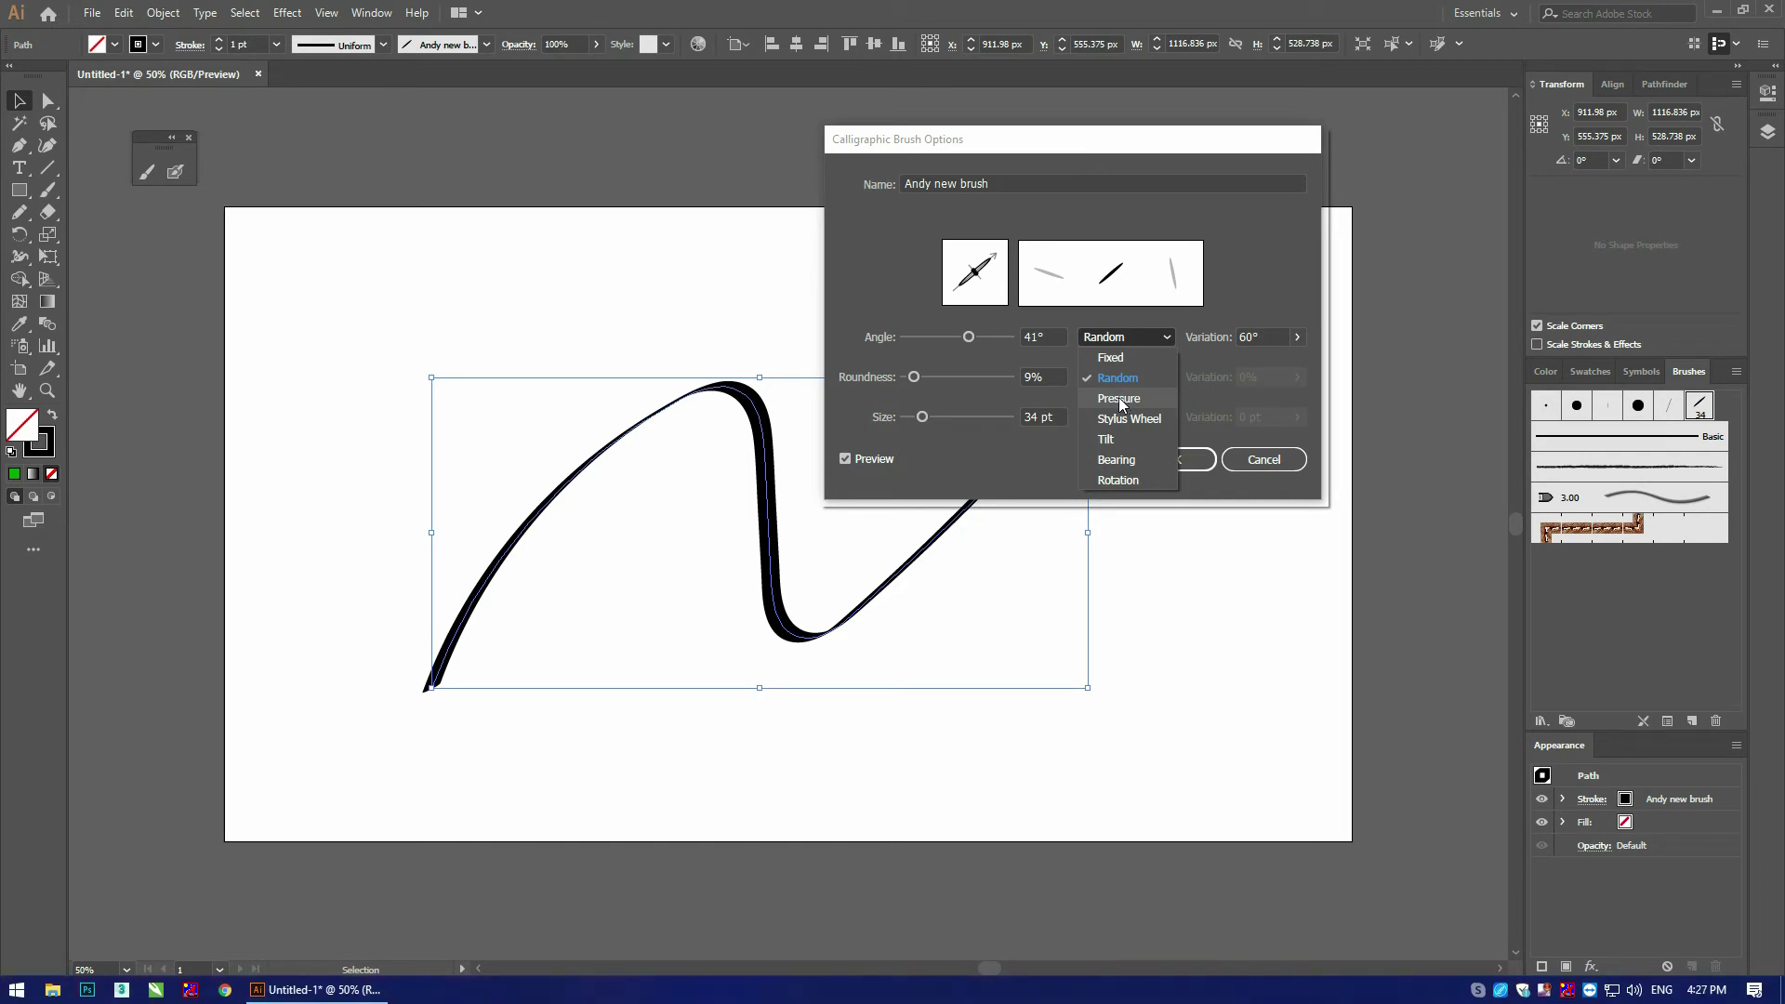
Step: Try Pressure angle variation, then reset the angle to Fixed with 0° variation
{"action": "left_click", "coordinate": [1120, 400]}
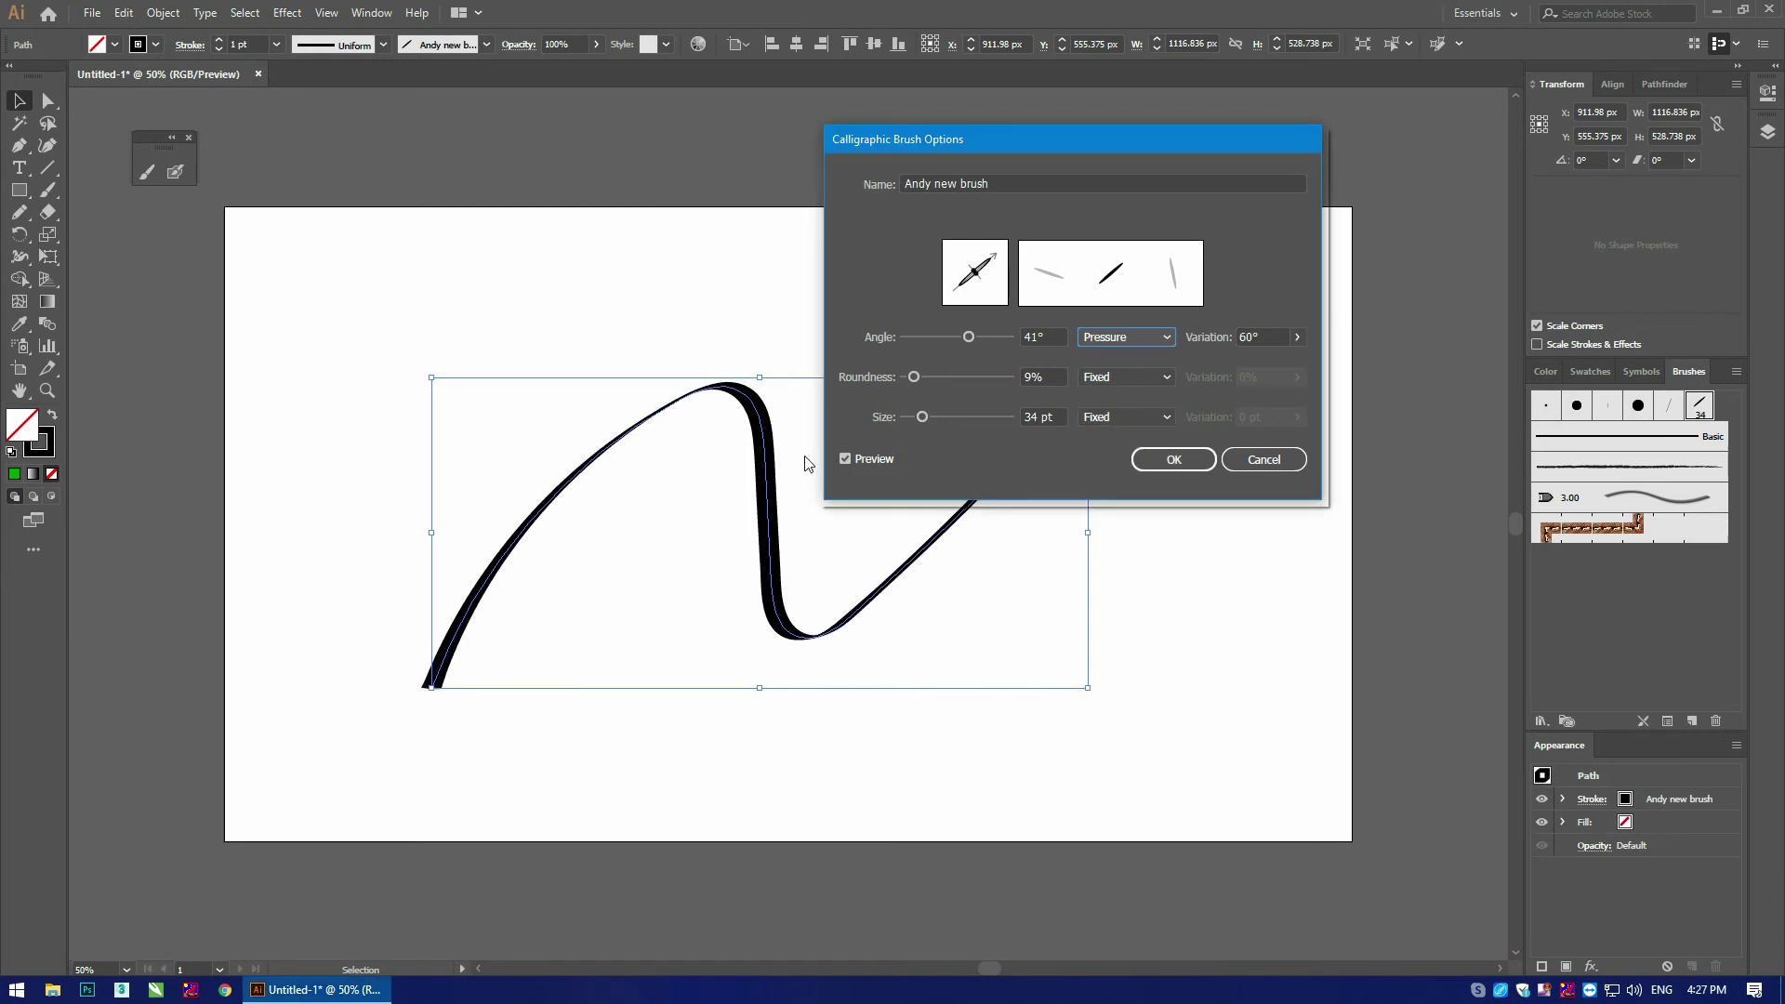
{"action": "left_click", "coordinate": [1298, 336]}
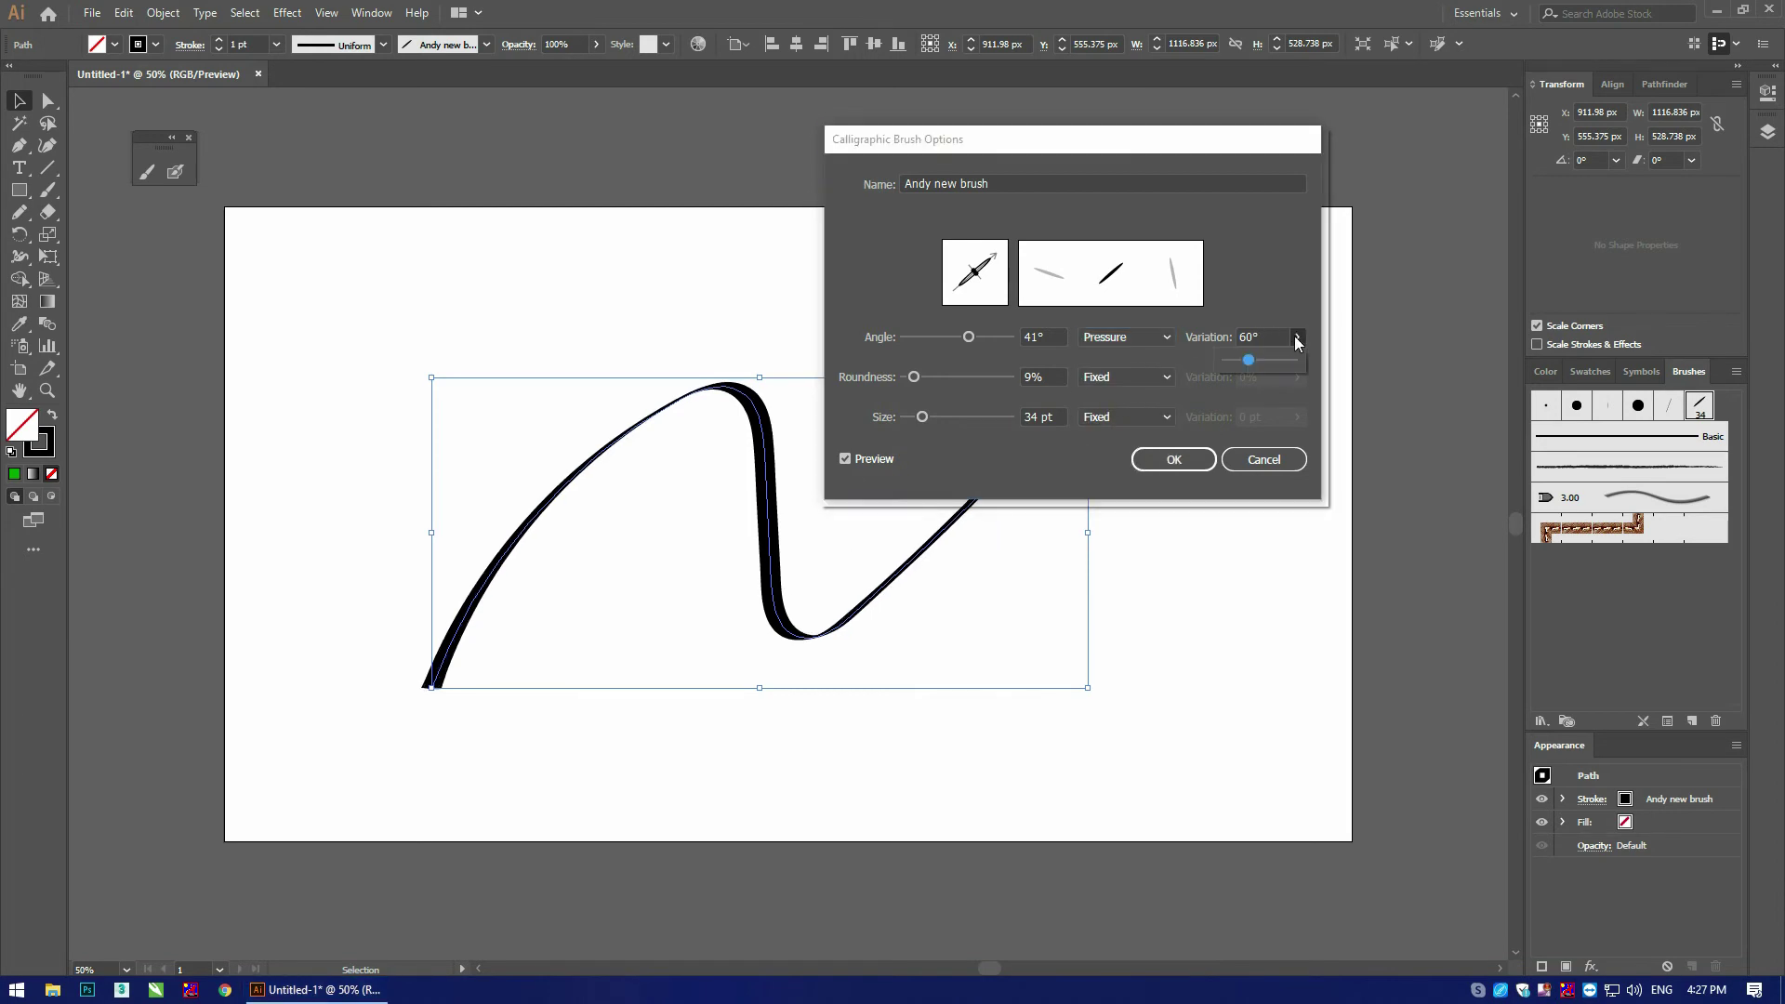
{"action": "mouse_move", "coordinate": [1250, 361]}
{"action": "left_mouse_down"}
{"action": "mouse_move", "coordinate": [1226, 361]}
{"action": "mouse_move", "coordinate": [1254, 369]}
{"action": "left_mouse_up"}
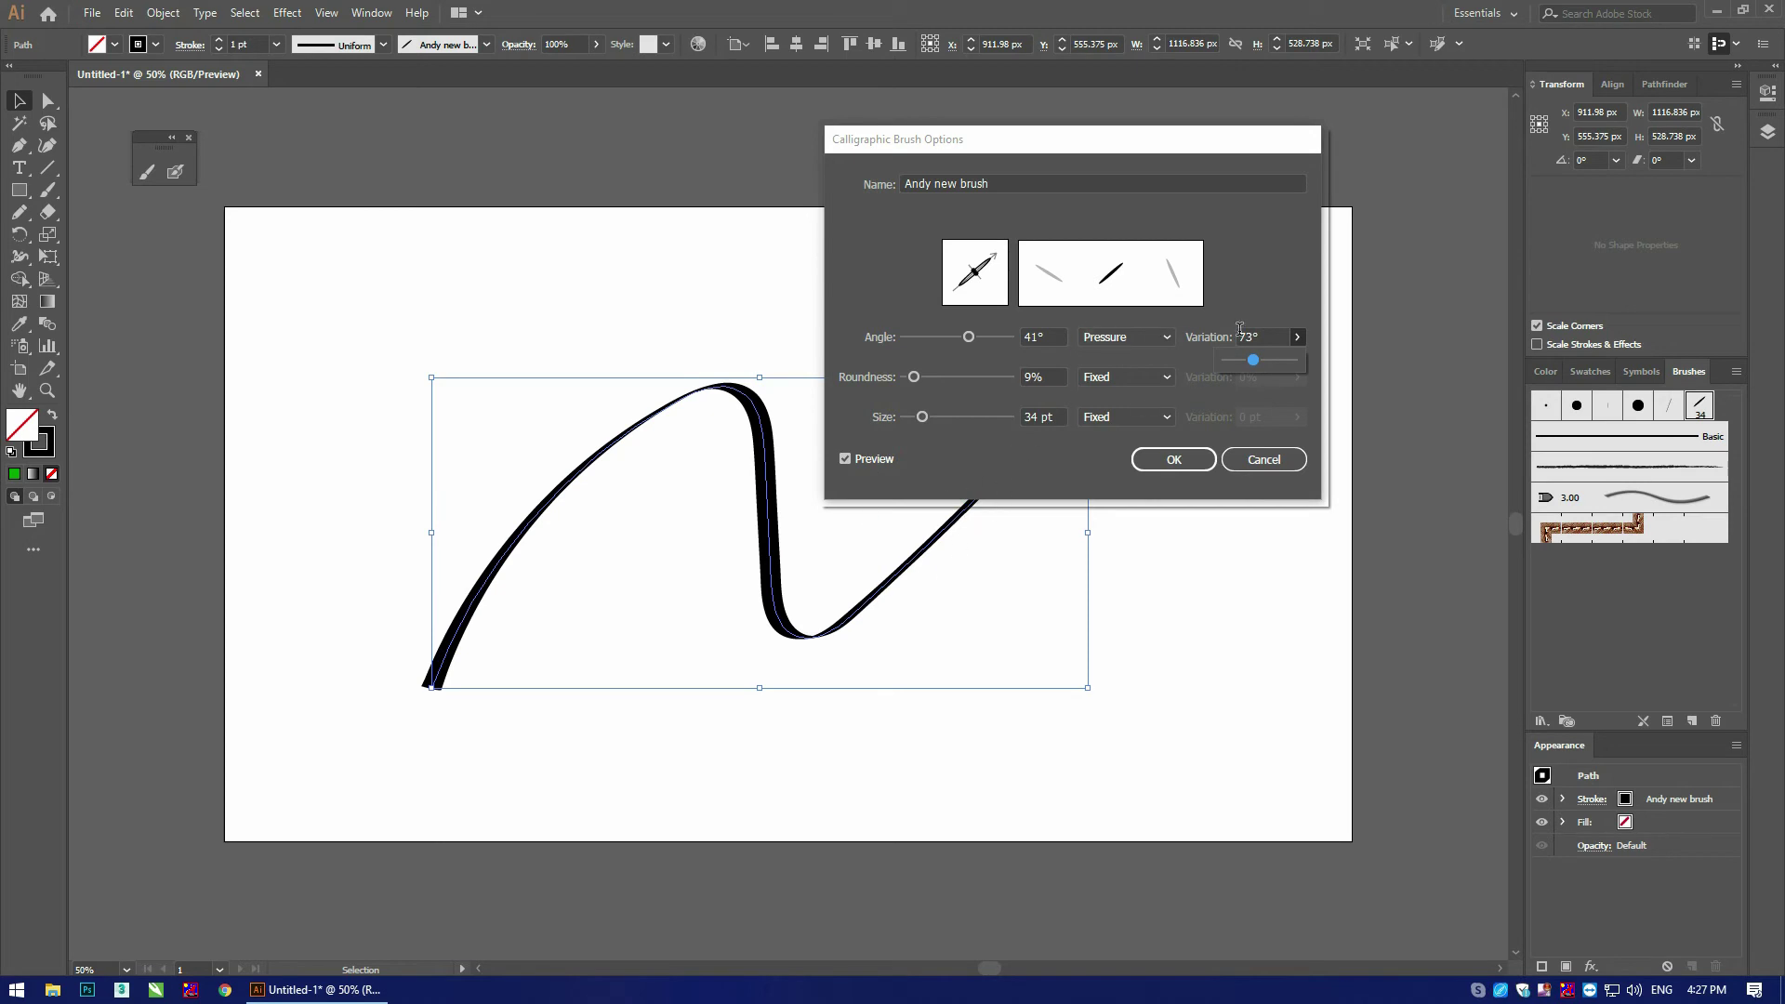
{"action": "left_click_drag", "start_coordinate": [1253, 365], "coordinate": [1220, 366]}
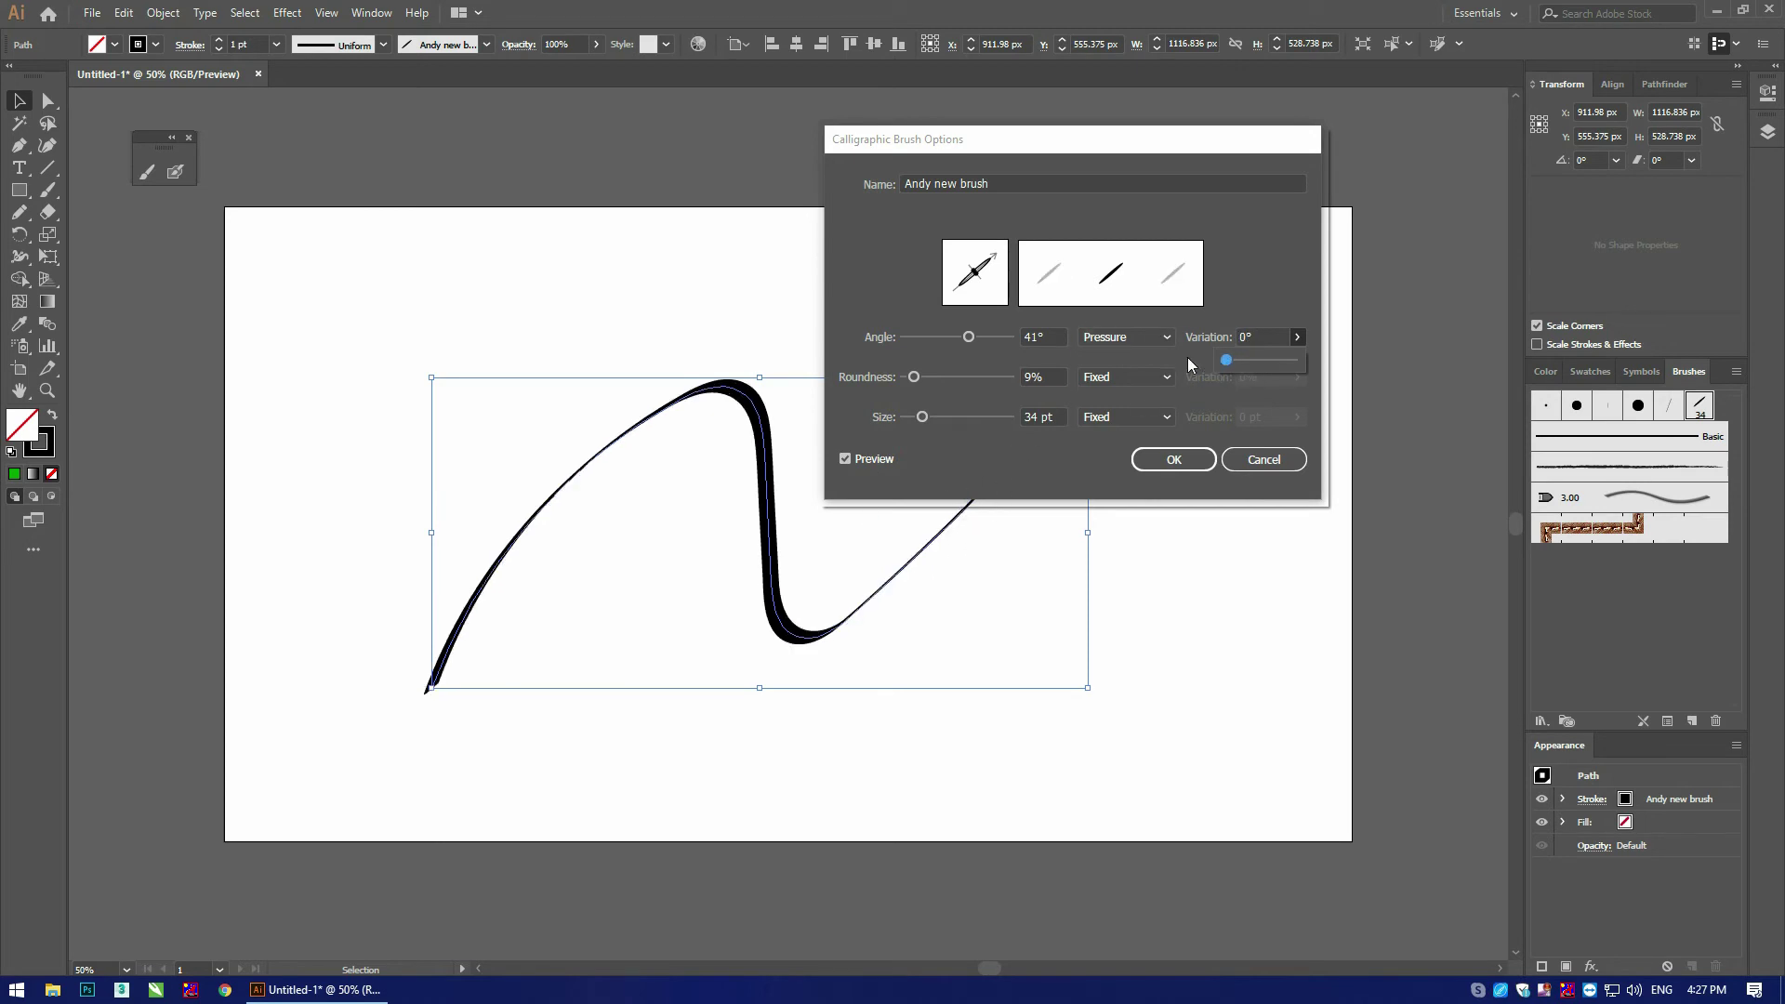
{"action": "left_click", "coordinate": [1123, 340]}
{"action": "left_click", "coordinate": [1119, 357]}
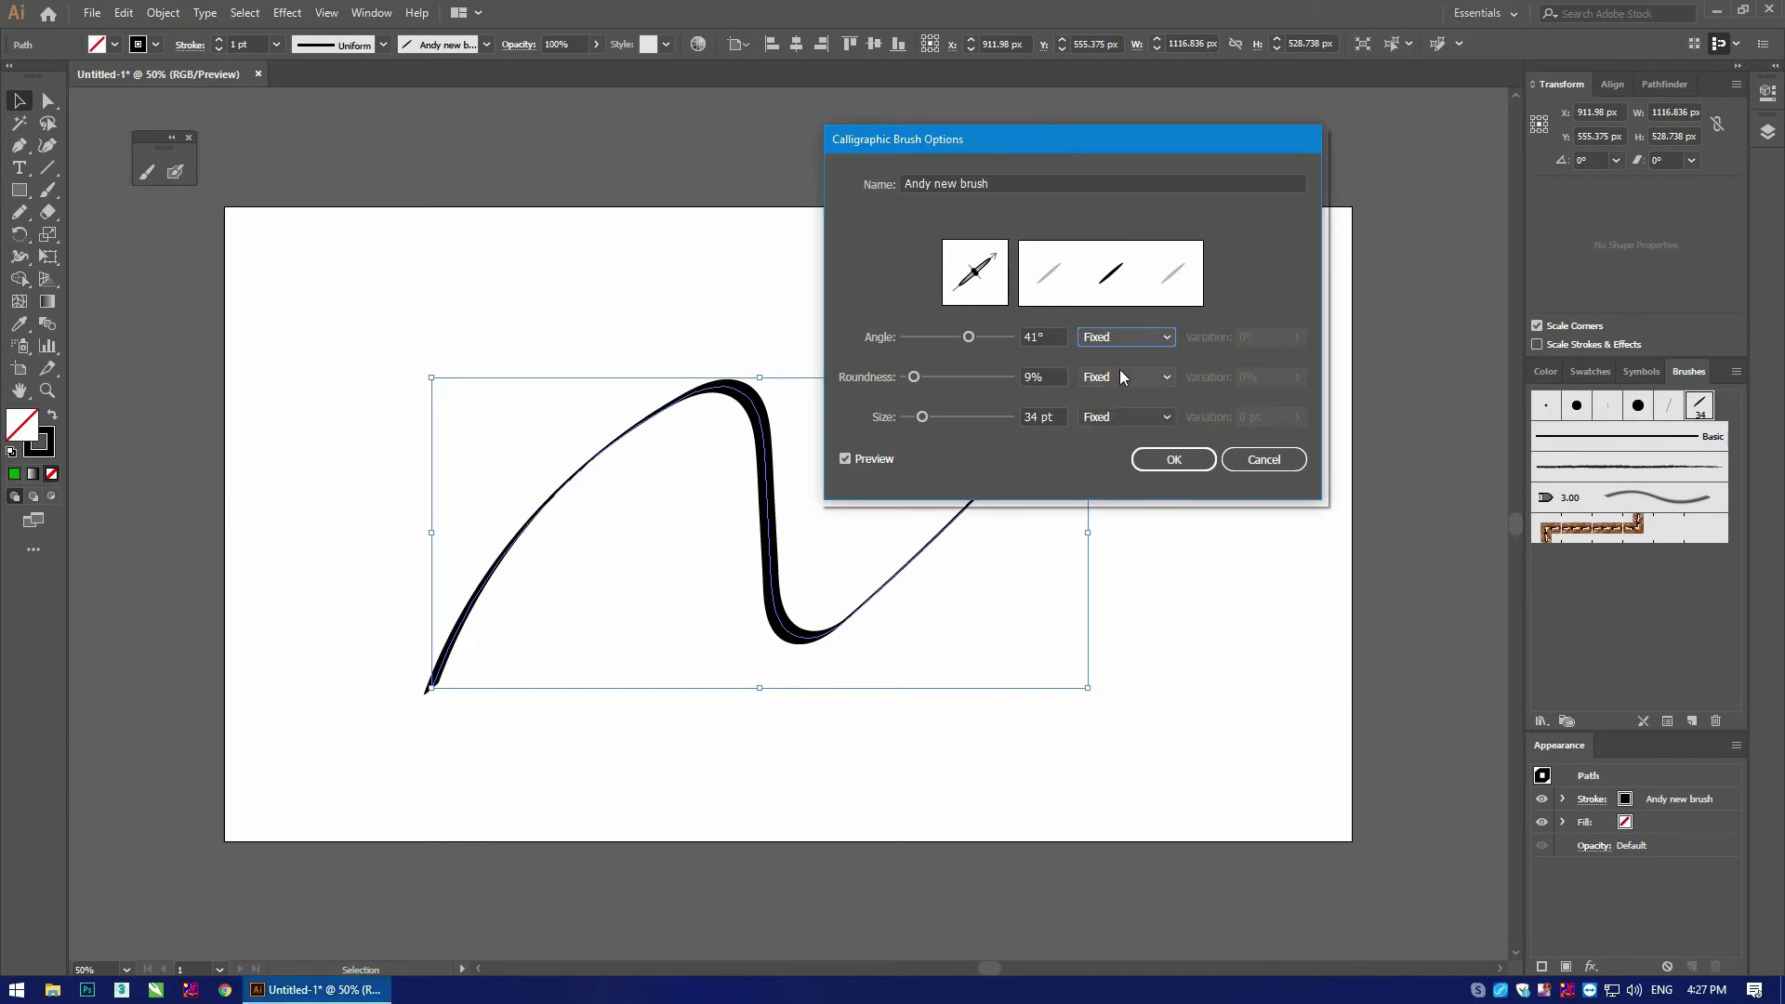
Step: Try Random roundness variation on the calligraphic brush, setting the variation to 9%
{"action": "left_click", "coordinate": [1115, 379]}
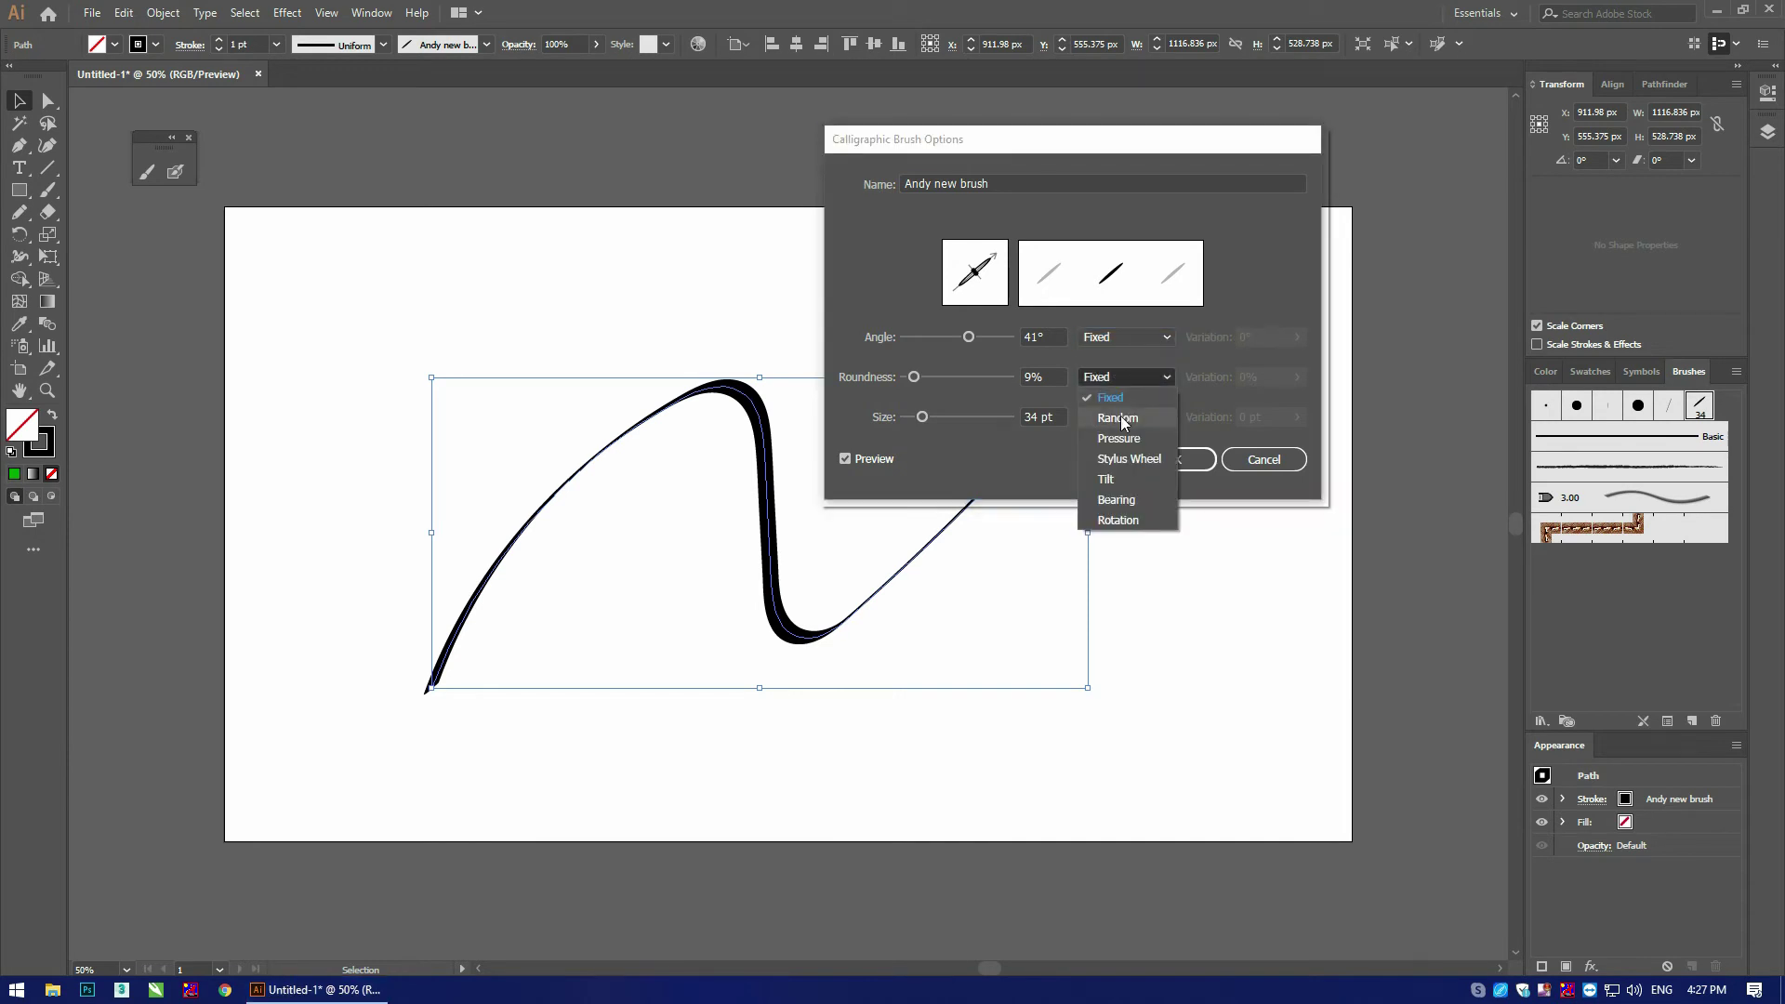
{"action": "left_click", "coordinate": [1123, 419]}
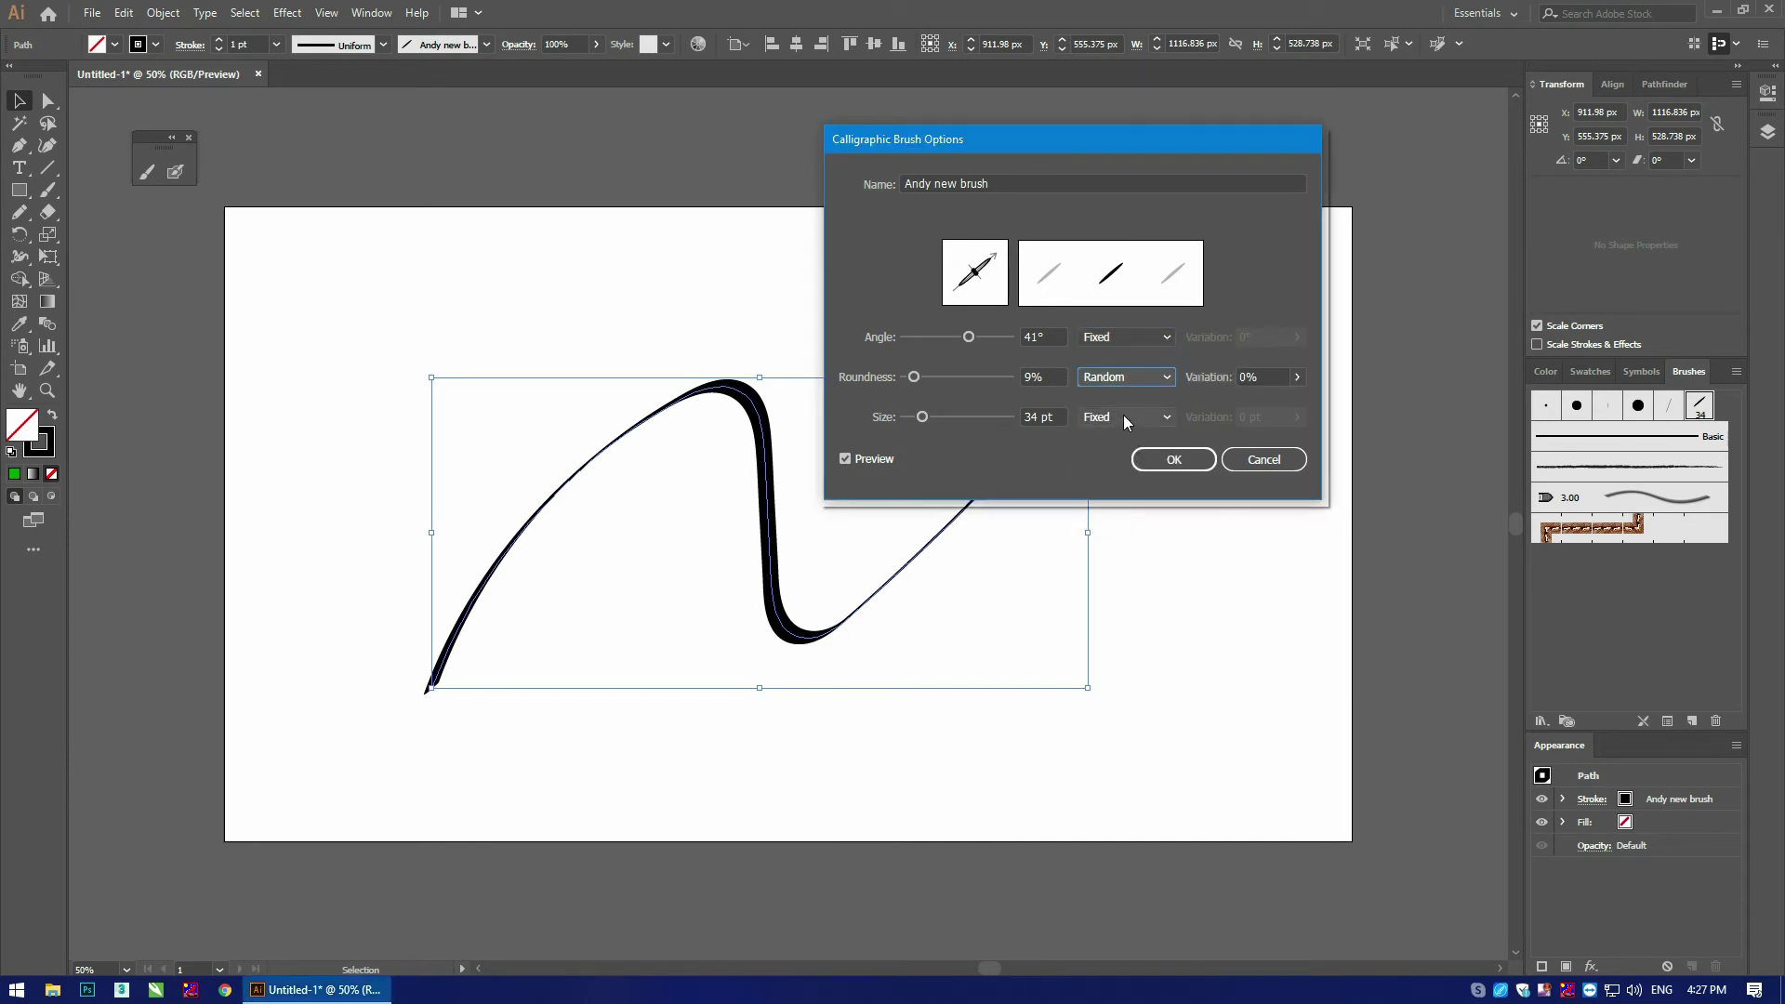
{"action": "left_click", "coordinate": [1298, 378]}
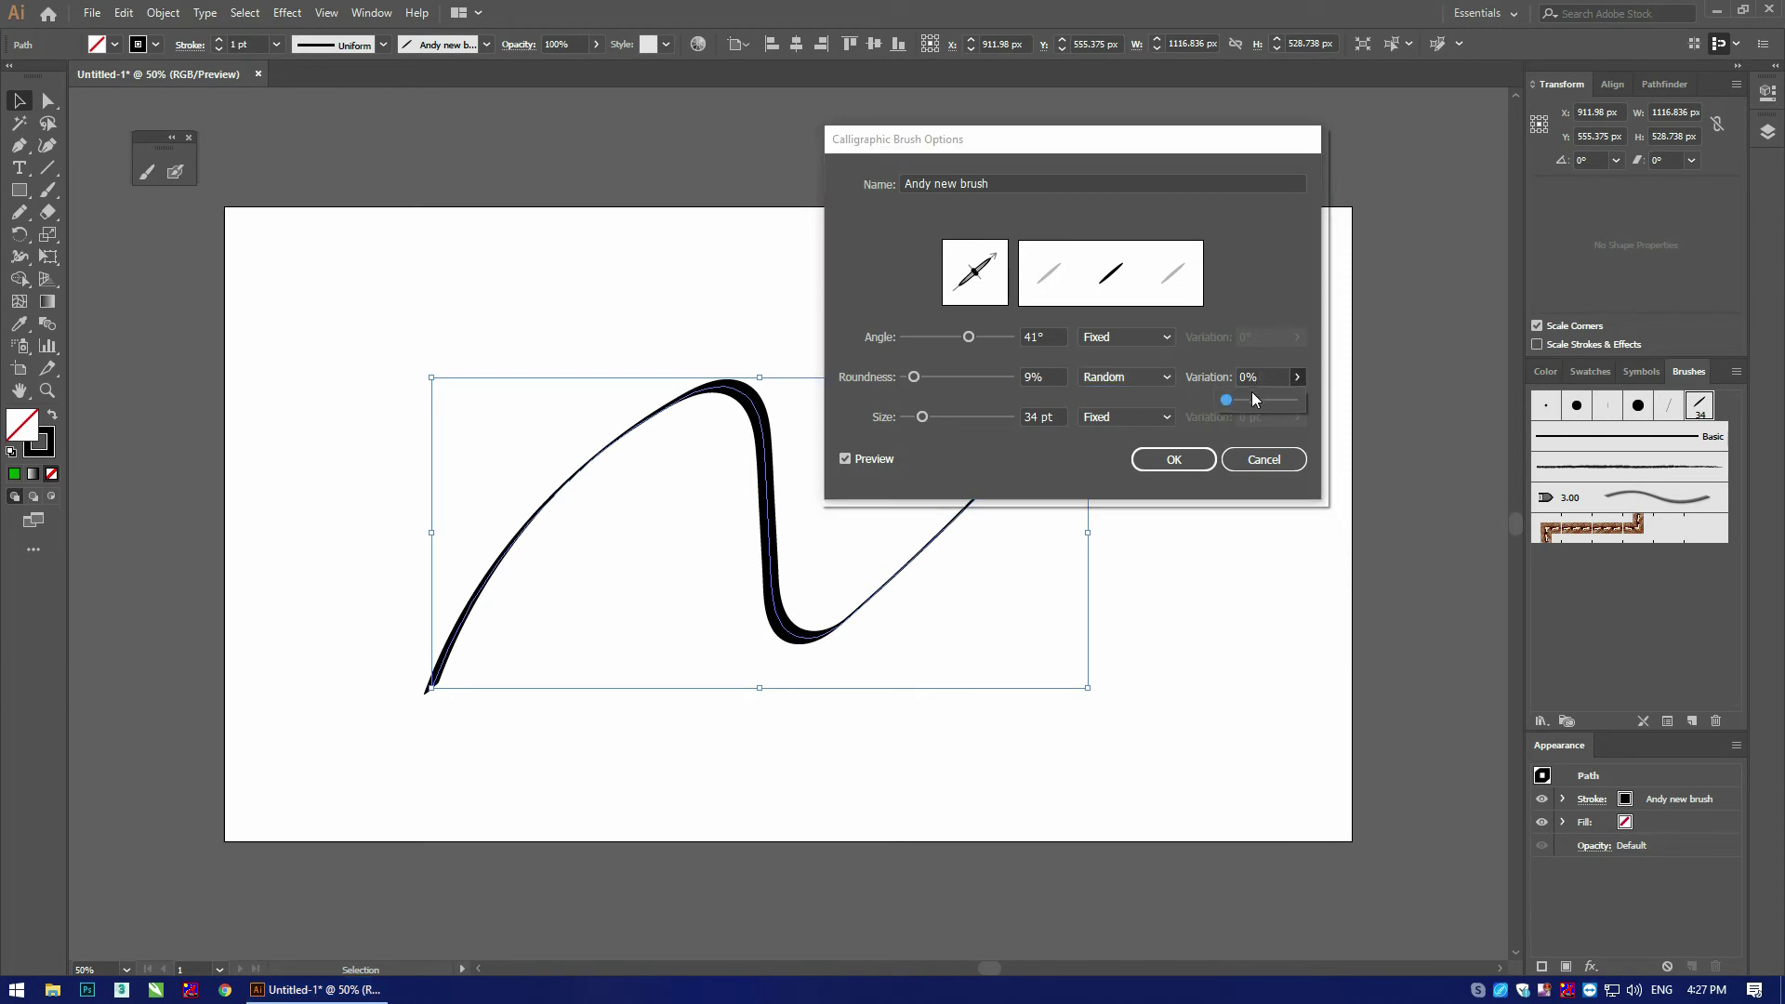
{"action": "left_click_drag", "start_coordinate": [1251, 401], "coordinate": [1213, 415]}
{"action": "left_click_drag", "start_coordinate": [1227, 400], "coordinate": [1293, 400]}
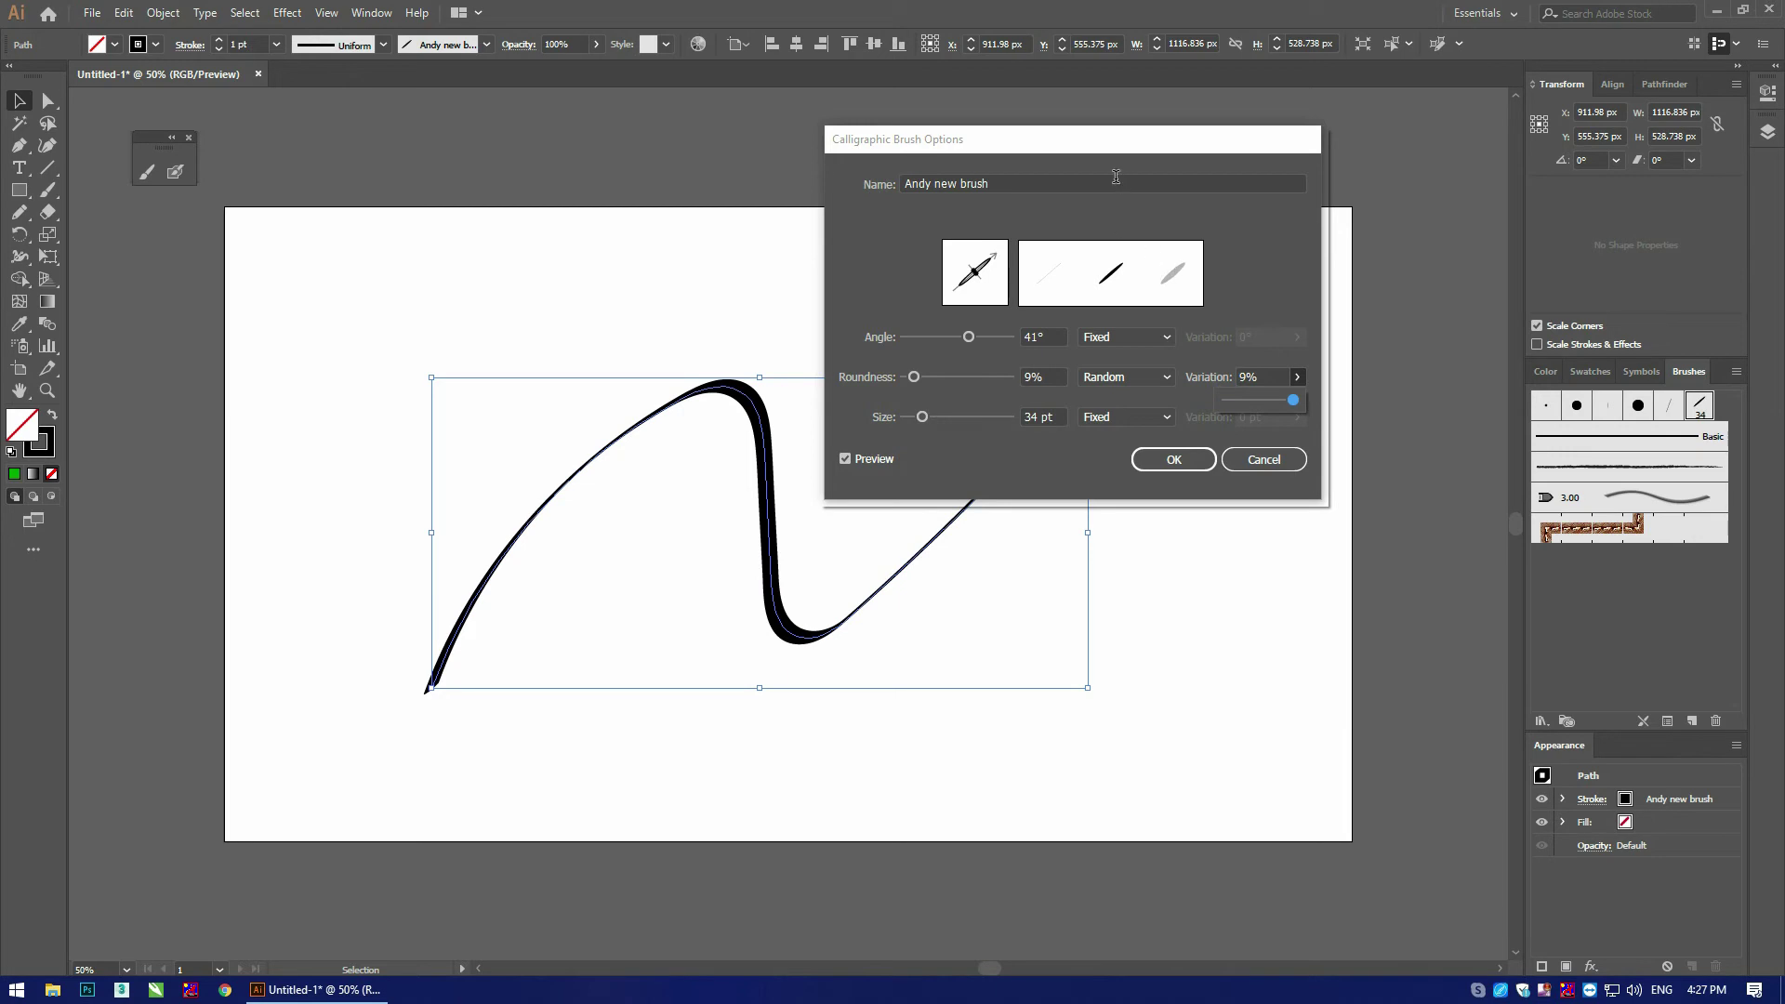
Step: Switch roundness variation to Pressure at about 3%, then return roundness to Fixed
{"action": "left_click", "coordinate": [1136, 380]}
{"action": "left_click", "coordinate": [1125, 438]}
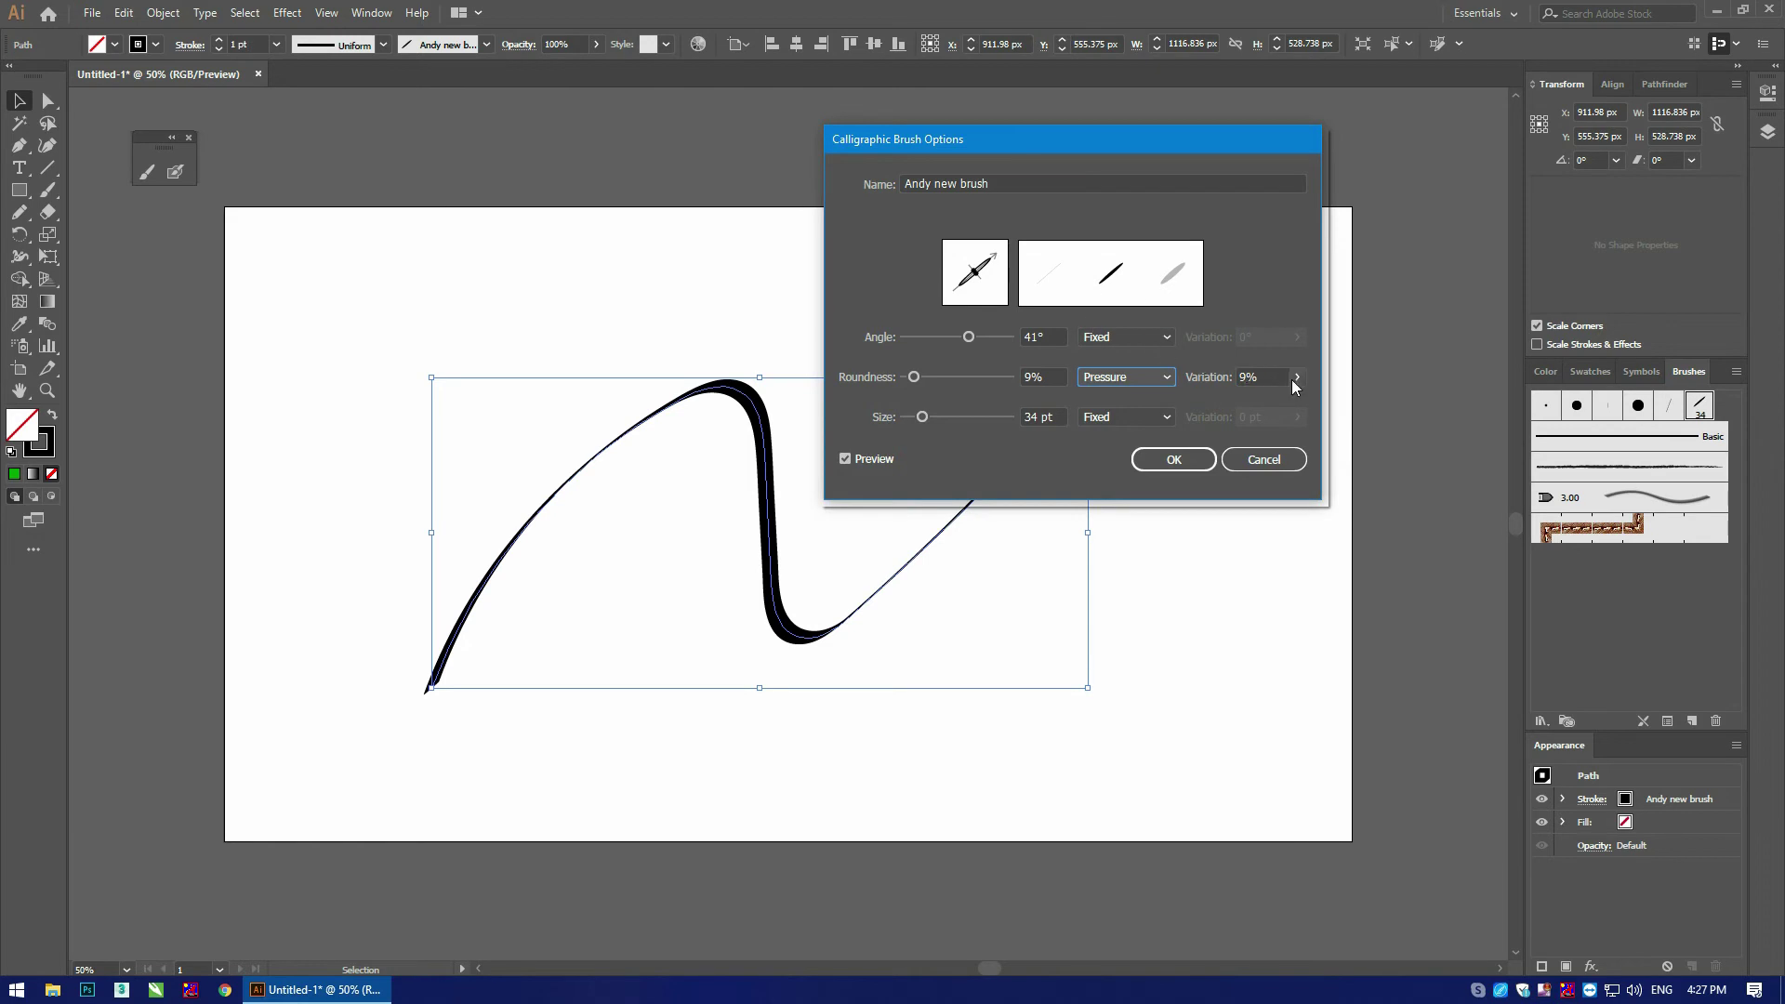
{"action": "left_click_drag", "start_coordinate": [1296, 379], "coordinate": [1241, 406]}
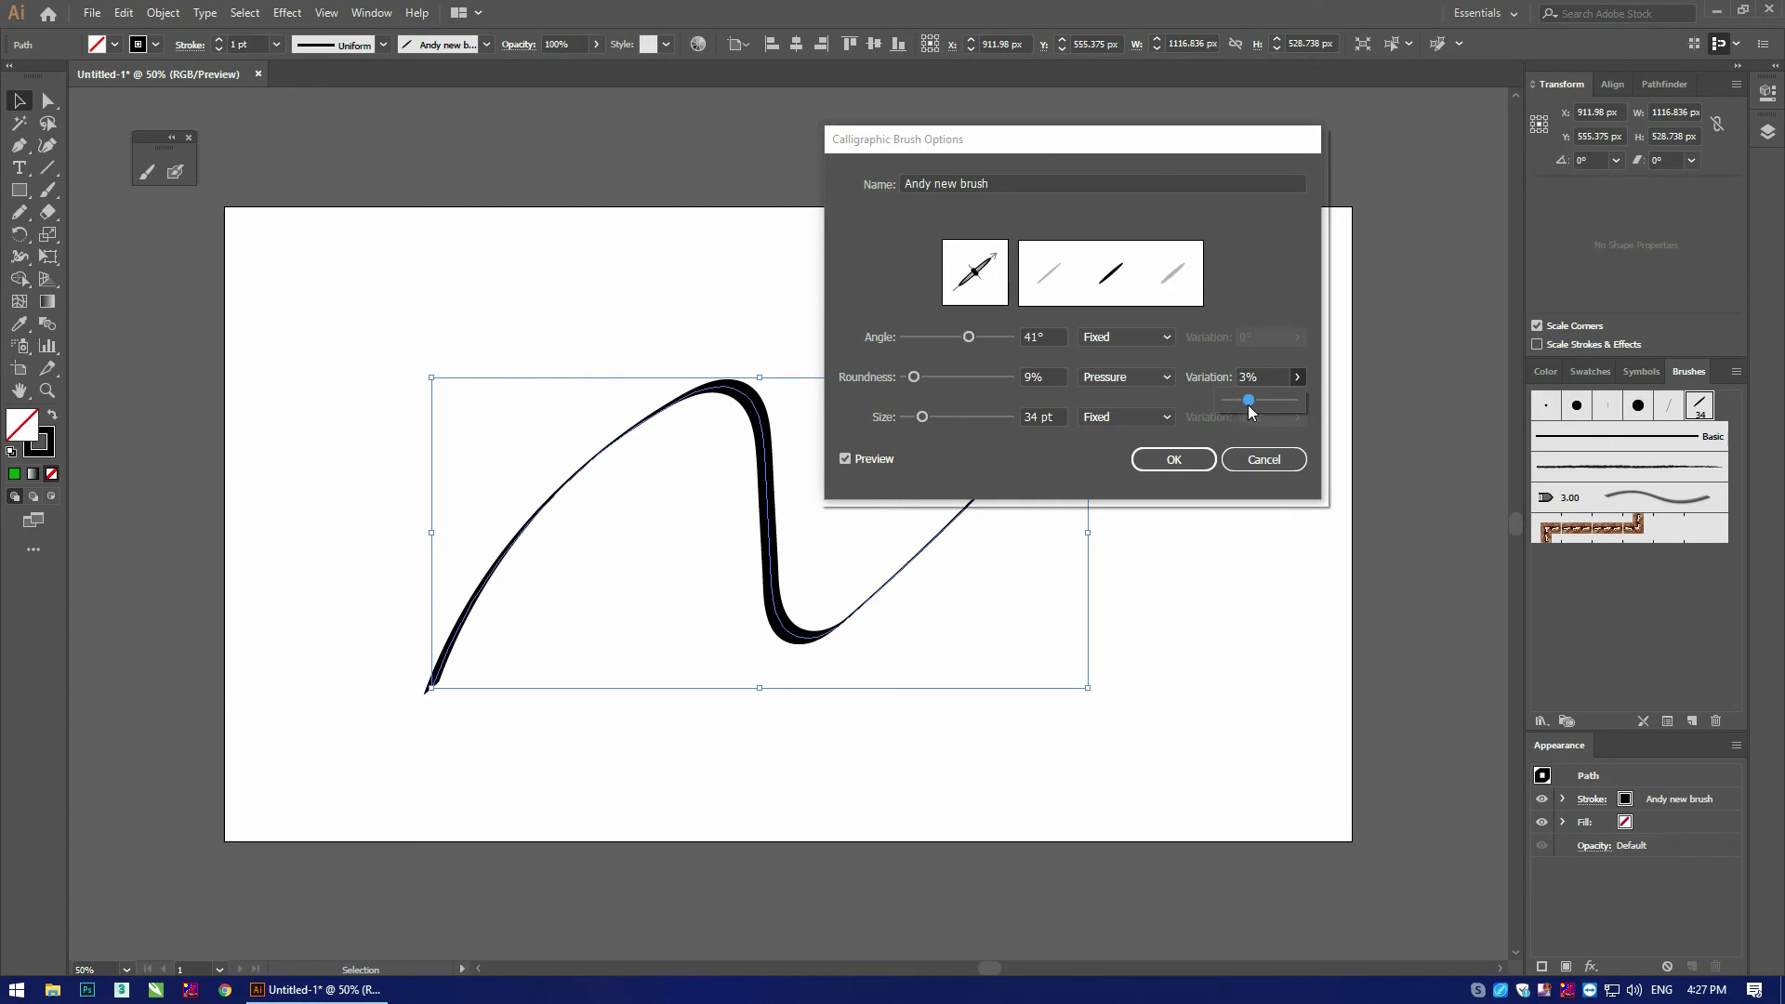
{"action": "left_click_drag", "start_coordinate": [1248, 412], "coordinate": [1255, 409]}
{"action": "left_click", "coordinate": [1142, 381]}
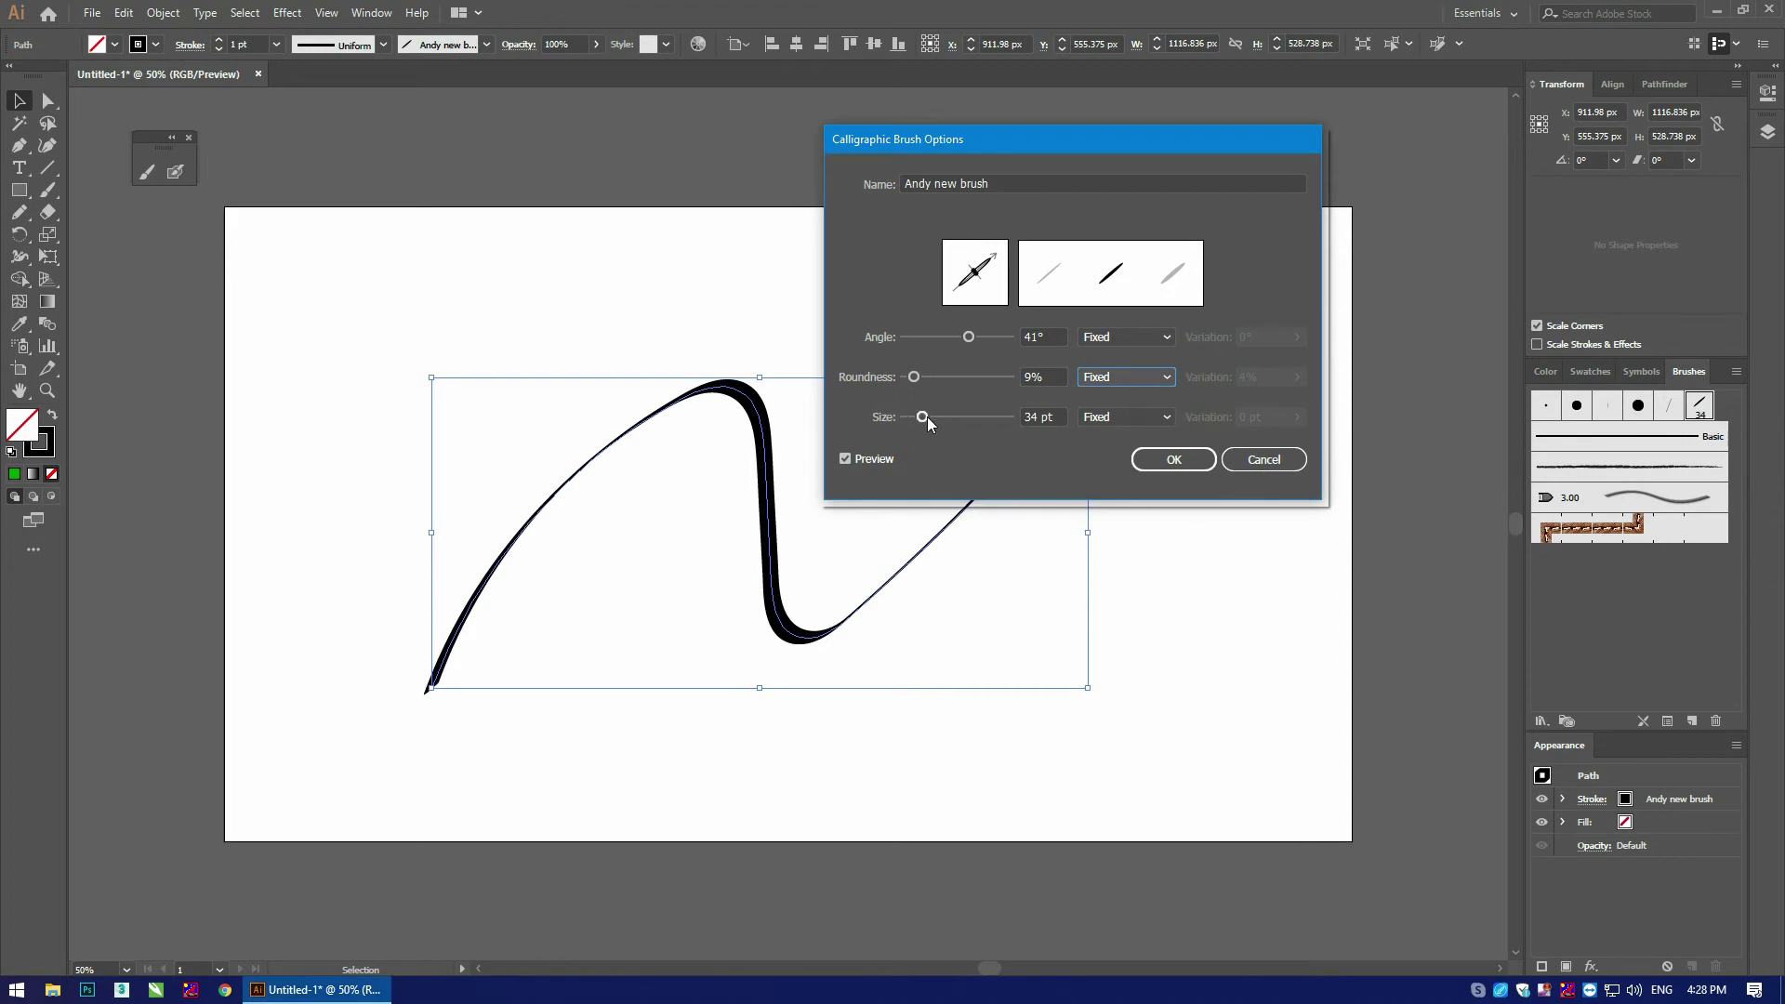
Step: Make brush size follow Pressure with 16 pt variation and apply it to the existing stroke
{"action": "left_click", "coordinate": [1122, 420]}
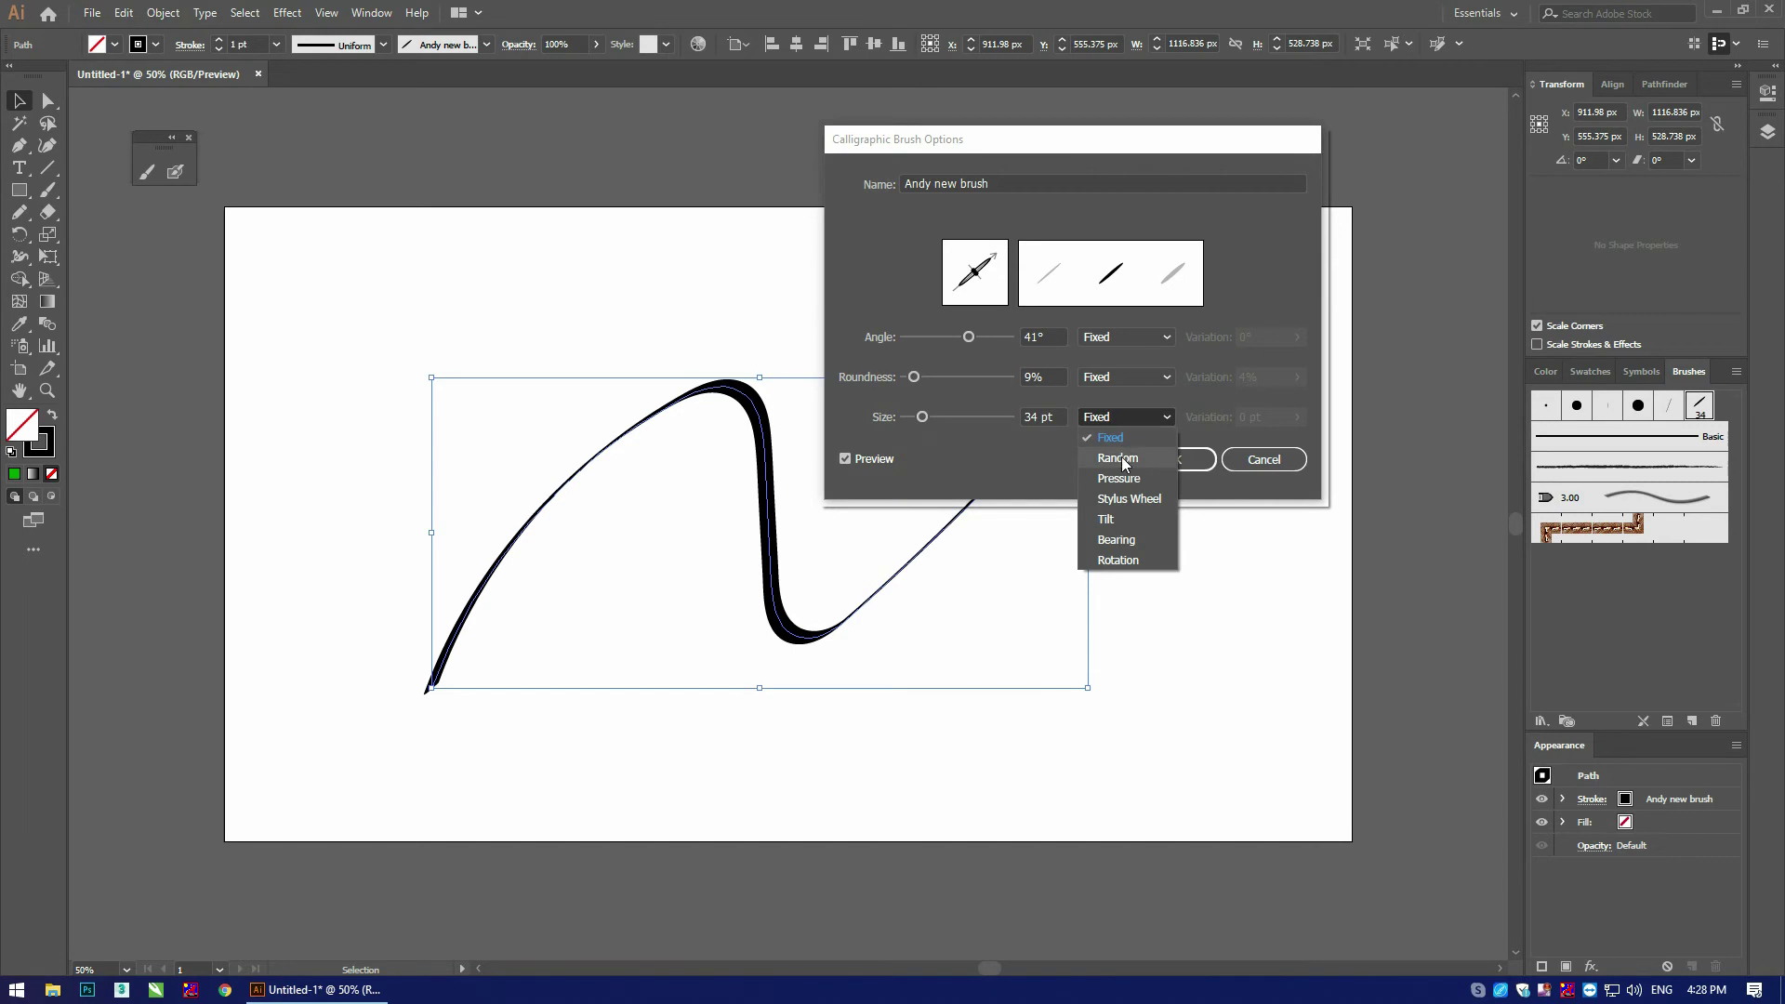
{"action": "left_click", "coordinate": [1124, 457]}
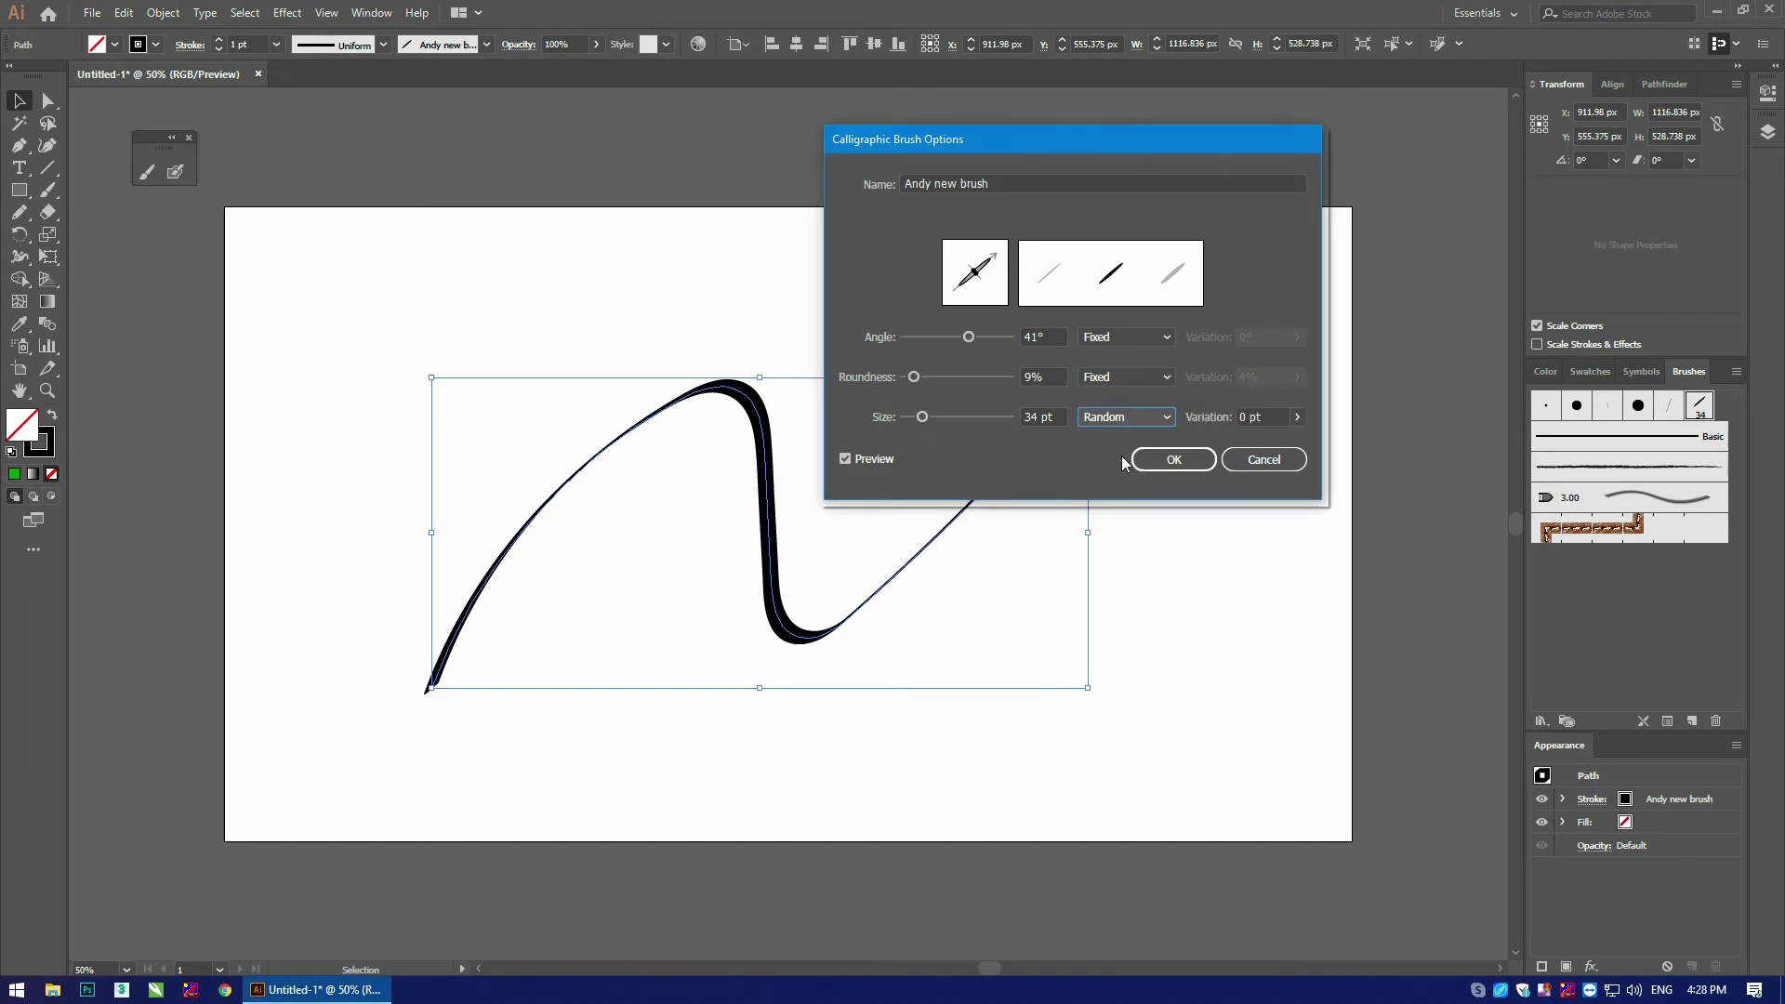
{"action": "left_click", "coordinate": [1297, 416]}
{"action": "left_click_drag", "start_coordinate": [1232, 443], "coordinate": [1263, 443]}
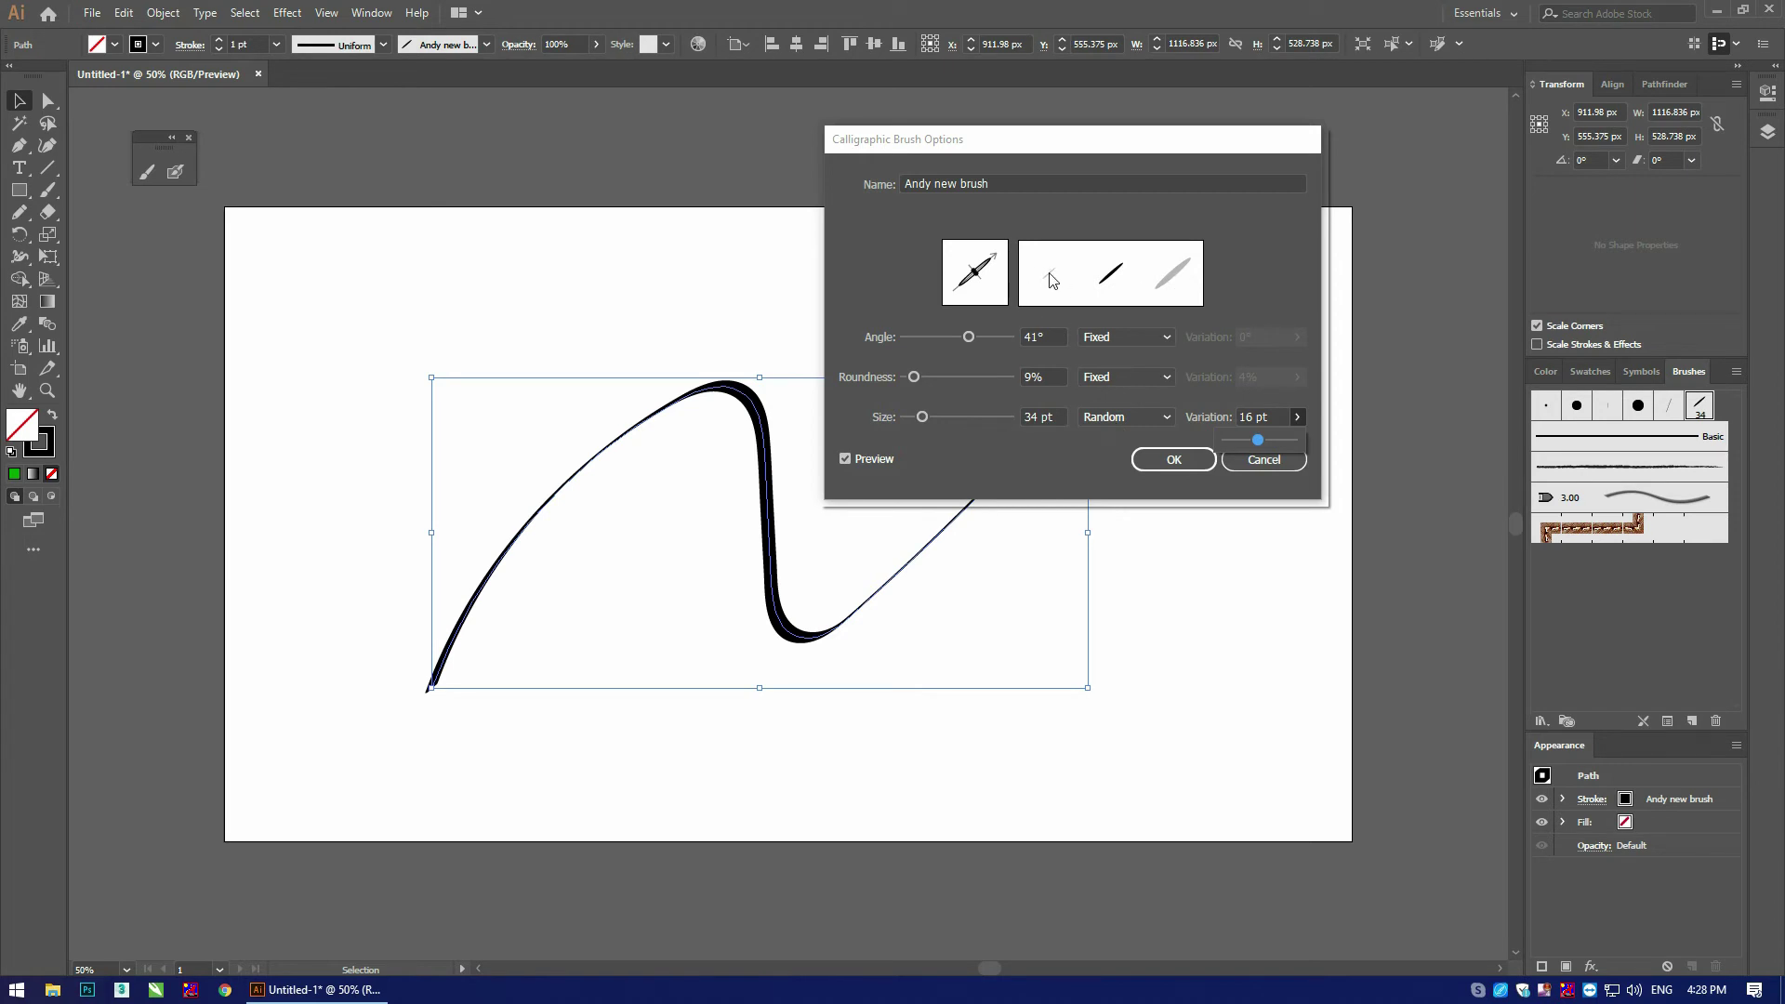
{"action": "left_click", "coordinate": [1141, 419]}
{"action": "left_click", "coordinate": [1132, 479]}
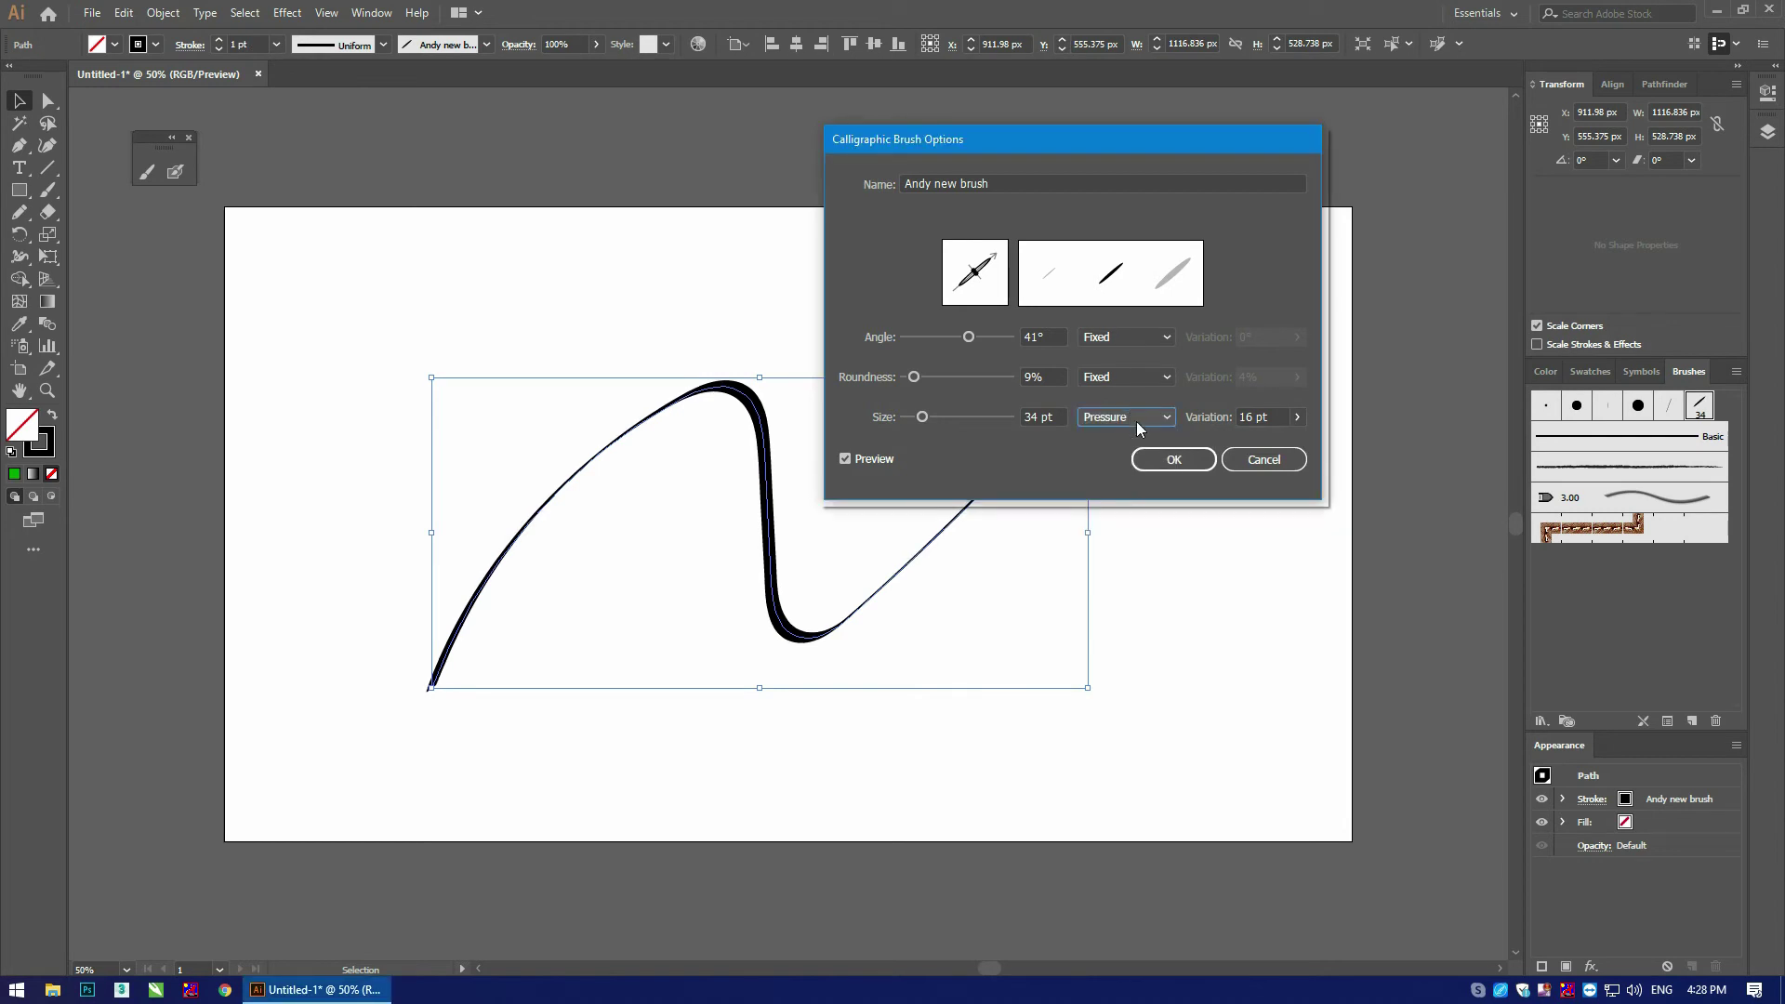
{"action": "left_click", "coordinate": [1174, 461]}
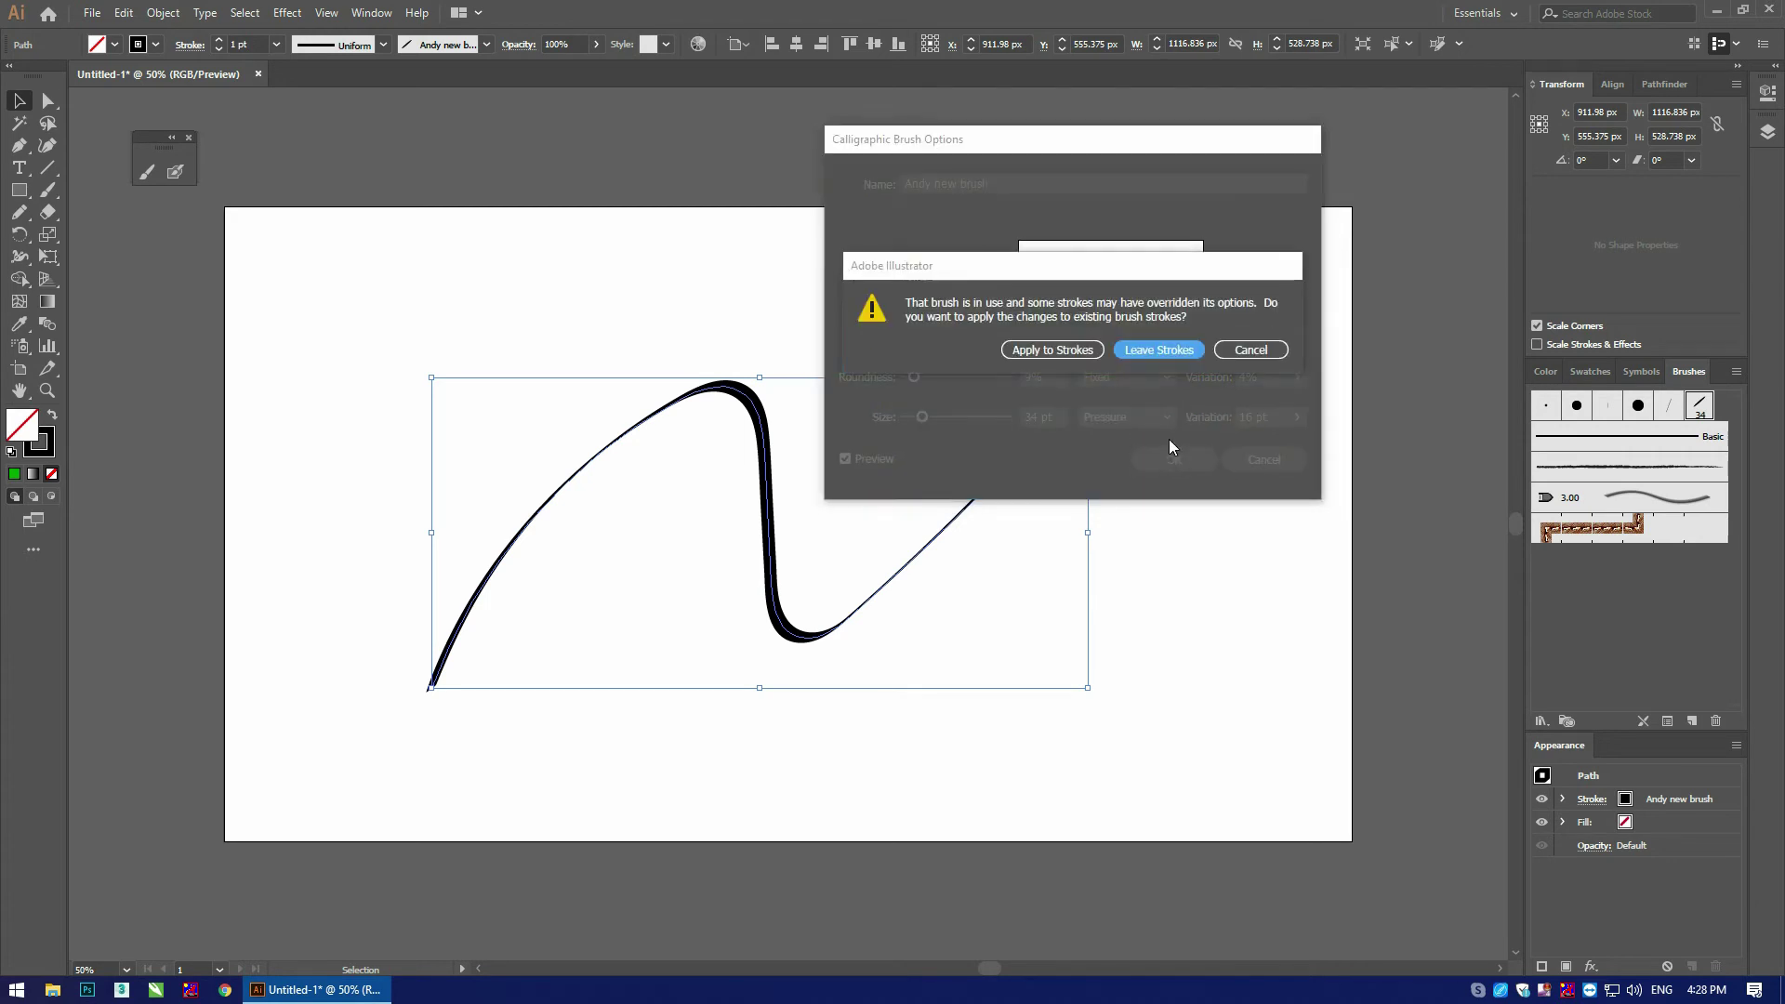
{"action": "left_click", "coordinate": [1060, 352]}
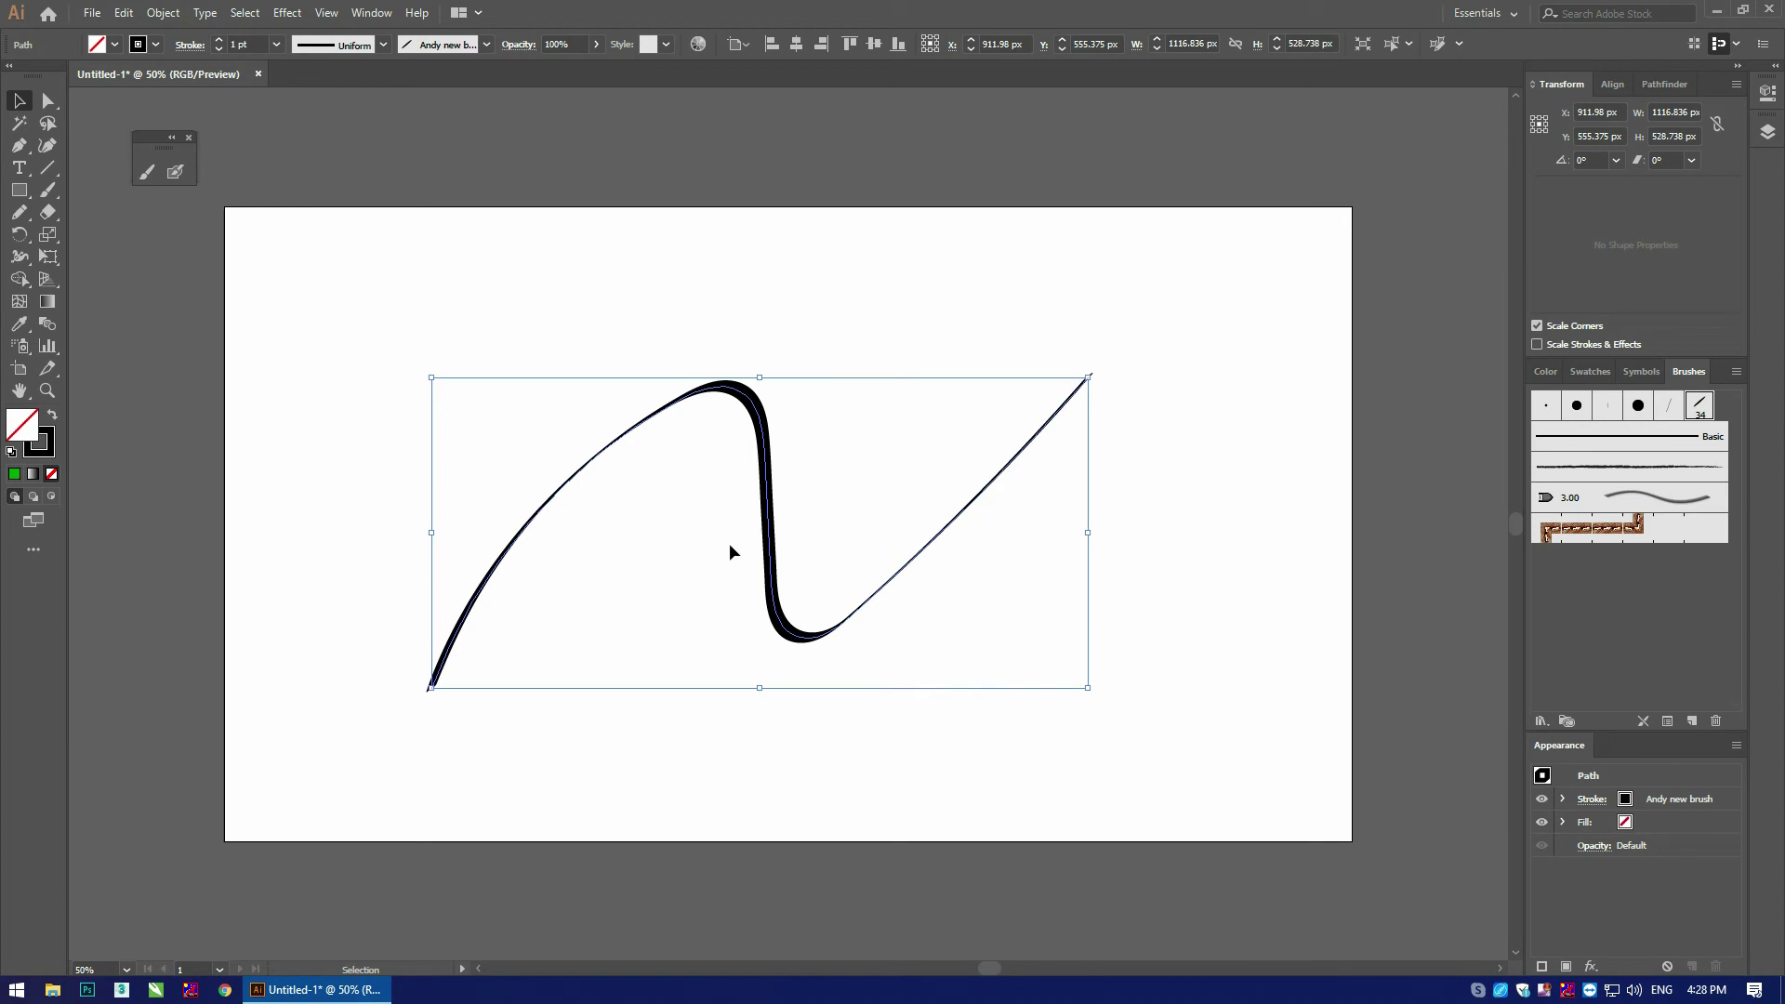
Step: Paint a long calligraphic stroke arching across the top of the artboard with the Paintbrush
{"action": "key", "text": "b"}
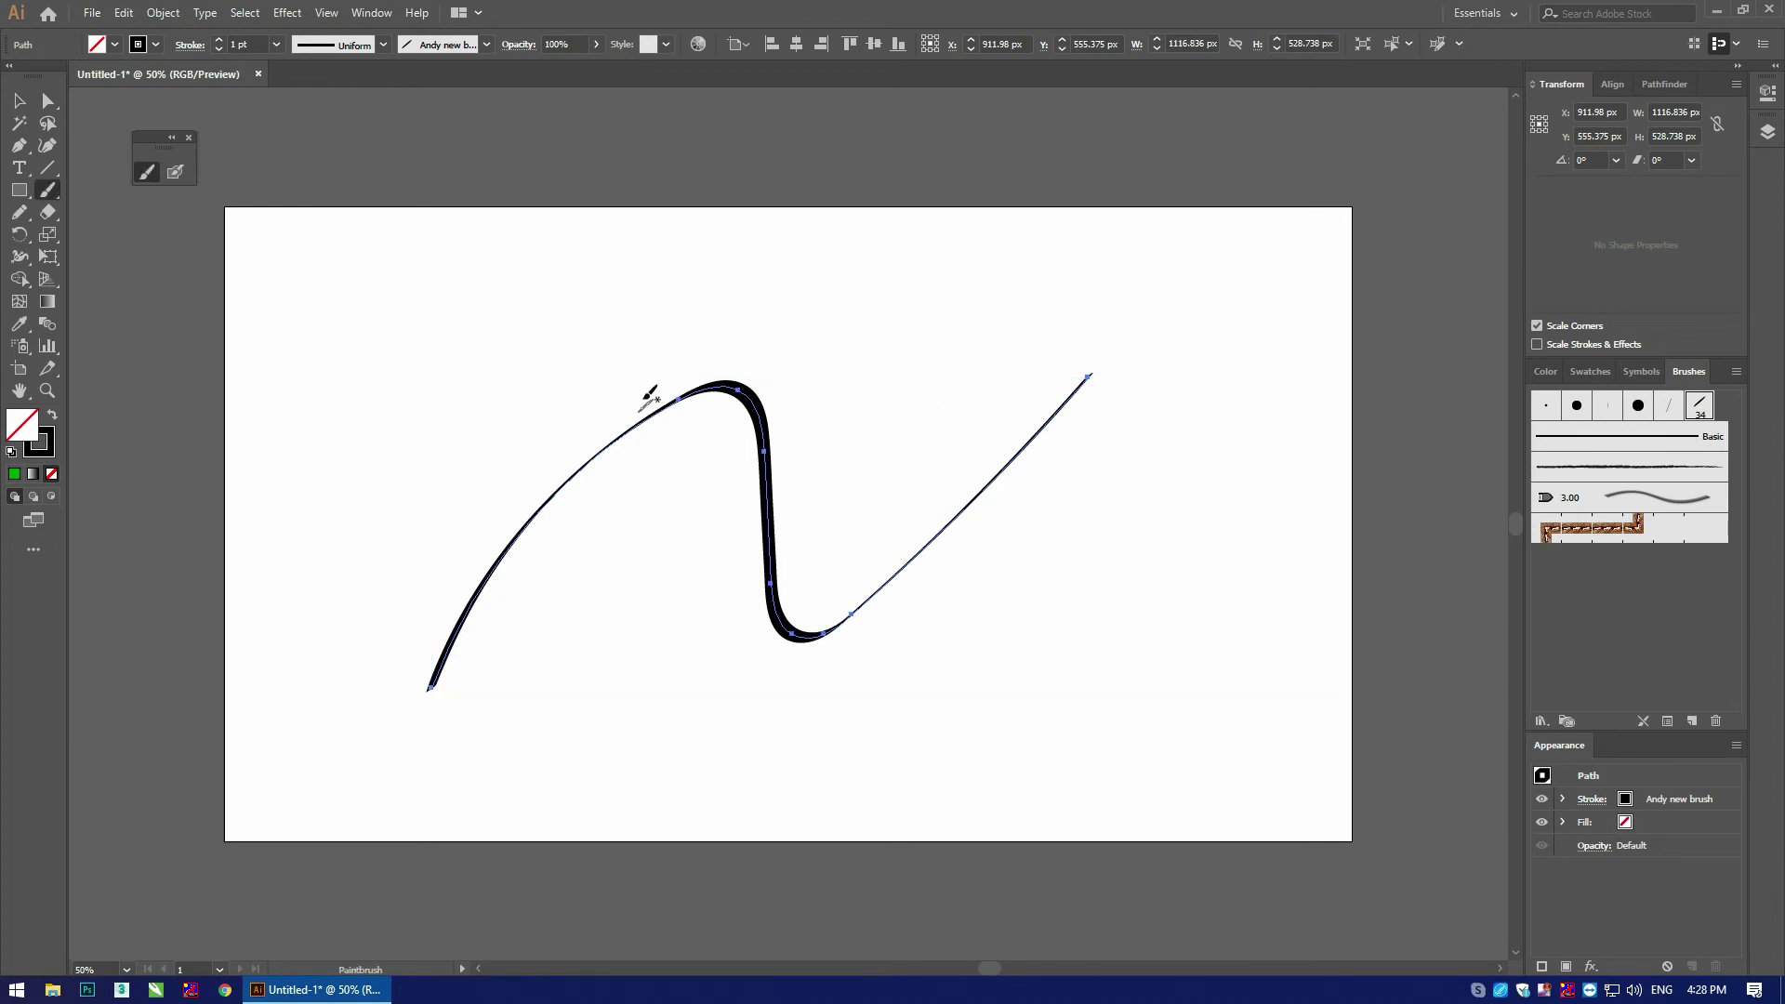
{"action": "mouse_move", "coordinate": [369, 534]}
{"action": "left_mouse_down"}
{"action": "mouse_move", "coordinate": [913, 321]}
{"action": "mouse_move", "coordinate": [1211, 469]}
{"action": "mouse_move", "coordinate": [855, 716]}
{"action": "left_mouse_up"}
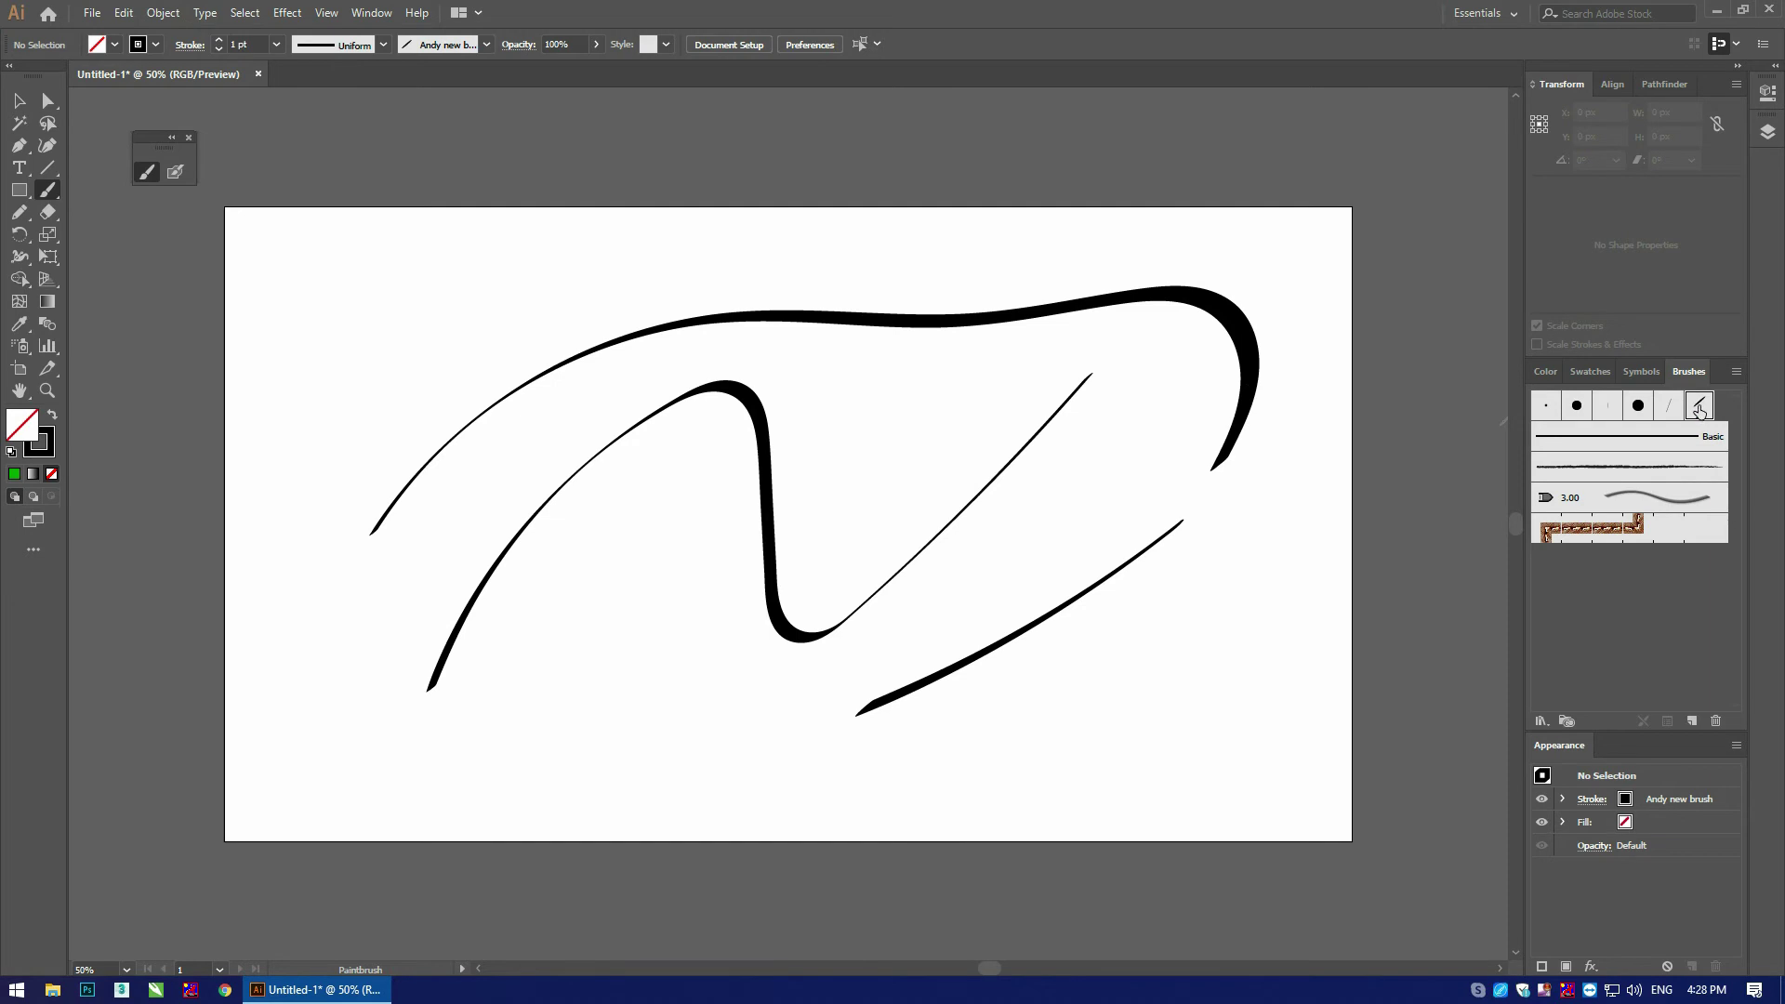
Step: Change the brush size from Pressure back to Fixed at 34 pt and apply it to all strokes
{"action": "double_click", "coordinate": [1699, 410]}
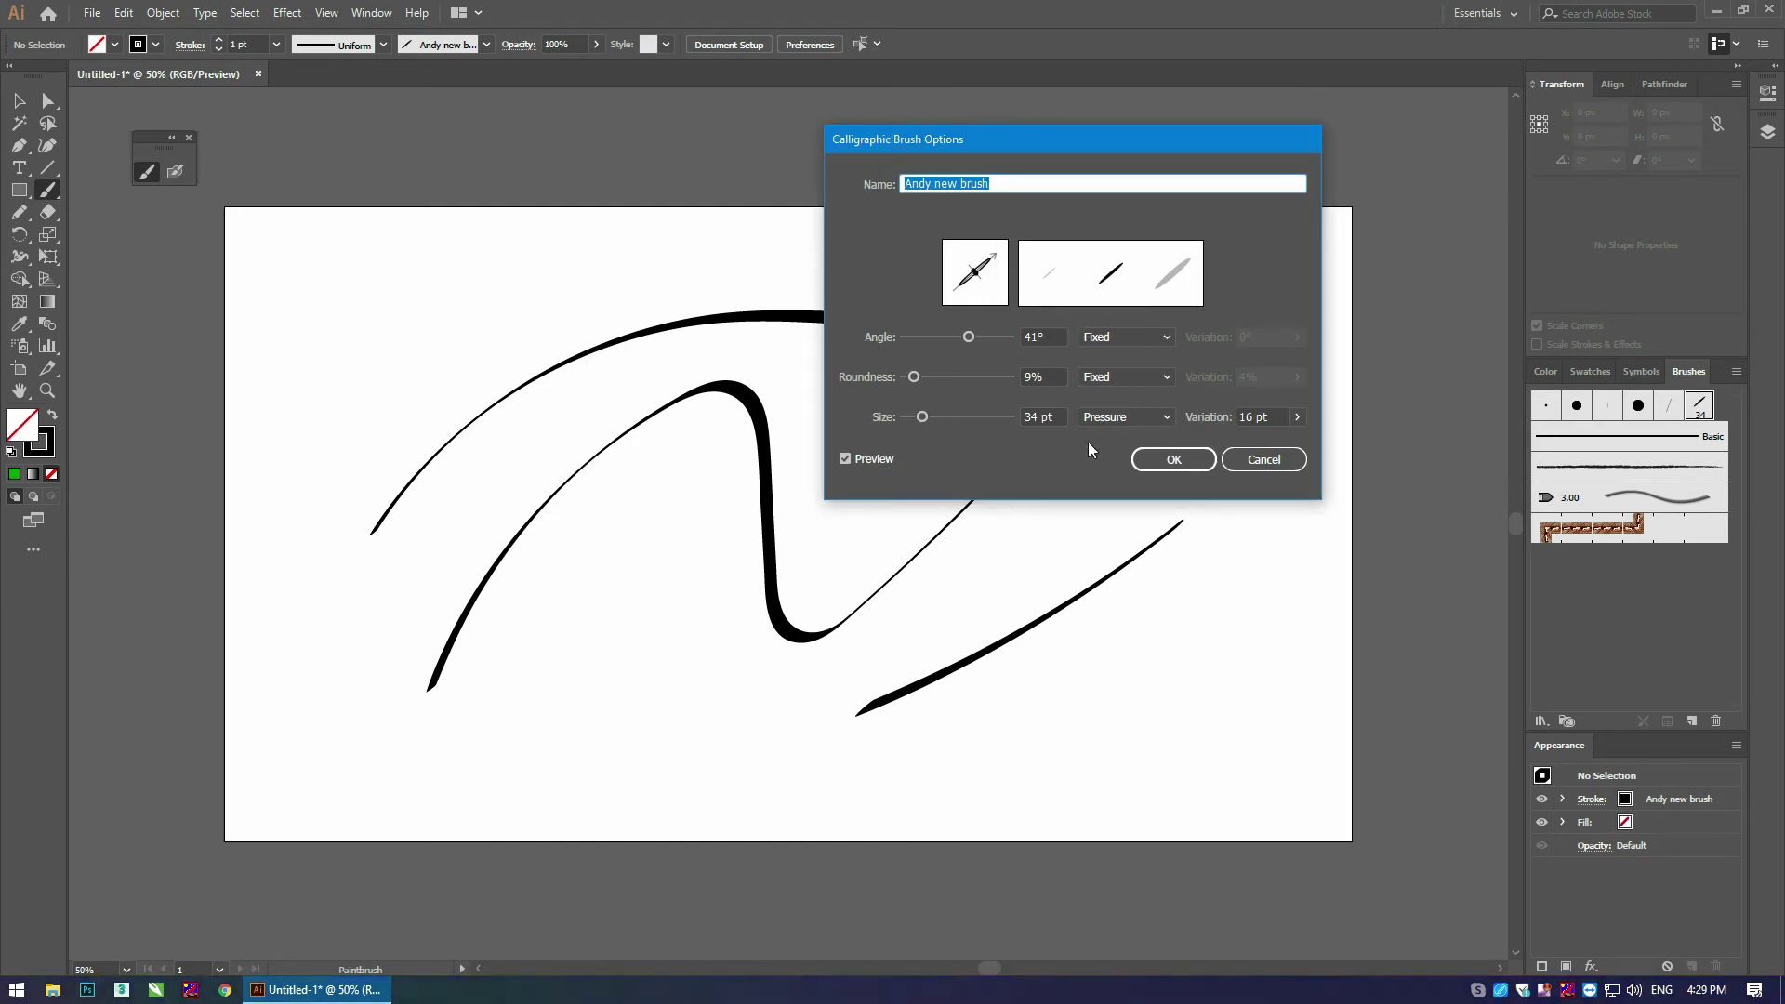
{"action": "left_click", "coordinate": [1136, 416]}
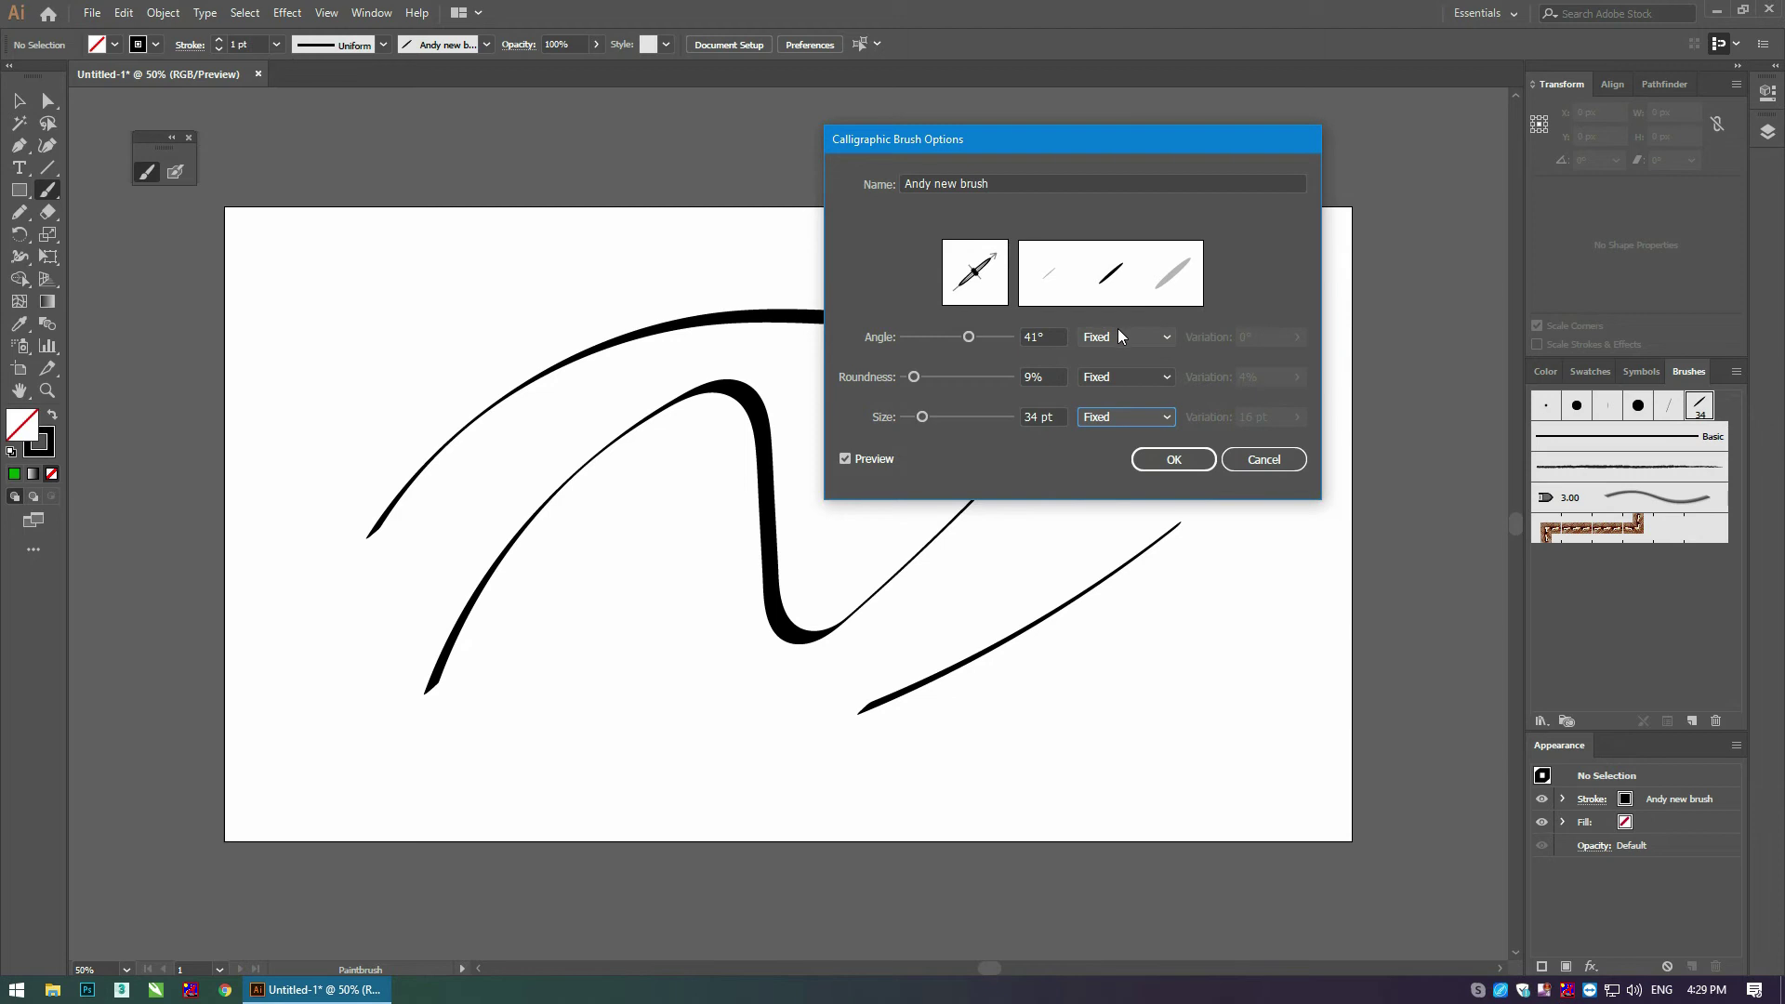
{"action": "left_click", "coordinate": [1170, 459]}
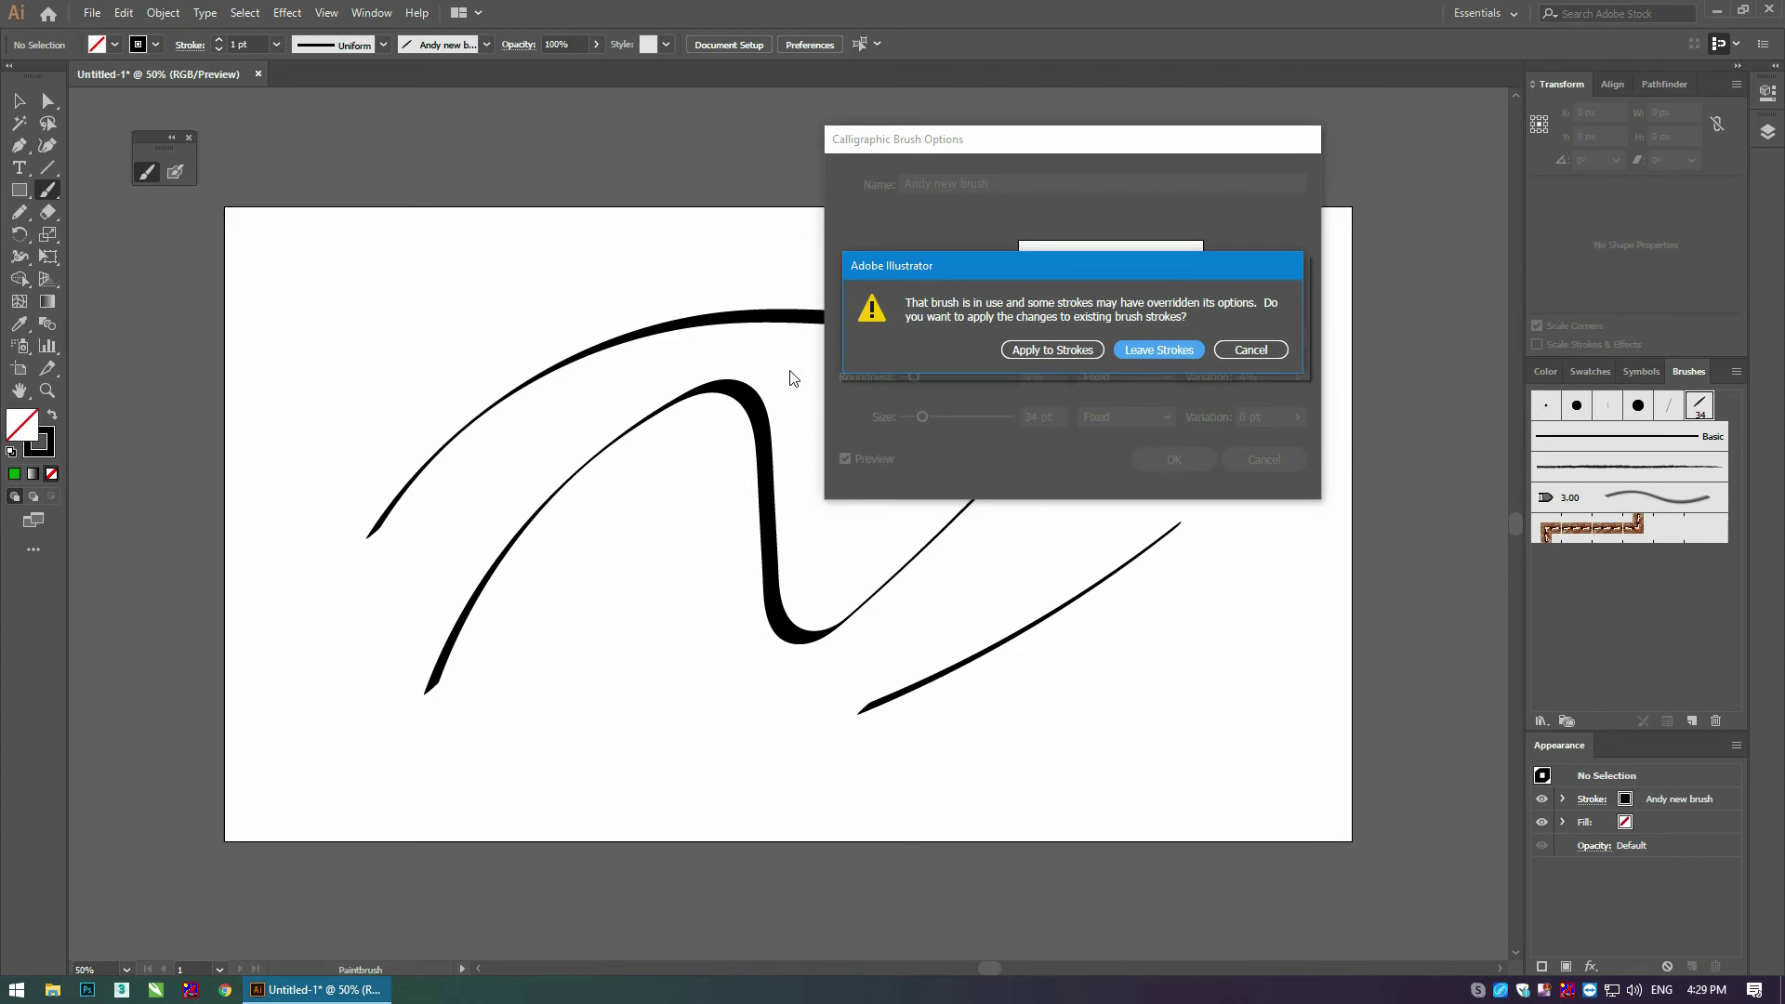
{"action": "left_click", "coordinate": [1050, 349]}
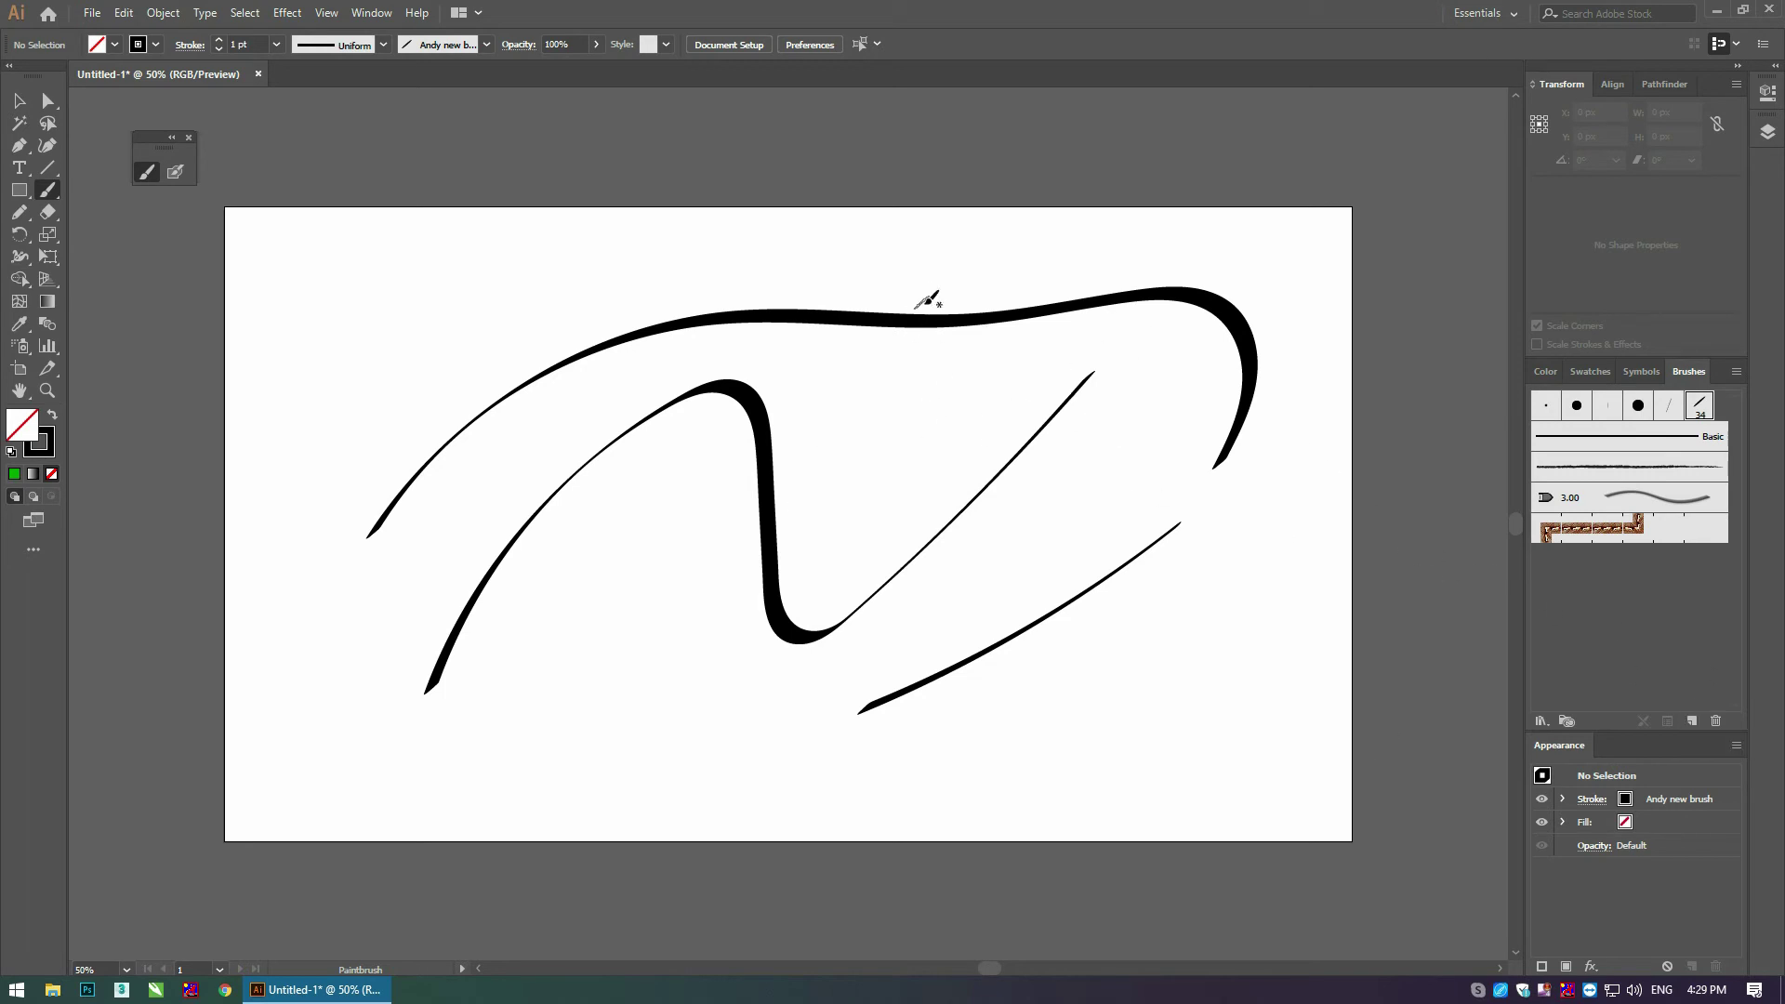
Step: Select and delete all brush strokes on the artboard, then choose the Polygon tool
{"action": "key", "text": "v"}
{"action": "left_click_drag", "start_coordinate": [1191, 260], "coordinate": [435, 723]}
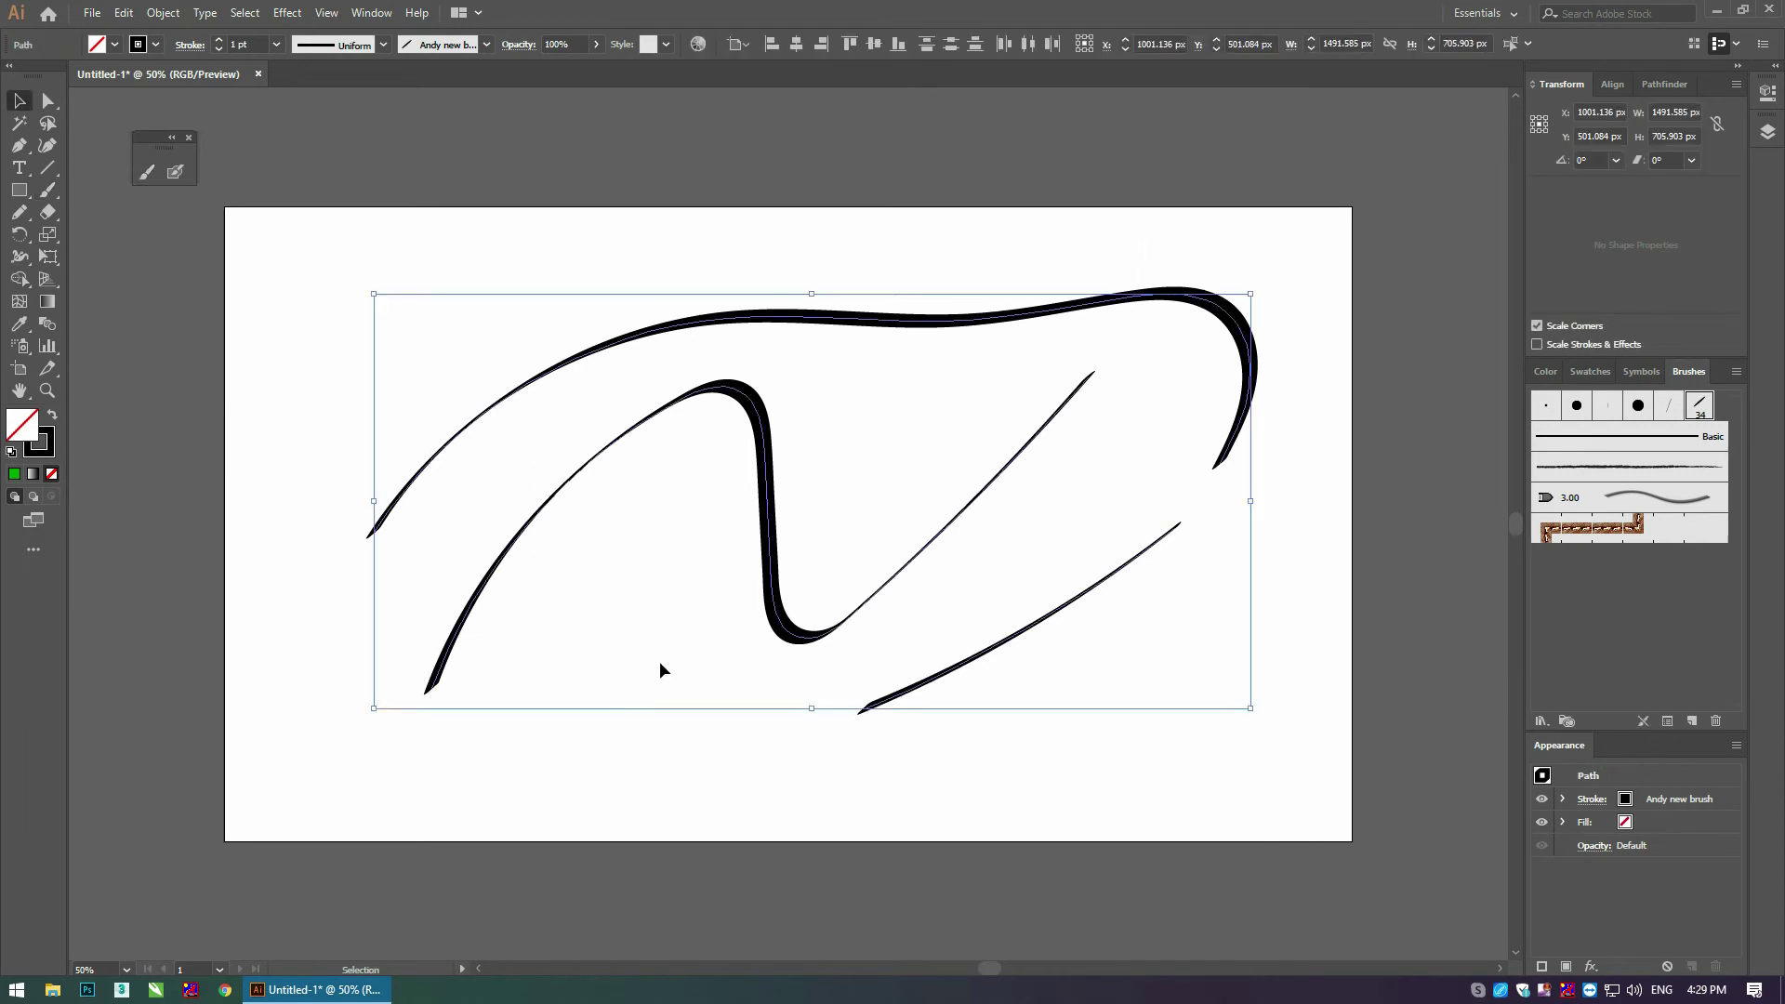
{"action": "key", "text": "Delete"}
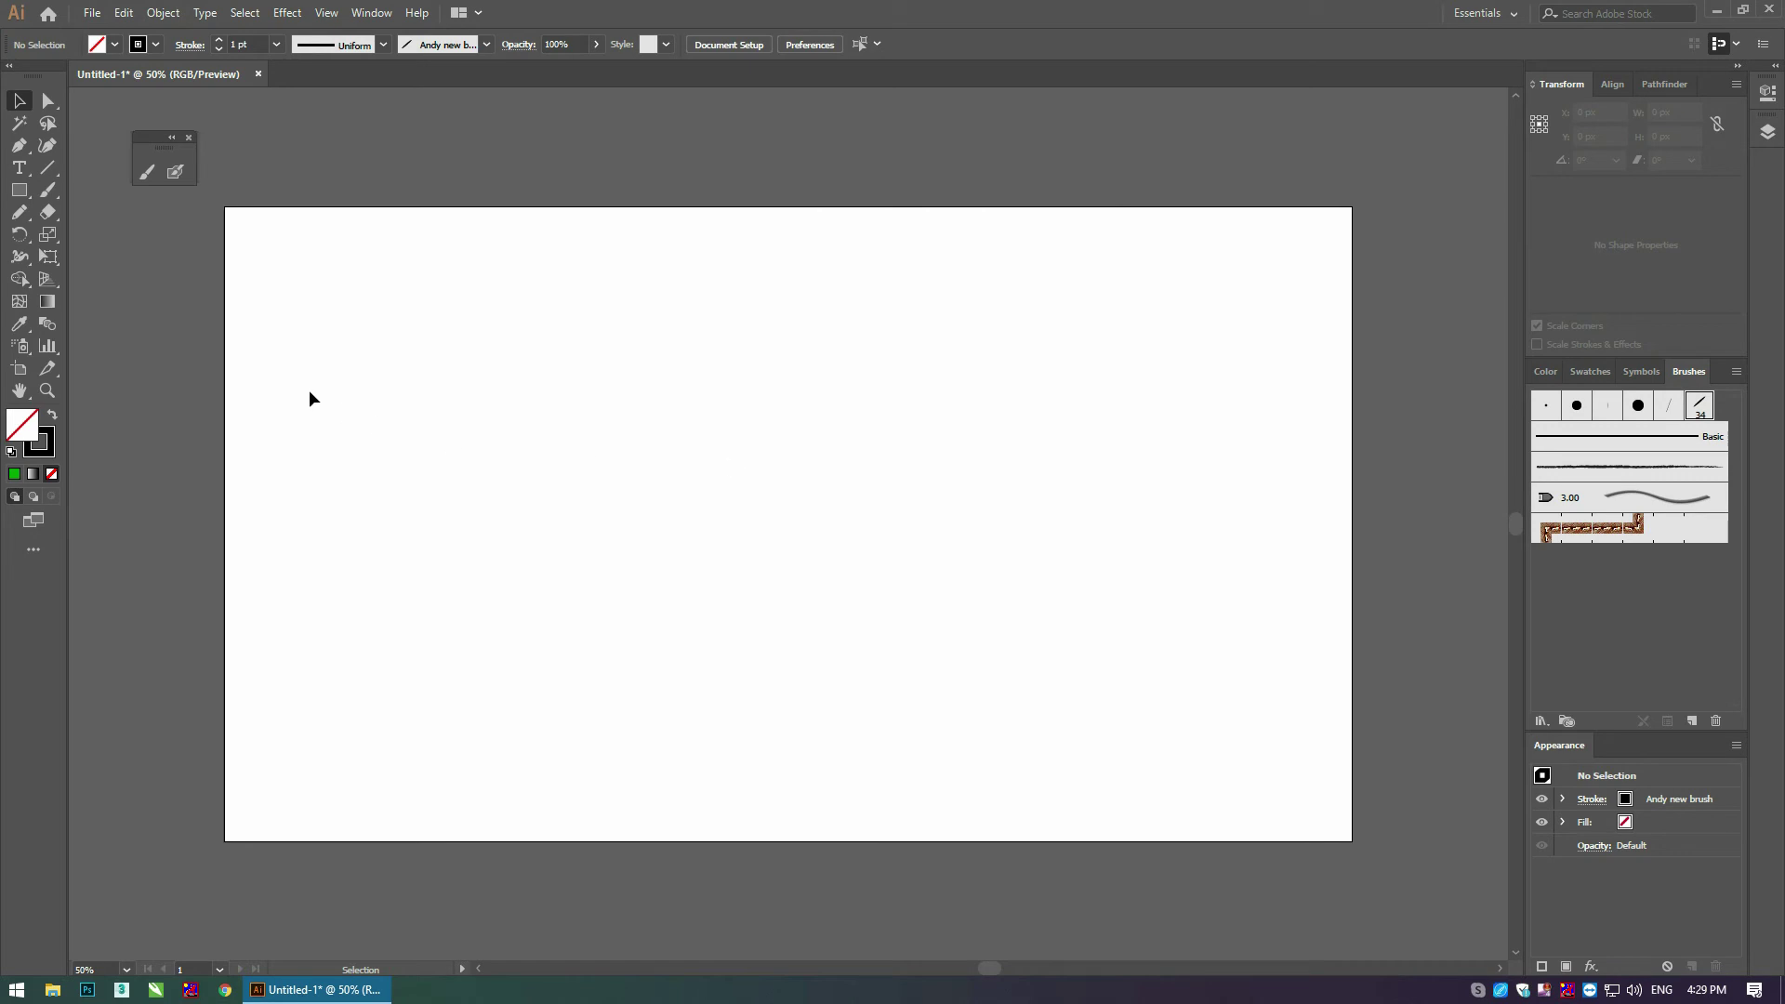
{"action": "left_click", "coordinate": [21, 191]}
{"action": "left_click_drag", "start_coordinate": [25, 193], "coordinate": [115, 259]}
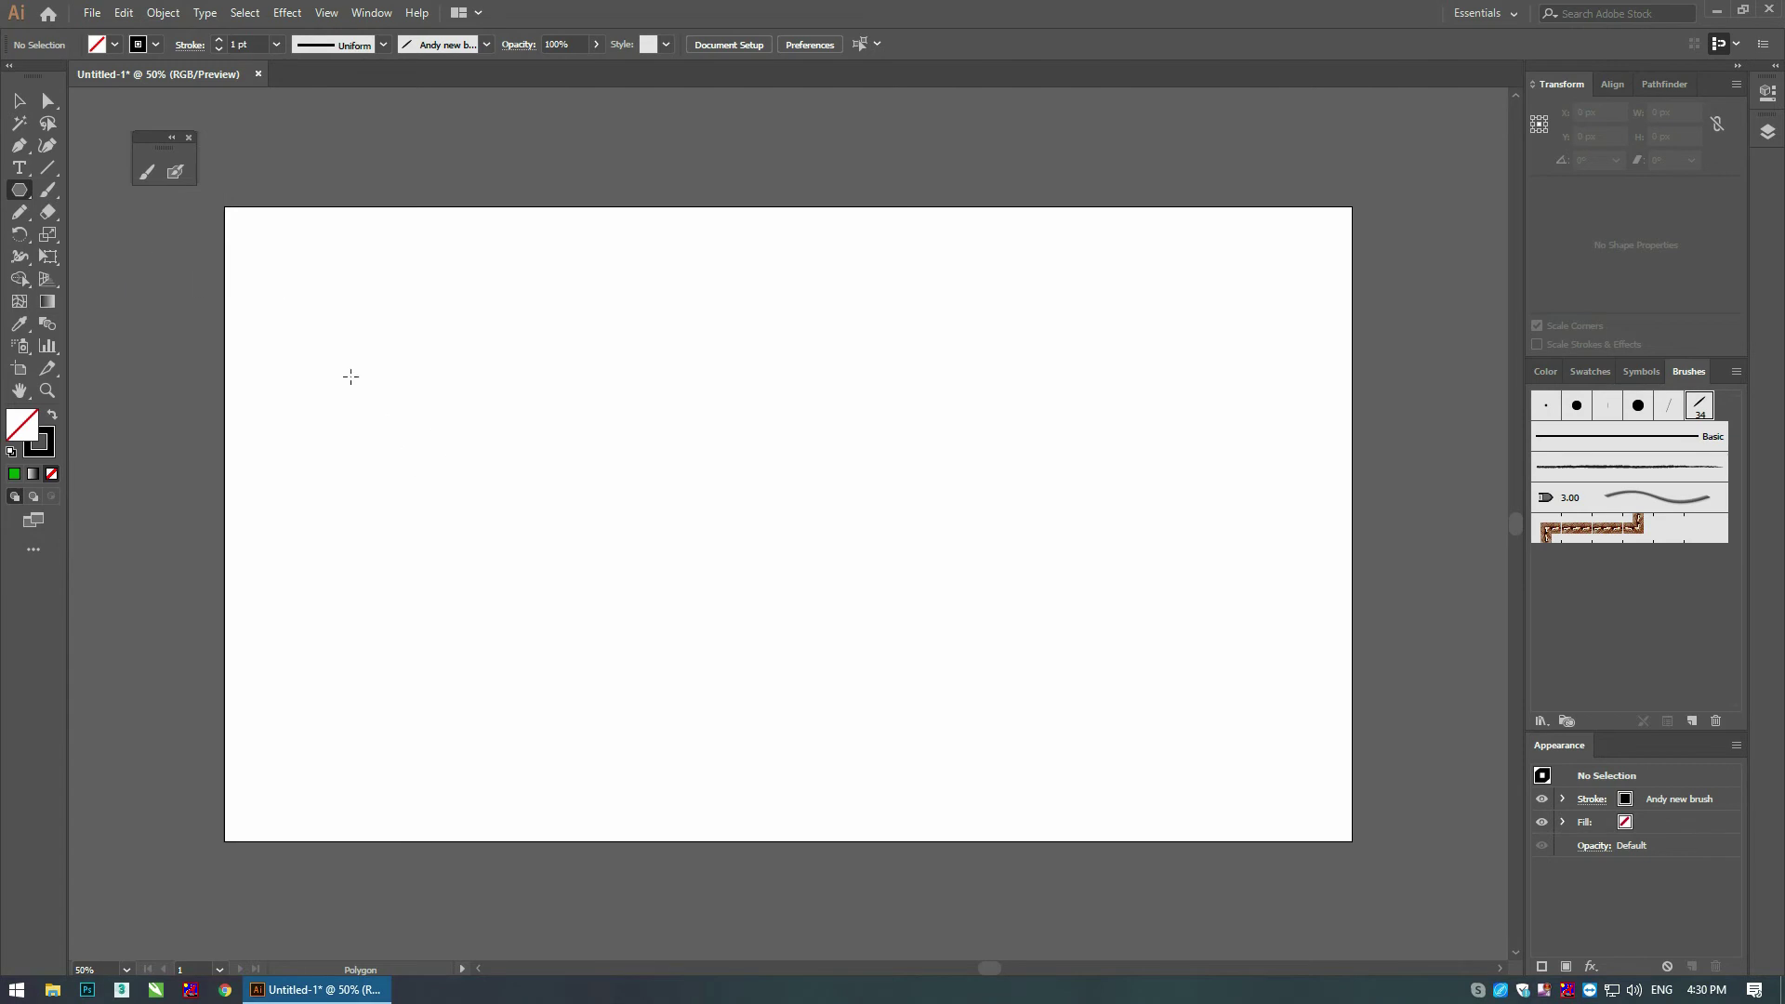
Step: Draw a polygon and bloat it into petals with Pucker & Bloat
{"action": "left_click_drag", "start_coordinate": [361, 365], "coordinate": [453, 366]}
{"action": "left_click", "coordinate": [372, 12]}
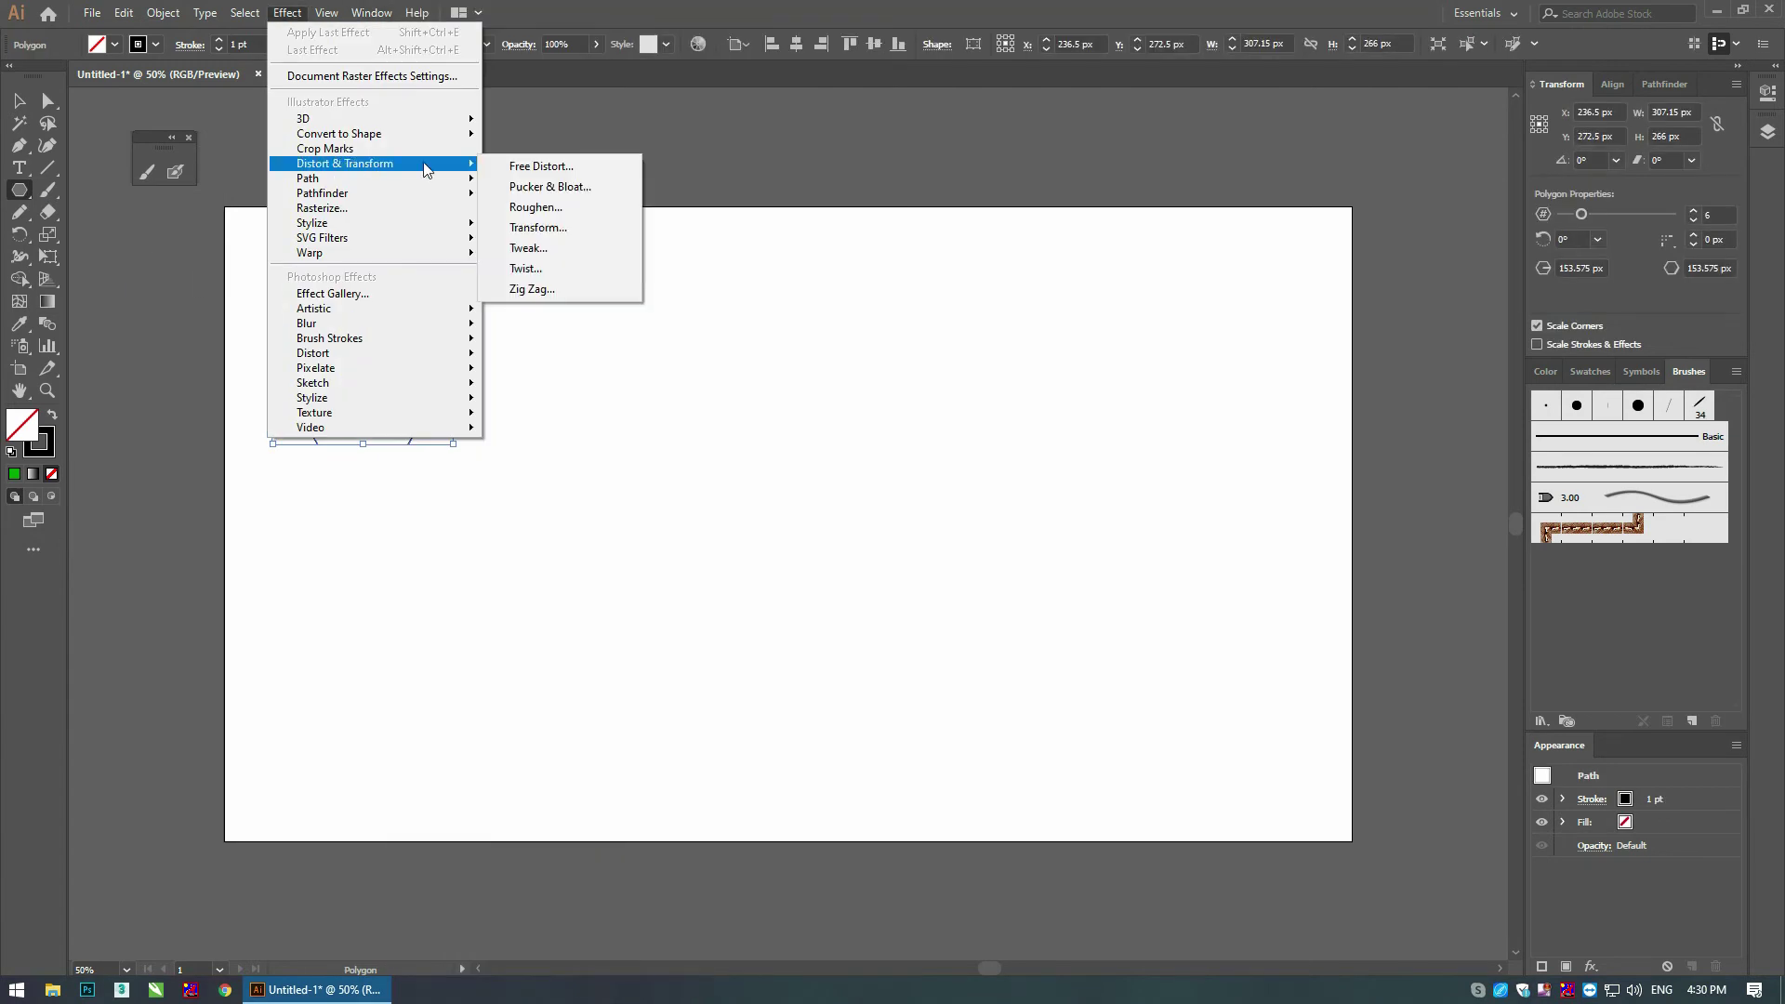
{"action": "left_click", "coordinate": [546, 186]}
{"action": "left_click_drag", "start_coordinate": [1034, 386], "coordinate": [1078, 387]}
{"action": "key", "text": "Return"}
Step: Reduce the flower to five petals with an orange fill and no stroke
{"action": "left_click", "coordinate": [1694, 211]}
{"action": "left_click", "coordinate": [1693, 211]}
{"action": "key", "text": "v"}
{"action": "left_click", "coordinate": [1546, 371]}
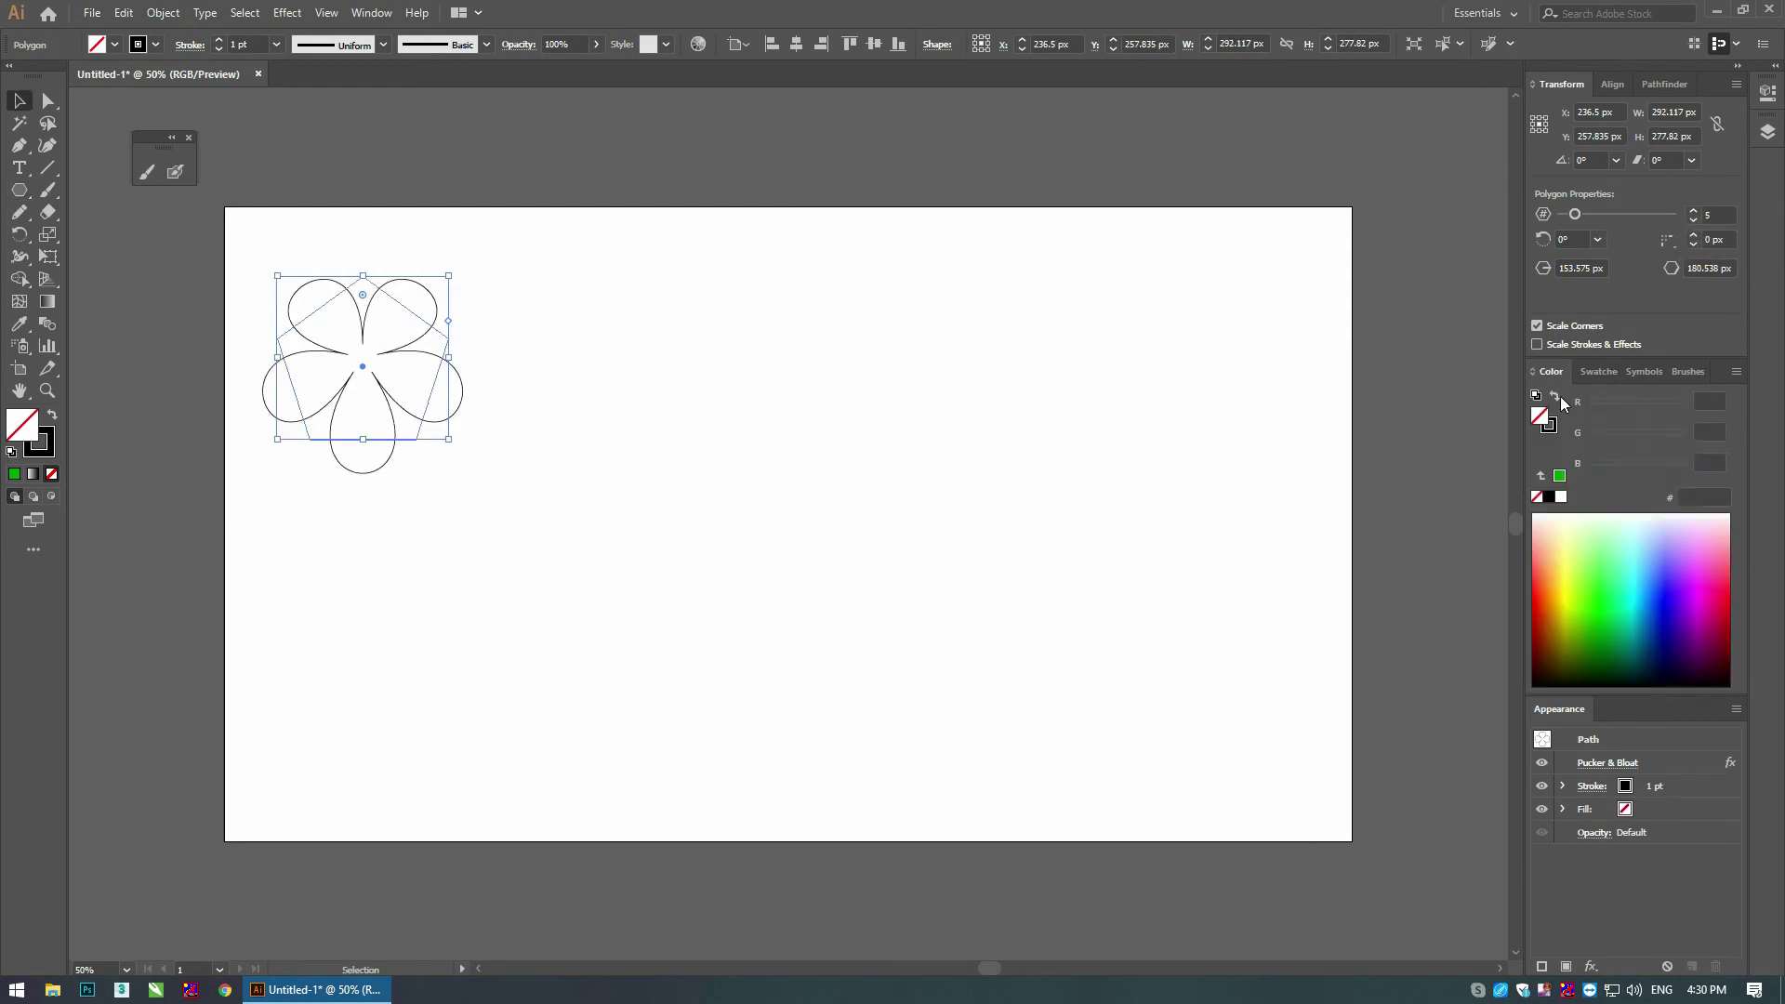
{"action": "key", "text": "shift+x"}
{"action": "left_click", "coordinate": [1550, 588]}
Step: Paste a smaller white copy in front and blend the two with 100 steps
{"action": "key", "text": "ctrl+c"}
{"action": "key", "text": "ctrl+f"}
{"action": "left_click_drag", "start_coordinate": [448, 276], "coordinate": [413, 308]}
{"action": "left_click", "coordinate": [1562, 496]}
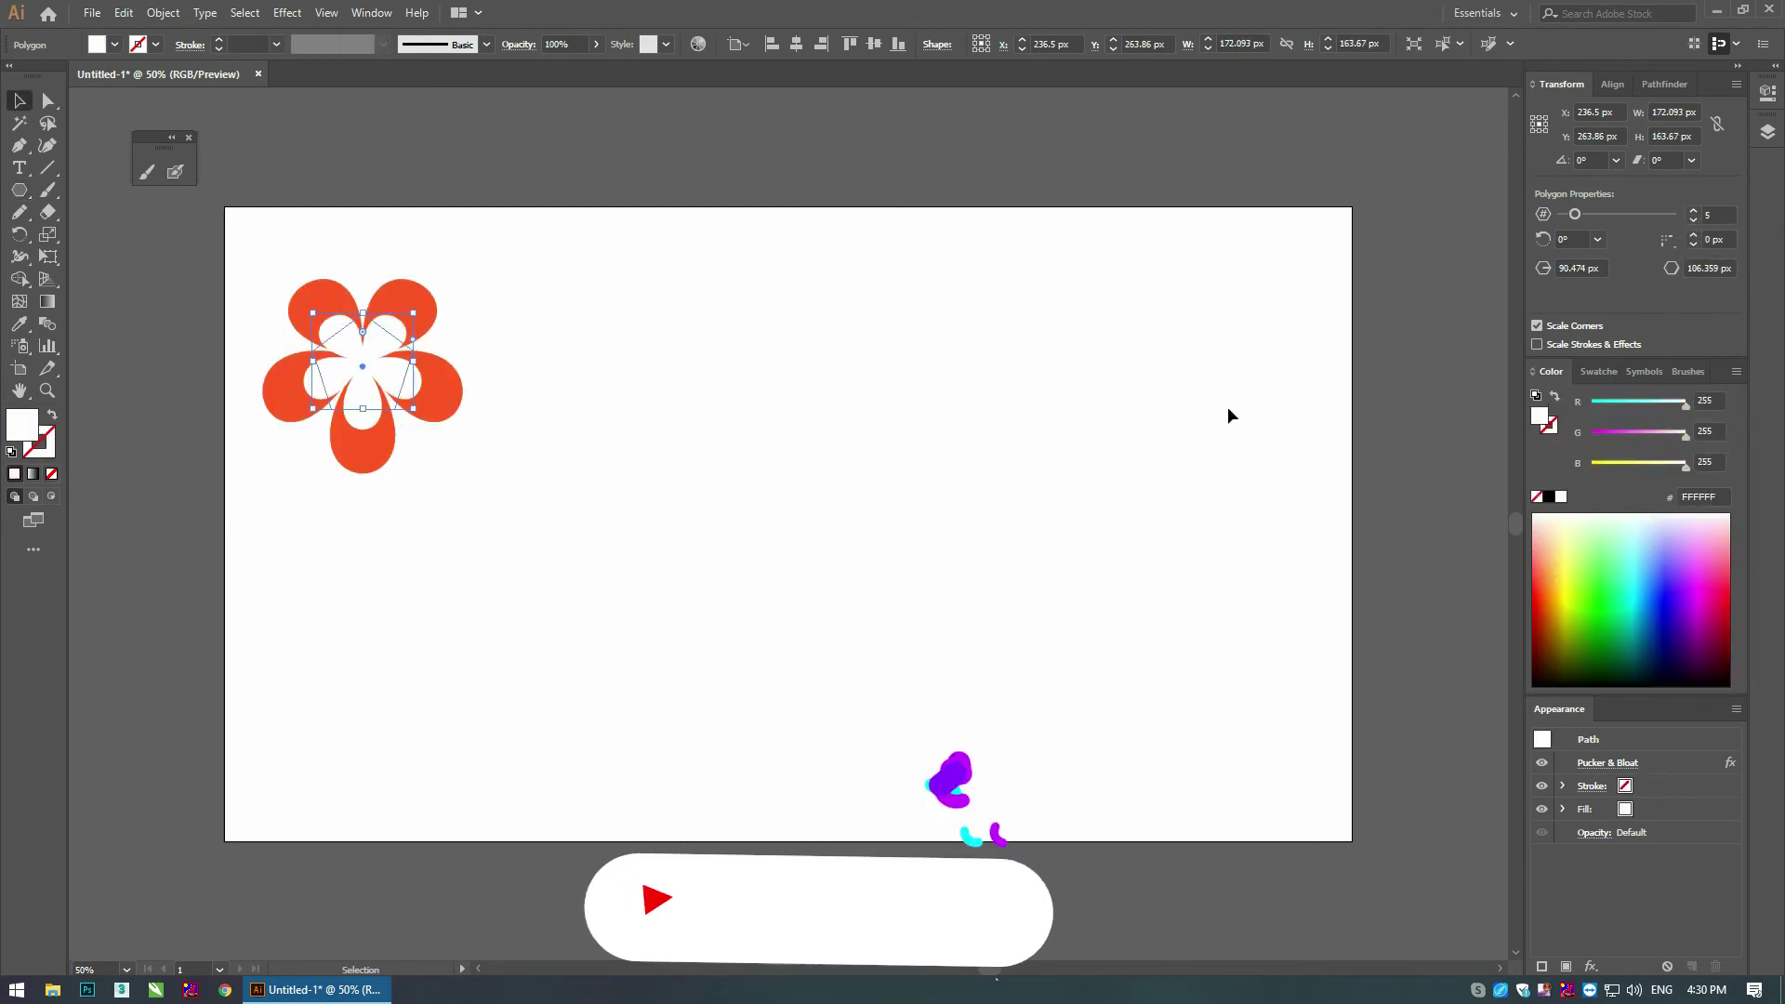
{"action": "key", "text": "ctrl+alt+b"}
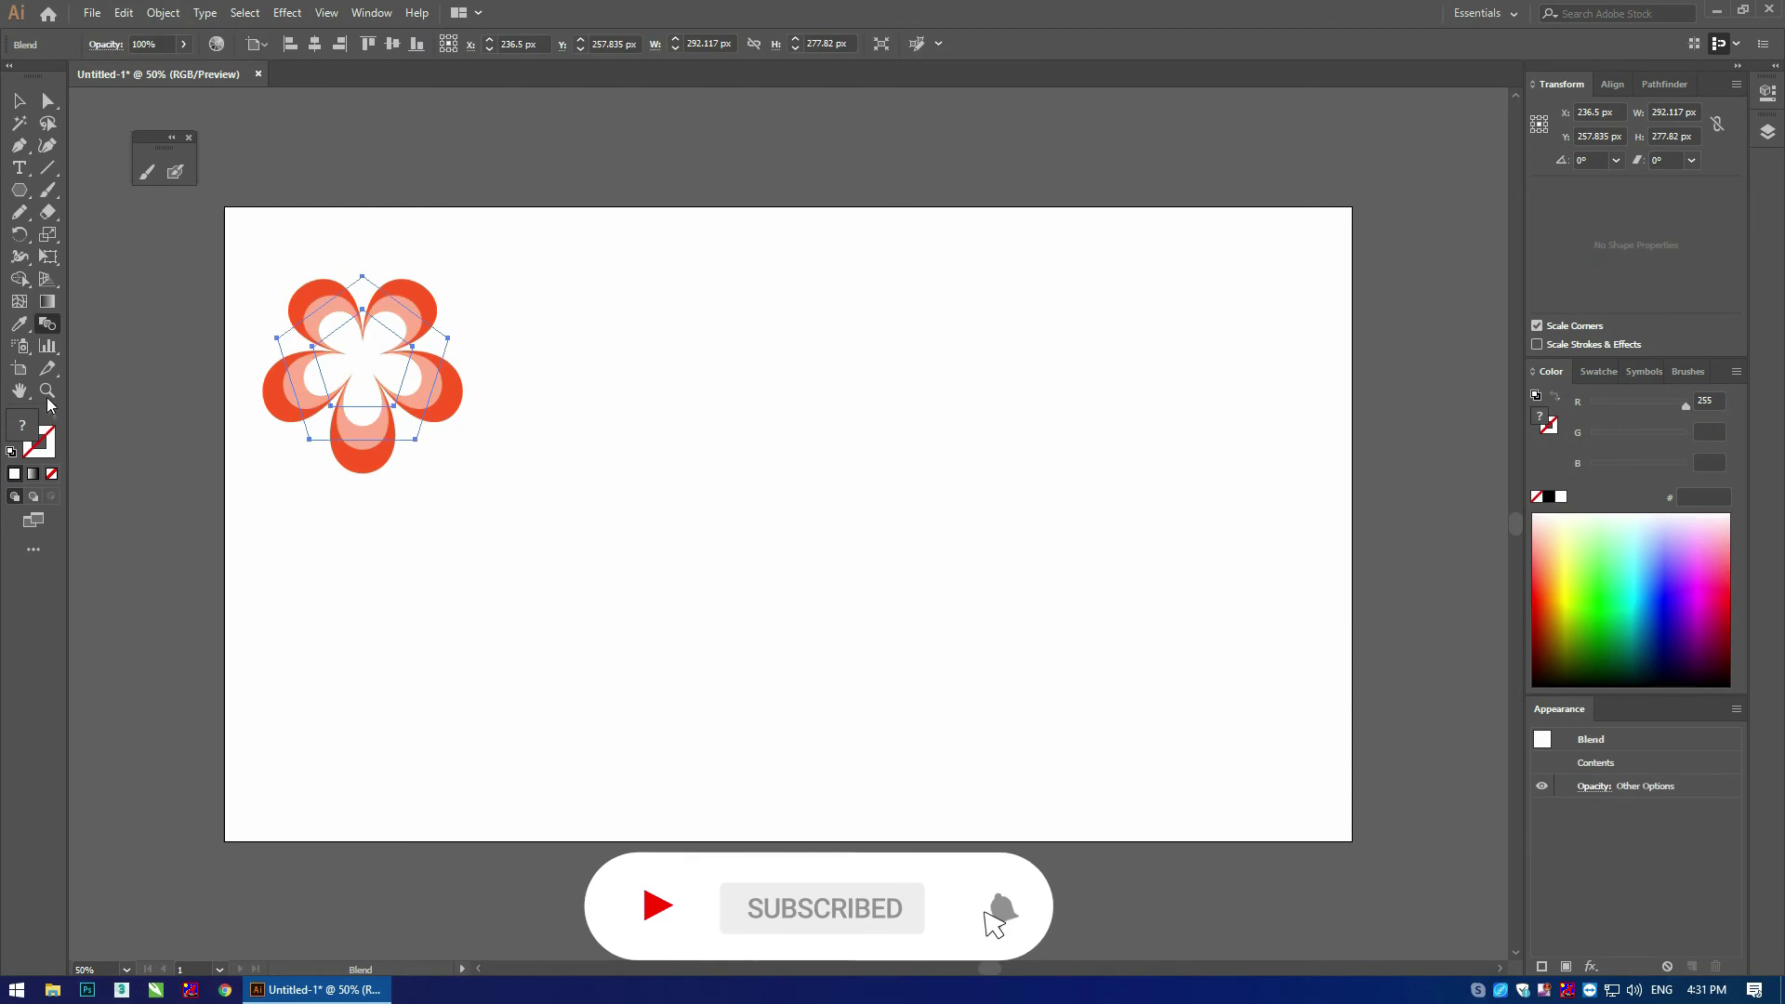
{"action": "double_click", "coordinate": [47, 323]}
{"action": "type", "text": "100"}
{"action": "key", "text": "Return"}
Step: Add a small coloured circle at the centre of the flower
{"action": "left_click_drag", "start_coordinate": [19, 190], "coordinate": [93, 232]}
{"action": "mouse_move", "coordinate": [470, 342]}
{"action": "left_mouse_down"}
{"action": "mouse_move", "coordinate": [523, 393]}
{"action": "mouse_move", "coordinate": [377, 369]}
{"action": "left_mouse_up"}
{"action": "key", "text": "v"}
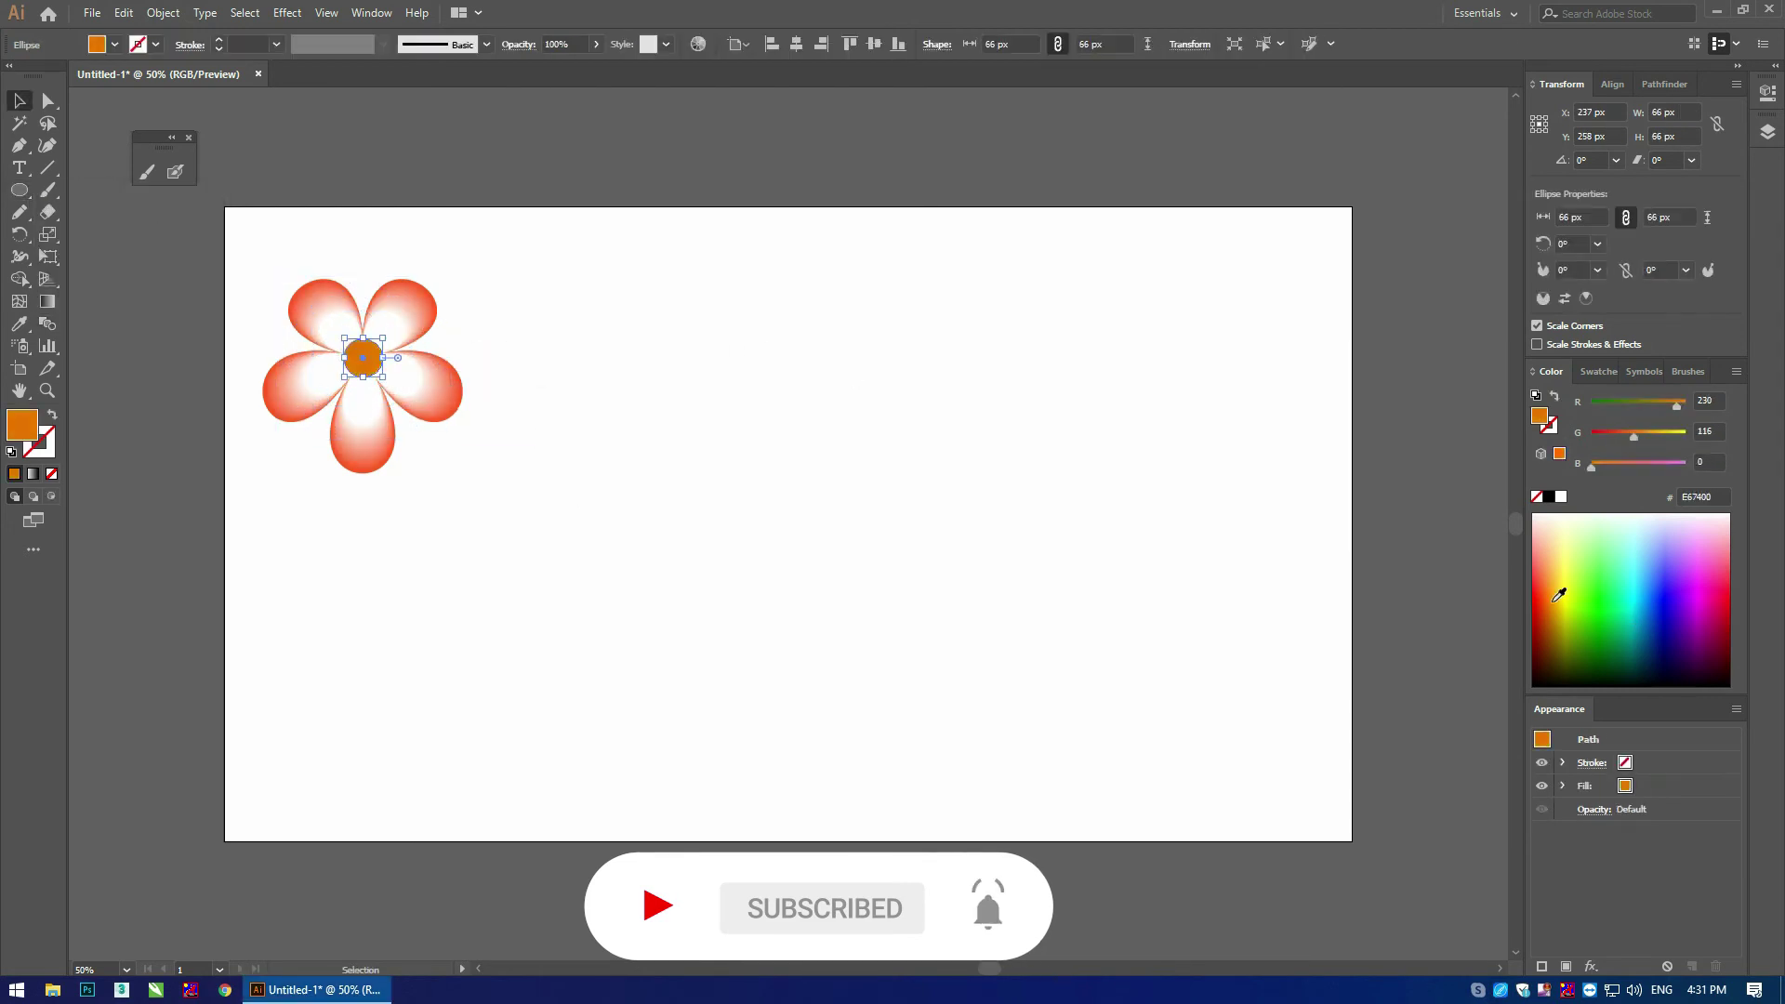
{"action": "left_click", "coordinate": [1003, 549]}
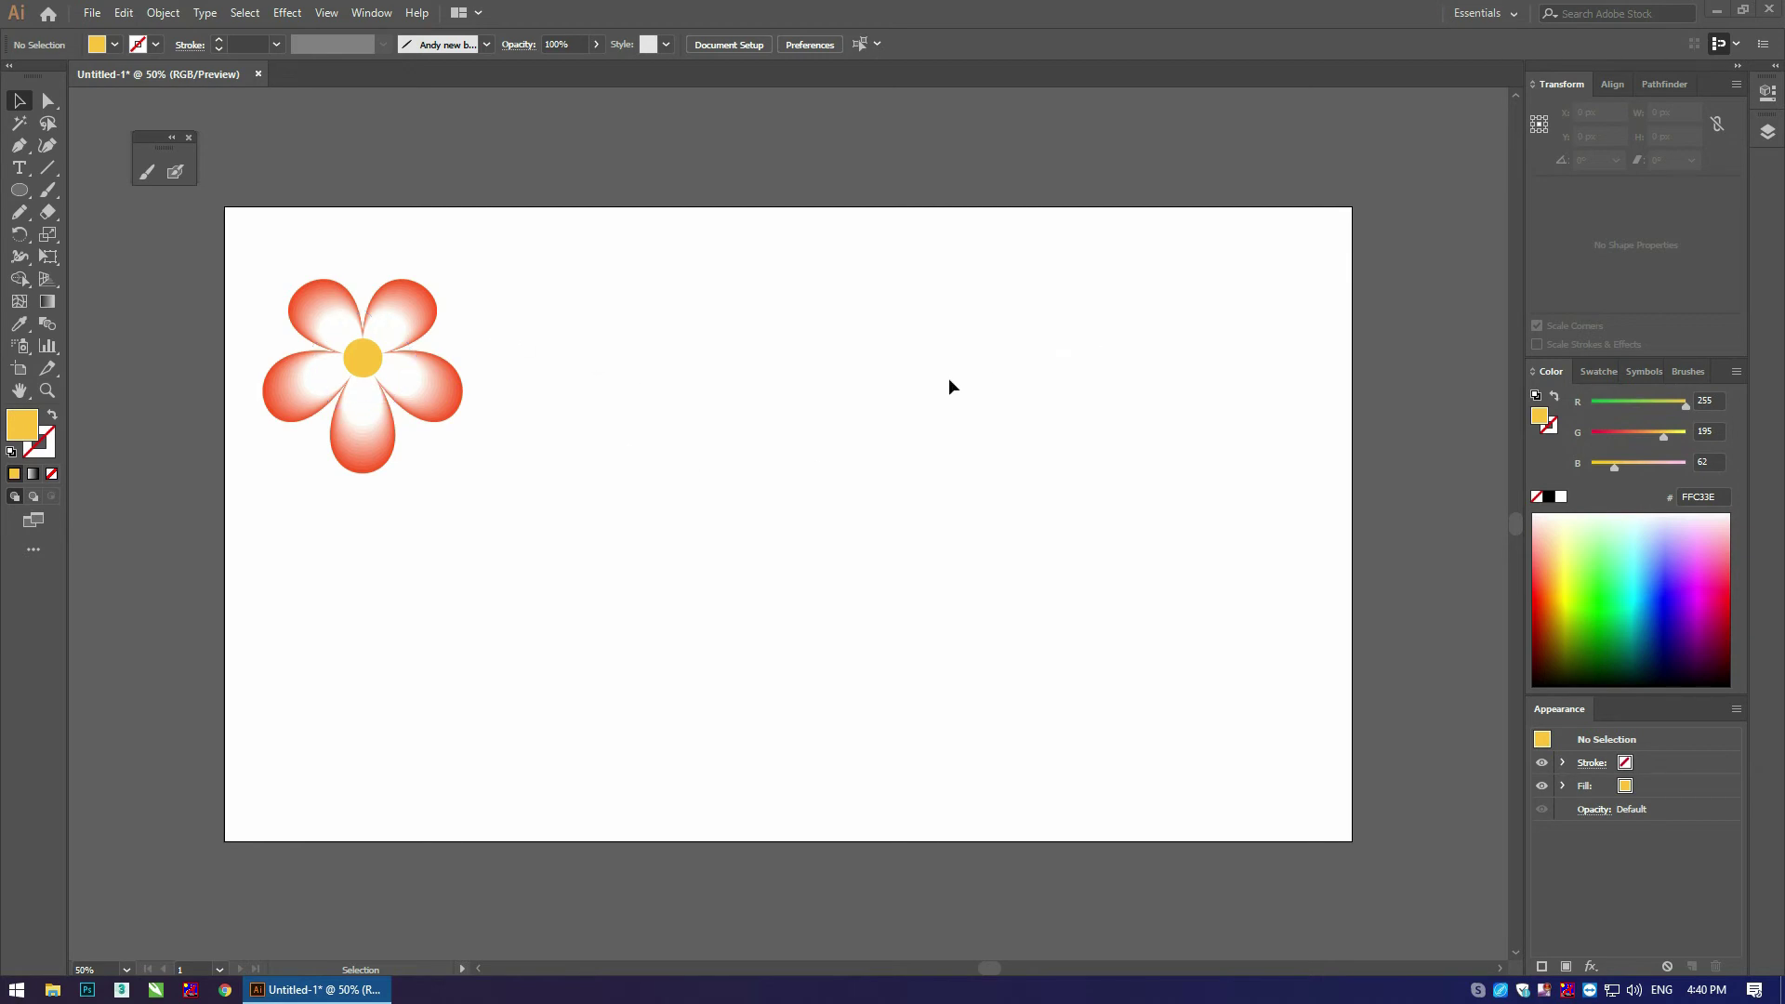
Step: Show the Brushes panel, select the whole flower and shrink it to about 146 × 139 px
{"action": "left_click", "coordinate": [1689, 372]}
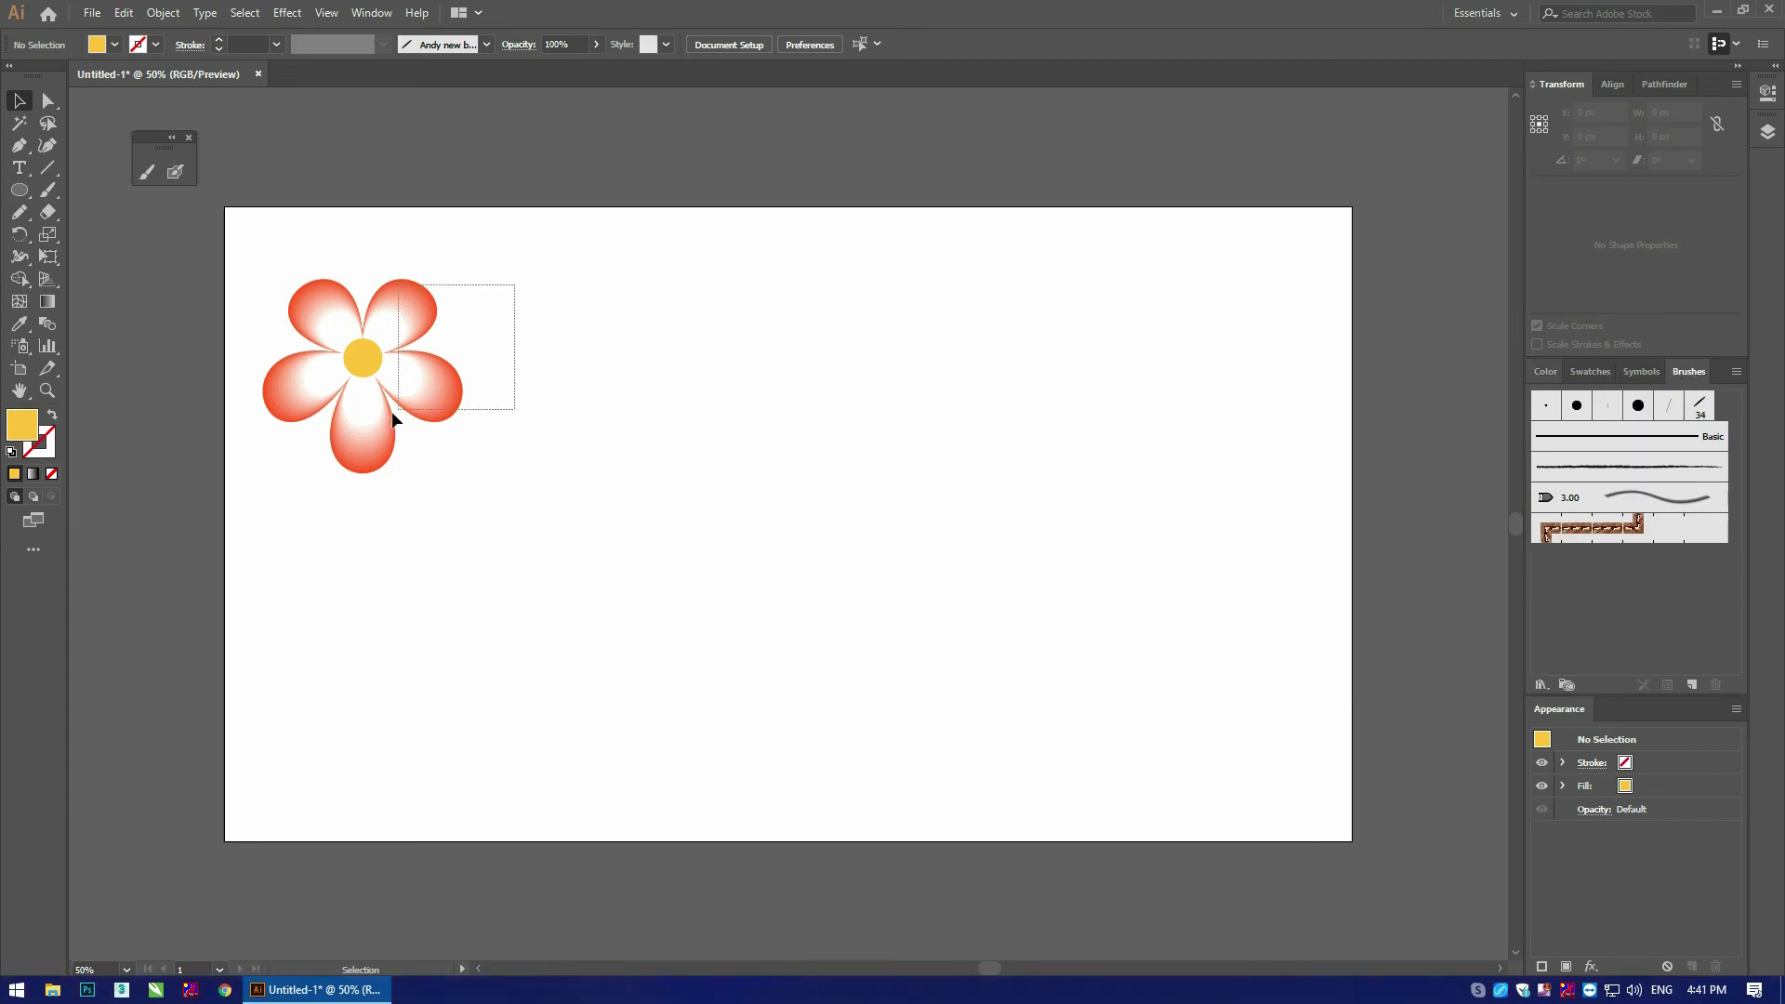
{"action": "left_click_drag", "start_coordinate": [513, 288], "coordinate": [275, 501]}
{"action": "mouse_move", "coordinate": [452, 443]}
{"action": "left_mouse_down"}
{"action": "mouse_move", "coordinate": [362, 358]}
{"action": "mouse_move", "coordinate": [1595, 589]}
{"action": "left_mouse_up"}
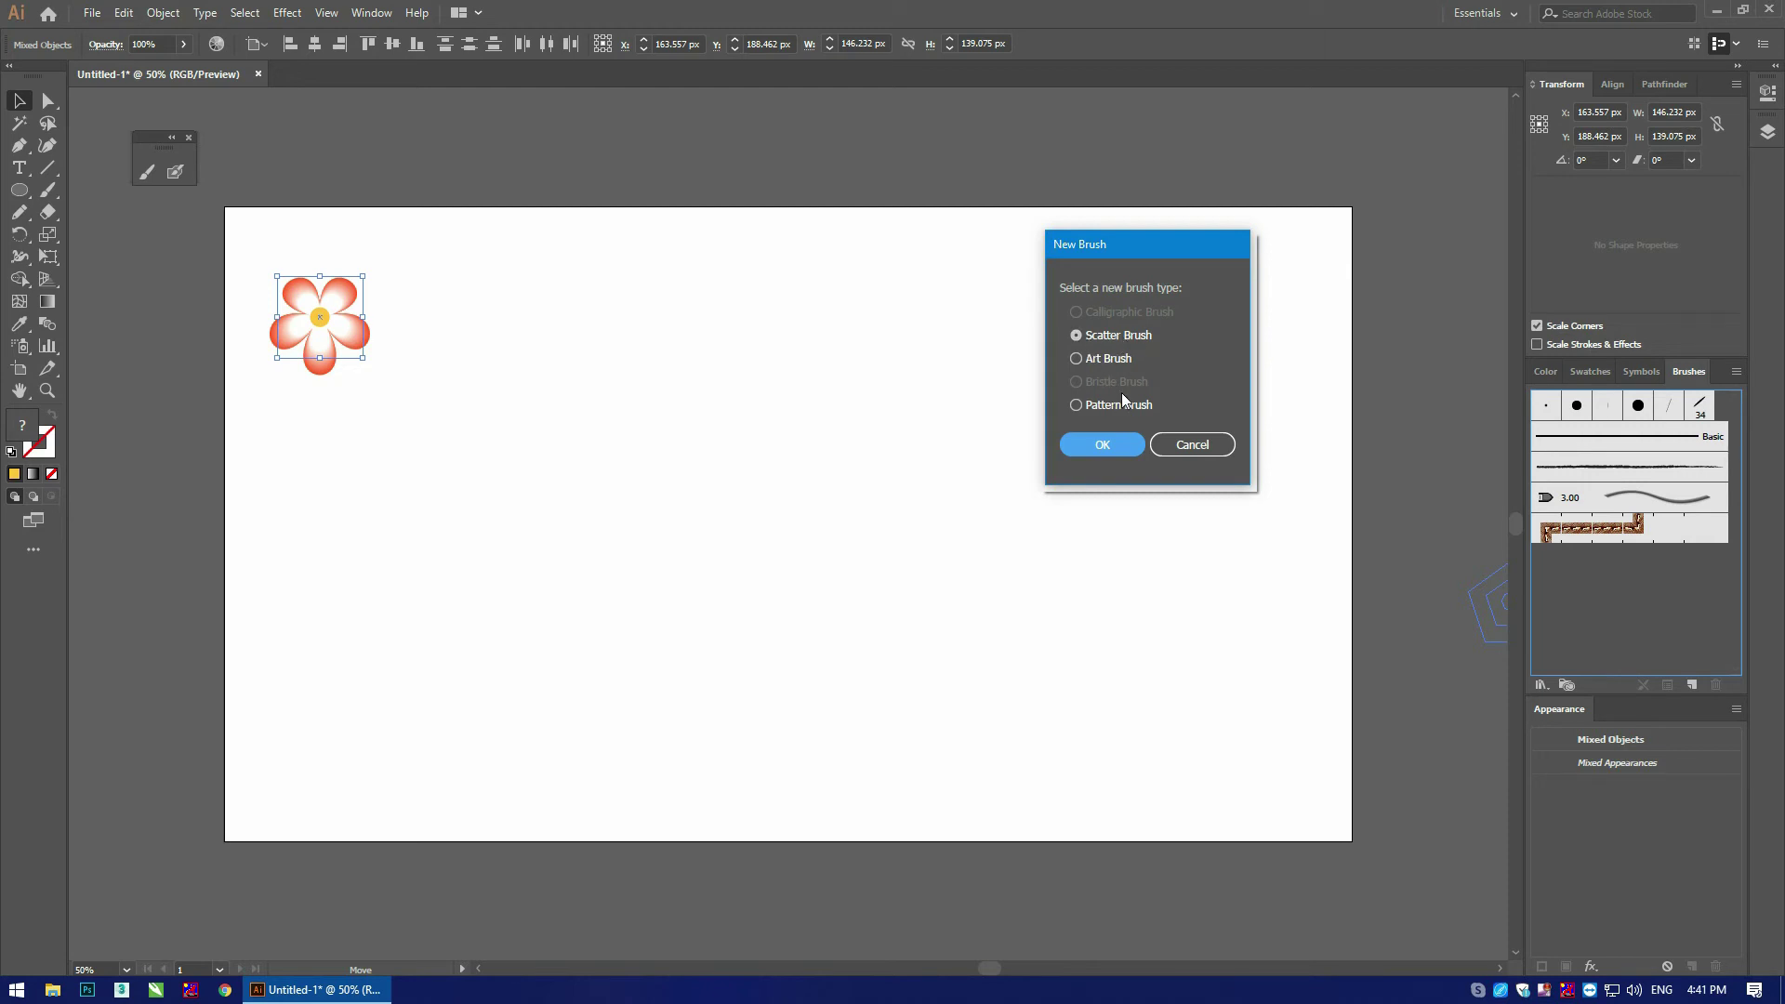
Step: Save the flower as Scatter Brush 1 with the default scatter settings
{"action": "left_click", "coordinate": [1099, 446]}
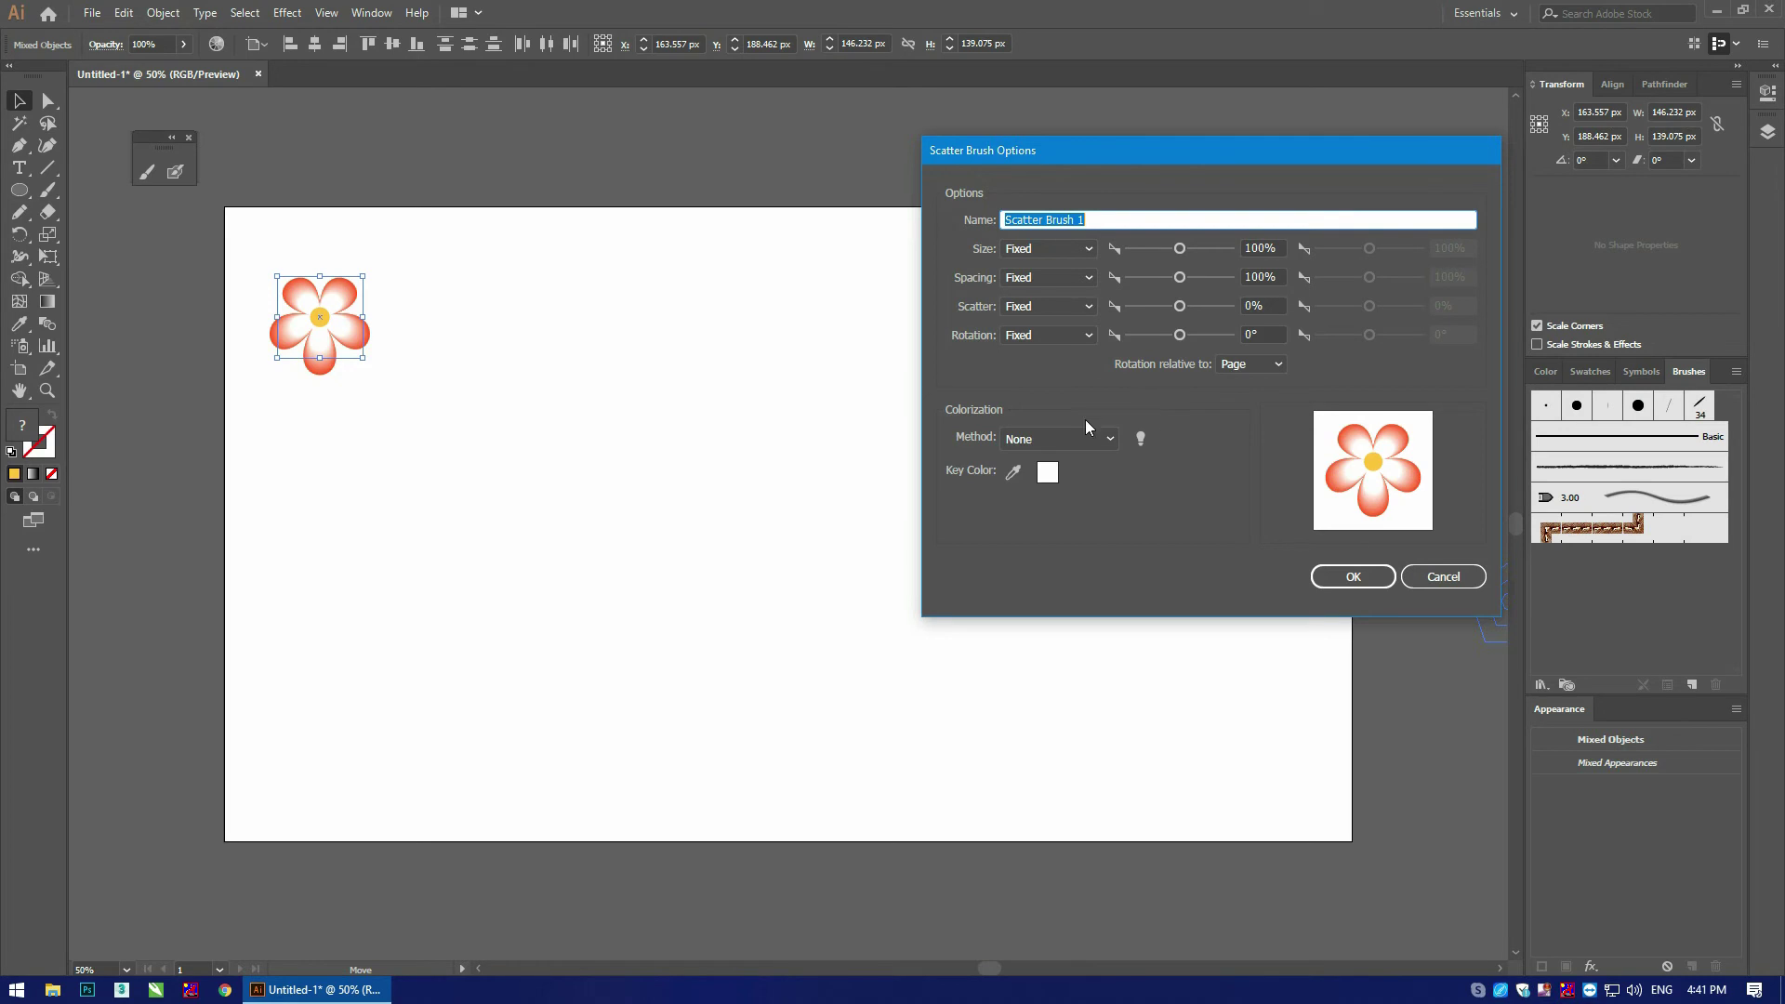
{"action": "left_click", "coordinate": [1357, 576]}
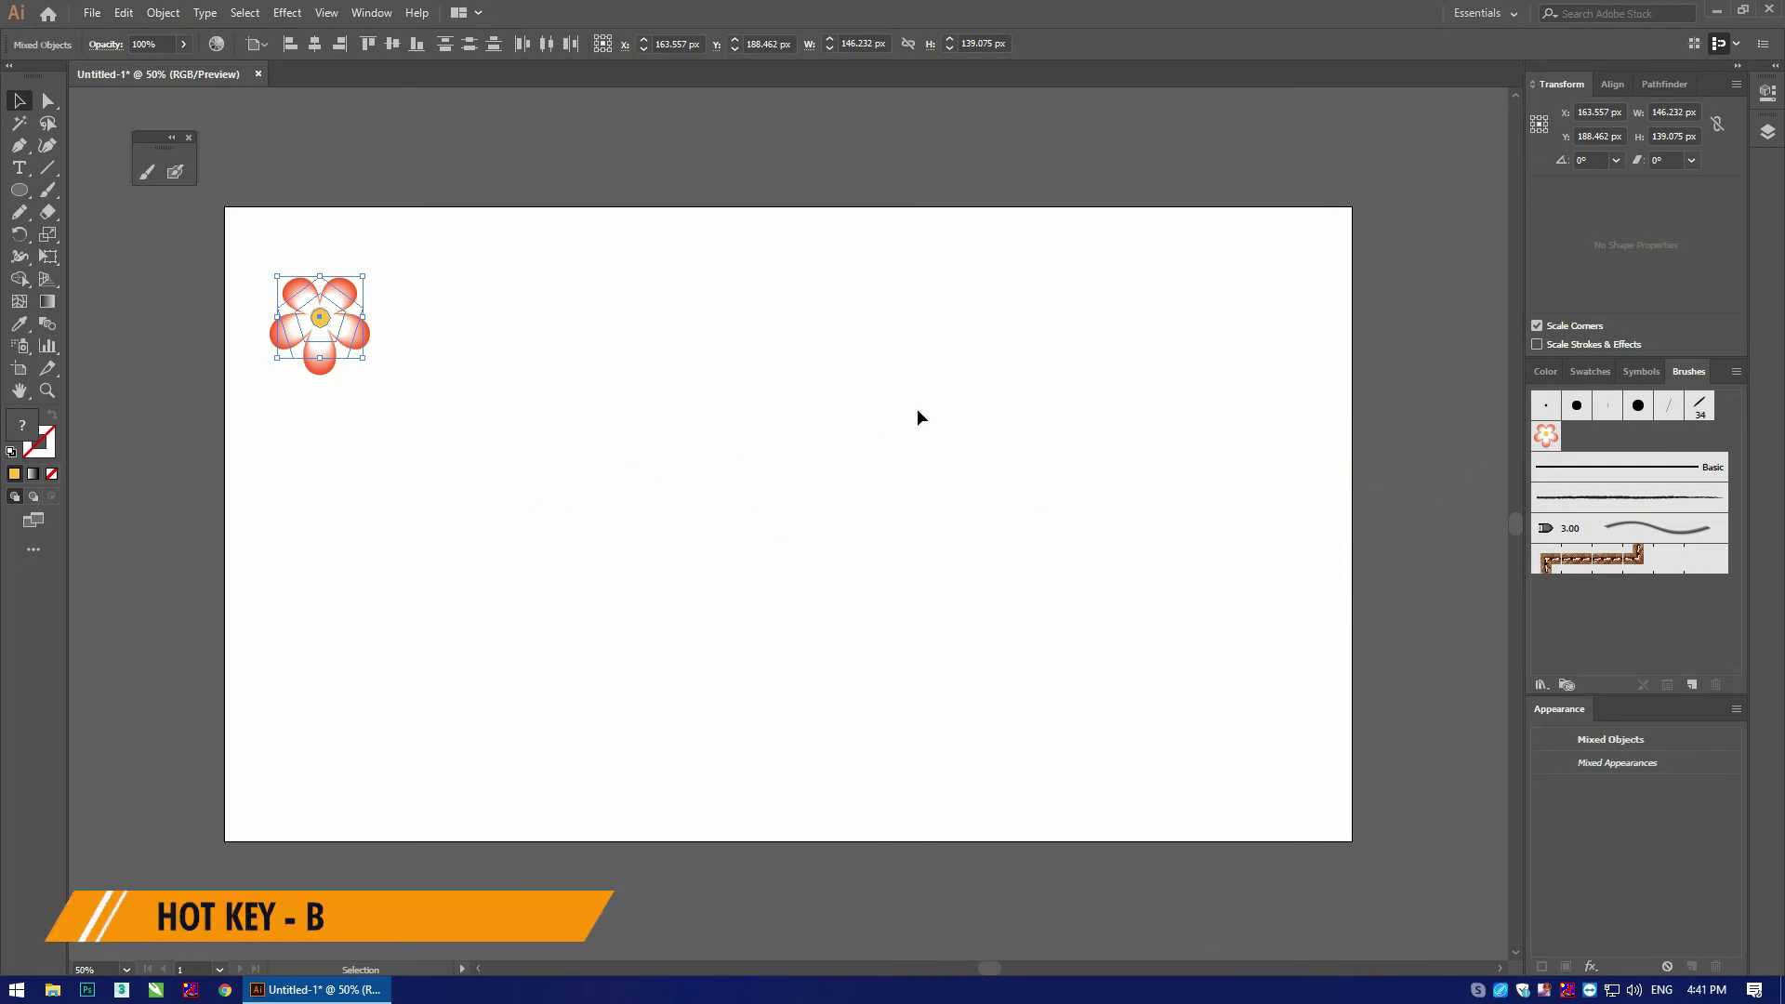
Step: Paint a wavy trail of flowers across the artboard with Scatter Brush 1
{"action": "key", "text": "b"}
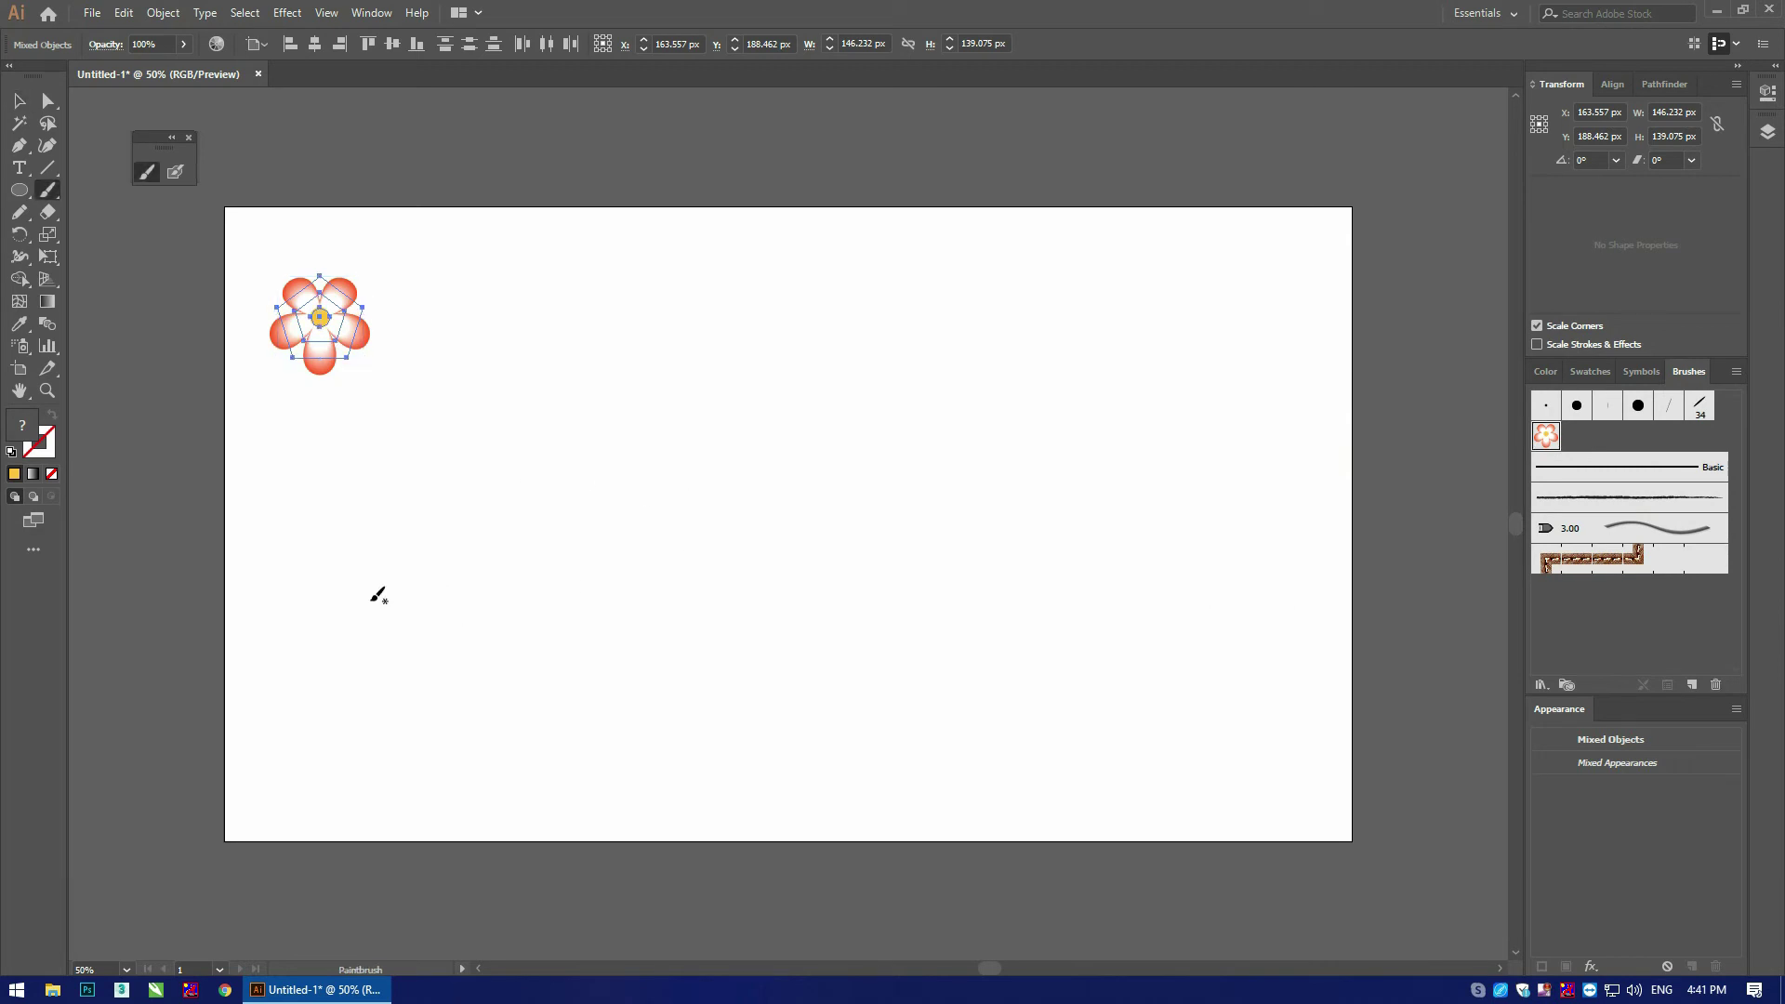
{"action": "left_click_drag", "start_coordinate": [355, 587], "coordinate": [1195, 465]}
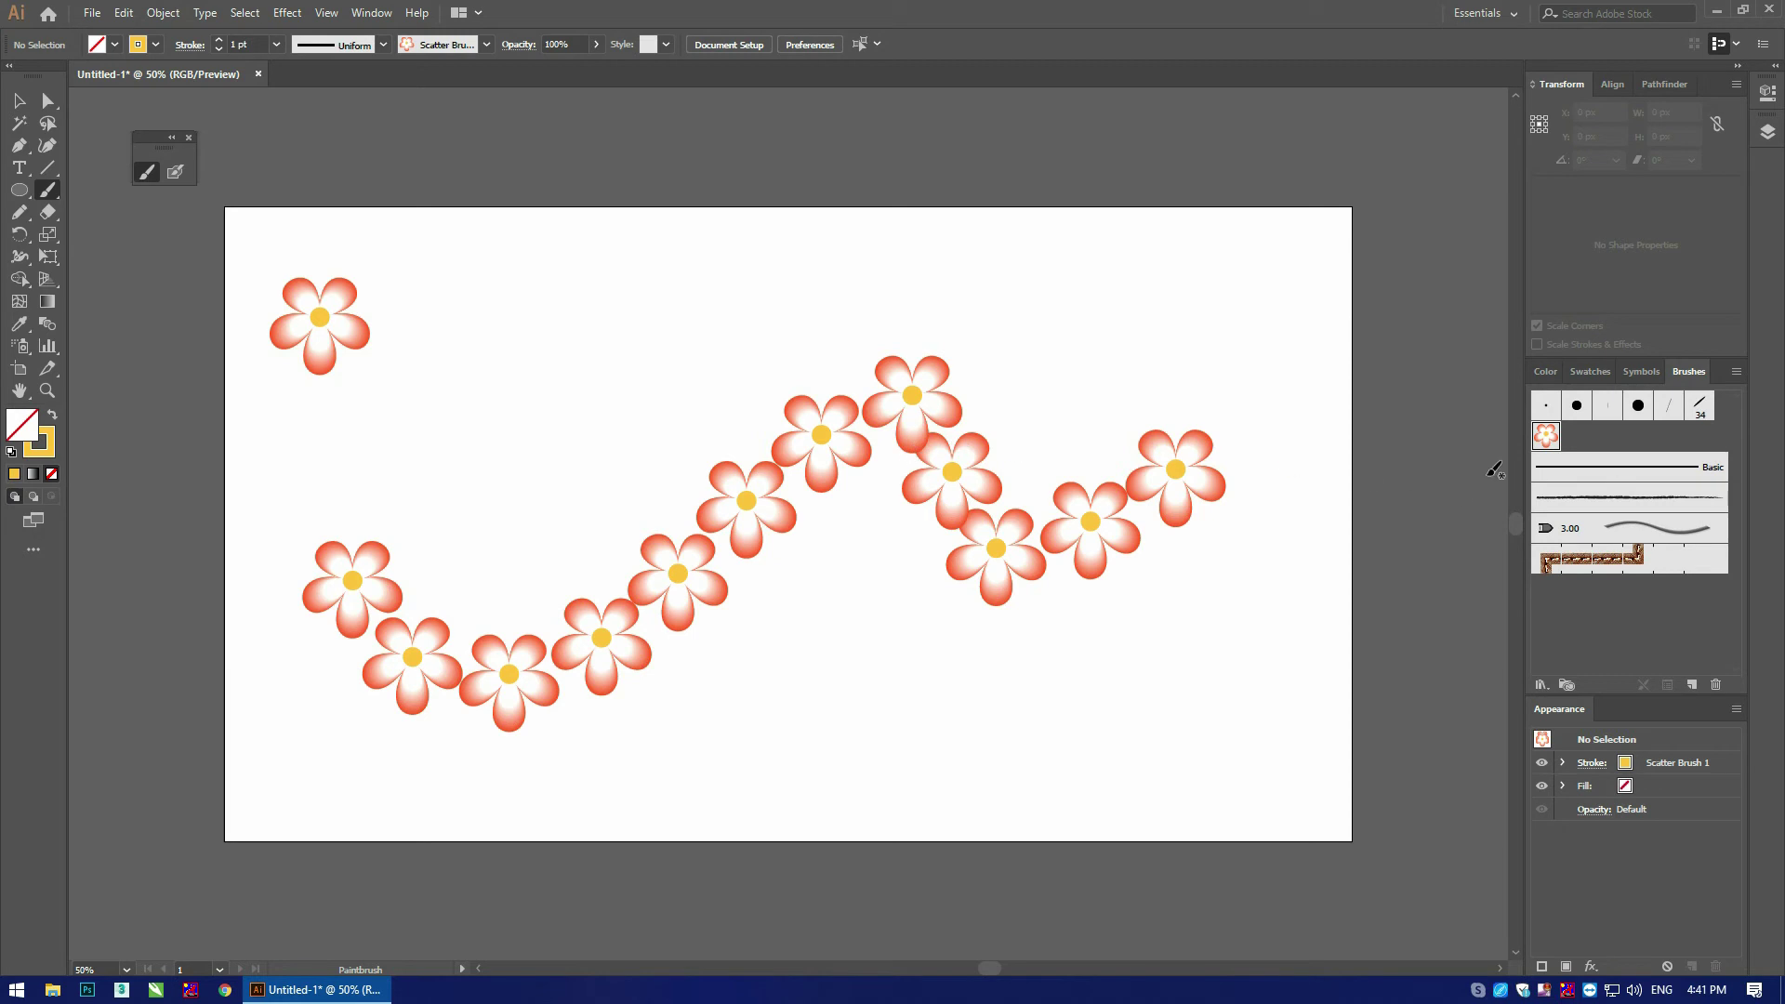
Step: Open the scatter brush options, move the dialog aside, and rename the brush flower1
{"action": "double_click", "coordinate": [1546, 435]}
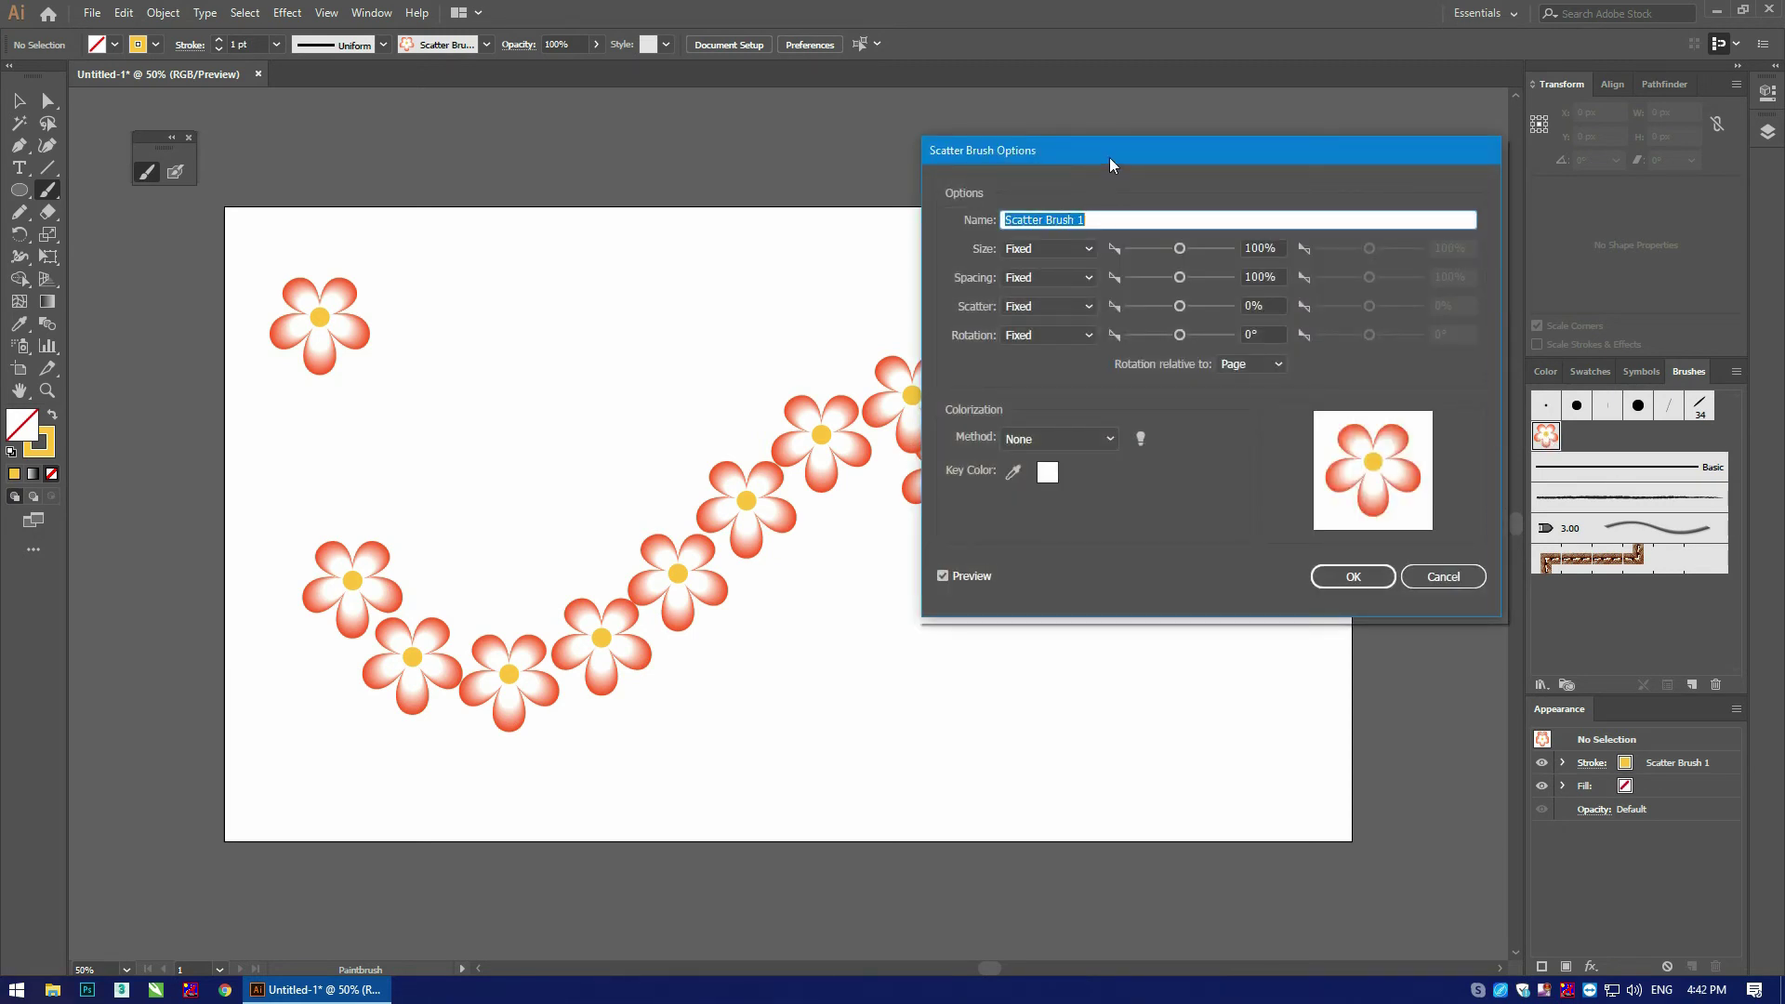
{"action": "left_click_drag", "start_coordinate": [1111, 164], "coordinate": [1097, 164]}
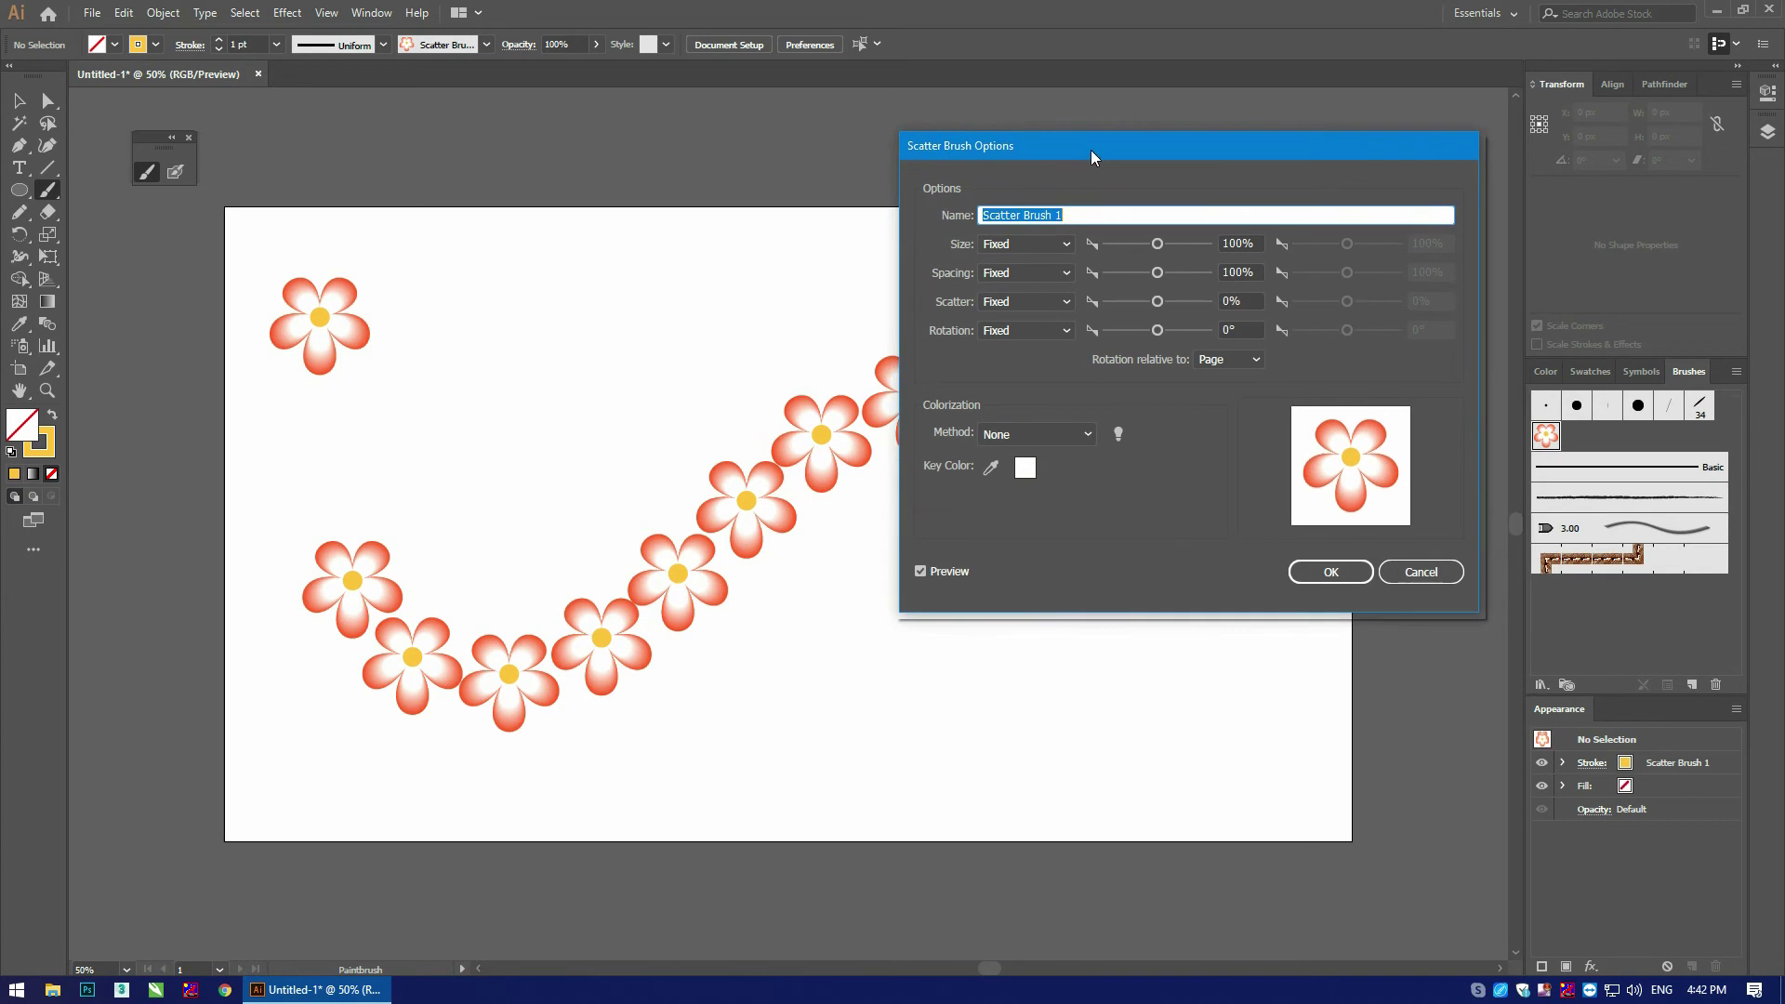
{"action": "mouse_move", "coordinate": [1110, 149]}
{"action": "left_mouse_down"}
{"action": "mouse_move", "coordinate": [1280, 122]}
{"action": "mouse_move", "coordinate": [1285, 99]}
{"action": "mouse_move", "coordinate": [1212, 59]}
{"action": "mouse_move", "coordinate": [1228, 75]}
{"action": "mouse_move", "coordinate": [1196, 165]}
{"action": "left_mouse_up"}
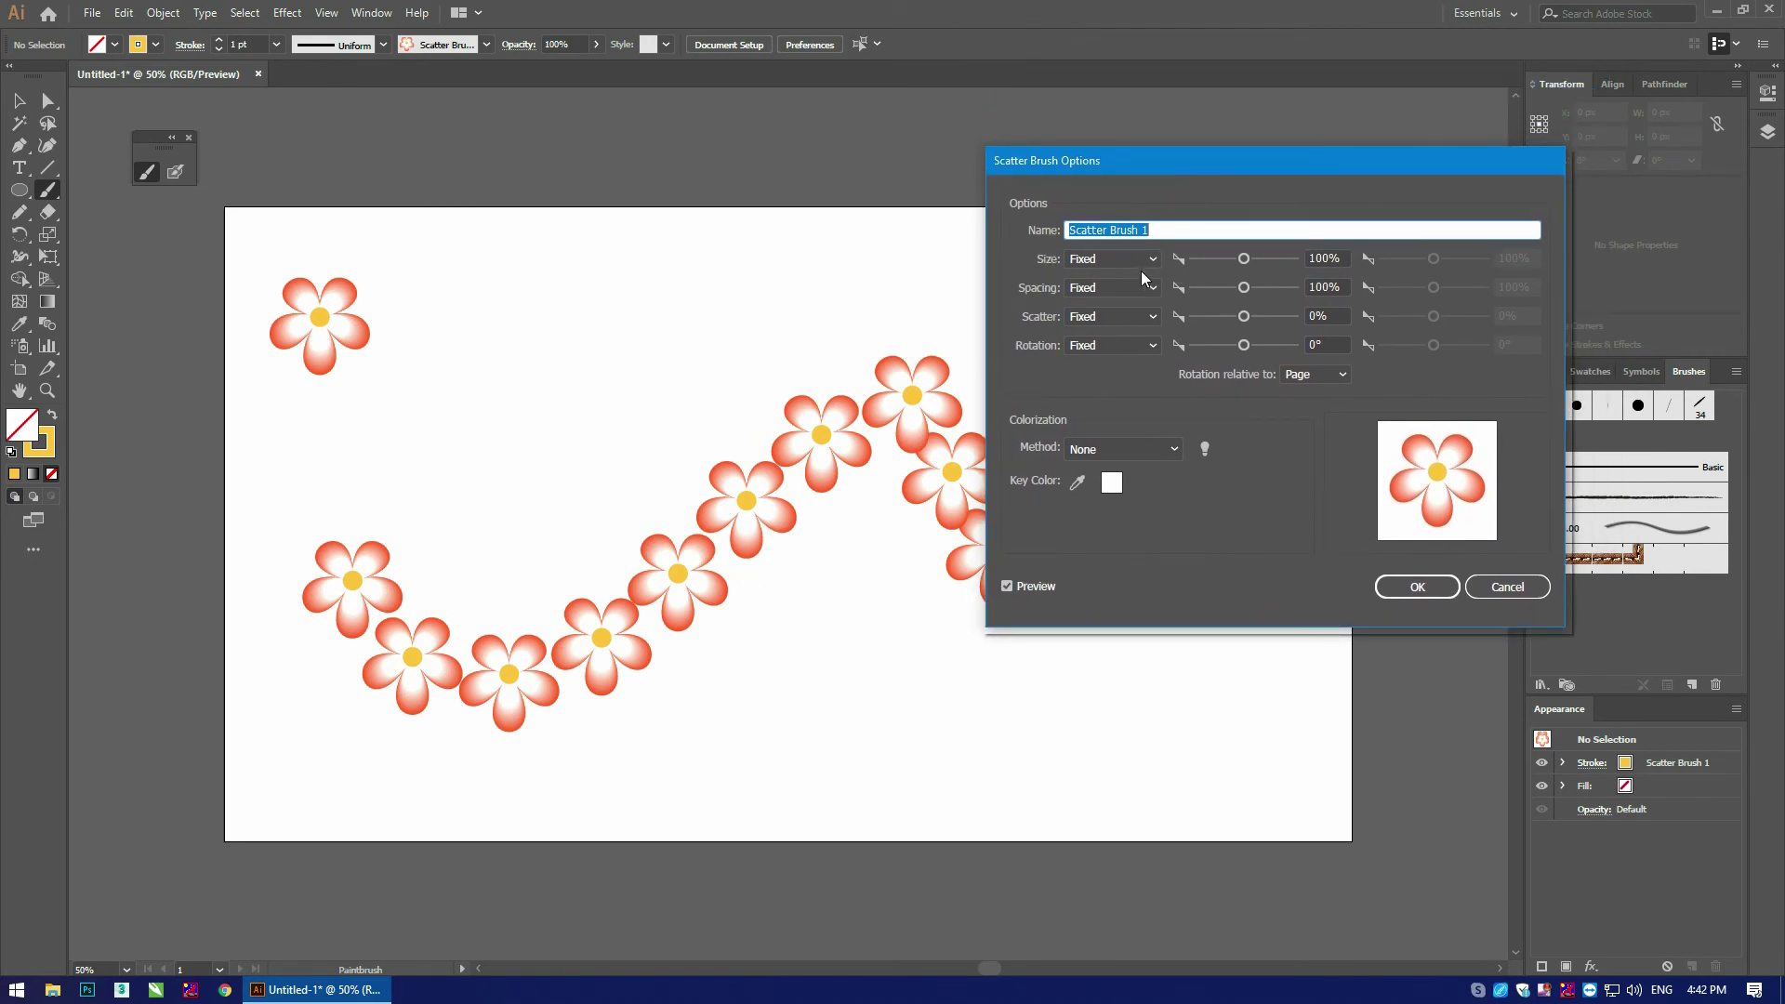
{"action": "mouse_move", "coordinate": [1246, 173]}
{"action": "left_mouse_down"}
{"action": "mouse_move", "coordinate": [1459, 177]}
{"action": "mouse_move", "coordinate": [1515, 156]}
{"action": "left_mouse_up"}
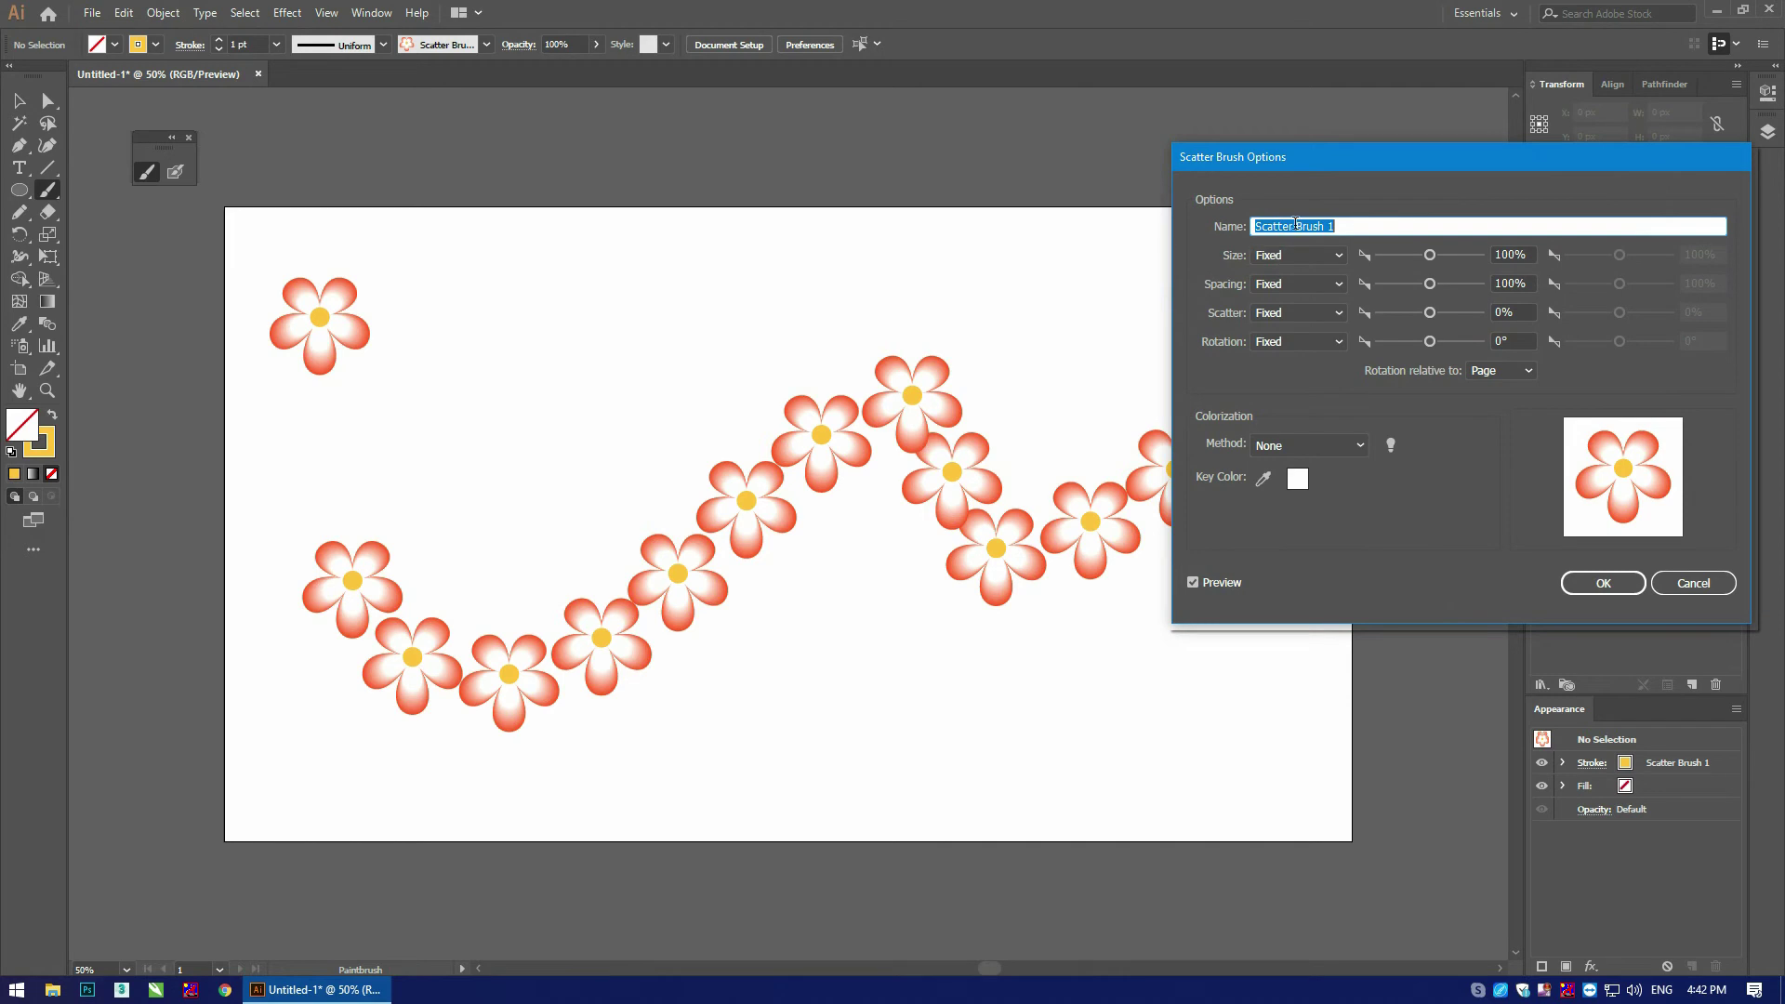
{"action": "left_click_drag", "start_coordinate": [1337, 227], "coordinate": [1235, 246]}
{"action": "type", "text": "flower1"}
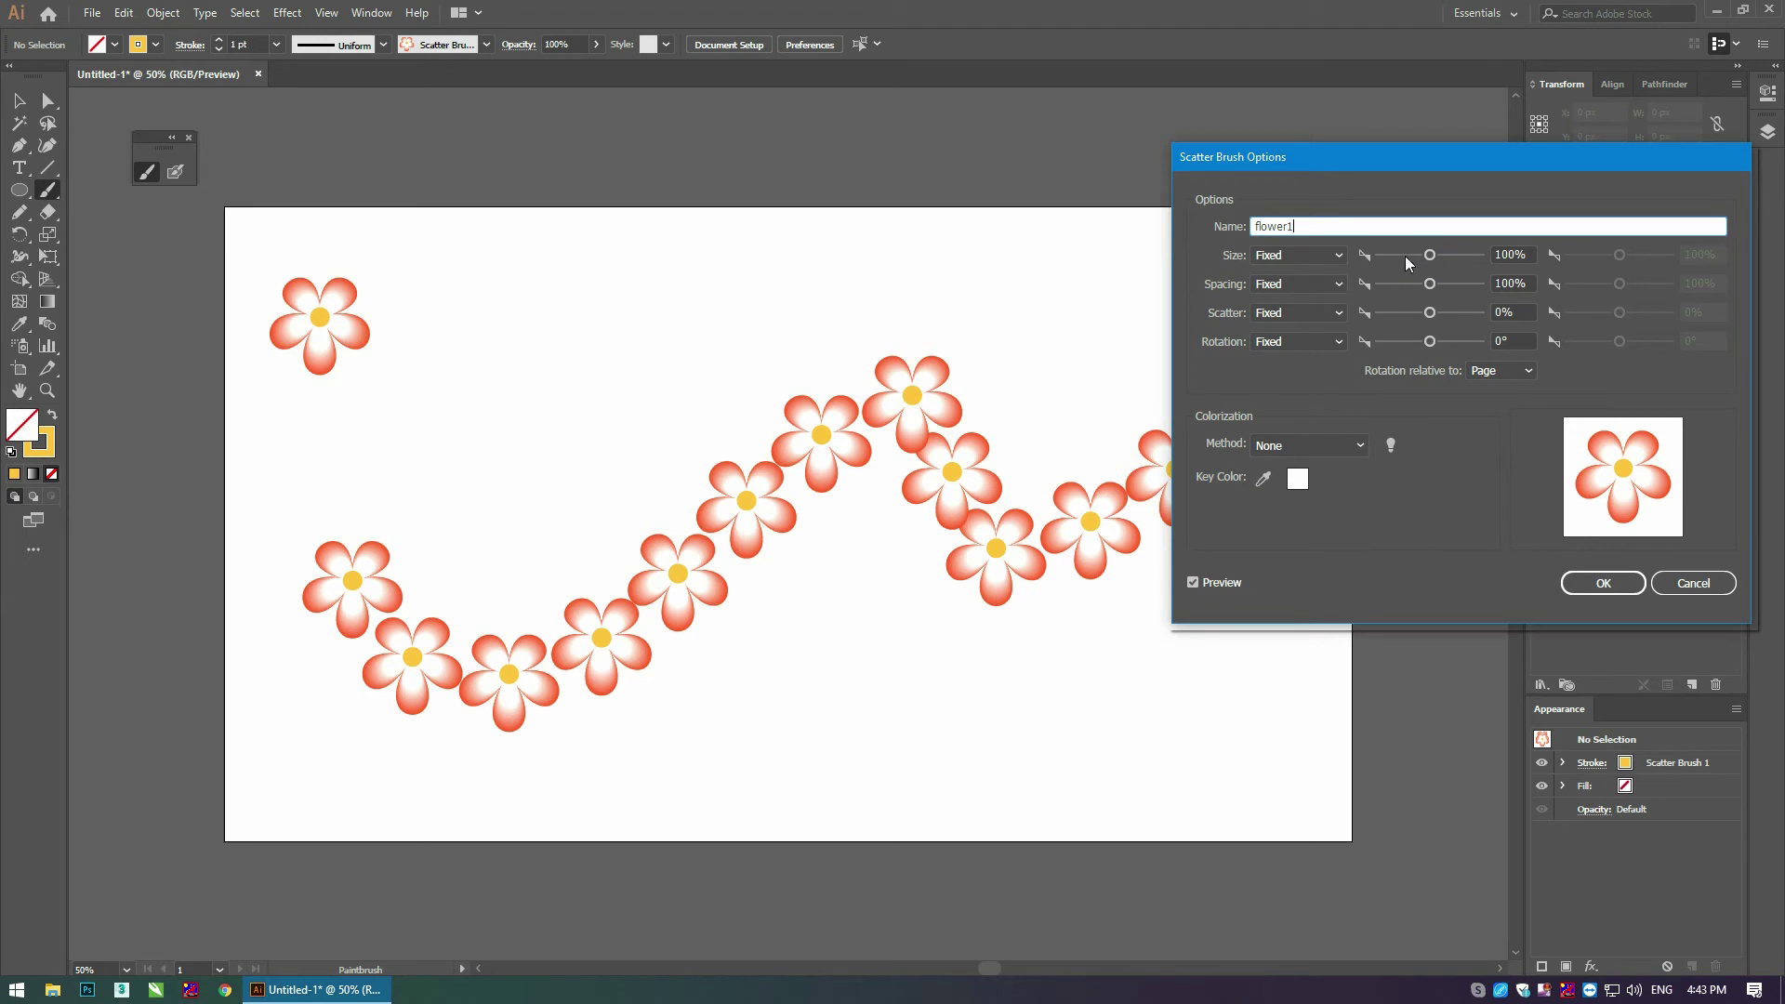
Step: Adjust the flowers' Size slider, settling at 93%
{"action": "left_click_drag", "start_coordinate": [1430, 257], "coordinate": [1386, 254]}
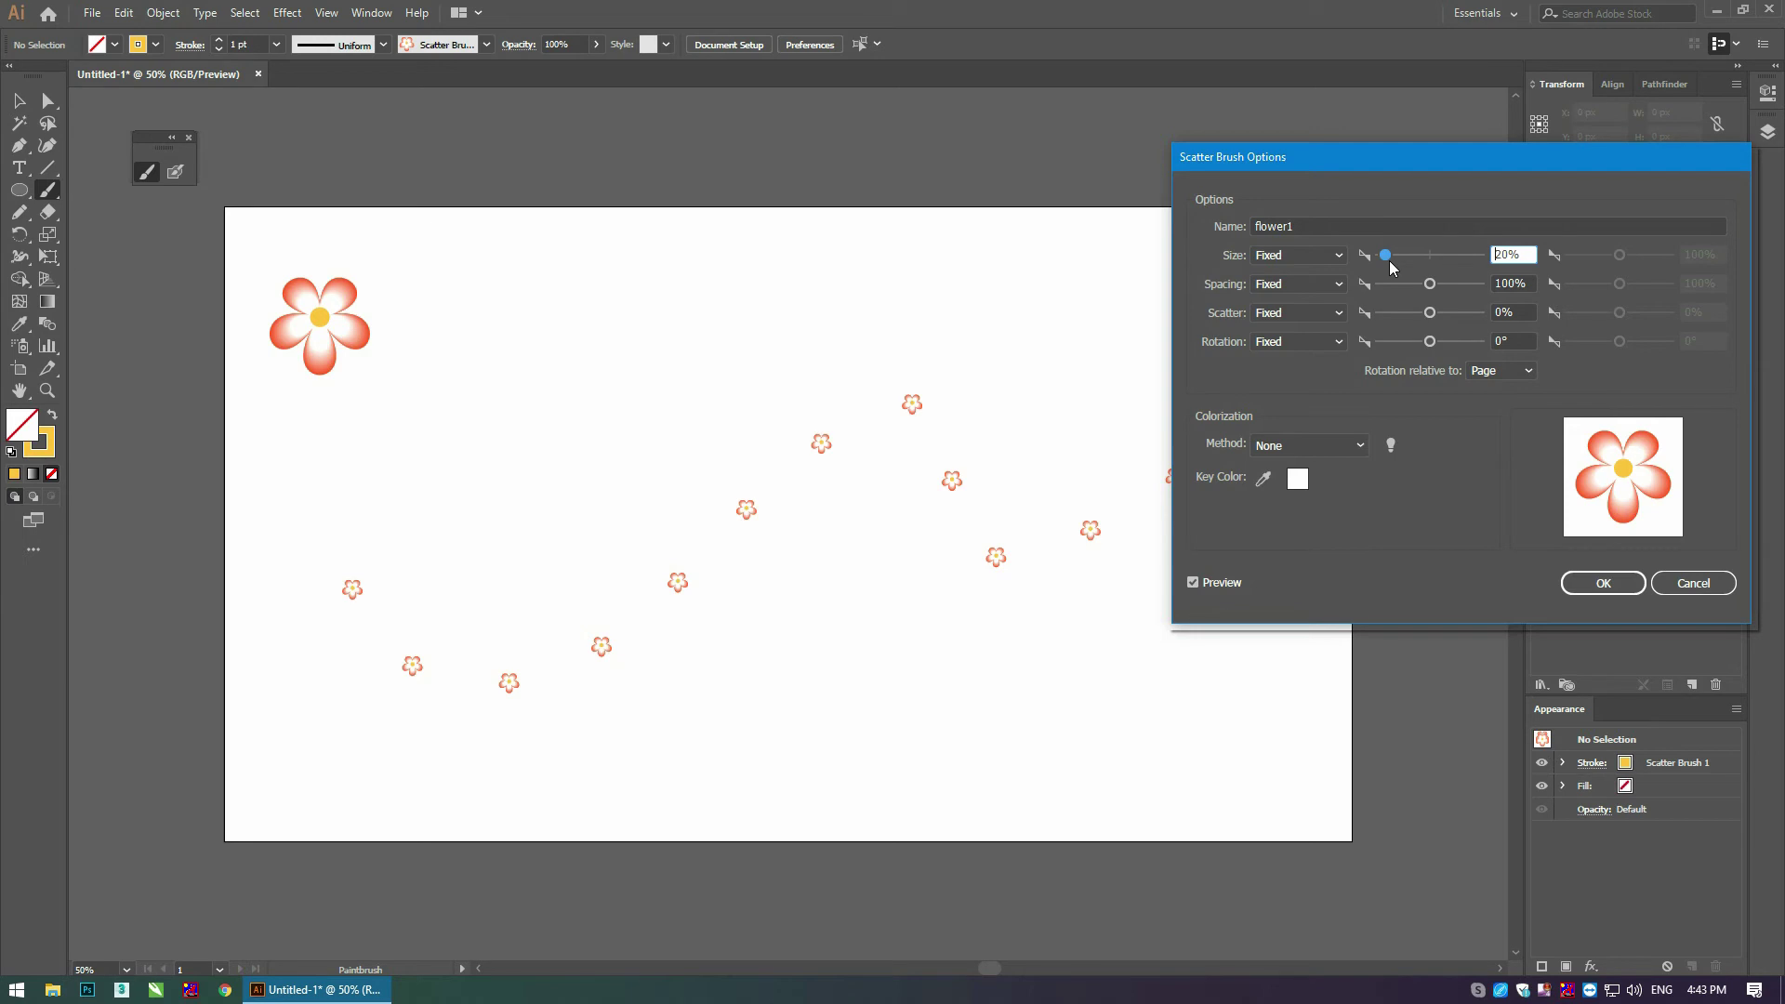
{"action": "left_click_drag", "start_coordinate": [1387, 255], "coordinate": [1460, 261]}
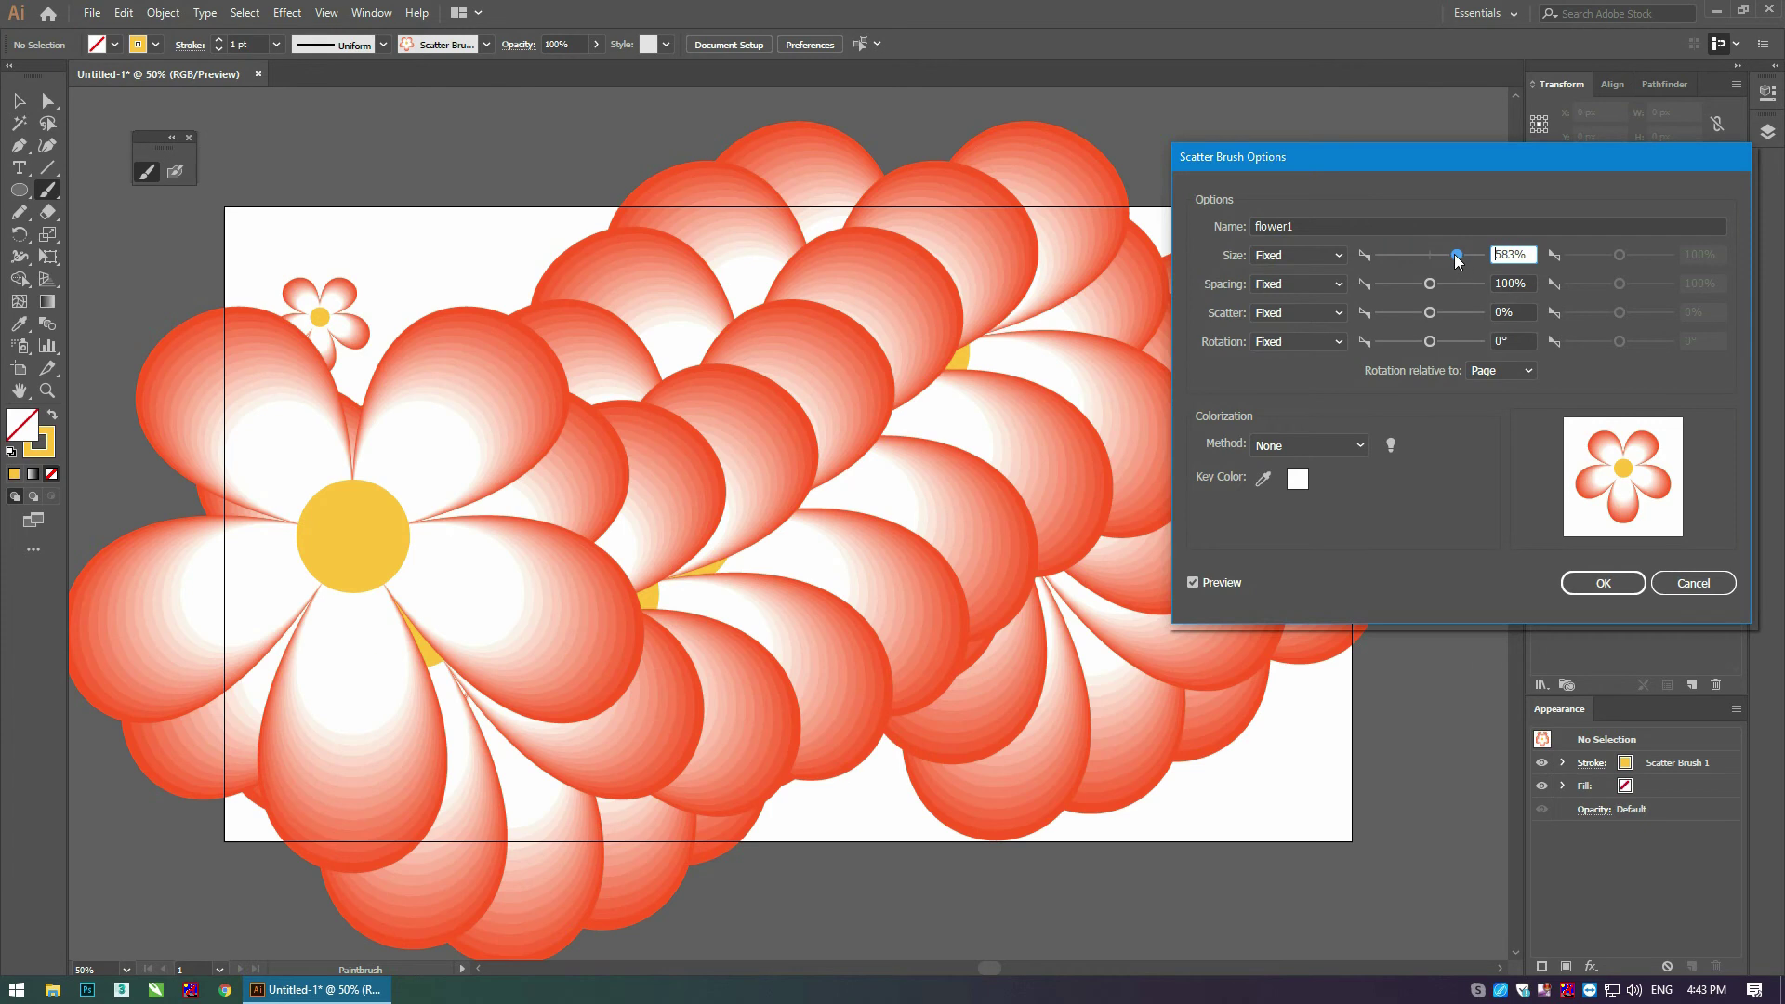
{"action": "left_click_drag", "start_coordinate": [1457, 255], "coordinate": [1432, 257]}
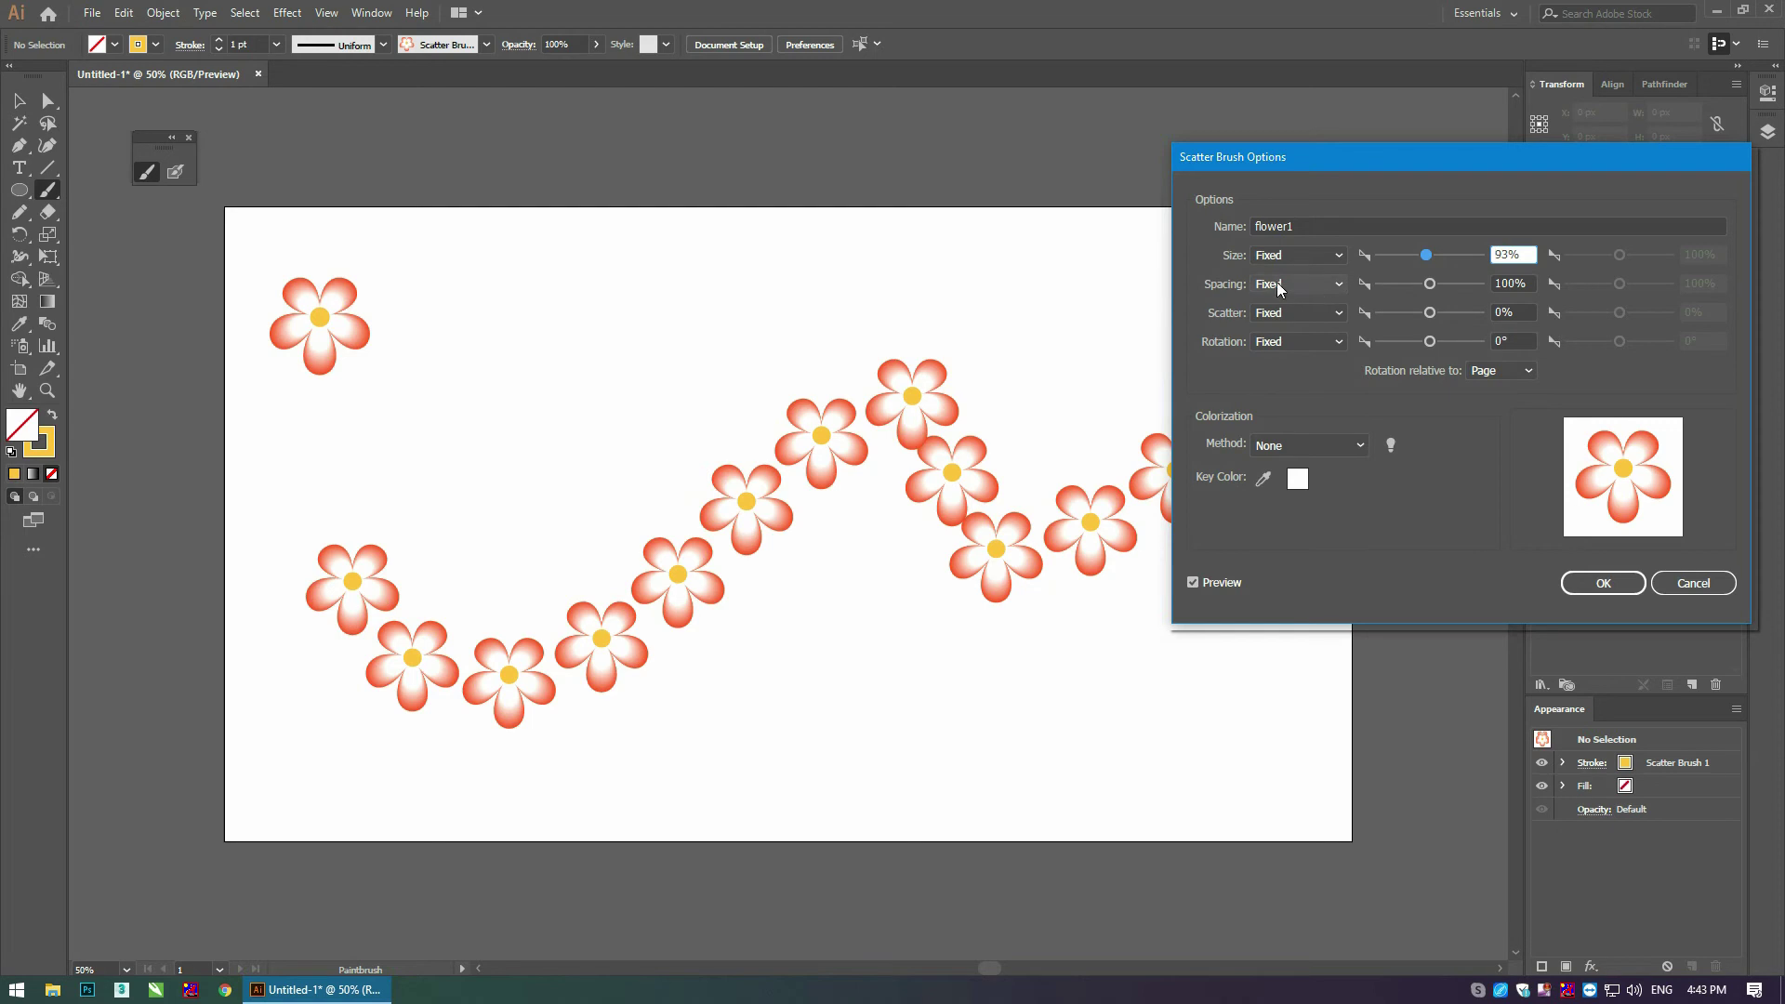
Step: Set flower1's size range to 23%–65%, switching the variation from Random to Pressure
{"action": "left_click", "coordinate": [1300, 257]}
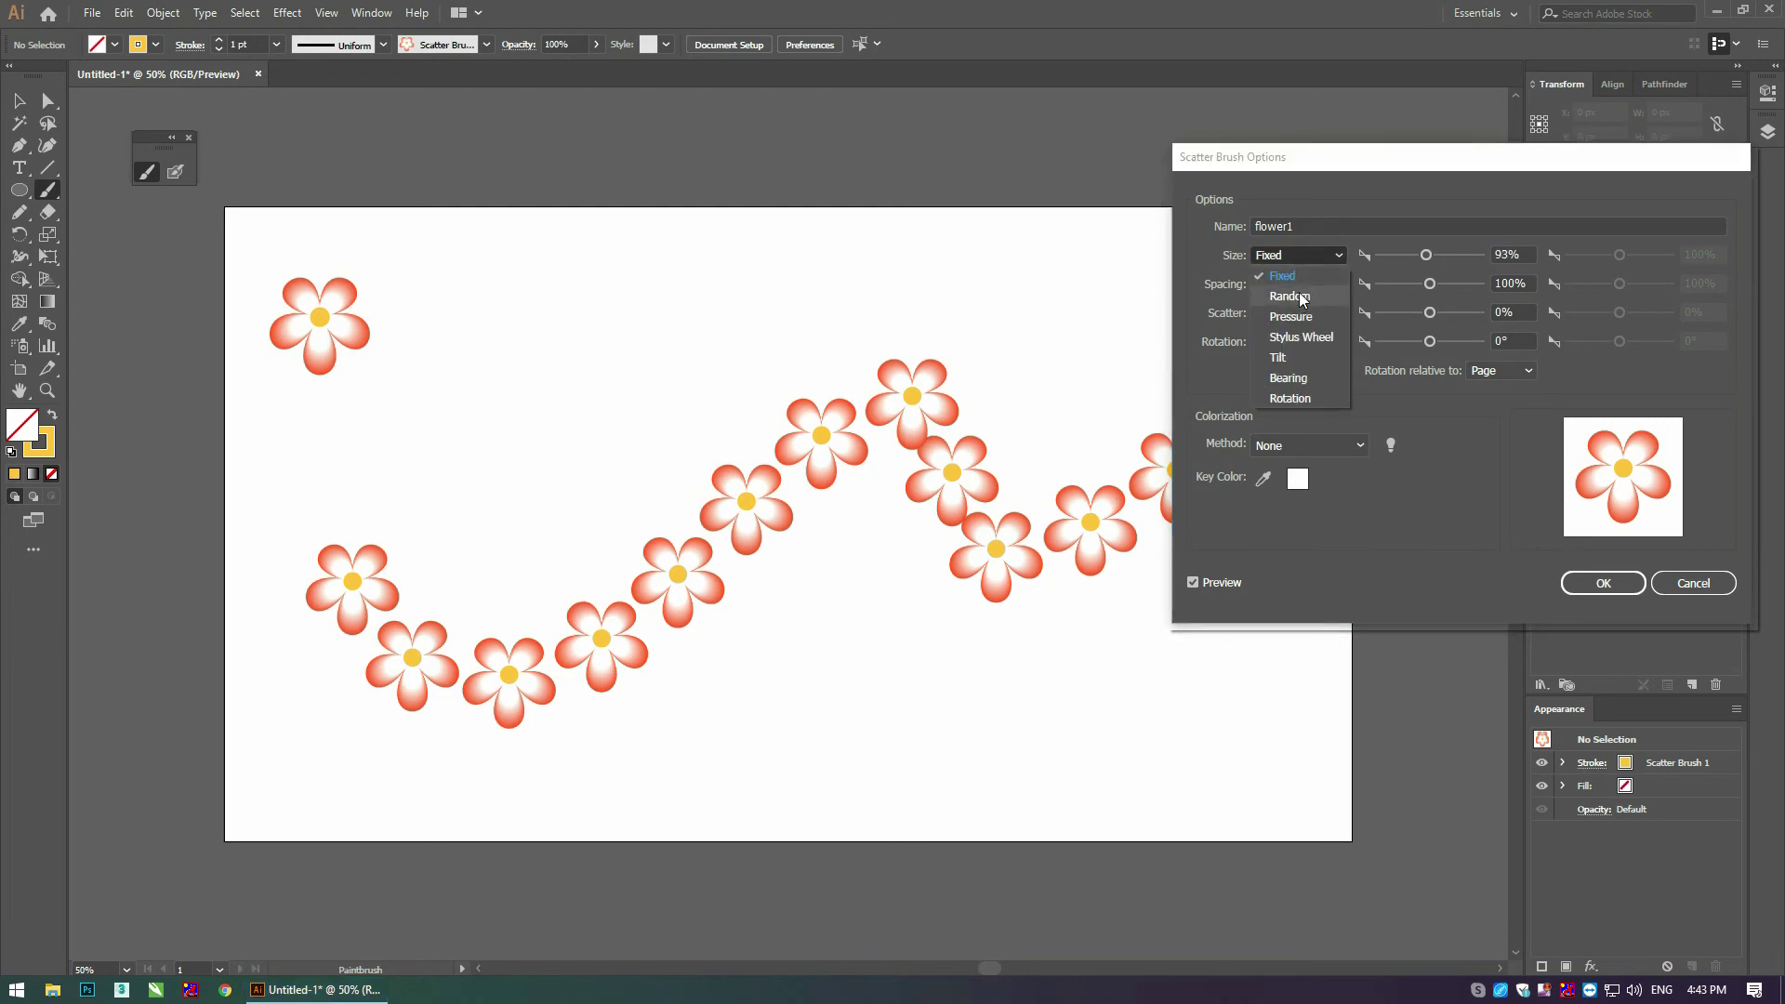
{"action": "left_click", "coordinate": [1299, 296]}
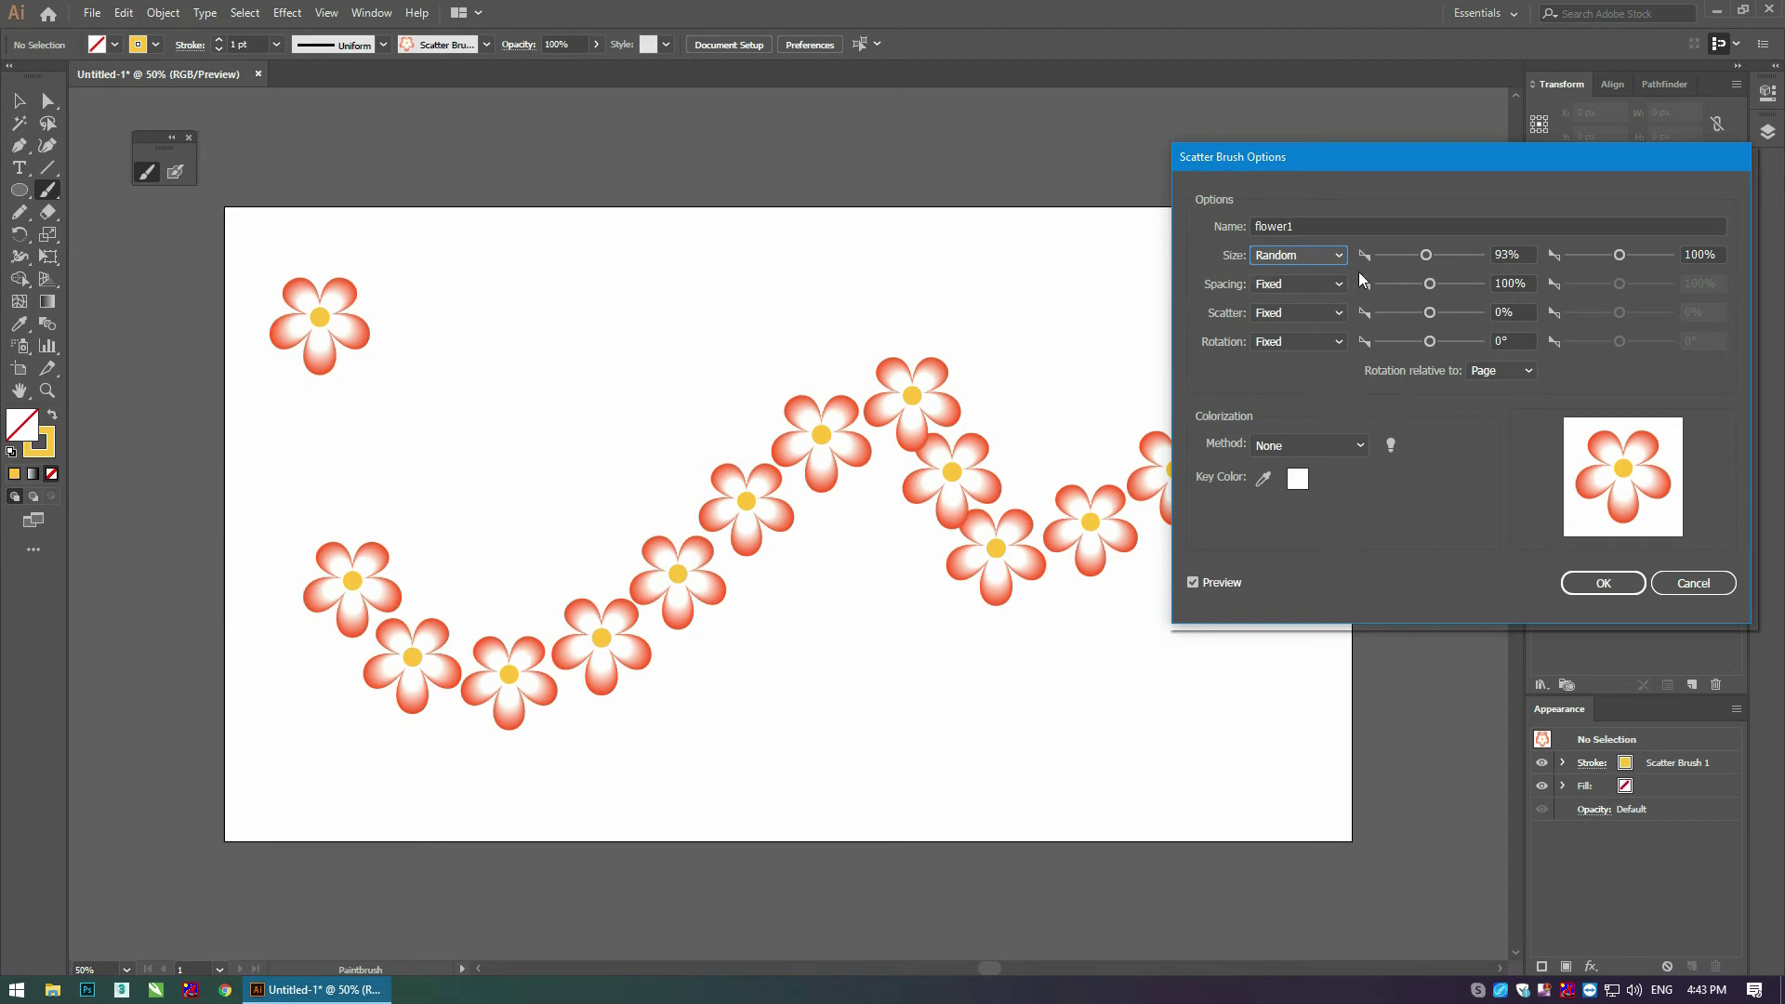
{"action": "left_click_drag", "start_coordinate": [1429, 255], "coordinate": [1395, 260]}
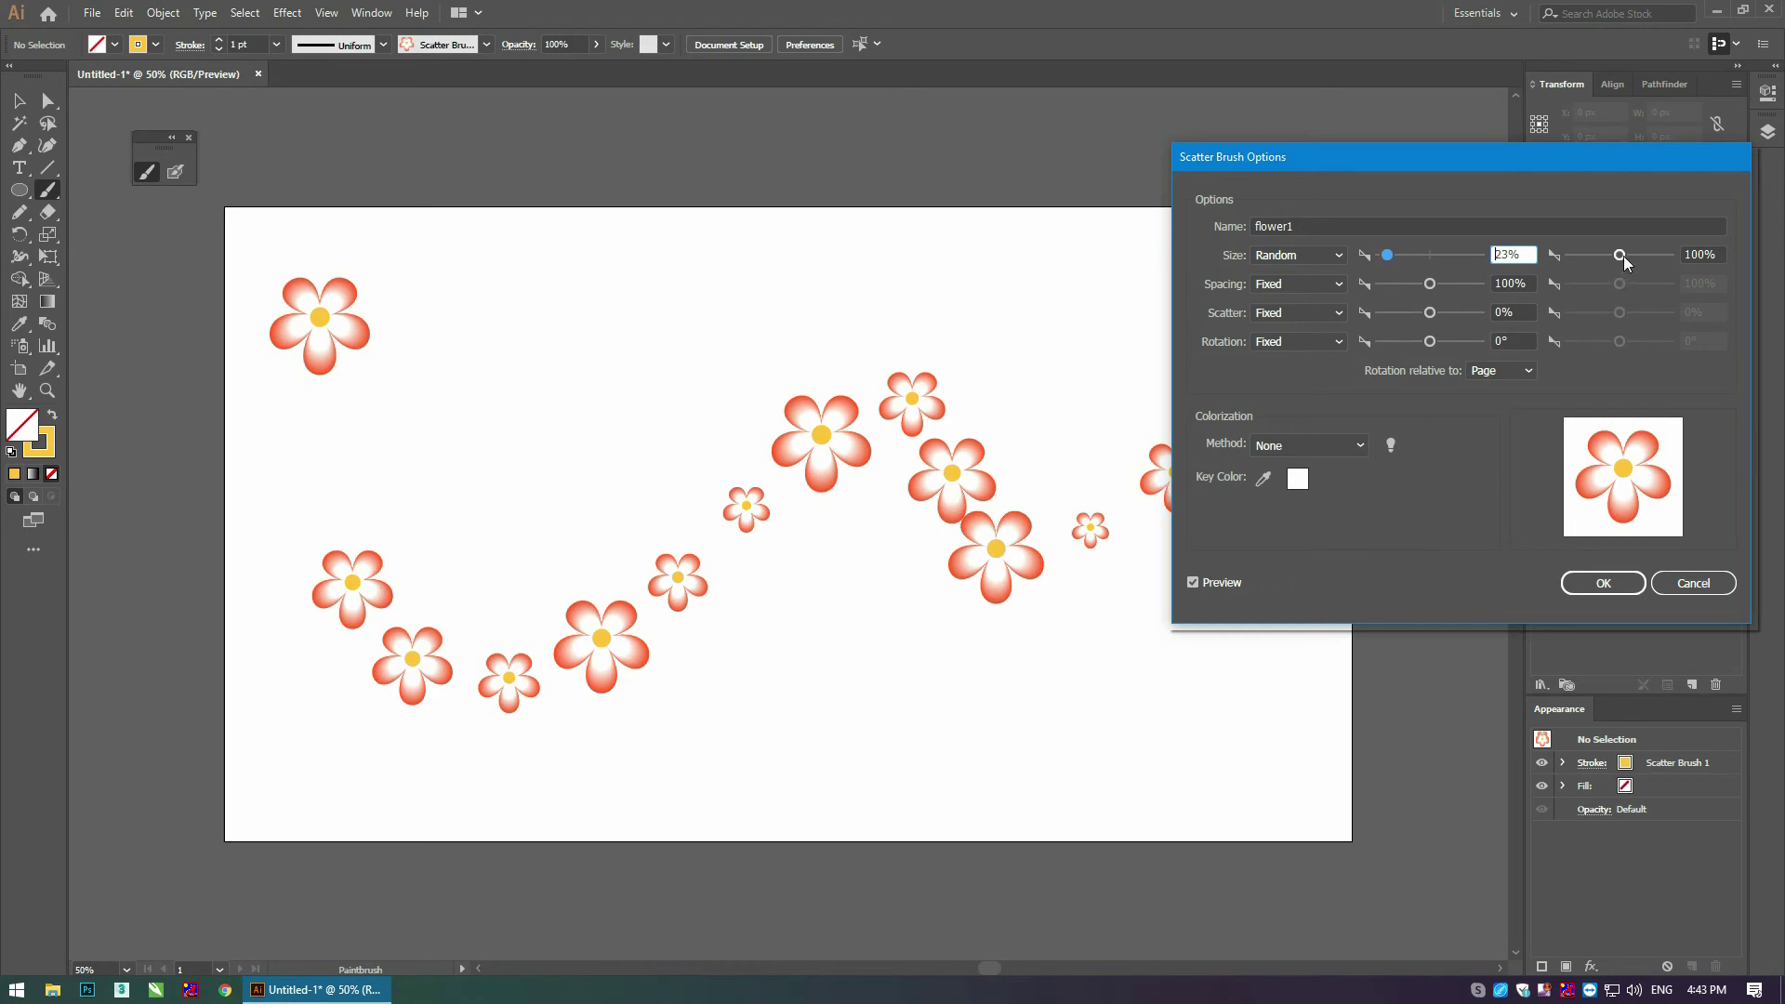
{"action": "left_click_drag", "start_coordinate": [1620, 254], "coordinate": [1601, 255]}
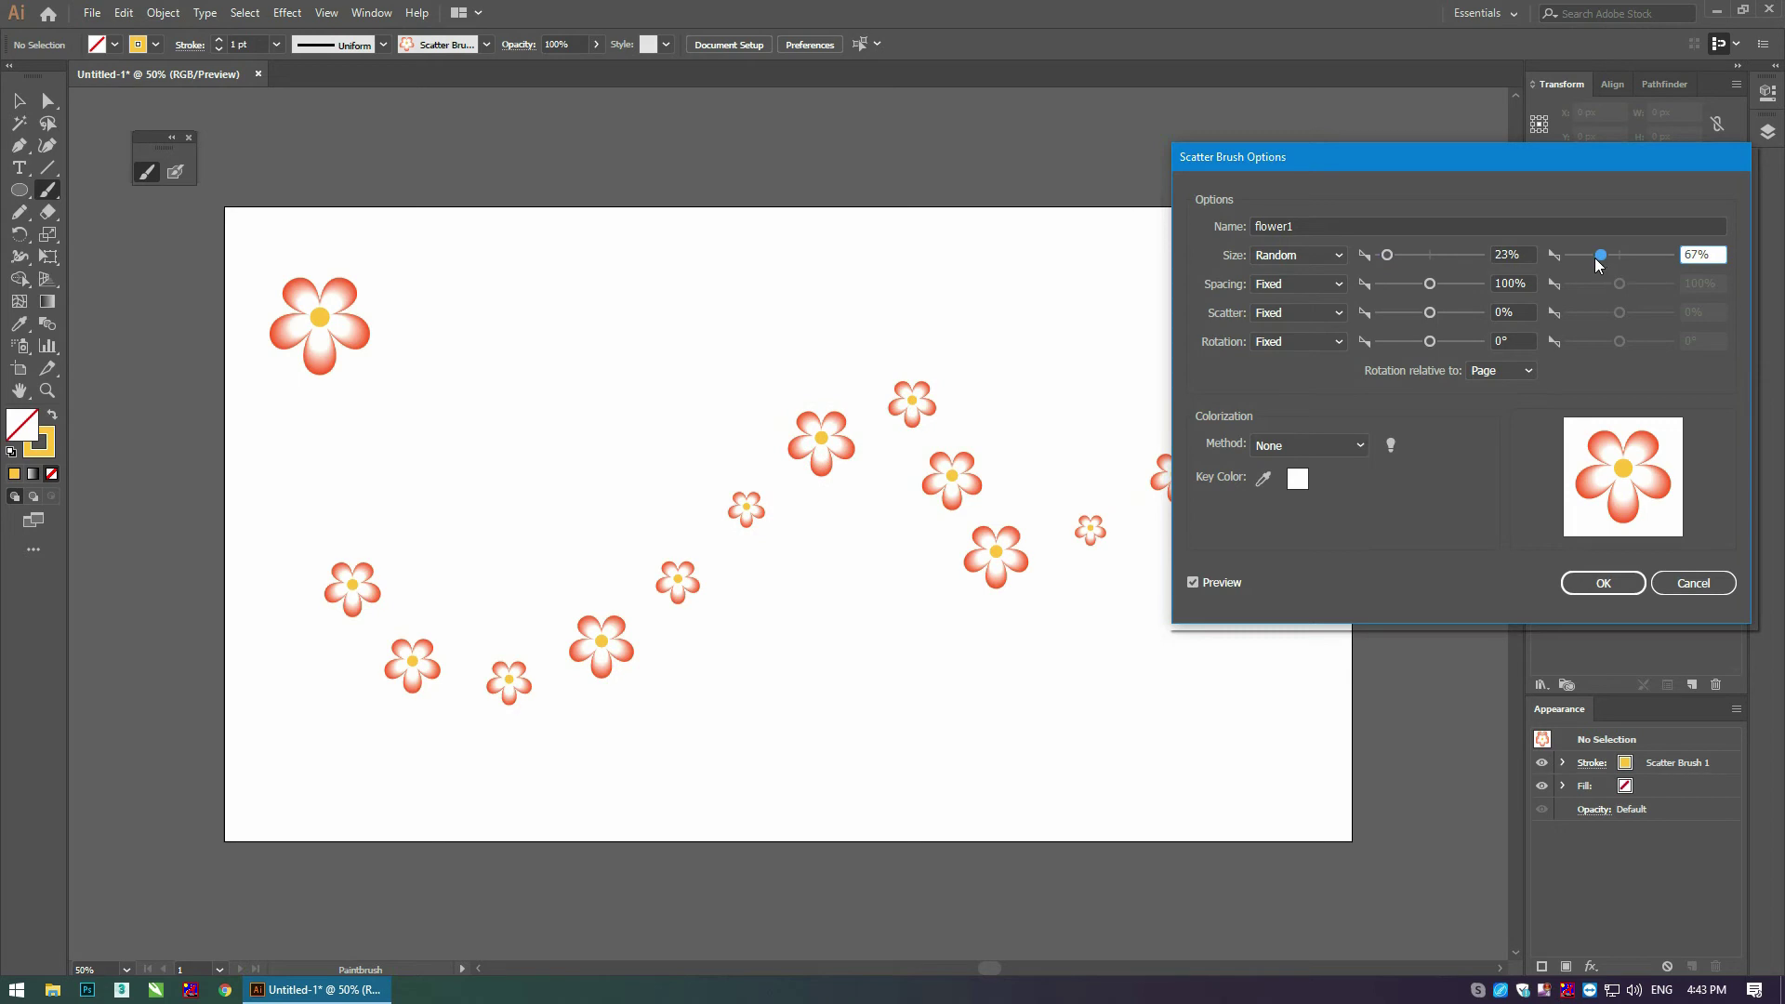
{"action": "left_click_drag", "start_coordinate": [1595, 253], "coordinate": [1559, 262]}
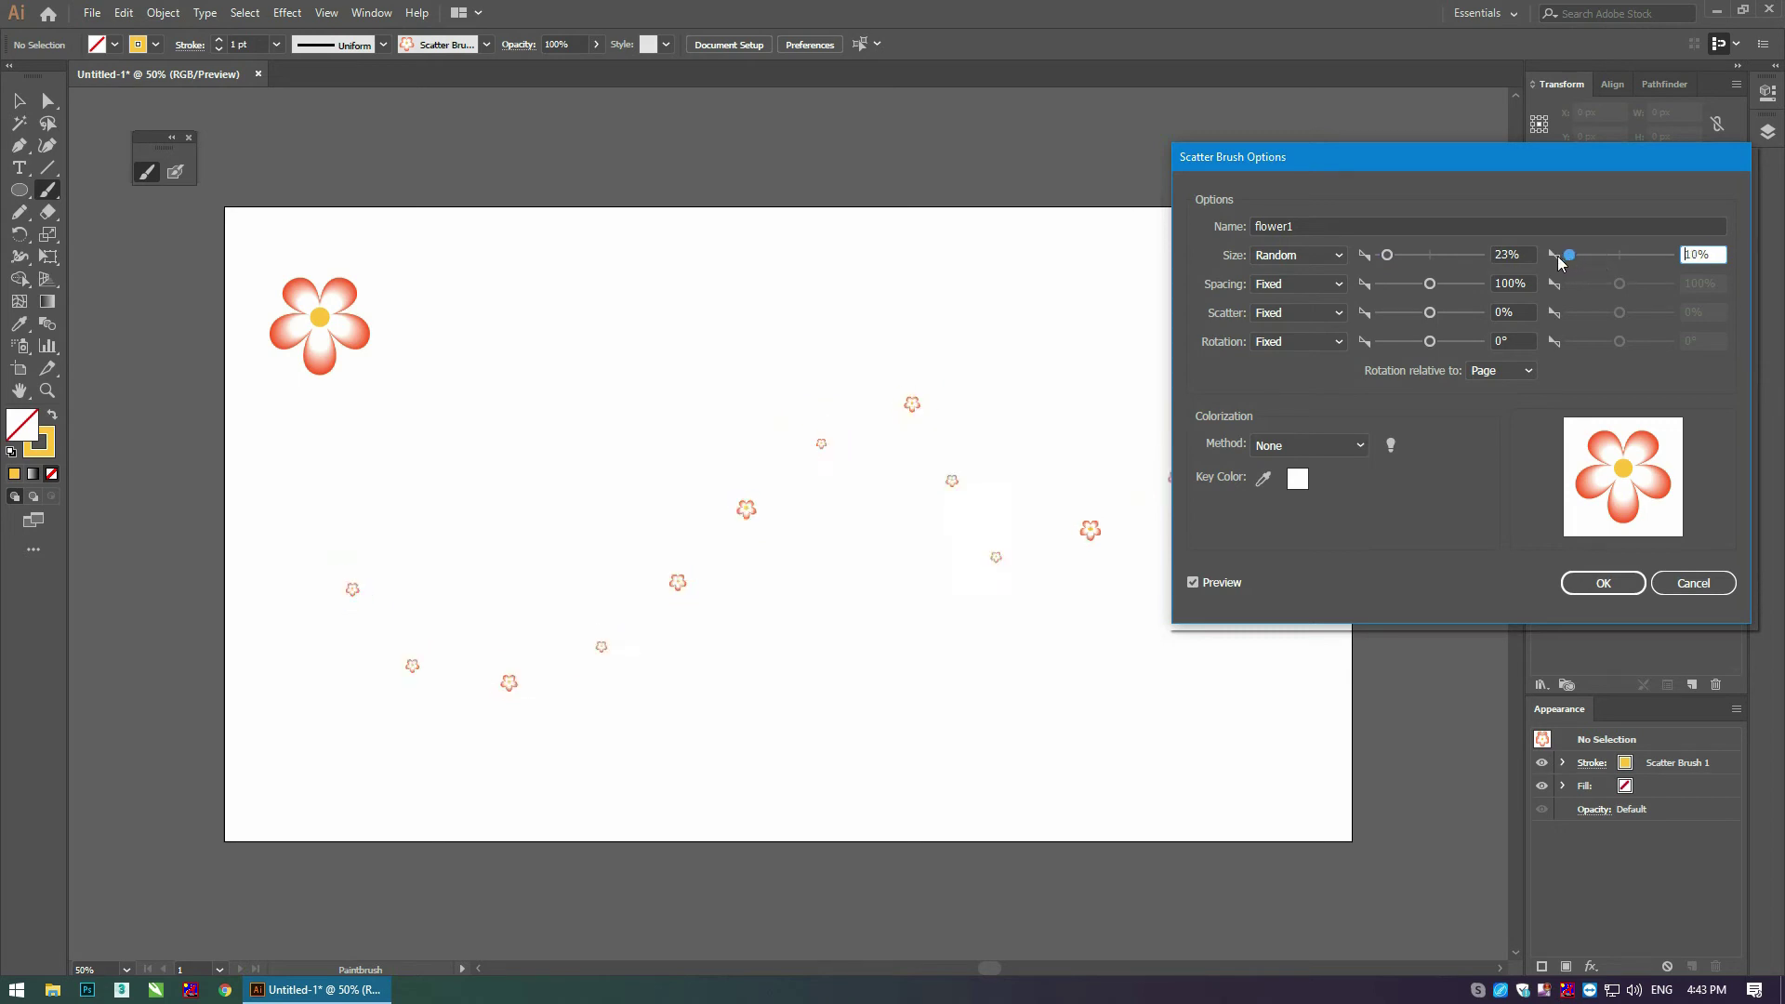
{"action": "left_click_drag", "start_coordinate": [1572, 254], "coordinate": [1599, 258]}
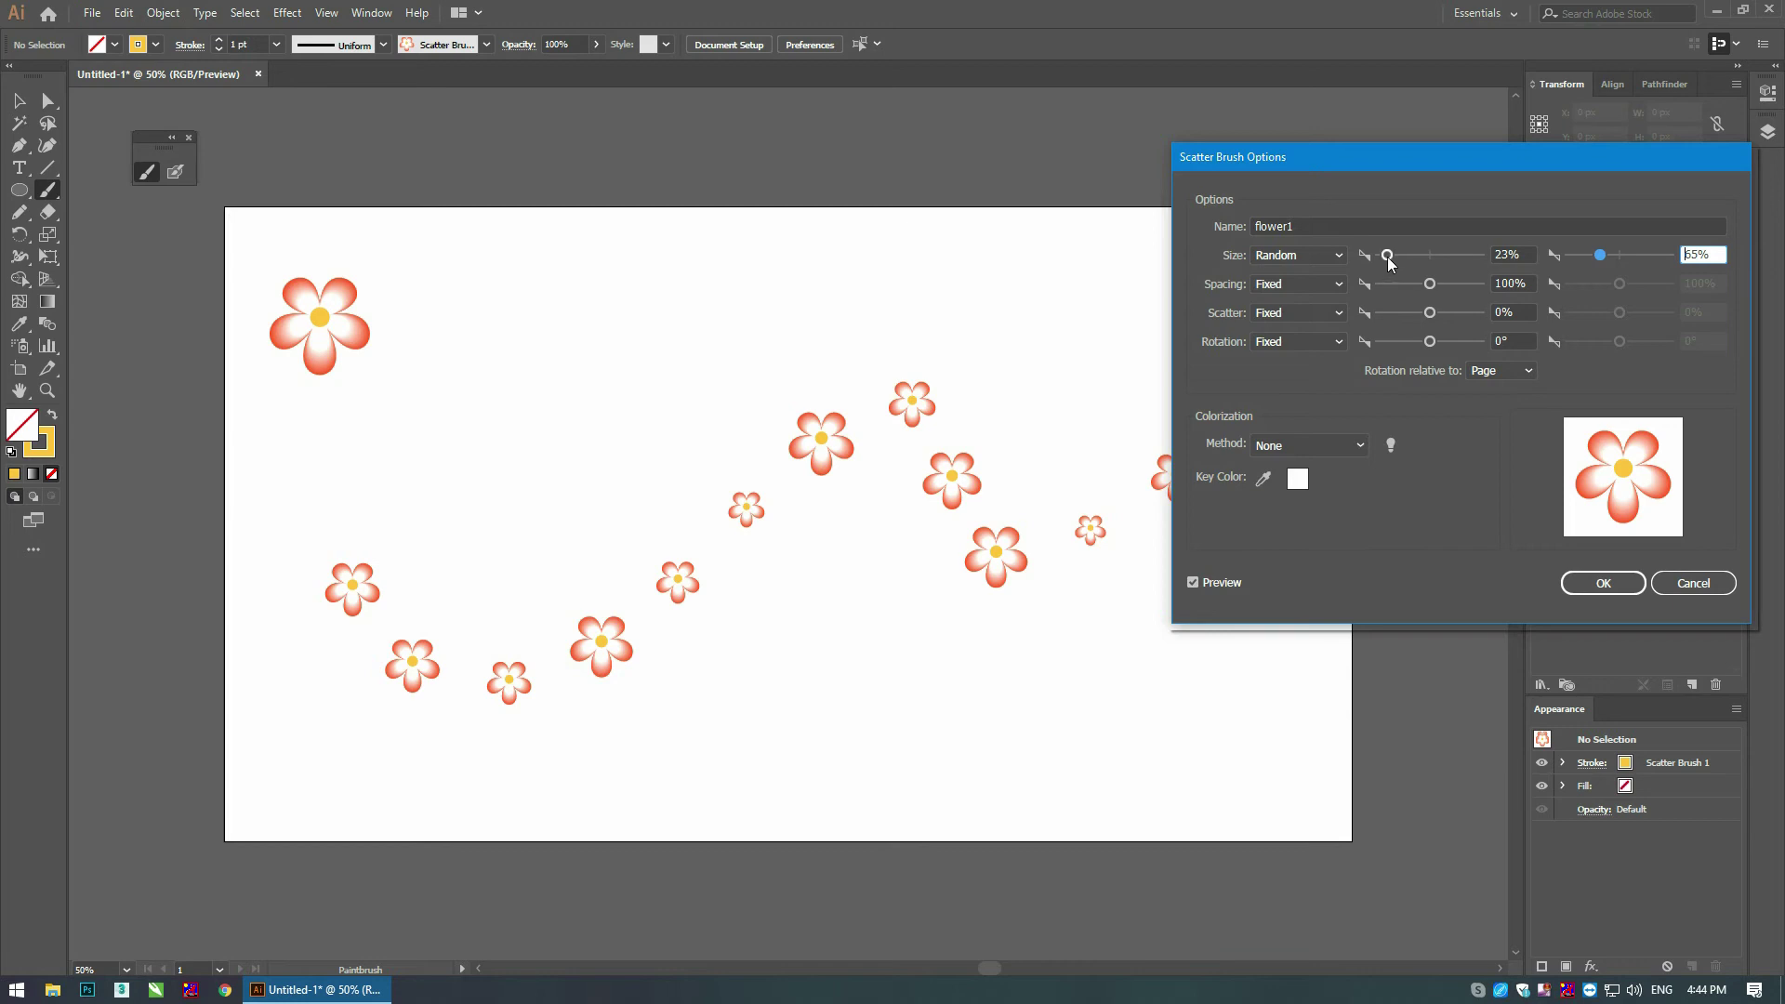
{"action": "left_click", "coordinate": [1303, 255]}
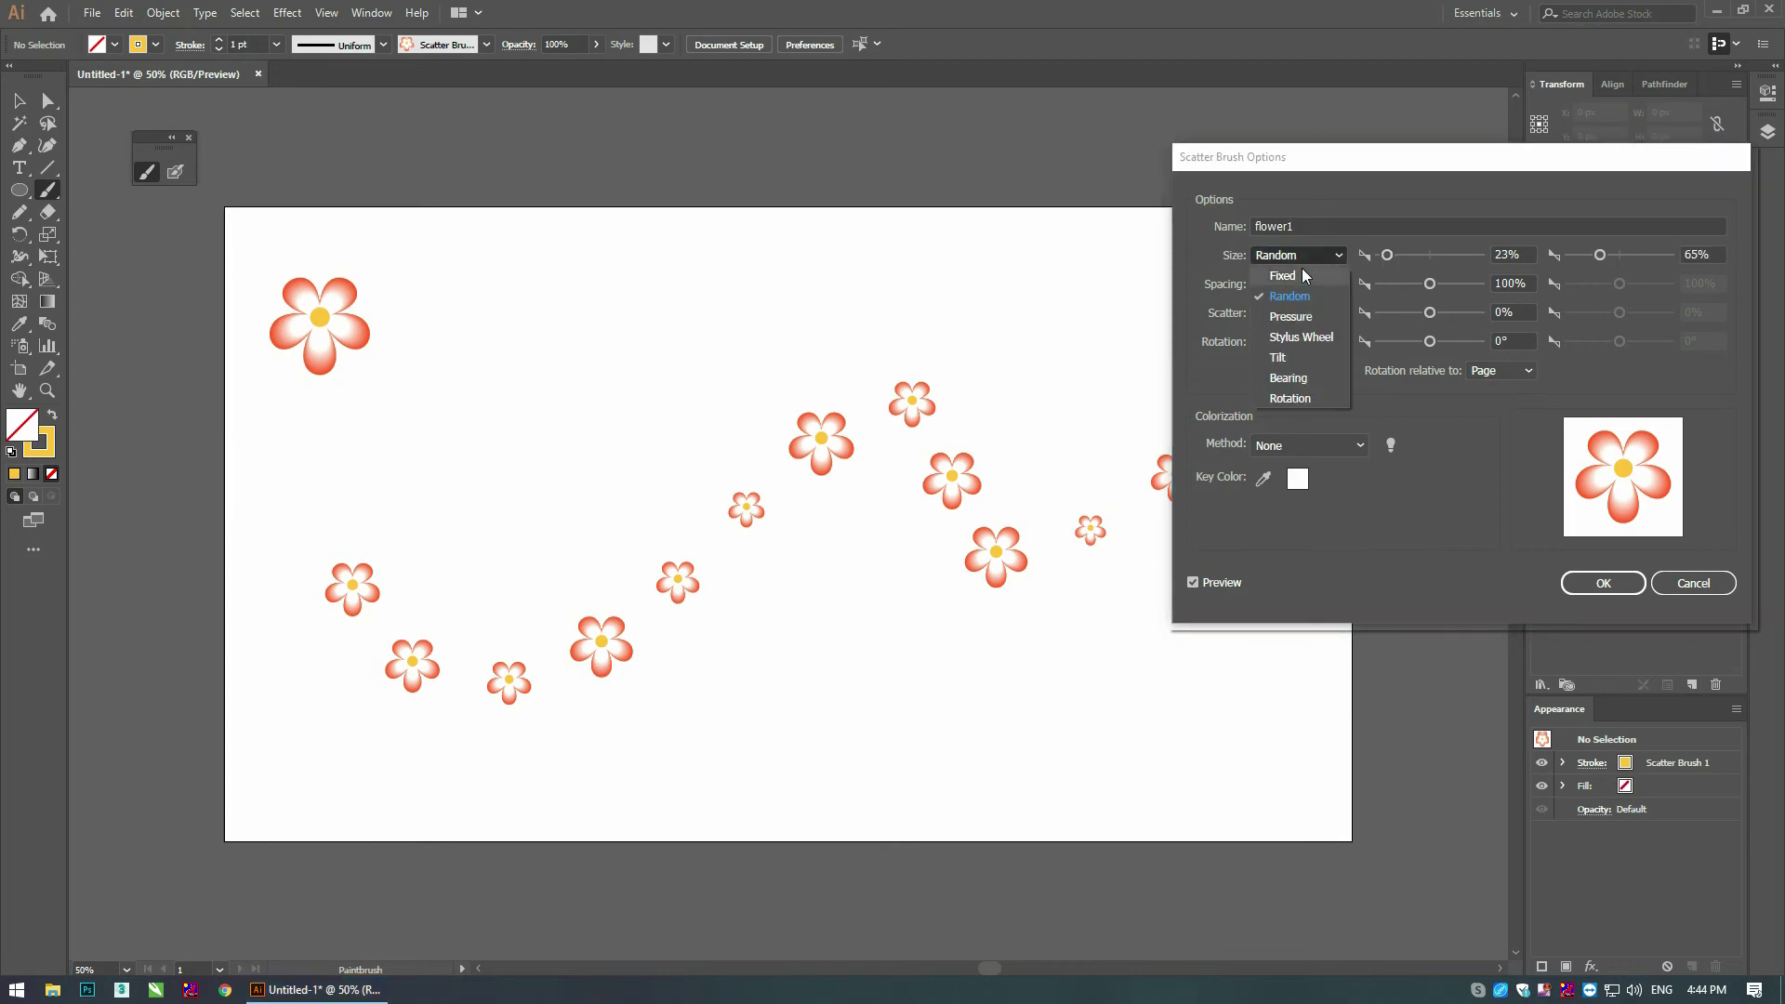
{"action": "left_click", "coordinate": [1287, 317]}
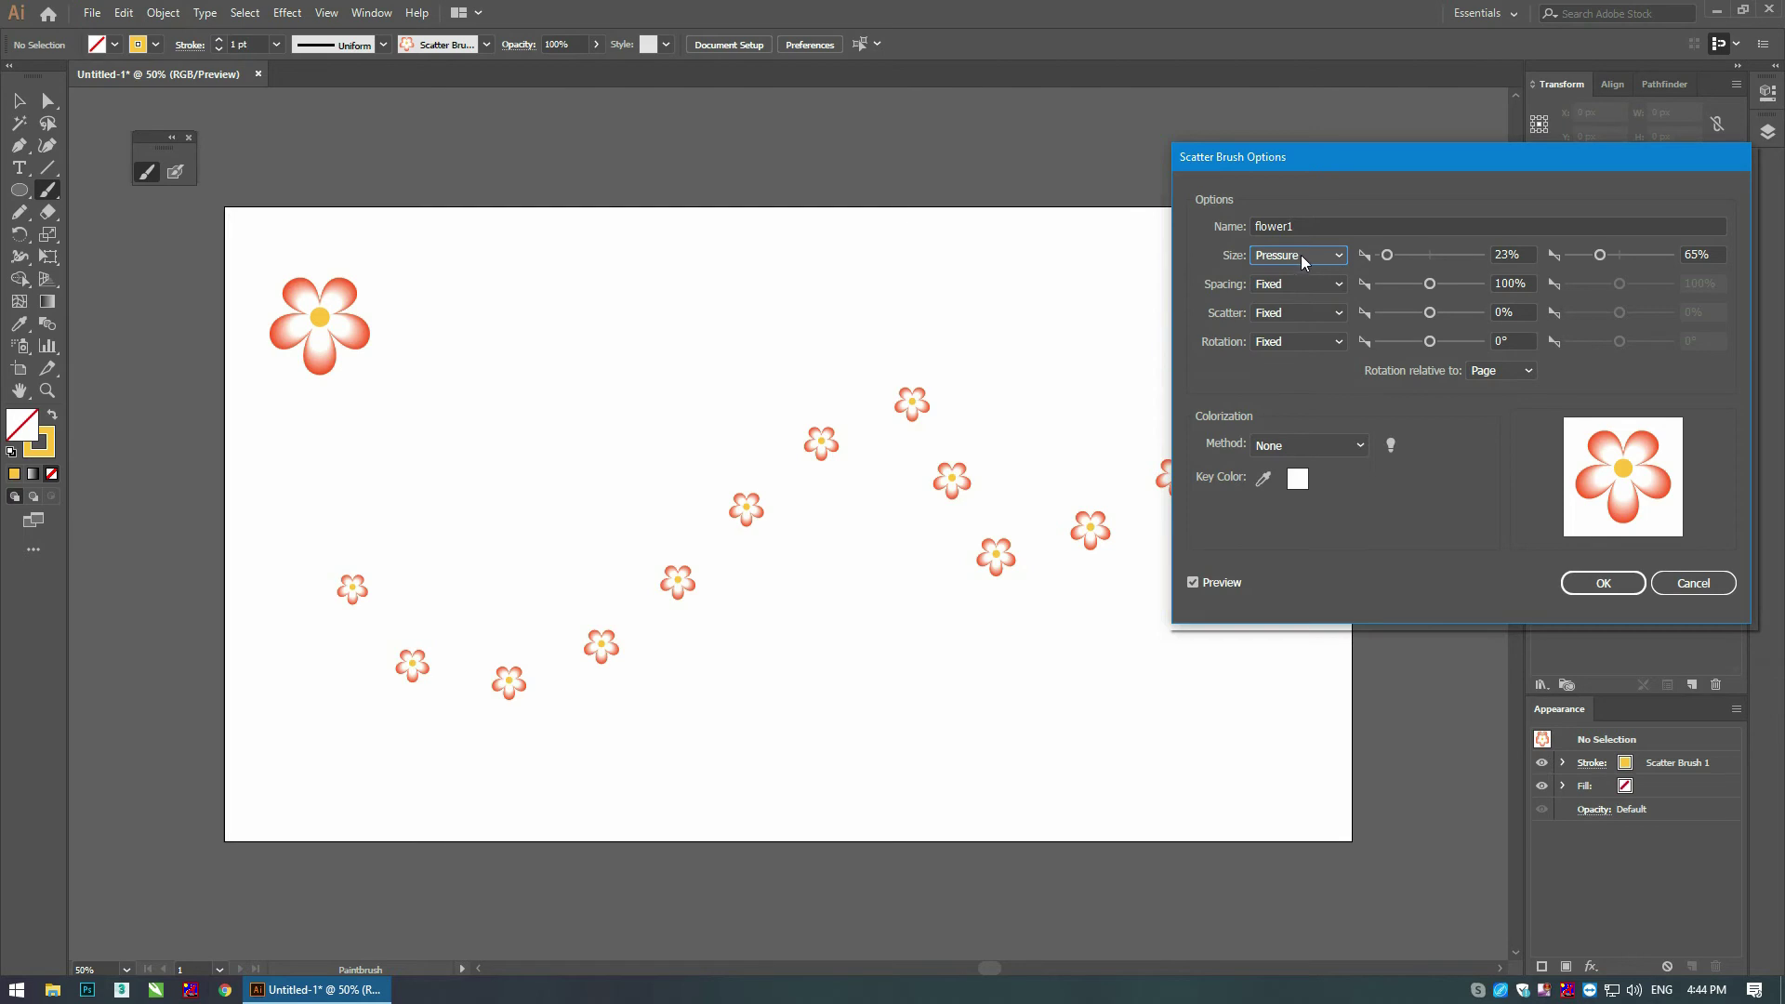
Step: Confirm flower1's settings, apply them to existing strokes, undo a test stroke, and reopen its options
{"action": "left_click", "coordinate": [1609, 578]}
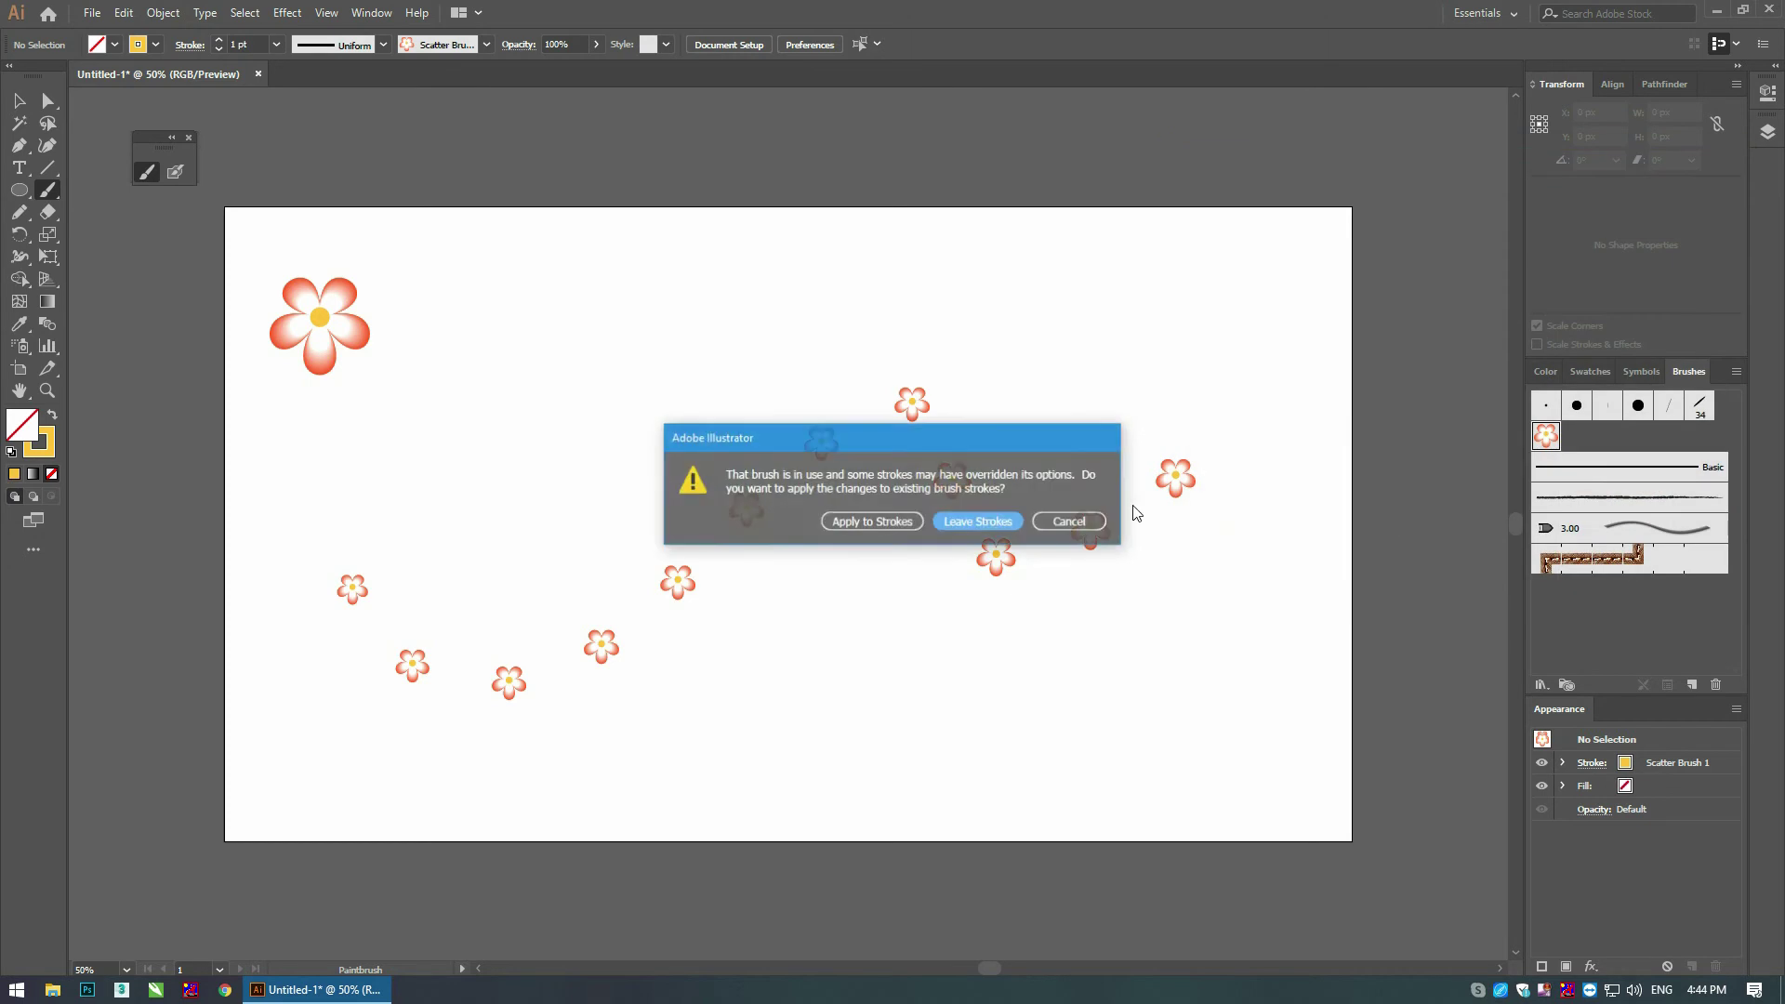
{"action": "left_click", "coordinate": [898, 523]}
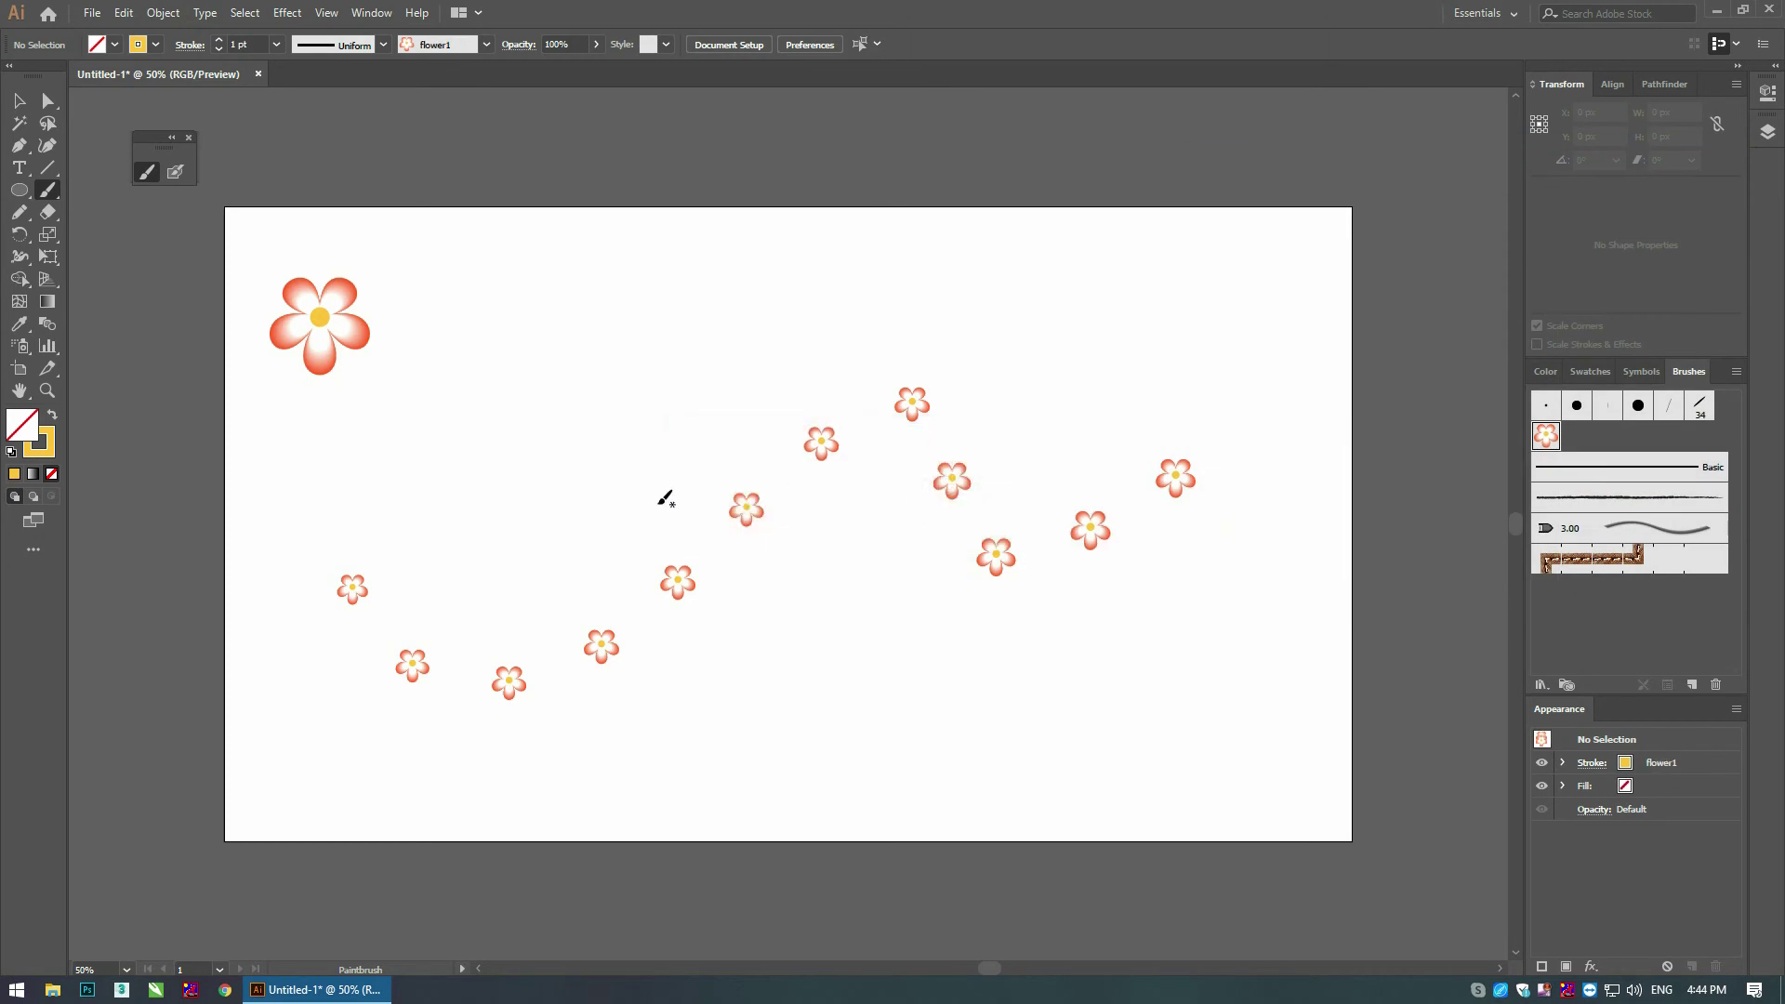
{"action": "left_click_drag", "start_coordinate": [332, 473], "coordinate": [1161, 314]}
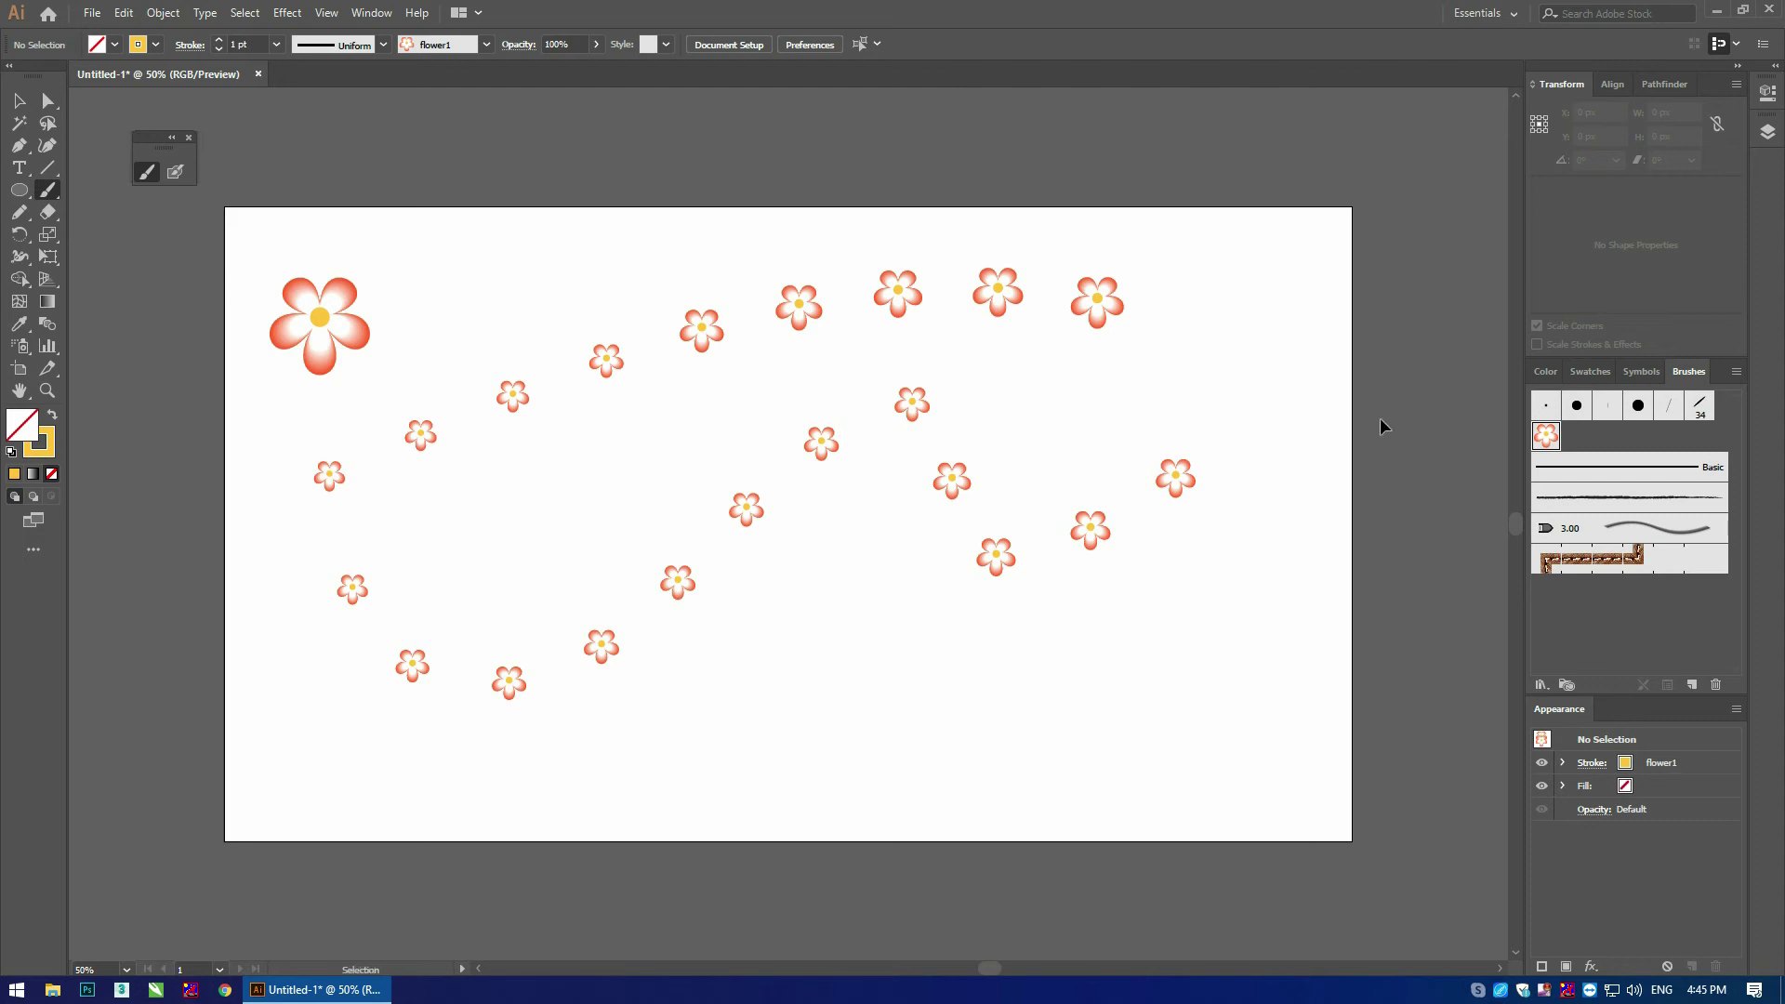
{"action": "key", "text": "ctrl+z"}
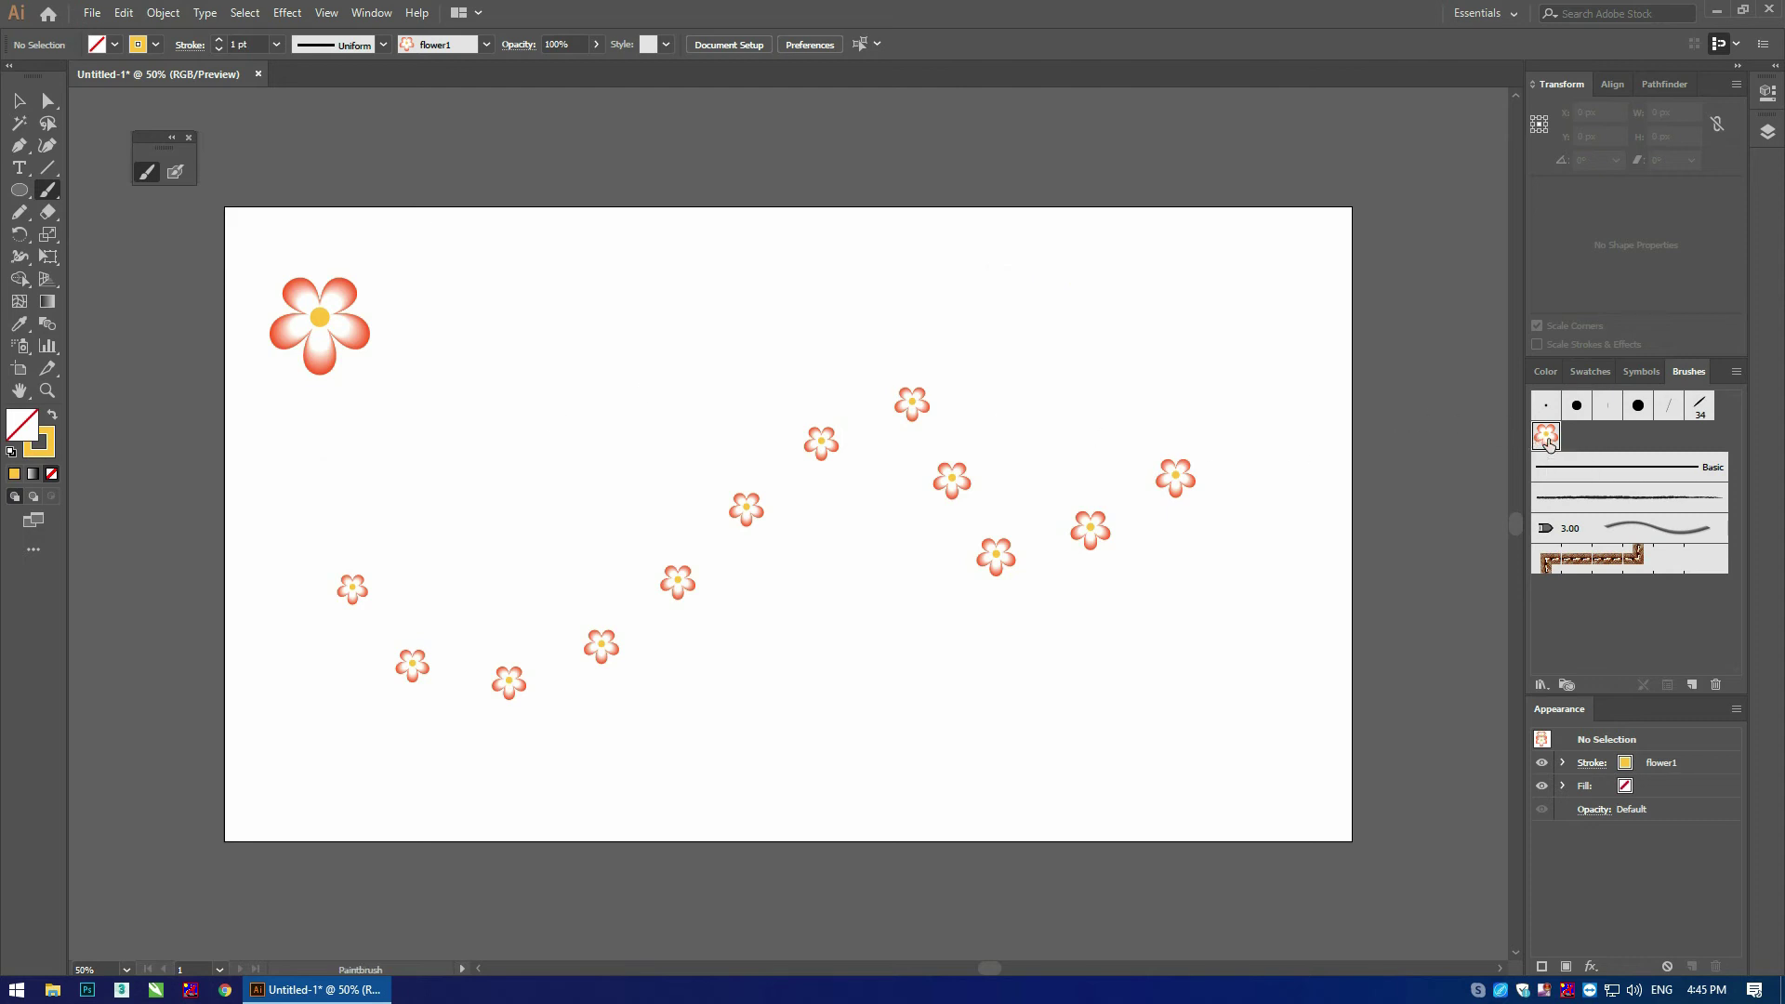
{"action": "double_click", "coordinate": [1546, 438]}
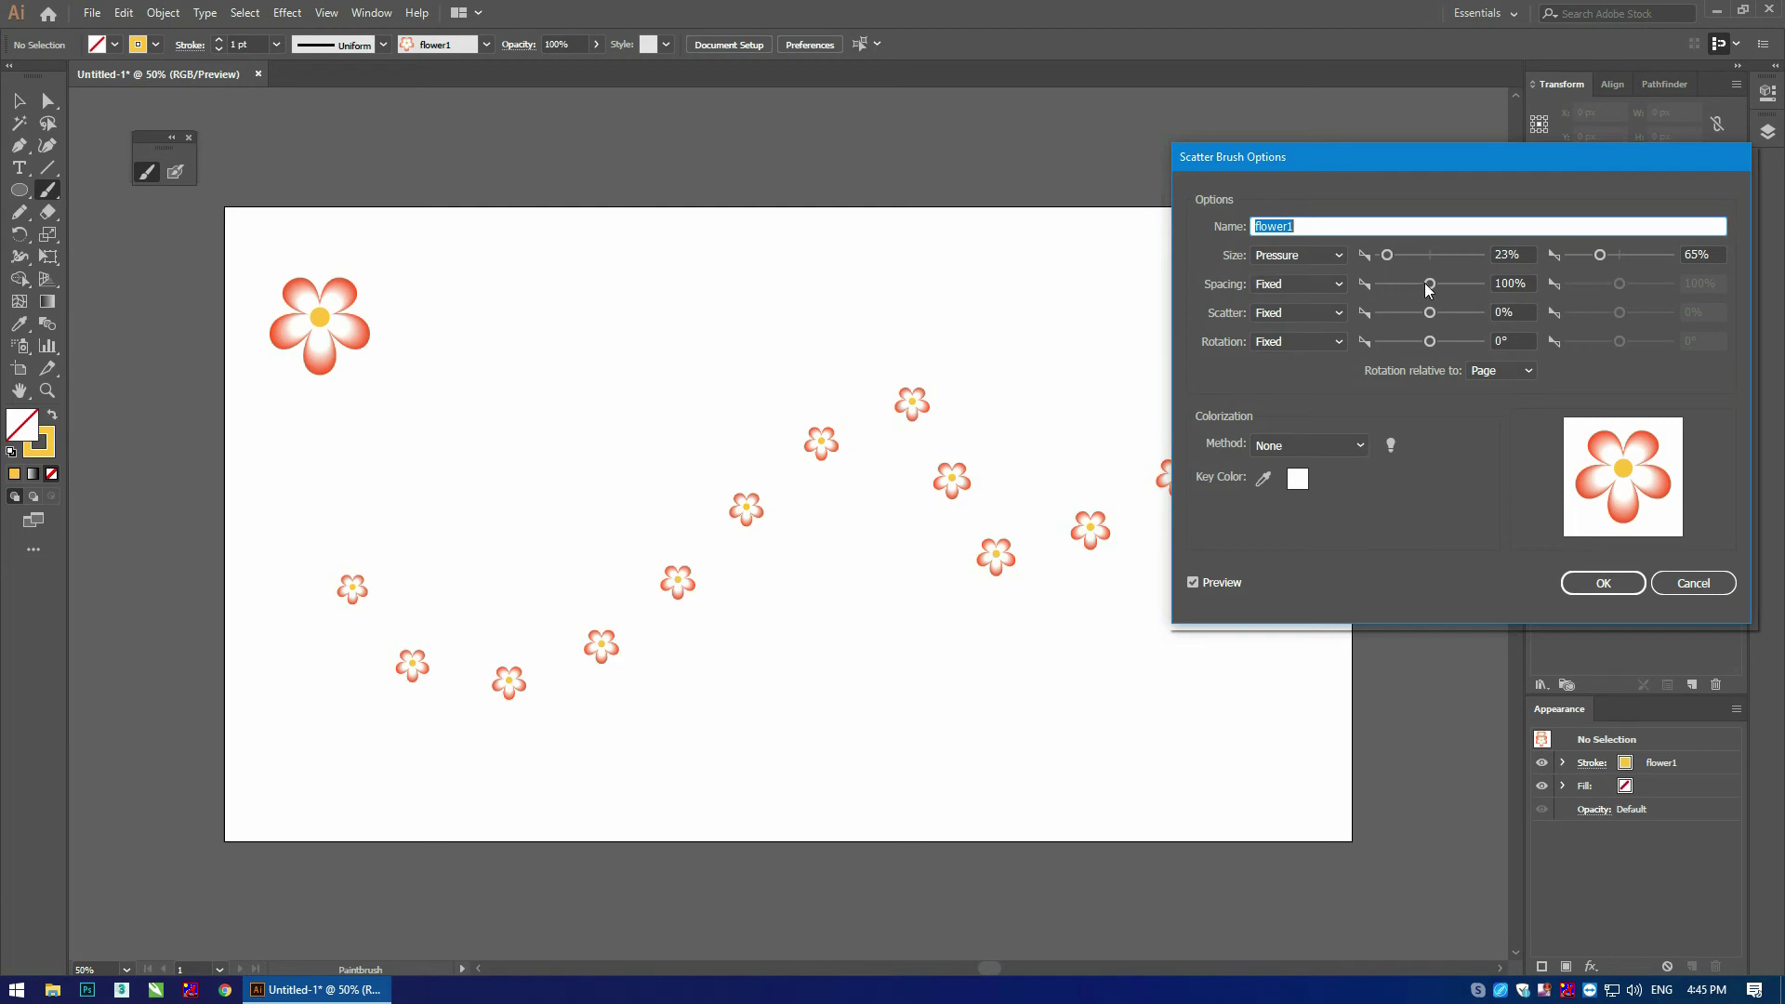
Step: Set flower1's spacing to Random, ranging from 41% to 87%
{"action": "left_click_drag", "start_coordinate": [1430, 283], "coordinate": [1398, 286]}
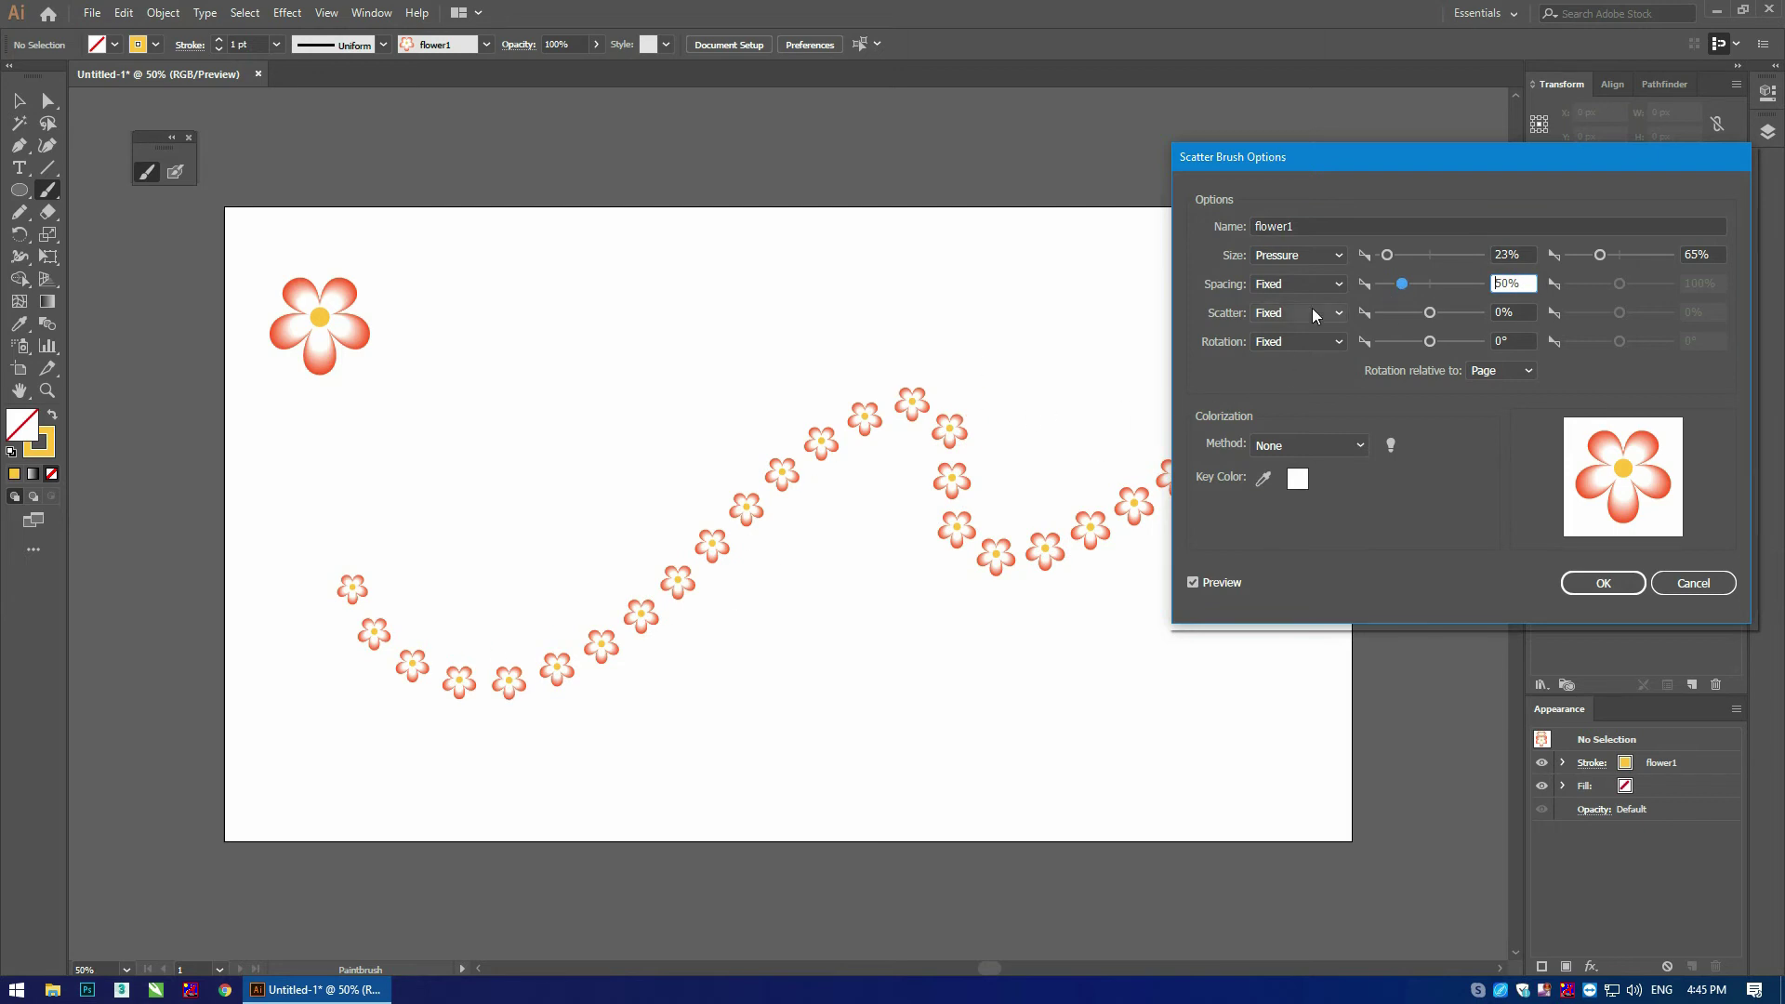
{"action": "mouse_move", "coordinate": [1397, 283]}
{"action": "left_mouse_down"}
{"action": "mouse_move", "coordinate": [1380, 287]}
{"action": "mouse_move", "coordinate": [1399, 289]}
{"action": "left_mouse_up"}
{"action": "left_click", "coordinate": [1306, 284]}
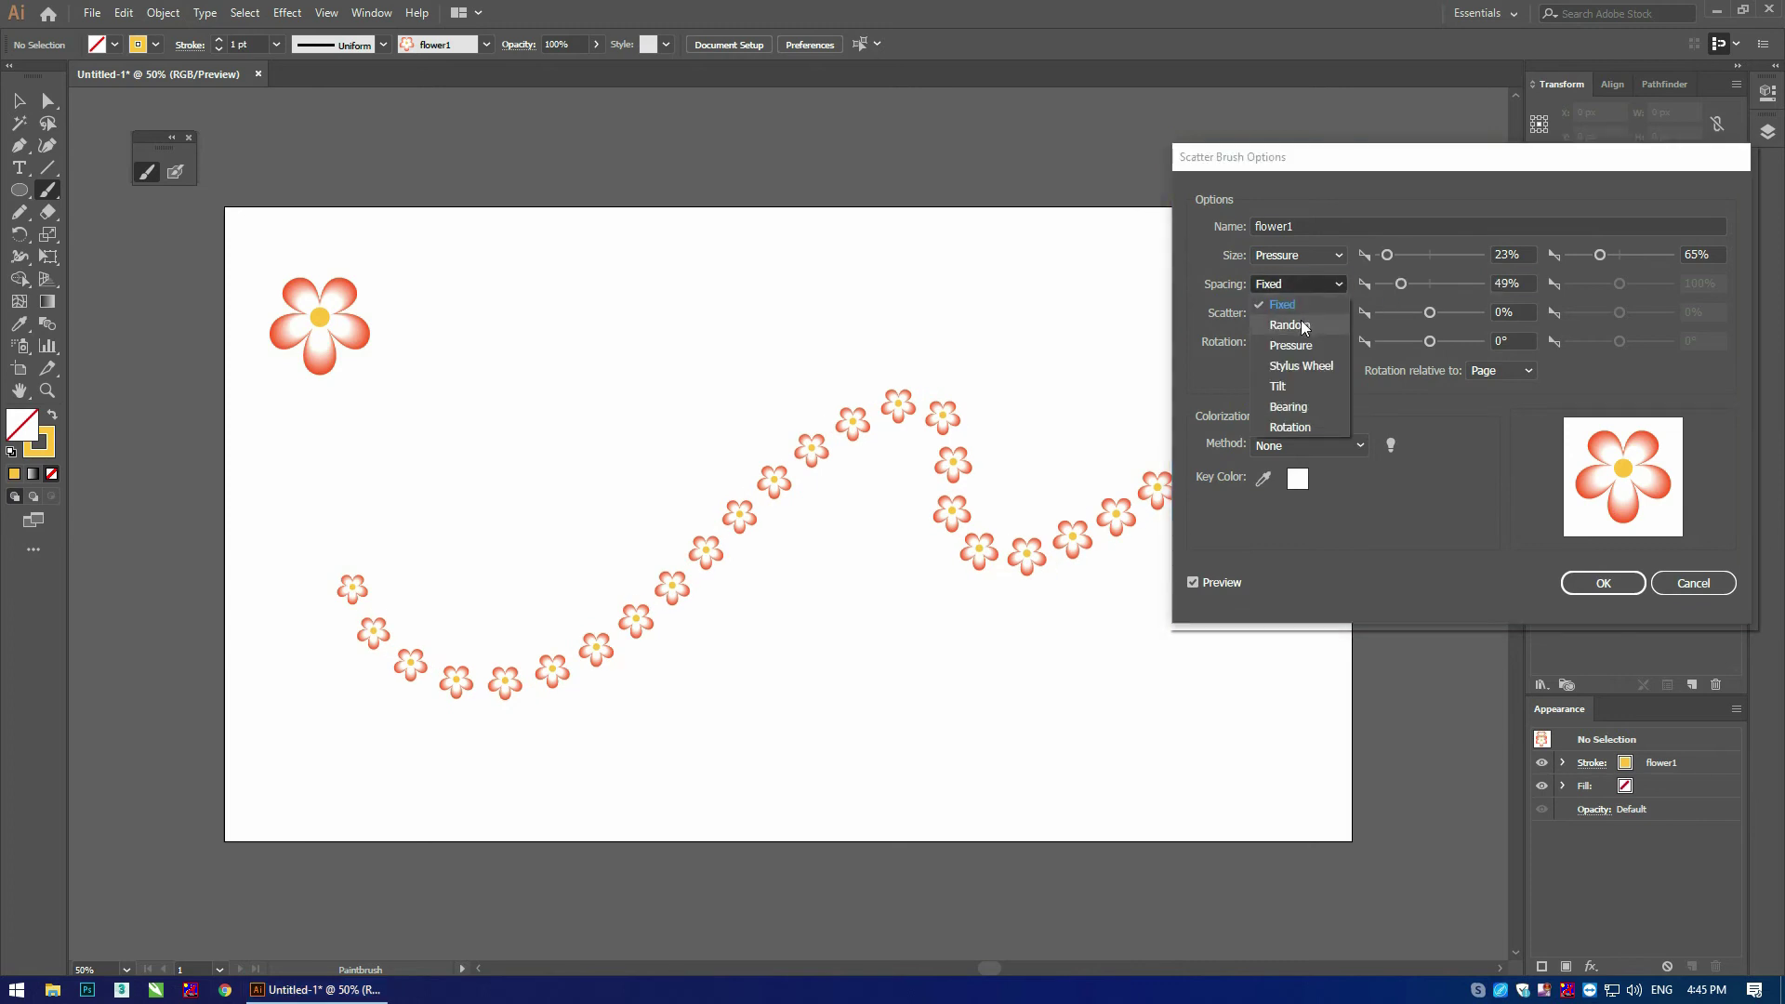
{"action": "left_click", "coordinate": [1302, 324]}
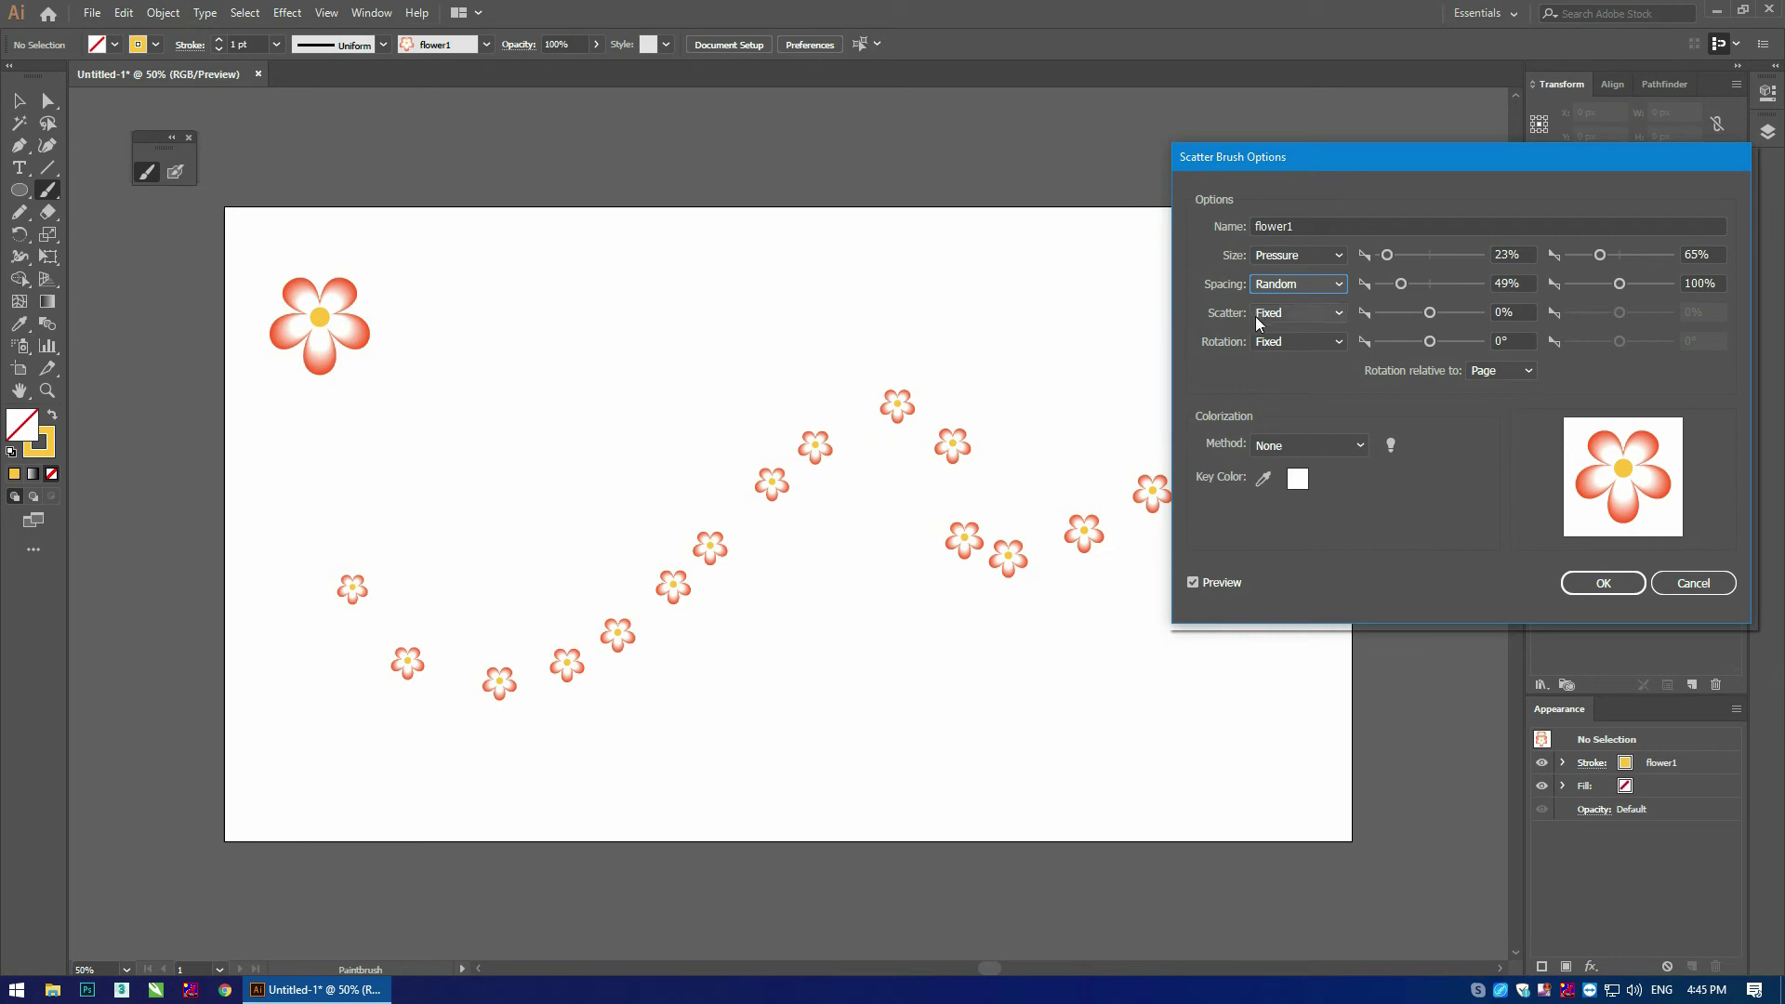
{"action": "left_click_drag", "start_coordinate": [1401, 284], "coordinate": [1402, 283]}
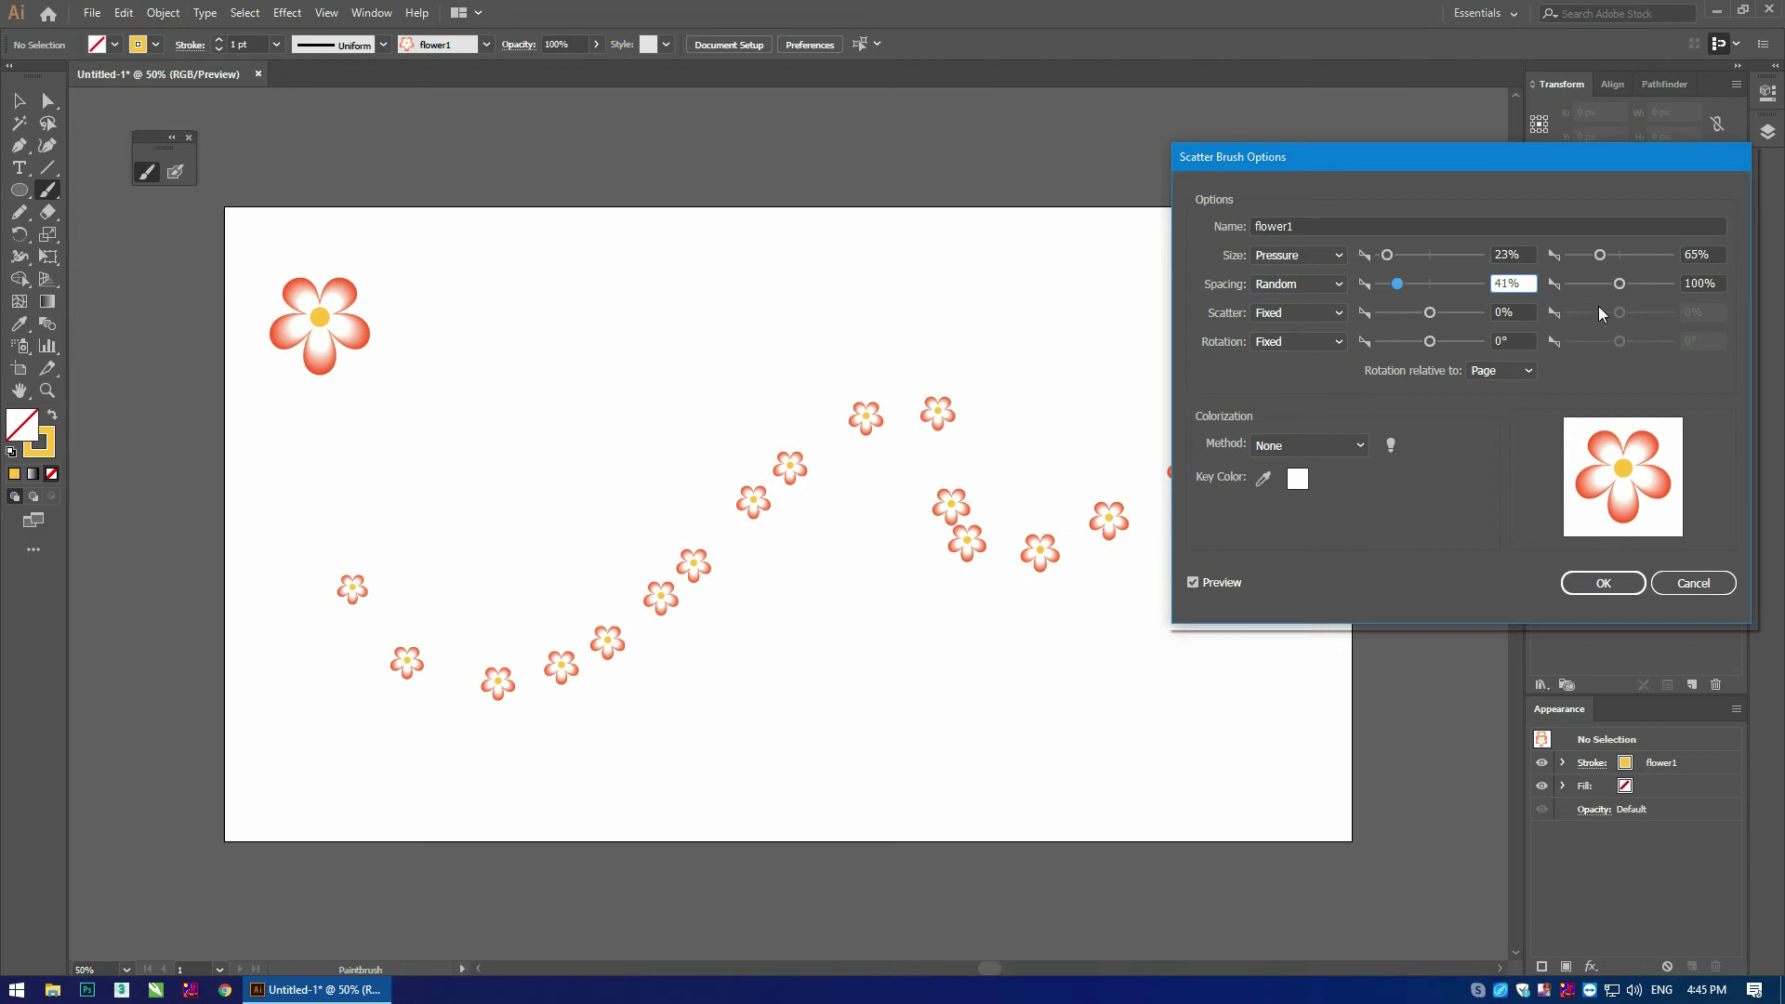
{"action": "mouse_move", "coordinate": [1618, 286]}
{"action": "left_mouse_down"}
{"action": "mouse_move", "coordinate": [1583, 289]}
{"action": "mouse_move", "coordinate": [1608, 289]}
{"action": "left_mouse_up"}
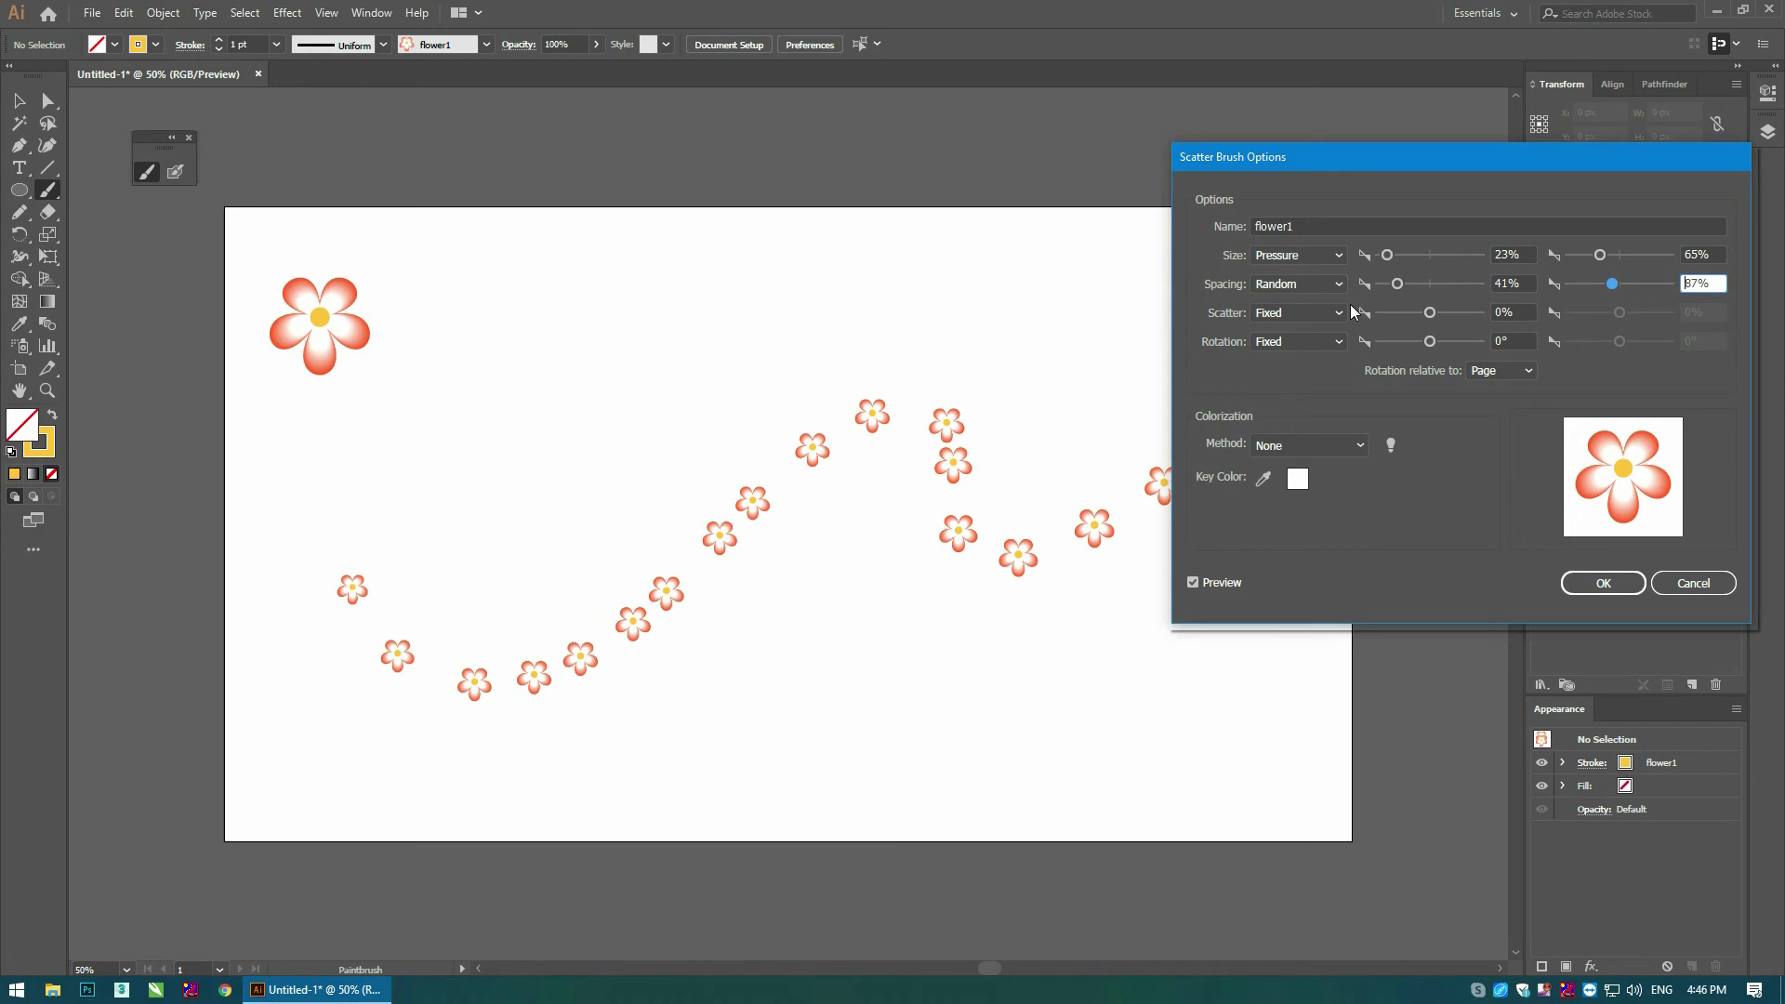
{"action": "left_click", "coordinate": [1291, 285]}
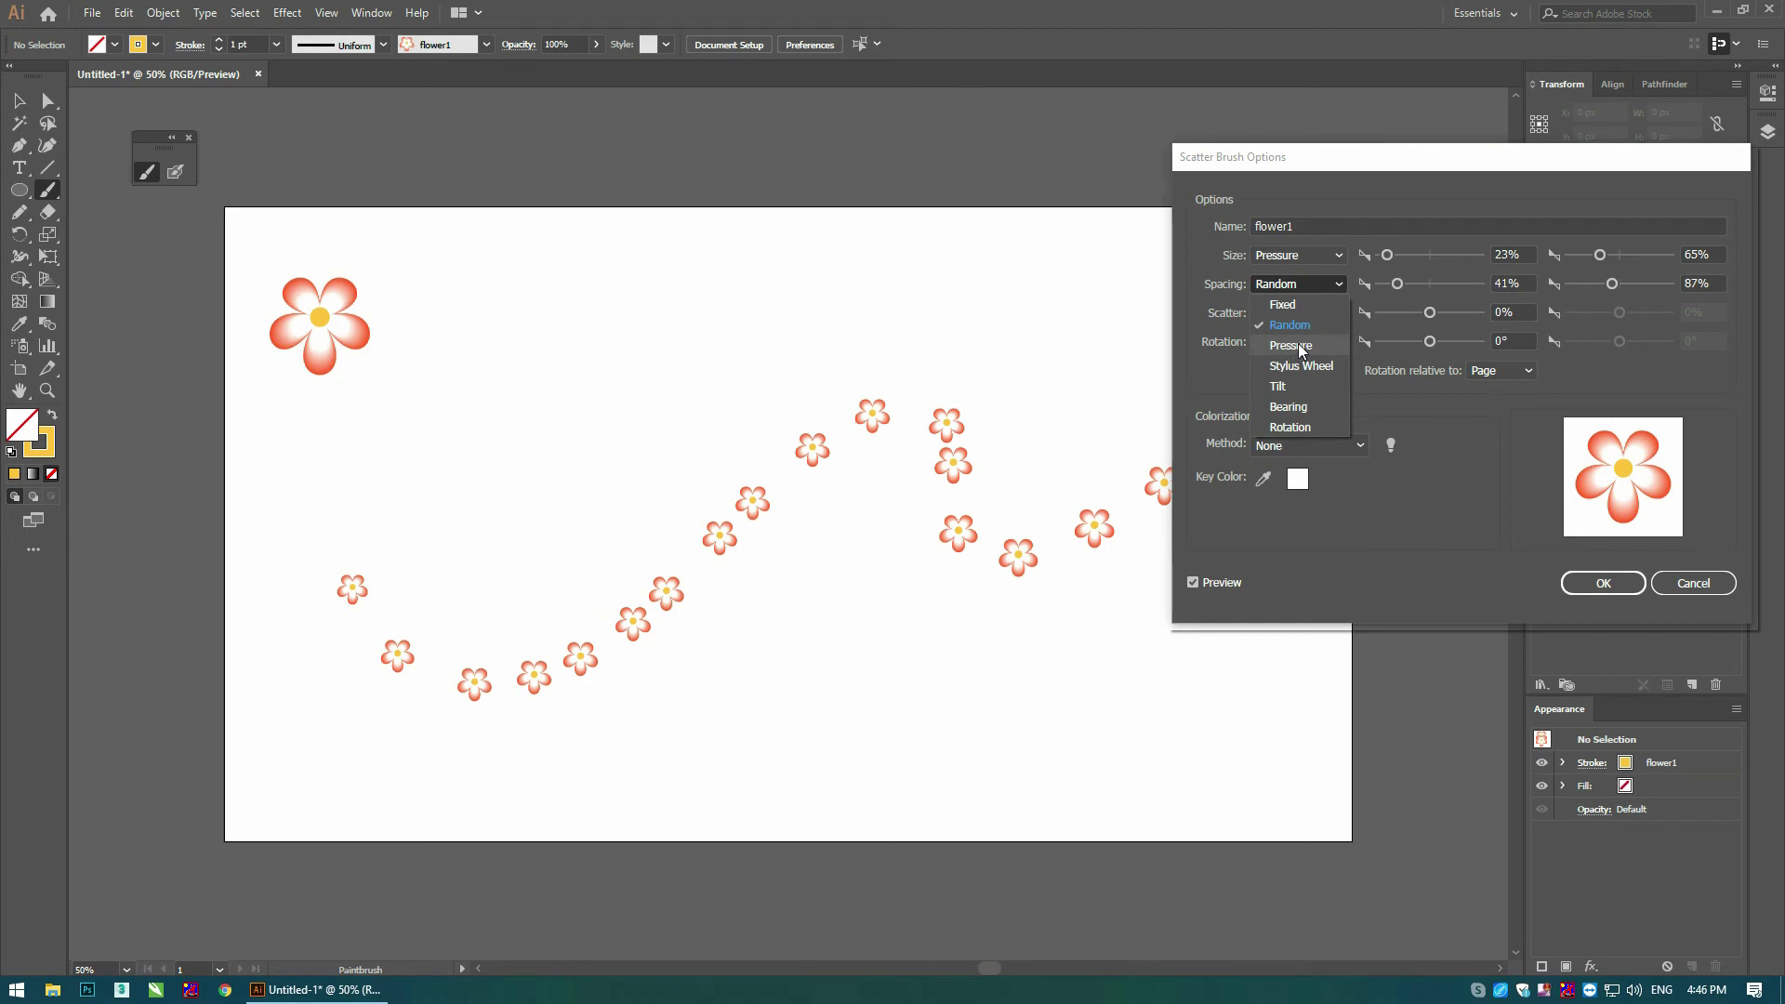
Step: Try Pressure and Fixed spacing, then return to Random with minimum spacing at 39%
{"action": "left_click", "coordinate": [1298, 346]}
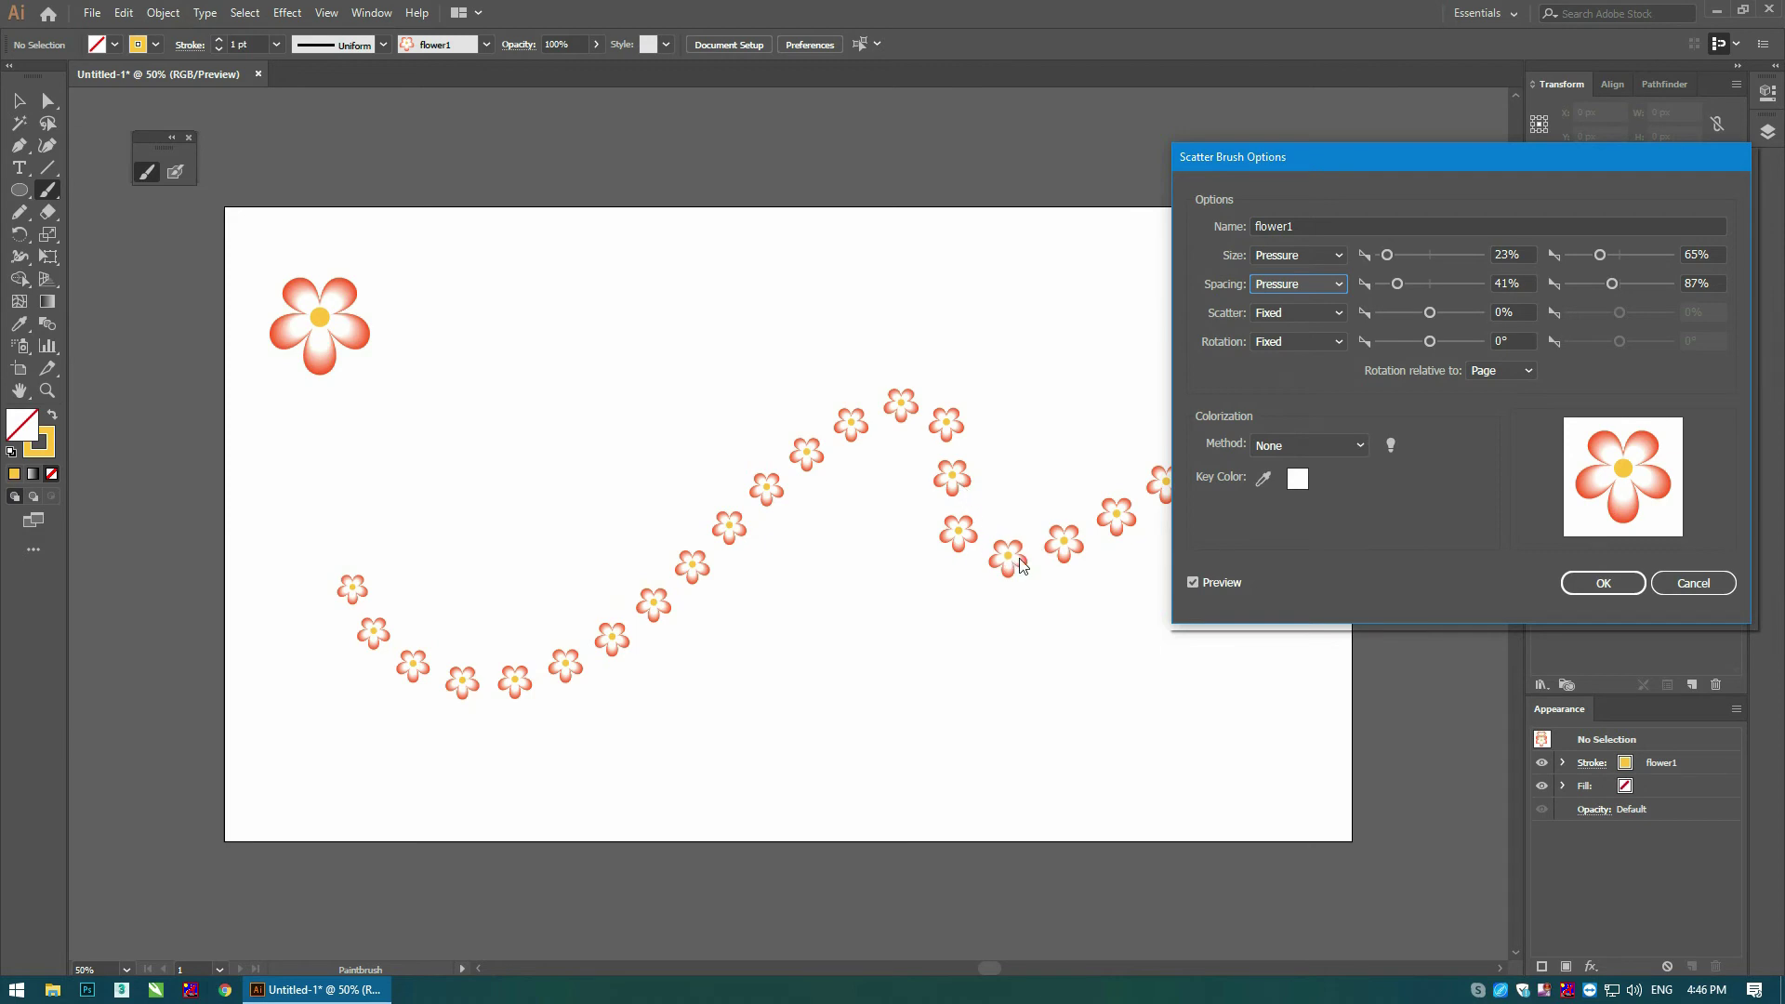
{"action": "left_click", "coordinate": [1301, 288]}
{"action": "left_click", "coordinate": [1297, 307]}
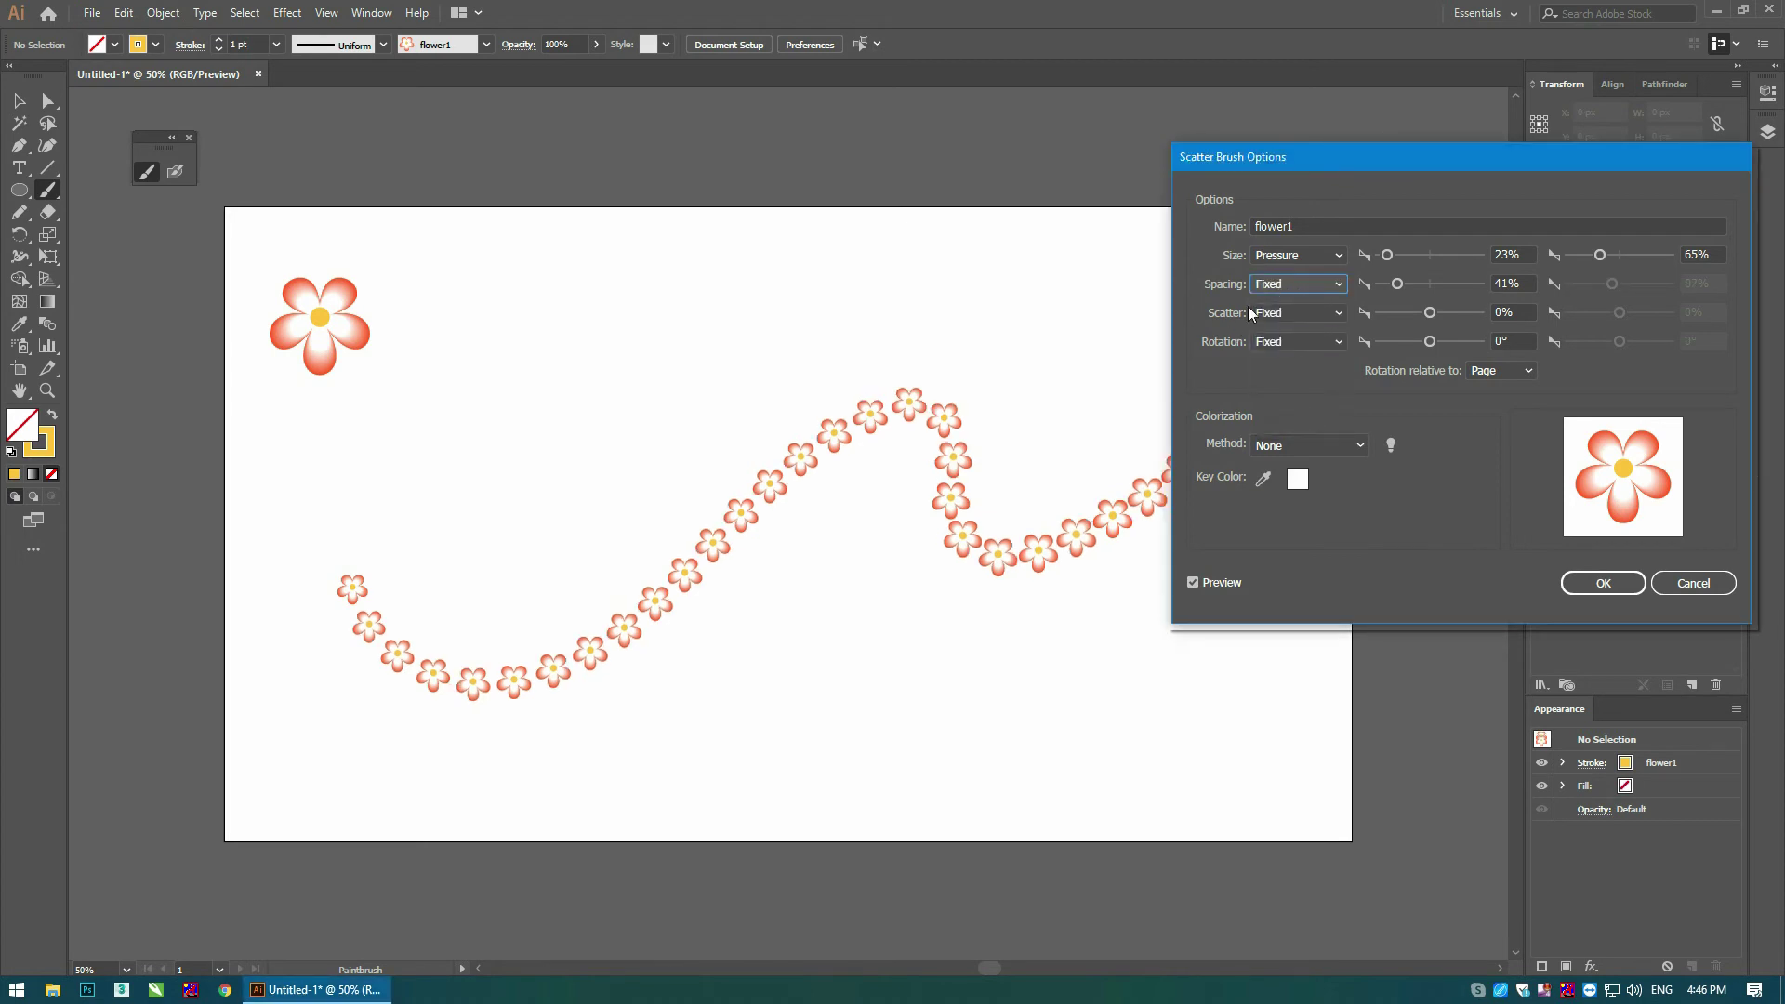
{"action": "left_click", "coordinate": [1311, 284]}
{"action": "left_click", "coordinate": [1300, 322]}
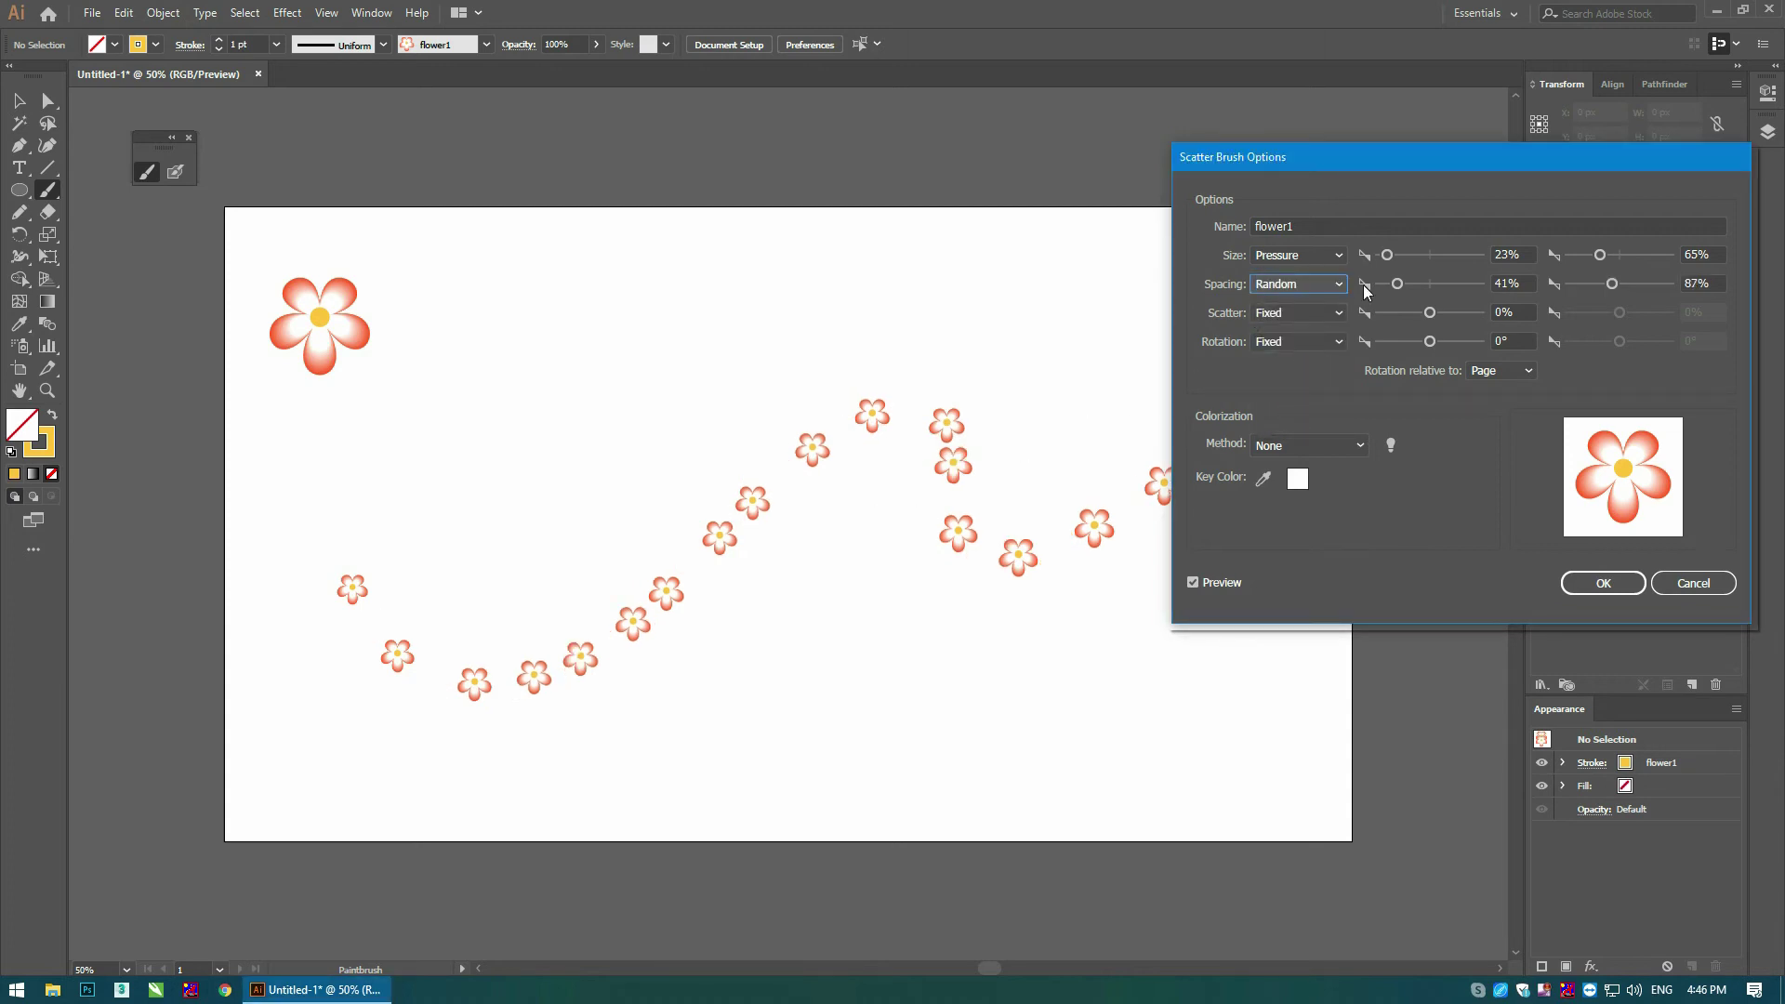
{"action": "left_click", "coordinate": [1387, 284]}
{"action": "left_click_drag", "start_coordinate": [1391, 285], "coordinate": [1395, 284]}
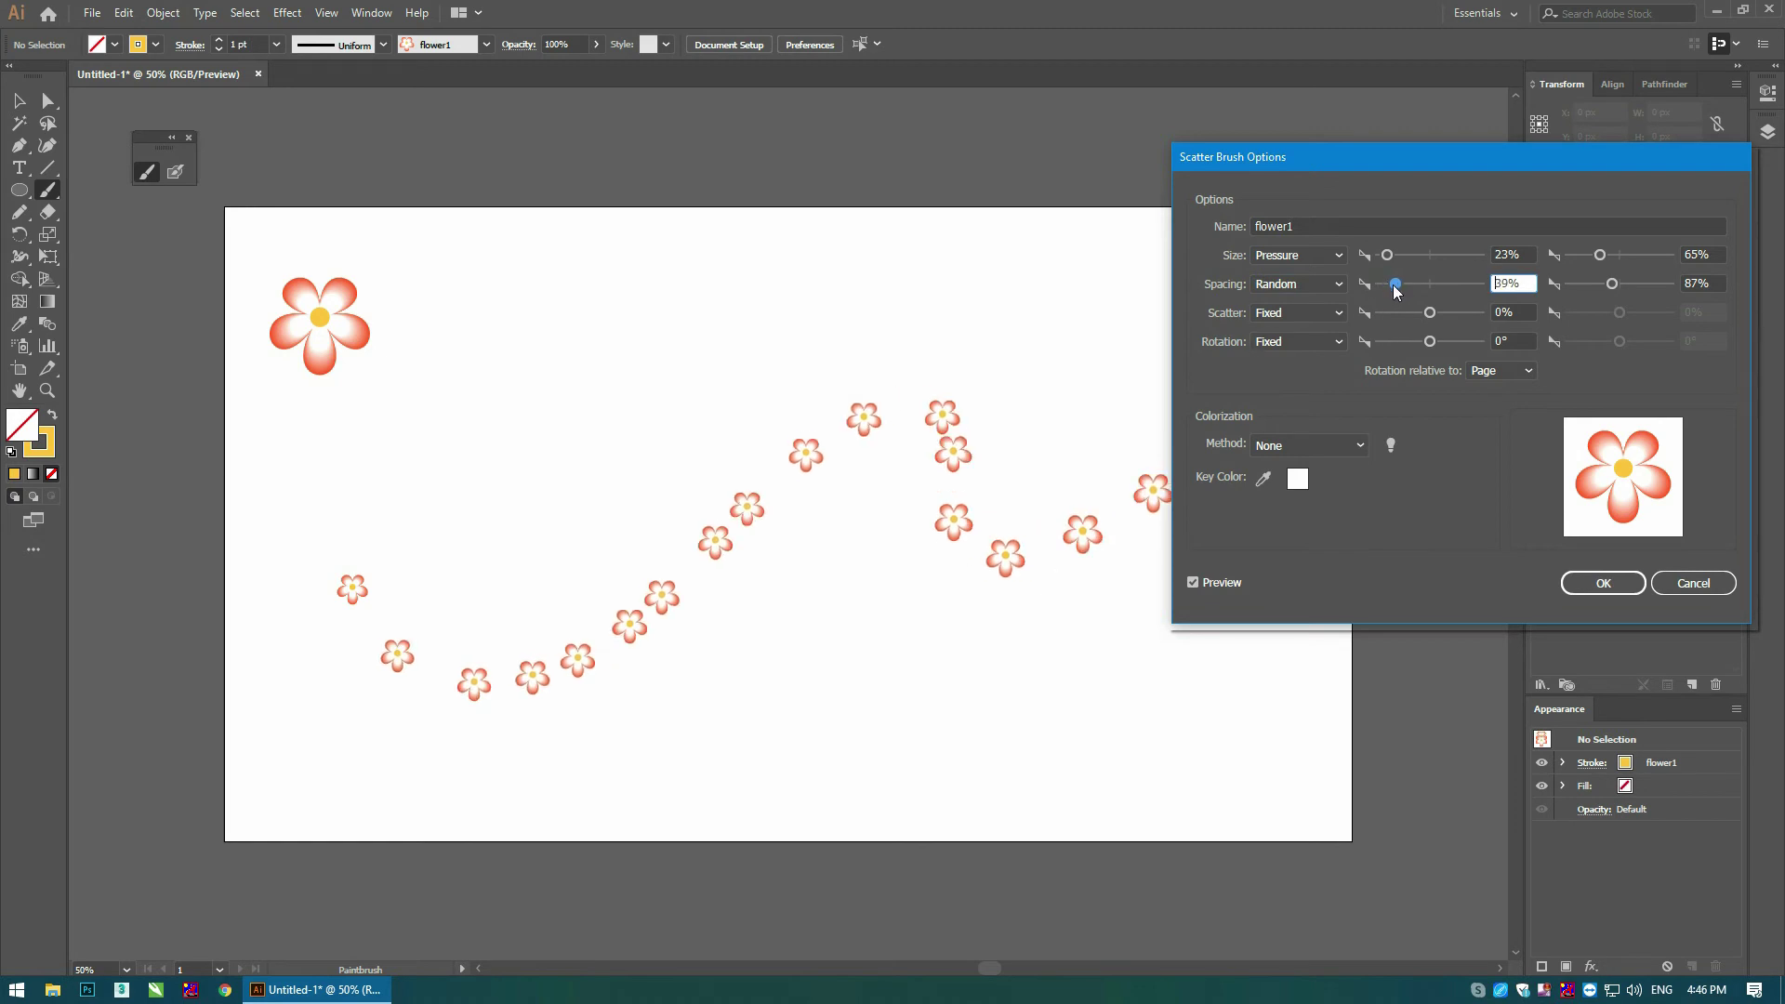
{"action": "left_click", "coordinate": [1294, 314]}
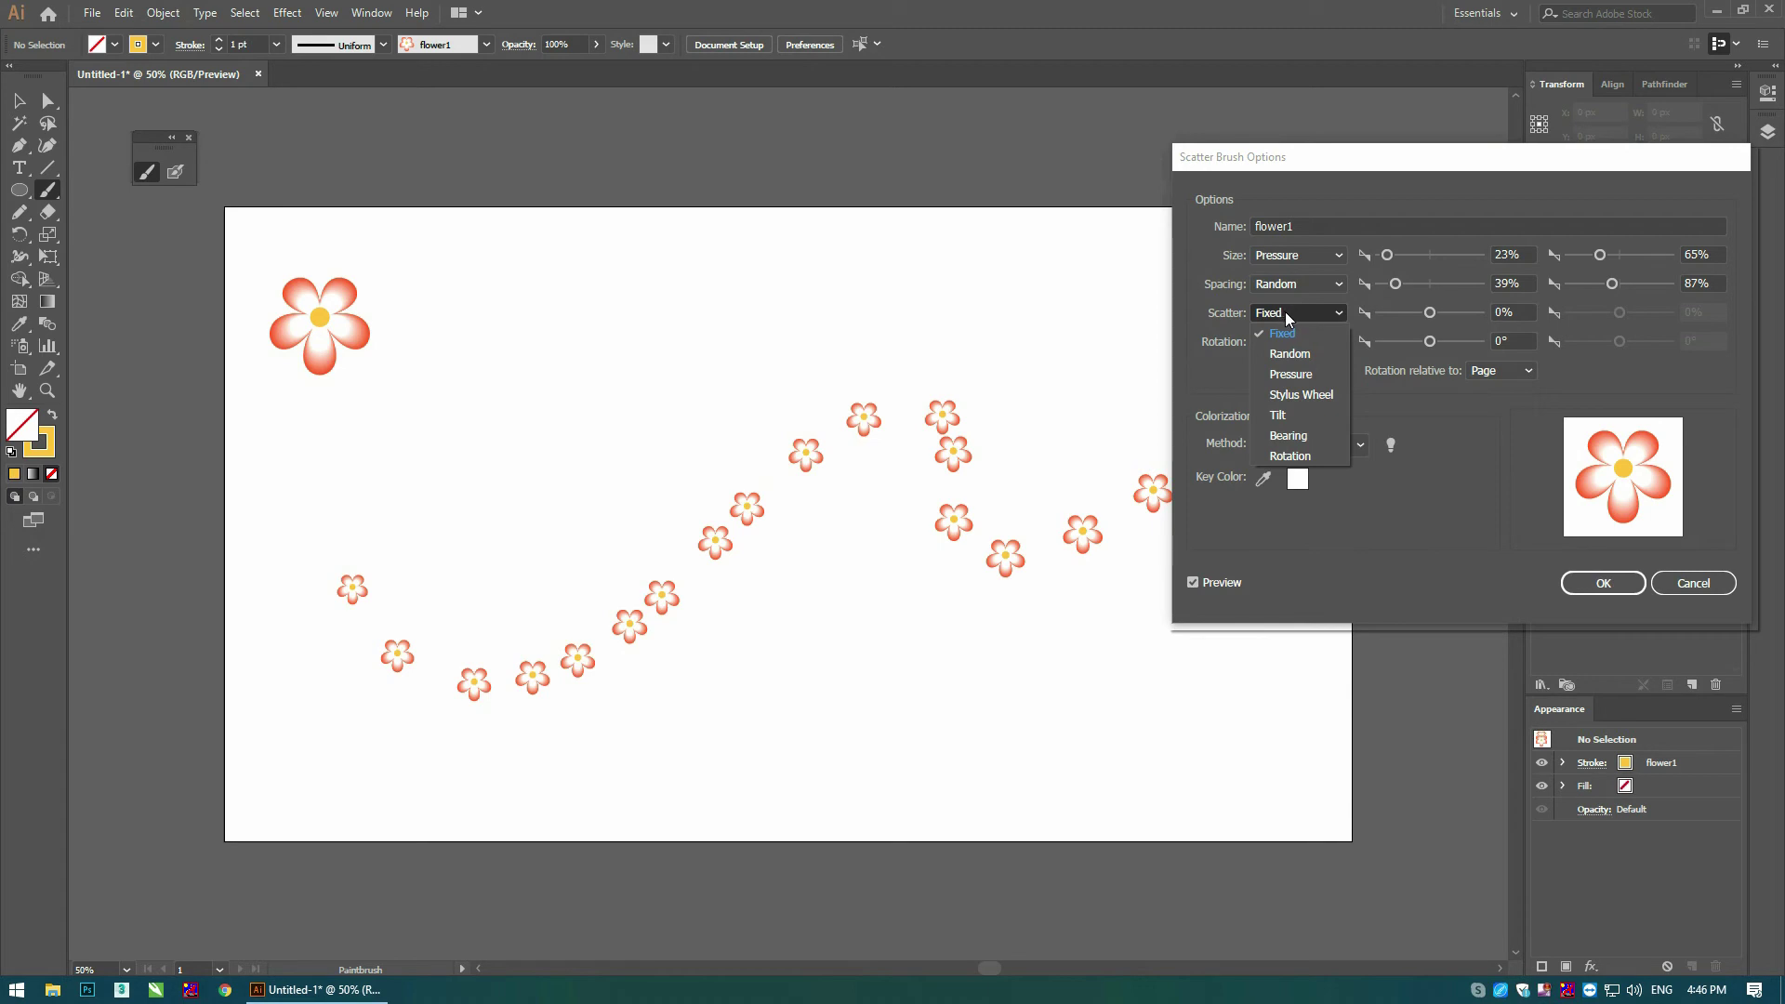
Step: Set flower1's scatter to Random from -334% to 0% and shrink its size to about 33%
{"action": "left_click", "coordinate": [1402, 310]}
{"action": "mouse_move", "coordinate": [1431, 312]}
{"action": "left_mouse_down"}
{"action": "mouse_move", "coordinate": [1406, 314]}
{"action": "mouse_move", "coordinate": [1440, 315]}
{"action": "left_mouse_up"}
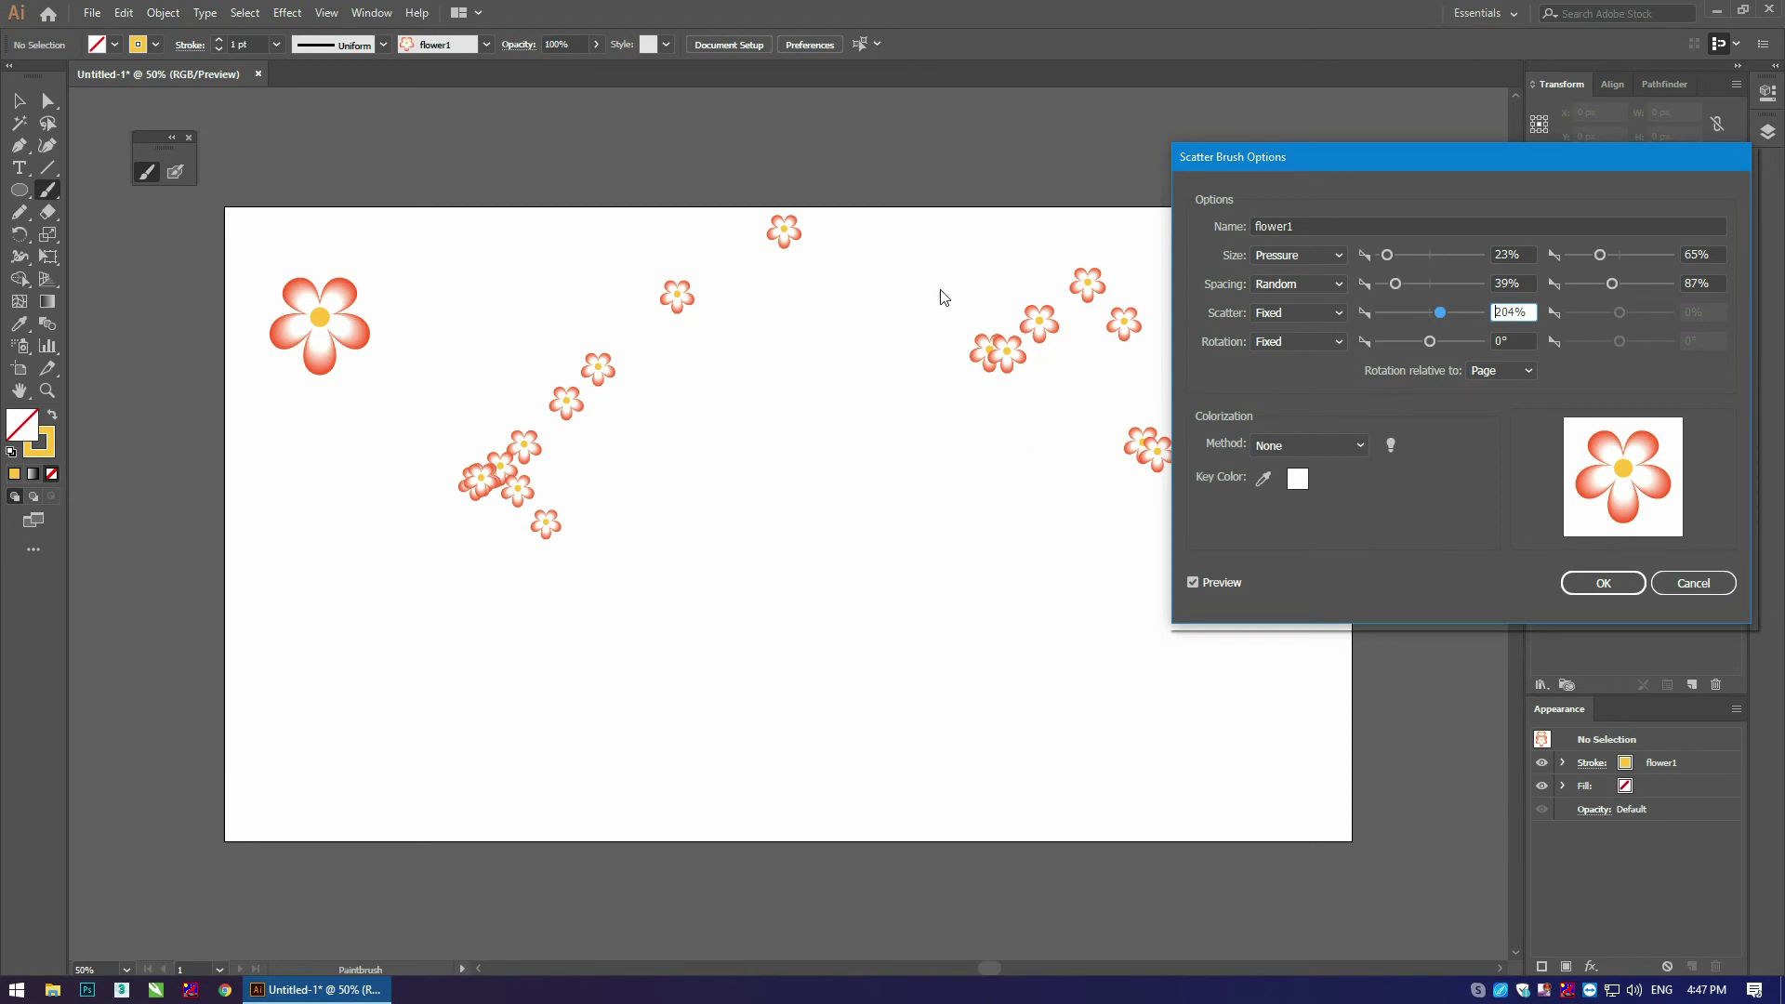
{"action": "left_click_drag", "start_coordinate": [1431, 314], "coordinate": [1428, 321]}
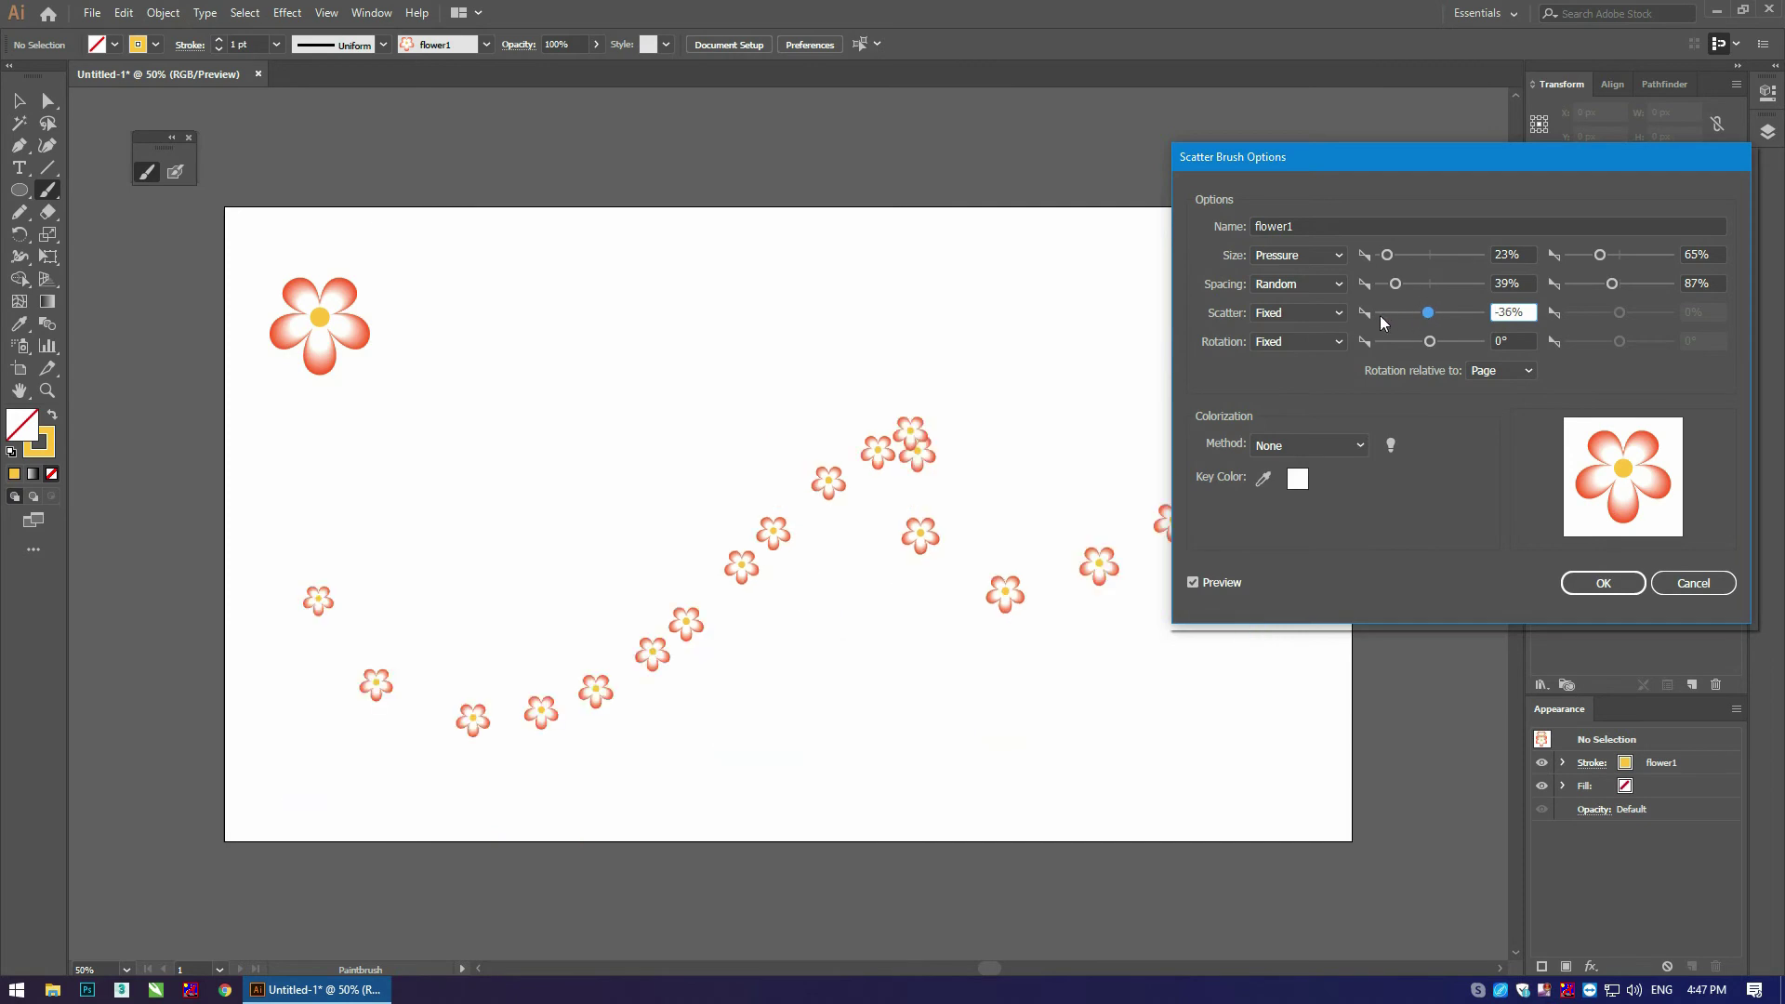
{"action": "left_click", "coordinate": [1274, 312]}
{"action": "left_click", "coordinate": [1285, 354]}
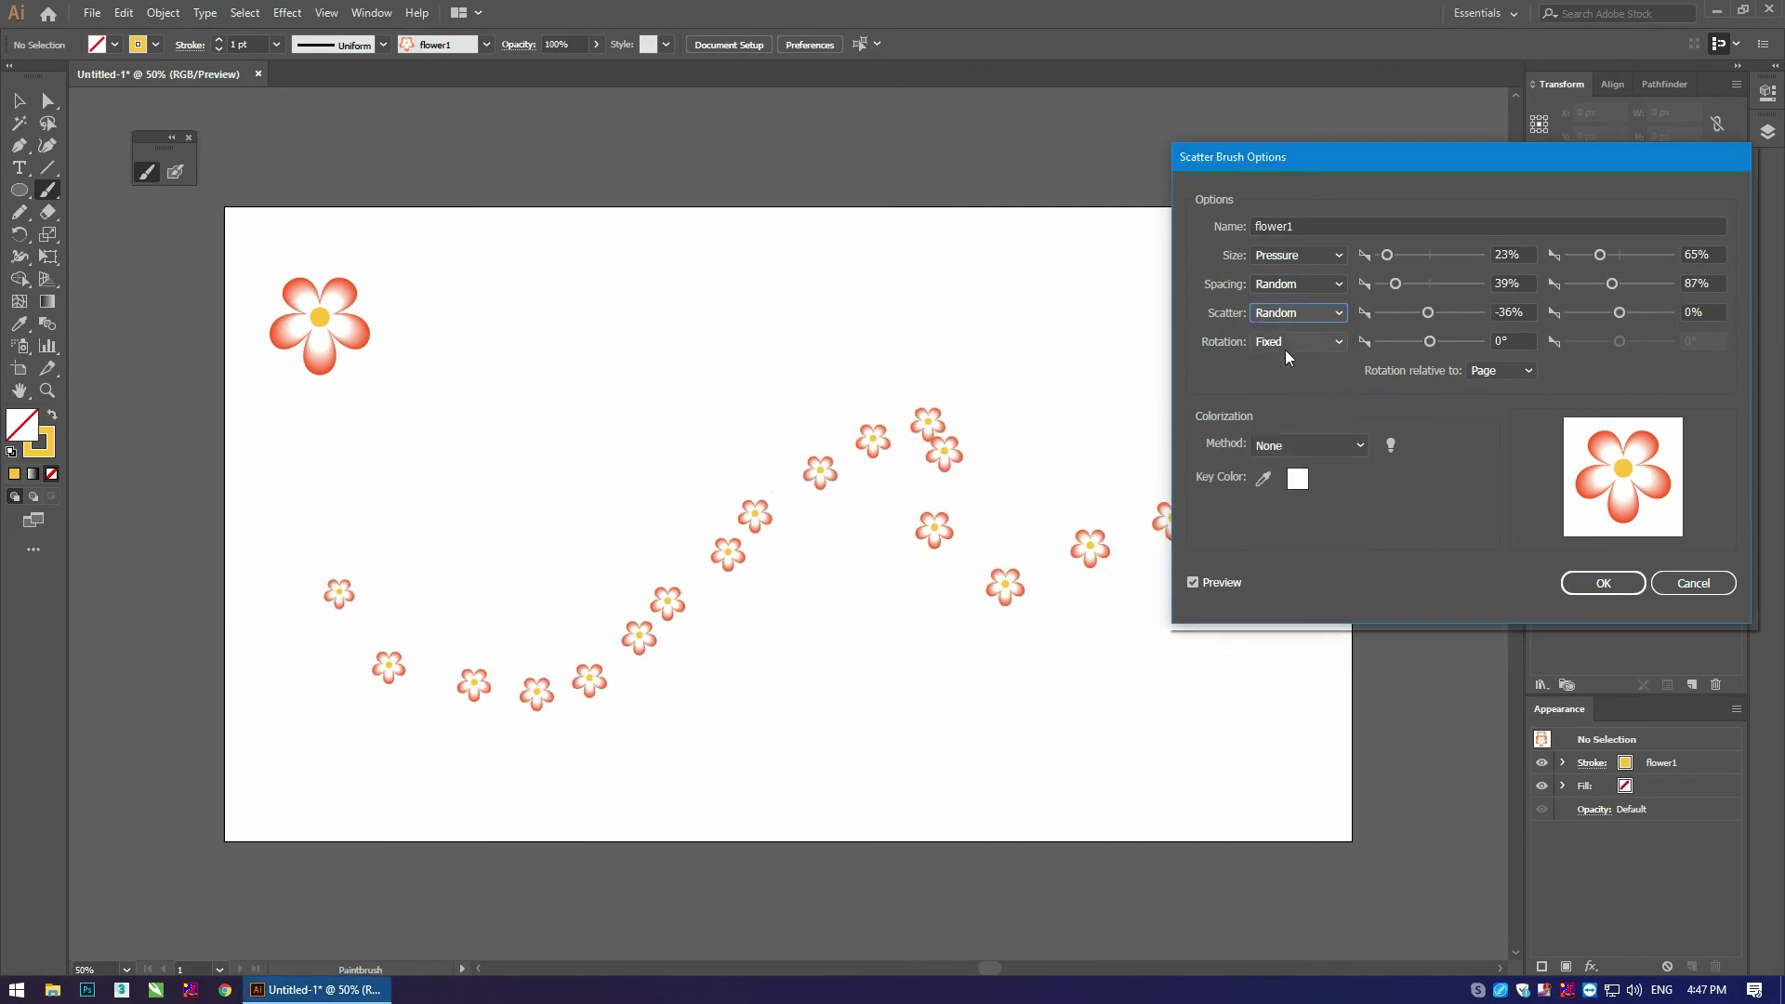
{"action": "left_click_drag", "start_coordinate": [1421, 313], "coordinate": [1421, 323]}
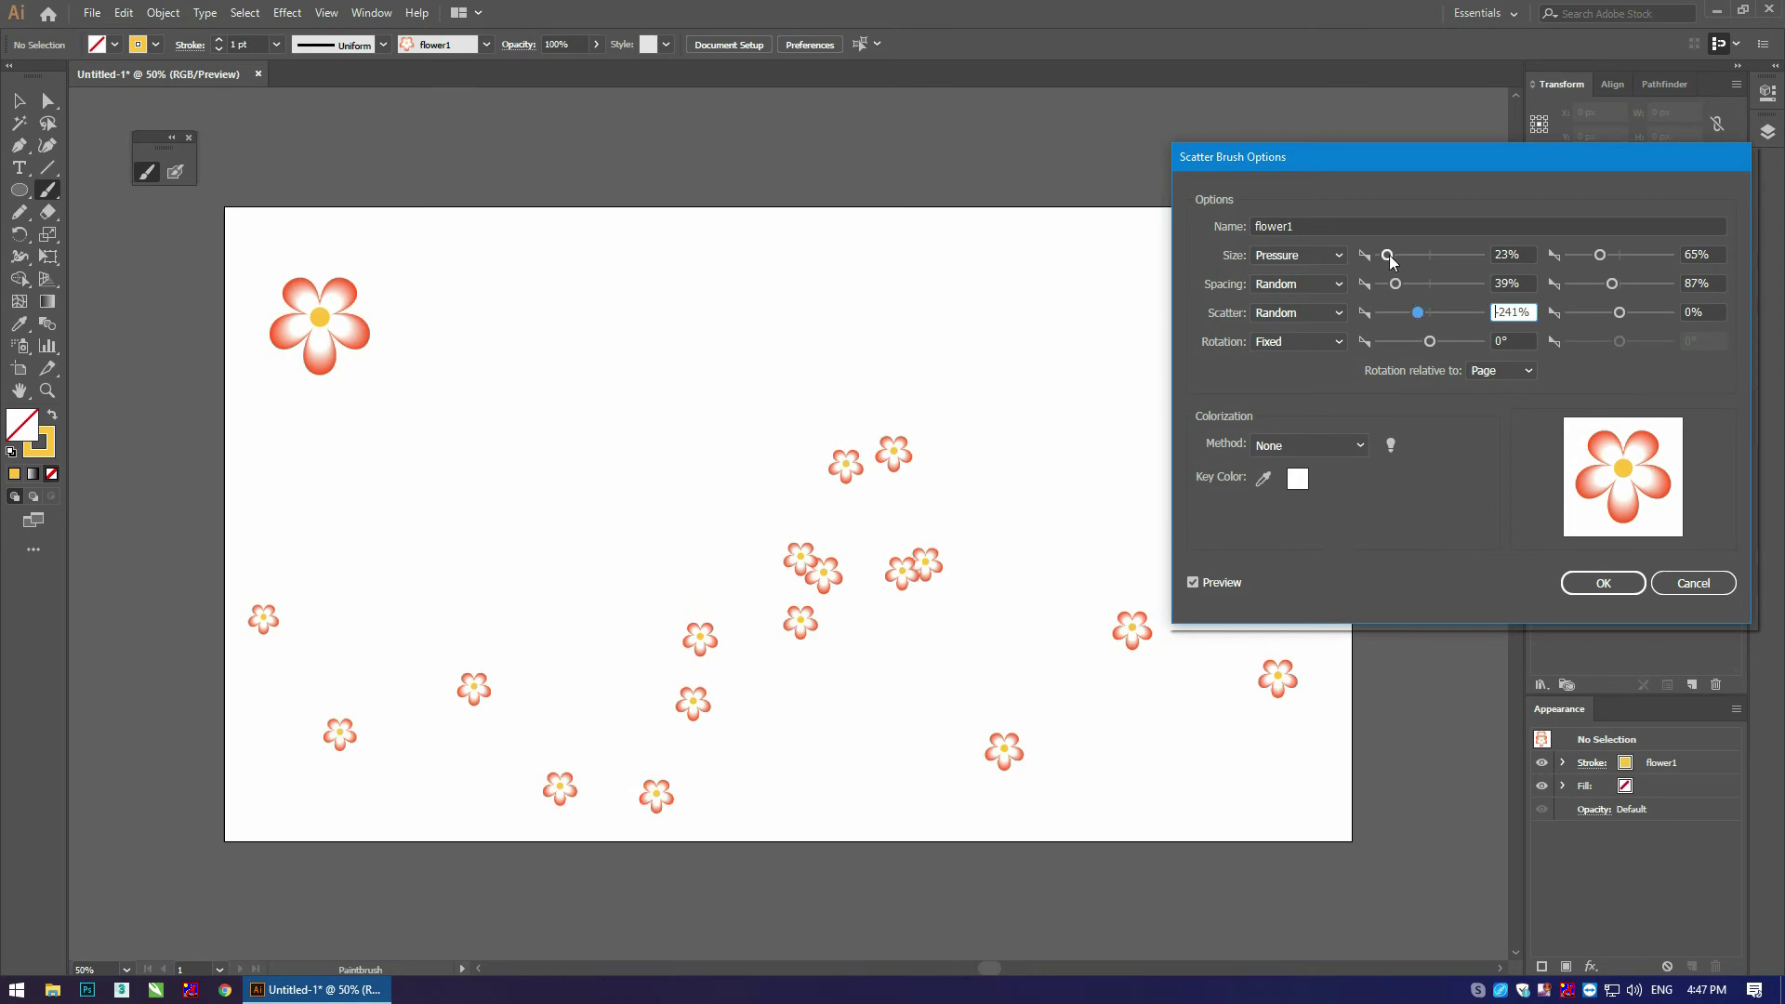
{"action": "left_click_drag", "start_coordinate": [1391, 255], "coordinate": [1389, 255]}
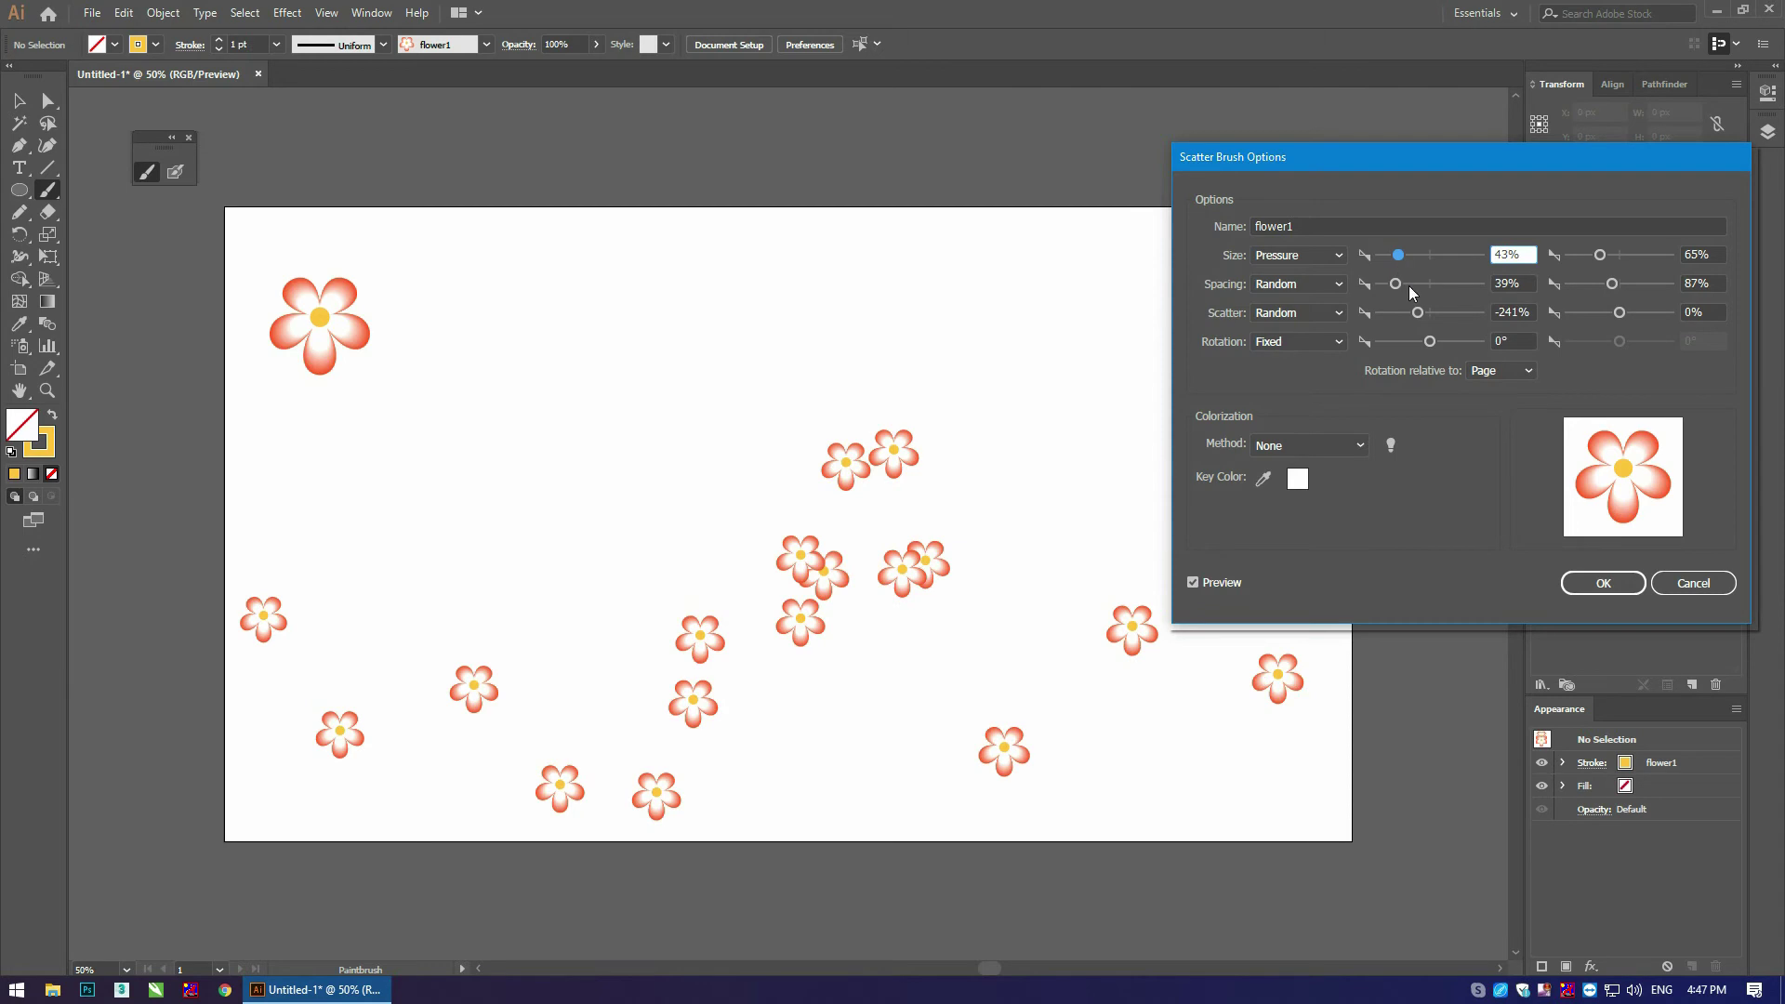
{"action": "mouse_move", "coordinate": [1403, 268]}
{"action": "left_mouse_down"}
{"action": "mouse_move", "coordinate": [1403, 303]}
{"action": "mouse_move", "coordinate": [1459, 312]}
{"action": "mouse_move", "coordinate": [1409, 314]}
{"action": "left_mouse_up"}
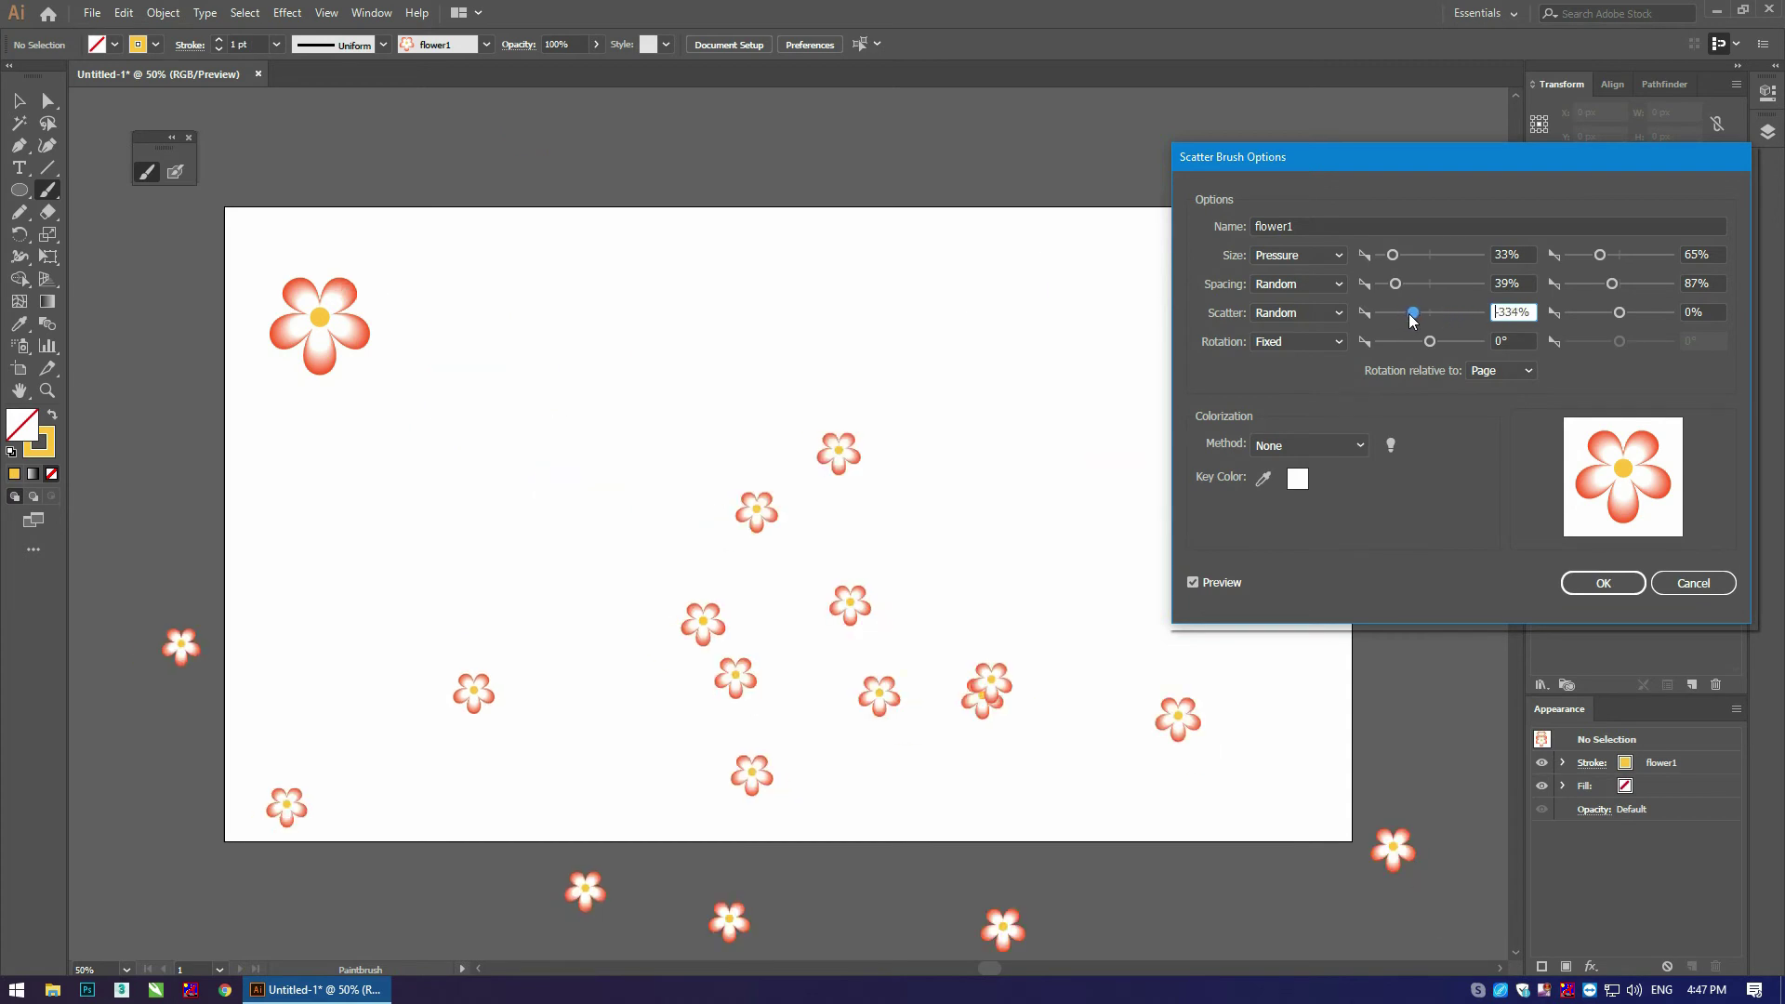
{"action": "left_click", "coordinate": [1320, 312]}
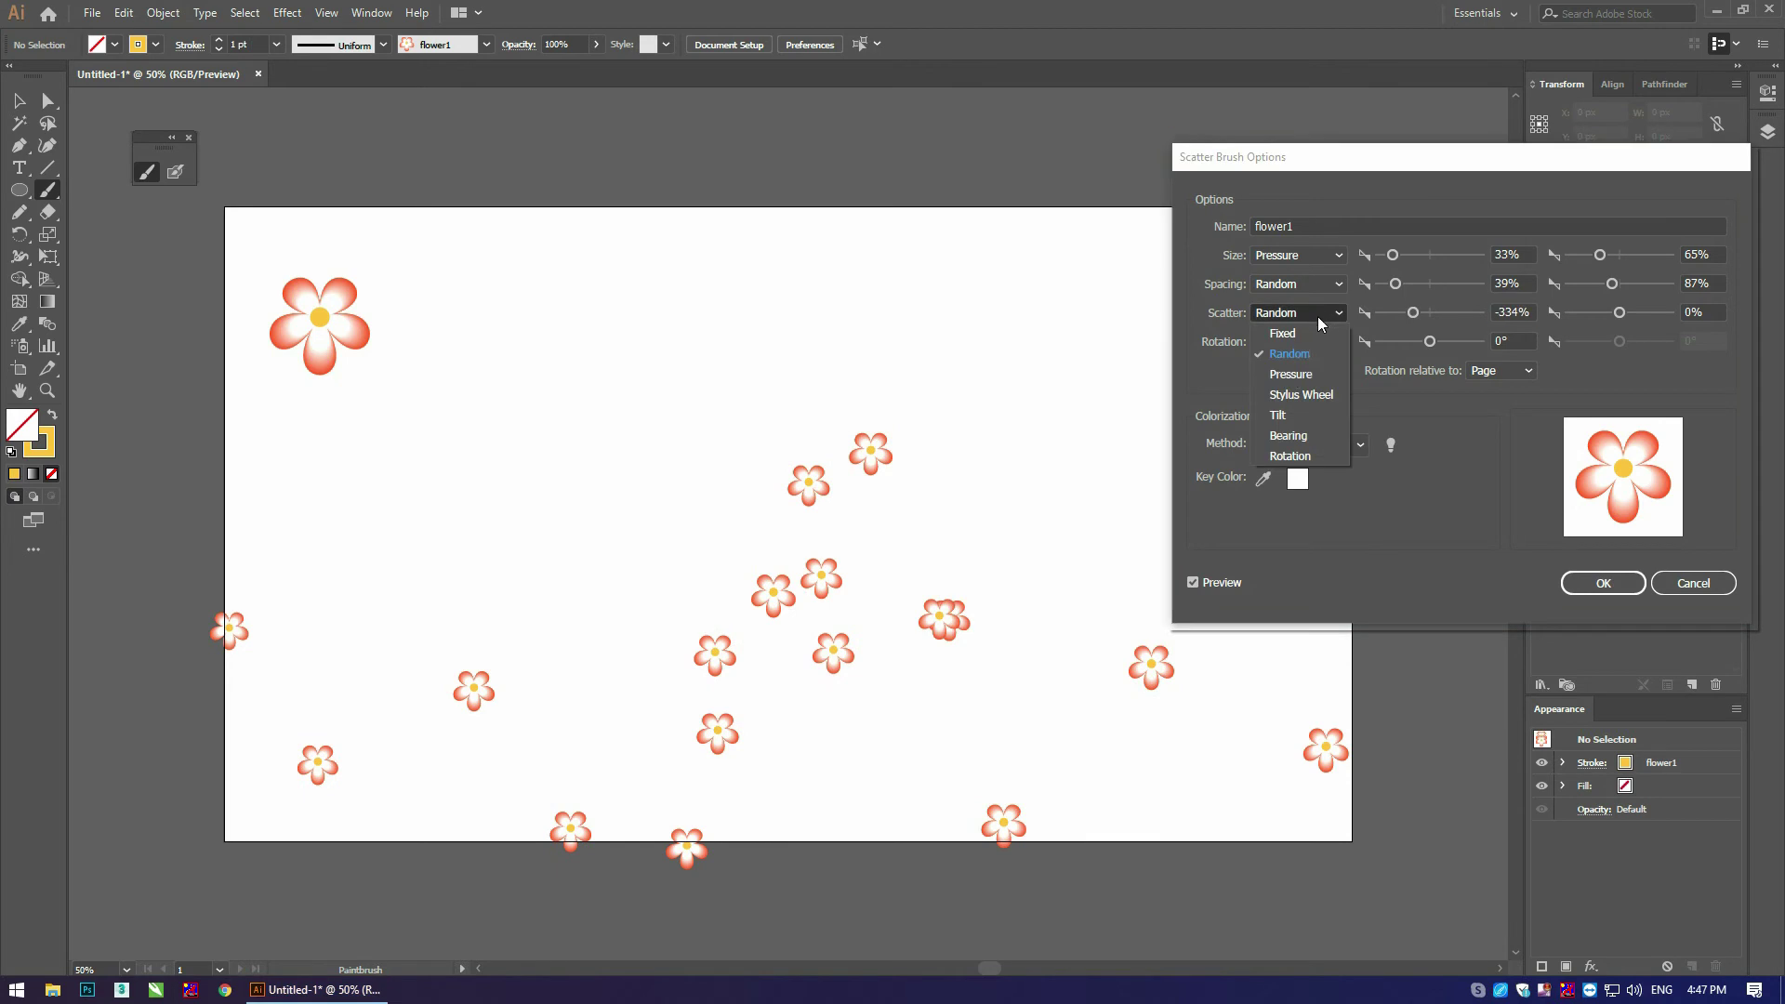
Step: Try each scatter variation, return to Random with -241% minimum, and set rotation to -3°
{"action": "left_click", "coordinate": [1302, 392]}
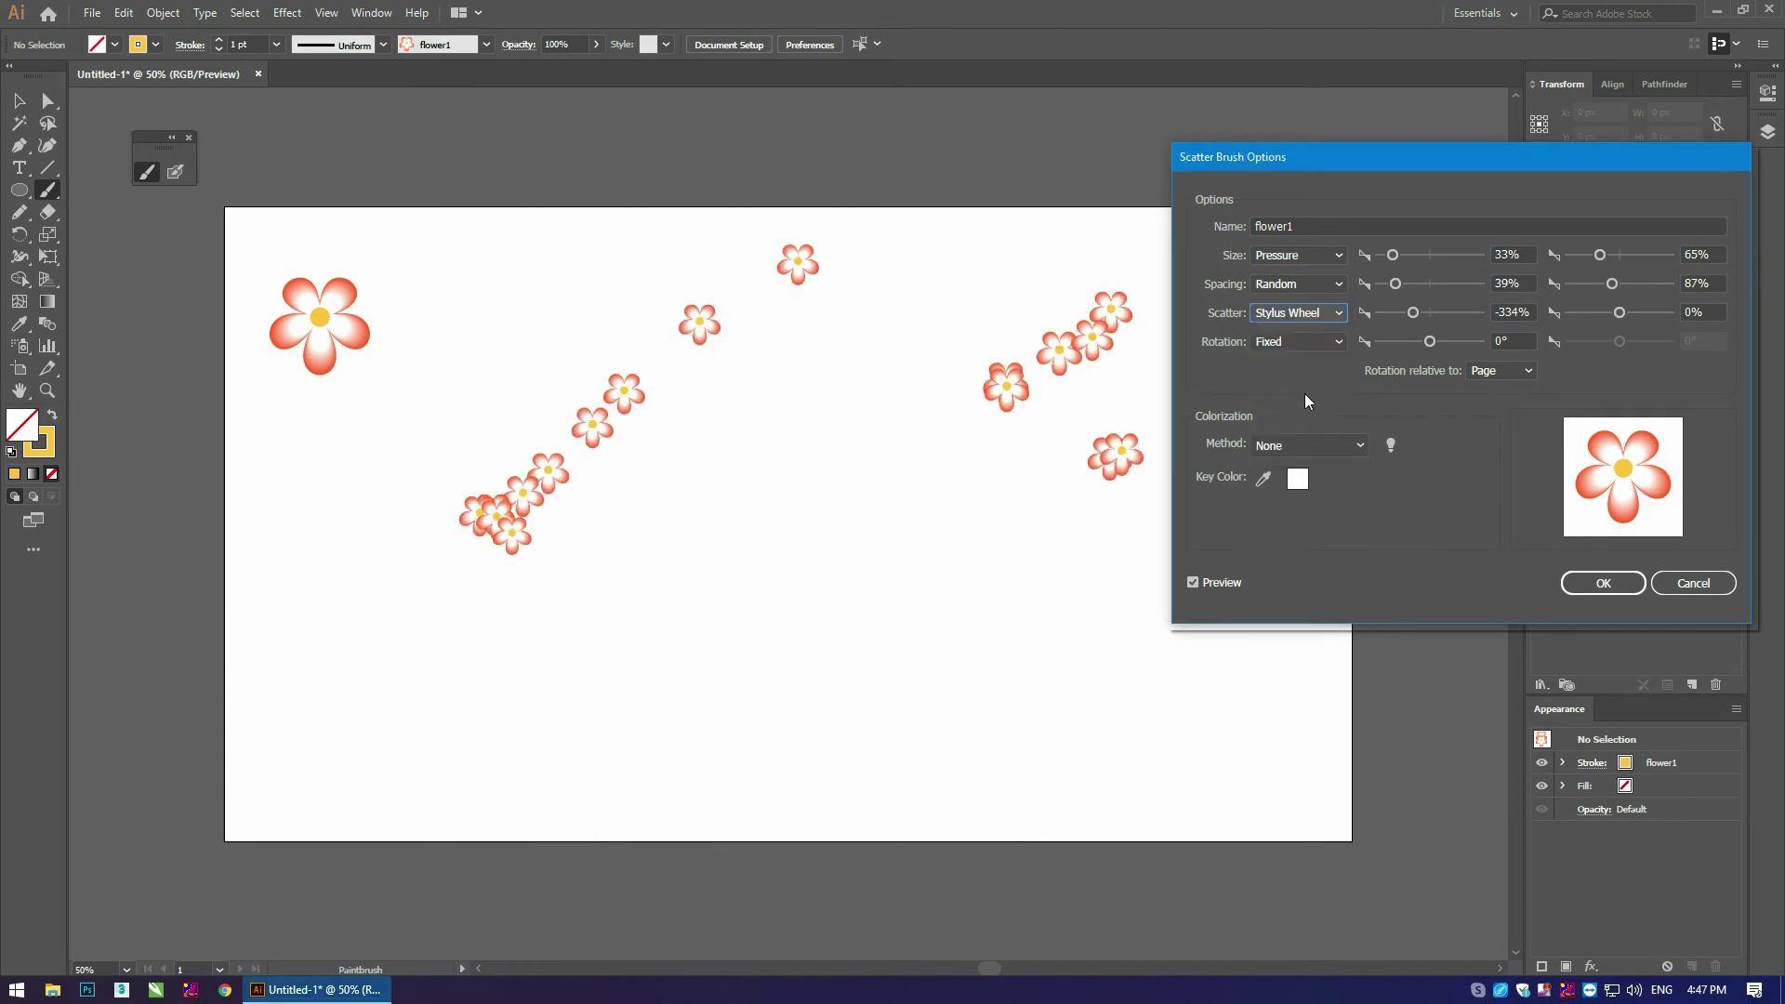
{"action": "left_click", "coordinate": [1309, 314]}
{"action": "left_click", "coordinate": [1291, 416]}
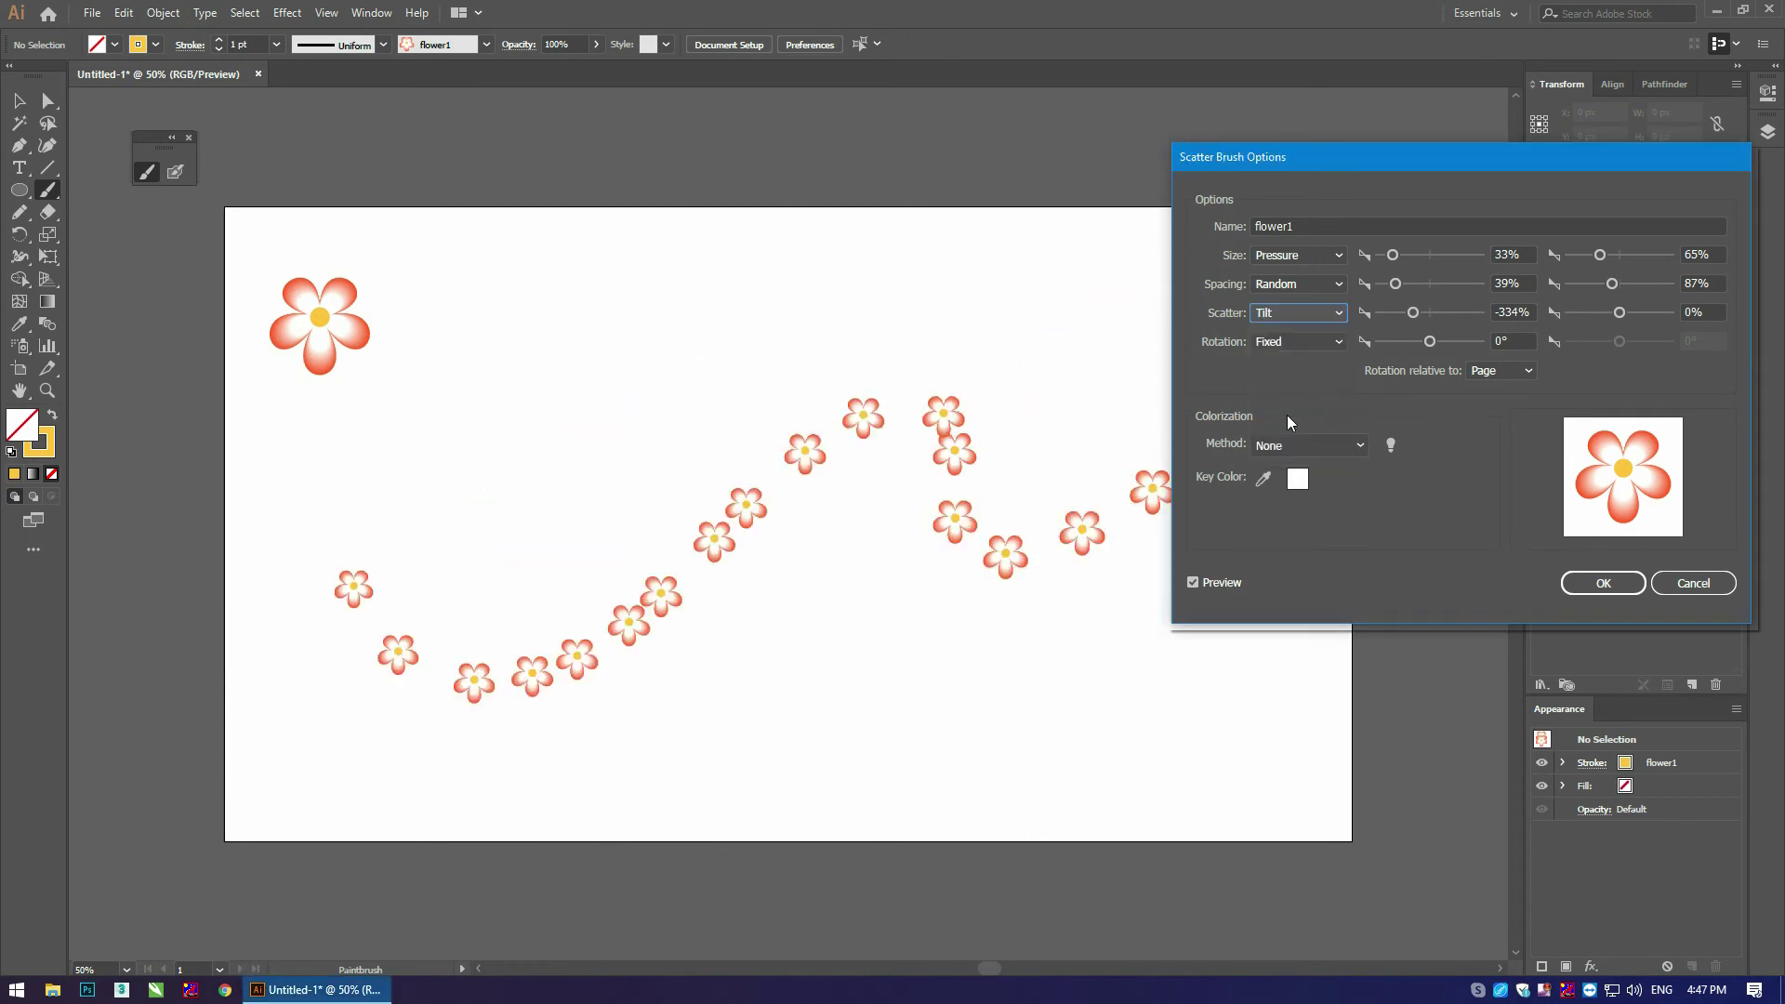
{"action": "left_click", "coordinate": [1318, 313]}
{"action": "left_click", "coordinate": [1298, 435]}
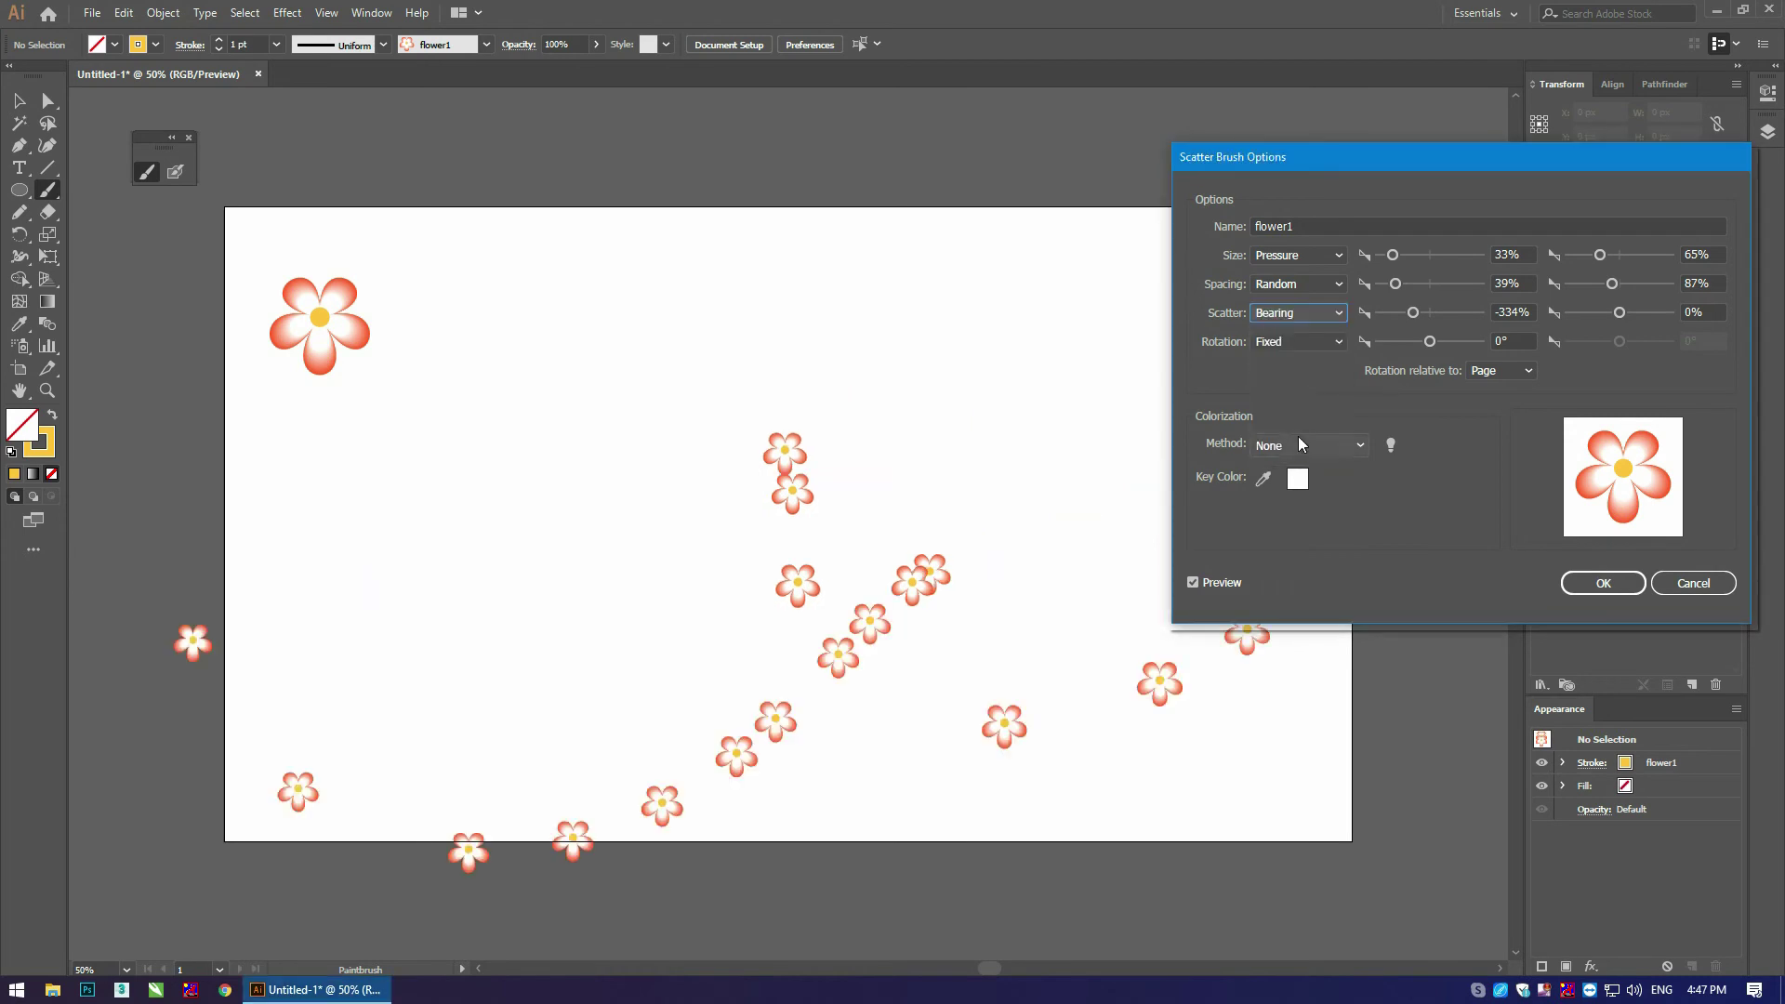
{"action": "left_click", "coordinate": [1308, 316]}
{"action": "left_click", "coordinate": [1303, 456]}
{"action": "left_click", "coordinate": [1312, 317]}
{"action": "left_click", "coordinate": [1302, 335]}
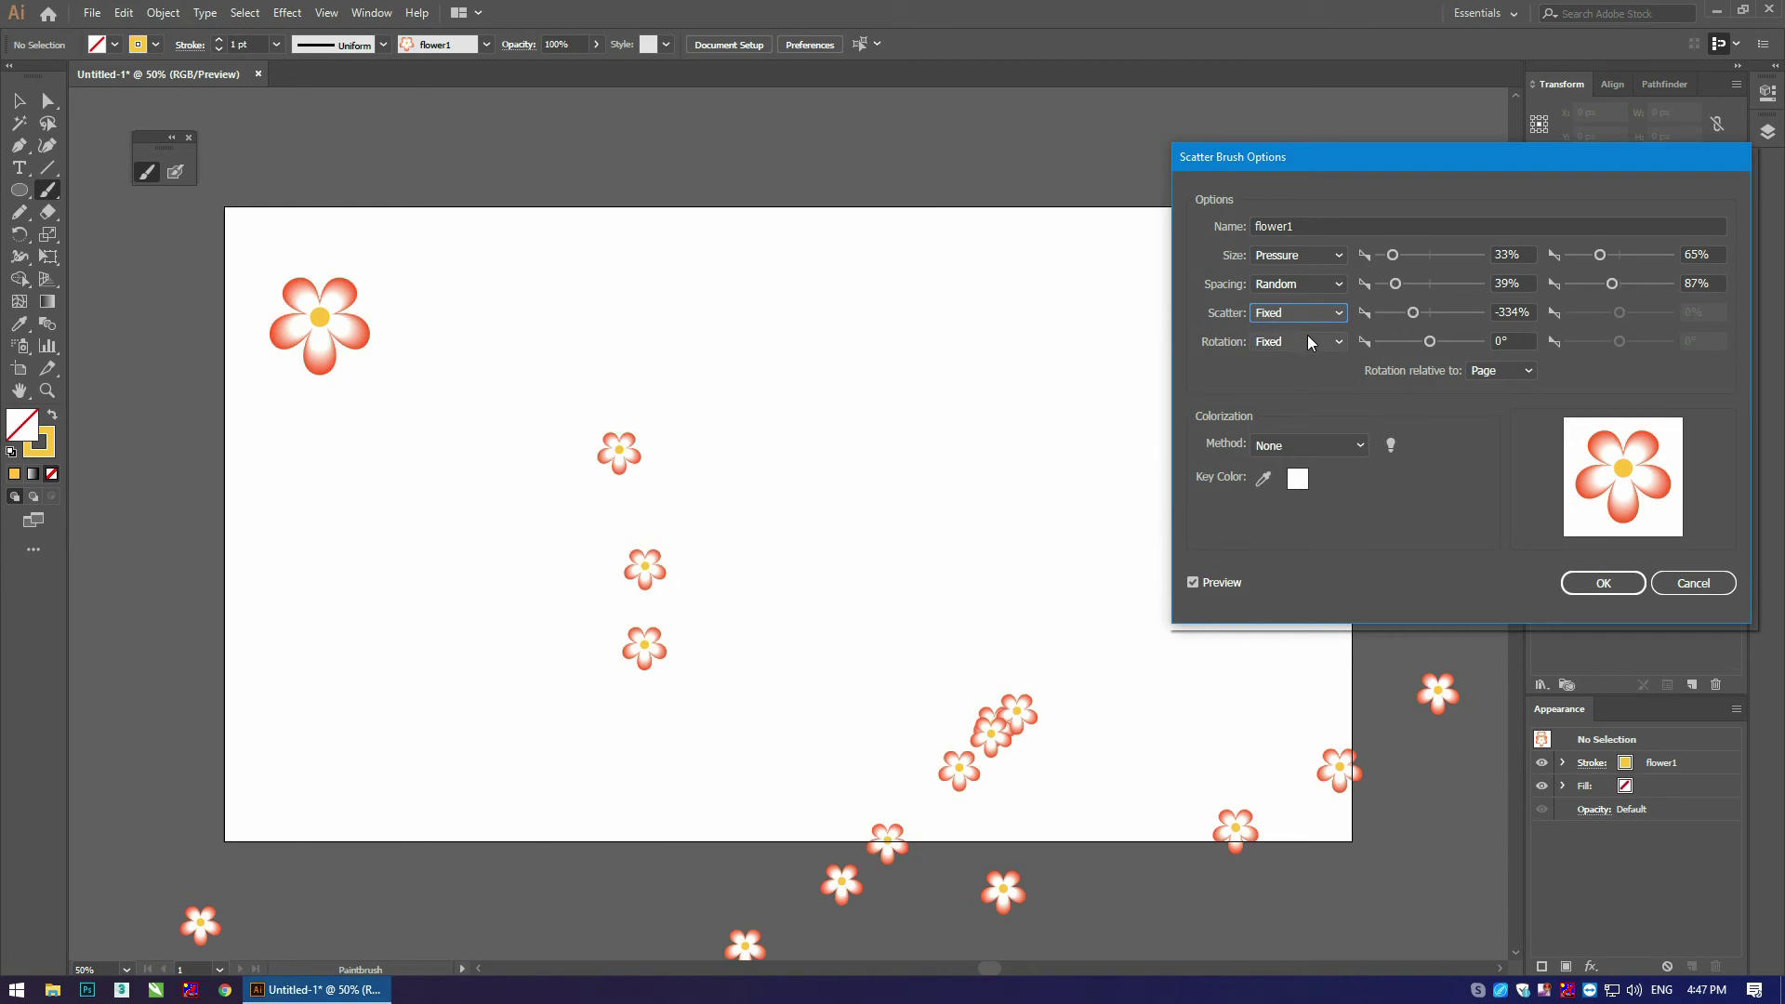
{"action": "left_click", "coordinate": [1303, 354]}
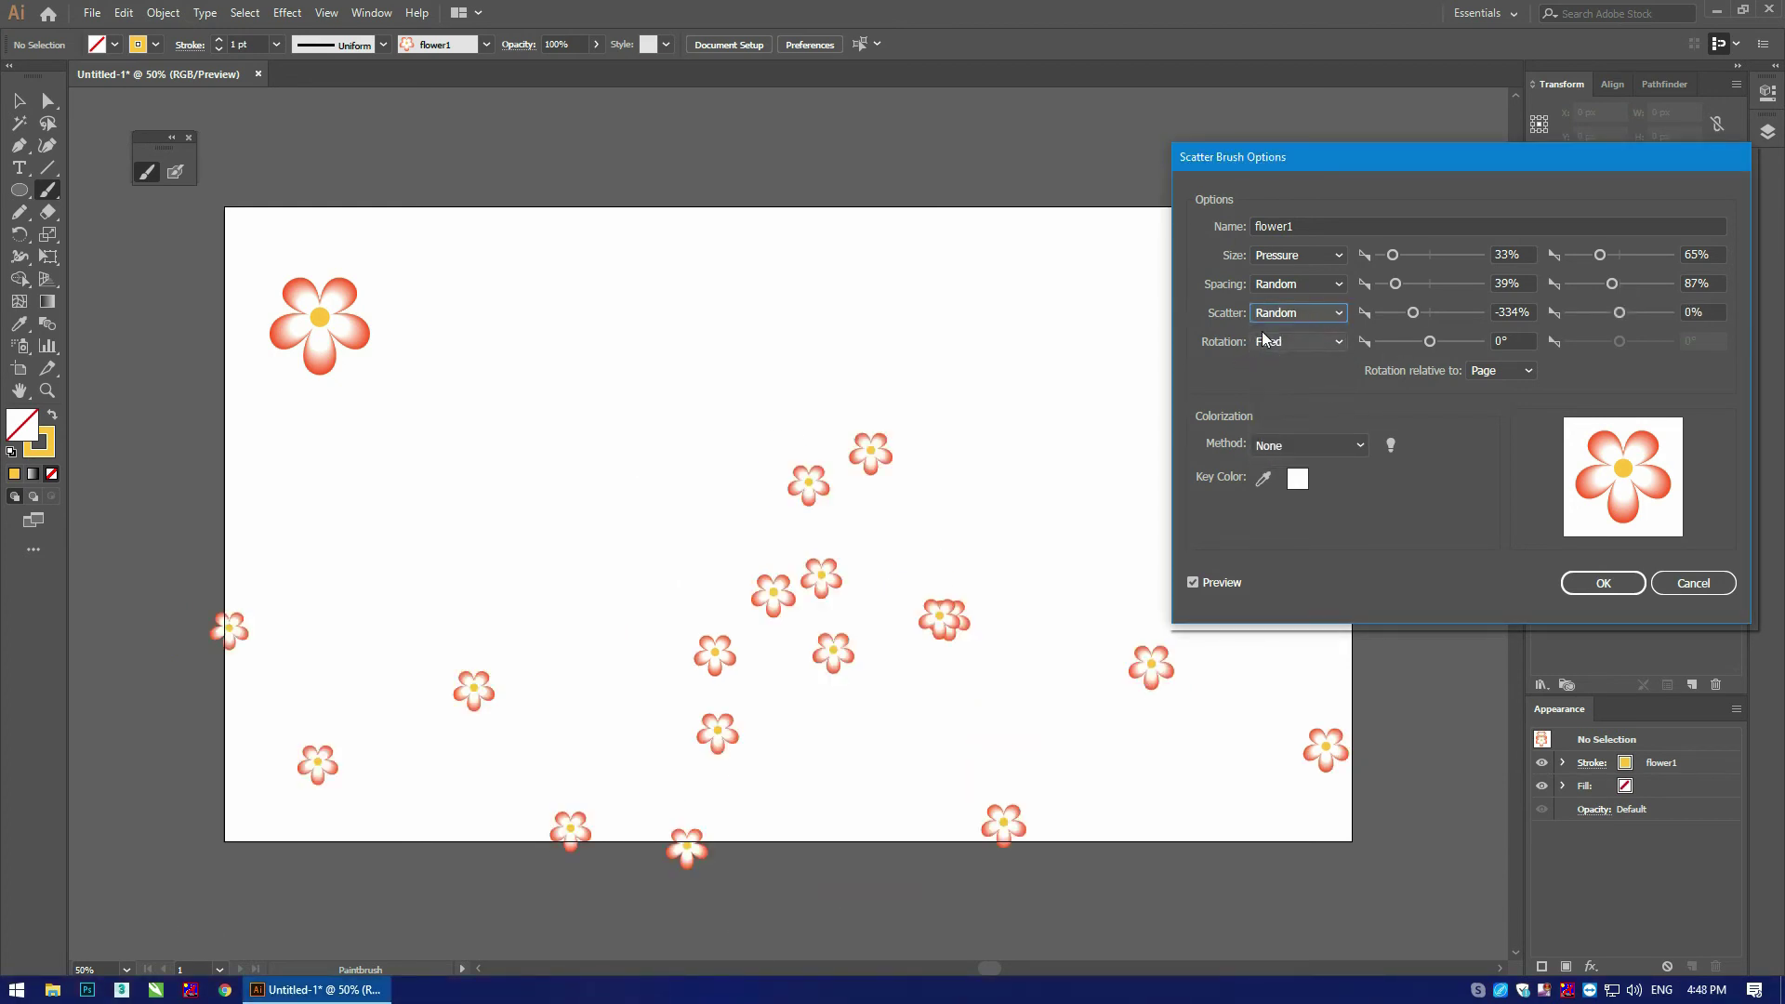
{"action": "left_click_drag", "start_coordinate": [1411, 313], "coordinate": [1415, 314]}
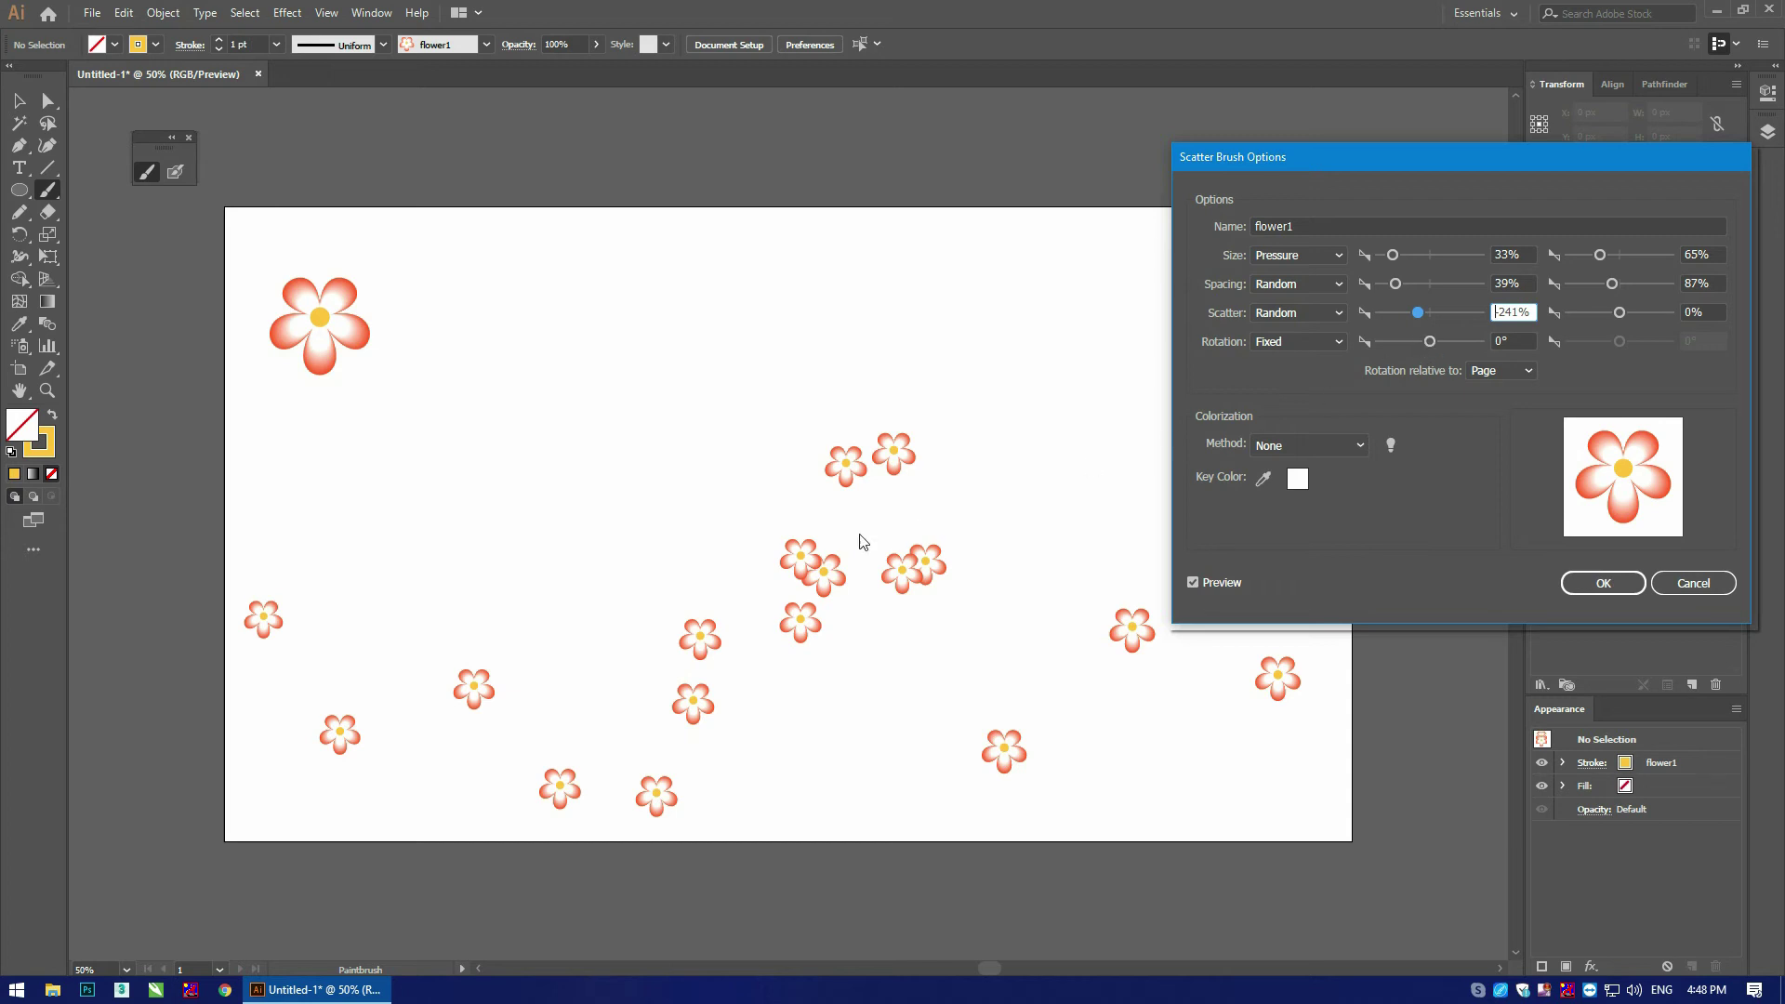
{"action": "mouse_move", "coordinate": [1431, 341]}
{"action": "left_mouse_down"}
{"action": "mouse_move", "coordinate": [1384, 348]}
{"action": "mouse_move", "coordinate": [1454, 348]}
{"action": "mouse_move", "coordinate": [1428, 344]}
{"action": "left_mouse_up"}
Step: Set flower1's rotation to Random, spanning -120° to 89°
{"action": "left_click", "coordinate": [1319, 341]}
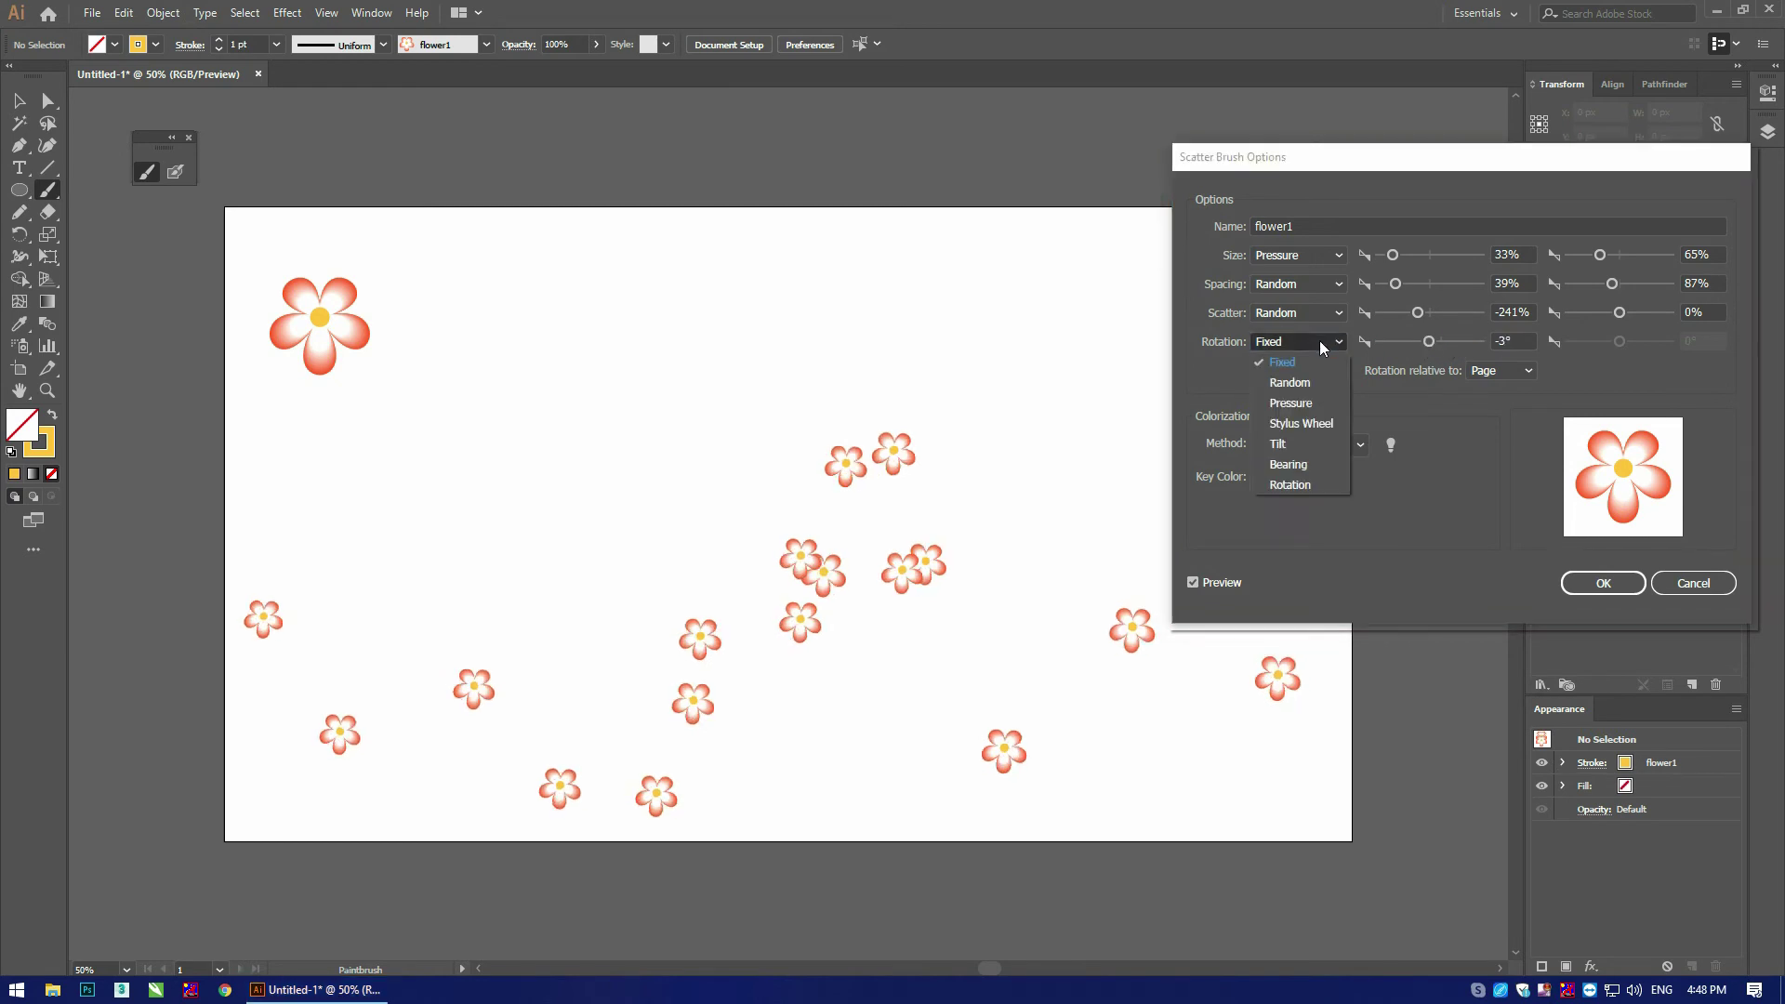
{"action": "left_click", "coordinate": [1298, 384]}
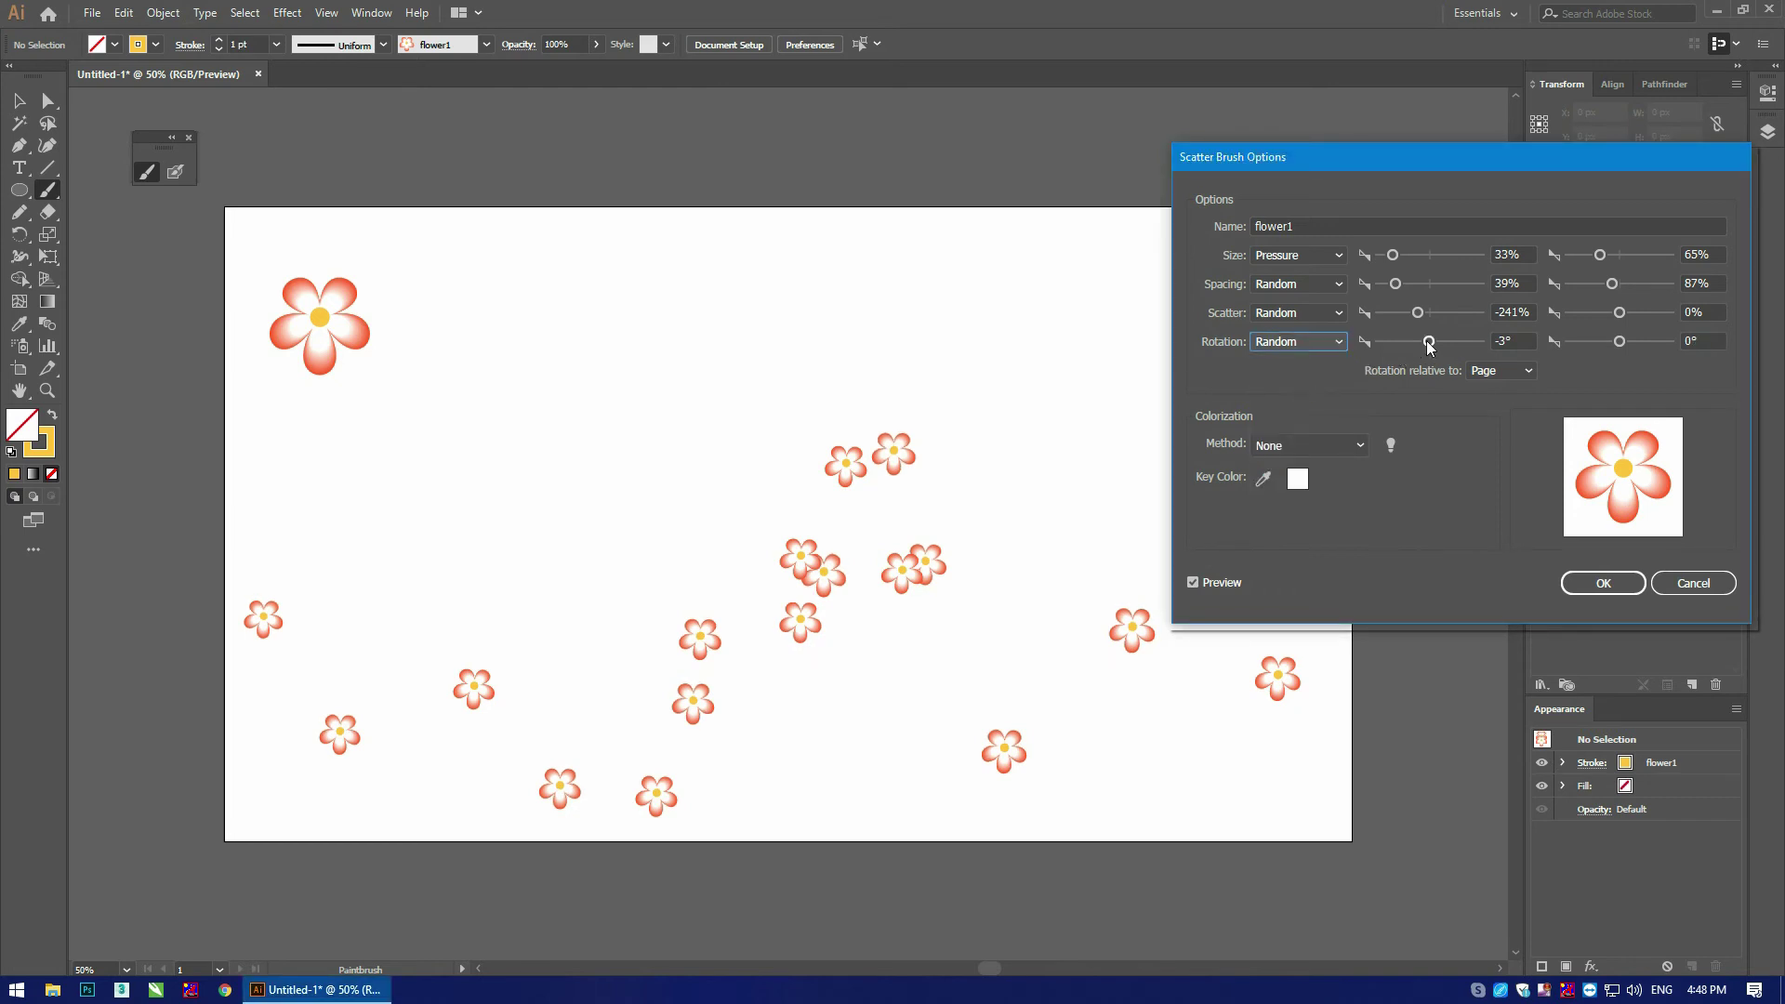
{"action": "left_click_drag", "start_coordinate": [1429, 344], "coordinate": [1395, 352]}
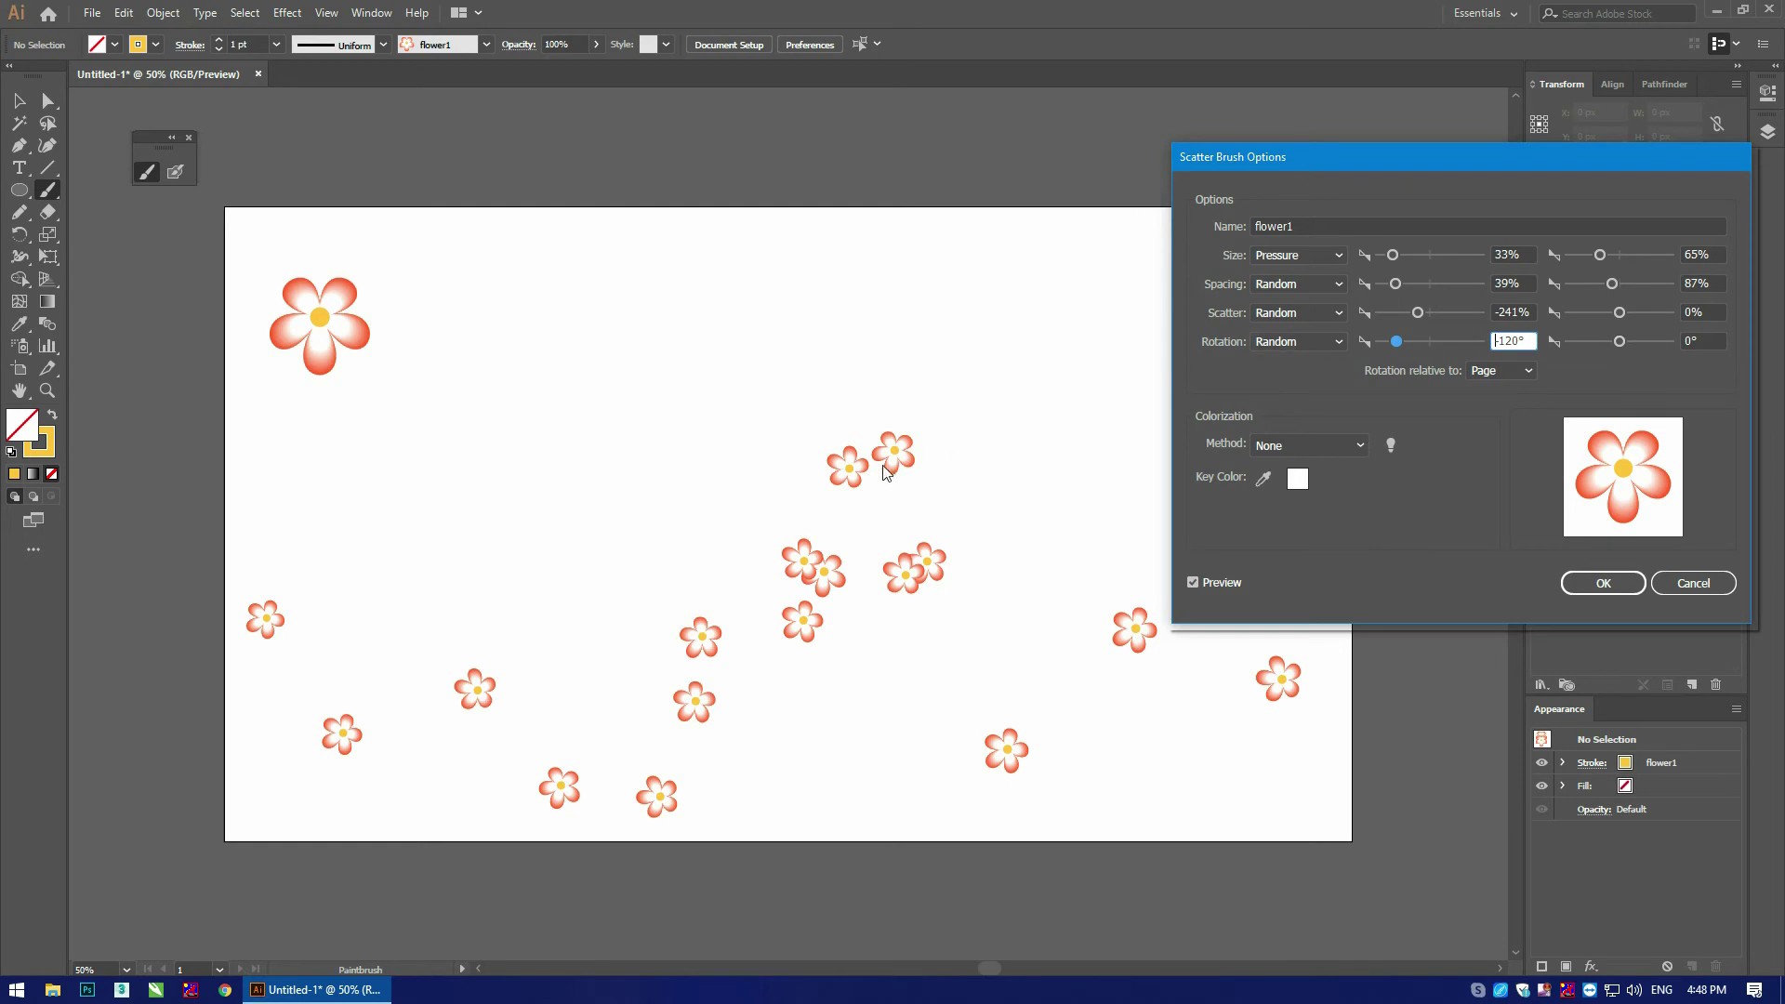
{"action": "left_click_drag", "start_coordinate": [1620, 343], "coordinate": [1631, 342]}
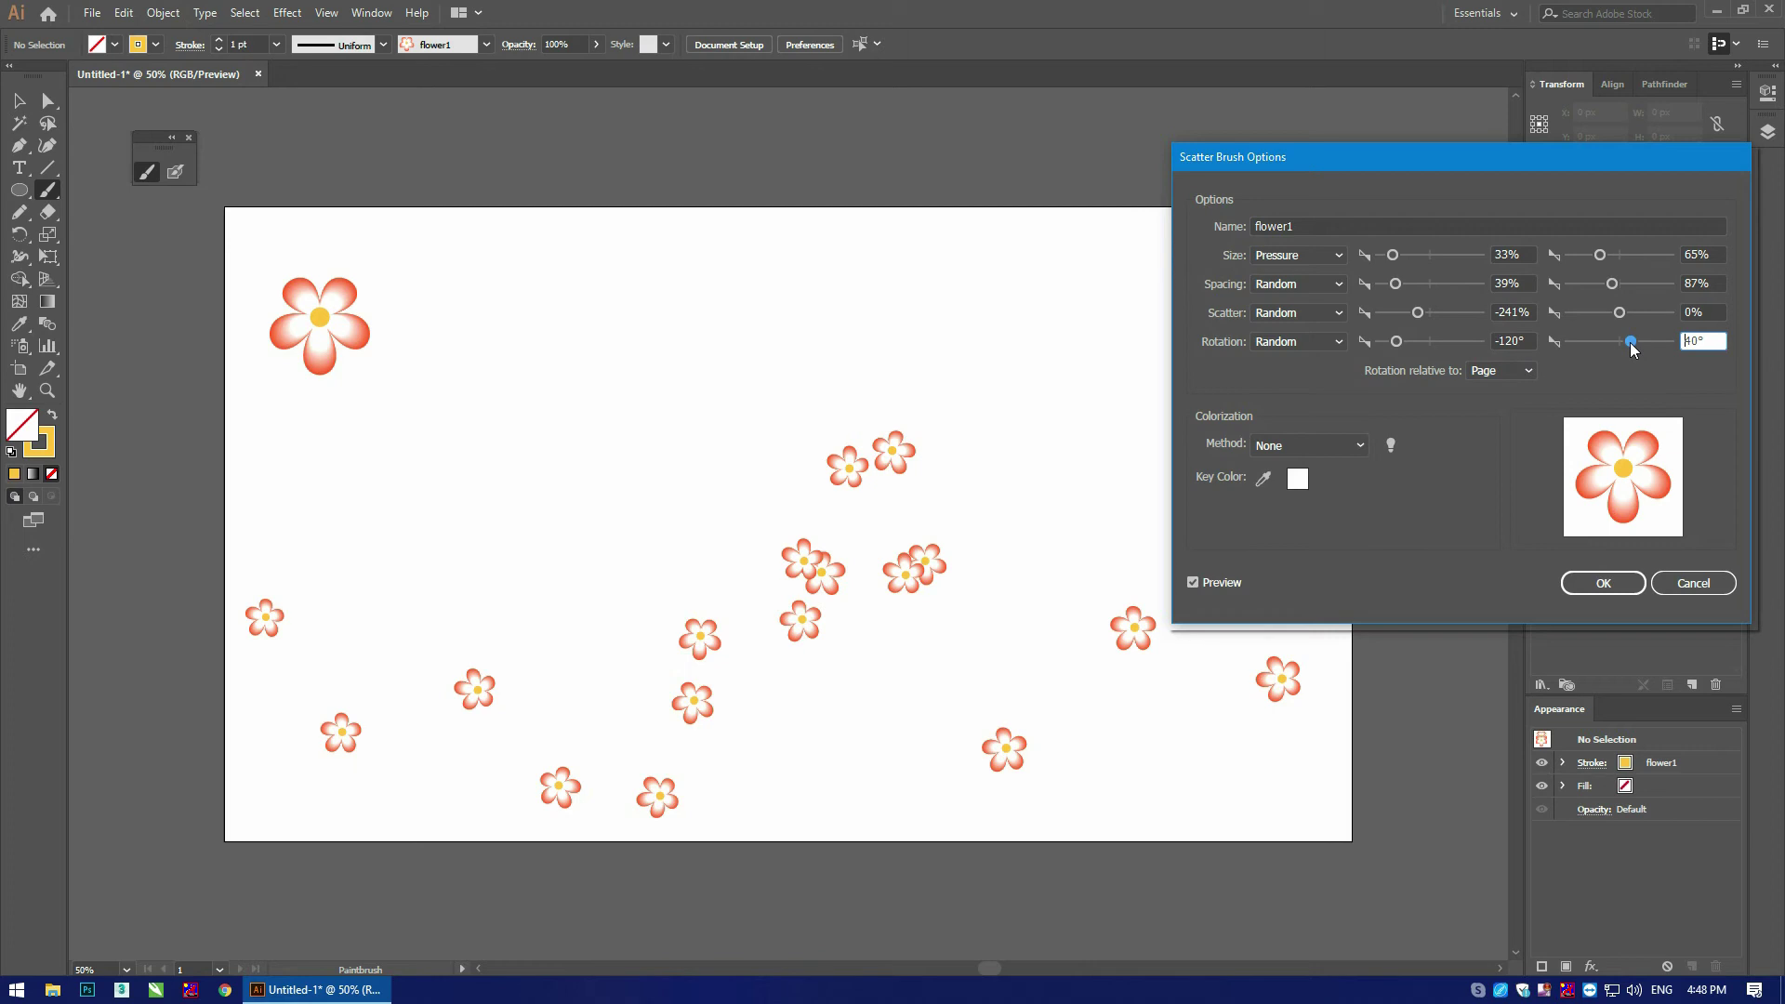
{"action": "left_click_drag", "start_coordinate": [1631, 342], "coordinate": [1641, 344]}
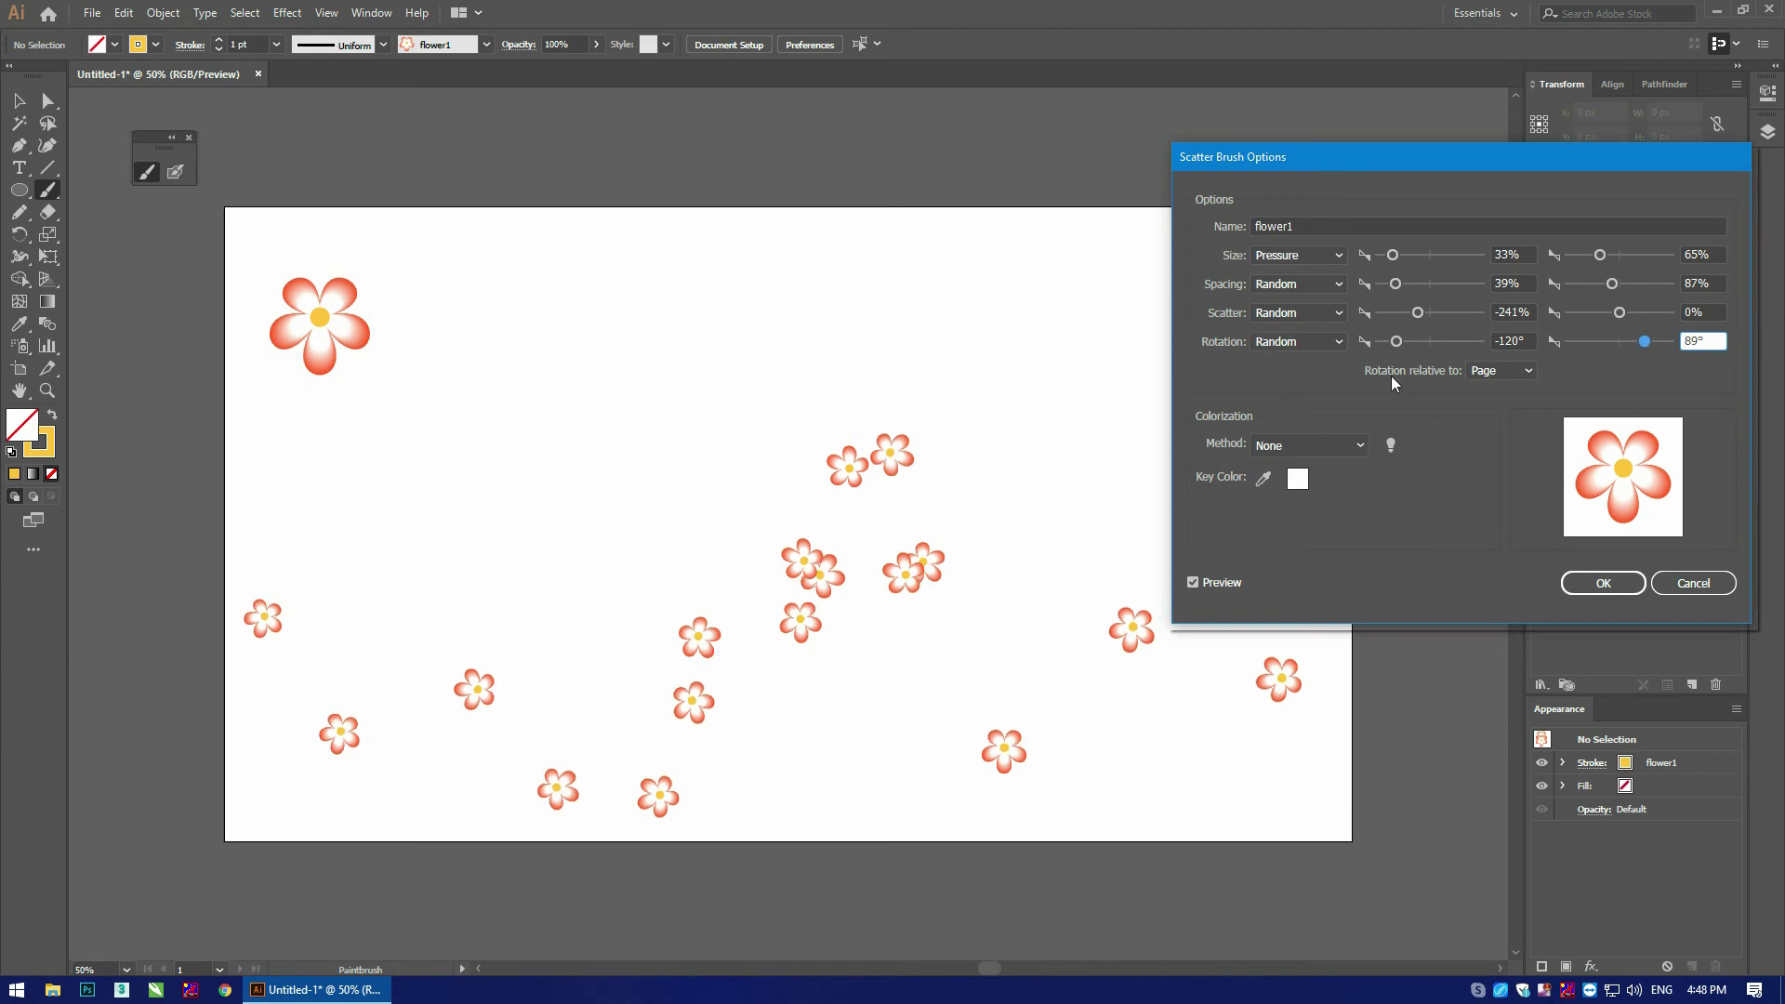
{"action": "left_click", "coordinate": [1527, 370]}
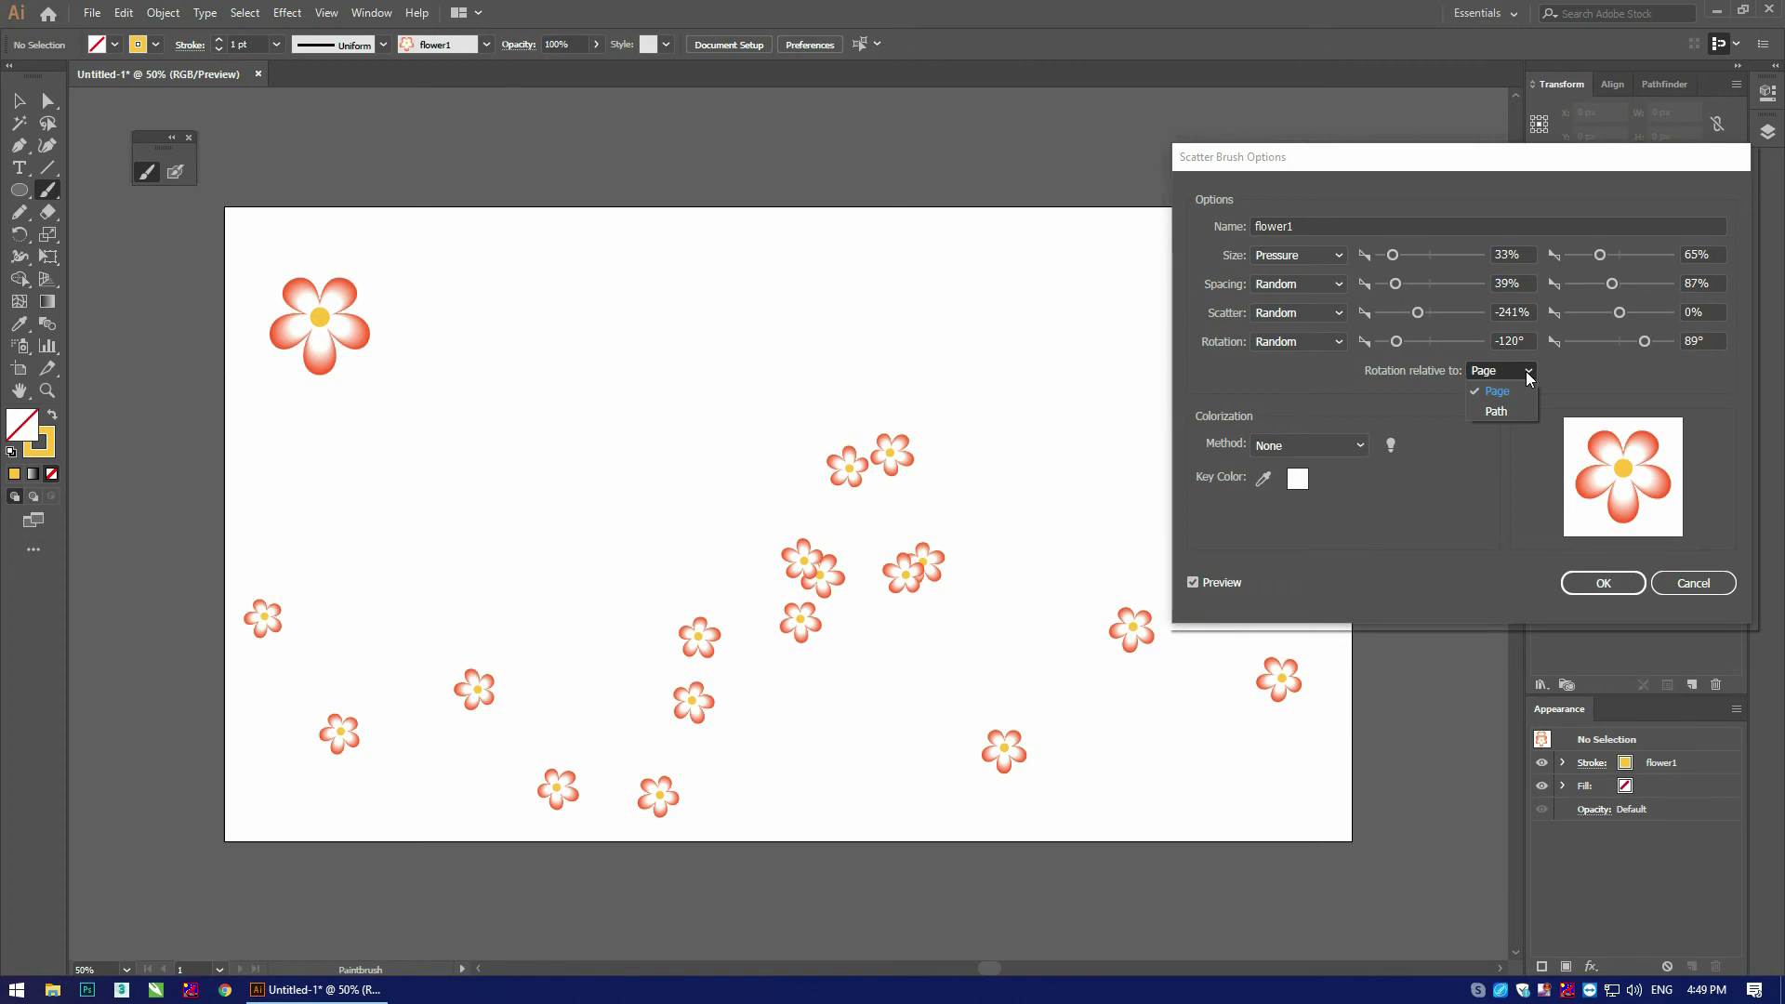
{"action": "left_click", "coordinate": [1499, 411]}
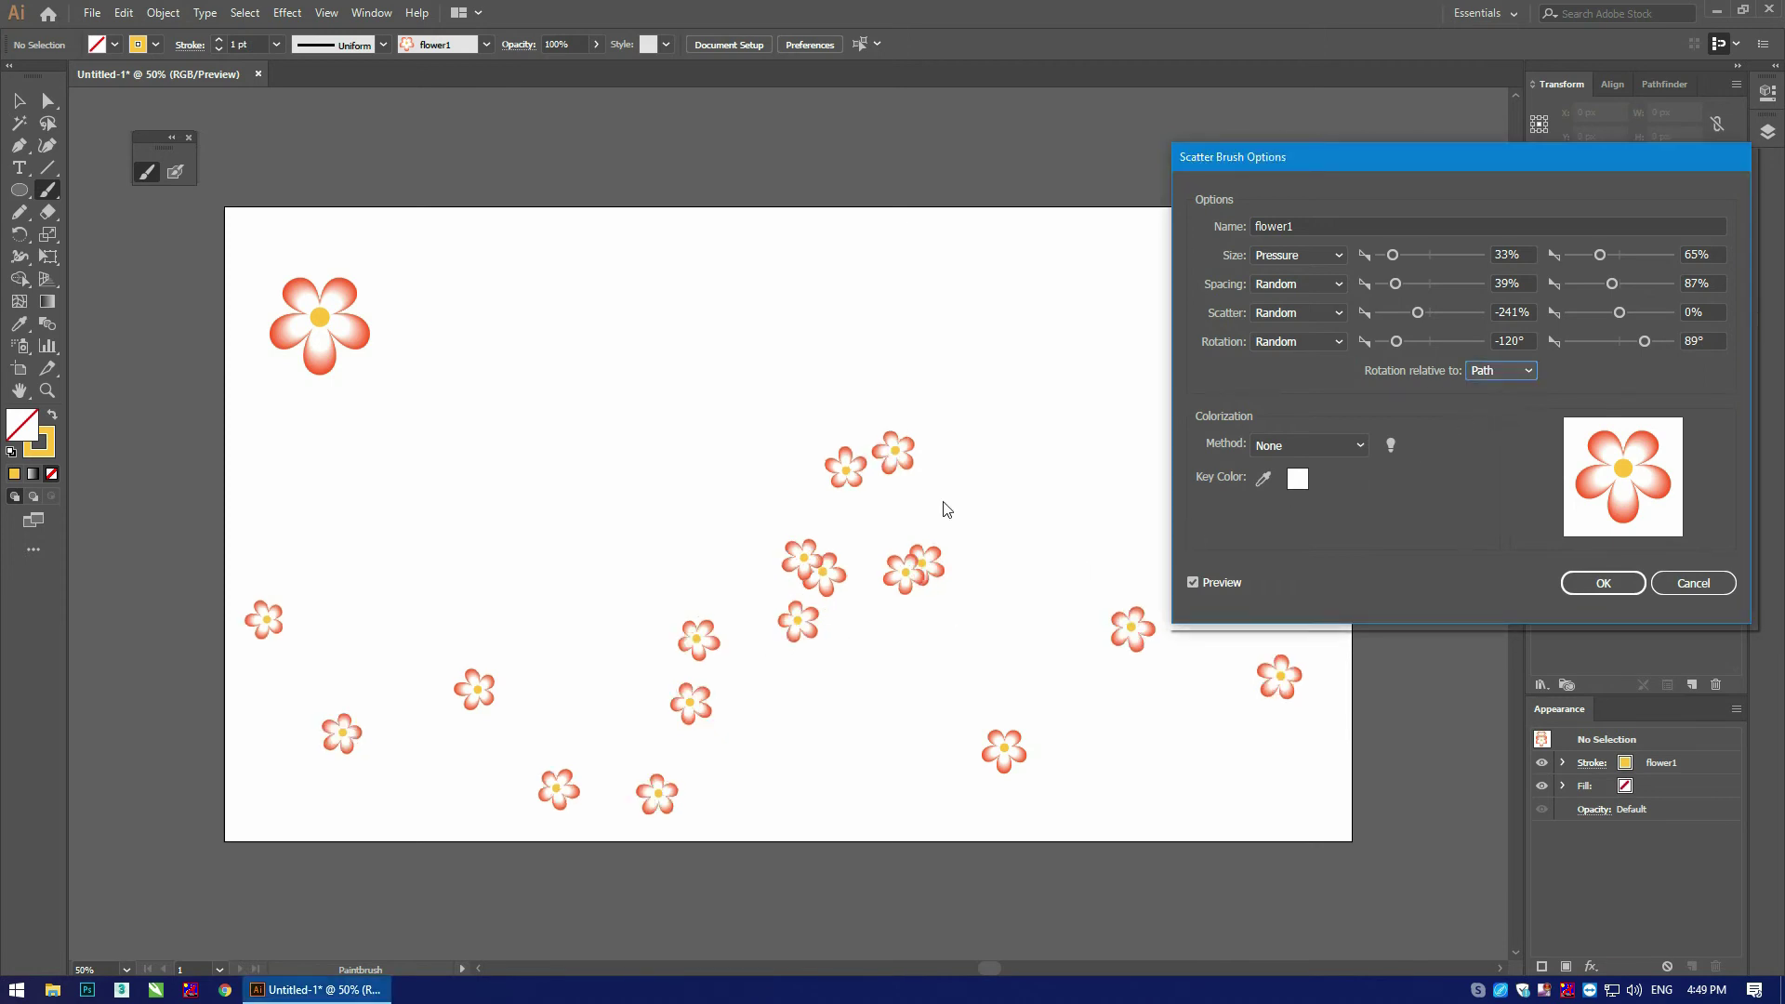
{"action": "left_click", "coordinate": [1488, 368]}
{"action": "left_click", "coordinate": [1495, 388]}
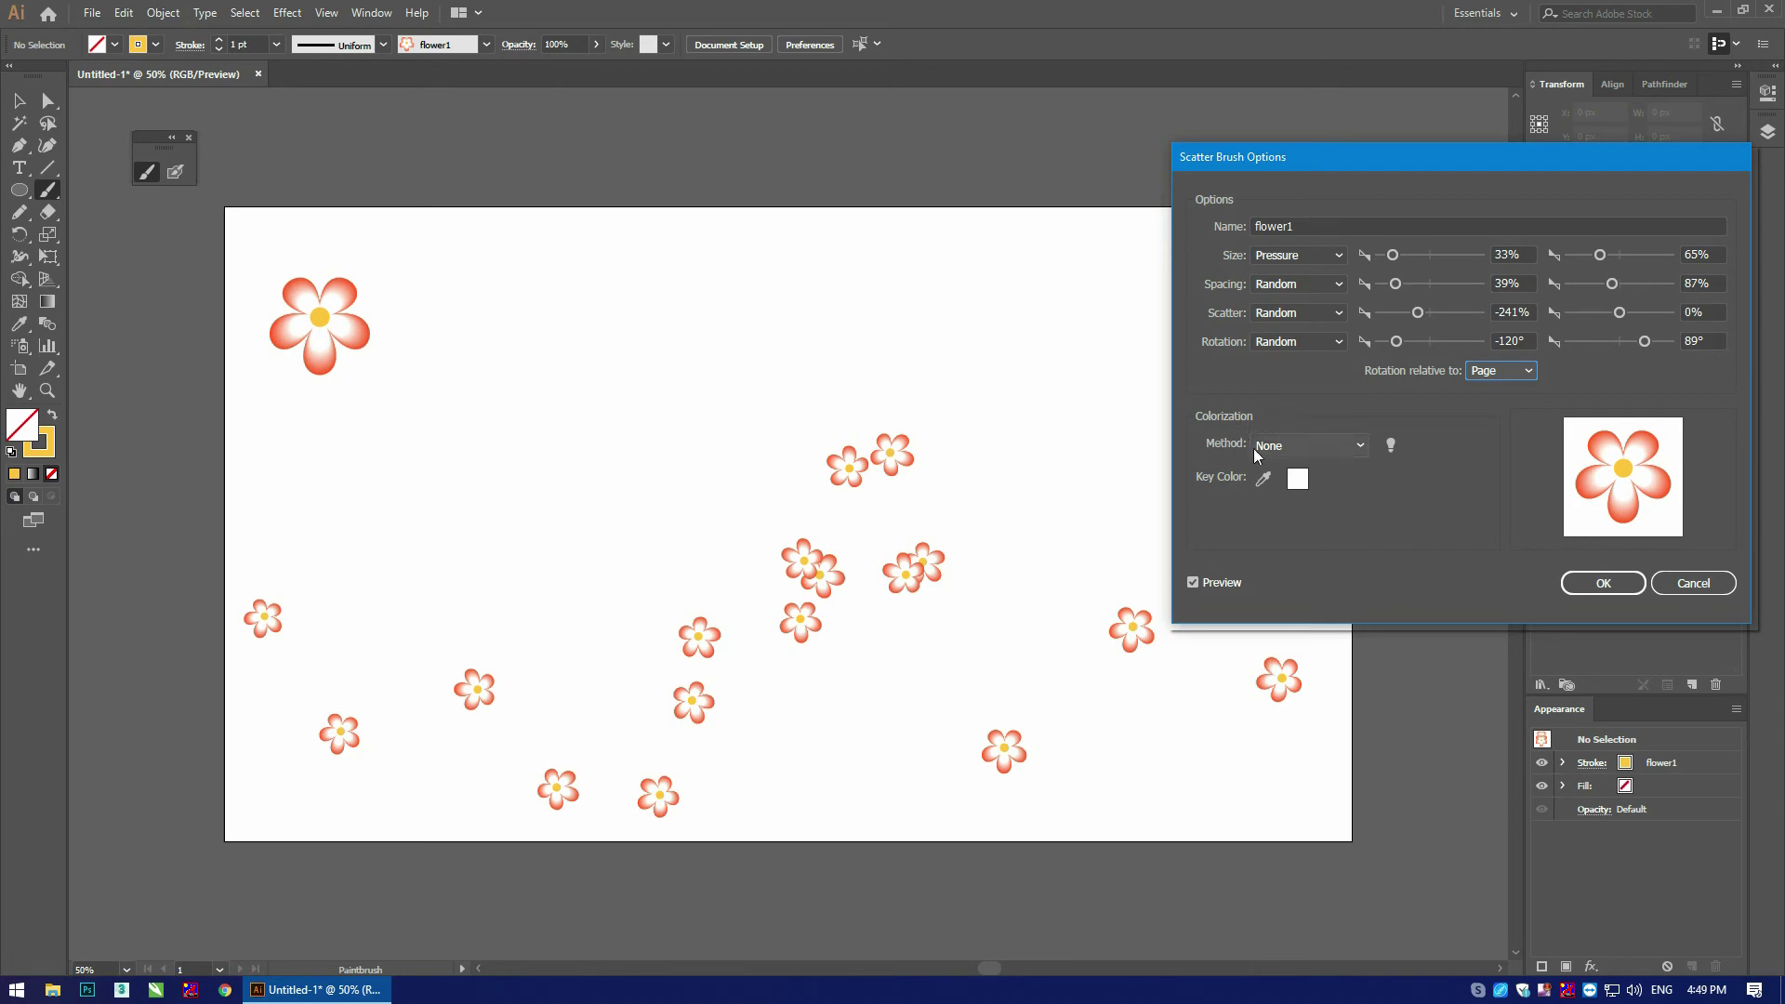
Step: Show the Colorization Tips explaining None, Tints, Tints and Shades, and Hue Shift
{"action": "left_click", "coordinate": [1392, 444]}
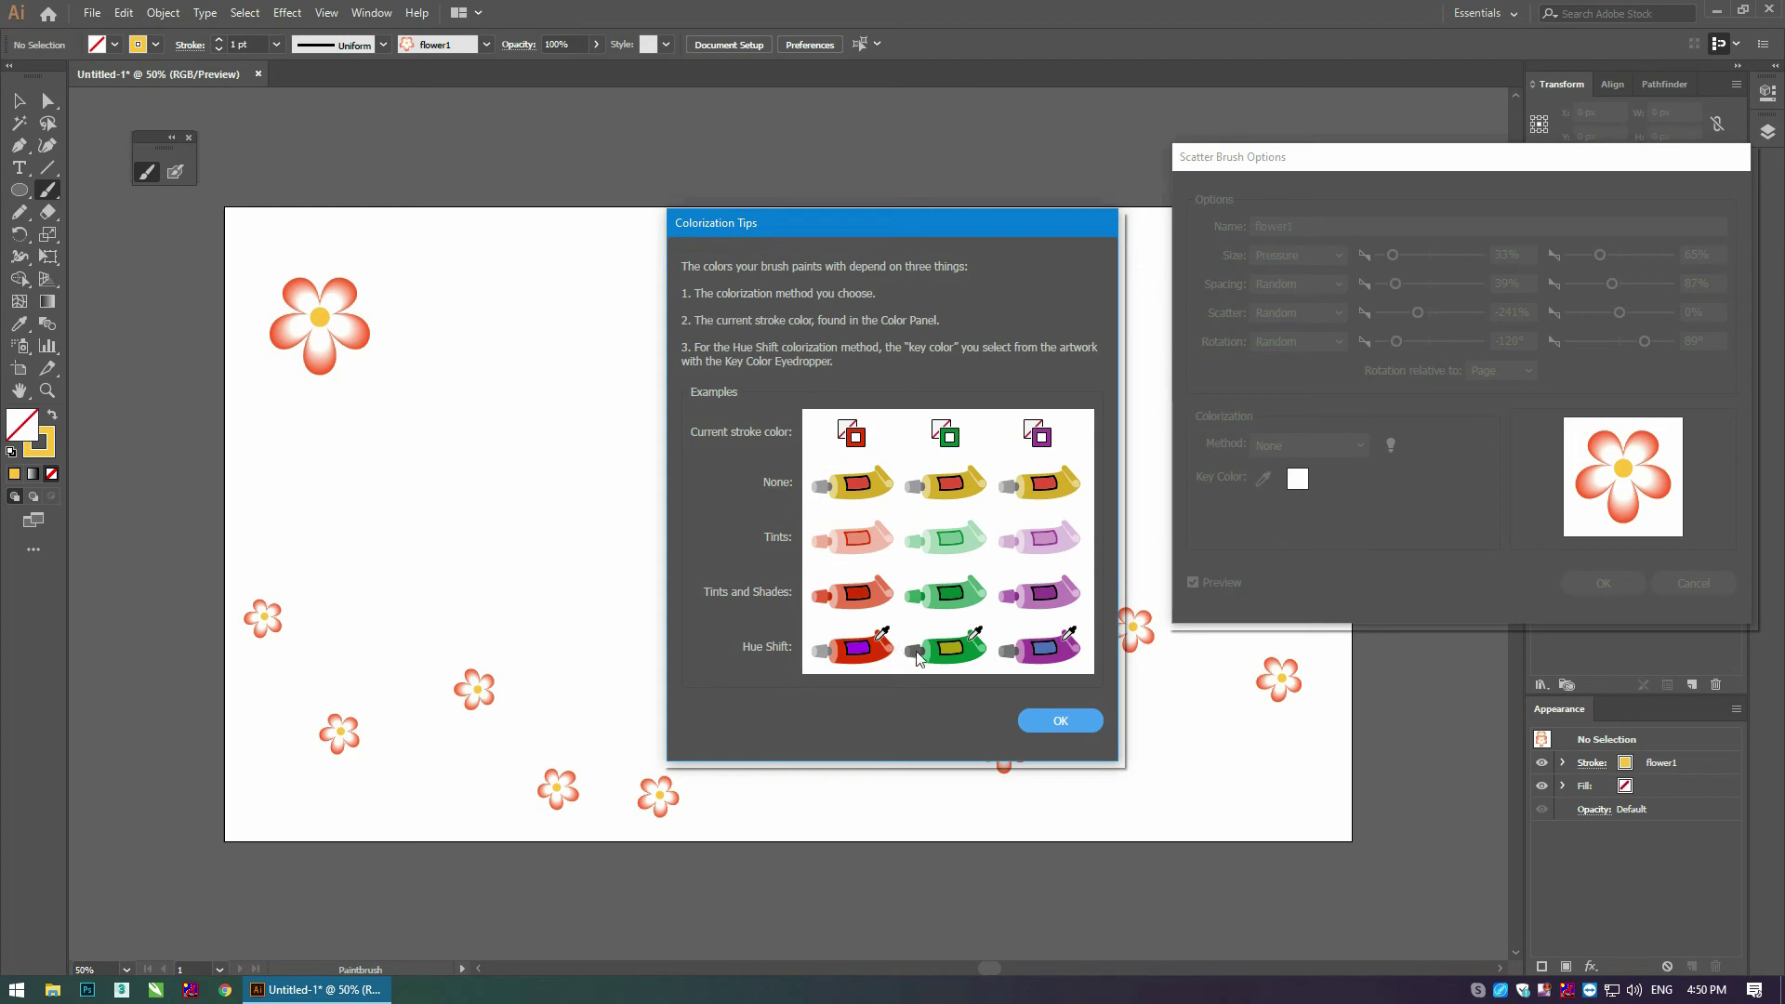
Step: Set flower1's colorization to Tints with the flower's red-orange as key colour
{"action": "left_click", "coordinate": [1083, 723]}
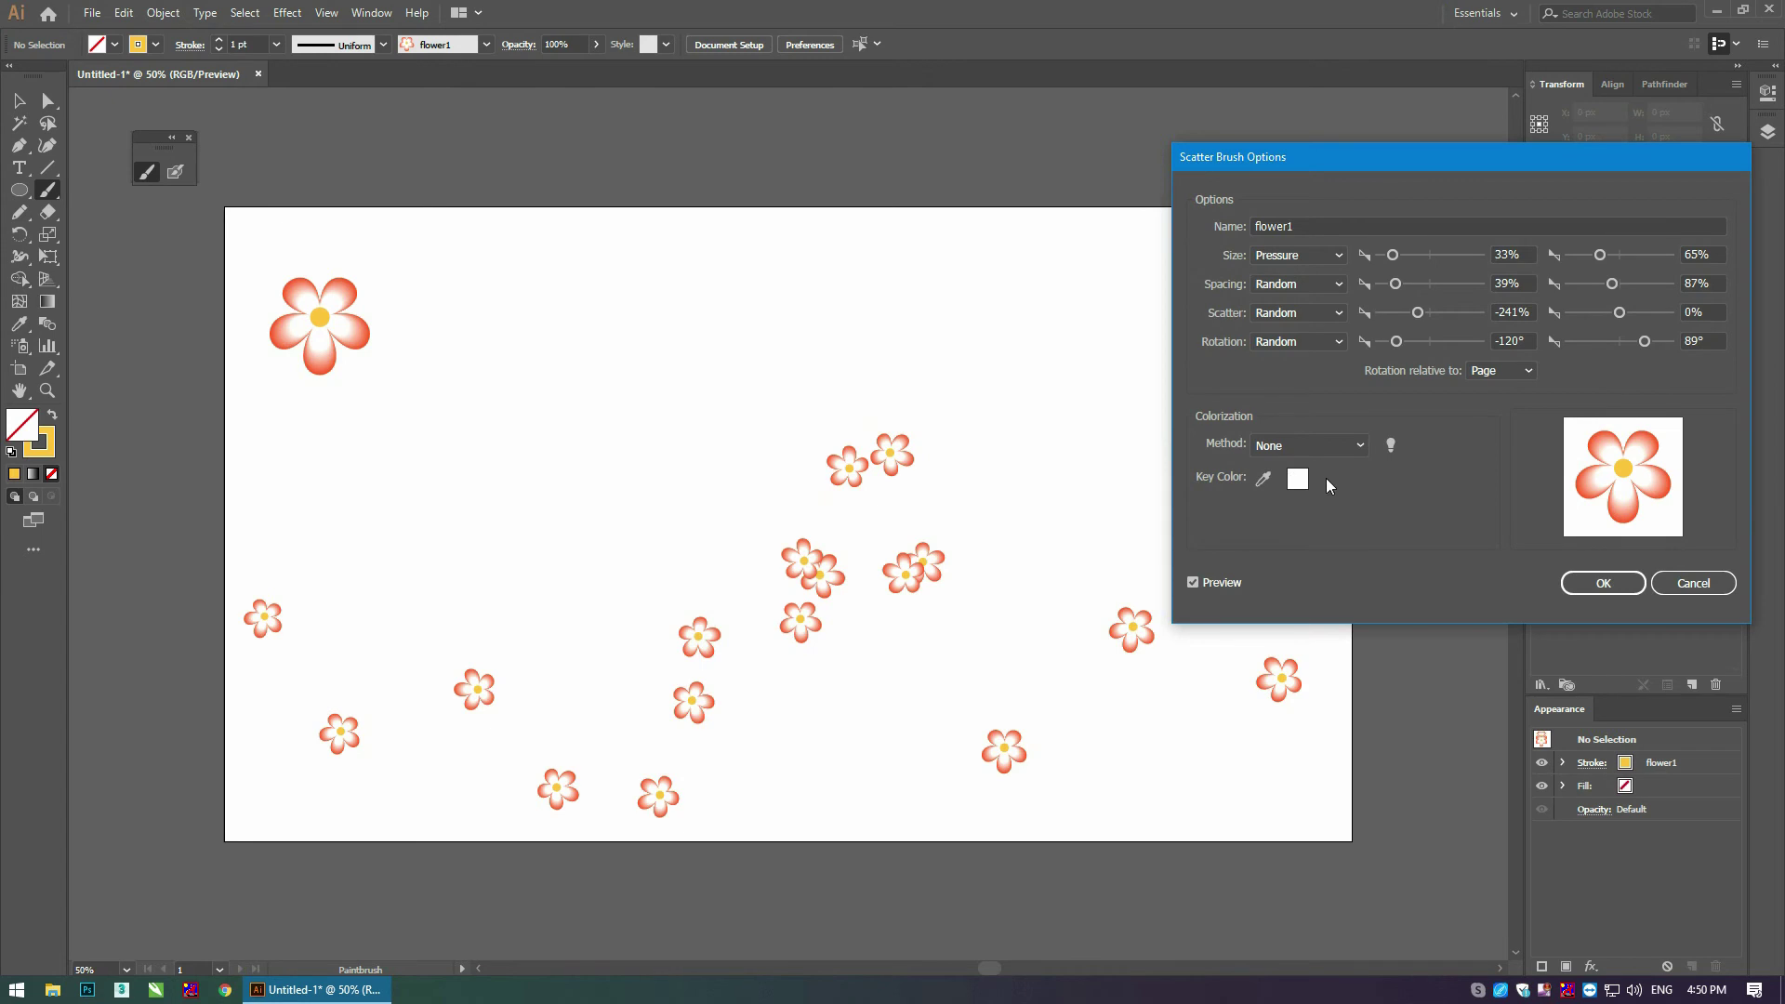
{"action": "left_click", "coordinate": [1312, 447]}
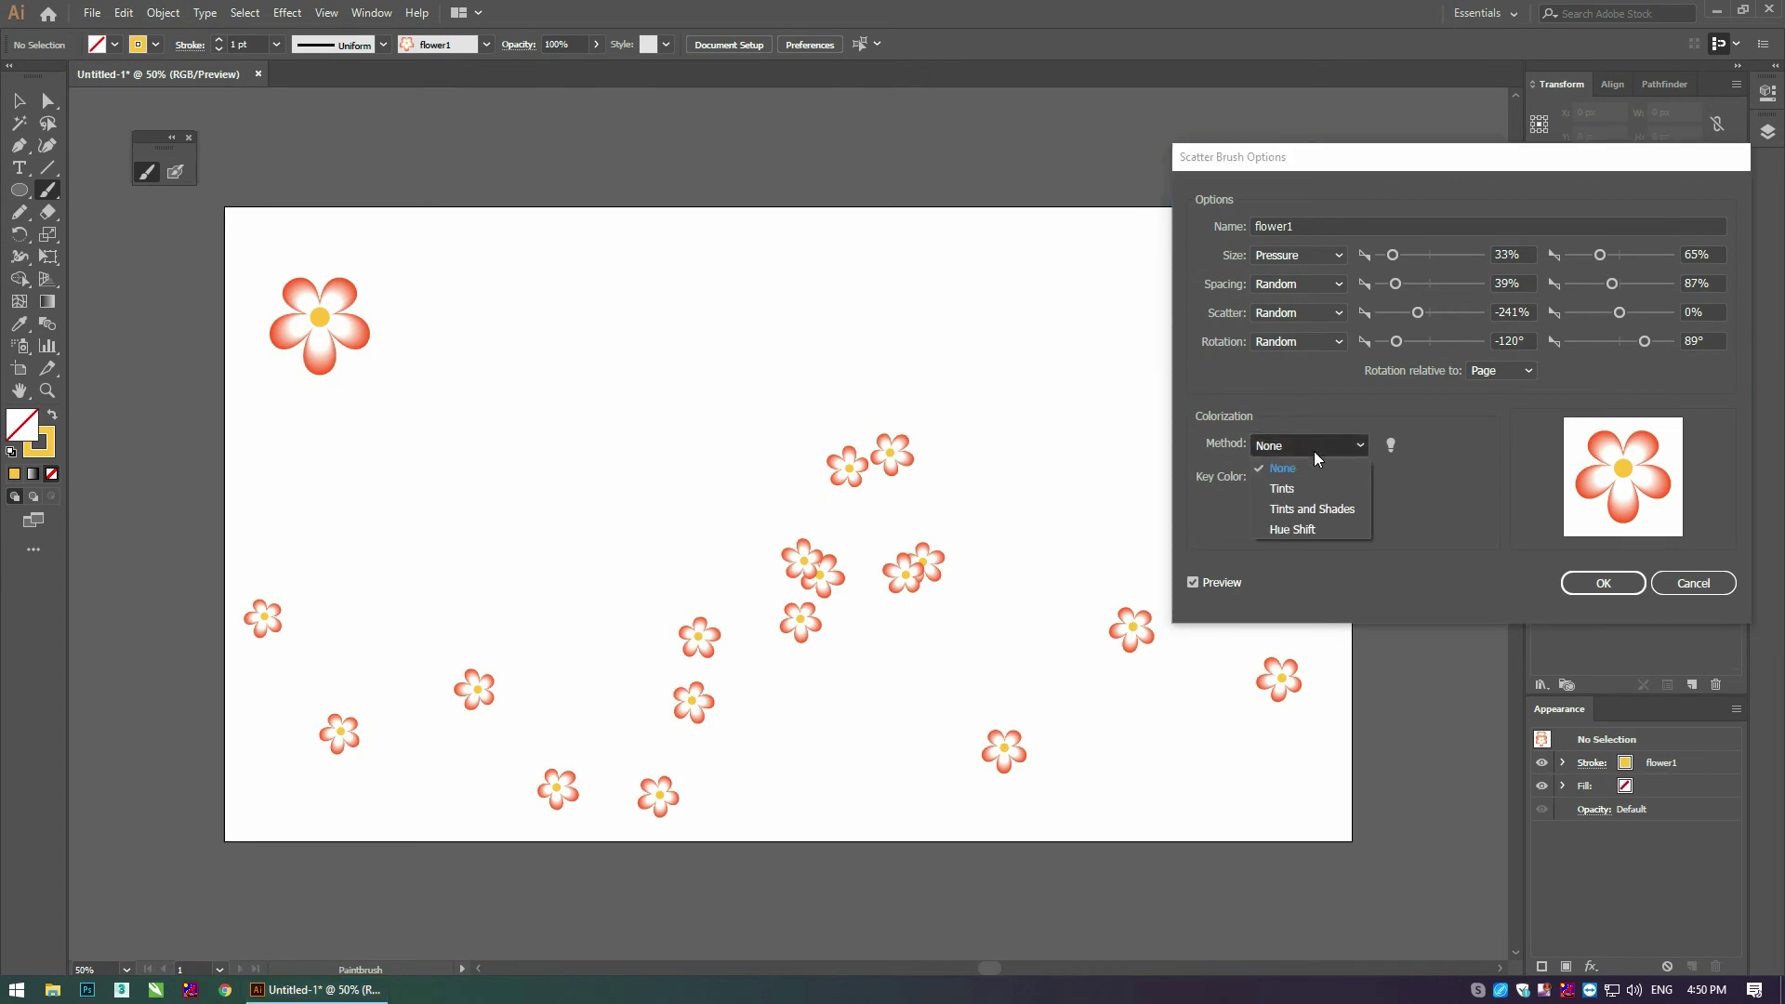
{"action": "left_click", "coordinate": [1292, 491]}
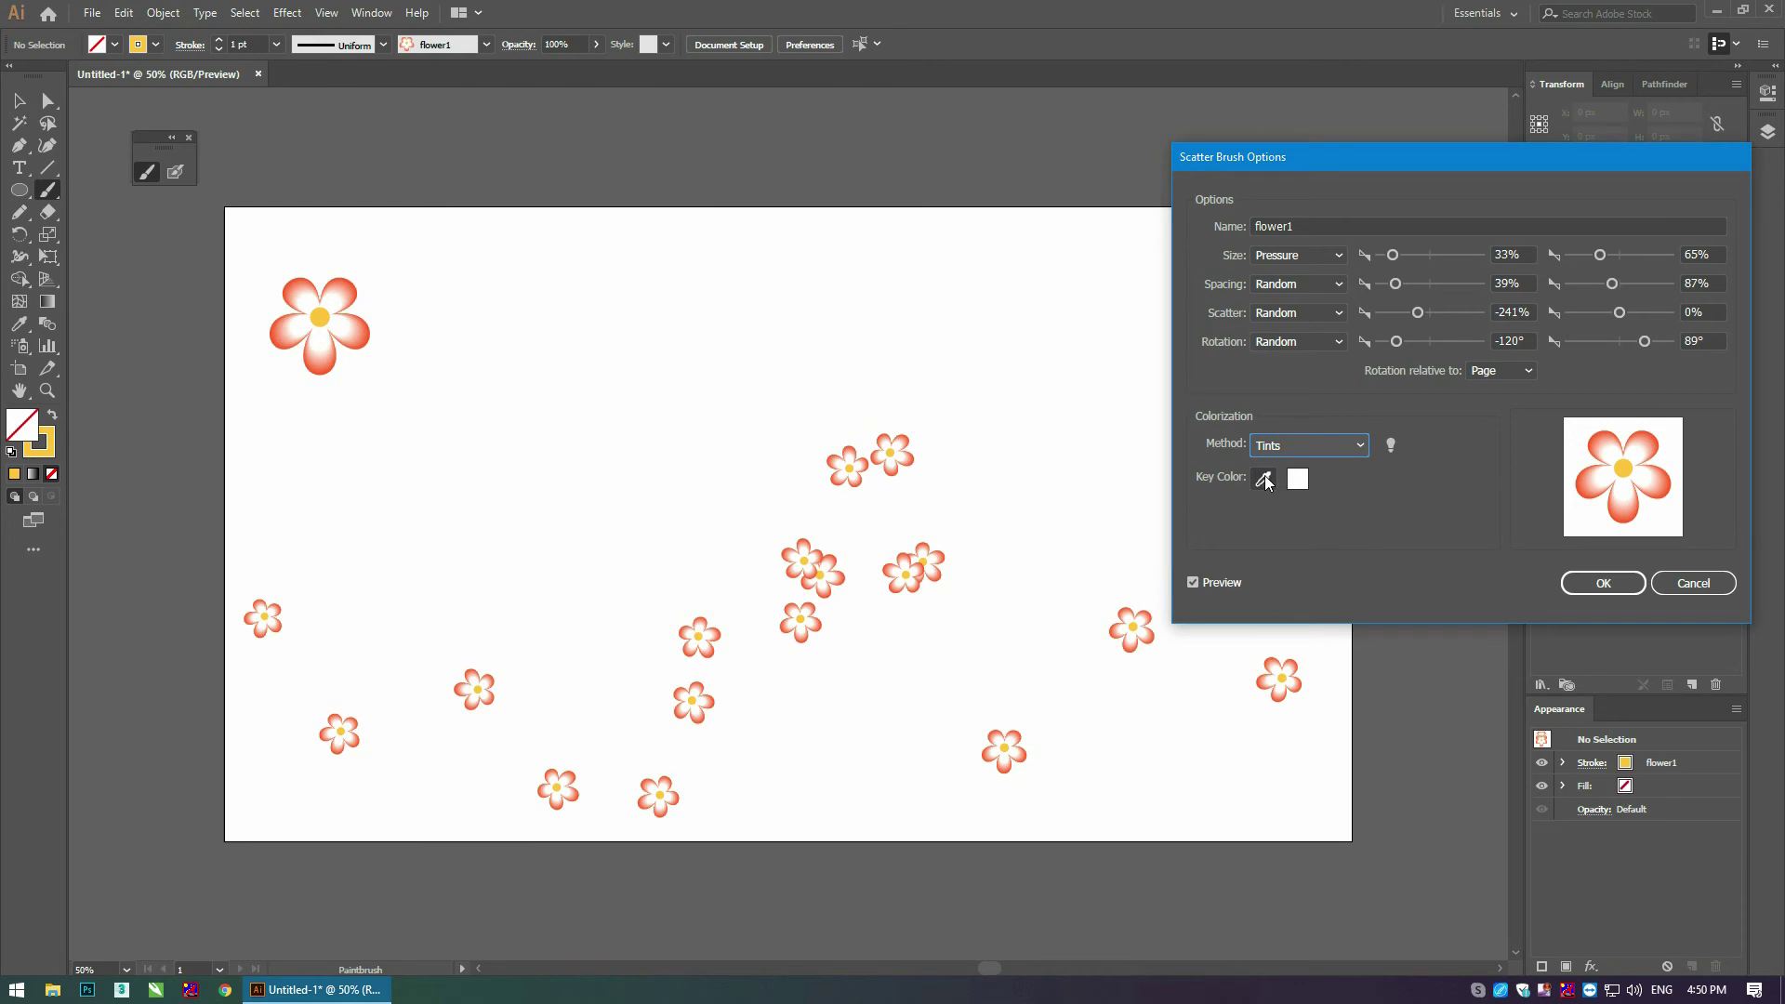
{"action": "left_click", "coordinate": [1266, 484]}
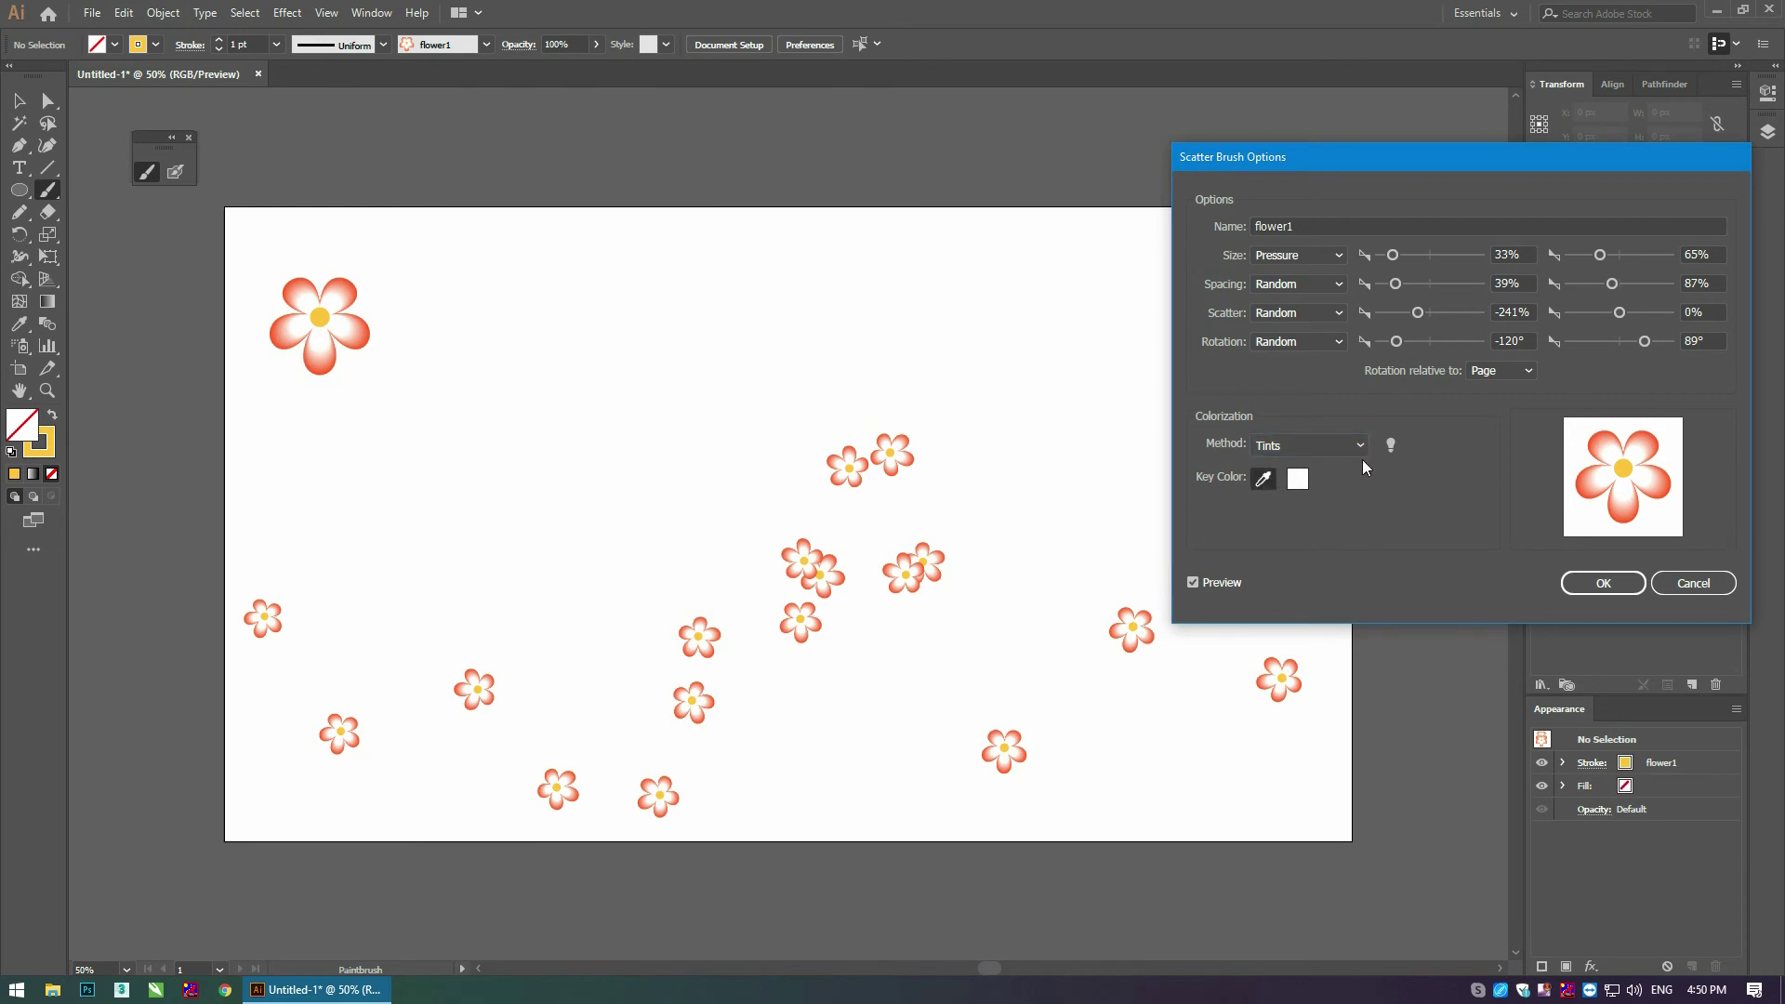
{"action": "left_click", "coordinate": [1585, 490]}
Step: Confirm the Tints colorization and apply it to the existing flower strokes
{"action": "left_click", "coordinate": [1600, 581]}
{"action": "left_click", "coordinate": [1603, 579]}
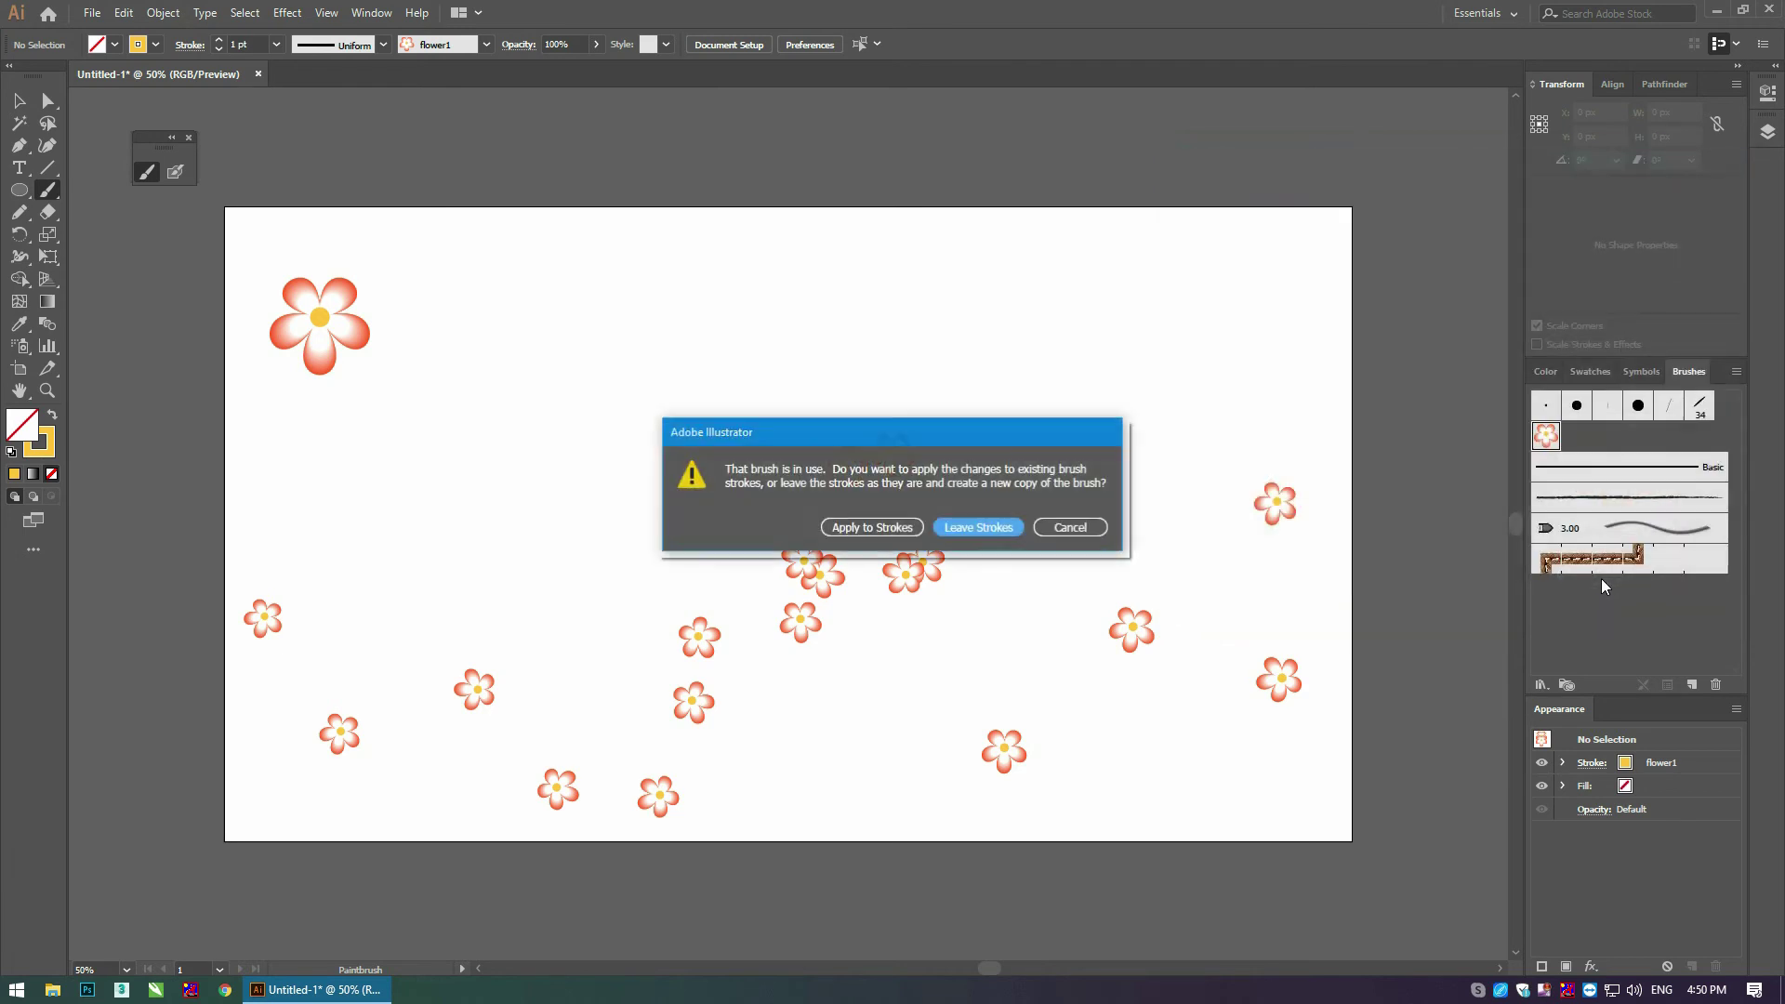
{"action": "left_click", "coordinate": [916, 528]}
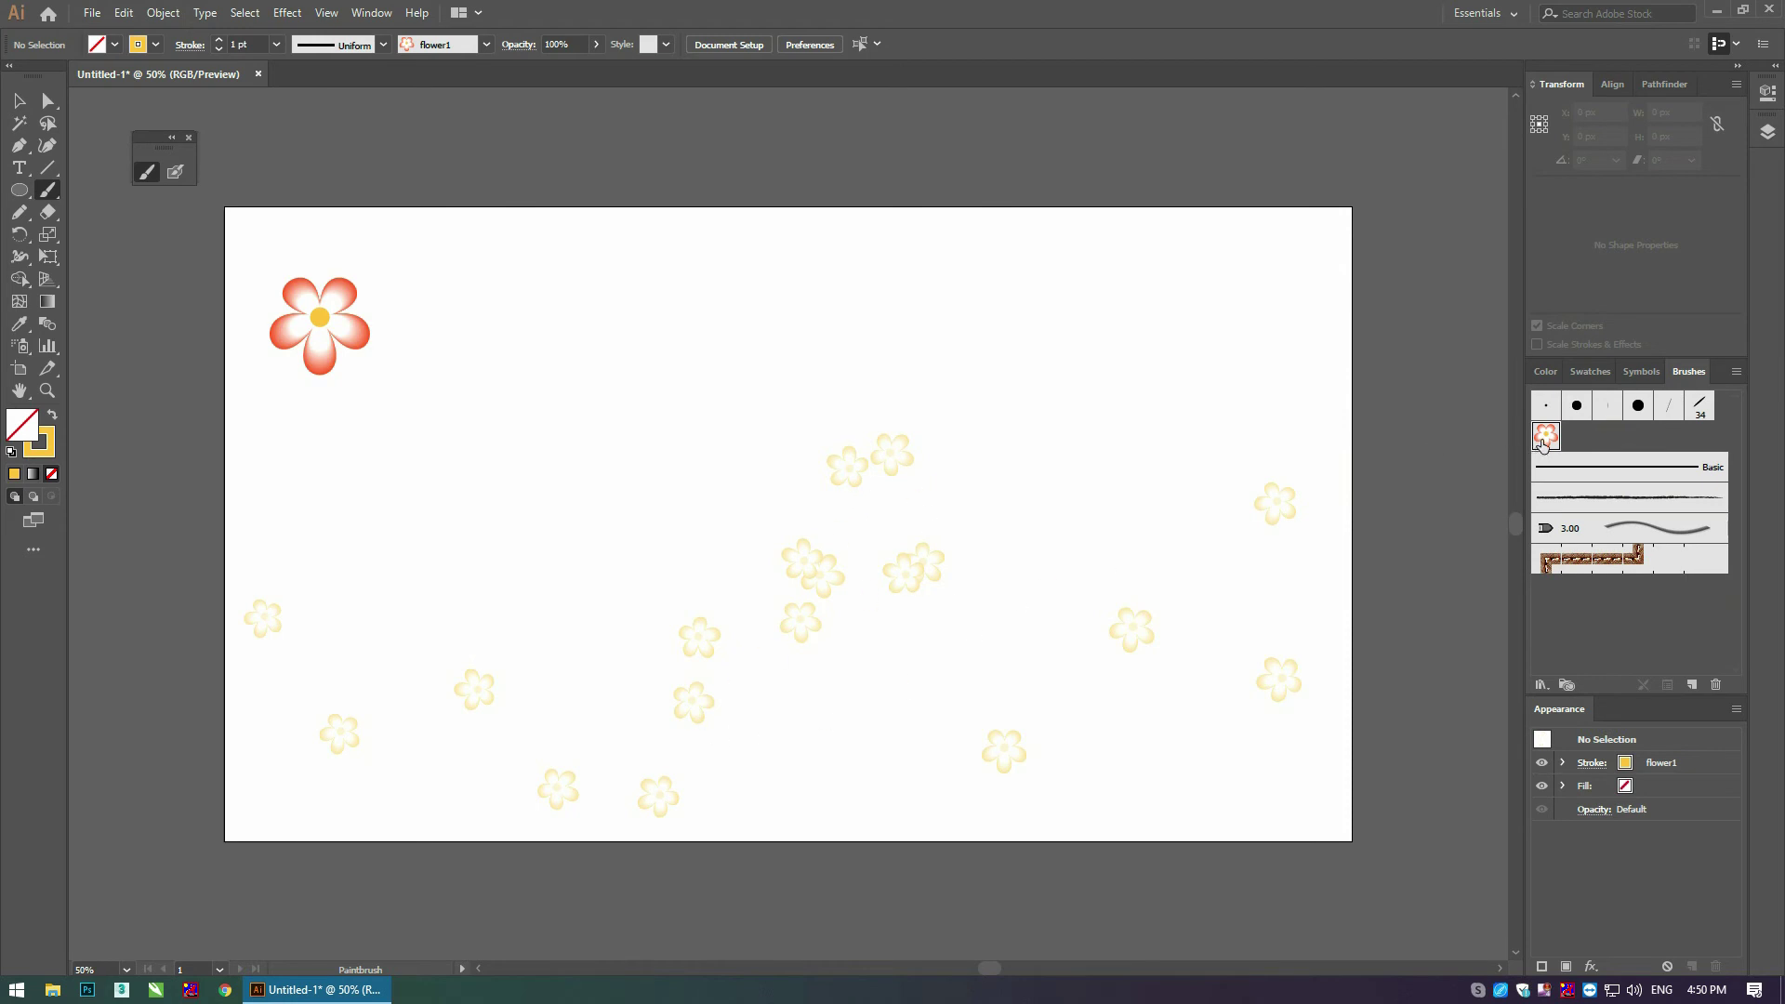
{"action": "left_click", "coordinate": [1550, 373]}
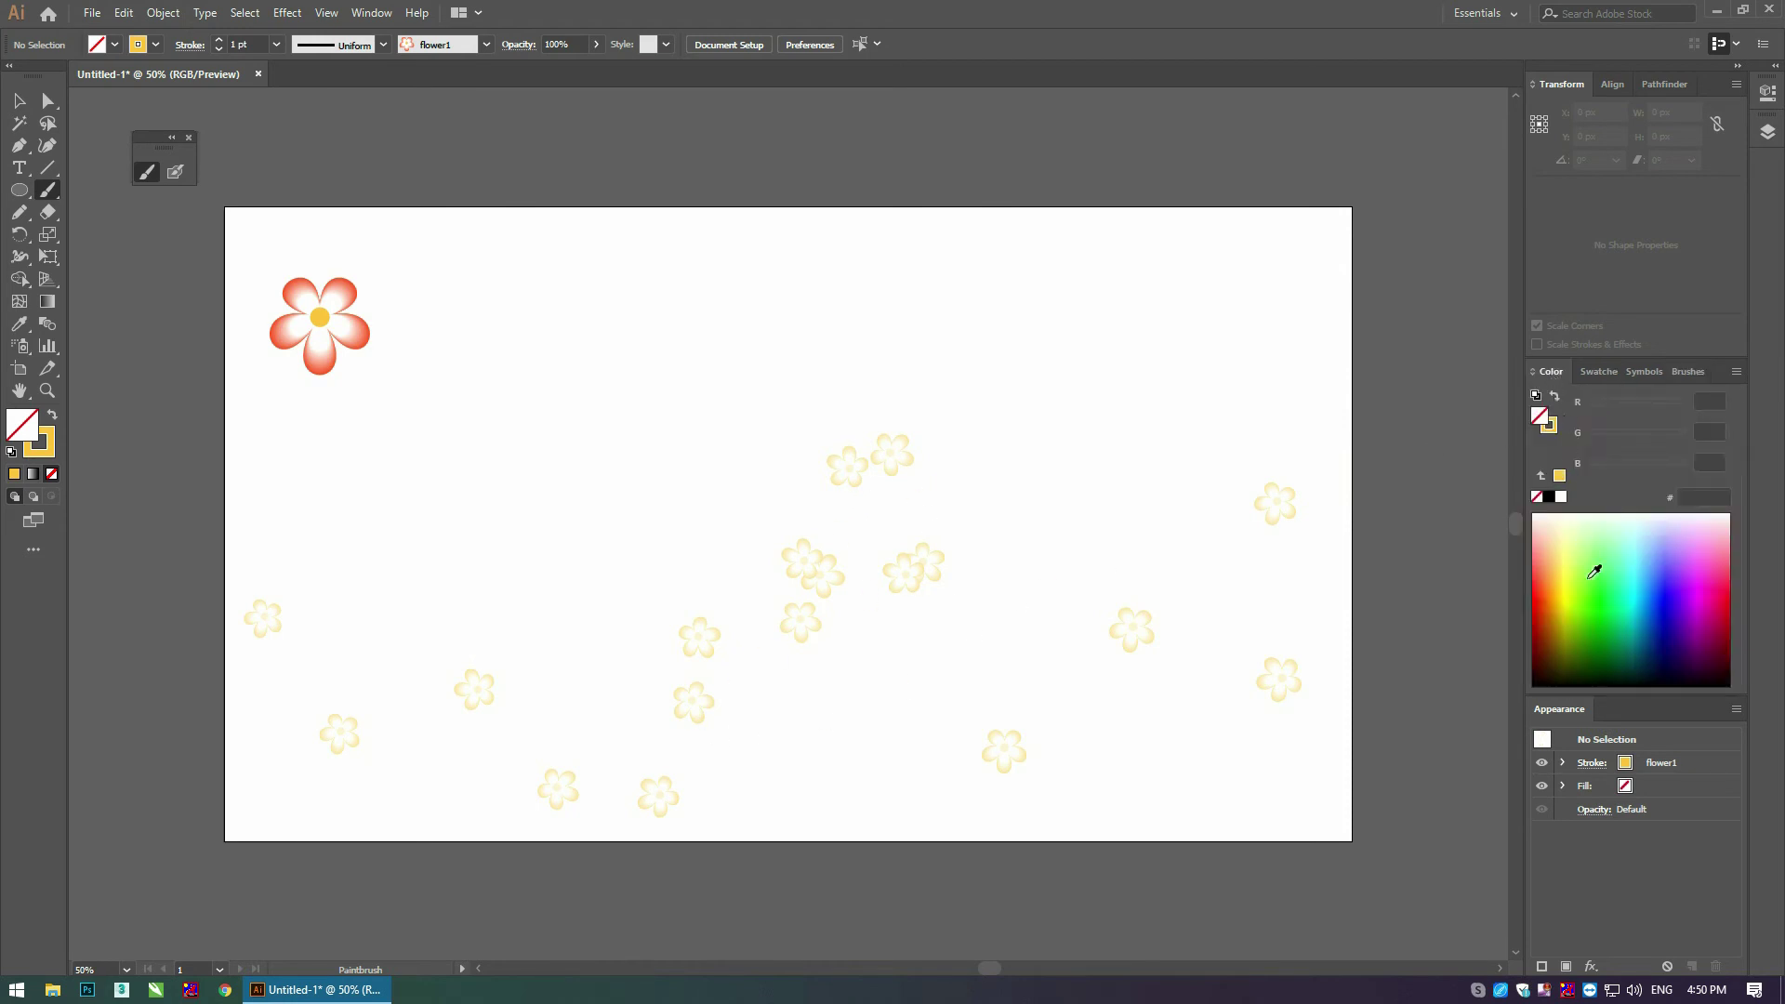
Step: Mix a violet stroke colour and select the curved flower brush path
{"action": "left_click", "coordinate": [1622, 600]}
{"action": "left_click_drag", "start_coordinate": [1627, 595], "coordinate": [1686, 607]}
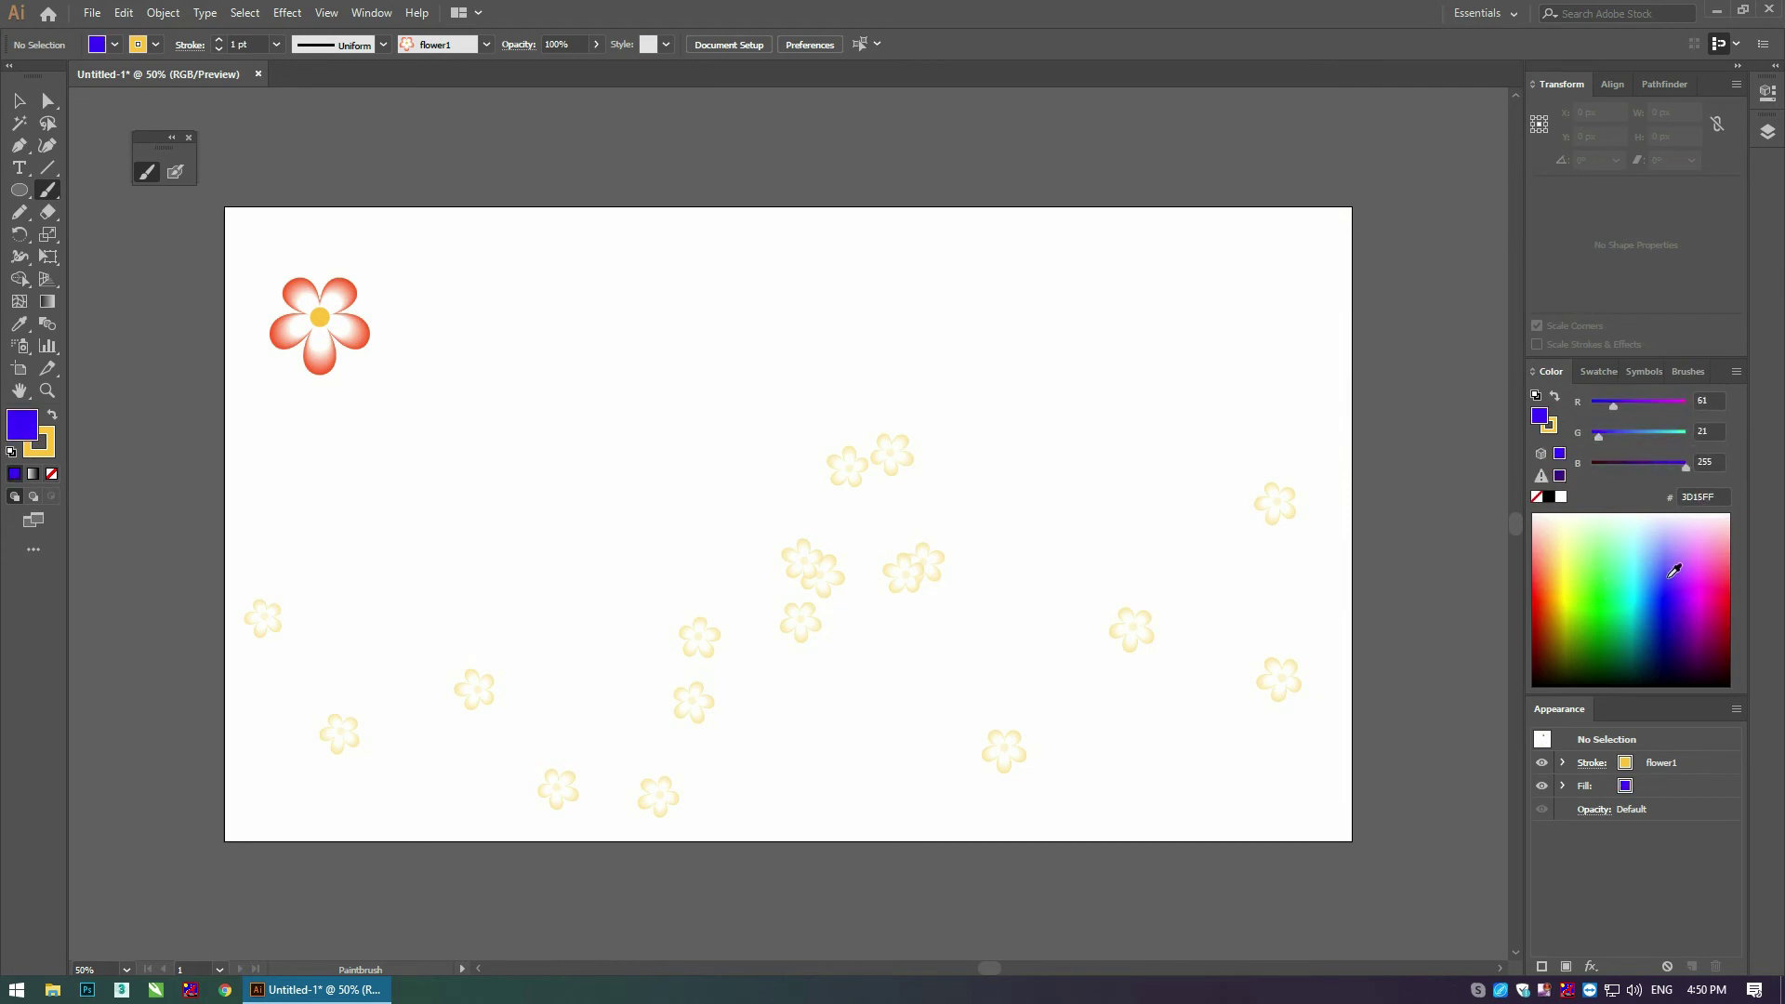
{"action": "left_click_drag", "start_coordinate": [1685, 606], "coordinate": [1676, 547]}
{"action": "key", "text": "v"}
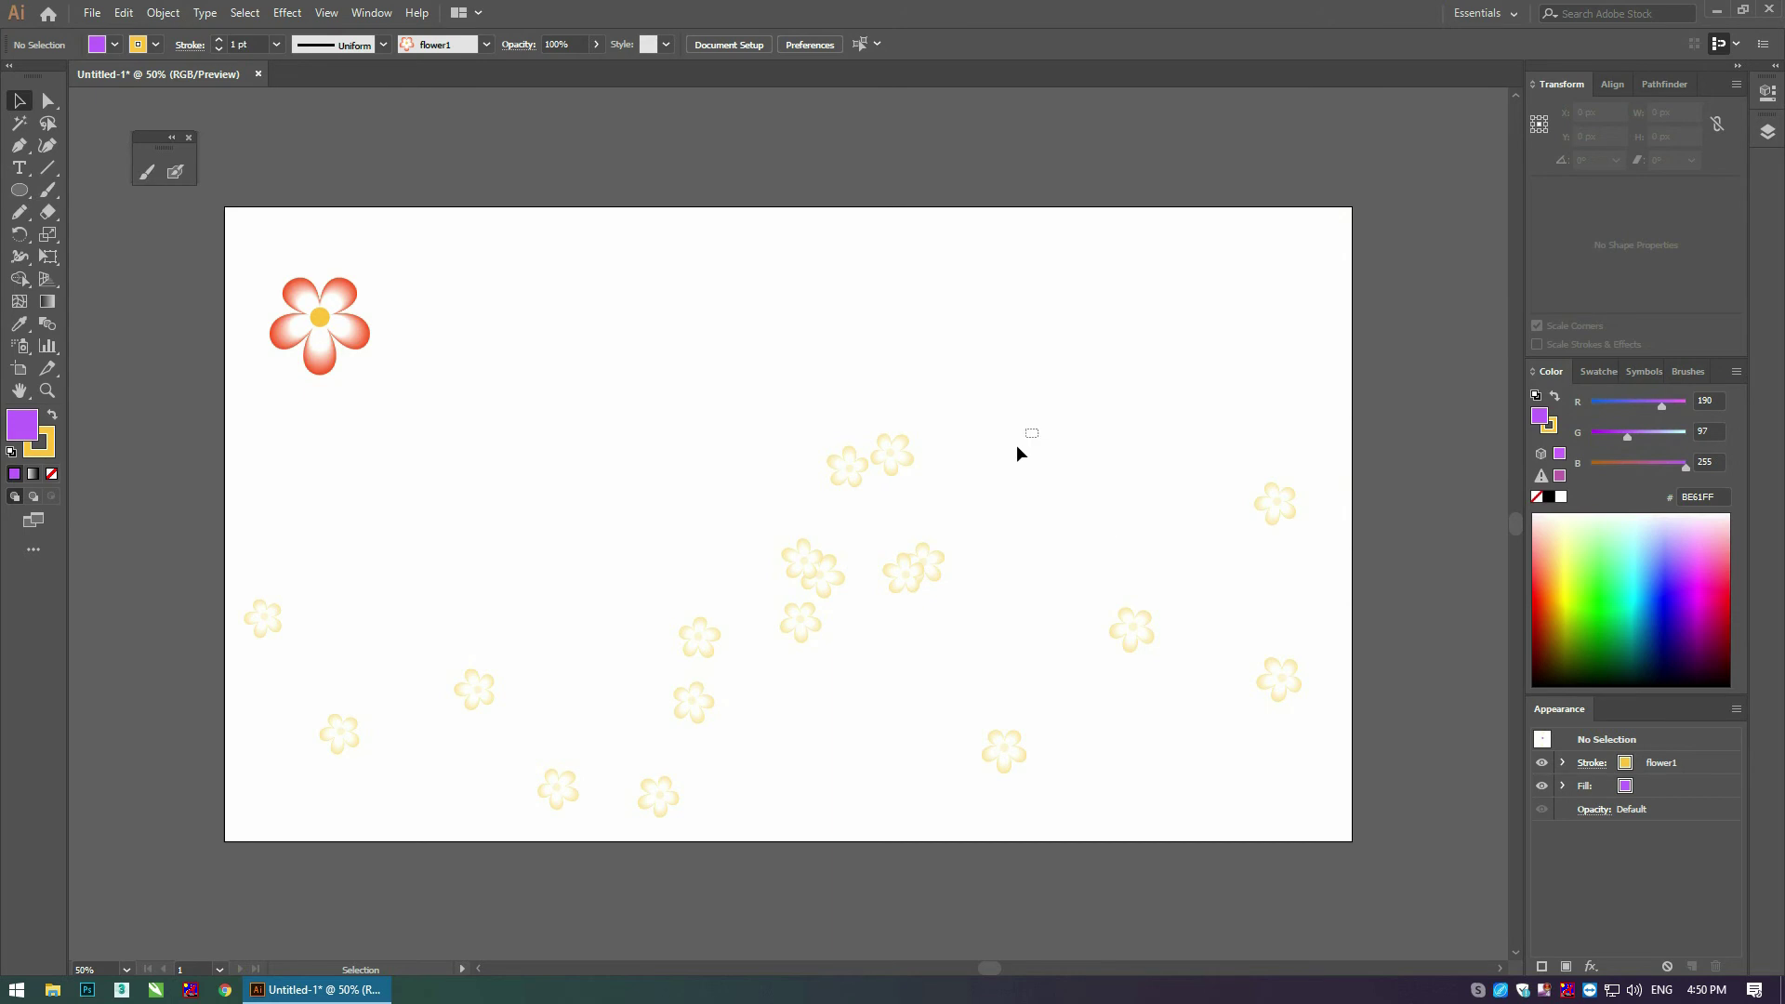
{"action": "left_click_drag", "start_coordinate": [1017, 453], "coordinate": [1131, 588]}
Step: Recolour the scattered flowers magenta-purple and reopen flower1's Scatter Brush Options
{"action": "left_click", "coordinate": [1602, 563]}
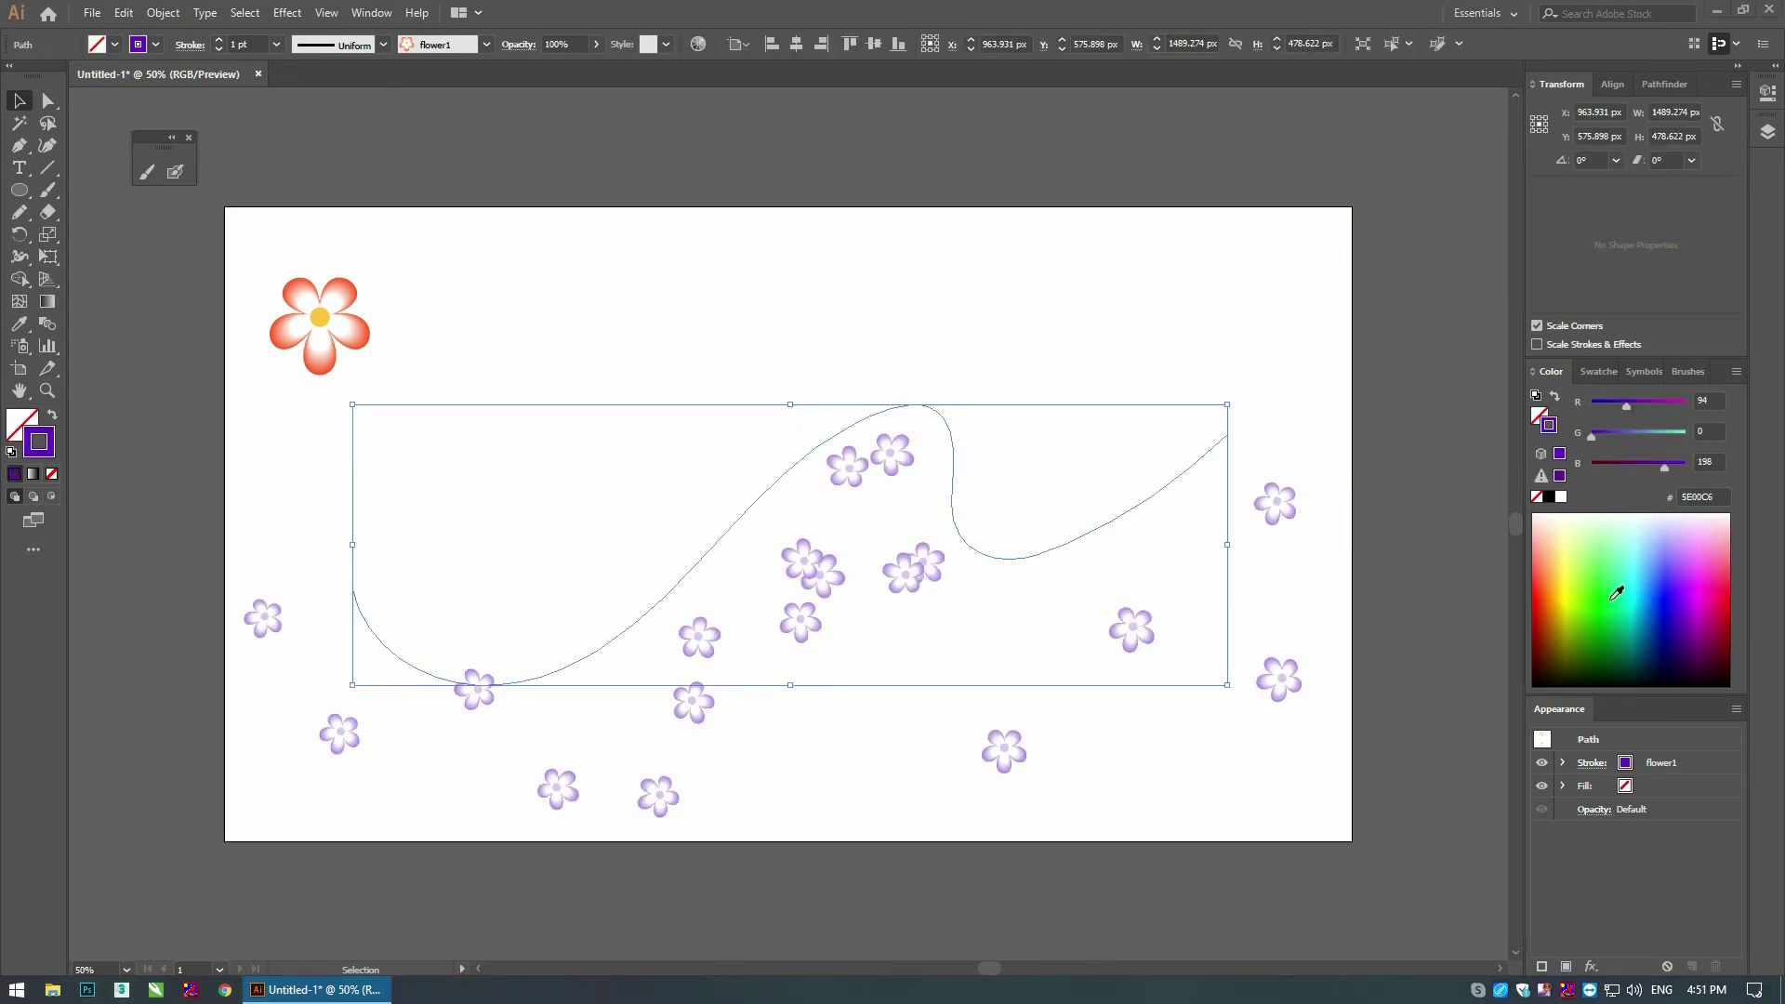
{"action": "left_click", "coordinate": [1606, 590]}
{"action": "left_click", "coordinate": [1635, 568]}
{"action": "left_click", "coordinate": [1685, 582]}
{"action": "left_click_drag", "start_coordinate": [1685, 582], "coordinate": [1696, 600]}
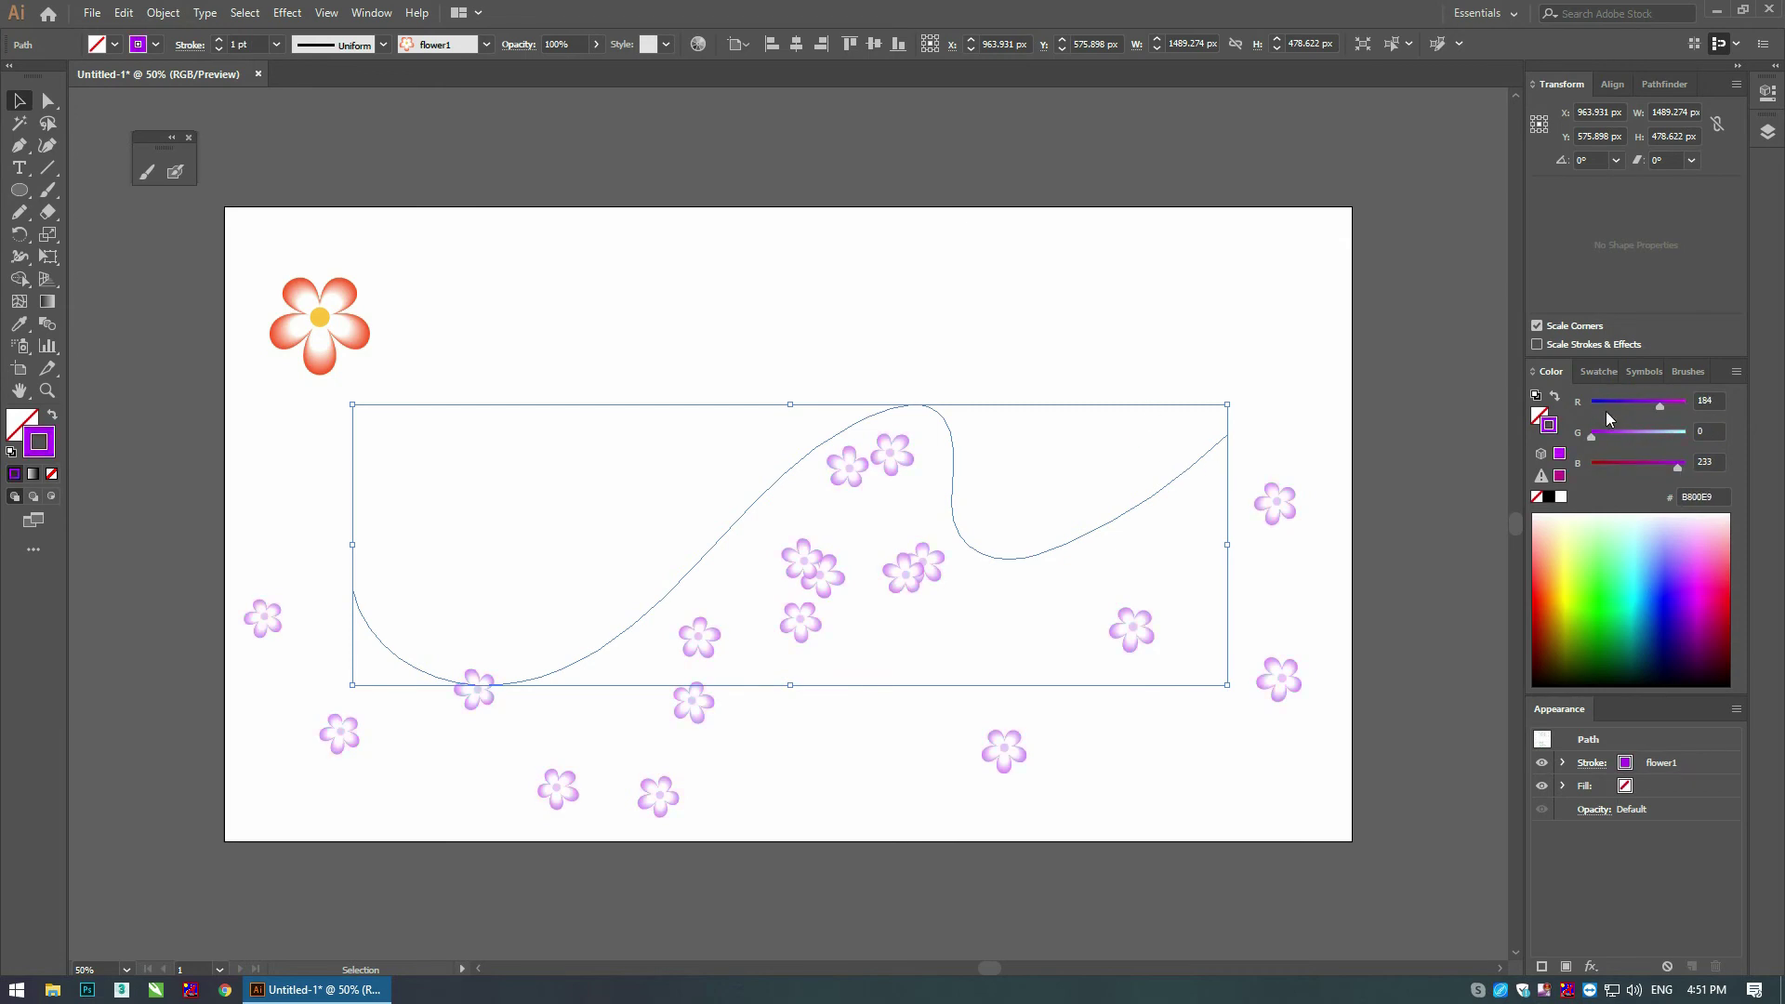
{"action": "left_click", "coordinate": [1688, 372]}
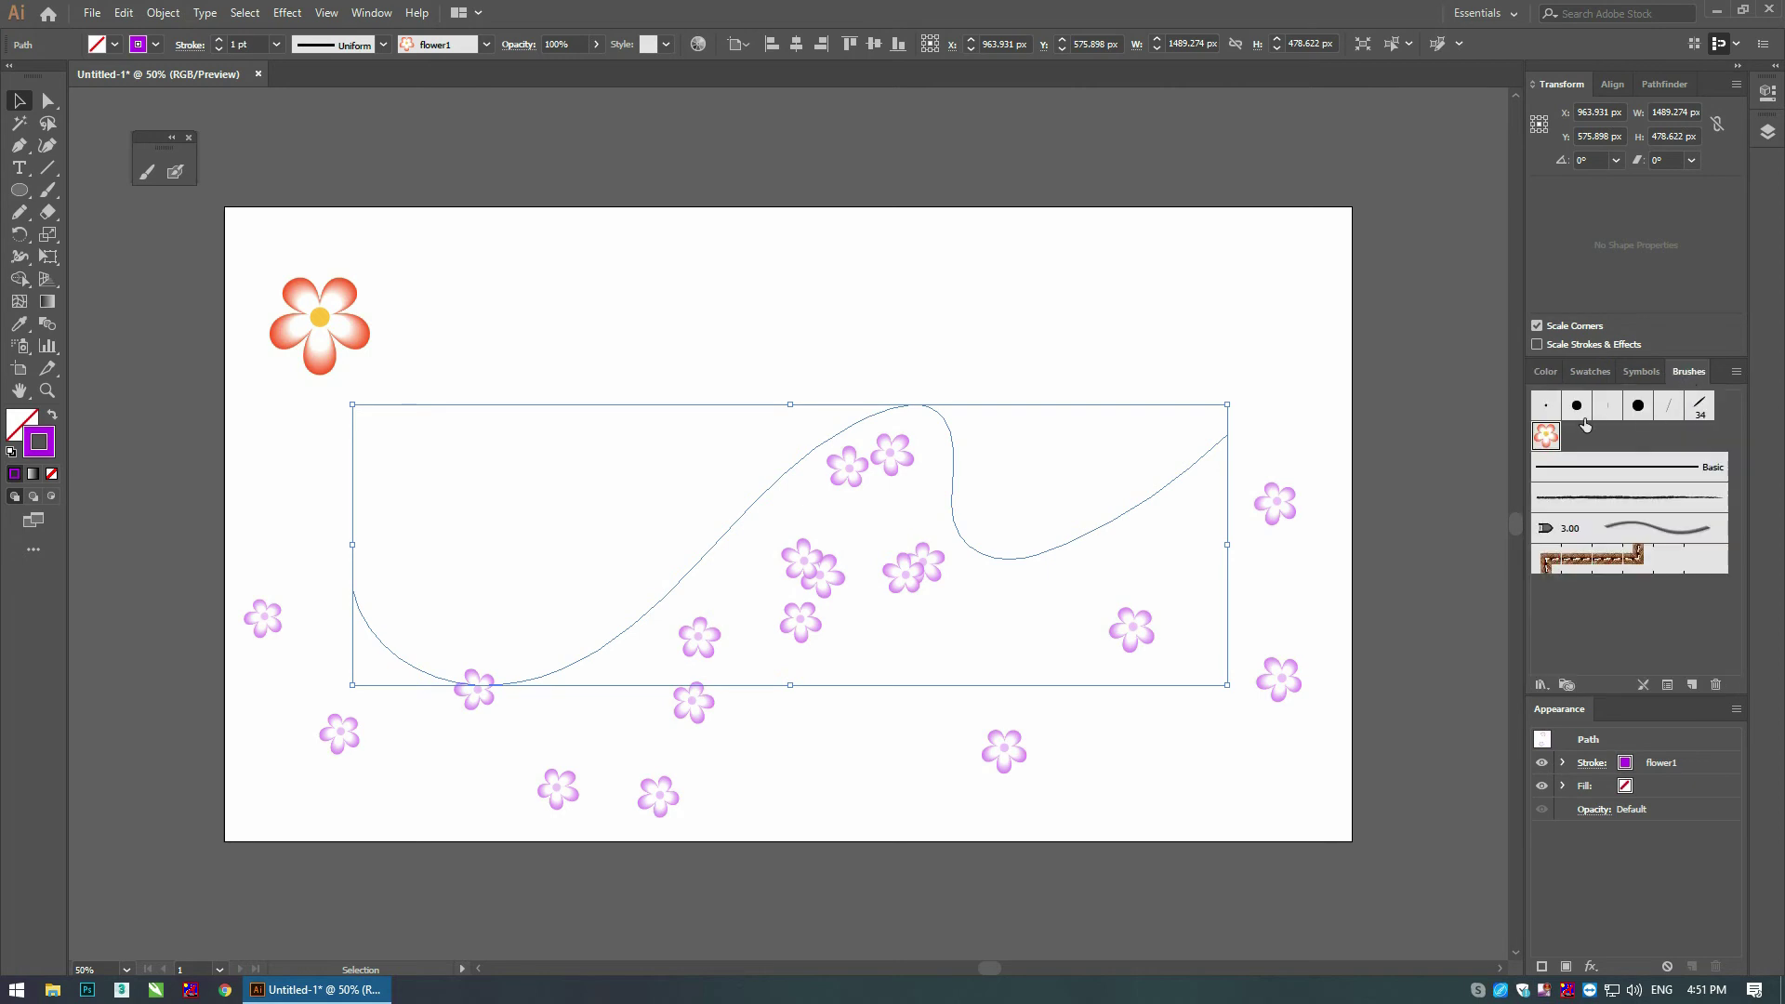
{"action": "left_click", "coordinate": [1546, 437]}
Step: Set flower1's colorization to Tints and Shades, keyed on the yellow flower centre
{"action": "double_click", "coordinate": [1546, 437]}
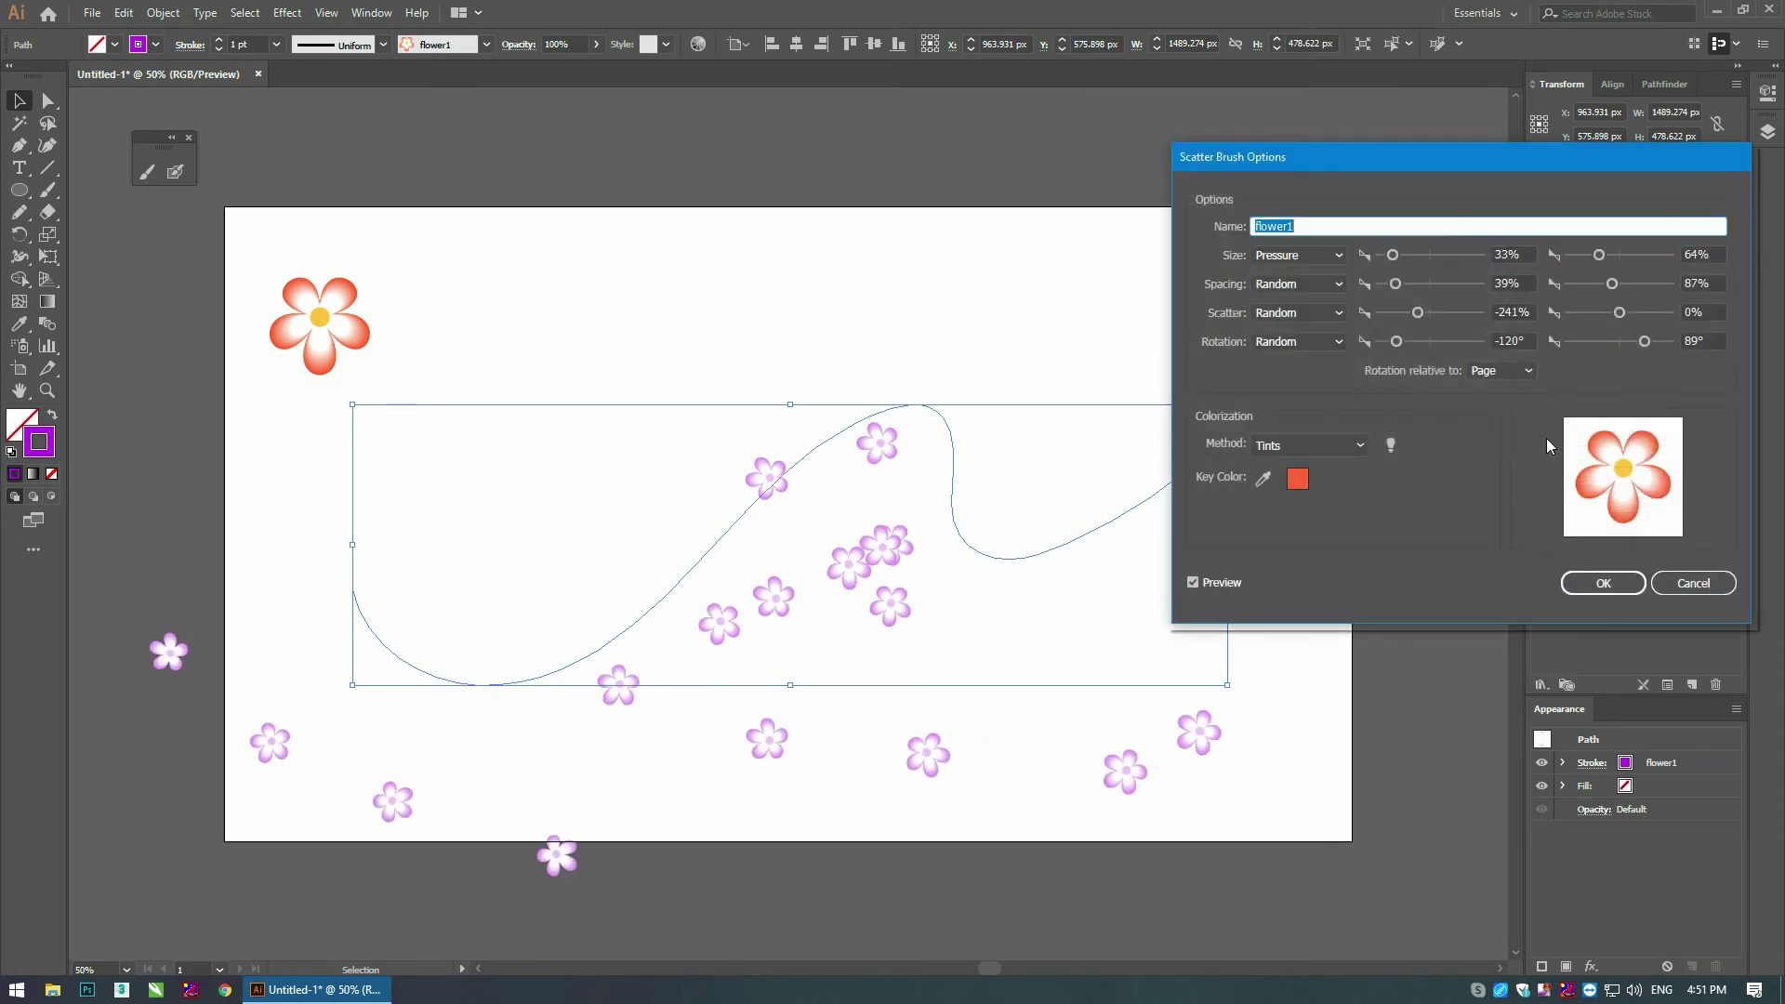
{"action": "left_click", "coordinate": [1296, 446]}
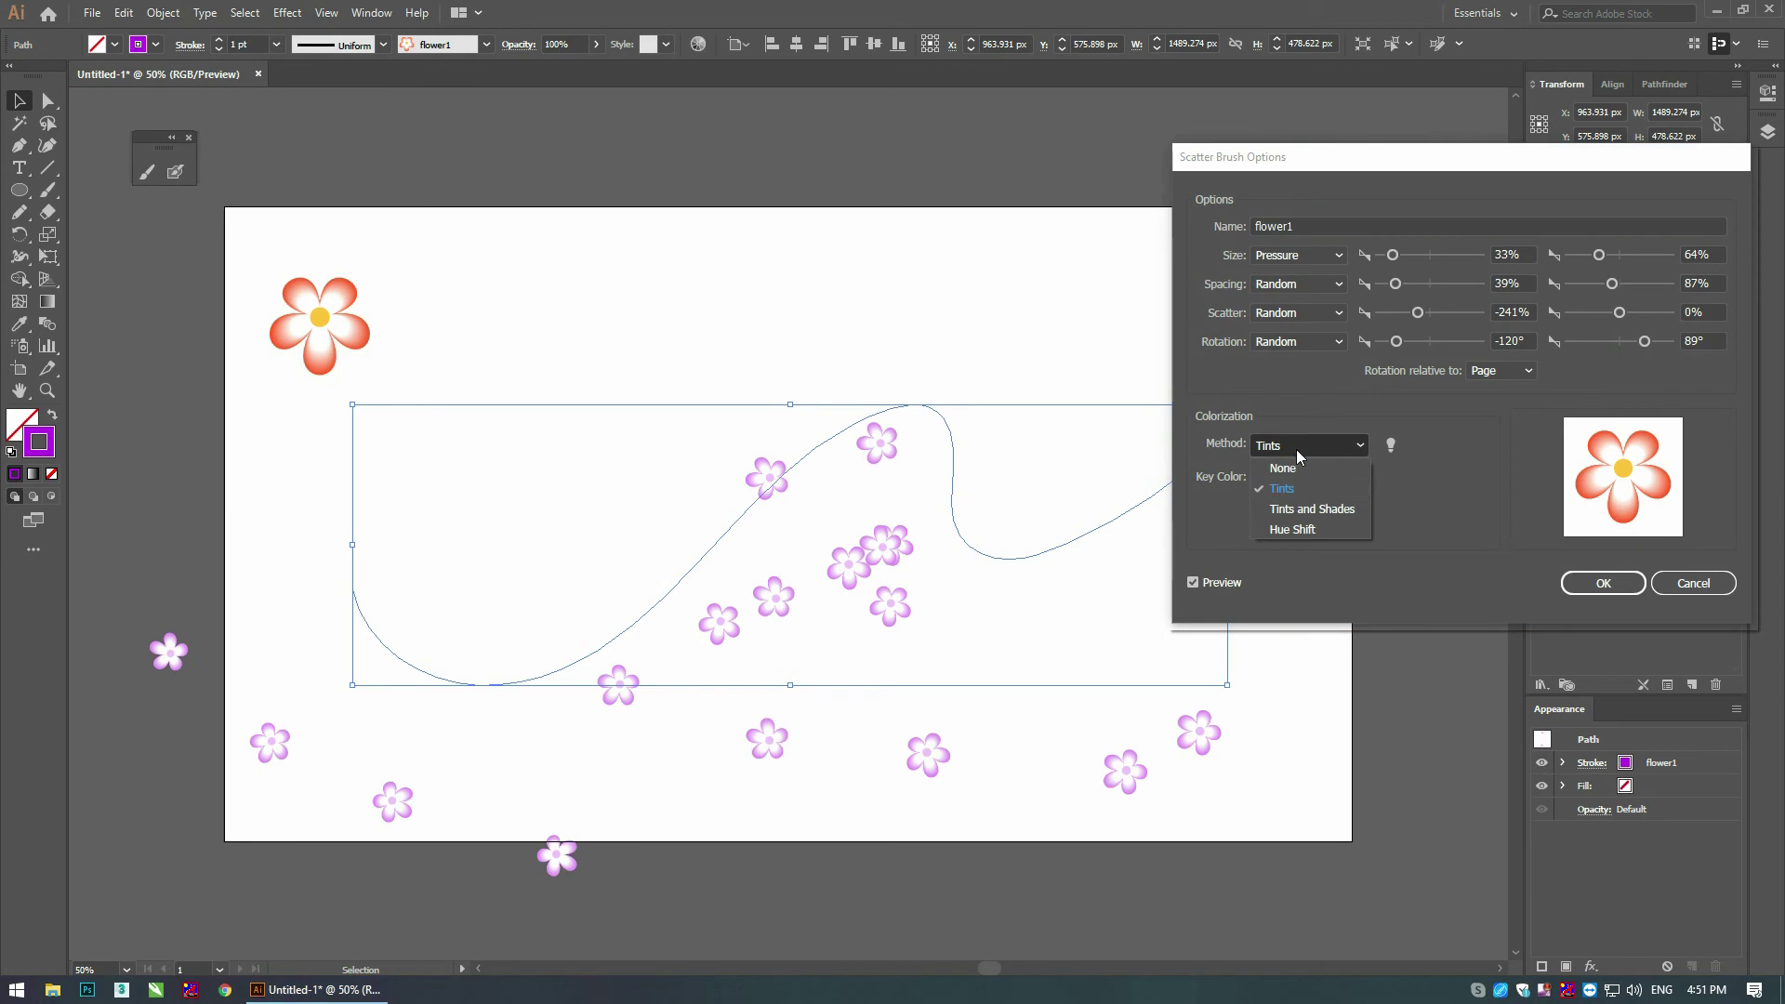
{"action": "left_click", "coordinate": [1312, 511]}
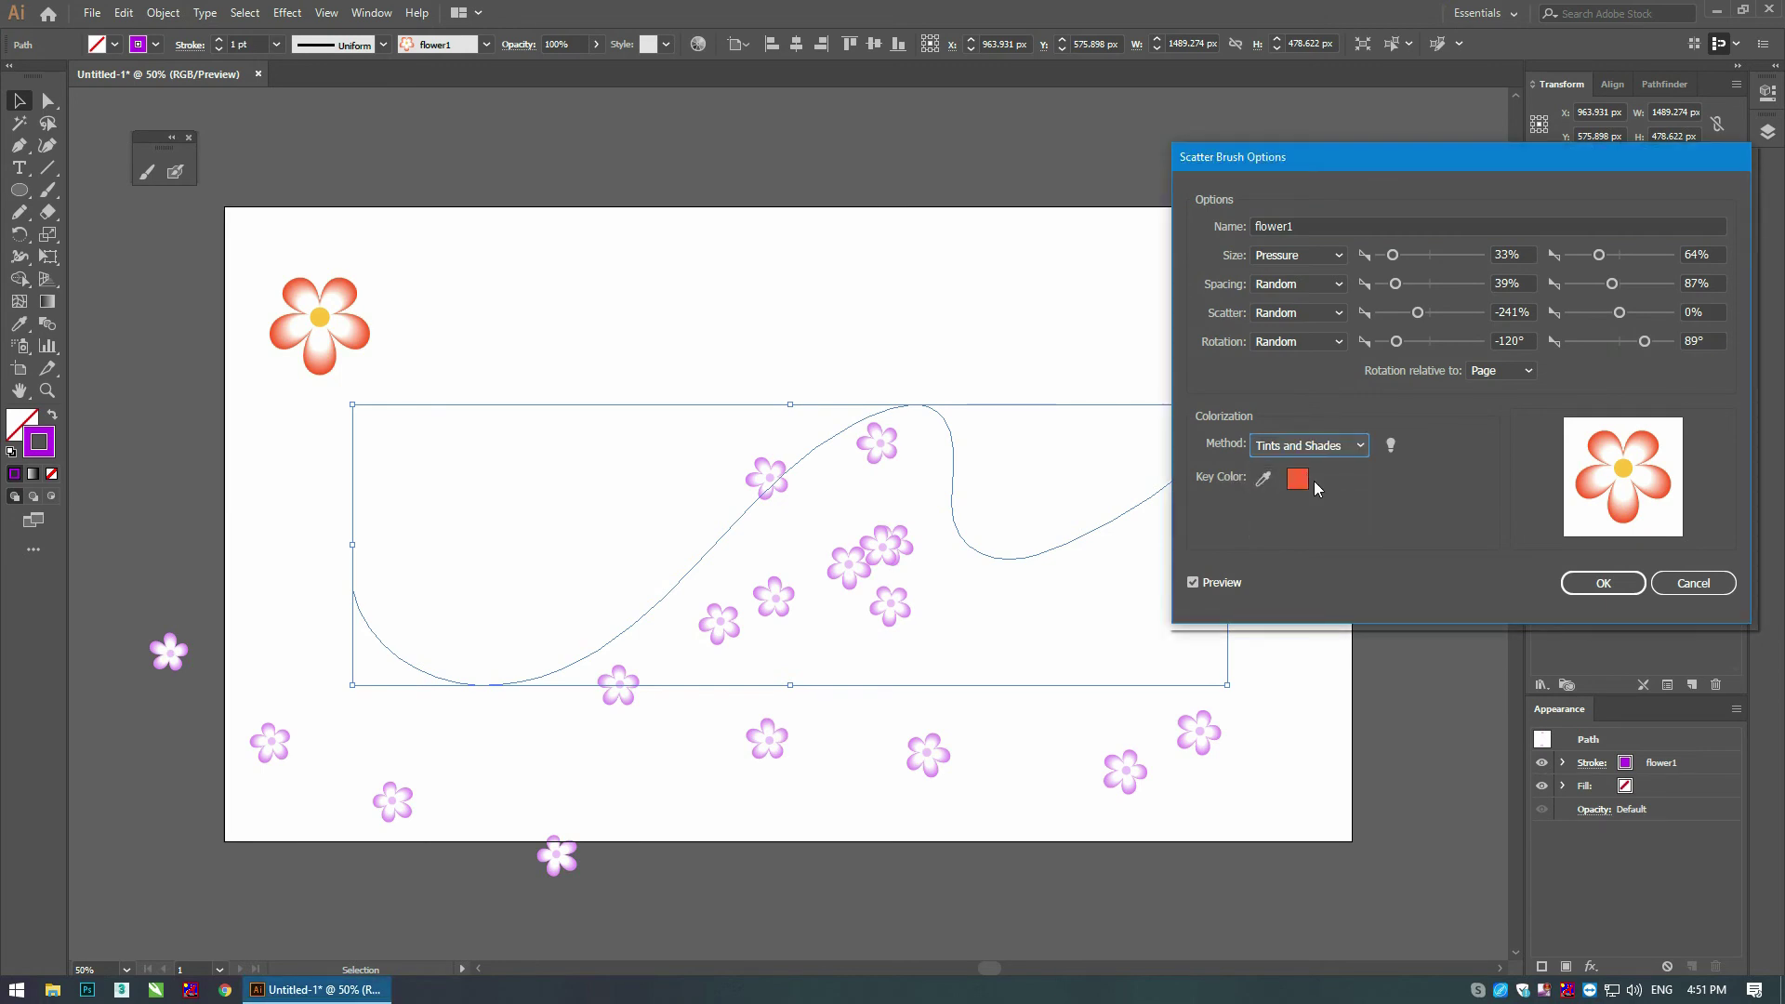
{"action": "left_click", "coordinate": [1267, 480]}
{"action": "left_click", "coordinate": [1624, 468]}
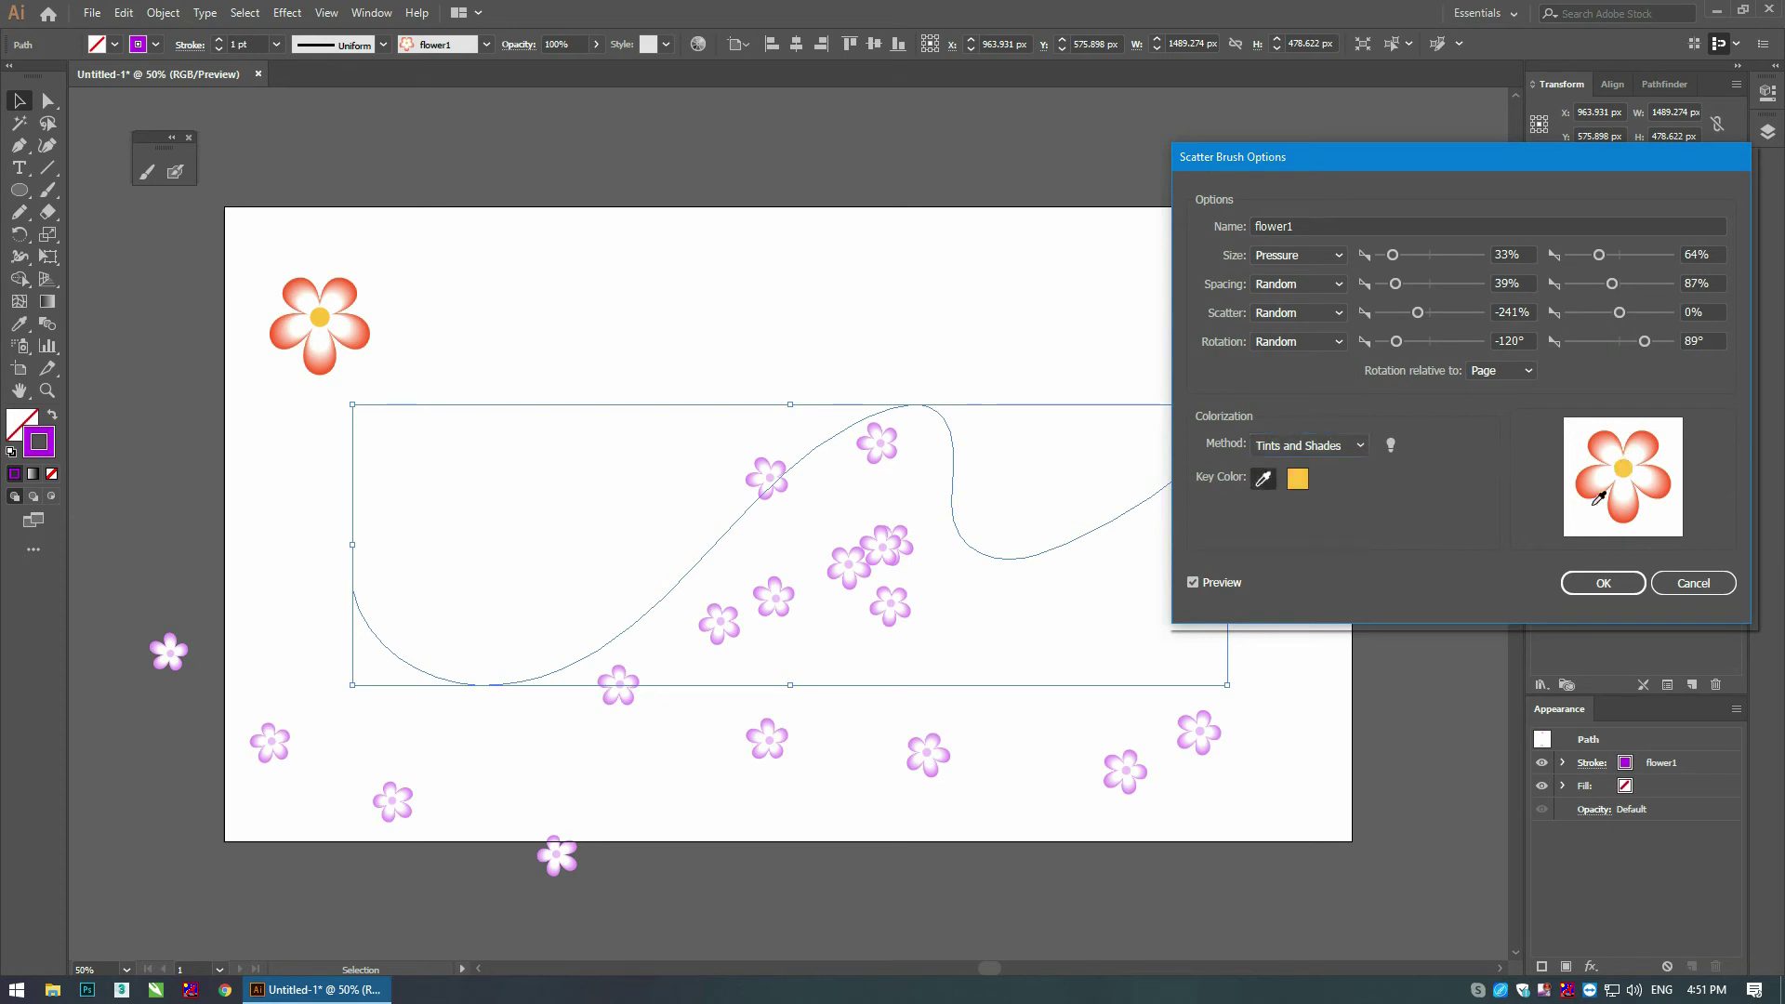
Step: Apply the brush change to existing strokes and colour the scattered flowers green (43FF49)
{"action": "left_click", "coordinate": [1598, 586]}
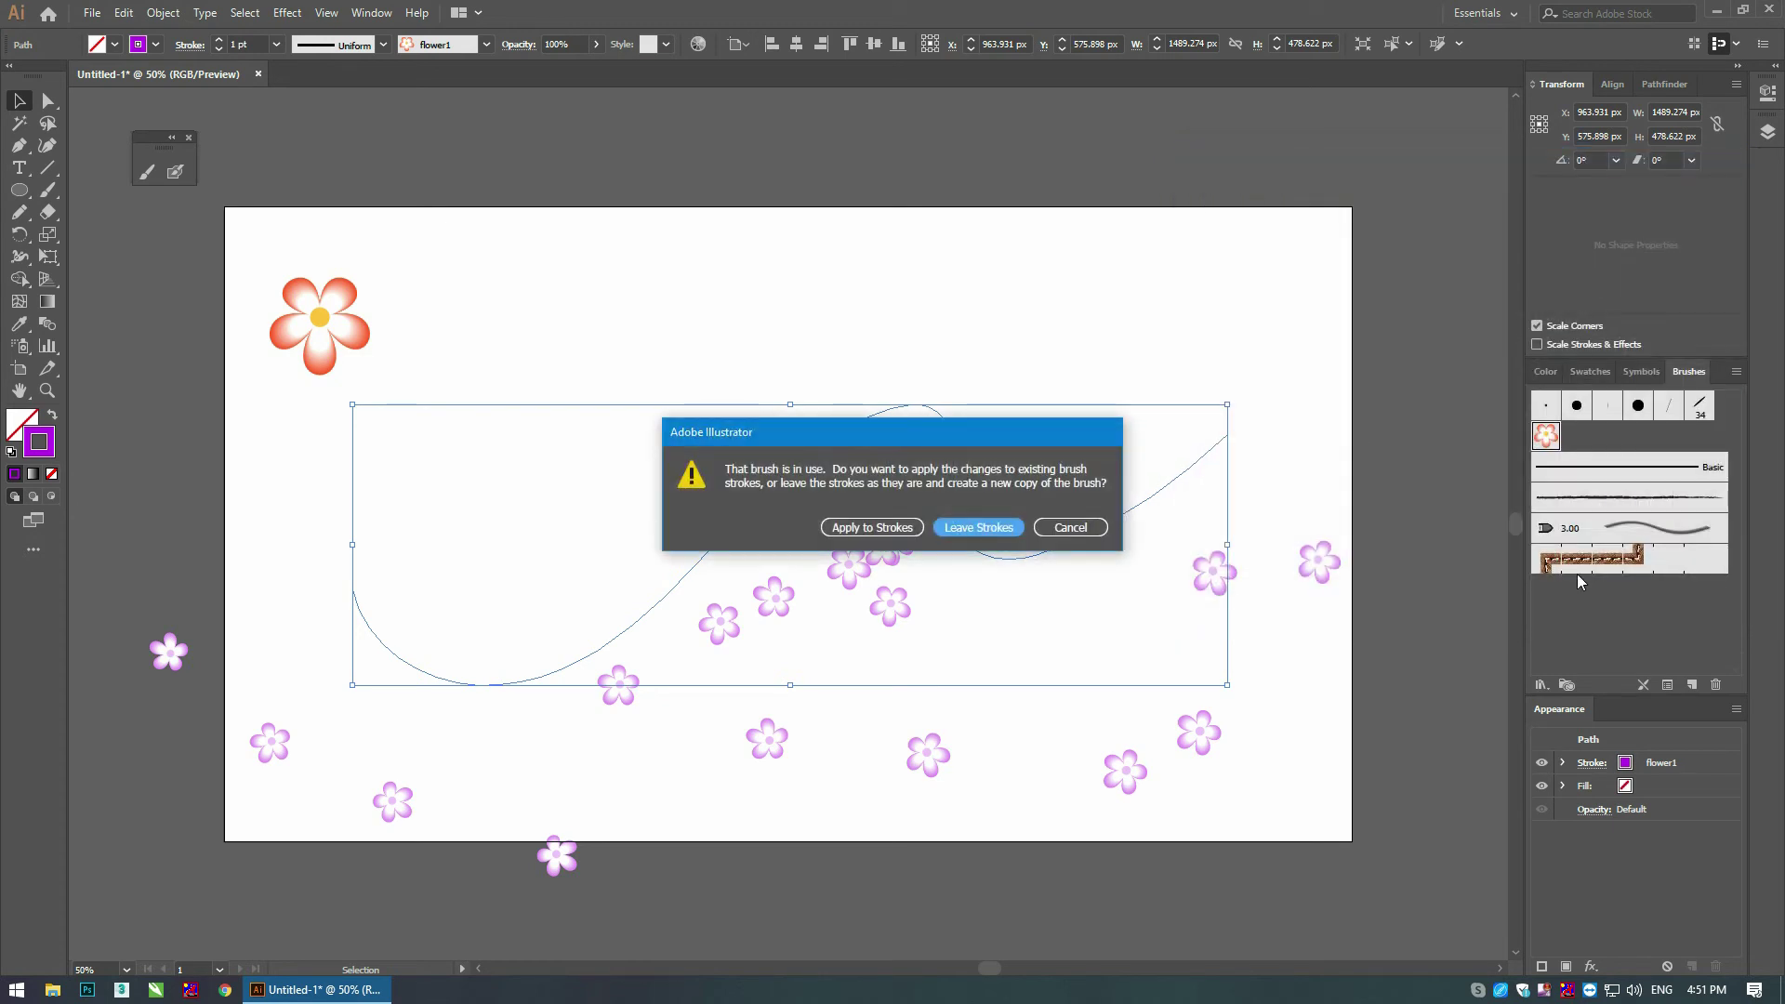
{"action": "left_click", "coordinate": [887, 533]}
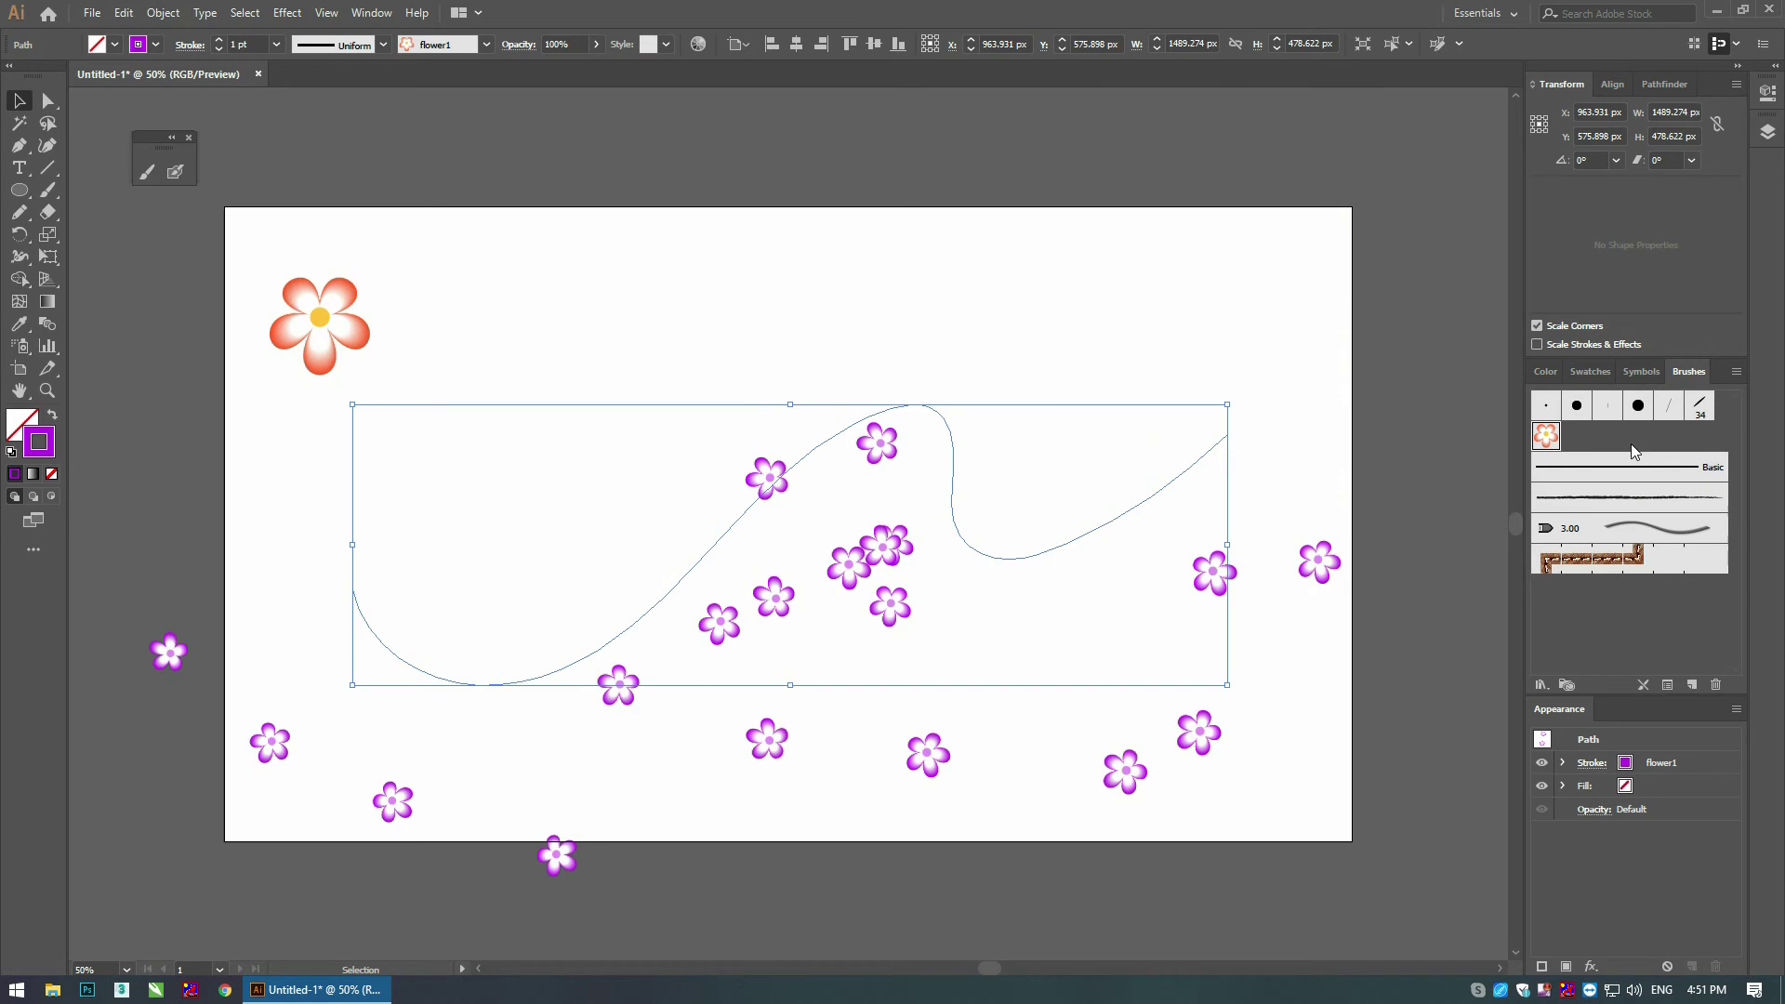
{"action": "left_click", "coordinate": [1544, 372]}
{"action": "left_click", "coordinate": [1614, 562]}
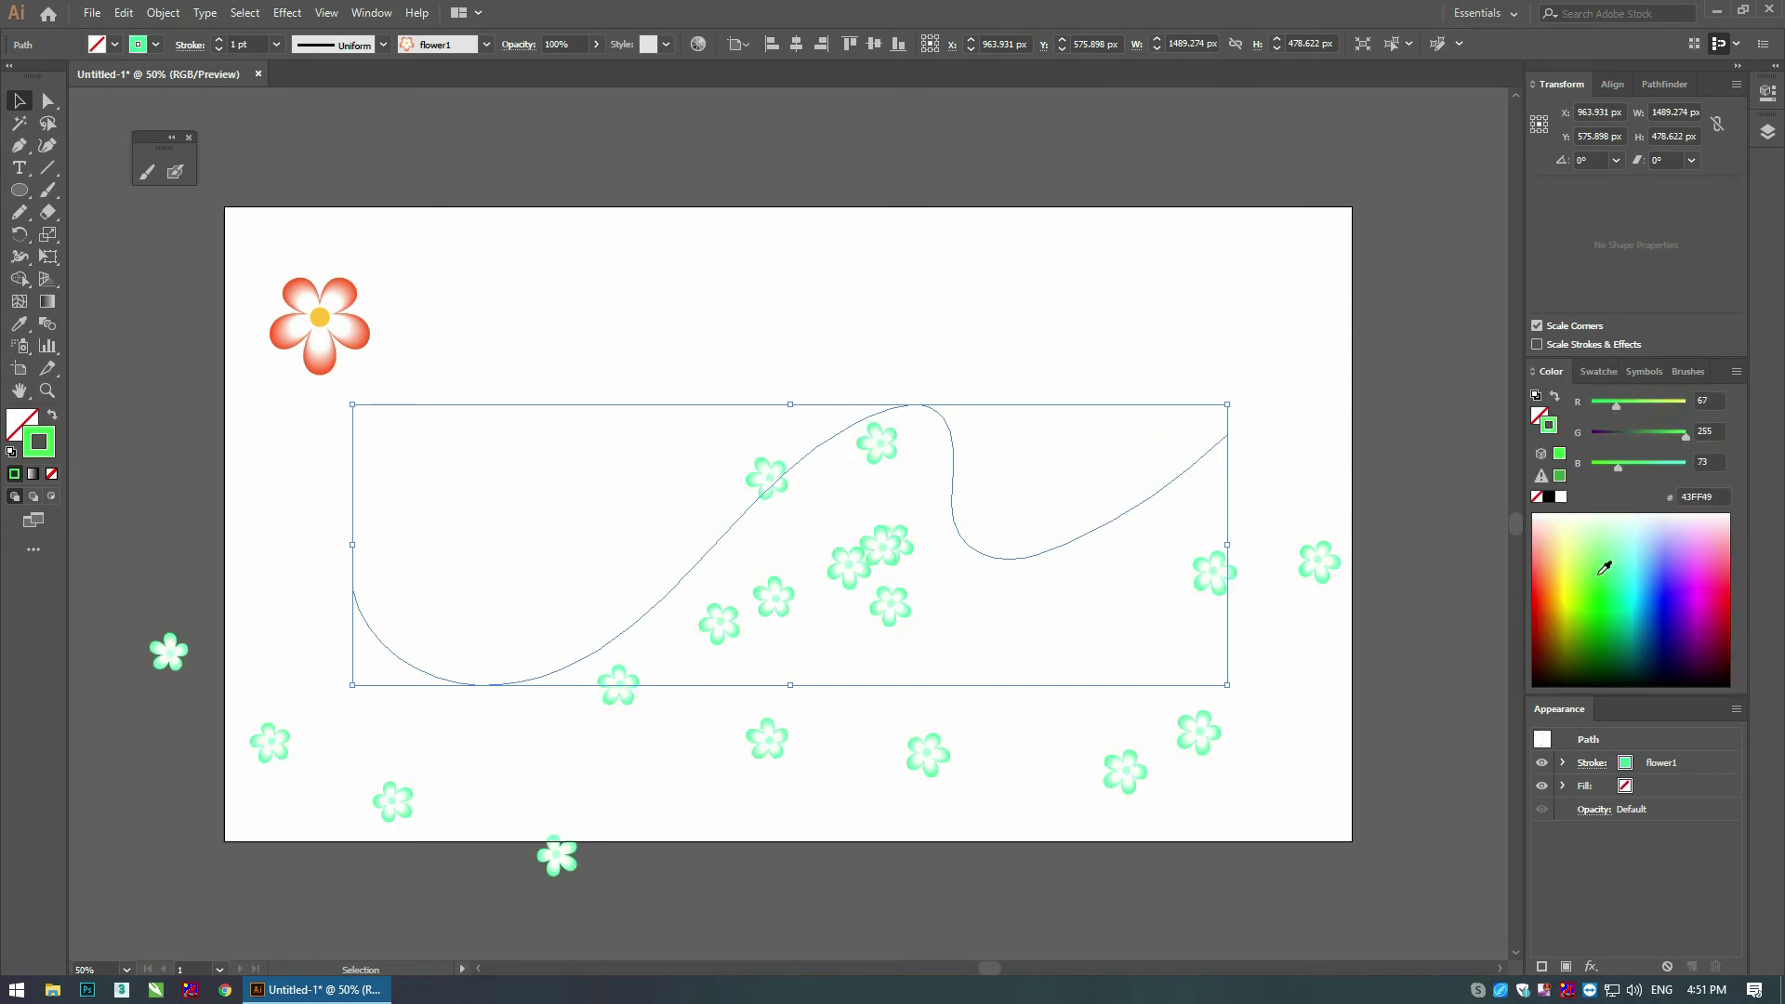
Step: Recolour the scattered flowers pink-red (FF545D) and reselect the flower1 brush
{"action": "mouse_move", "coordinate": [1567, 563]}
{"action": "left_mouse_down"}
{"action": "mouse_move", "coordinate": [1544, 588]}
{"action": "mouse_move", "coordinate": [1698, 617]}
{"action": "mouse_move", "coordinate": [1733, 565]}
{"action": "left_mouse_up"}
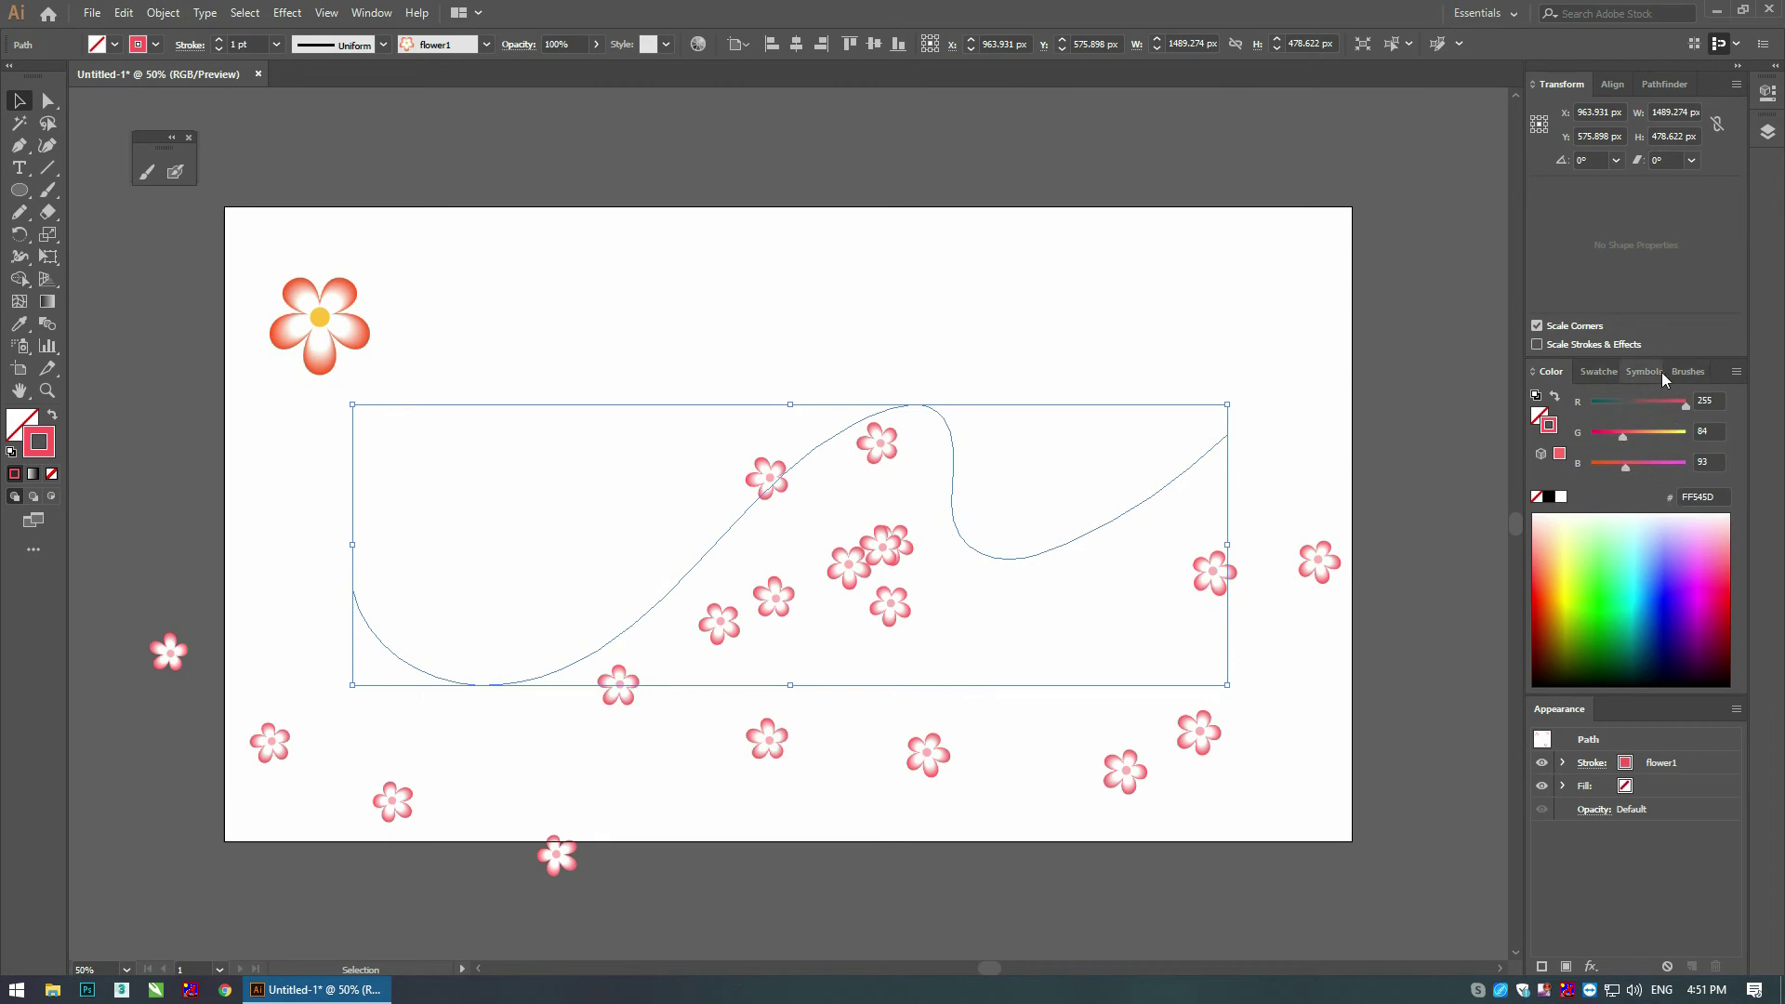
{"action": "left_click", "coordinate": [1685, 373]}
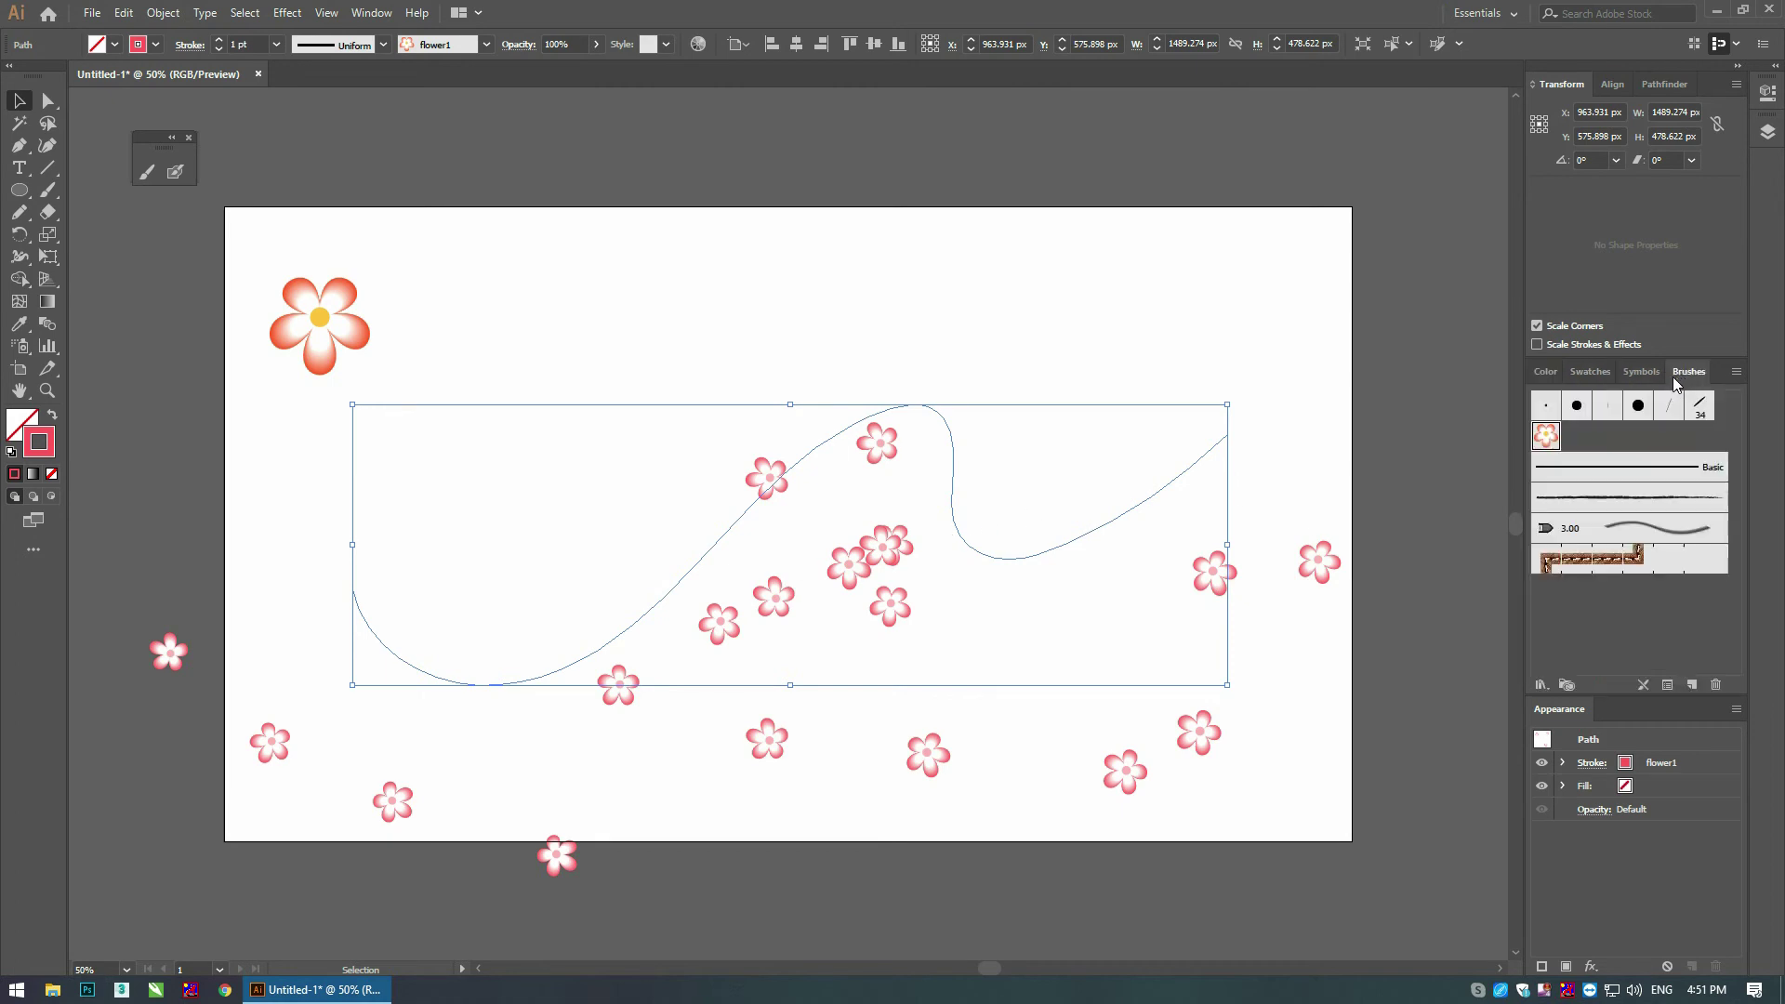
{"action": "left_click", "coordinate": [1547, 437]}
Step: Switch flower1 to Hue Shift colorization and apply it to existing strokes, turning flowers purple
{"action": "double_click", "coordinate": [1550, 444]}
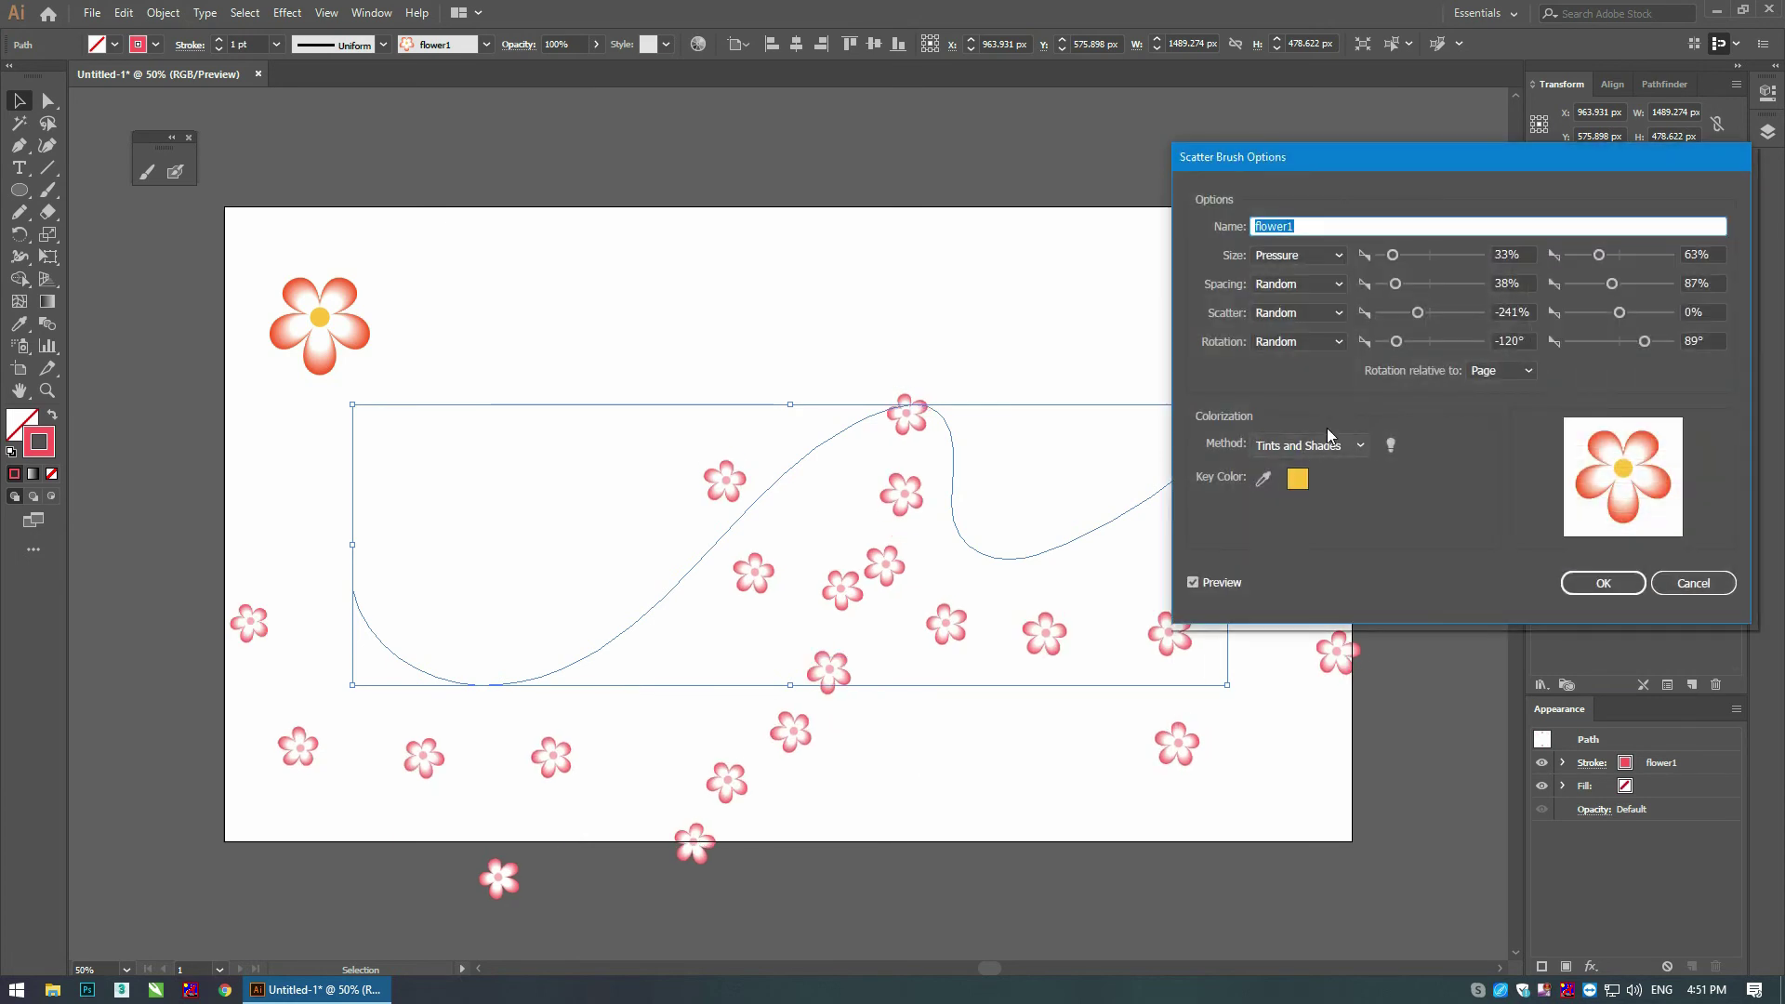
{"action": "left_click", "coordinate": [1320, 444]}
{"action": "left_click", "coordinate": [1293, 529]}
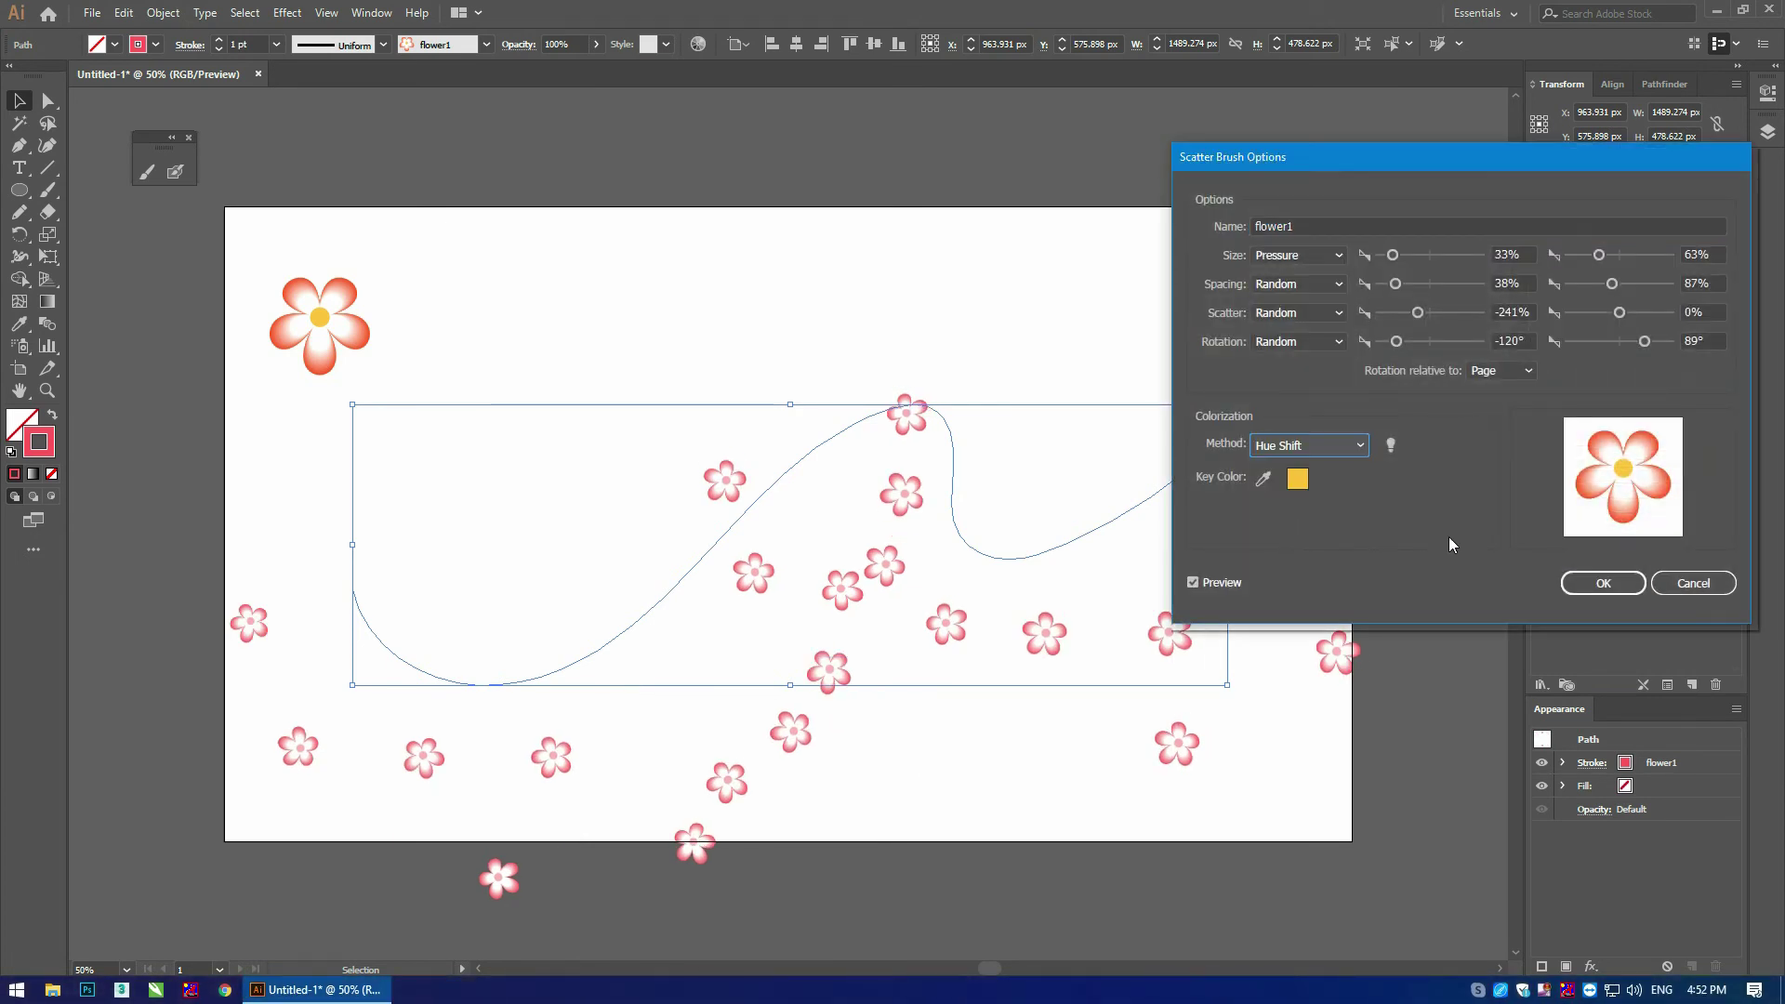
{"action": "left_click", "coordinate": [1602, 583]}
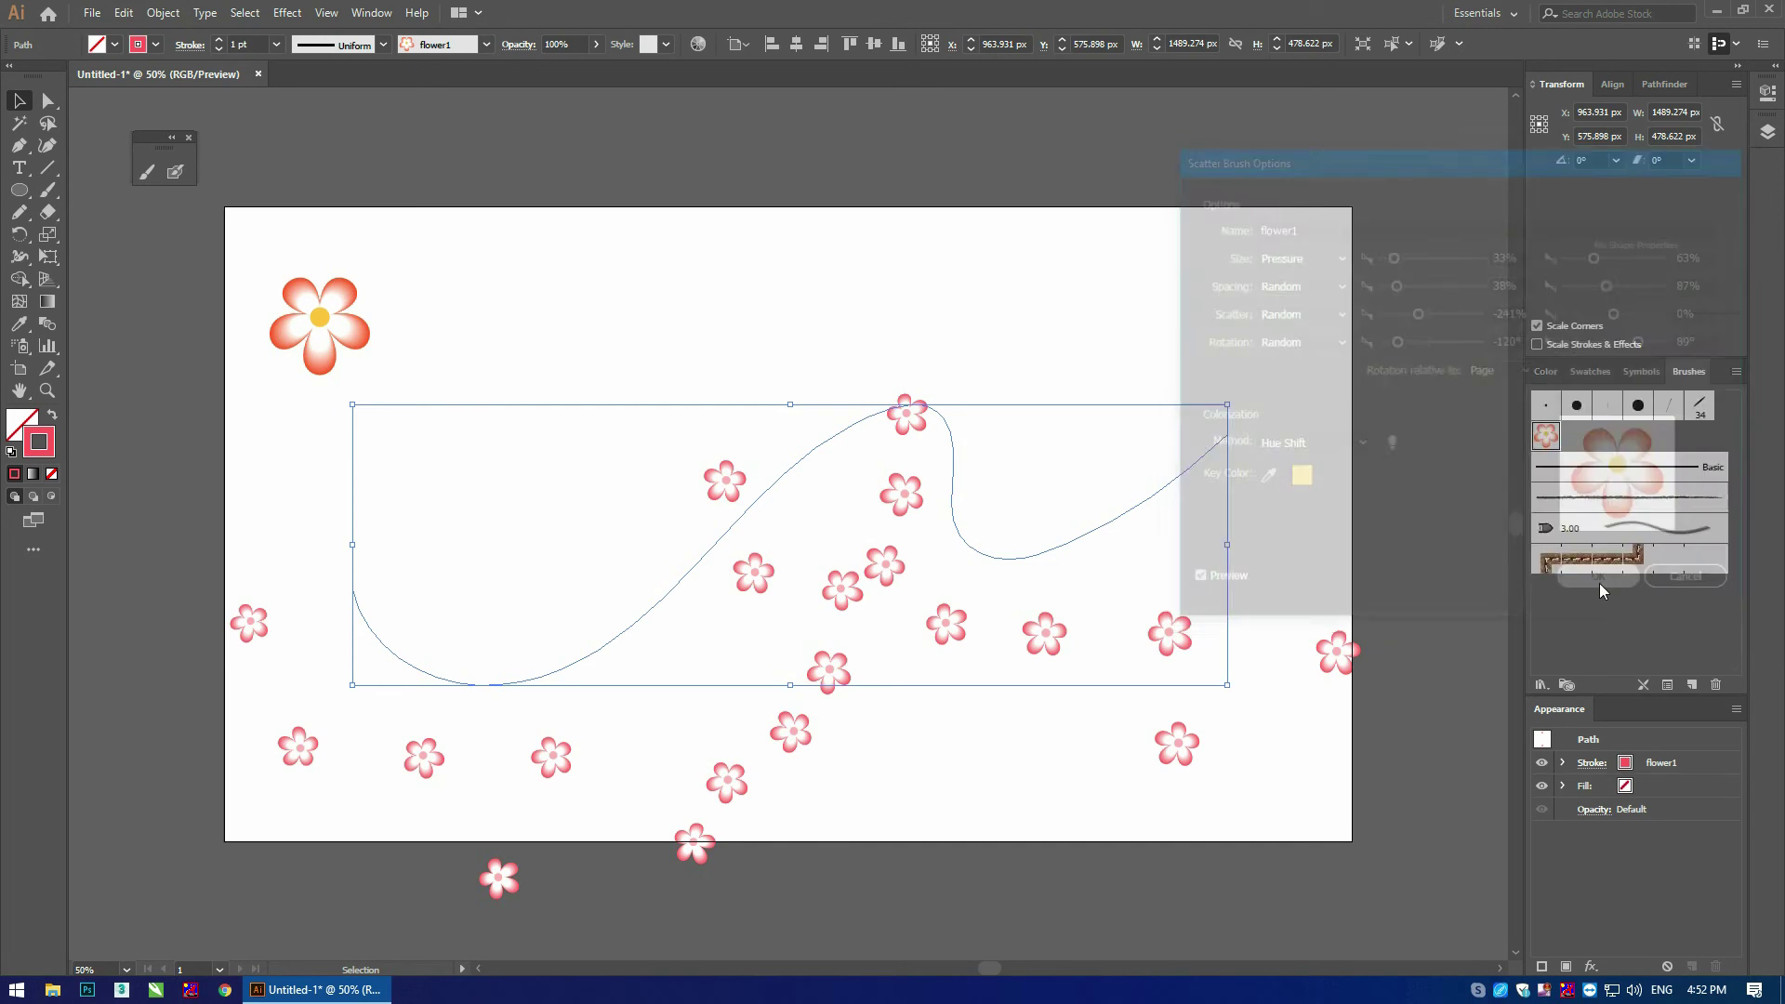
{"action": "left_click", "coordinate": [918, 527]}
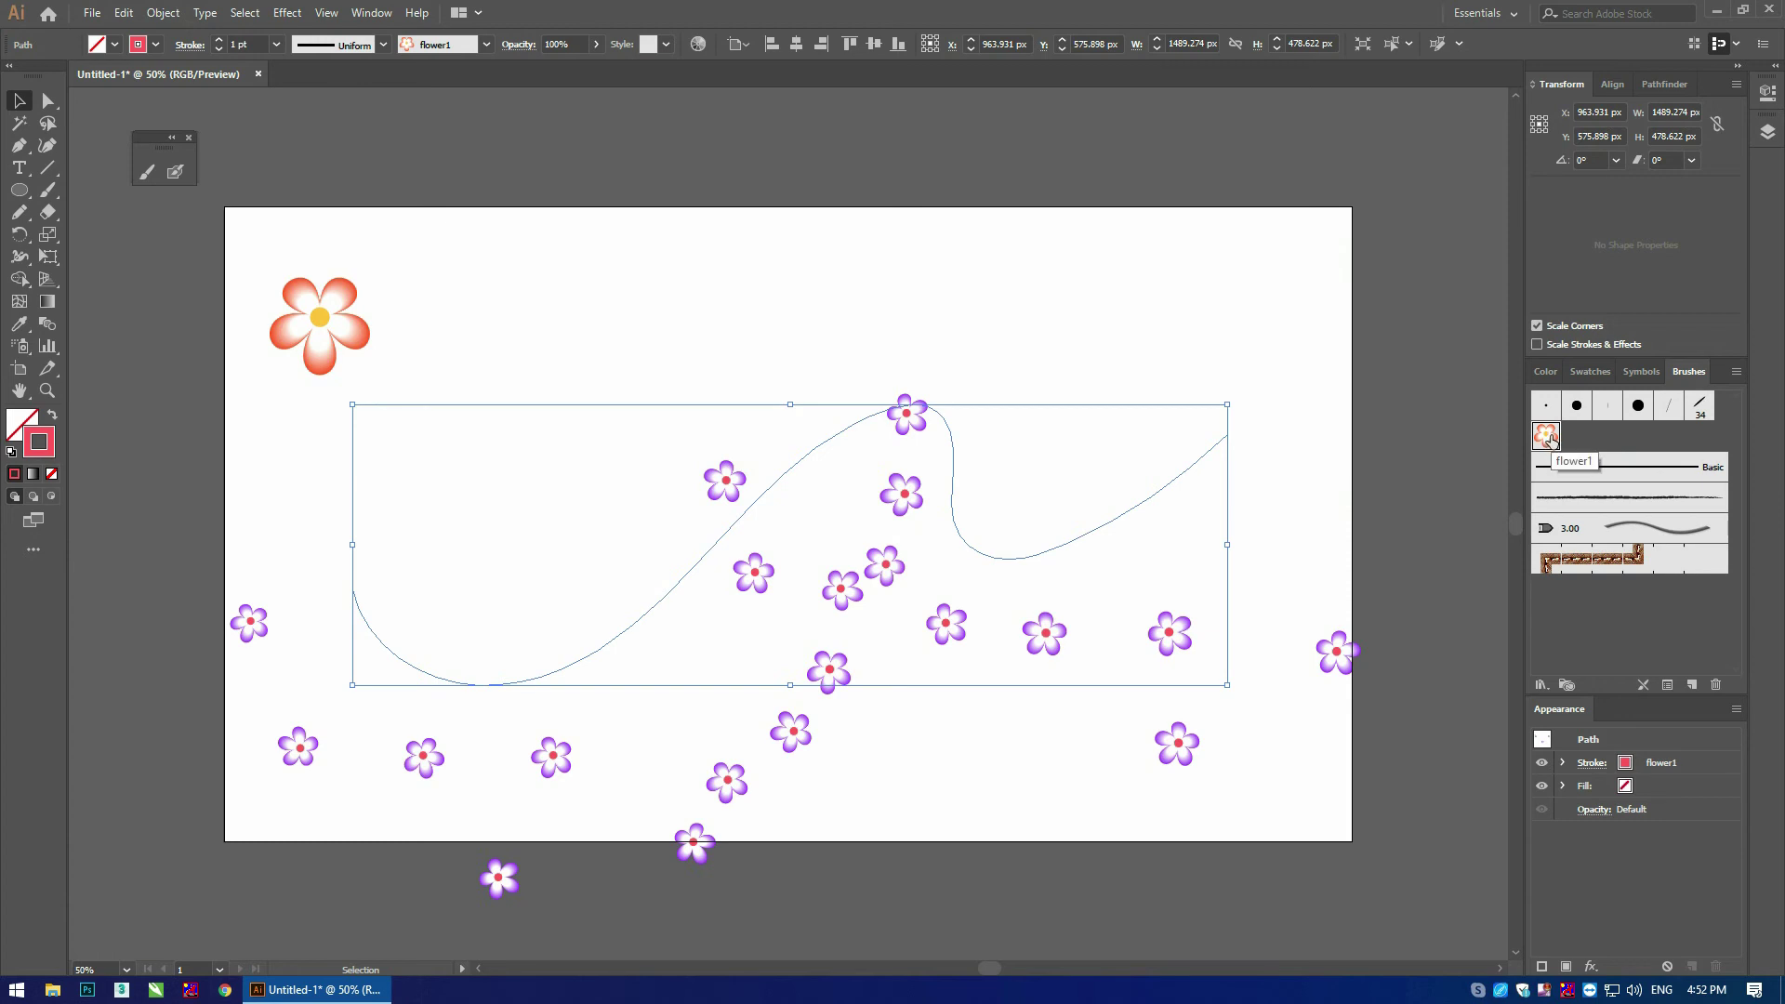
Step: Cancel a new brush, then delete the wavy path with its scattered flowers
{"action": "left_click", "coordinate": [1551, 442]}
{"action": "left_click", "coordinate": [1693, 684]}
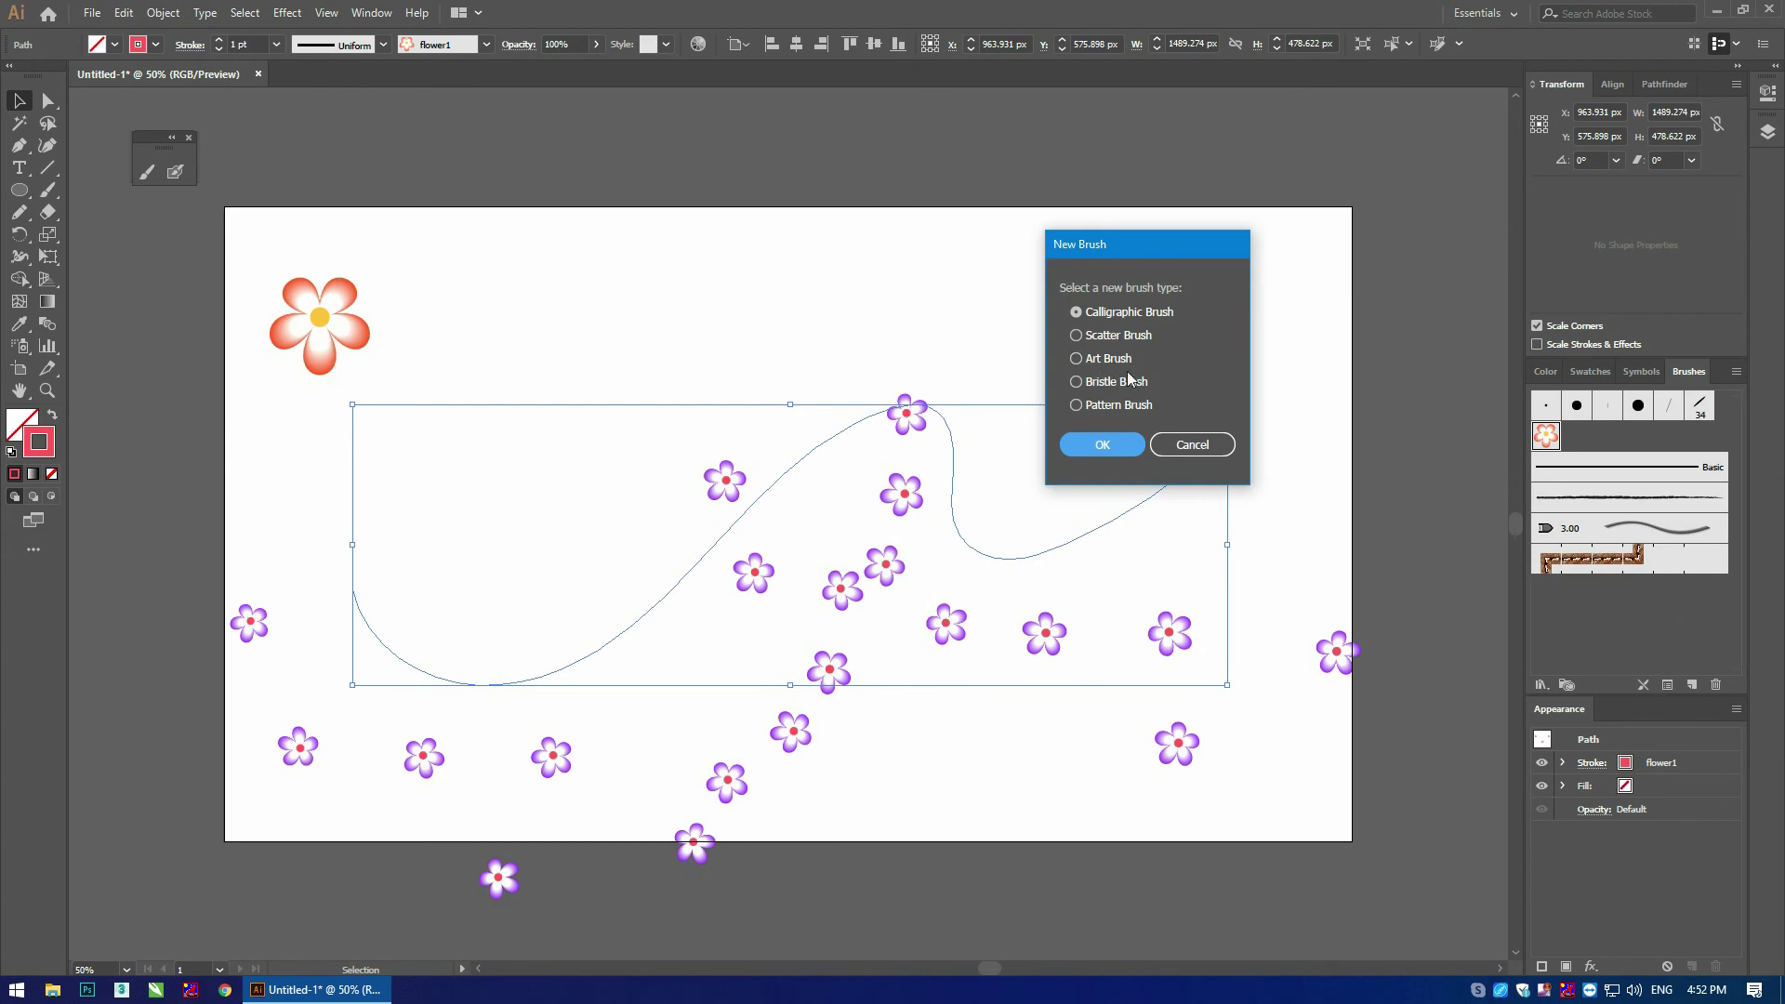
{"action": "left_click", "coordinate": [1213, 448]}
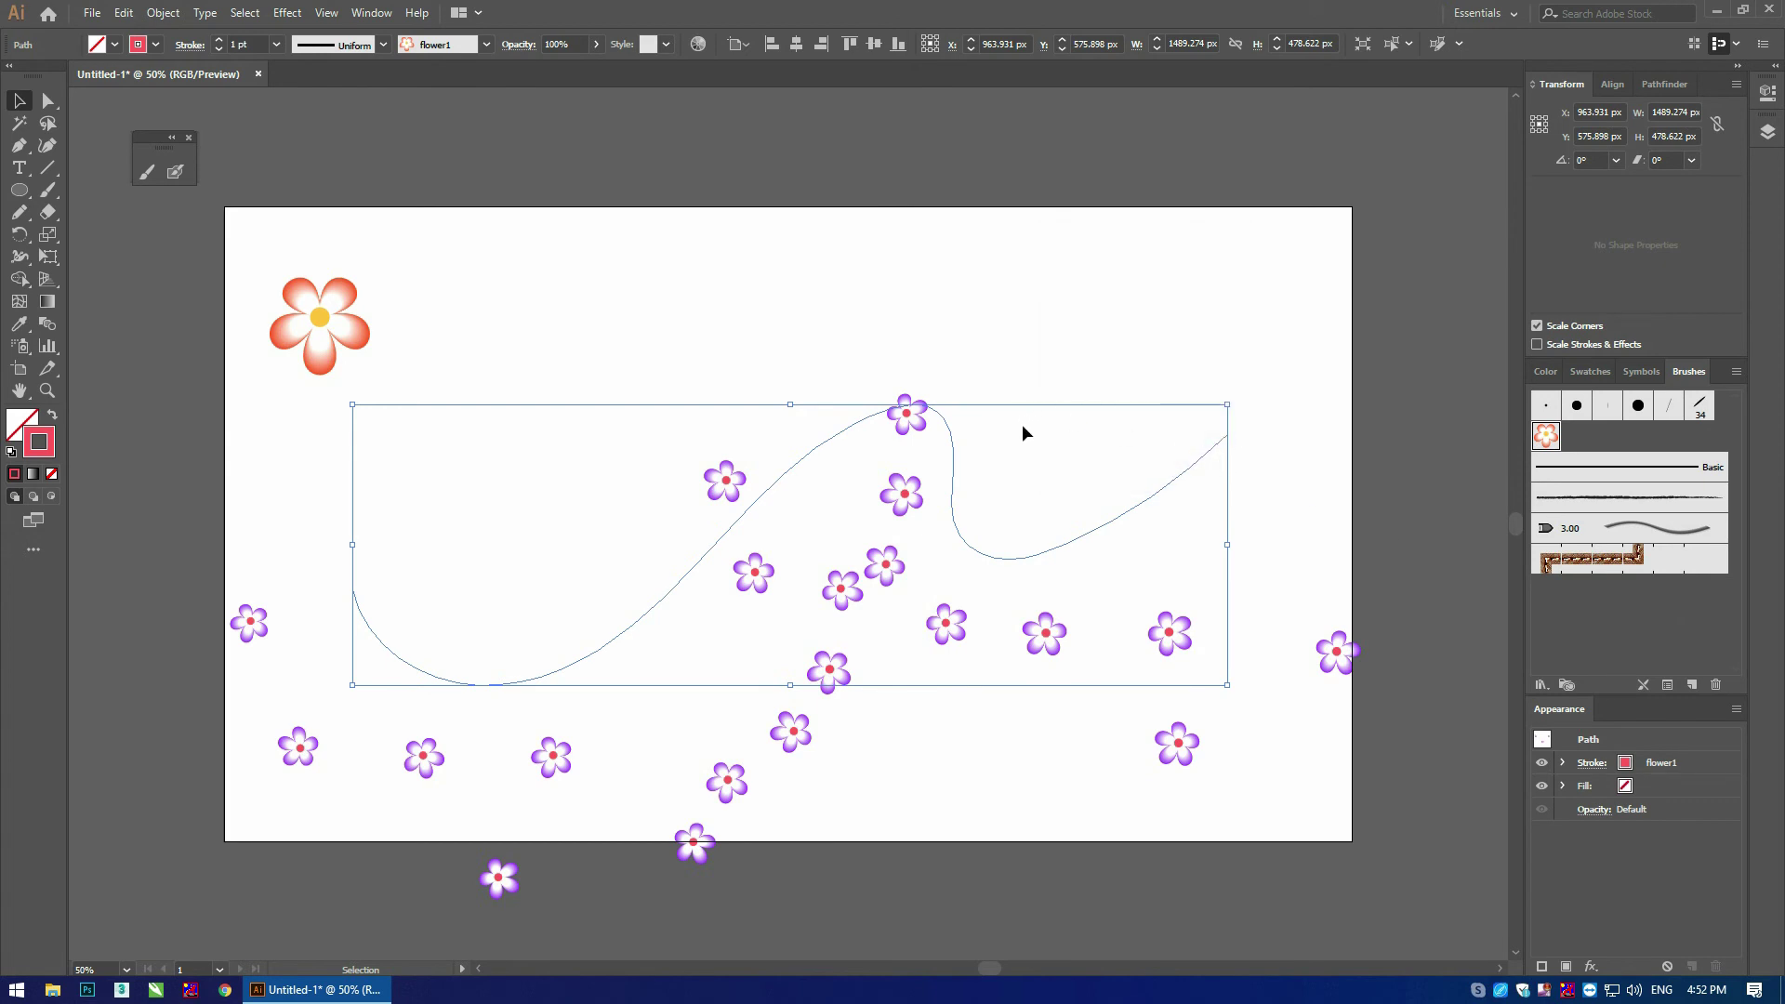
{"action": "key", "text": "Delete"}
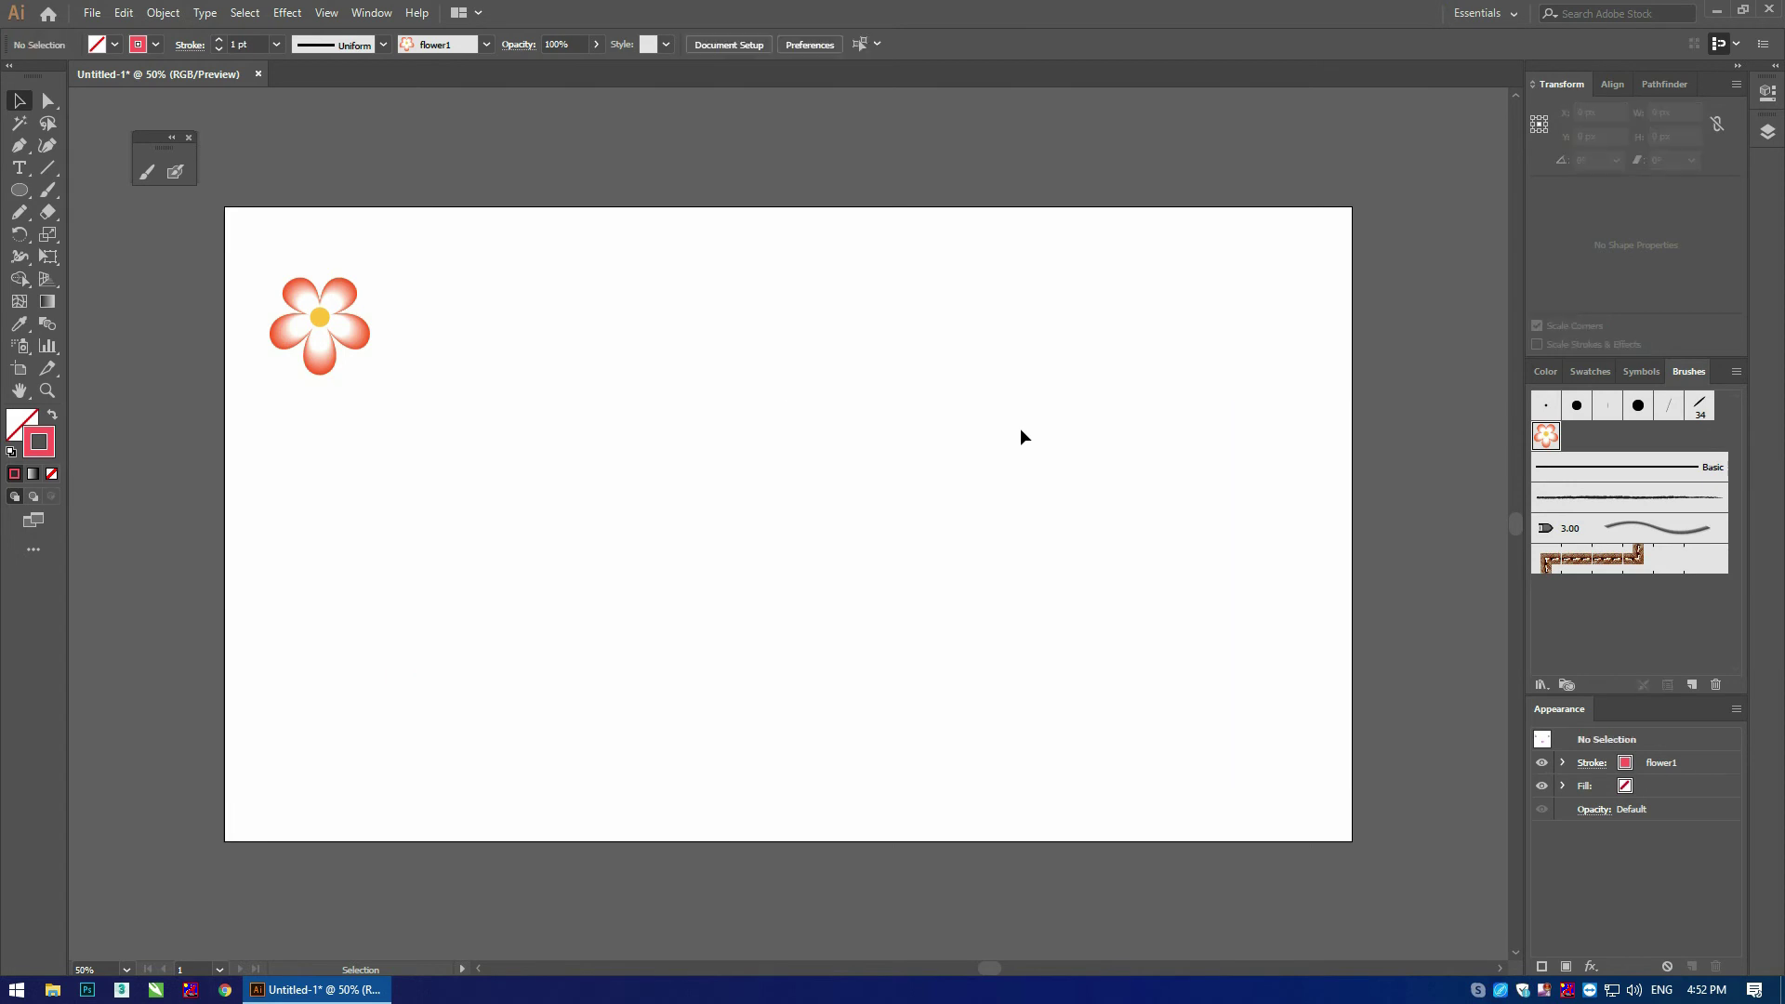
Step: Duplicate the gradient flower to the right and rotate the copy
{"action": "left_click_drag", "start_coordinate": [402, 277], "coordinate": [292, 424]}
{"action": "left_click_drag", "start_coordinate": [324, 327], "coordinate": [559, 301]}
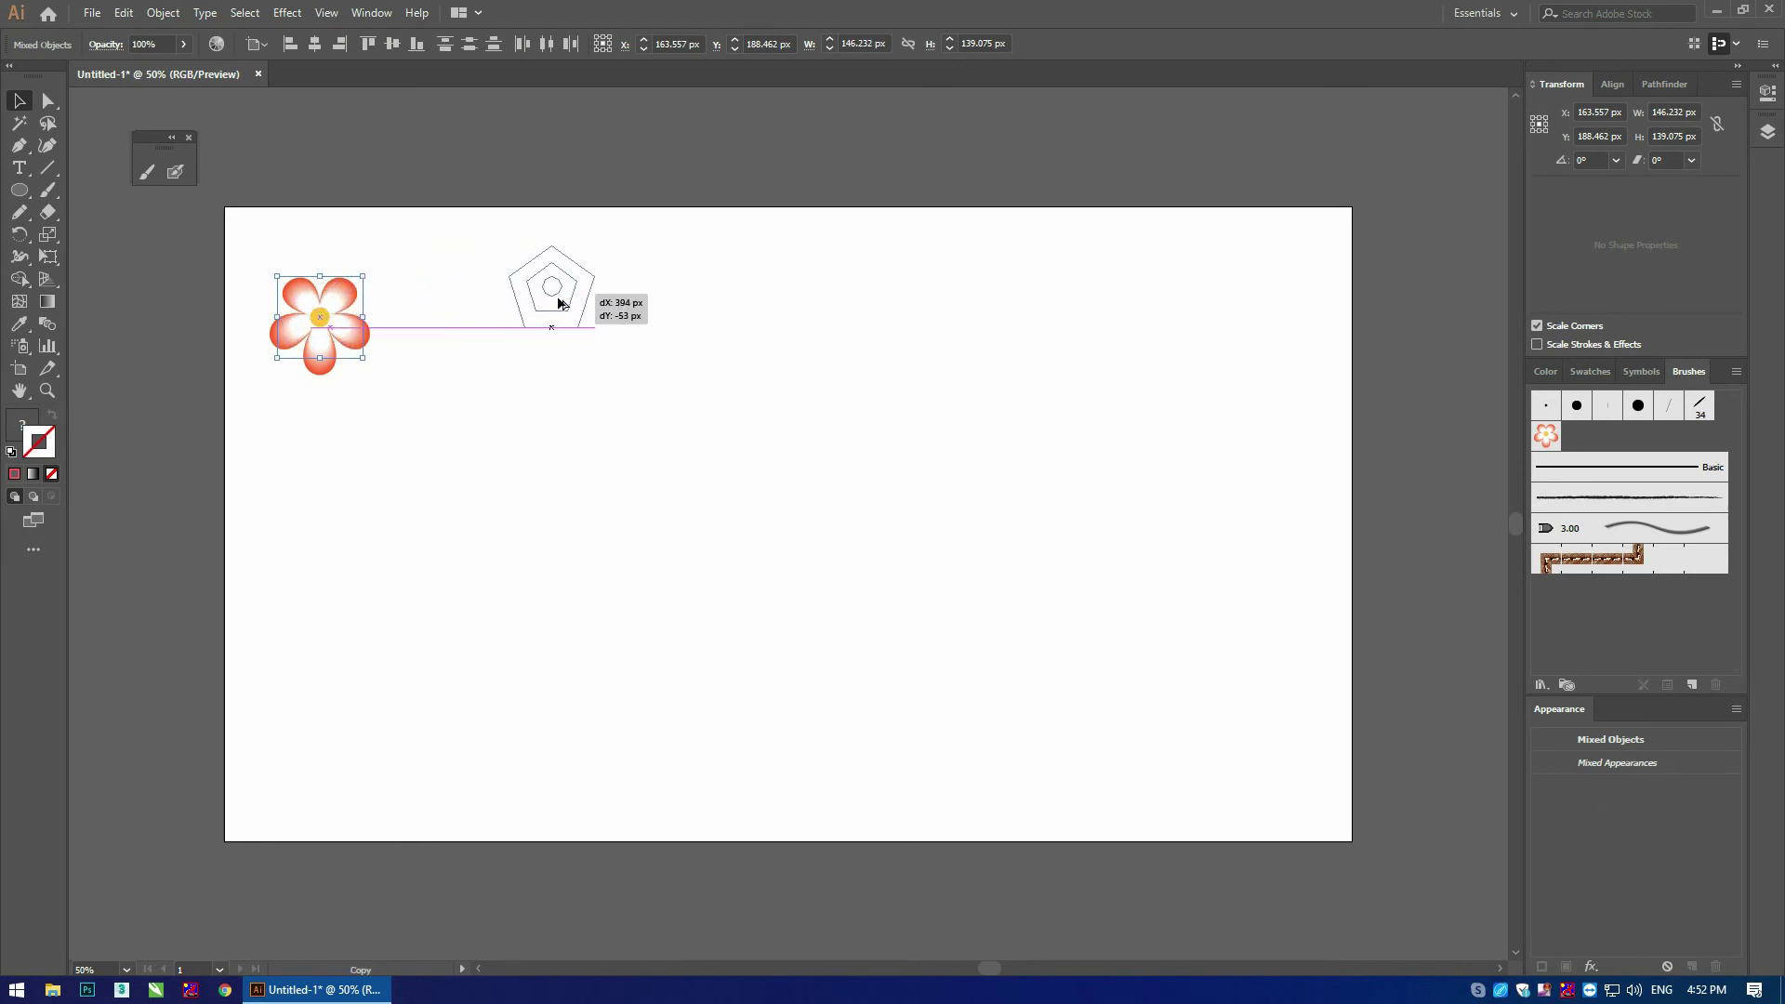
{"action": "left_click_drag", "start_coordinate": [559, 302], "coordinate": [580, 310]}
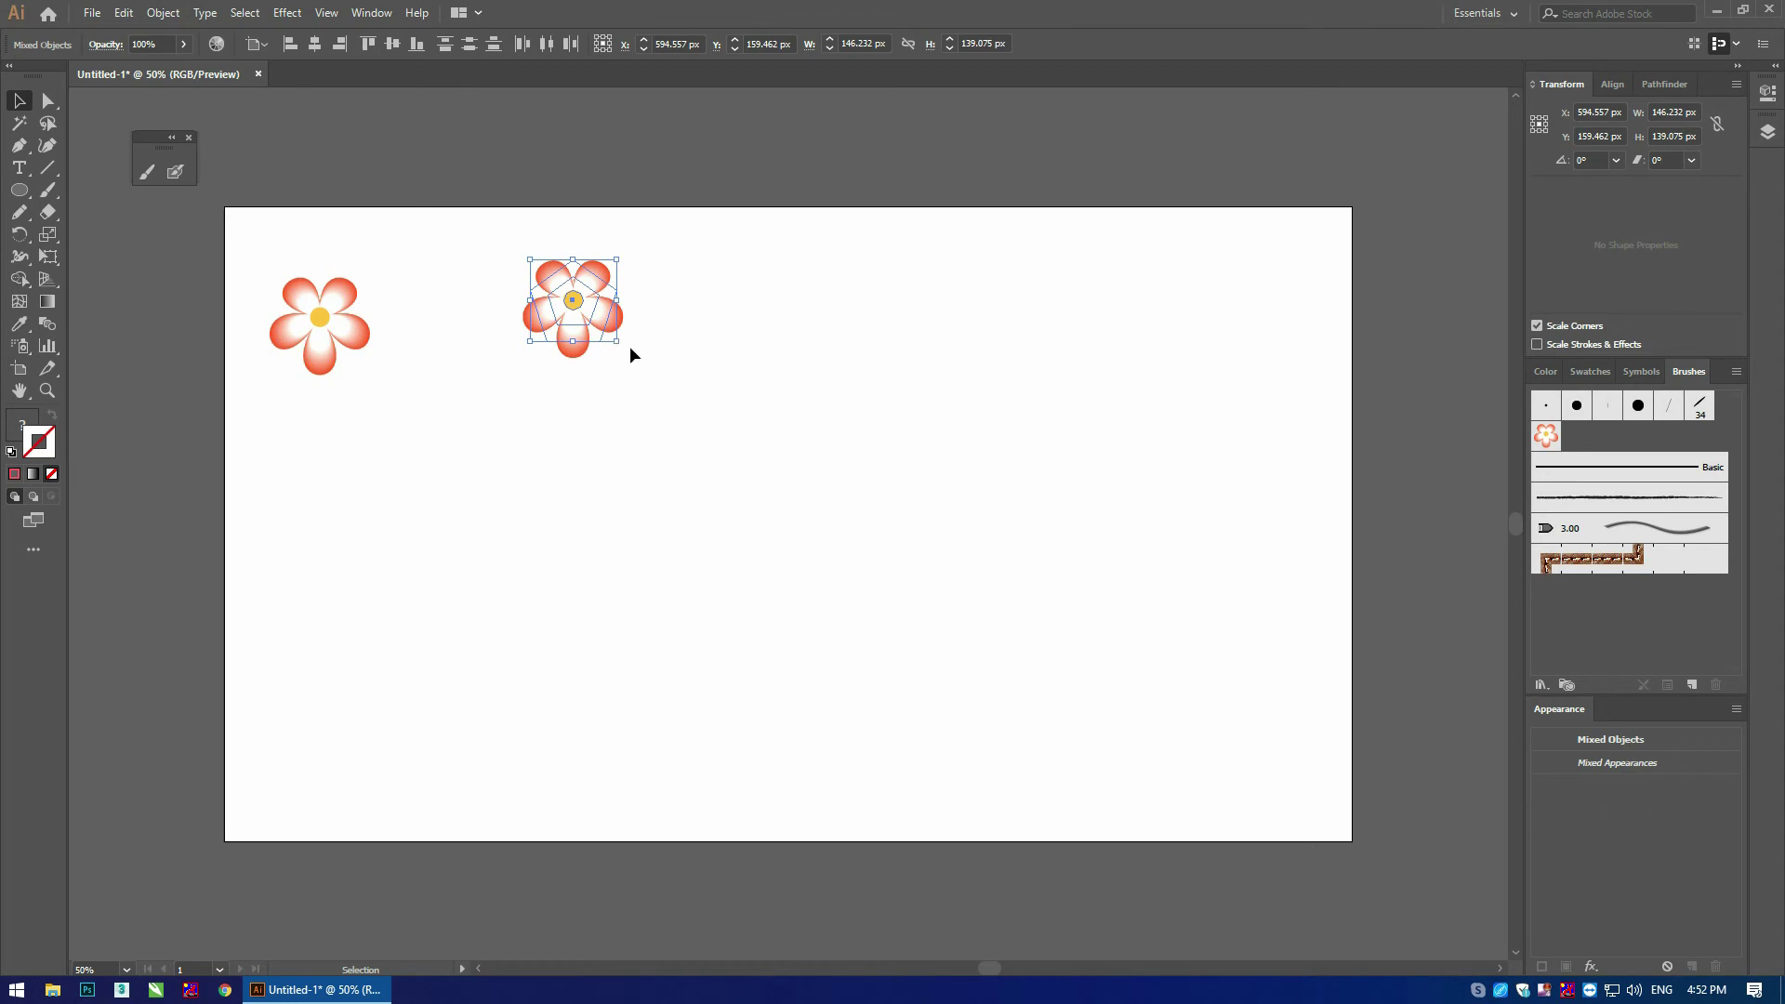
{"action": "key", "text": "ctrl+alt+b"}
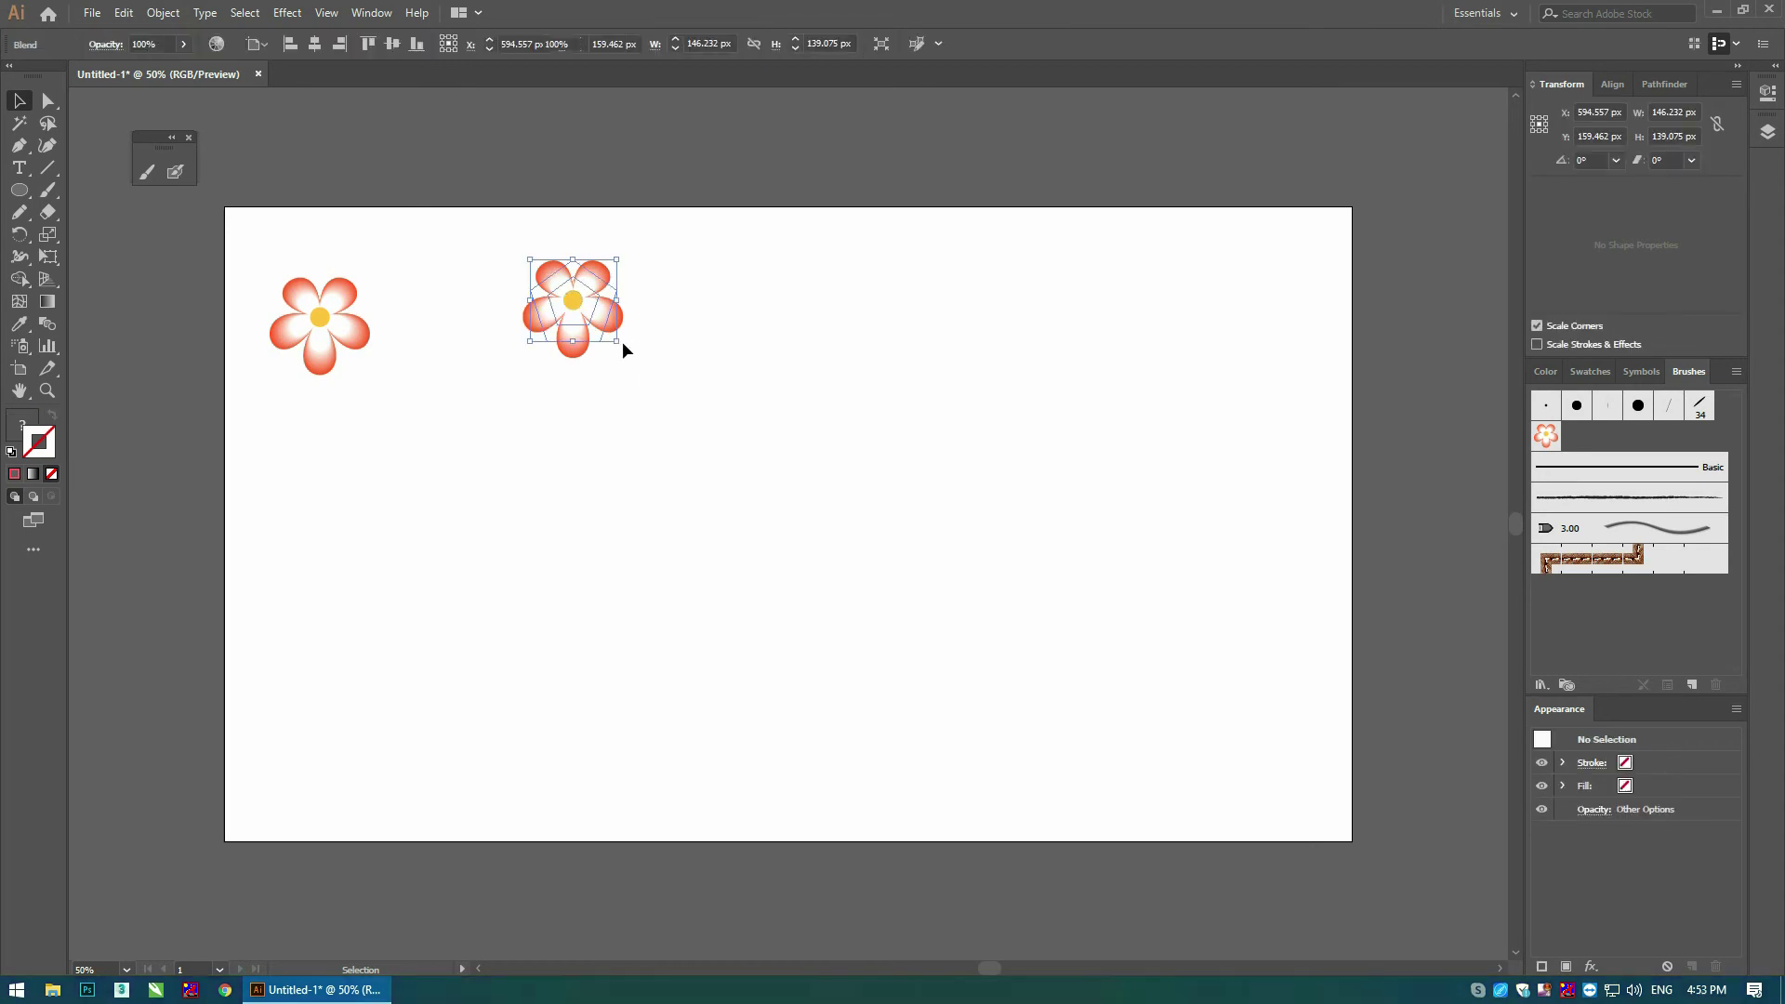
{"action": "left_click", "coordinate": [622, 346]}
{"action": "left_click_drag", "start_coordinate": [620, 346], "coordinate": [549, 376]}
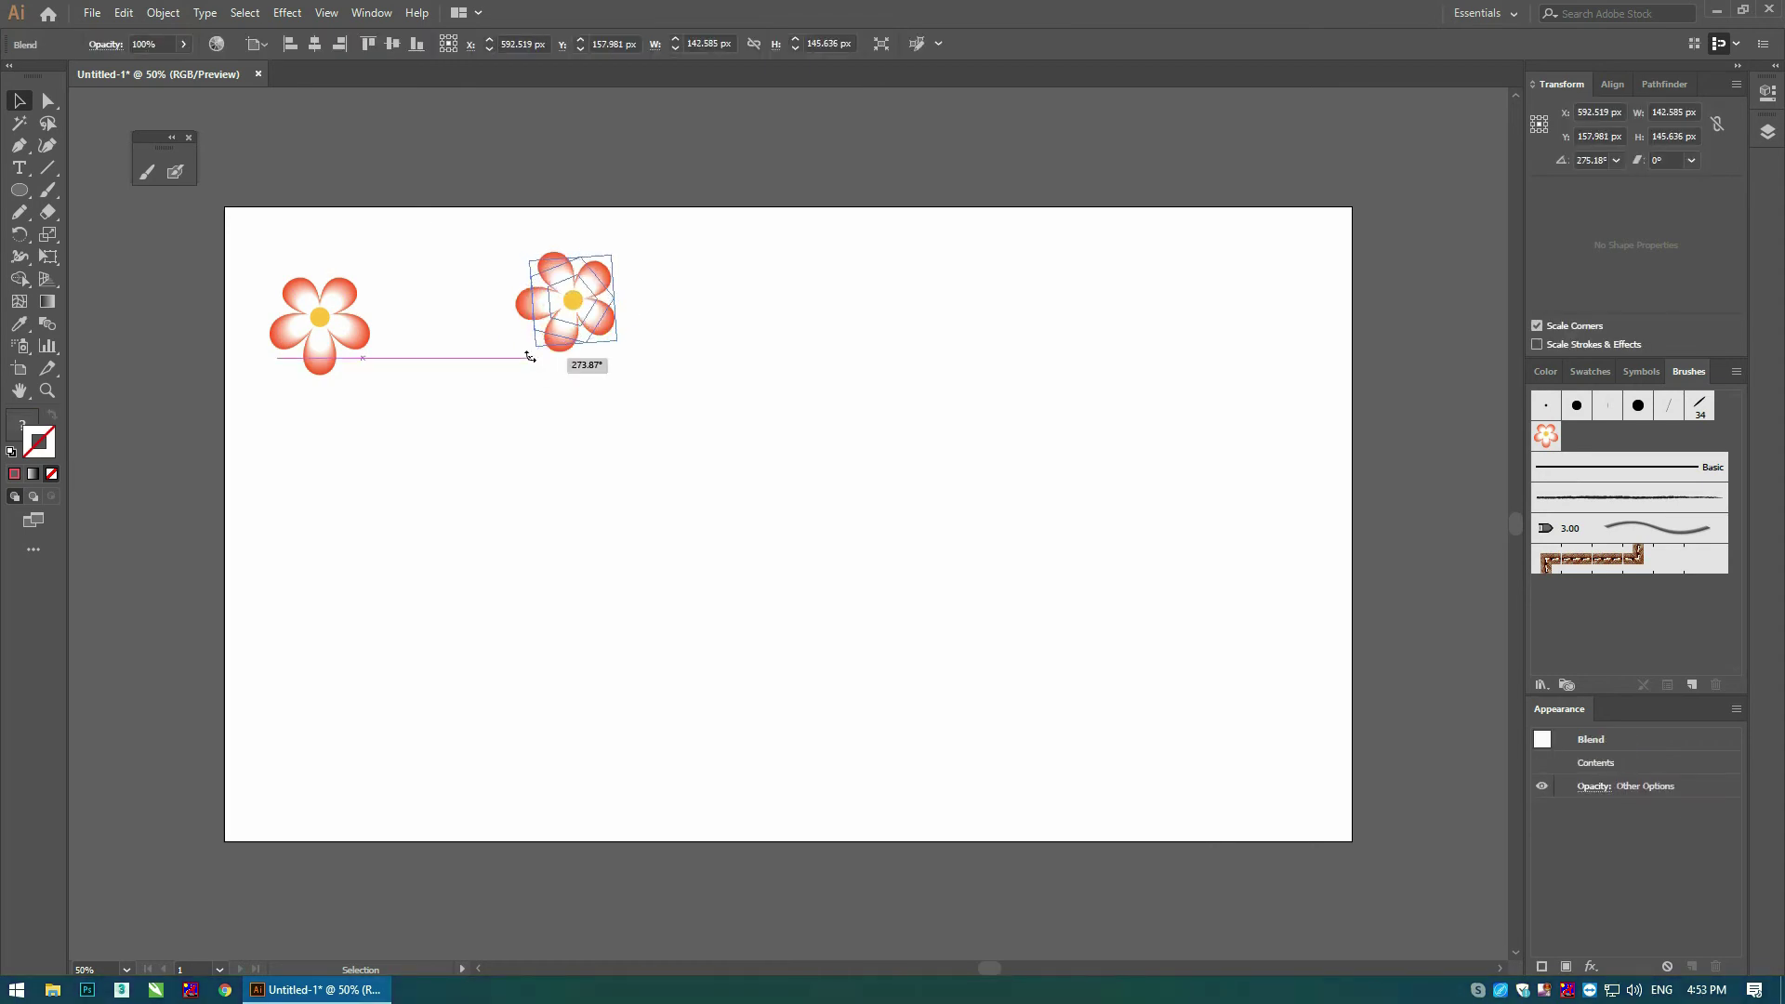
Step: Paint a stem from the original flower into the copy and tilt it slightly
{"action": "left_click", "coordinate": [47, 190]}
{"action": "left_click_drag", "start_coordinate": [384, 305], "coordinate": [564, 297]}
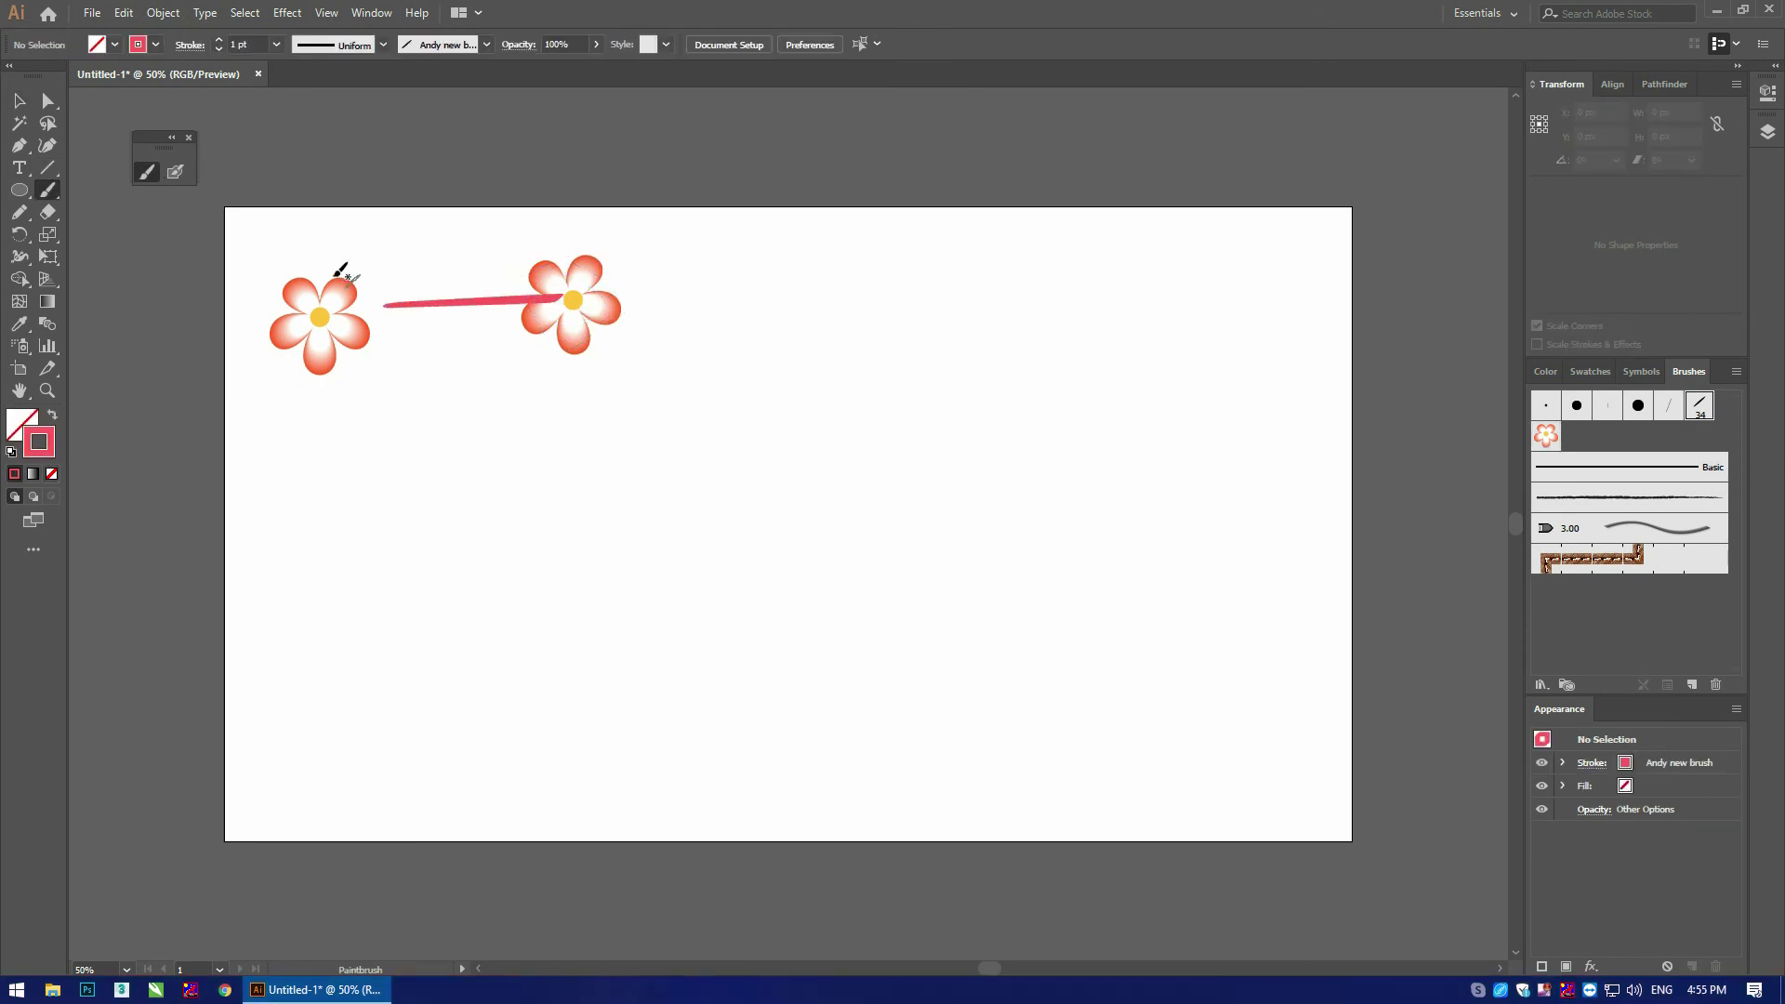
{"action": "key", "text": "v"}
{"action": "left_click_drag", "start_coordinate": [443, 228], "coordinate": [468, 328]}
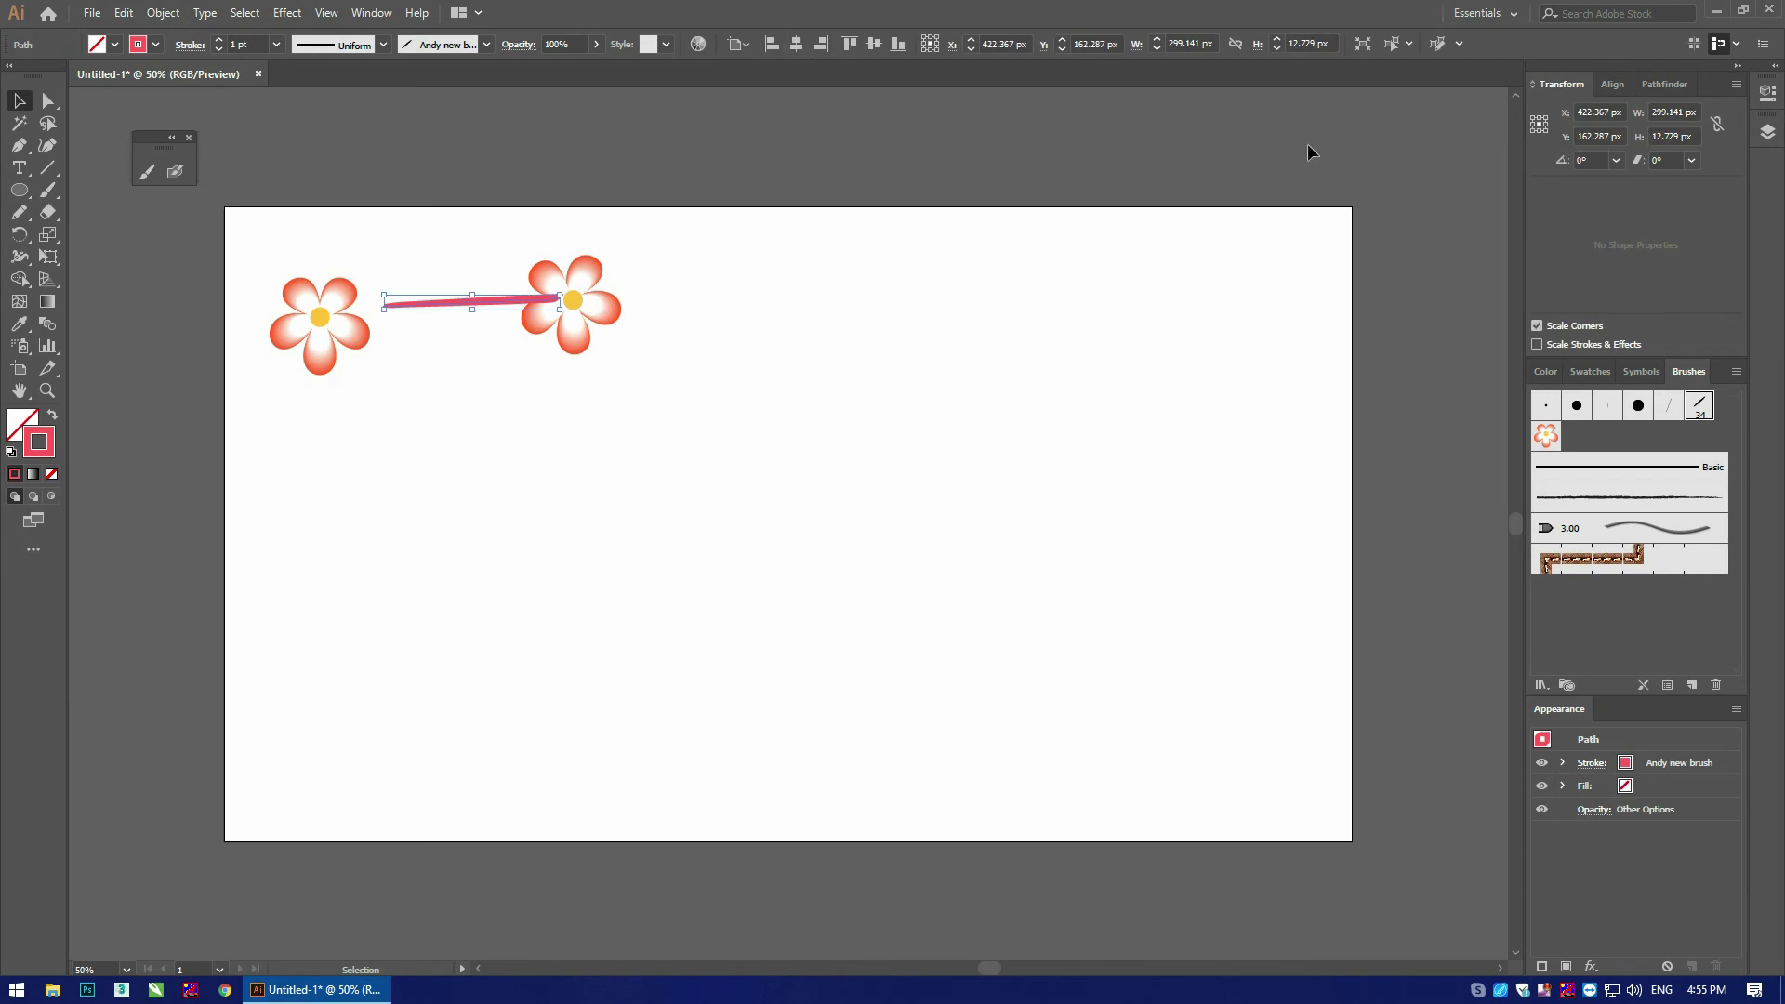
{"action": "left_click_drag", "start_coordinate": [565, 310], "coordinate": [561, 296]}
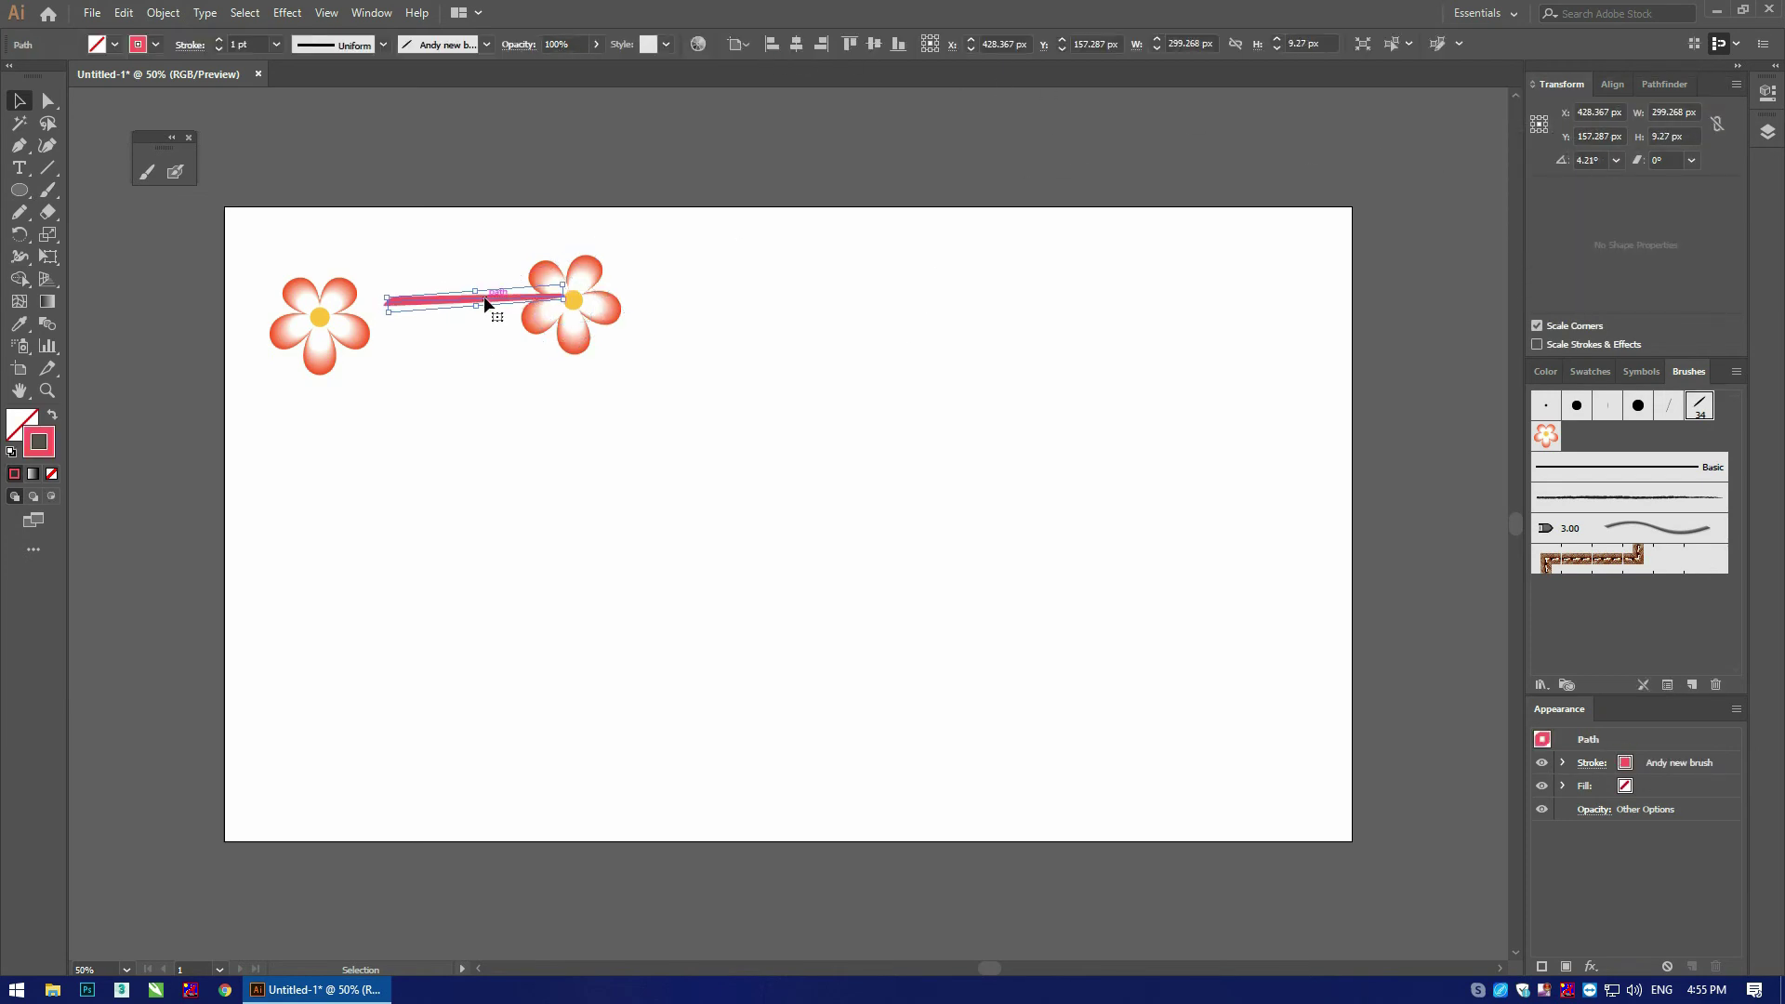
{"action": "right_click", "coordinate": [487, 296]}
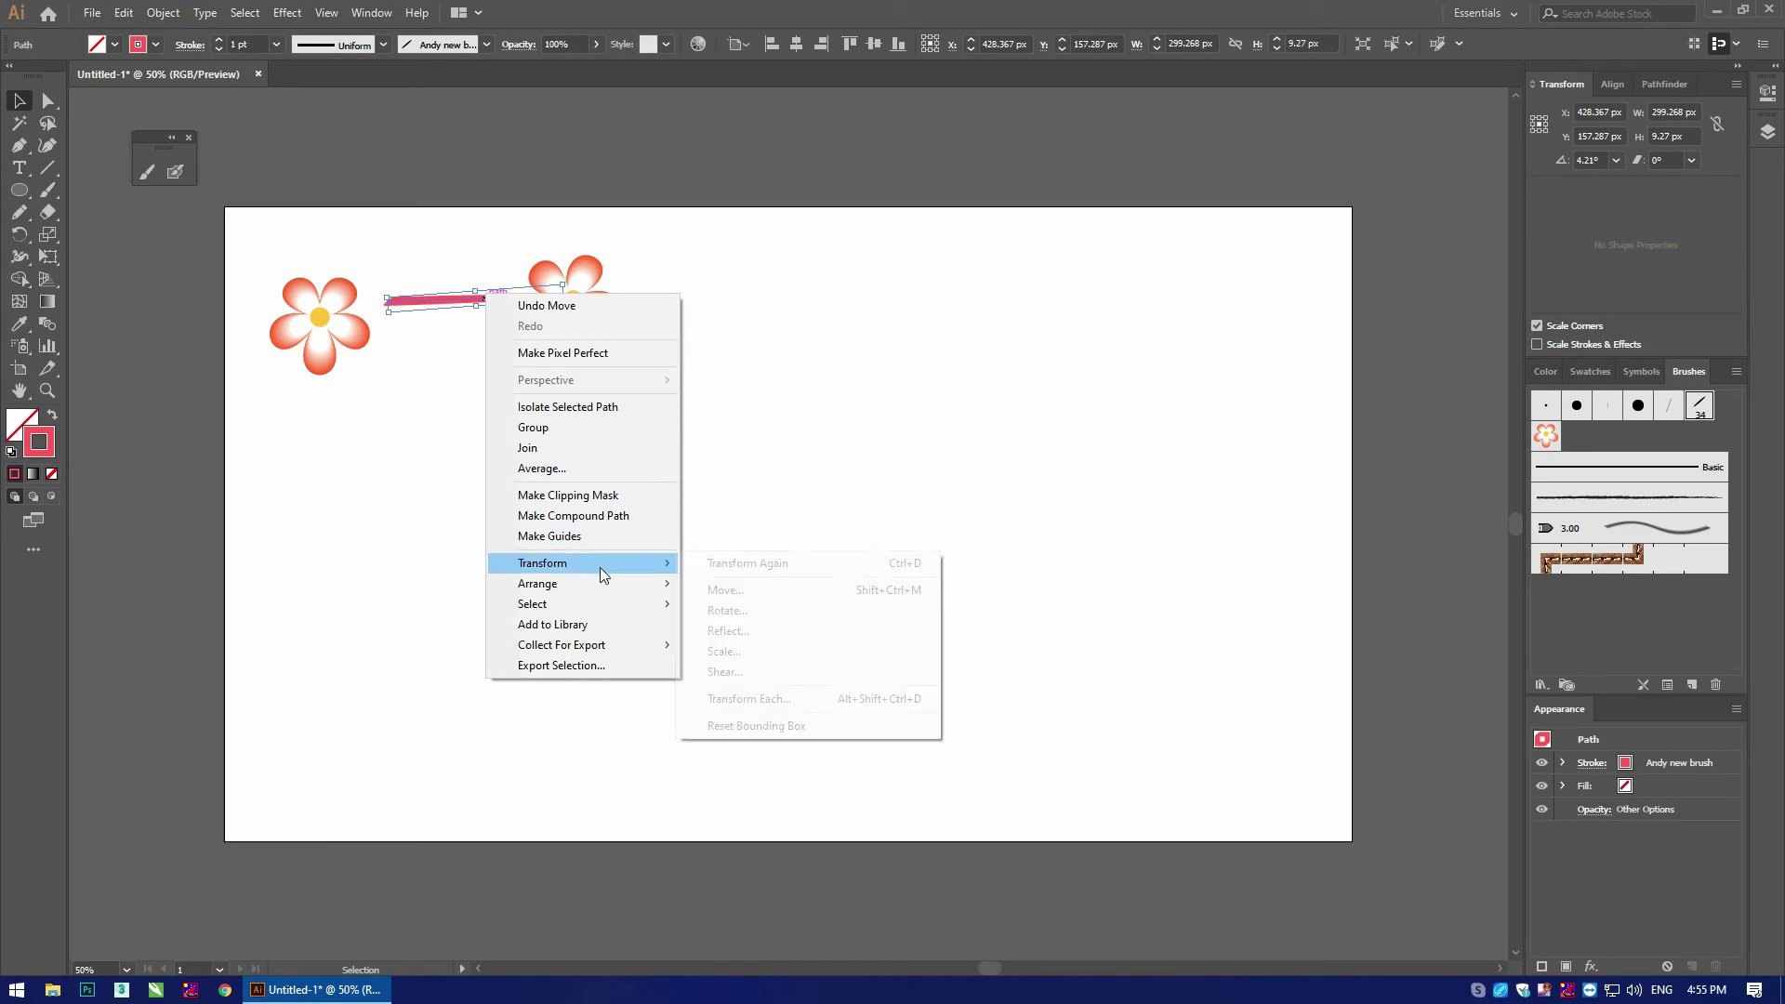
{"action": "mouse_move", "coordinate": [544, 583]}
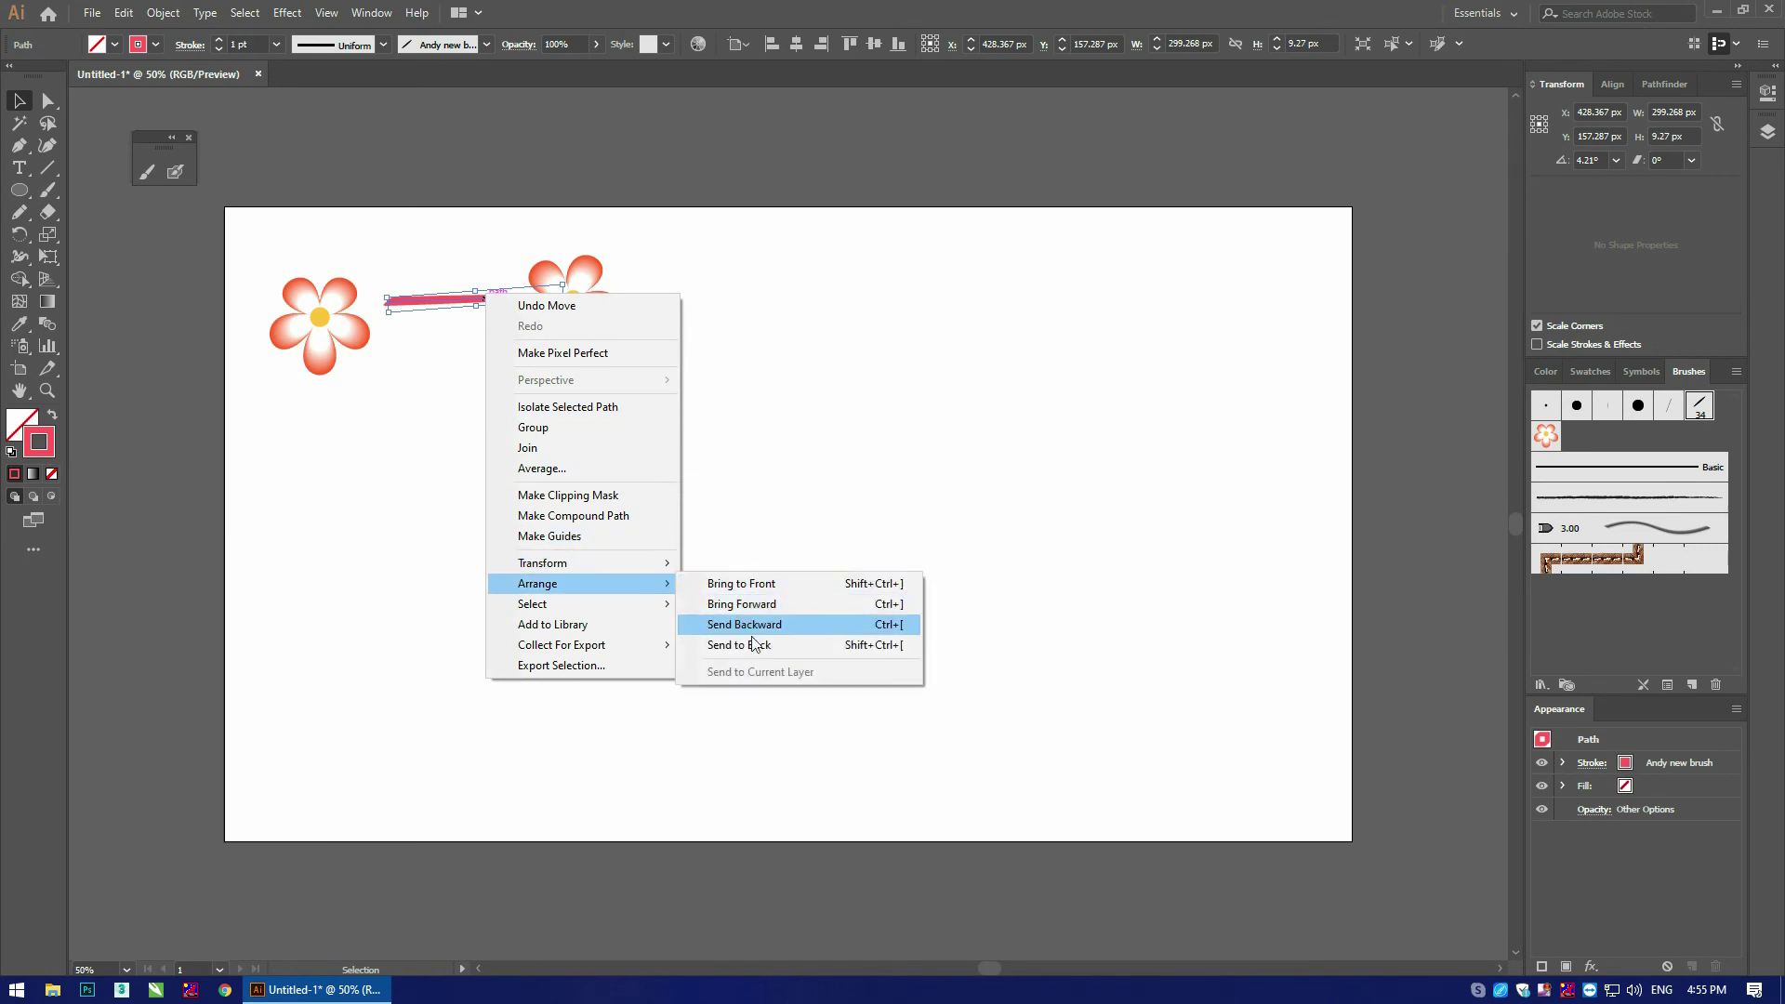
Step: Send the stem behind the right flower and colour its stroke green
{"action": "left_click", "coordinate": [751, 638]}
{"action": "left_click", "coordinate": [716, 372]}
{"action": "left_click", "coordinate": [521, 299]}
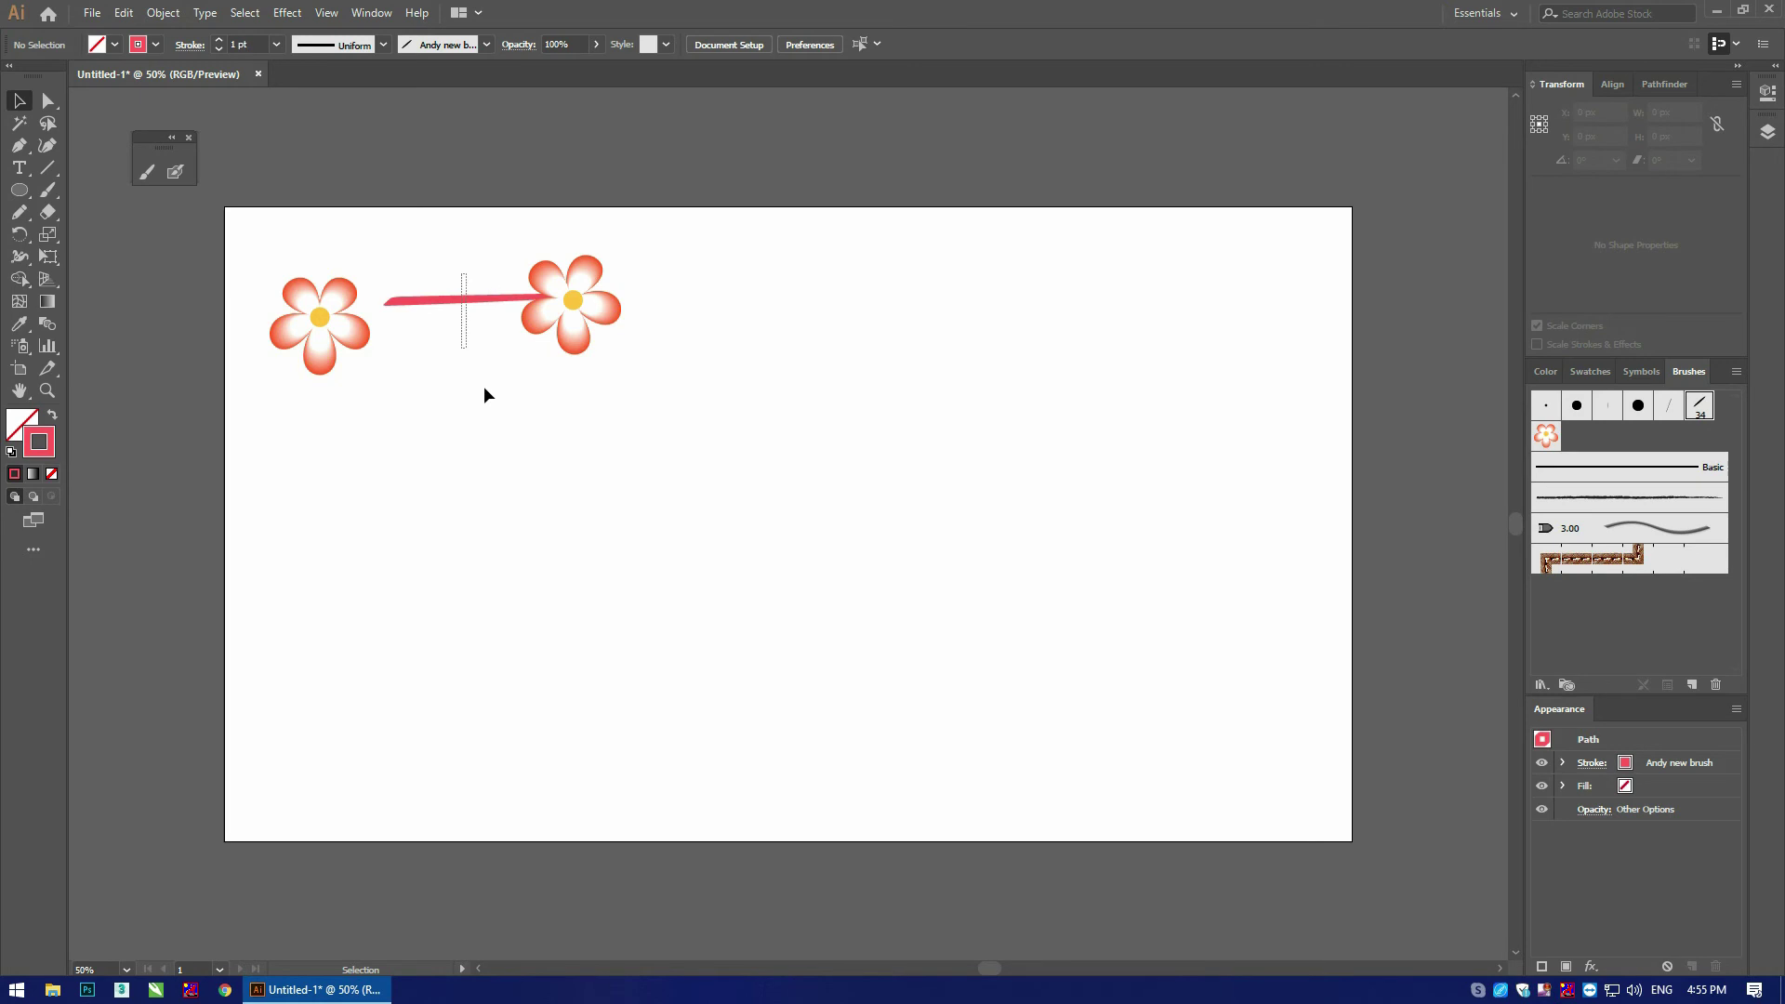
{"action": "left_click", "coordinate": [1547, 373]}
{"action": "left_click_drag", "start_coordinate": [1616, 526], "coordinate": [1603, 615]}
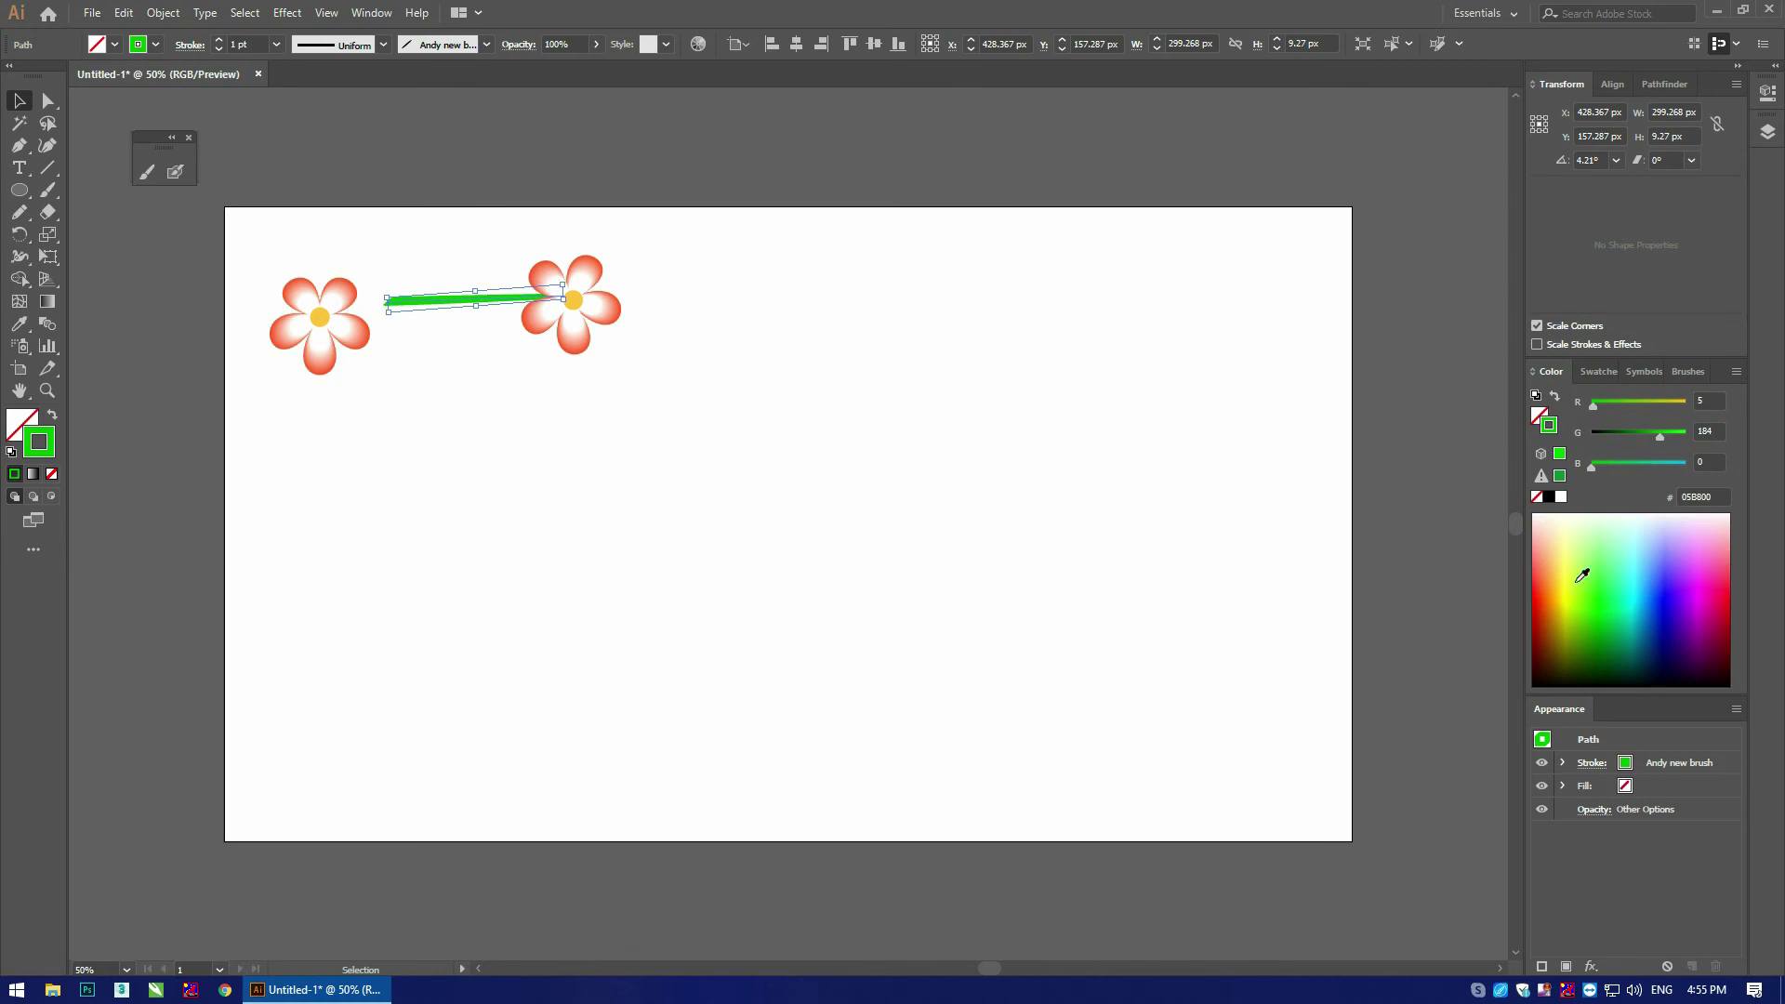
Step: Select the stem and right flower together and drop them into the Brushes panel
{"action": "left_click", "coordinate": [636, 350]}
{"action": "left_click_drag", "start_coordinate": [681, 267], "coordinate": [426, 429]}
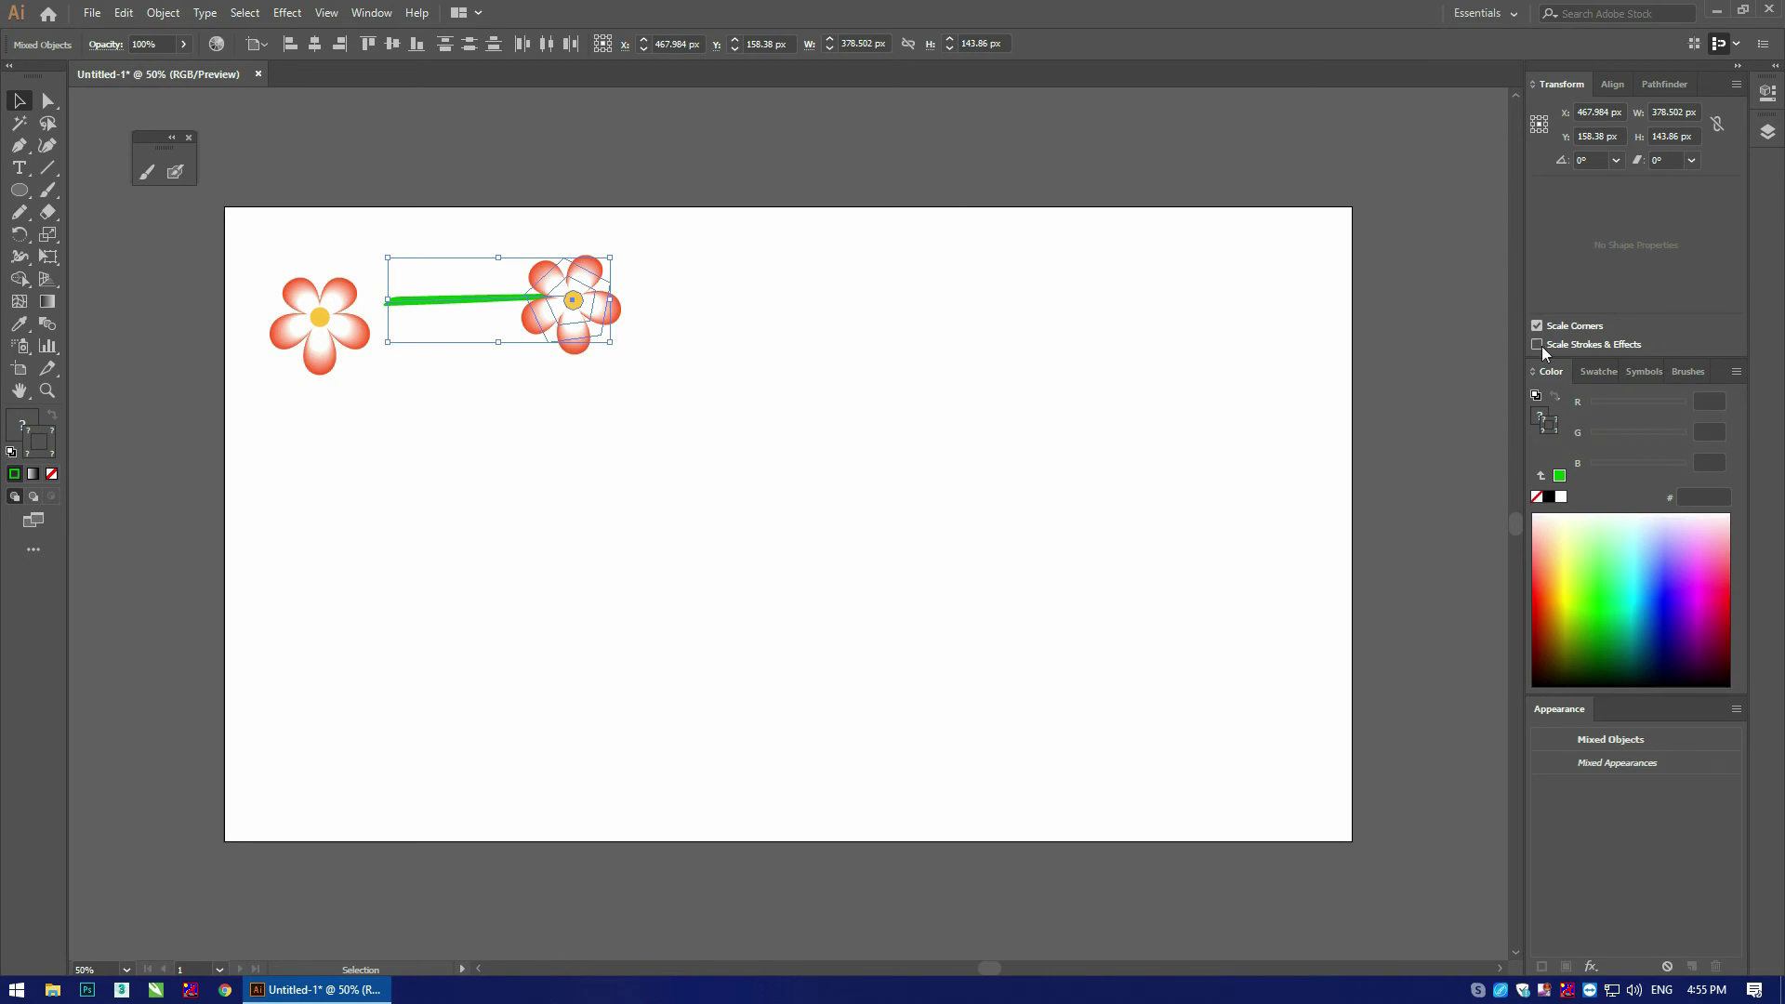
{"action": "left_click", "coordinate": [1687, 372]}
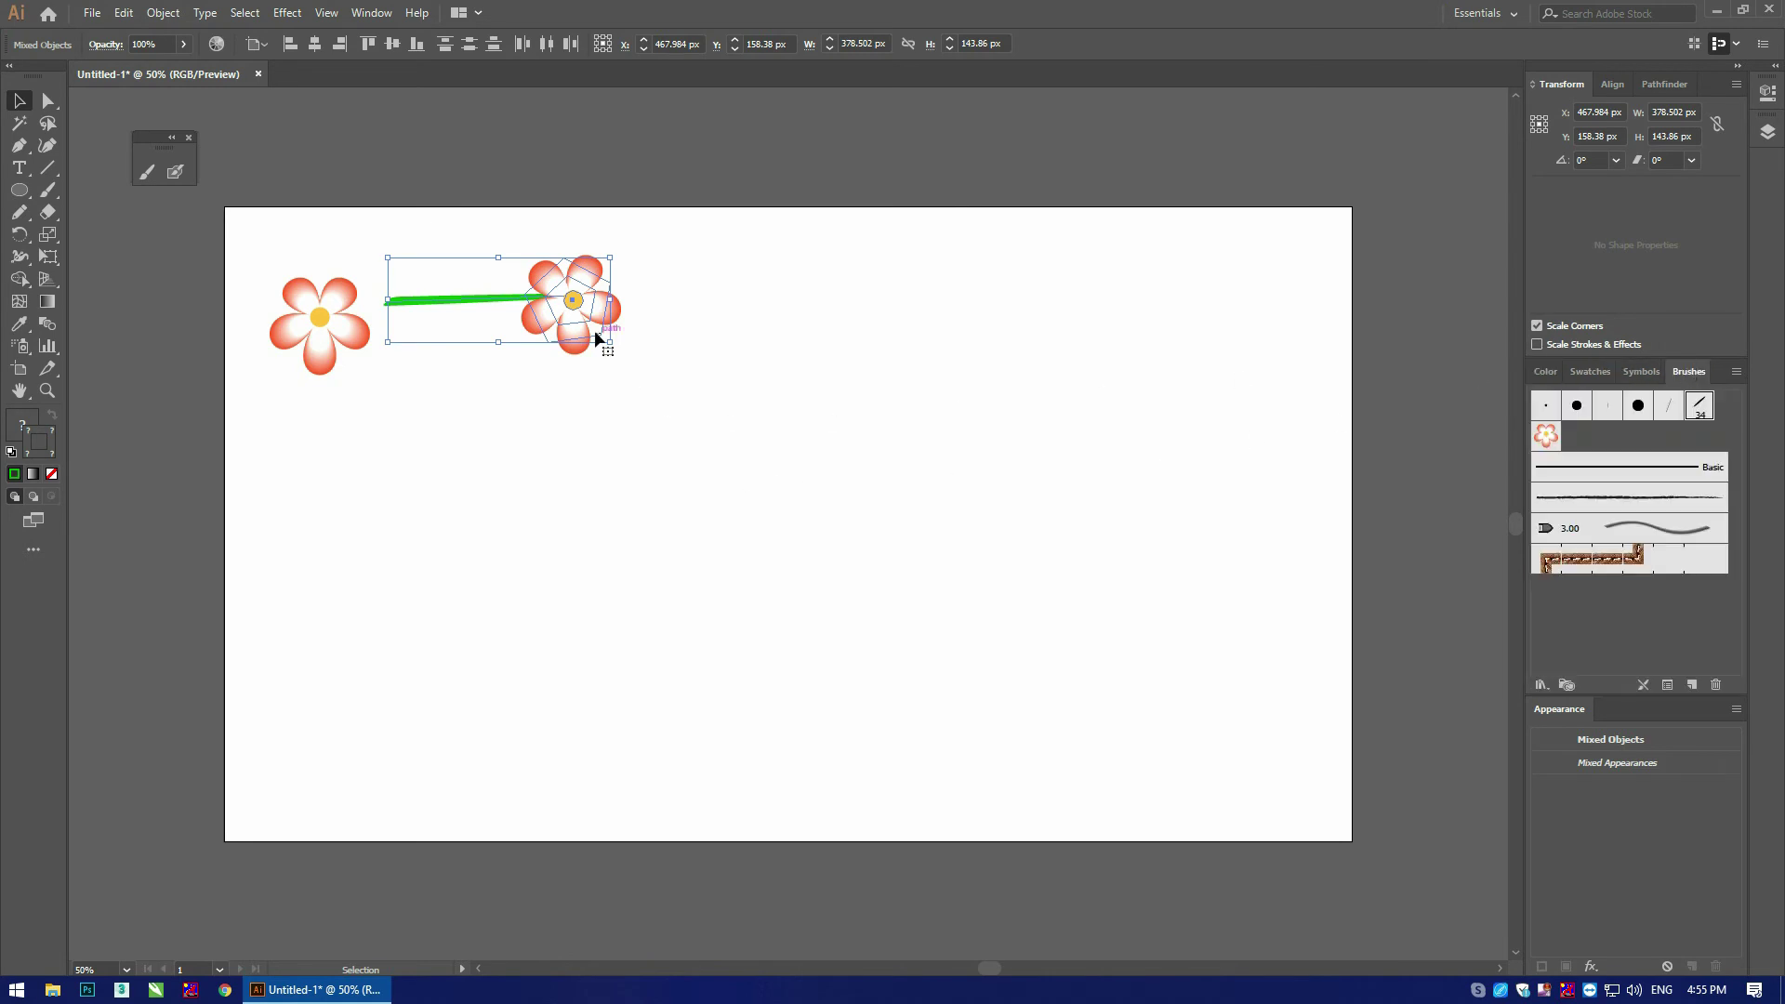
{"action": "left_click_drag", "start_coordinate": [584, 302], "coordinate": [1665, 611]}
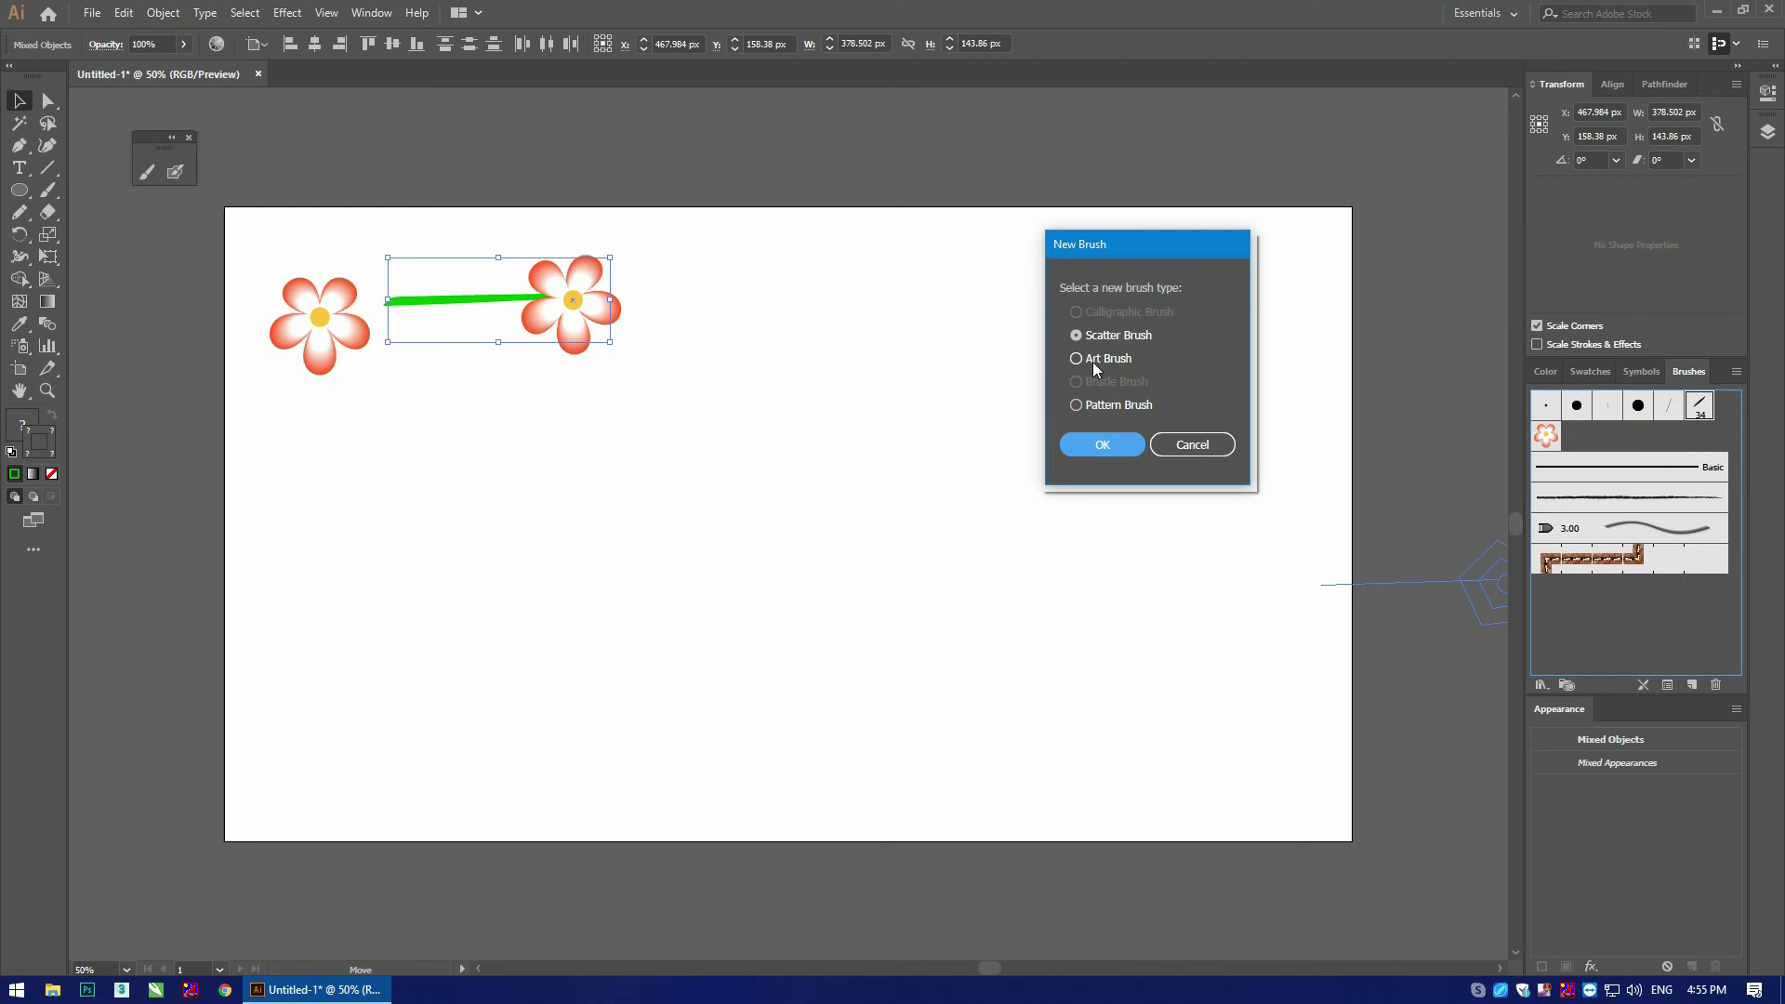
Step: Create Art Brush 1 from the stem and flower, then delete the original artwork
{"action": "left_click", "coordinate": [1078, 360]}
{"action": "left_click", "coordinate": [1103, 445]}
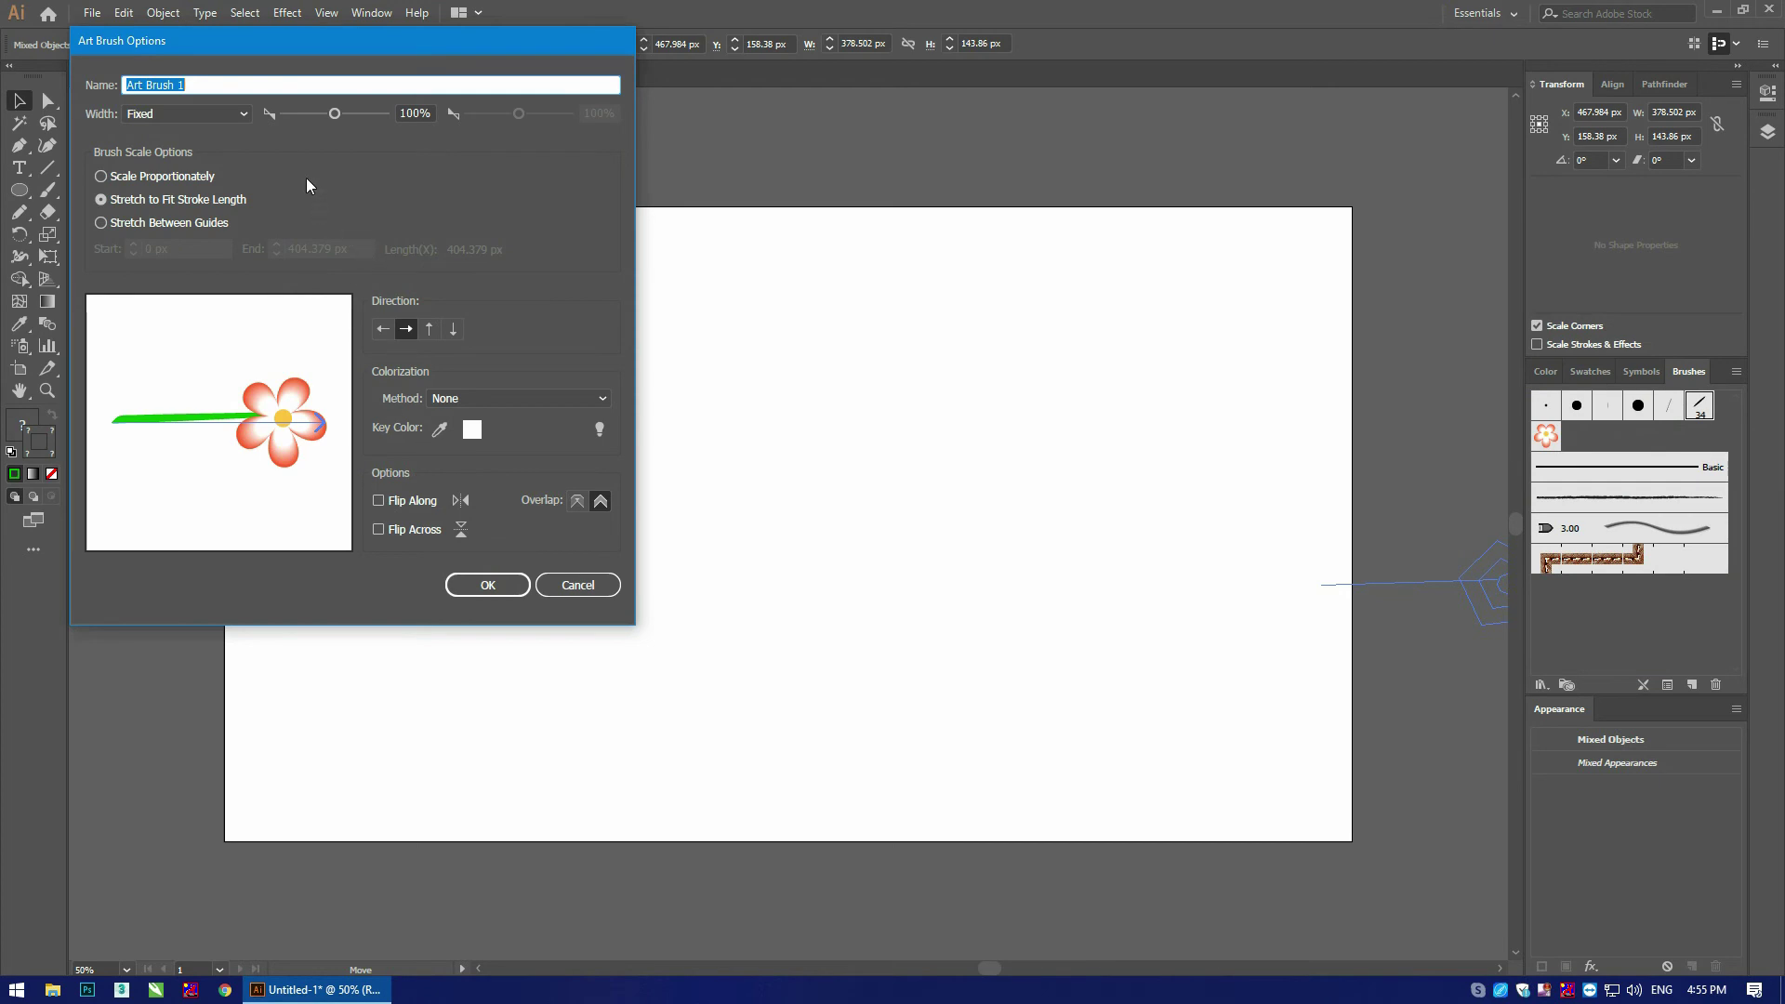
{"action": "mouse_move", "coordinate": [353, 61]}
{"action": "left_mouse_down"}
{"action": "mouse_move", "coordinate": [1503, 83]}
{"action": "mouse_move", "coordinate": [1486, 66]}
{"action": "left_mouse_up"}
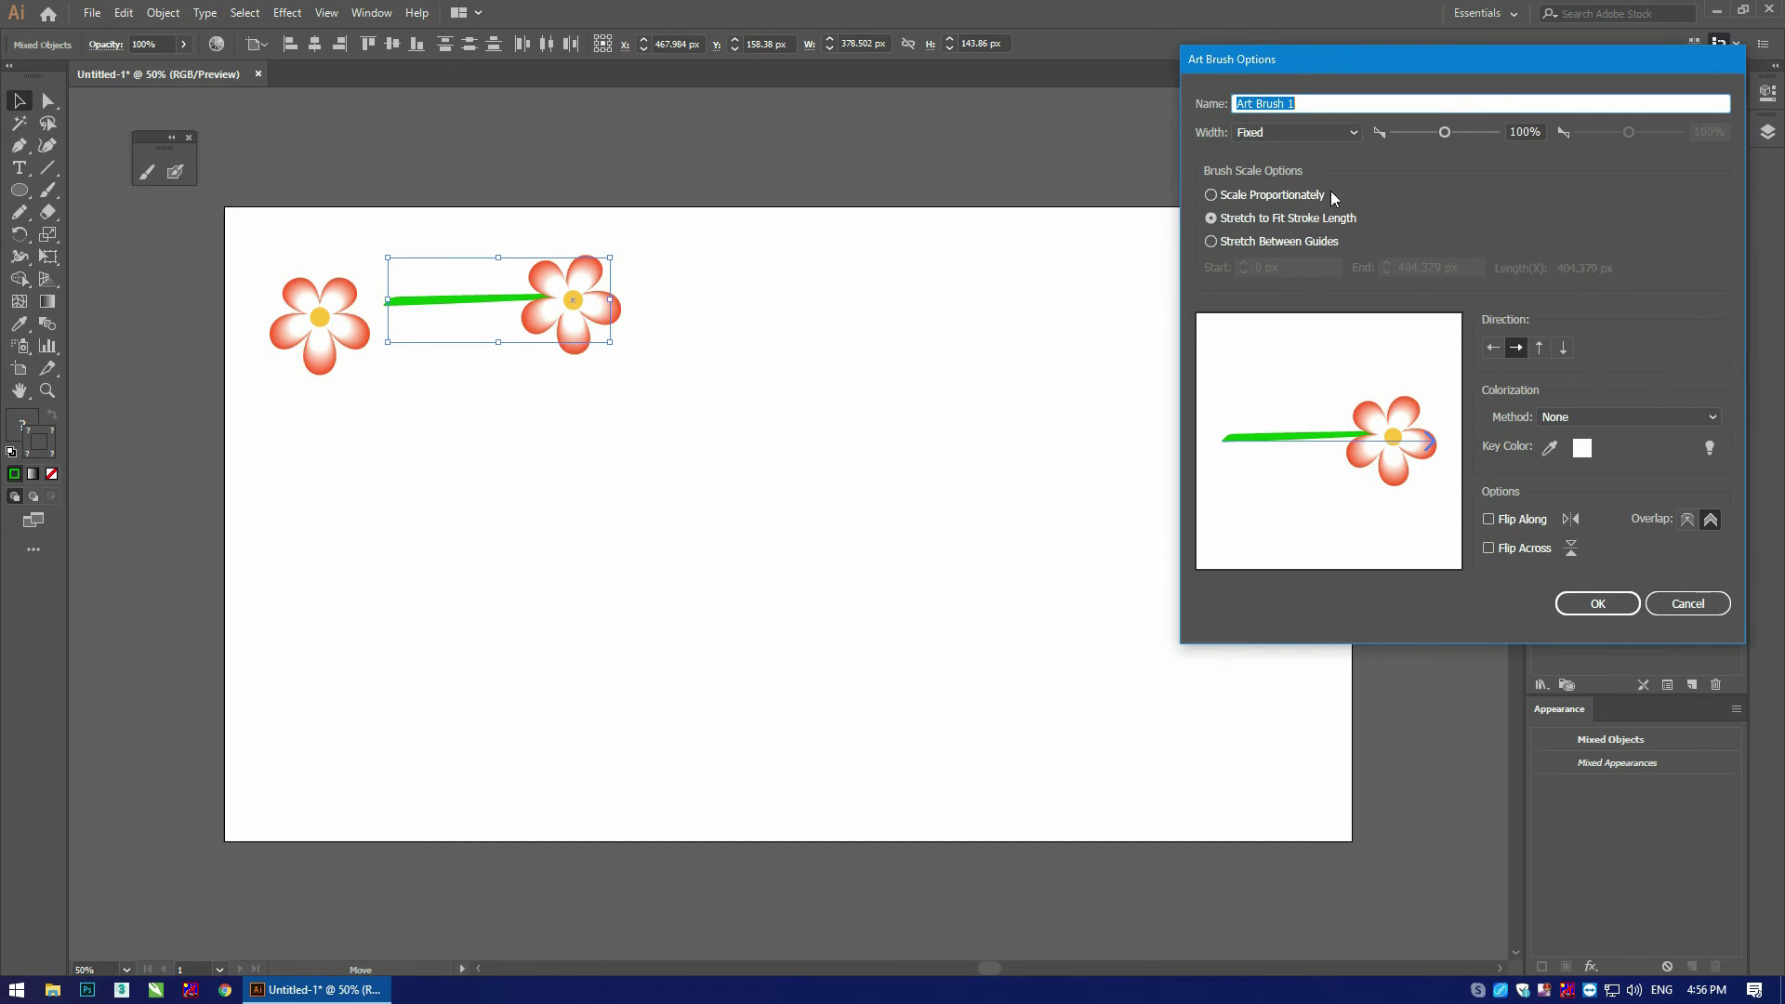
{"action": "left_click", "coordinate": [1592, 603]}
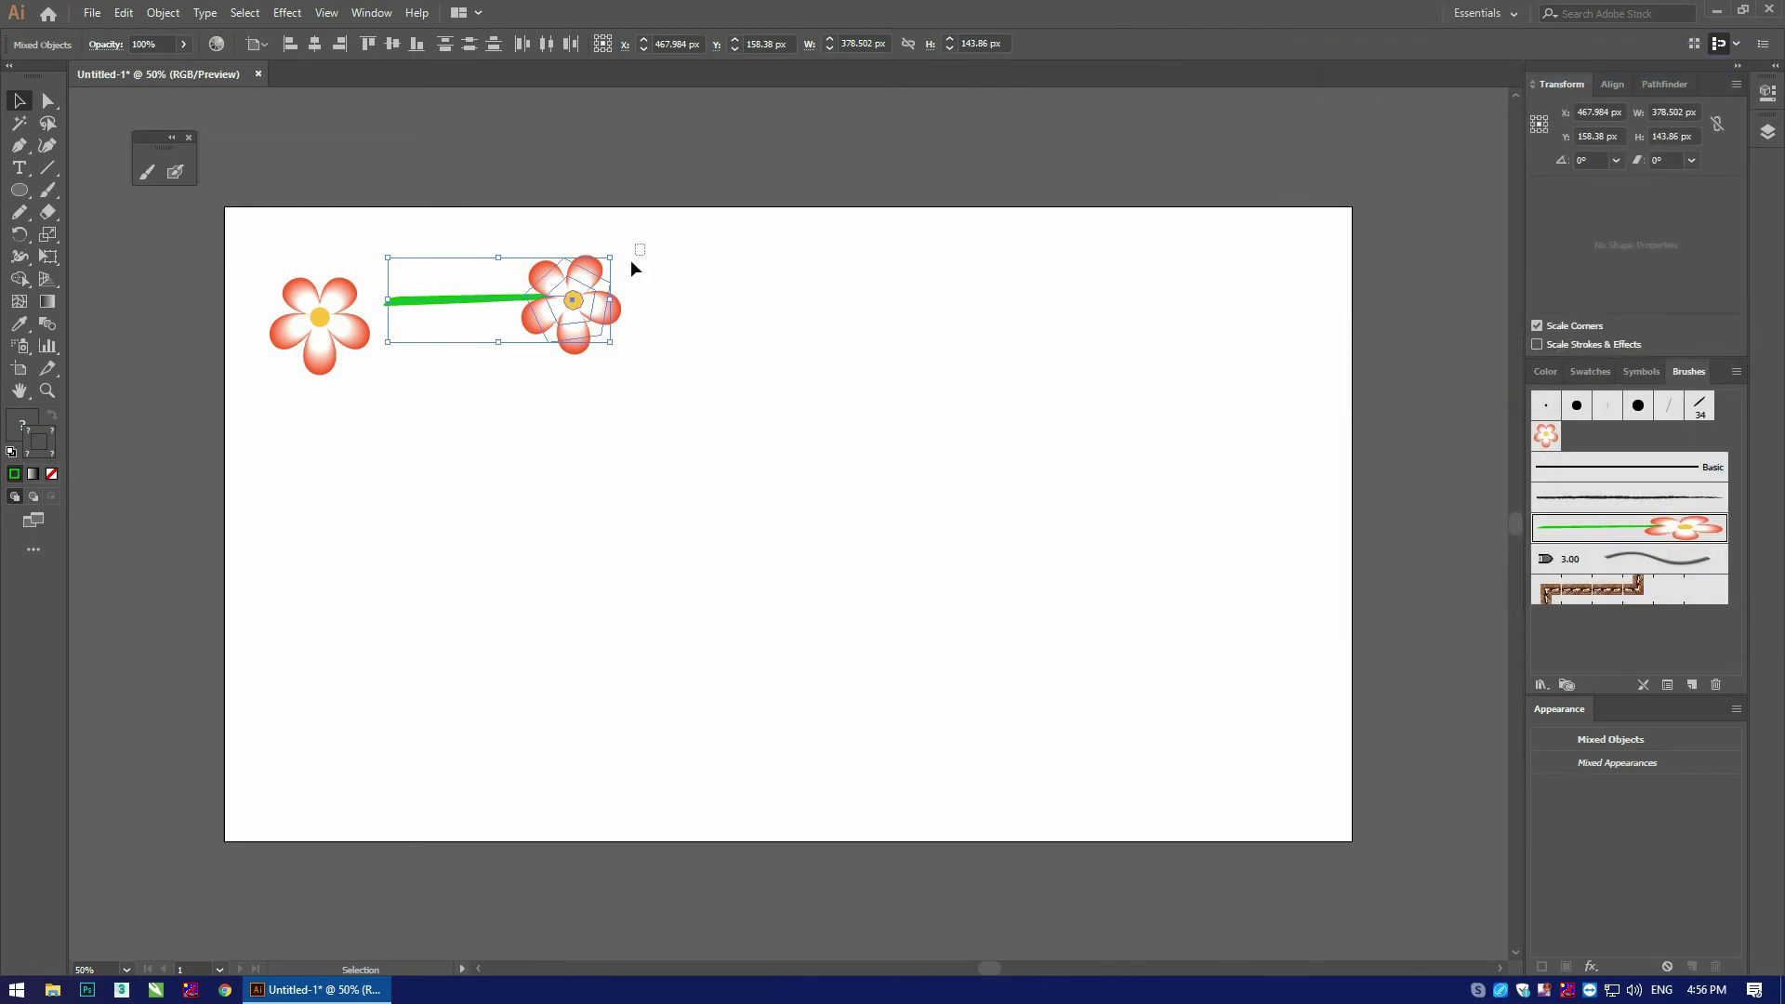
{"action": "left_click", "coordinate": [578, 444]}
{"action": "key", "text": "Delete"}
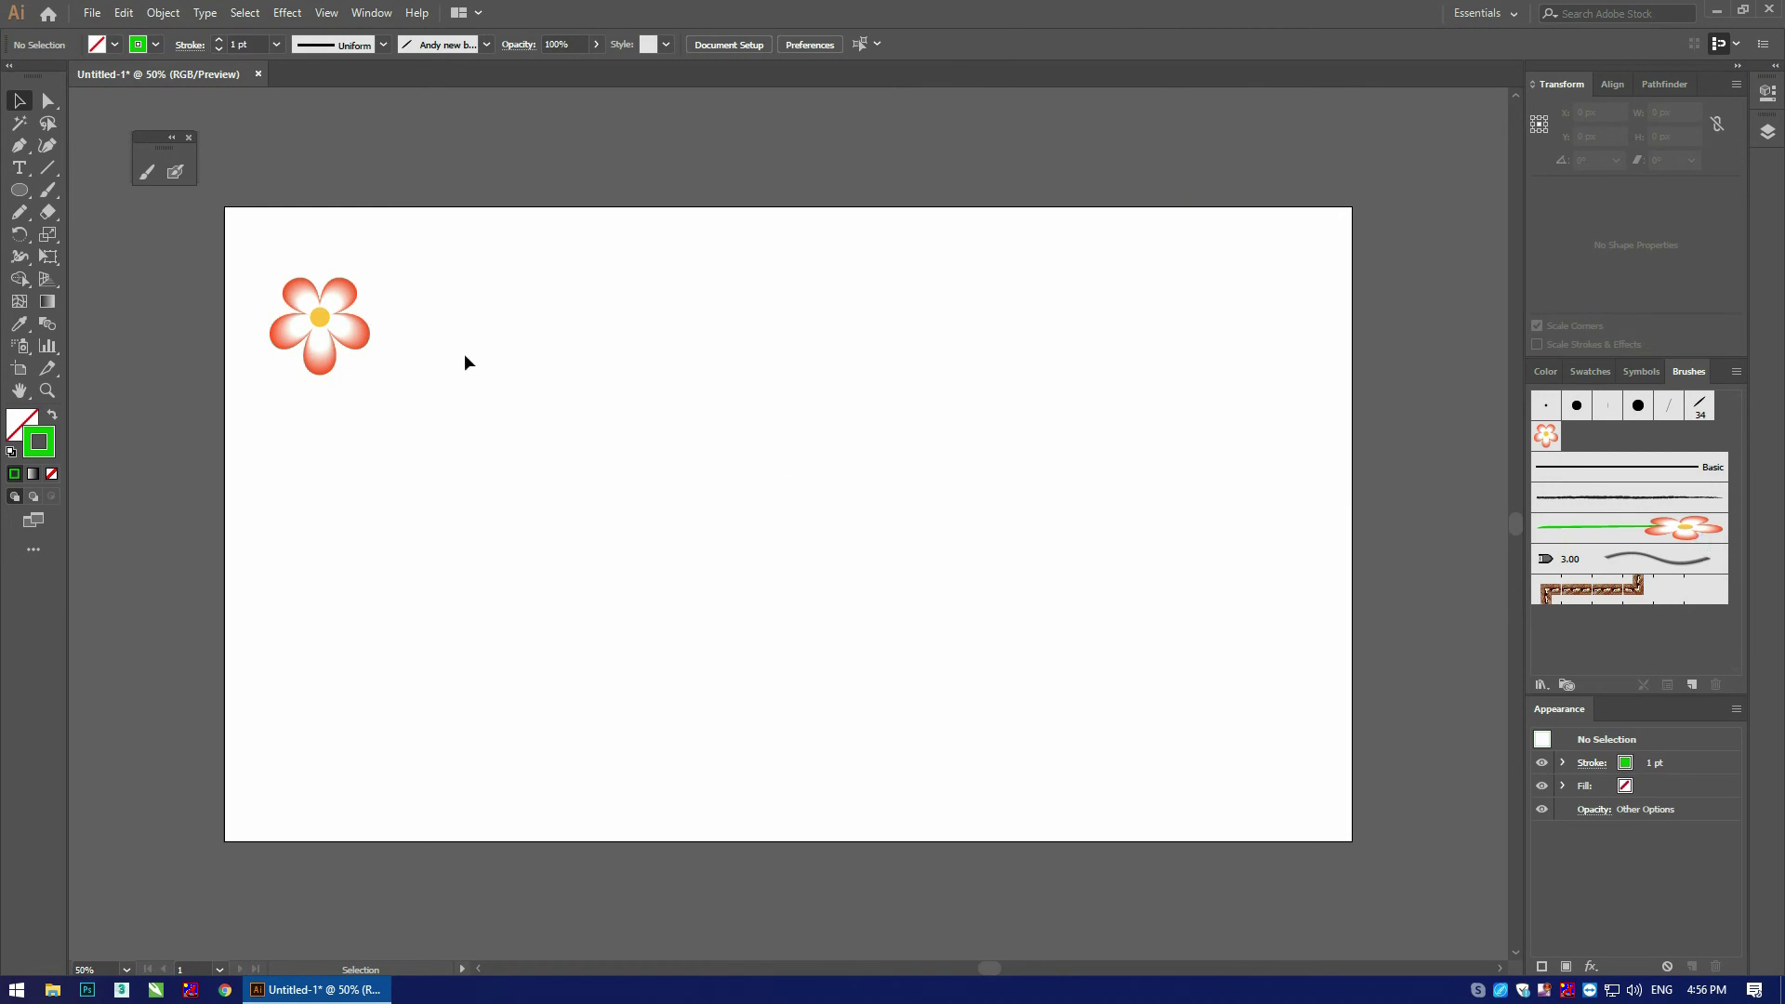
Step: Paint a long curved green stem and try upper flower branches with Art Brush 1
{"action": "left_click", "coordinate": [146, 171]}
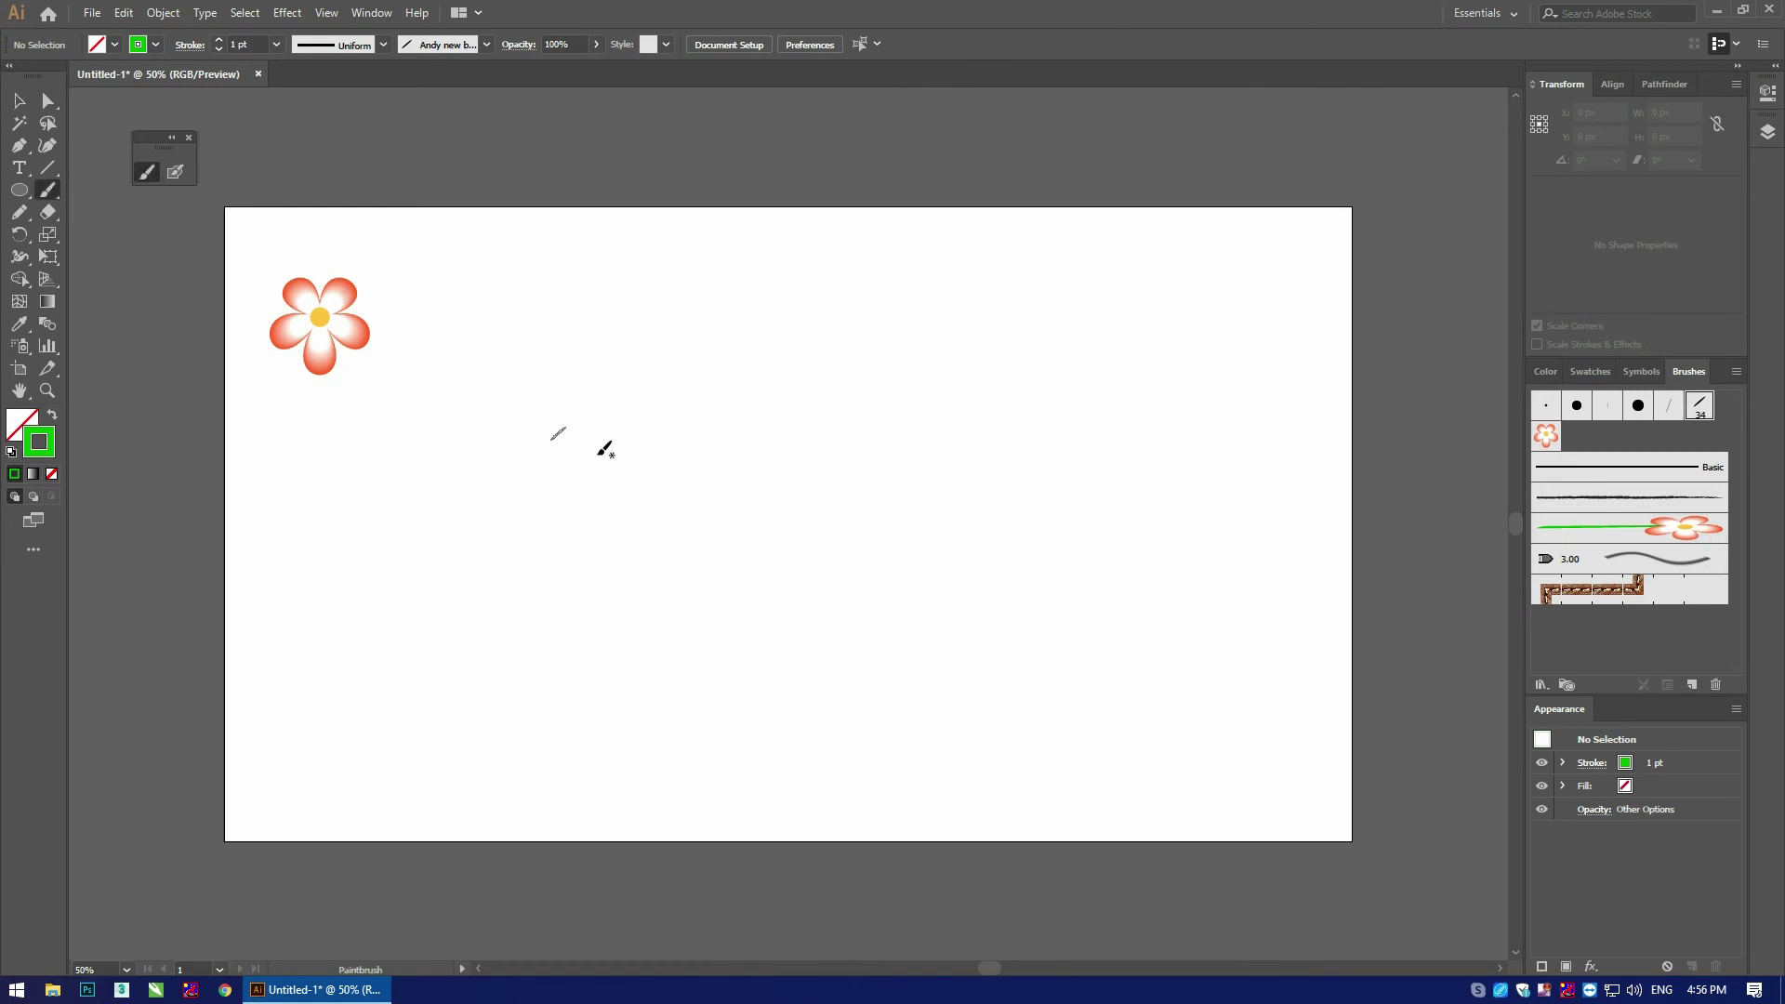
{"action": "left_click_drag", "start_coordinate": [723, 368], "coordinate": [846, 890]}
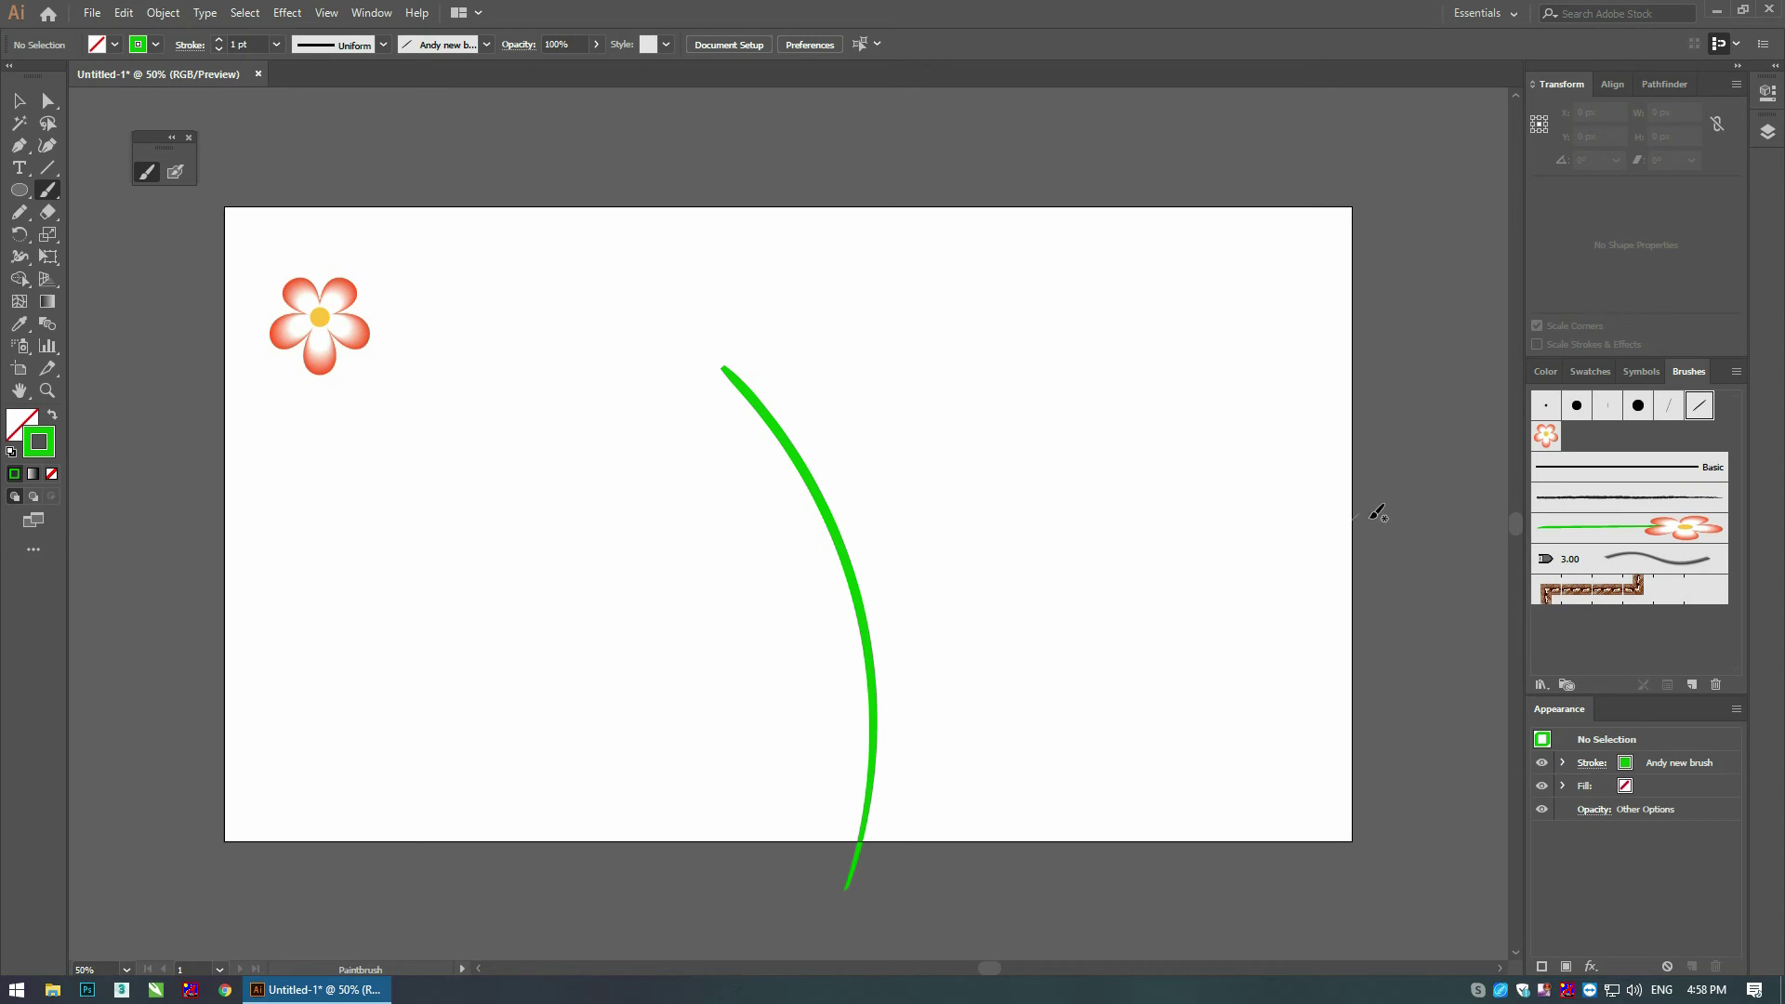
{"action": "left_click", "coordinate": [1617, 535]}
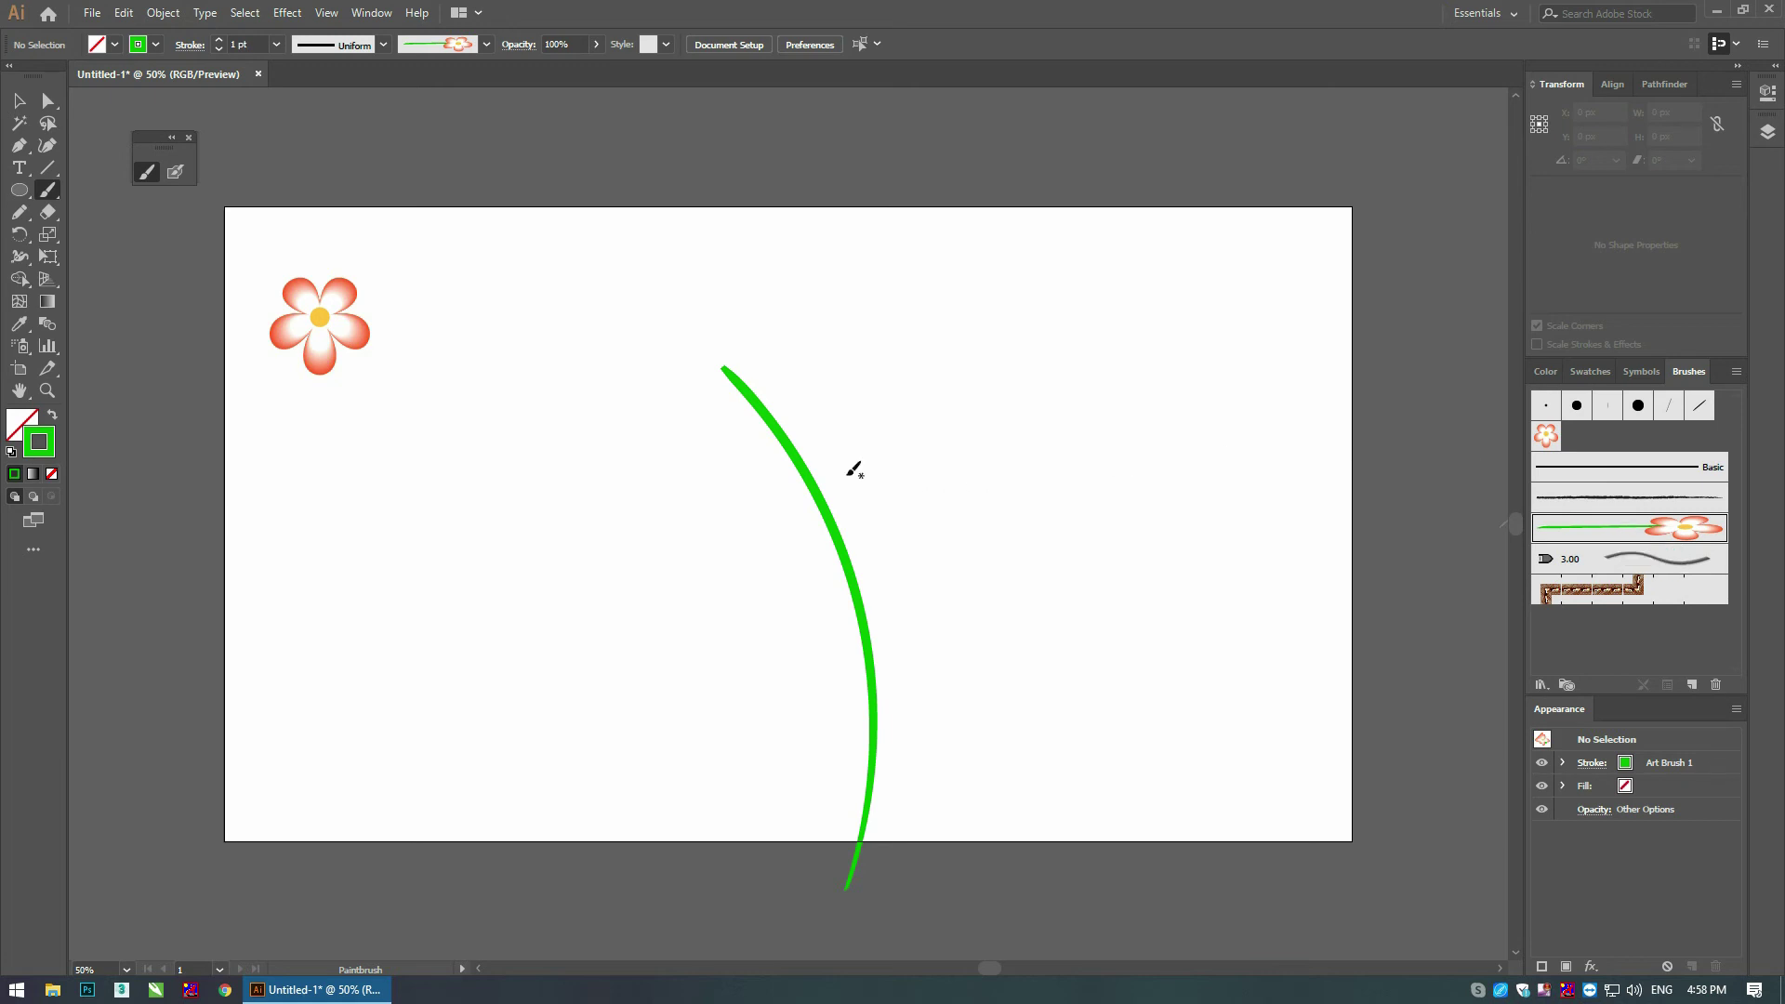
{"action": "left_click_drag", "start_coordinate": [837, 509], "coordinate": [818, 441]}
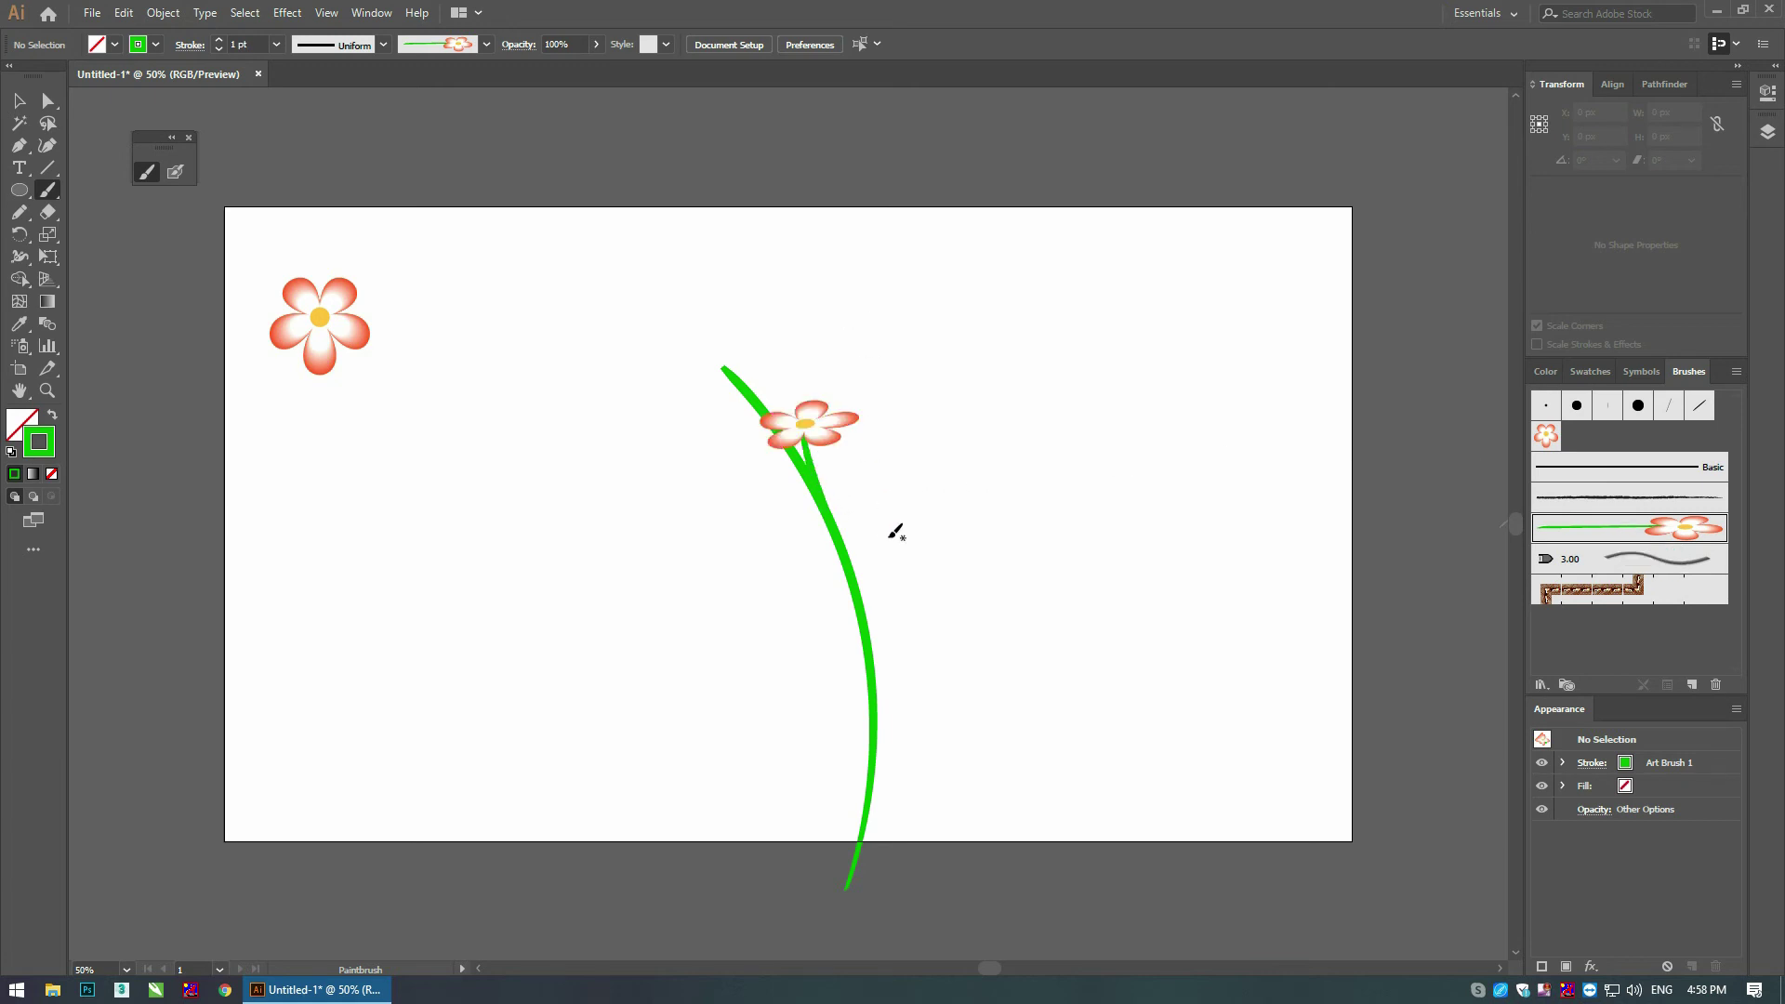
{"action": "key", "text": "ctrl+z"}
{"action": "mouse_move", "coordinate": [835, 521]}
{"action": "left_mouse_down"}
{"action": "mouse_move", "coordinate": [837, 437]}
{"action": "mouse_move", "coordinate": [768, 337]}
{"action": "mouse_move", "coordinate": [707, 364]}
{"action": "left_mouse_up"}
{"action": "key", "text": "ctrl+z"}
Step: Paint flower-tipped branches to the left, lower left, and a long one to the right
{"action": "left_click_drag", "start_coordinate": [788, 437], "coordinate": [672, 391]}
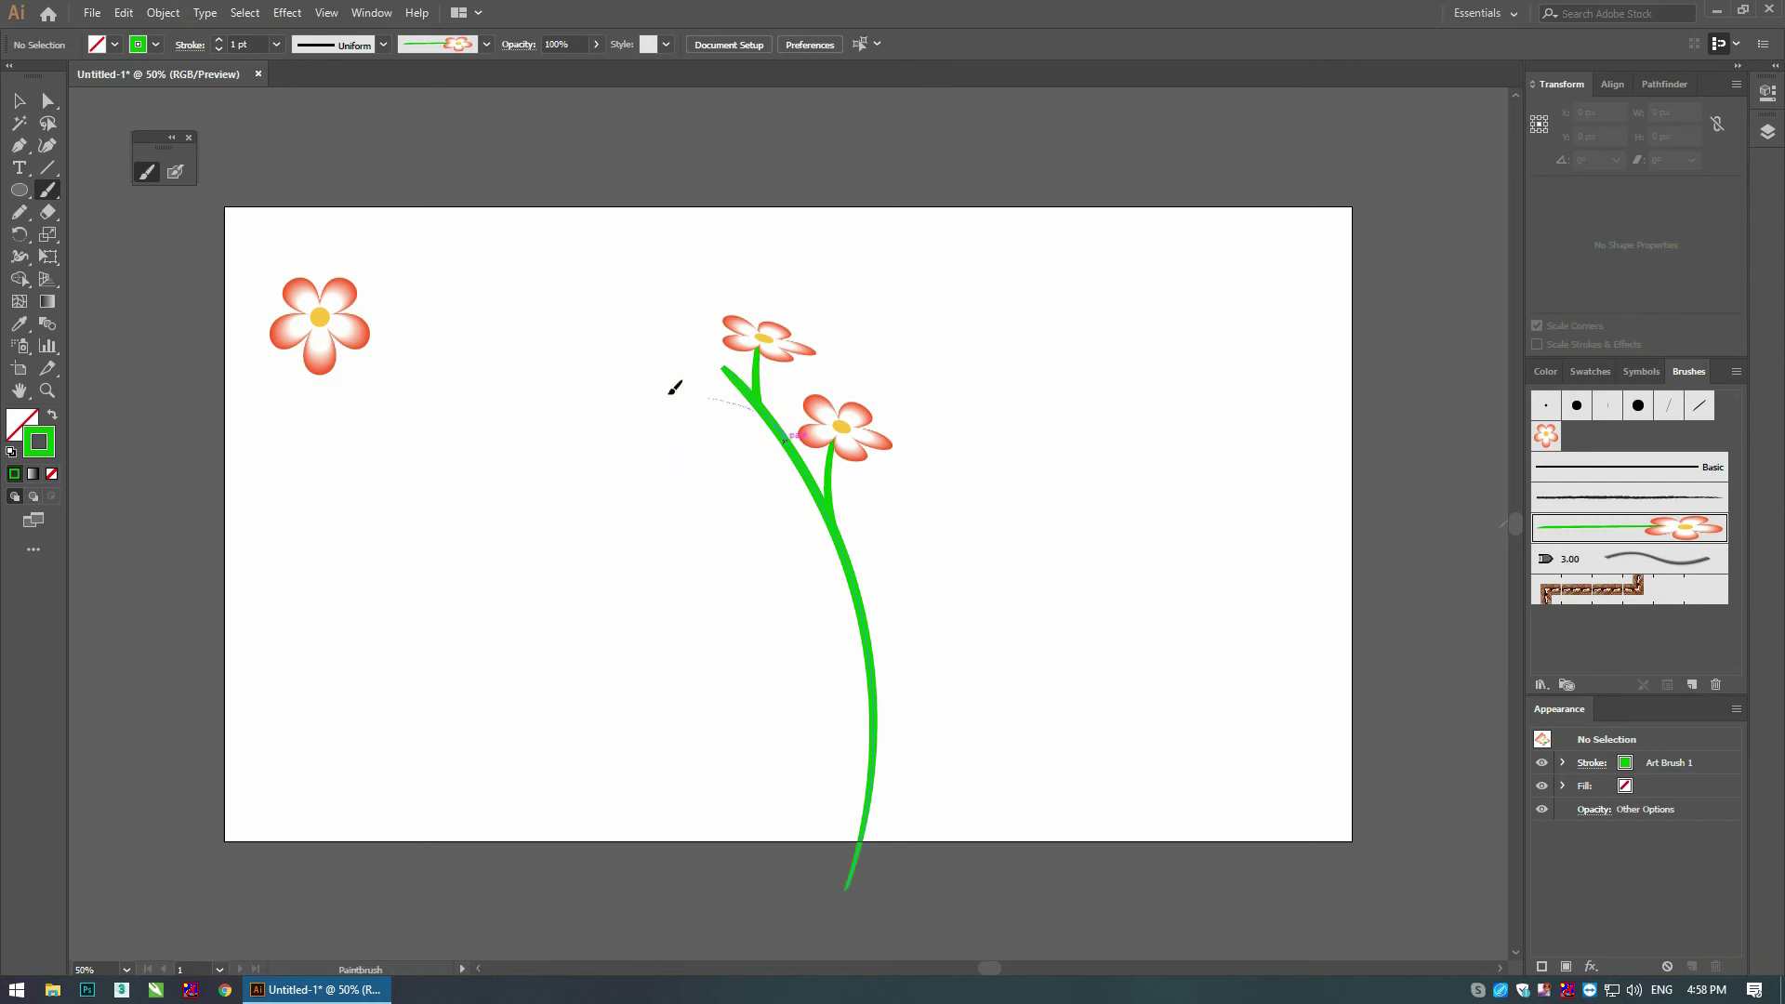
{"action": "left_click_drag", "start_coordinate": [854, 565], "coordinate": [902, 502]}
{"action": "key", "text": "ctrl+z"}
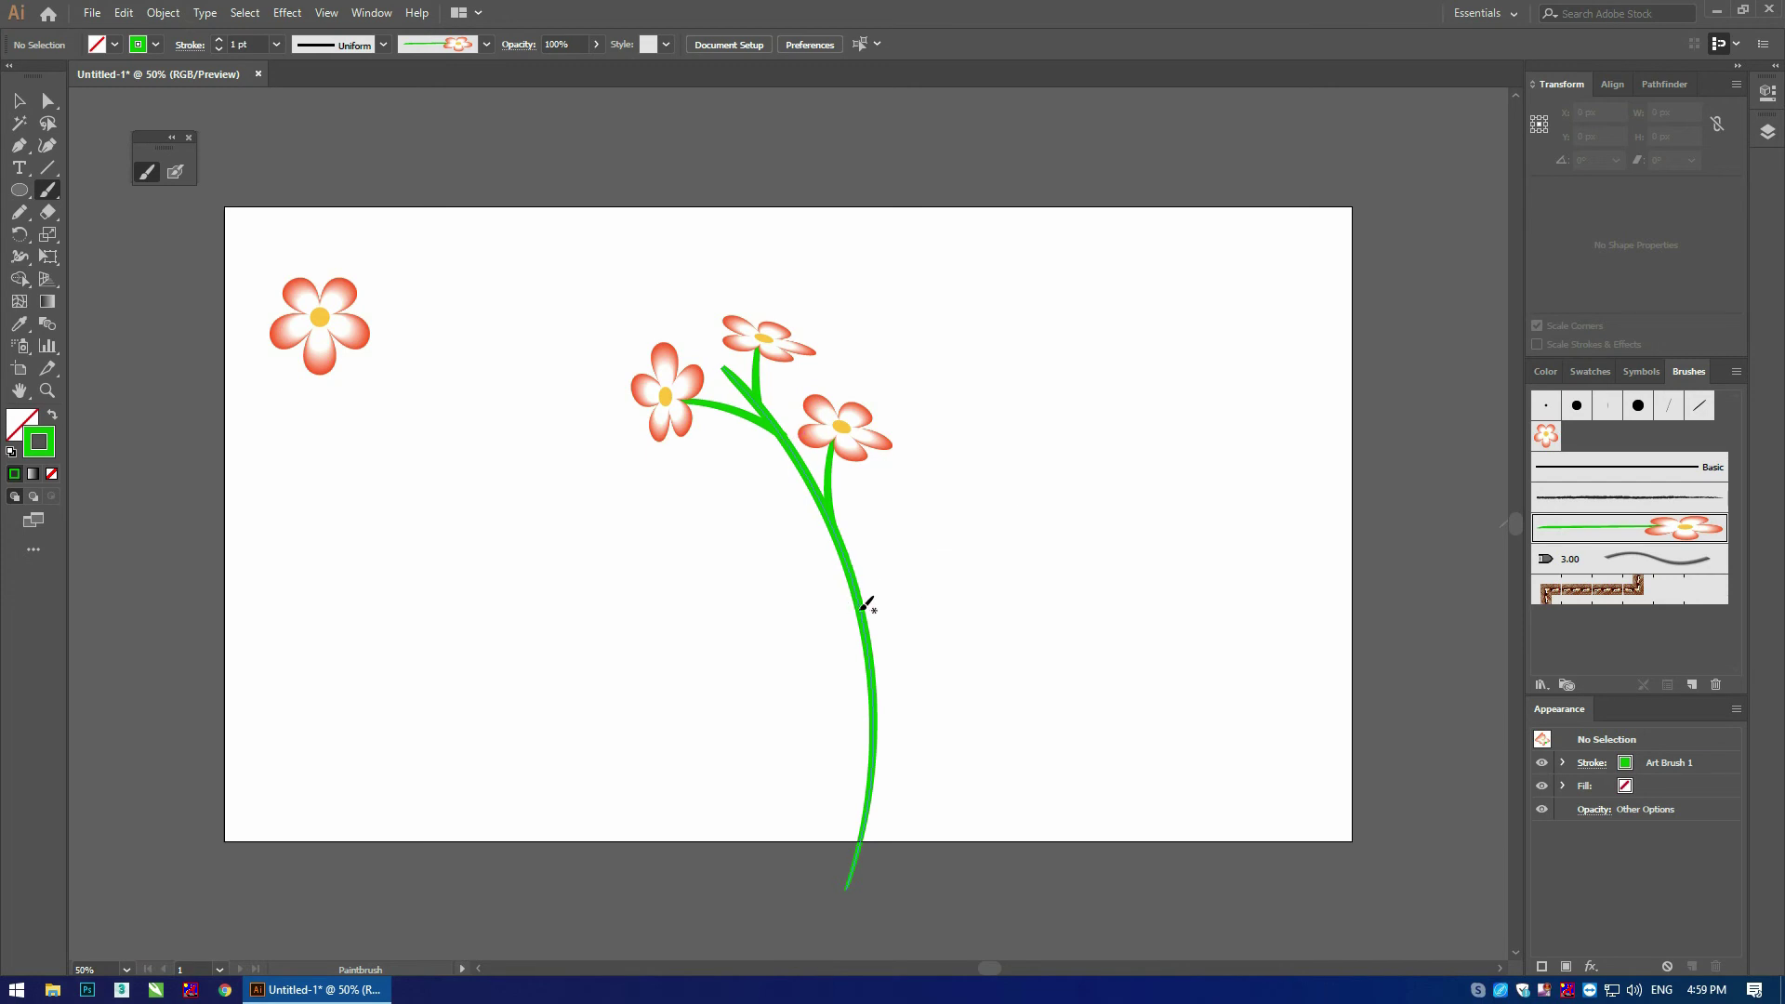
{"action": "left_click_drag", "start_coordinate": [863, 600], "coordinate": [760, 559]}
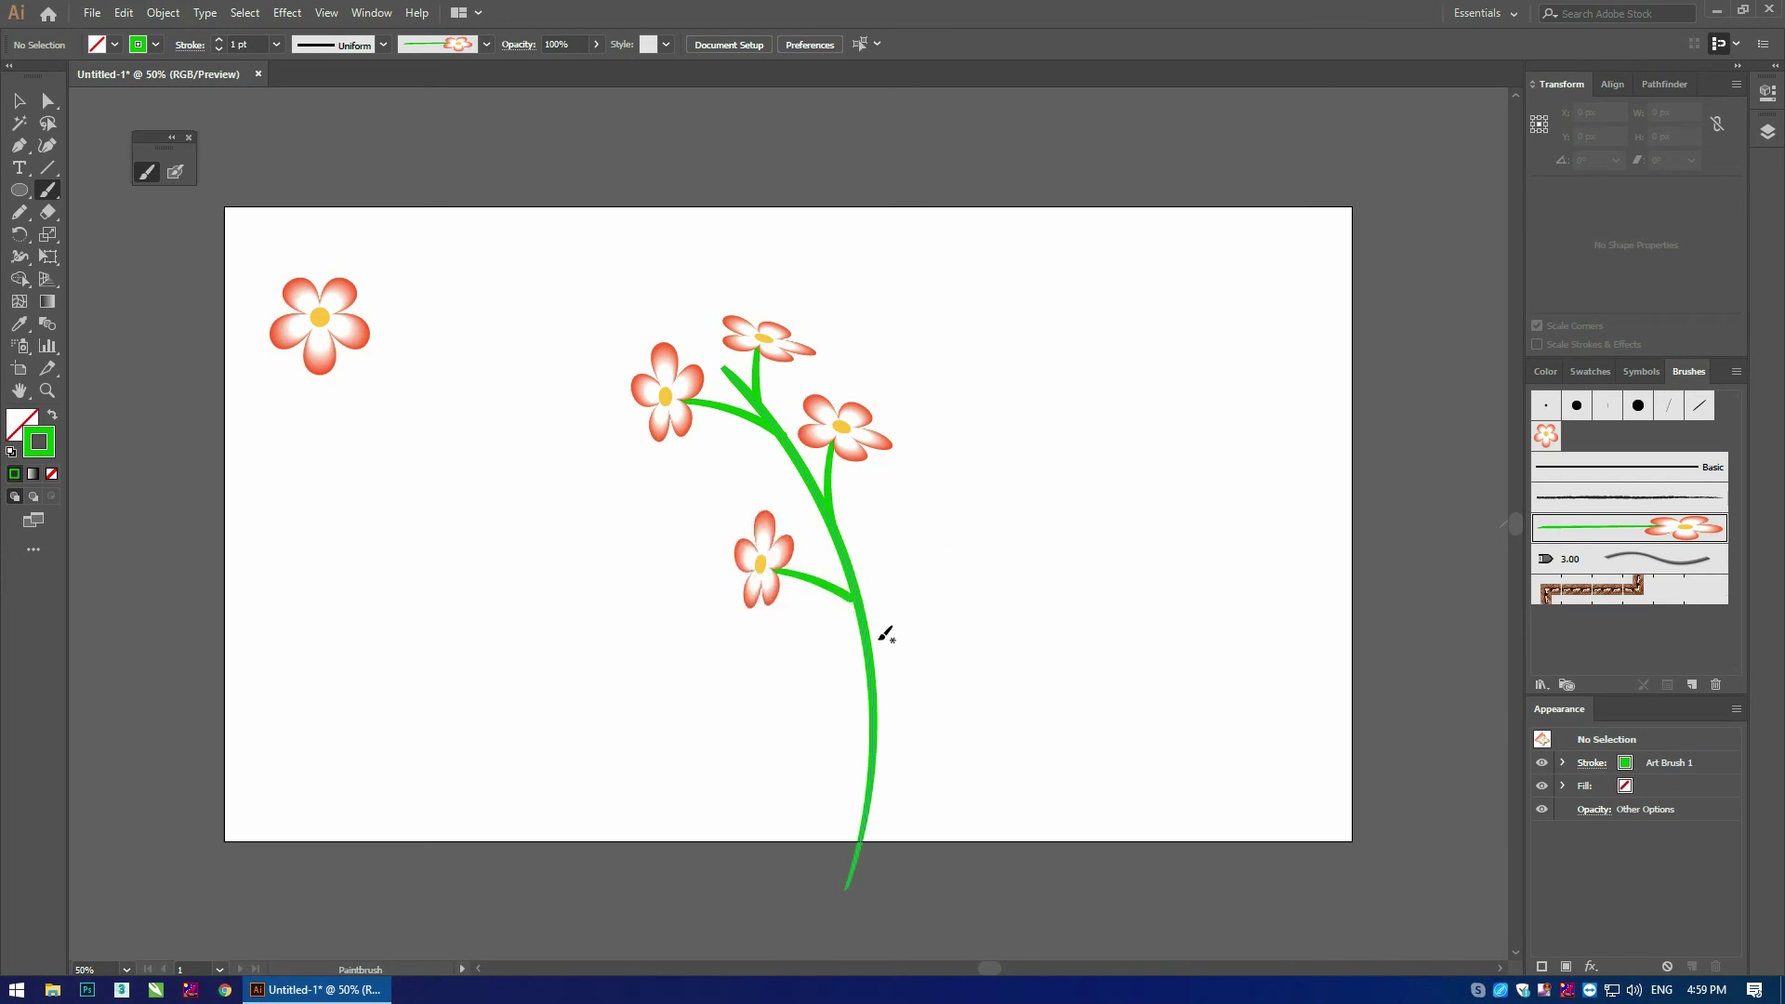
{"action": "left_click_drag", "start_coordinate": [877, 696], "coordinate": [1068, 448]}
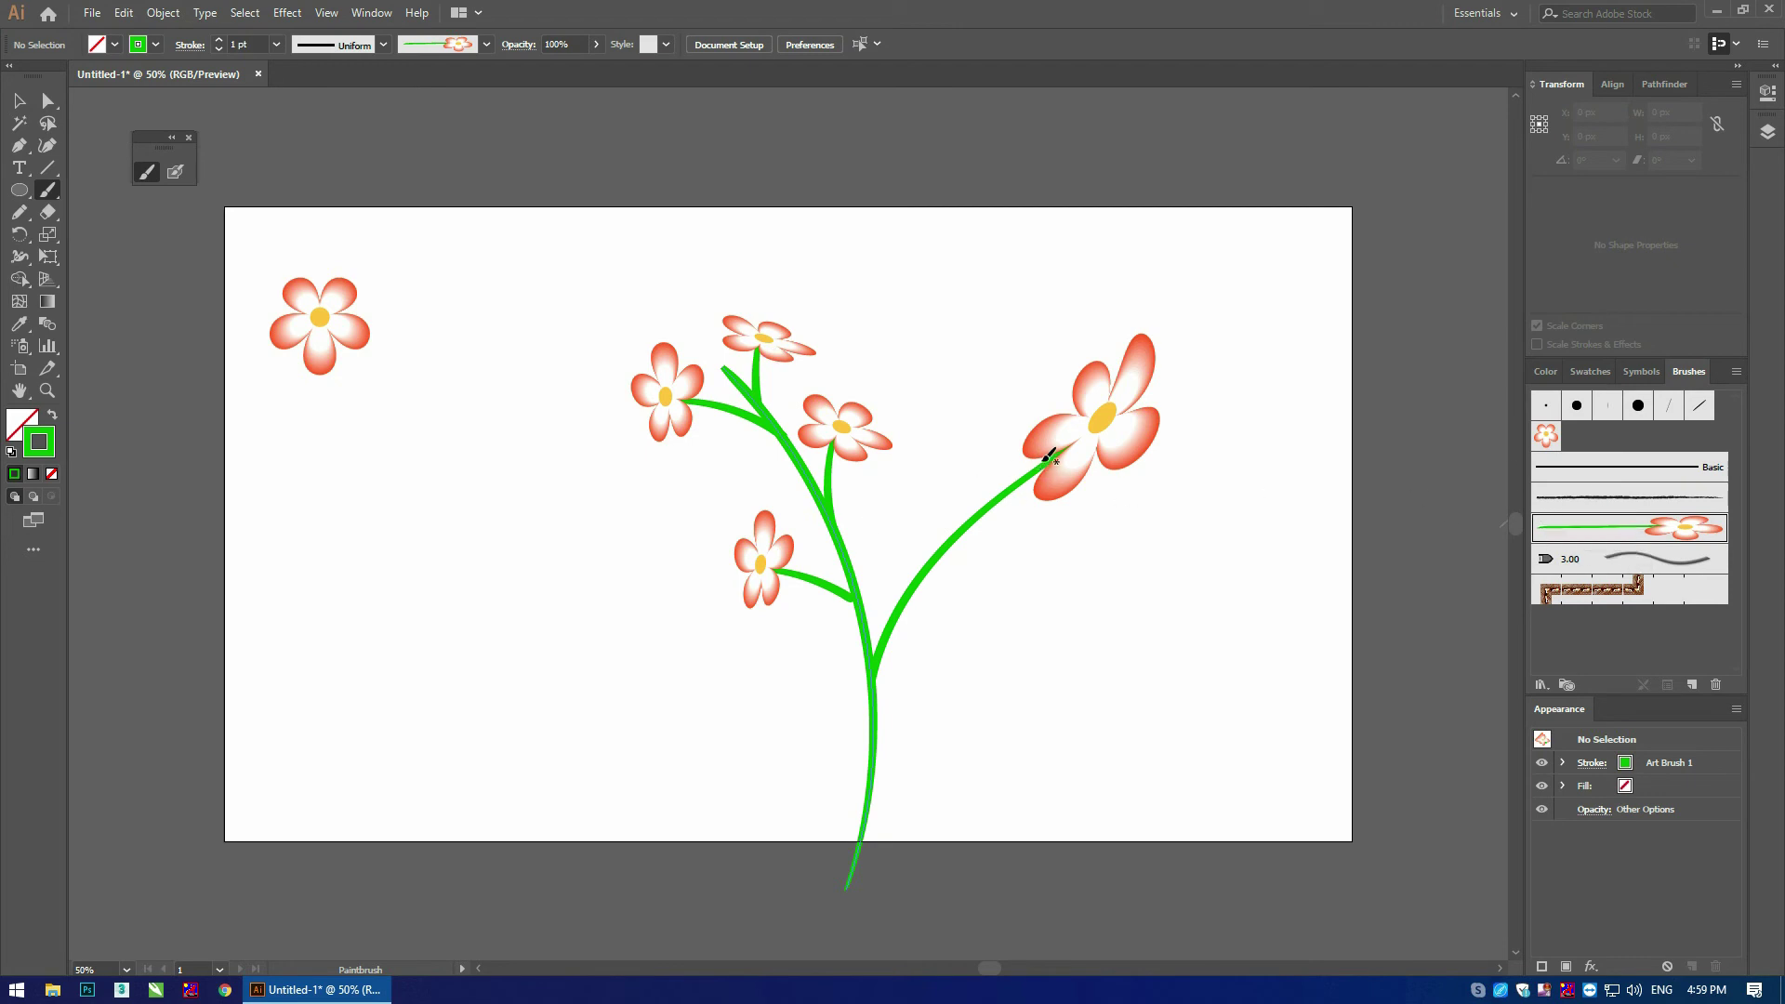
Step: Give Art Brush 1 a Fixed width and lower it to 76% with Preview on
{"action": "double_click", "coordinate": [1577, 532]}
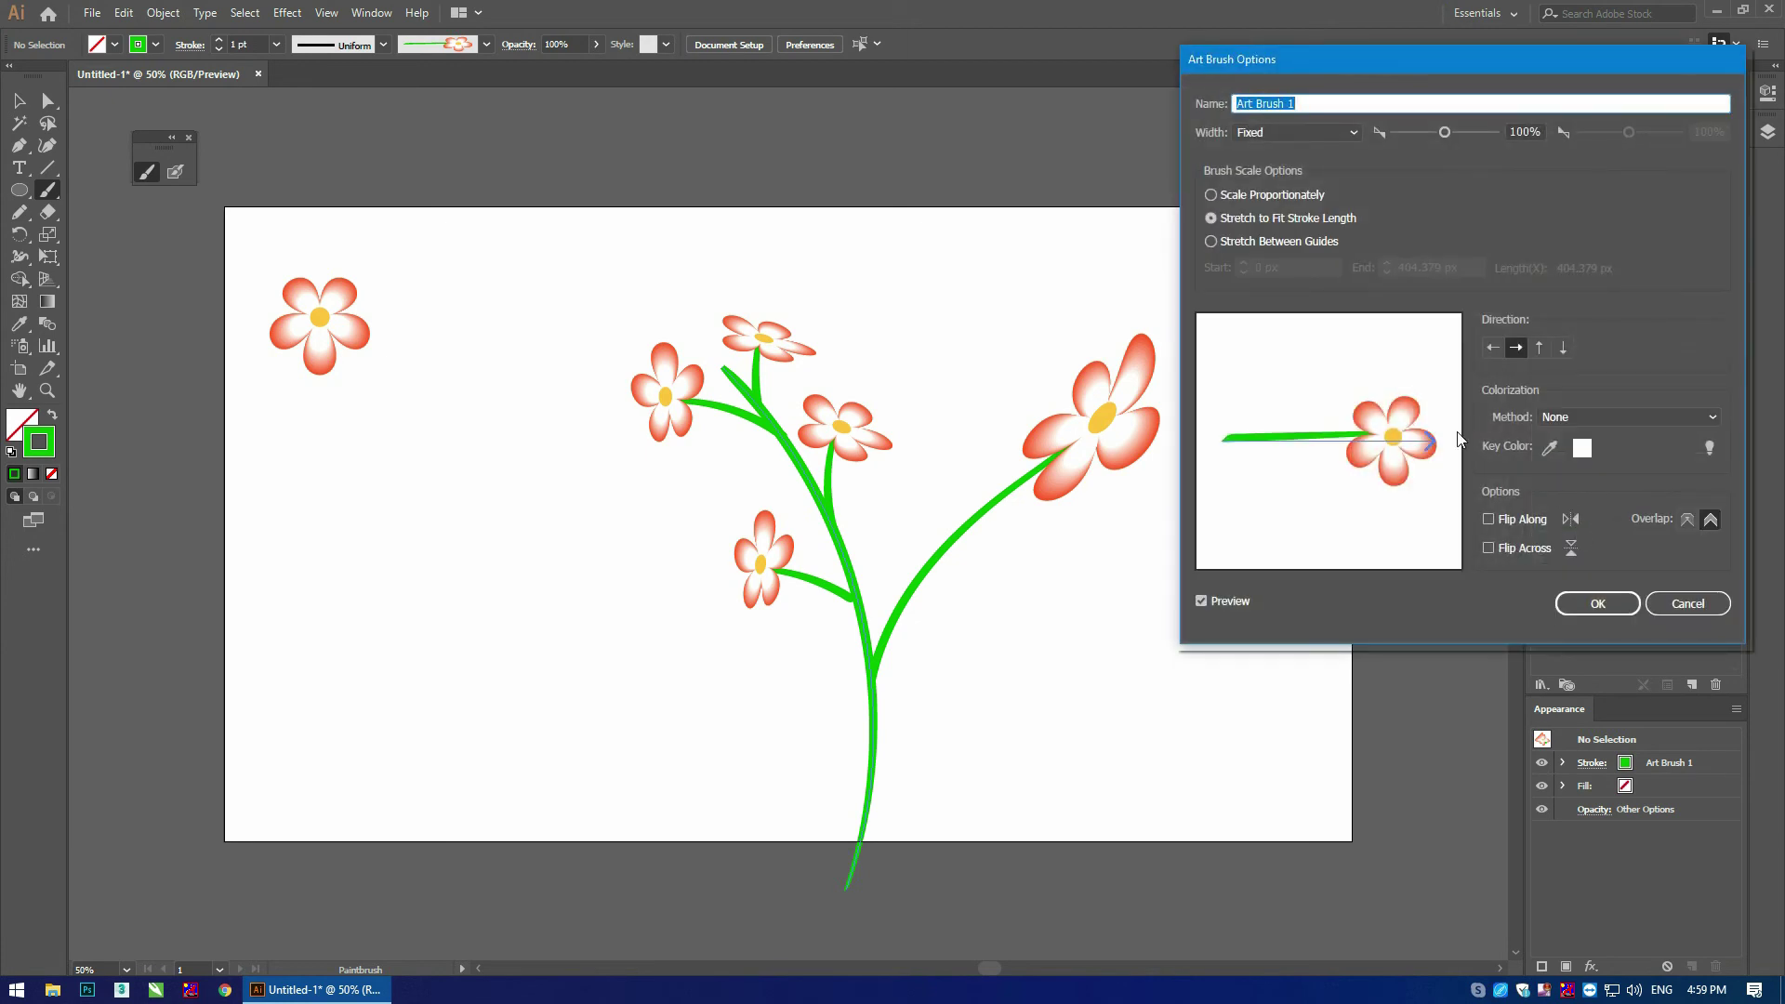
{"action": "left_click_drag", "start_coordinate": [1379, 67], "coordinate": [1406, 70]}
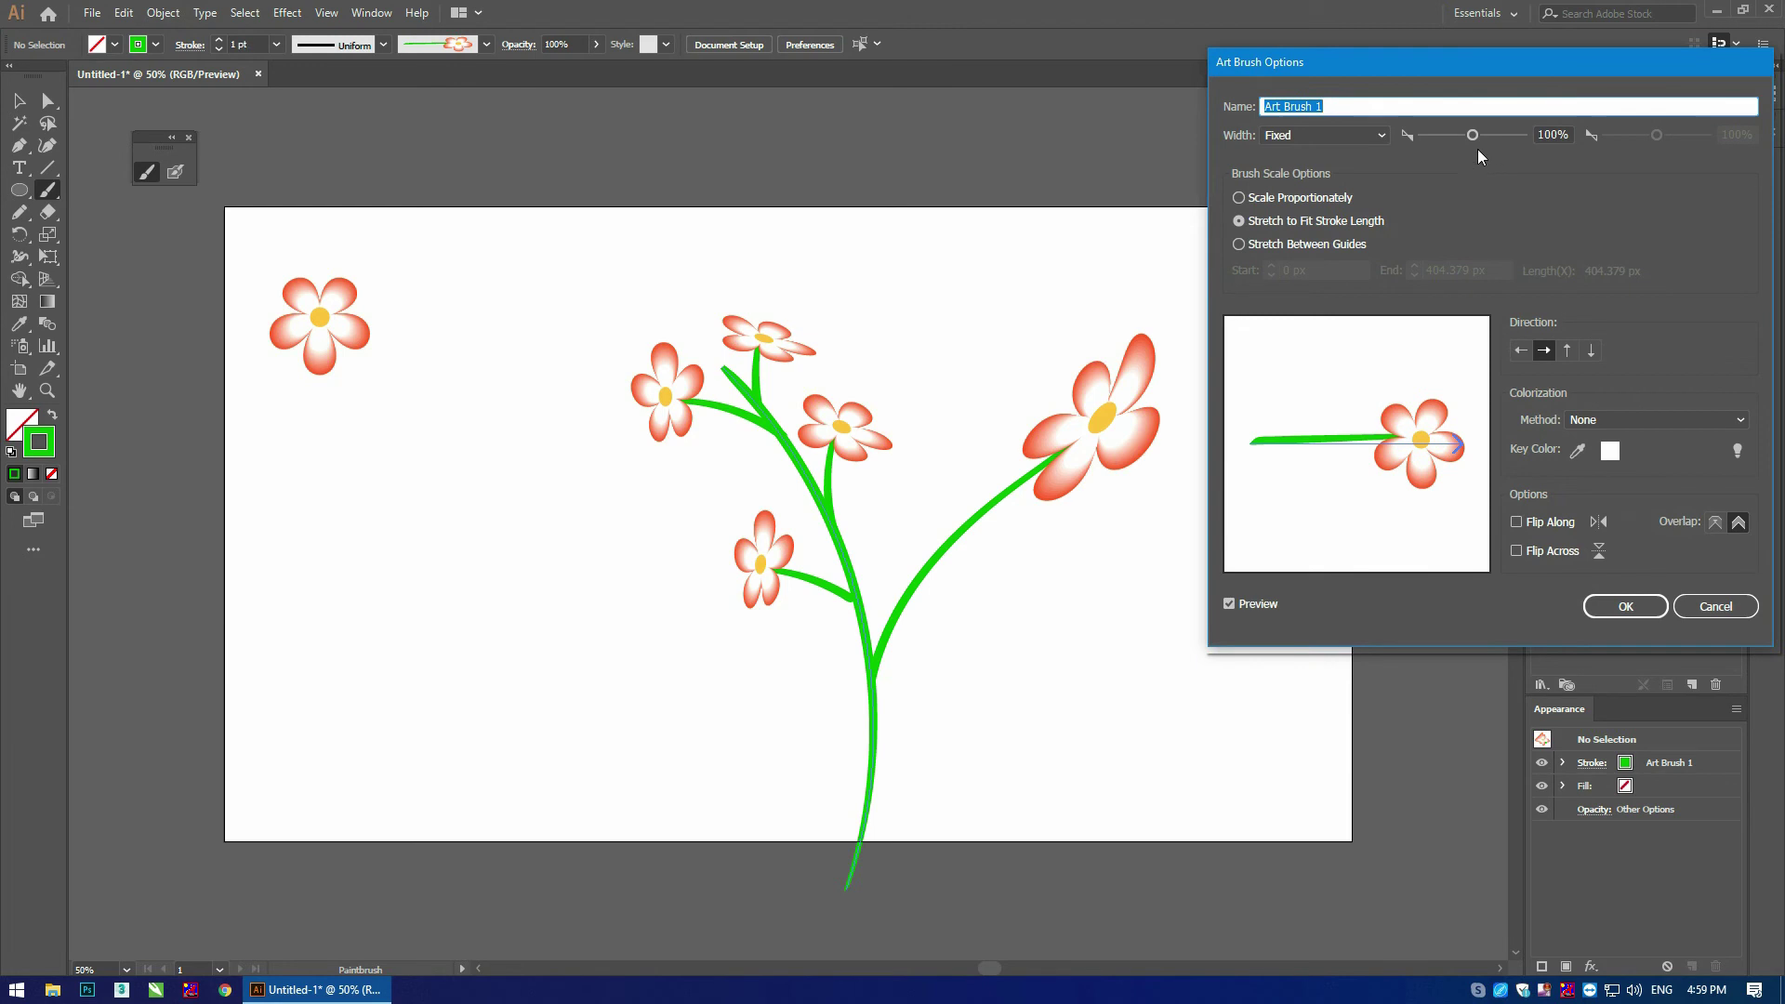
{"action": "left_click_drag", "start_coordinate": [1473, 136], "coordinate": [1465, 136]}
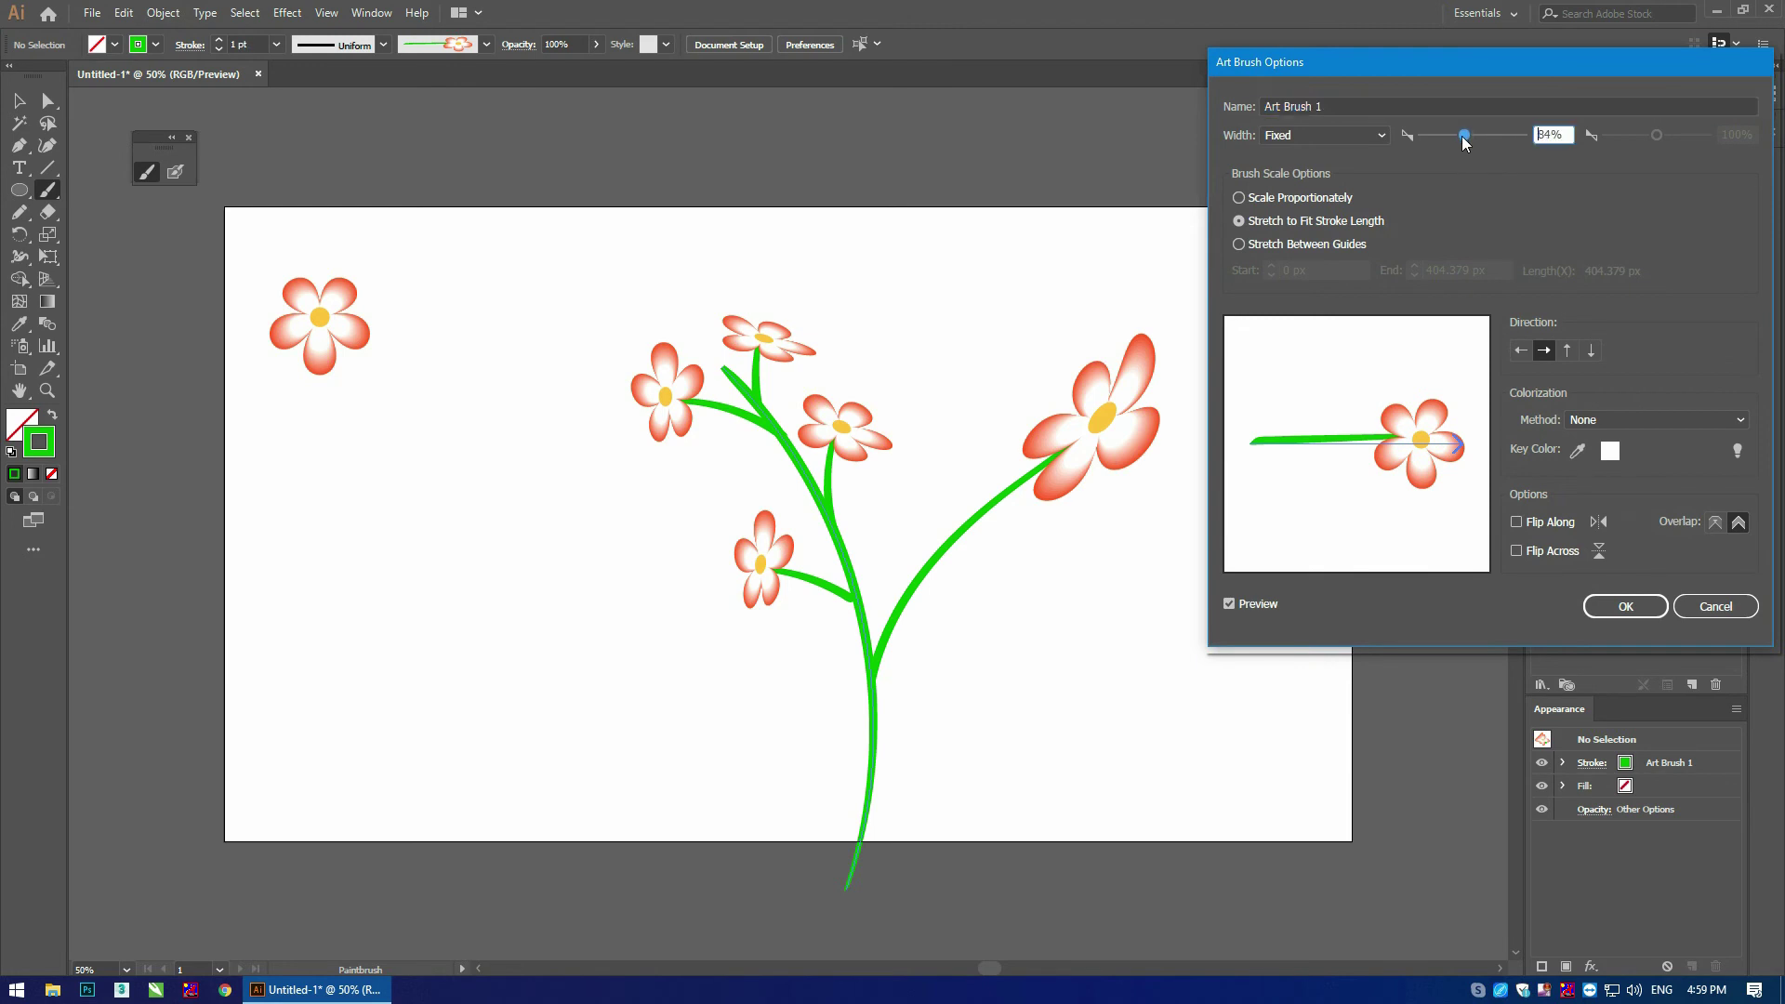
{"action": "left_click_drag", "start_coordinate": [1319, 106], "coordinate": [1281, 107]}
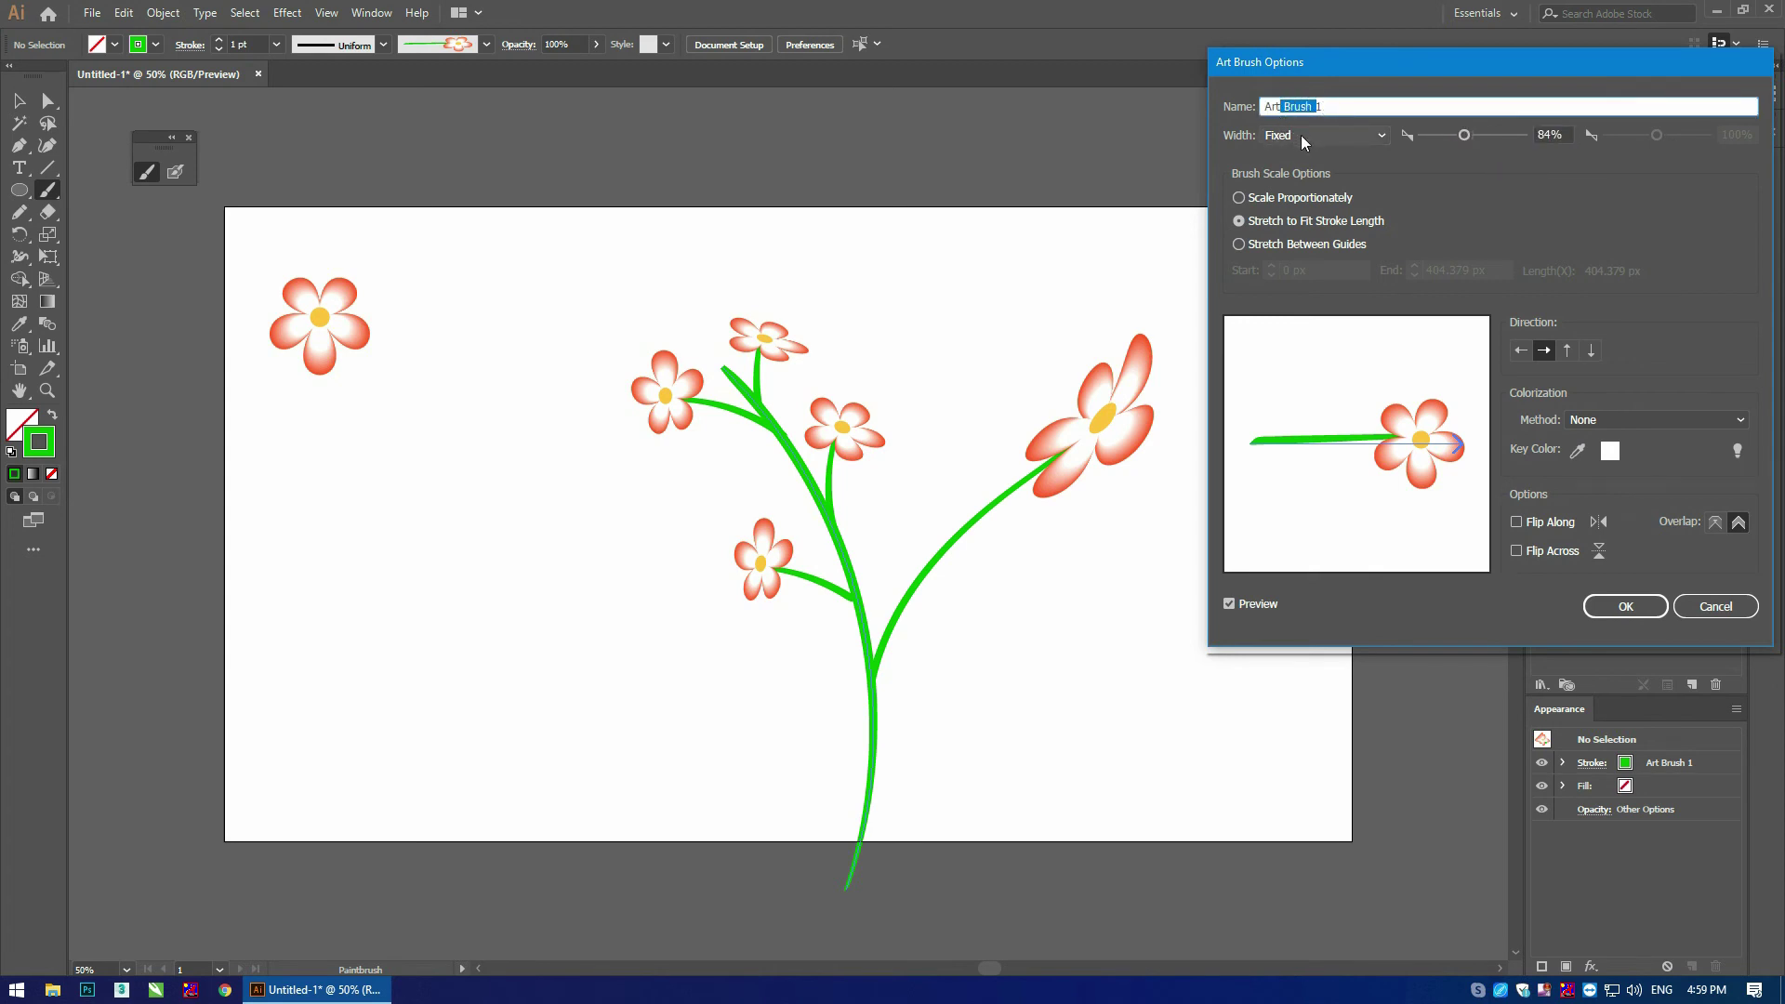
{"action": "left_click", "coordinate": [1309, 134]}
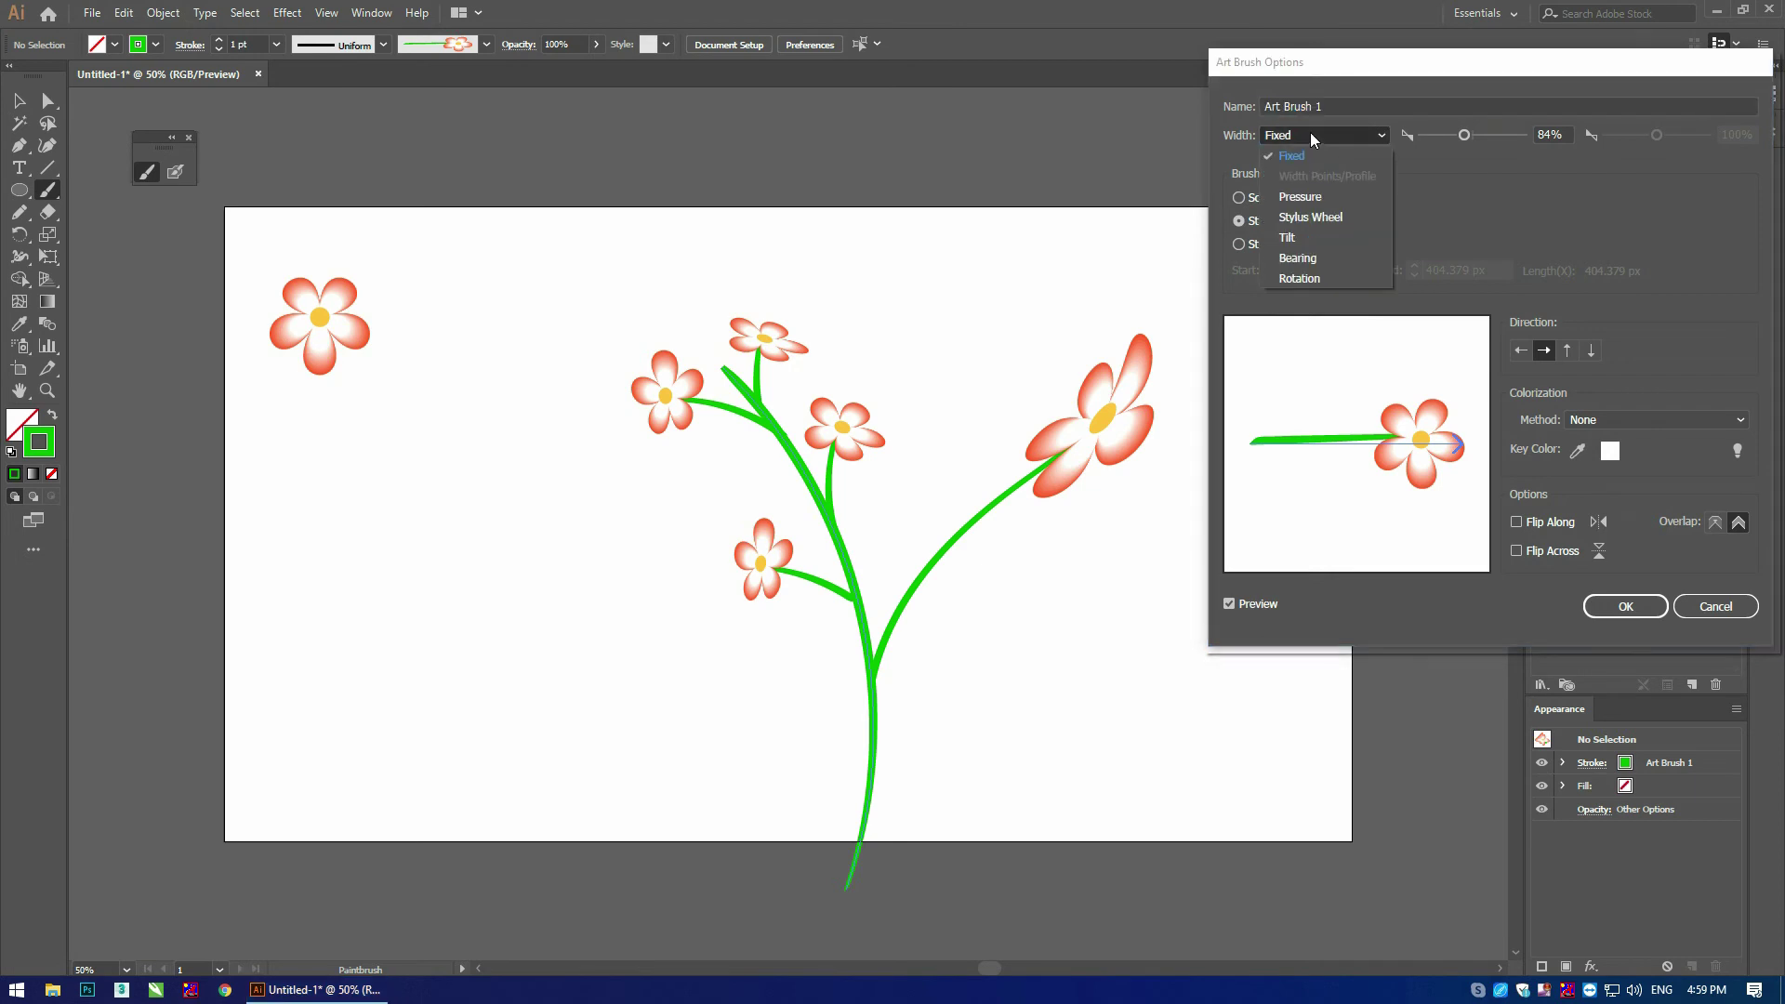
{"action": "left_click", "coordinate": [1445, 170]}
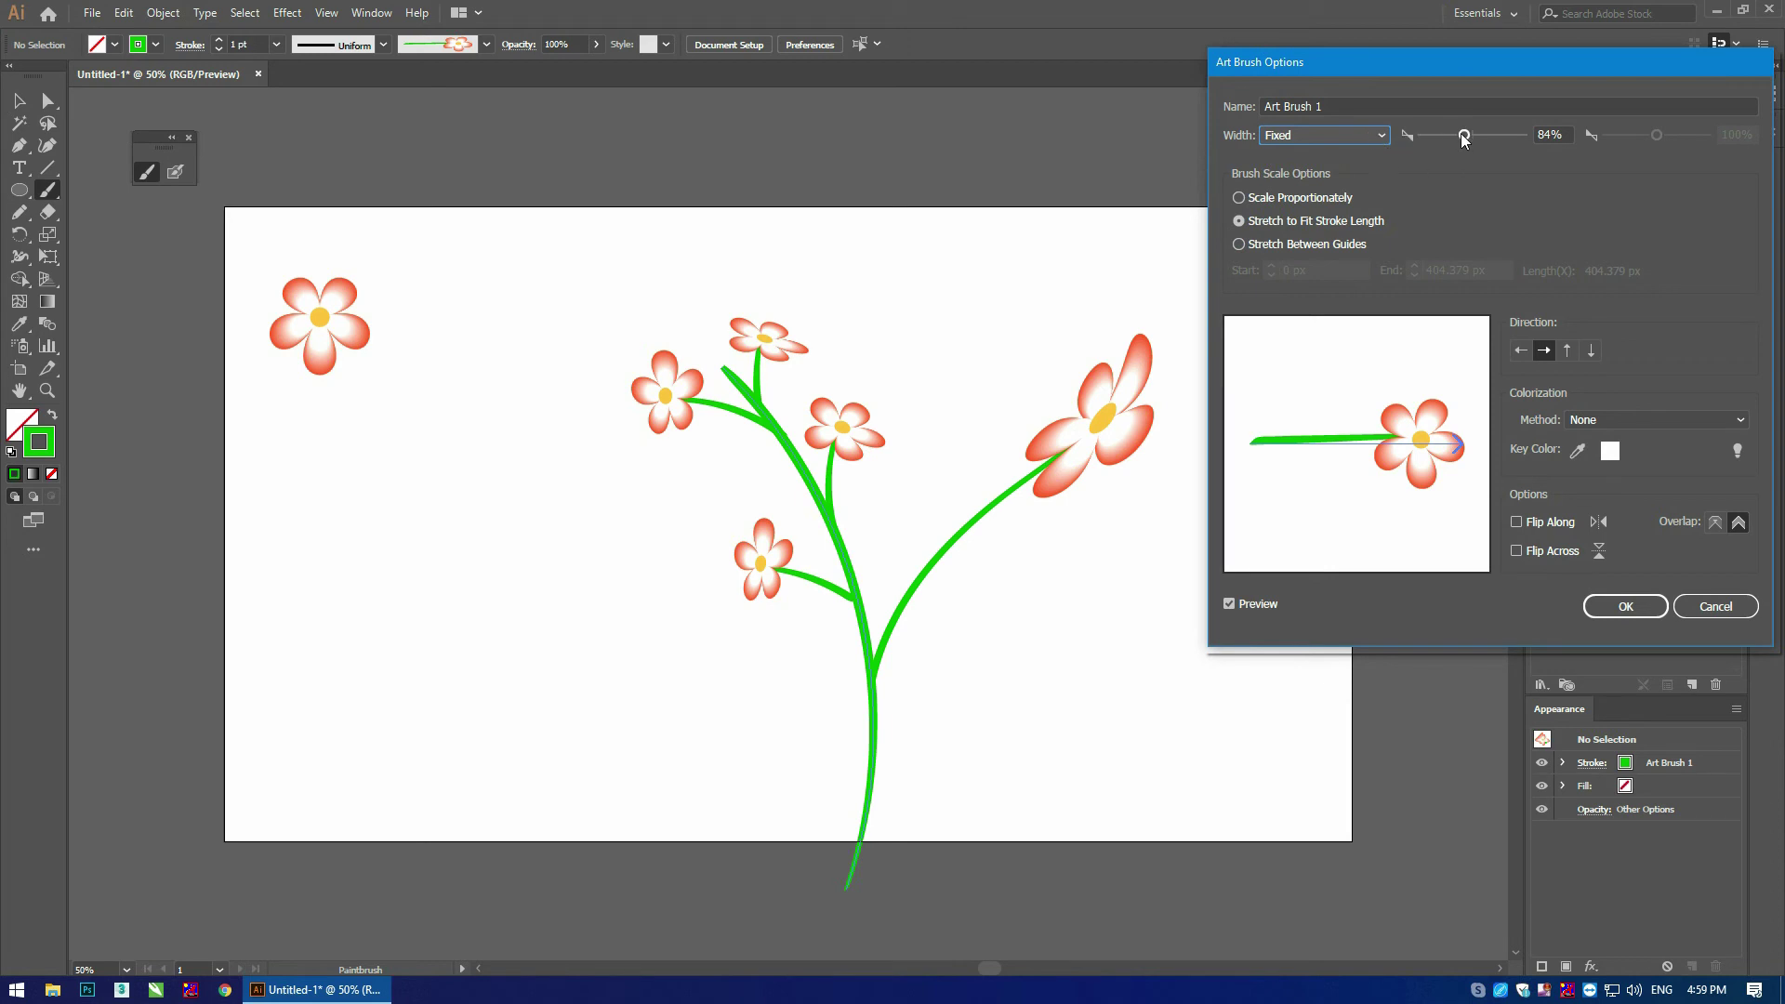
{"action": "left_click_drag", "start_coordinate": [1464, 138], "coordinate": [1446, 140]}
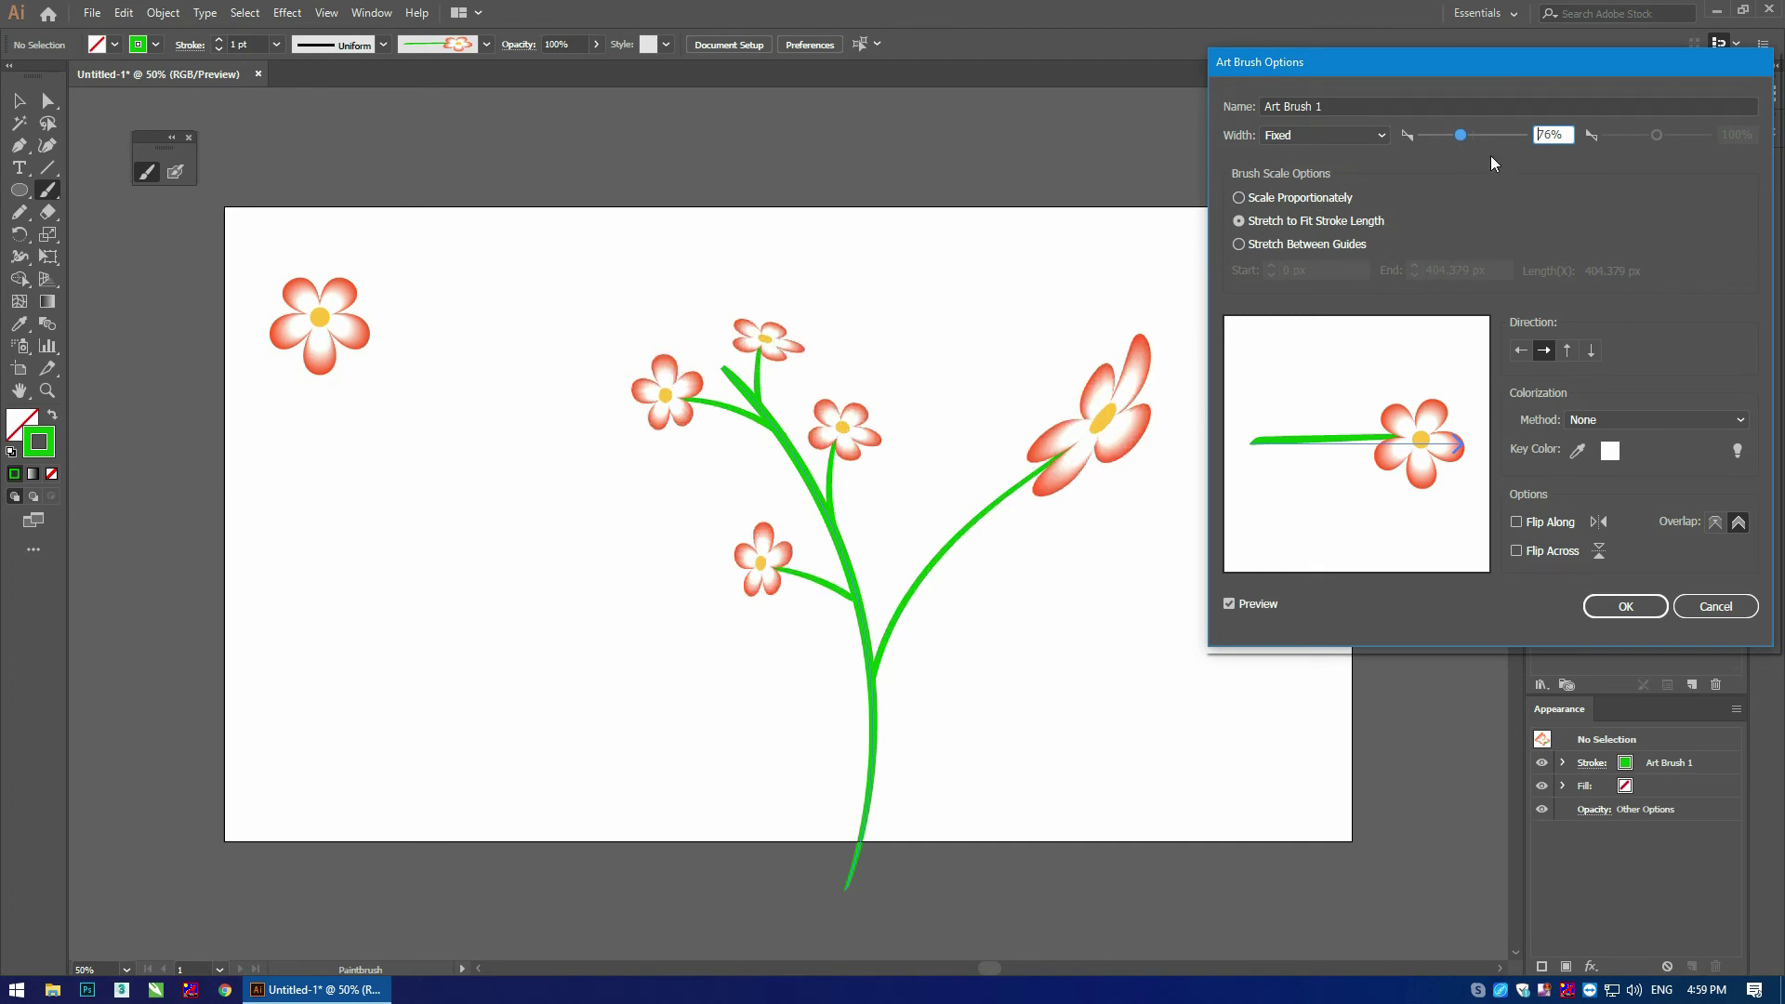
Step: Set Art Brush 1's width to Pressure, raising the minimum and lowering the maximum to 82%
{"action": "left_click", "coordinate": [1331, 135]}
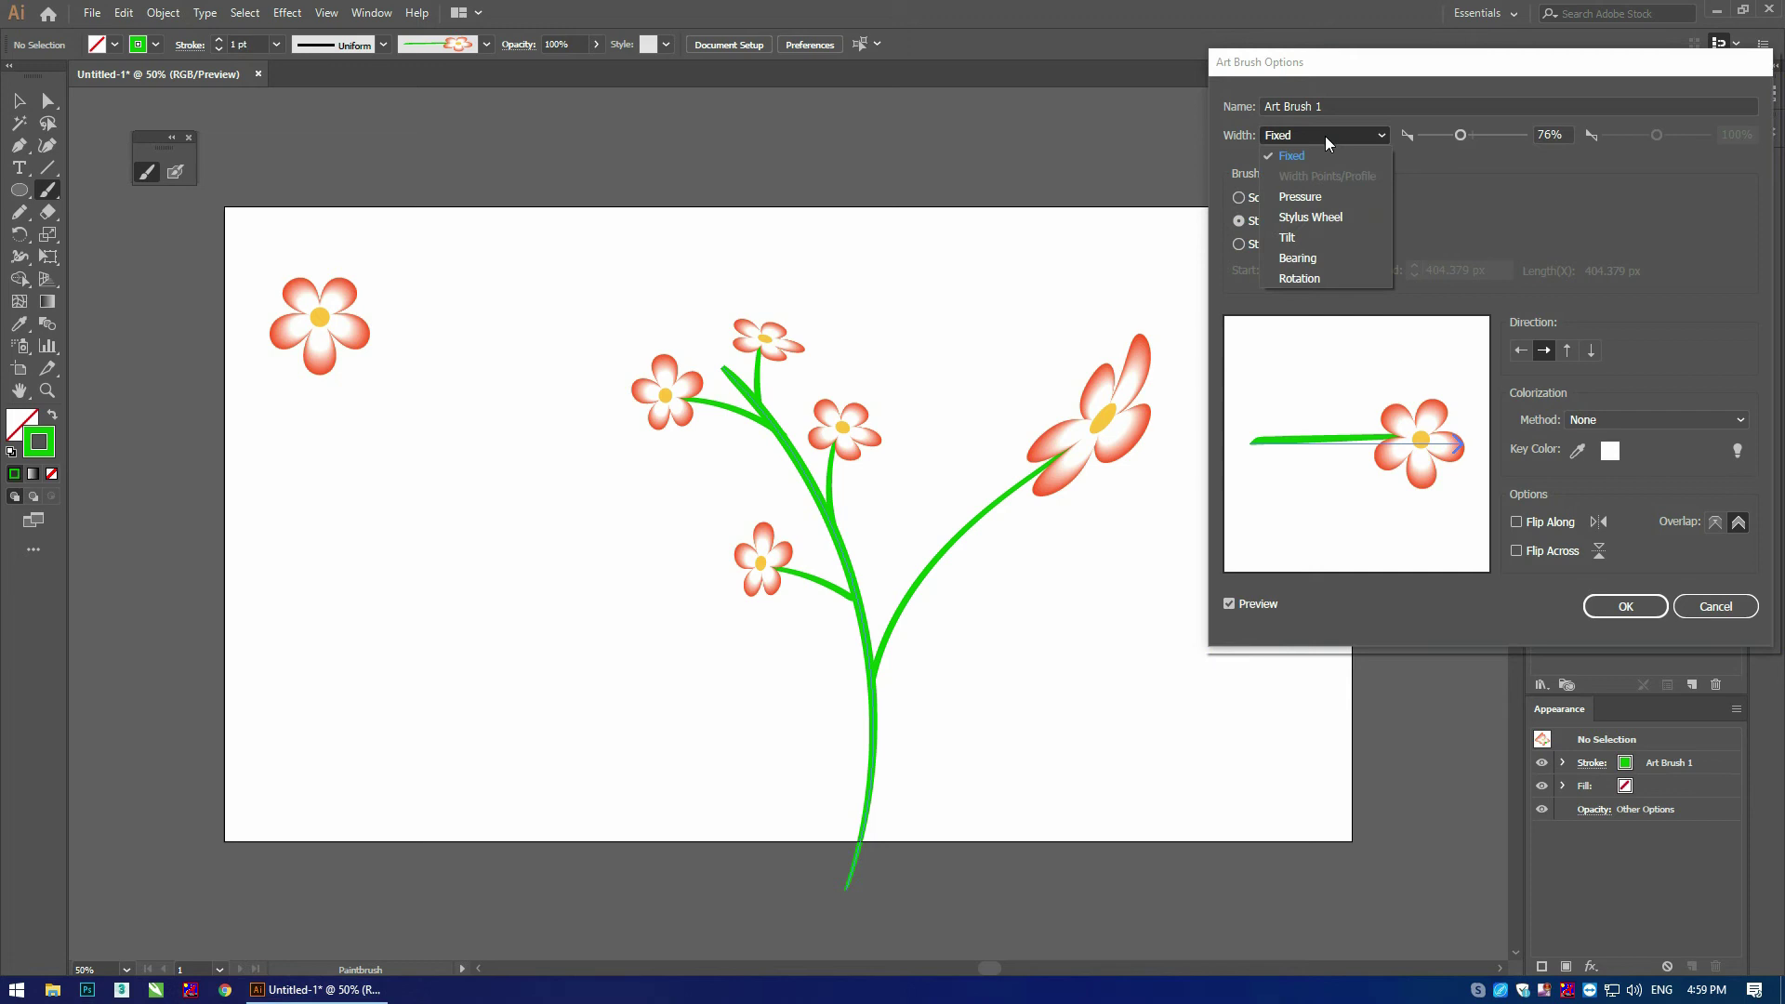
{"action": "left_click", "coordinate": [1298, 197]}
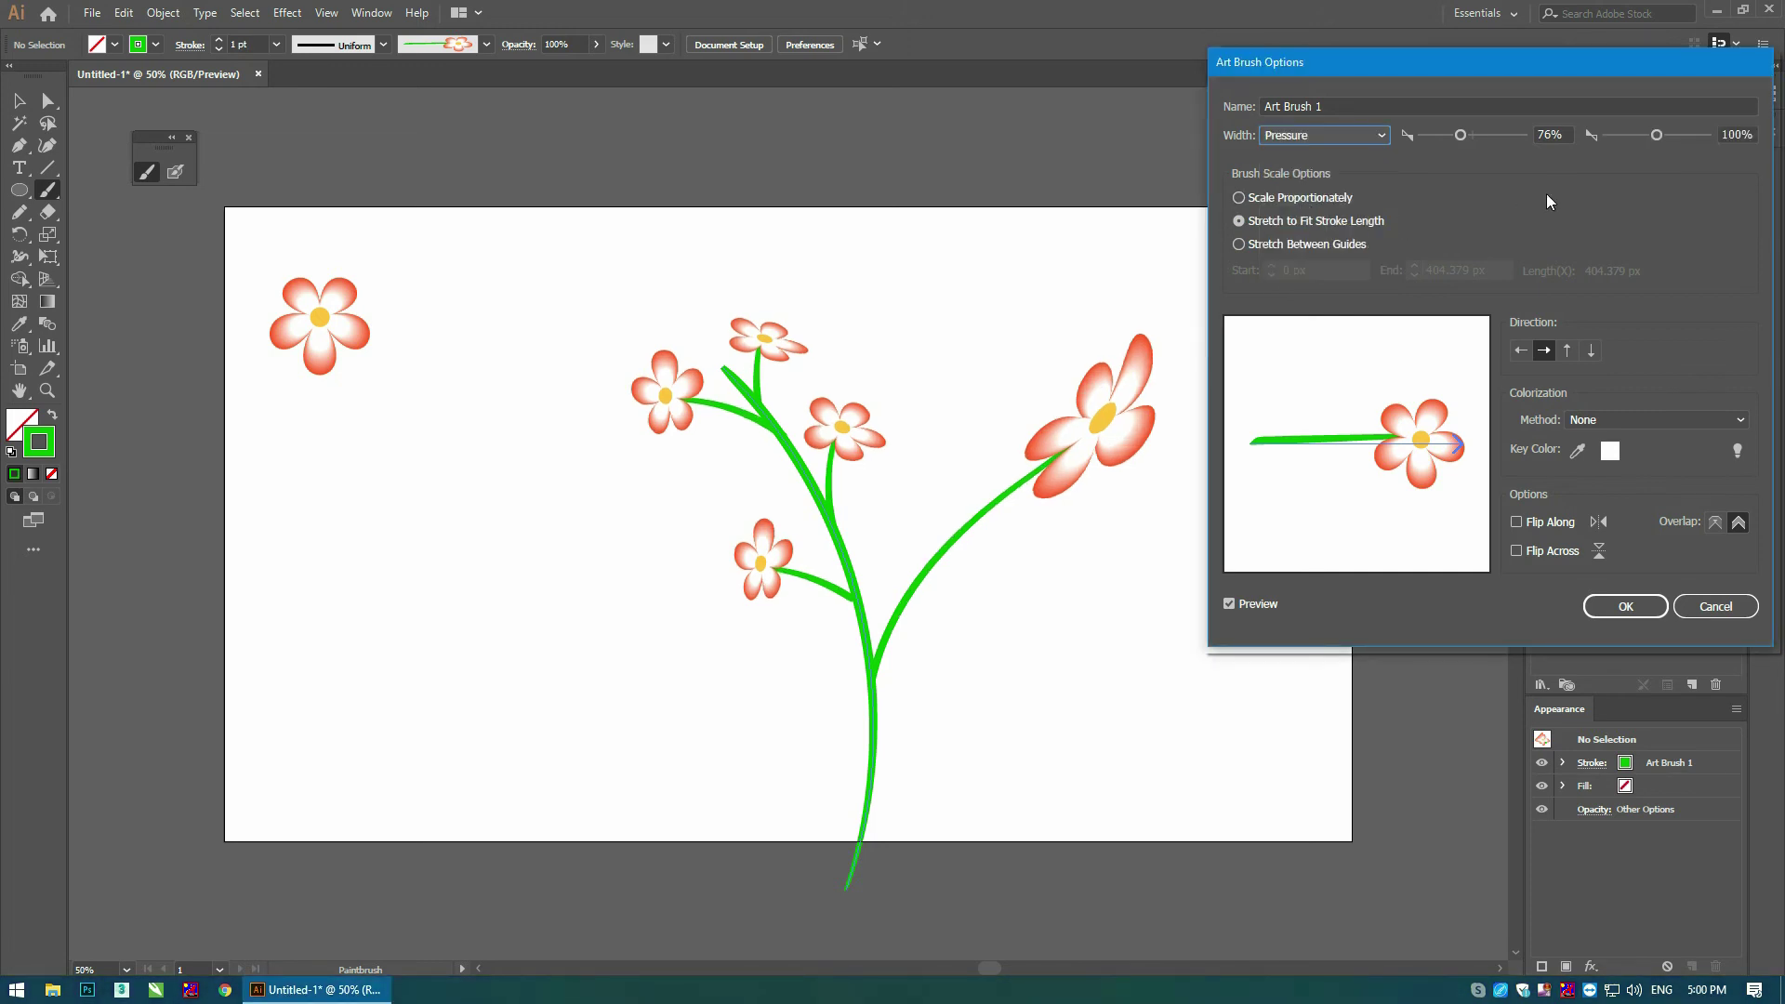
{"action": "mouse_move", "coordinate": [1654, 135]}
{"action": "left_mouse_down"}
{"action": "mouse_move", "coordinate": [1609, 139]}
{"action": "mouse_move", "coordinate": [1685, 137]}
{"action": "mouse_move", "coordinate": [1661, 146]}
{"action": "left_mouse_up"}
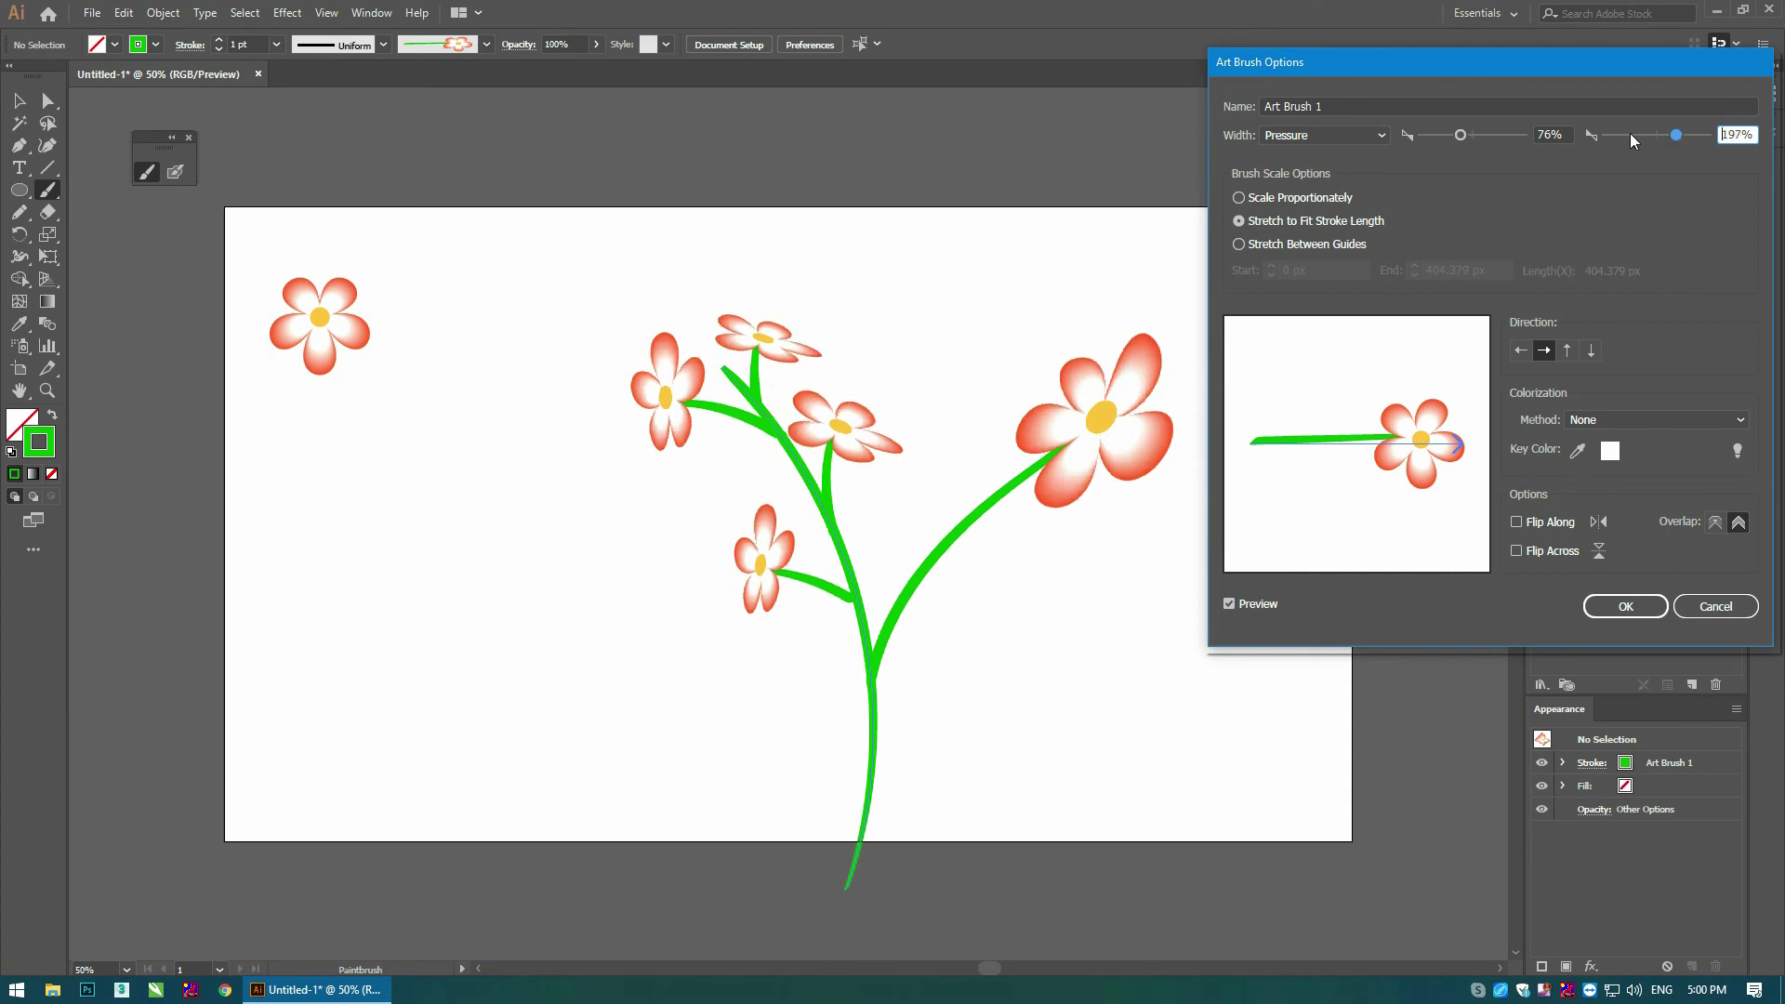
{"action": "left_click_drag", "start_coordinate": [1665, 135], "coordinate": [1641, 138]}
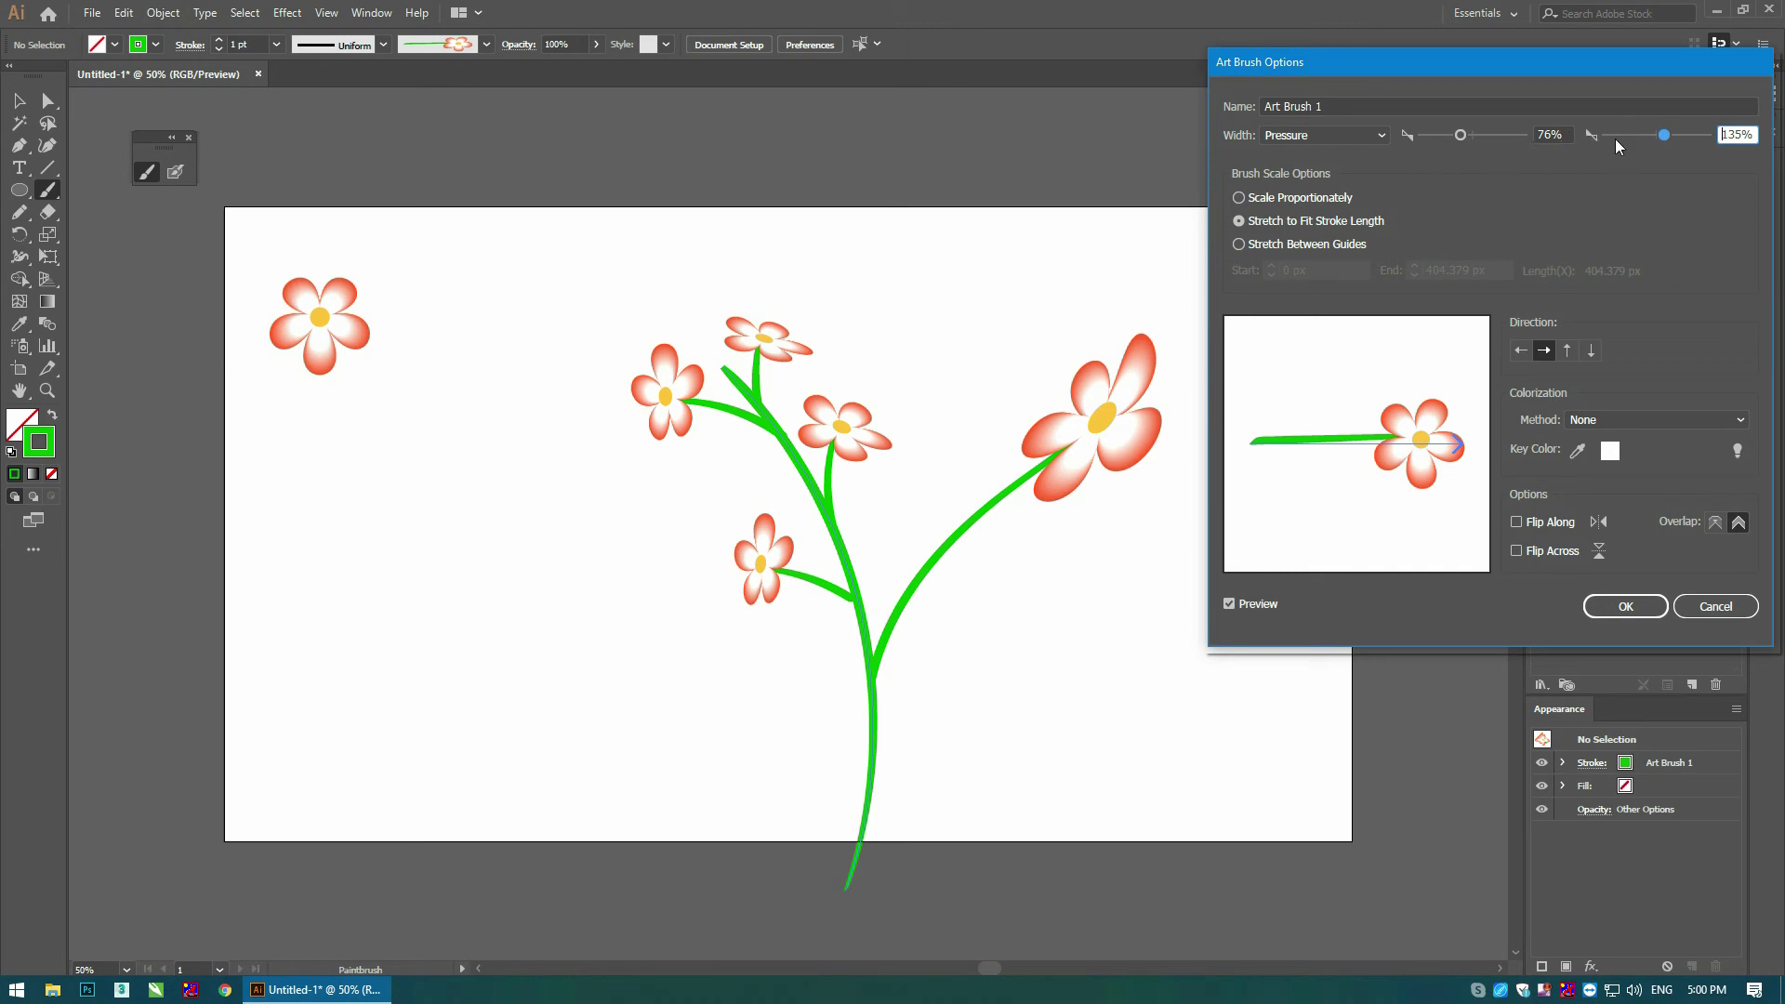
{"action": "left_click_drag", "start_coordinate": [1461, 135], "coordinate": [1470, 144]}
{"action": "left_click_drag", "start_coordinate": [1664, 135], "coordinate": [1648, 136]}
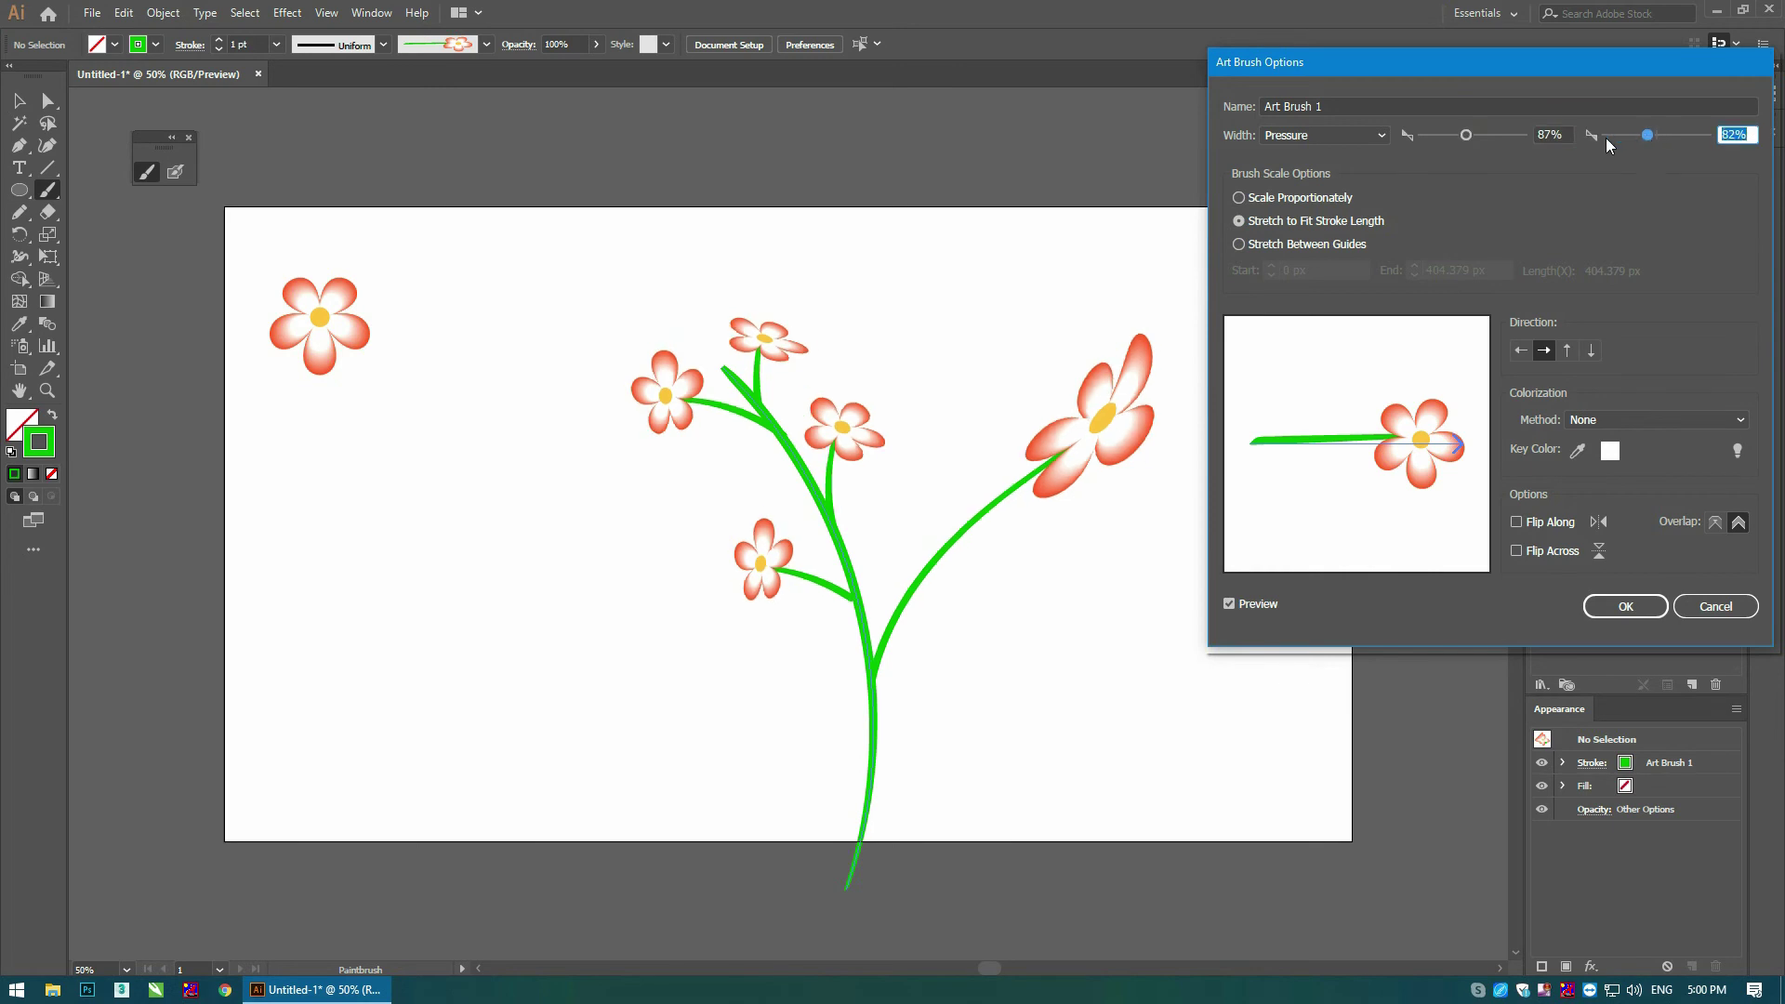
Step: Try the Stylus Wheel, Tilt, Bearing and Rotation width variations in turn
{"action": "left_click", "coordinate": [1303, 138]}
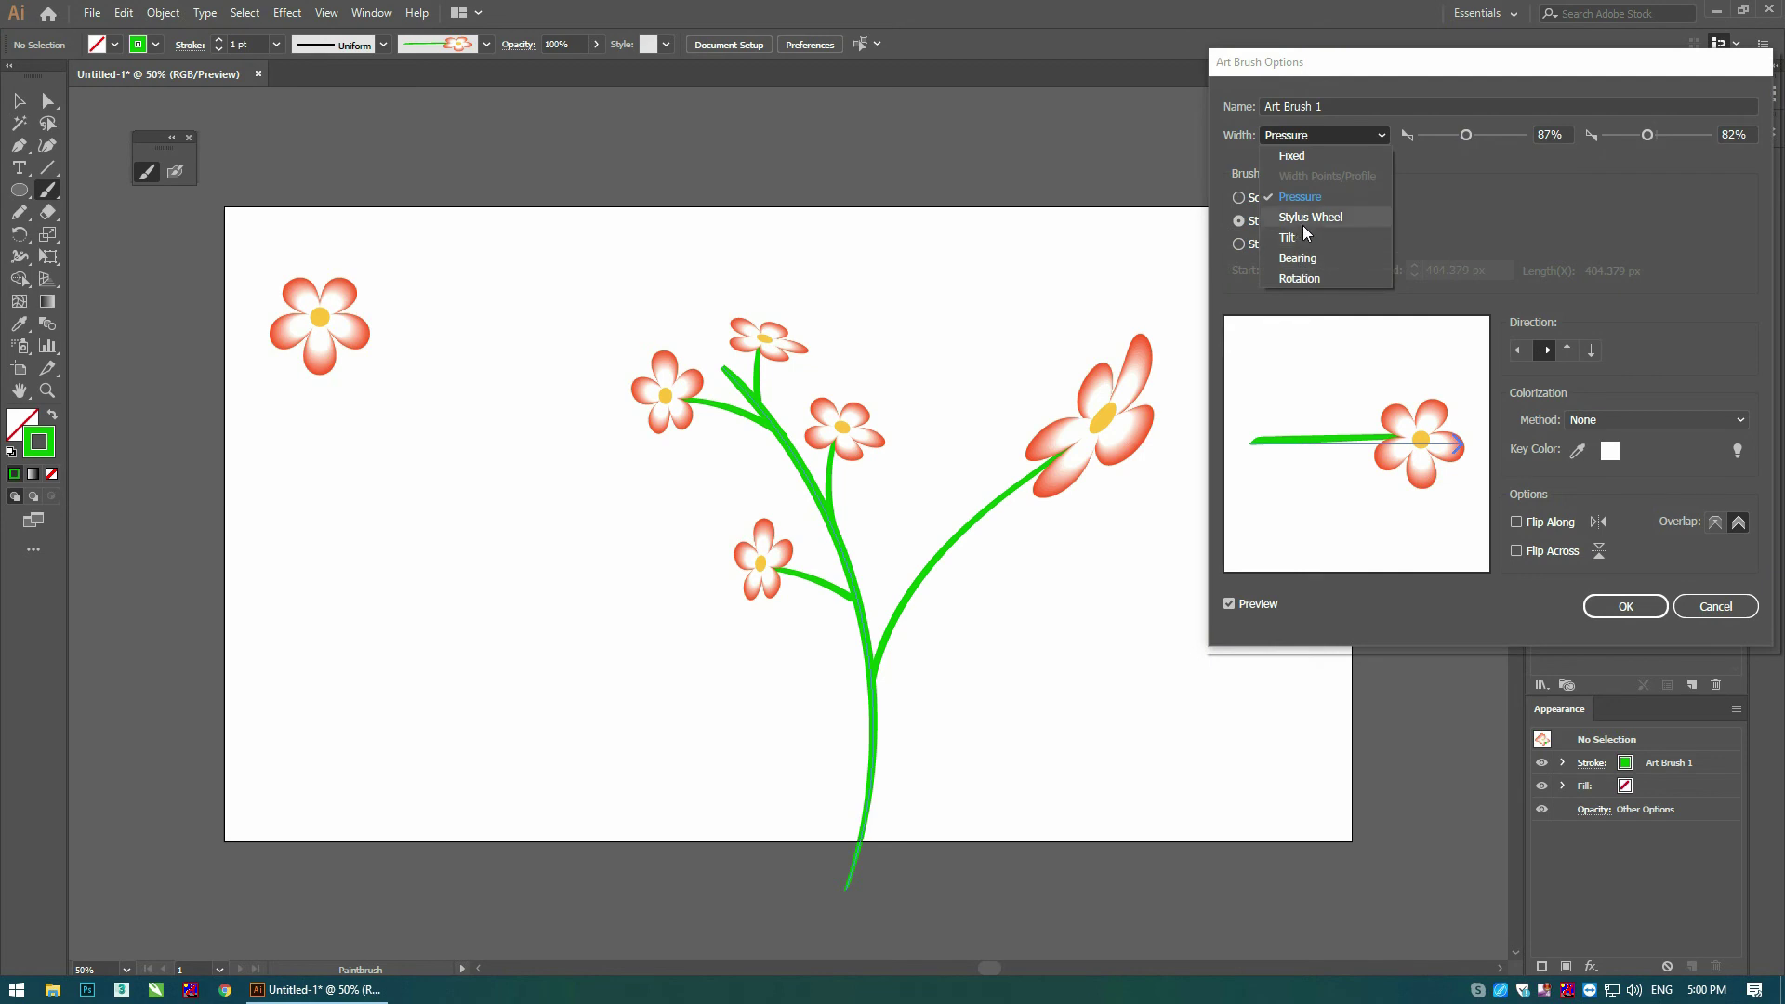
{"action": "left_click", "coordinate": [1311, 218]}
{"action": "left_click", "coordinate": [1326, 138]}
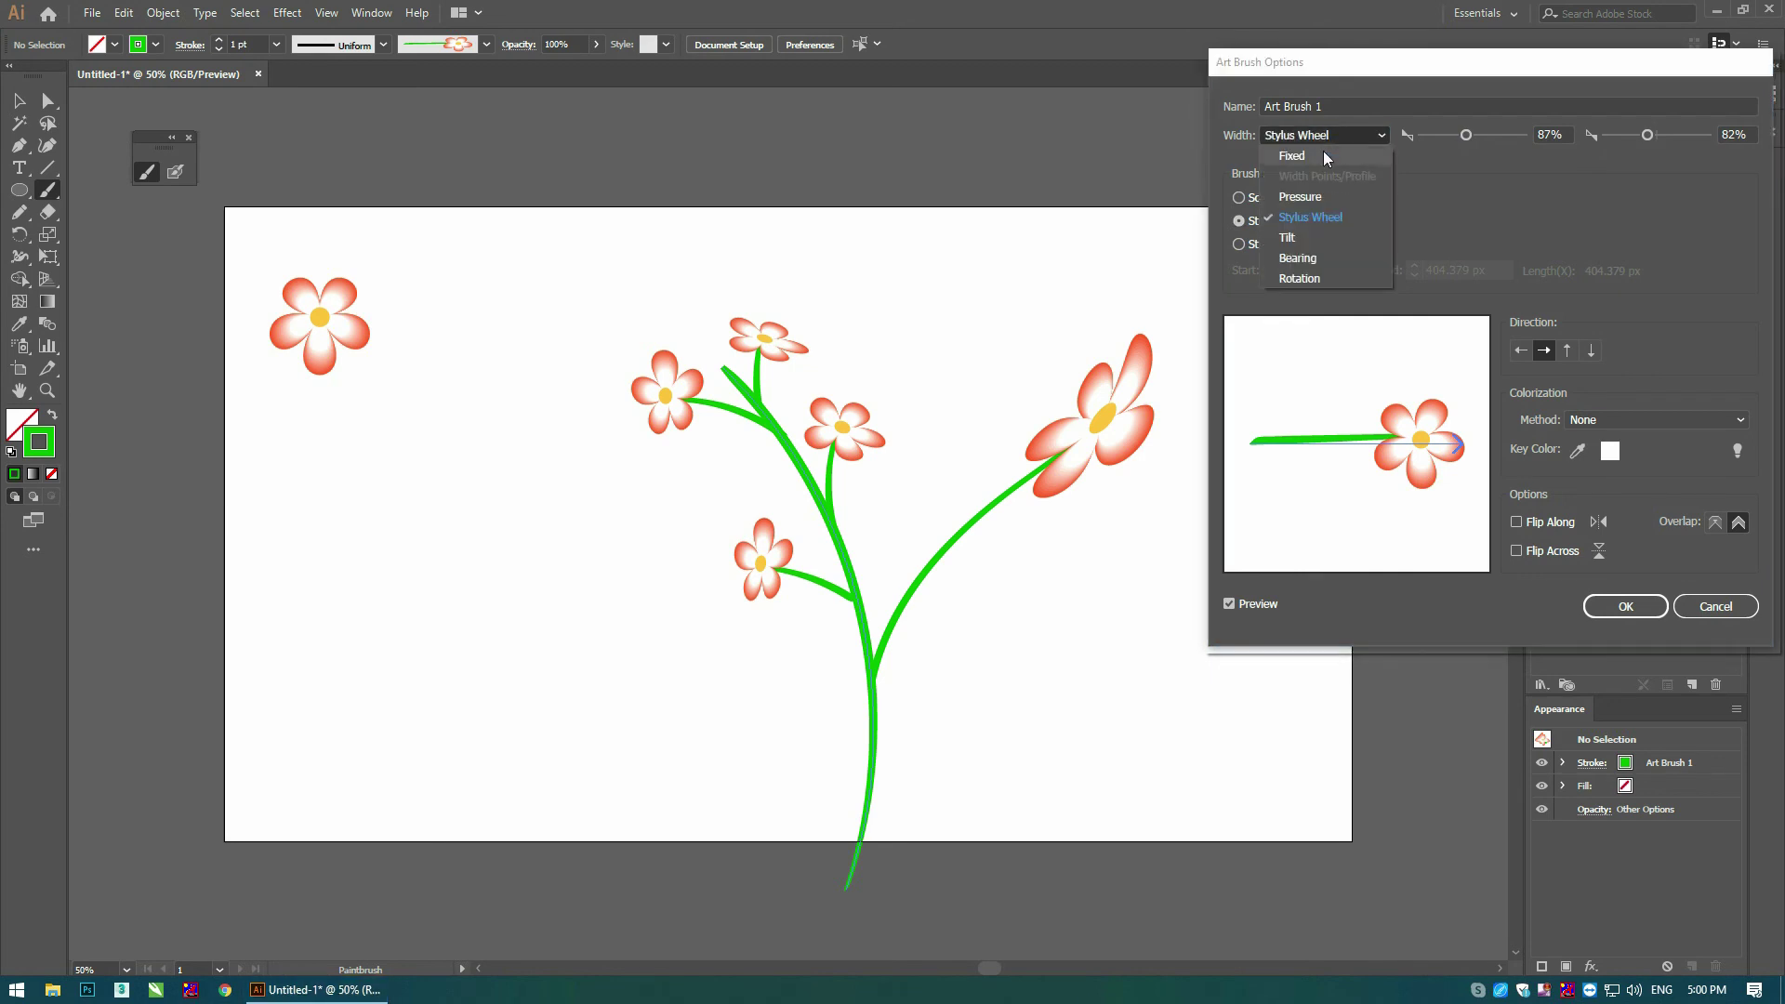
{"action": "left_click", "coordinate": [1300, 238]}
{"action": "left_click", "coordinate": [1328, 138]}
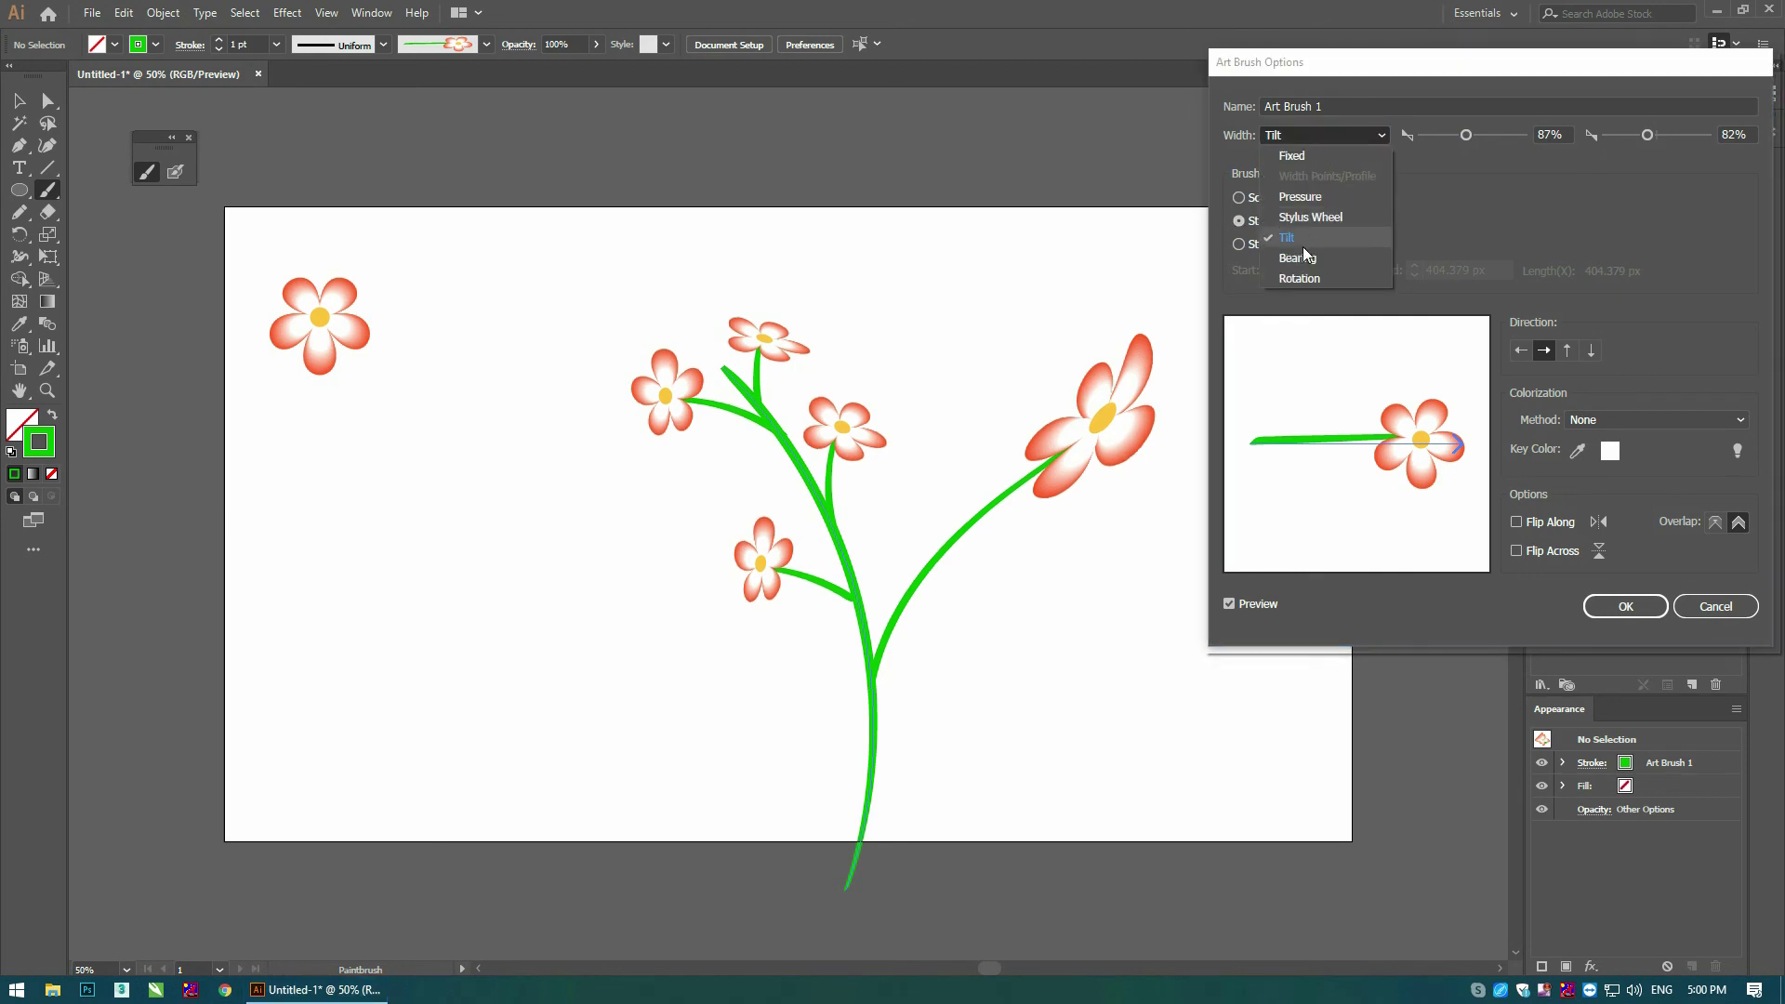
{"action": "left_click", "coordinate": [1304, 251]}
{"action": "left_click", "coordinate": [1324, 140]}
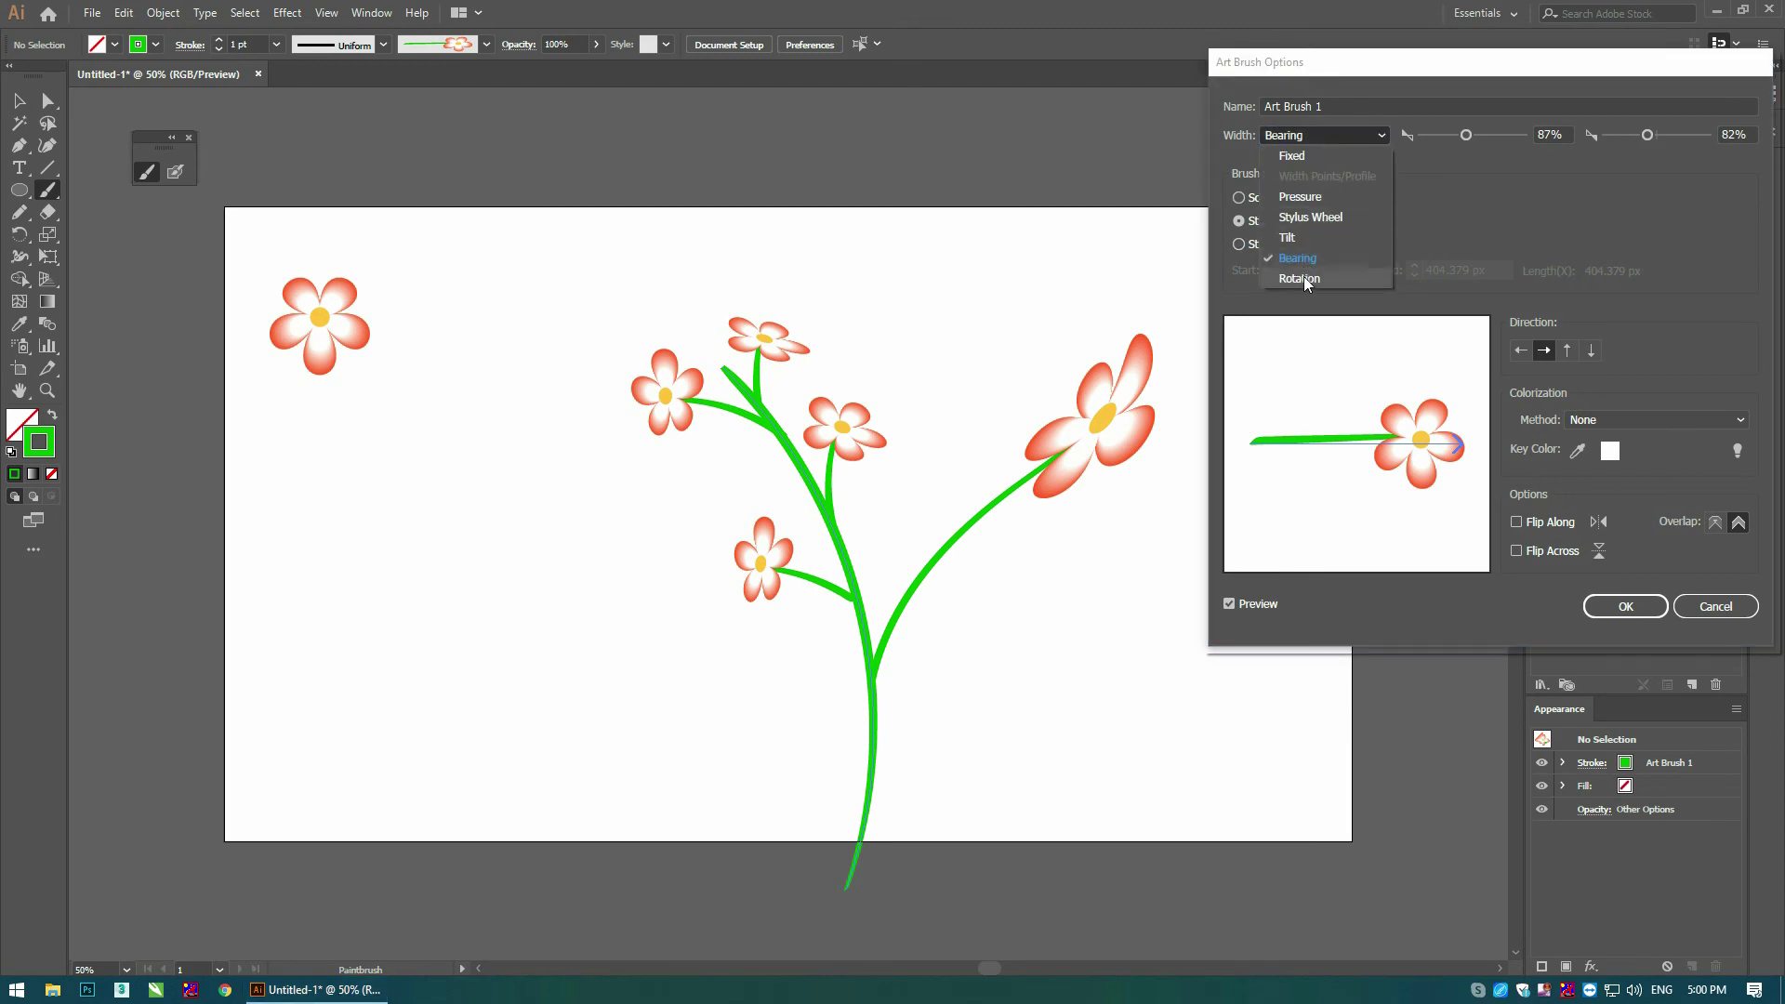
{"action": "left_click", "coordinate": [1304, 271]}
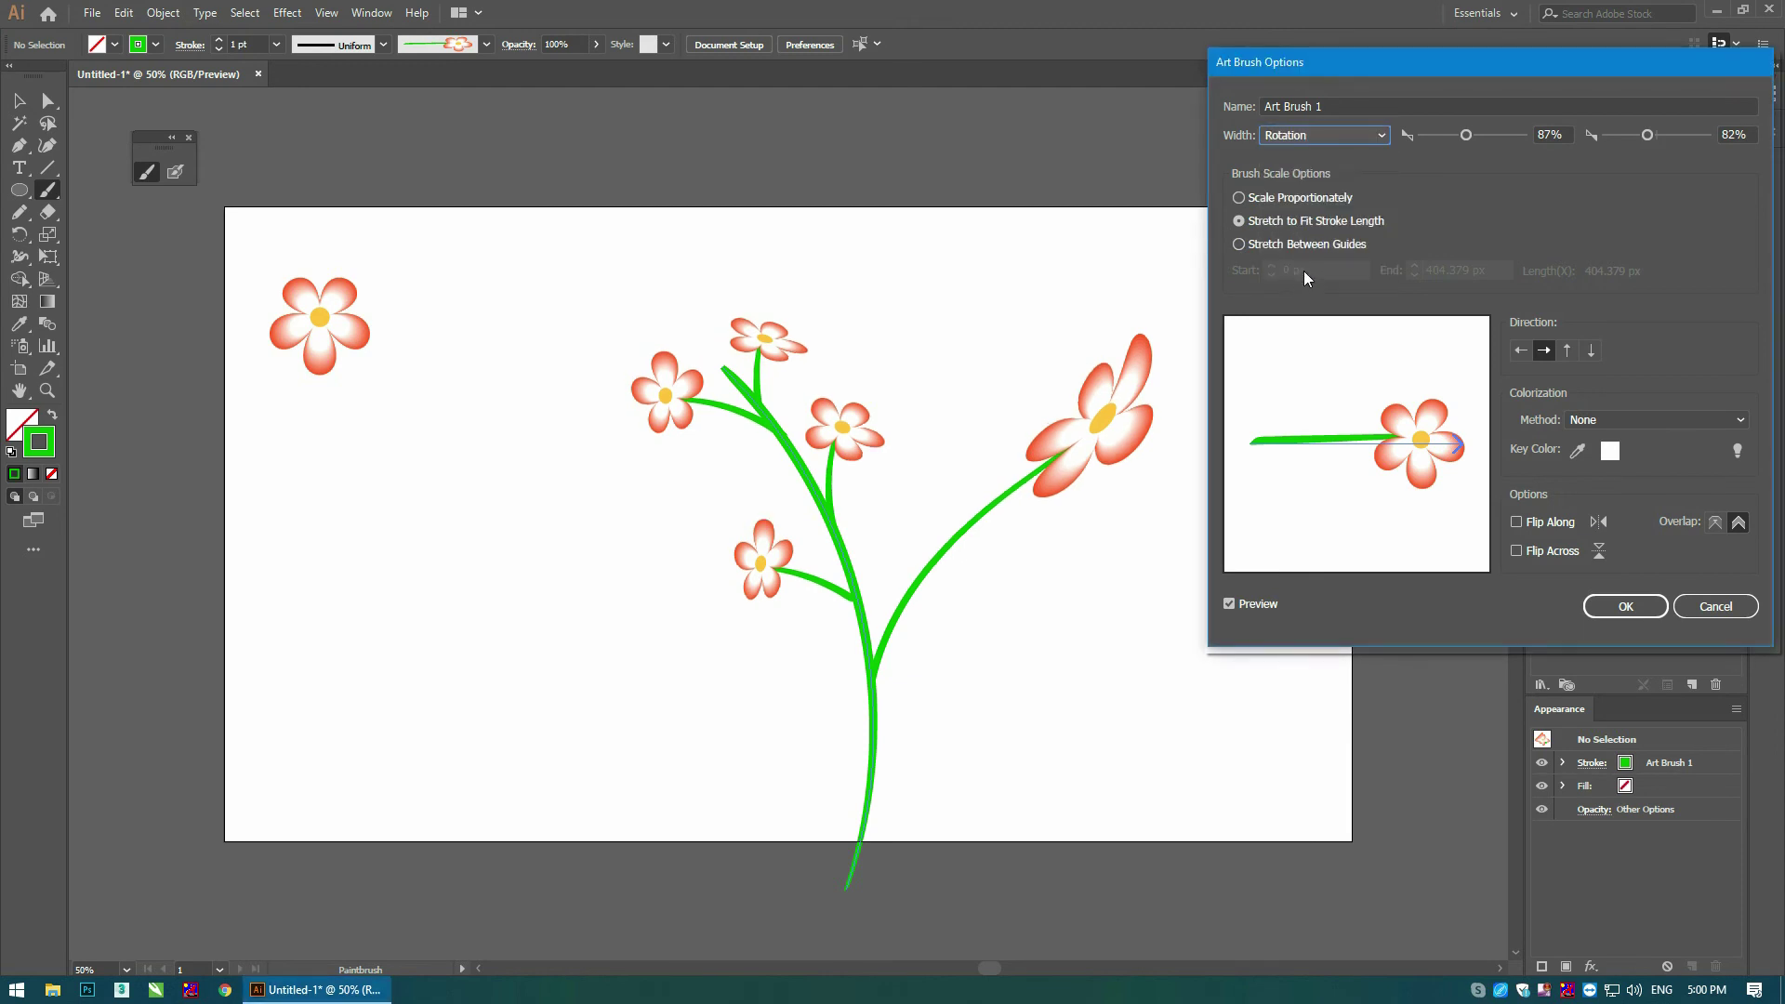
{"action": "left_click", "coordinate": [1301, 141]}
Step: Set Art Brush 1's width to Fixed and switch its brush scale to Scale Proportionately
{"action": "left_click", "coordinate": [1311, 134]}
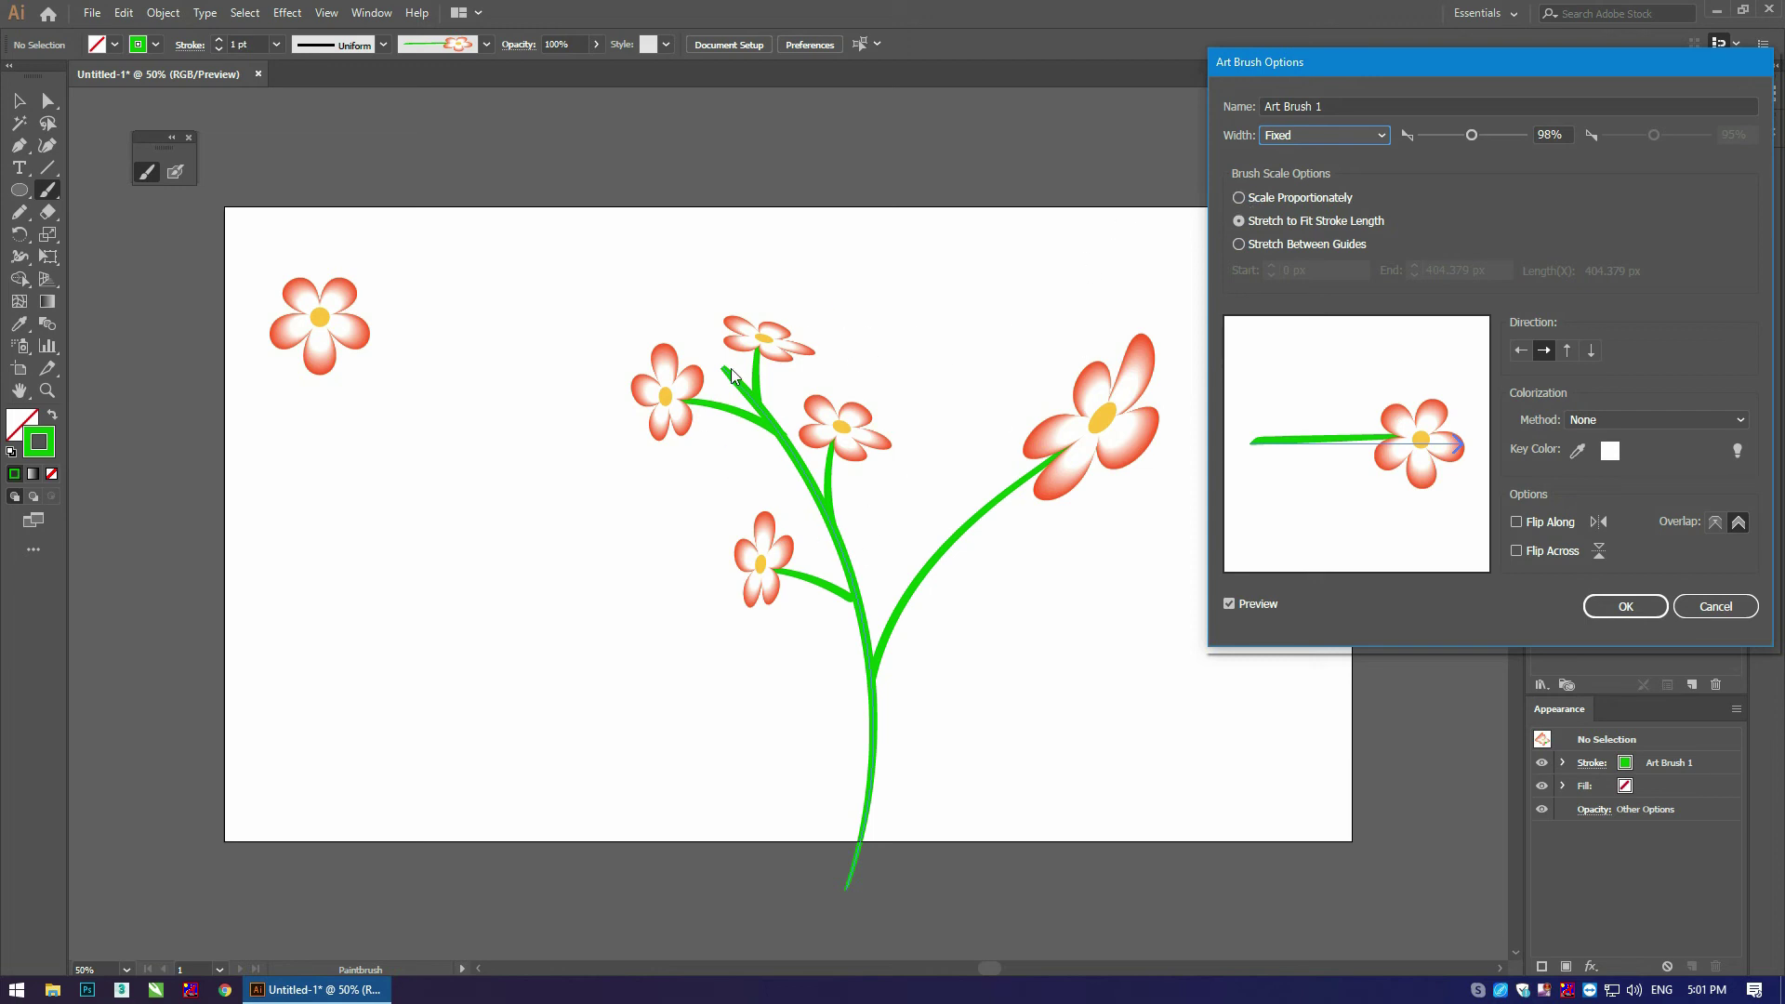
{"action": "left_click", "coordinate": [1239, 198]}
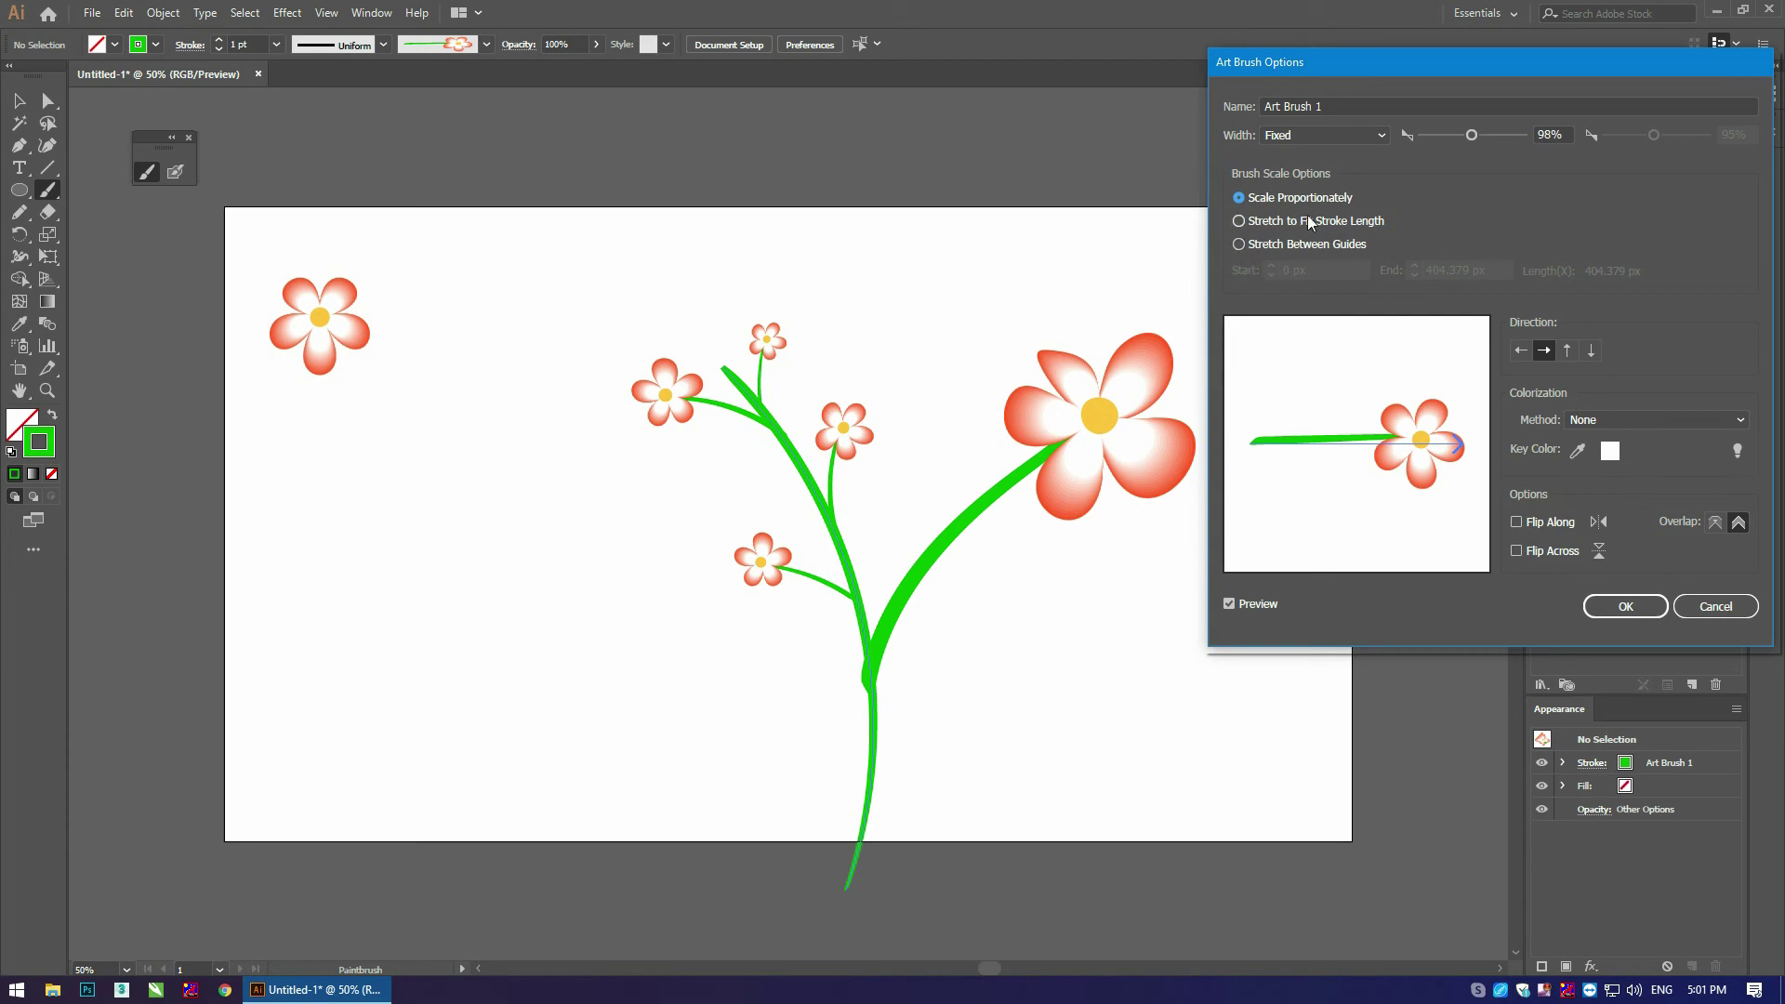
Step: Try Stretch to Fit Stroke Length with Preview on, then set Art Brush 1 to Stretch Between Guides
{"action": "left_click", "coordinate": [1261, 221]}
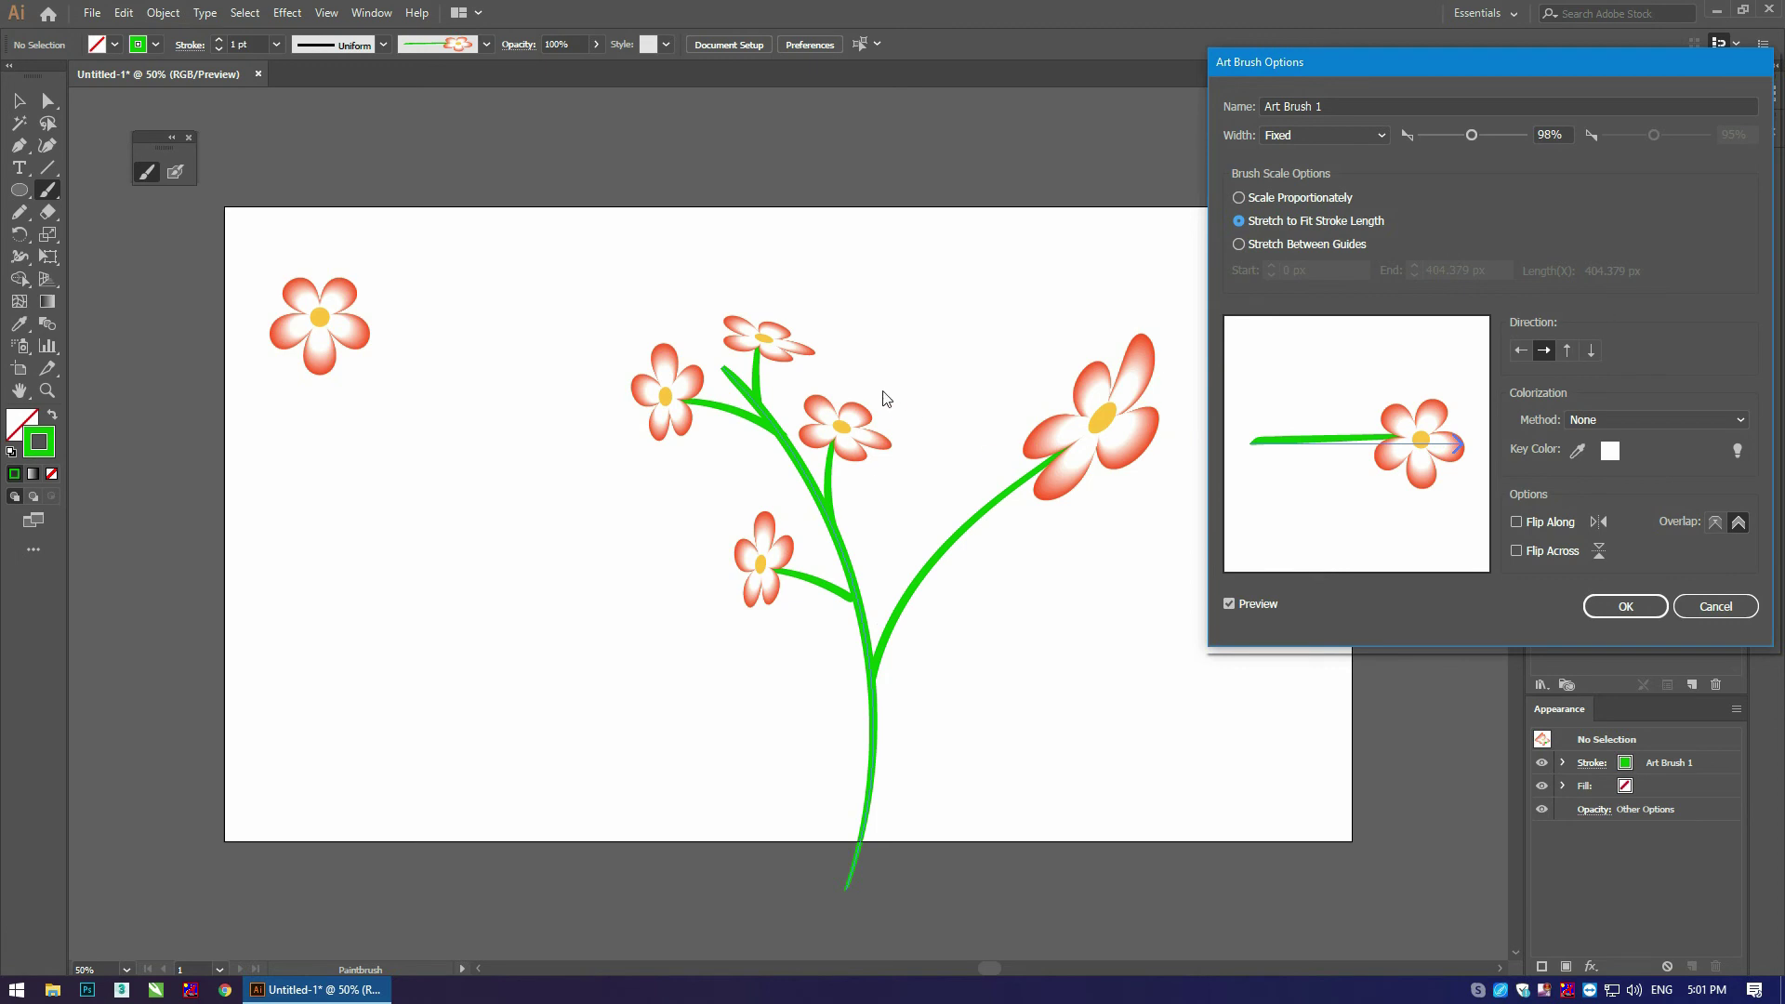
{"action": "left_click", "coordinate": [1231, 605]}
{"action": "left_click", "coordinate": [1240, 244]}
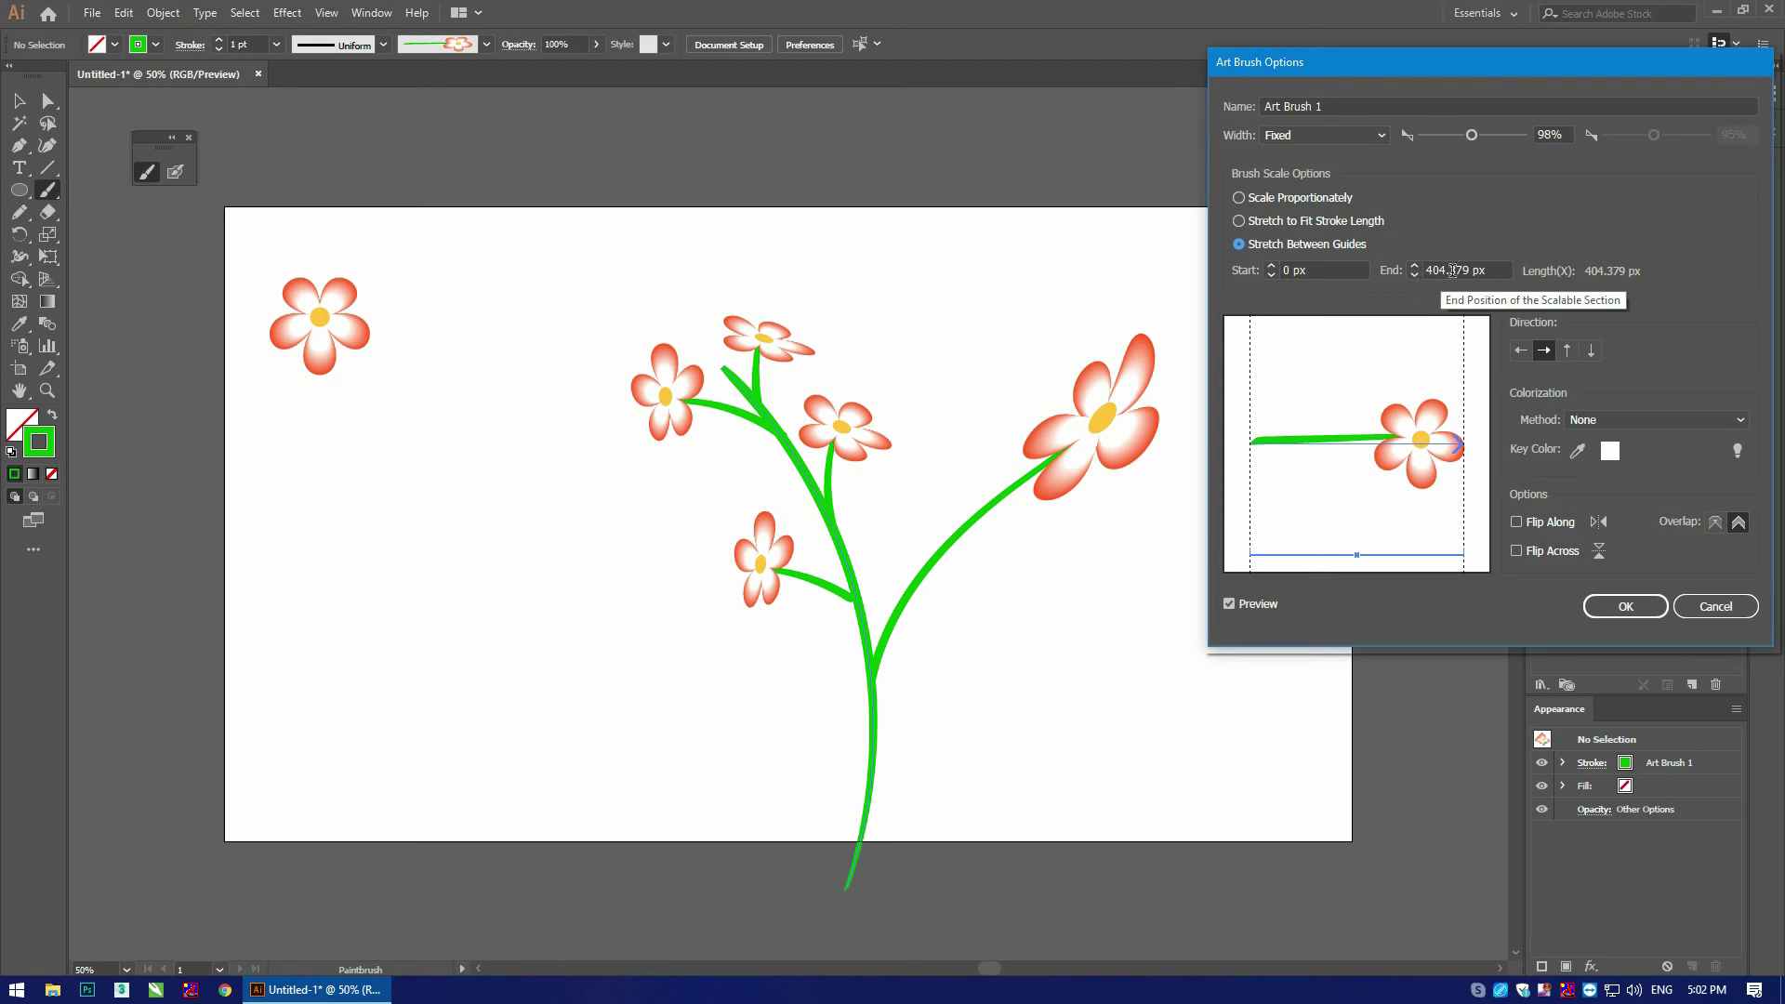
Step: Drag the end guide inward so the stretchable section ends near 224 px
{"action": "left_click_drag", "start_coordinate": [1467, 391], "coordinate": [1377, 420]}
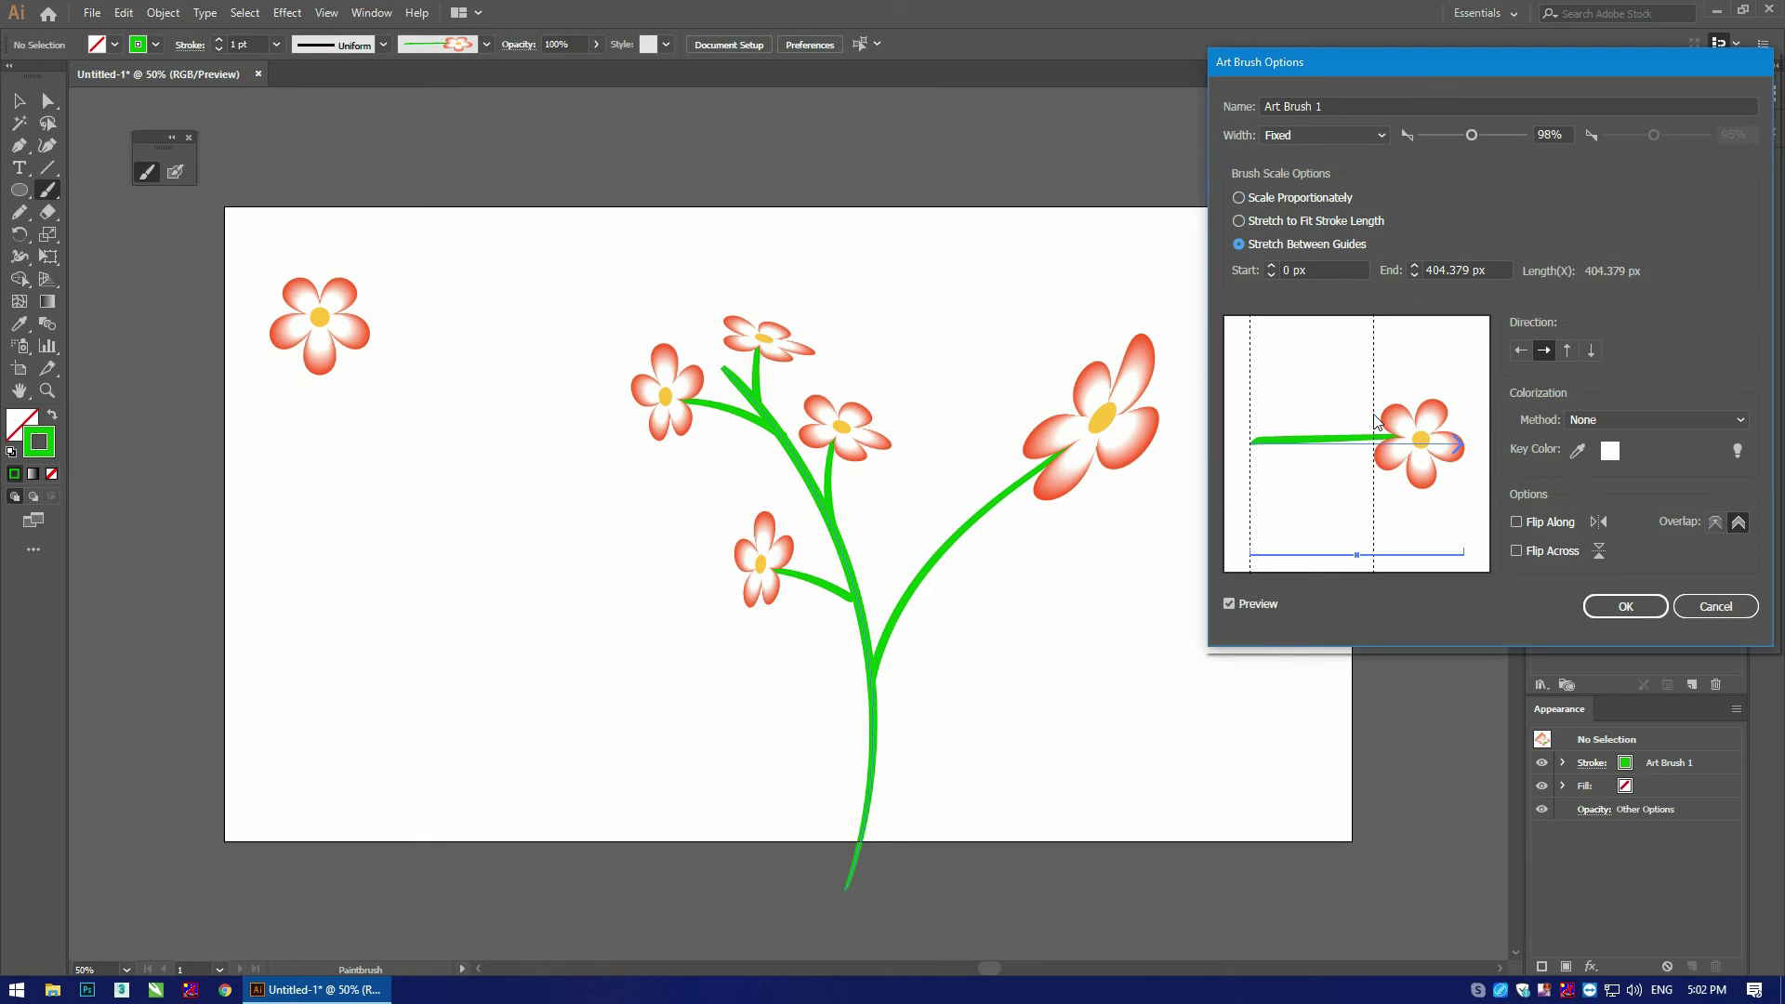
{"action": "left_click_drag", "start_coordinate": [1376, 420], "coordinate": [1376, 424]}
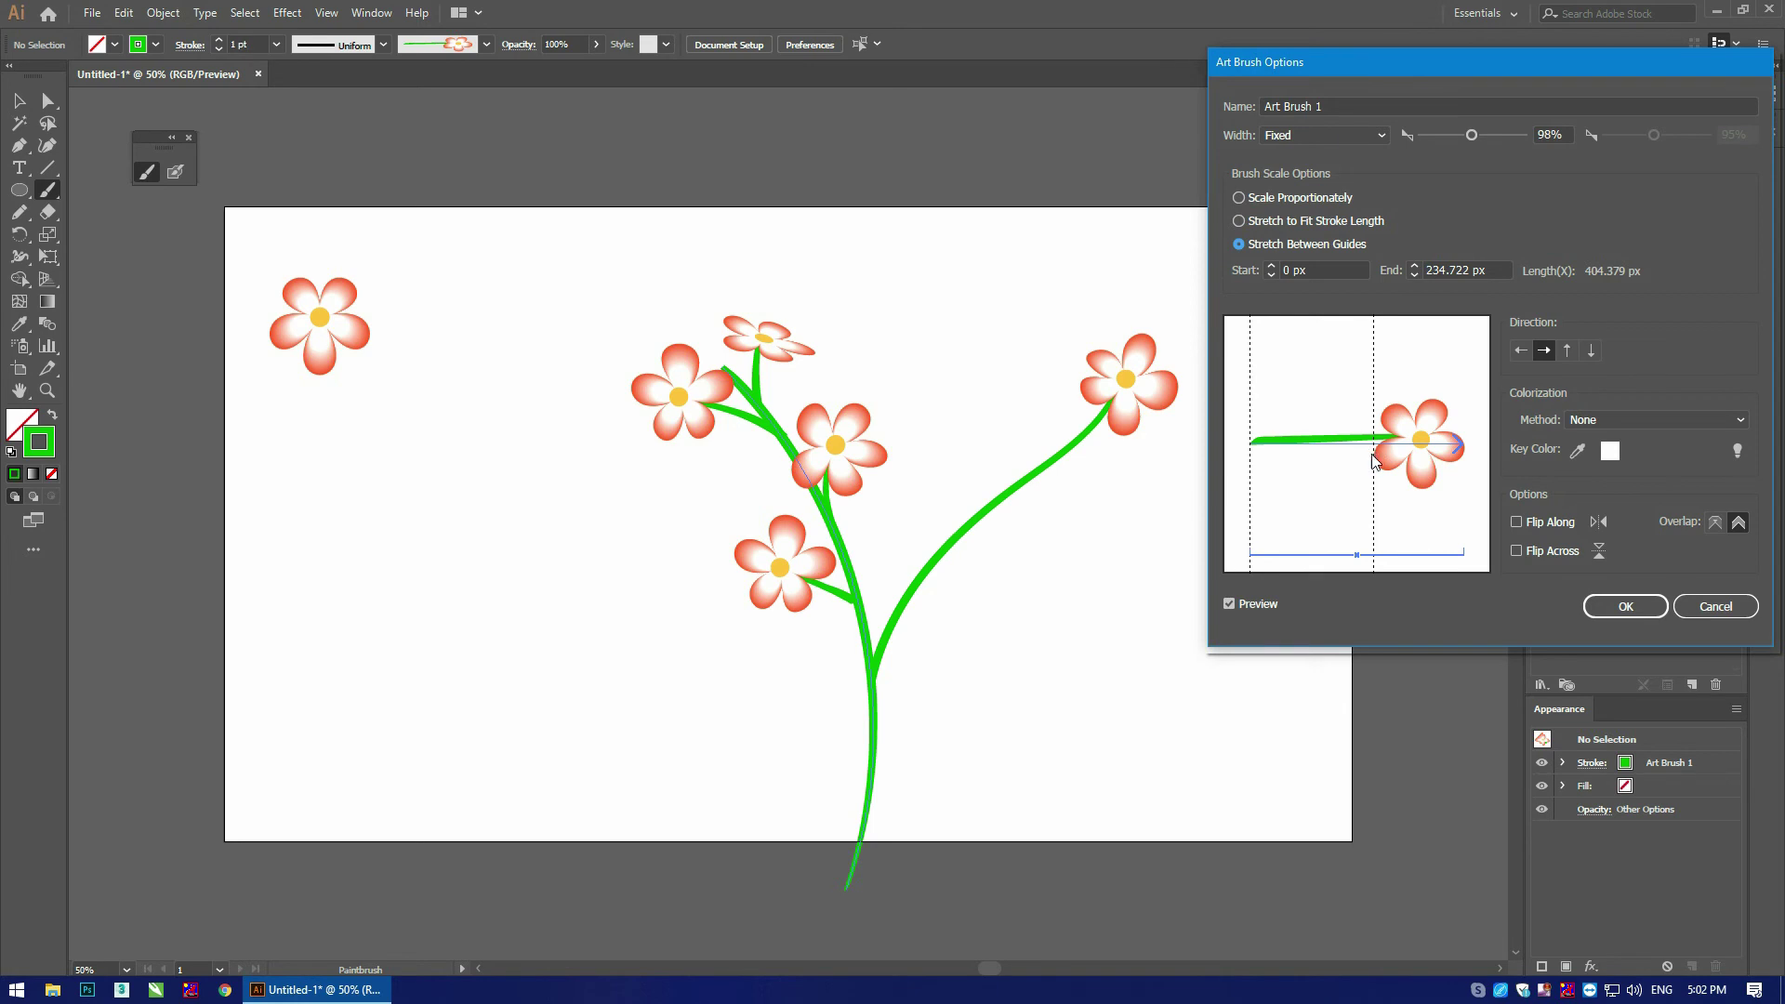
{"action": "left_click_drag", "start_coordinate": [1375, 446], "coordinate": [1367, 460]}
{"action": "left_click_drag", "start_coordinate": [1366, 448], "coordinate": [1373, 448]}
Step: Set the art direction to right-to-left and apply it to existing strokes
{"action": "left_click", "coordinate": [1521, 352]}
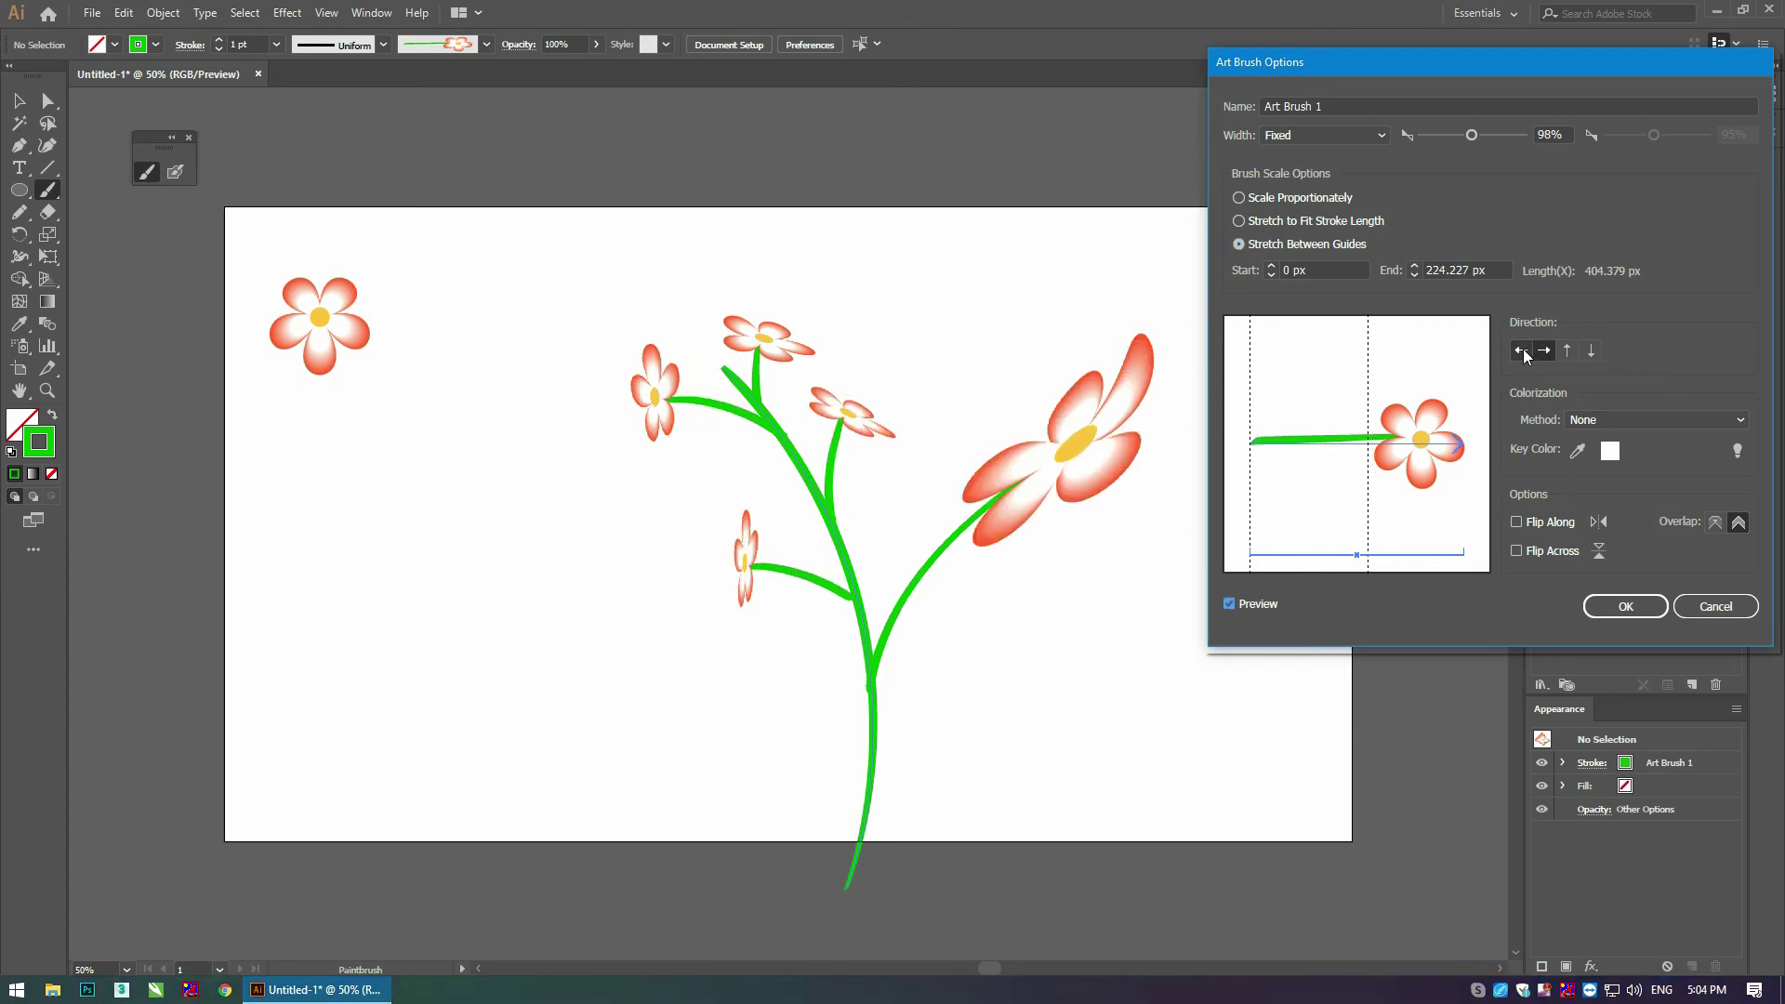
{"action": "left_click", "coordinate": [1623, 607]}
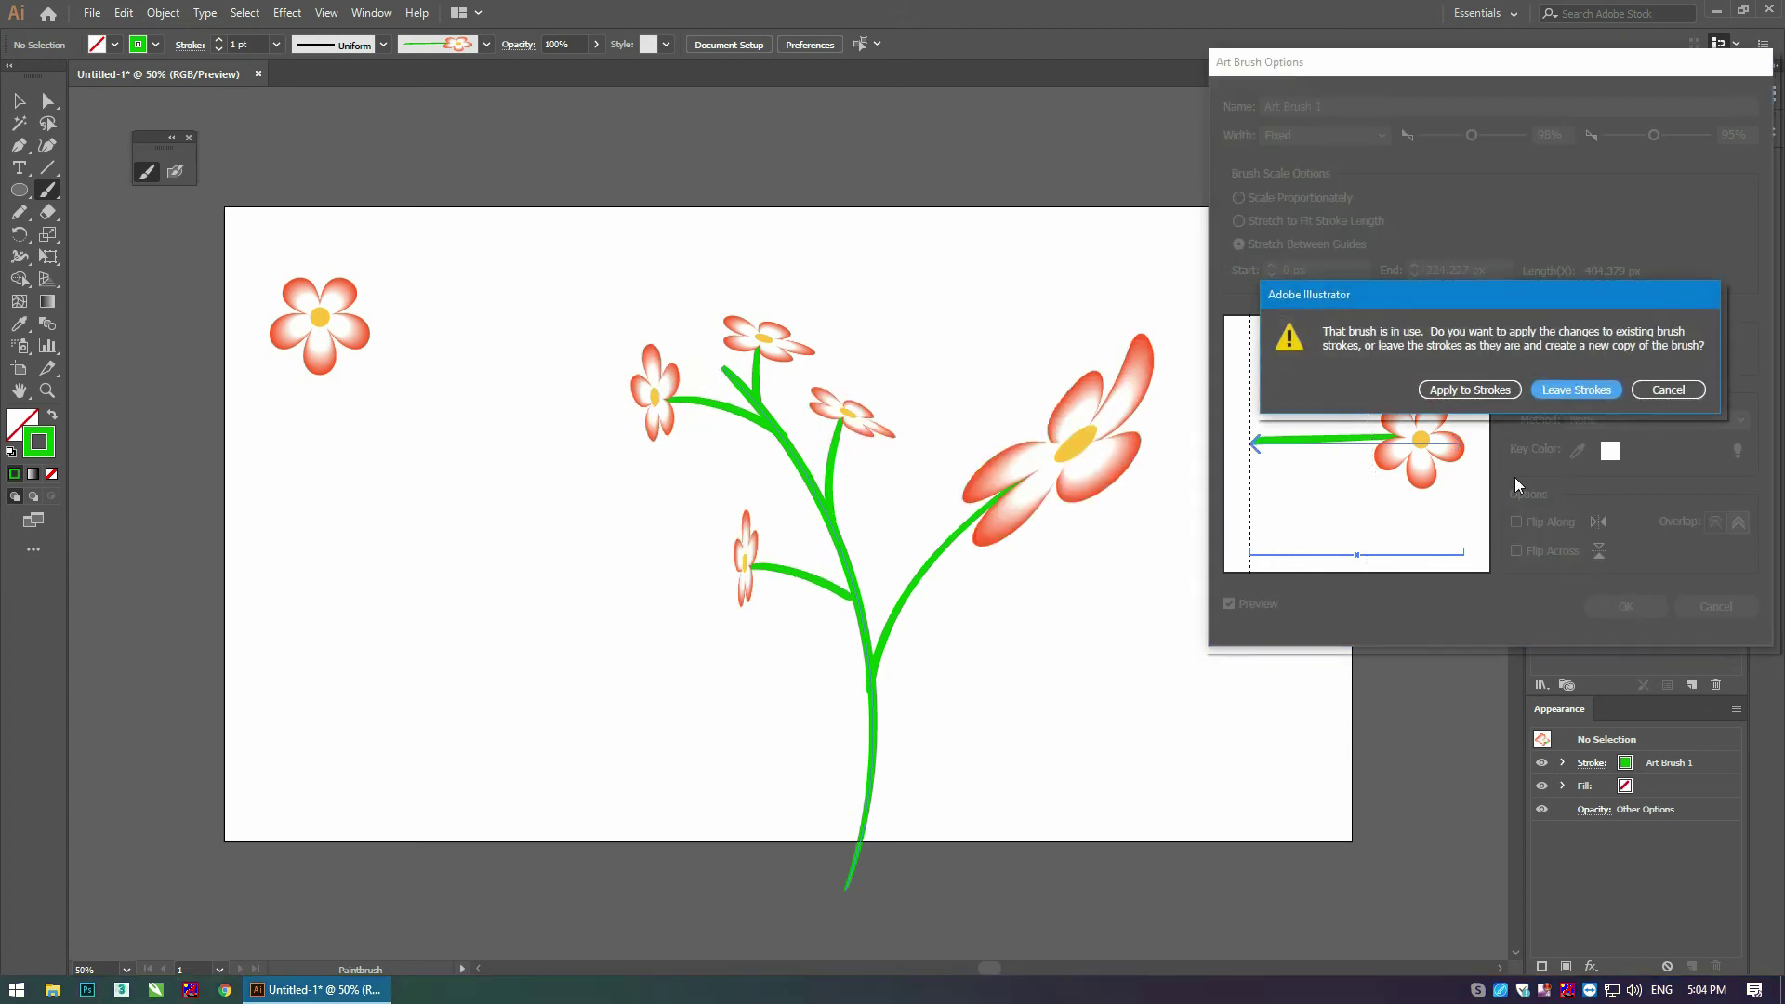
{"action": "left_click", "coordinate": [1486, 388]}
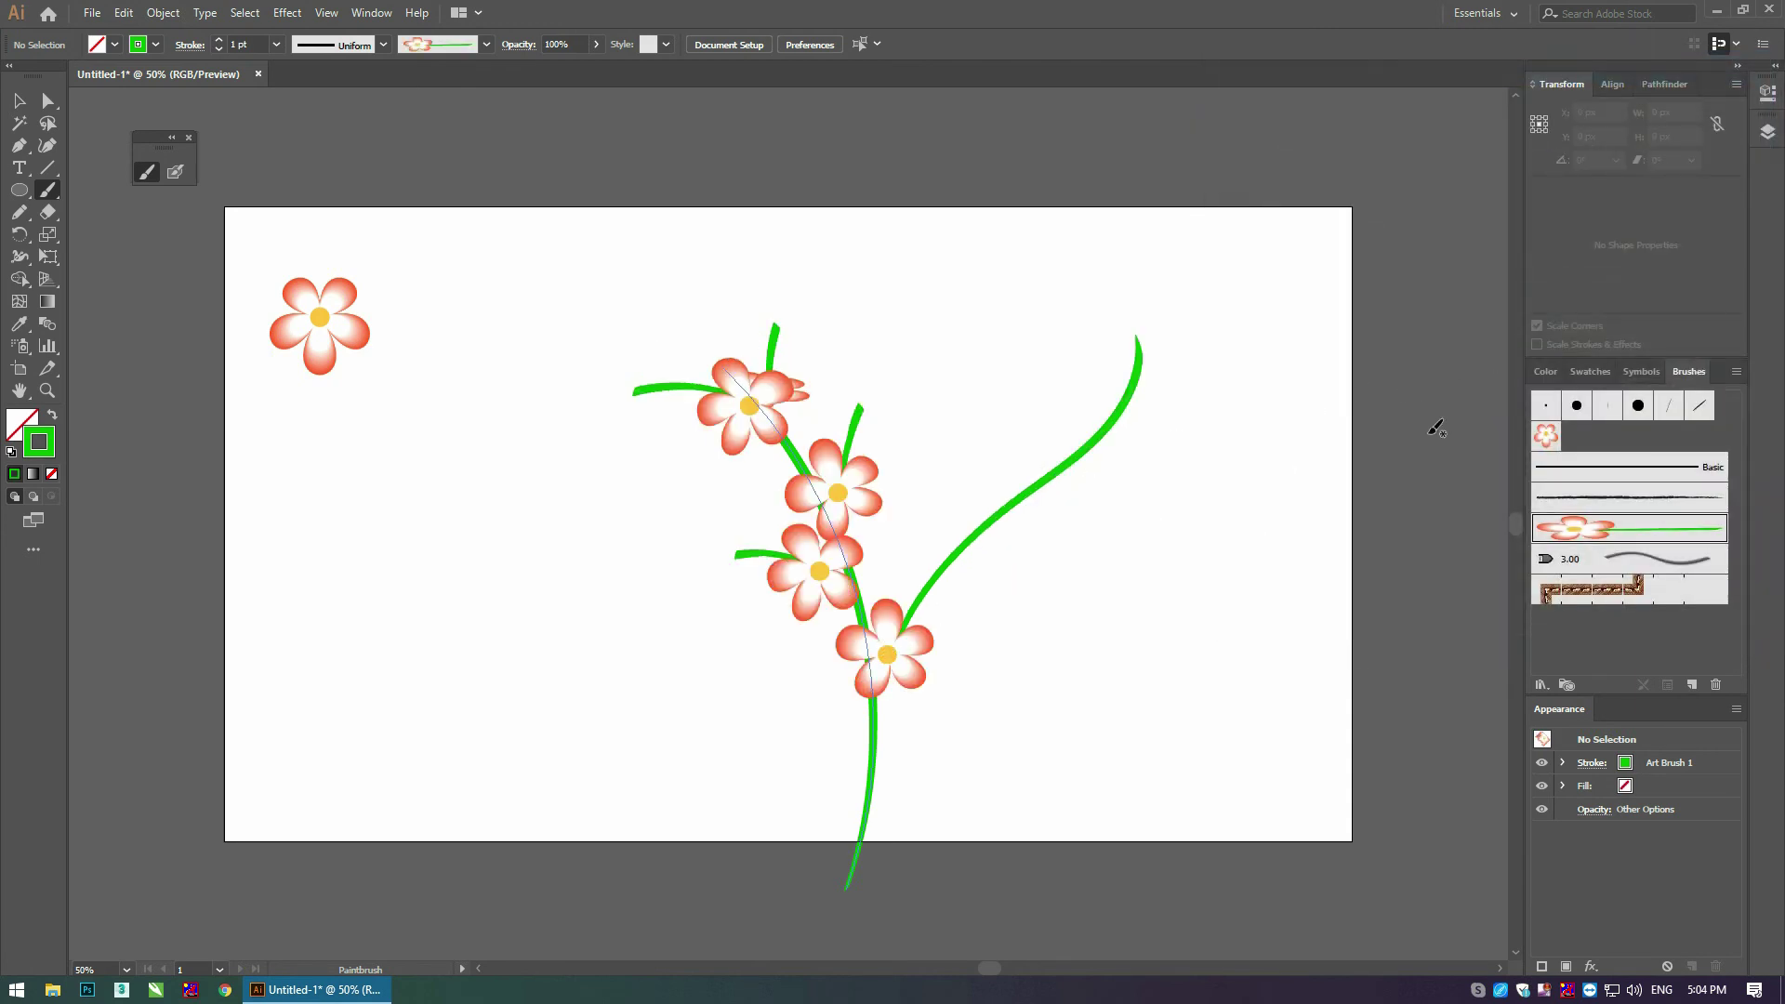
Step: Change Art Brush 1 direction to upward and apply it to the flower strokes
{"action": "double_click", "coordinate": [1587, 530]}
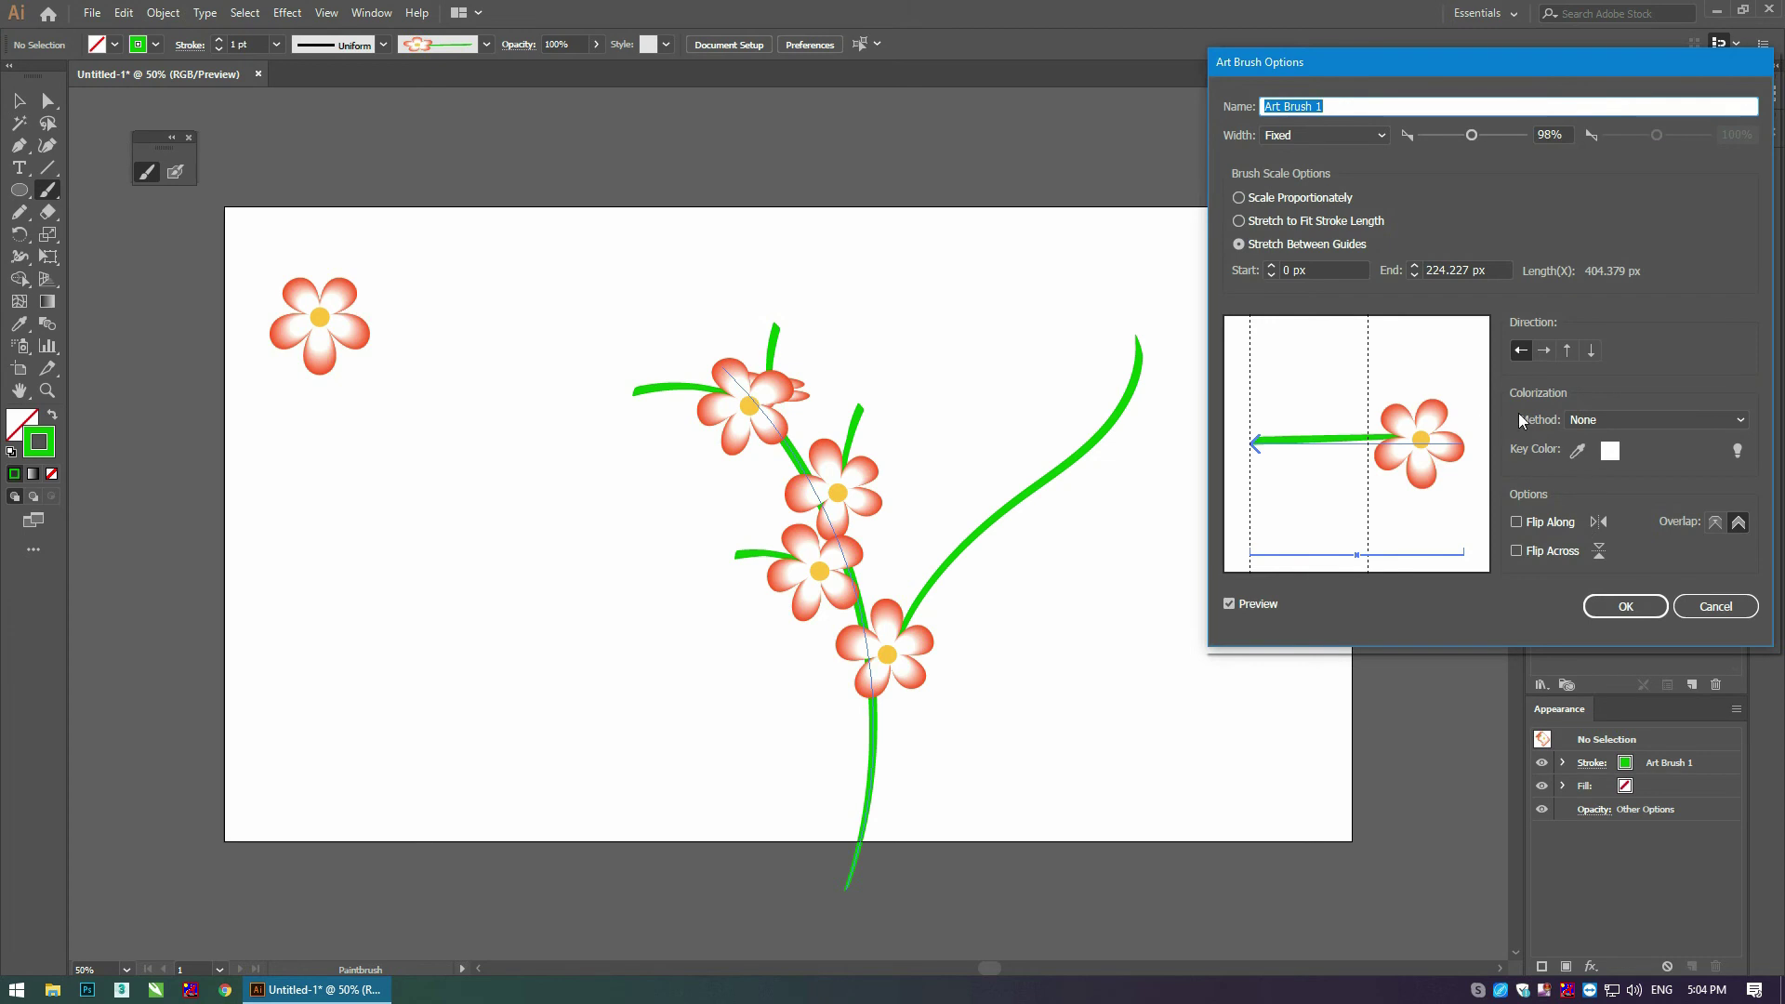
{"action": "left_click", "coordinate": [1567, 351]}
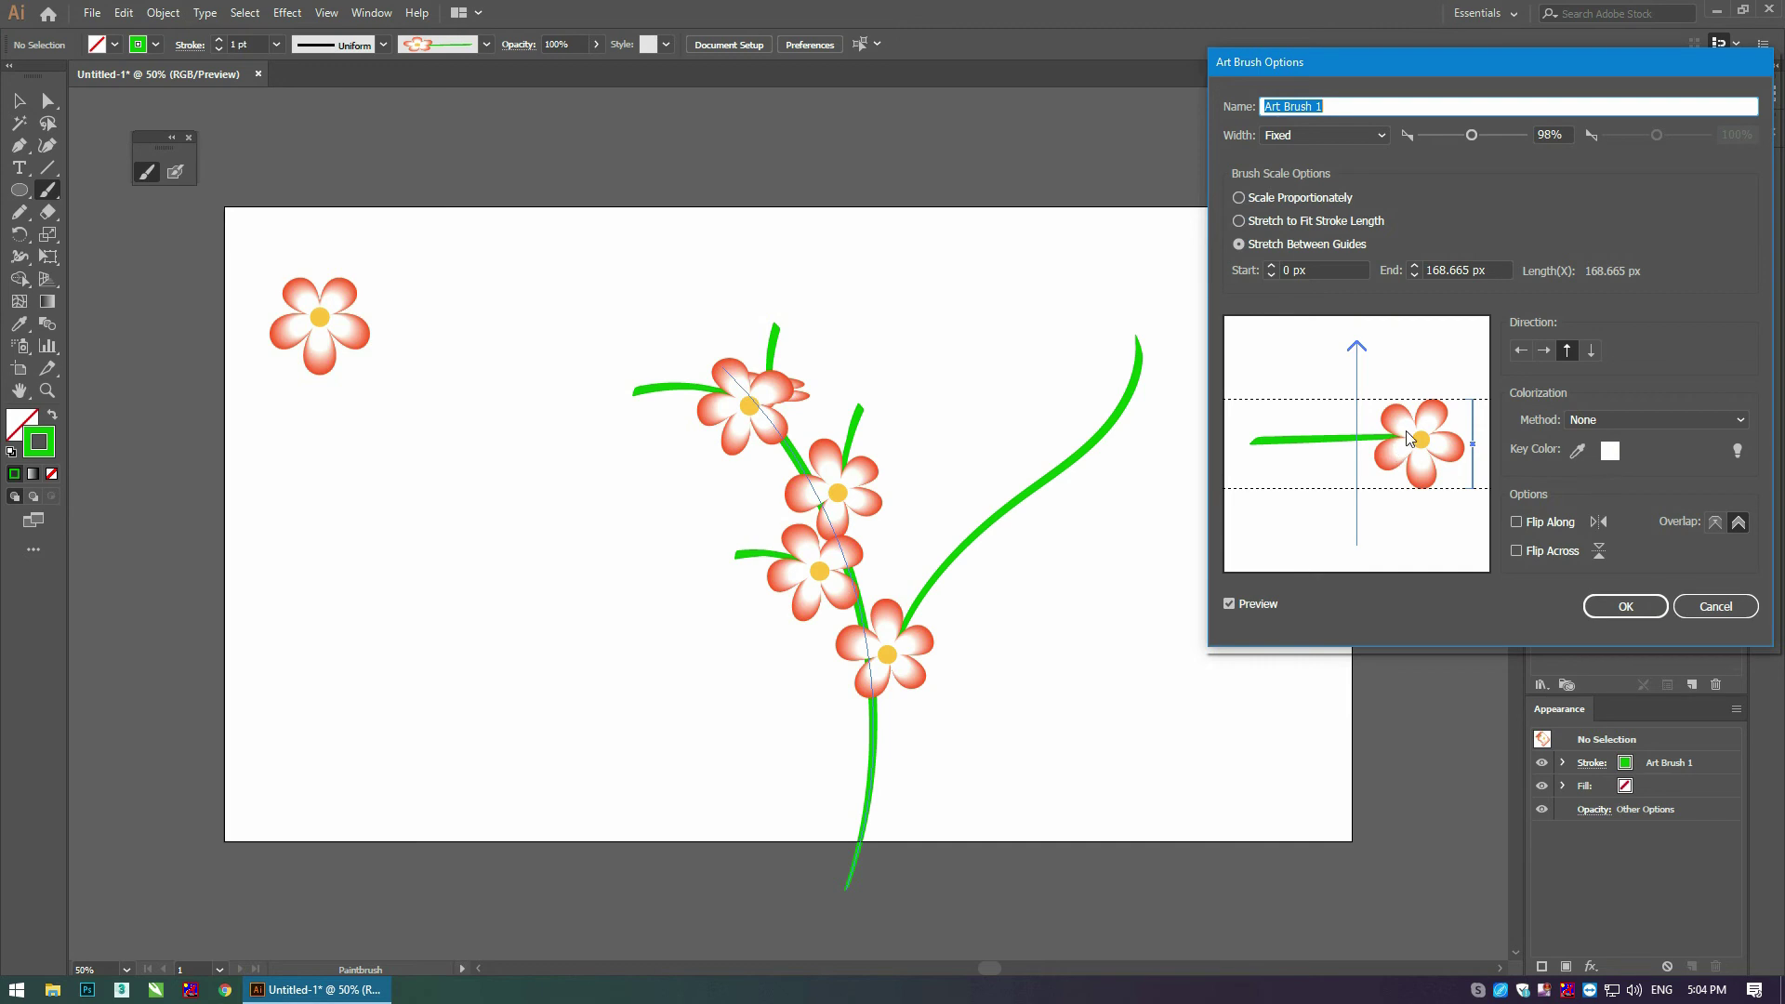
{"action": "left_click", "coordinate": [1635, 602]}
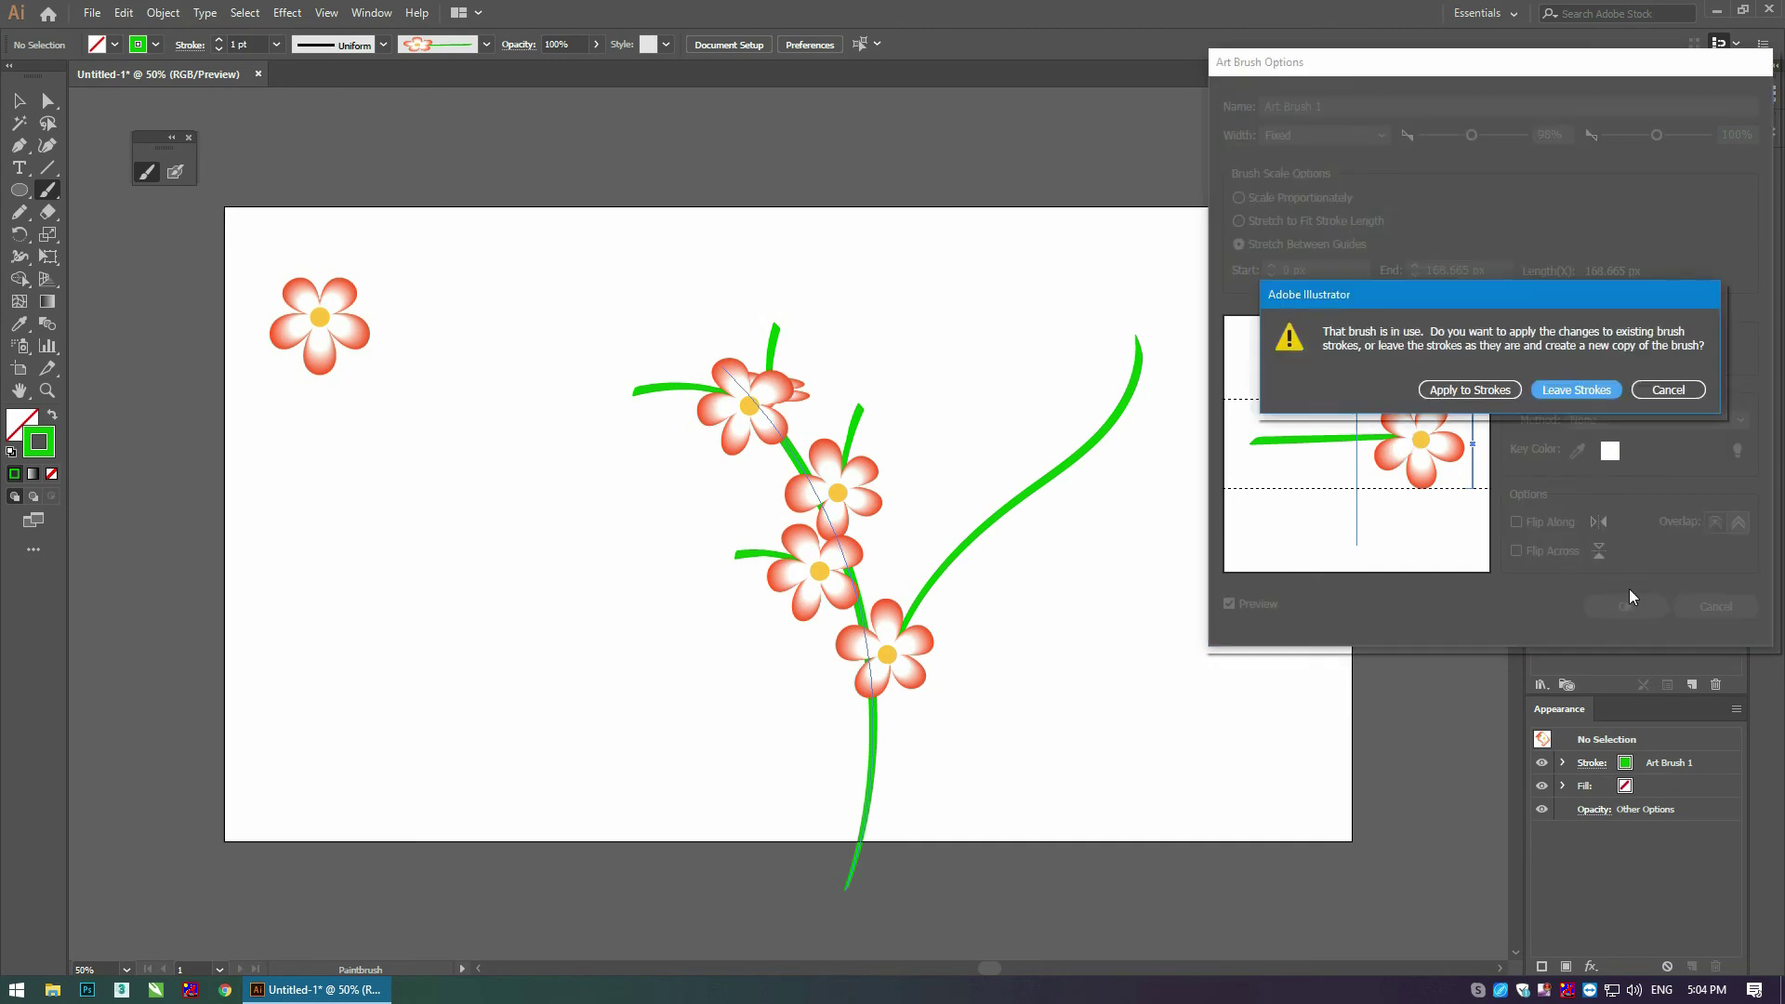
{"action": "left_click", "coordinate": [1491, 394]}
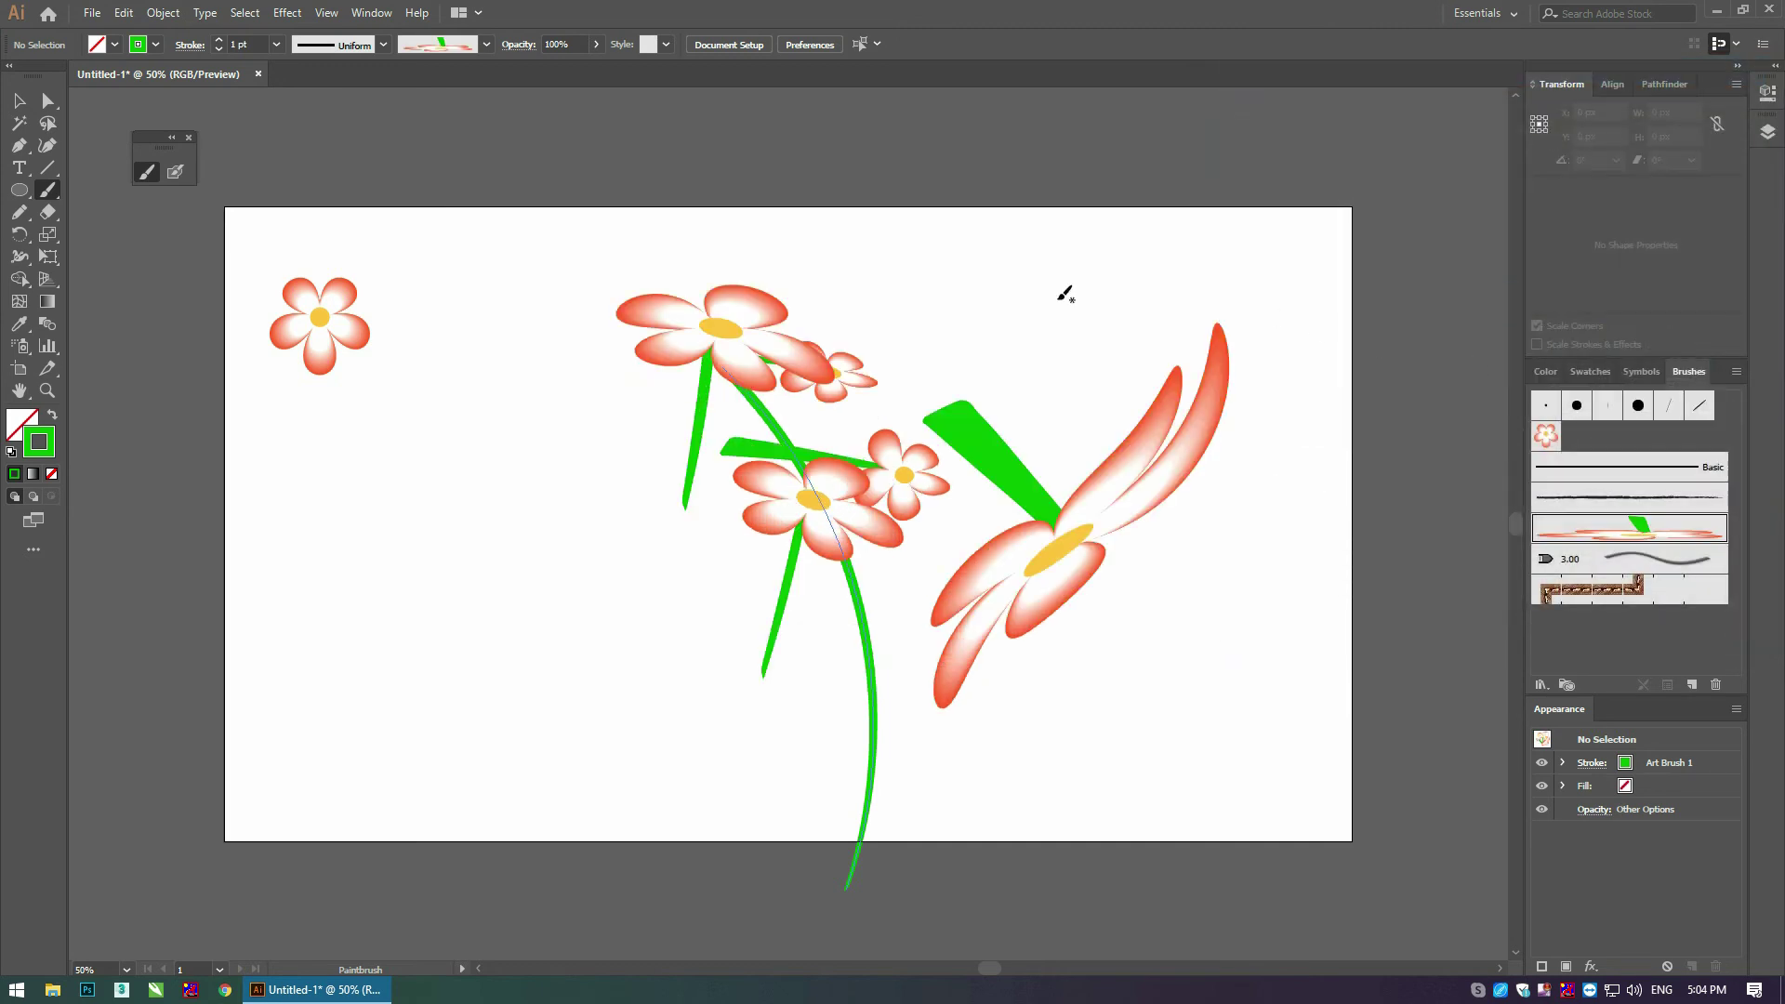
Step: Change Art Brush 1 direction to downward and apply it to the flower strokes
{"action": "double_click", "coordinate": [1639, 530]}
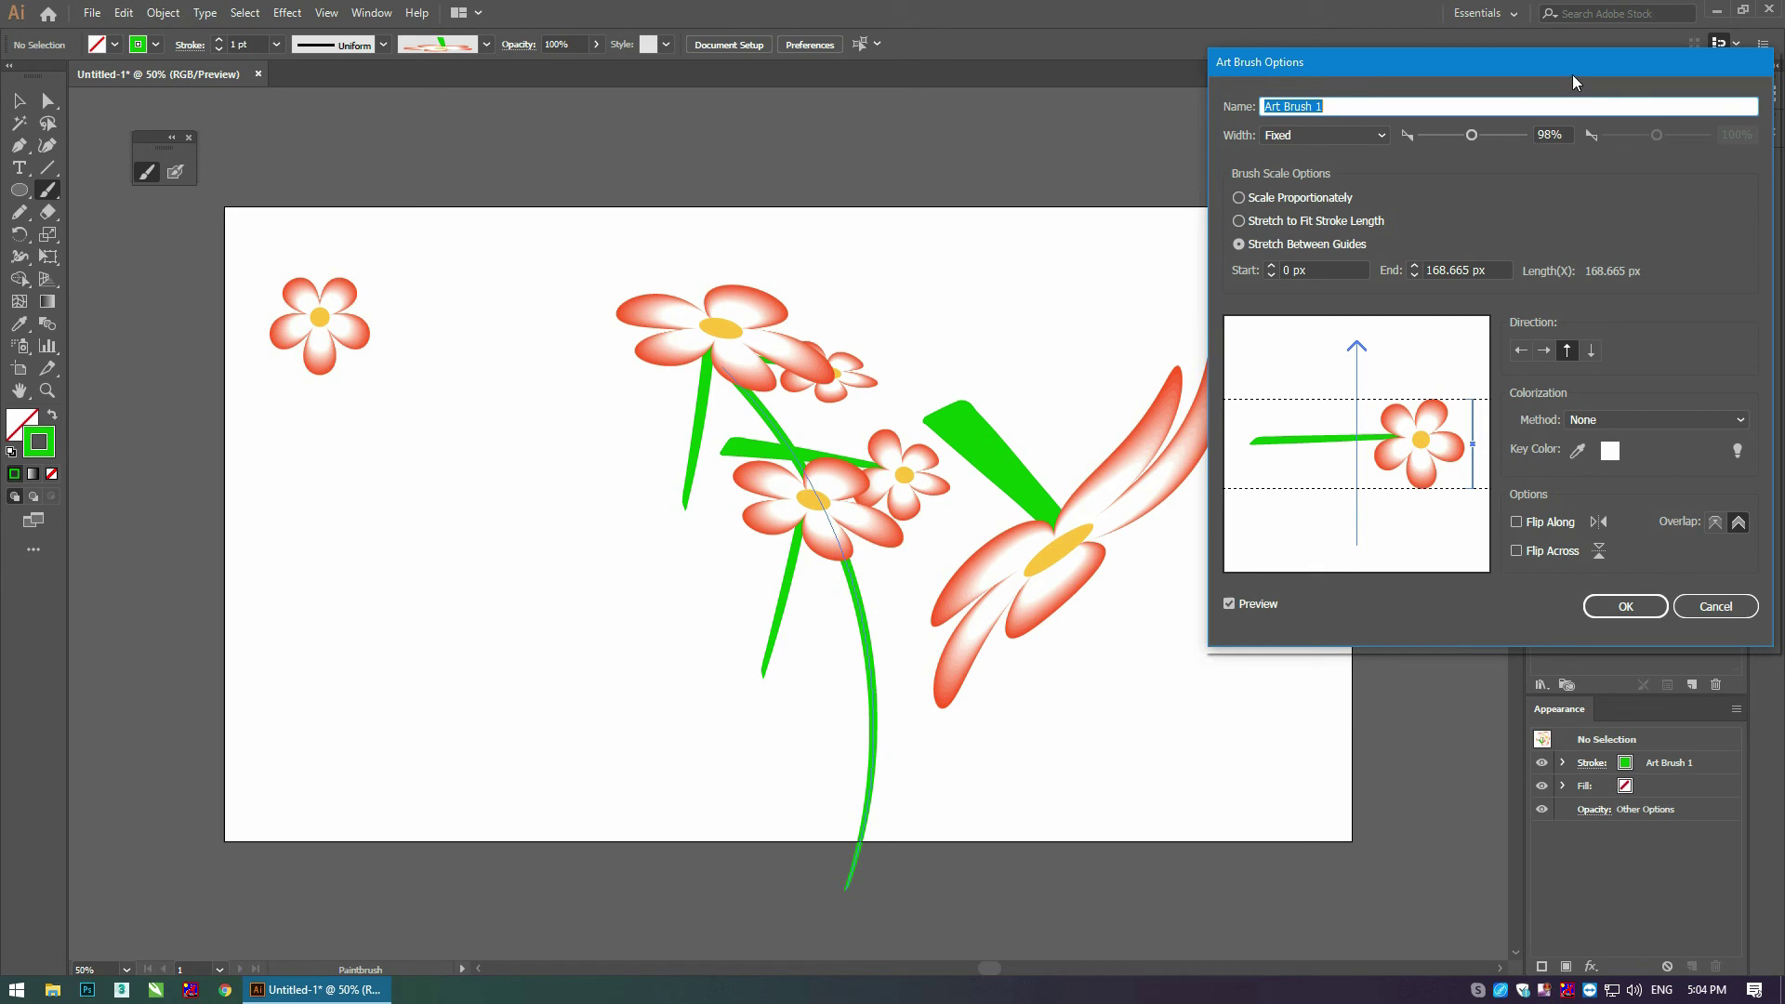
{"action": "left_click", "coordinate": [1591, 357]}
{"action": "left_click", "coordinate": [1626, 606]}
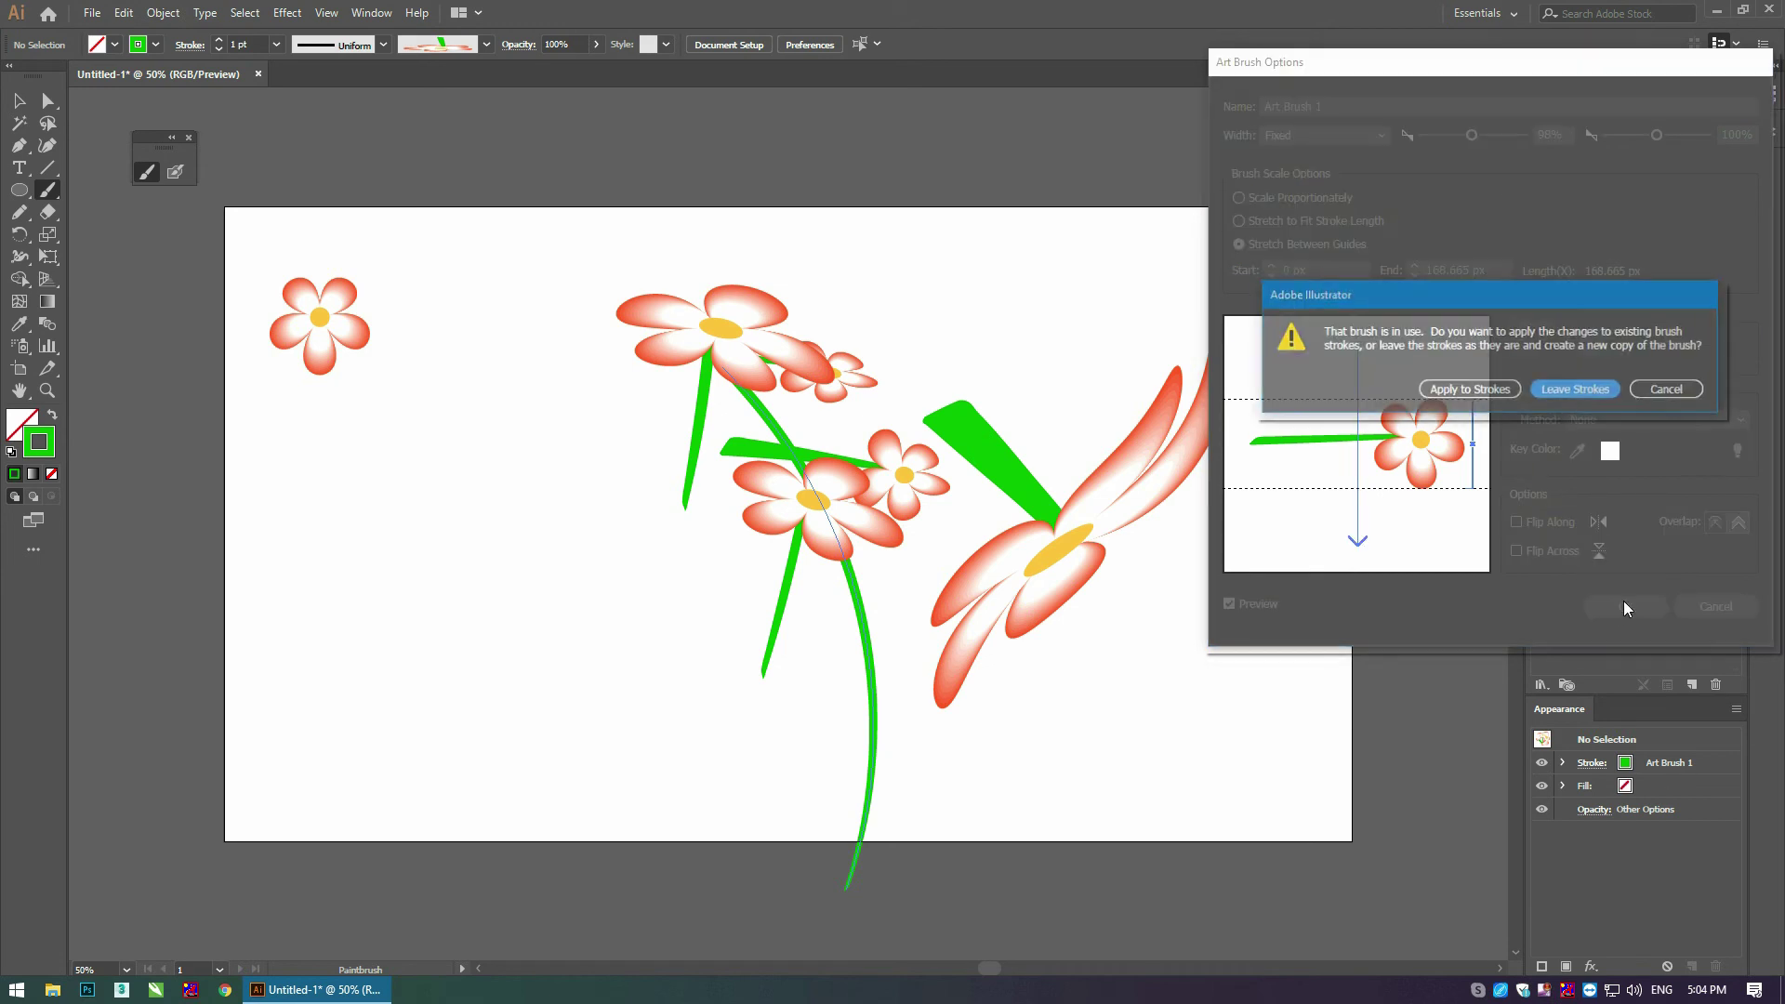
{"action": "left_click", "coordinate": [1467, 390]}
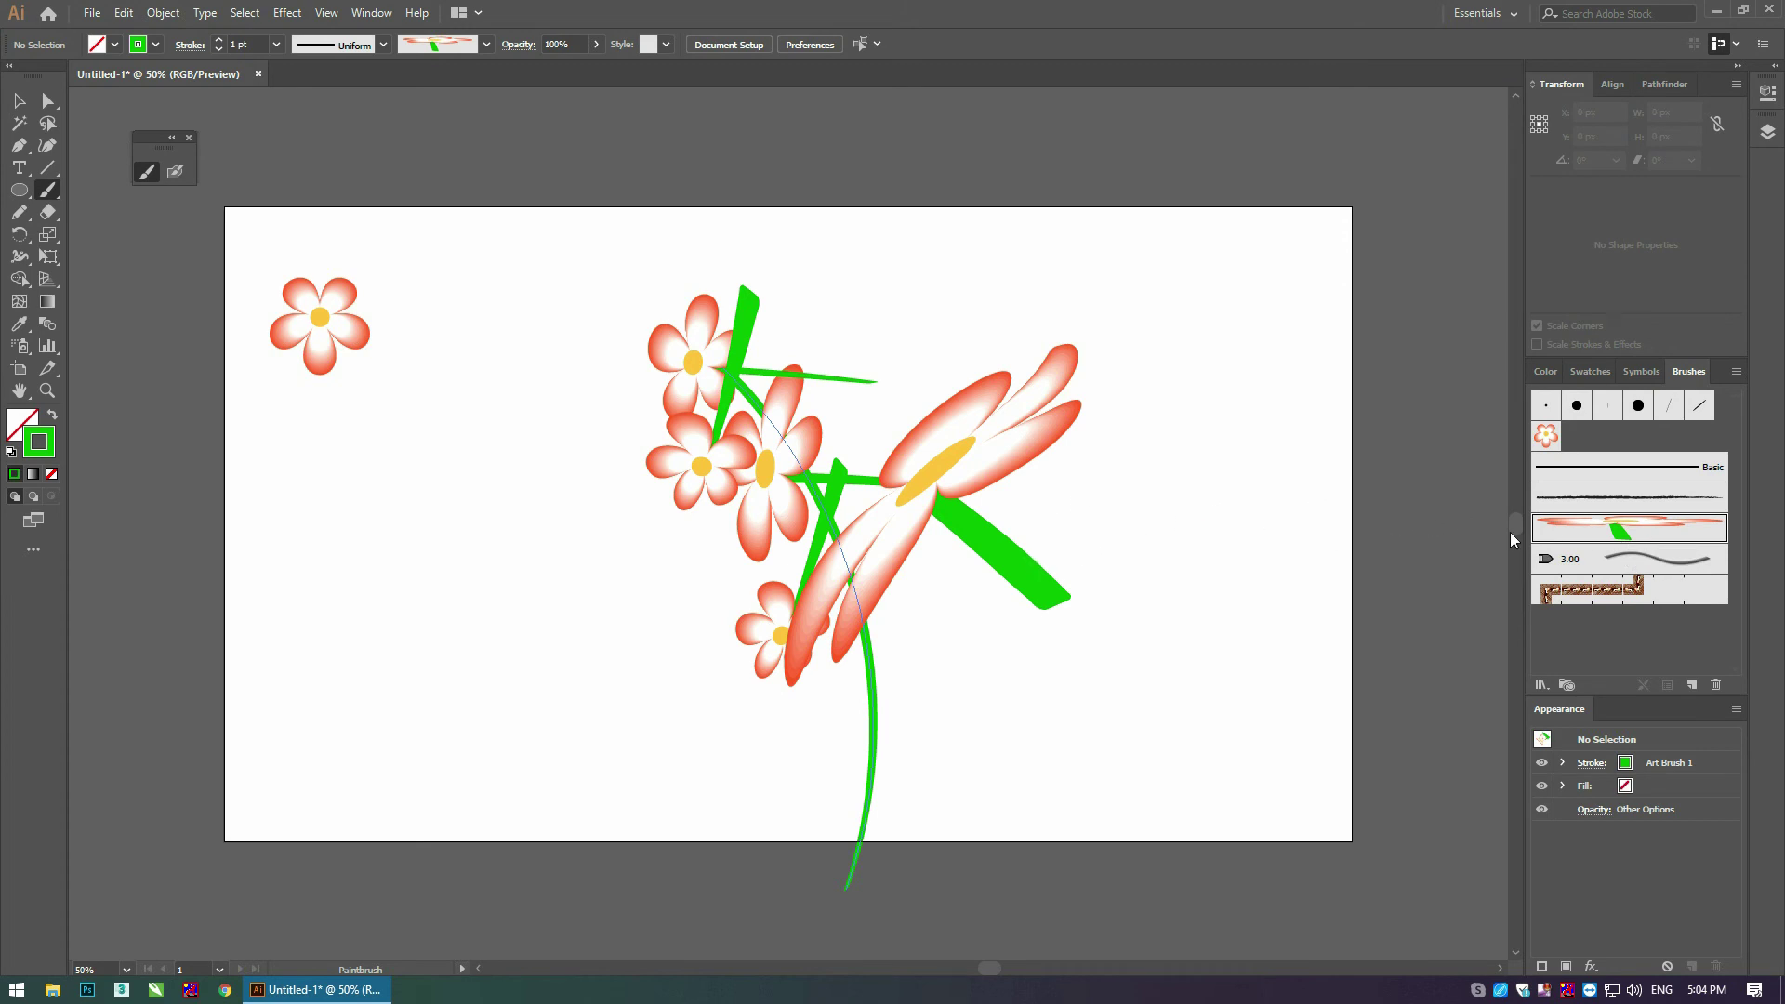
Step: Set Art Brush 1 direction to left-to-right, keeping None colorization after viewing the tips
{"action": "double_click", "coordinate": [1627, 529]}
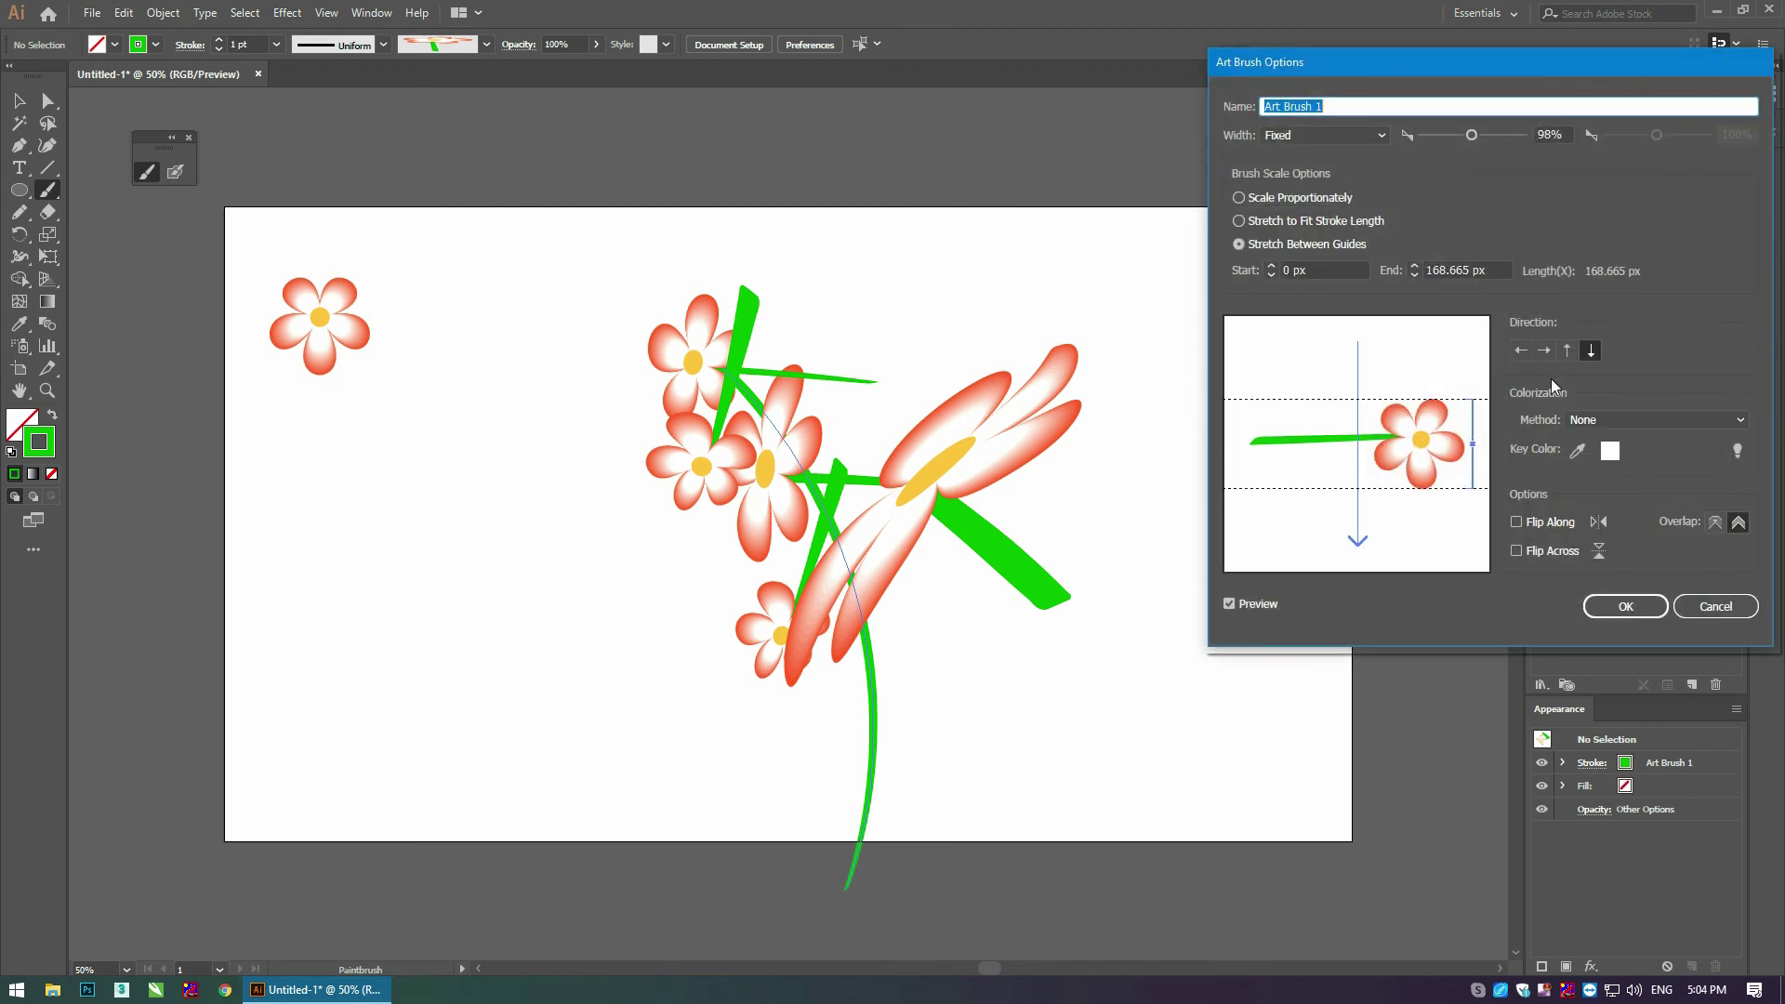
{"action": "left_click", "coordinate": [1546, 351]}
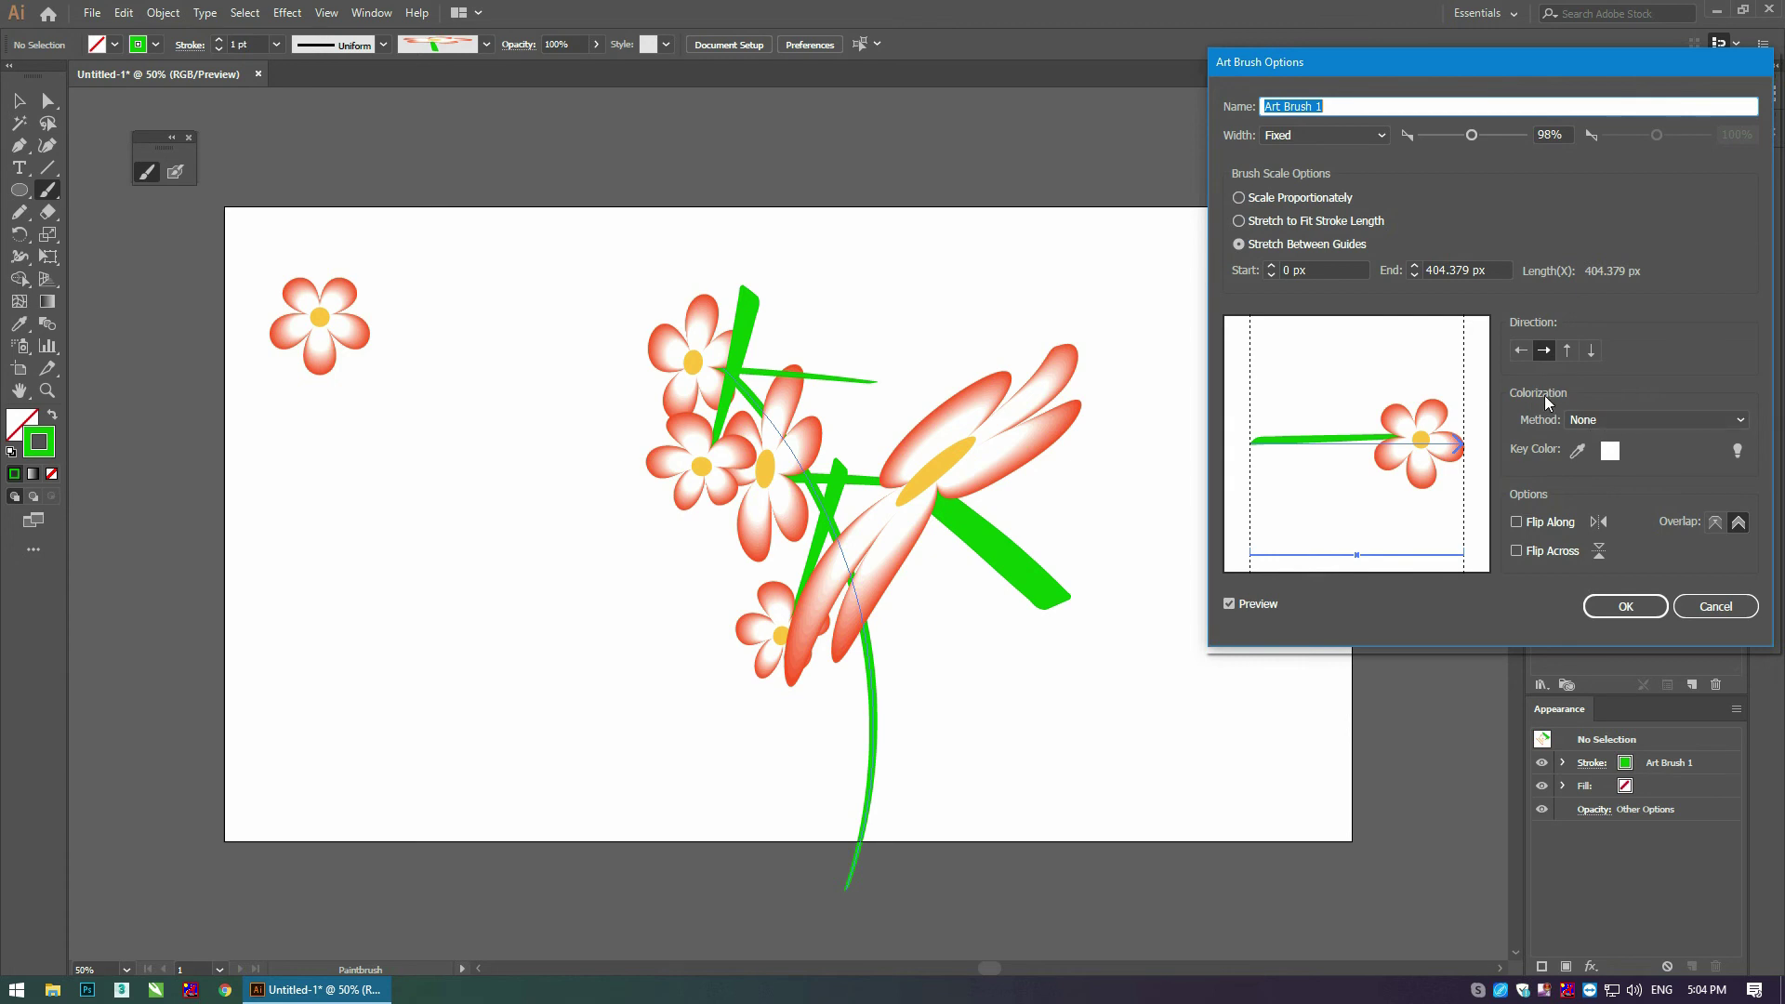
{"action": "left_click", "coordinate": [1617, 420]}
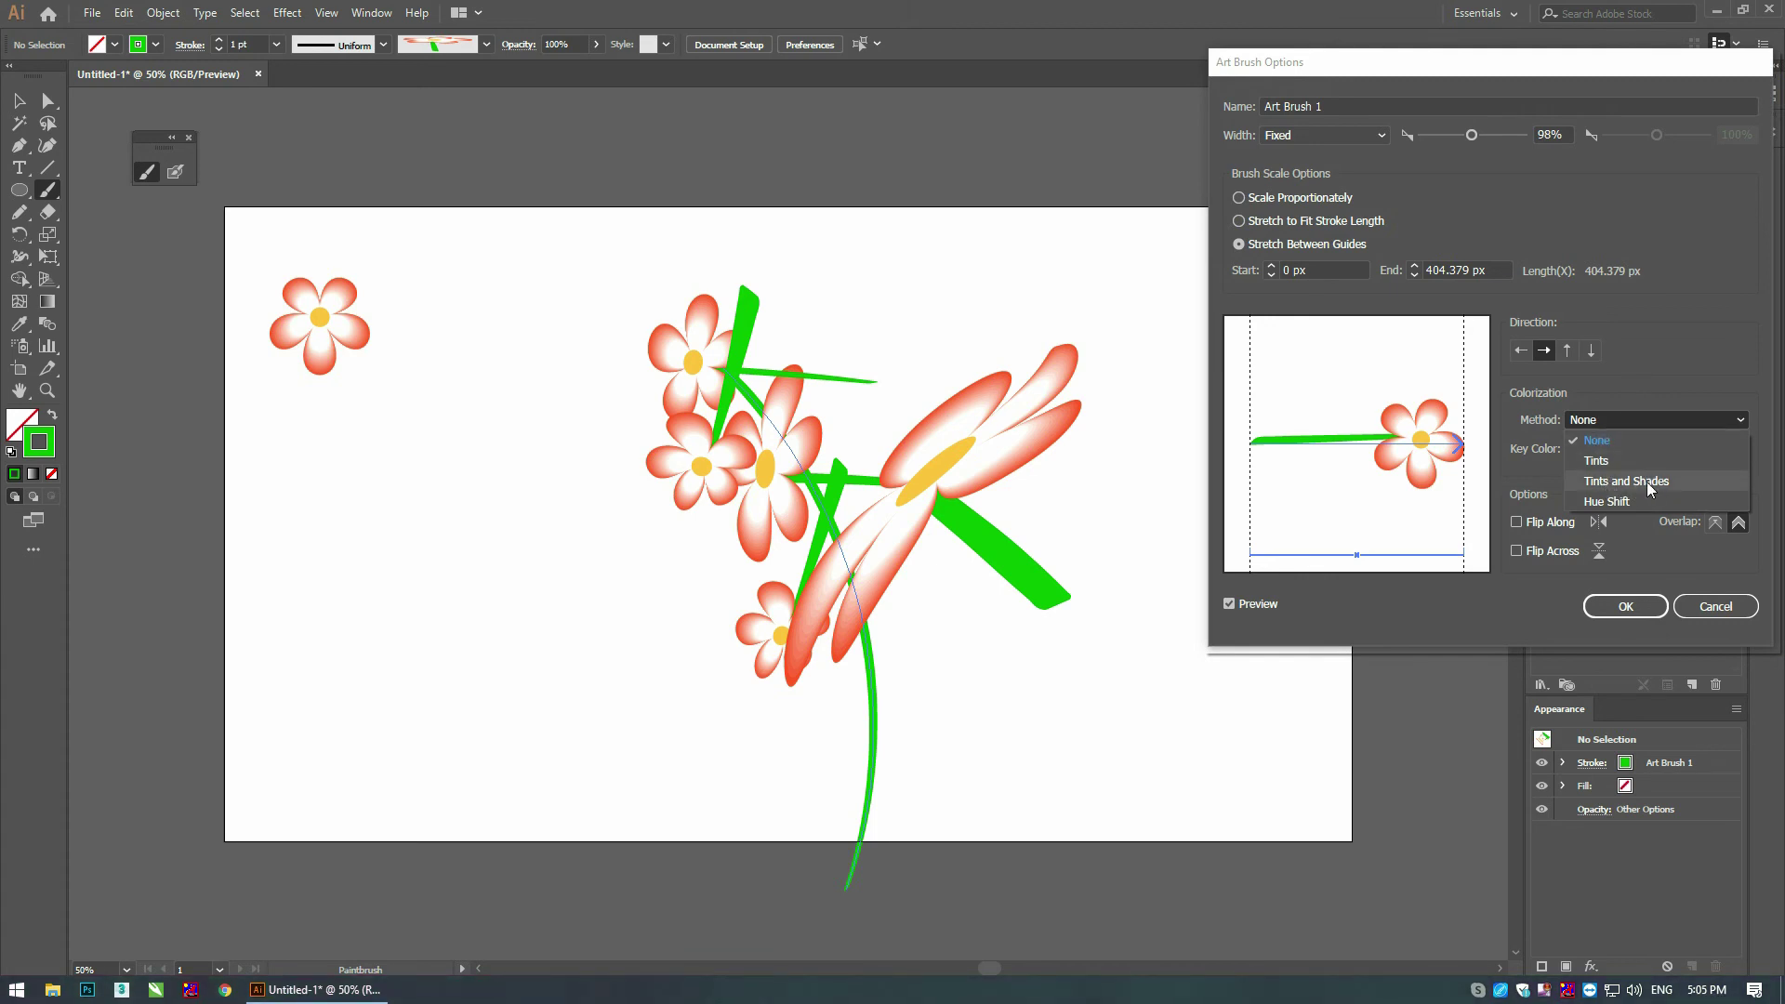
{"action": "left_click", "coordinate": [1549, 463]}
{"action": "left_click", "coordinate": [1737, 452]}
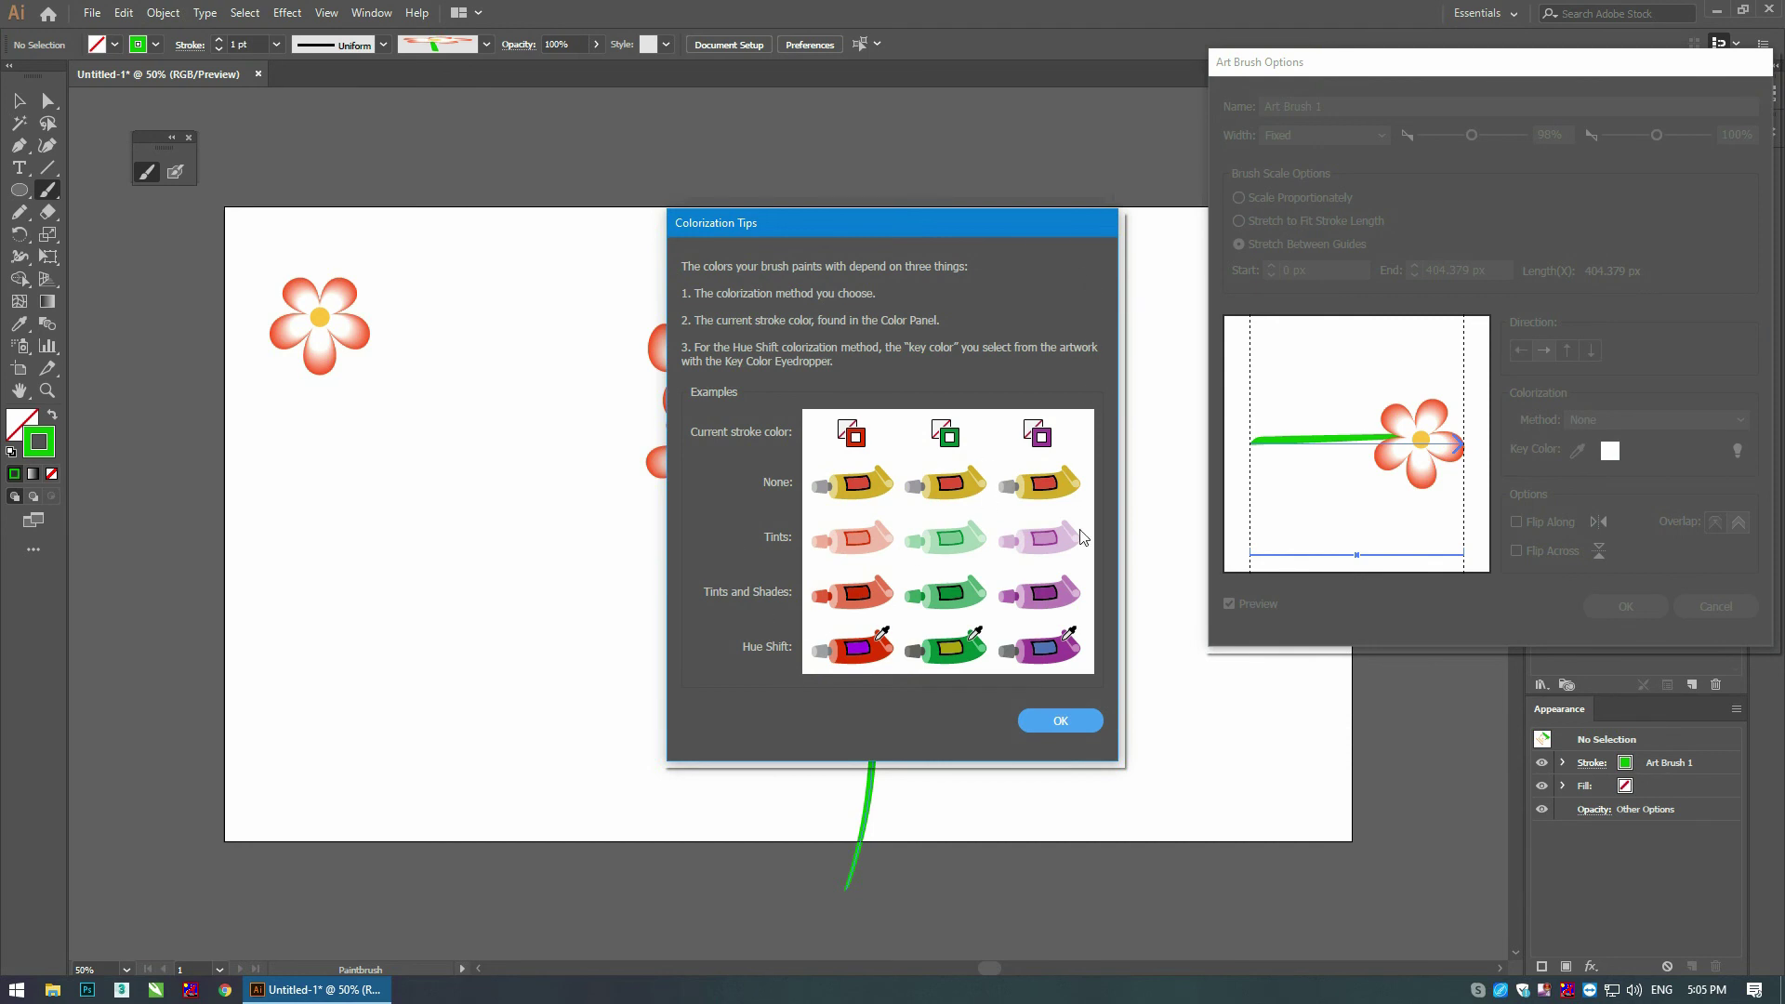
{"action": "left_click", "coordinate": [1073, 725]}
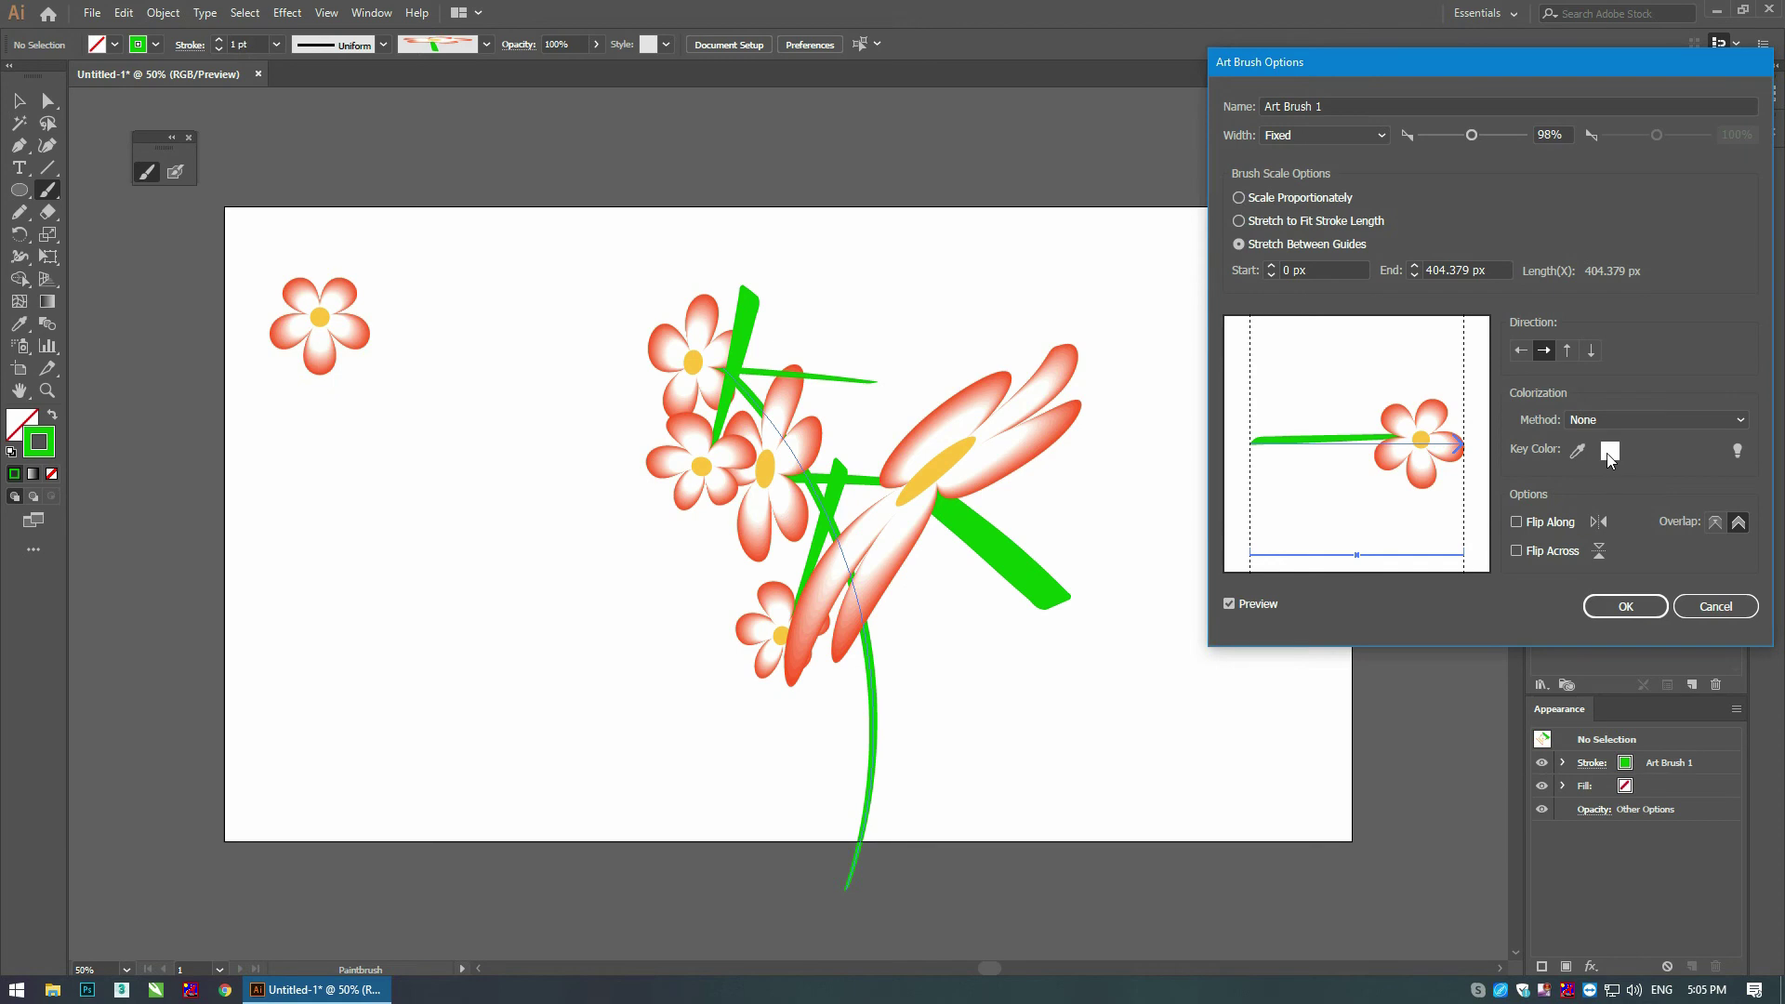
Step: Turn on Flip Along and apply the brush to the existing flower strokes
{"action": "left_click", "coordinate": [1517, 523]}
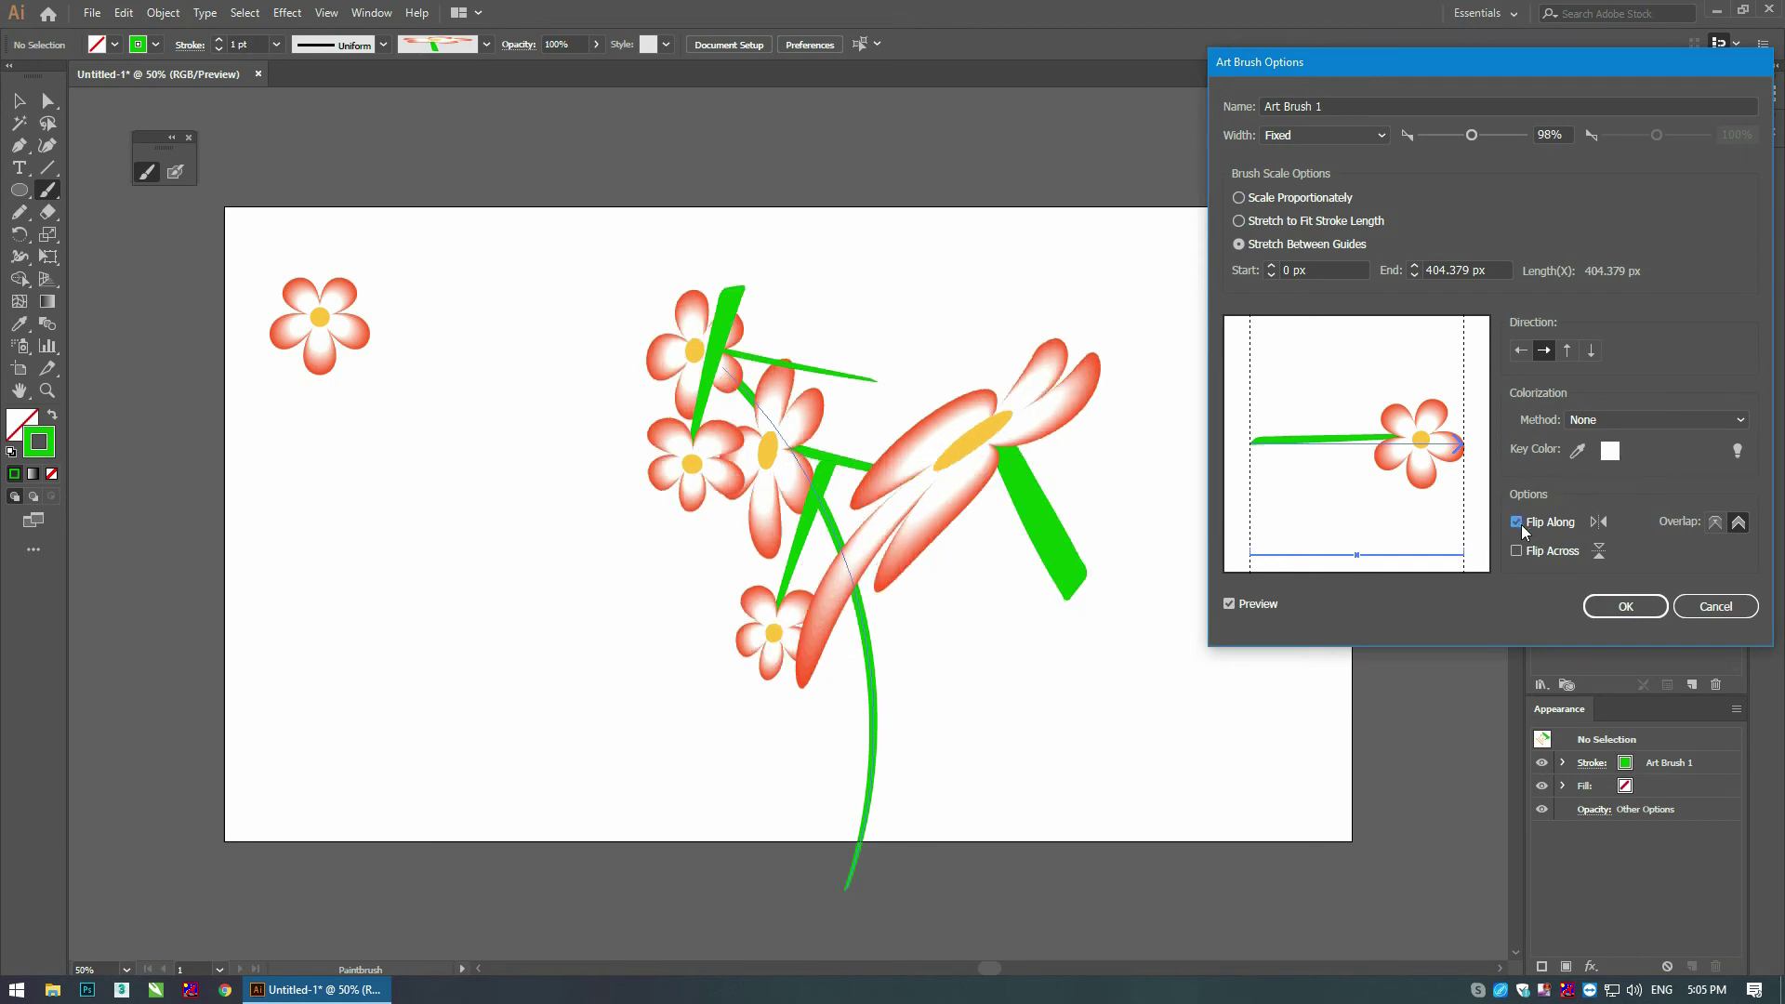
{"action": "left_click", "coordinate": [1626, 610]}
{"action": "left_click", "coordinate": [1486, 390]}
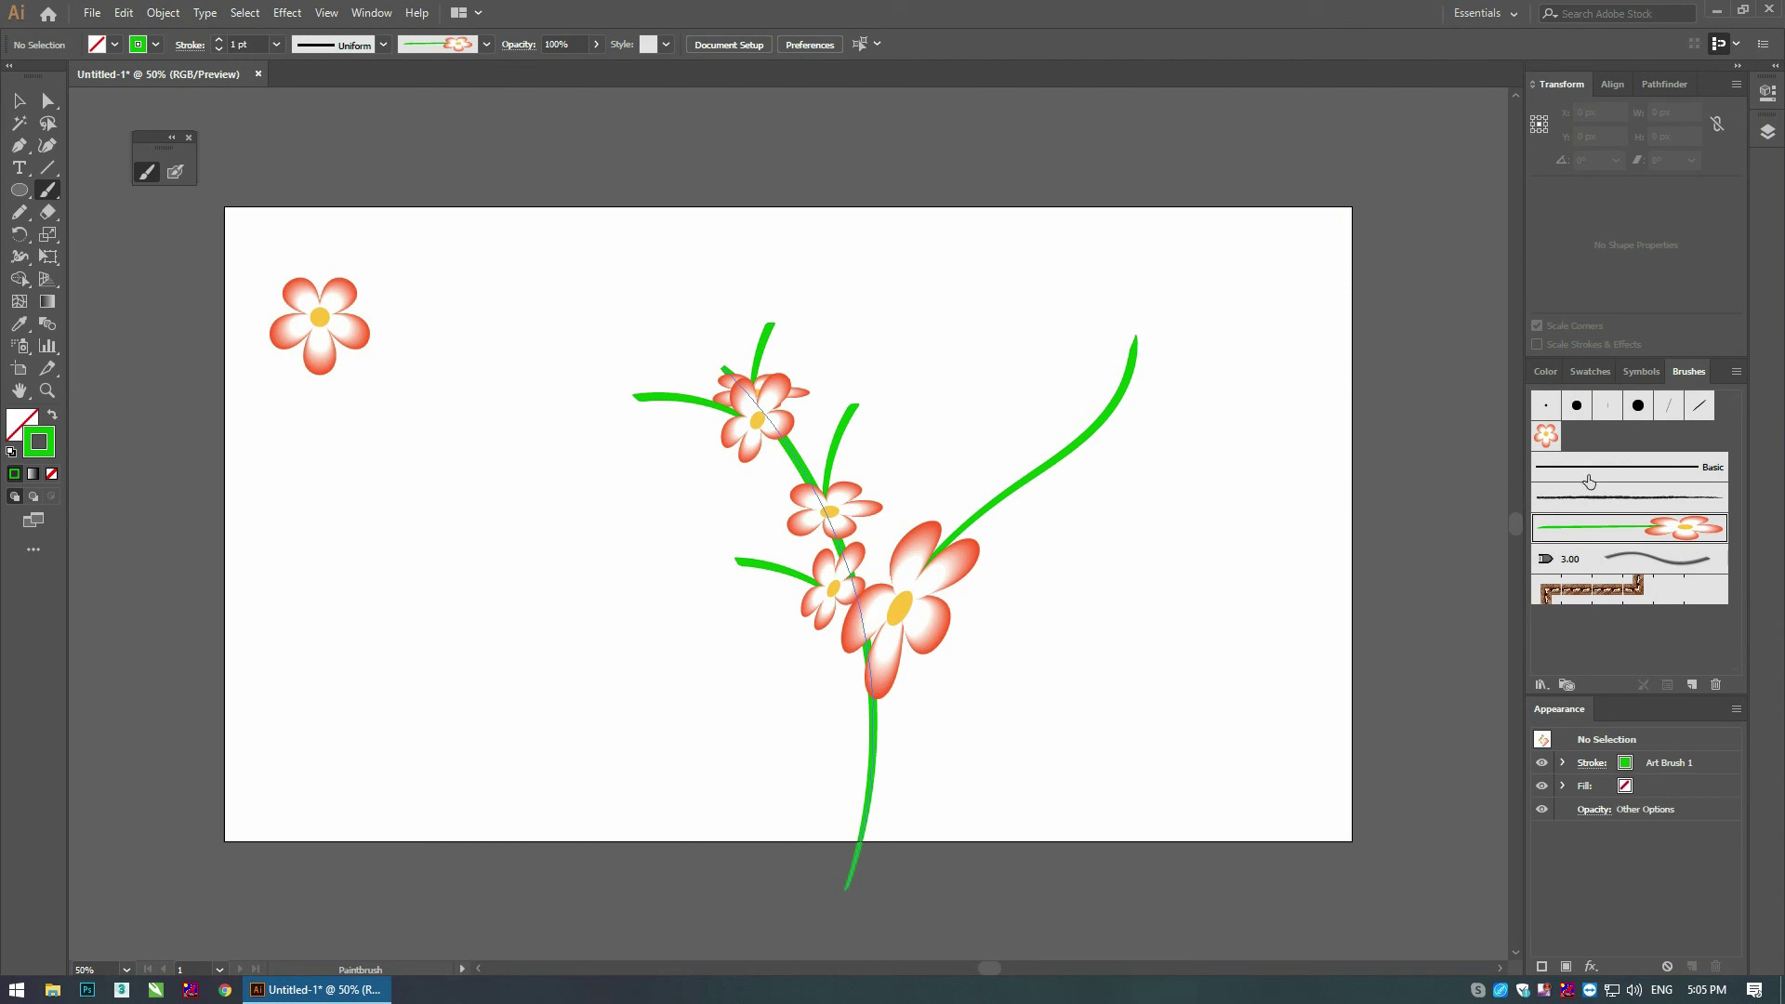
Step: Replace Flip Along with Flip Across, choose the second Overlap option, and apply to existing strokes
{"action": "double_click", "coordinate": [1596, 530]}
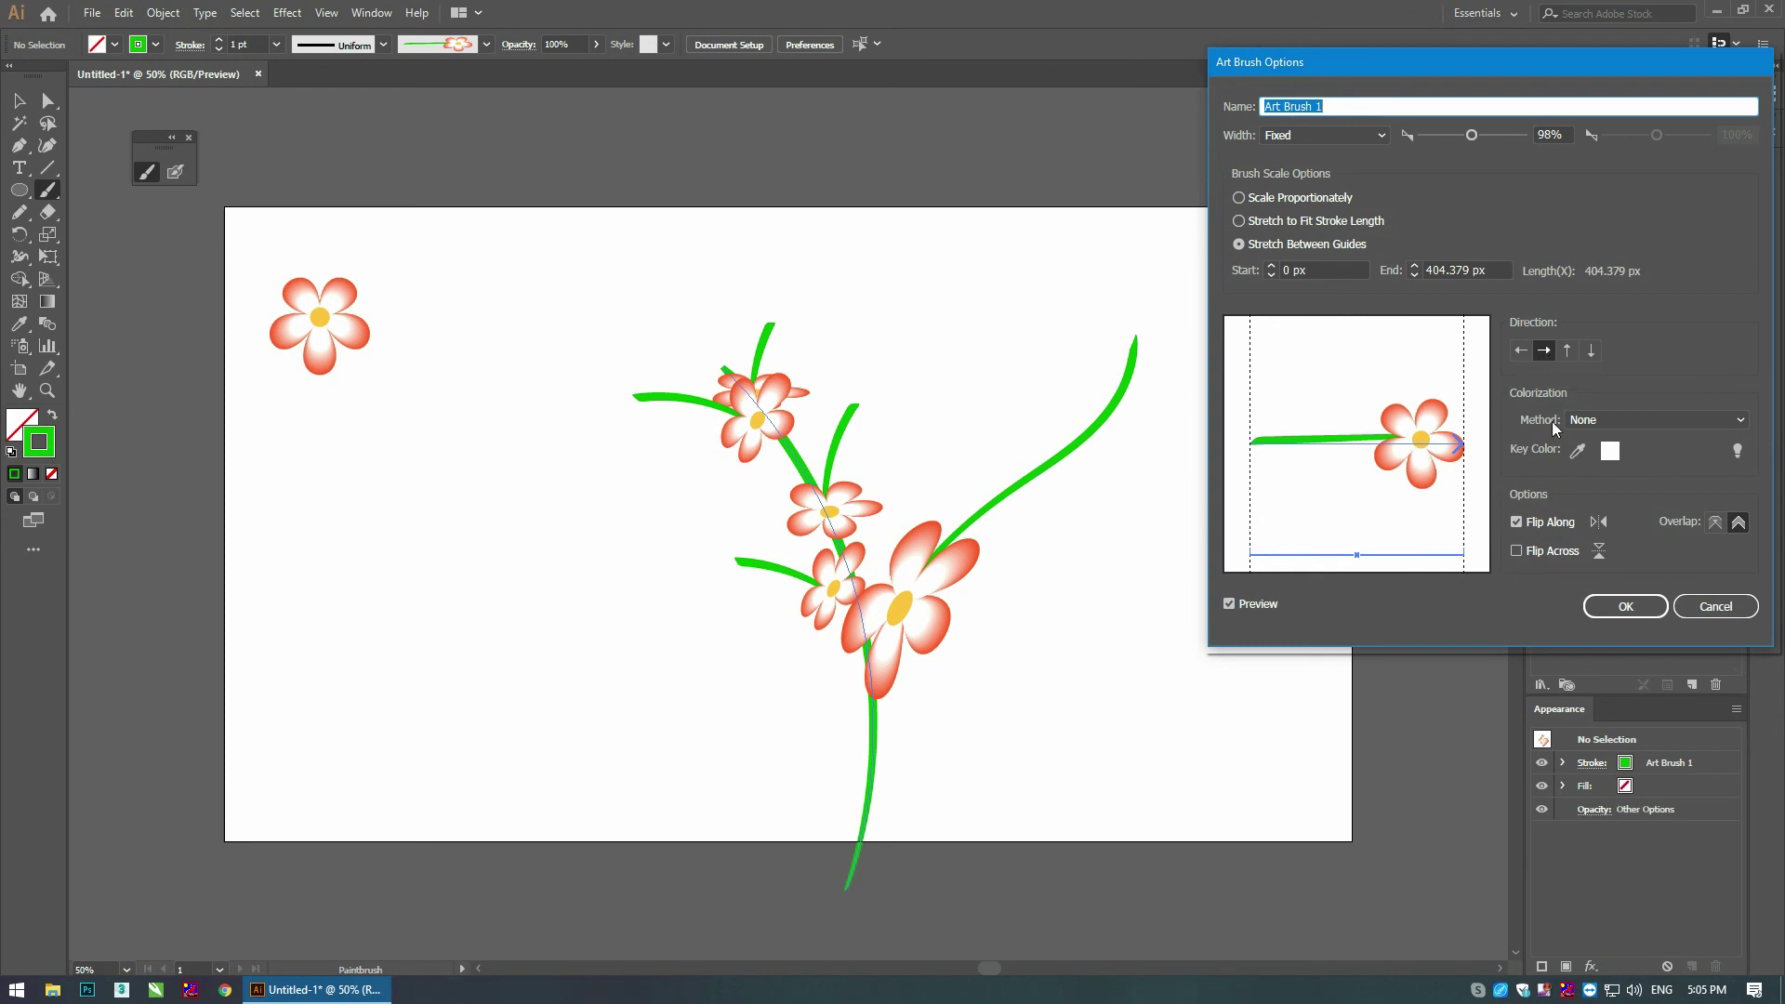
{"action": "left_click", "coordinate": [1516, 551]}
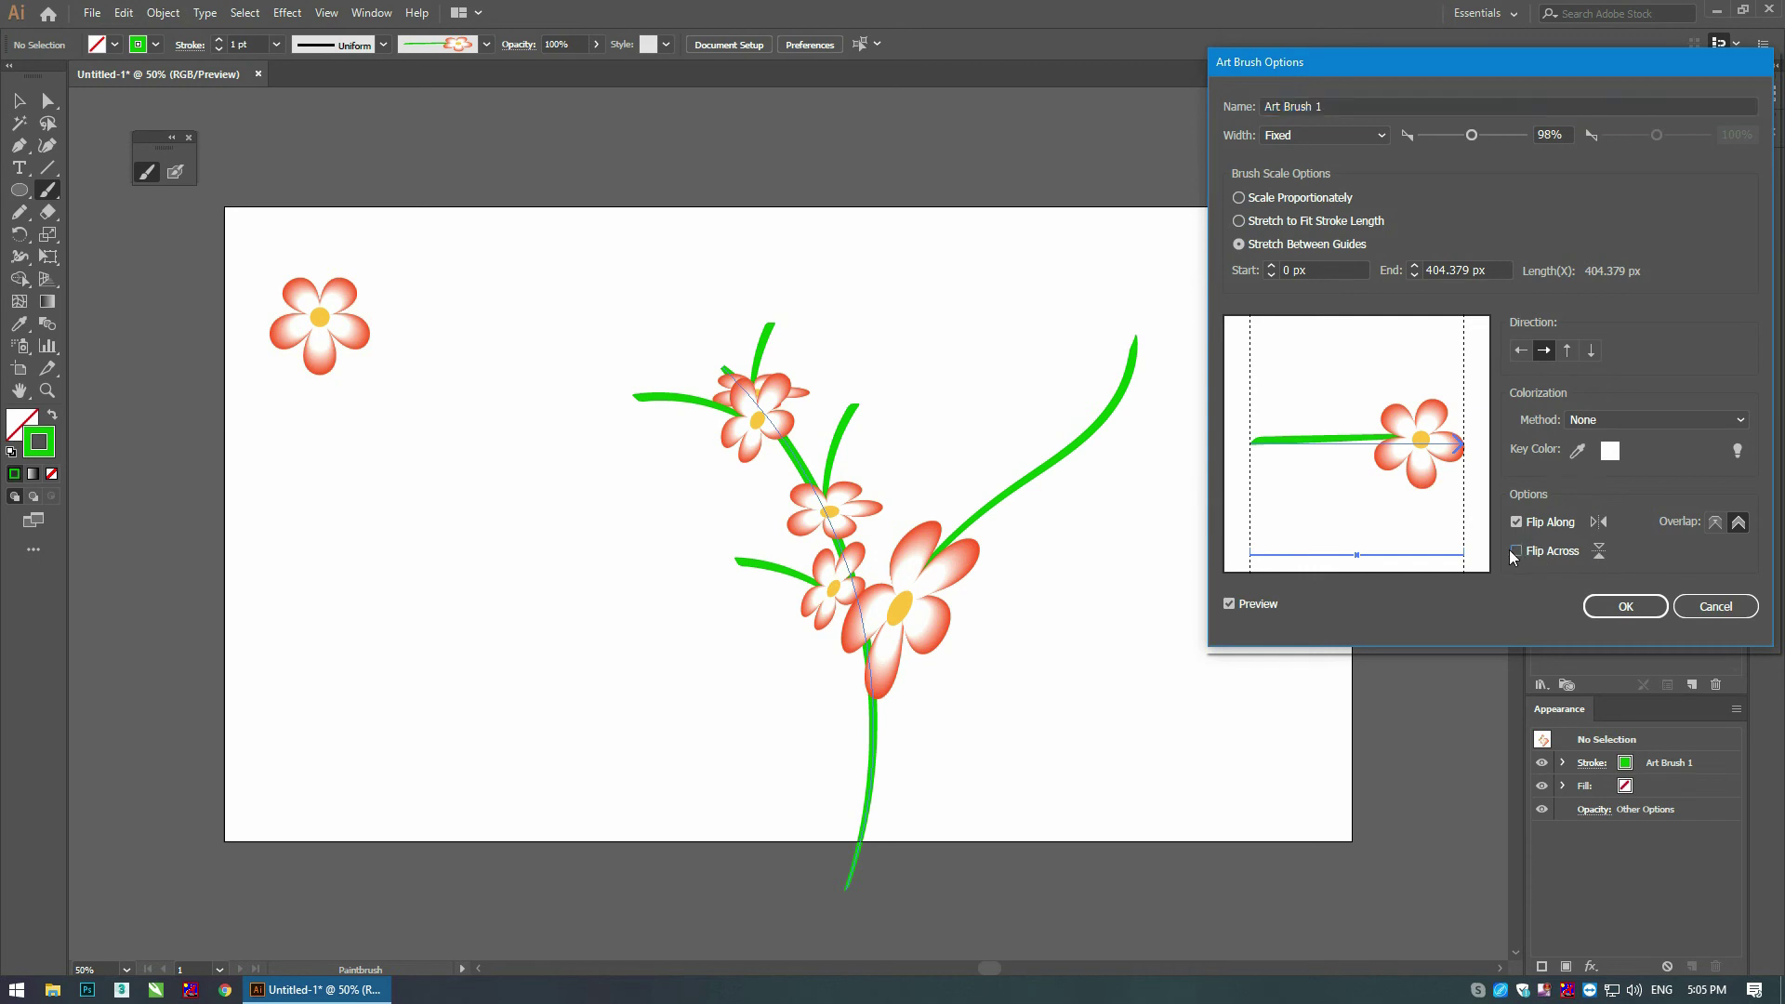
{"action": "left_click", "coordinate": [1517, 551]}
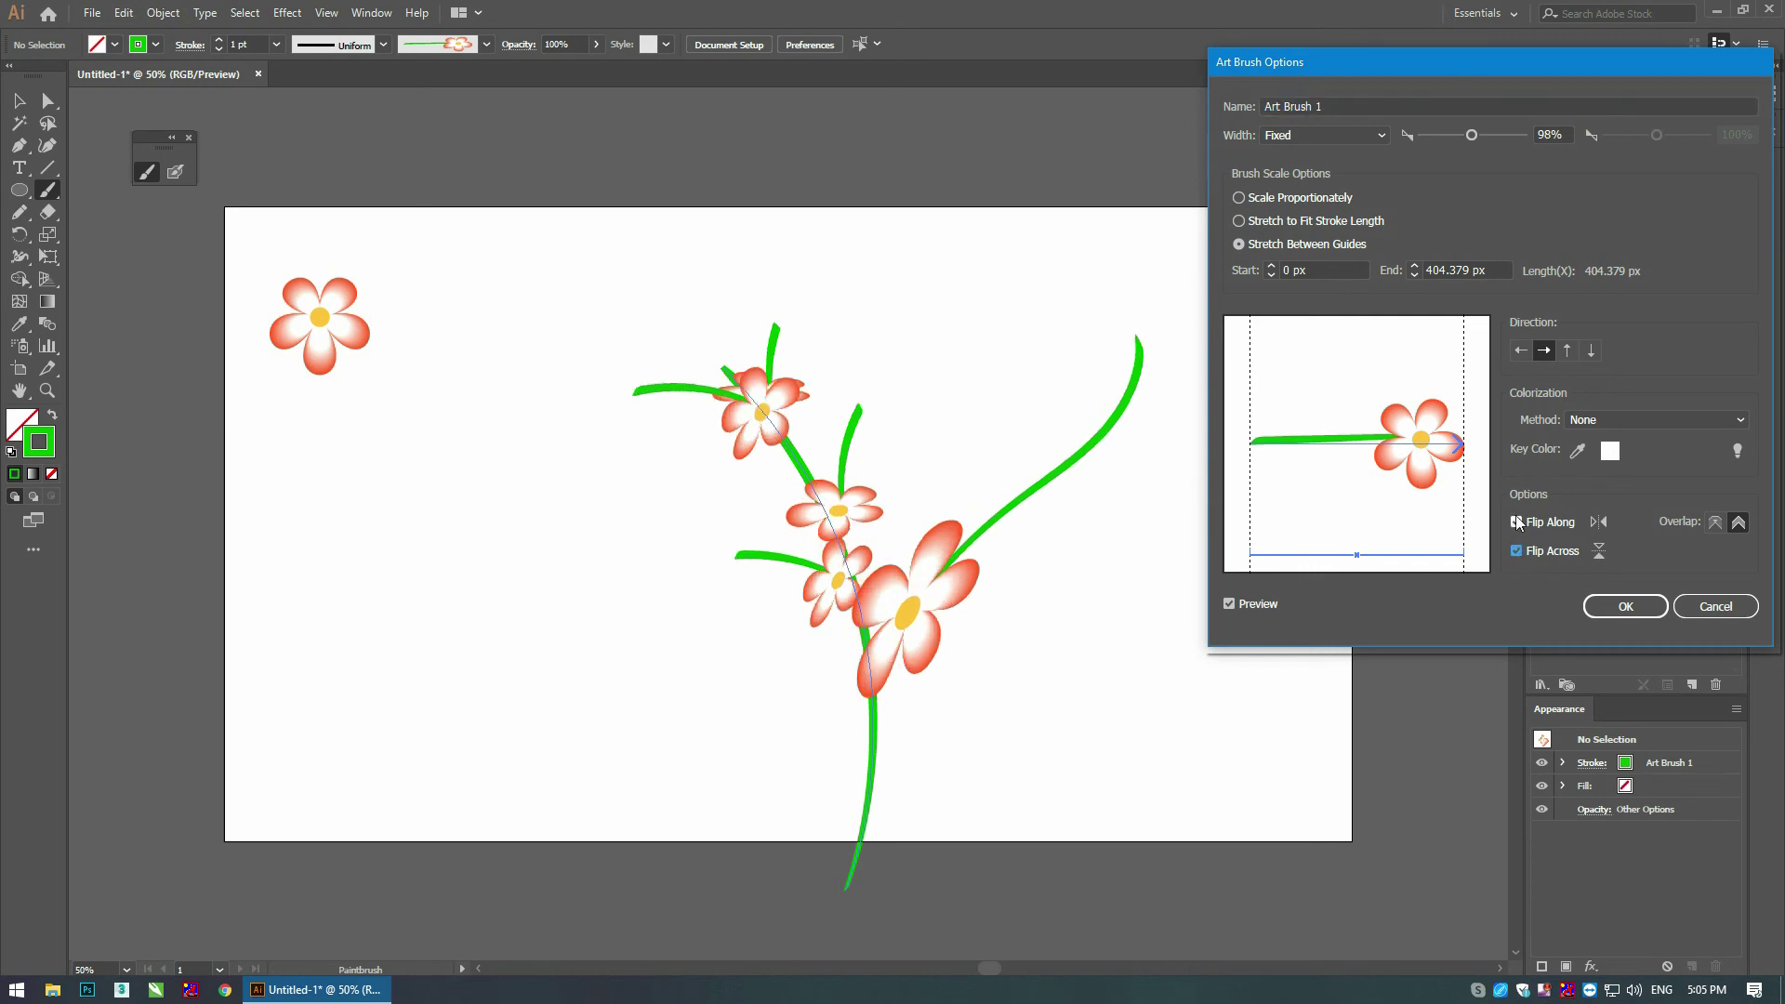
{"action": "left_click", "coordinate": [1518, 522]}
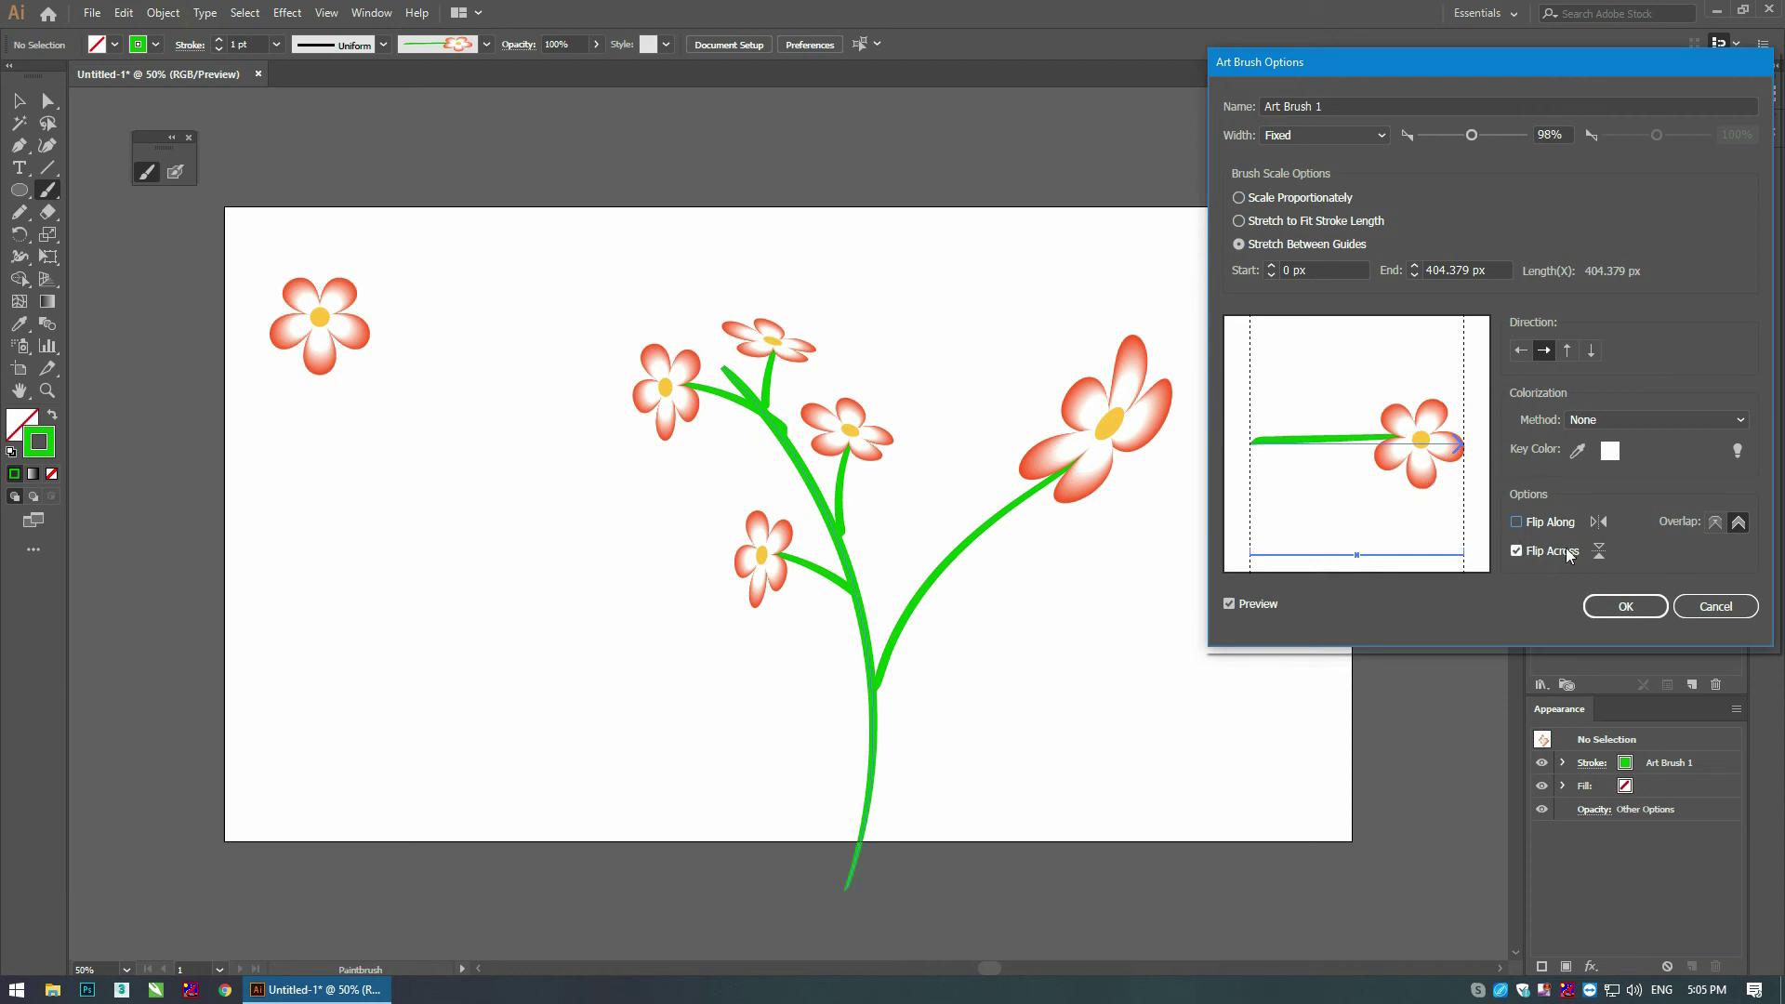
{"action": "left_click", "coordinate": [1515, 550]}
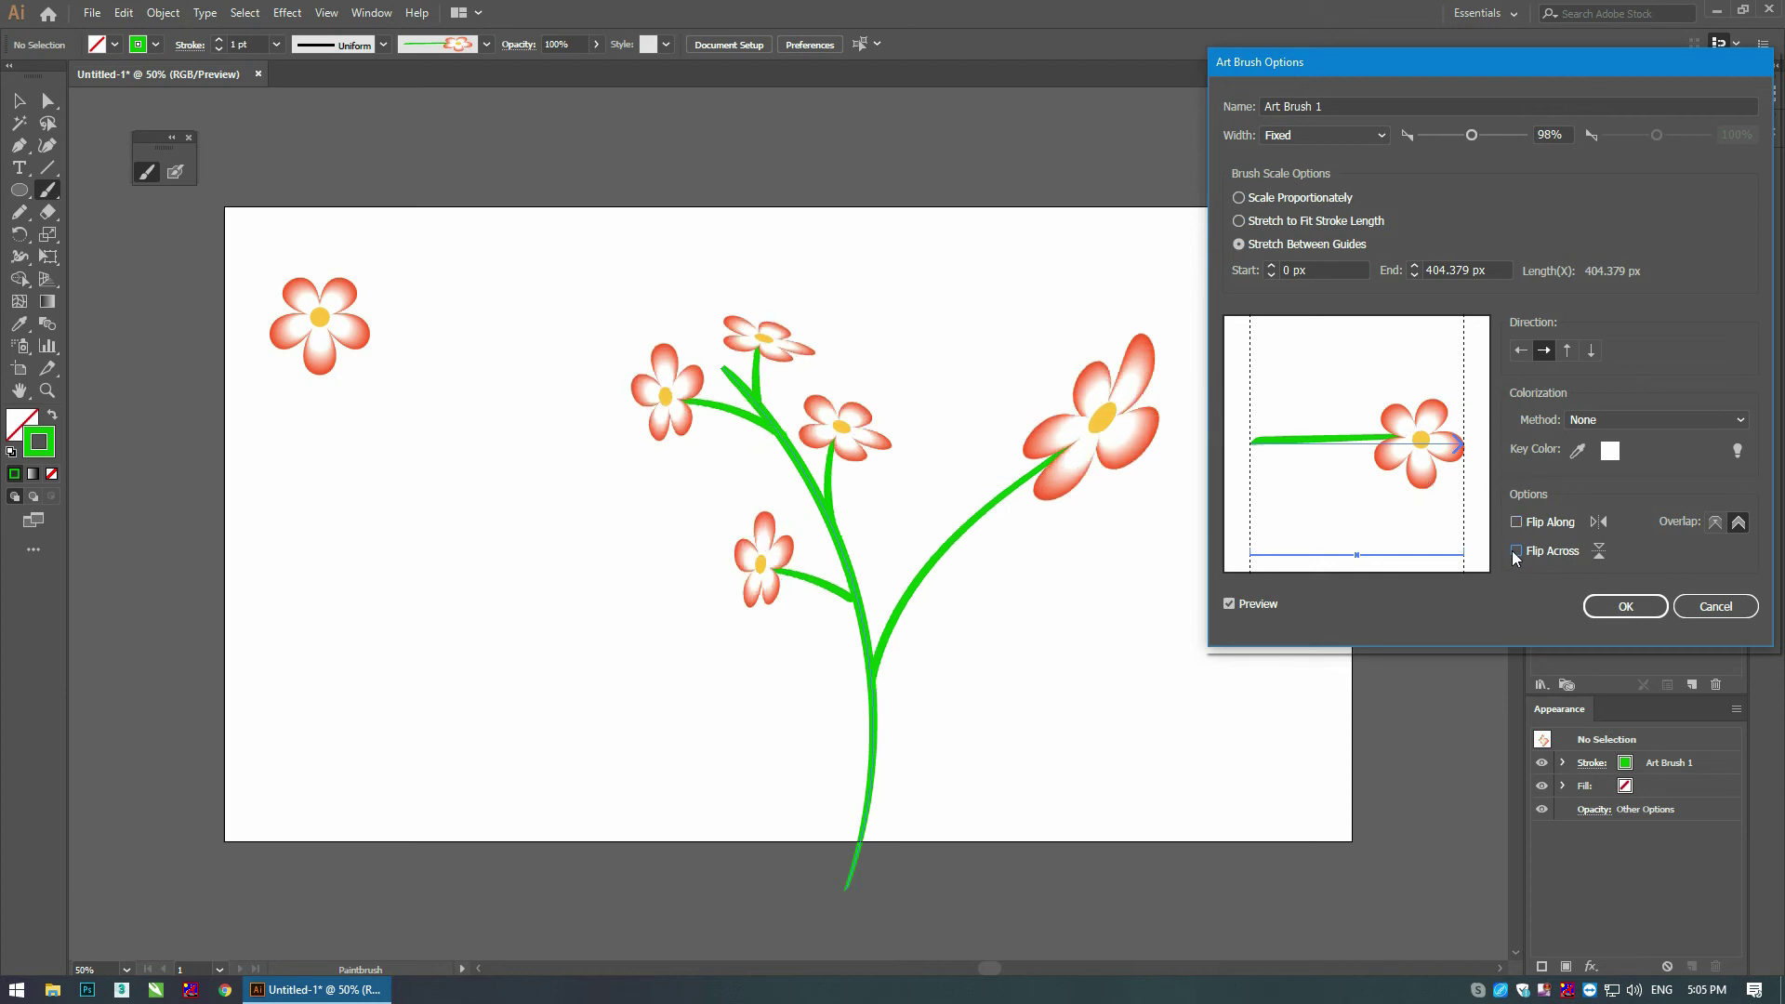
{"action": "left_click", "coordinate": [1516, 552]}
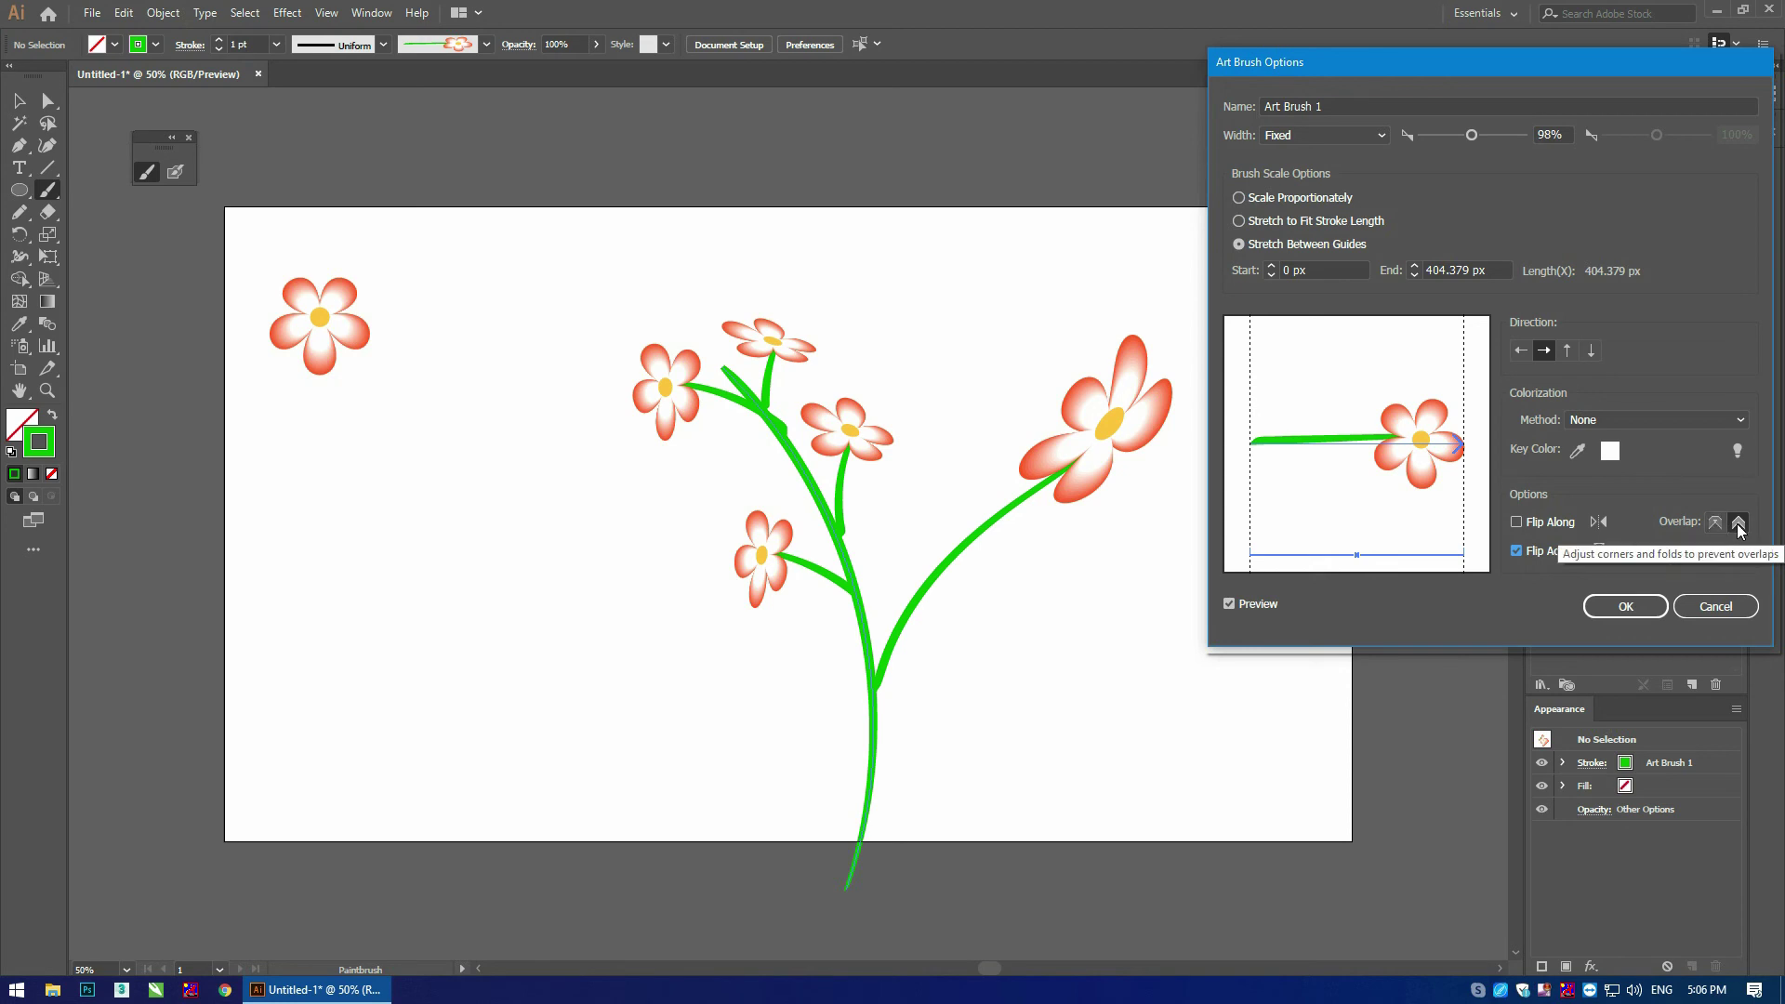
{"action": "left_click", "coordinate": [1739, 523]}
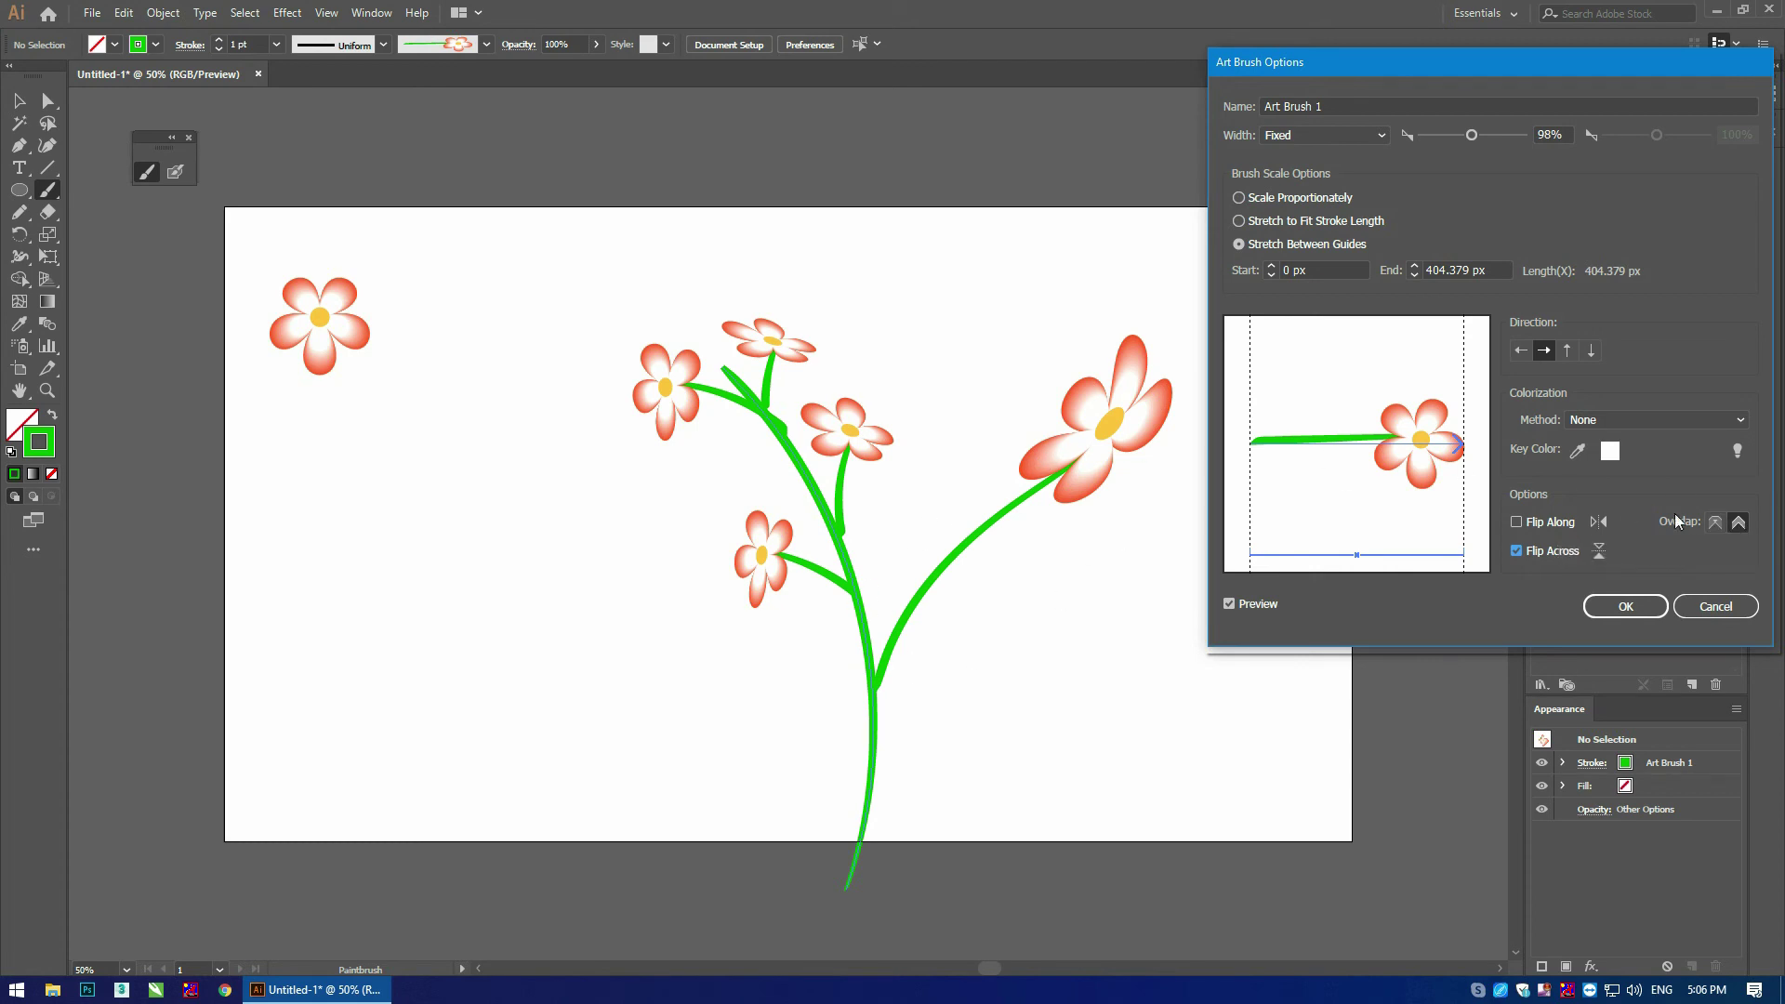
{"action": "left_click", "coordinate": [1626, 606]}
{"action": "left_click", "coordinate": [1454, 385]}
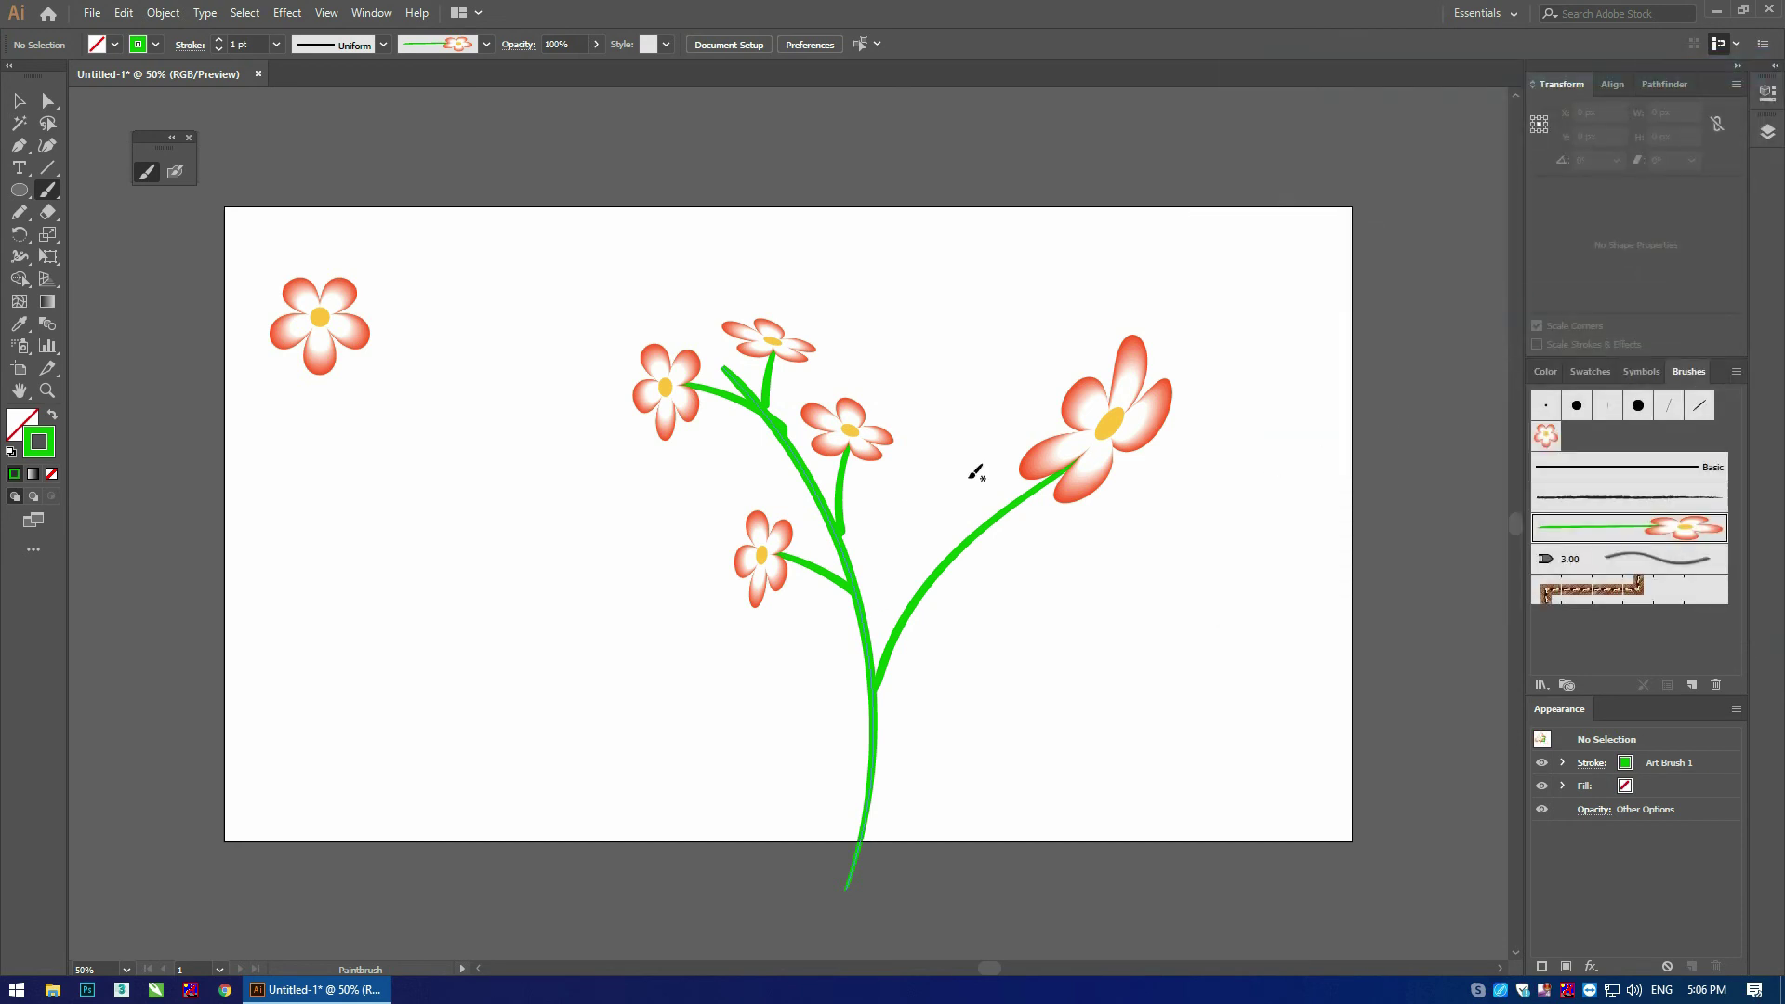
Step: Change Art Brush 1's Overlap option and confirm it, leaving existing strokes unchanged
{"action": "double_click", "coordinate": [1659, 532]}
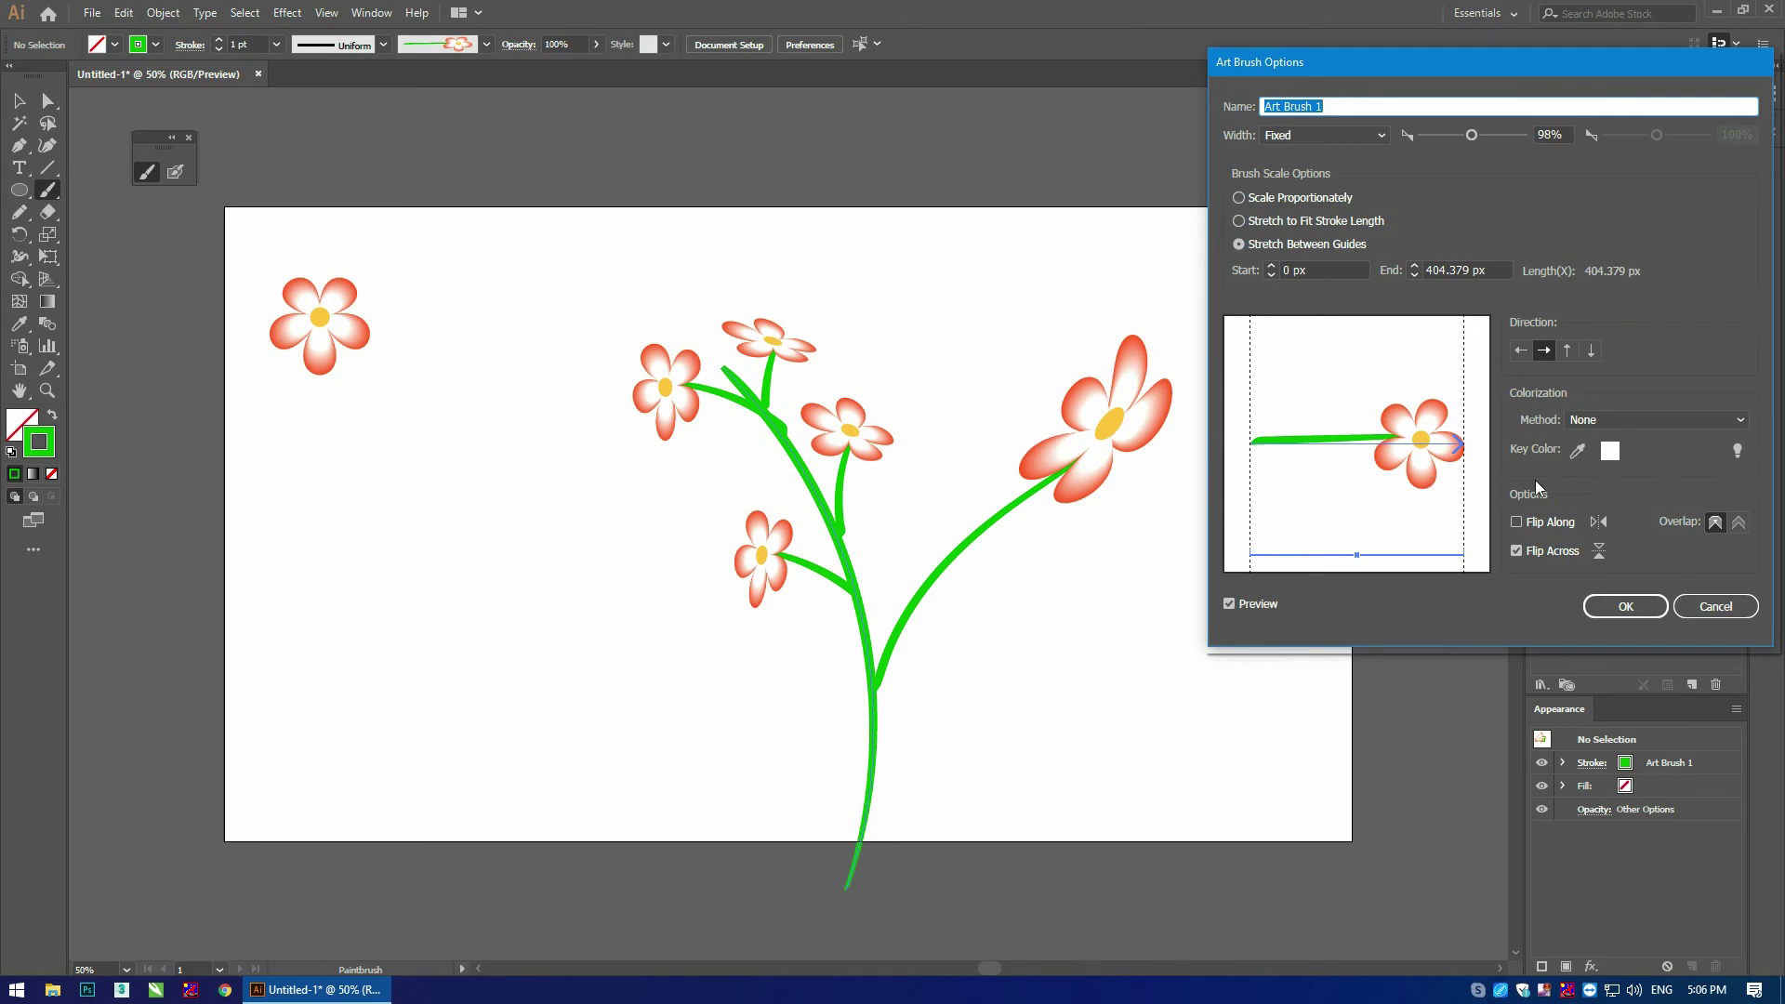
{"action": "left_click", "coordinate": [1739, 523]}
{"action": "left_click", "coordinate": [1620, 605]}
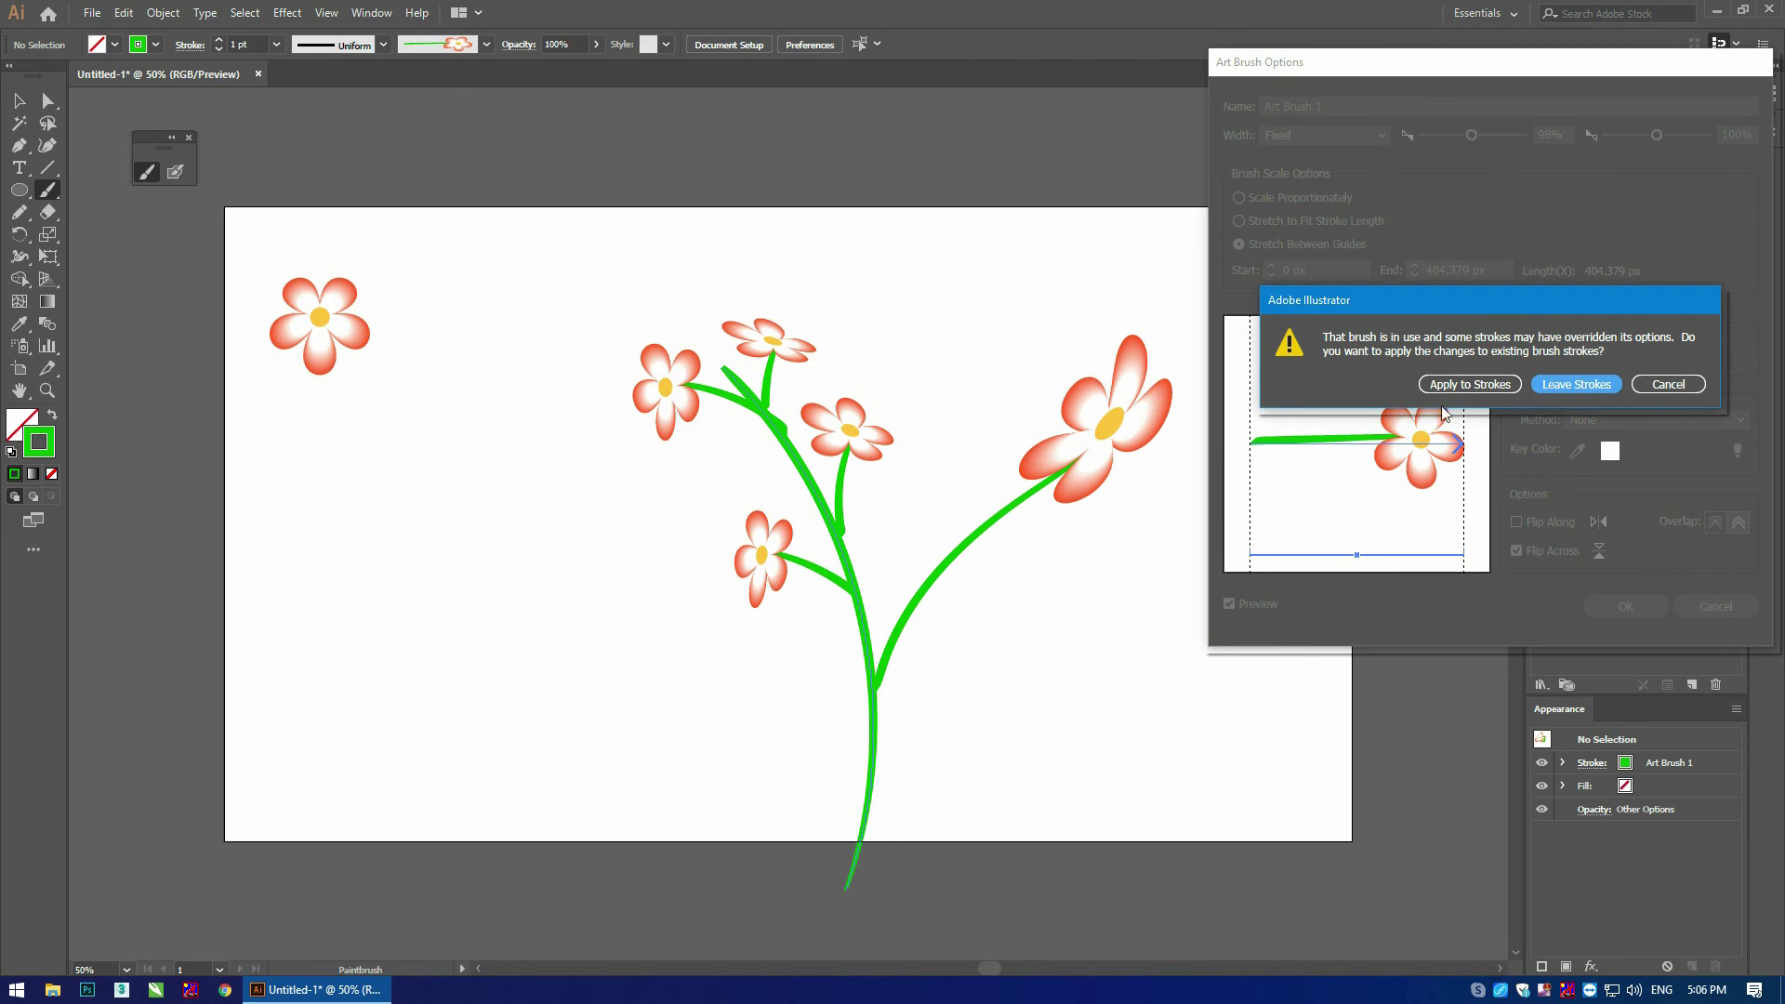
{"action": "left_click", "coordinate": [1456, 387]}
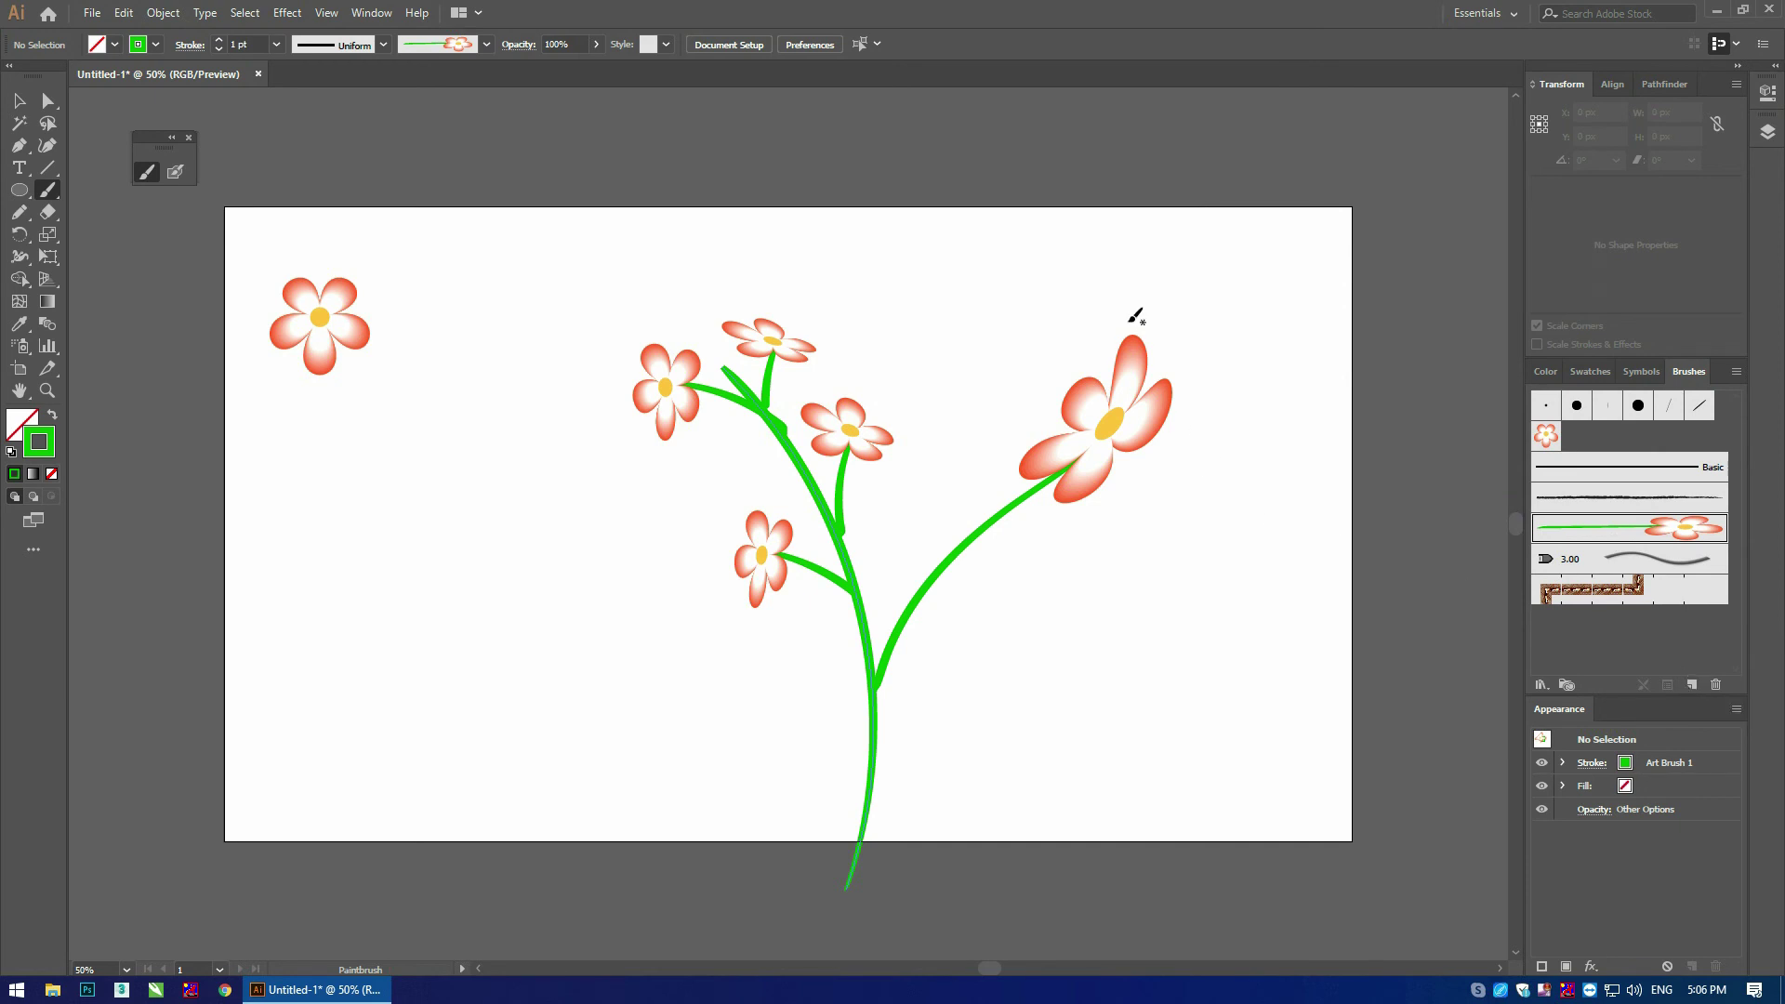
Step: Marquee-select the green flowering branch and delete it
{"action": "key", "text": "v"}
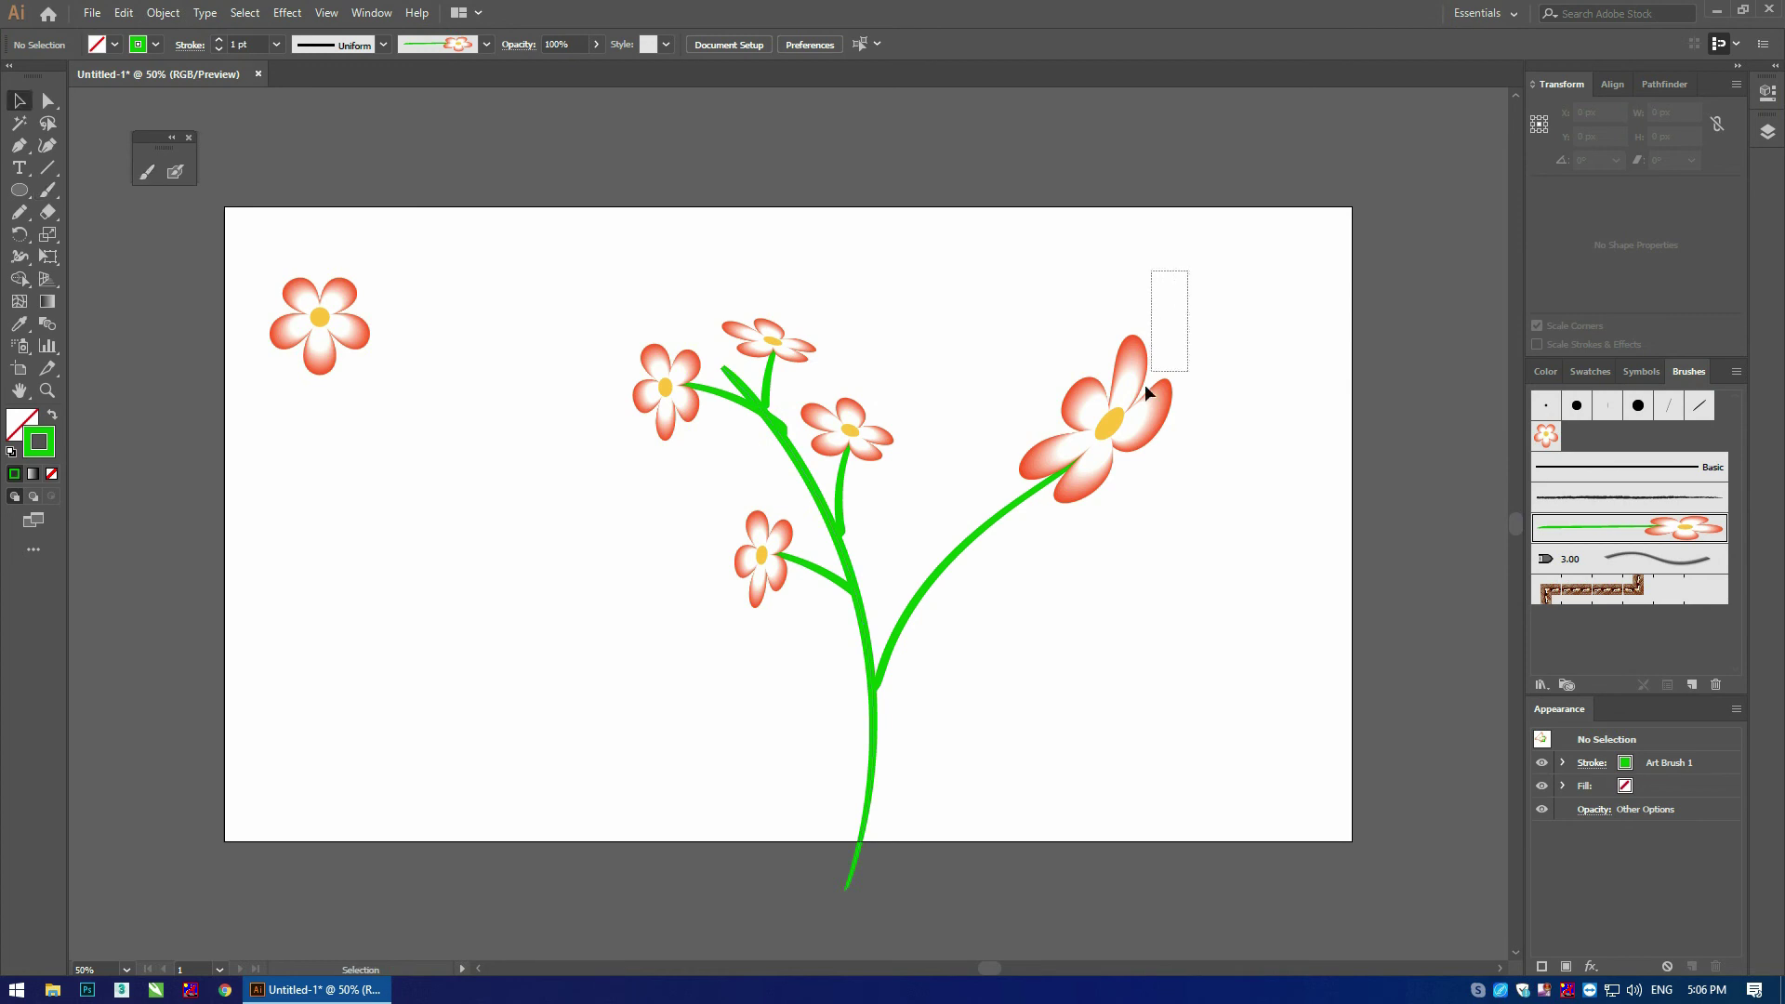
{"action": "left_click_drag", "start_coordinate": [1146, 383], "coordinate": [622, 722]}
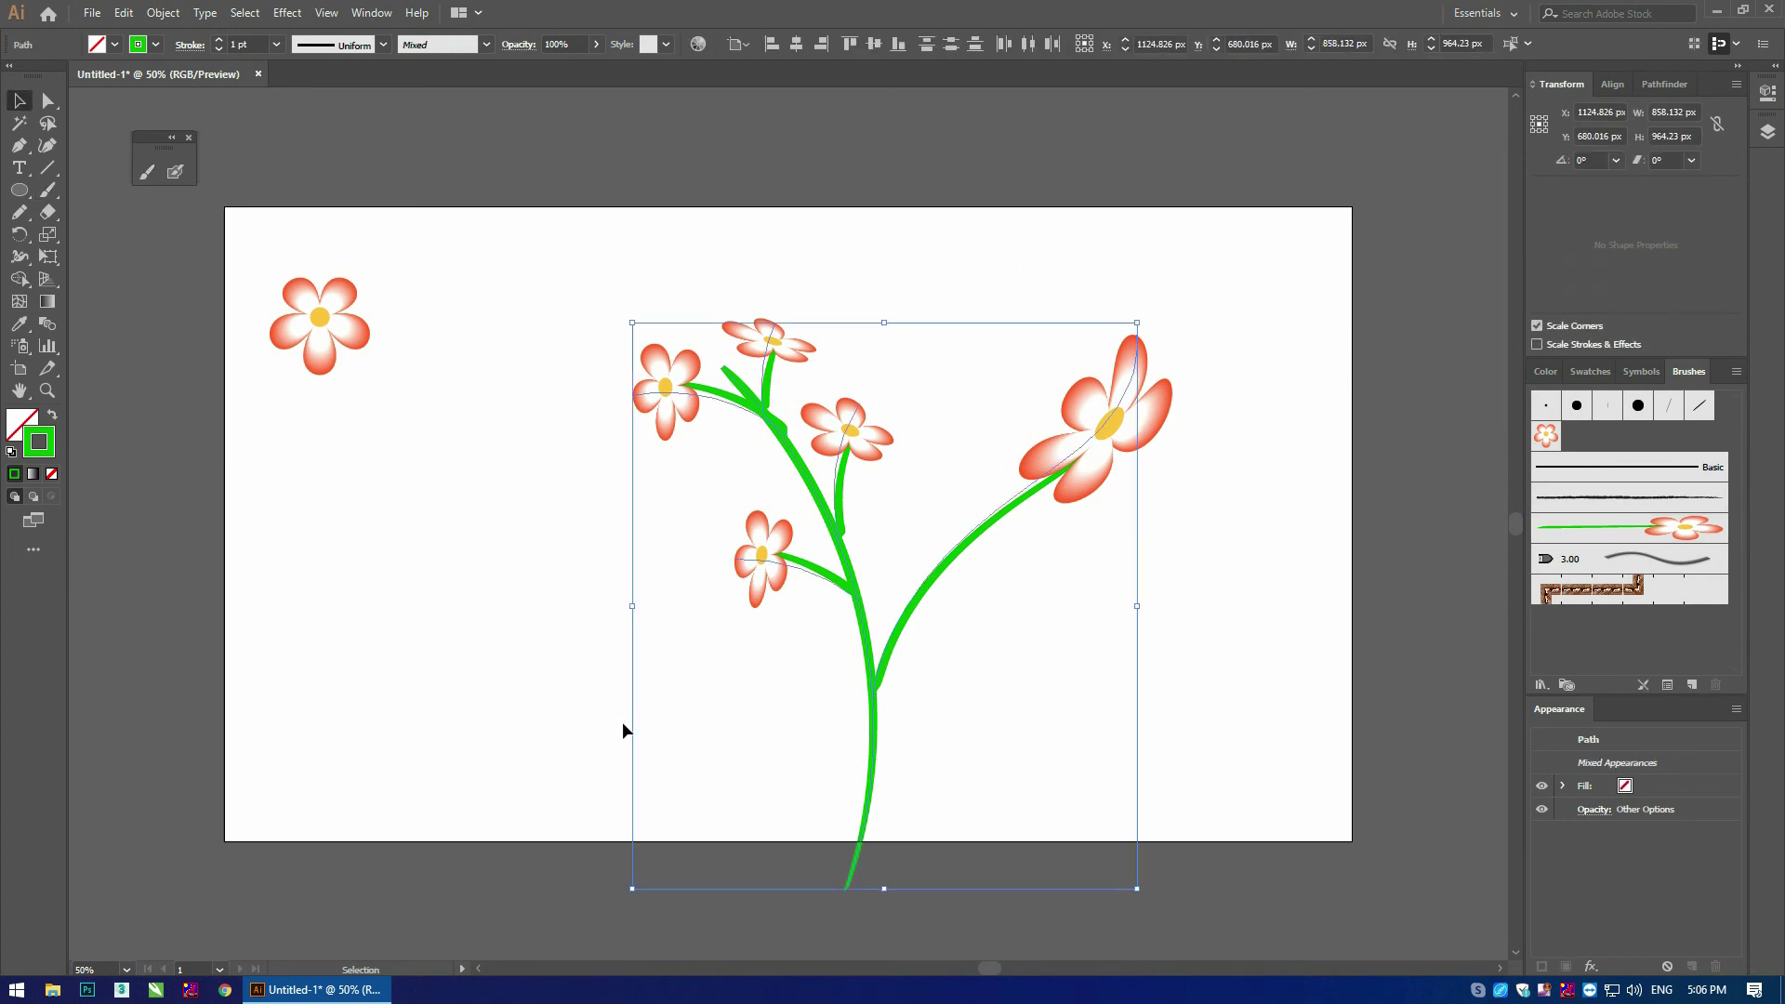
{"action": "key", "text": "Delete"}
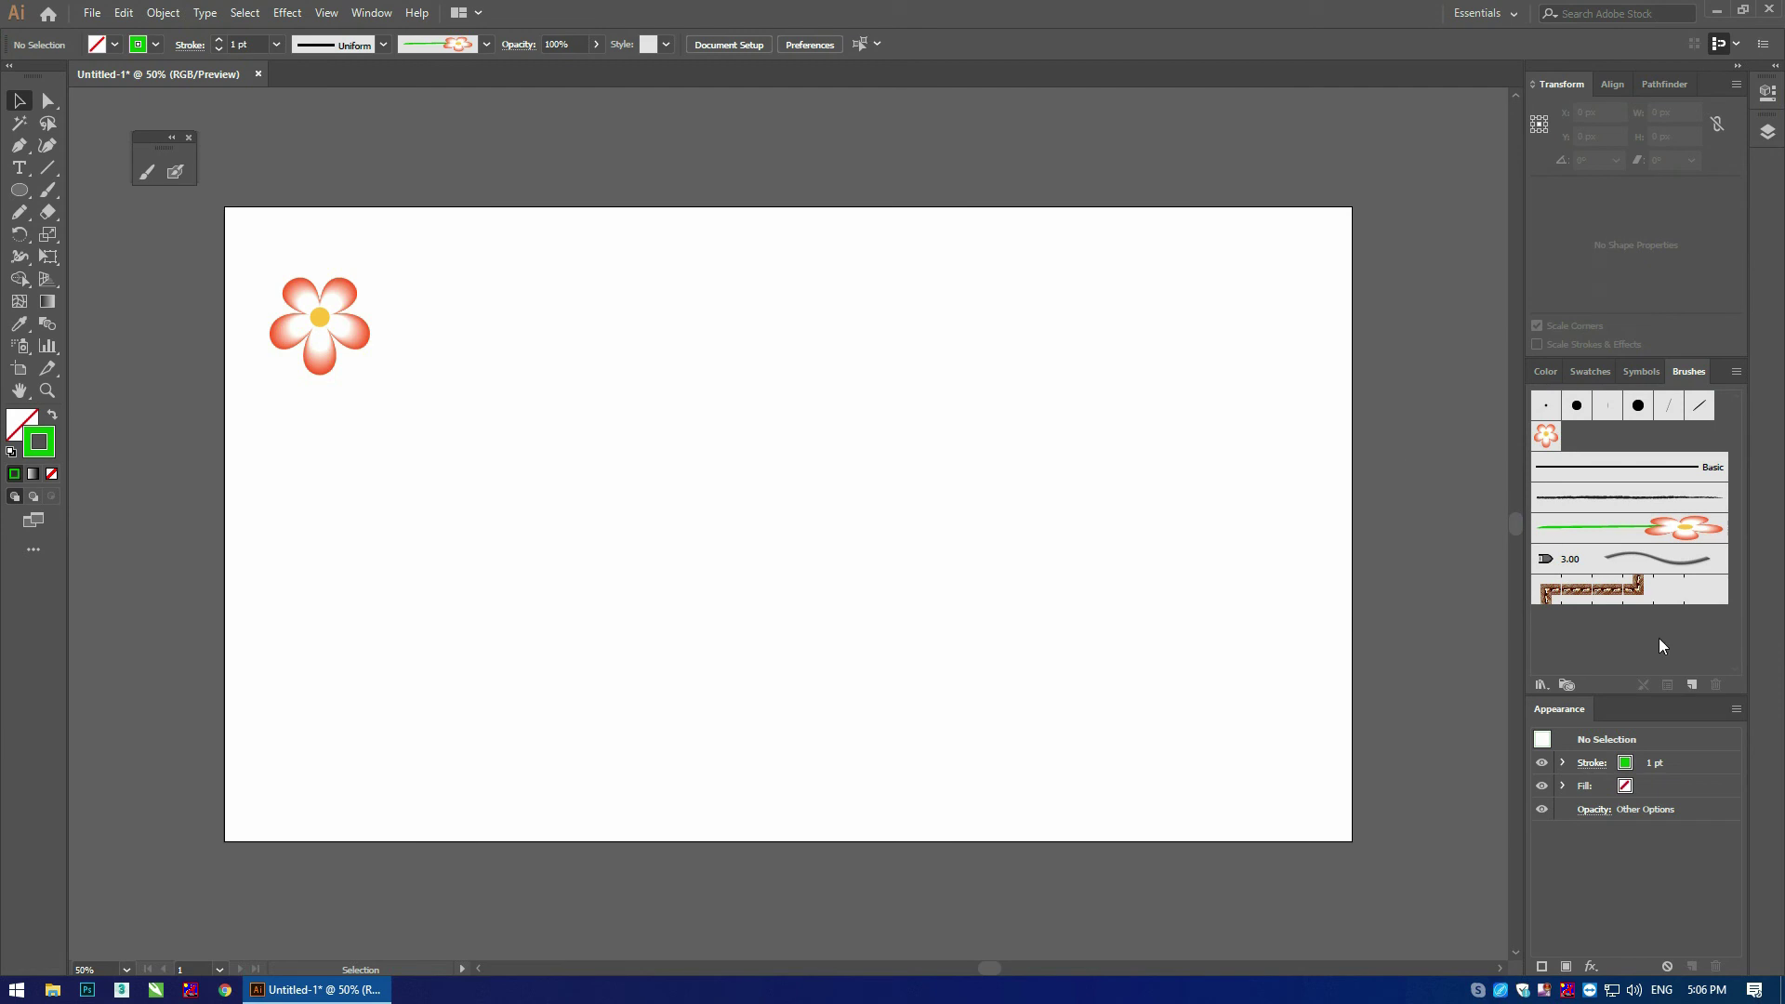
Step: Create Bristle Brush 1 as a new bristle brush with the Round Curve shape
{"action": "left_click", "coordinate": [1692, 684]}
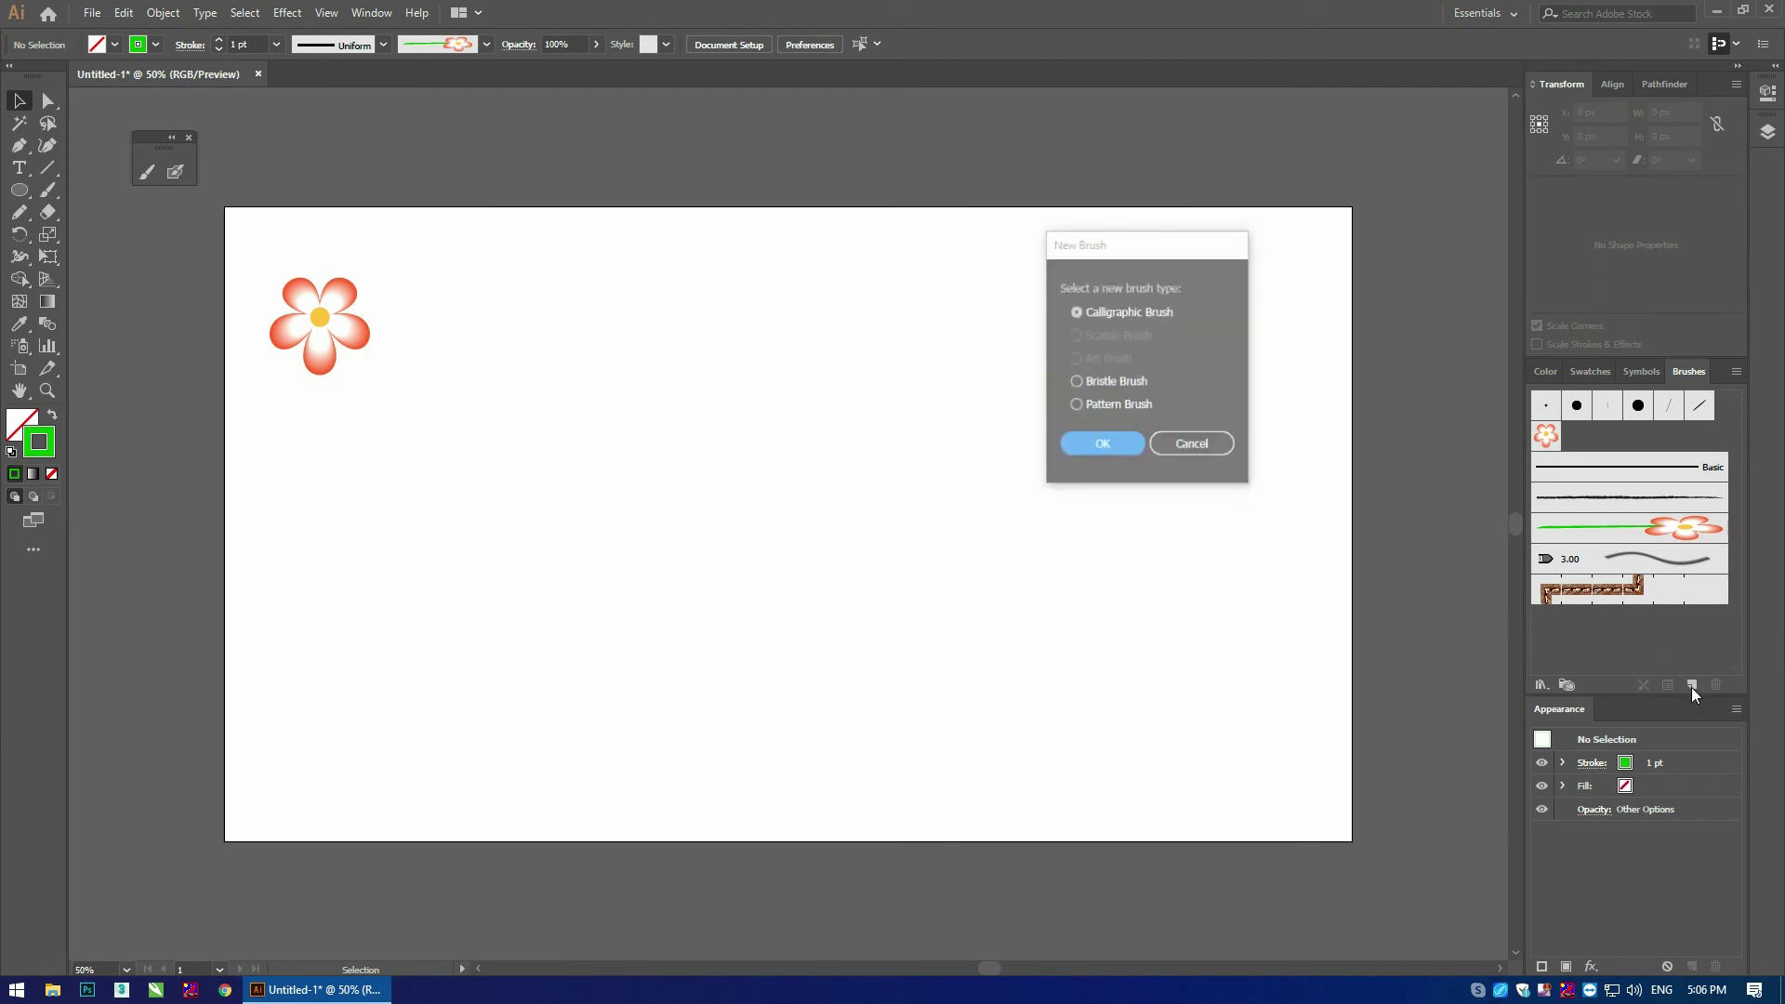
{"action": "left_click", "coordinate": [1077, 382]}
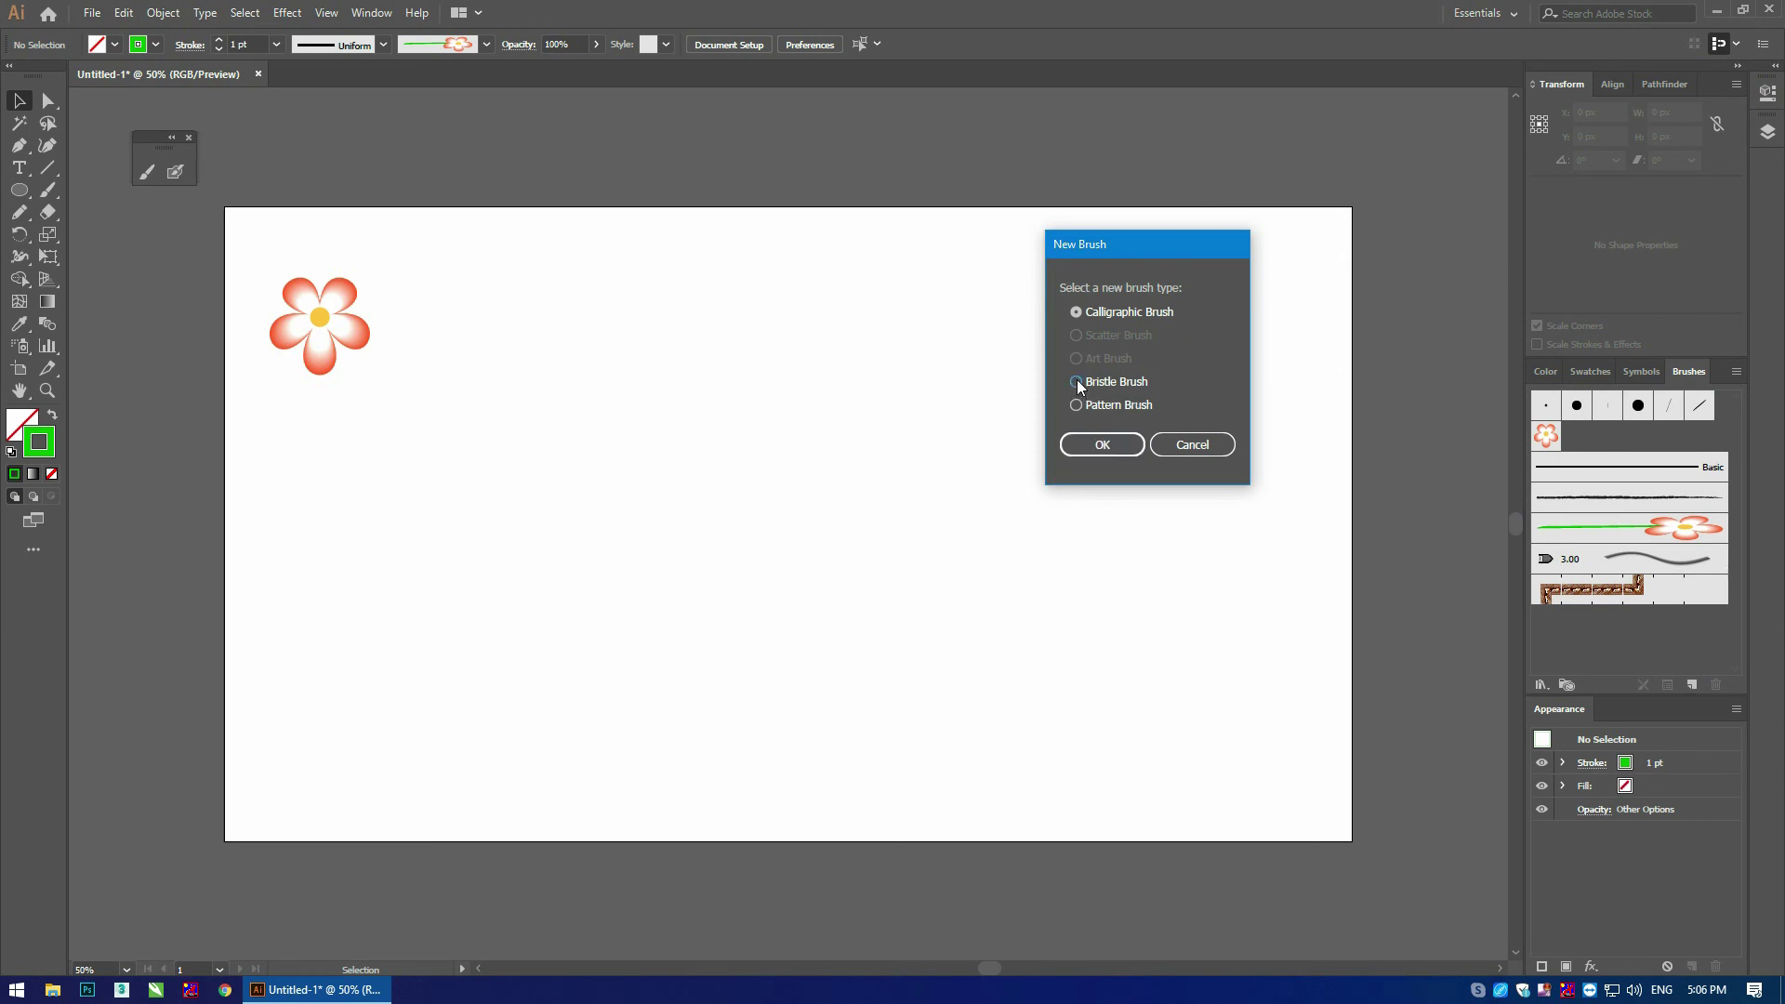
{"action": "left_click", "coordinate": [1095, 448]}
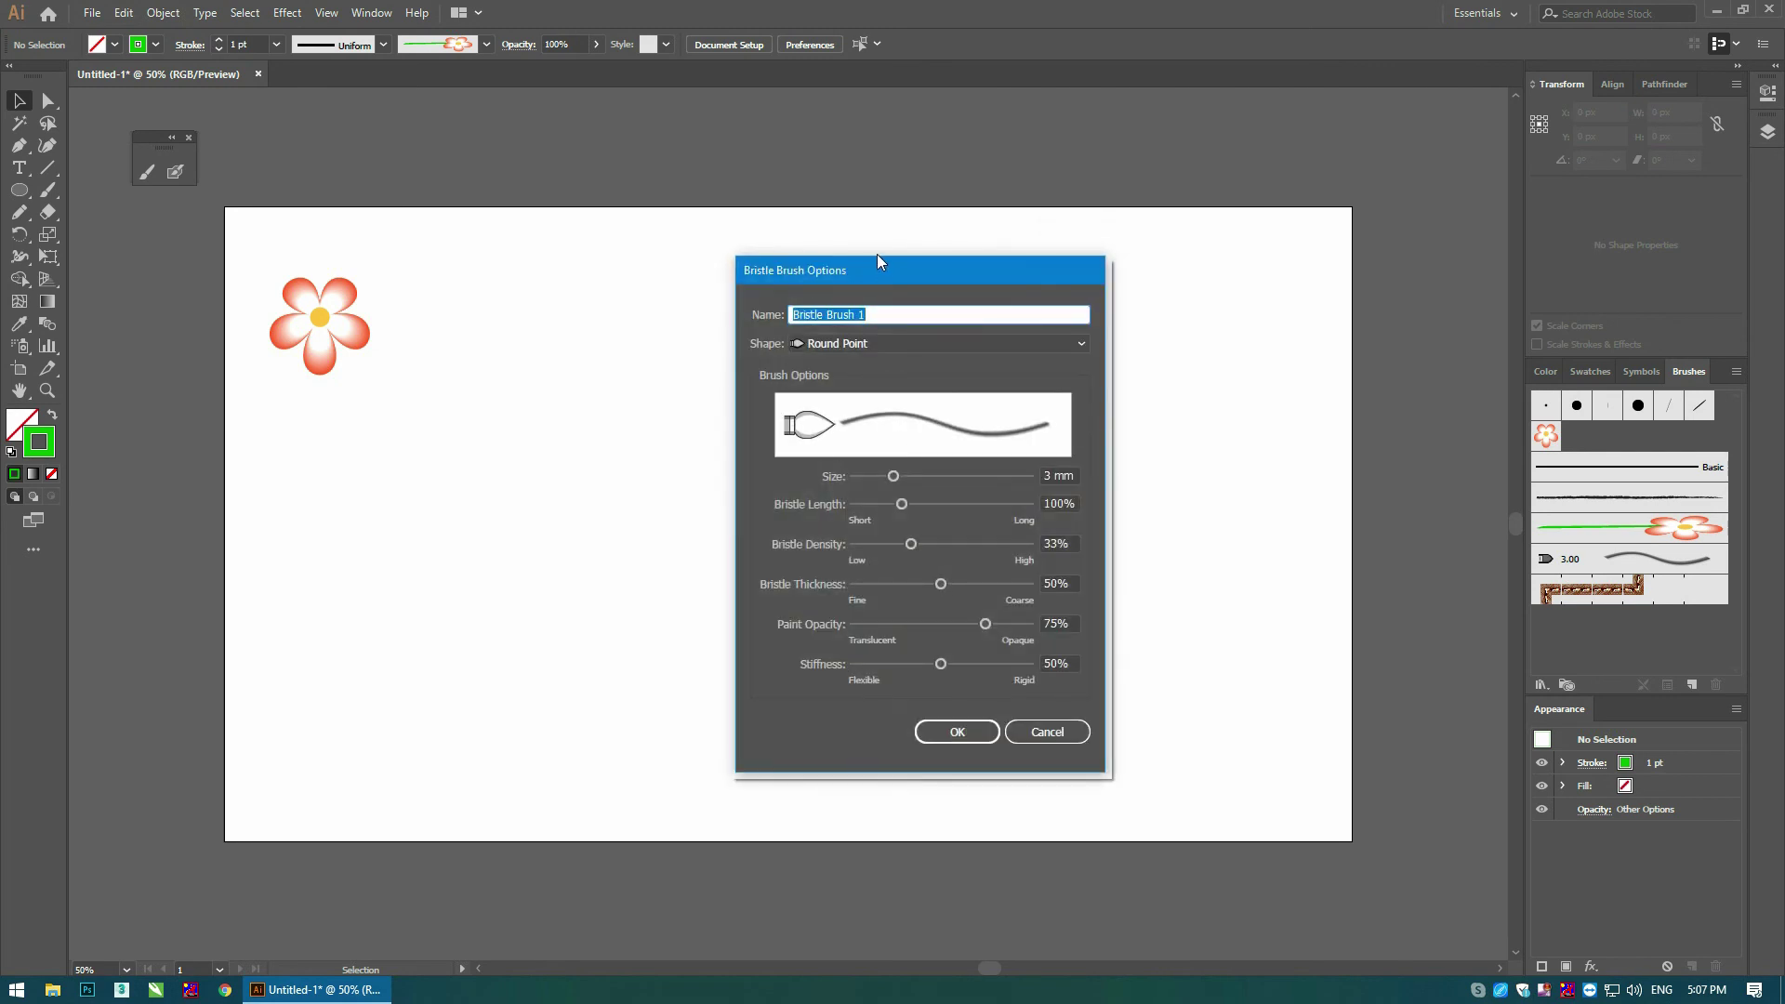
{"action": "left_click_drag", "start_coordinate": [877, 275], "coordinate": [891, 239]}
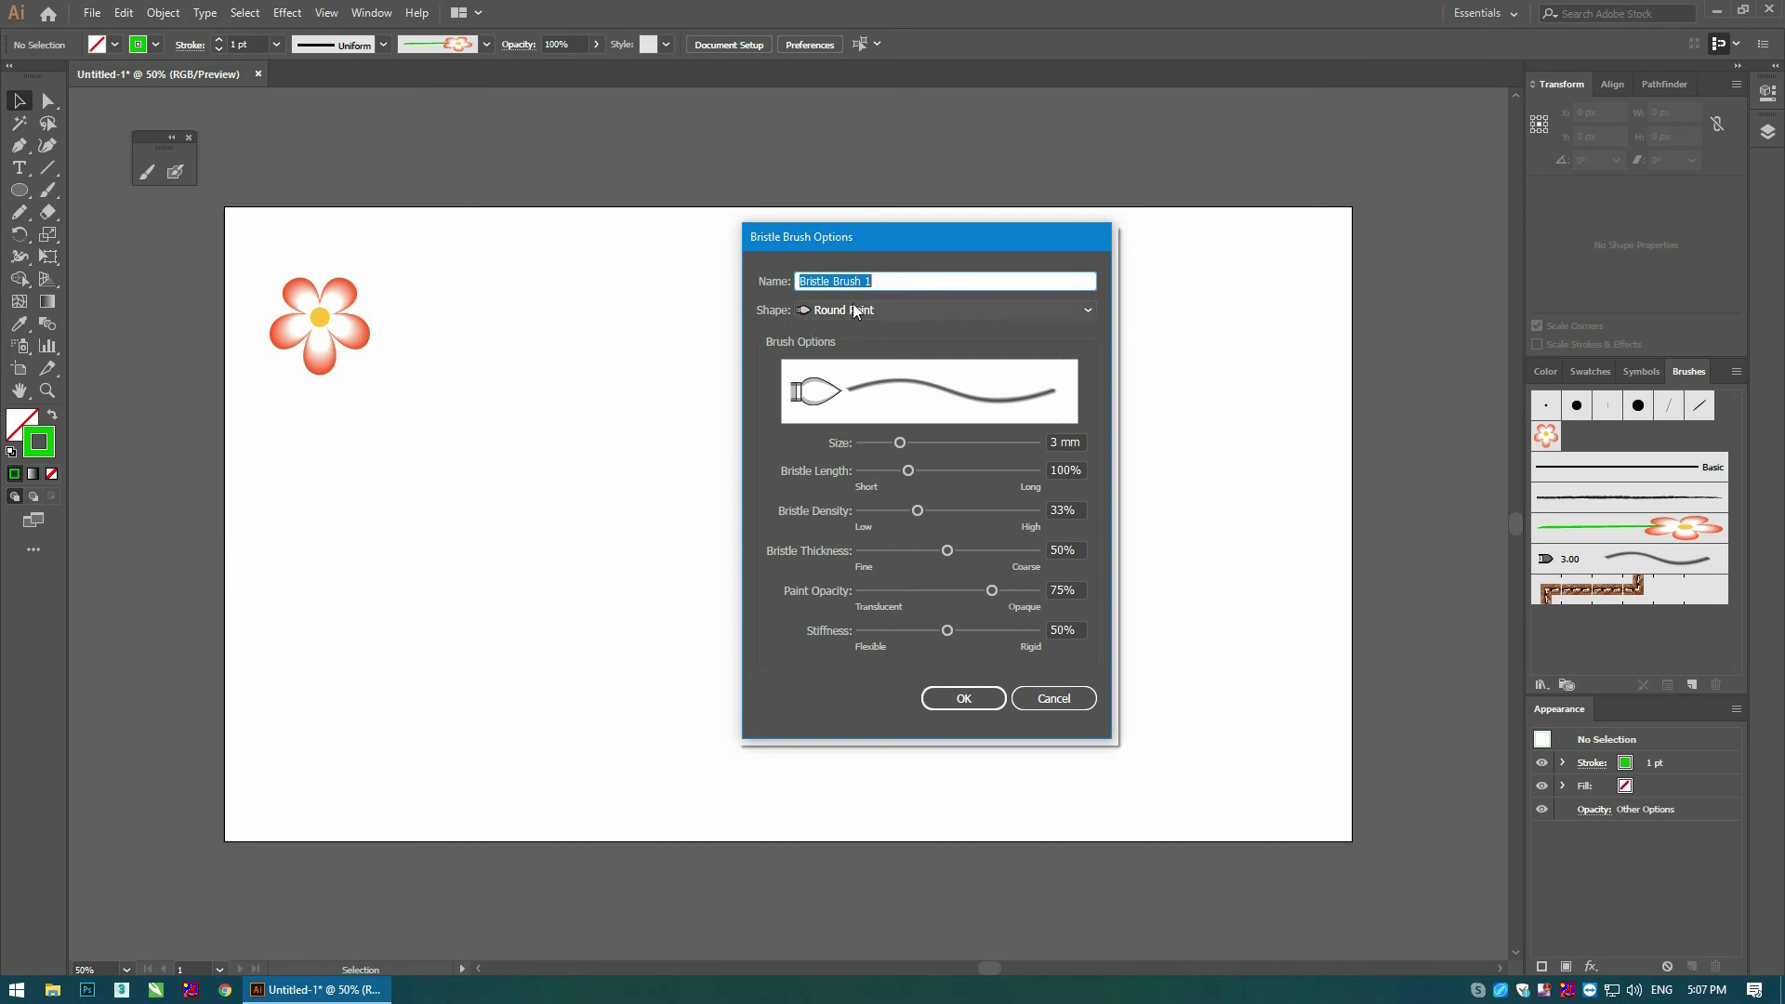
{"action": "left_click", "coordinate": [896, 312]}
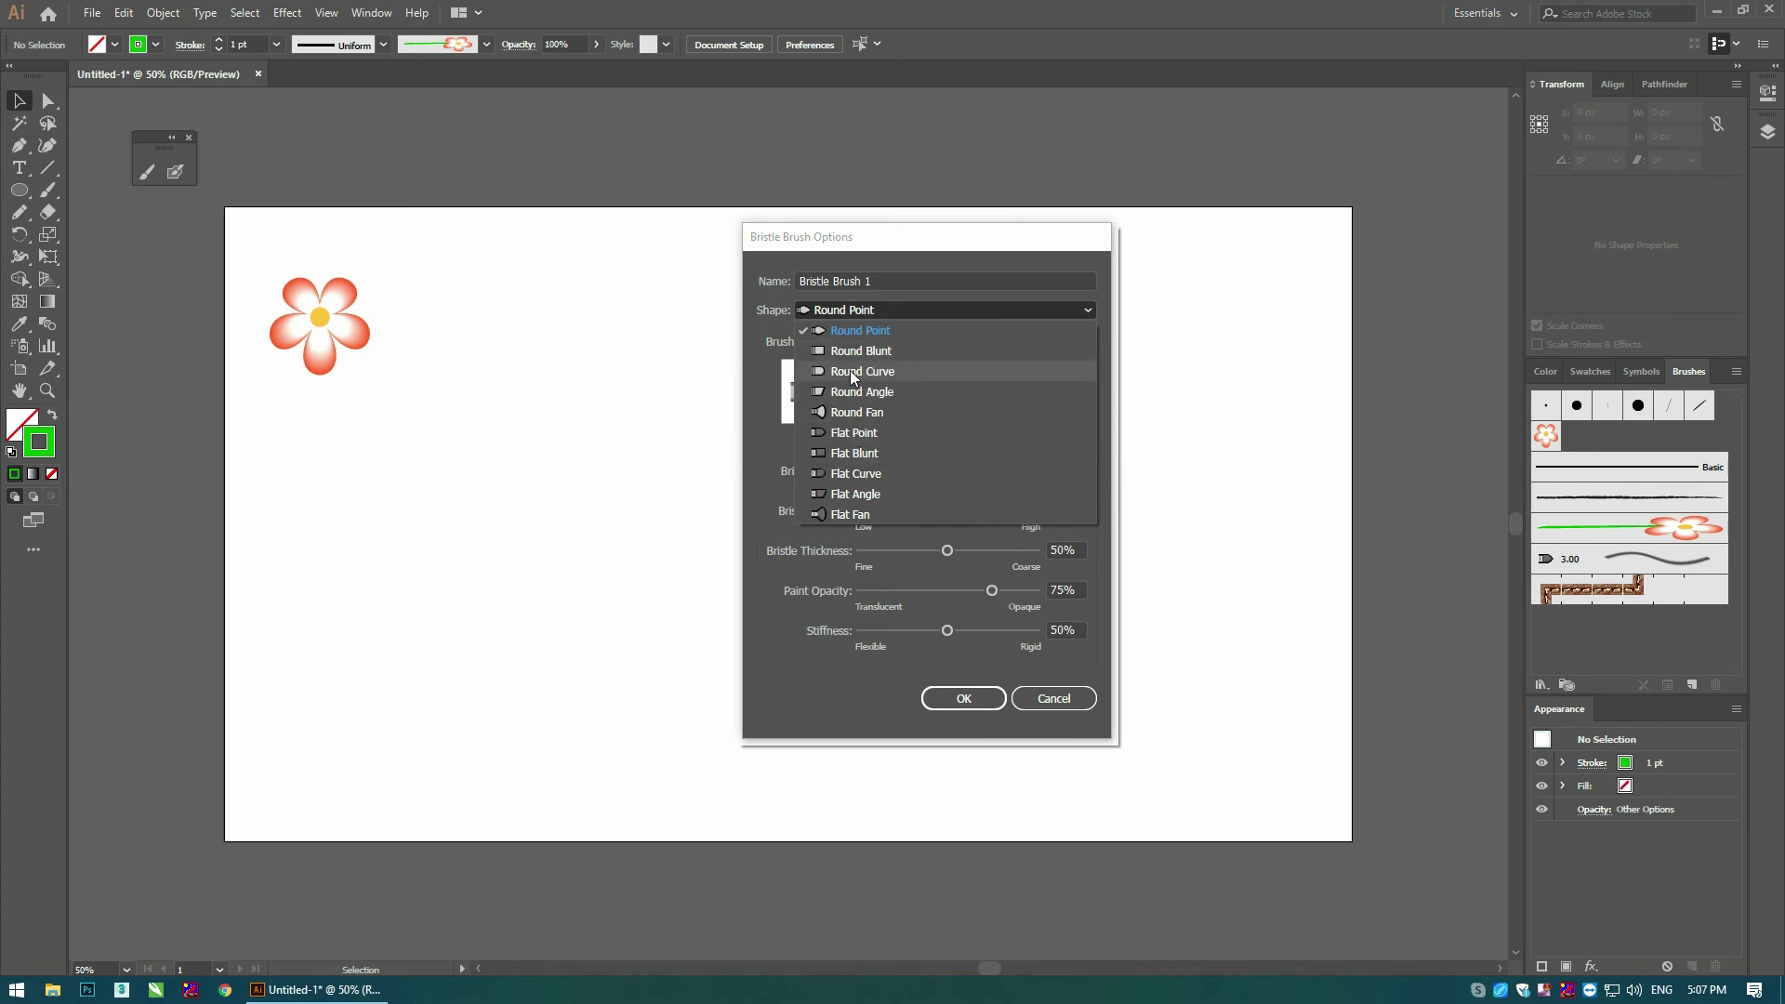
{"action": "left_click", "coordinate": [851, 372]}
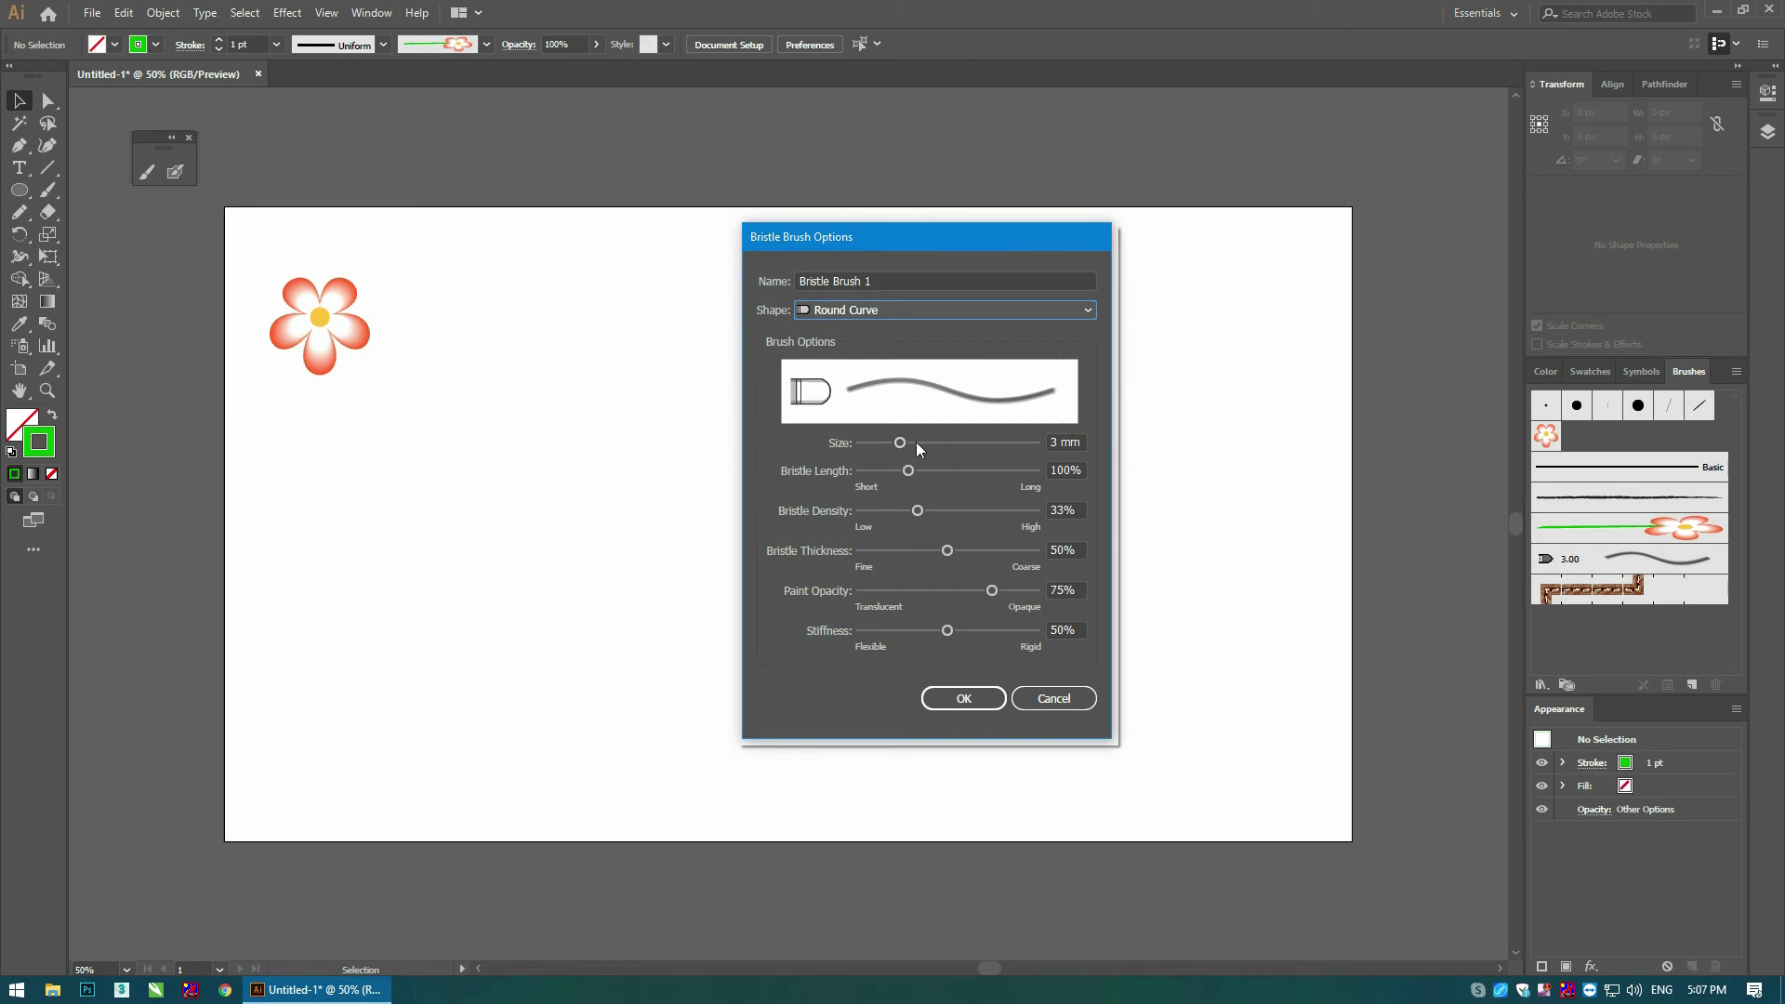
{"action": "left_click", "coordinate": [967, 698]}
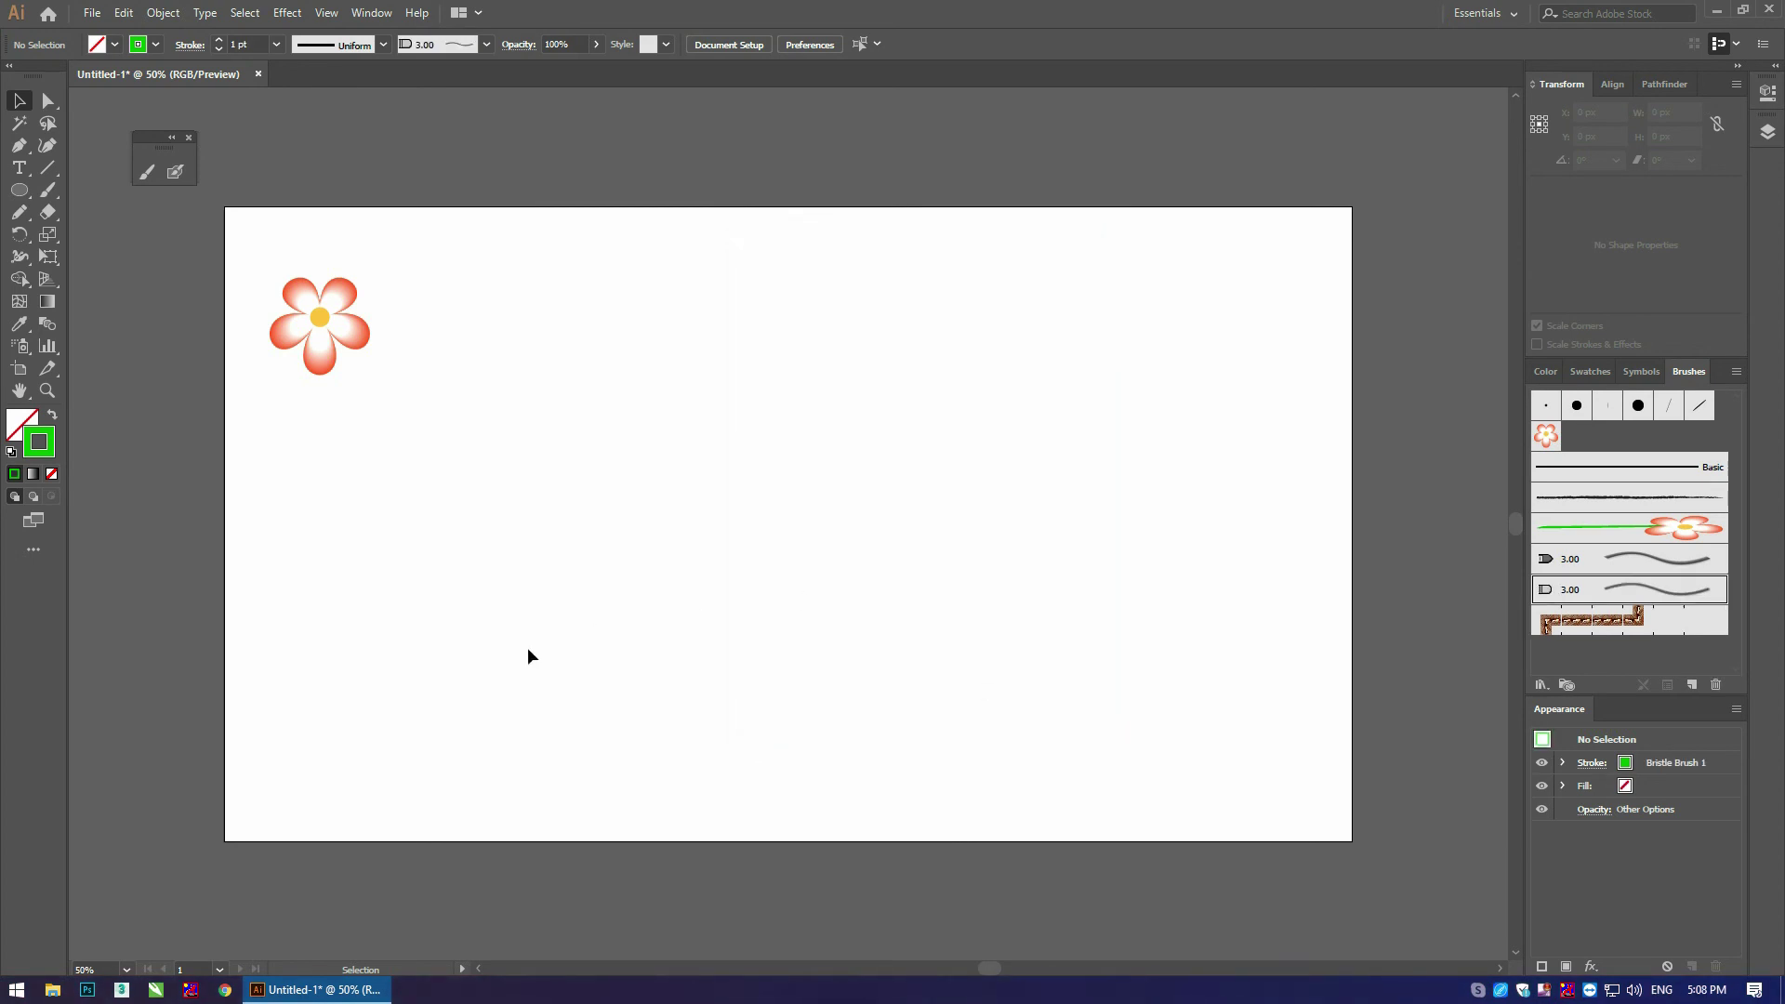
Step: Test the bristle brush, undo the thin stroke, and set stroke weight to 10 pt
{"action": "key", "text": "b"}
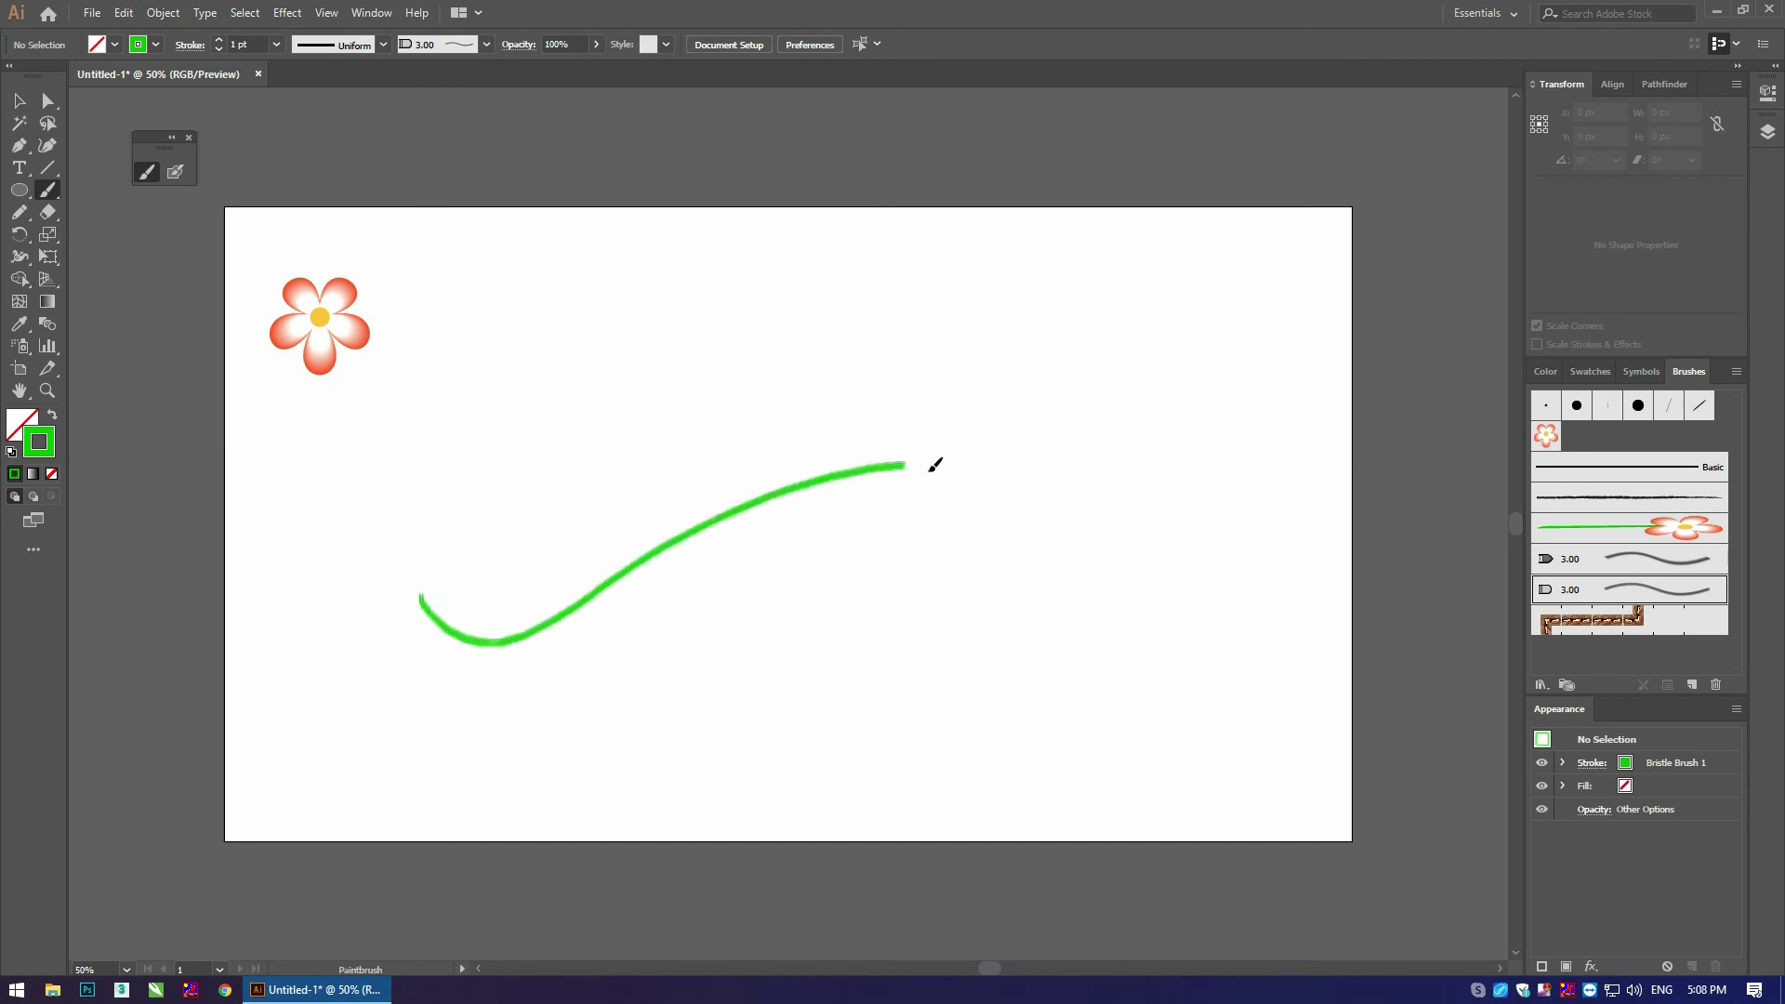
{"action": "left_click_drag", "start_coordinate": [463, 641], "coordinate": [1176, 549]}
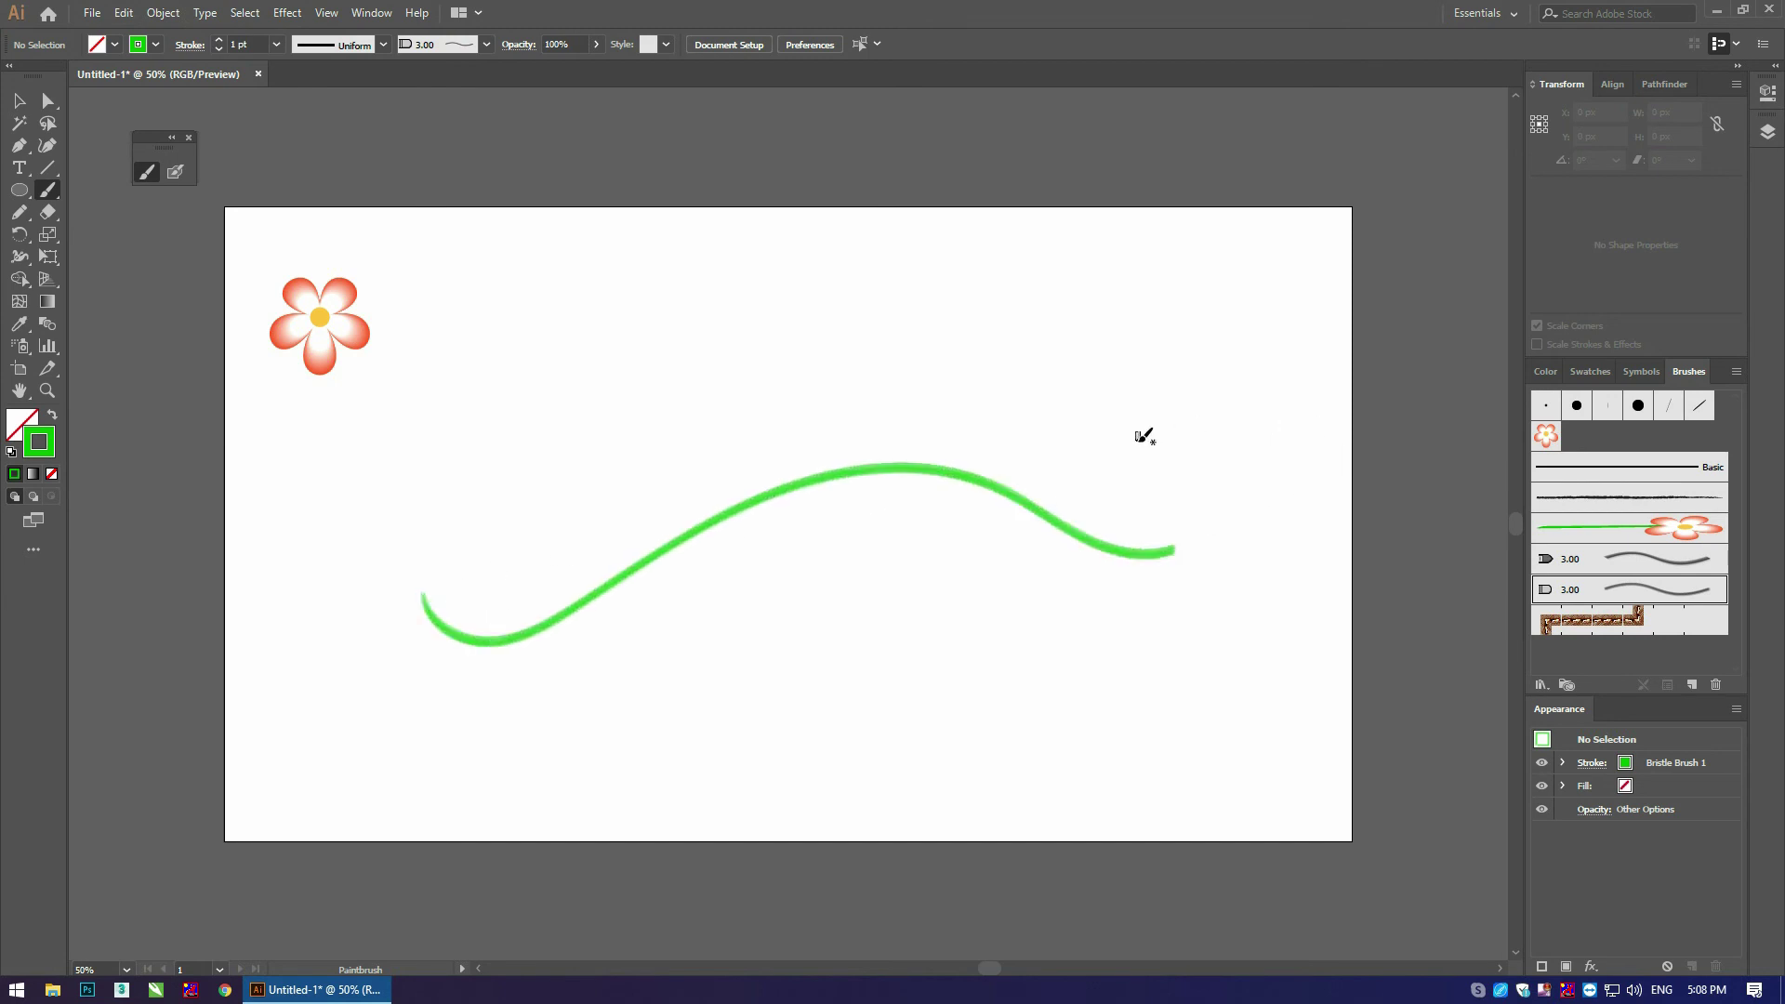
{"action": "key", "text": "ctrl+z"}
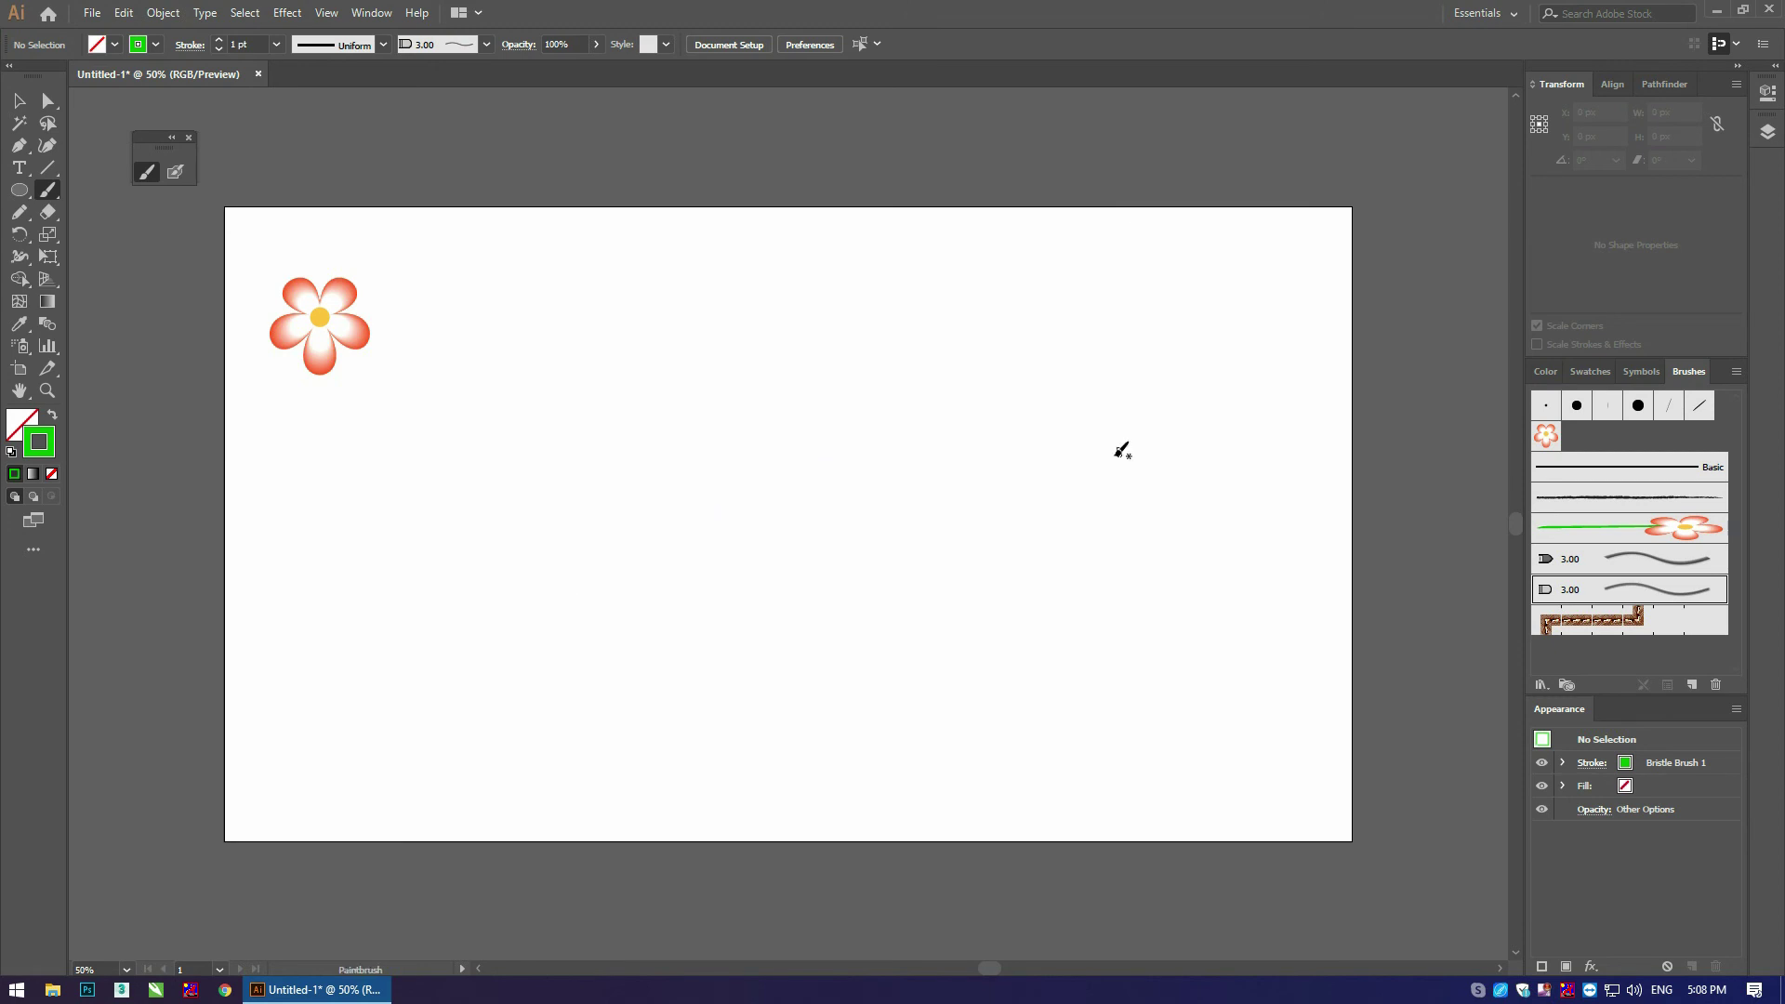
{"action": "left_click", "coordinate": [276, 44]}
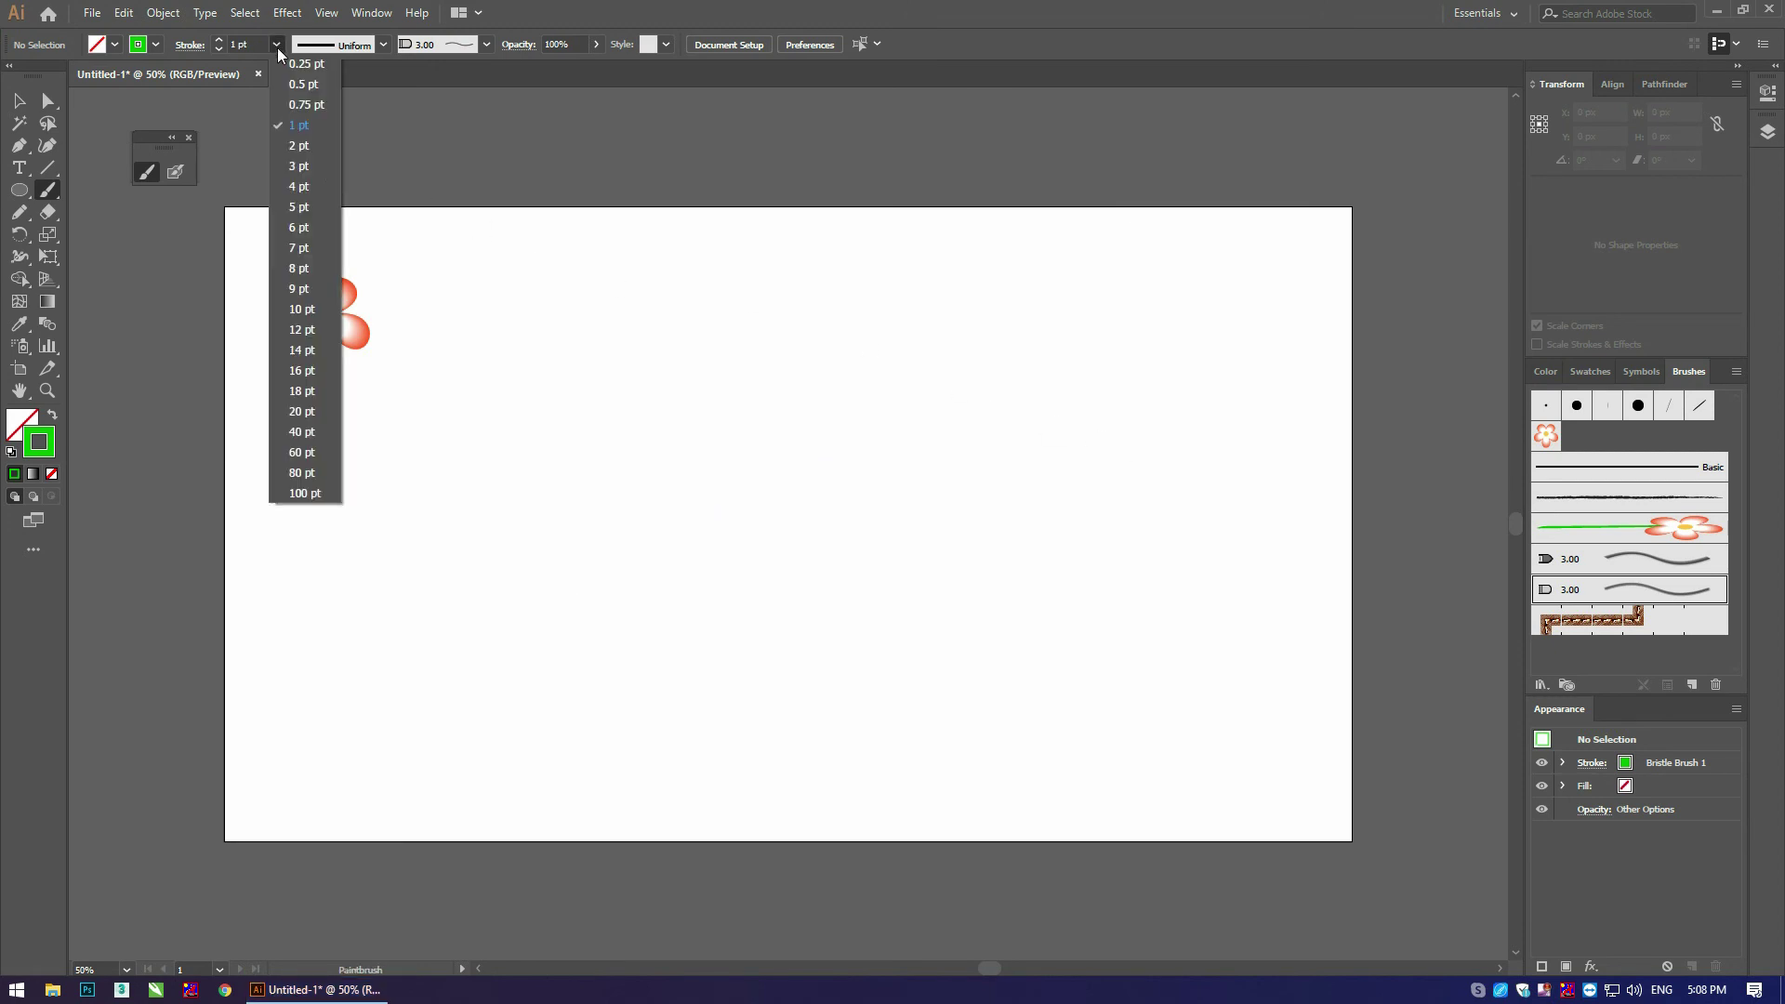
{"action": "left_click", "coordinate": [303, 309]}
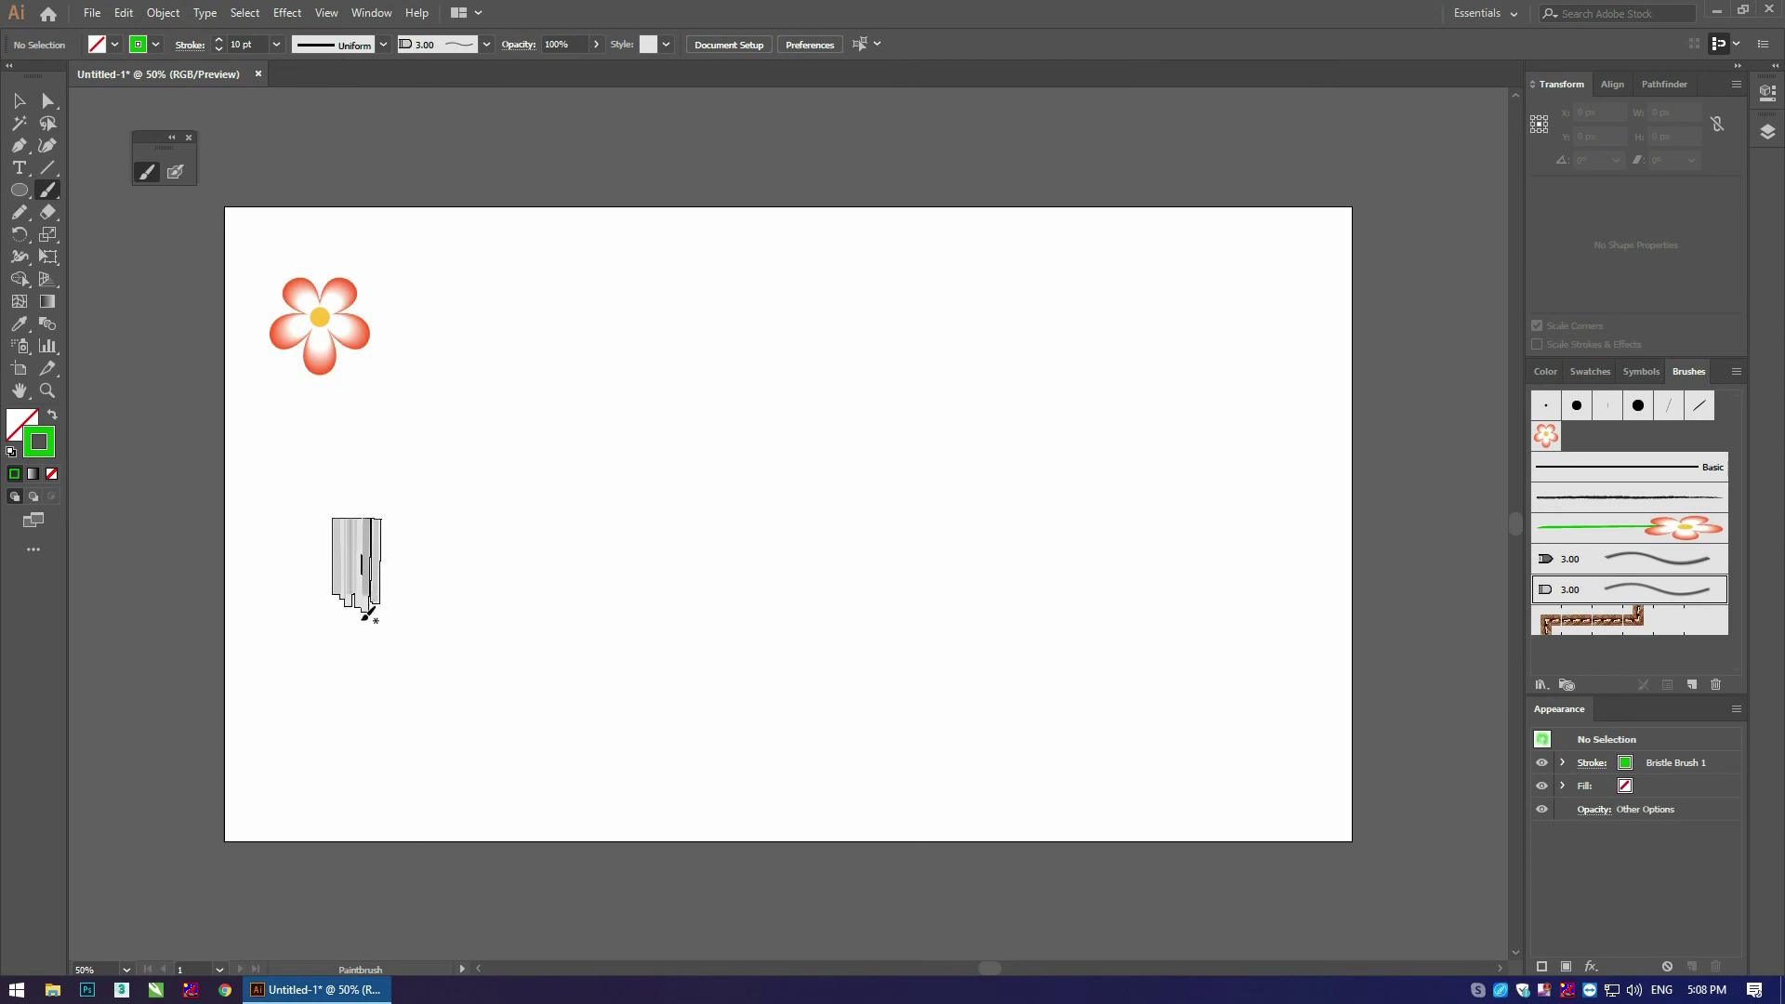
Step: Paint a thick green bristle wave across the artboard top and set the stroke to orange FFAB23
{"action": "left_click_drag", "start_coordinate": [337, 630], "coordinate": [1241, 521]}
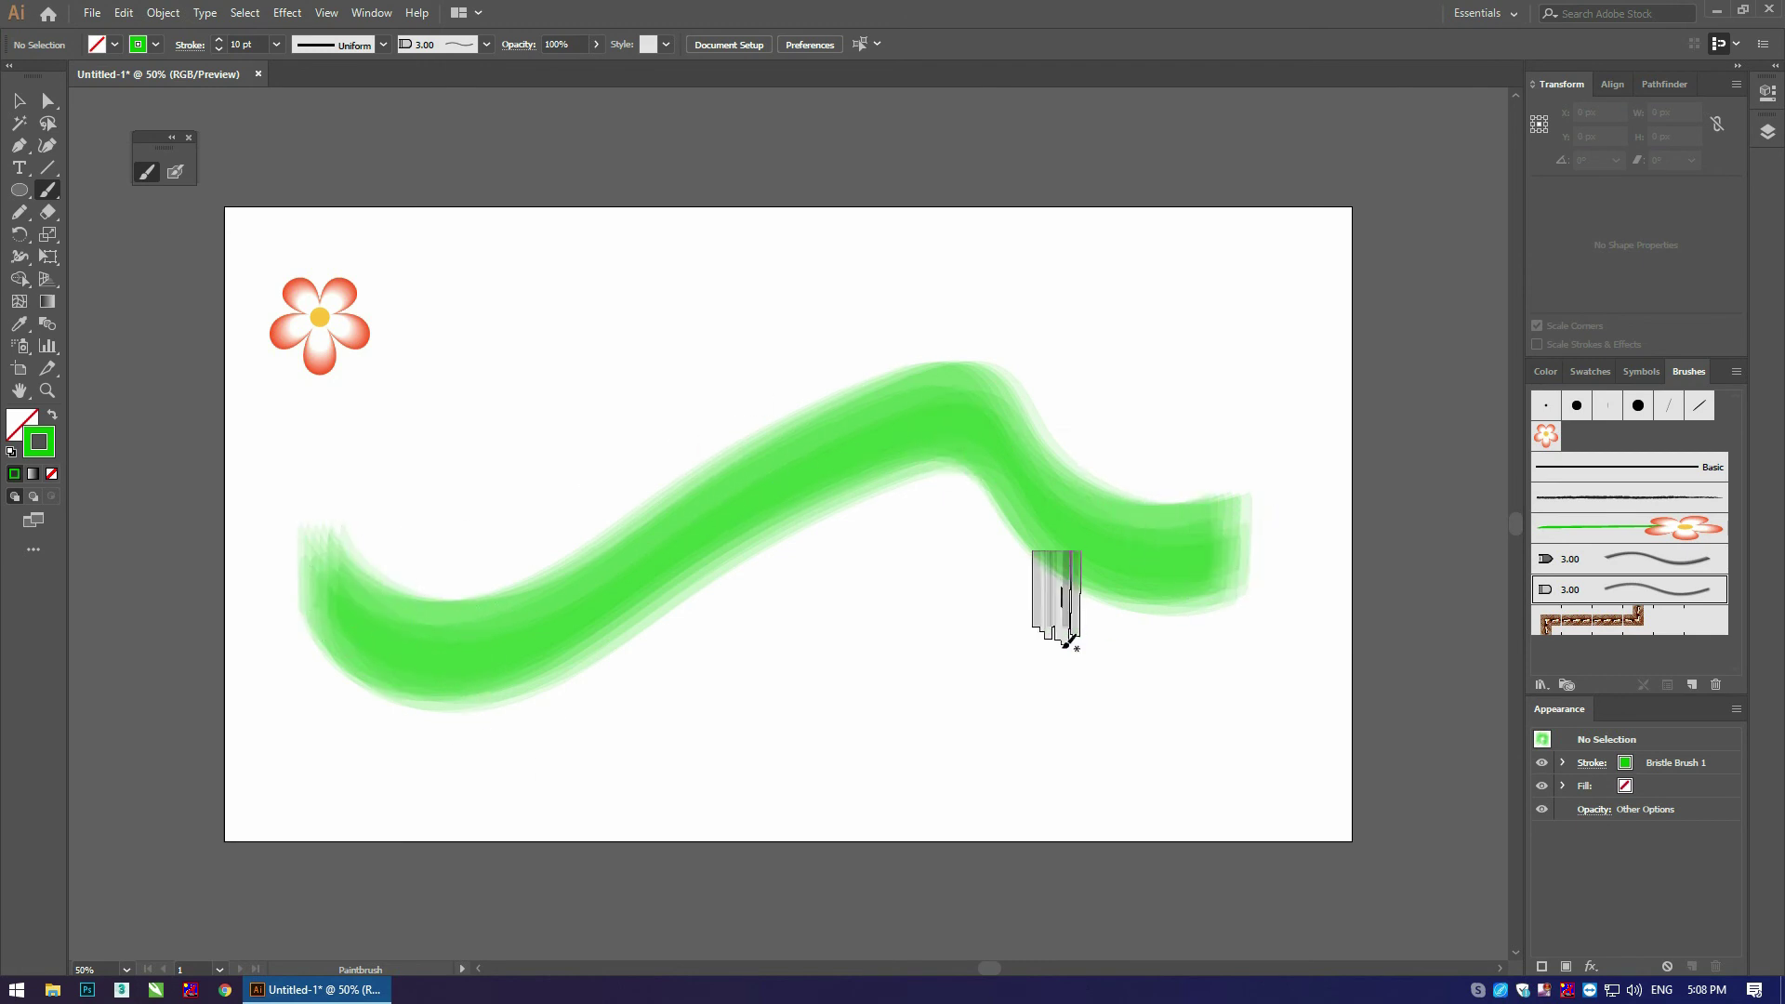
{"action": "key", "text": "ctrl"}
{"action": "mouse_move", "coordinate": [457, 764]}
{"action": "left_mouse_down"}
{"action": "mouse_move", "coordinate": [900, 614]}
{"action": "mouse_move", "coordinate": [1042, 644]}
{"action": "left_mouse_up"}
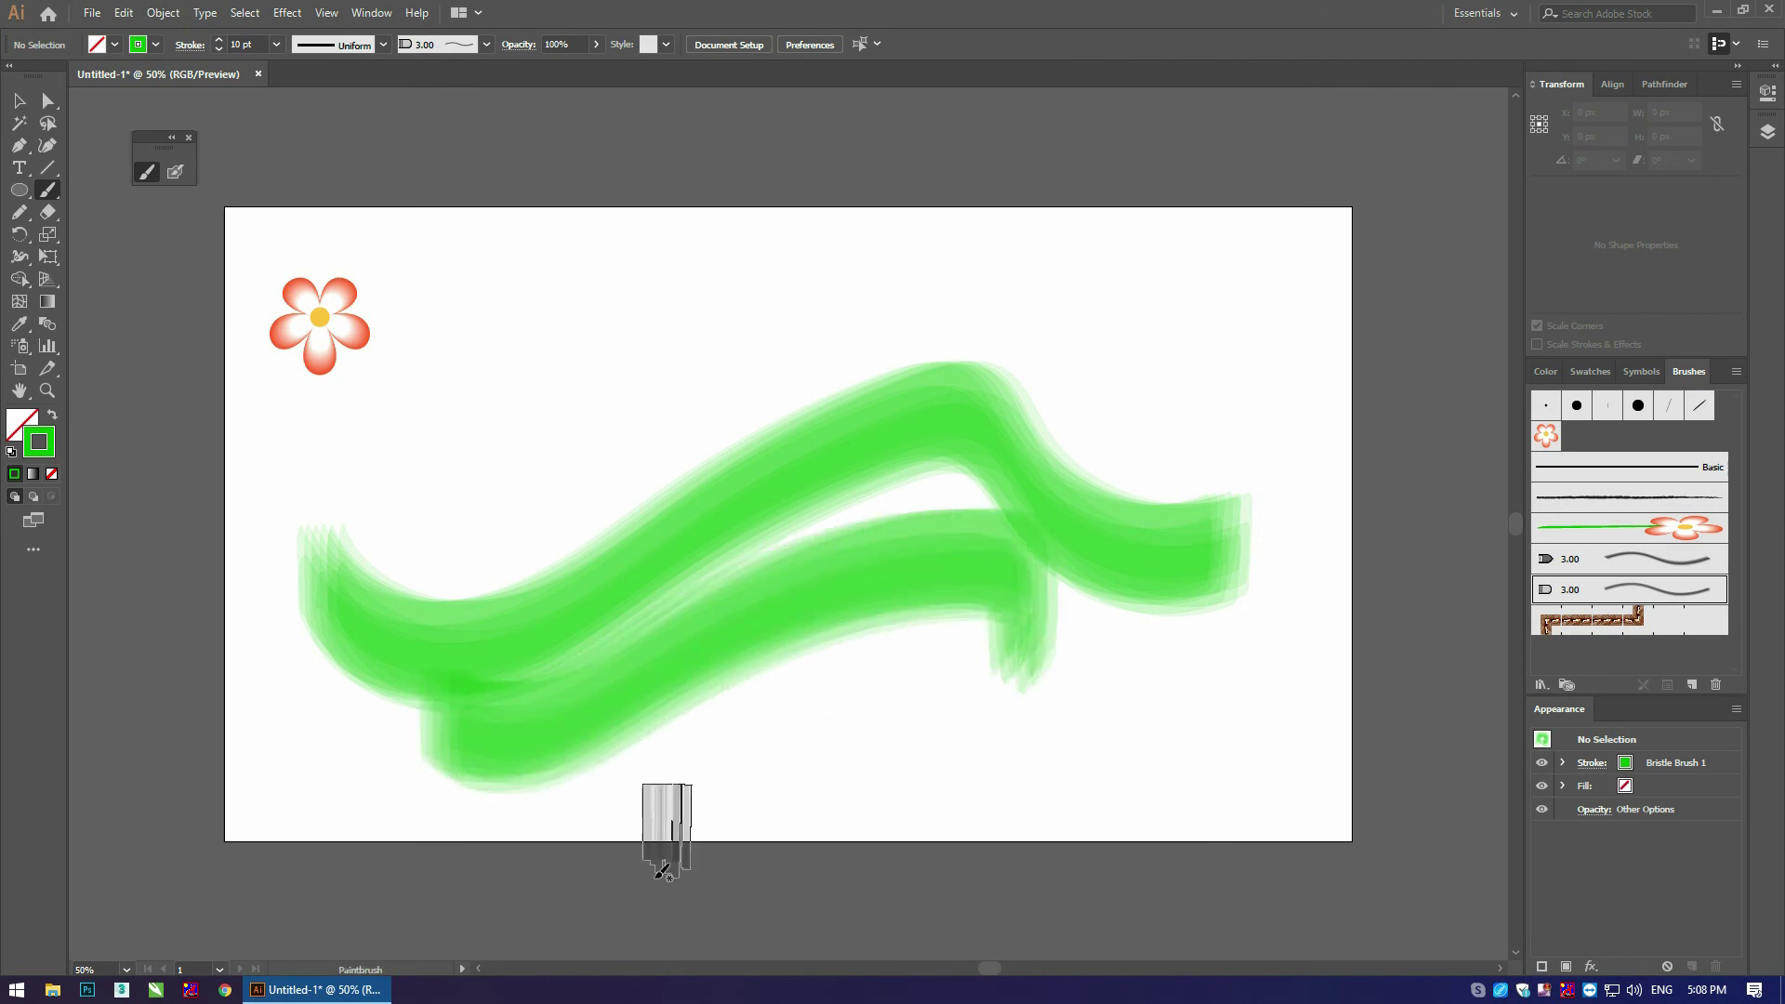
{"action": "key", "text": "ctrl+z"}
{"action": "key", "text": "ctrl+z"}
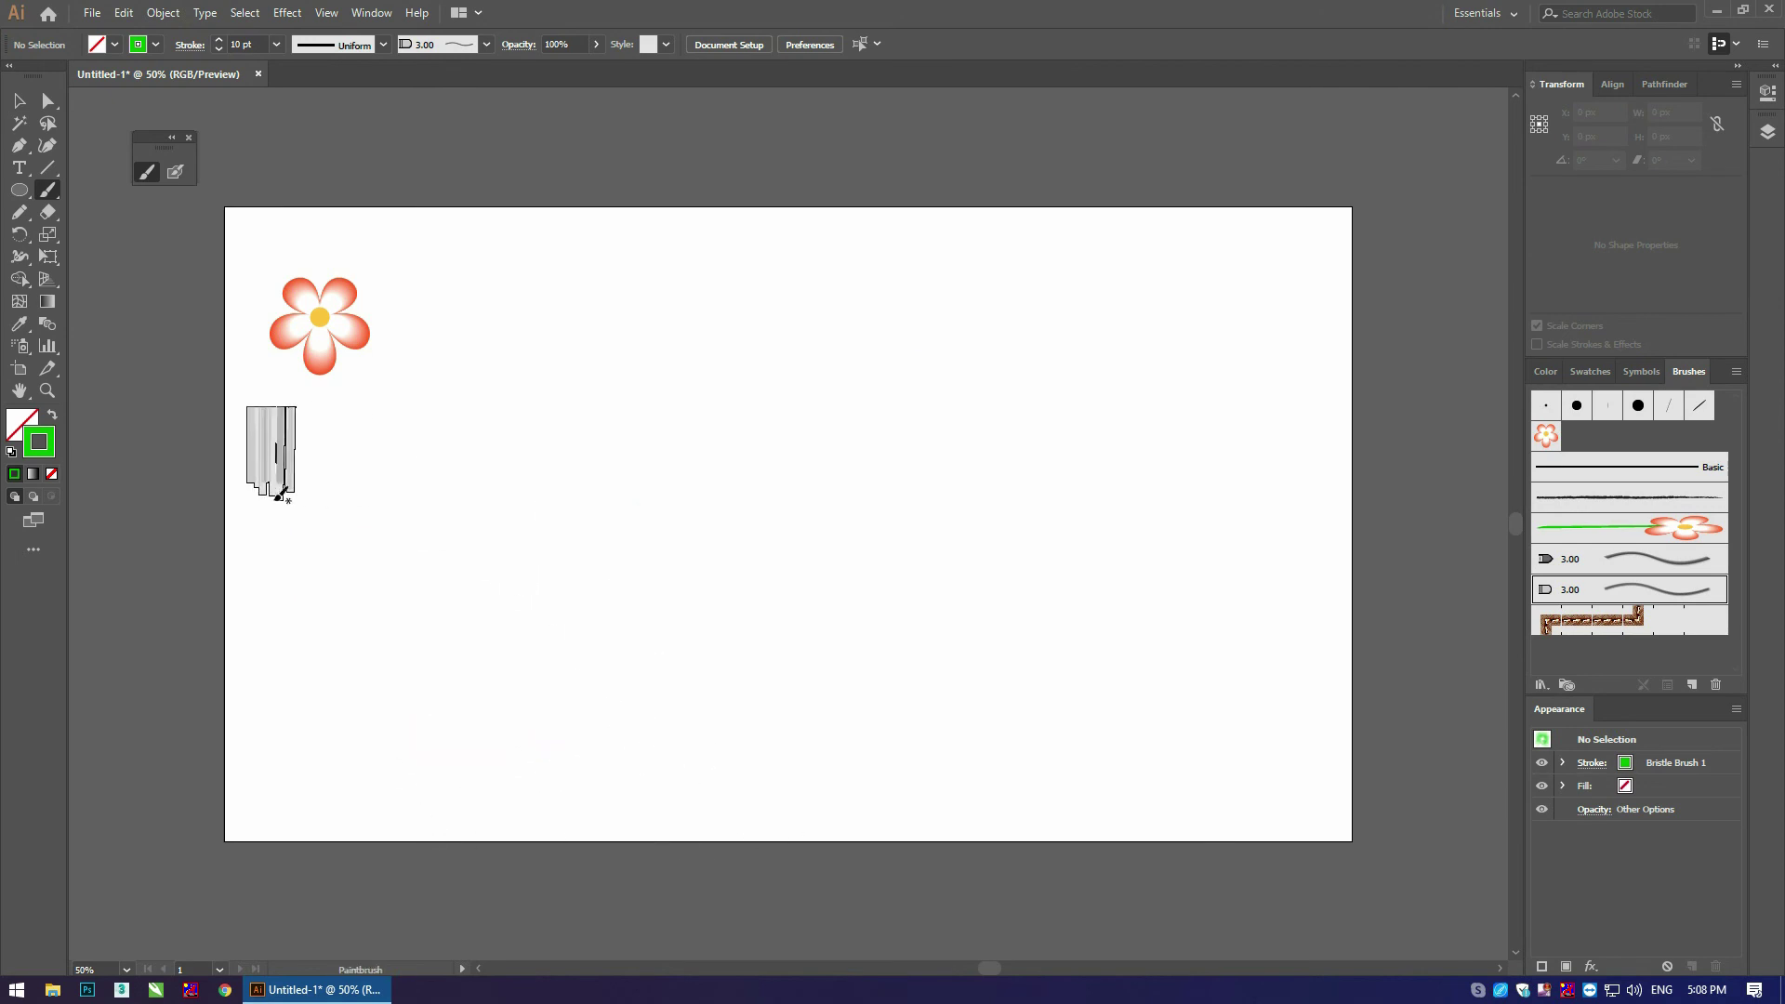
{"action": "mouse_move", "coordinate": [199, 364]}
{"action": "left_mouse_down"}
{"action": "mouse_move", "coordinate": [734, 331]}
{"action": "mouse_move", "coordinate": [1292, 450]}
{"action": "mouse_move", "coordinate": [1499, 413]}
{"action": "left_mouse_up"}
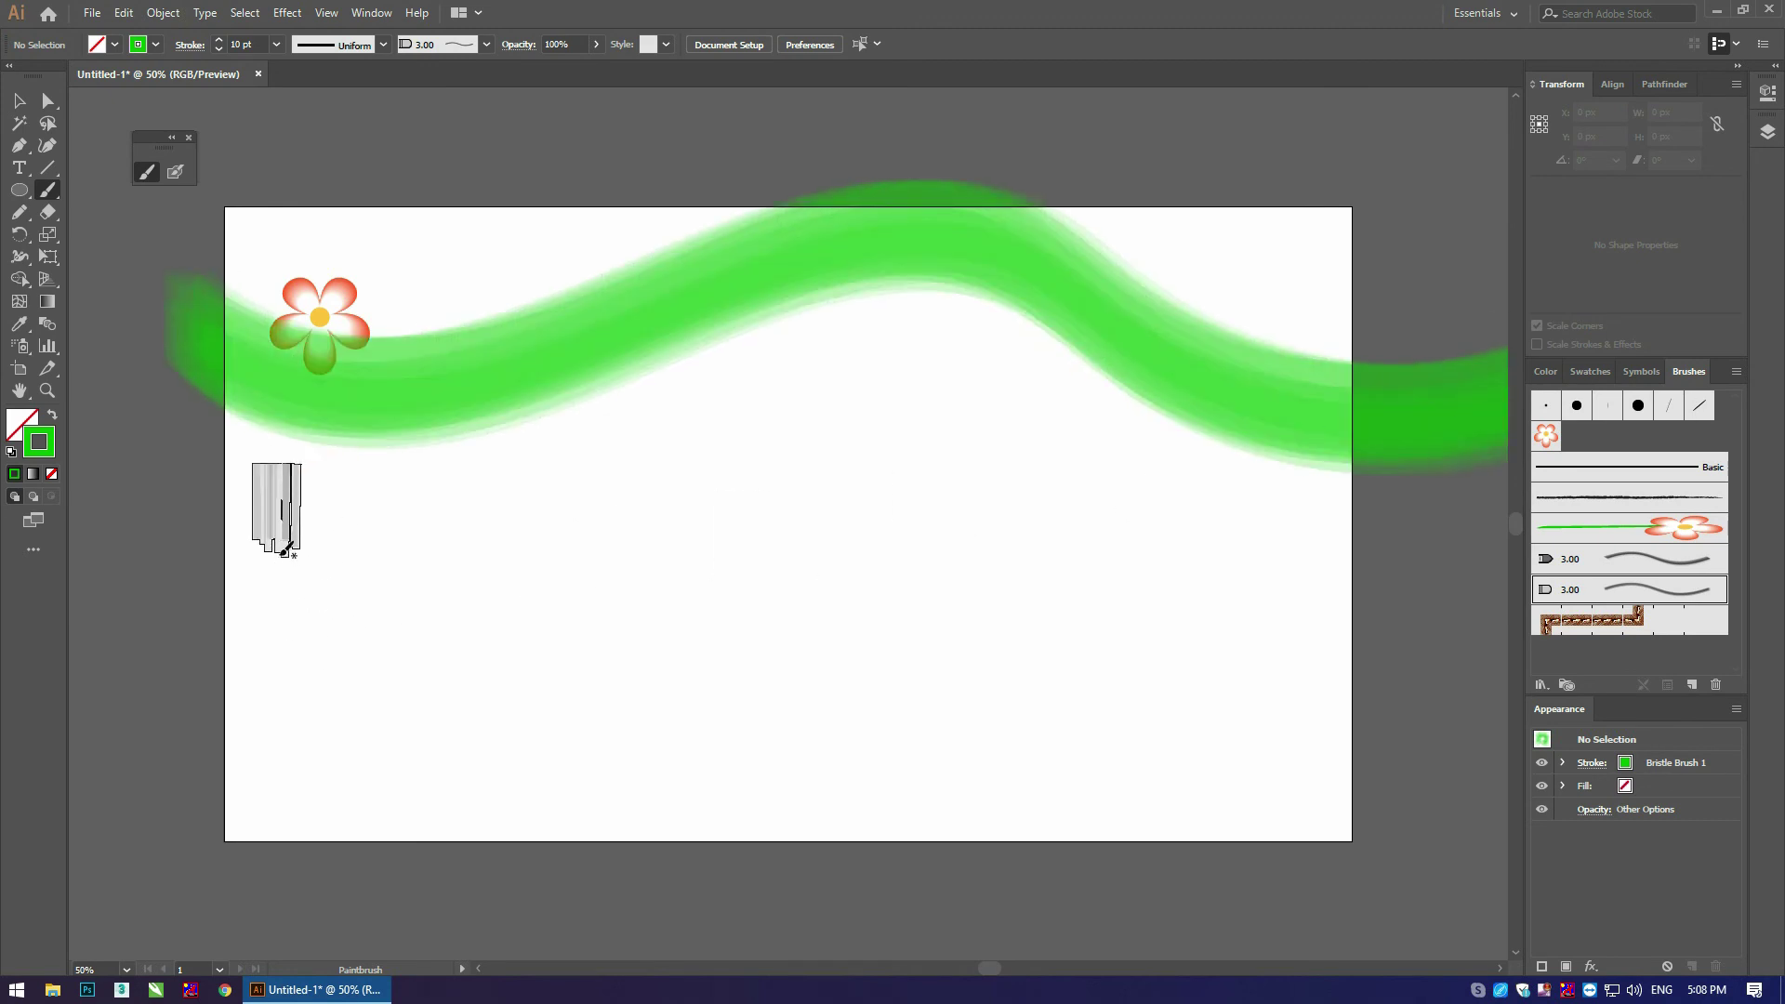
{"action": "mouse_move", "coordinate": [239, 307]}
{"action": "left_mouse_down"}
{"action": "mouse_move", "coordinate": [346, 221]}
{"action": "mouse_move", "coordinate": [1506, 410]}
{"action": "mouse_move", "coordinate": [261, 372]}
{"action": "left_mouse_up"}
{"action": "left_click_drag", "start_coordinate": [237, 250], "coordinate": [1292, 340]}
{"action": "mouse_move", "coordinate": [346, 363]}
{"action": "left_mouse_down"}
{"action": "mouse_move", "coordinate": [817, 259]}
{"action": "mouse_move", "coordinate": [1434, 382]}
{"action": "left_mouse_up"}
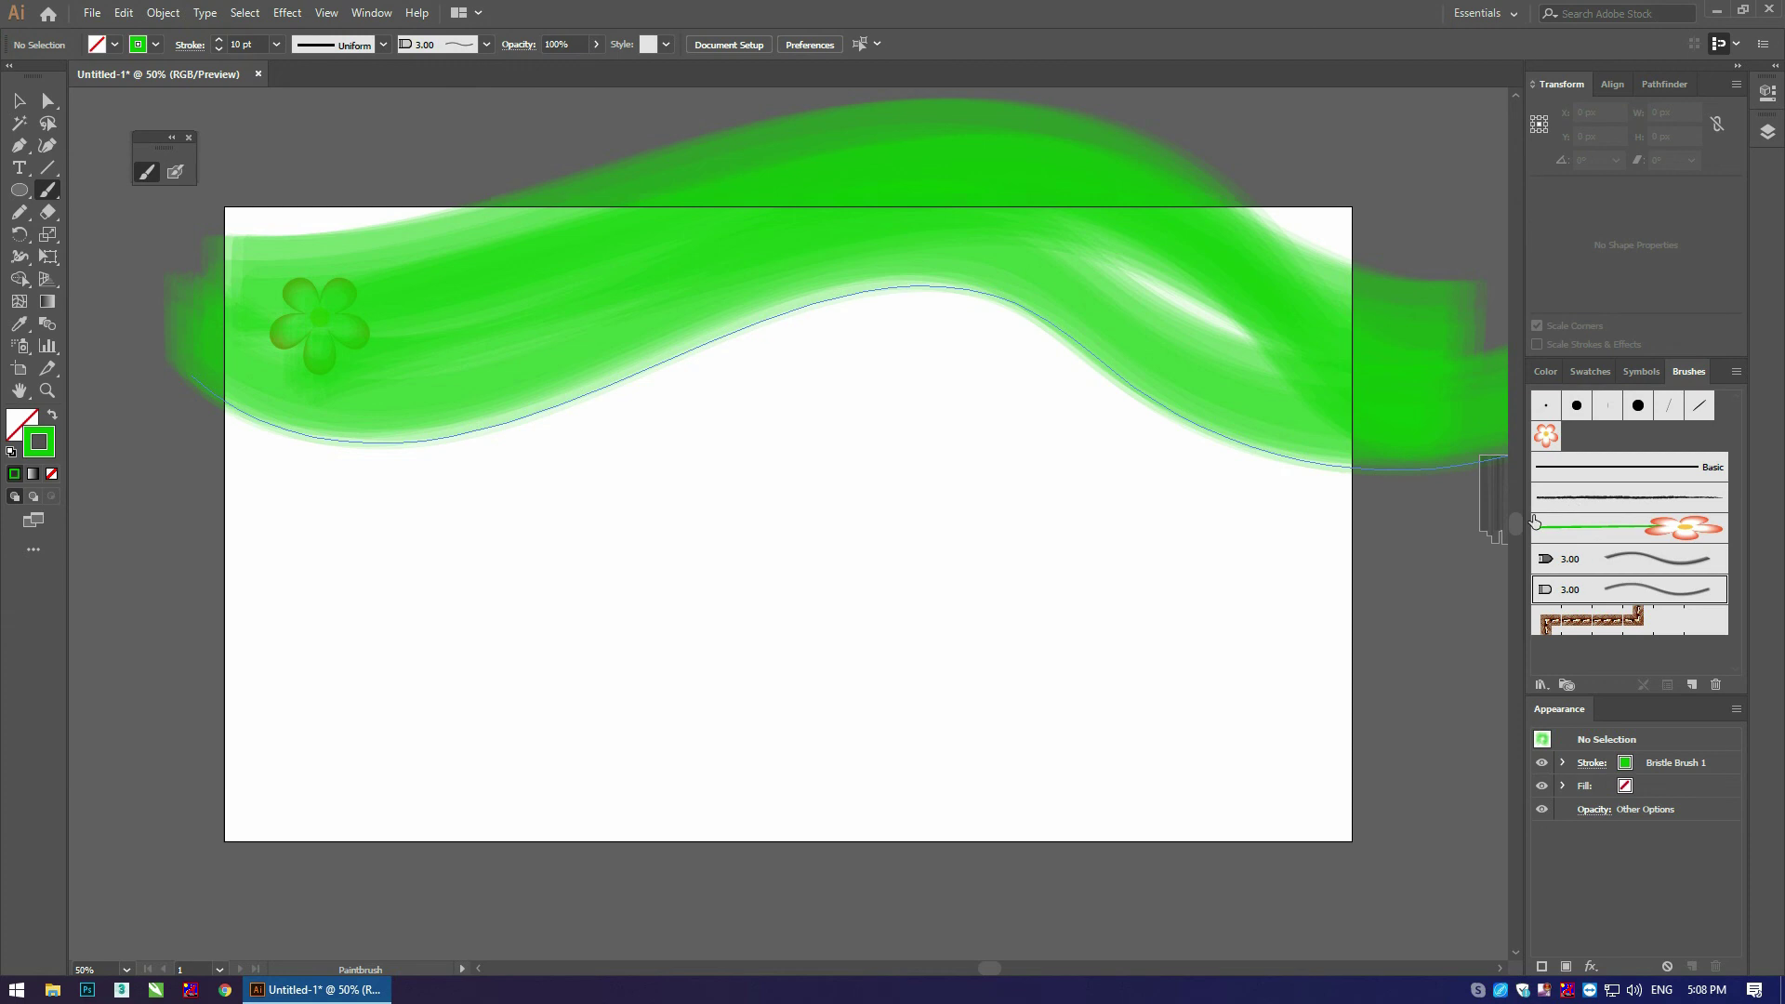
{"action": "left_click", "coordinate": [1548, 372]}
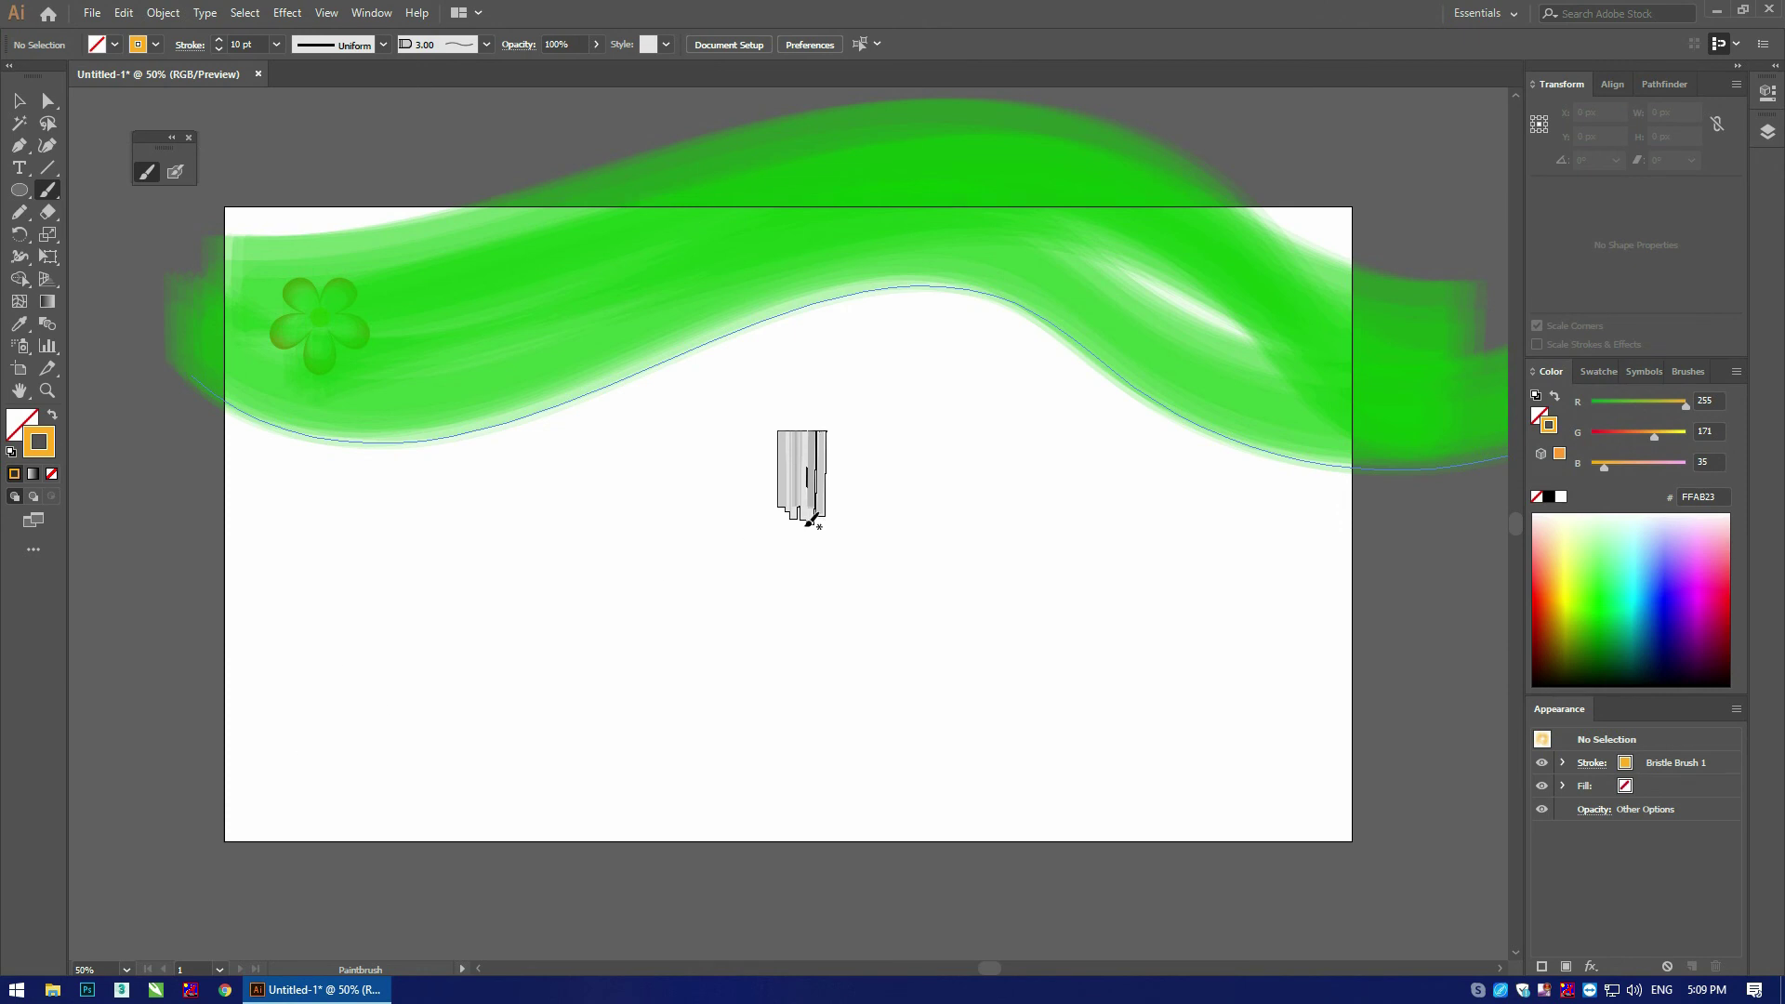
Step: Repaint the top band as a wide orange bristle wave using a yellow-orange stroke colour
{"action": "key", "text": "ctrl+z"}
{"action": "key", "text": "ctrl+z"}
{"action": "key", "text": "ctrl+z"}
{"action": "key", "text": "ctrl+z"}
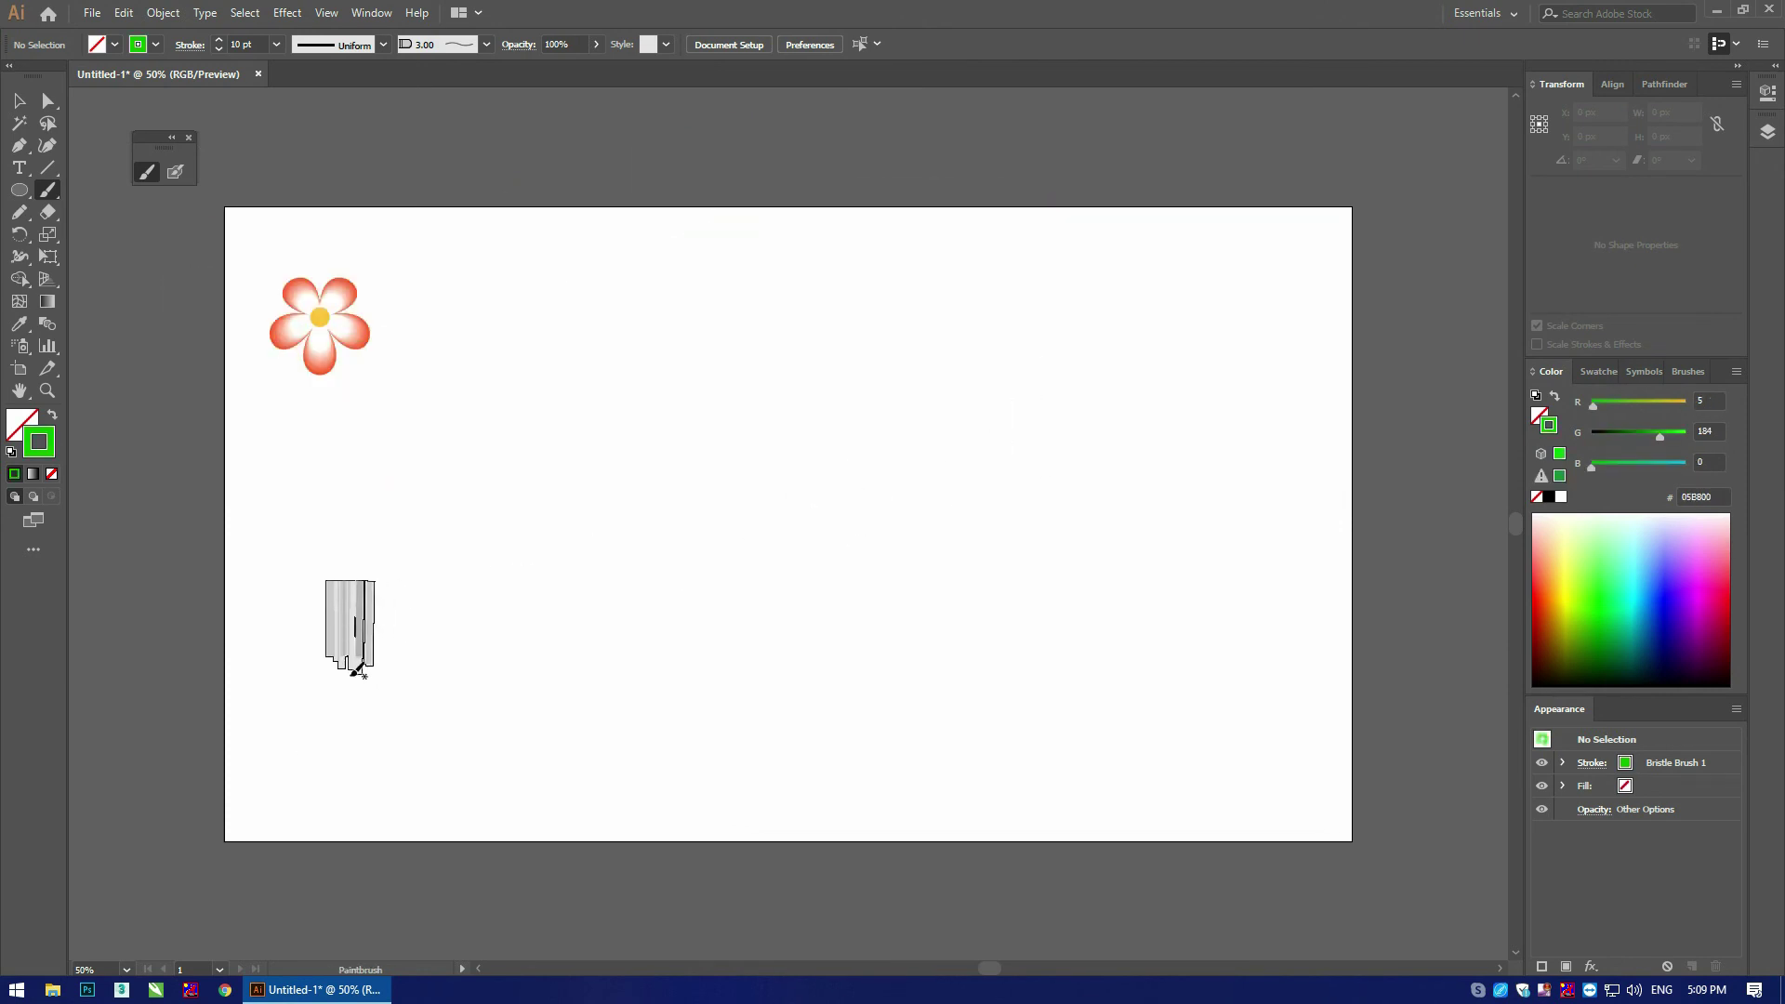
{"action": "left_click_drag", "start_coordinate": [214, 372], "coordinate": [1013, 362]}
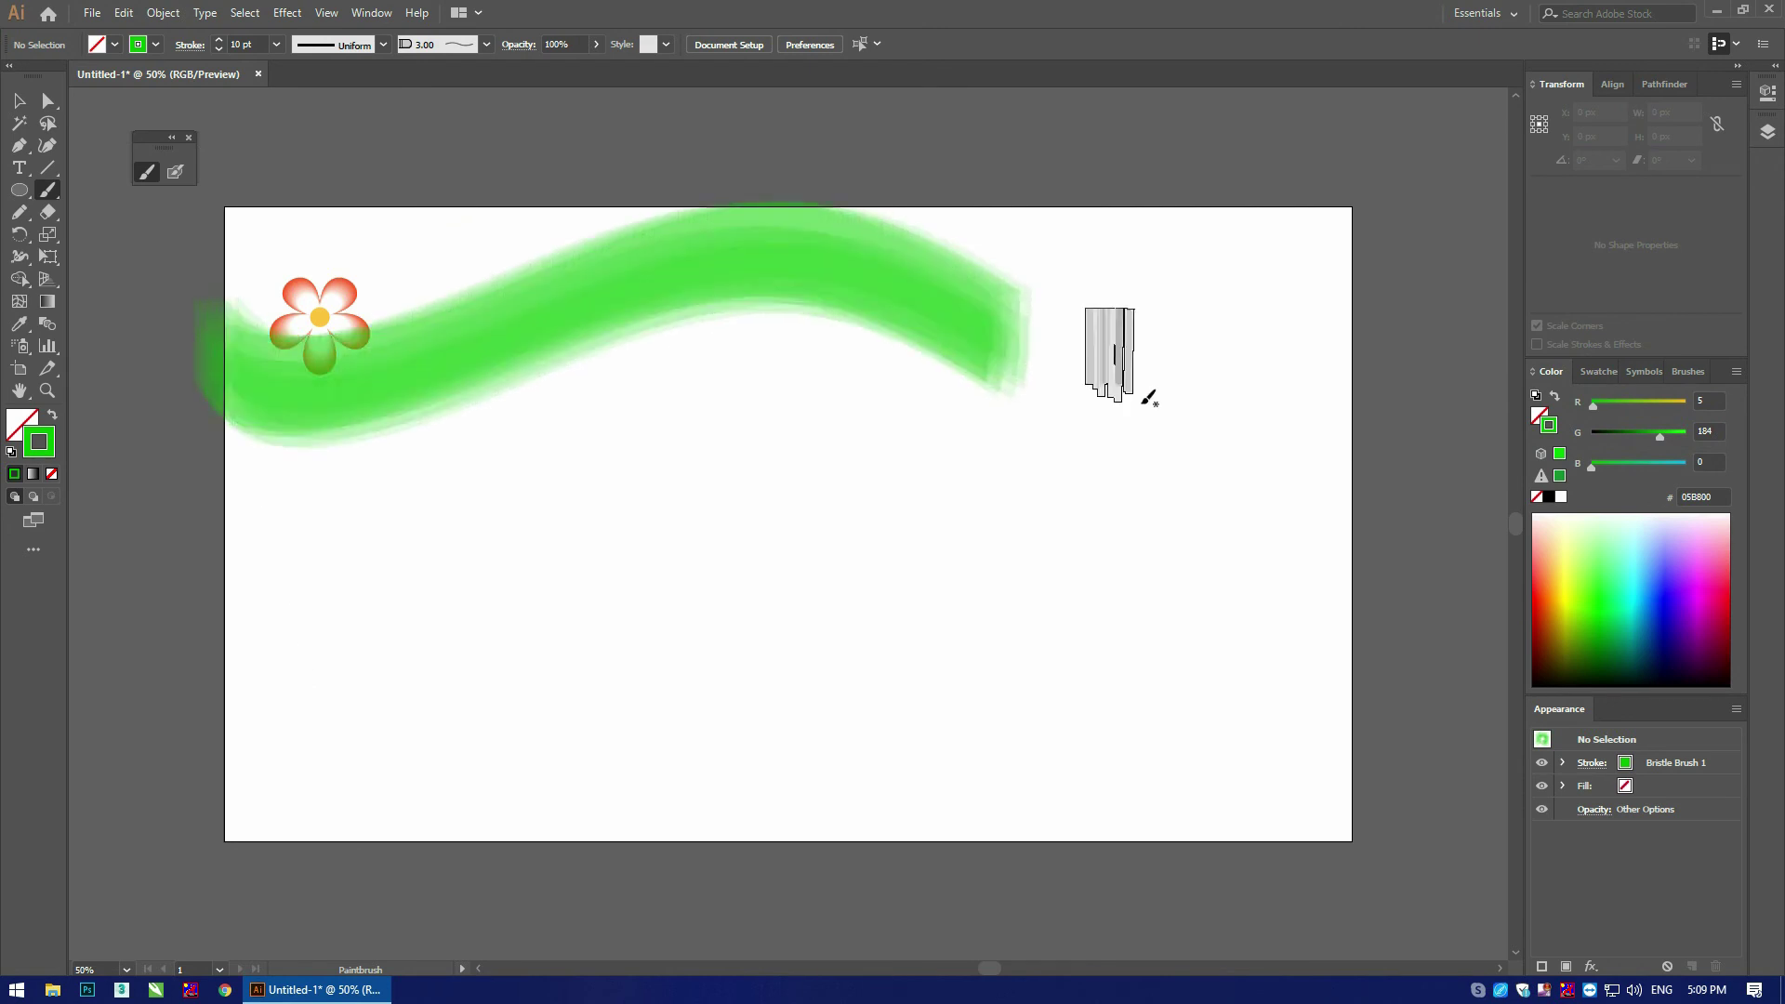
{"action": "left_click", "coordinate": [1557, 575]}
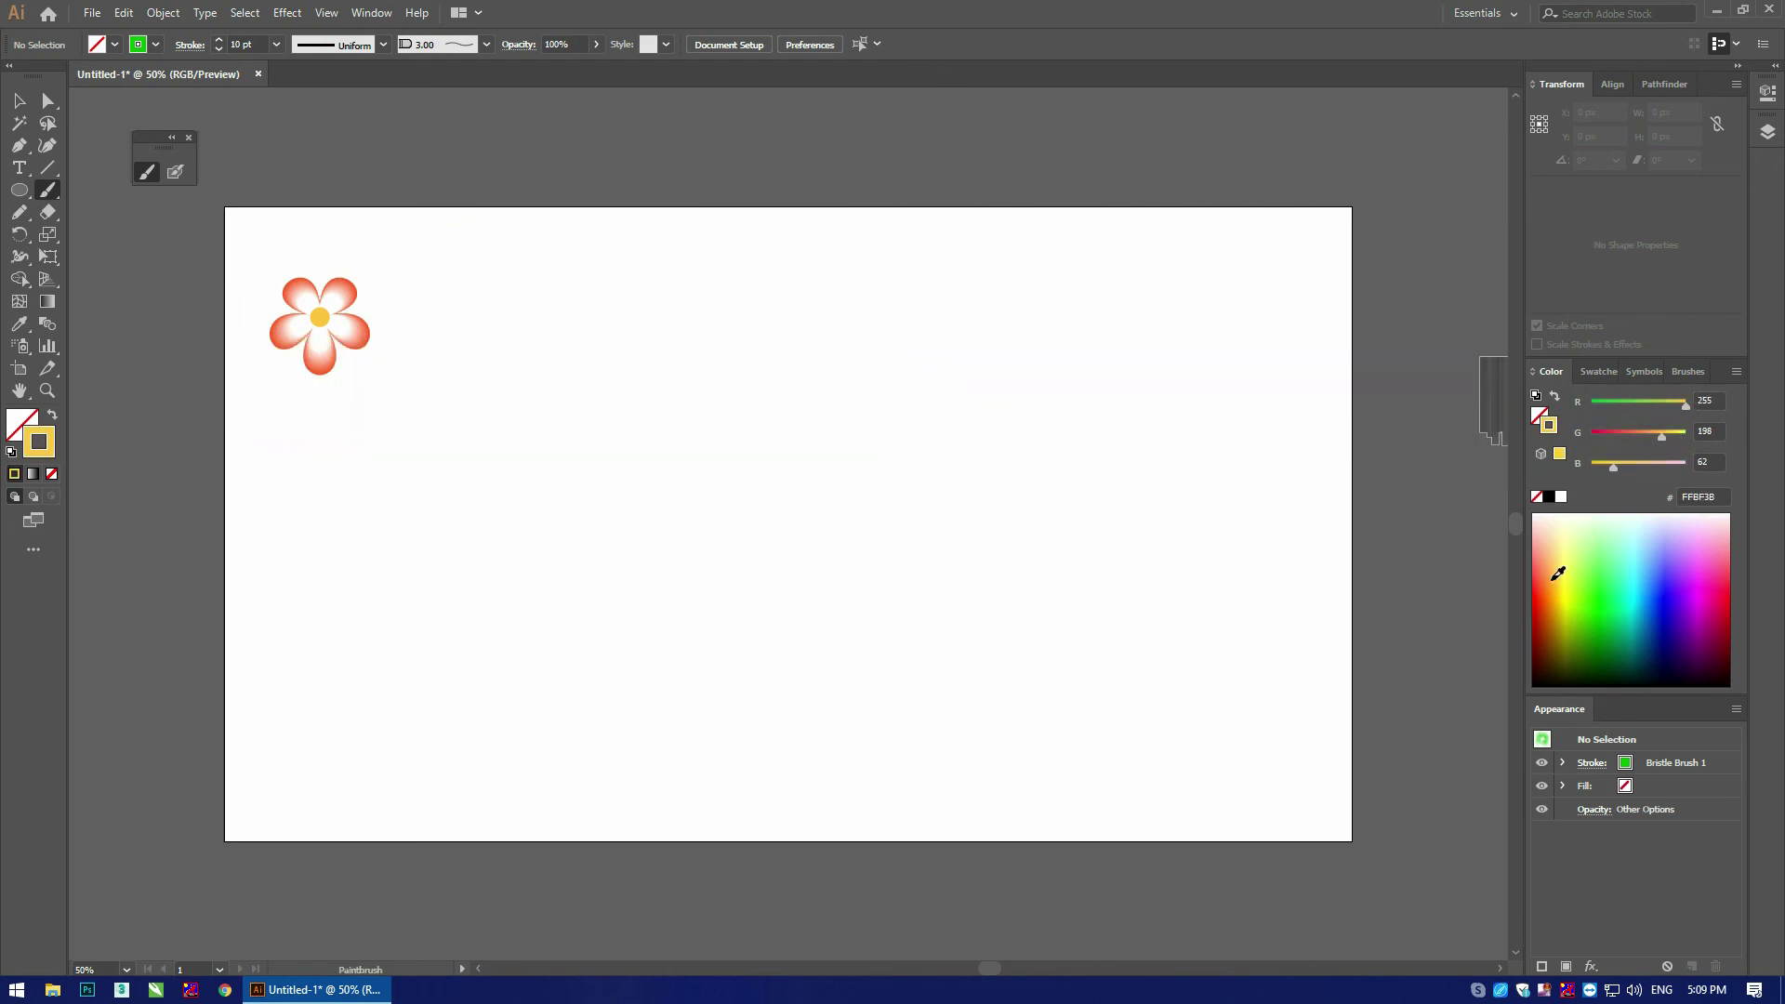
{"action": "mouse_move", "coordinate": [216, 395]}
{"action": "left_mouse_down"}
{"action": "mouse_move", "coordinate": [972, 311]}
{"action": "mouse_move", "coordinate": [1367, 307]}
{"action": "left_mouse_up"}
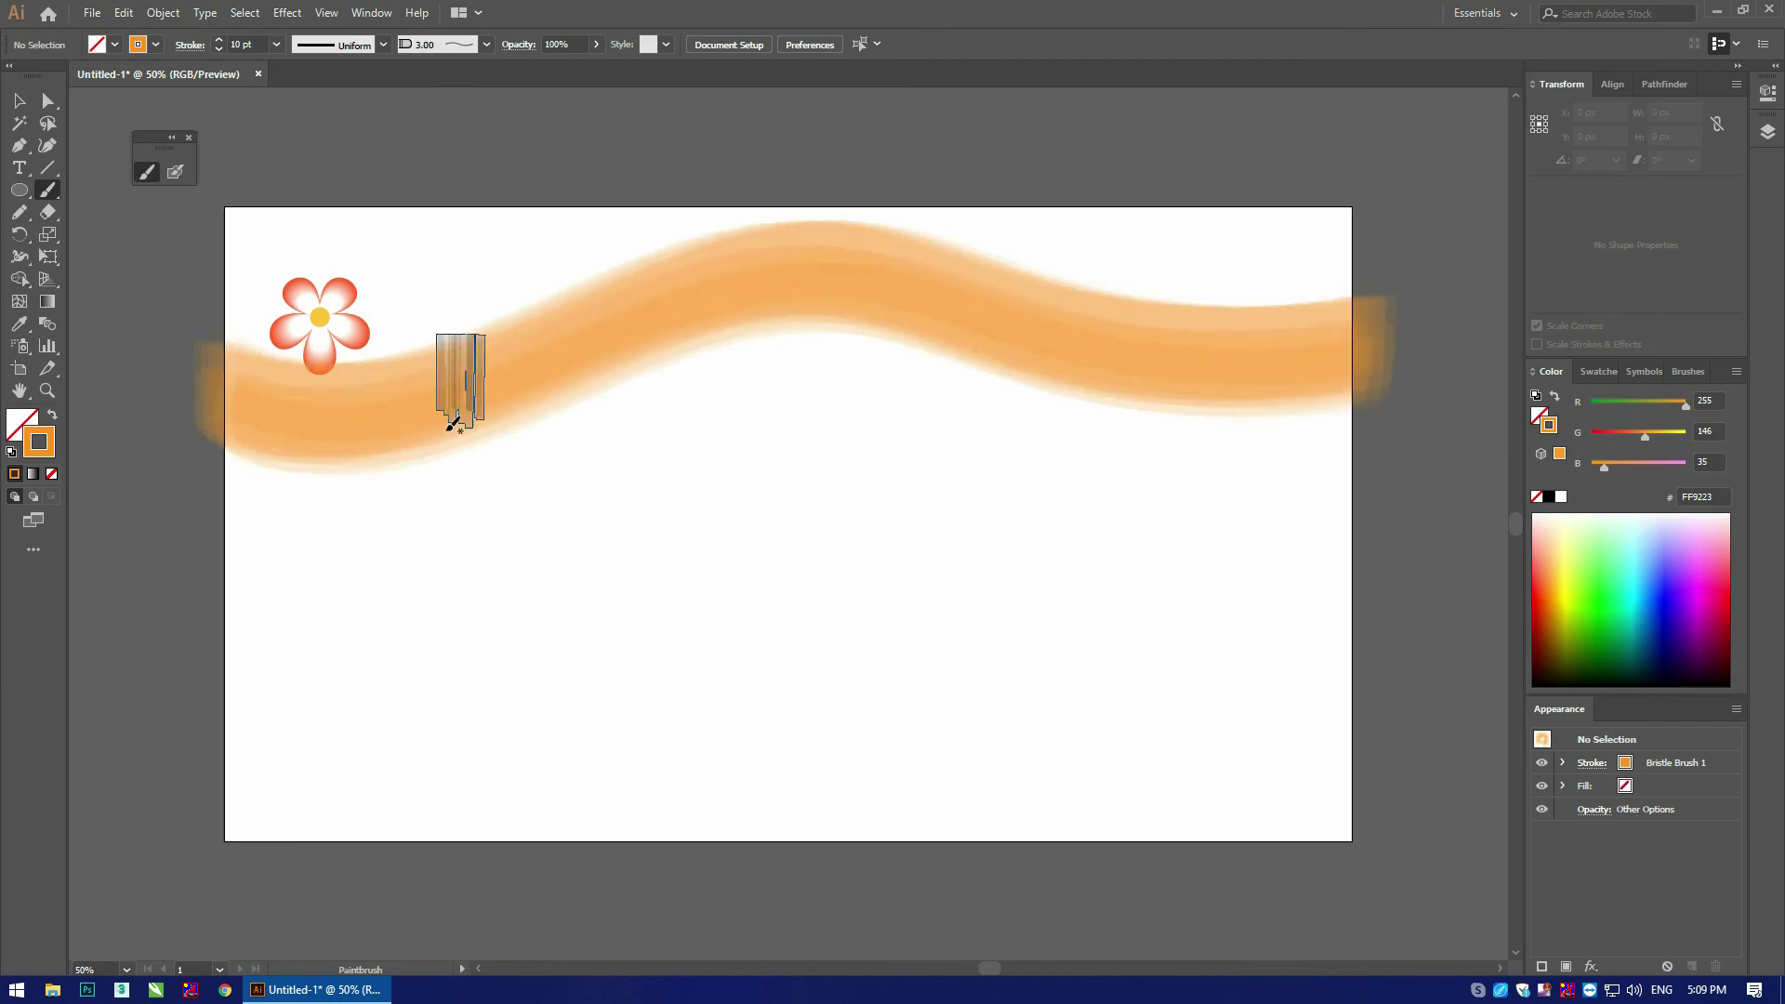
{"action": "mouse_move", "coordinate": [228, 335]}
{"action": "left_mouse_down"}
{"action": "mouse_move", "coordinate": [929, 241]}
{"action": "mouse_move", "coordinate": [1497, 307]}
{"action": "left_mouse_up"}
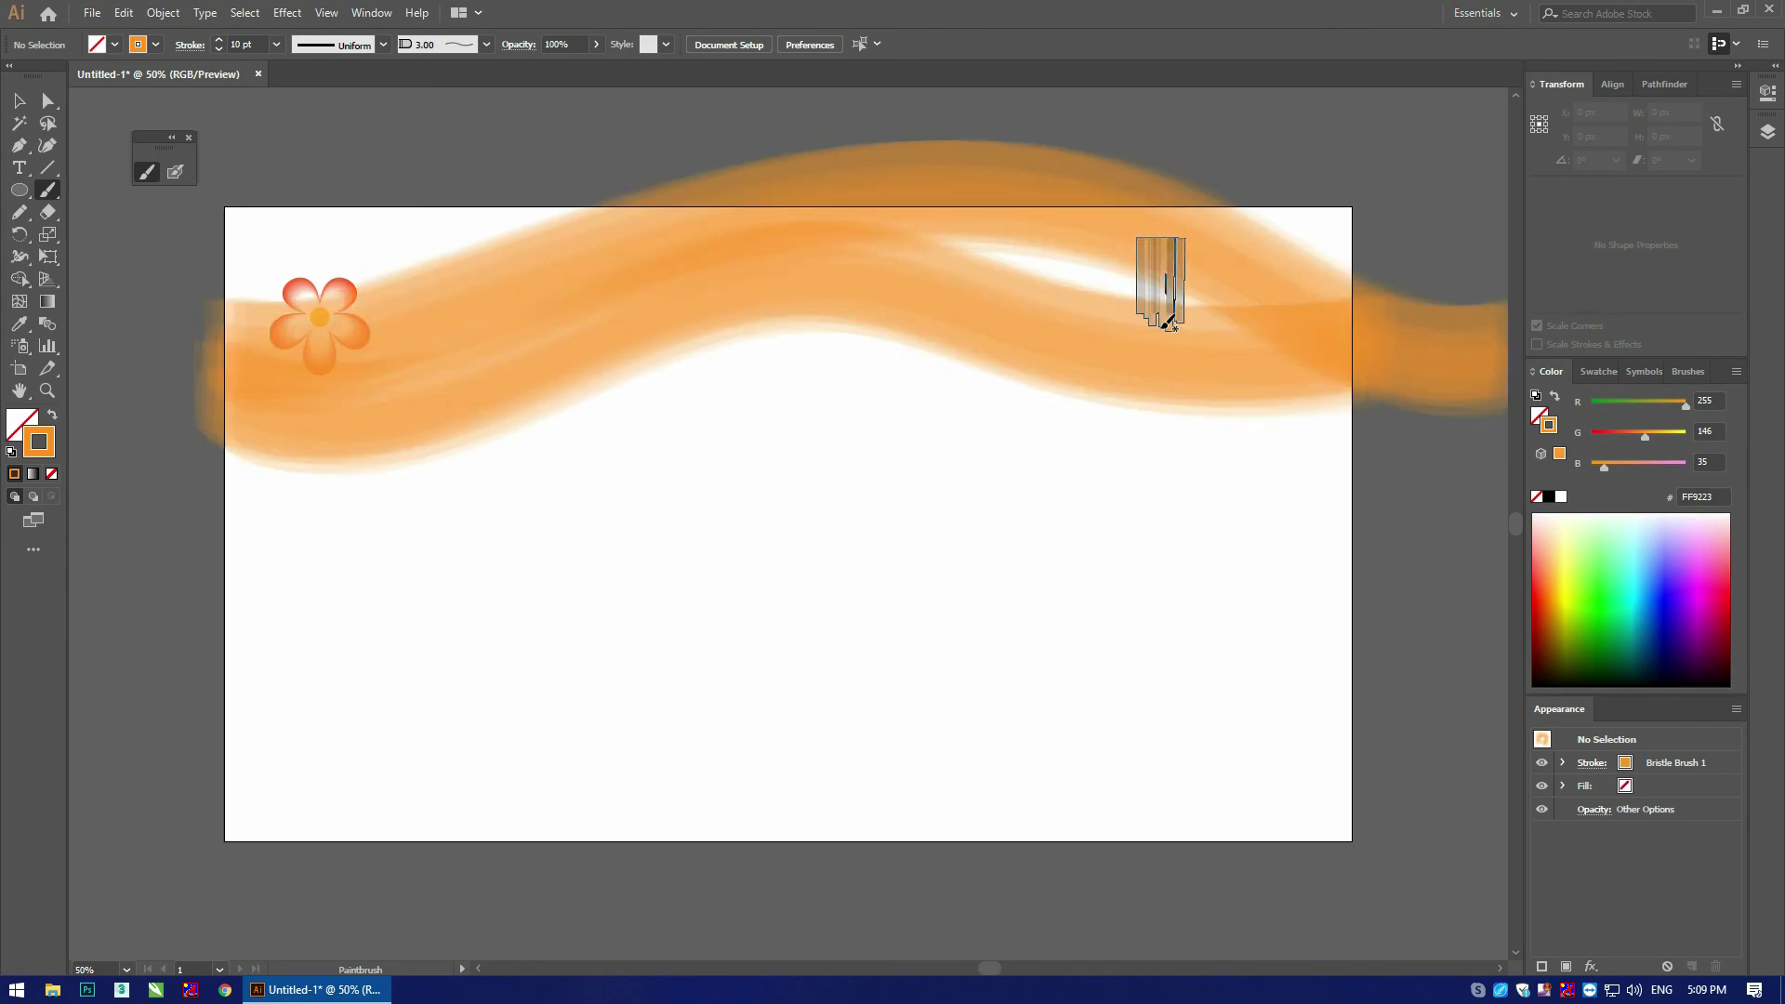
{"action": "left_click_drag", "start_coordinate": [294, 309], "coordinate": [154, 307]}
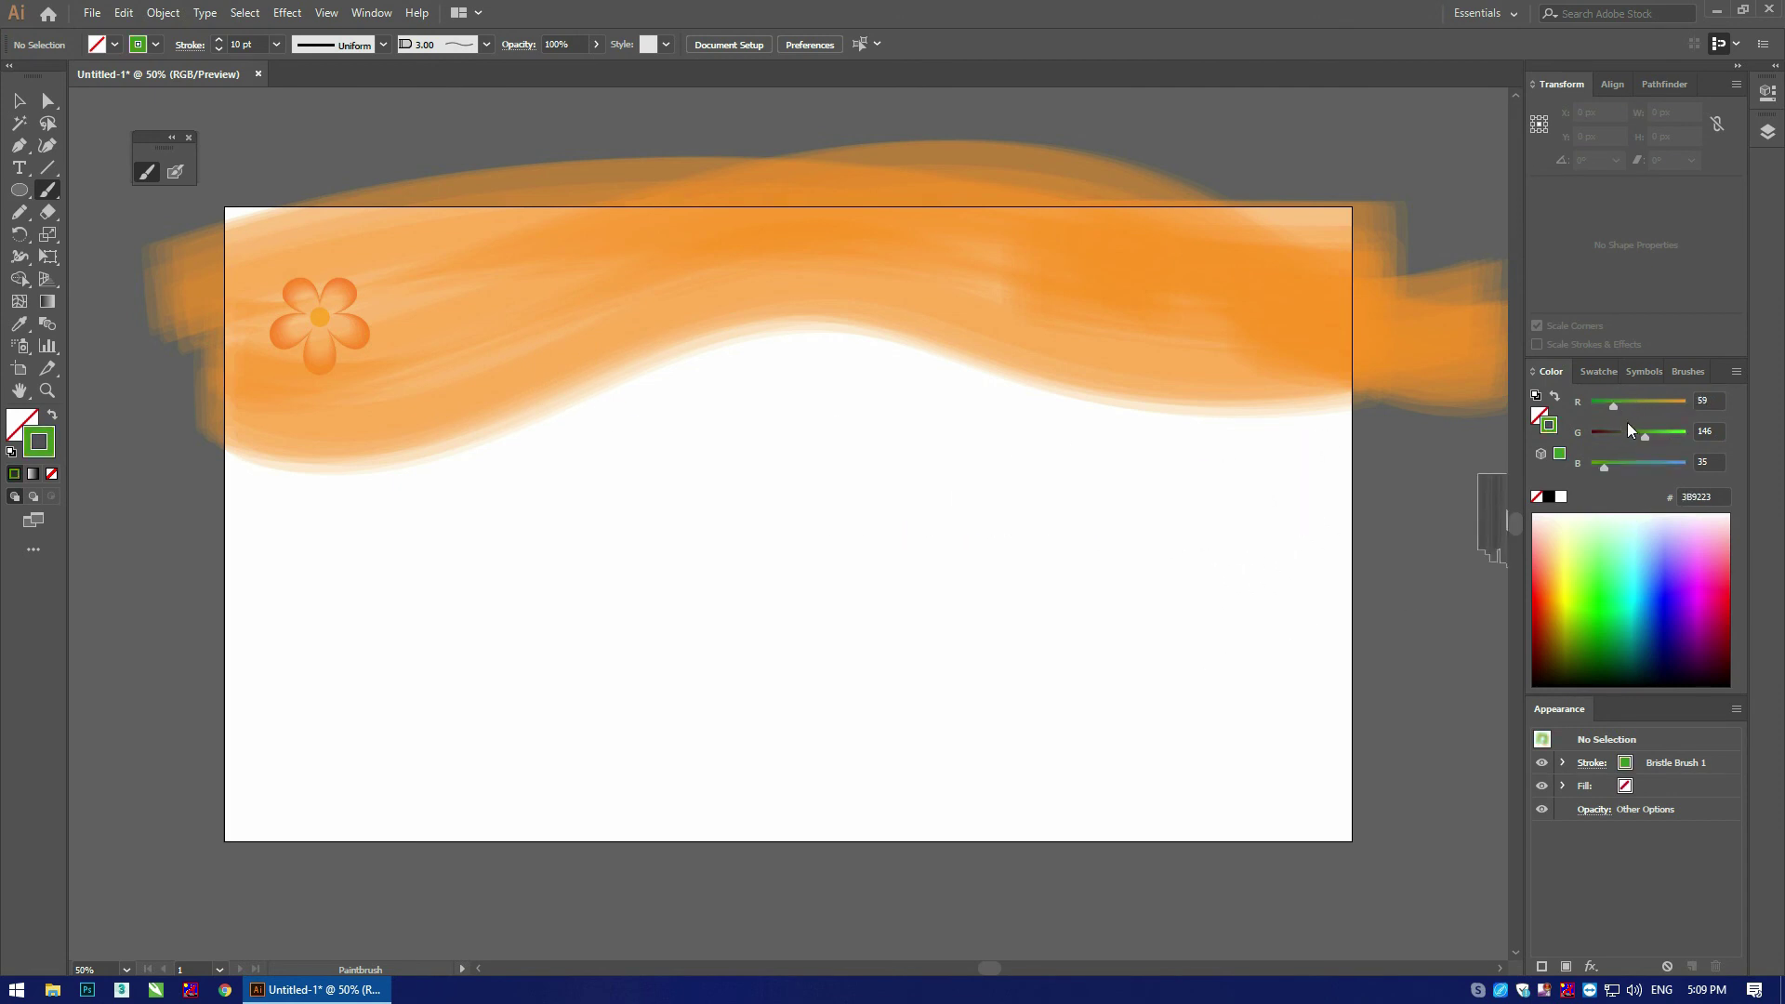
Step: Build up a green bristle band across the lower part of the artboard
{"action": "mouse_move", "coordinate": [1390, 776]}
{"action": "left_mouse_down"}
{"action": "mouse_move", "coordinate": [738, 808]}
{"action": "mouse_move", "coordinate": [139, 781]}
{"action": "left_mouse_up"}
{"action": "mouse_move", "coordinate": [697, 828]}
{"action": "left_mouse_down"}
{"action": "mouse_move", "coordinate": [935, 800]}
{"action": "mouse_move", "coordinate": [1414, 799]}
{"action": "left_mouse_up"}
{"action": "left_click_drag", "start_coordinate": [1125, 813], "coordinate": [512, 911]}
{"action": "mouse_move", "coordinate": [927, 820]}
{"action": "left_mouse_down"}
{"action": "mouse_move", "coordinate": [1395, 744]}
{"action": "mouse_move", "coordinate": [888, 913]}
{"action": "left_mouse_up"}
{"action": "left_click_drag", "start_coordinate": [771, 765], "coordinate": [1246, 590]}
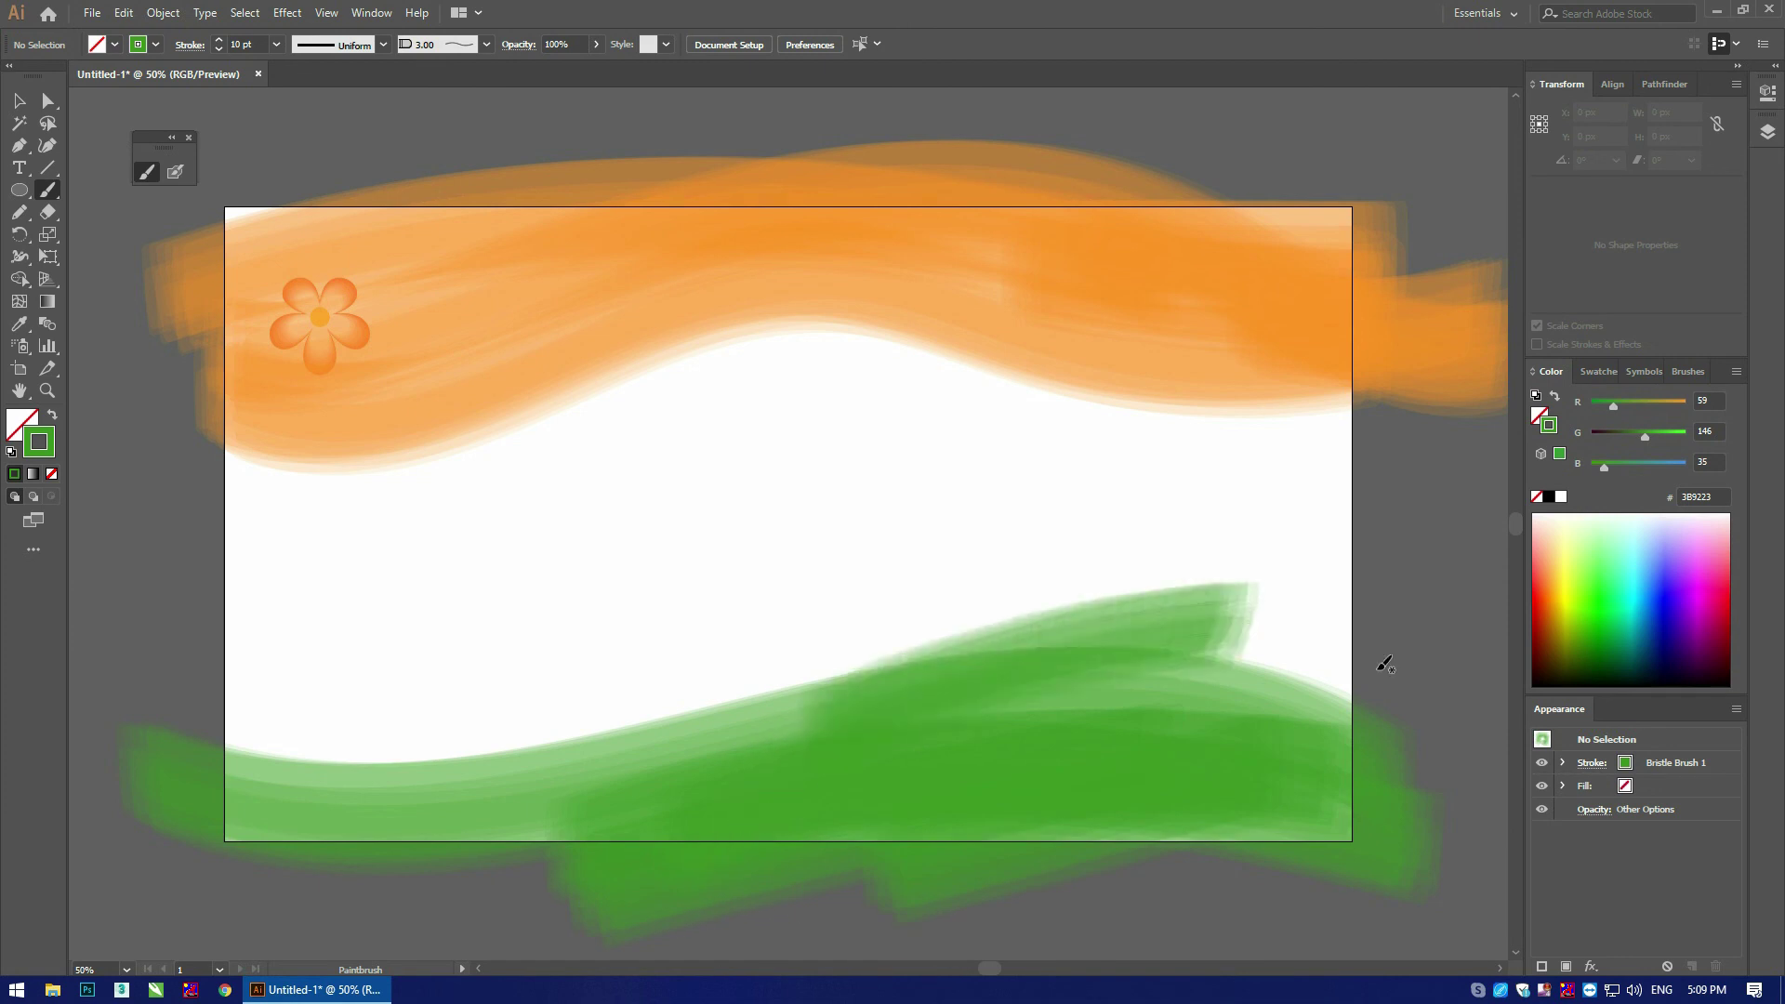
Step: Undo the green and orange bristle bands, then paint and undo a trial orange stroke
{"action": "key", "text": "ctrl+z"}
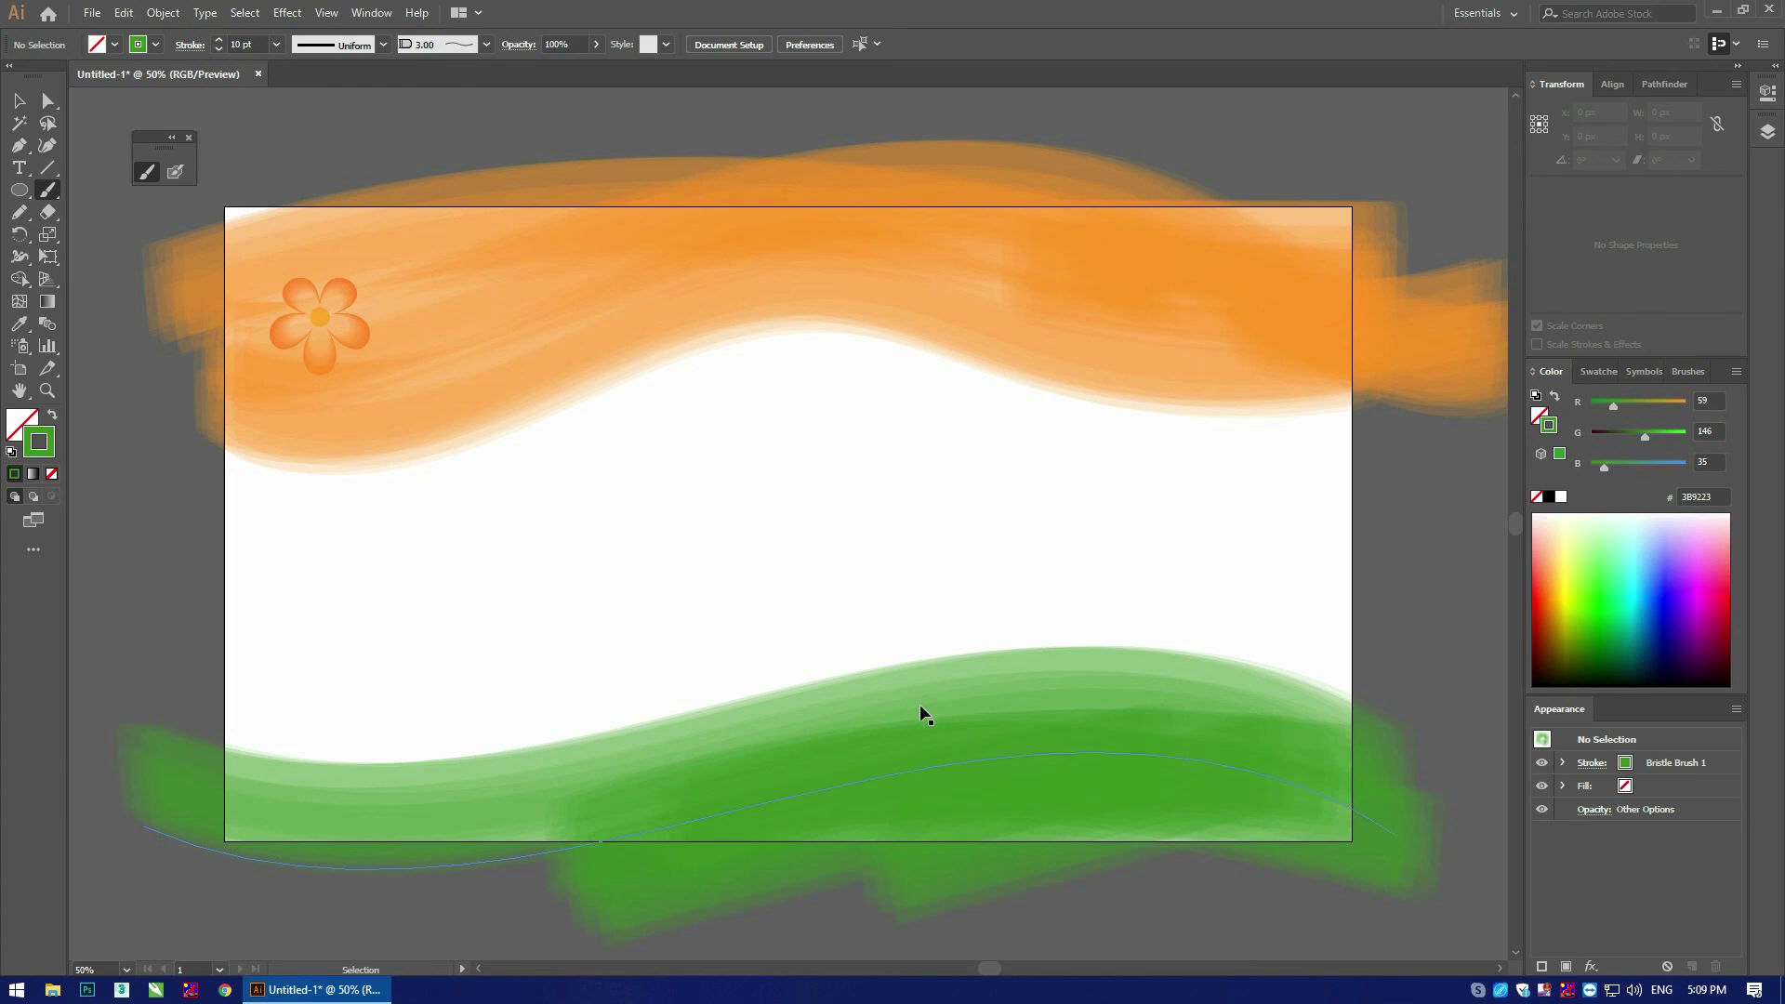
{"action": "key", "text": "ctrl+z"}
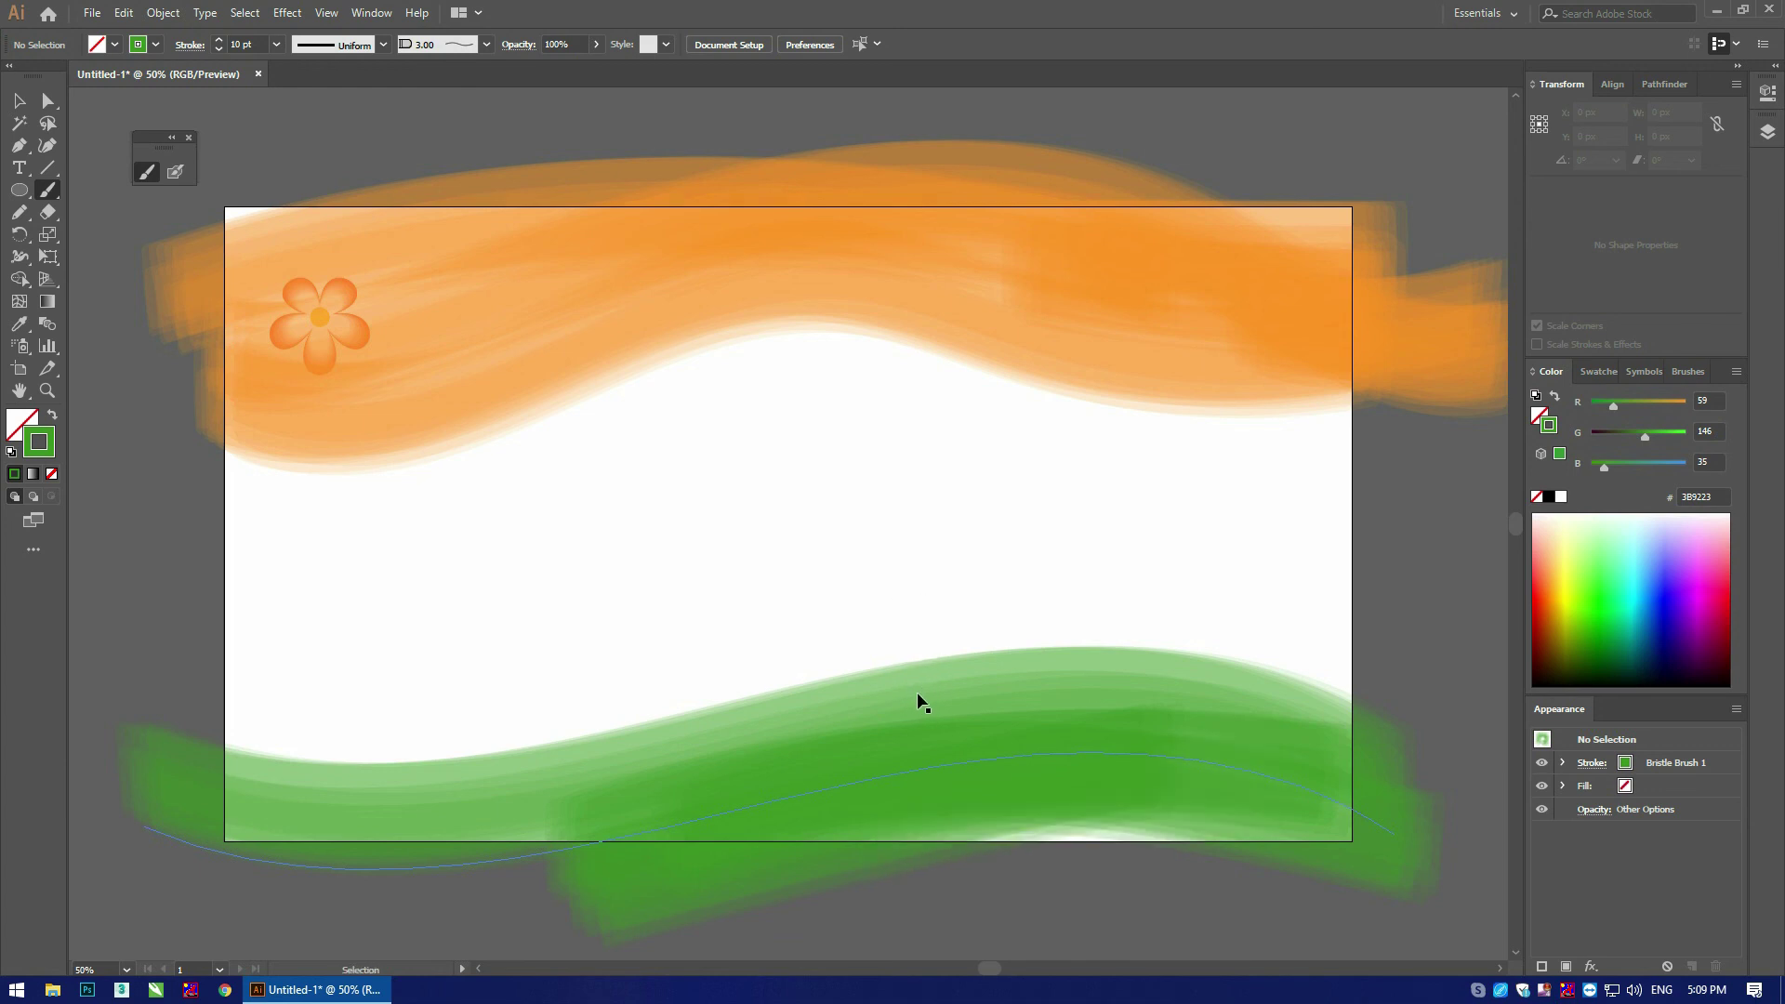
{"action": "key", "text": "ctrl+z"}
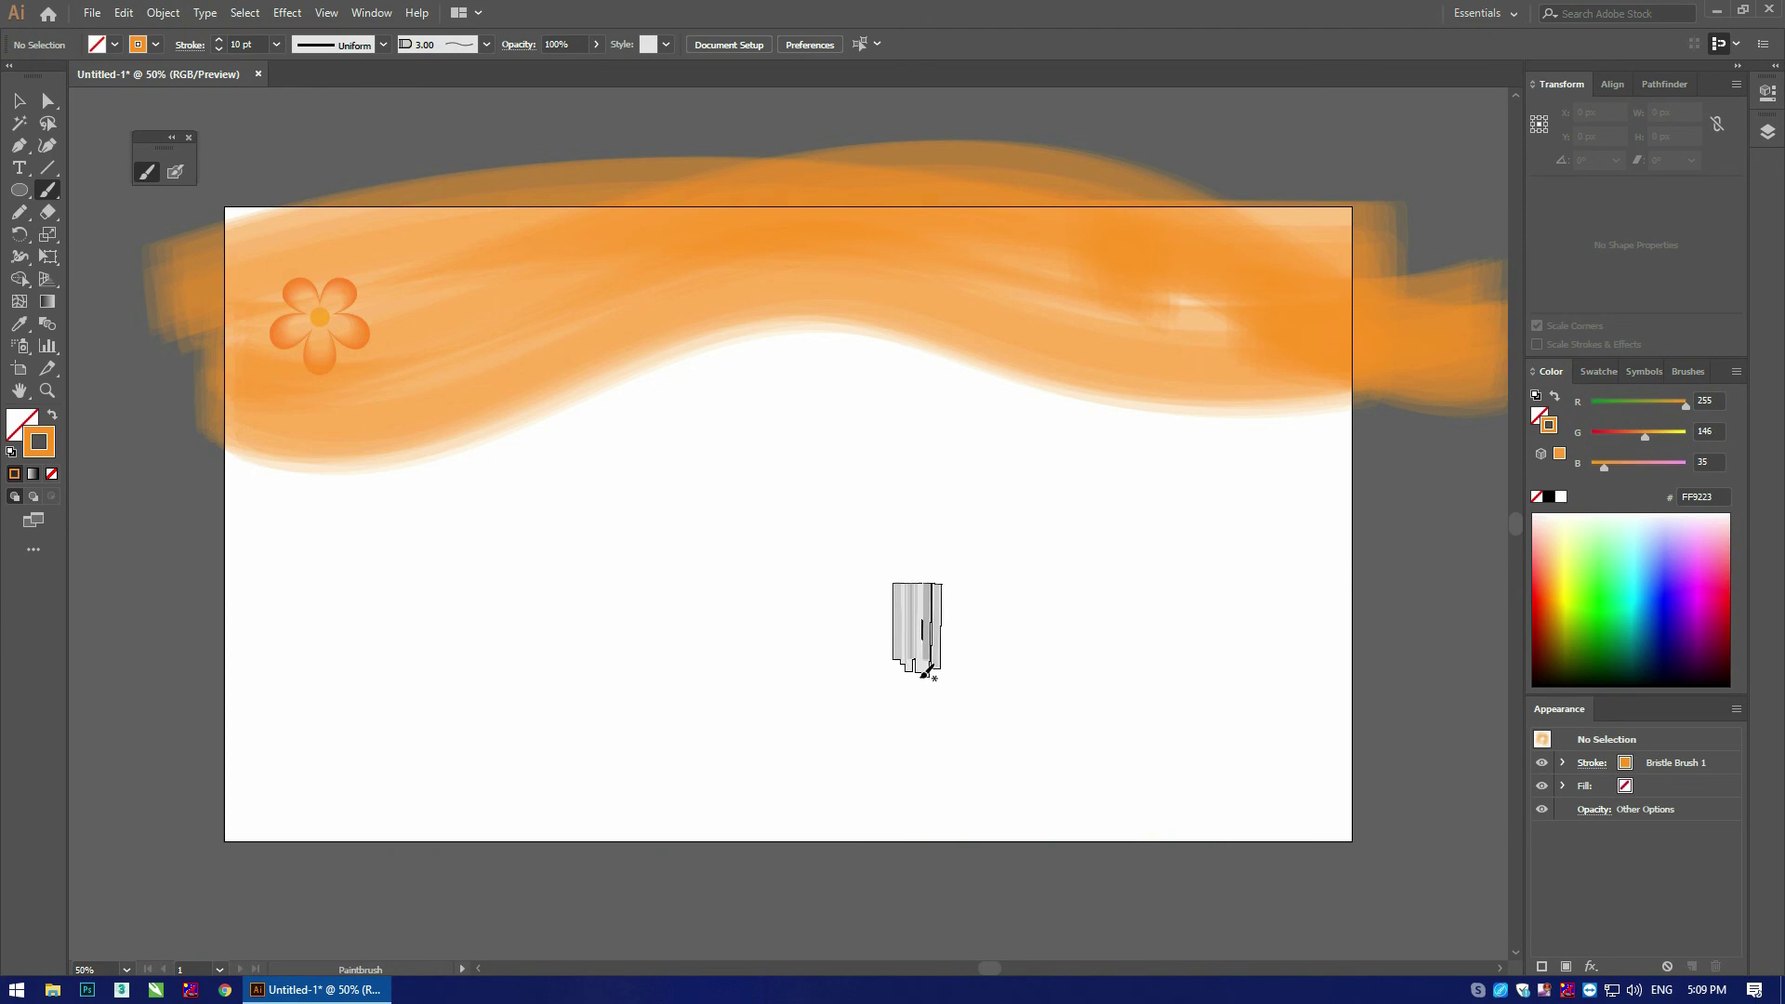
{"action": "key", "text": "ctrl+z"}
{"action": "key", "text": "ctrl+z"}
{"action": "key", "text": "ctrl+z"}
{"action": "key", "text": "ctrl+z"}
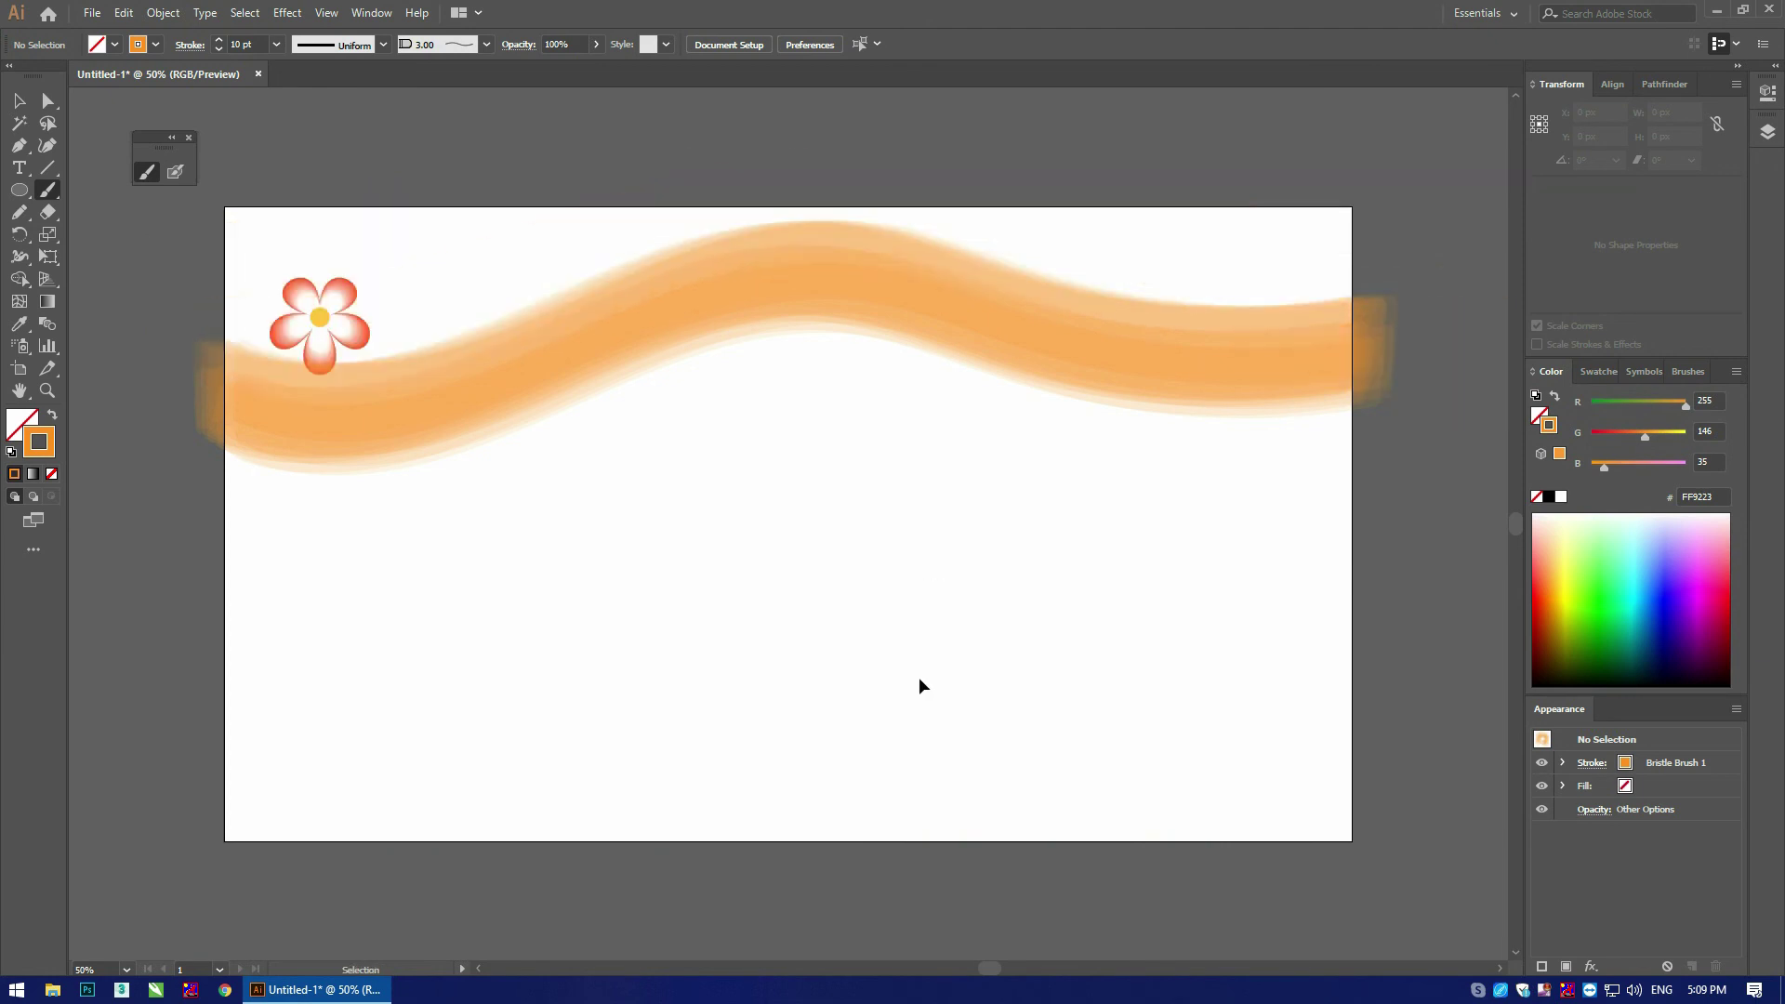
{"action": "key", "text": "ctrl+z"}
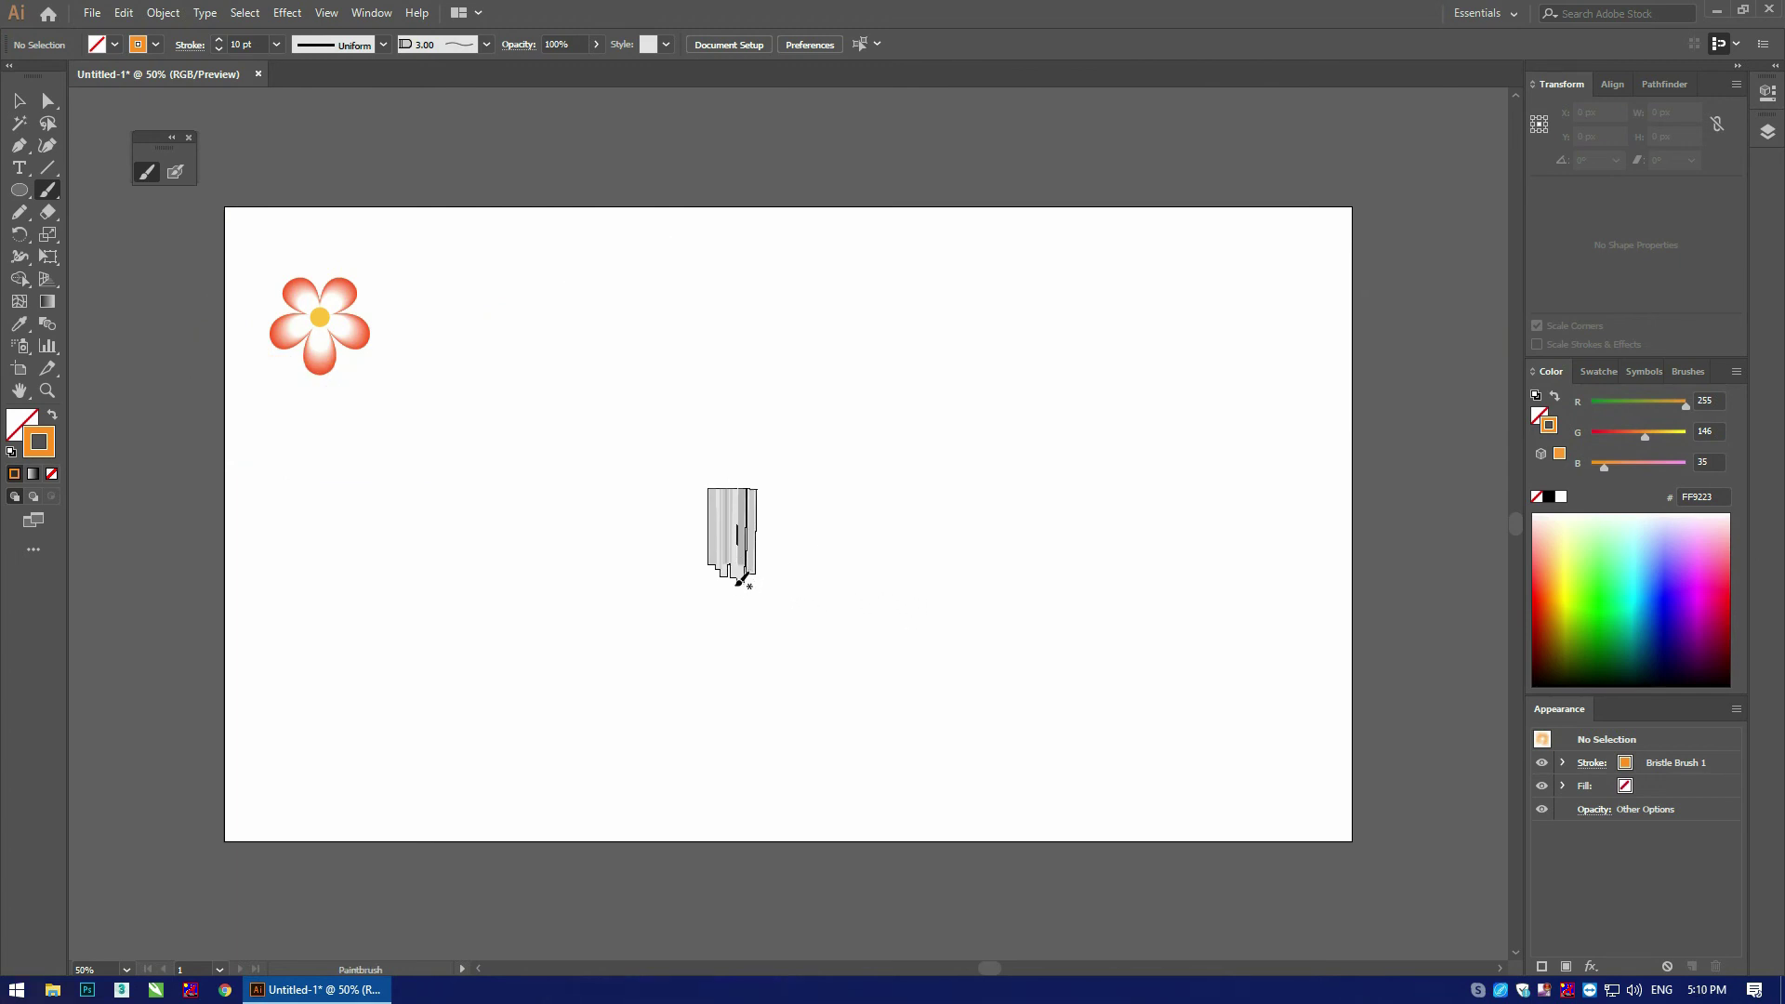
{"action": "left_click_drag", "start_coordinate": [758, 590], "coordinate": [802, 640]}
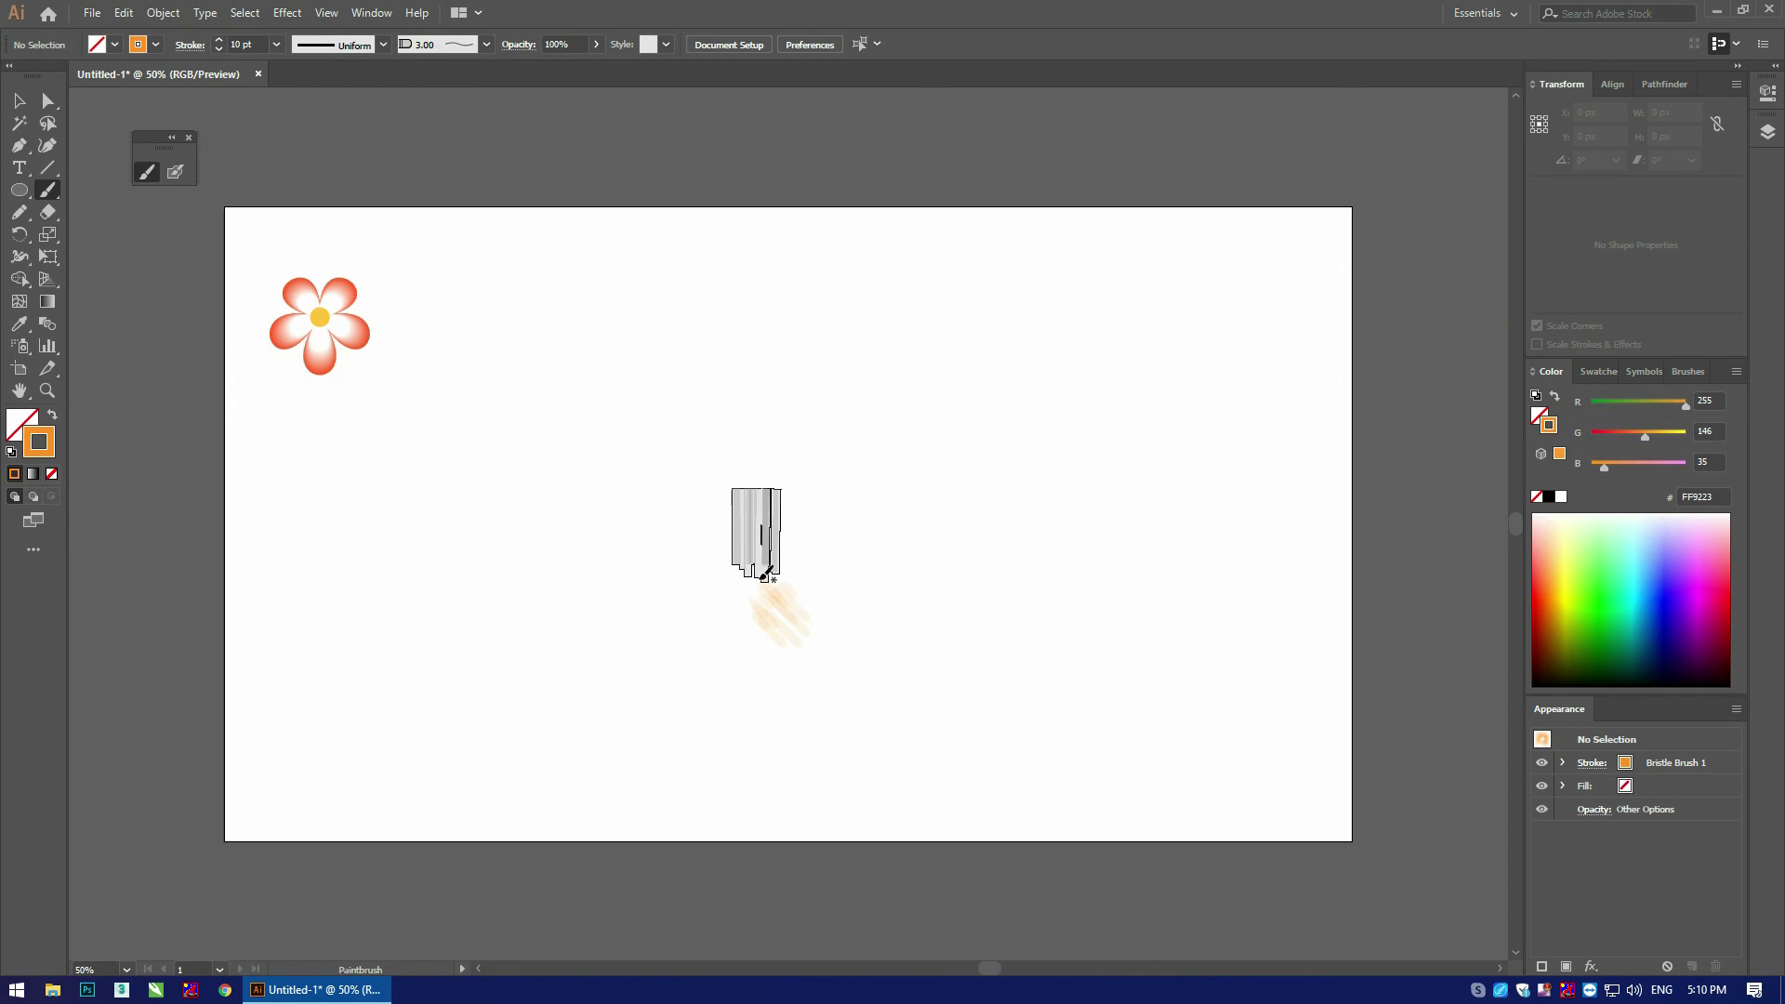
{"action": "key", "text": "ctrl+z"}
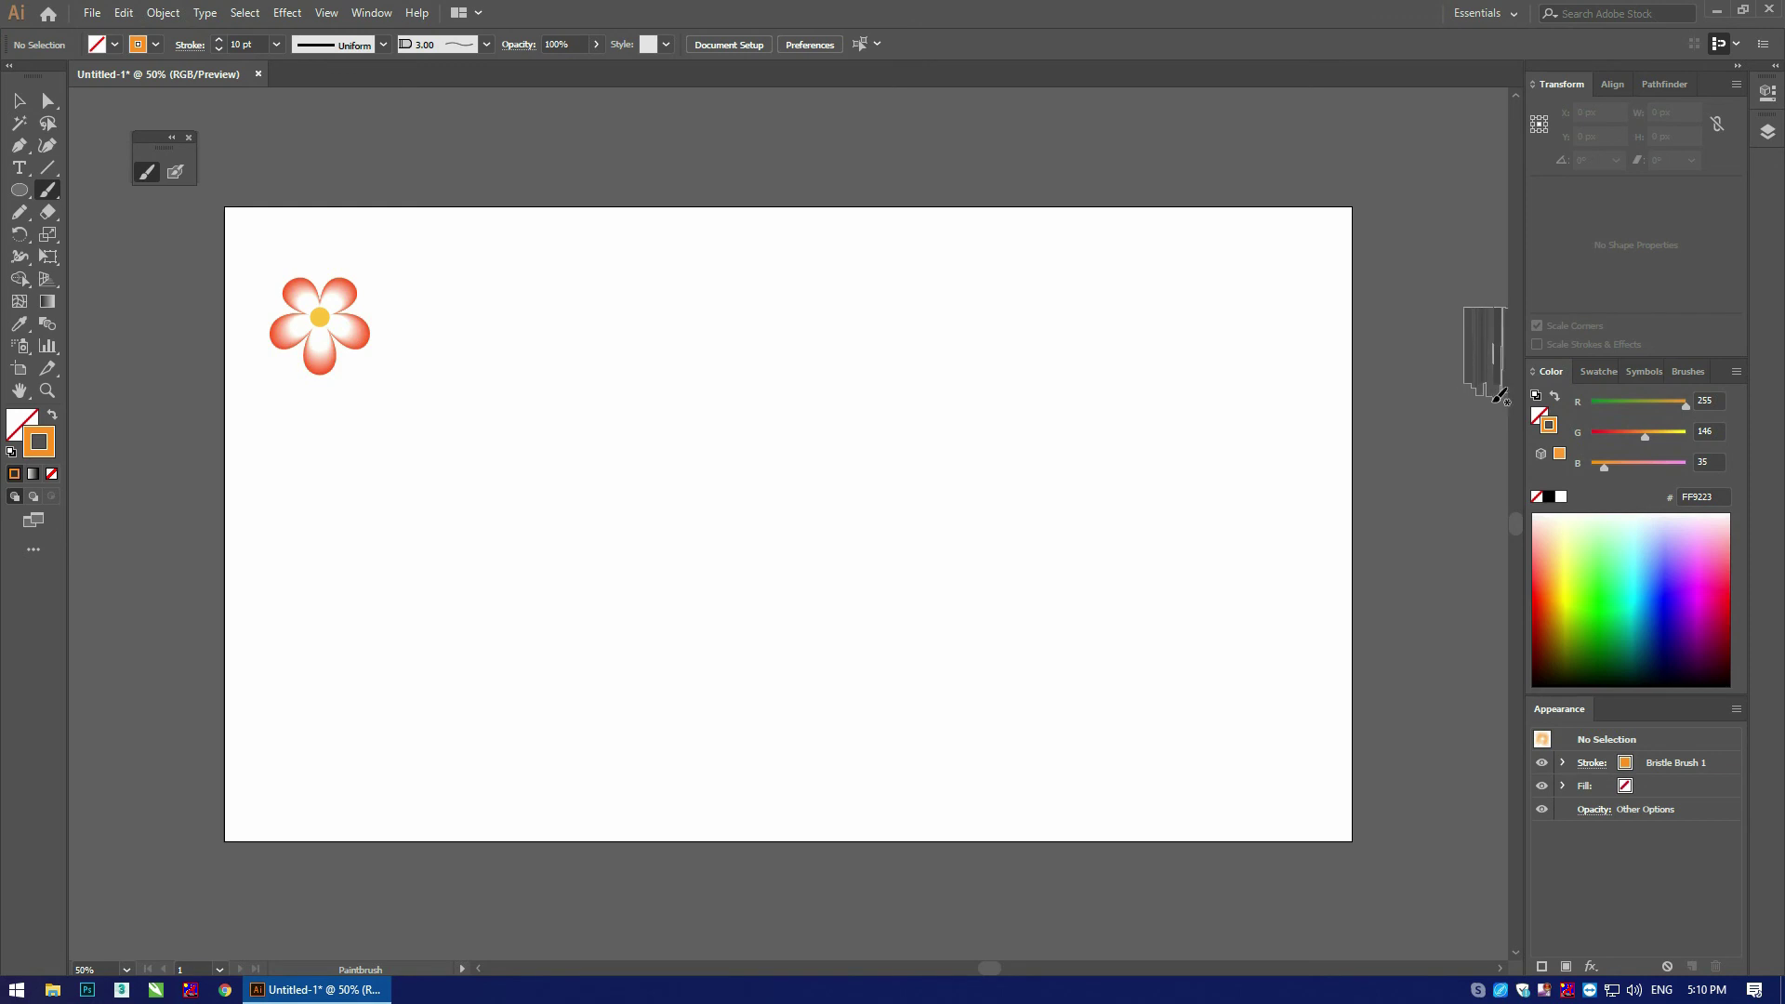
Step: Open the brush library, confirm the Calligraphic New Brush dialog, and select the Pen tool
{"action": "left_click", "coordinate": [1688, 372]}
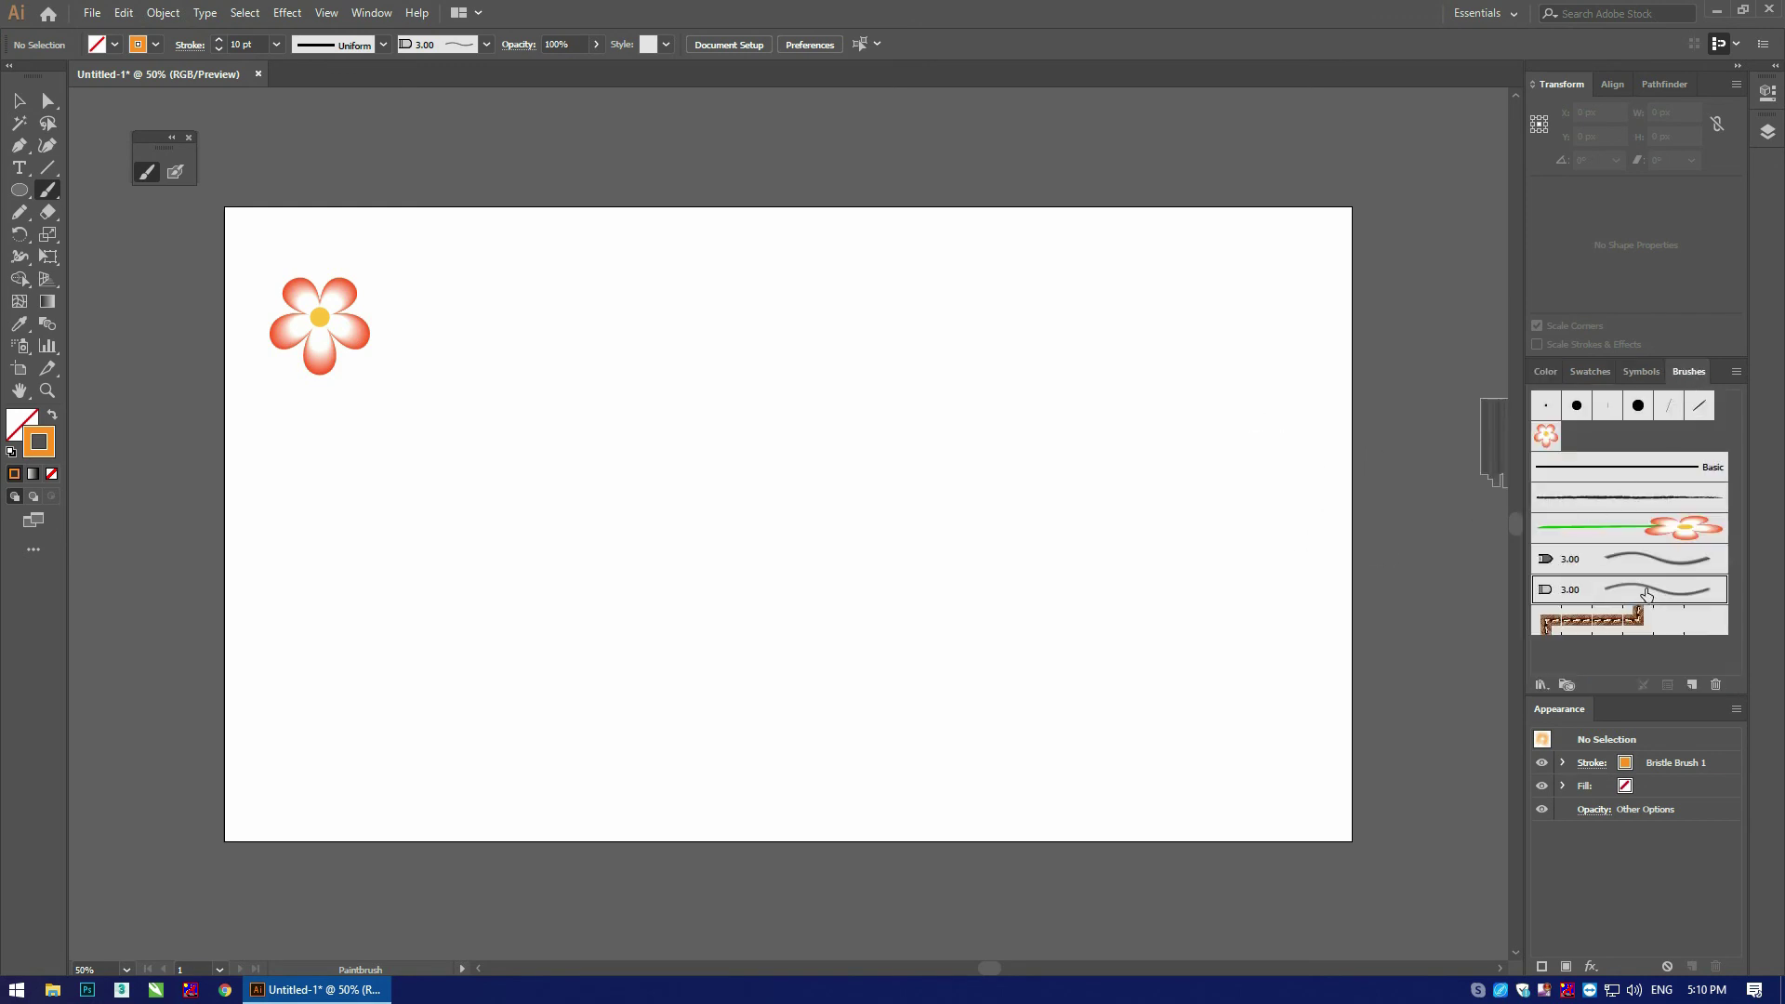
{"action": "left_click", "coordinate": [1693, 686]}
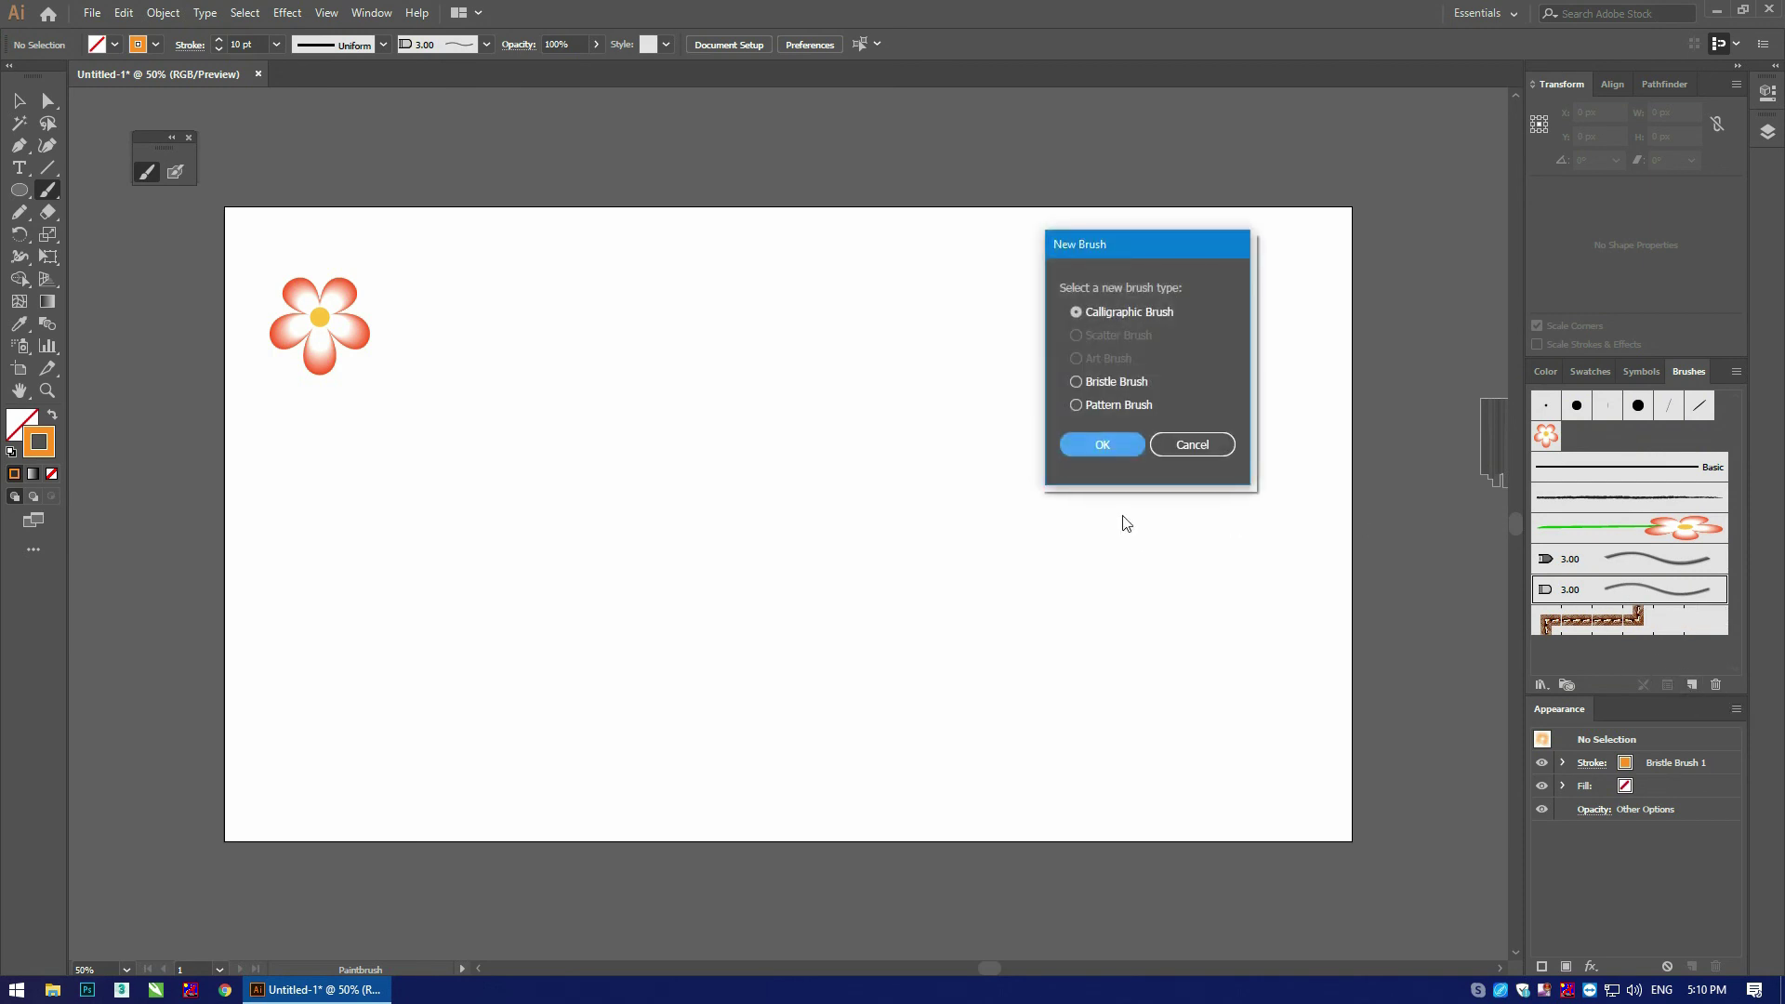
{"action": "left_click", "coordinate": [1135, 446]}
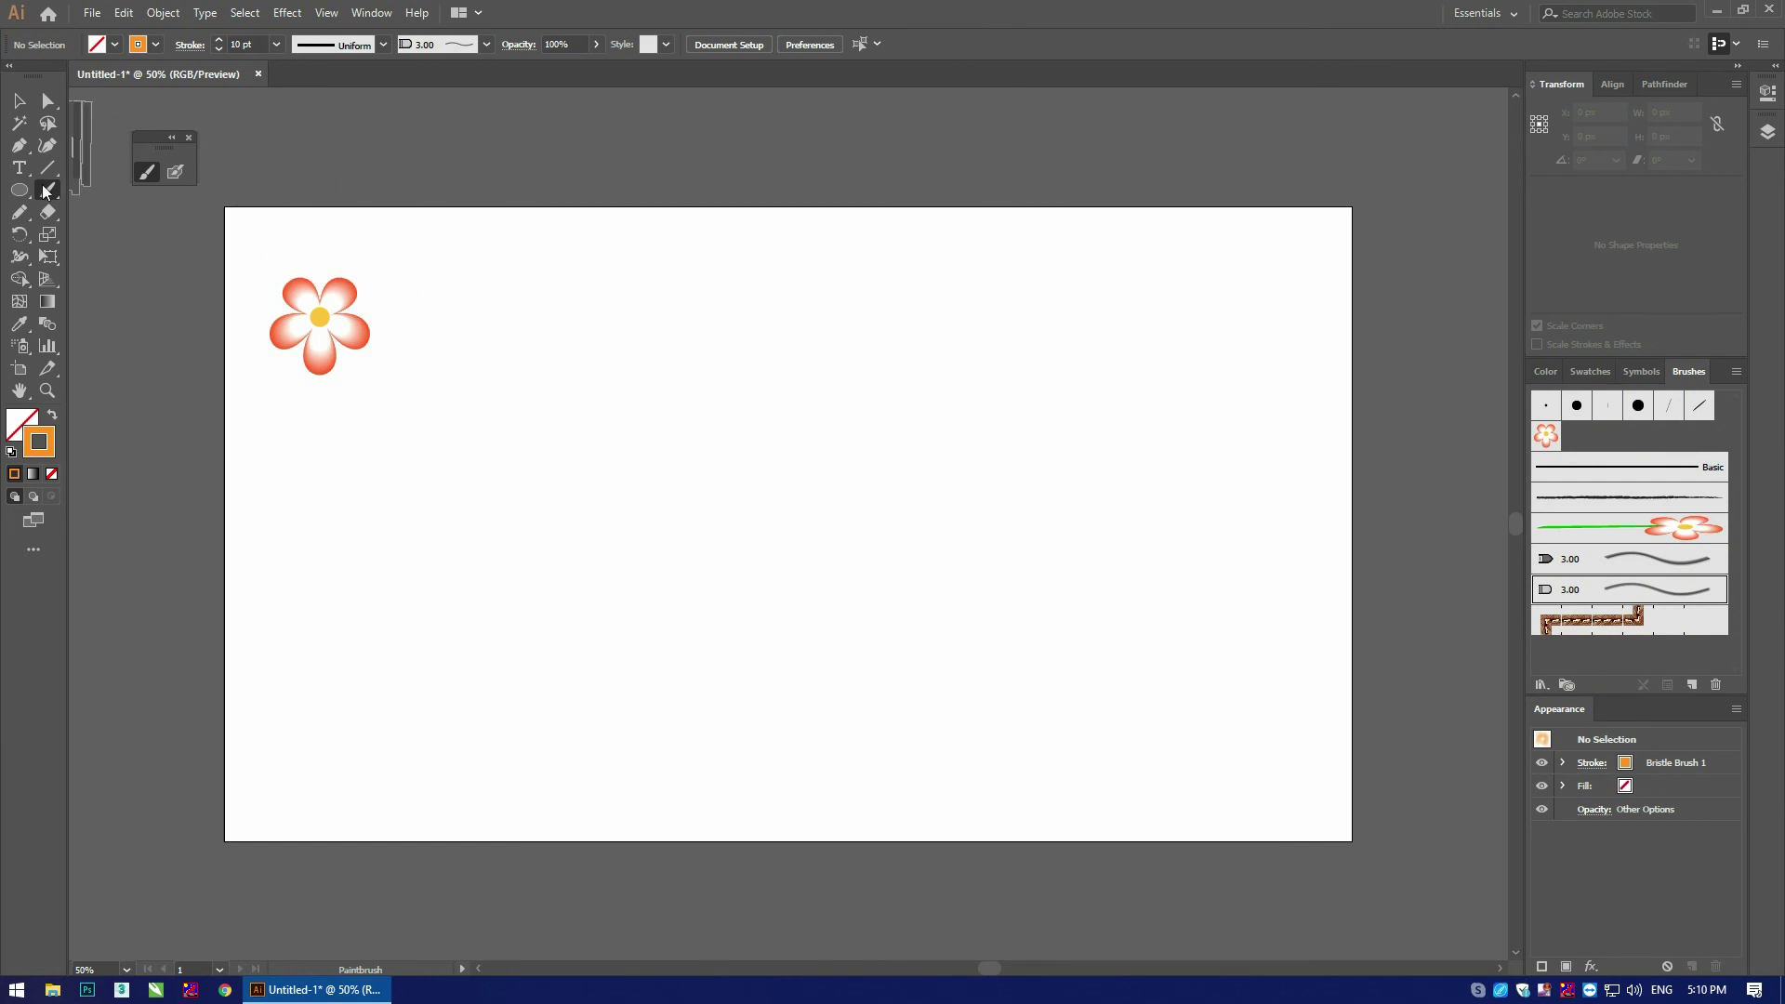
{"action": "left_click", "coordinate": [19, 150]}
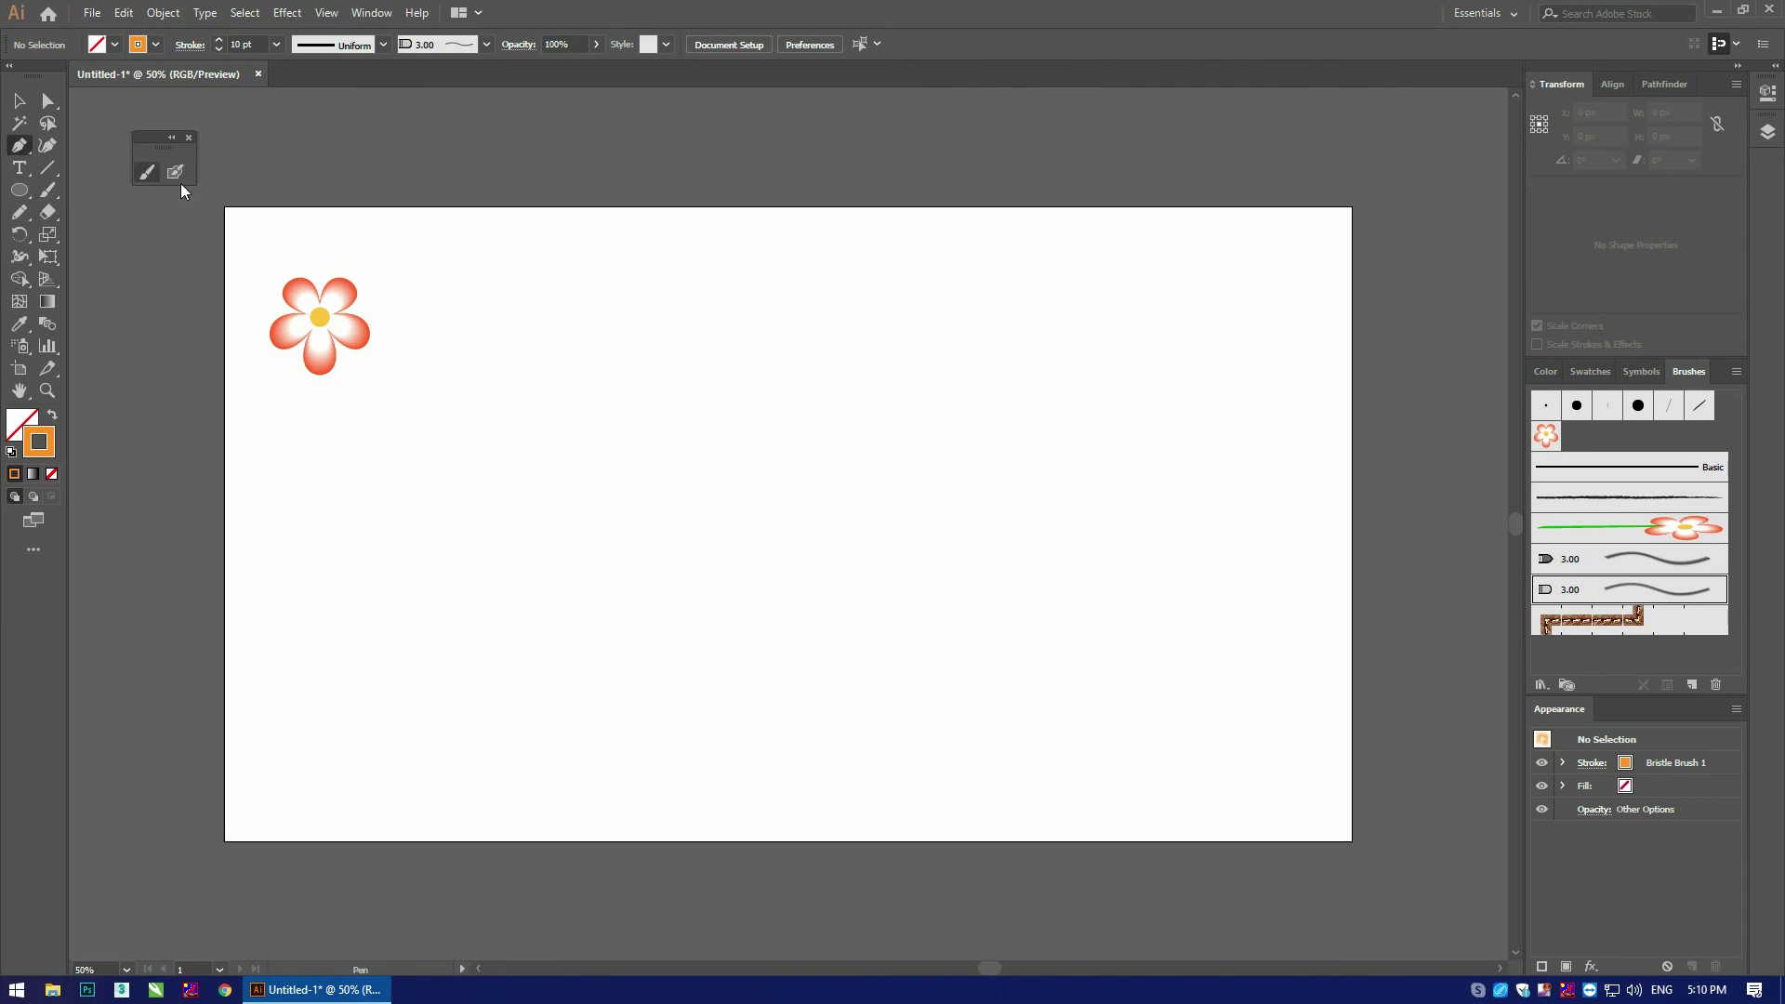
Step: Draw a green leaf outline beside the flower with the Pen tool
{"action": "left_click", "coordinate": [464, 284]}
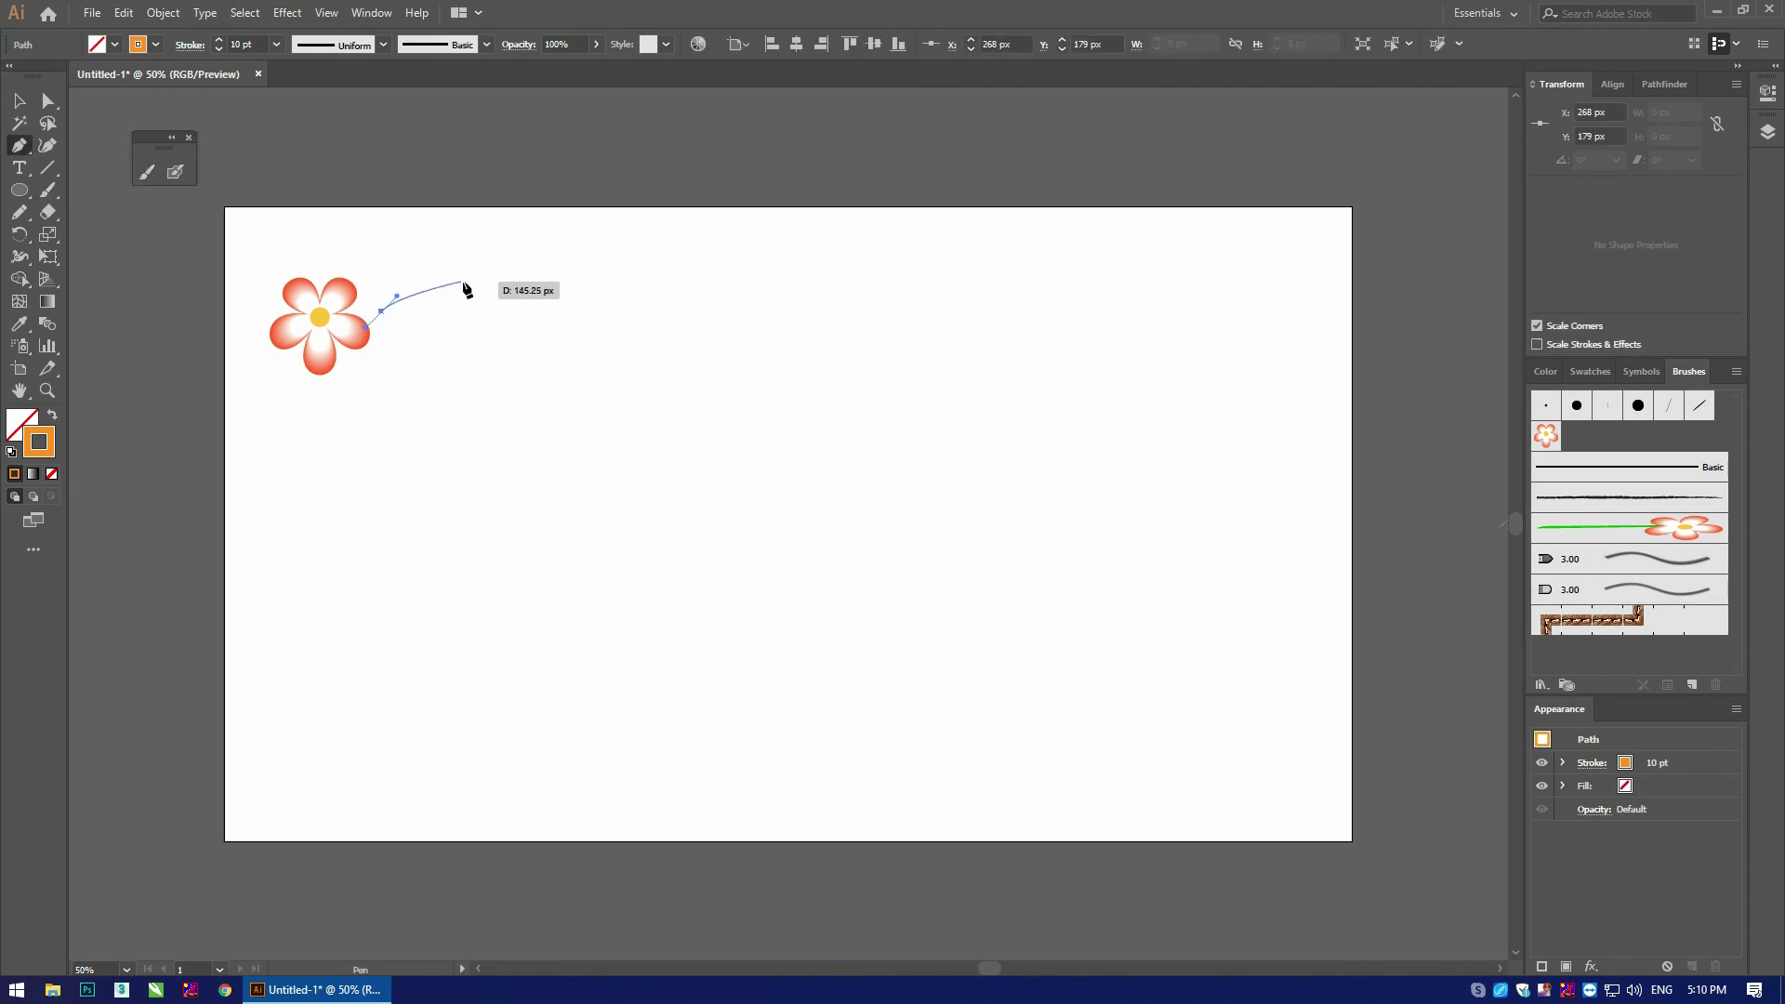
{"action": "left_click_drag", "start_coordinate": [521, 304], "coordinate": [526, 305]}
{"action": "left_click_drag", "start_coordinate": [414, 342], "coordinate": [518, 339]}
{"action": "left_click", "coordinate": [382, 312]}
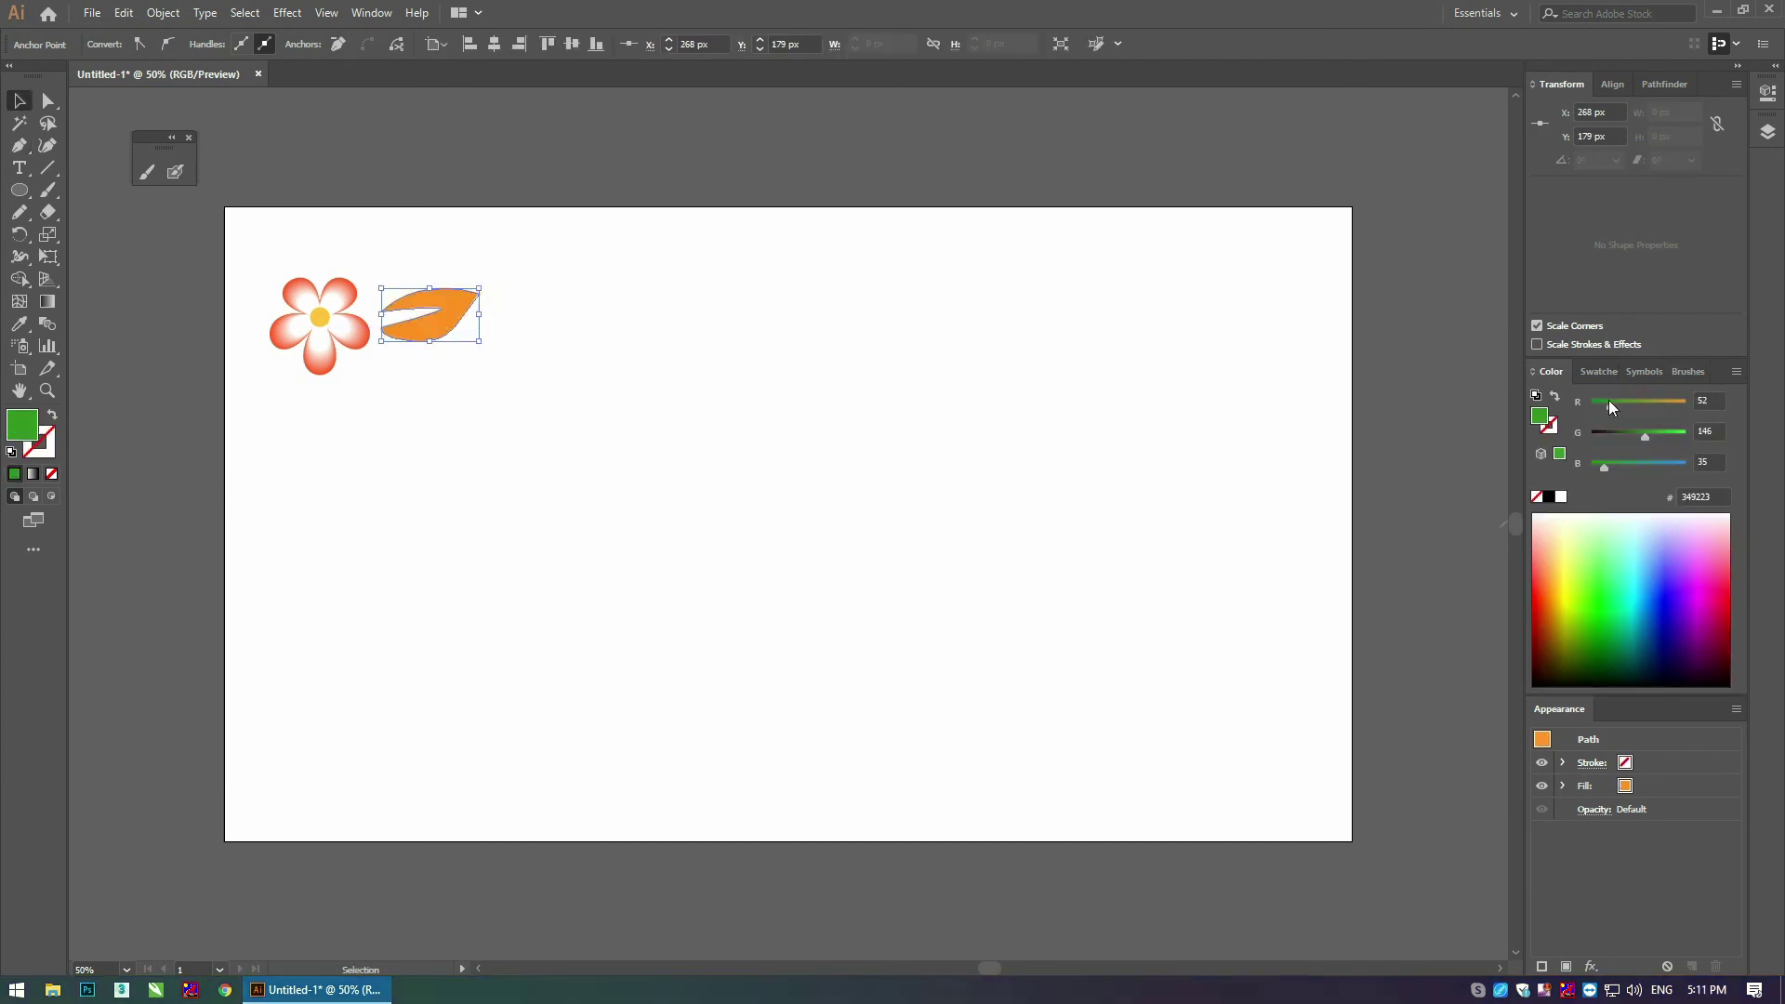
Step: Alt-drag a copy of the leaf, flip it horizontally, and place it on the flower's other side
{"action": "mouse_move", "coordinate": [799, 320]}
{"action": "left_mouse_down"}
{"action": "mouse_move", "coordinate": [650, 344]}
{"action": "mouse_move", "coordinate": [658, 314]}
{"action": "left_mouse_up"}
{"action": "left_click", "coordinate": [1736, 83]}
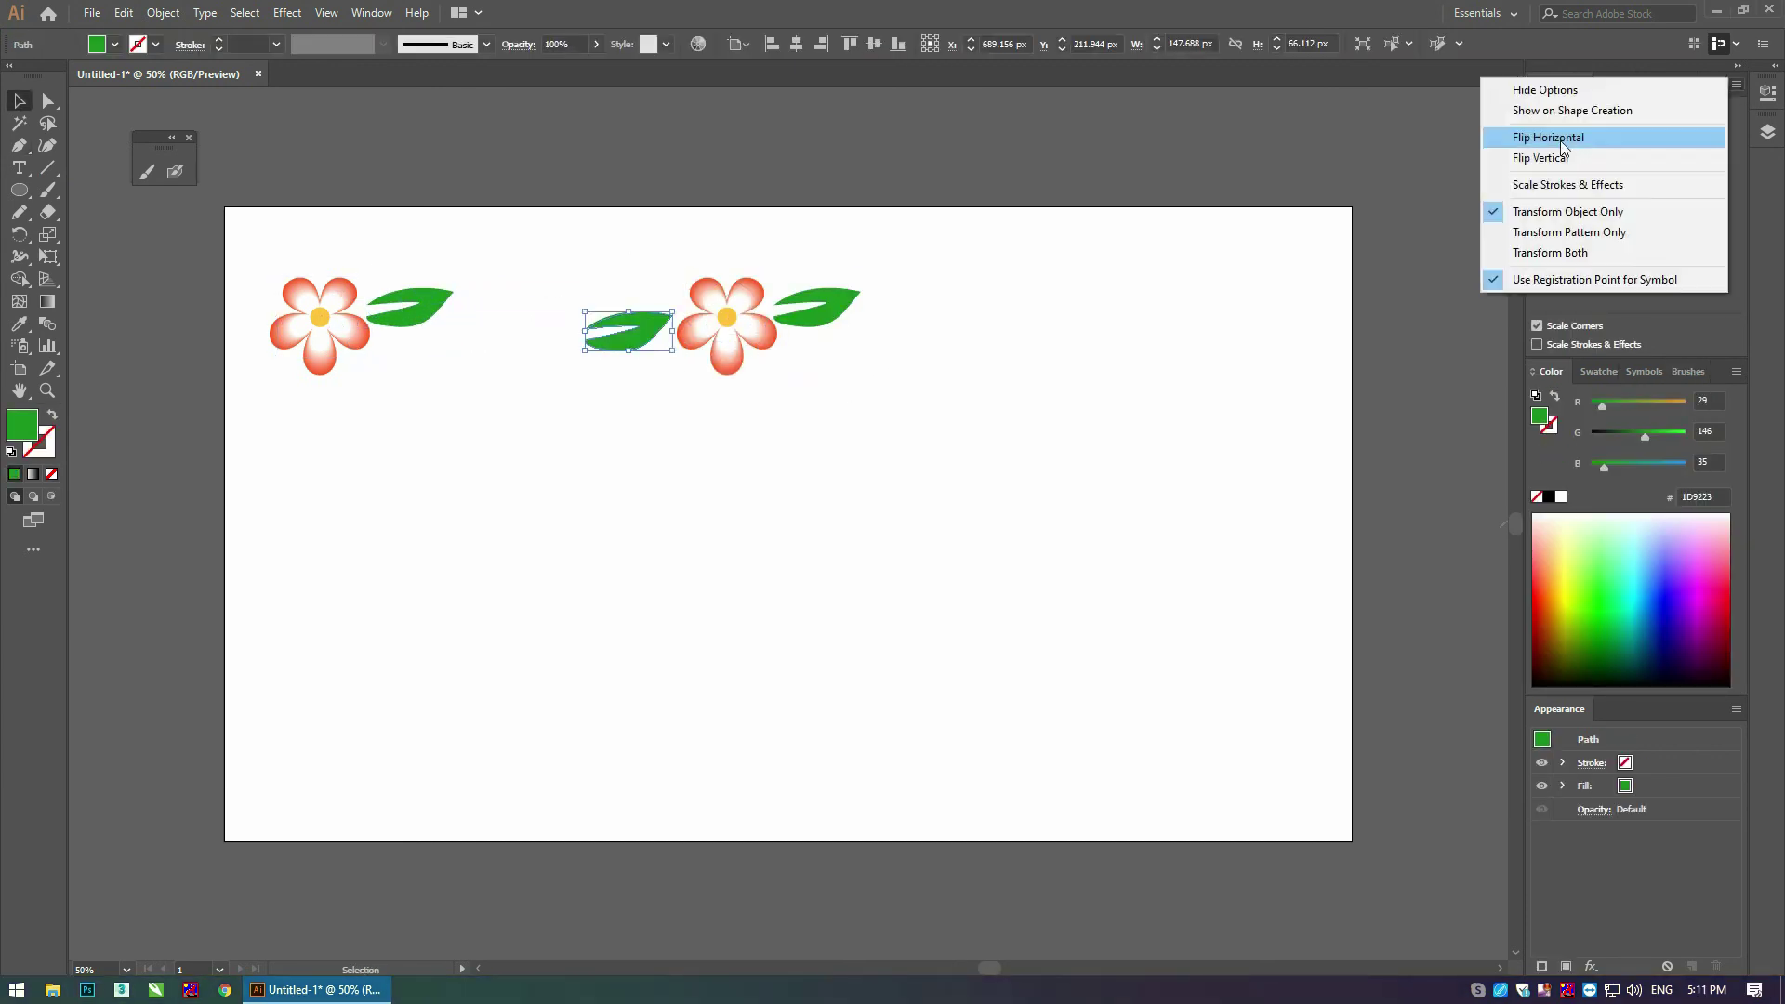
{"action": "left_click", "coordinate": [1562, 136]}
{"action": "left_click_drag", "start_coordinate": [818, 317], "coordinate": [818, 326]}
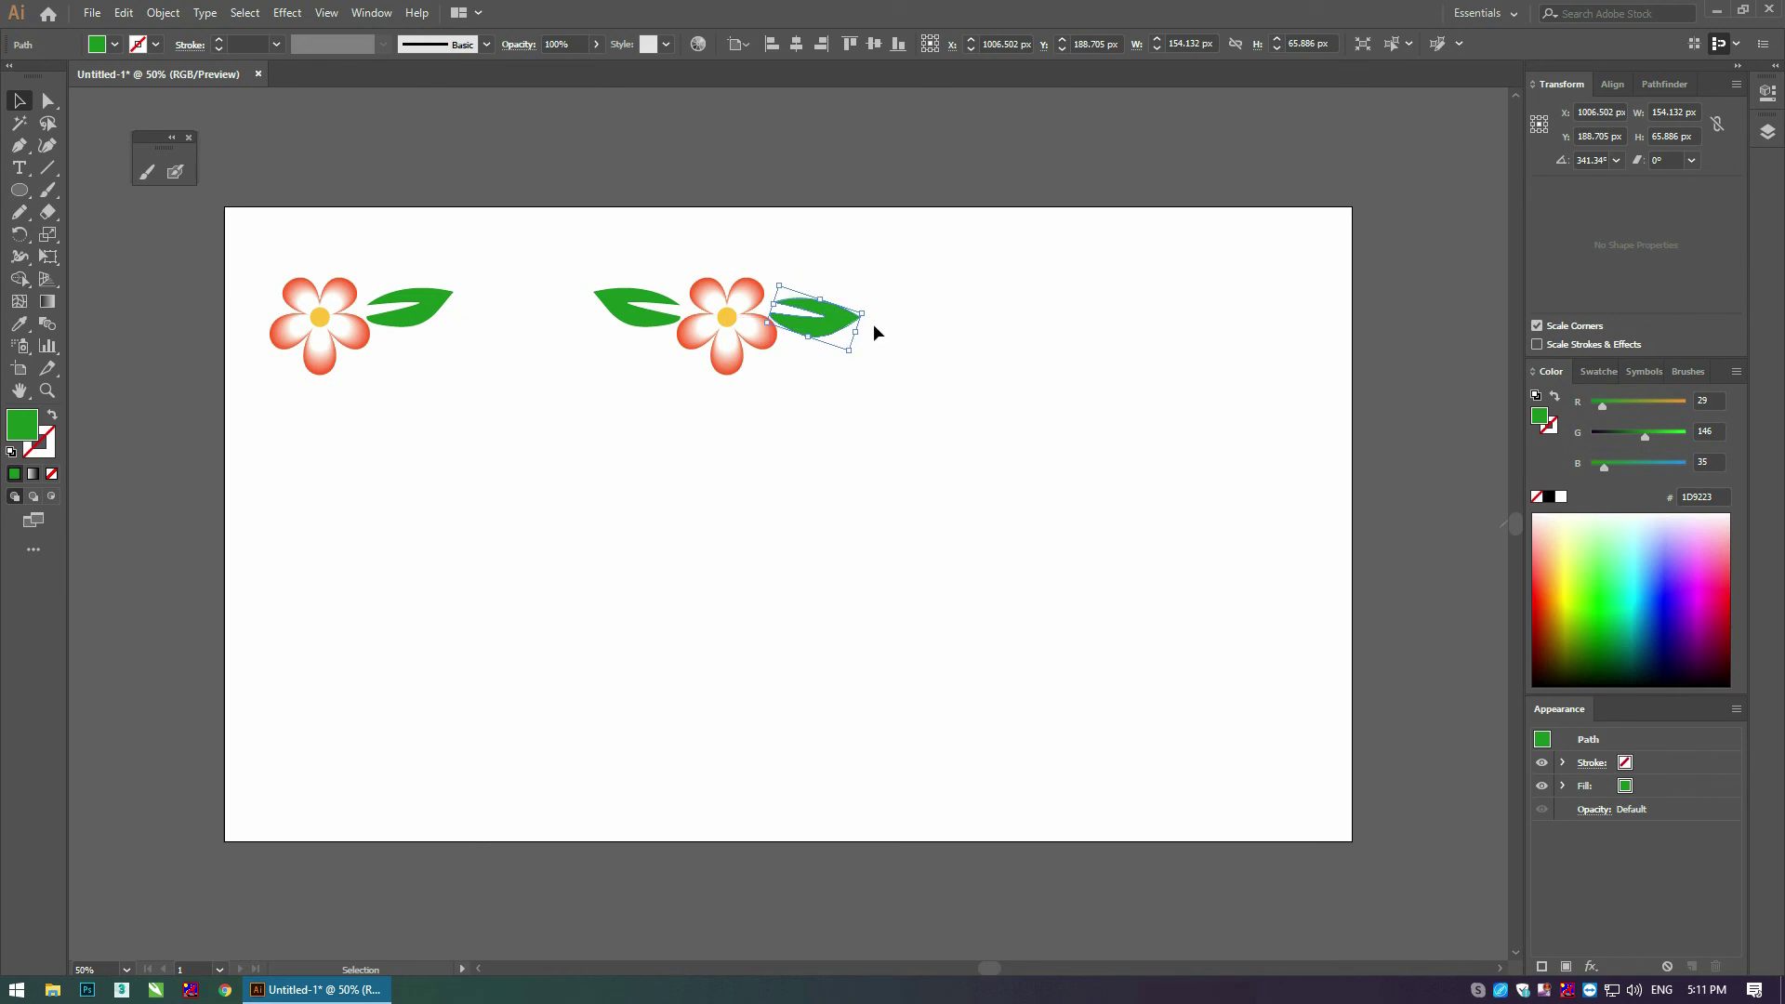
{"action": "left_click", "coordinate": [934, 335]}
Step: Scale the flower and both leaves down to a 127.688 × 39.093 px motif
{"action": "left_click_drag", "start_coordinate": [574, 383], "coordinate": [577, 384]}
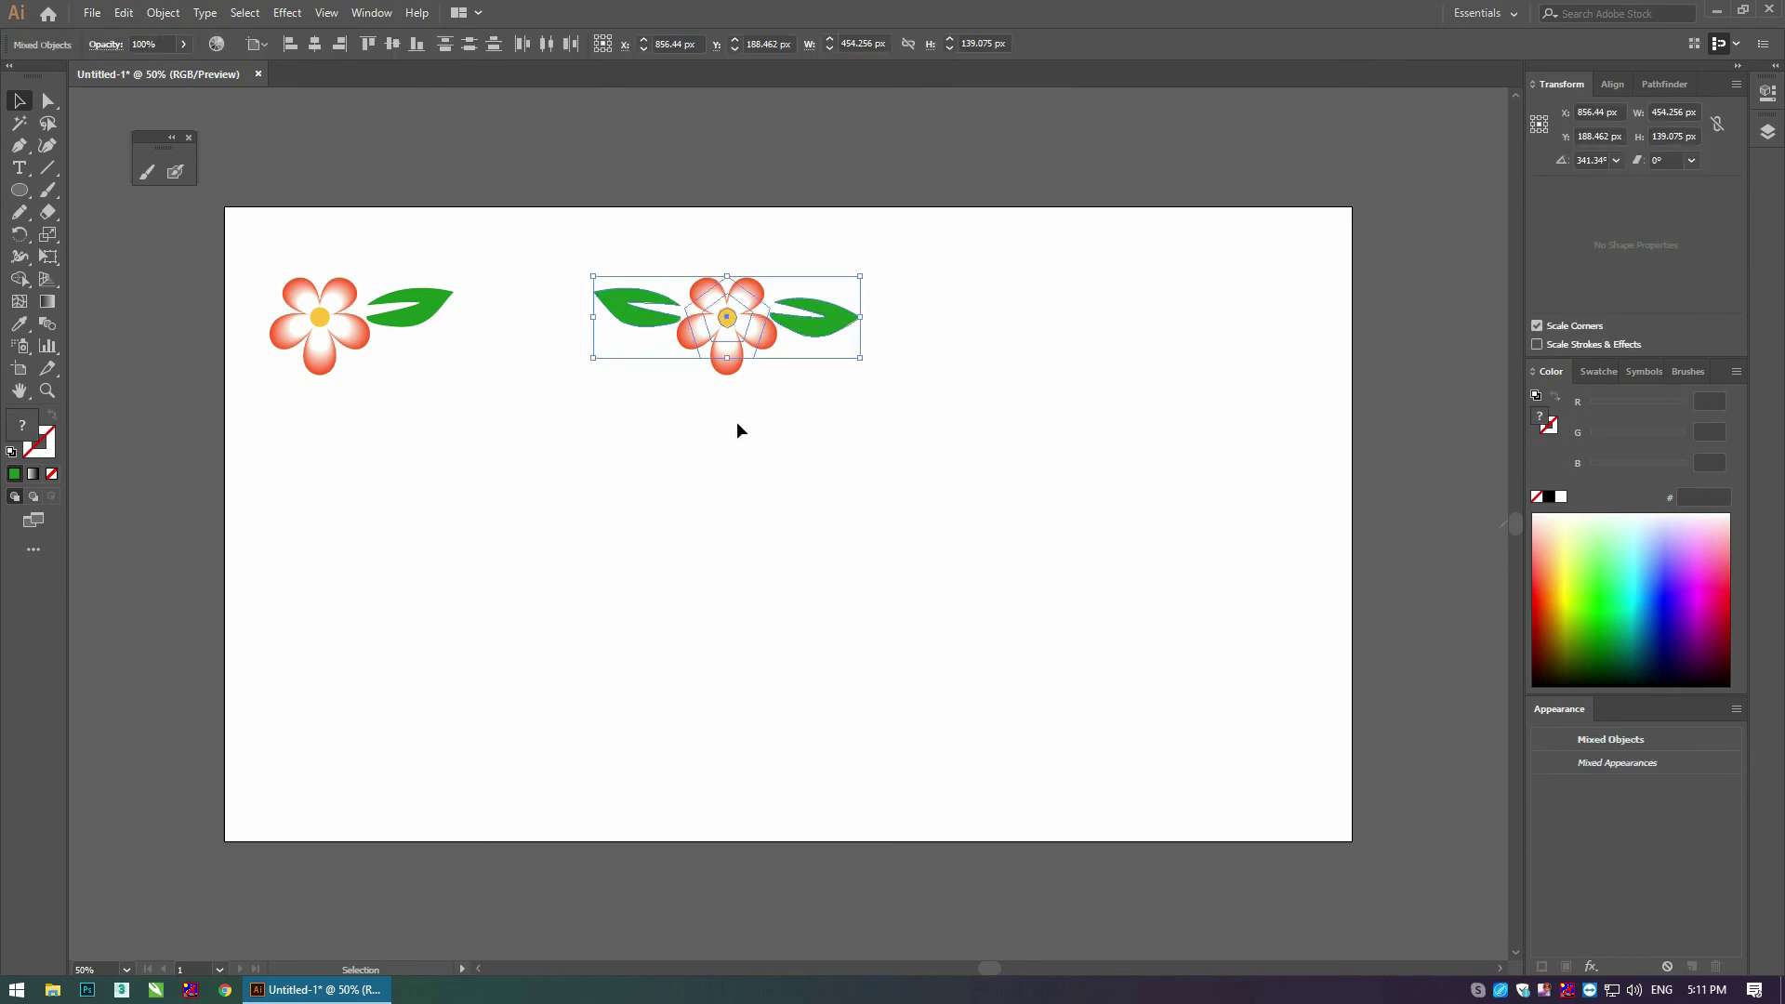
{"action": "mouse_move", "coordinate": [861, 363]}
{"action": "left_mouse_down"}
{"action": "mouse_move", "coordinate": [488, 261]}
{"action": "mouse_move", "coordinate": [582, 286]}
{"action": "left_mouse_up"}
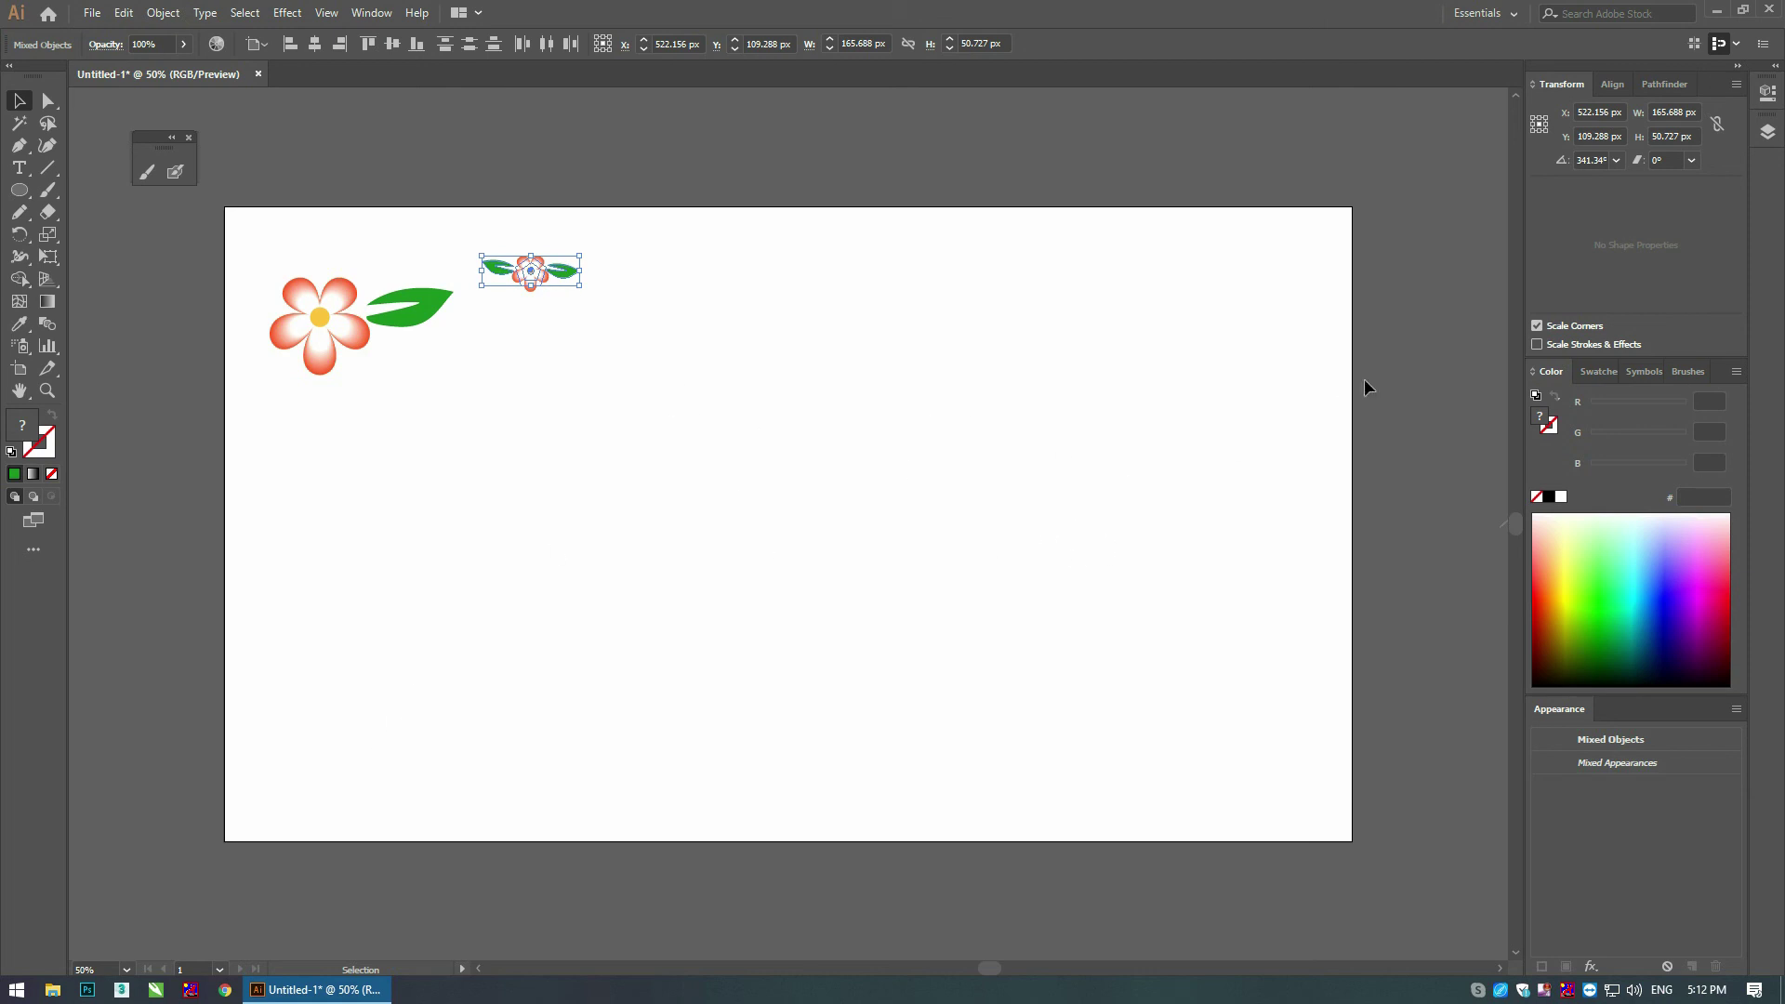
{"action": "left_click_drag", "start_coordinate": [569, 285], "coordinate": [559, 283]}
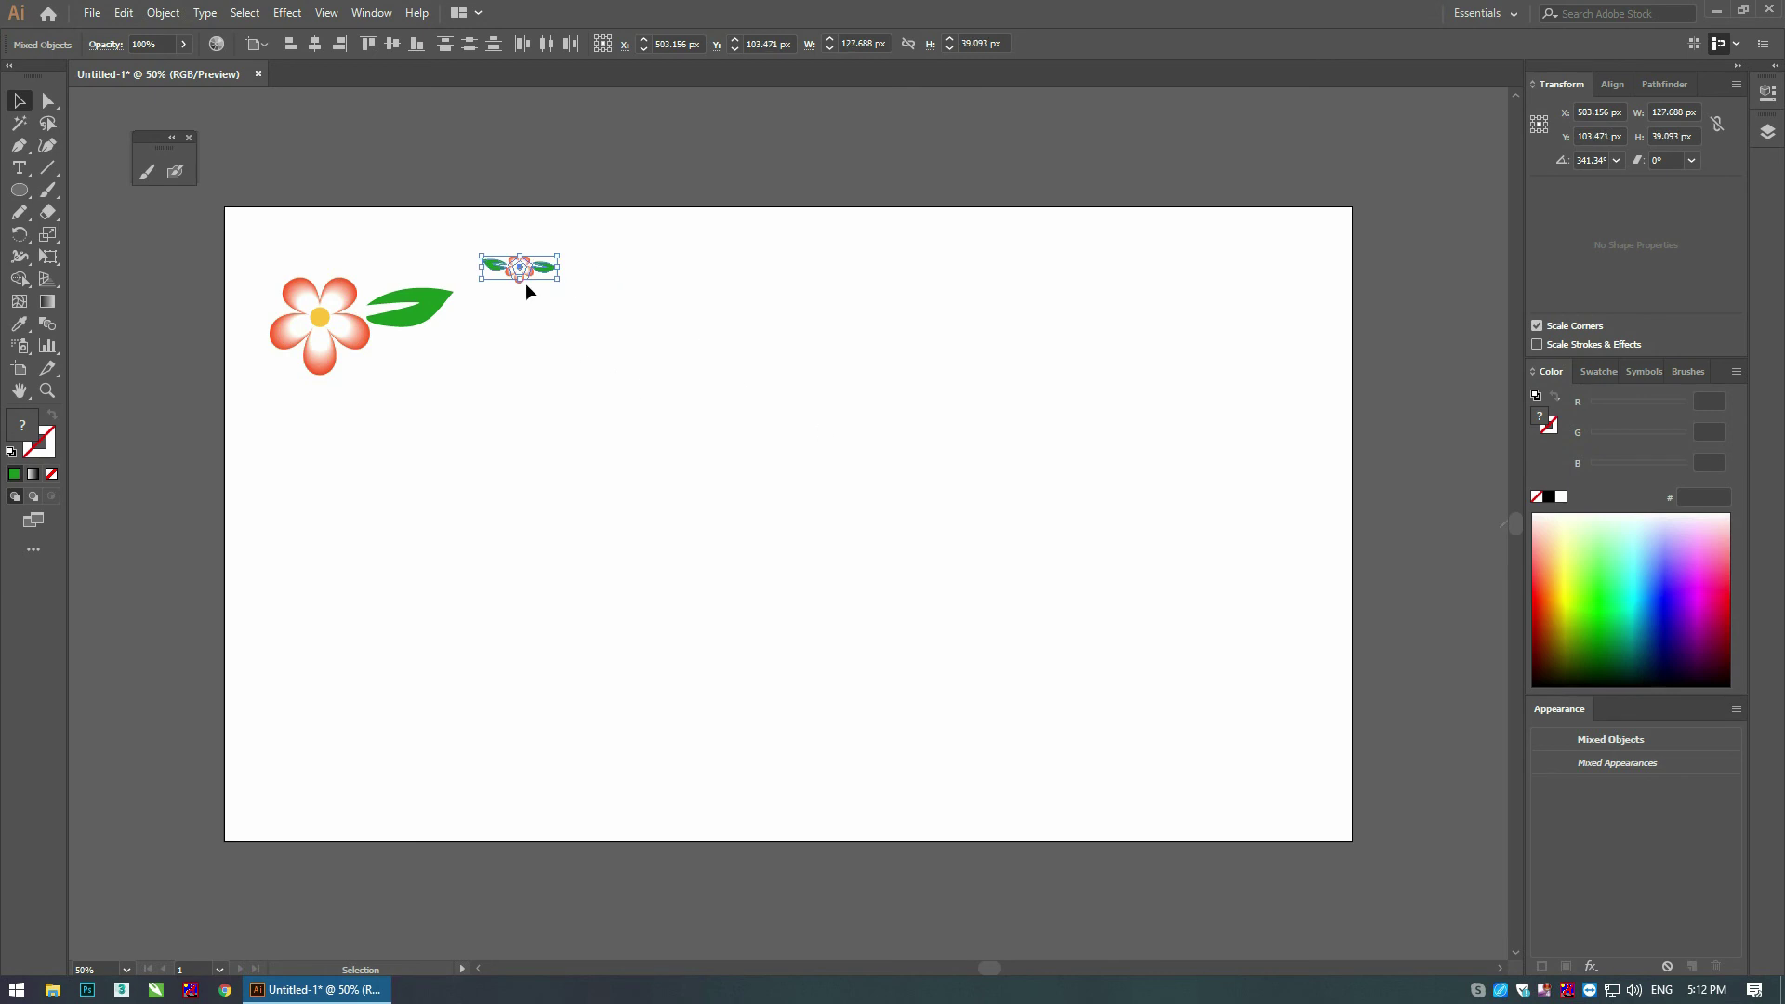
Step: Save the flower-and-leaves motif as Pattern Brush 1, then move the motif up and left
{"action": "left_click", "coordinate": [1683, 371]}
{"action": "mouse_move", "coordinate": [537, 267]}
{"action": "left_mouse_down"}
{"action": "mouse_move", "coordinate": [1575, 637]}
{"action": "mouse_move", "coordinate": [1592, 661]}
{"action": "left_mouse_up"}
{"action": "left_click", "coordinate": [1129, 403]}
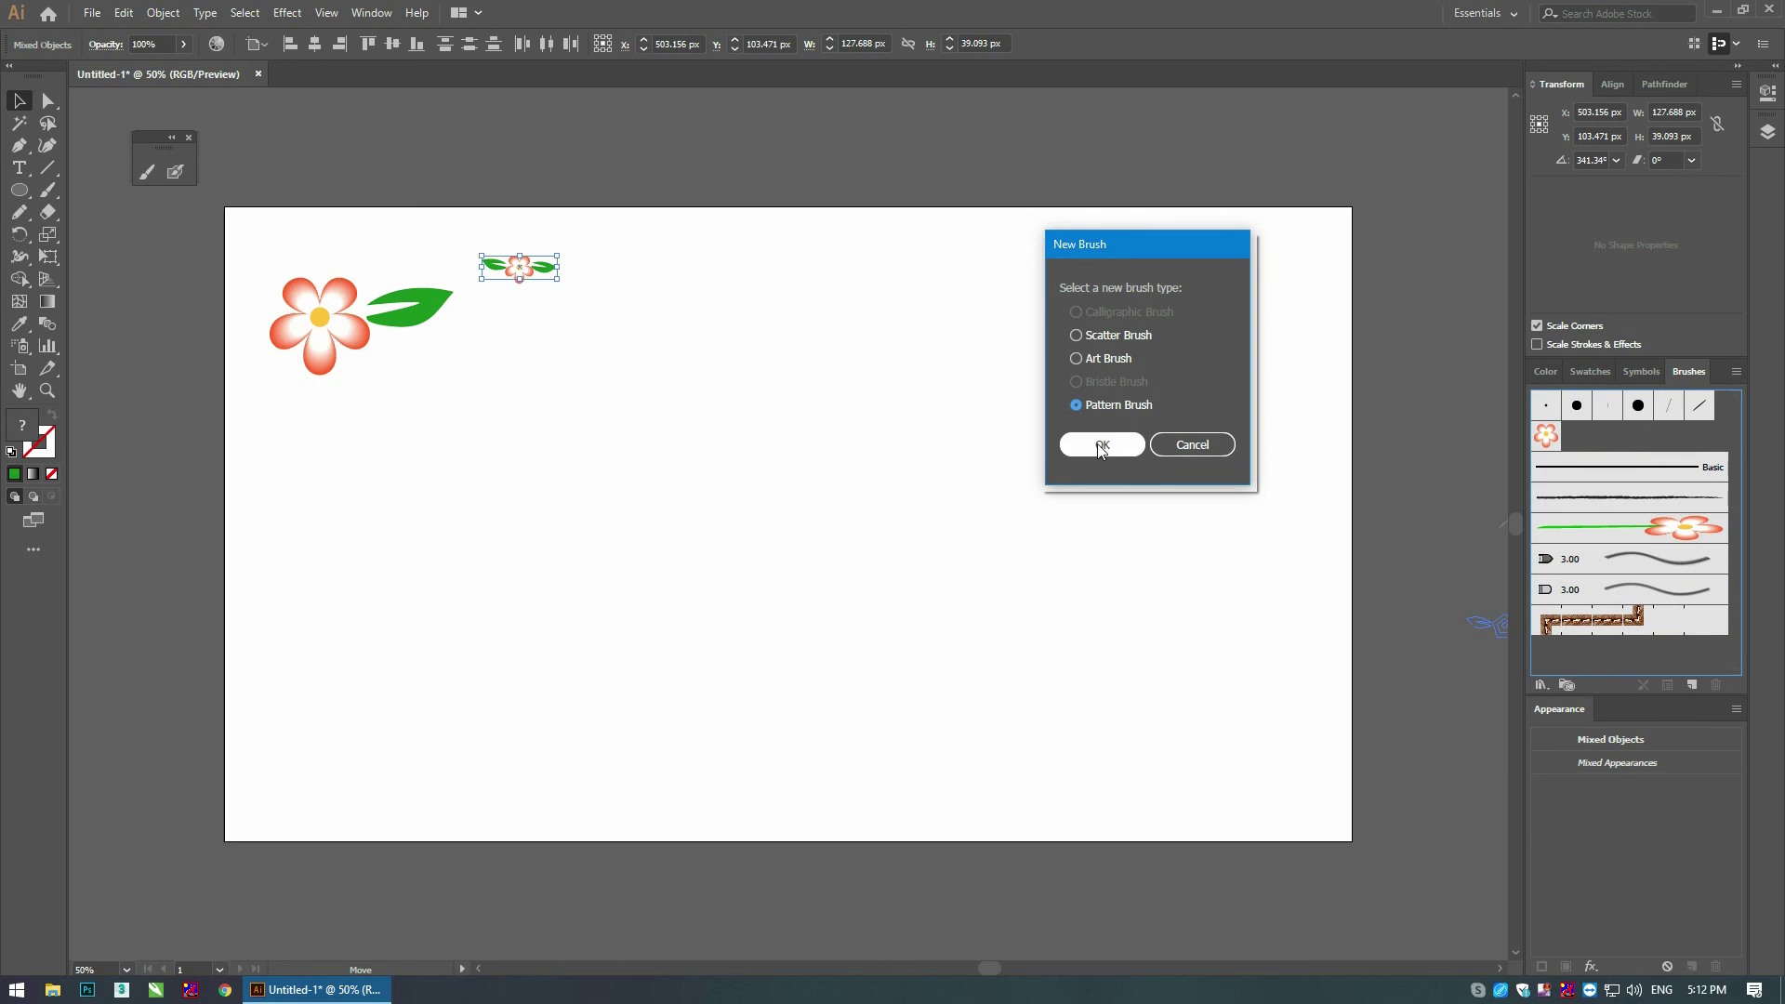
{"action": "left_click", "coordinate": [1101, 446]}
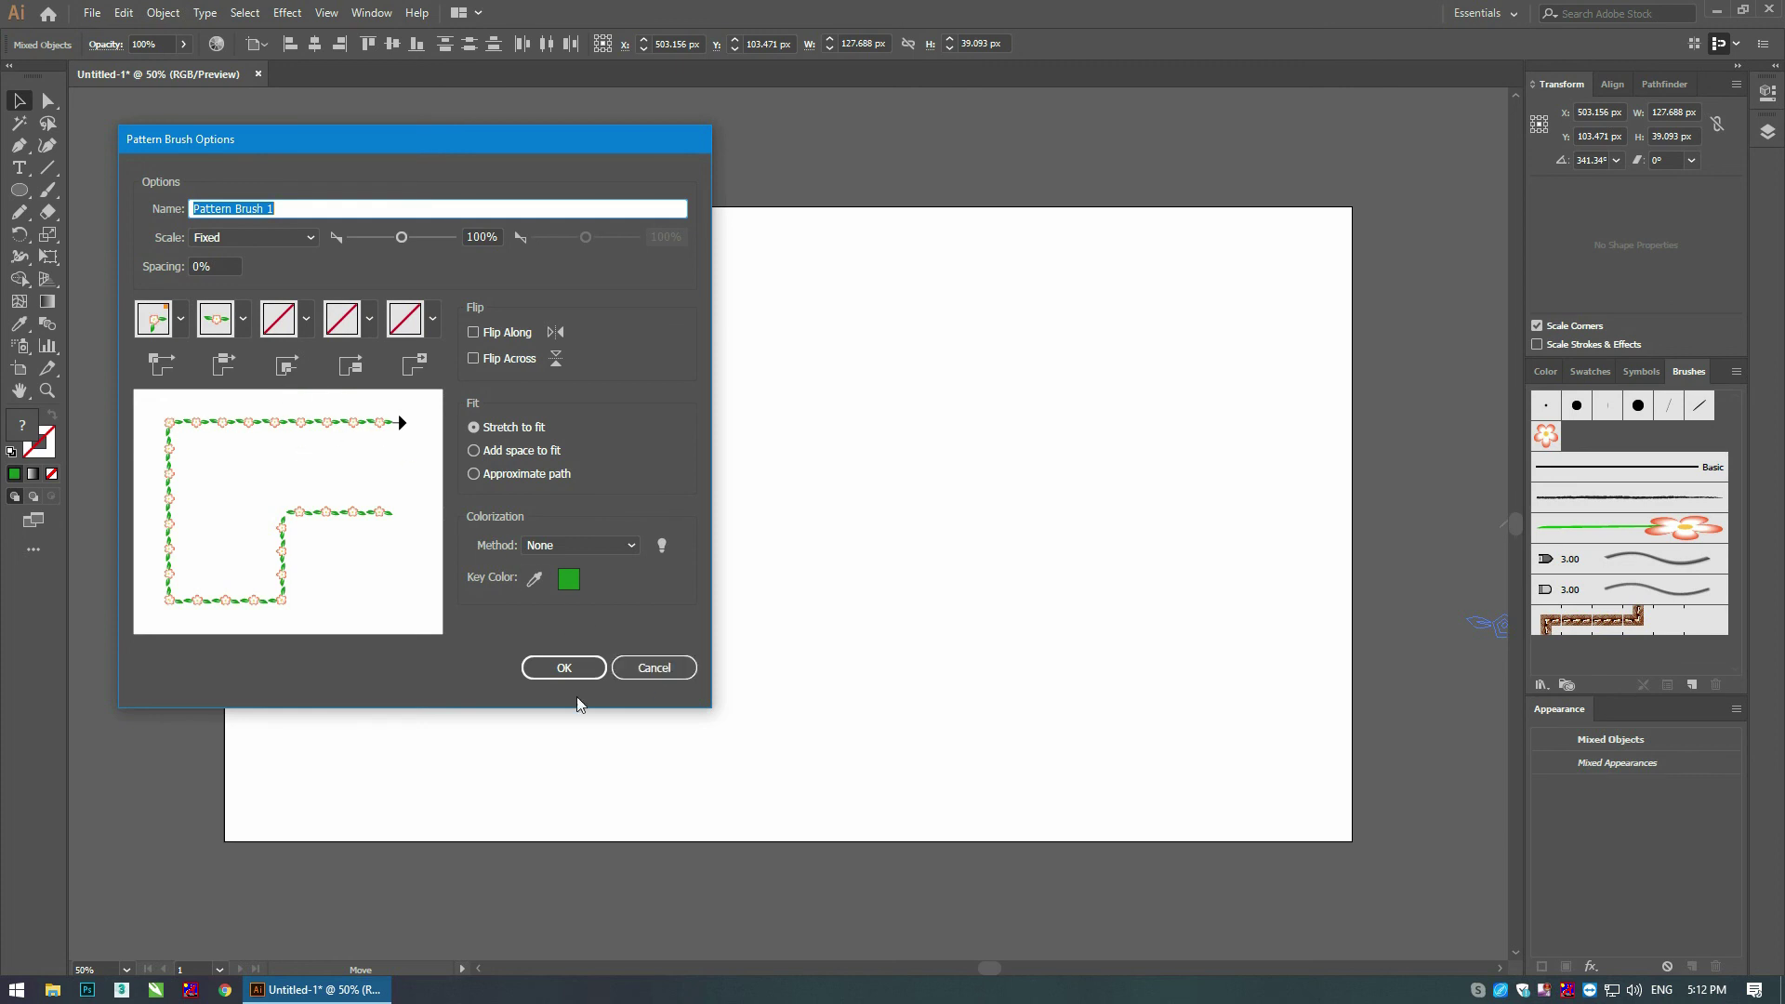
{"action": "left_click", "coordinate": [569, 668]}
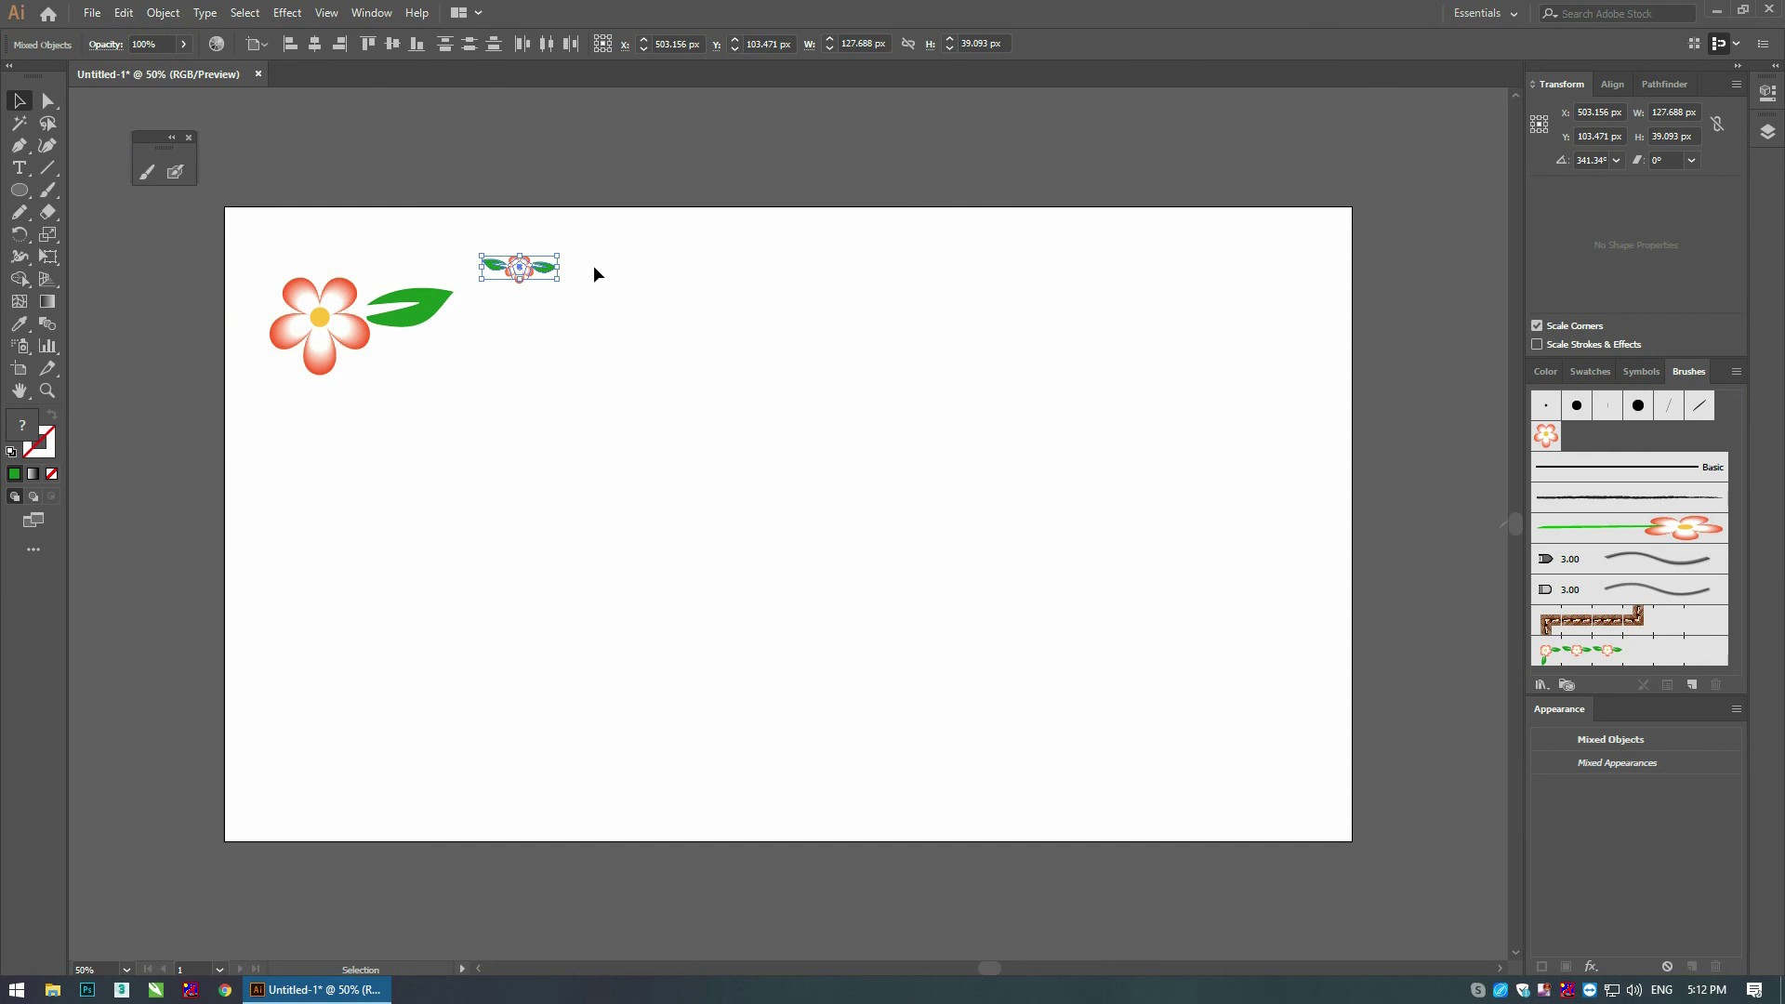
{"action": "left_click_drag", "start_coordinate": [490, 268], "coordinate": [332, 250]}
Step: Paint a wavy flower garland across the artboard with Pattern Brush 1, redrawing it once
{"action": "left_click", "coordinate": [435, 319]}
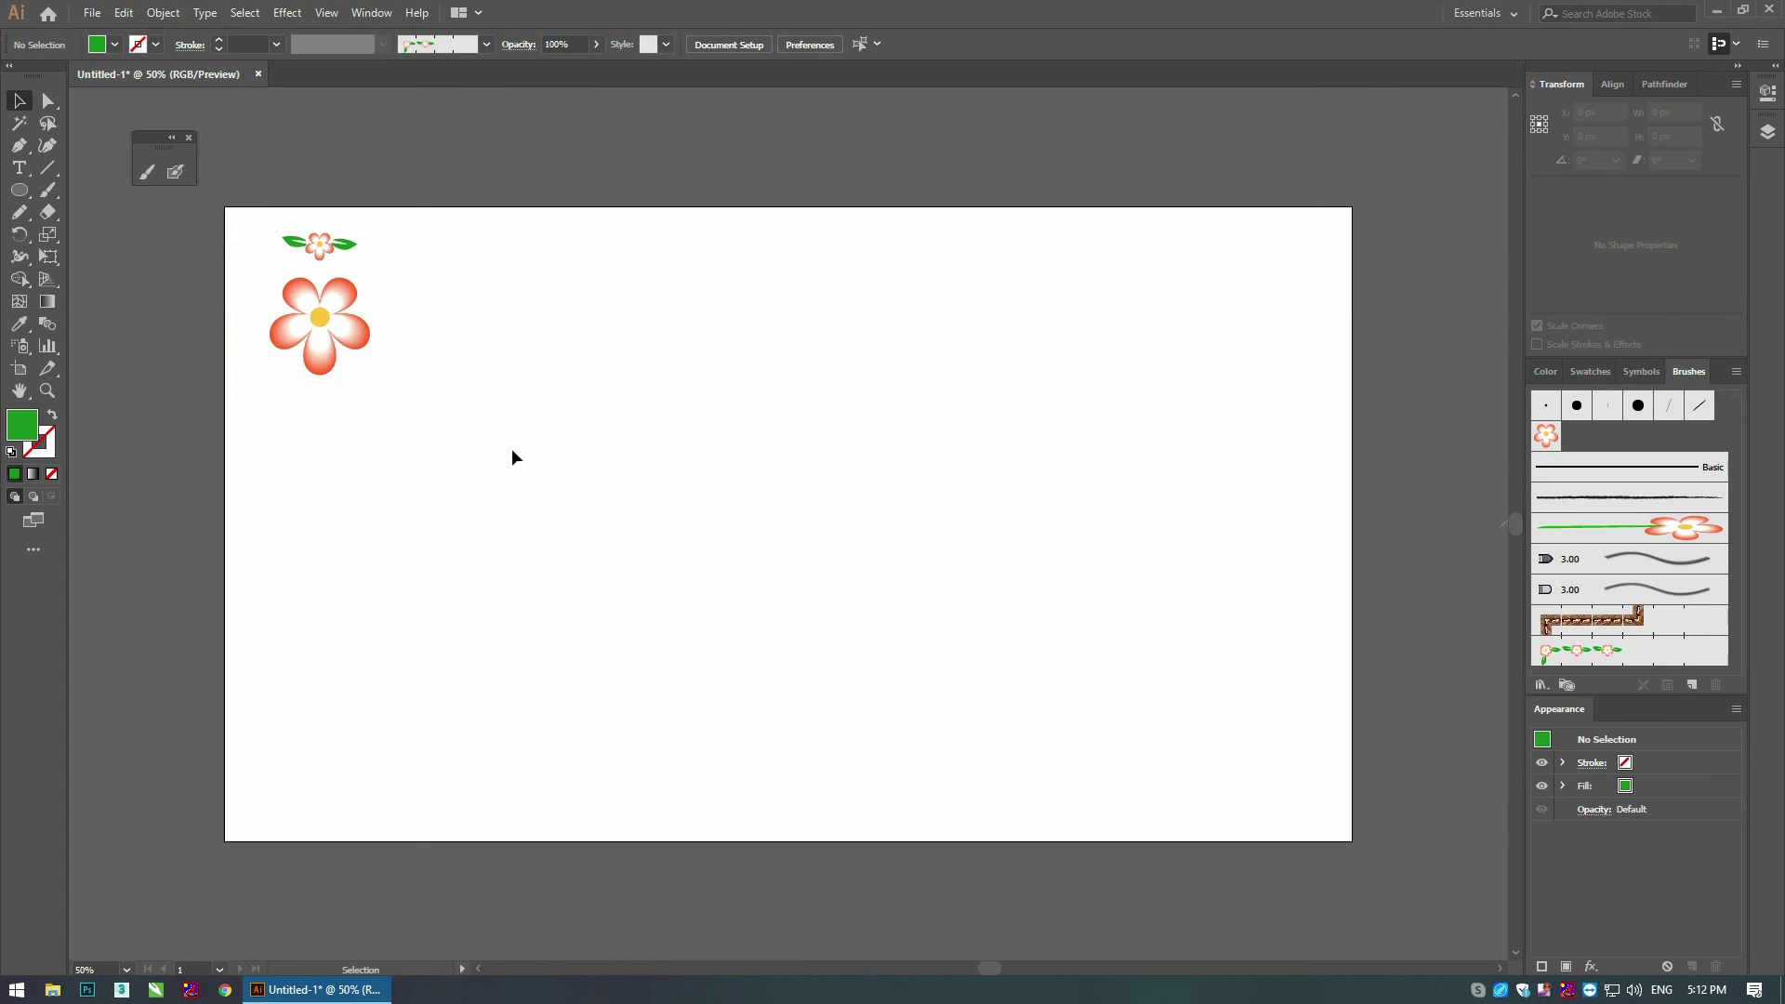
{"action": "key", "text": "b"}
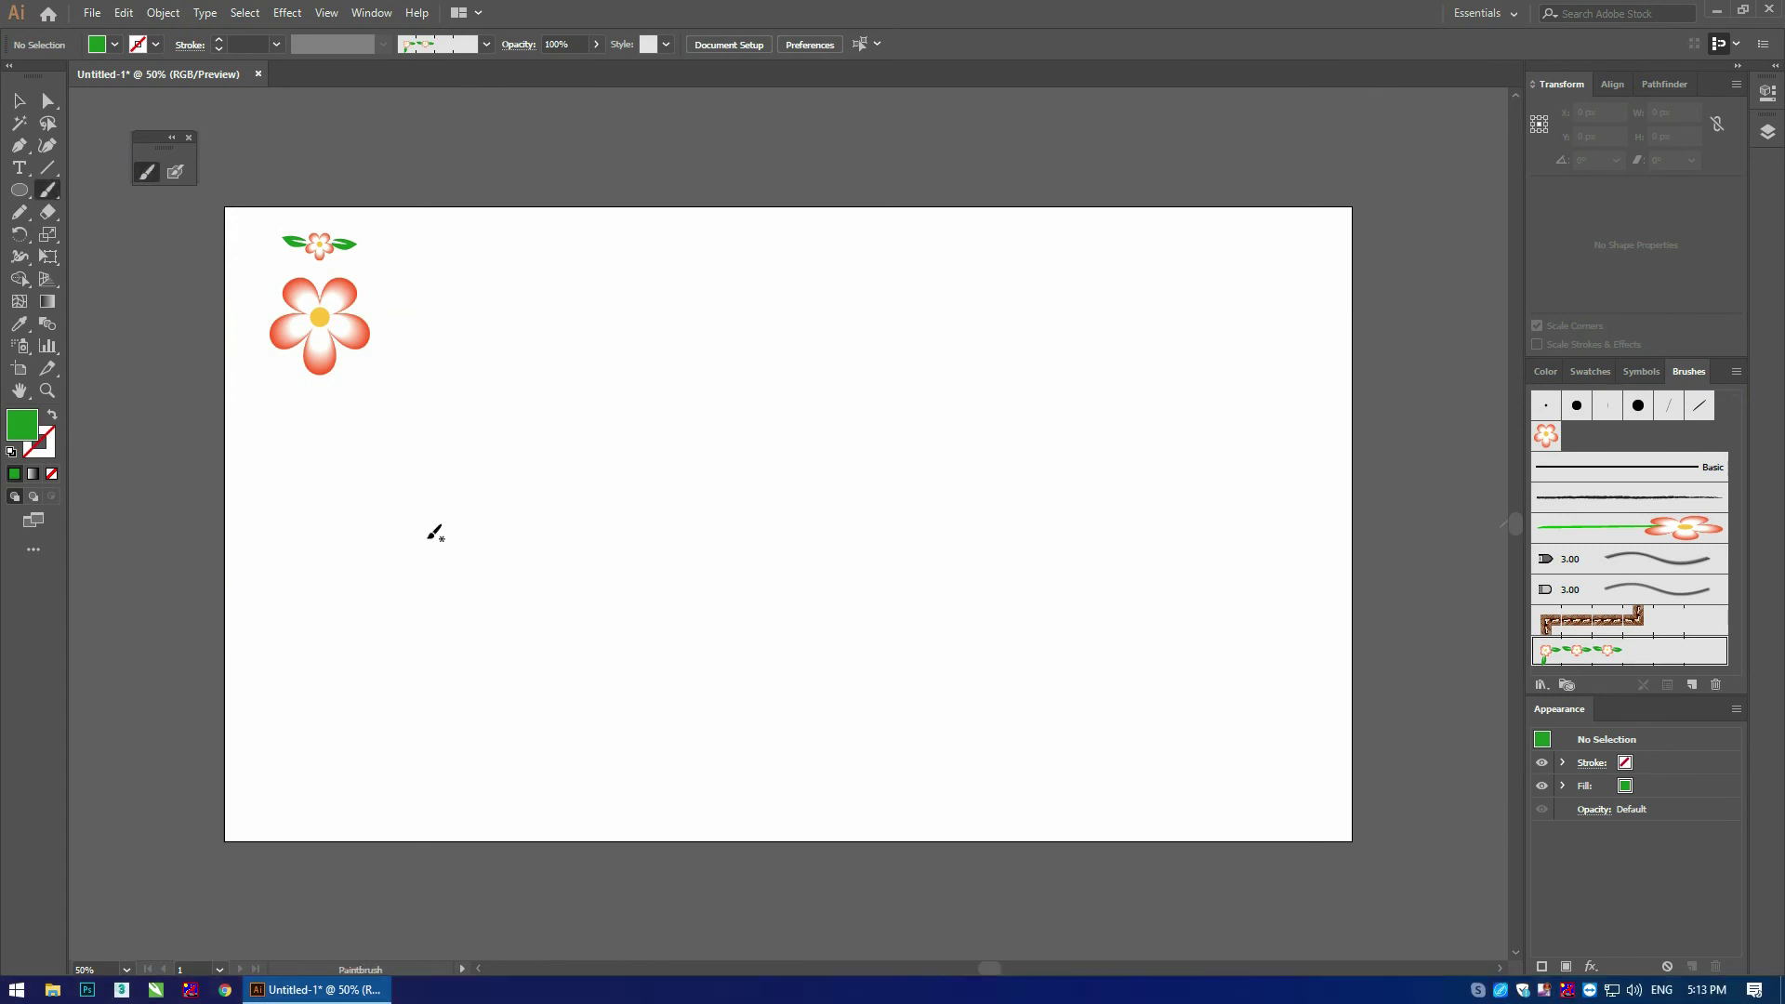
{"action": "mouse_move", "coordinate": [326, 482]}
{"action": "left_mouse_down"}
{"action": "mouse_move", "coordinate": [829, 338]}
{"action": "mouse_move", "coordinate": [1274, 379]}
{"action": "left_mouse_up"}
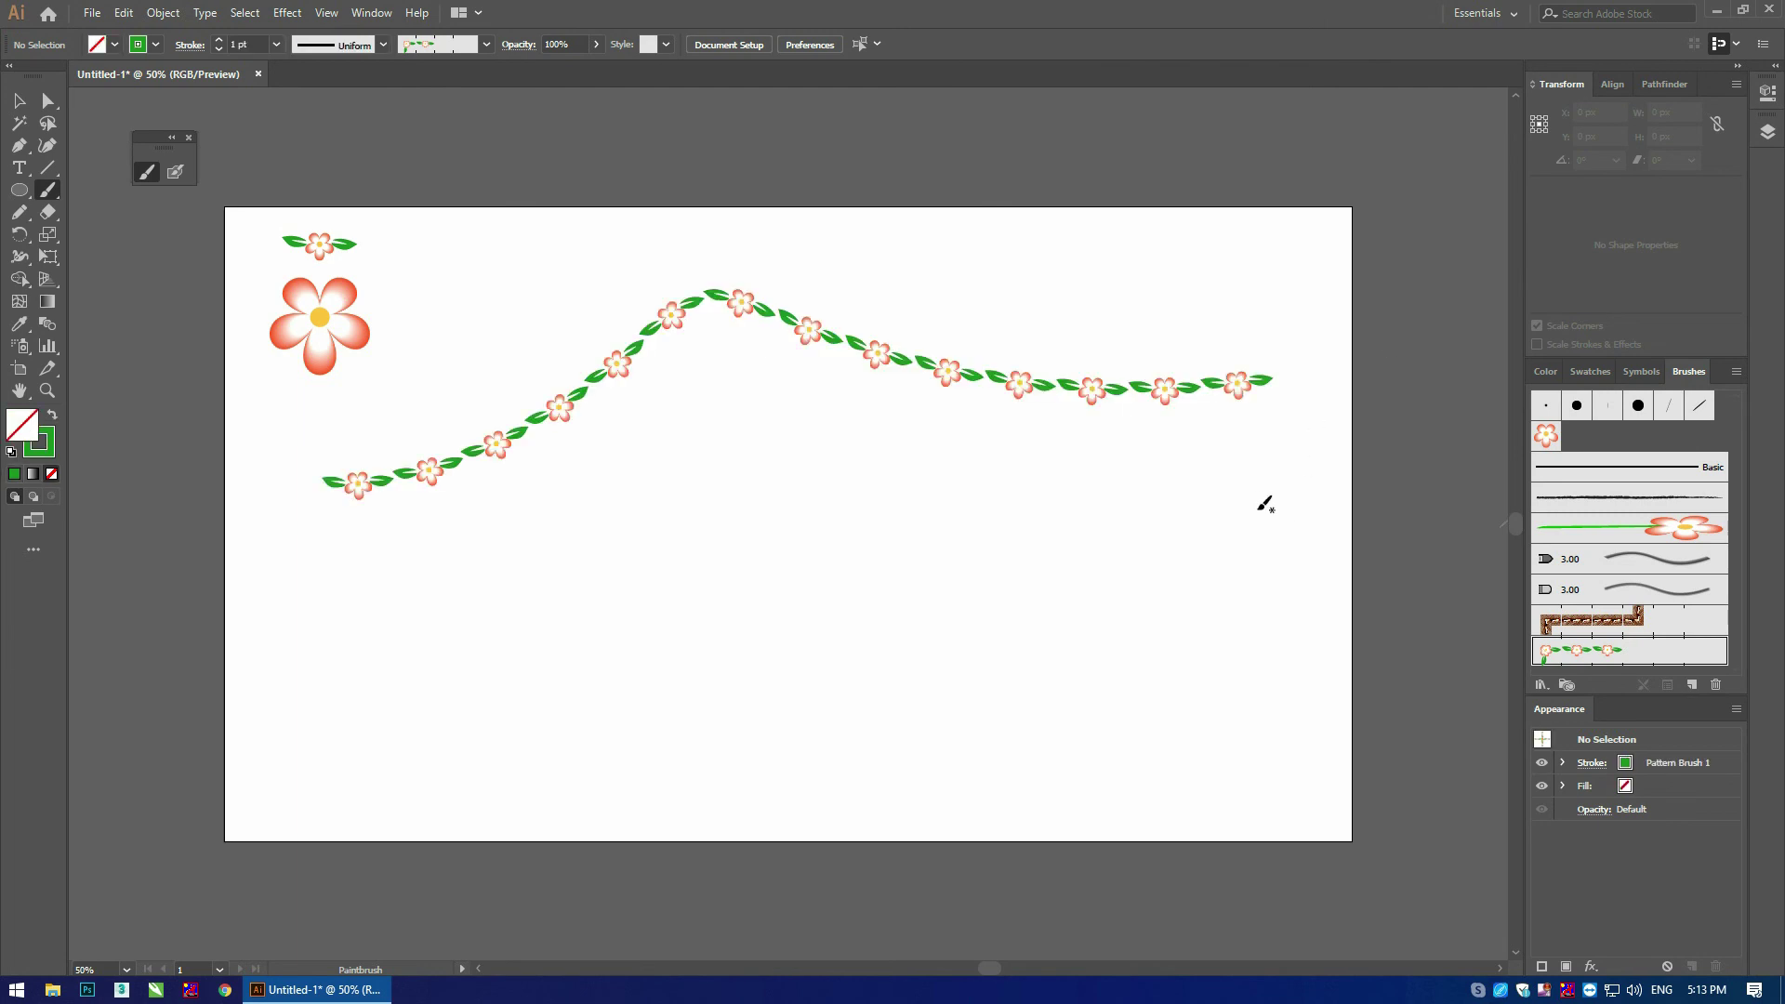
{"action": "key", "text": "ctrl+z"}
{"action": "mouse_move", "coordinate": [361, 423]}
{"action": "left_mouse_down"}
{"action": "mouse_move", "coordinate": [423, 447]}
{"action": "mouse_move", "coordinate": [1213, 391]}
{"action": "left_mouse_up"}
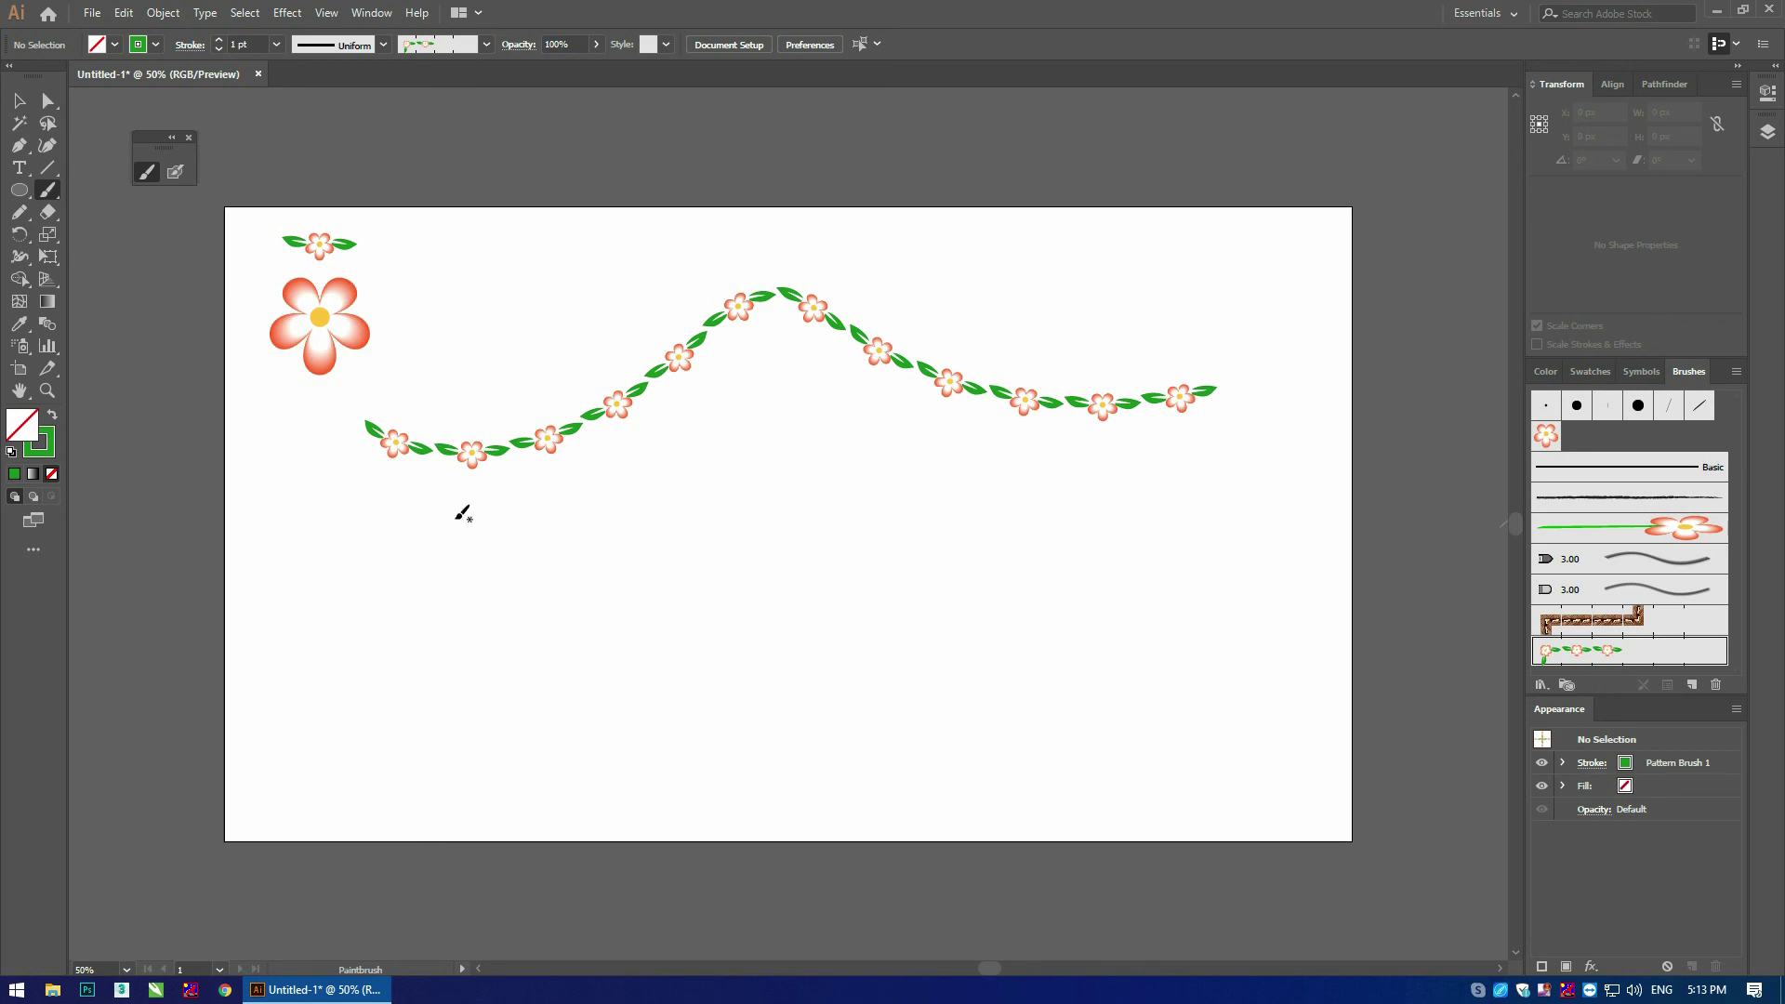
{"action": "left_click", "coordinate": [18, 191]}
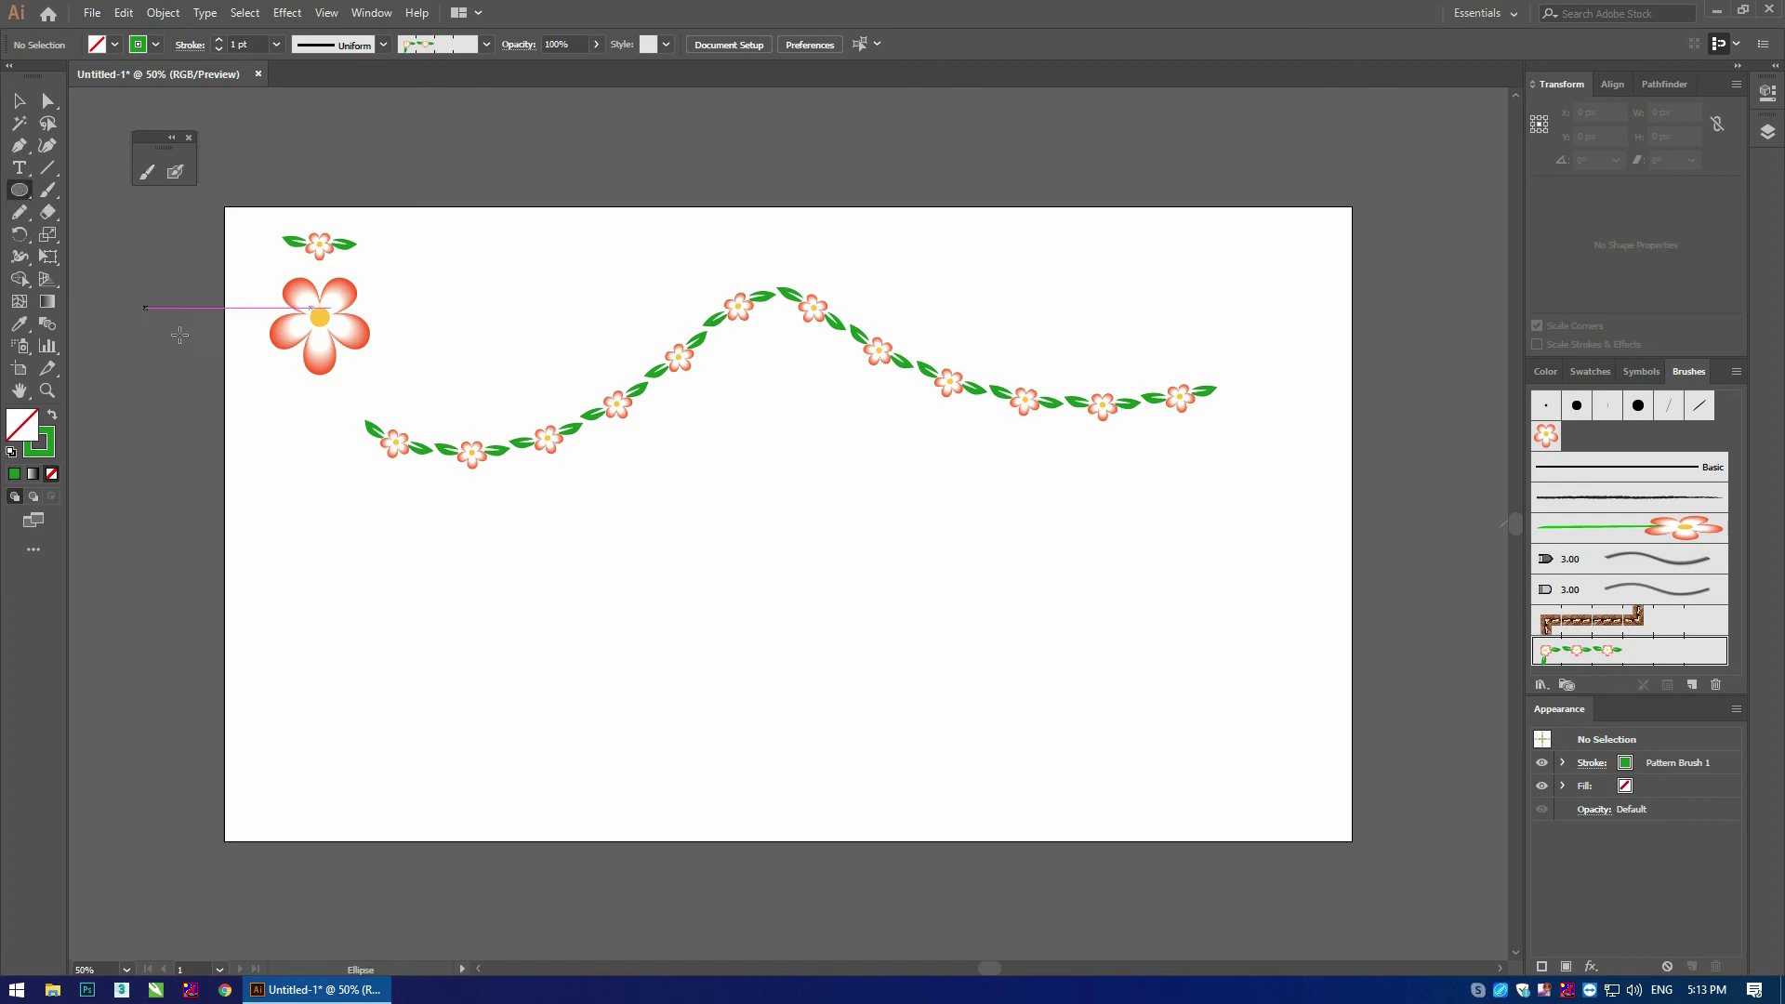
{"action": "left_click_drag", "start_coordinate": [815, 443], "coordinate": [913, 542]}
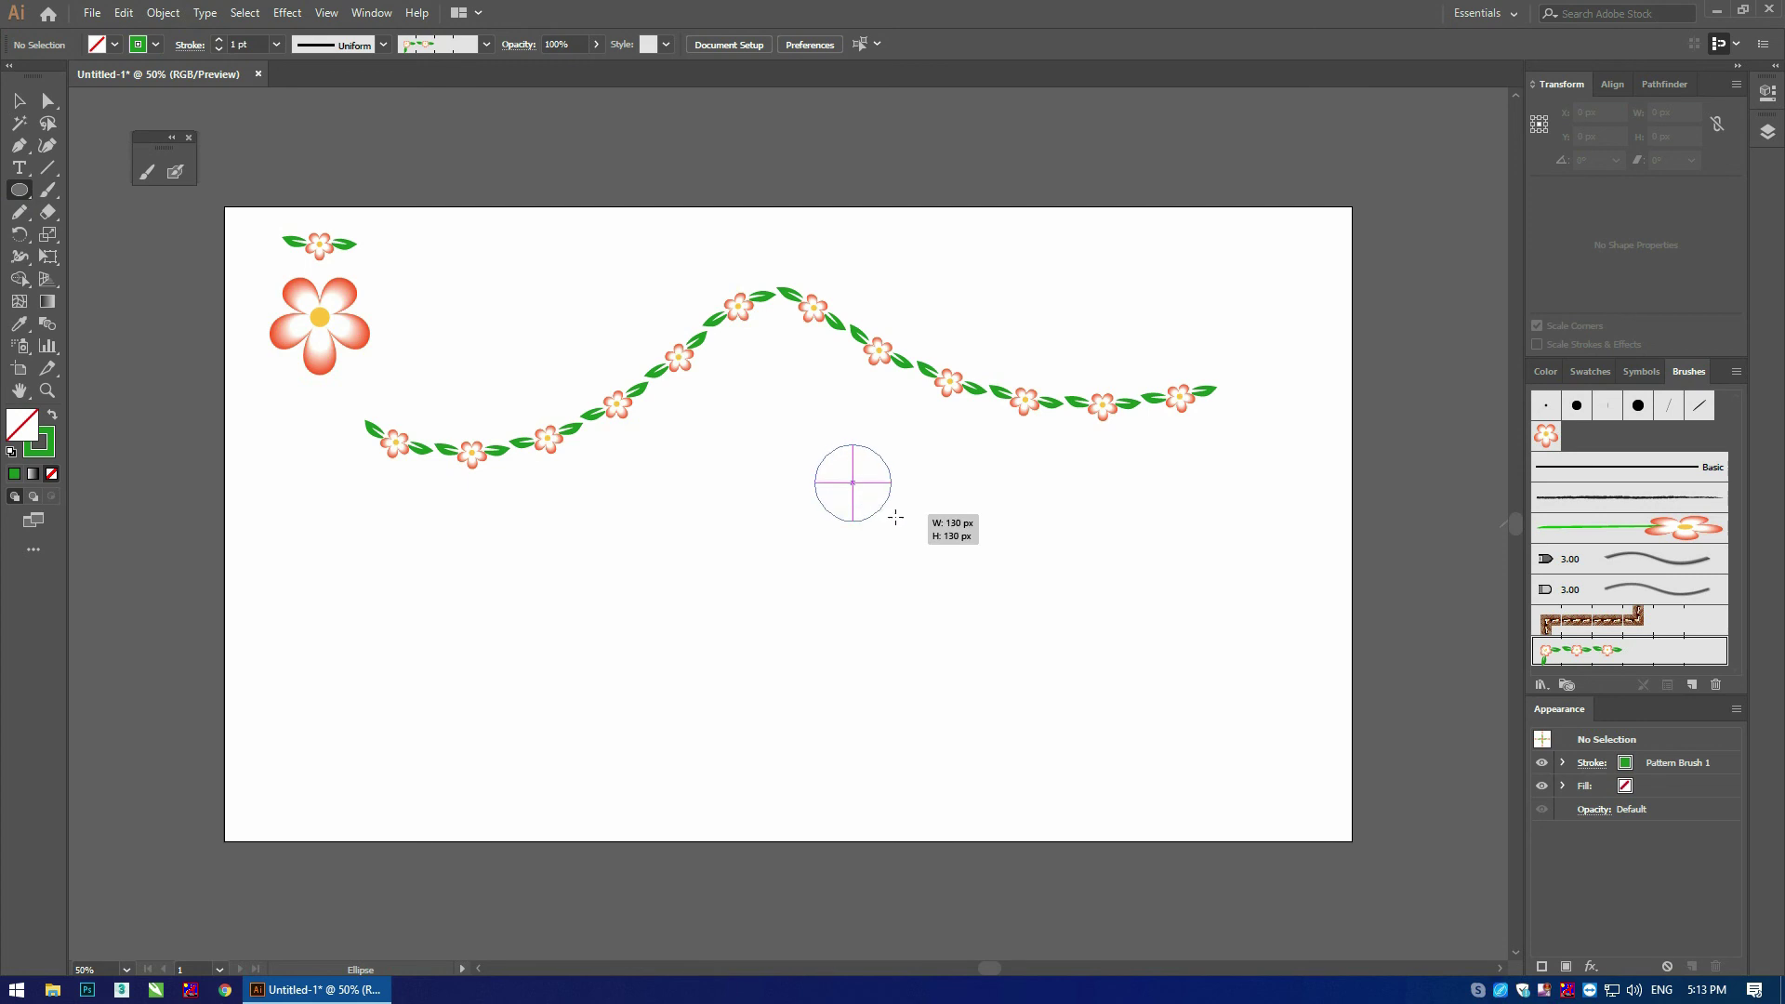
{"action": "left_click", "coordinate": [1587, 651]}
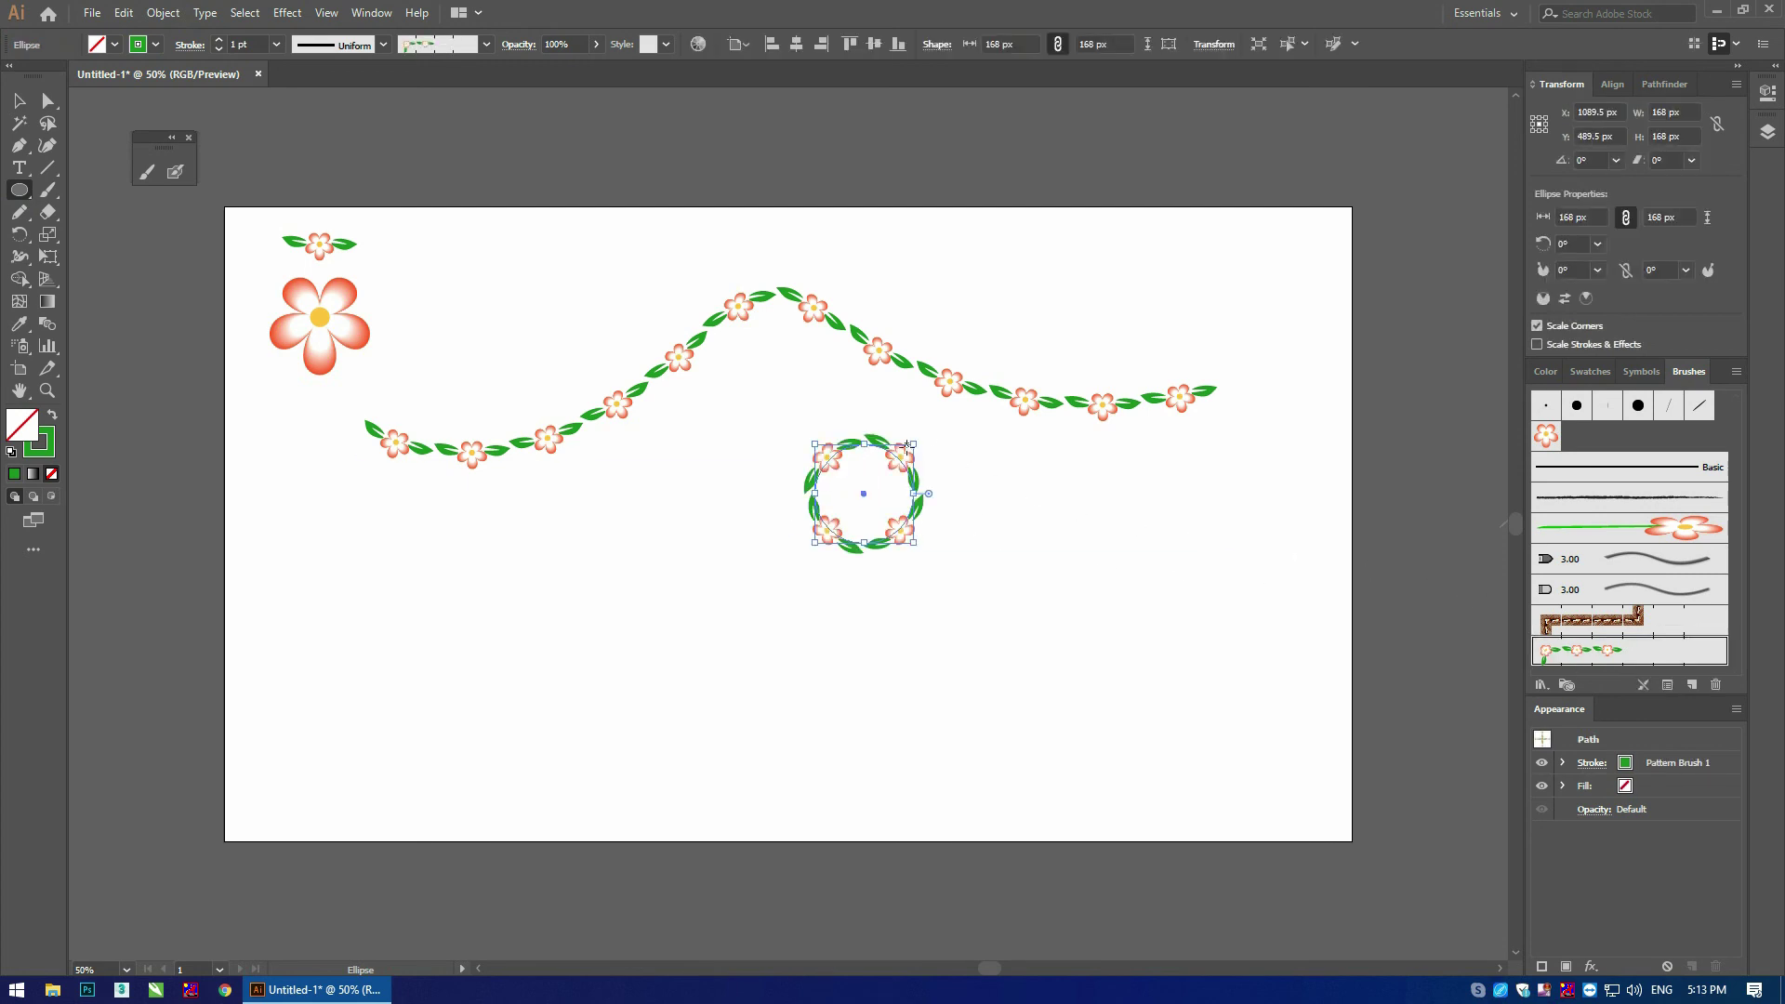
{"action": "key", "text": "v"}
{"action": "left_click", "coordinate": [980, 495]}
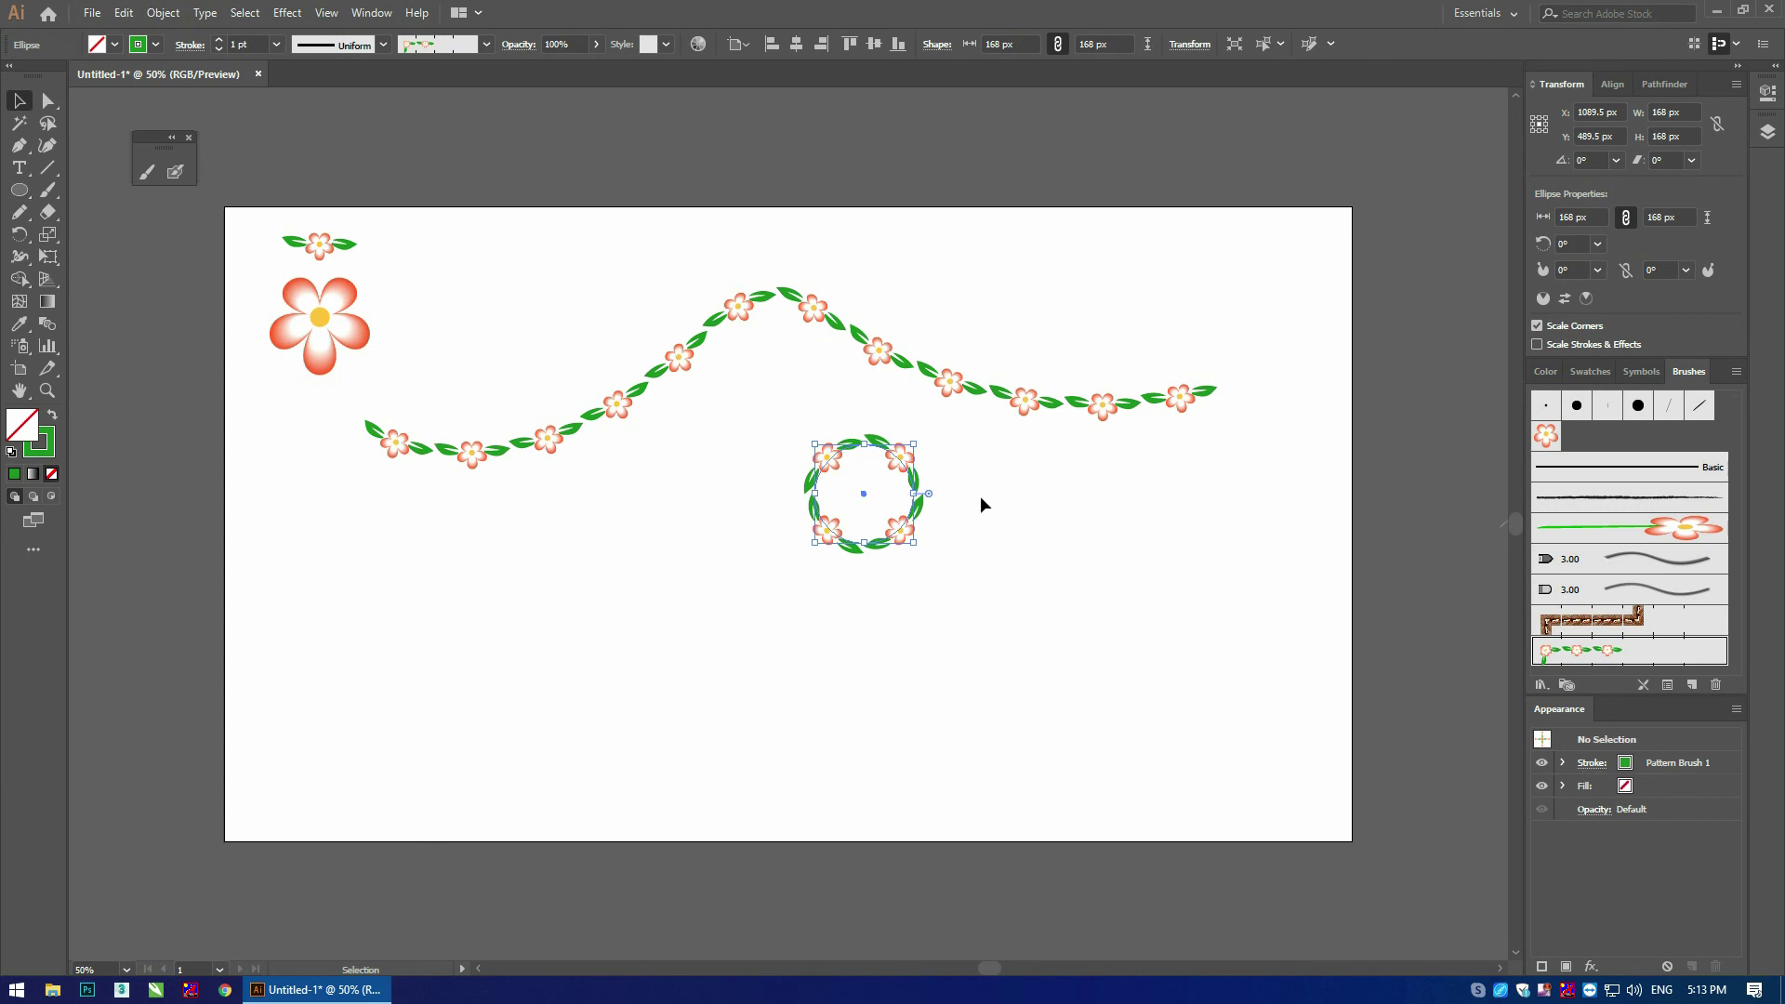
{"action": "mouse_move", "coordinate": [973, 471]}
{"action": "left_mouse_down"}
{"action": "mouse_move", "coordinate": [870, 562]}
{"action": "mouse_move", "coordinate": [999, 613]}
{"action": "left_mouse_up"}
{"action": "left_click", "coordinate": [1037, 521]}
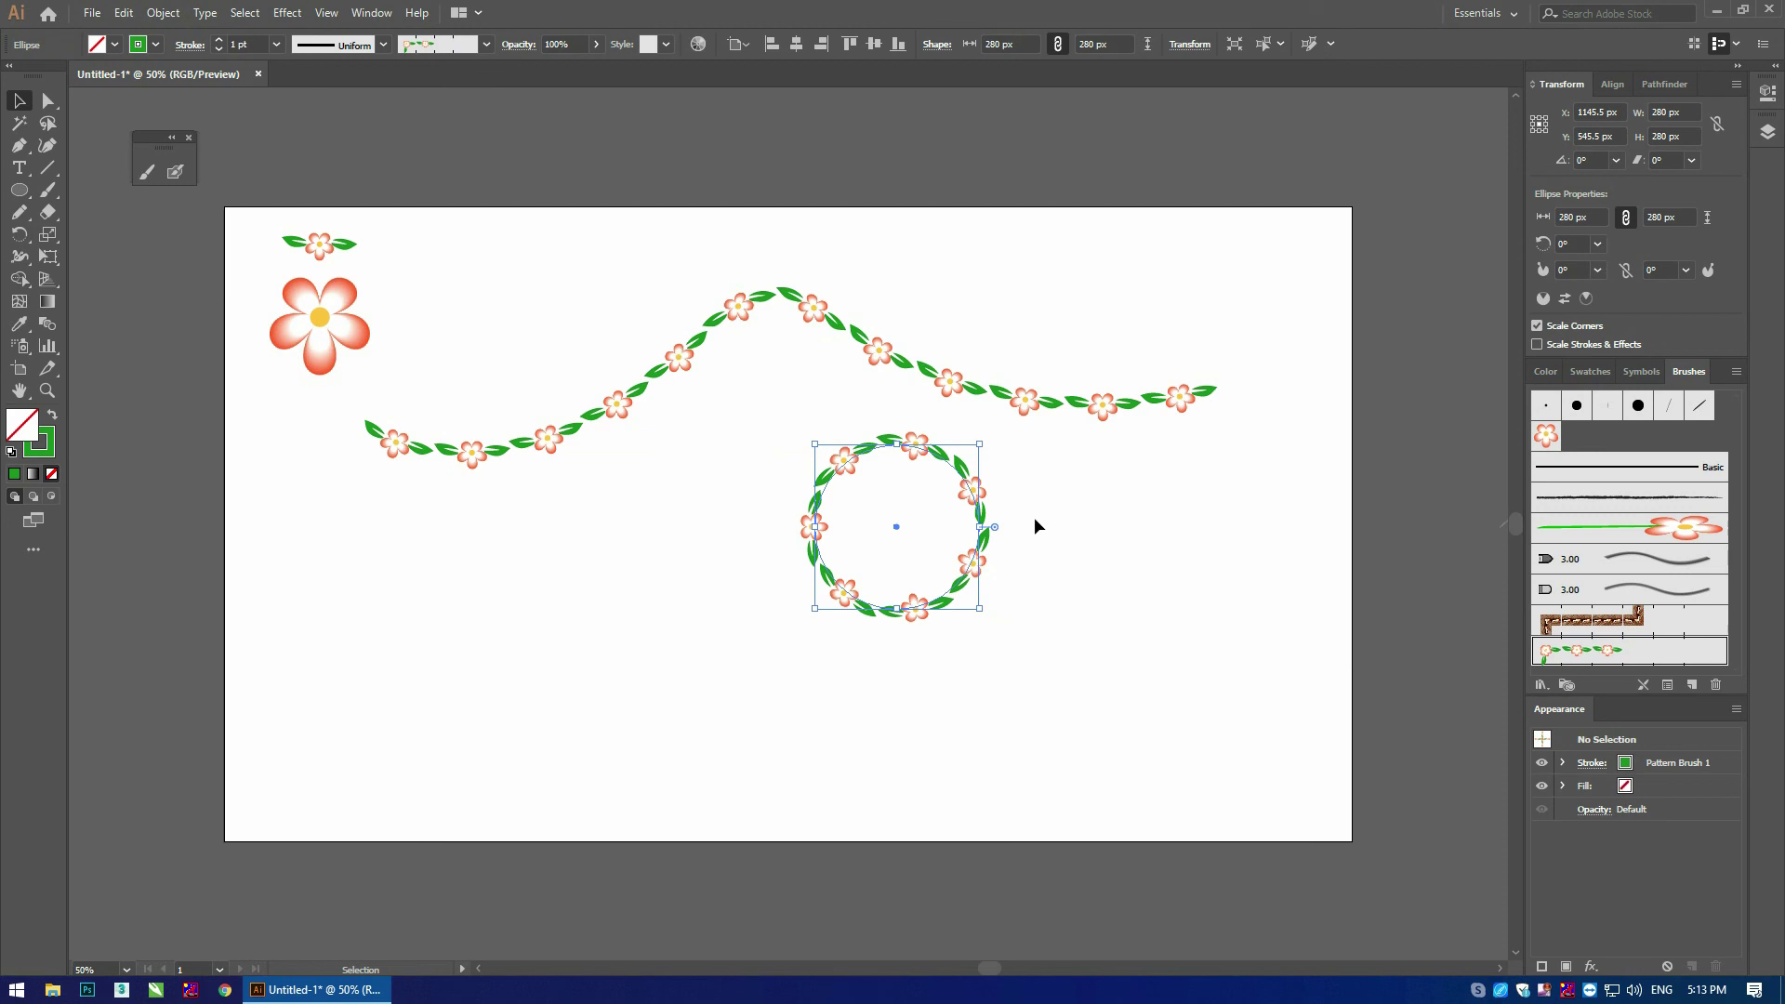
{"action": "left_click", "coordinate": [995, 578]}
{"action": "left_click_drag", "start_coordinate": [988, 615], "coordinate": [872, 537]}
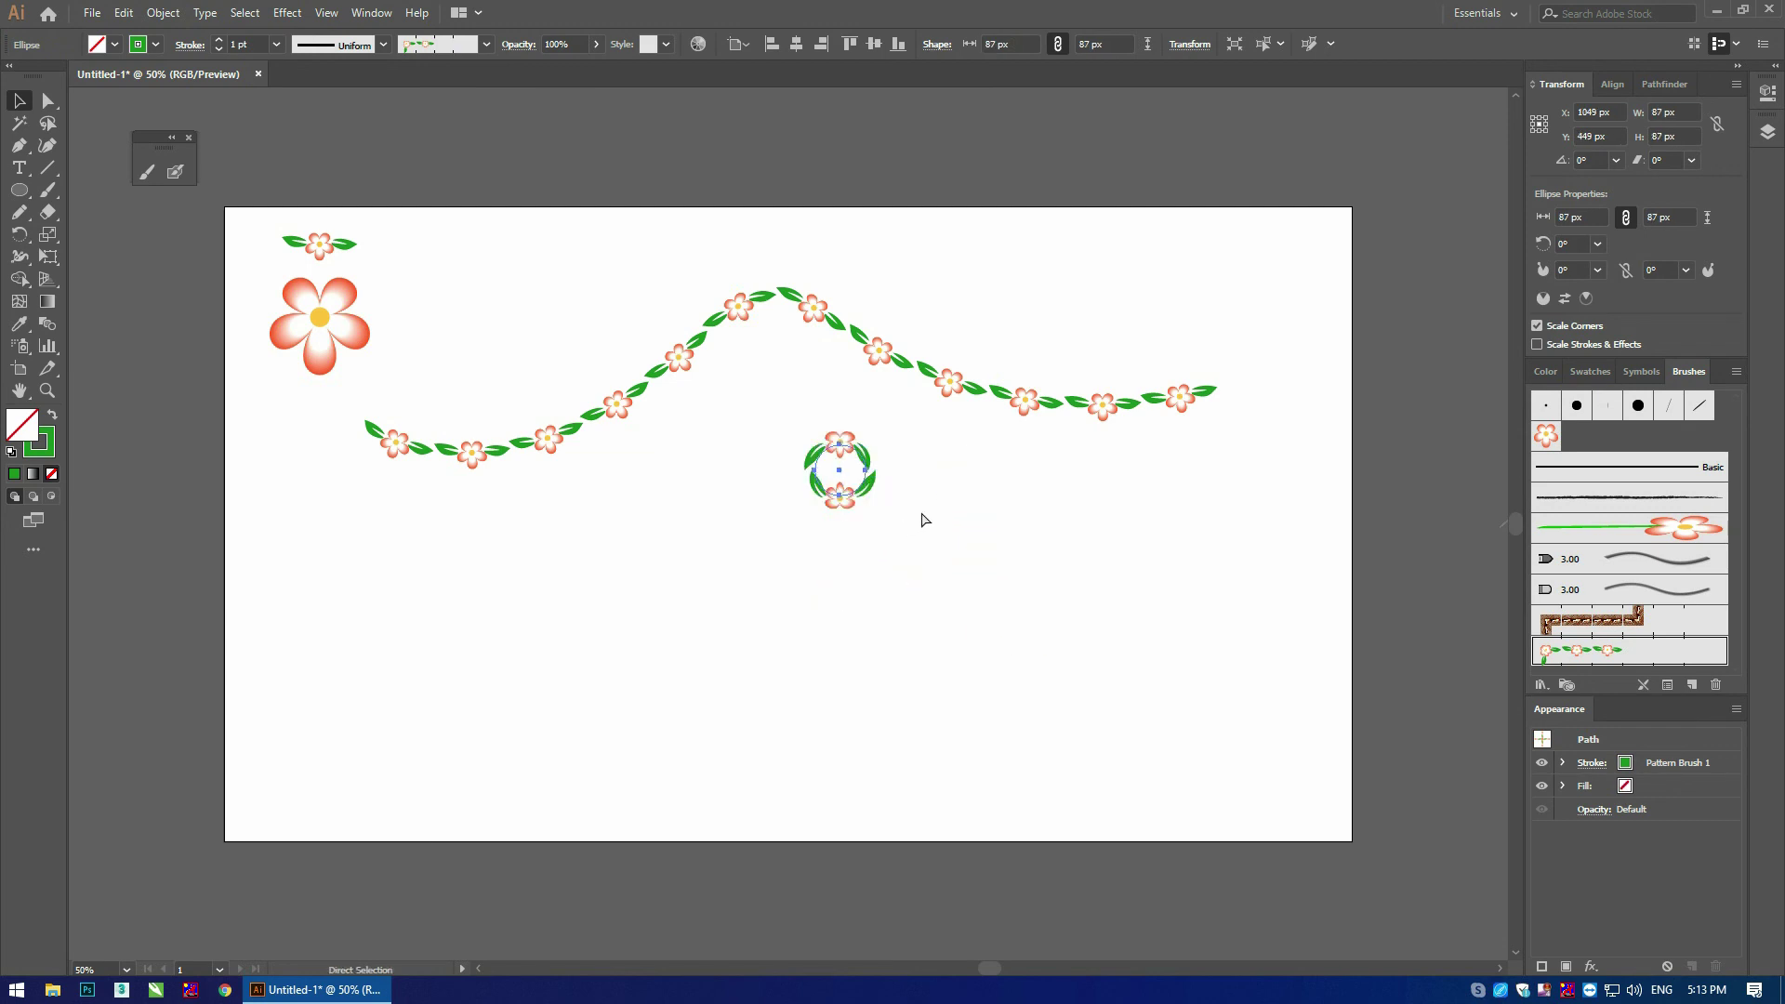
{"action": "key", "text": "ctrl+z"}
{"action": "left_click", "coordinate": [916, 507]}
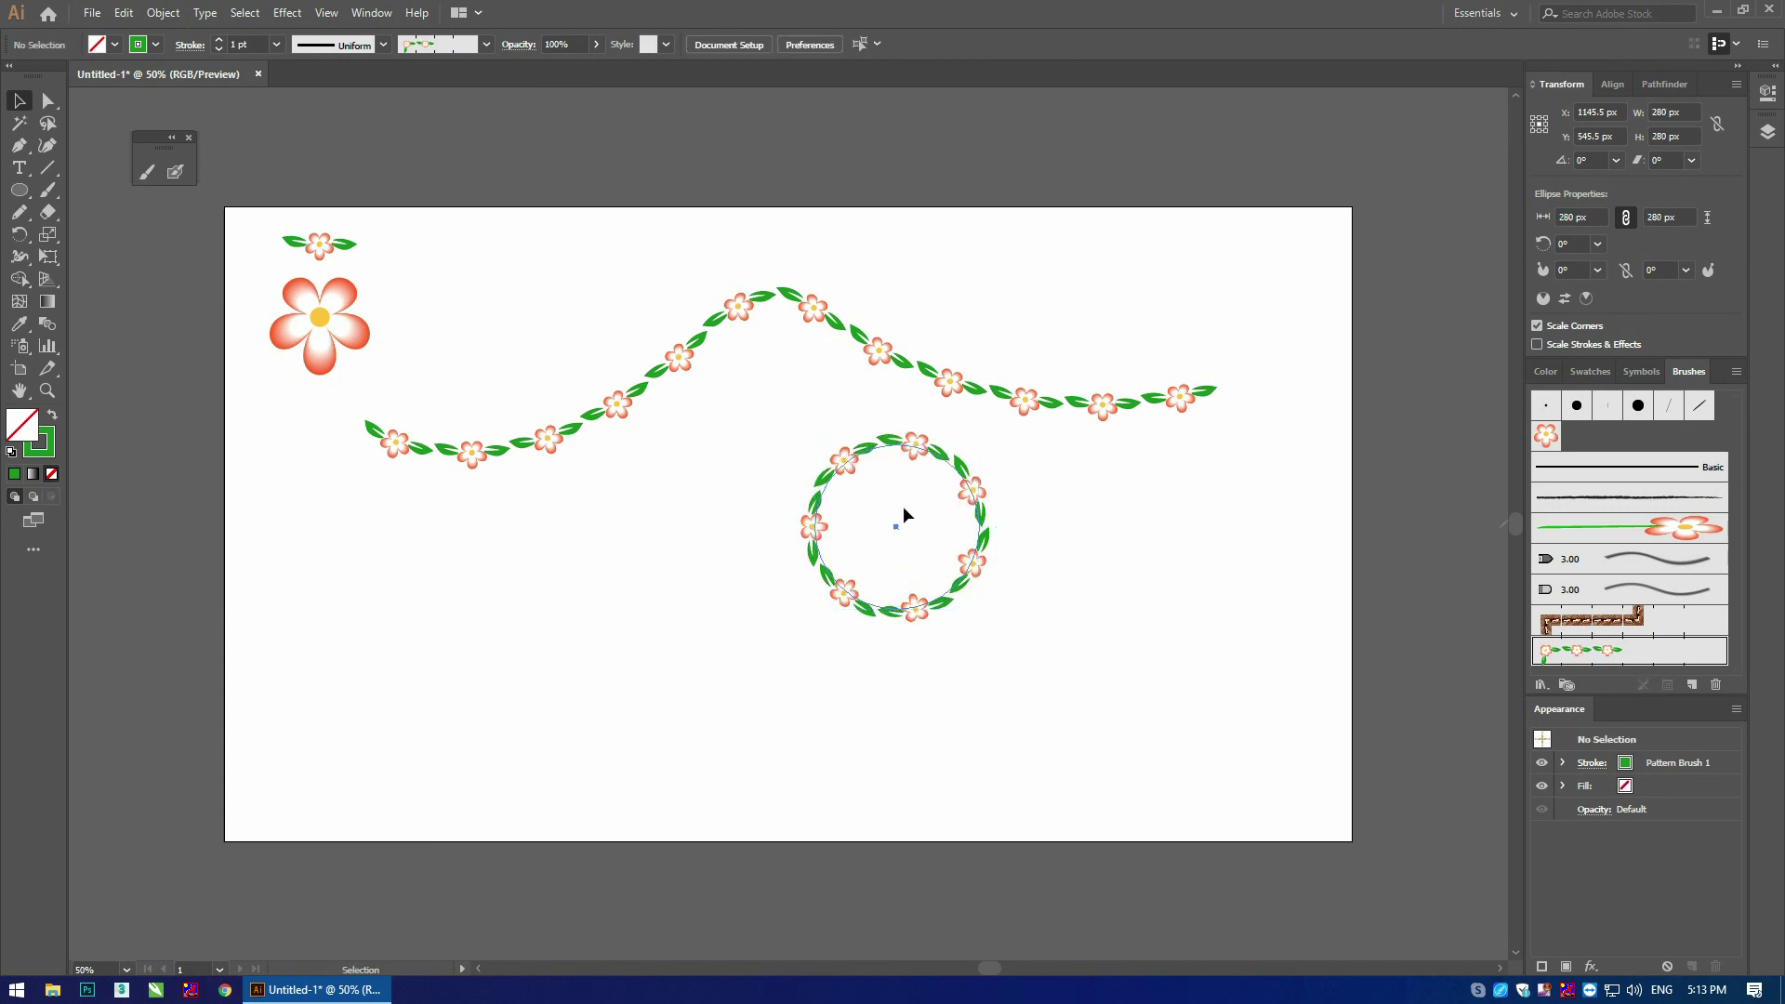
{"action": "key", "text": "ctrl+z"}
{"action": "key", "text": "r"}
Step: Draw a rectangle below the garland and stroke its outline with Pattern Brush 1
{"action": "key", "text": "m"}
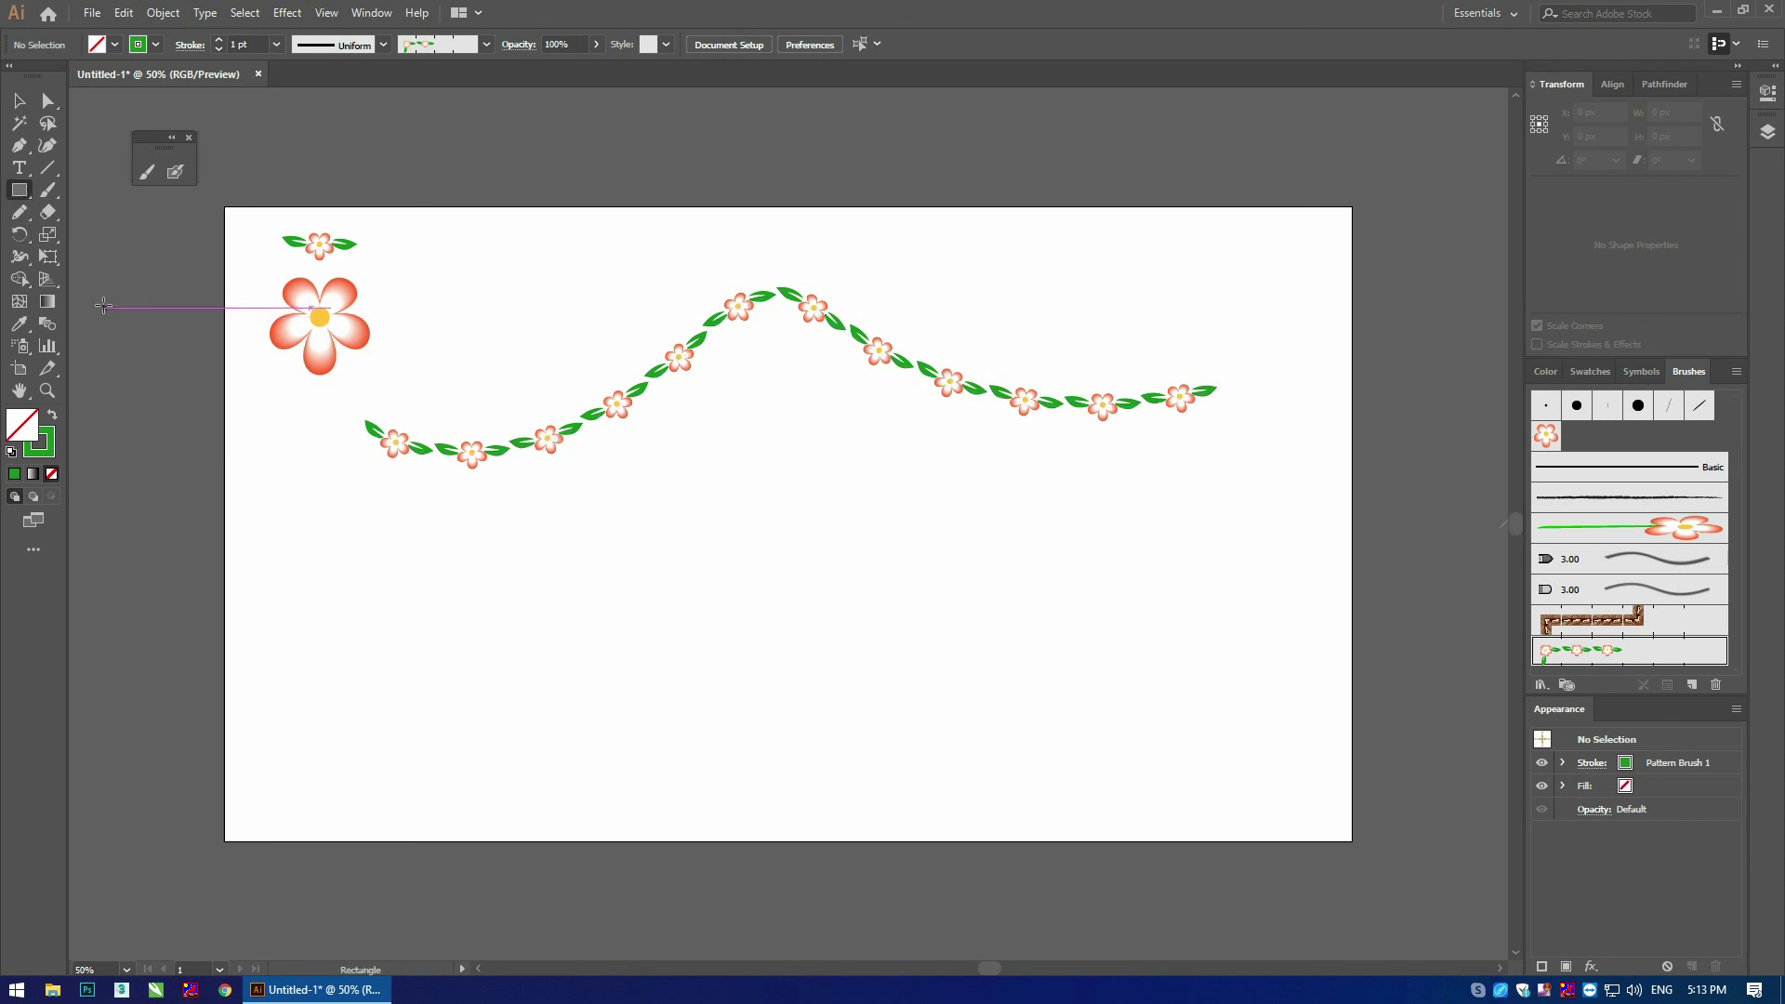
{"action": "mouse_move", "coordinate": [674, 524]}
{"action": "left_mouse_down"}
{"action": "mouse_move", "coordinate": [987, 654]}
{"action": "mouse_move", "coordinate": [1077, 730]}
{"action": "left_mouse_up"}
{"action": "left_click", "coordinate": [1593, 649]}
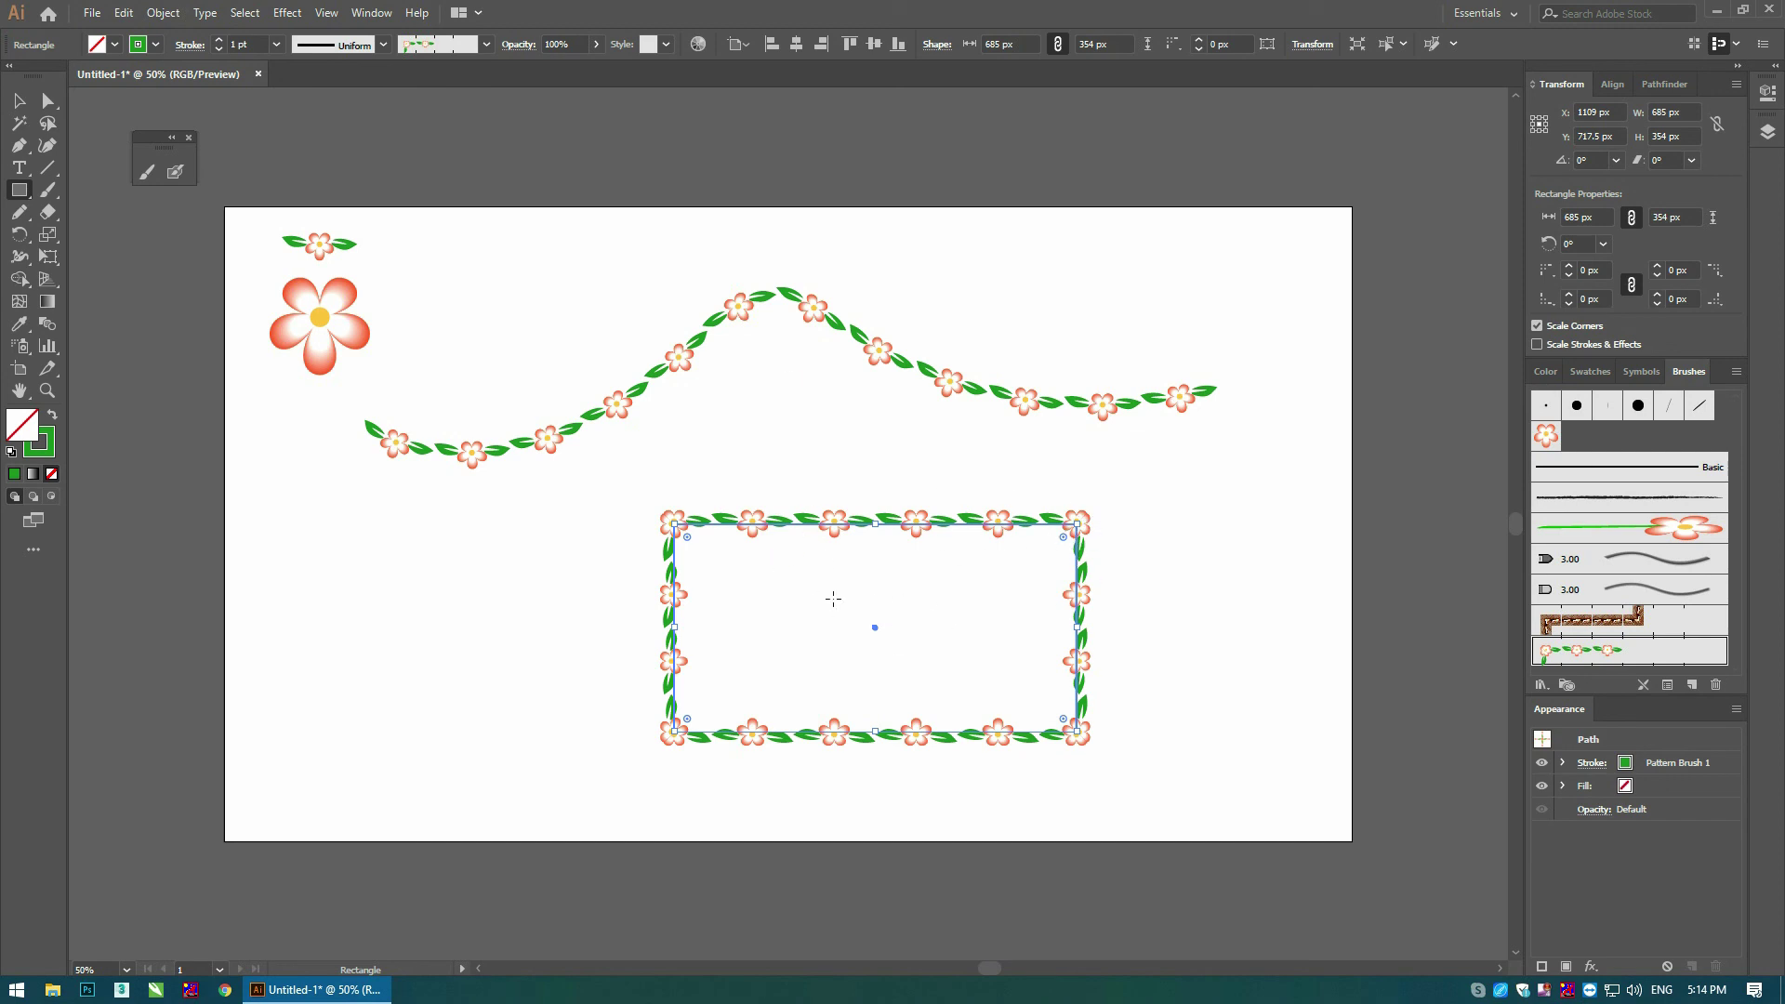
{"action": "key", "text": "v"}
{"action": "left_click", "coordinate": [616, 595]}
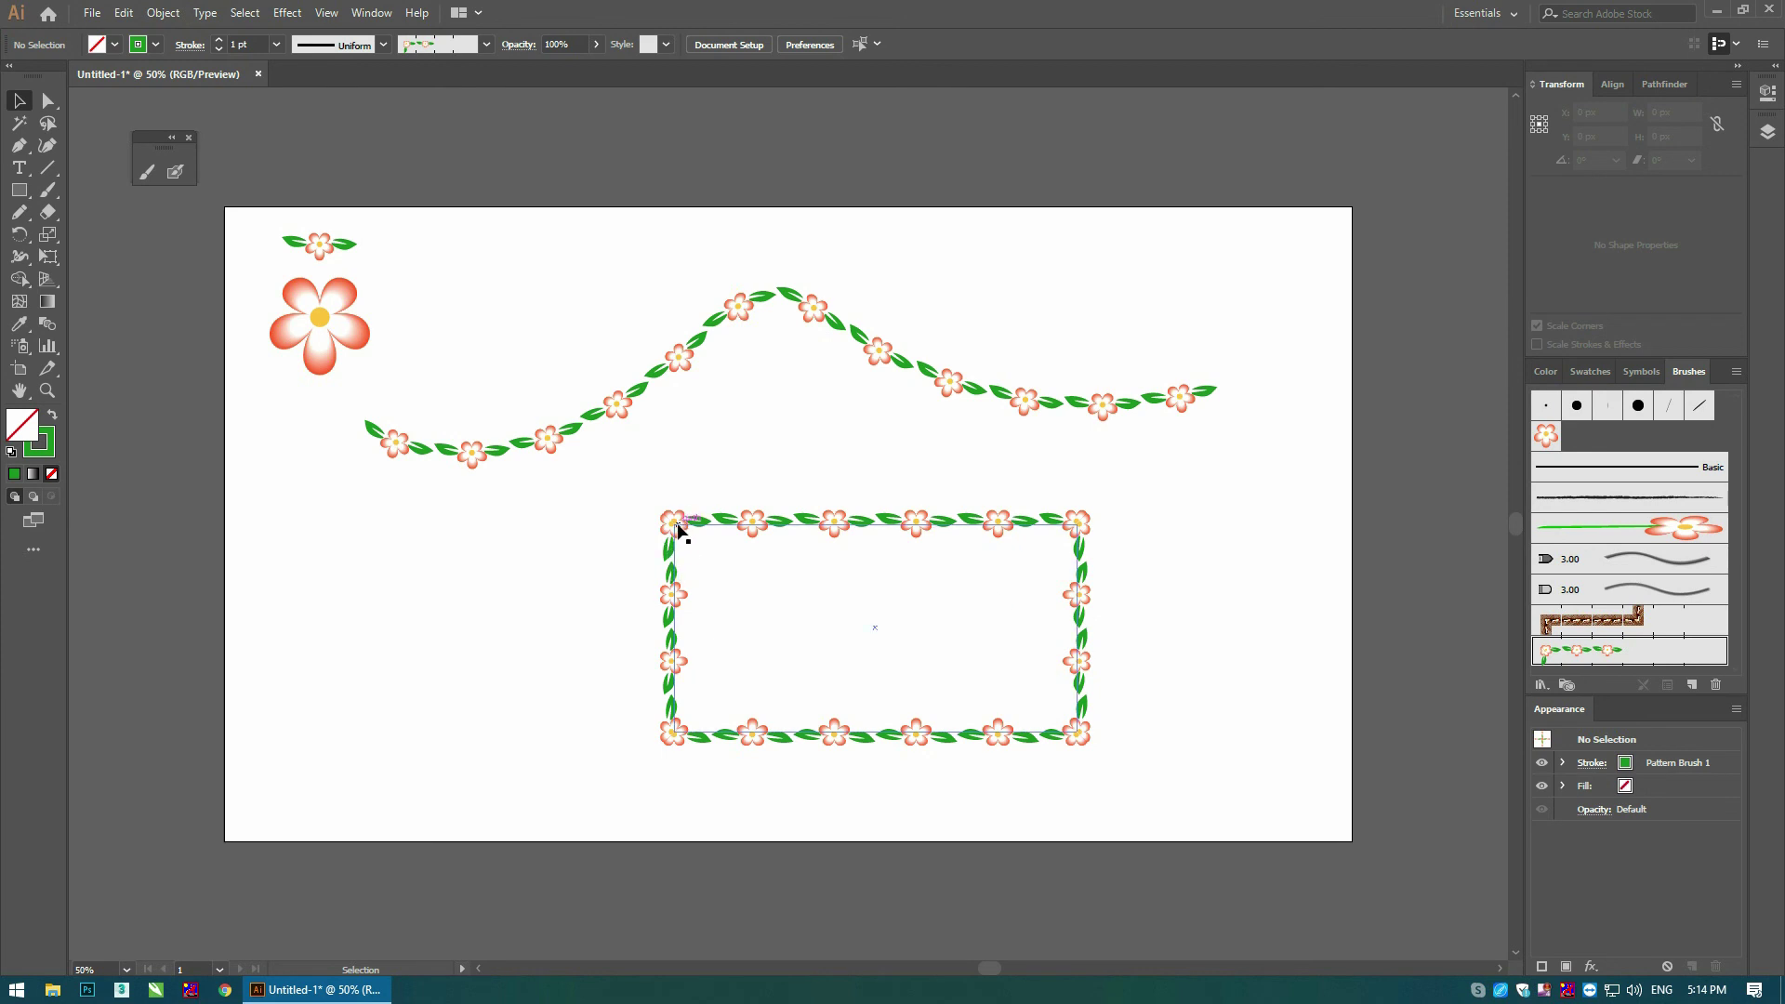
{"action": "key", "text": "ctrl+plus"}
{"action": "key", "text": "ctrl+plus"}
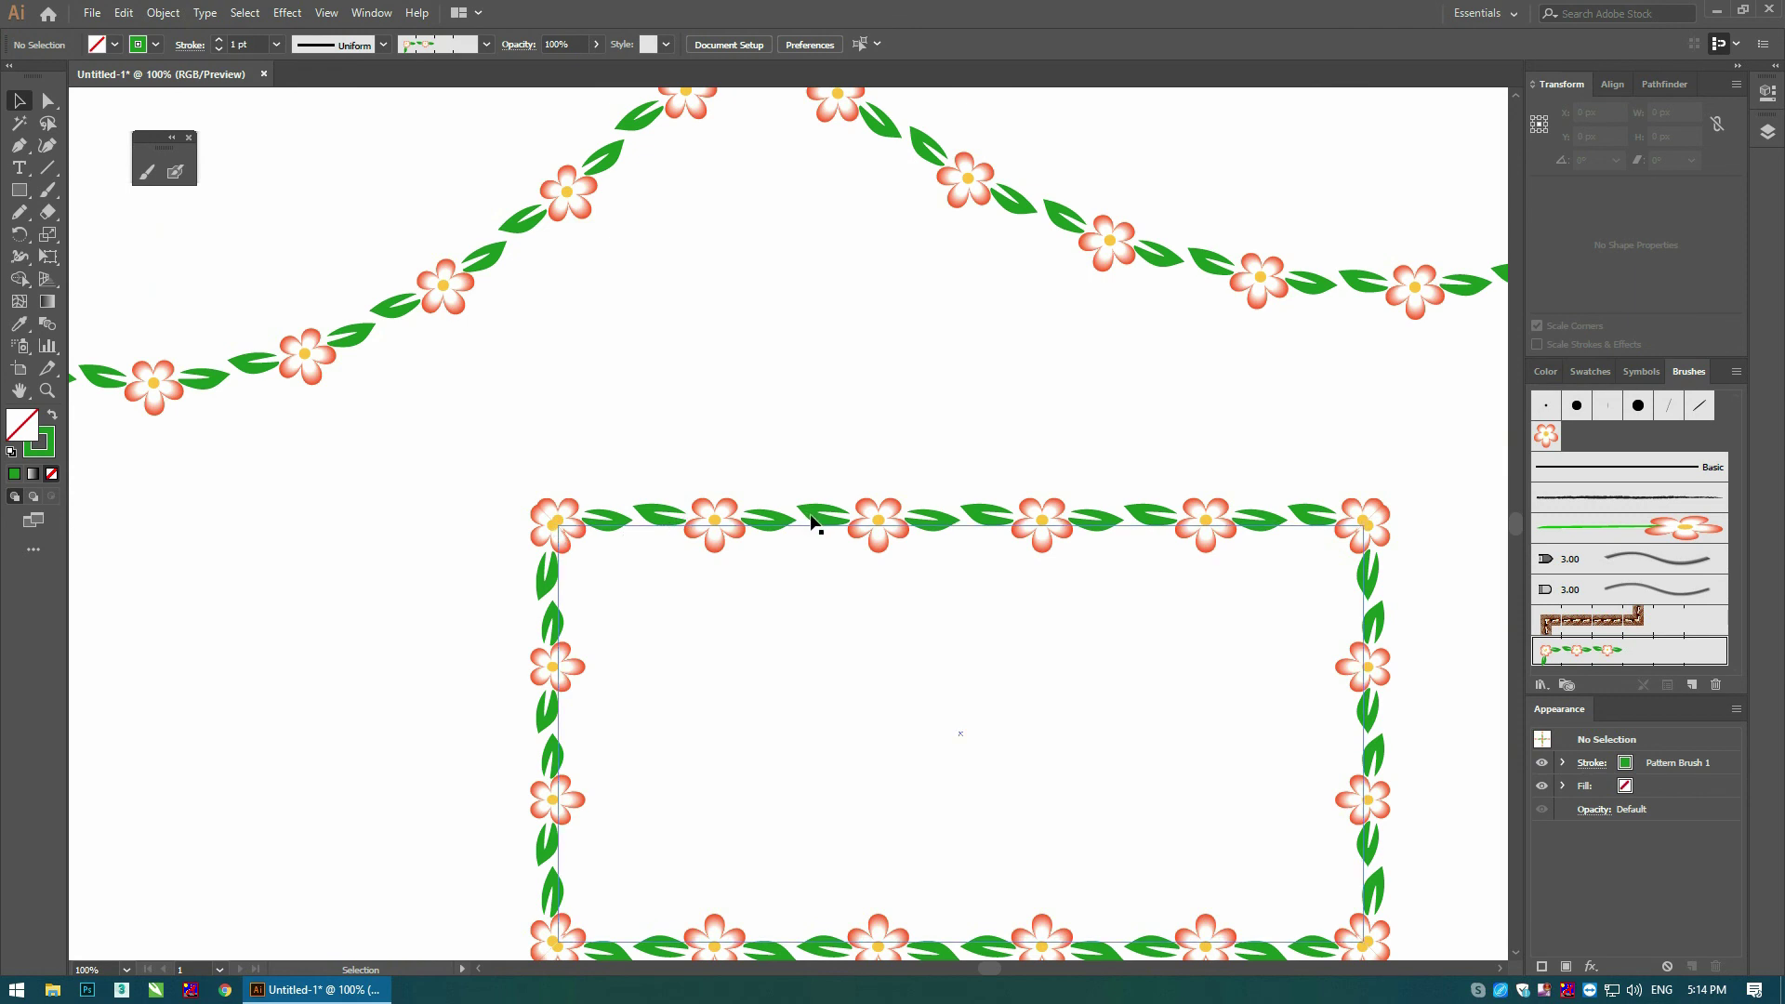
{"action": "key", "text": "ctrl+minus"}
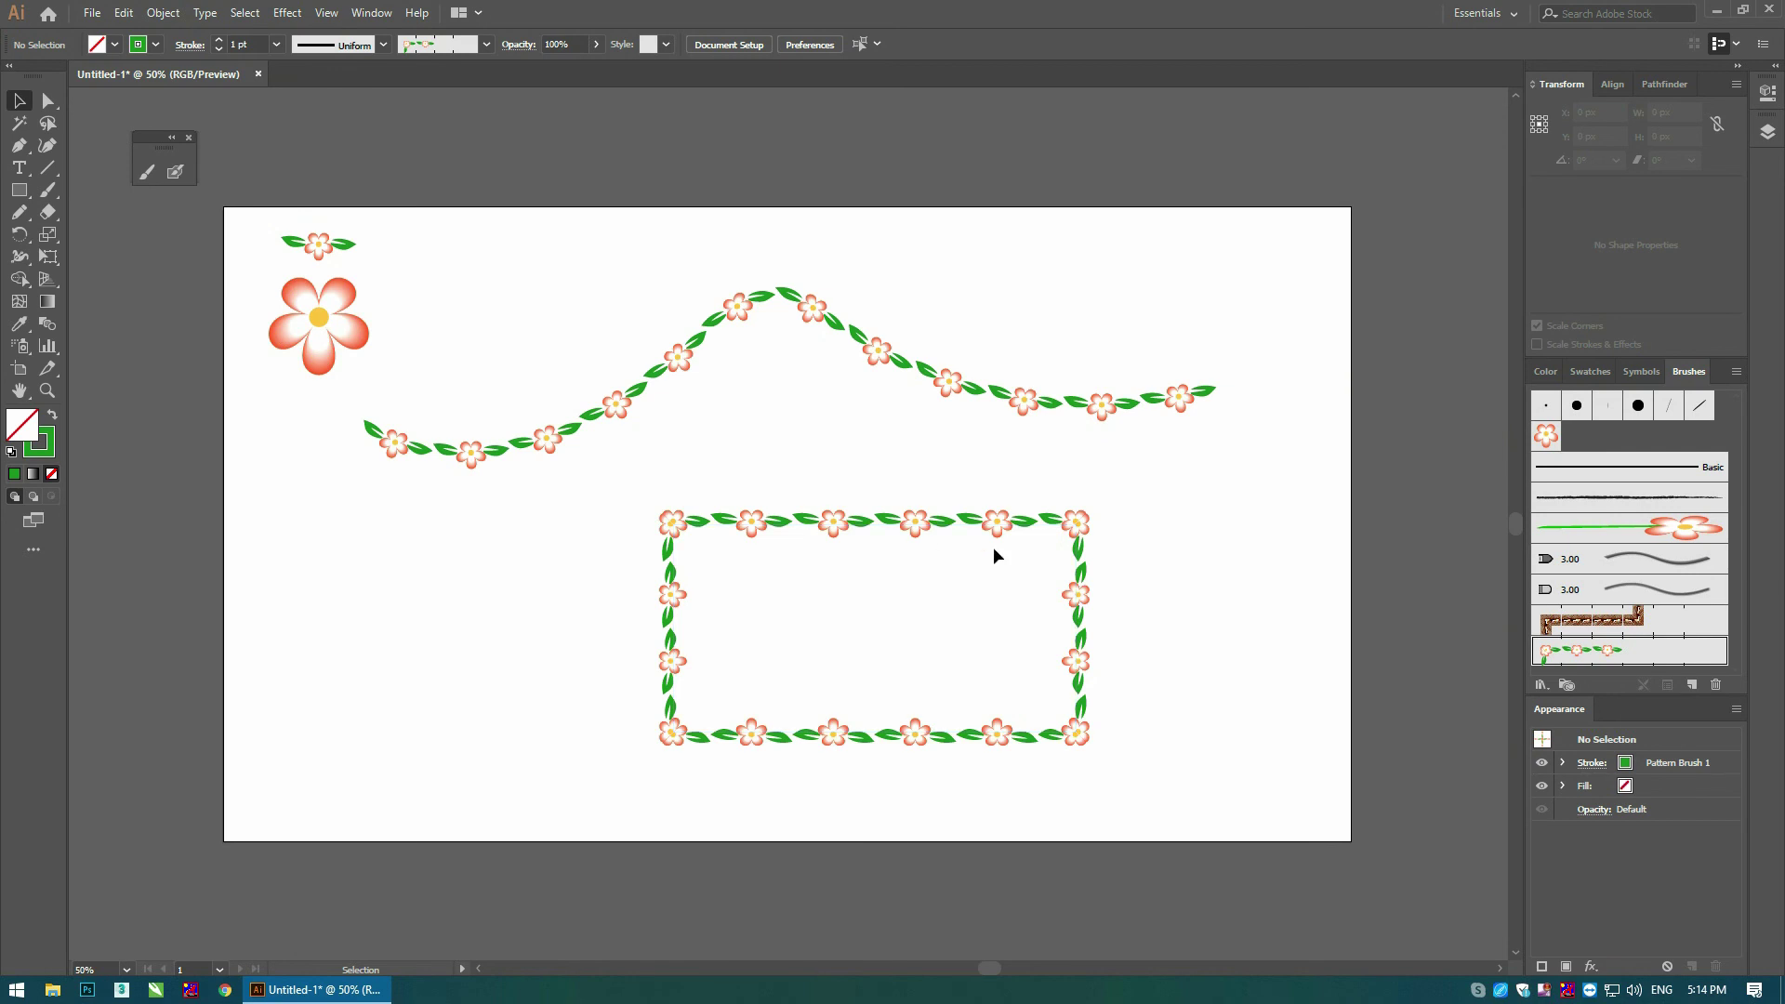
Step: Set Pattern Brush 1's scale to vary with Pressure, with 98% and 78% limits
{"action": "double_click", "coordinate": [1619, 658]}
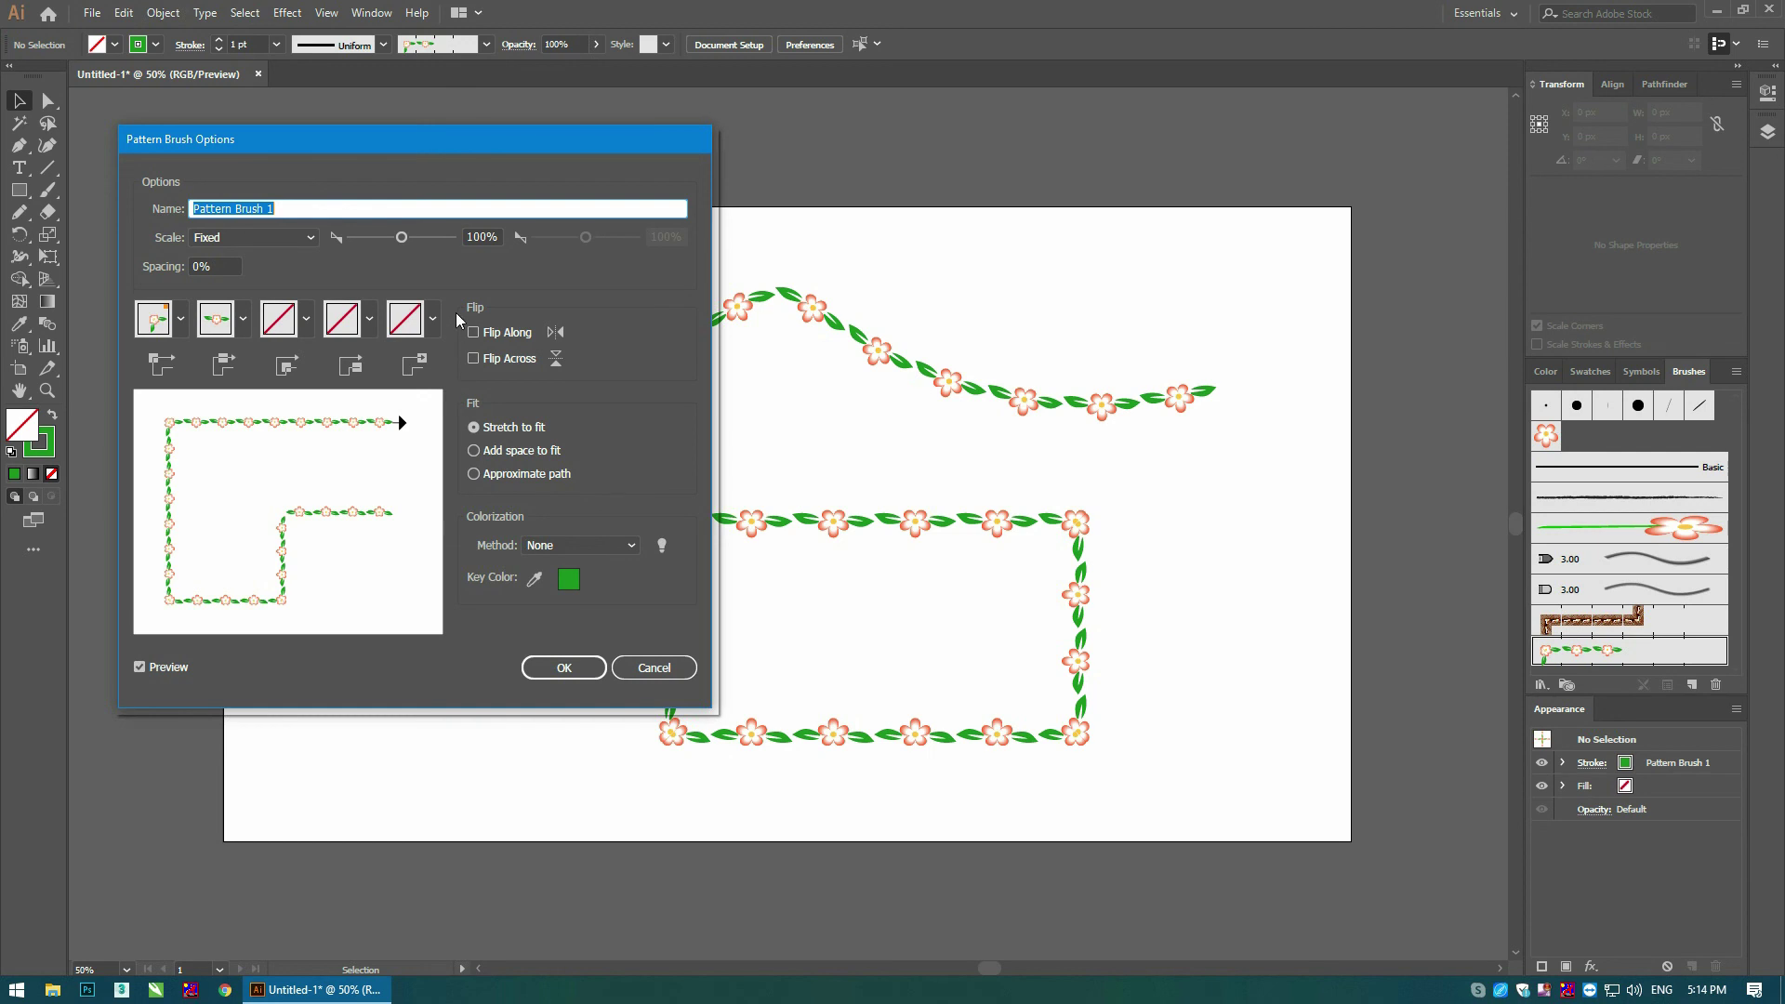
{"action": "mouse_move", "coordinate": [504, 138]}
{"action": "left_mouse_down"}
{"action": "mouse_move", "coordinate": [1442, 122]}
{"action": "mouse_move", "coordinate": [1263, 140]}
{"action": "left_mouse_up"}
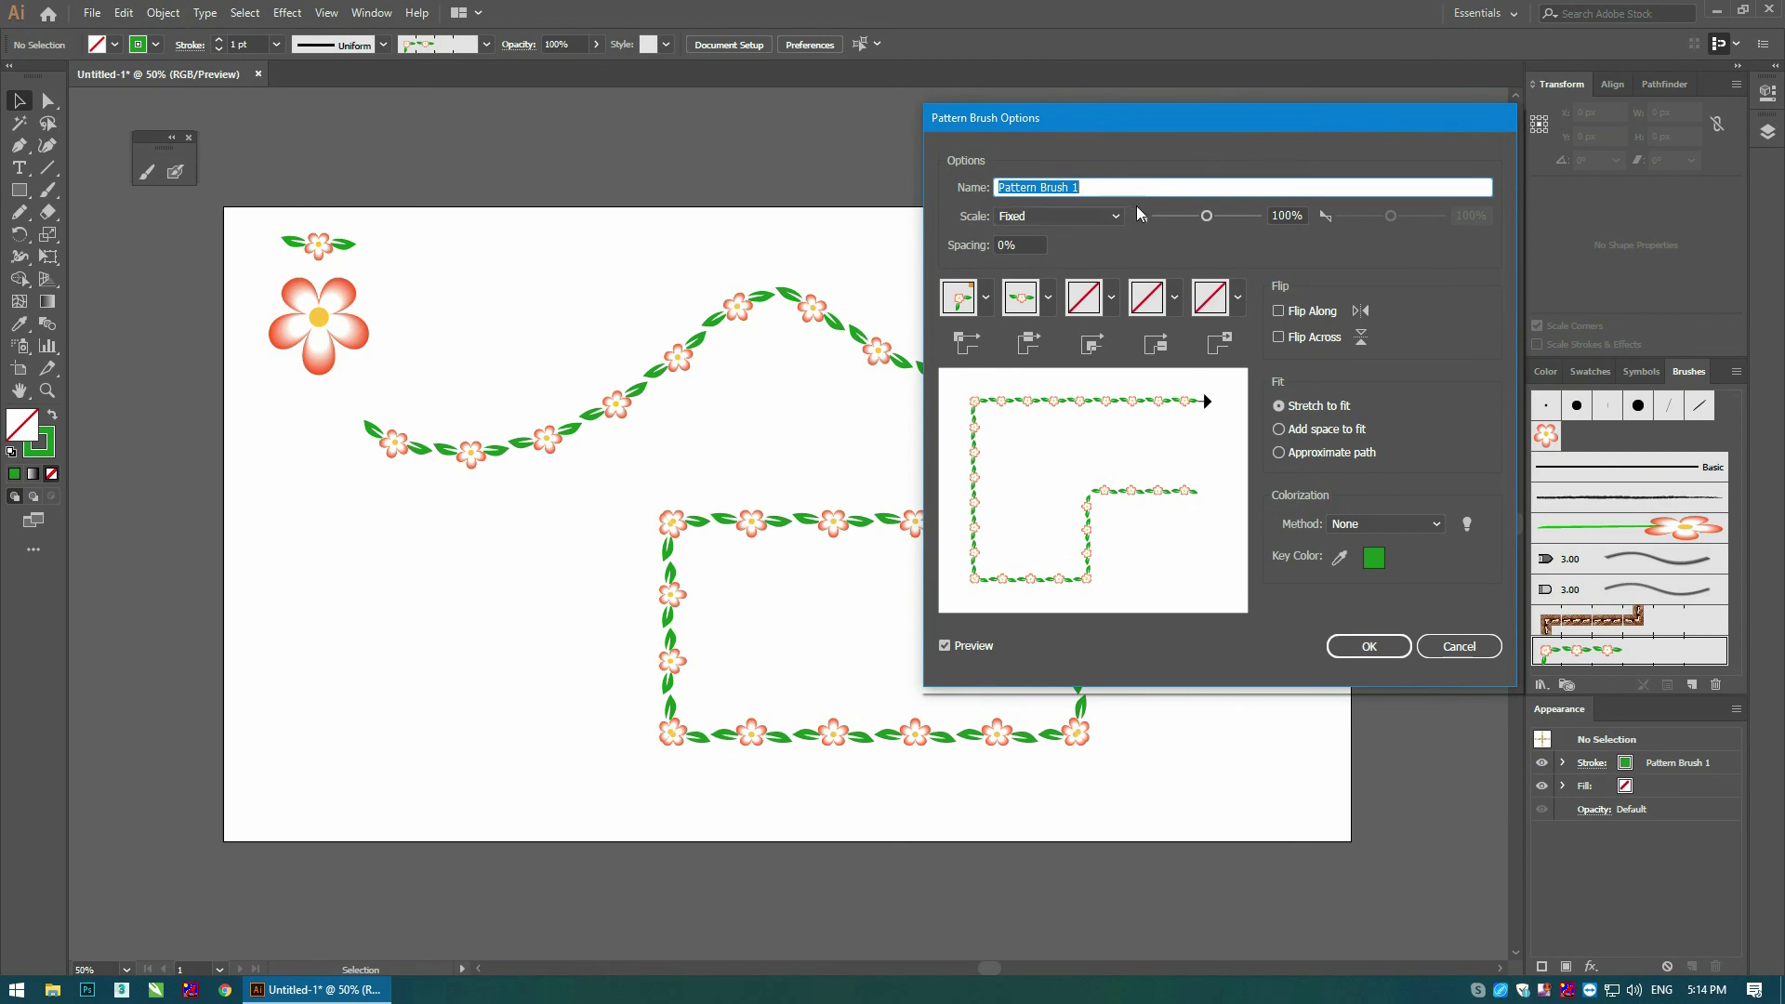
{"action": "mouse_move", "coordinate": [1206, 217]}
{"action": "left_mouse_down"}
{"action": "mouse_move", "coordinate": [1176, 221]}
{"action": "mouse_move", "coordinate": [1229, 220]}
{"action": "mouse_move", "coordinate": [1208, 221]}
{"action": "left_mouse_up"}
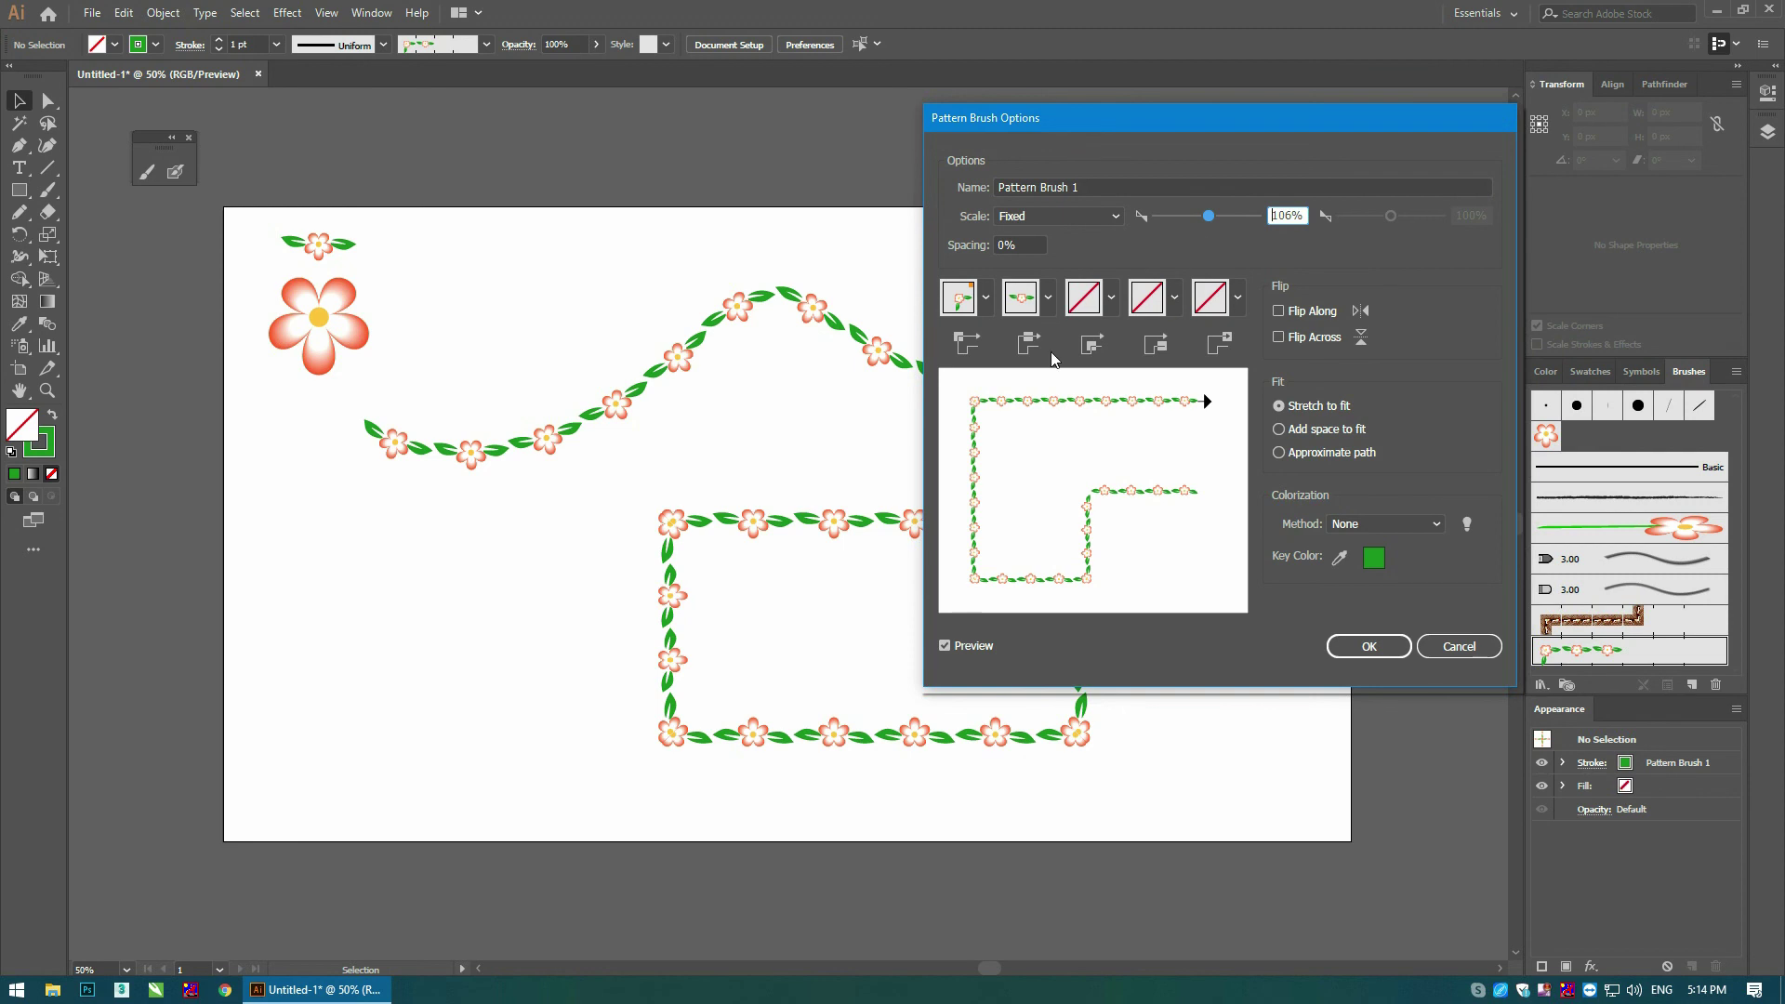
{"action": "left_click_drag", "start_coordinate": [1212, 226], "coordinate": [1210, 228]}
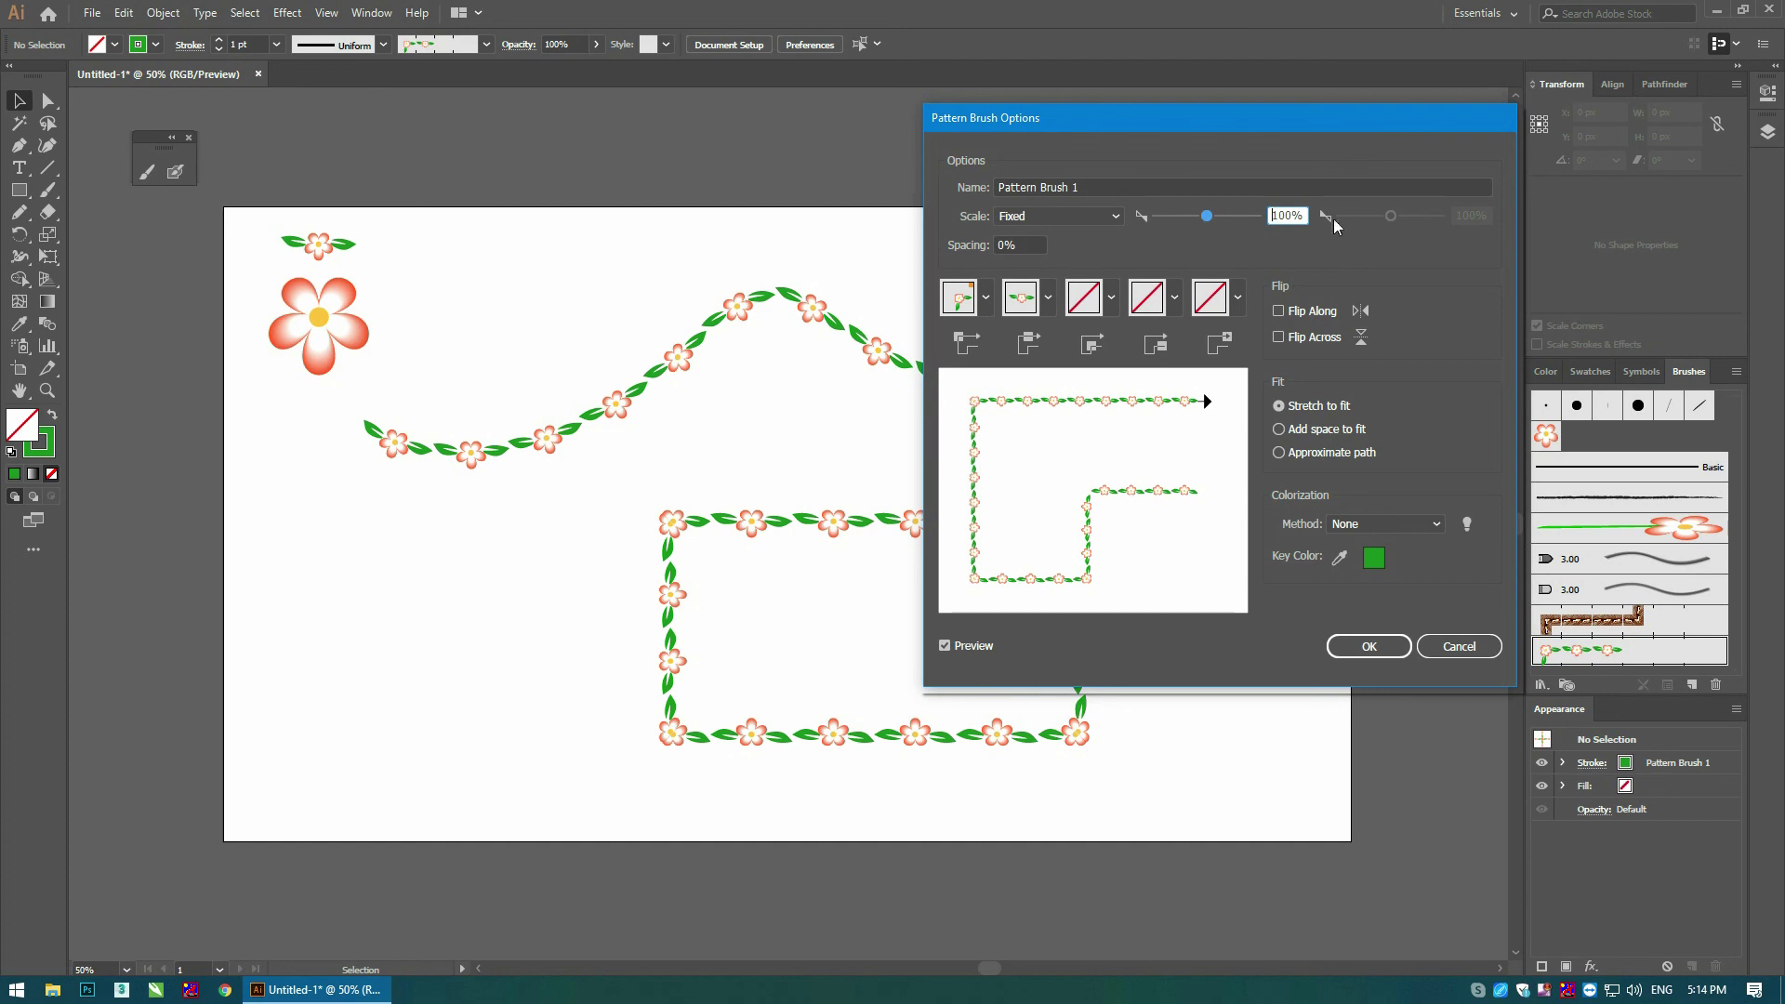
{"action": "left_click", "coordinate": [1067, 220]}
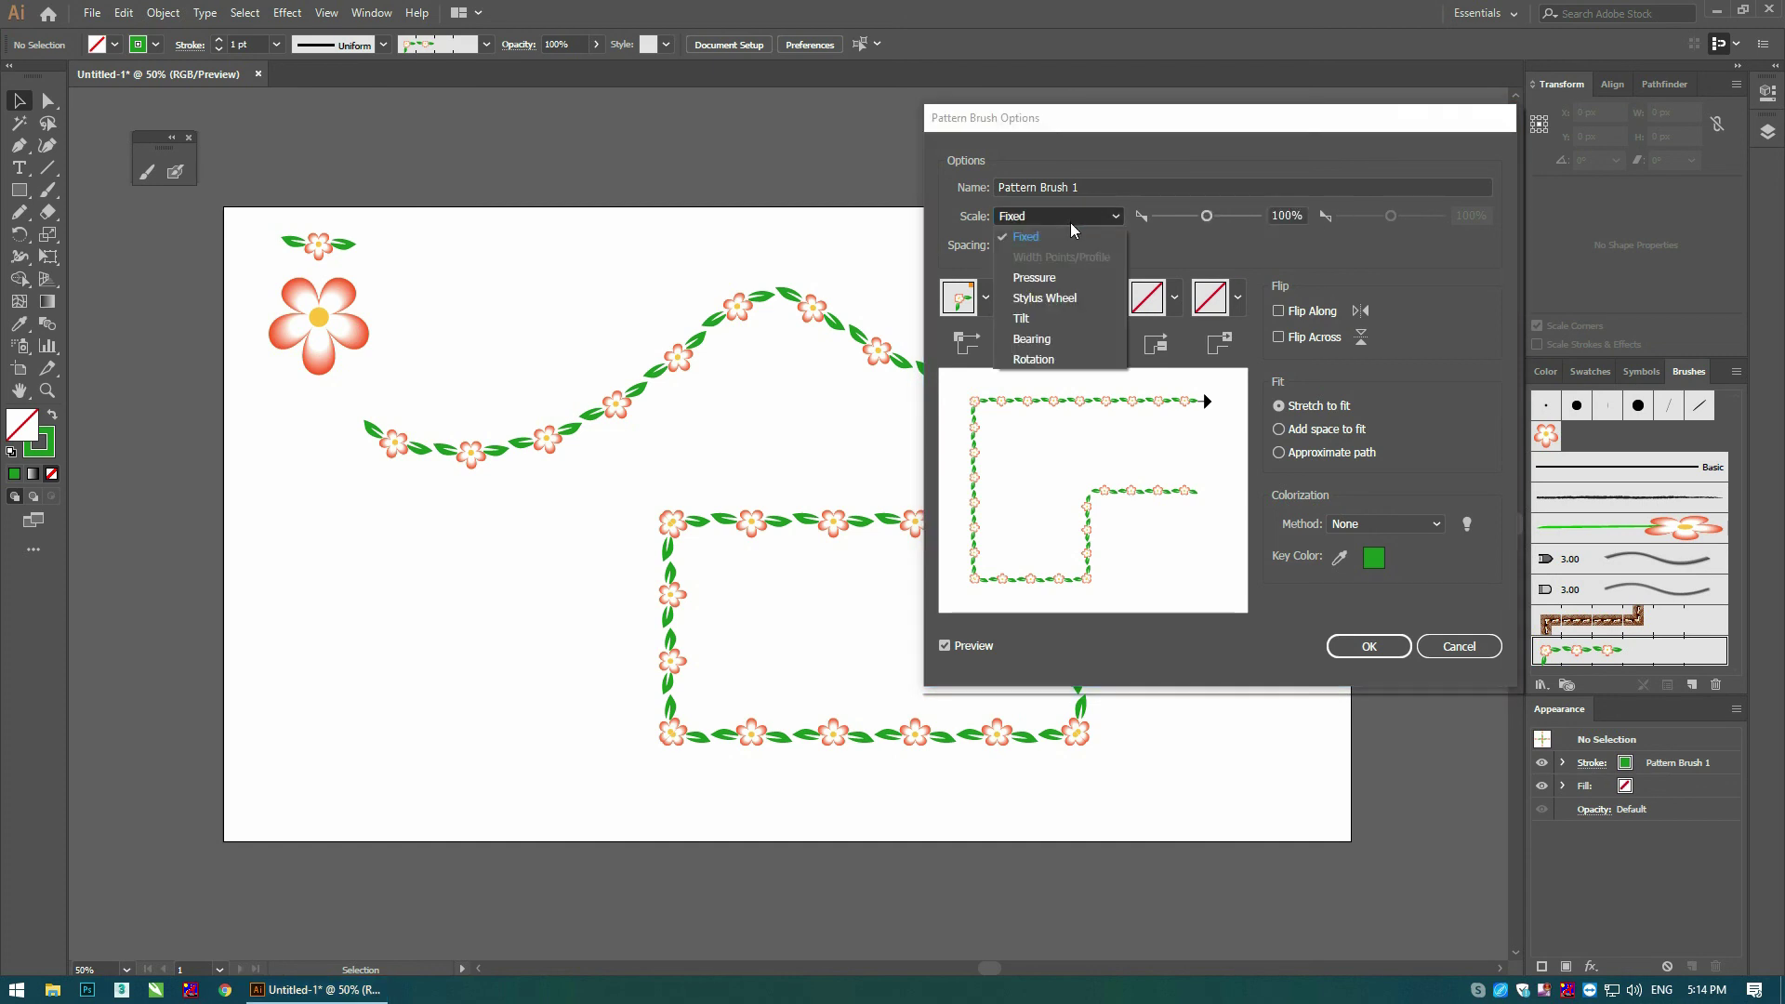
{"action": "left_click", "coordinate": [1035, 278]}
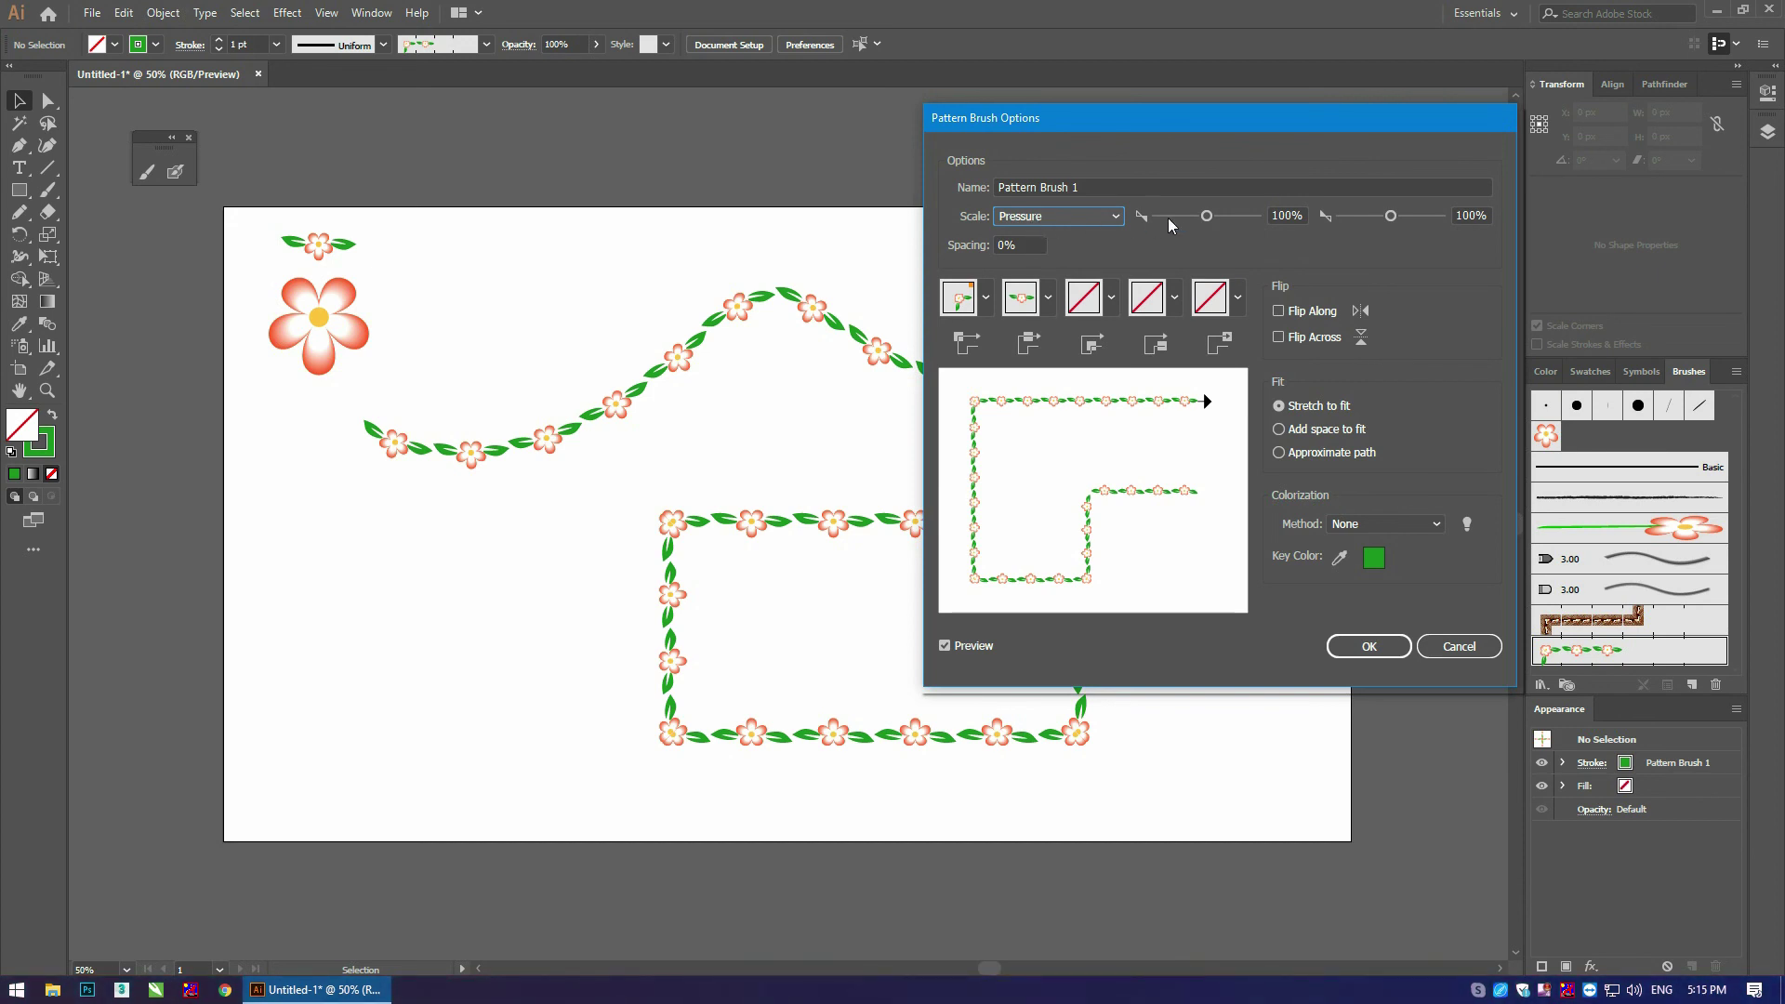
{"action": "mouse_move", "coordinate": [1200, 216]}
{"action": "left_mouse_down"}
{"action": "mouse_move", "coordinate": [1175, 216]}
{"action": "mouse_move", "coordinate": [1207, 223]}
{"action": "left_mouse_up"}
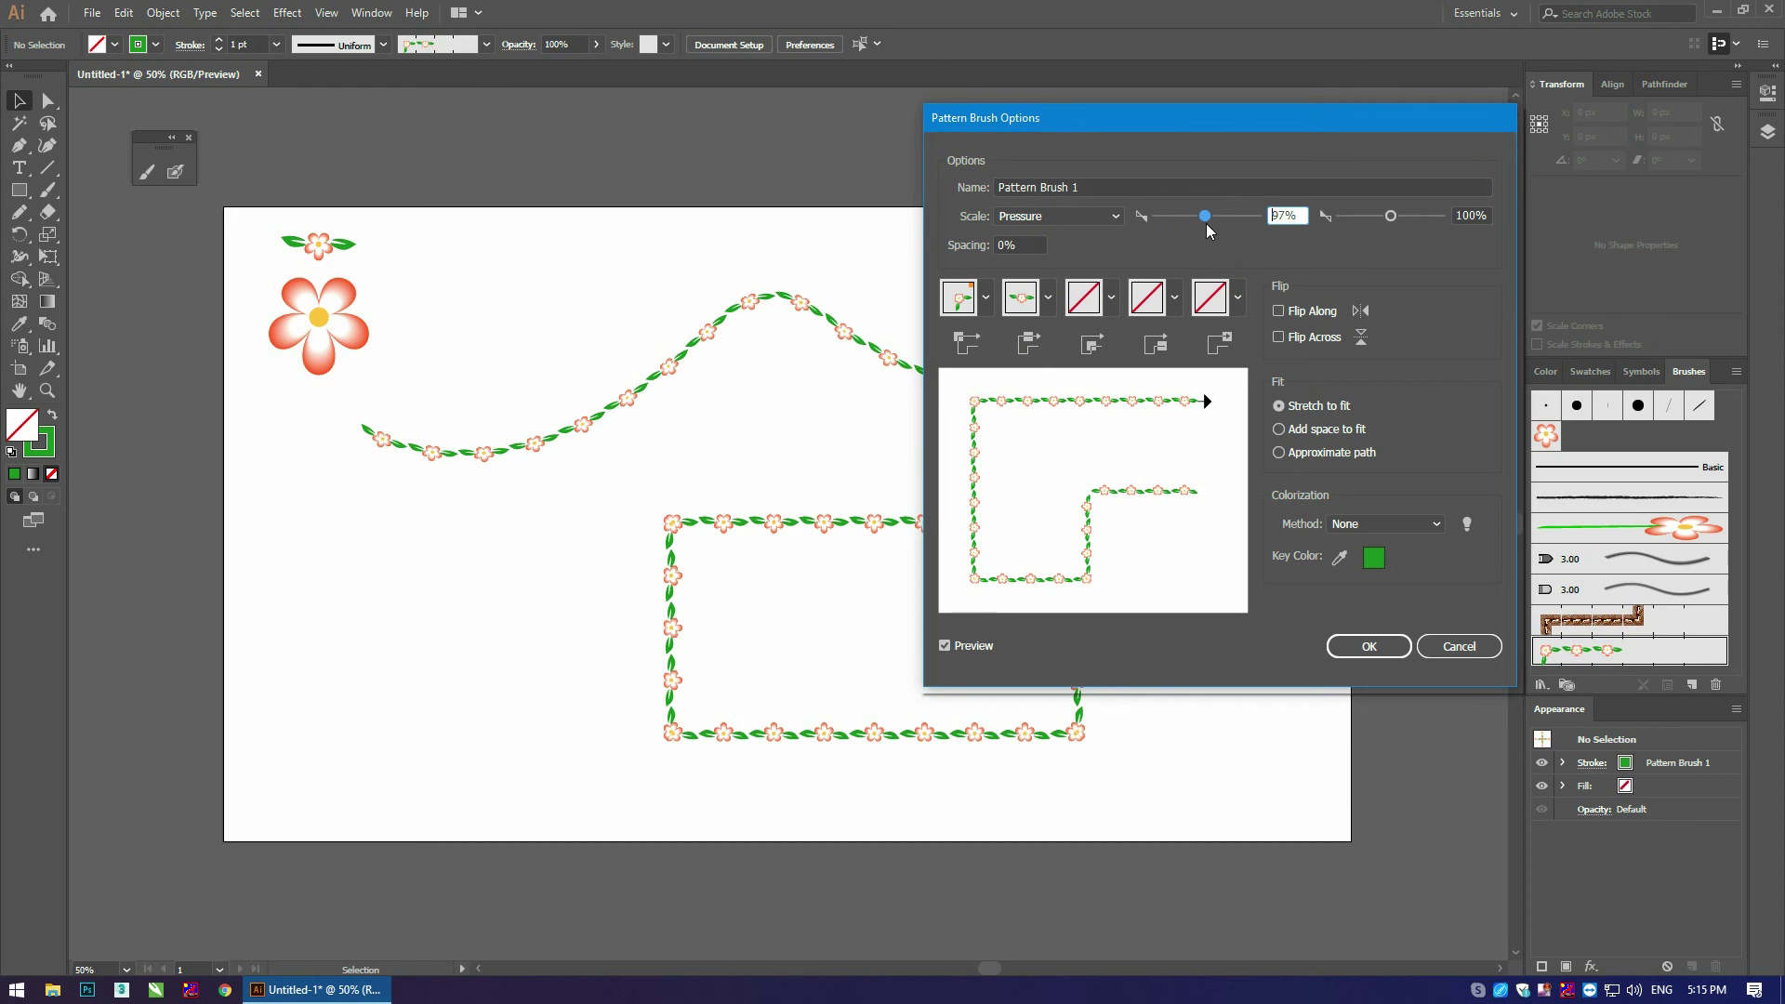
{"action": "mouse_move", "coordinate": [1391, 221]}
{"action": "left_mouse_down"}
{"action": "mouse_move", "coordinate": [1418, 220]}
{"action": "mouse_move", "coordinate": [1379, 220]}
{"action": "left_mouse_up"}
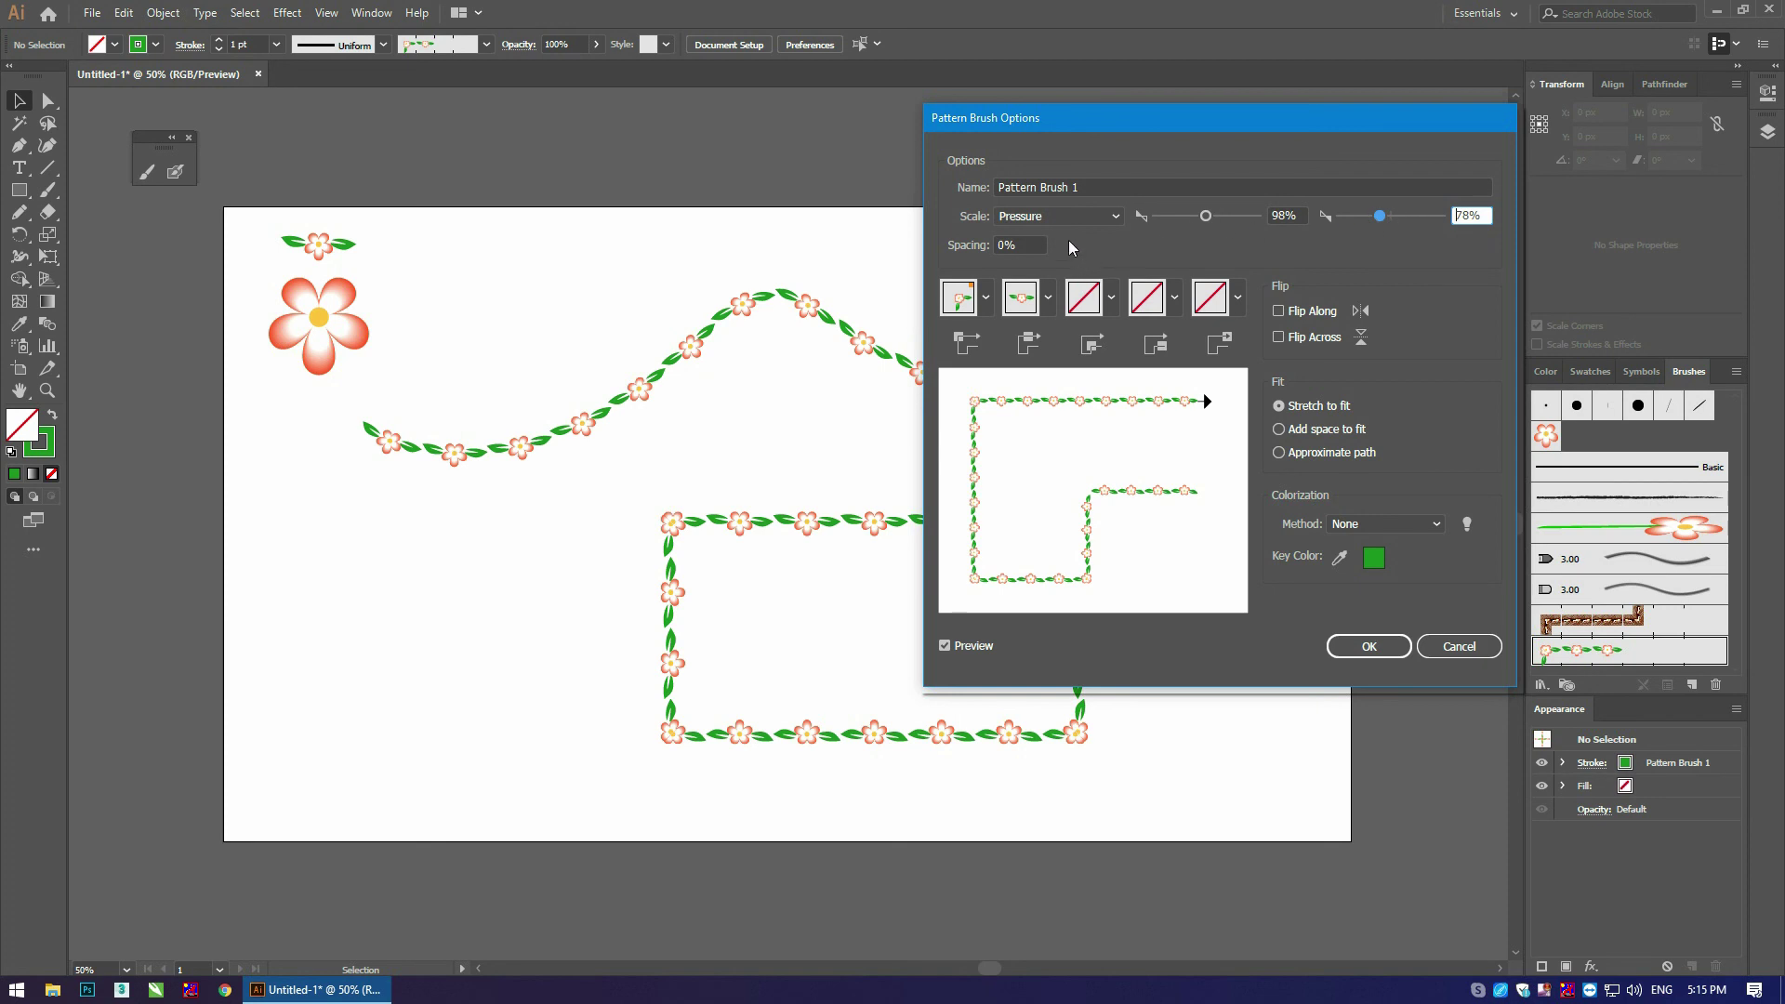
Step: Set the pattern tile spacing to 0% after previewing 20%
{"action": "left_click", "coordinate": [1009, 246]}
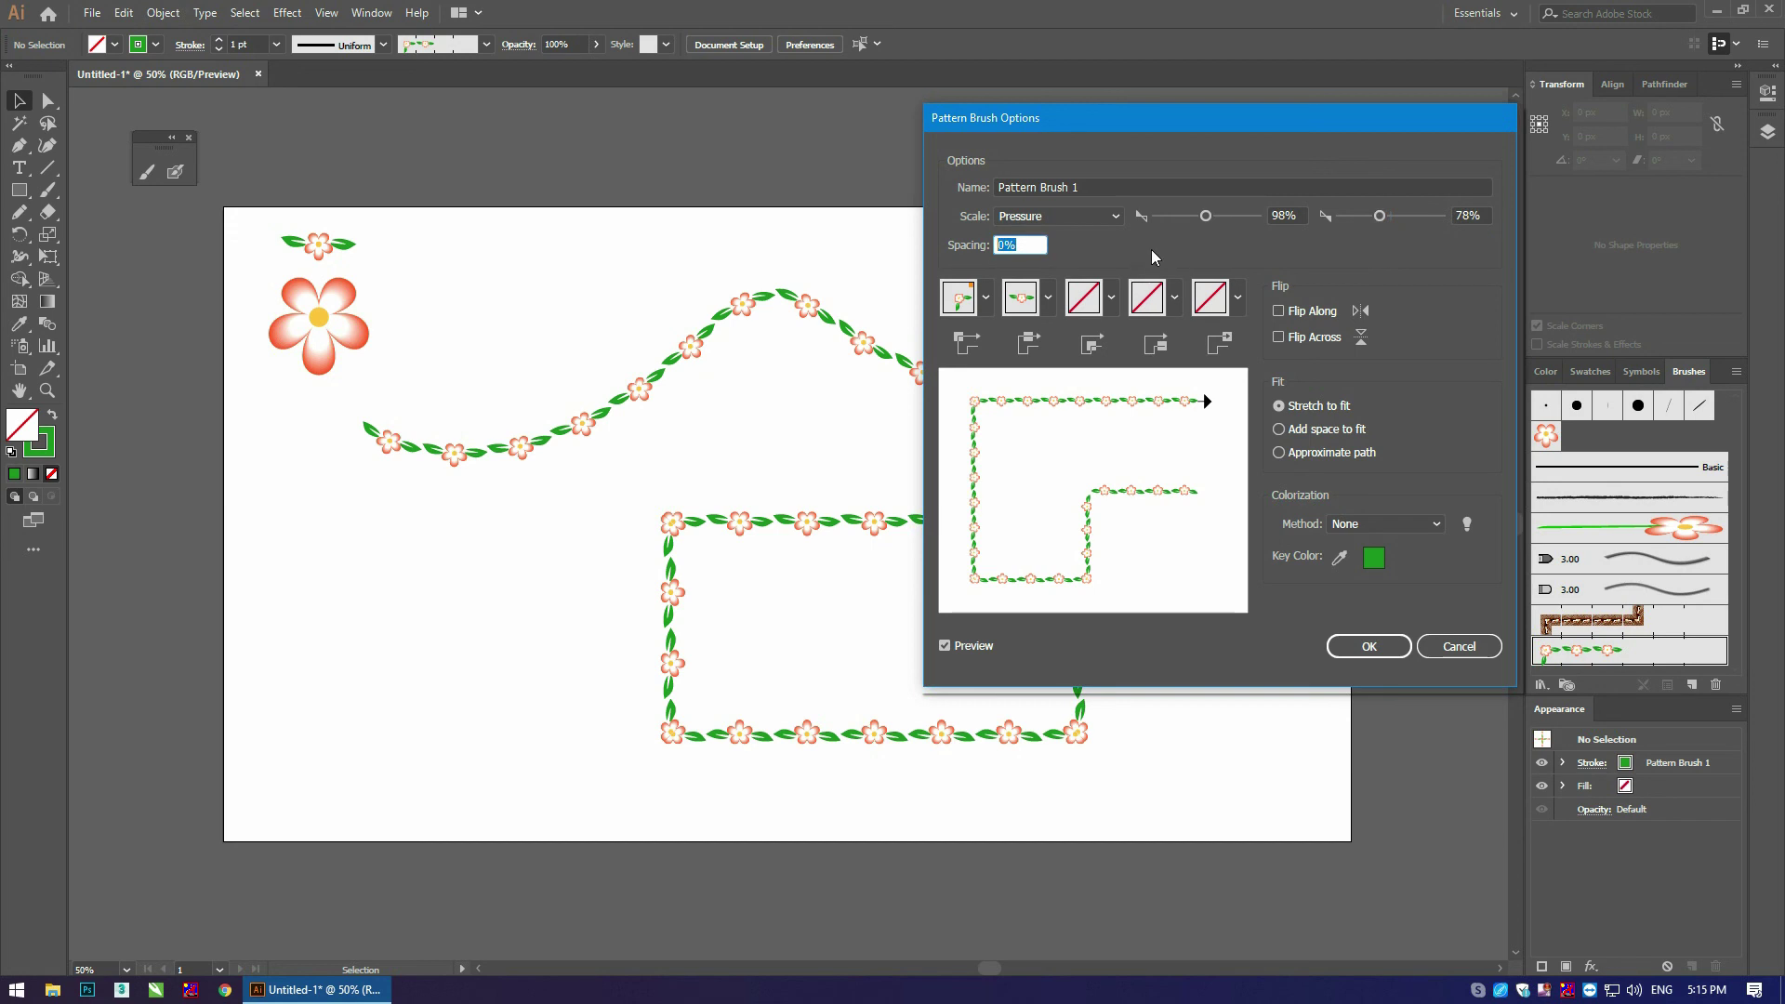
{"action": "type", "text": "20"}
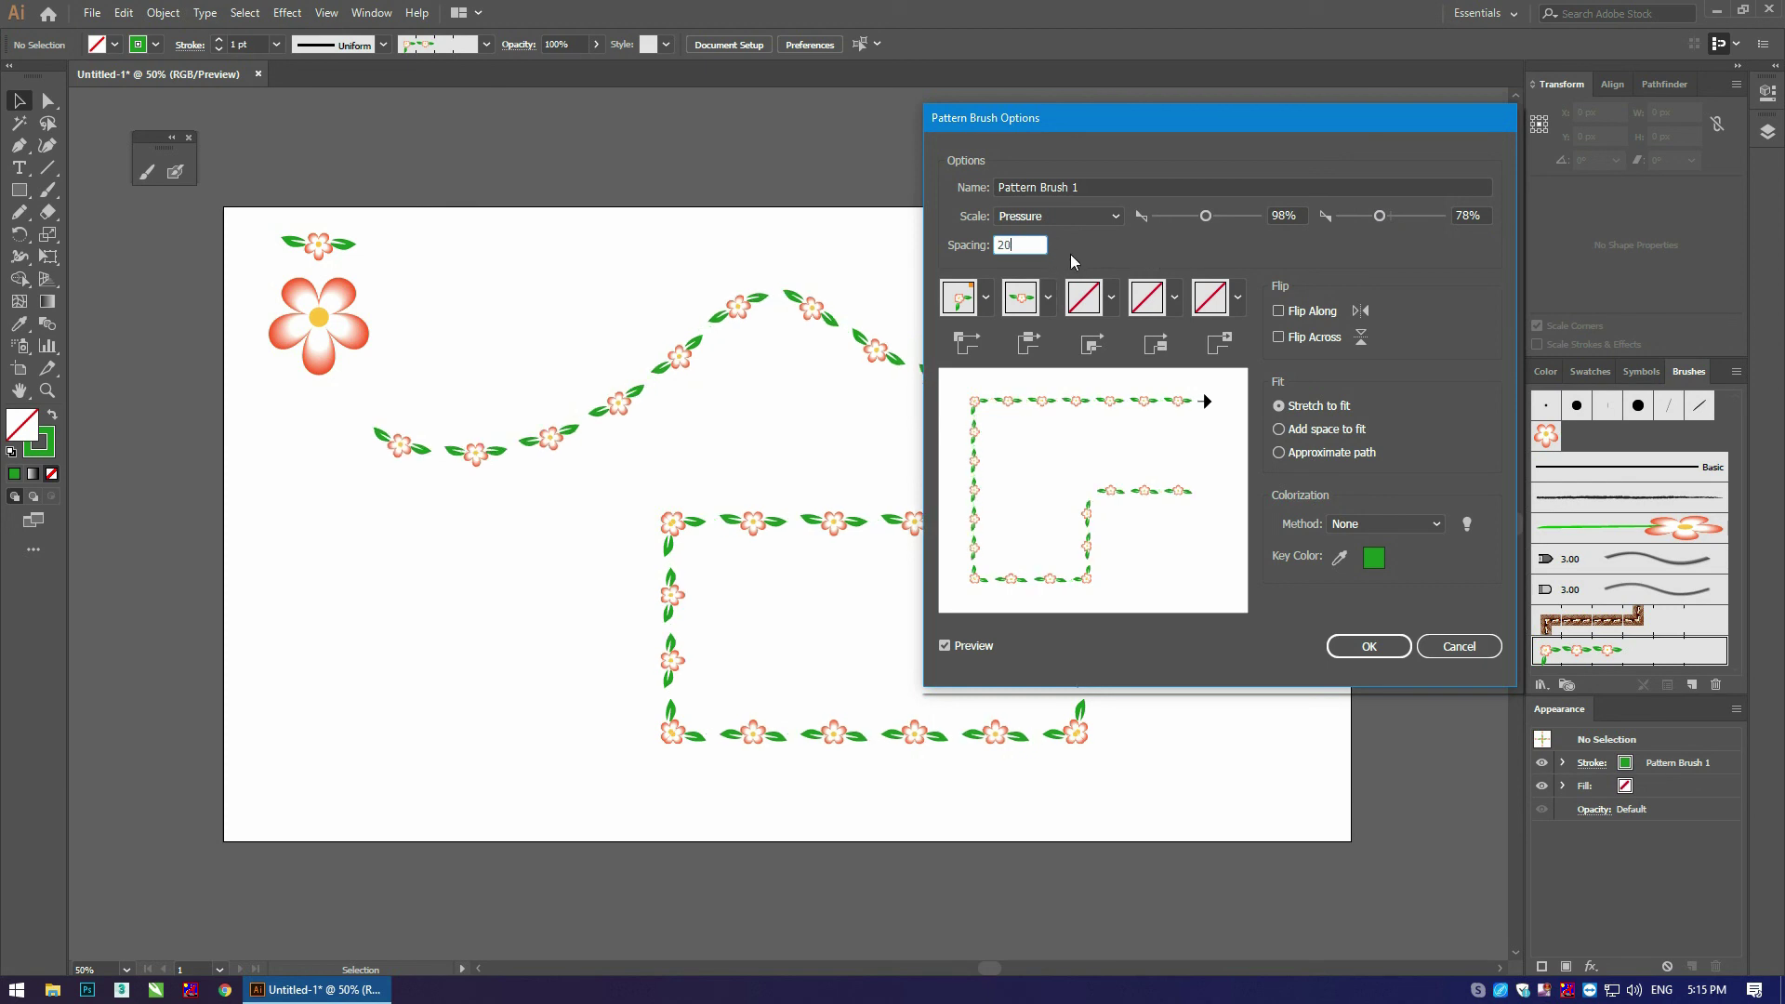
{"action": "key", "text": "Tab"}
{"action": "key", "text": "shift+Tab"}
{"action": "type", "text": "0"}
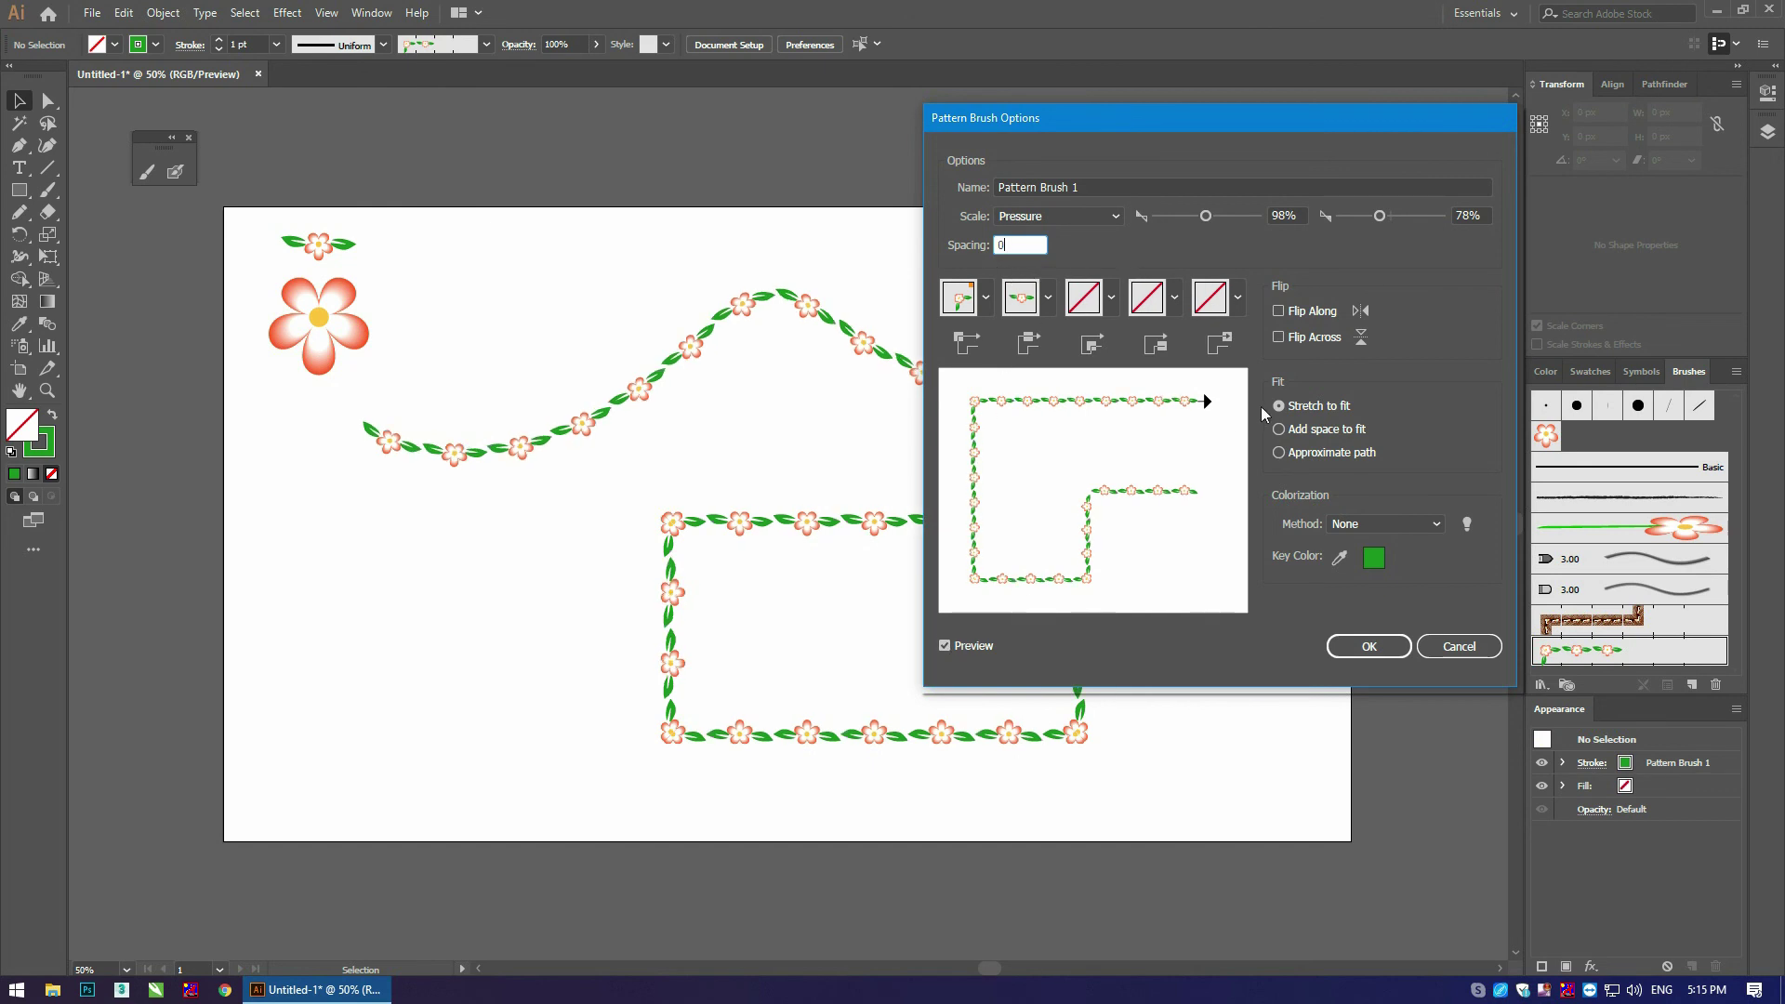
{"action": "left_click_drag", "start_coordinate": [1240, 125], "coordinate": [1286, 113]}
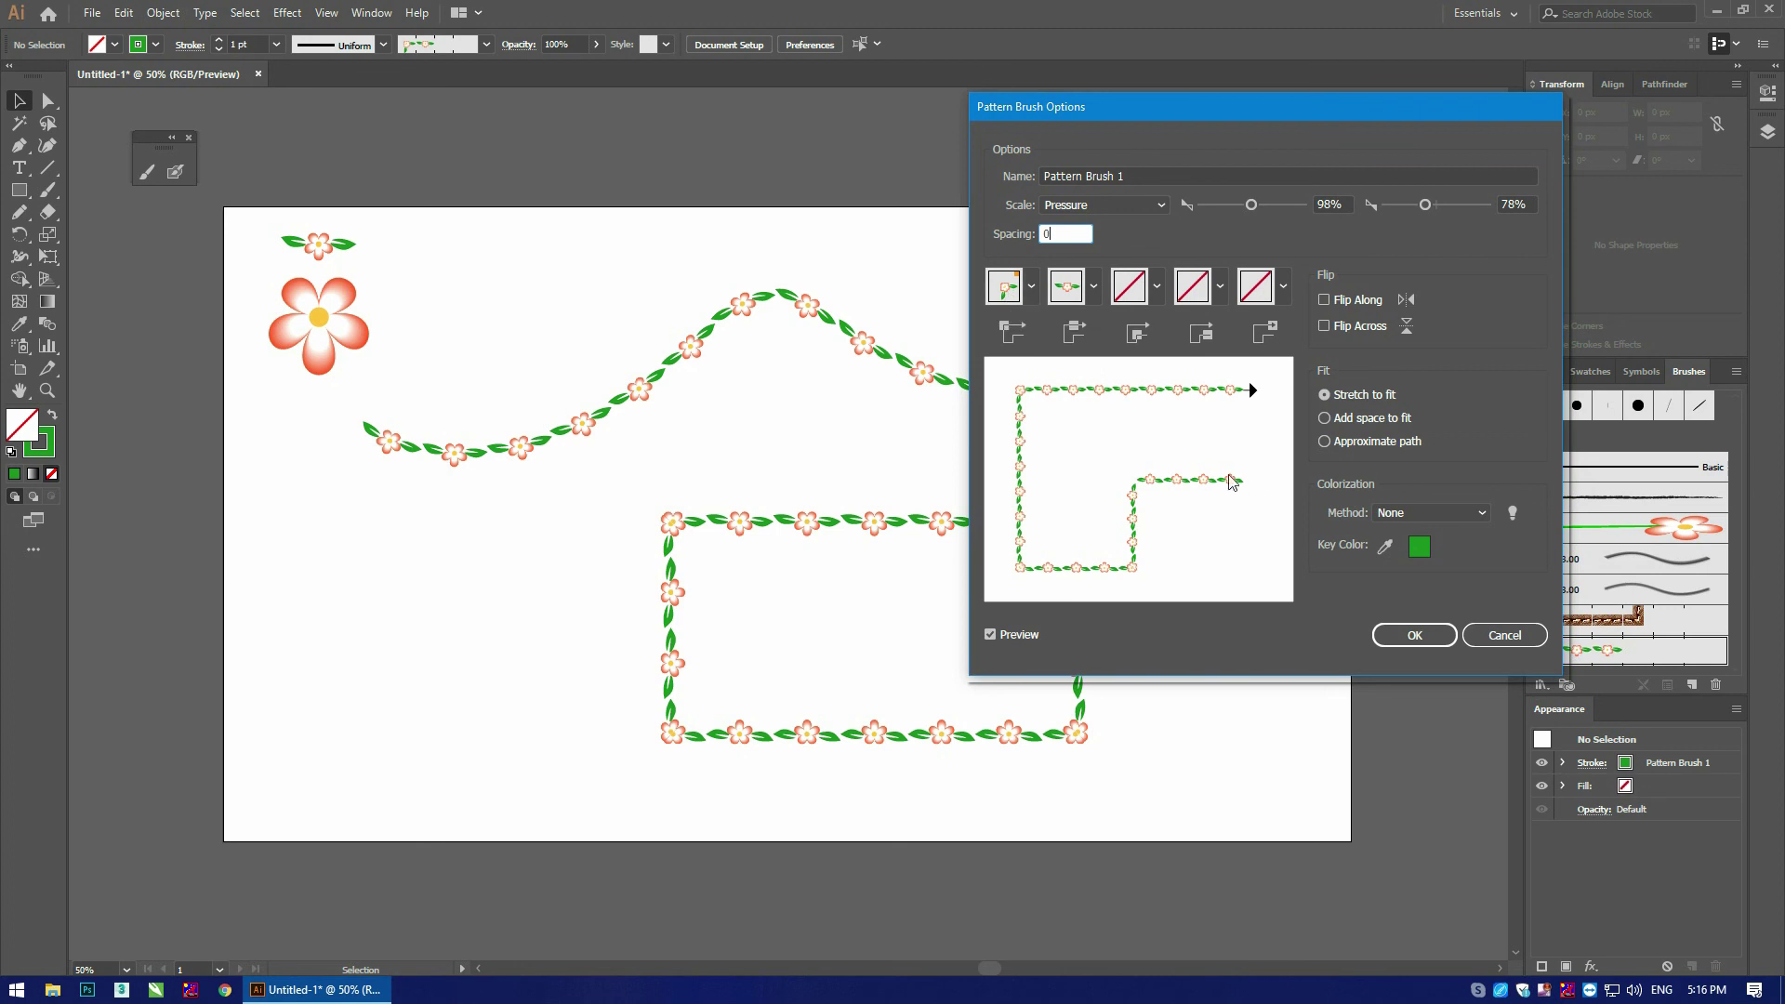
{"action": "left_click", "coordinate": [1324, 300]}
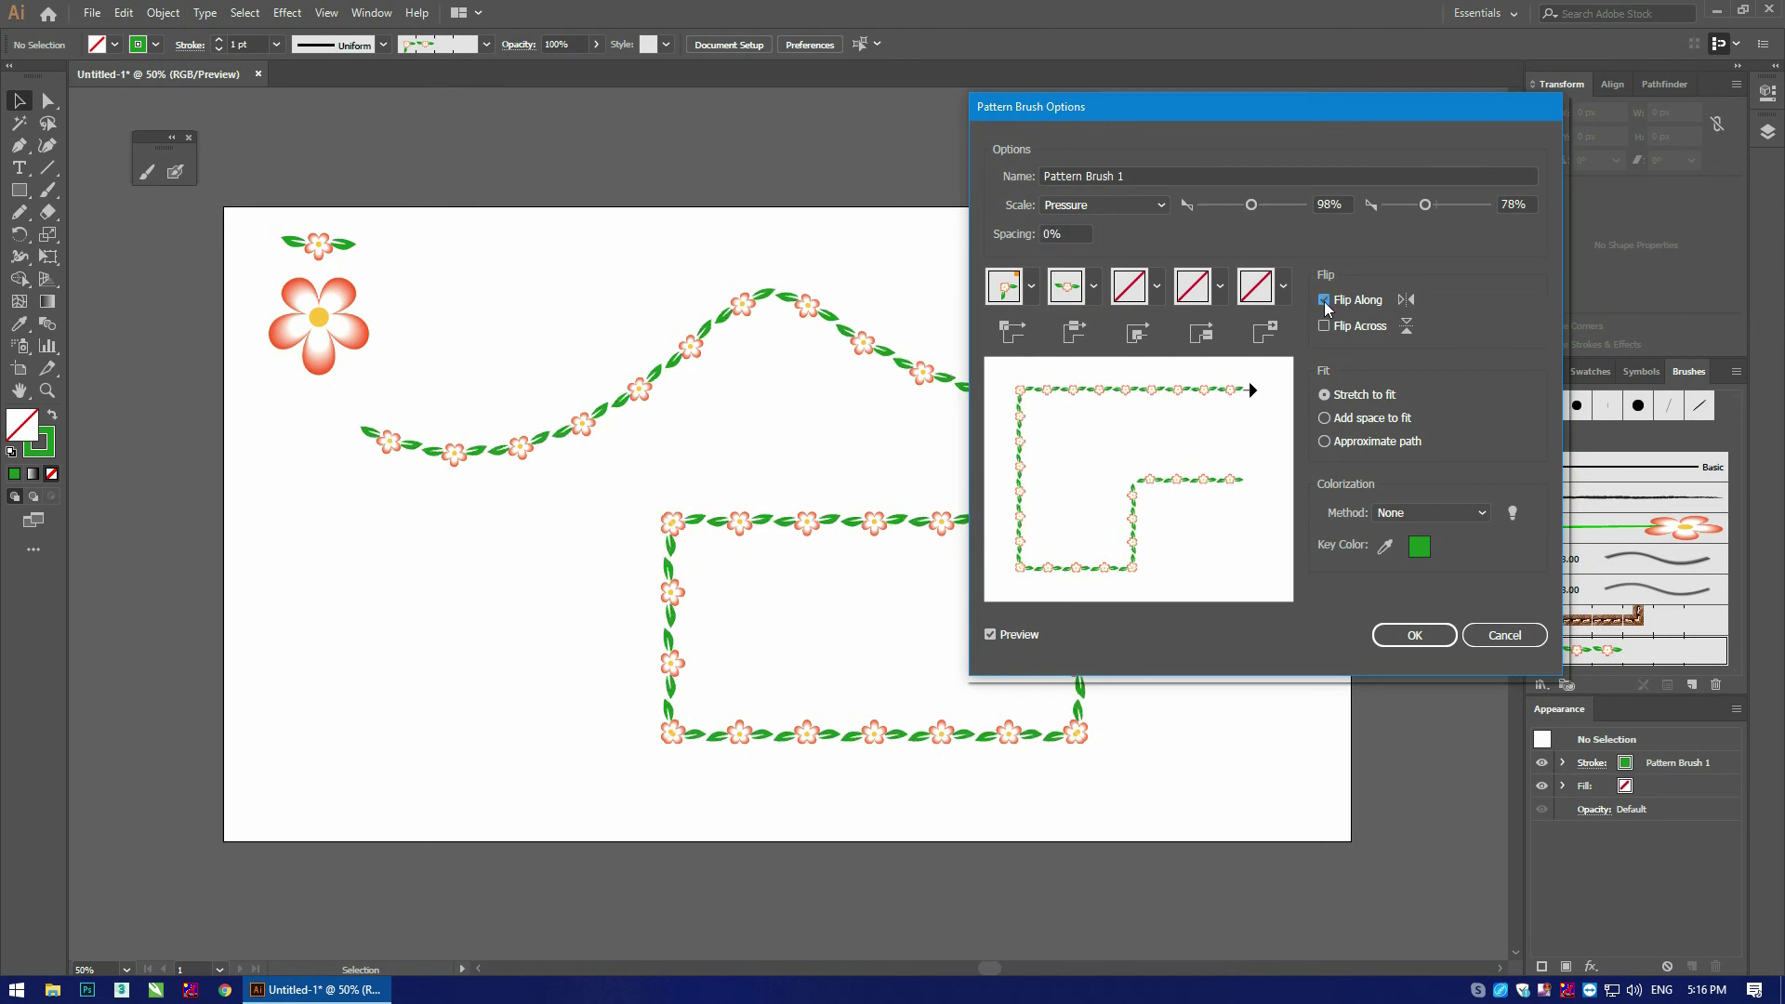
{"action": "left_click", "coordinate": [1326, 327]}
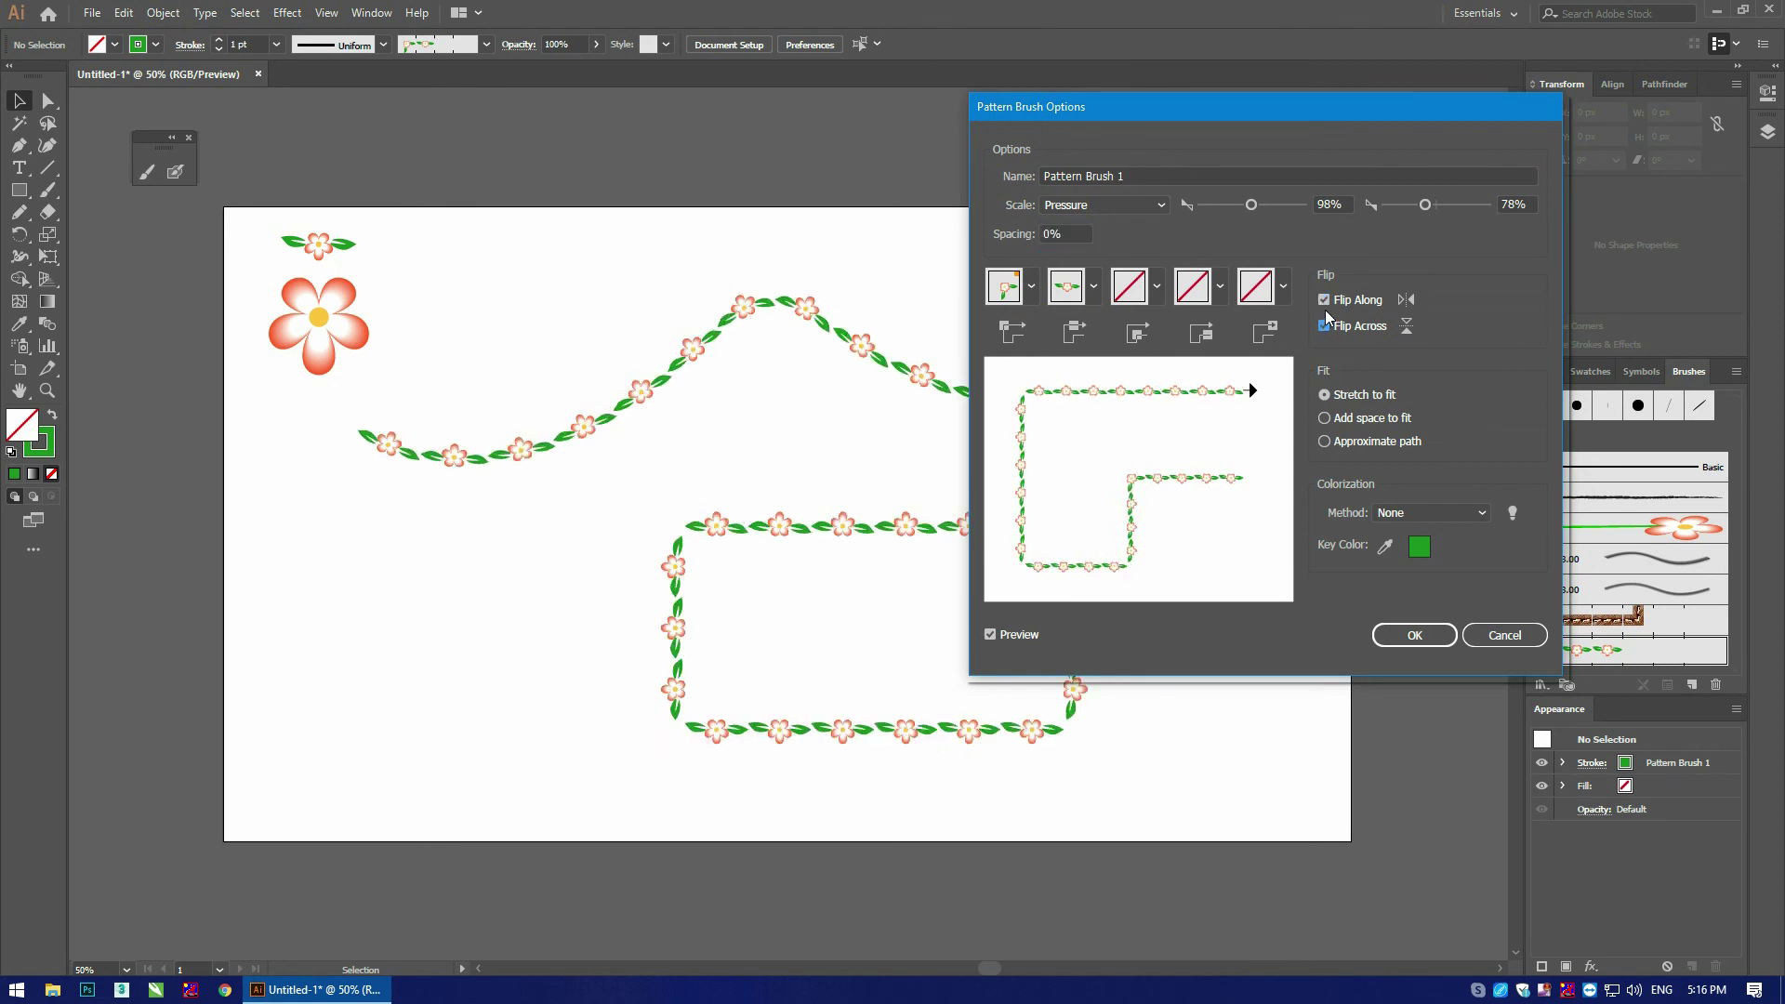
{"action": "left_click", "coordinate": [1324, 300]}
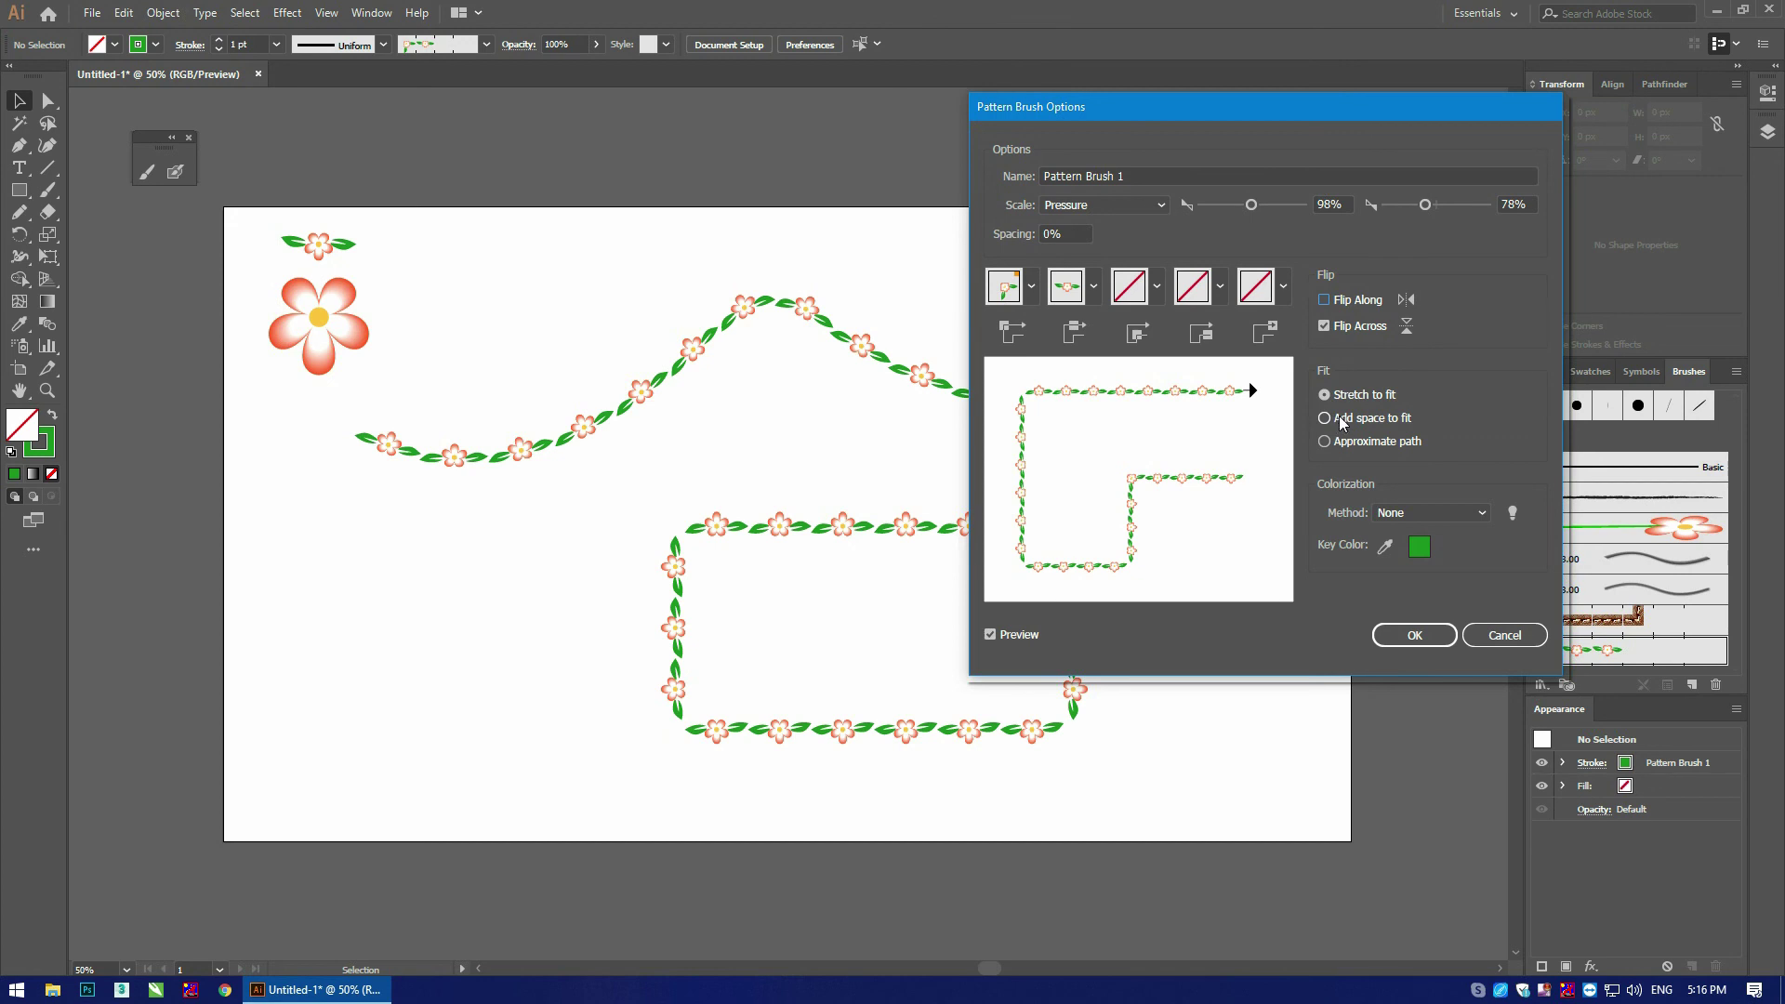
{"action": "left_click", "coordinate": [1363, 325]}
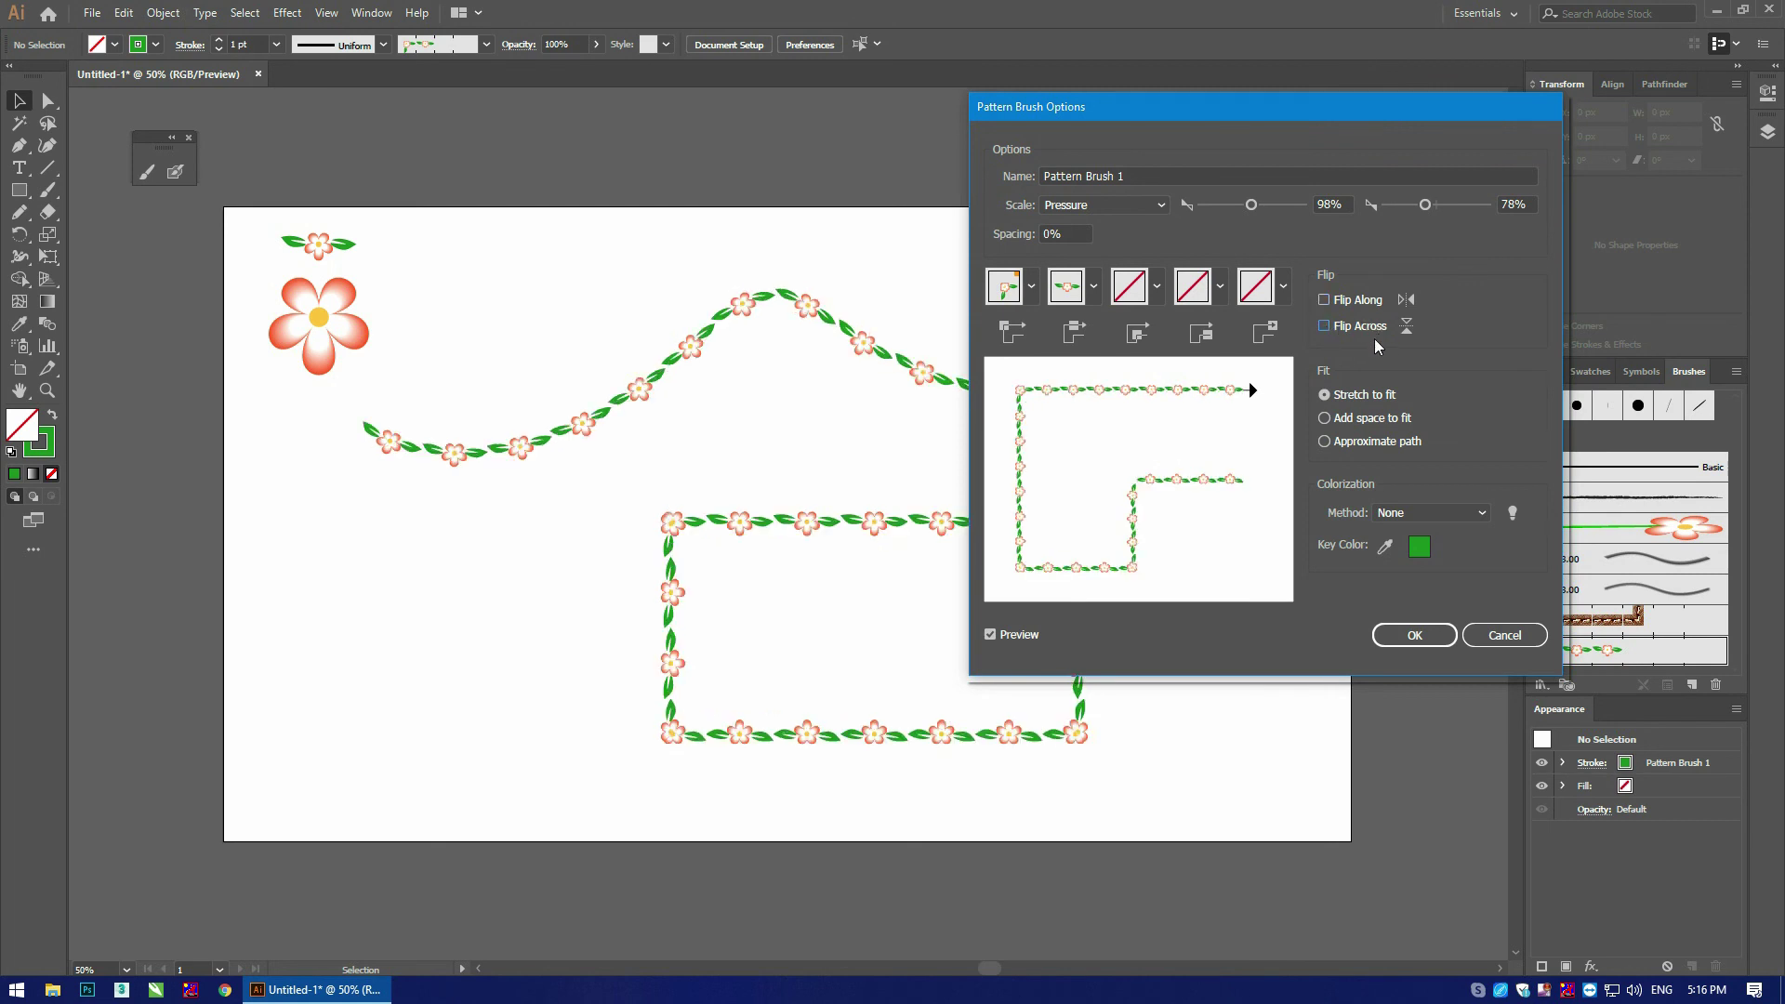
{"action": "left_click", "coordinate": [1330, 327]}
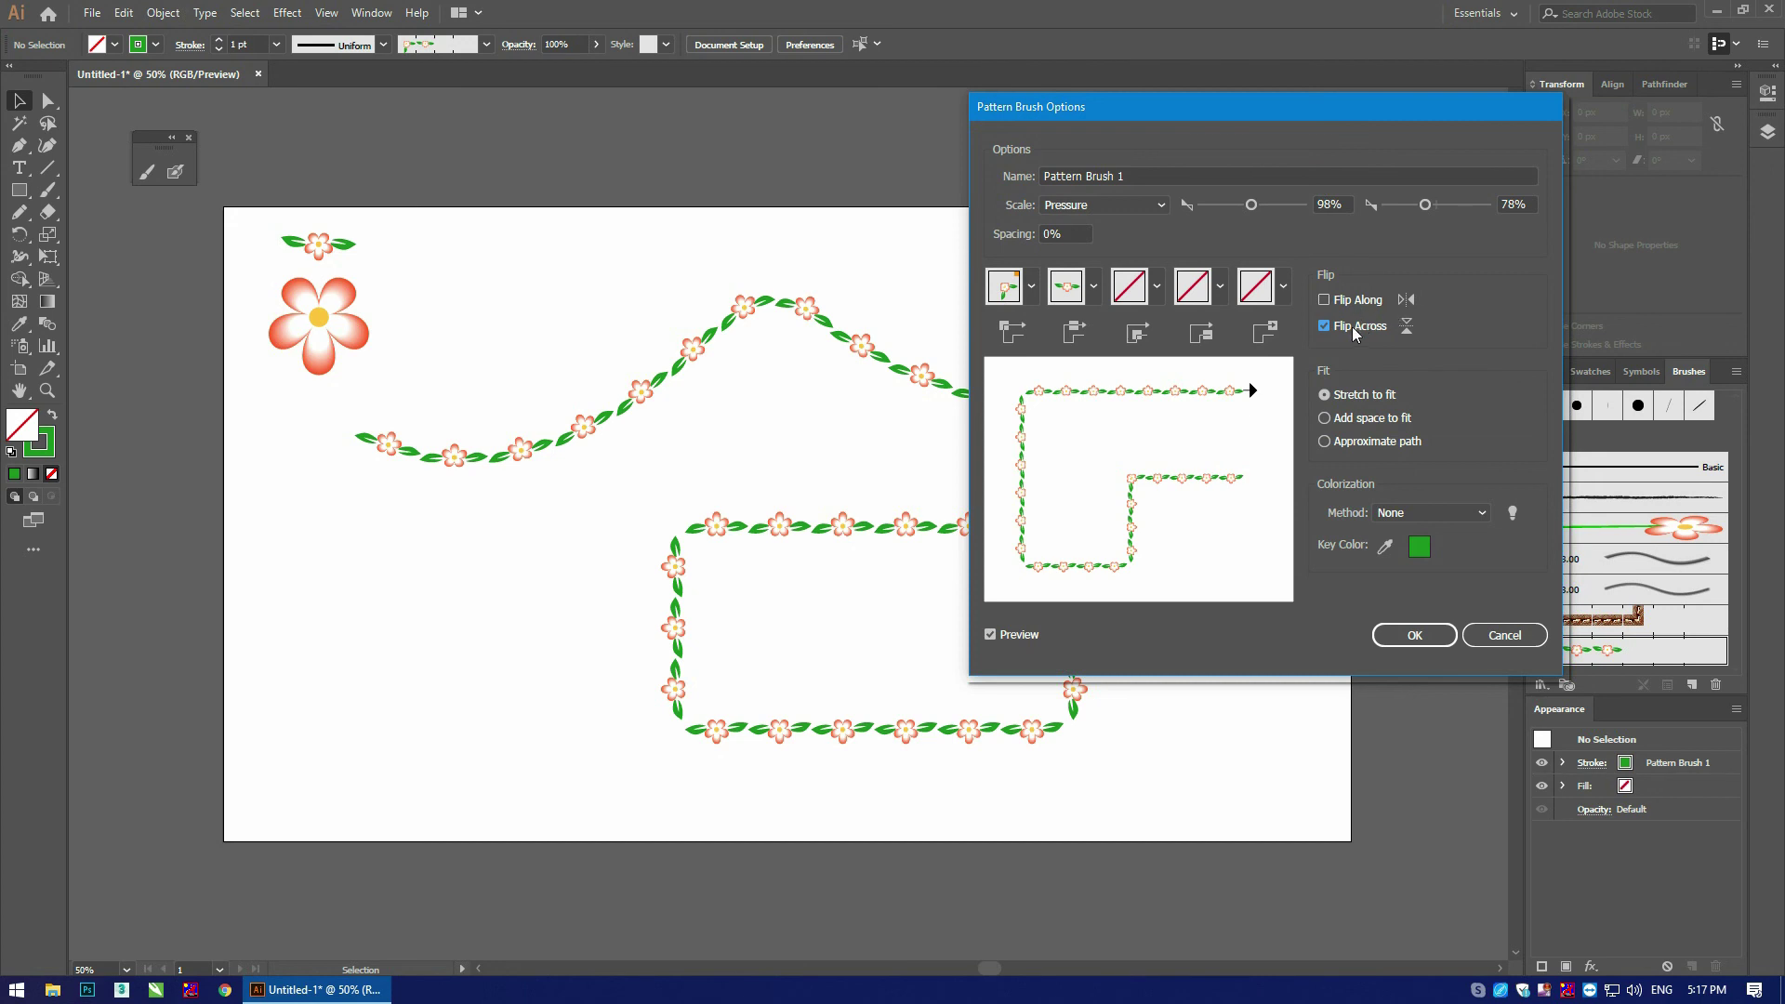
{"action": "left_click", "coordinate": [1324, 326]}
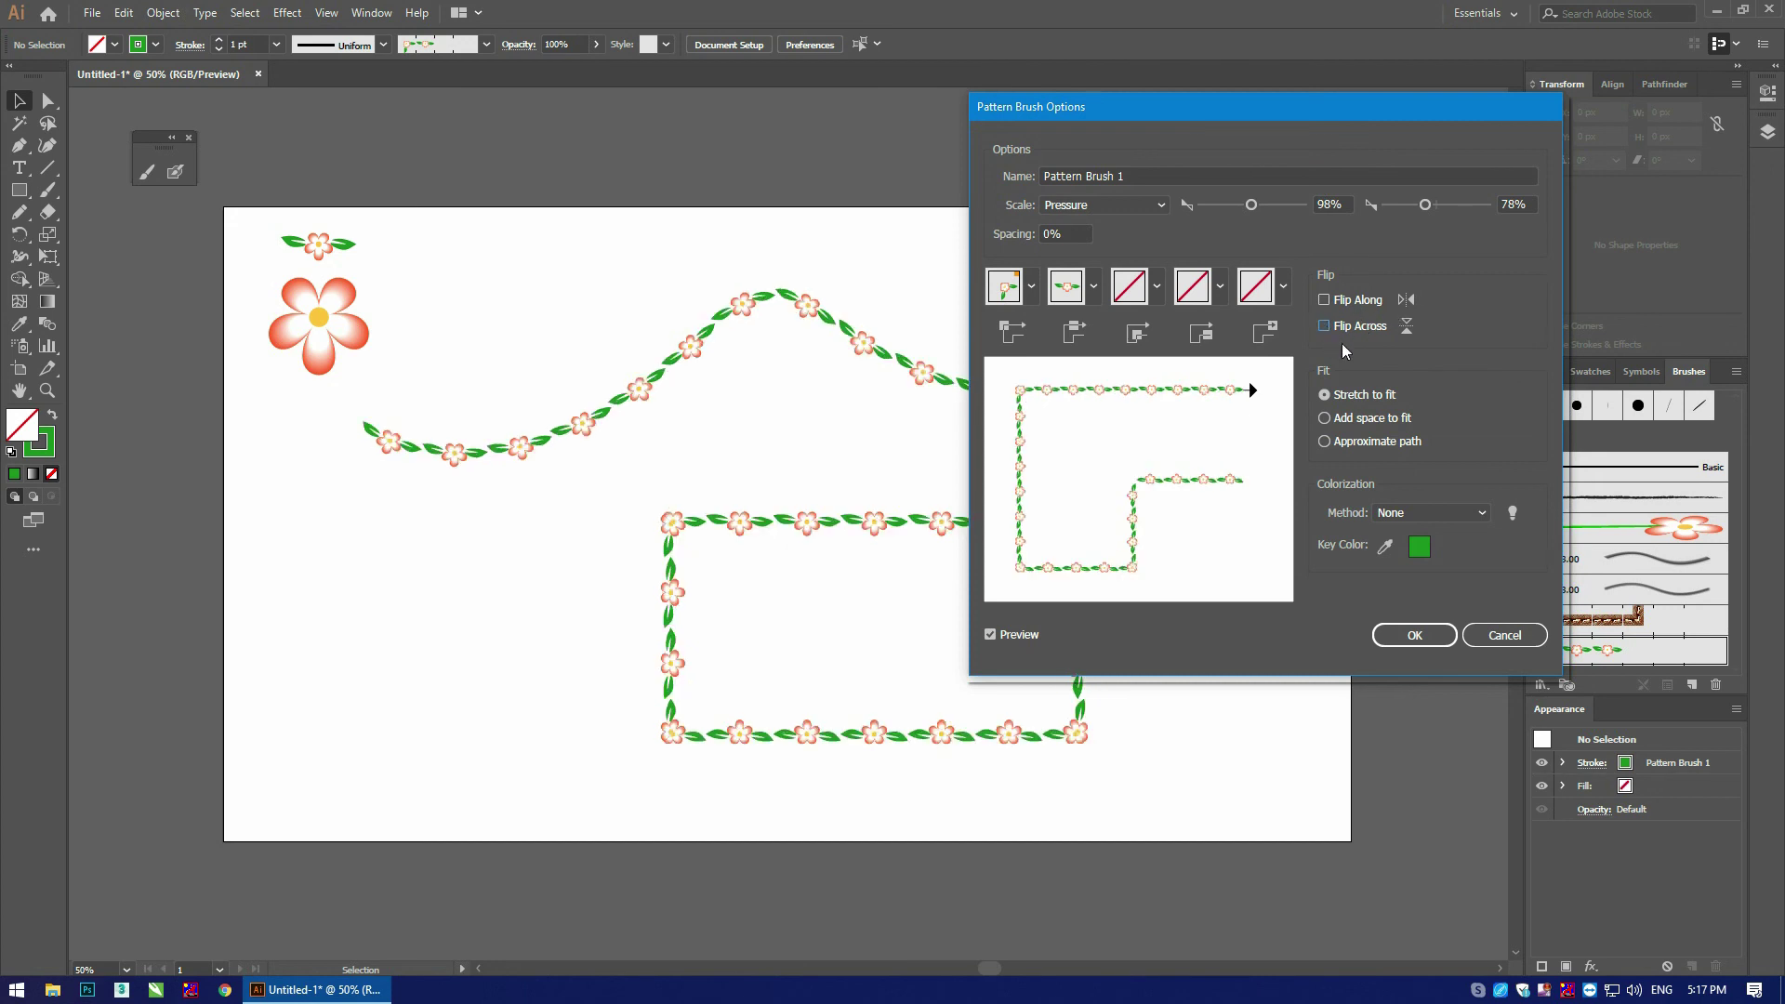
Step: Set the pattern fit to Approximate Path and keep Colorization at None
{"action": "left_click", "coordinate": [1326, 420]}
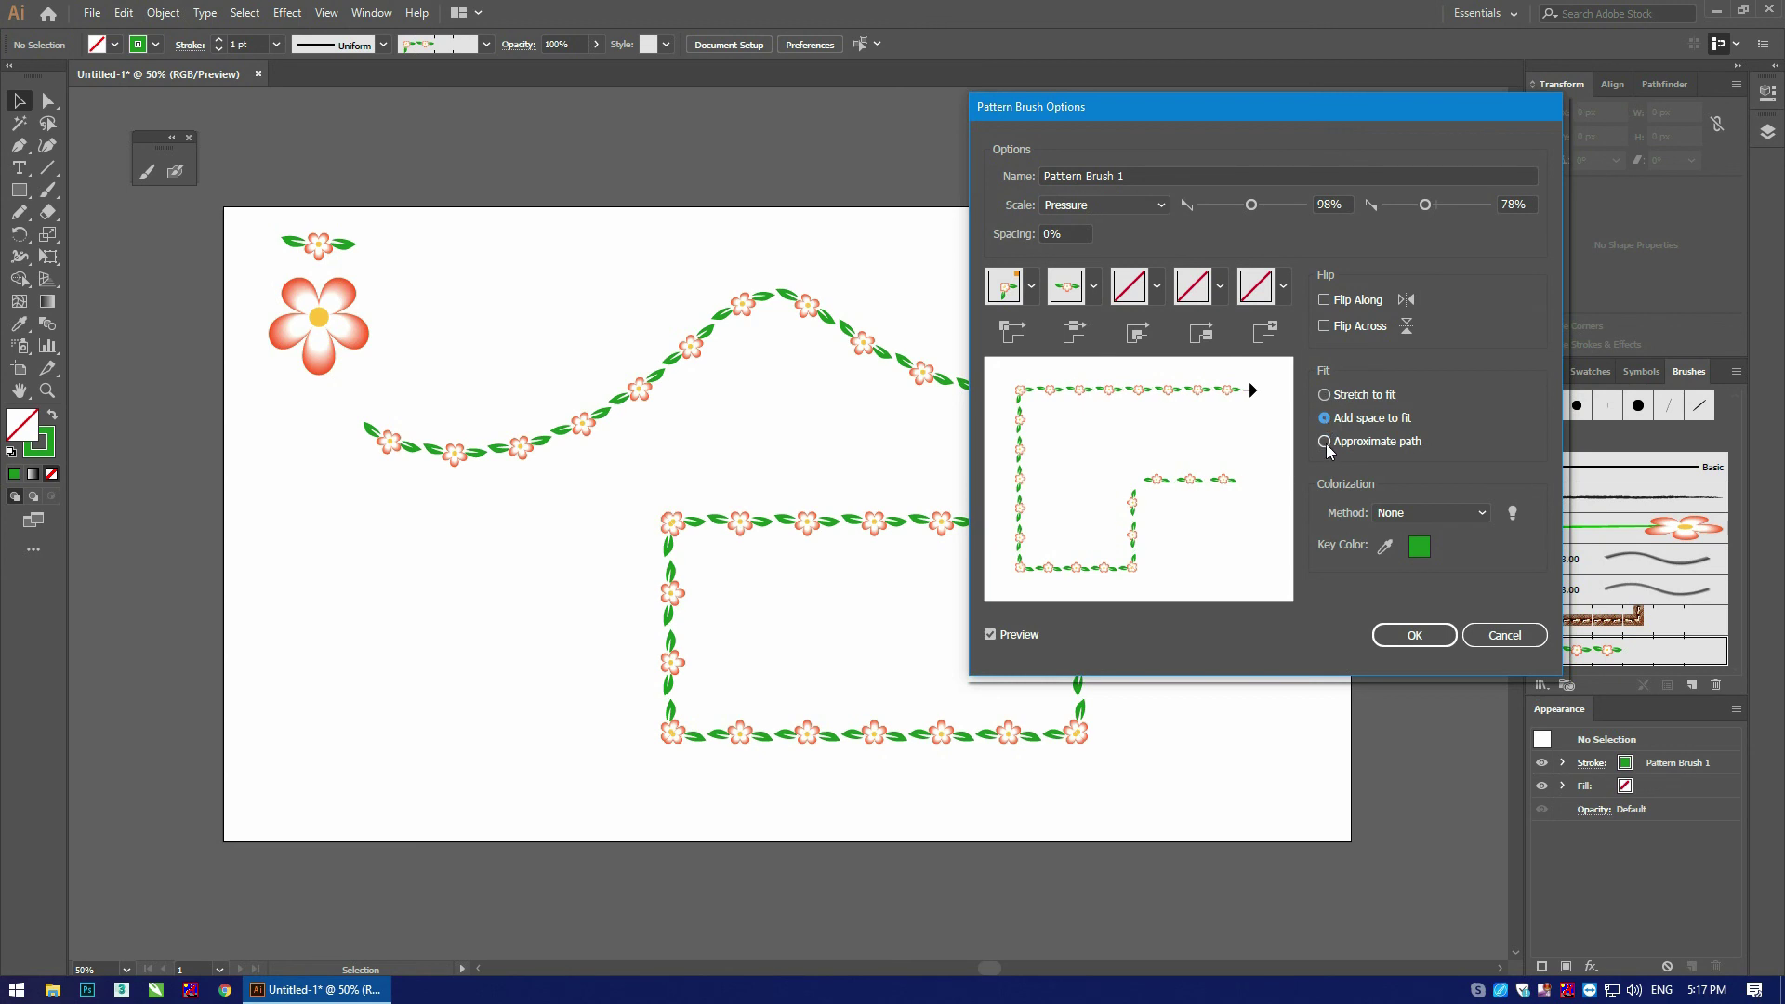
{"action": "left_click", "coordinate": [1326, 443]}
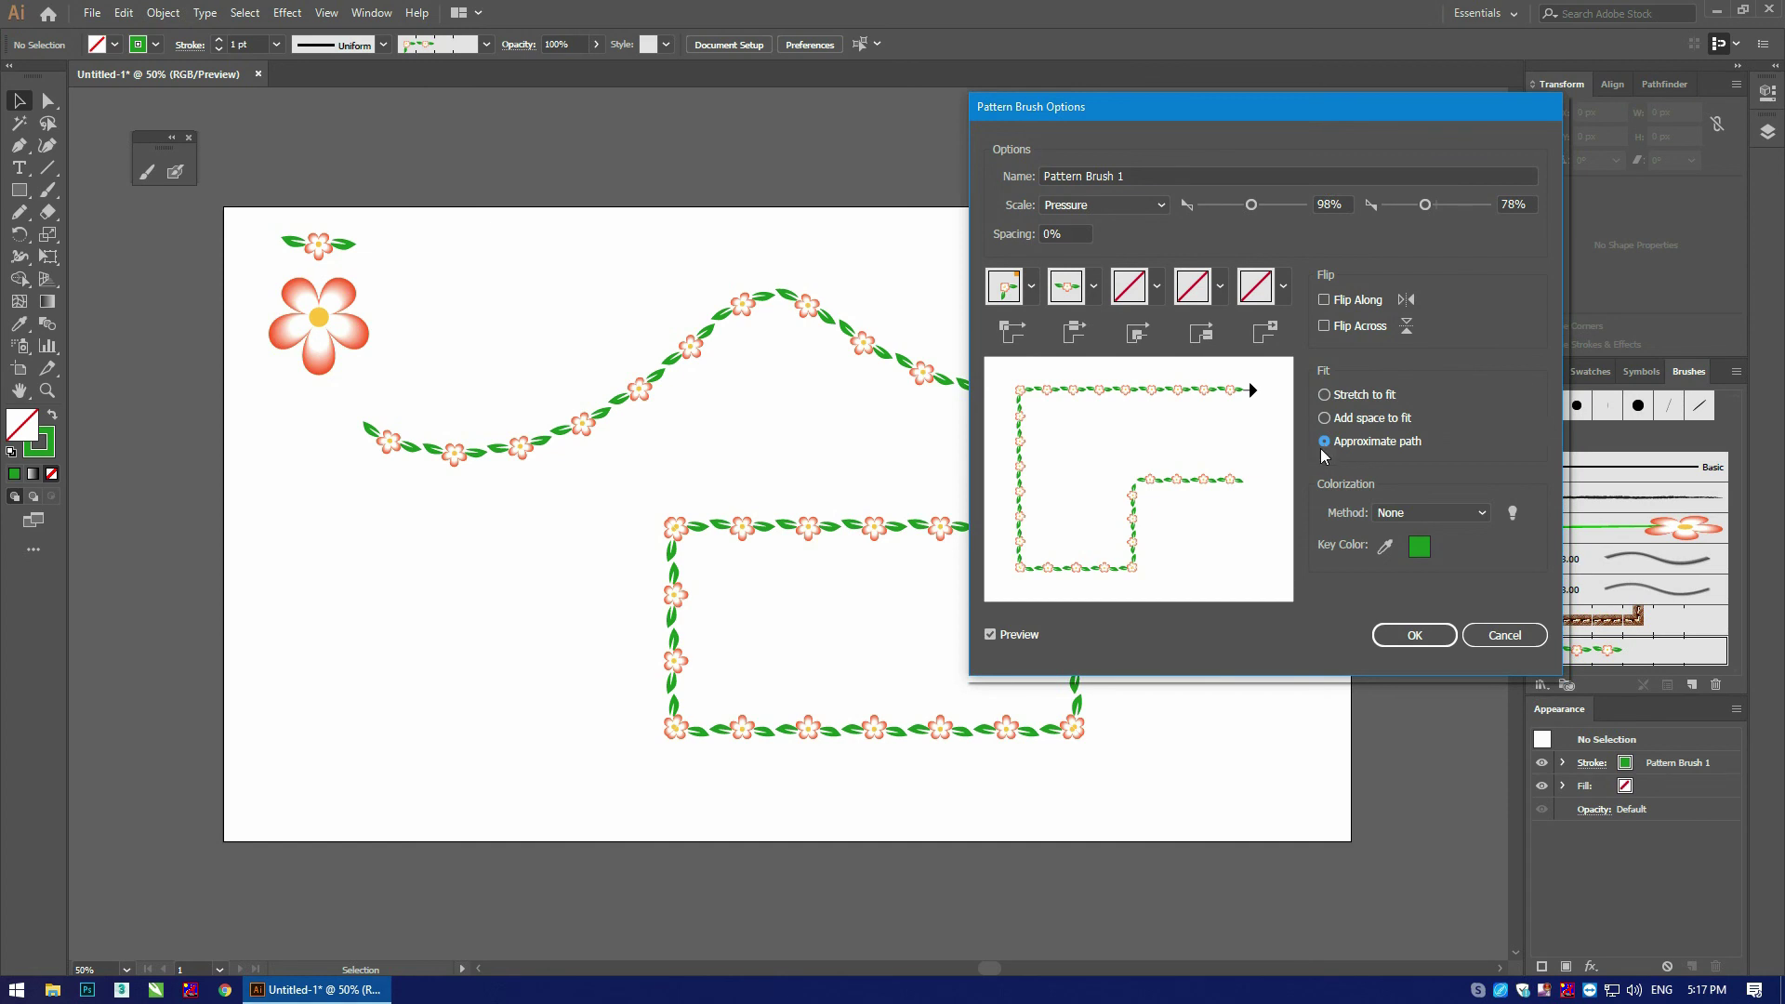
{"action": "left_click", "coordinate": [1442, 519]}
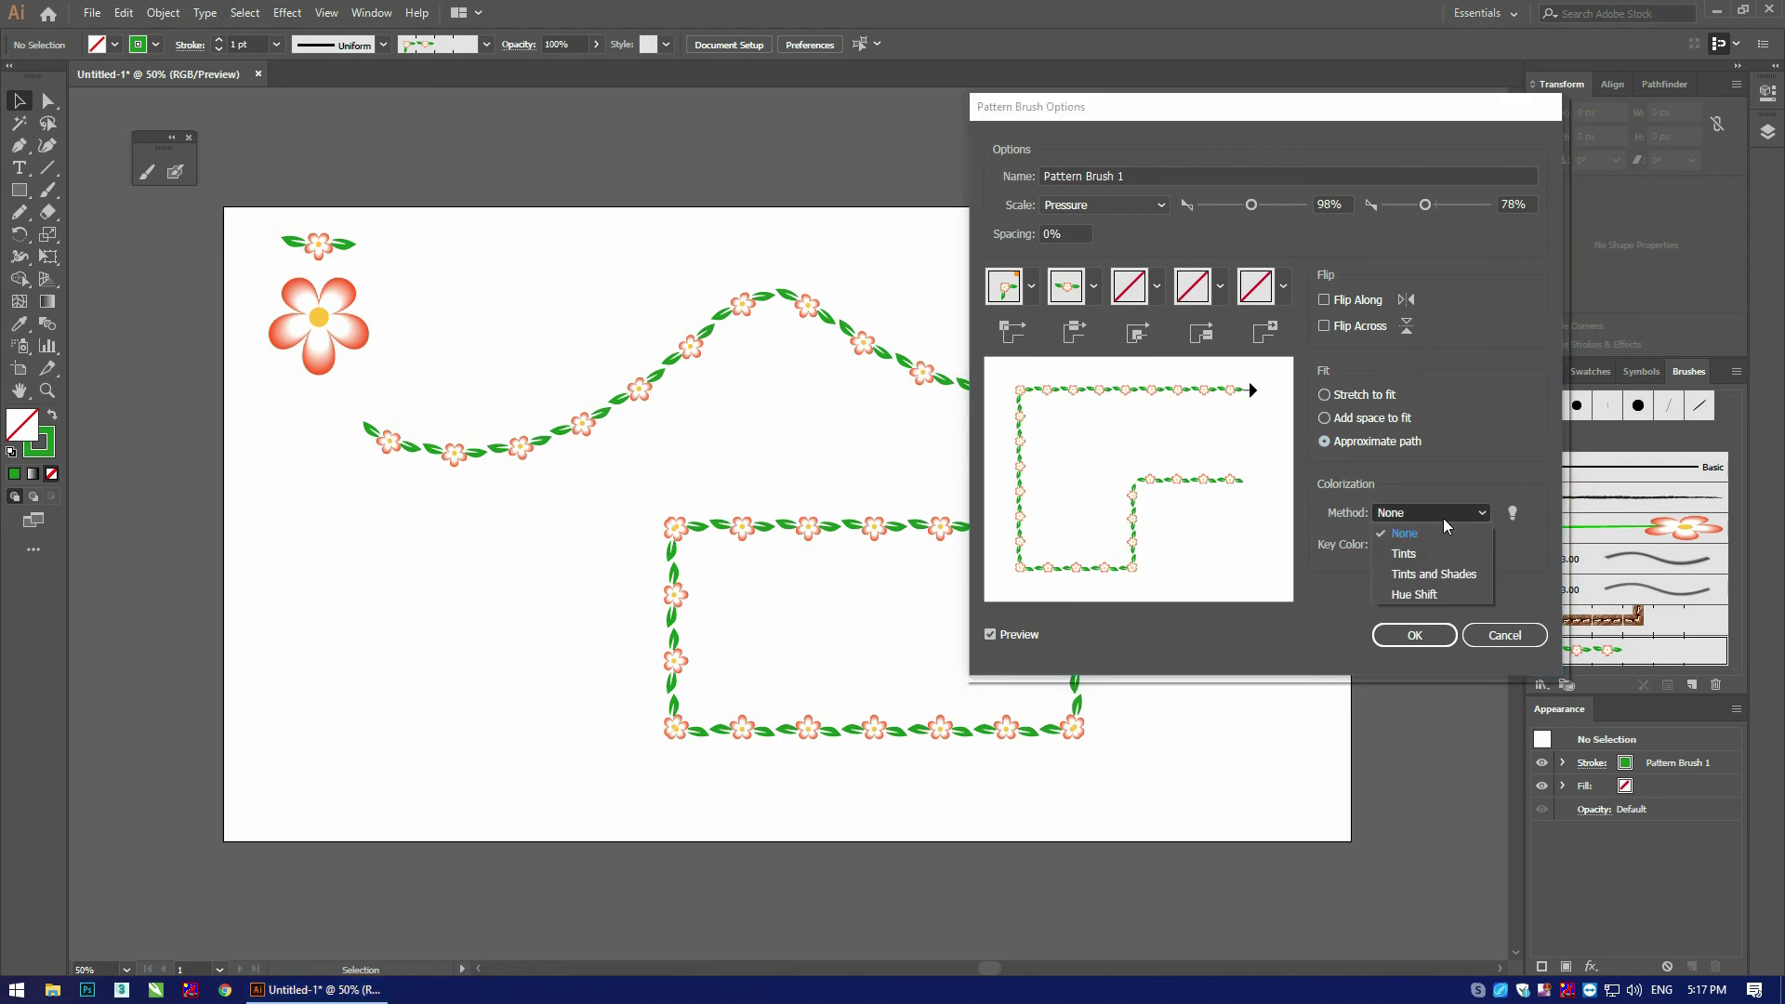
{"action": "left_click", "coordinate": [1443, 526]}
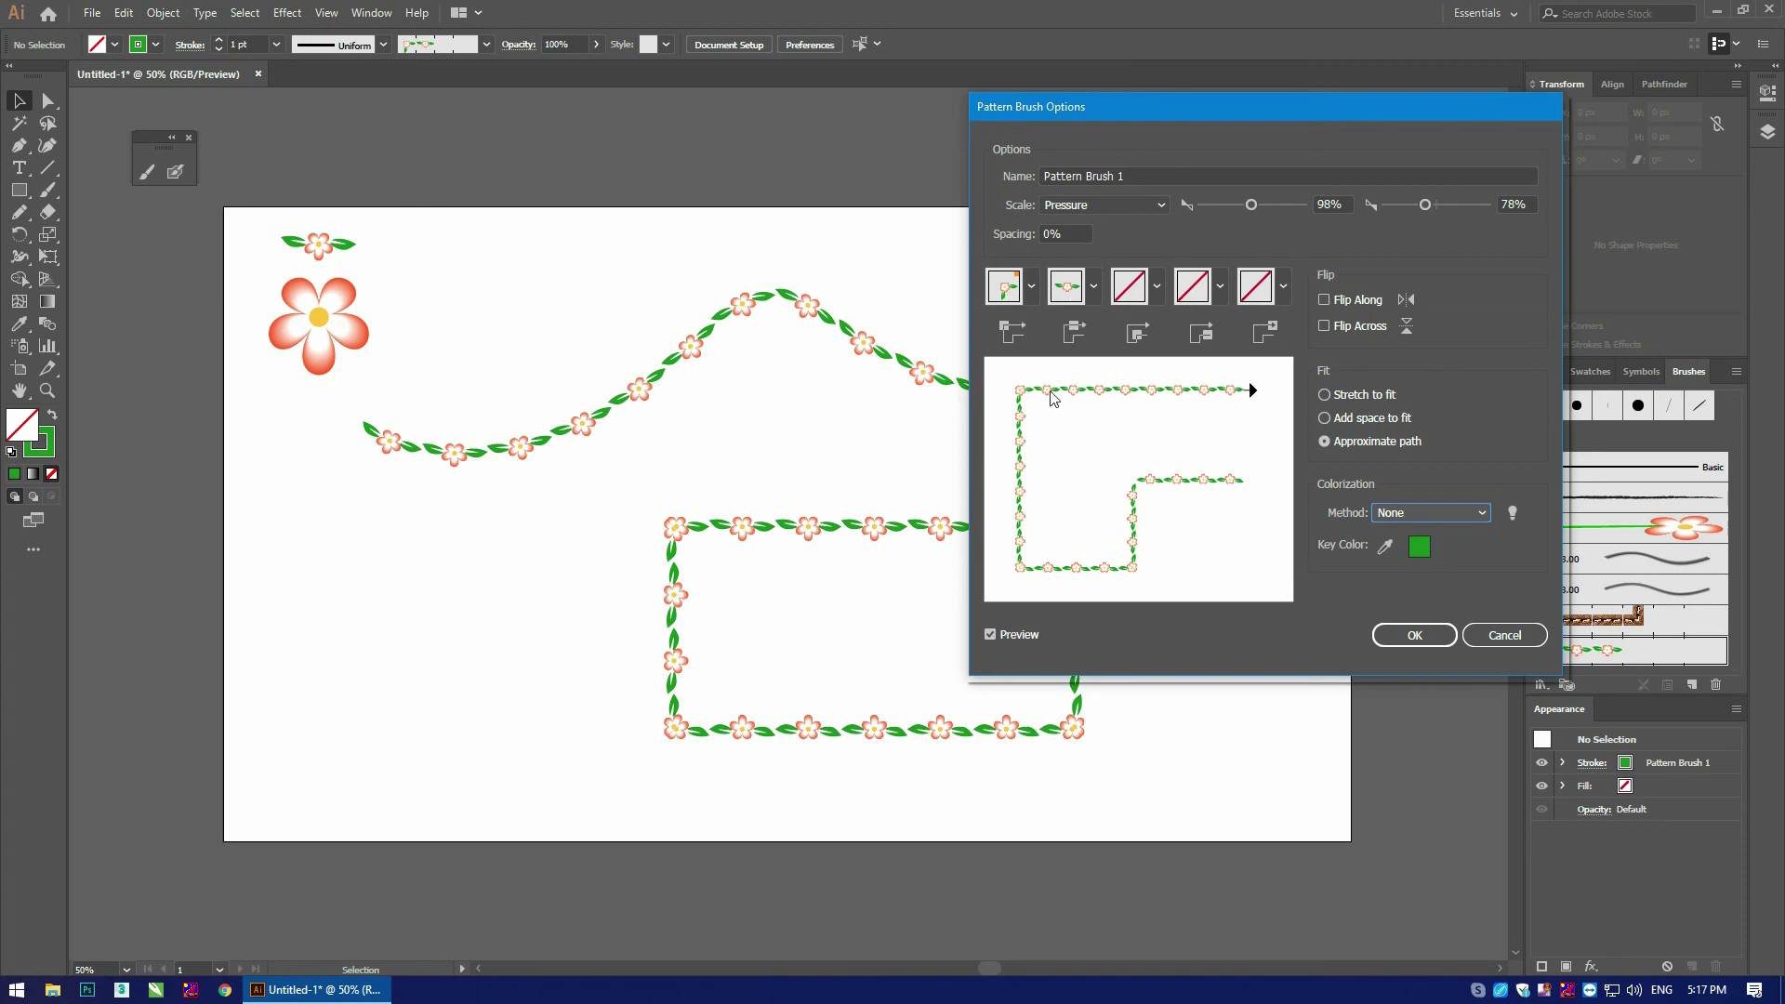
Step: Browse the outer corner tile choices, keep Auto-Sliced, and confirm the brush options
{"action": "left_click", "coordinate": [1029, 288]}
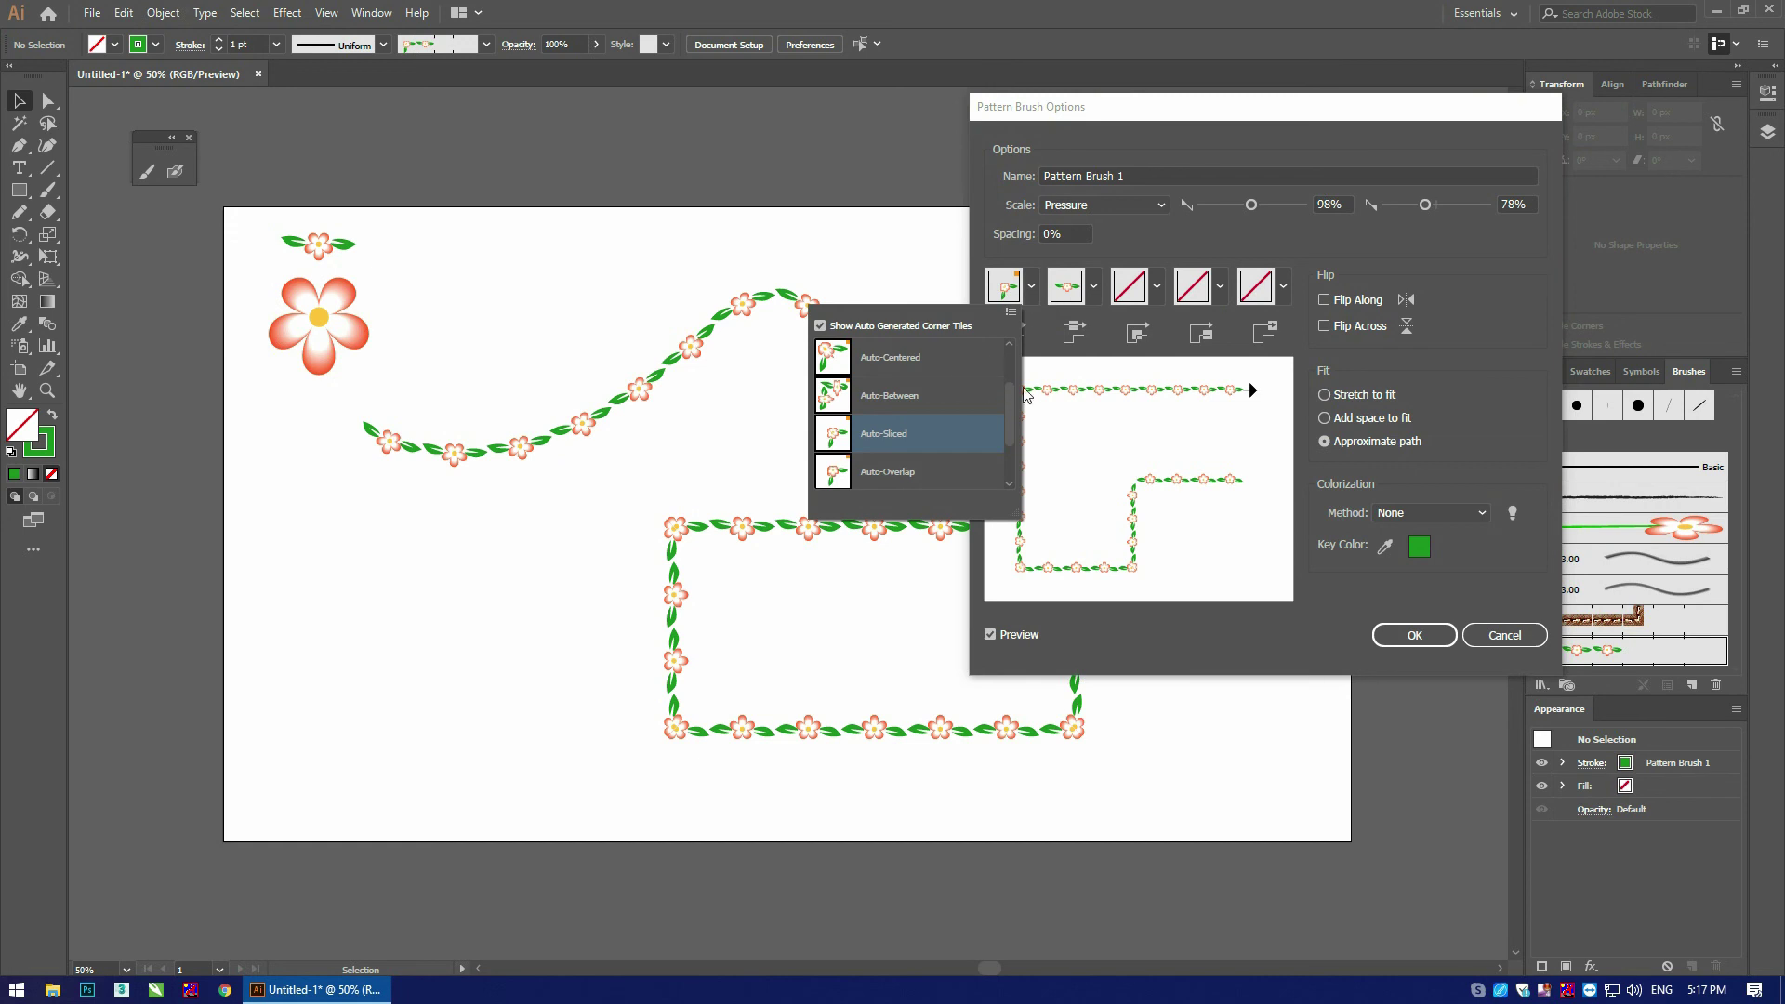
{"action": "scroll", "coordinate": [1008, 405], "scroll_direction": "up", "scroll_amount": 1}
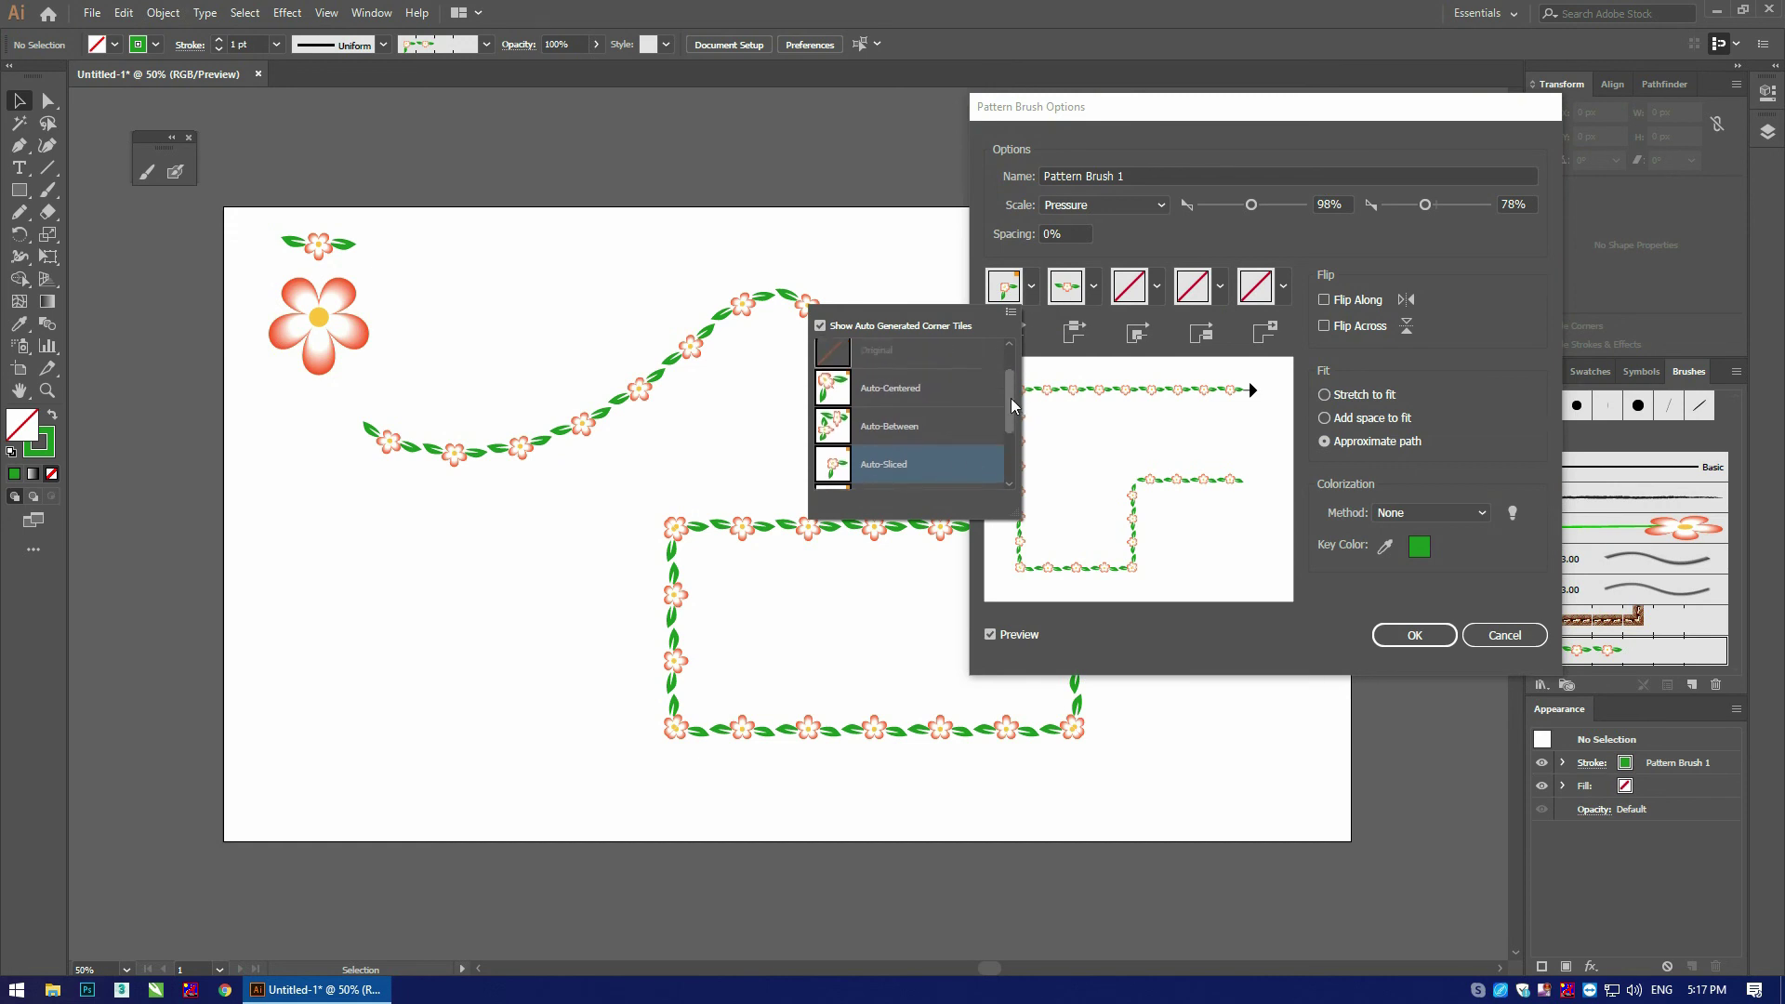
{"action": "scroll", "coordinate": [920, 429], "scroll_direction": "down", "scroll_amount": 2}
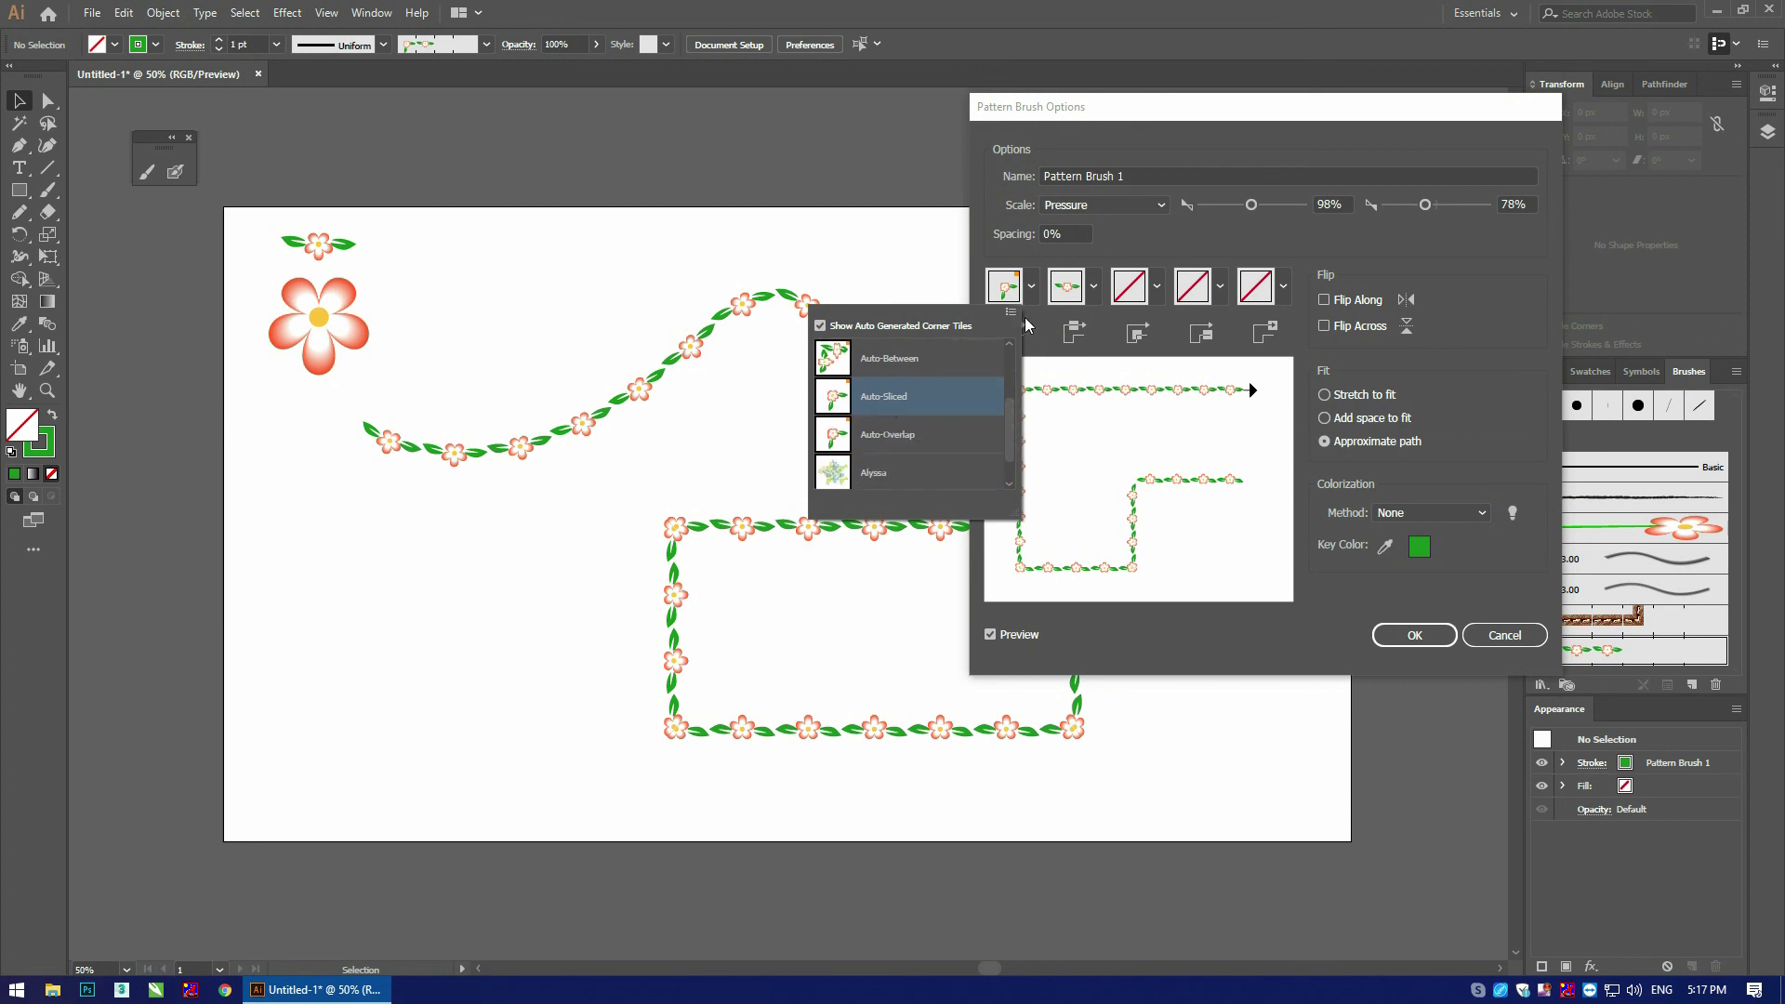
{"action": "scroll", "coordinate": [1011, 421], "scroll_direction": "up", "scroll_amount": 1}
{"action": "left_click_drag", "start_coordinate": [1011, 422], "coordinate": [1011, 408]}
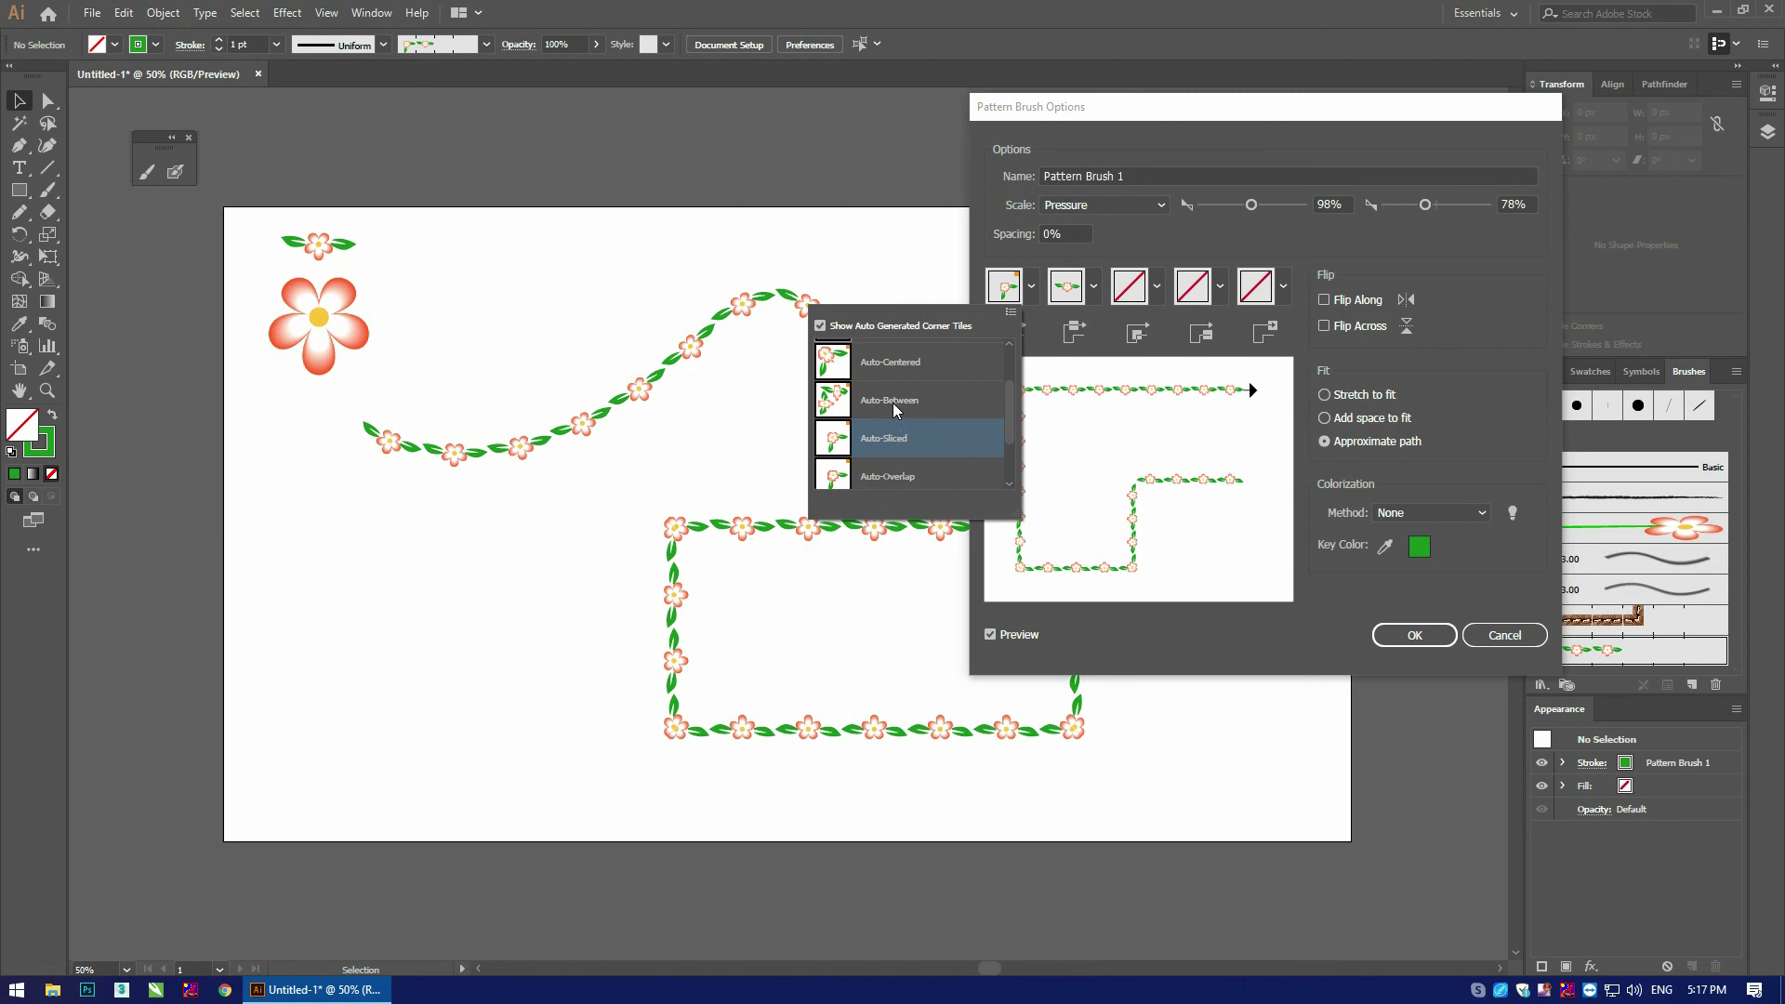
{"action": "left_click_drag", "start_coordinate": [1010, 402], "coordinate": [1017, 452]}
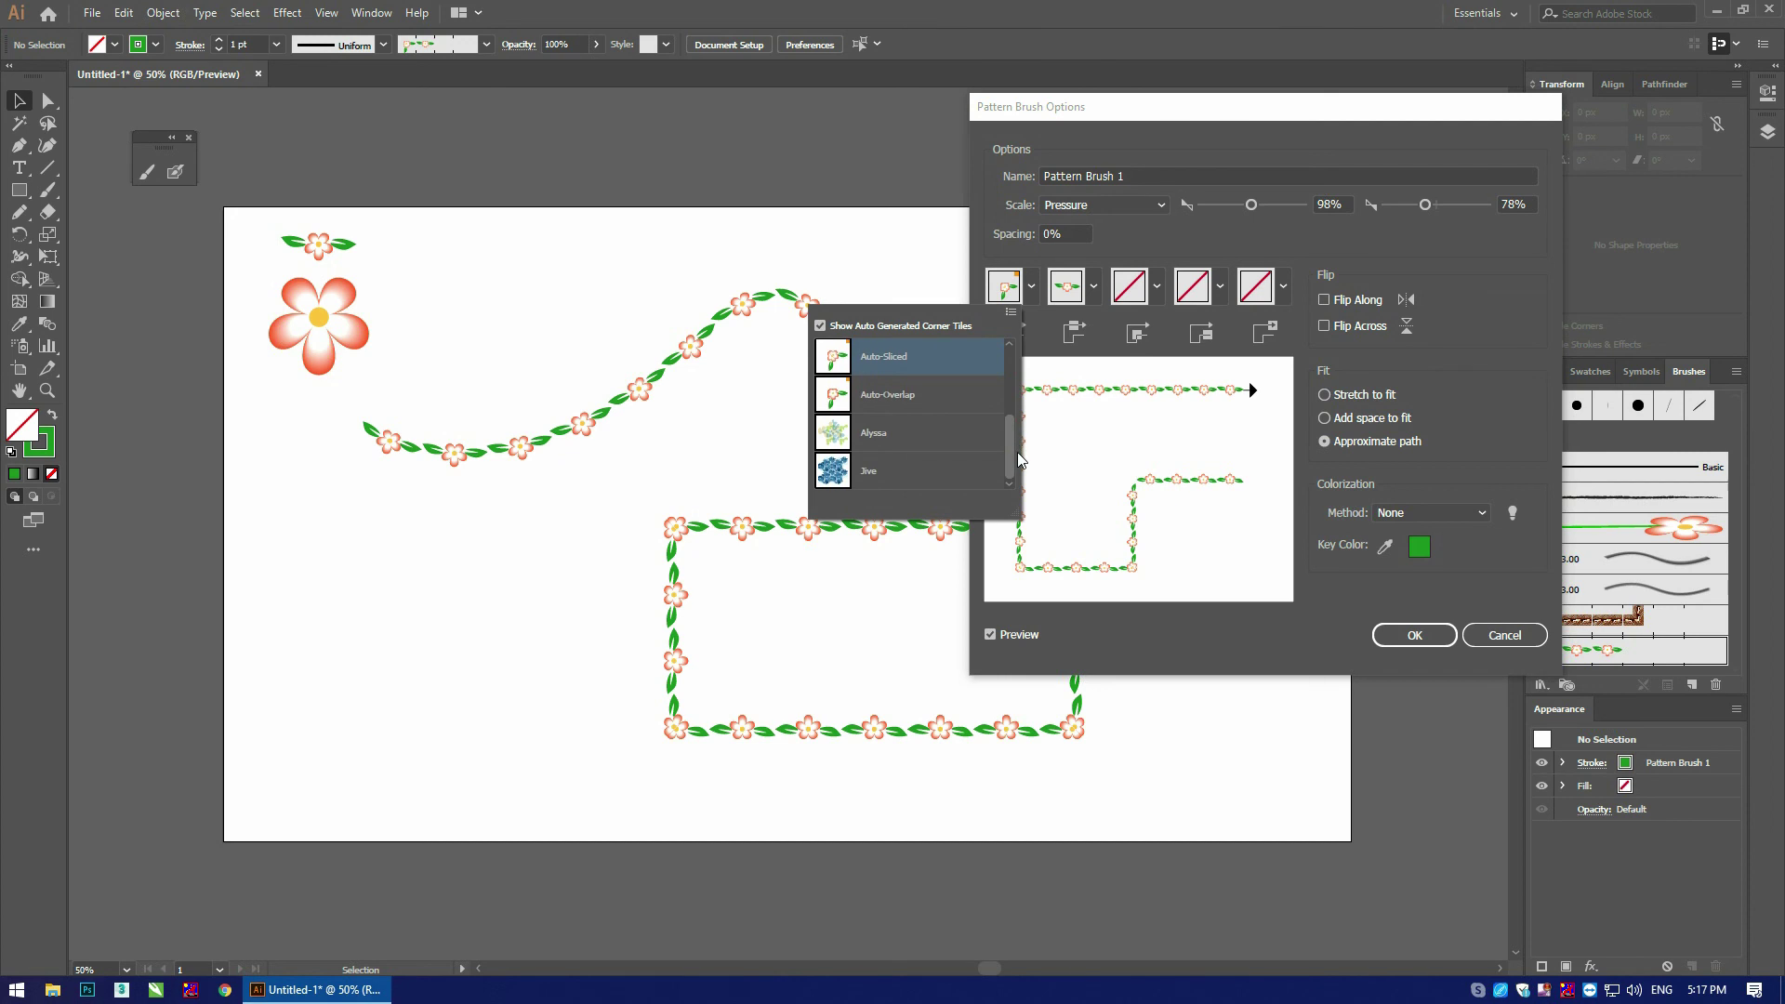
{"action": "left_click", "coordinate": [1028, 321]}
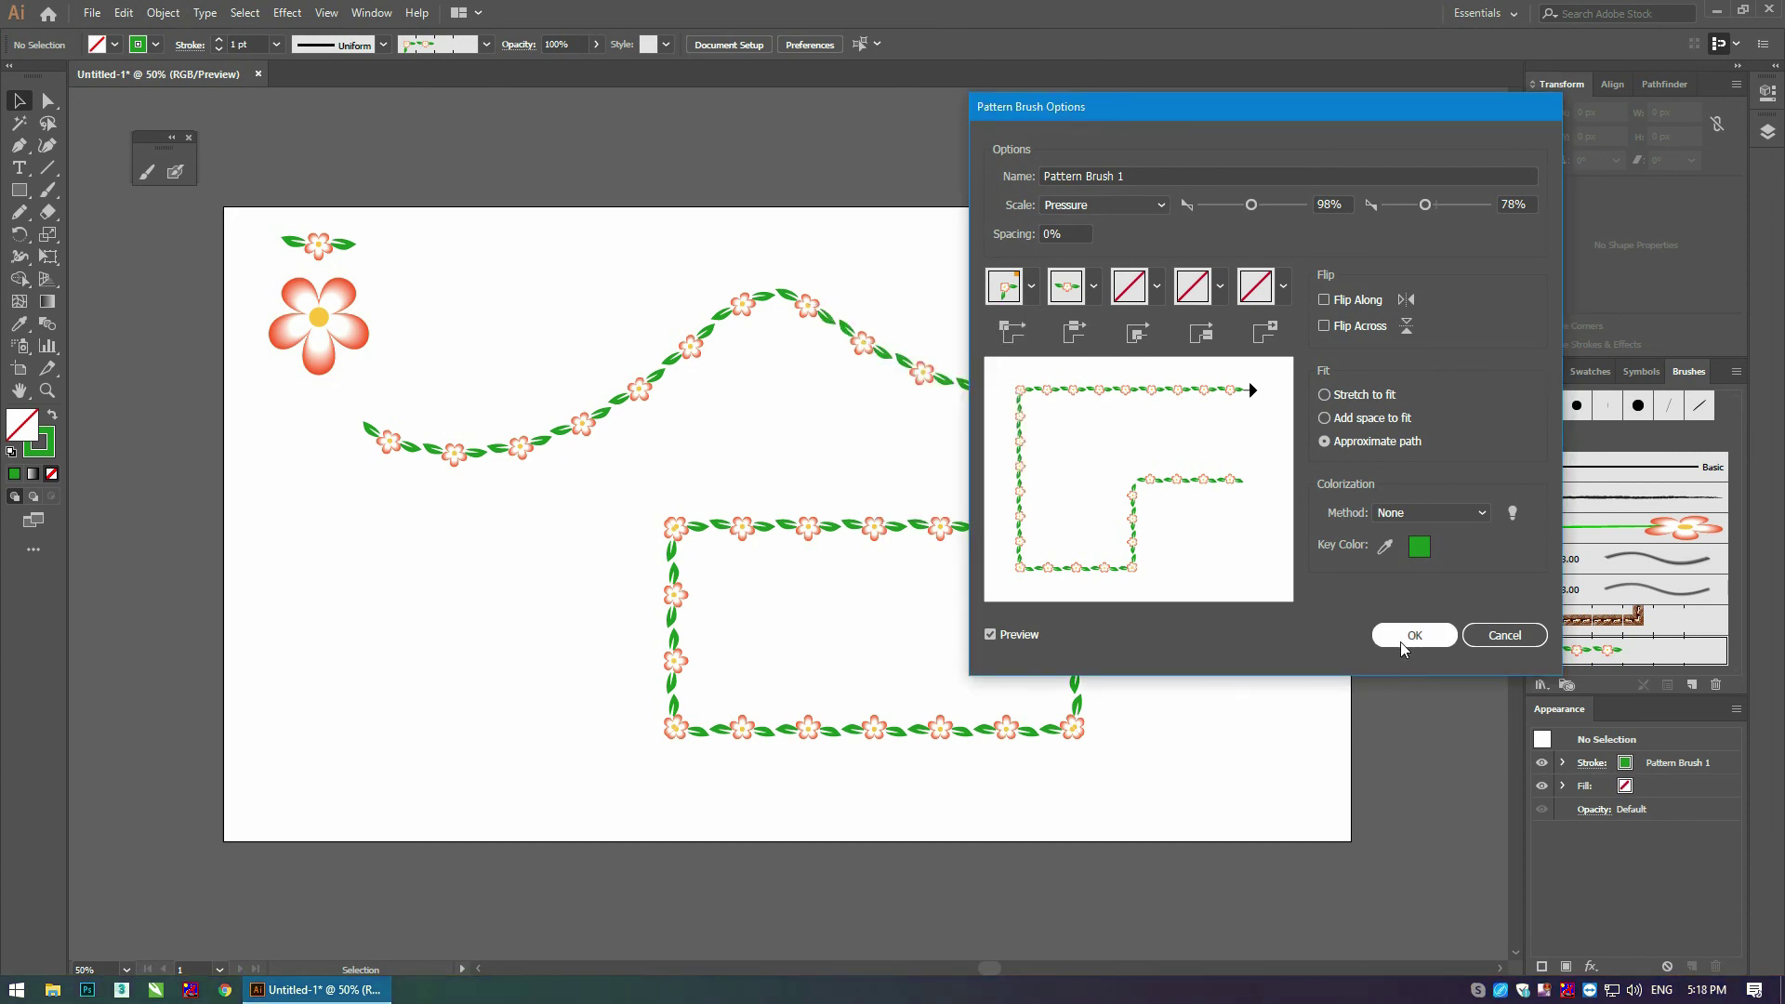
{"action": "left_click", "coordinate": [1401, 642]}
Step: Apply the brush changes to existing strokes and group the small flower near the top middle
{"action": "left_click", "coordinate": [869, 519]}
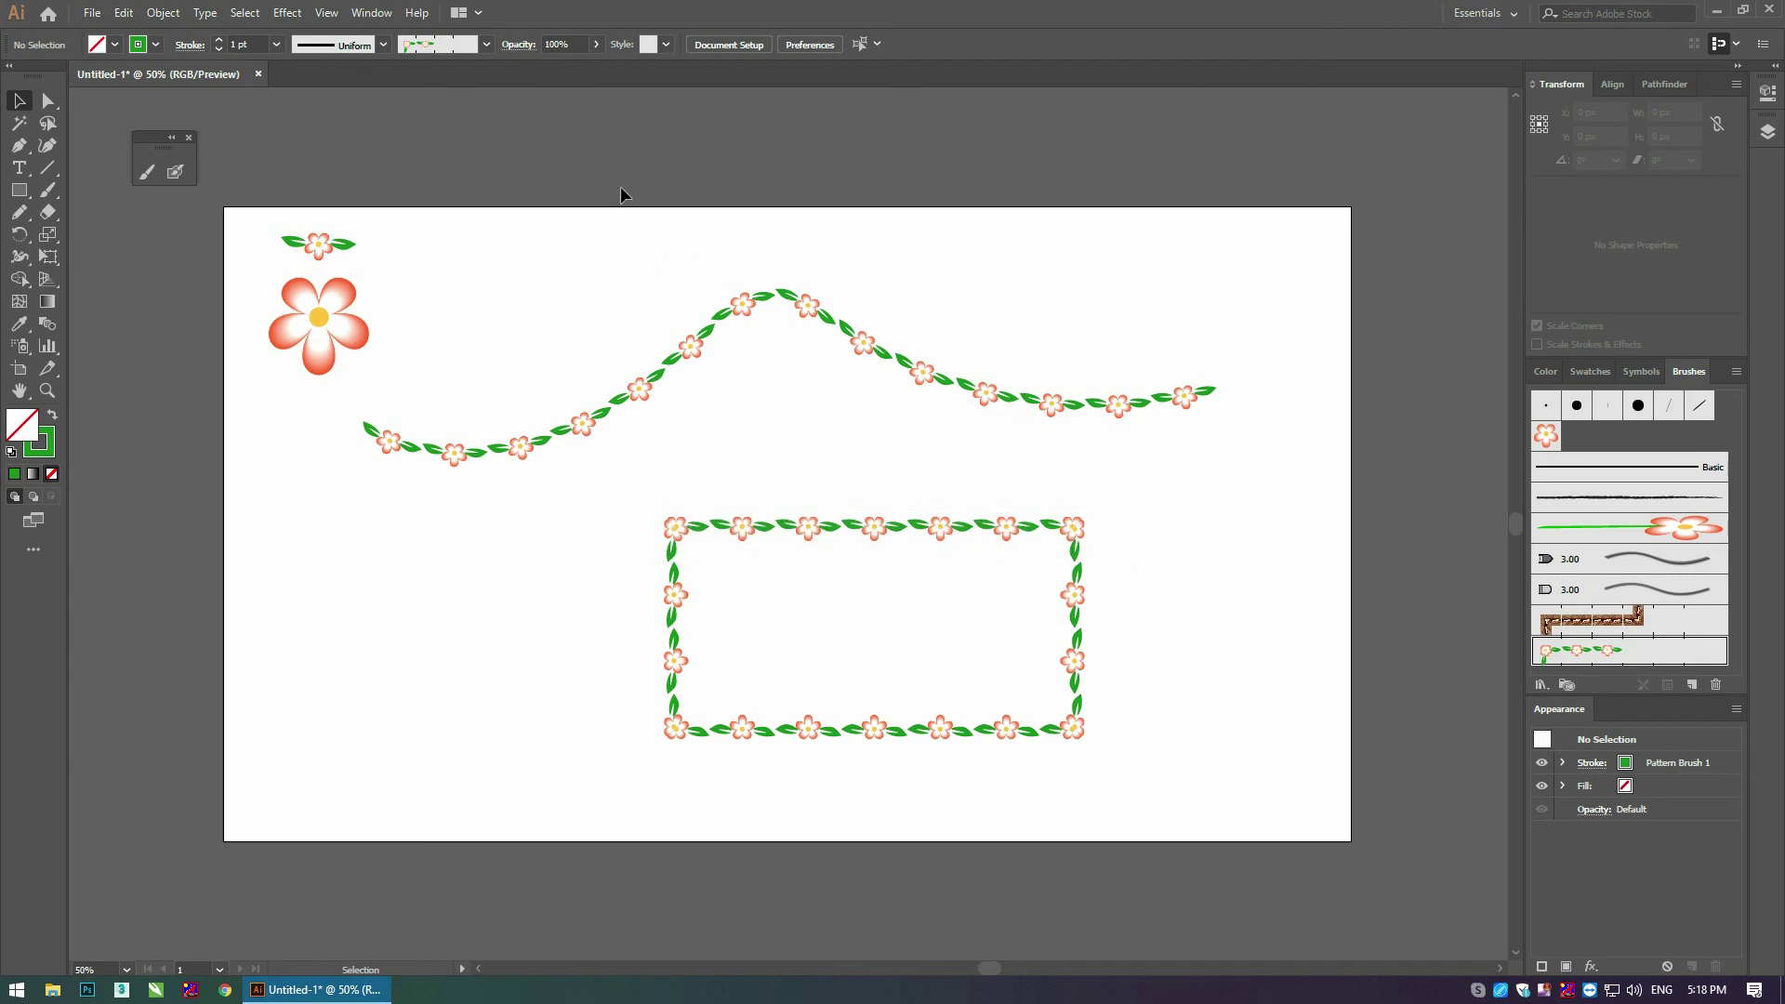
{"action": "left_click", "coordinate": [334, 252]}
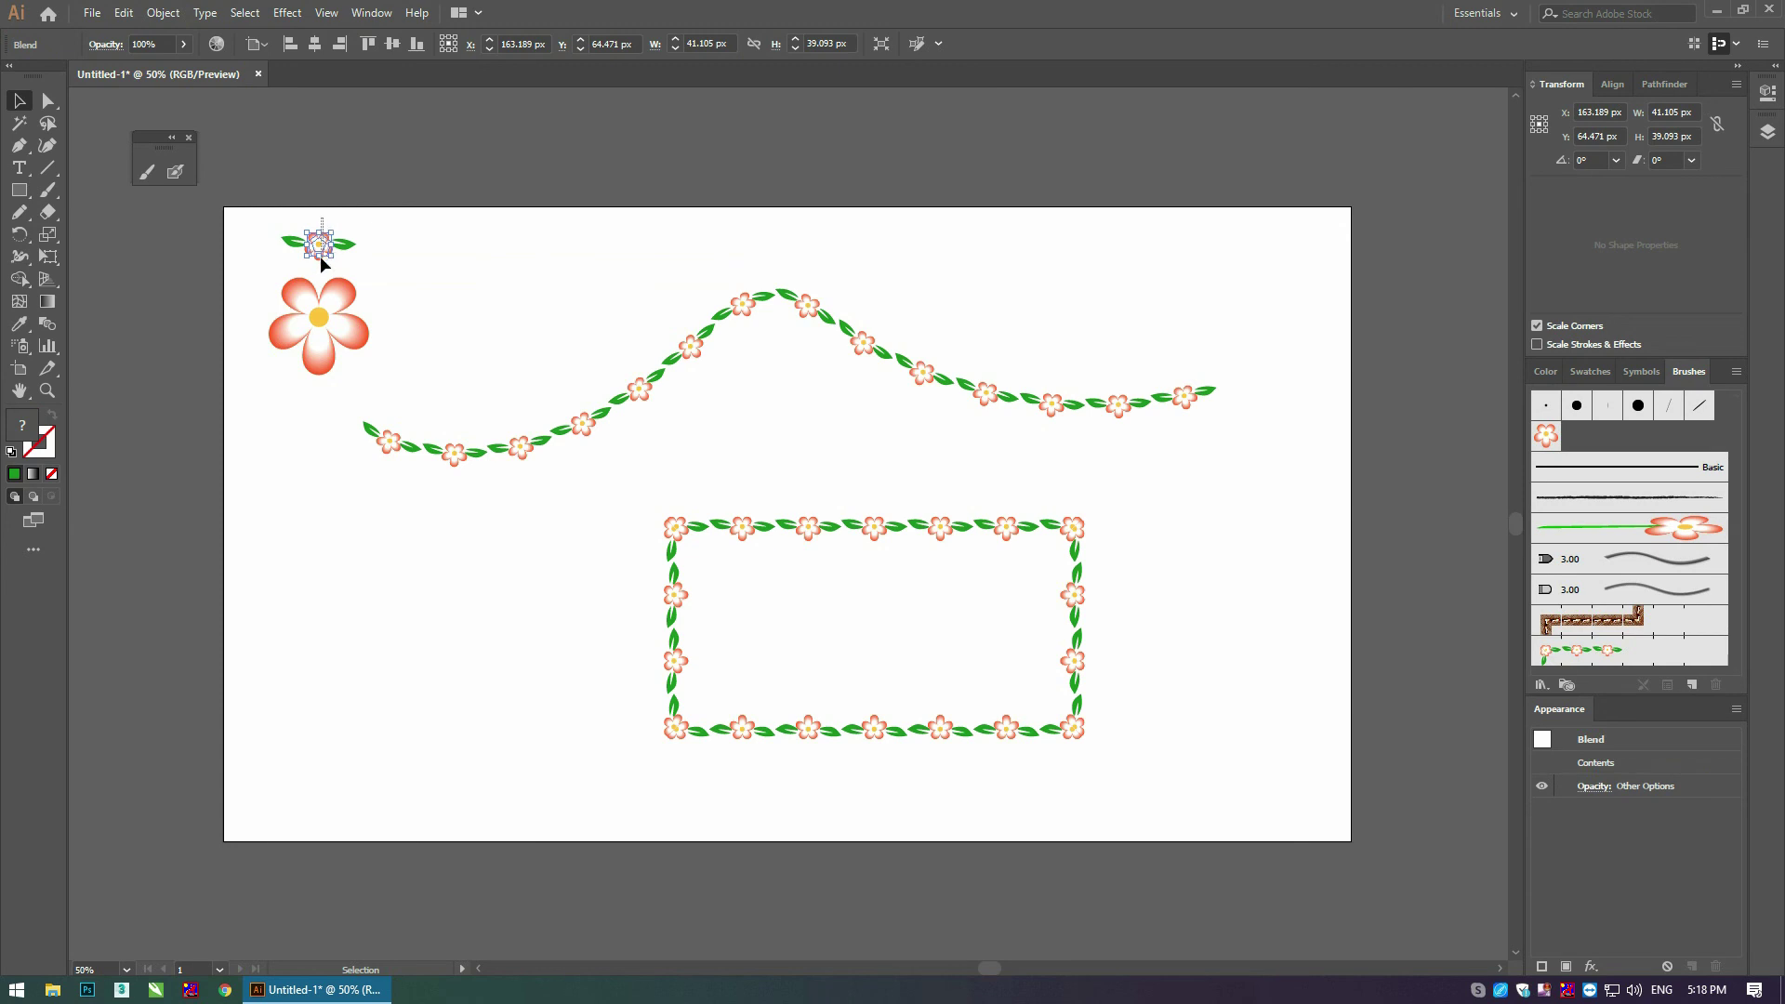
{"action": "left_click_drag", "start_coordinate": [320, 254], "coordinate": [321, 249]}
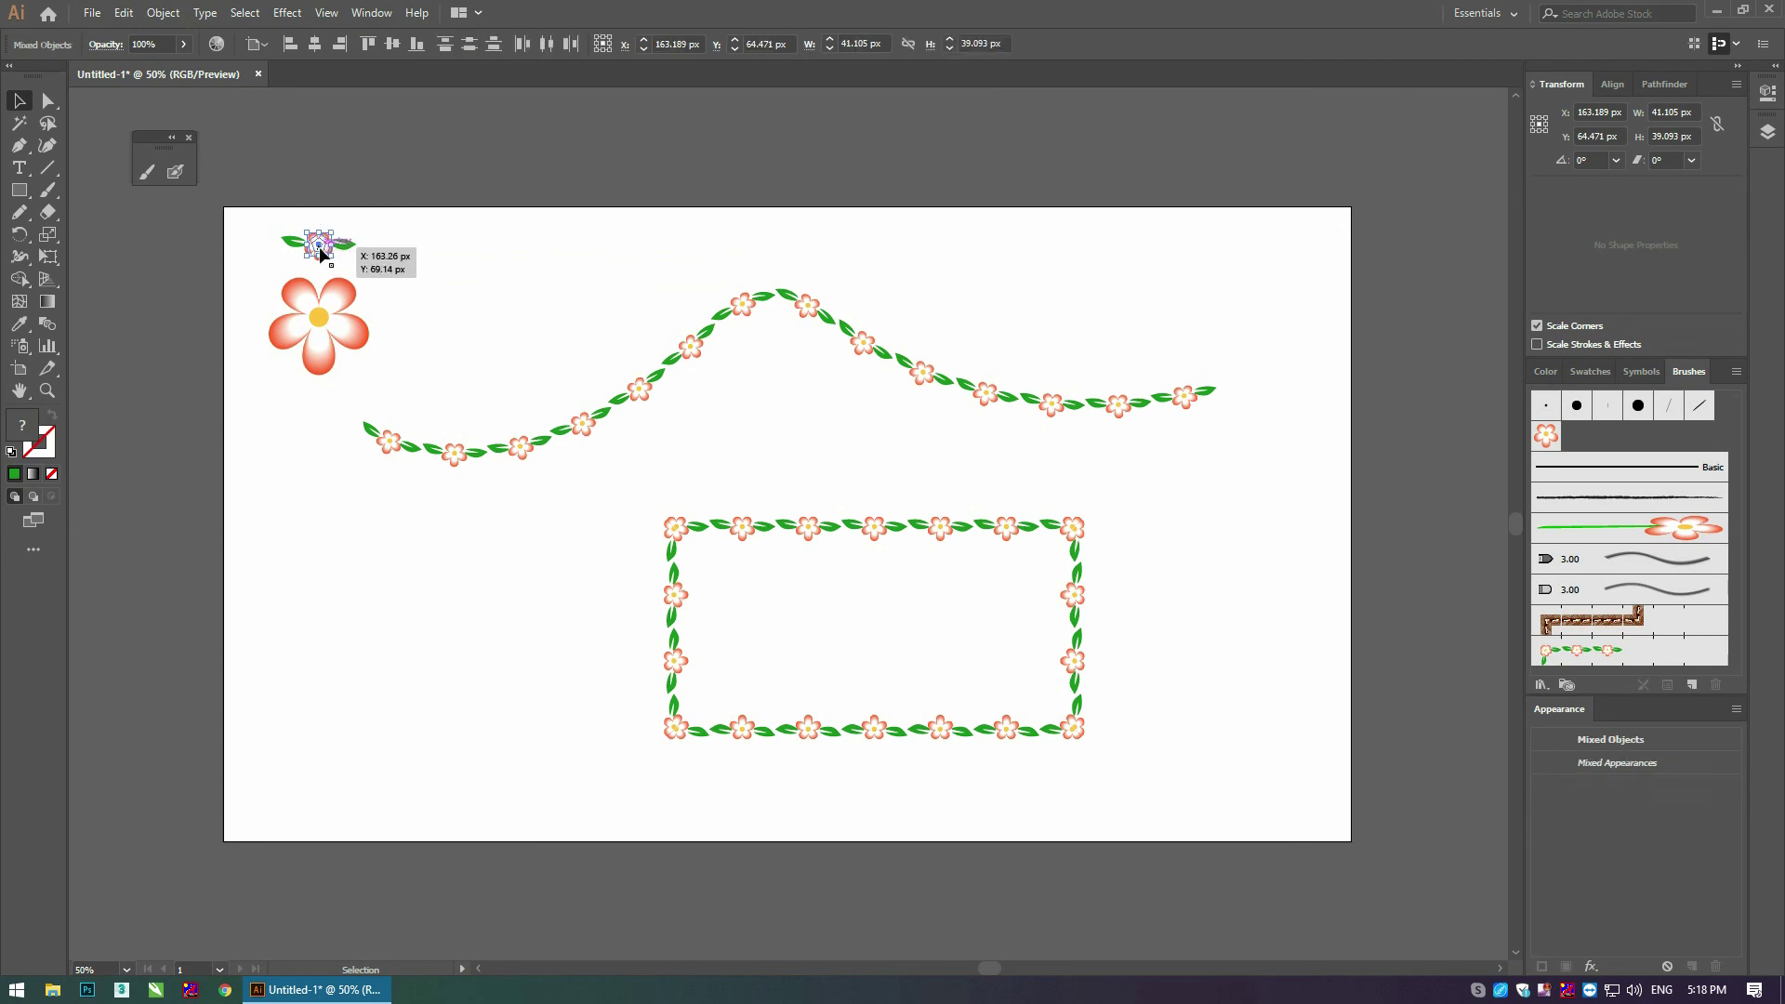
{"action": "left_click_drag", "start_coordinate": [321, 253], "coordinate": [610, 250]}
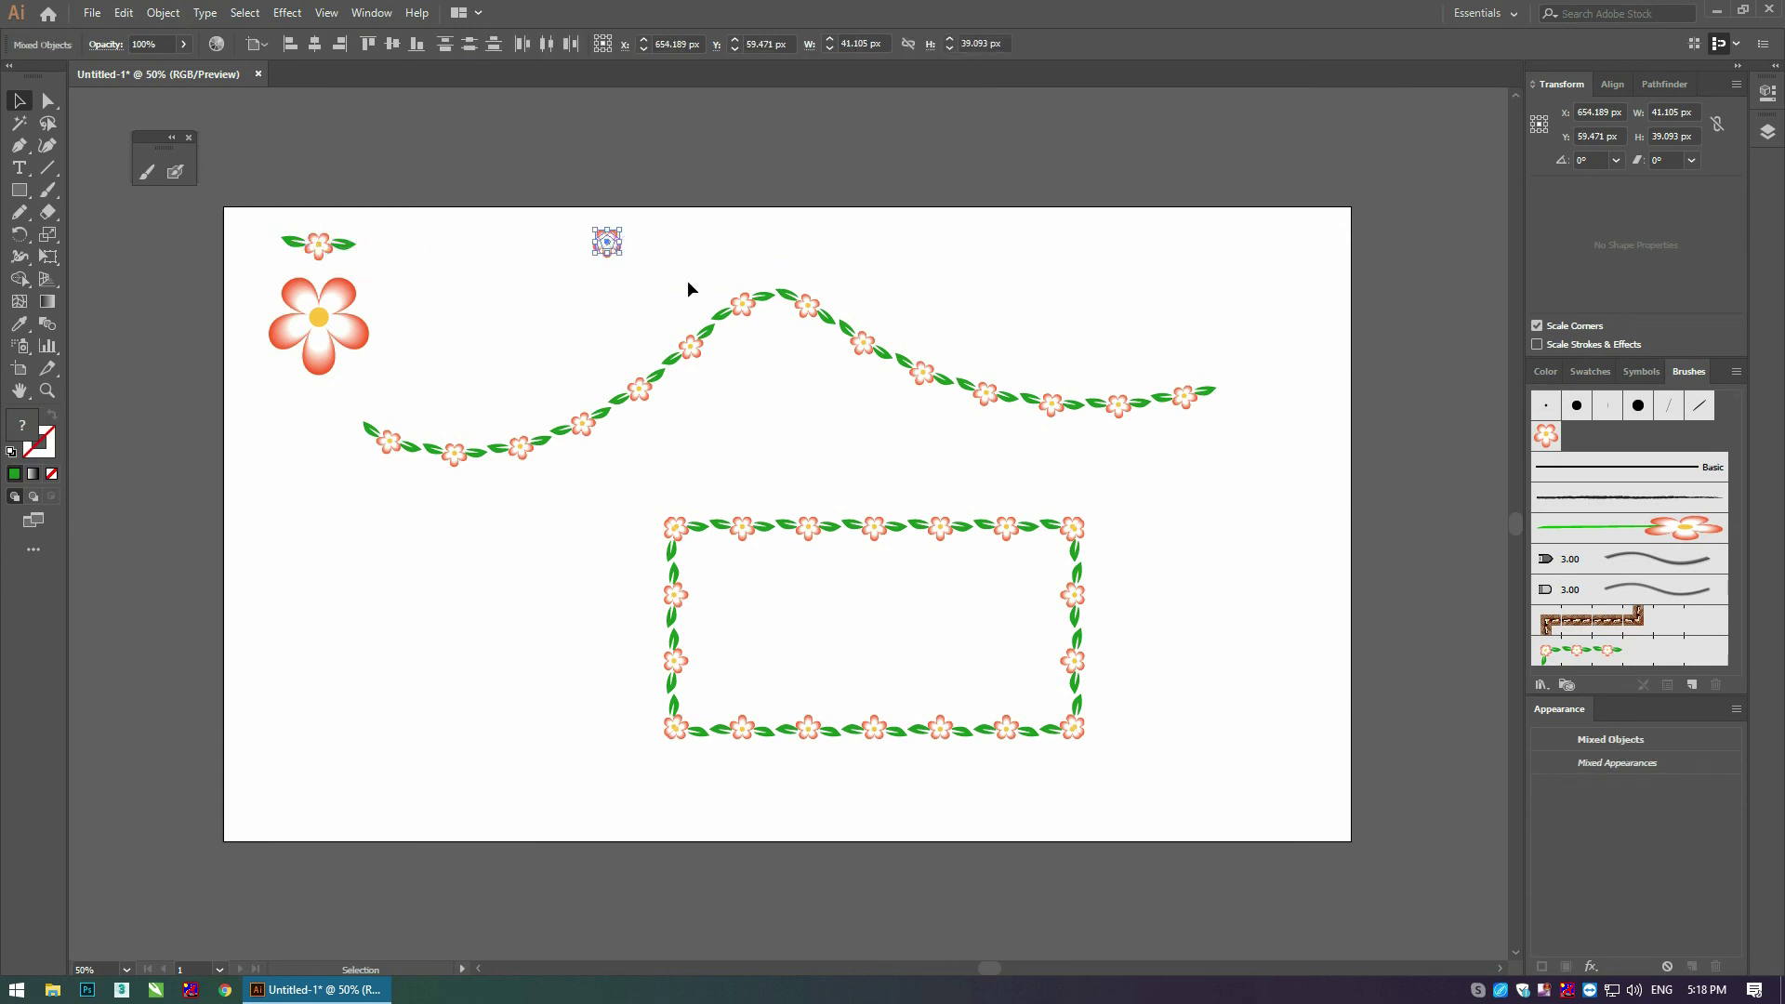
{"action": "key", "text": "ctrl+g"}
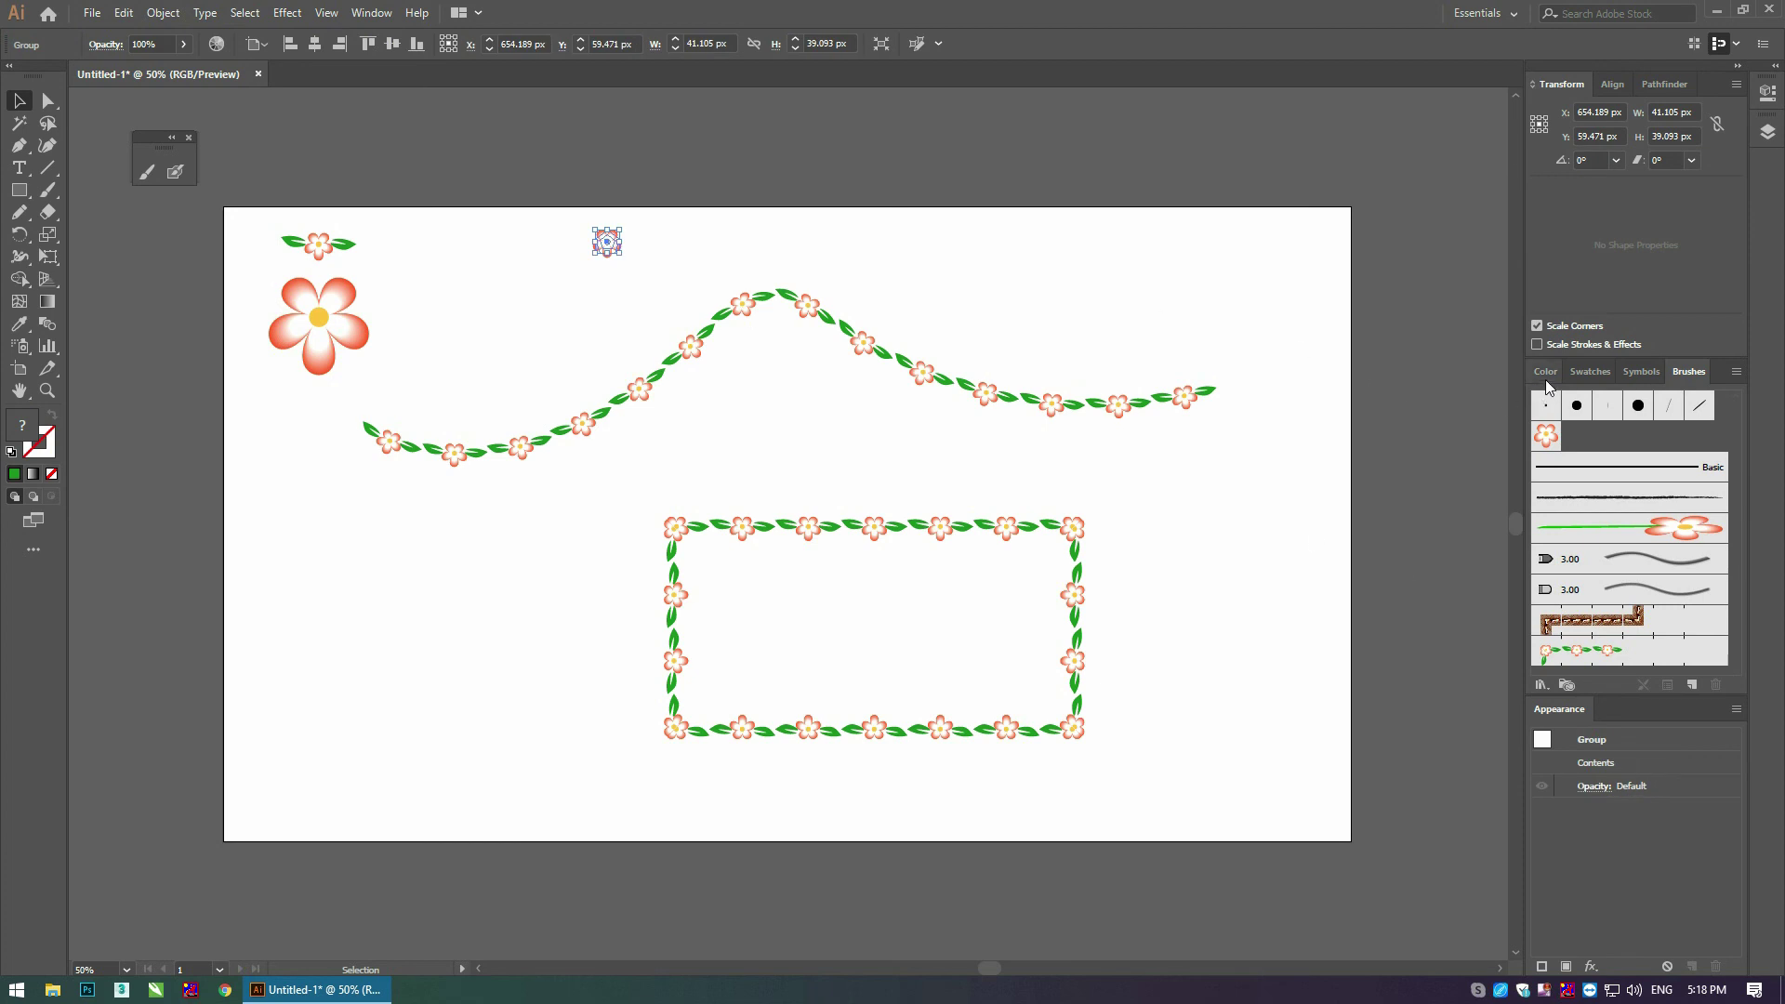
Step: Save the small flower as a new pattern swatch in the Swatches panel
{"action": "left_click", "coordinate": [1553, 372]}
{"action": "left_click", "coordinate": [1591, 372]}
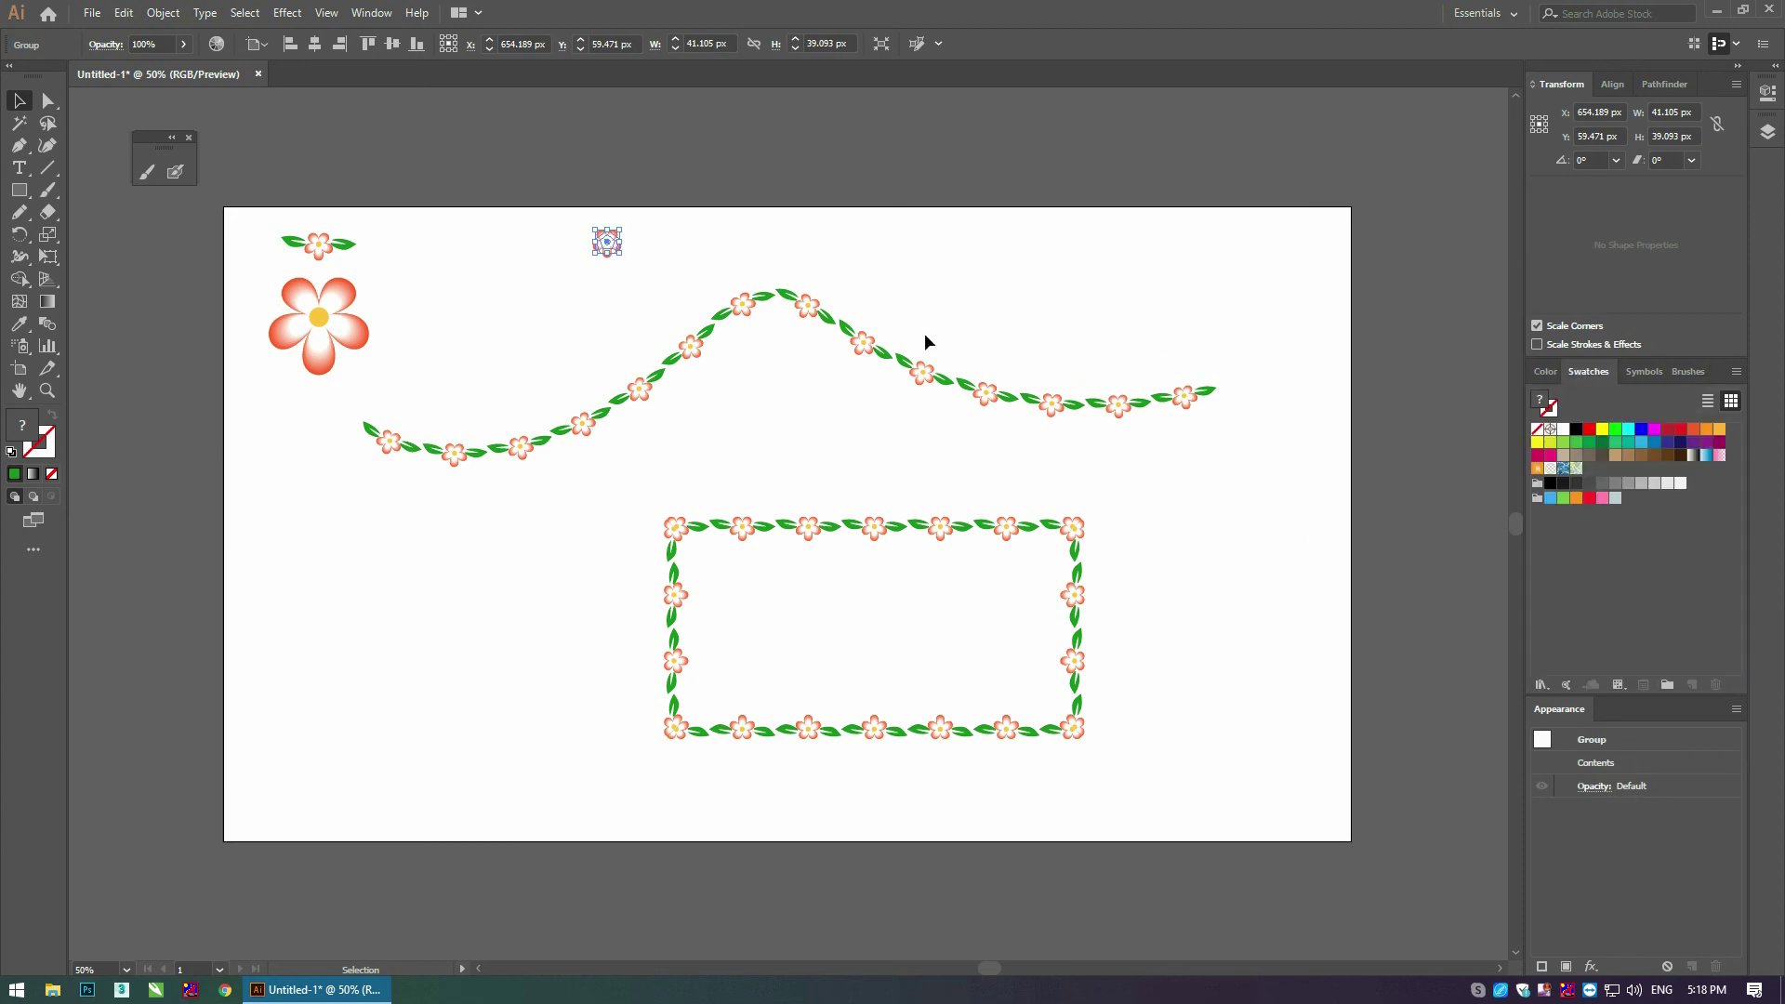
{"action": "left_click_drag", "start_coordinate": [606, 241], "coordinate": [1592, 548]}
Step: Deselect everything and make Pattern Brush 1 the active brush
{"action": "left_click", "coordinate": [1688, 371]}
{"action": "key", "text": "shift+Left"}
{"action": "key", "text": "shift+Left"}
{"action": "key", "text": "shift+Left"}
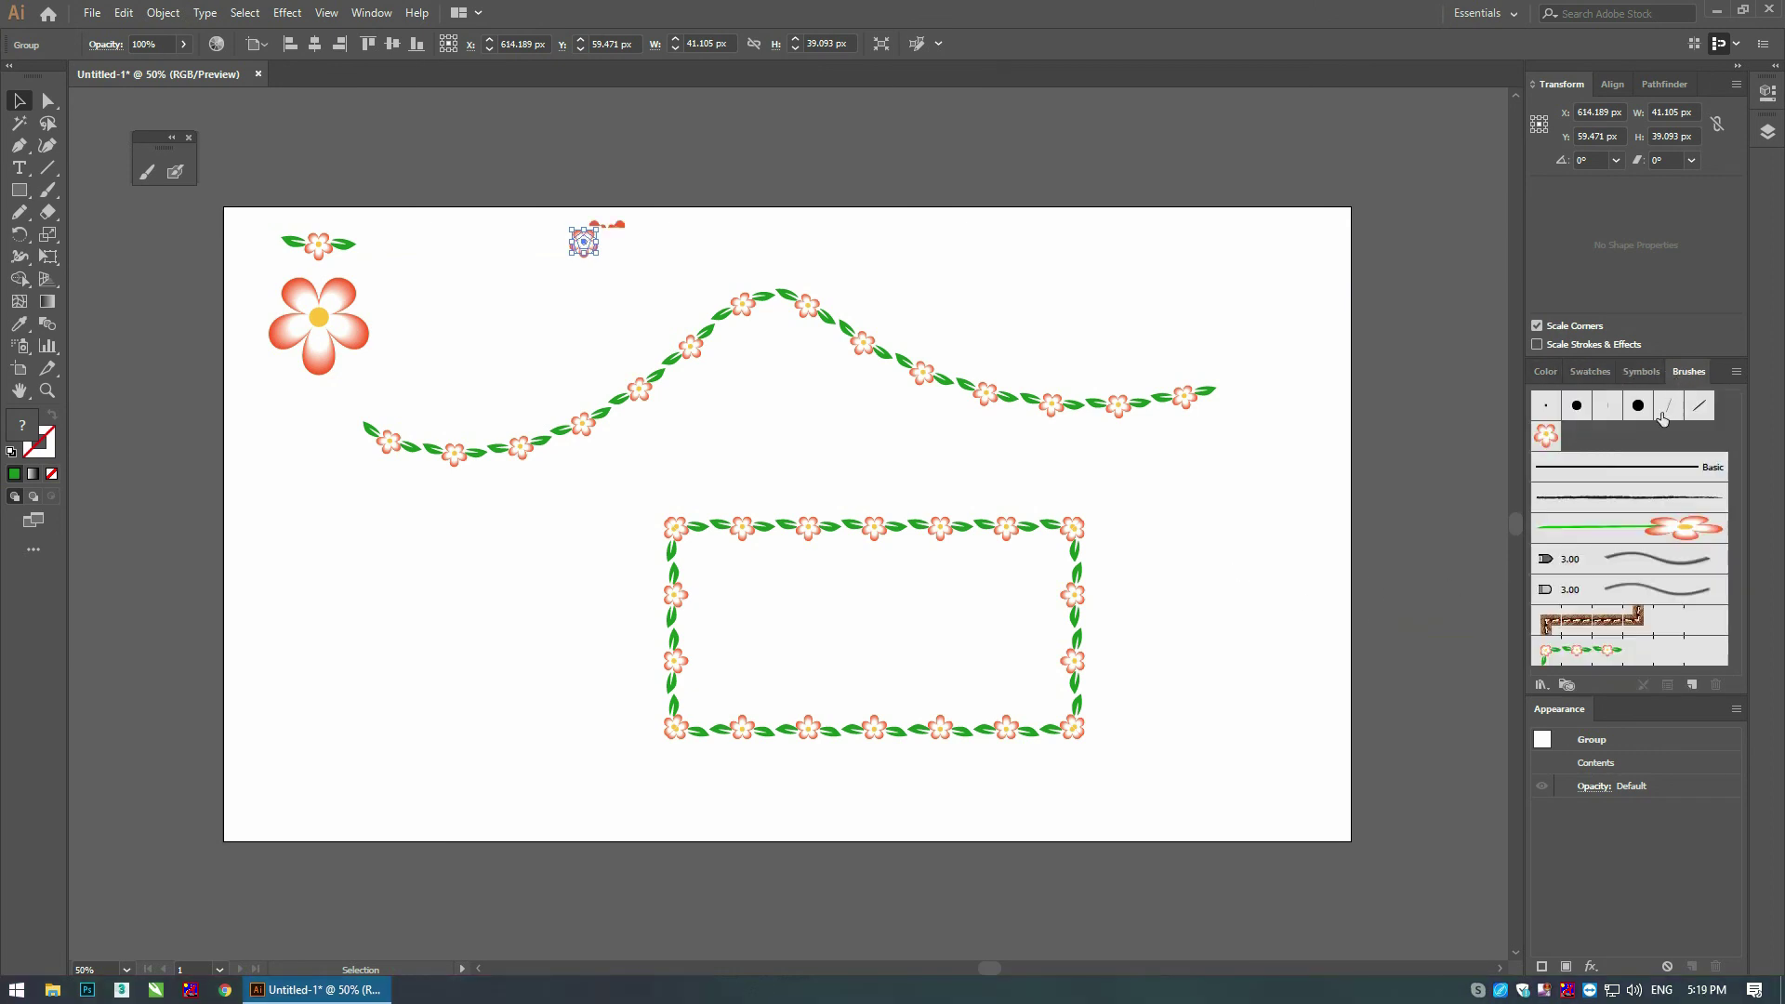
{"action": "left_click", "coordinate": [1258, 528]}
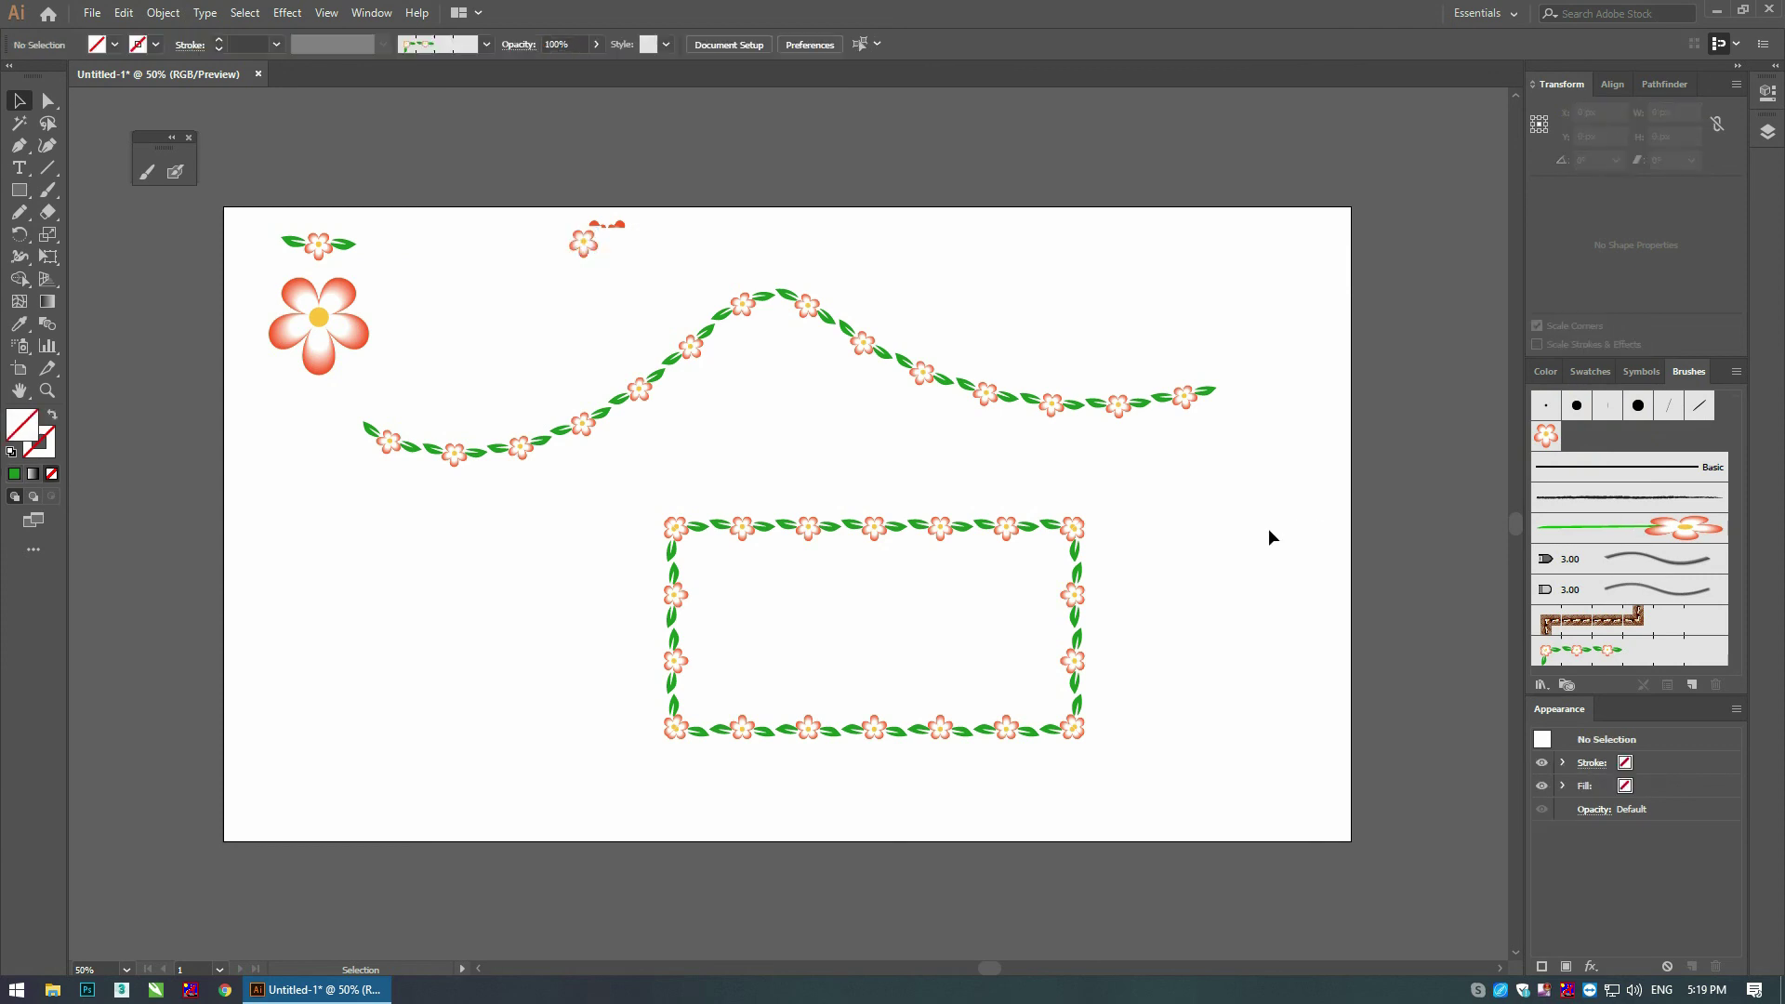
{"action": "left_click", "coordinate": [1608, 652]}
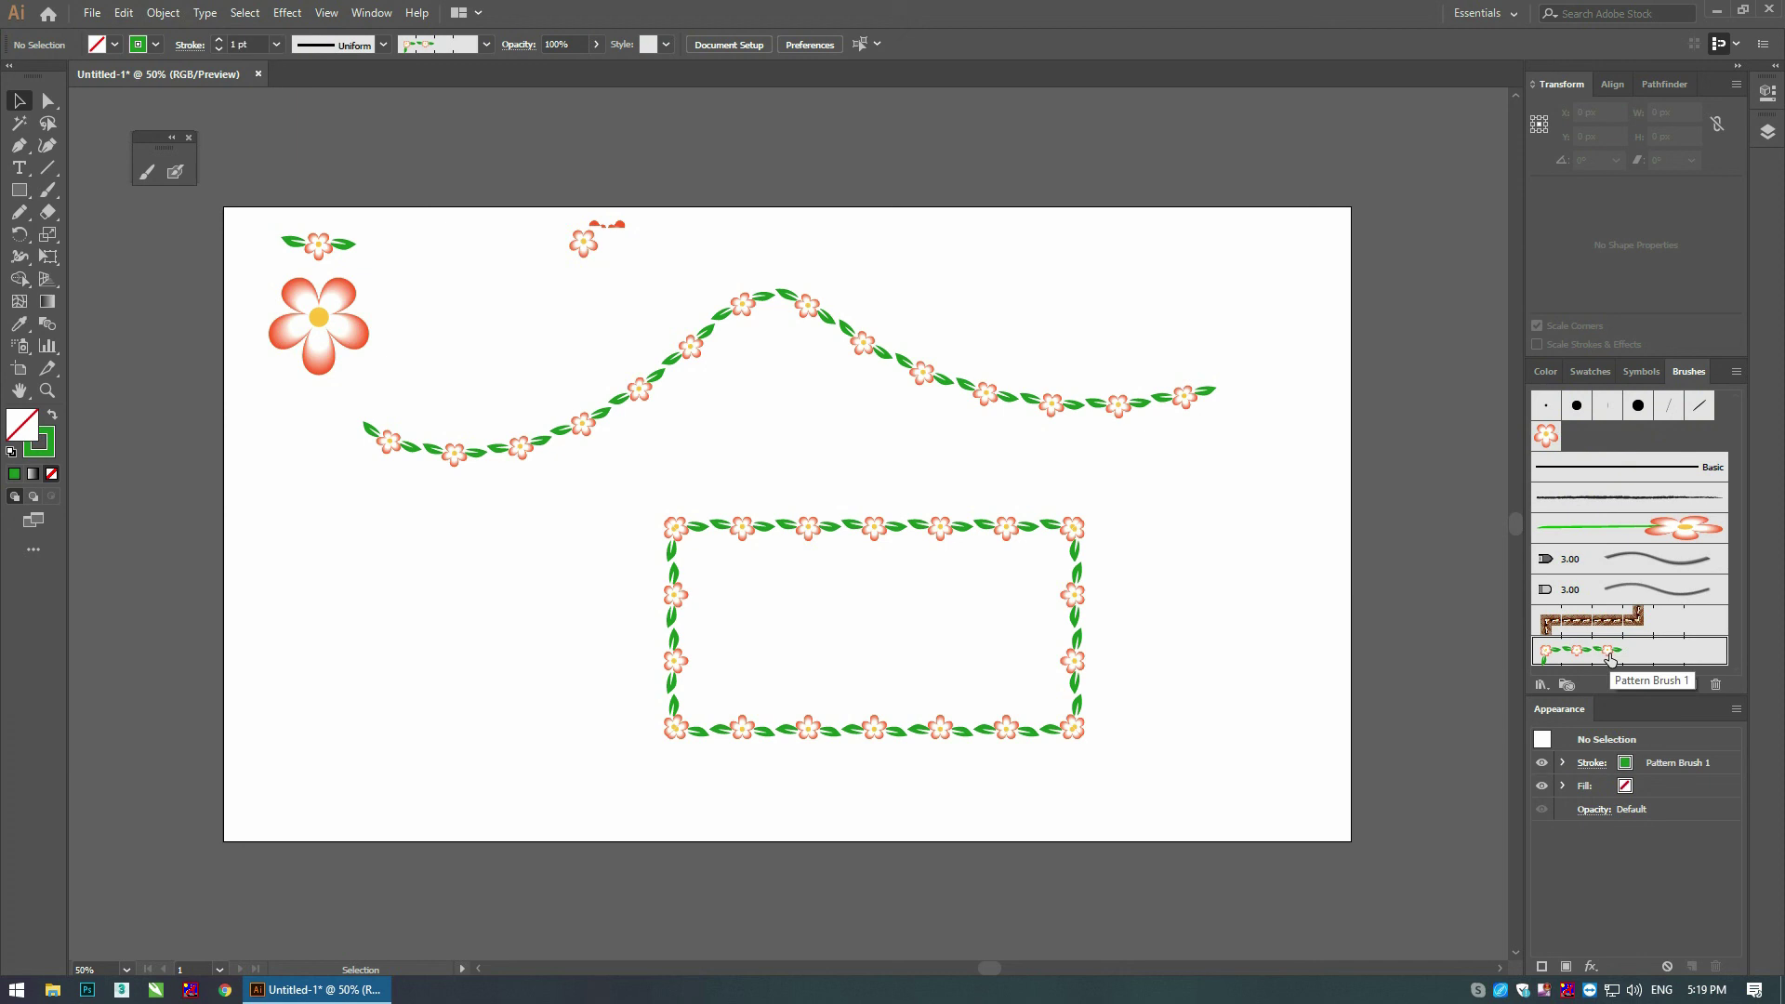
Step: Set Pattern Brush 1's outer and inner corner tiles to New Pattern Swatch 2 and apply to strokes
{"action": "double_click", "coordinate": [1606, 658]}
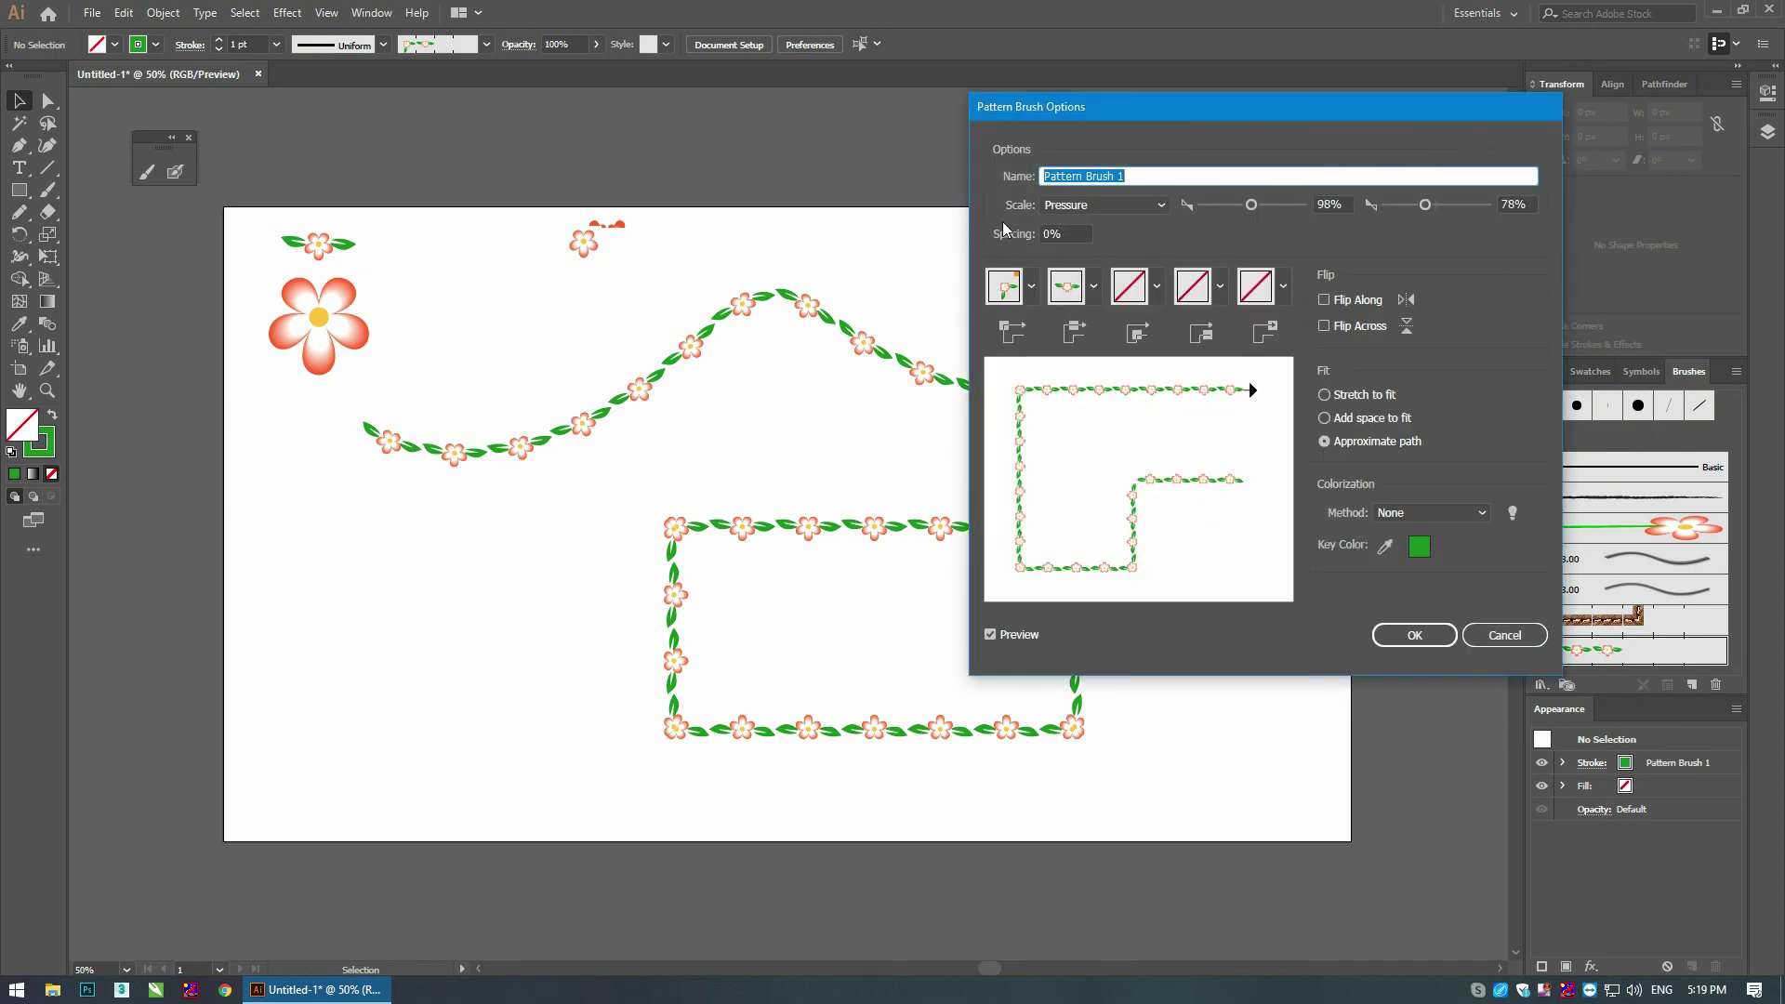
{"action": "left_click", "coordinate": [1032, 287]}
{"action": "left_click_drag", "start_coordinate": [1012, 393], "coordinate": [1013, 465]}
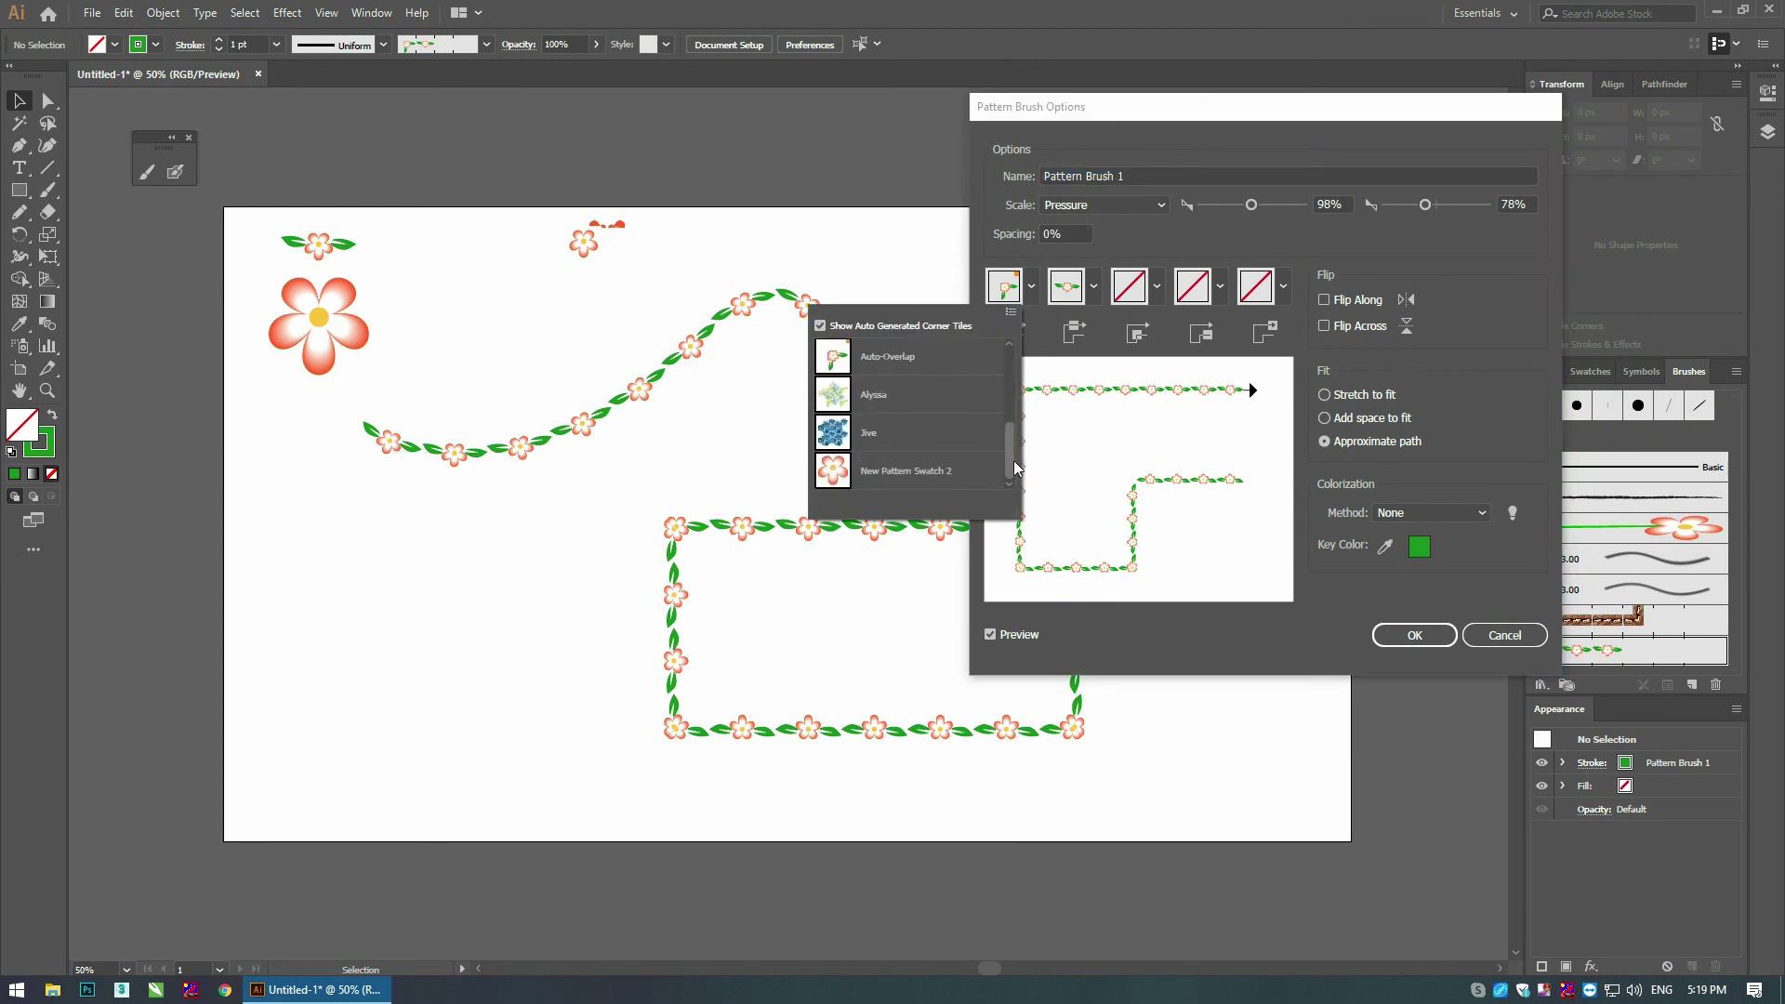
{"action": "left_click", "coordinate": [833, 474]}
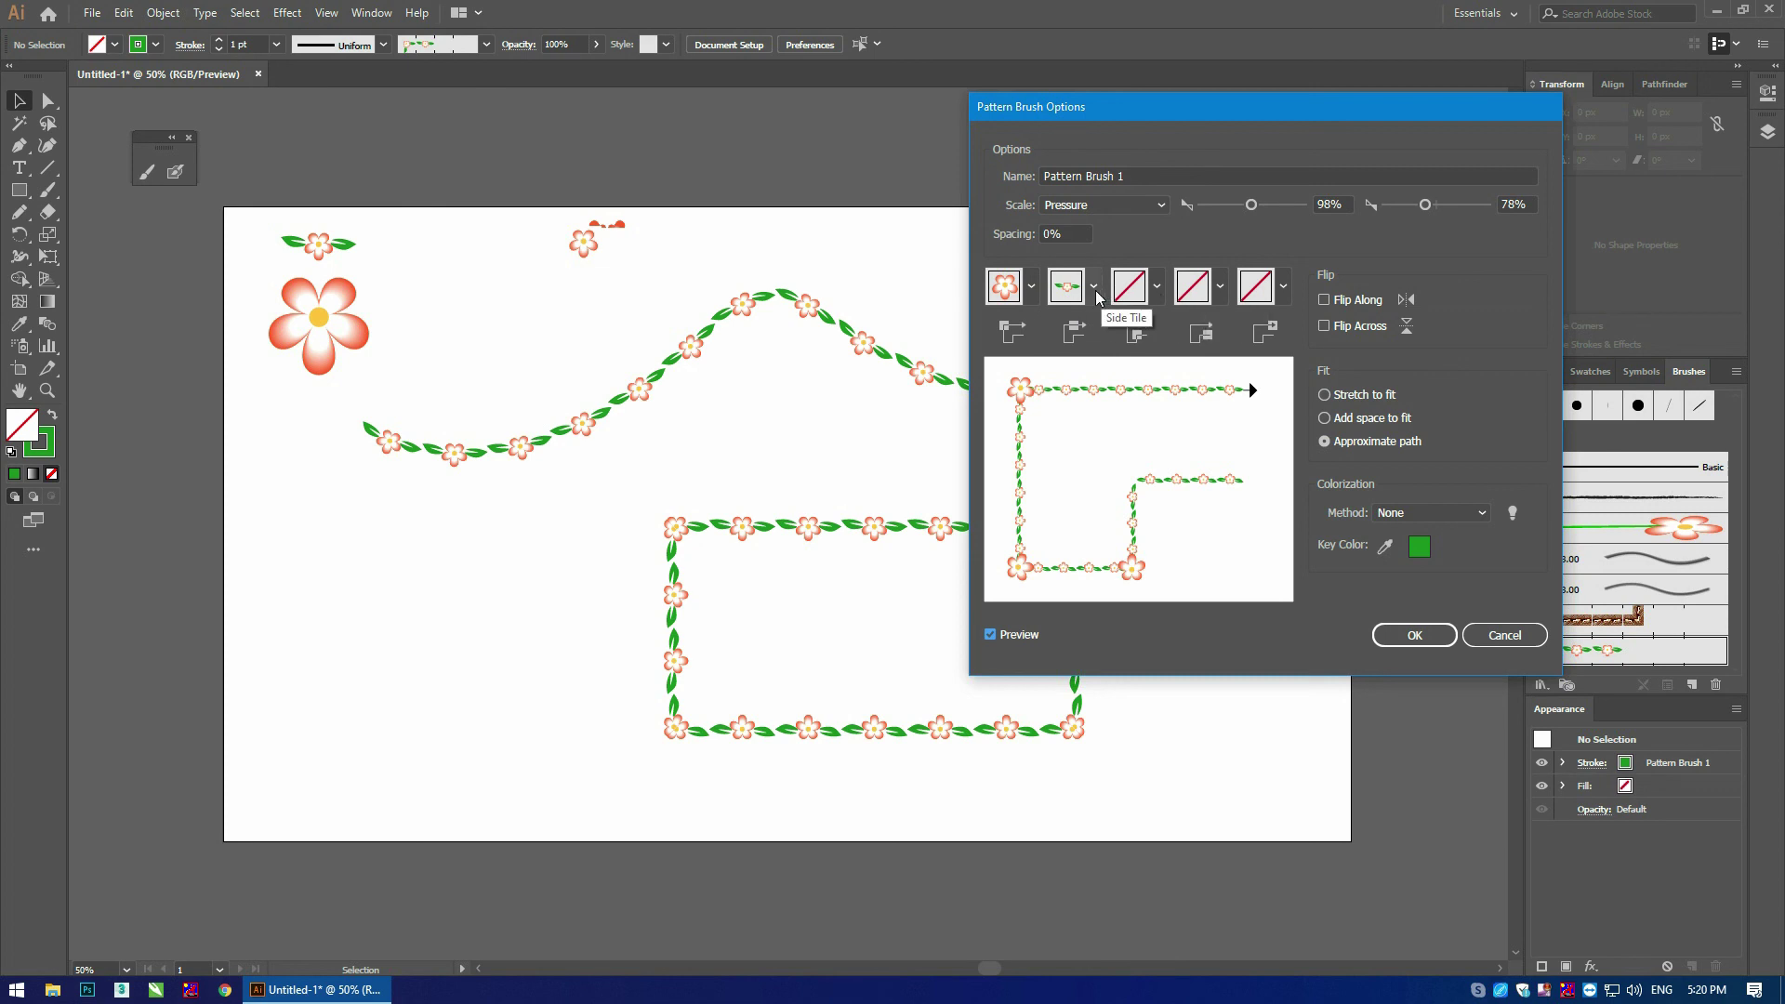
{"action": "left_click", "coordinate": [1157, 287]}
{"action": "scroll", "coordinate": [1123, 377], "scroll_direction": "down", "scroll_amount": 2}
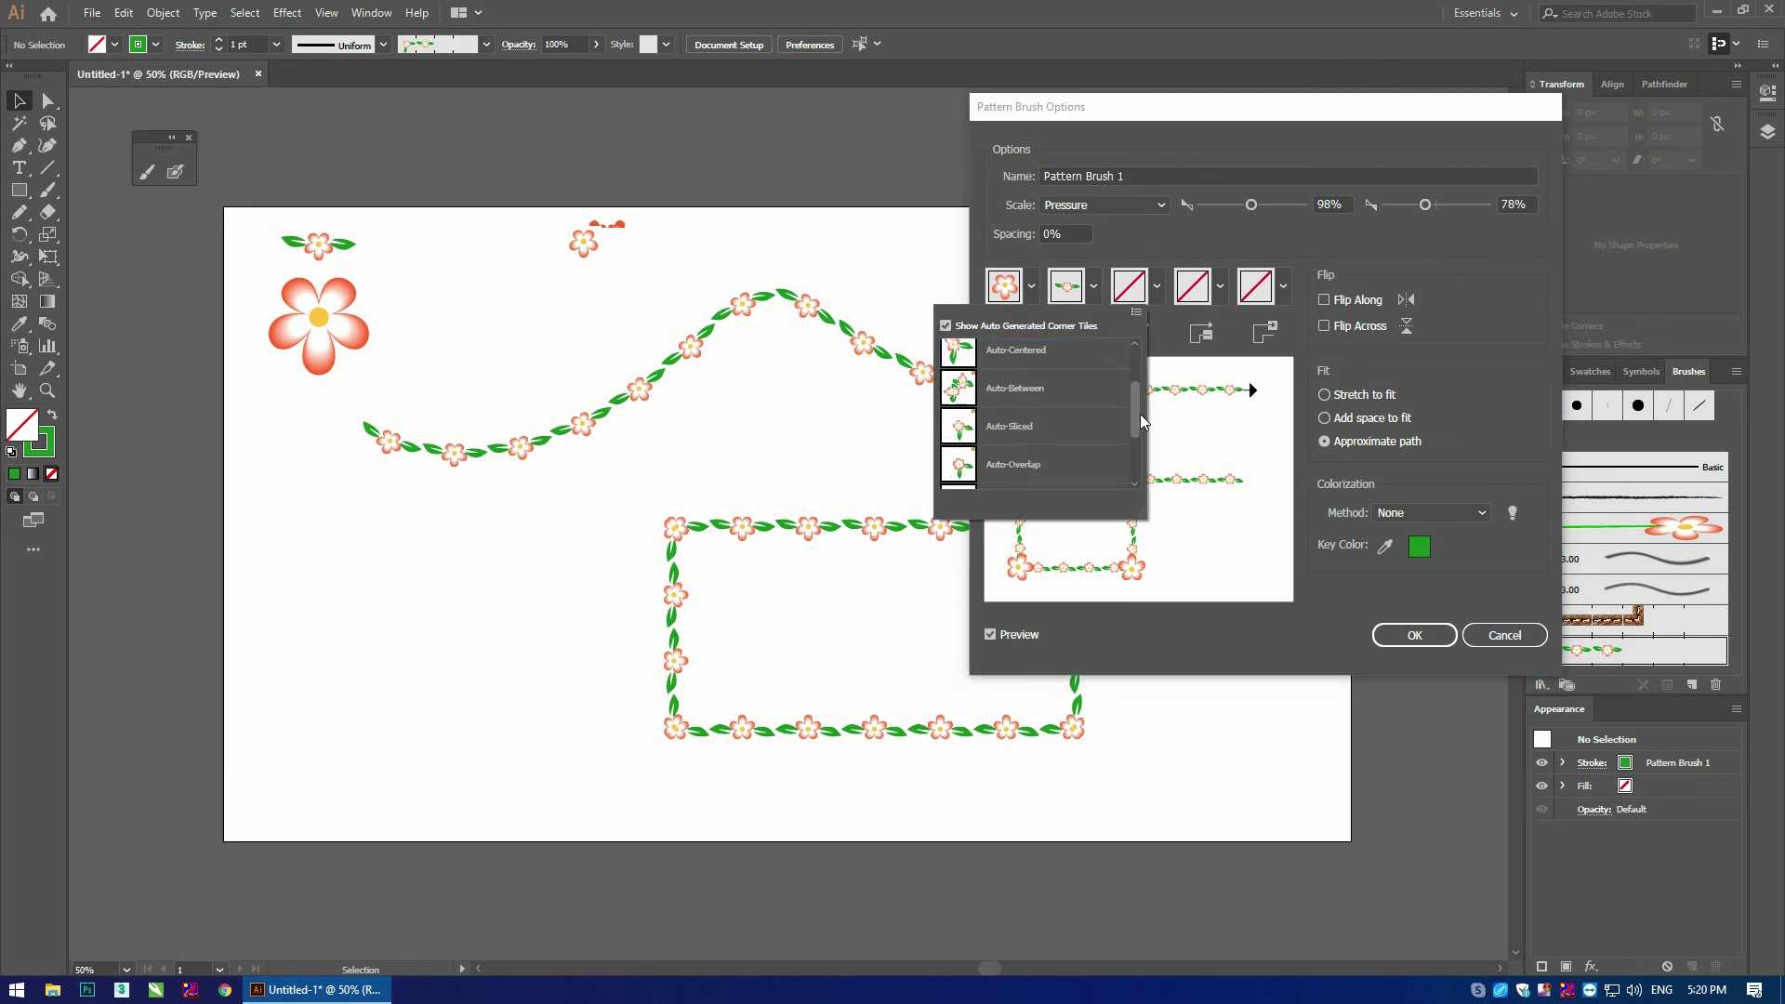
{"action": "left_click", "coordinate": [1003, 480]}
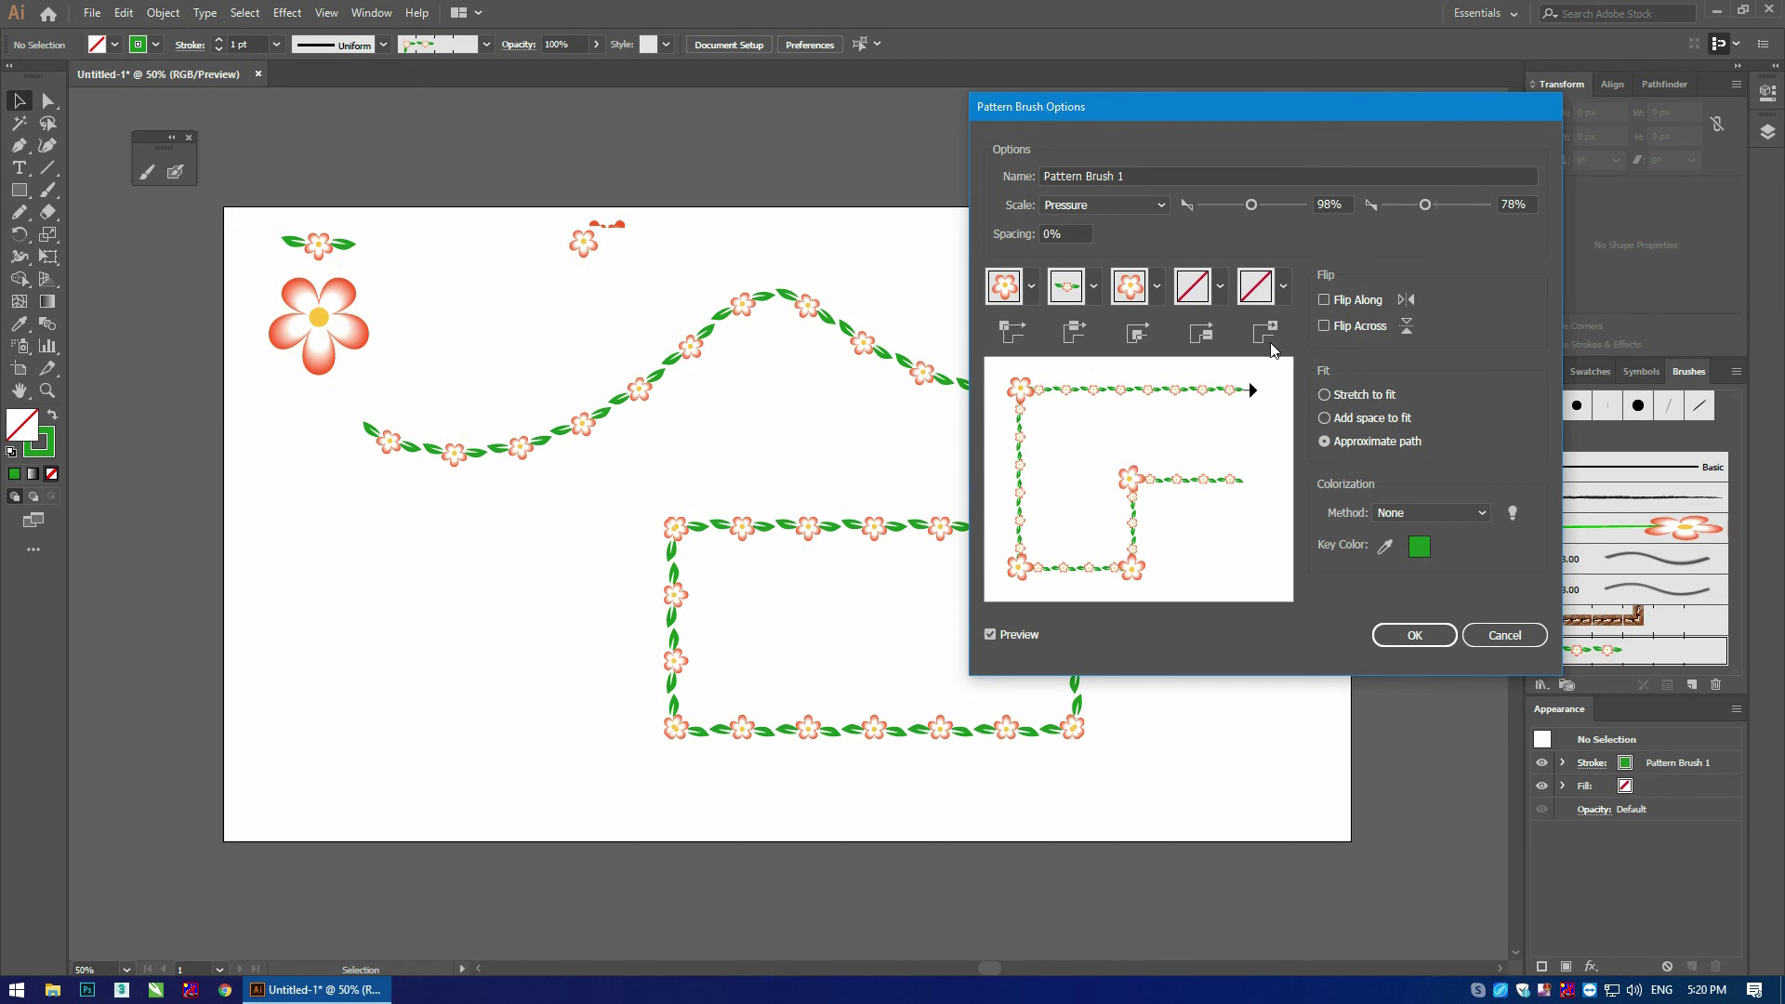
{"action": "left_click", "coordinate": [1413, 636]}
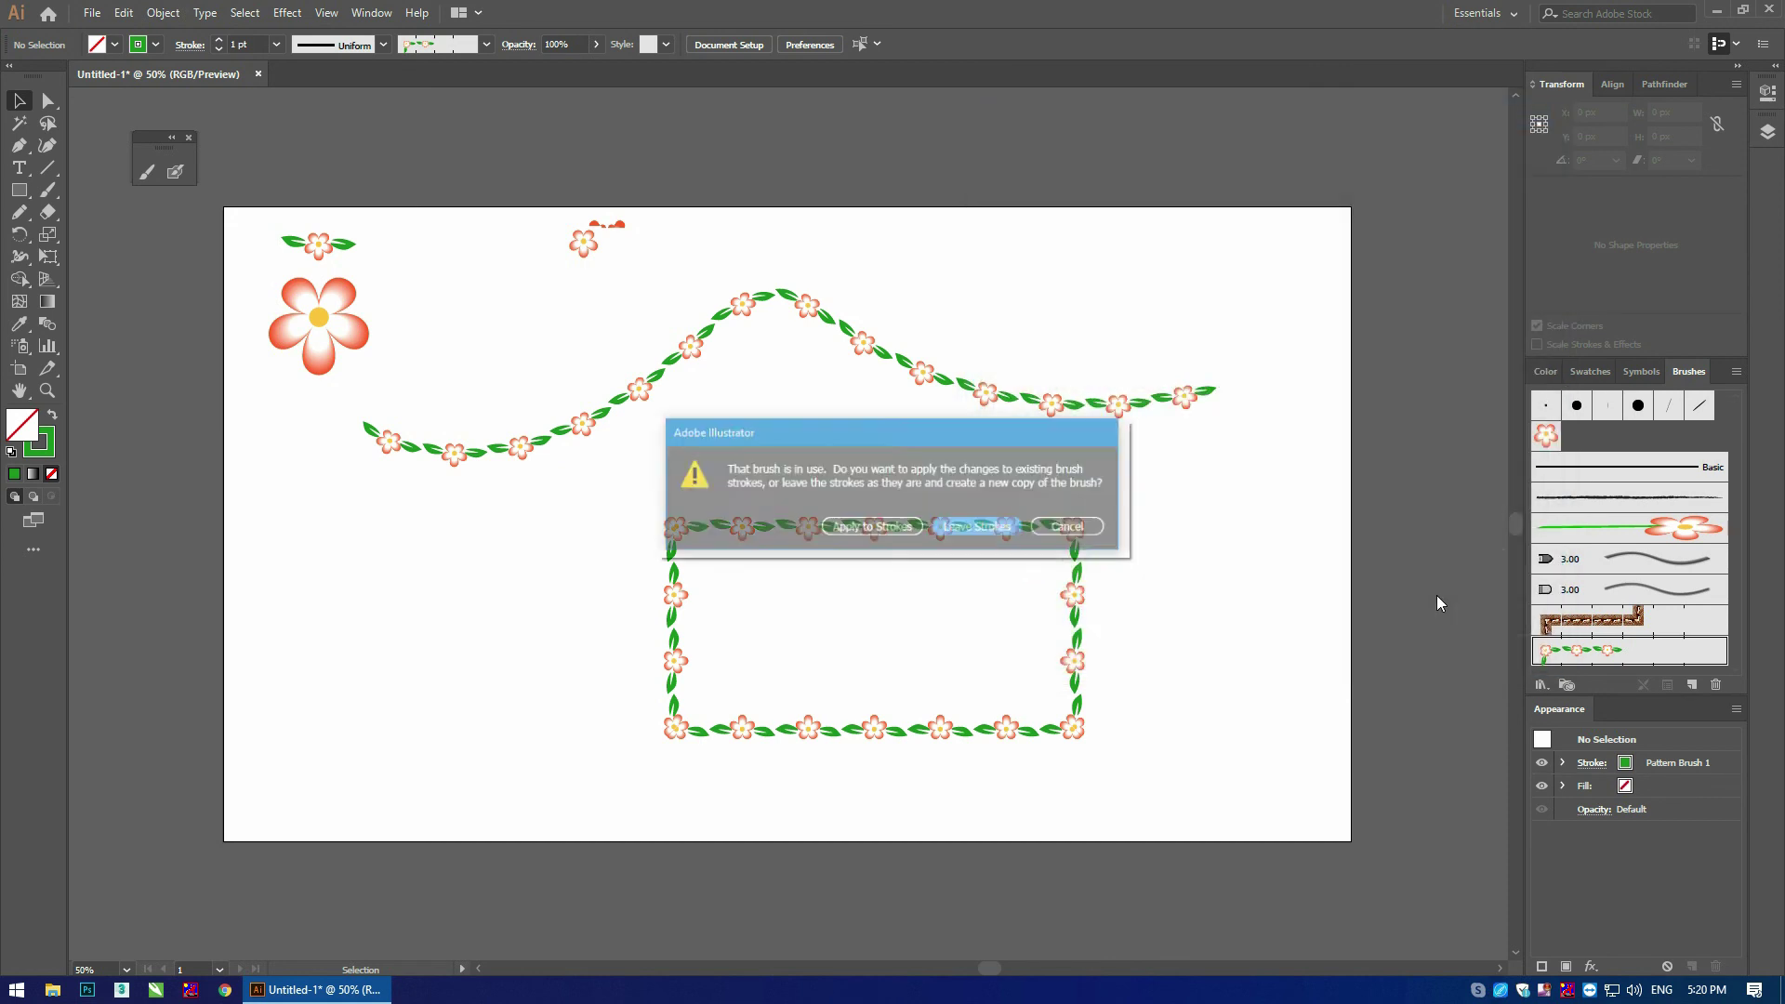
{"action": "left_click", "coordinate": [874, 527]}
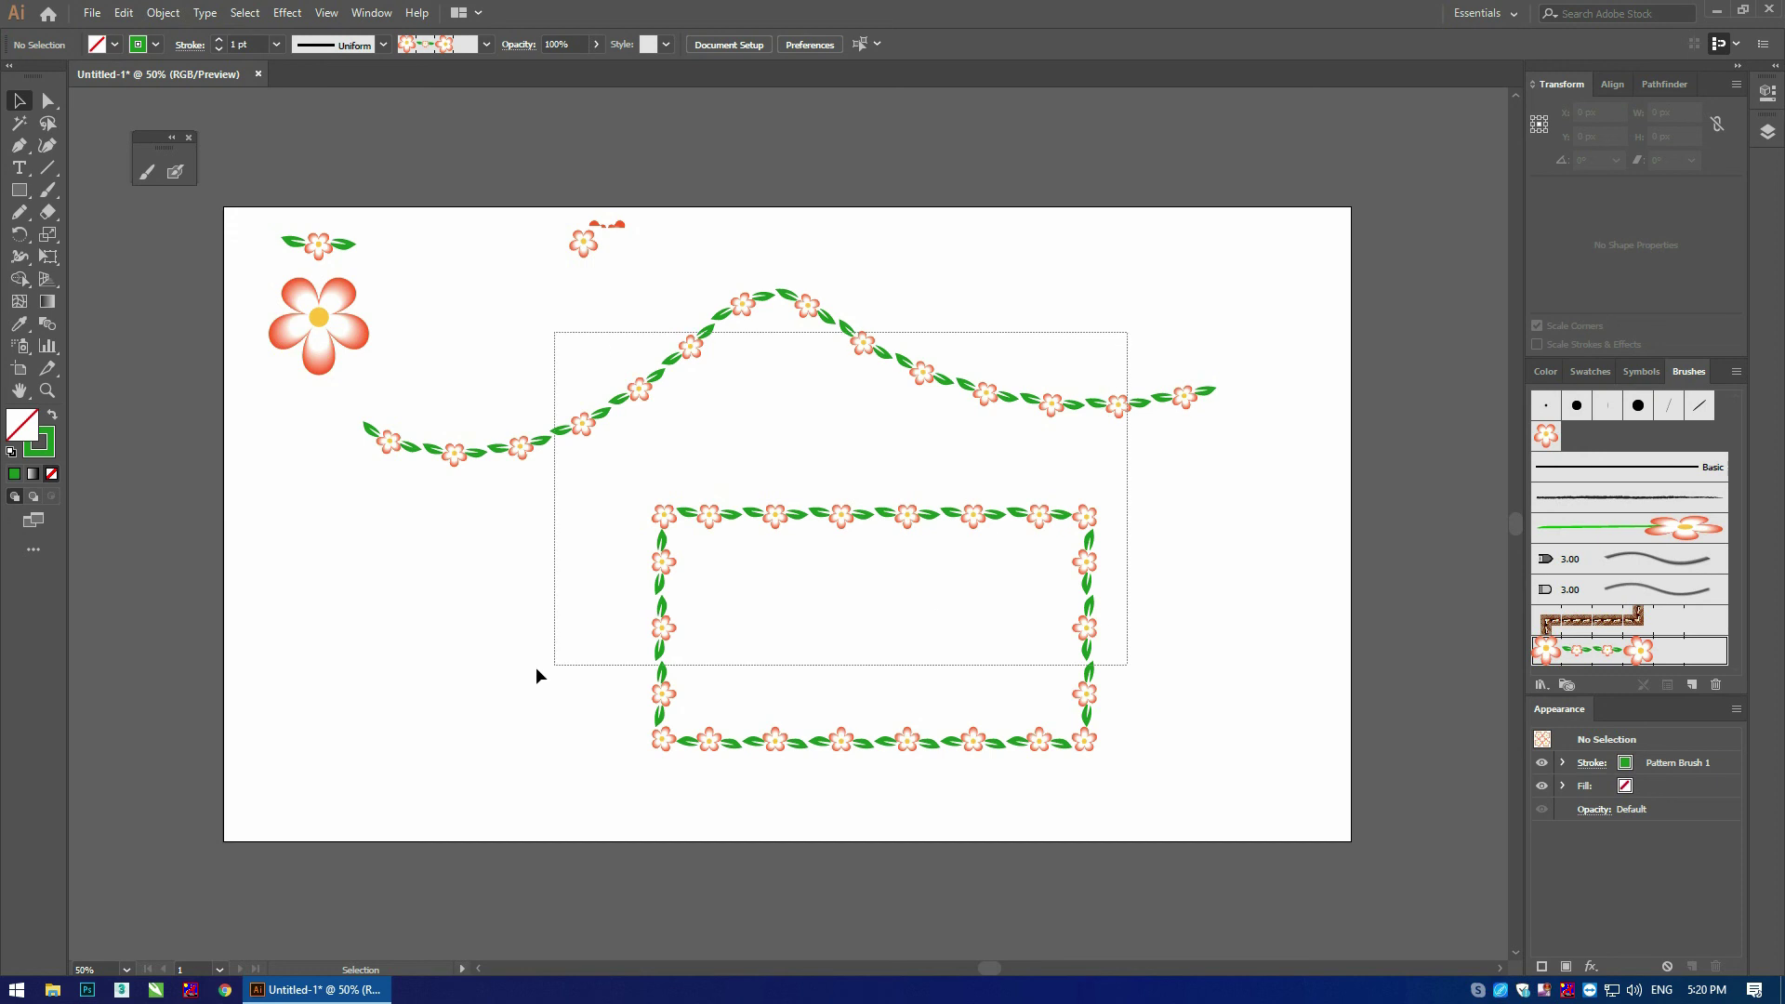
Step: Delete the wavy garland and frame, then build the H outline from rectangles
{"action": "left_click_drag", "start_coordinate": [1102, 407], "coordinate": [735, 583]}
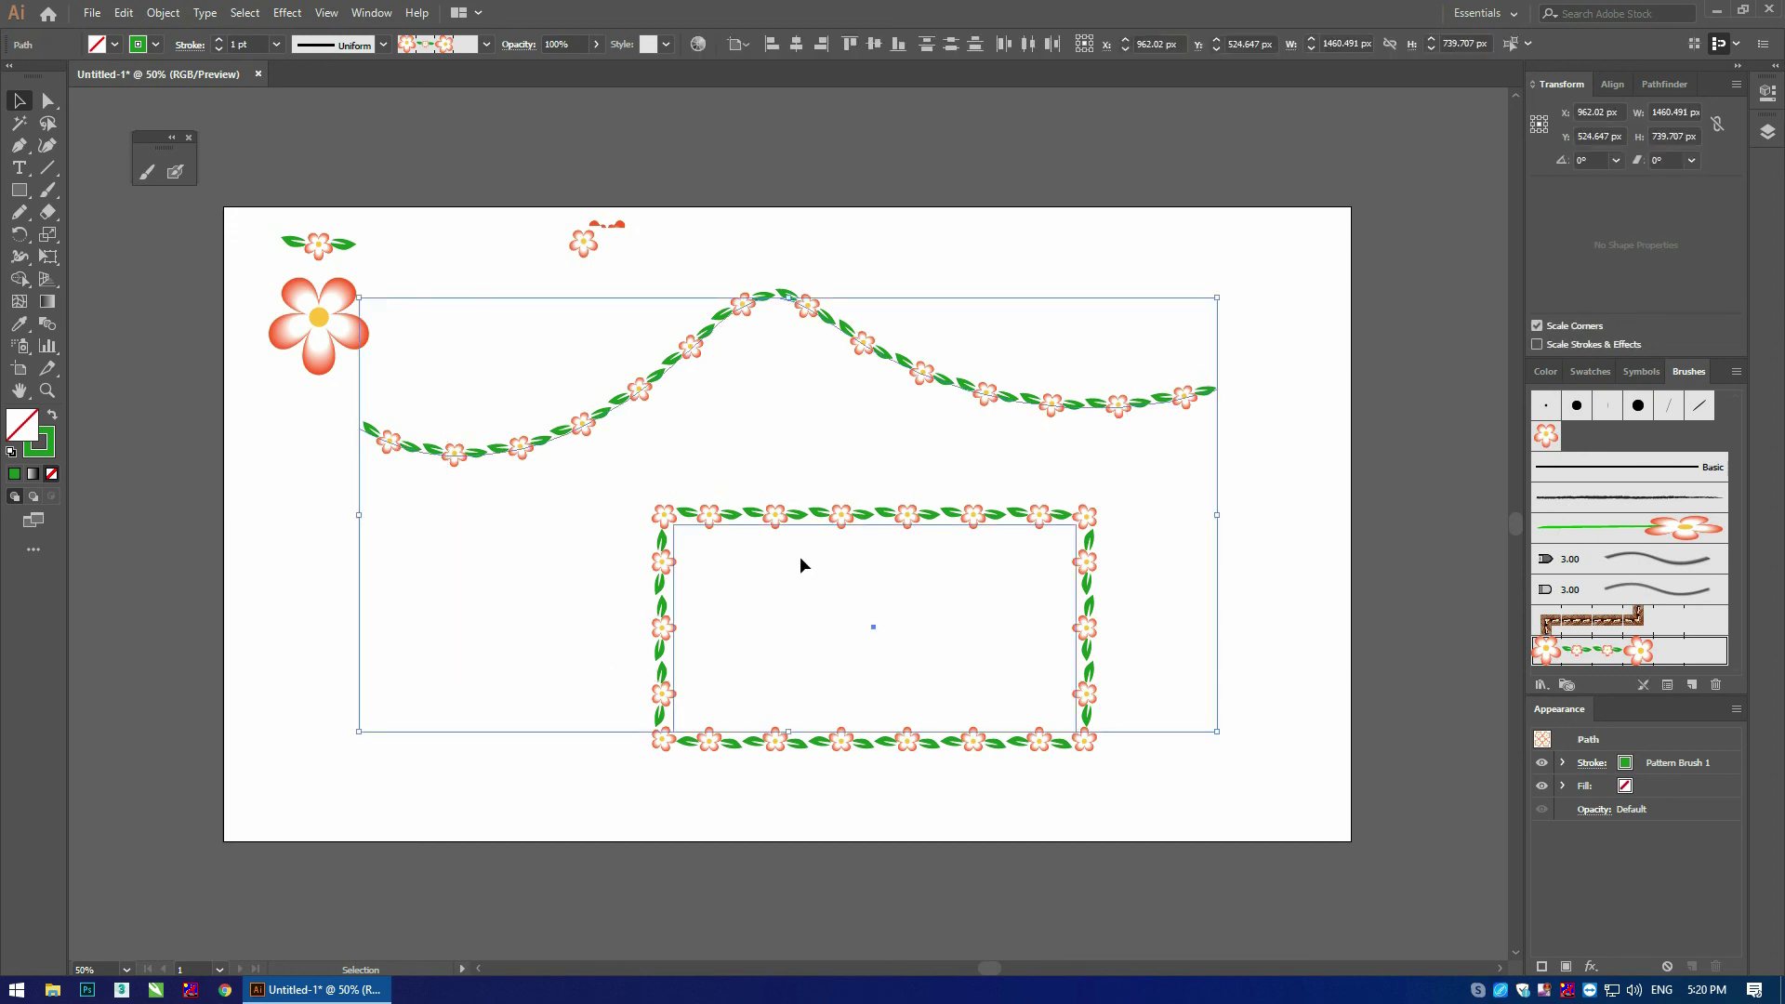
{"action": "key", "text": "Delete"}
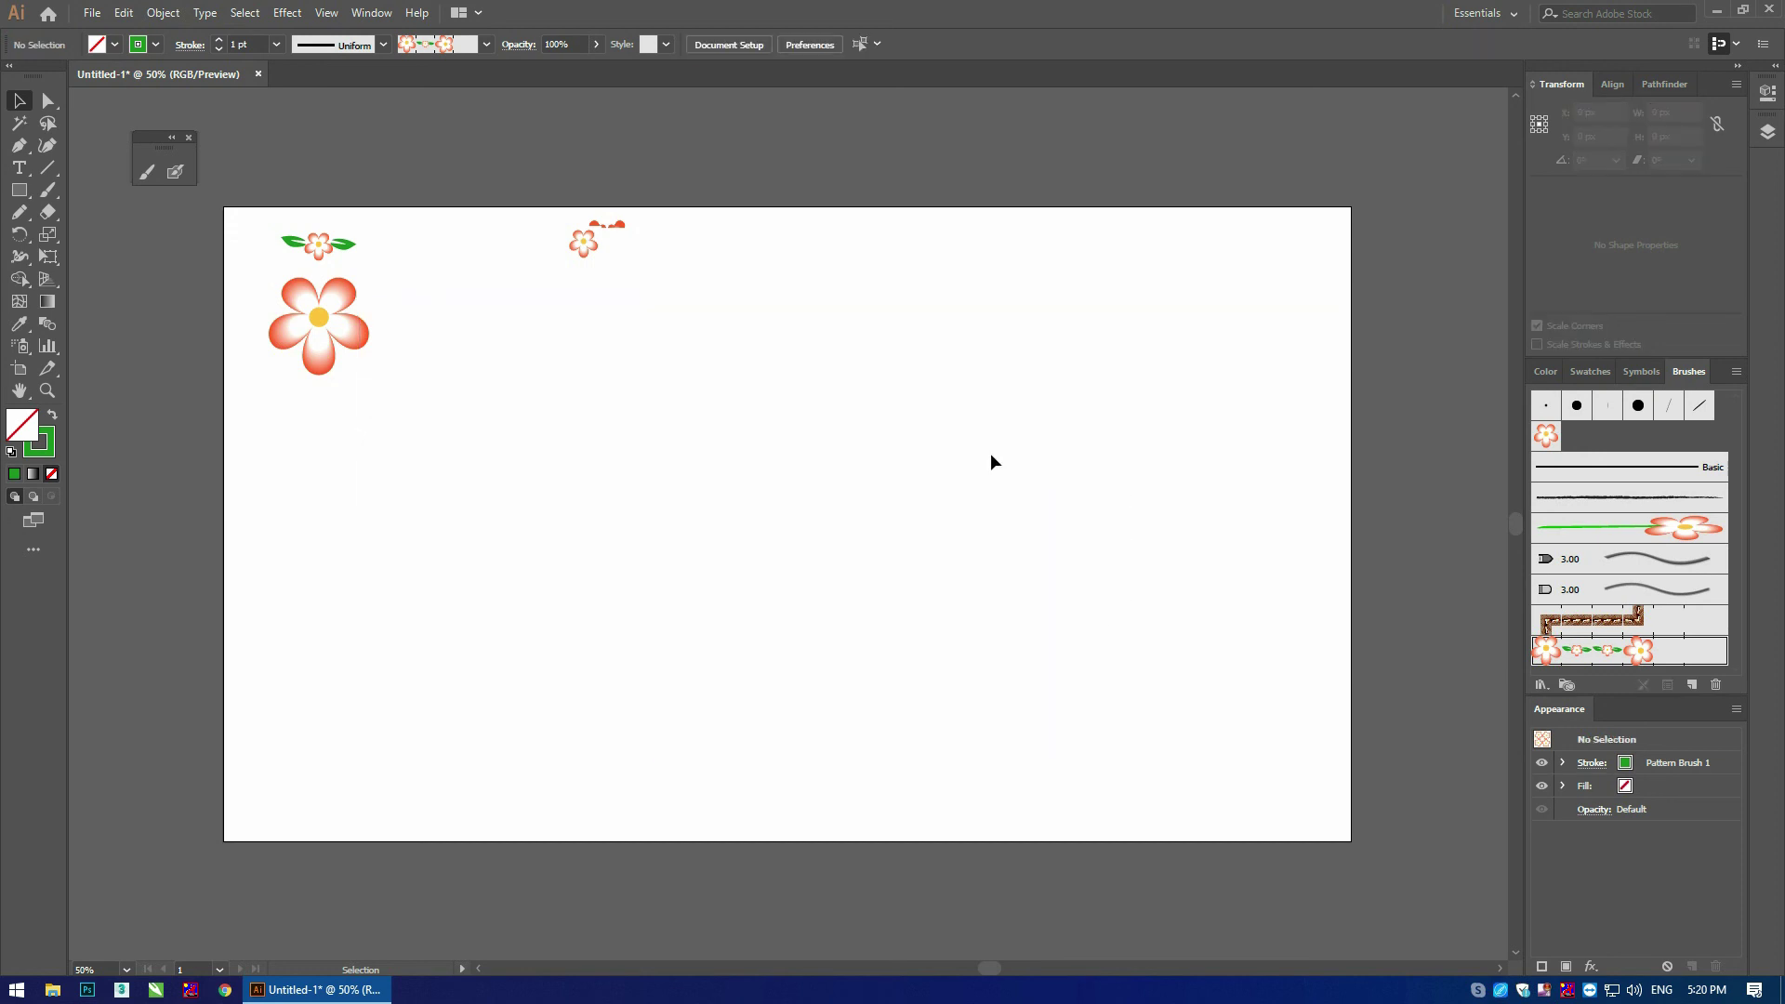
{"action": "left_click", "coordinate": [18, 189]}
{"action": "mouse_move", "coordinate": [737, 461]}
{"action": "left_mouse_down"}
{"action": "mouse_move", "coordinate": [683, 407]}
{"action": "mouse_move", "coordinate": [738, 450]}
{"action": "mouse_move", "coordinate": [791, 447]}
{"action": "mouse_move", "coordinate": [786, 465]}
{"action": "left_mouse_up"}
{"action": "key", "text": "v"}
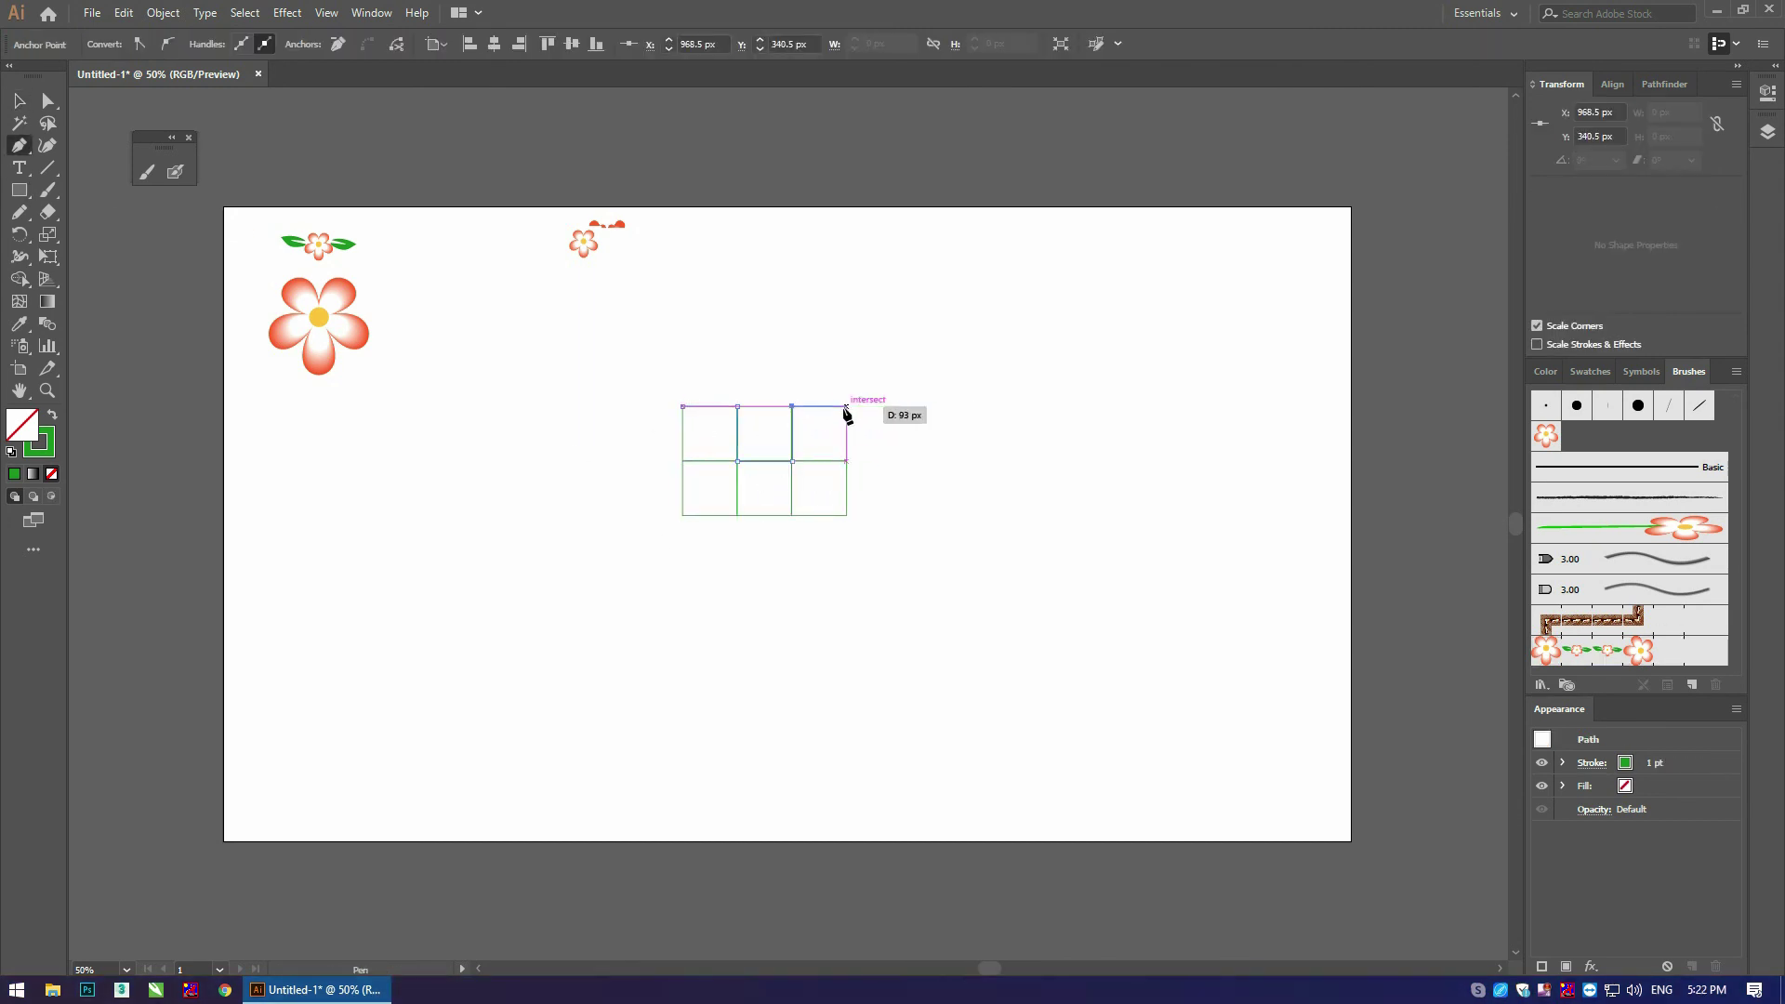
{"action": "left_click_drag", "start_coordinate": [897, 423], "coordinate": [523, 716]}
{"action": "key", "text": "Delete"}
Step: Add two small squares inside the H and drag the design into the Brushes panel
{"action": "left_click", "coordinate": [957, 359]}
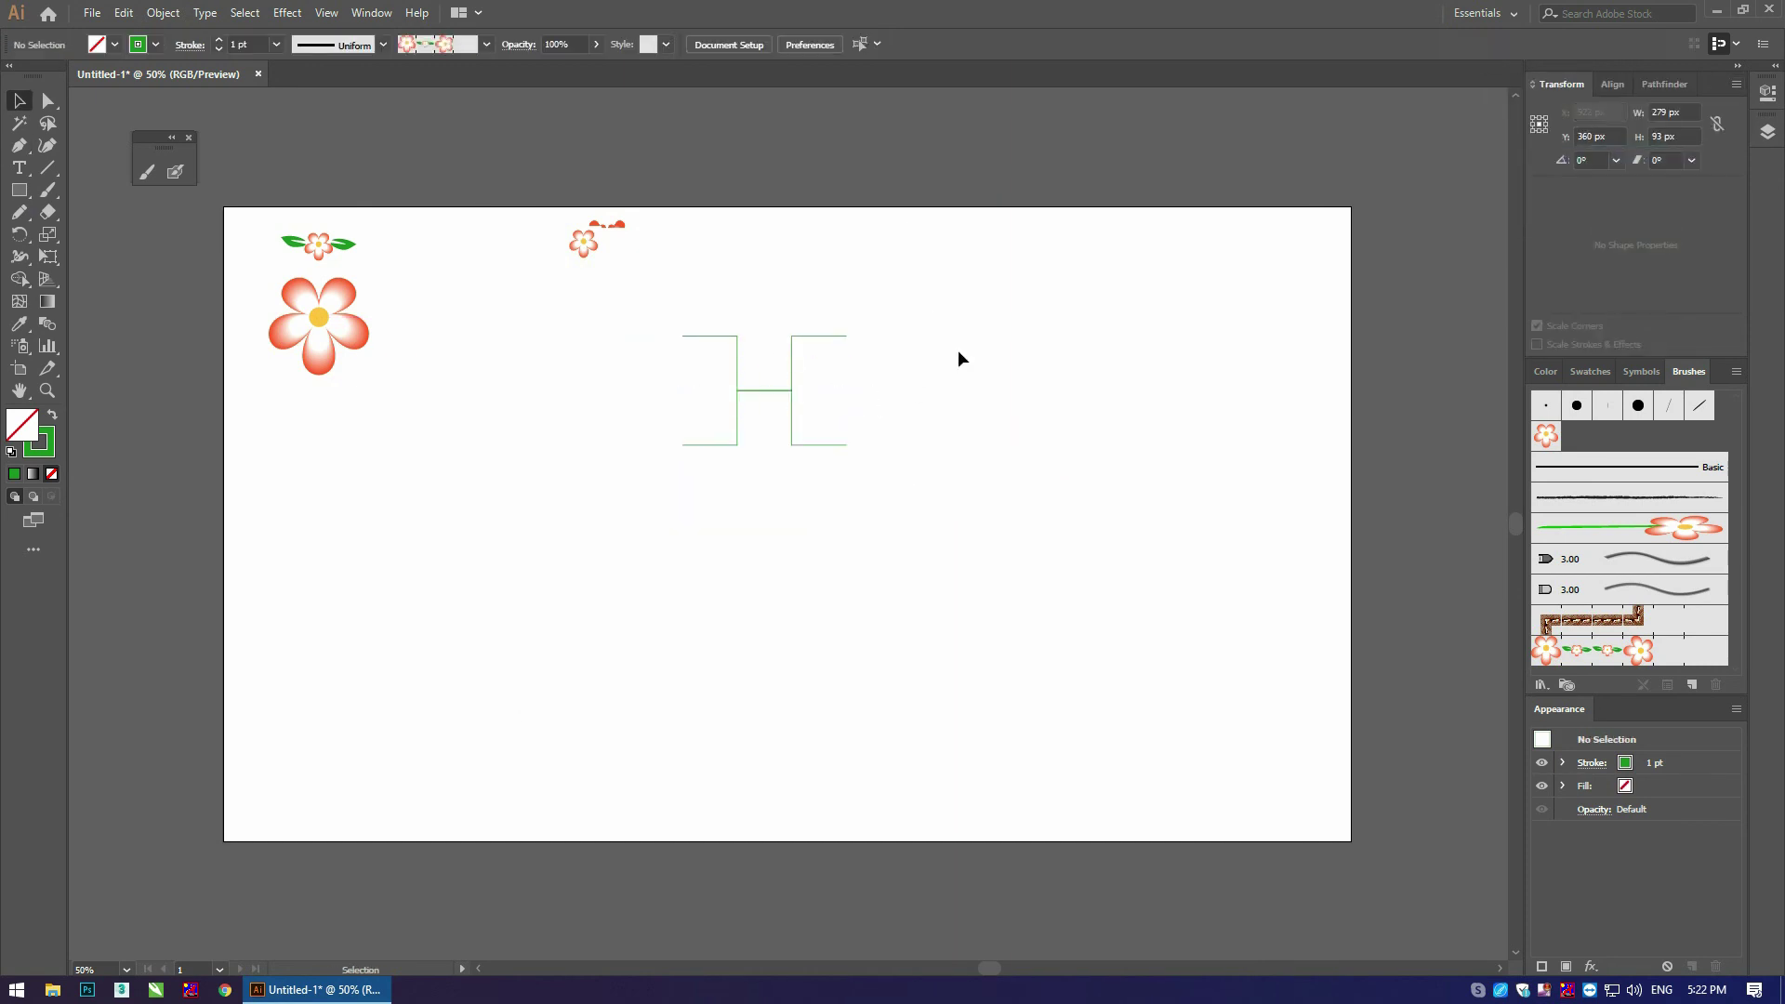
{"action": "left_click", "coordinate": [19, 190]}
{"action": "mouse_move", "coordinate": [703, 379]}
{"action": "left_mouse_down"}
{"action": "mouse_move", "coordinate": [723, 402]}
{"action": "mouse_move", "coordinate": [827, 402]}
{"action": "left_mouse_up"}
{"action": "key", "text": "v"}
{"action": "mouse_move", "coordinate": [898, 337]}
{"action": "left_mouse_down"}
{"action": "mouse_move", "coordinate": [641, 490]}
{"action": "mouse_move", "coordinate": [839, 449]}
{"action": "left_mouse_up"}
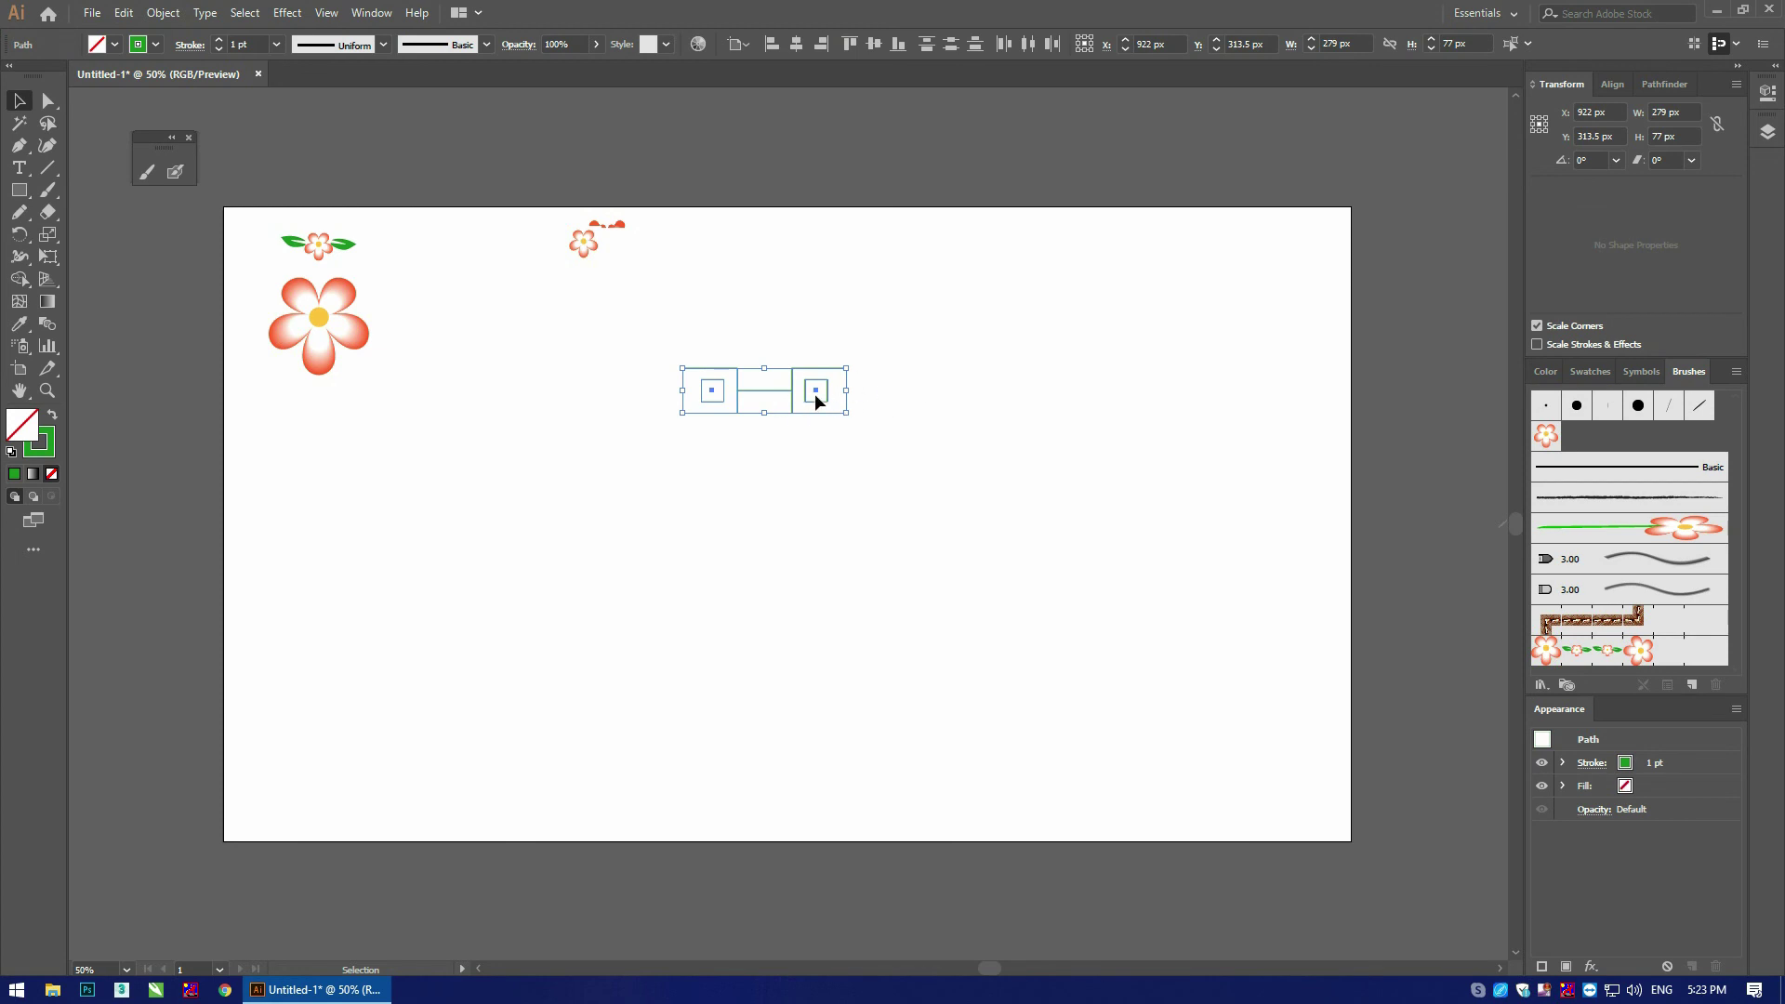
{"action": "left_click_drag", "start_coordinate": [792, 402], "coordinate": [1688, 664]}
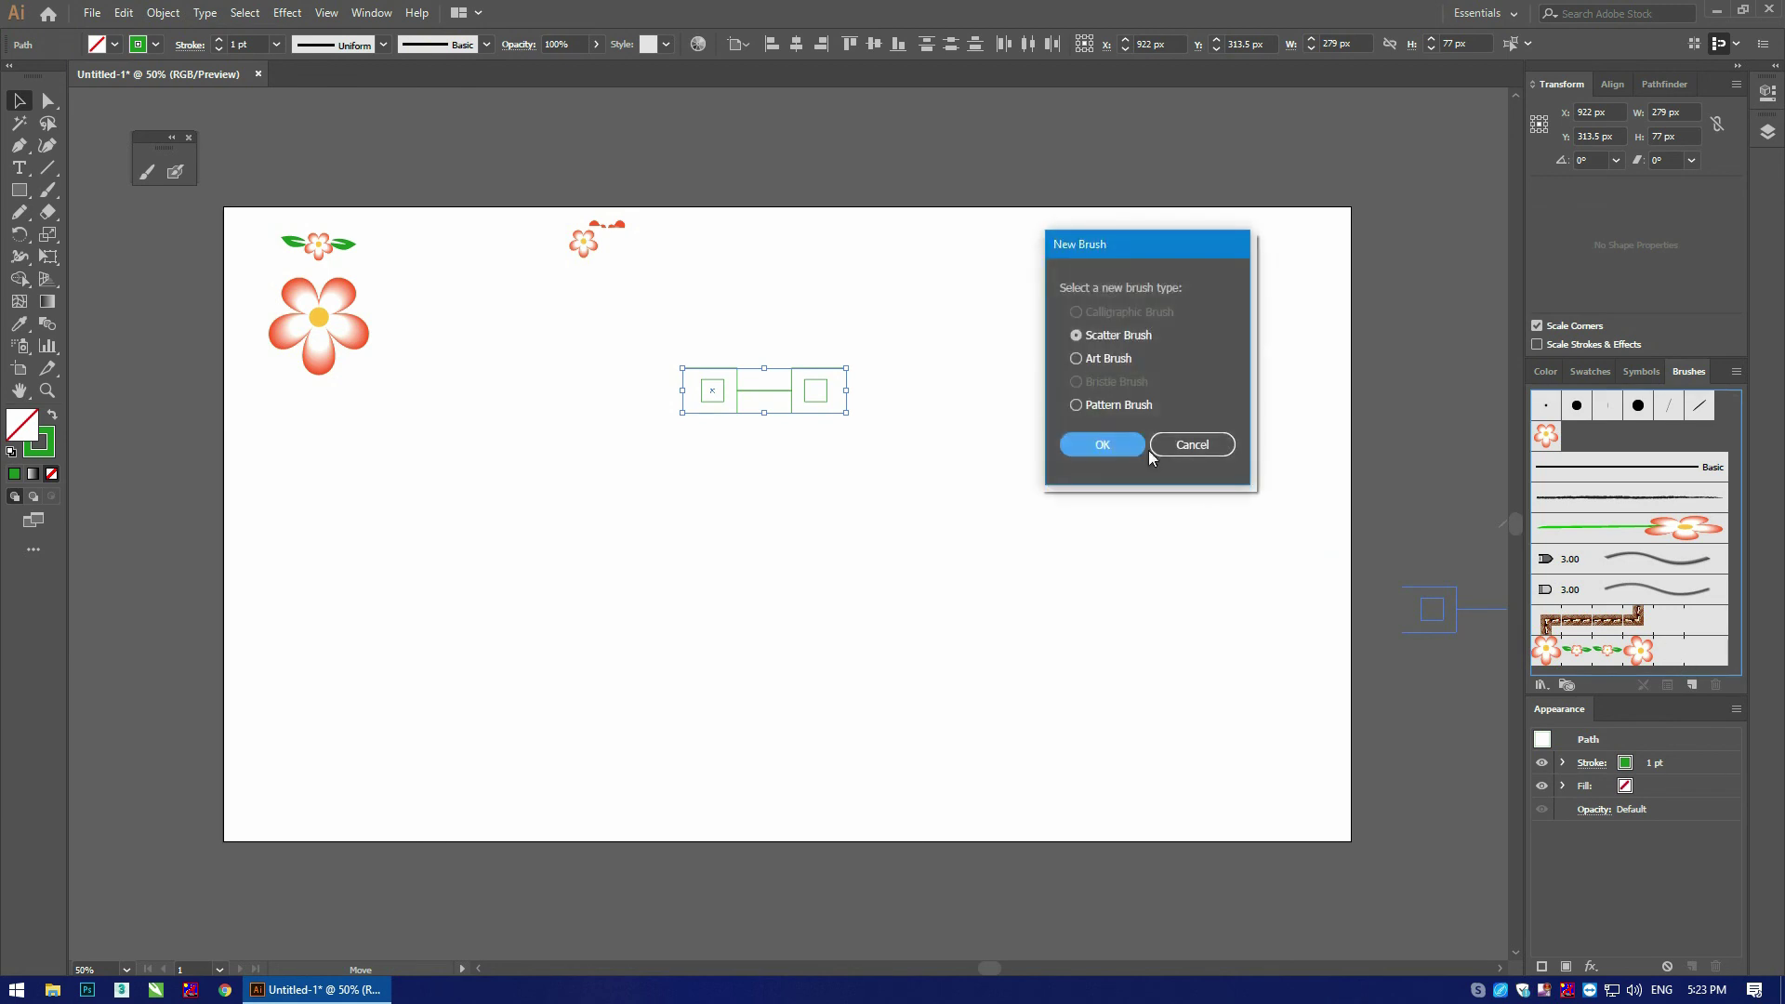
Step: Save the H-shaped design as Pattern Brush 2
{"action": "left_click", "coordinate": [1110, 445]}
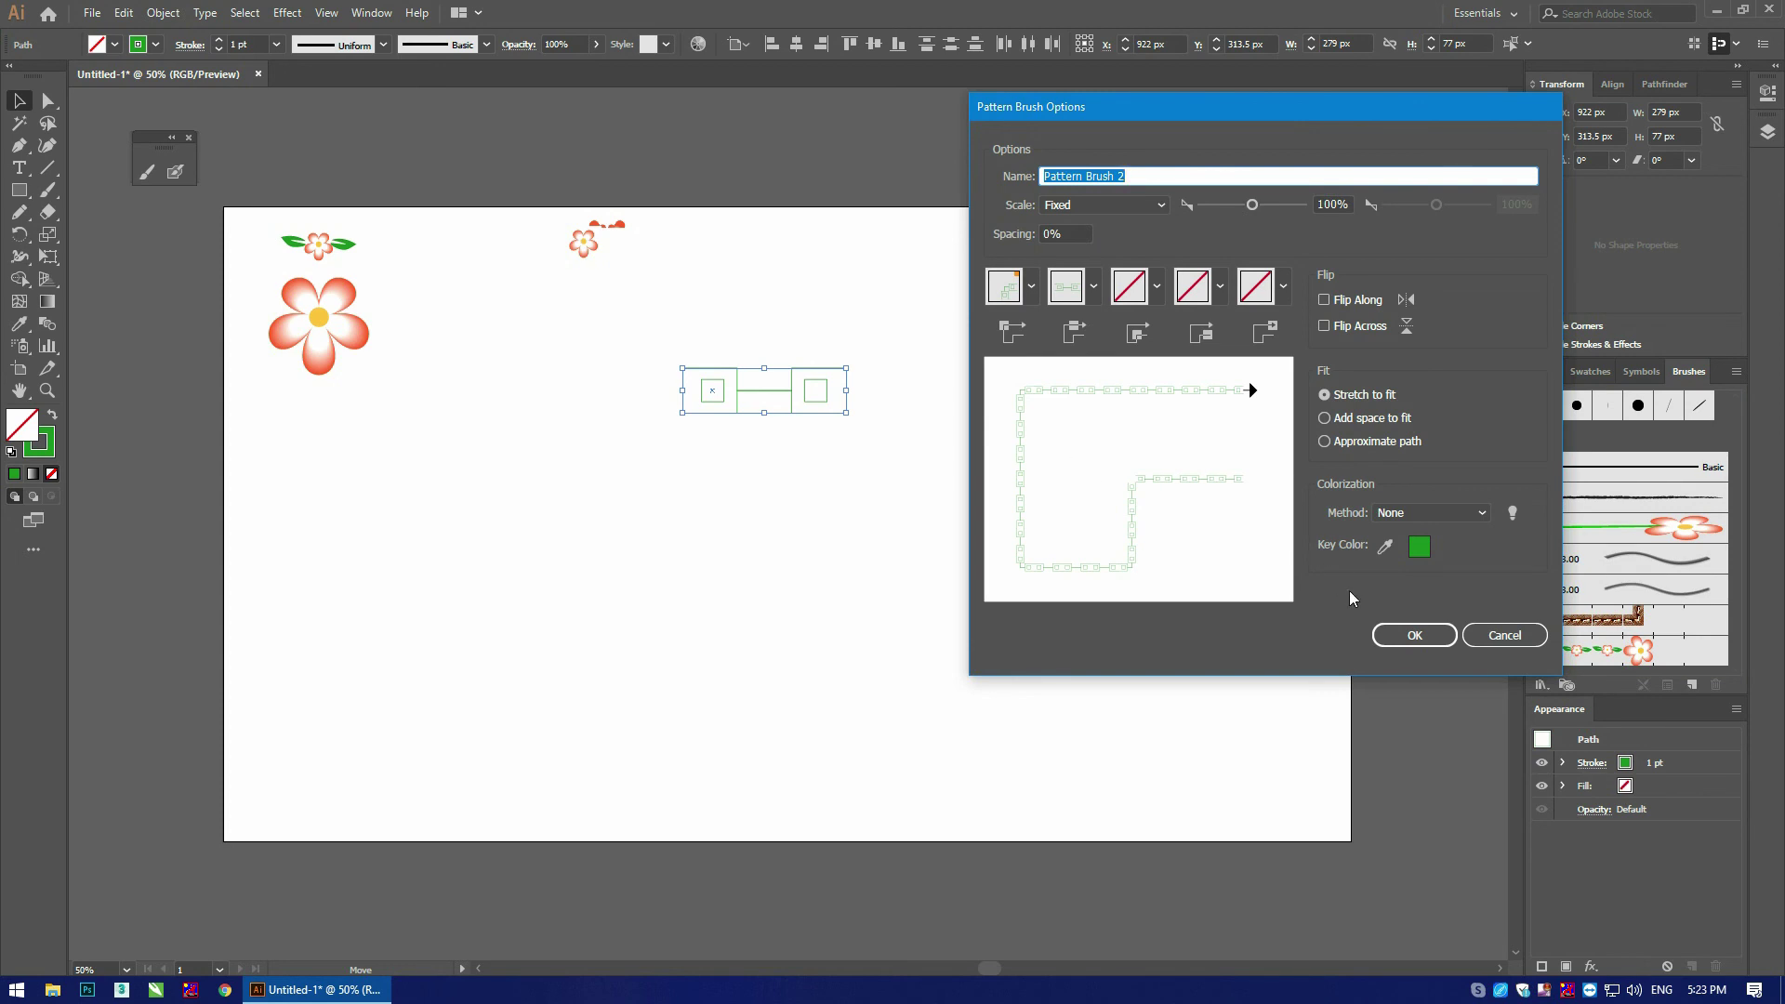
{"action": "left_click", "coordinate": [1414, 636]}
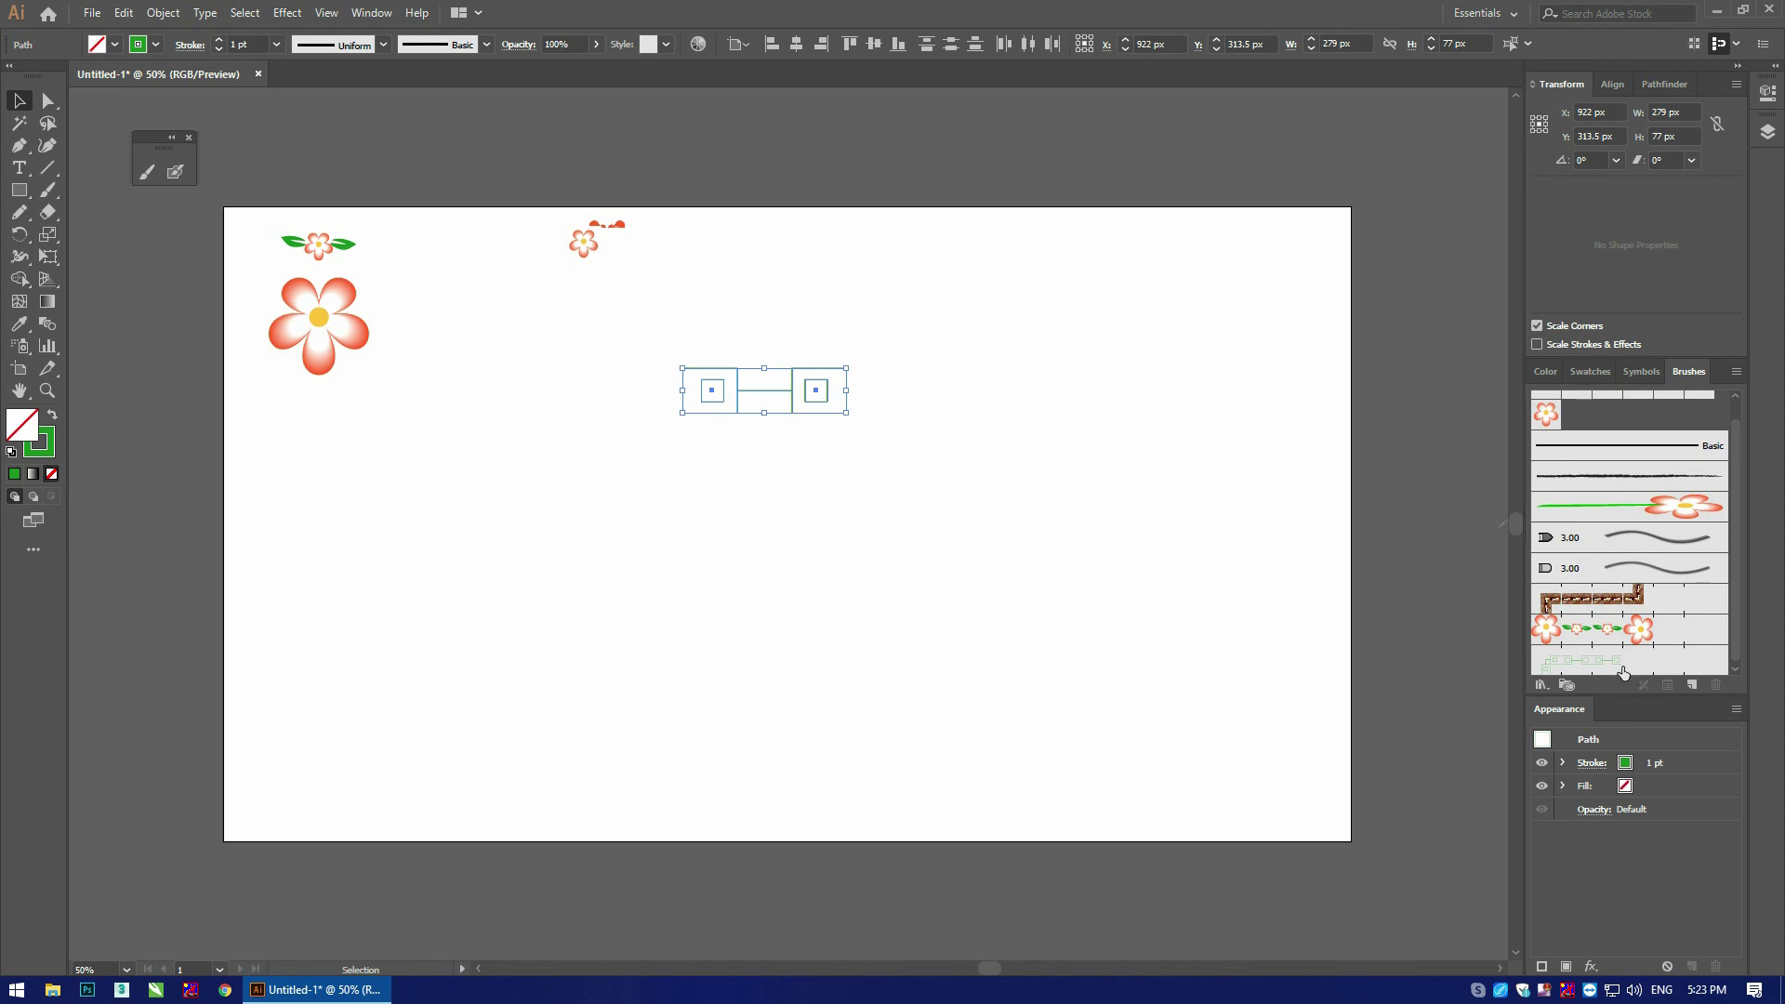
{"action": "left_click", "coordinate": [970, 382]}
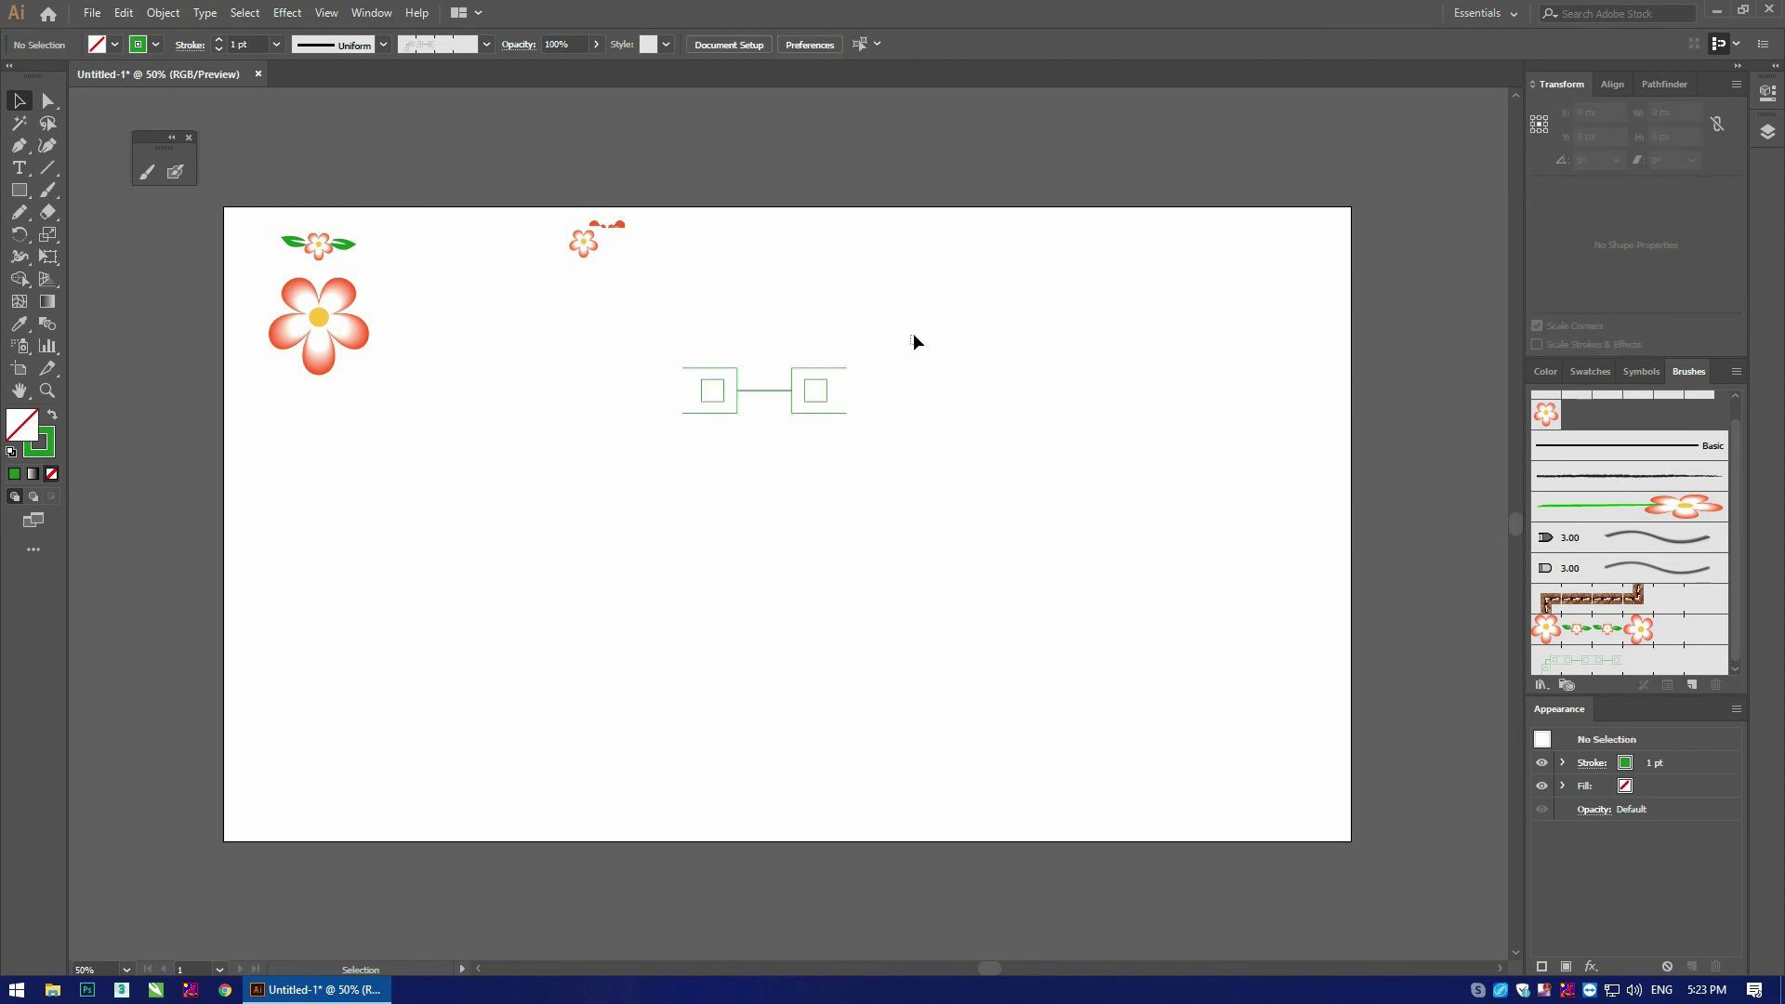
Step: Give the two-square tile a 3 pt black stroke and no fill
{"action": "left_click_drag", "start_coordinate": [912, 343], "coordinate": [576, 485]}
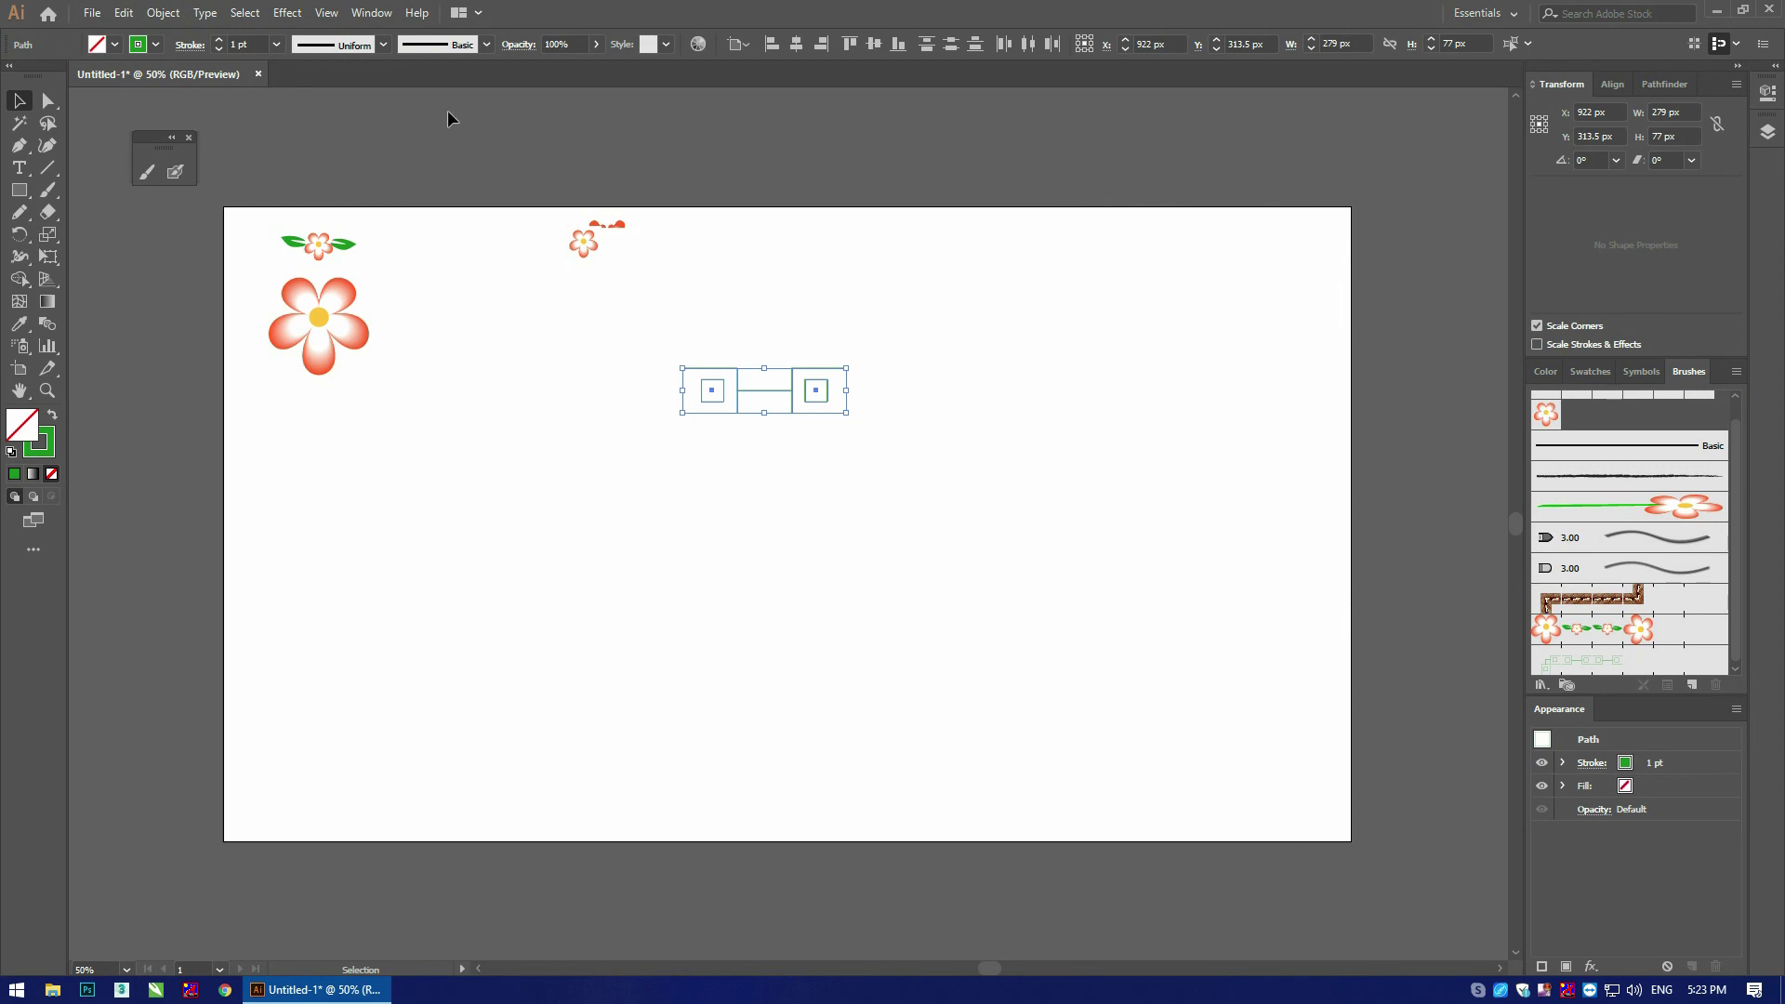
{"action": "left_click", "coordinate": [276, 44]}
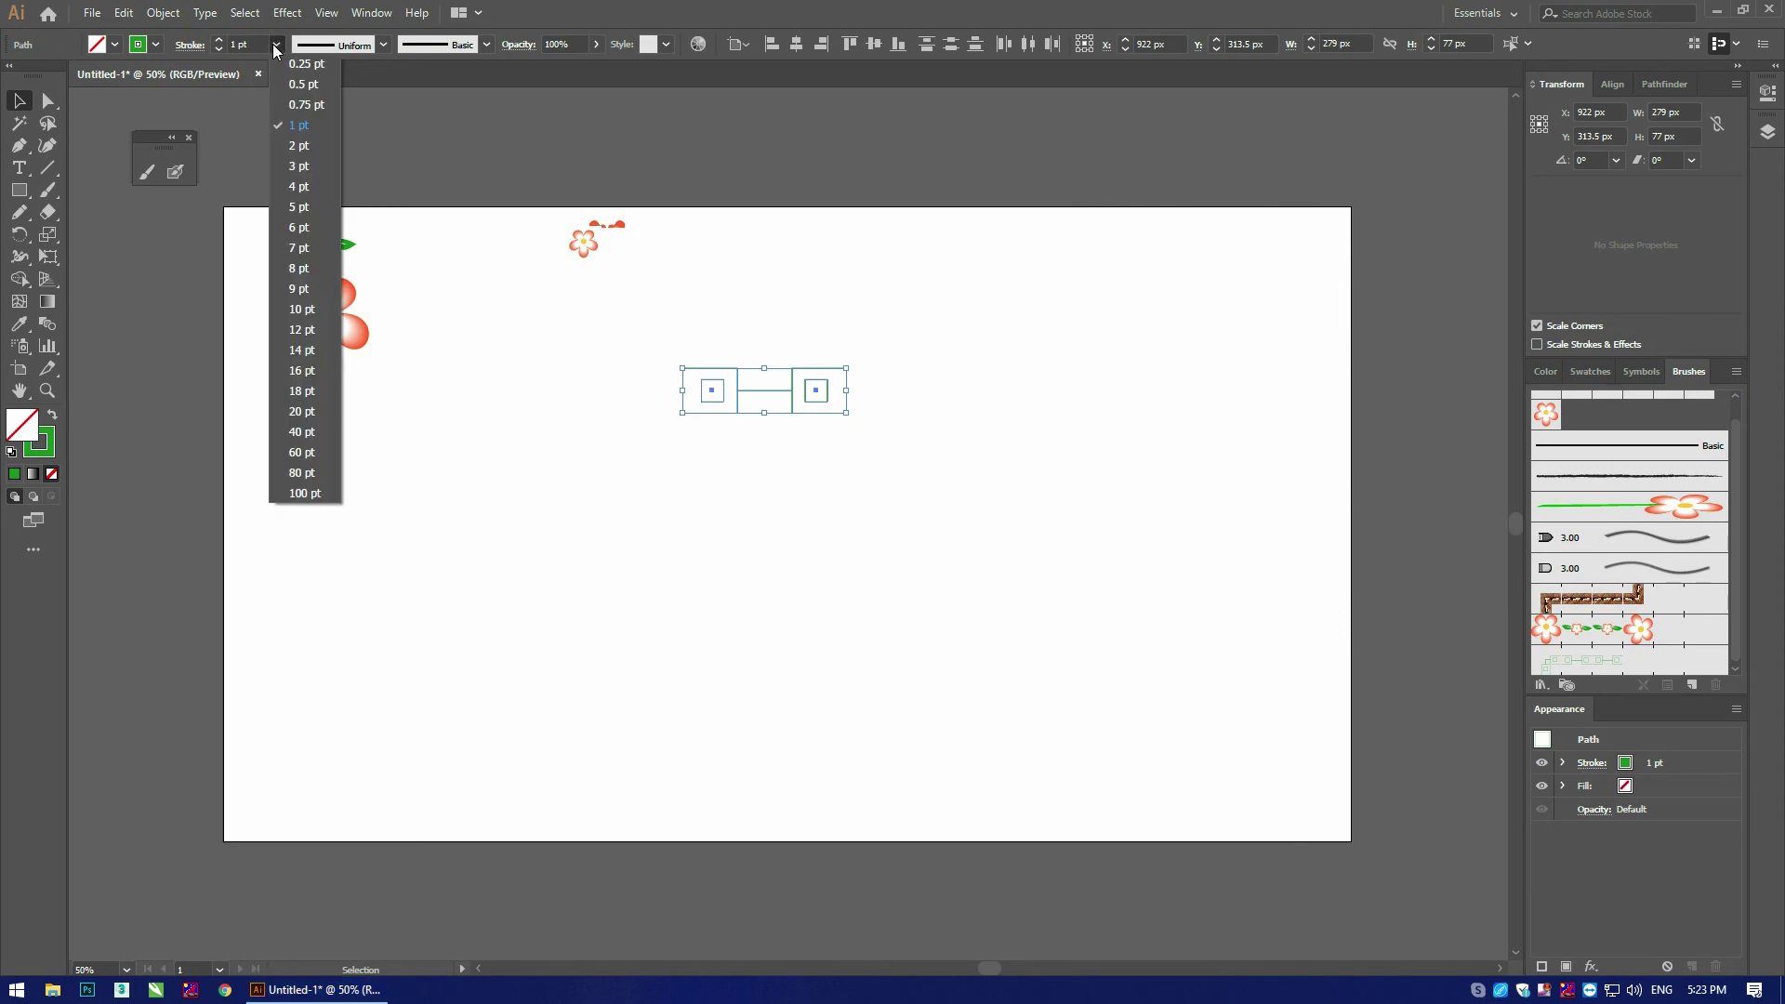
{"action": "left_click", "coordinate": [303, 175]}
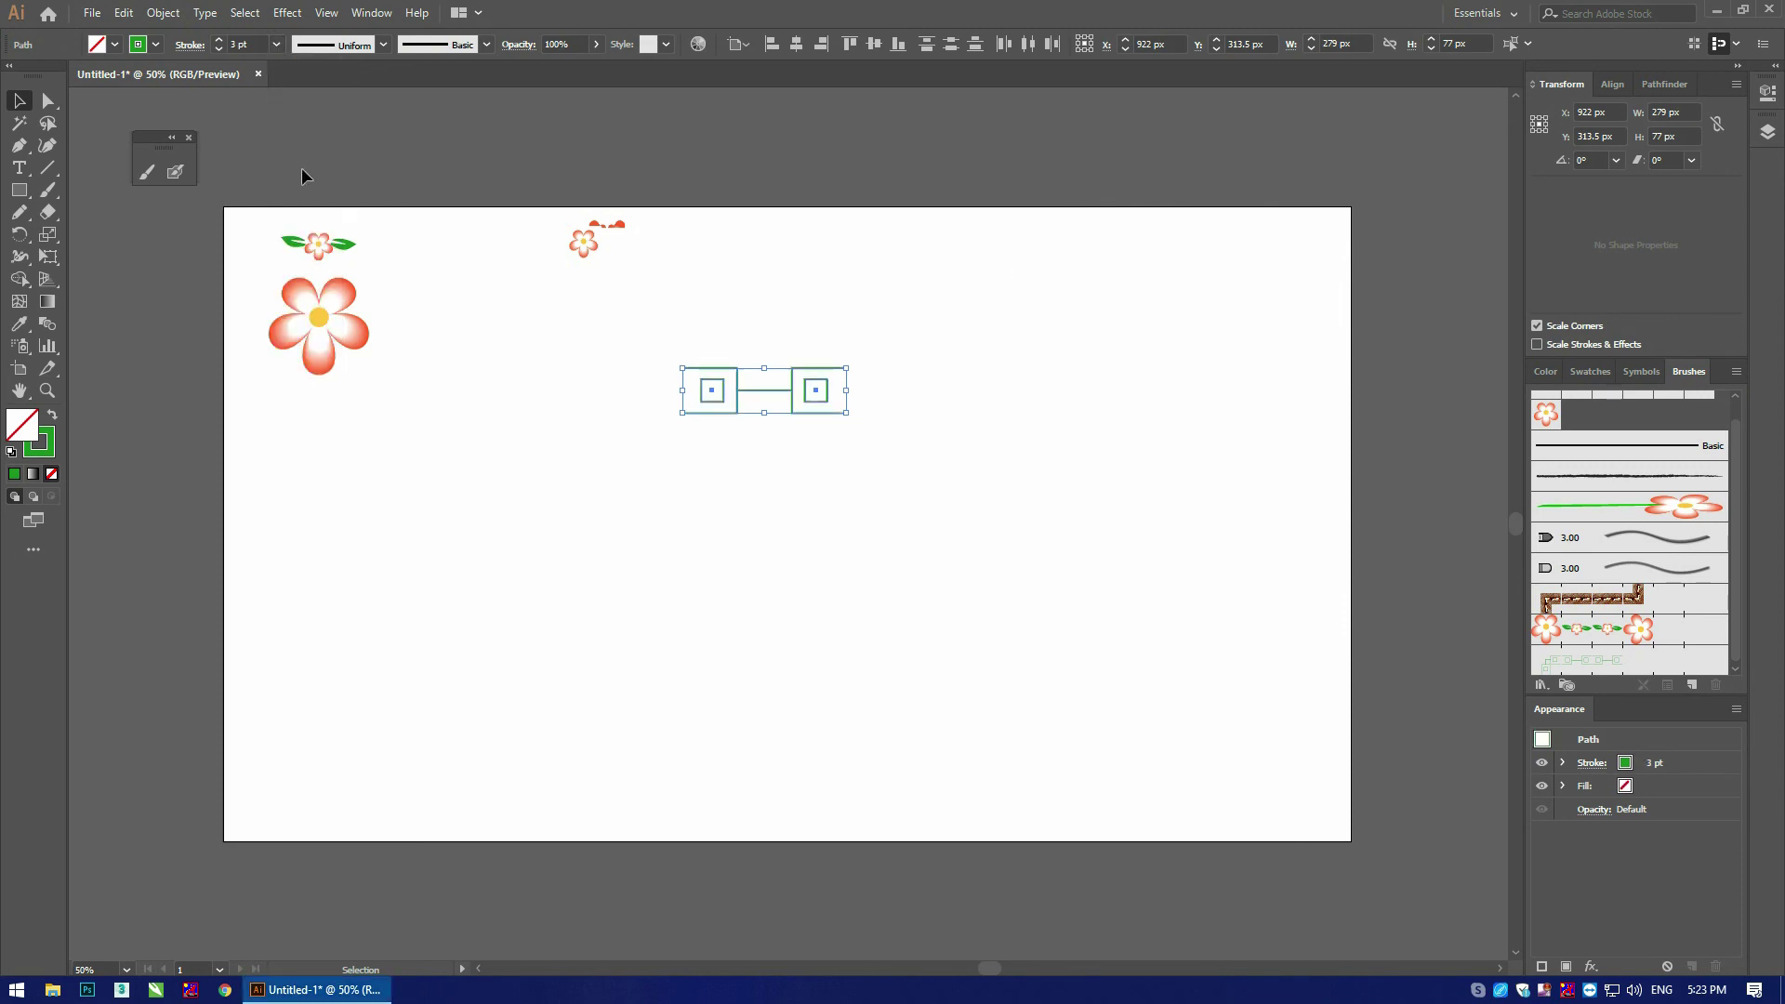
{"action": "left_click", "coordinate": [1547, 374]}
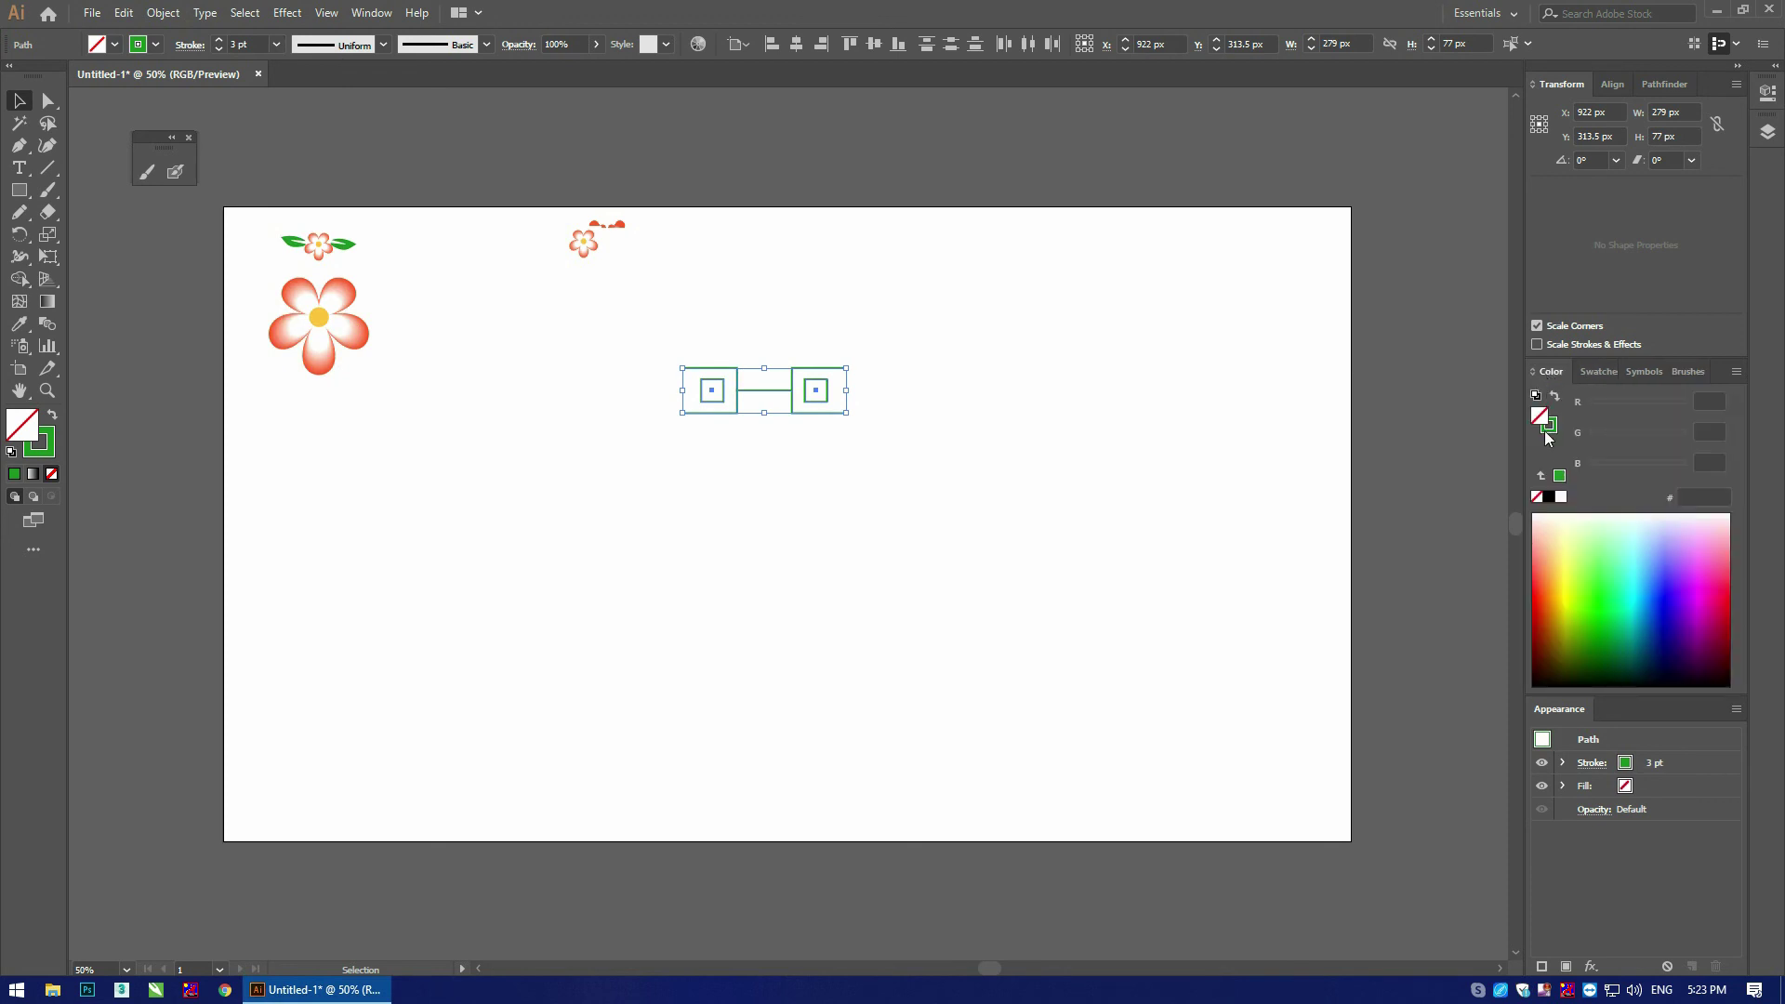
{"action": "left_click", "coordinate": [1549, 497]}
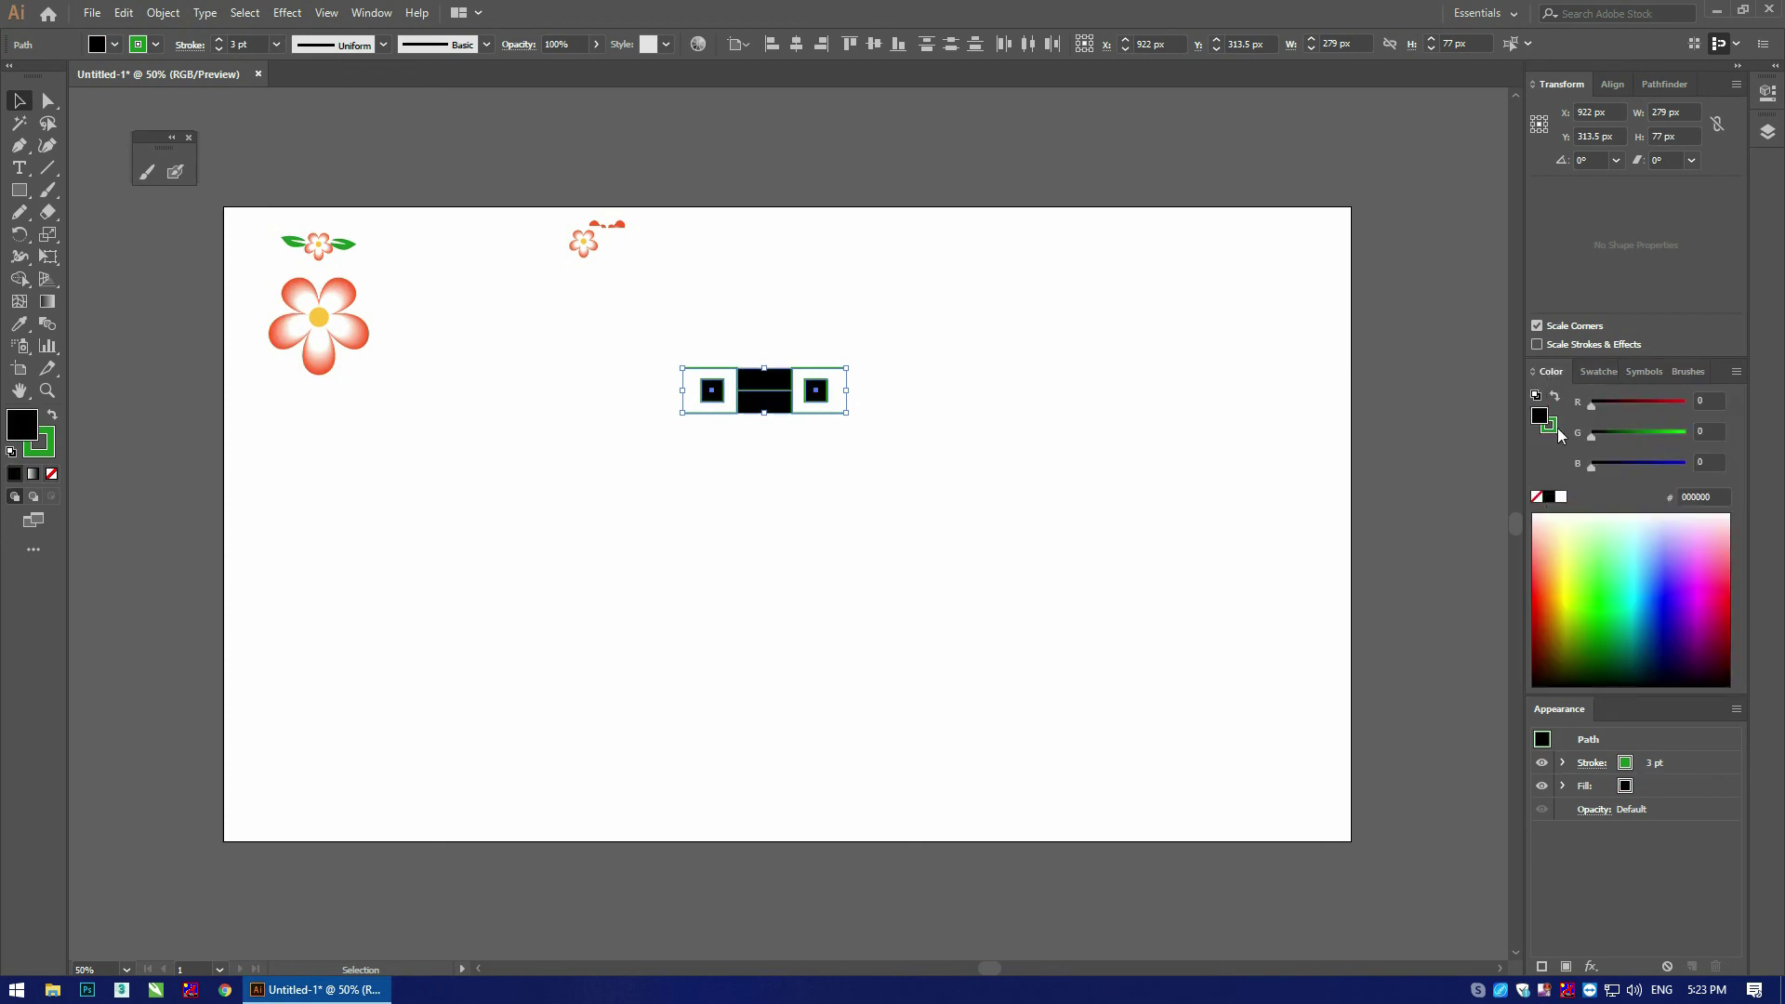
{"action": "key", "text": "ctrl+z"}
{"action": "left_click", "coordinate": [1549, 425]}
{"action": "left_click", "coordinate": [1548, 497]}
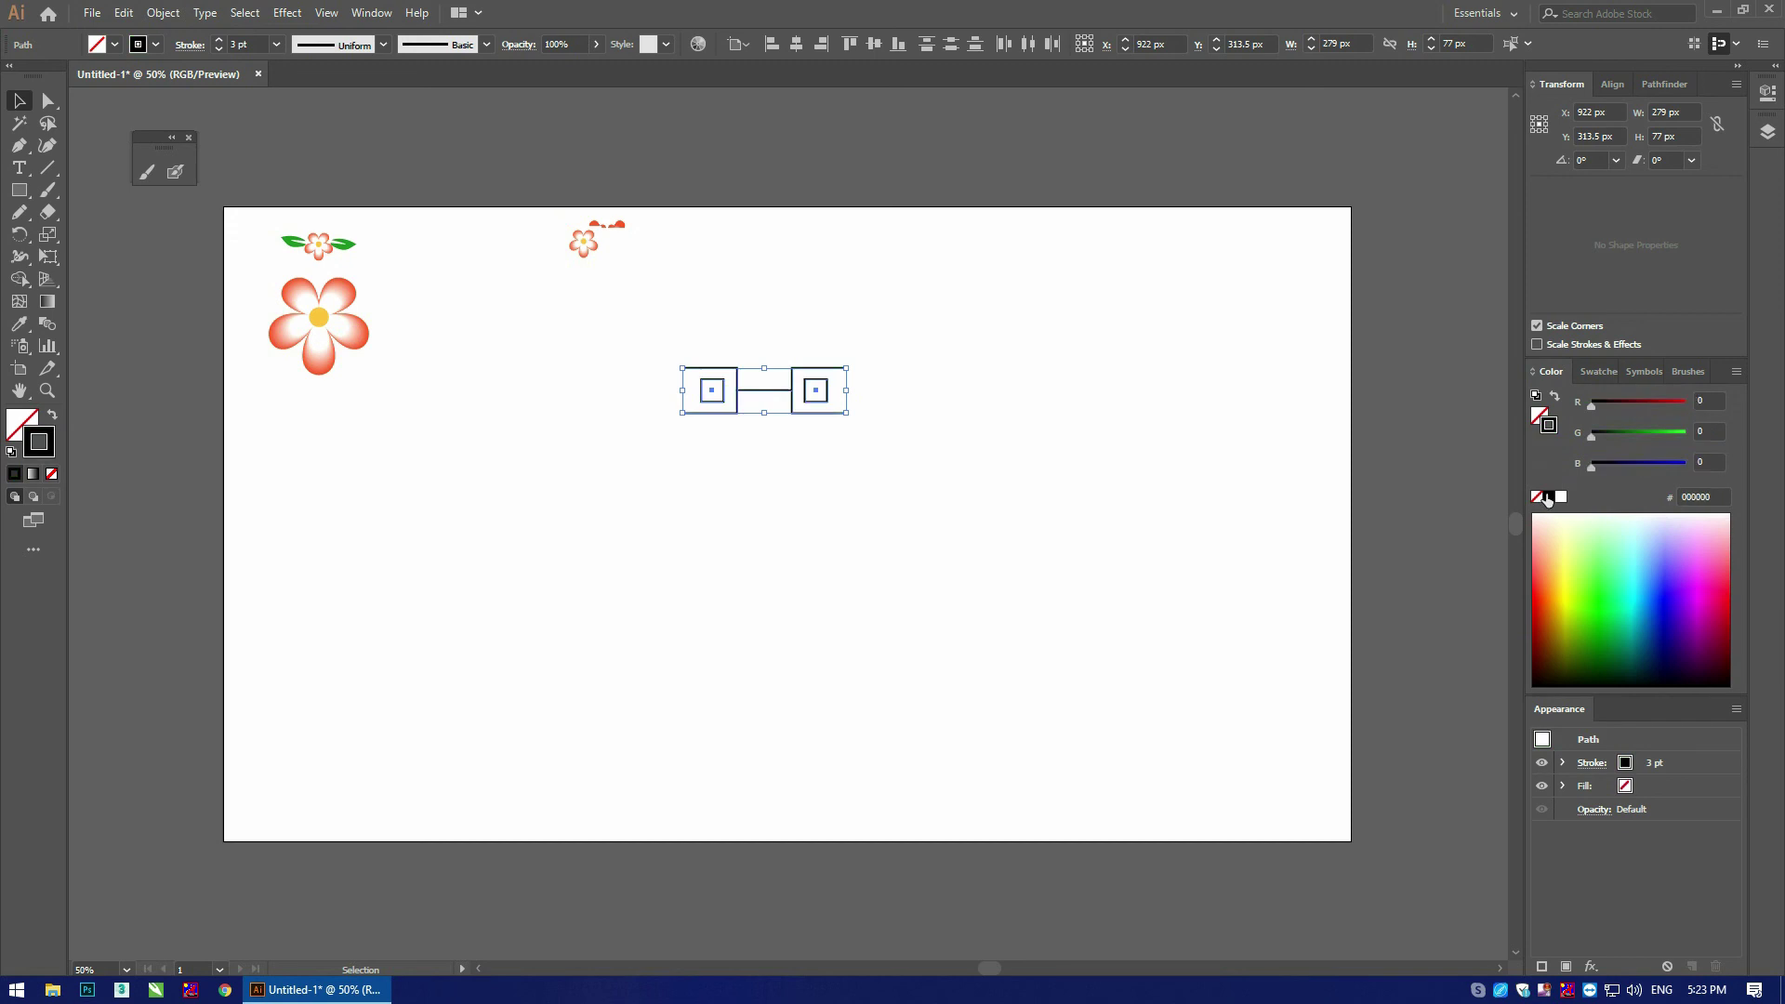
Step: Turn the outlined tile into another pattern brush and move the tile near the top
{"action": "left_click", "coordinate": [1013, 405]}
{"action": "left_click_drag", "start_coordinate": [892, 326], "coordinate": [617, 493]}
{"action": "left_click", "coordinate": [1688, 372]}
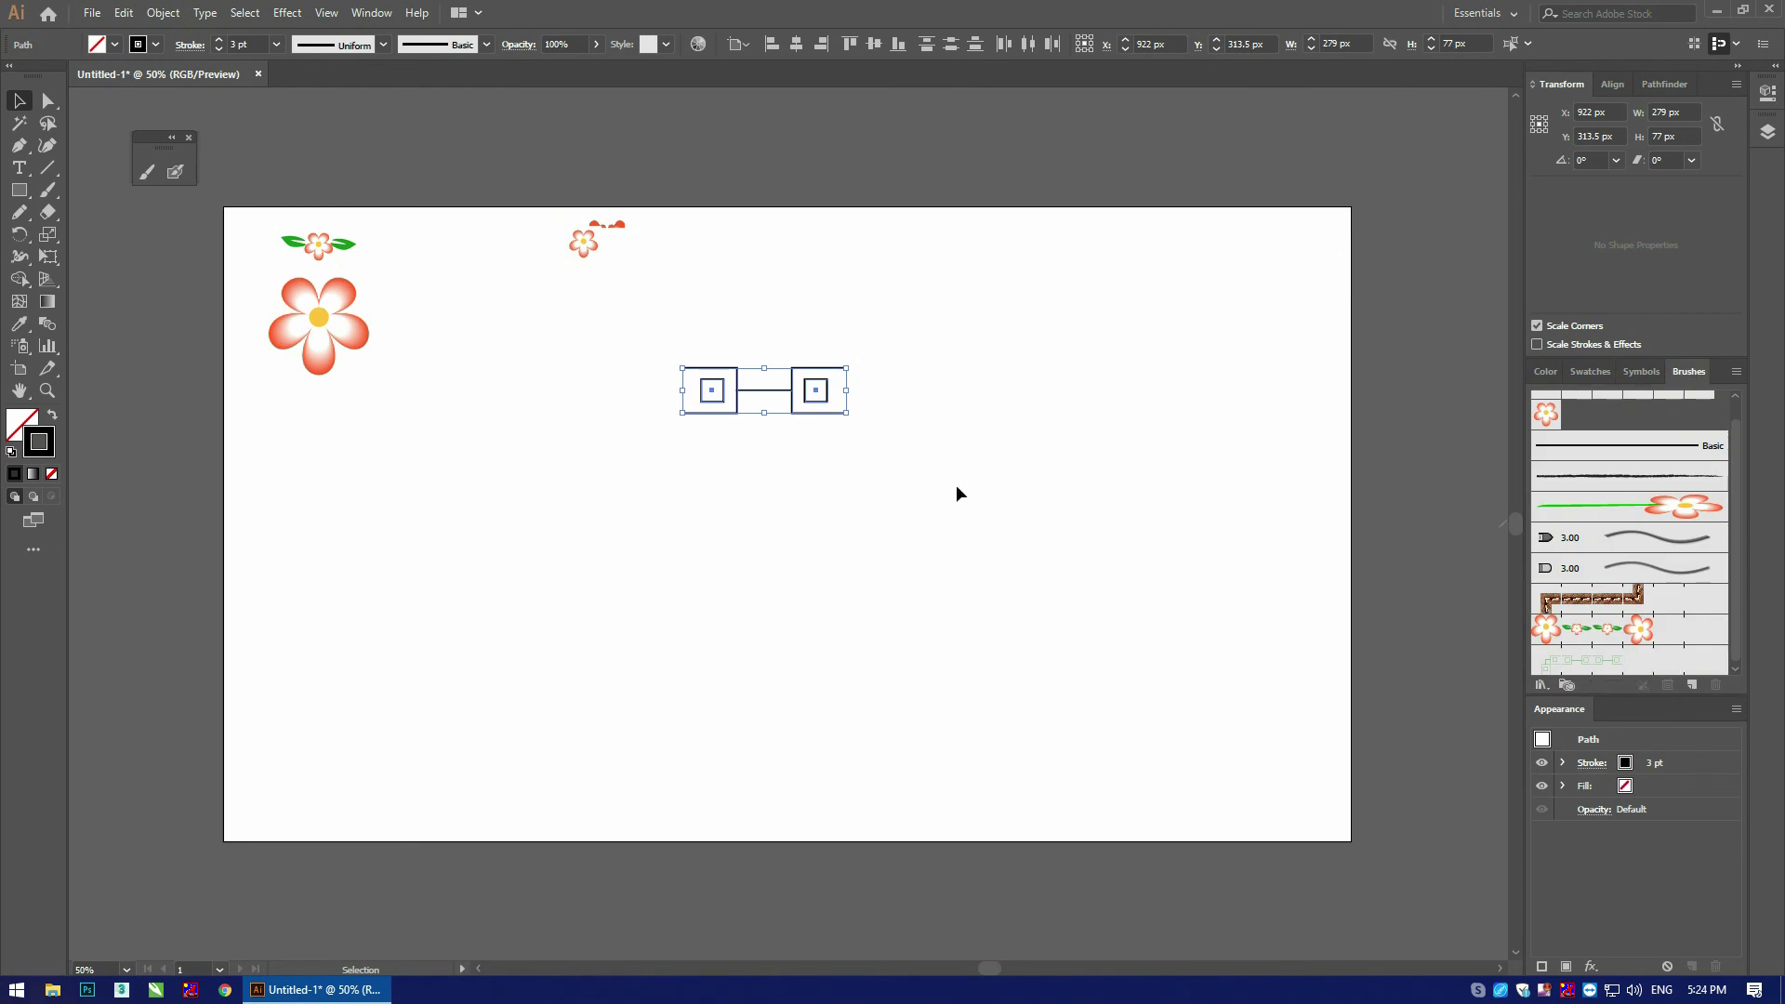
{"action": "mouse_move", "coordinate": [813, 400]}
{"action": "left_mouse_down"}
{"action": "mouse_move", "coordinate": [895, 459]}
{"action": "mouse_move", "coordinate": [1588, 667]}
{"action": "left_mouse_up"}
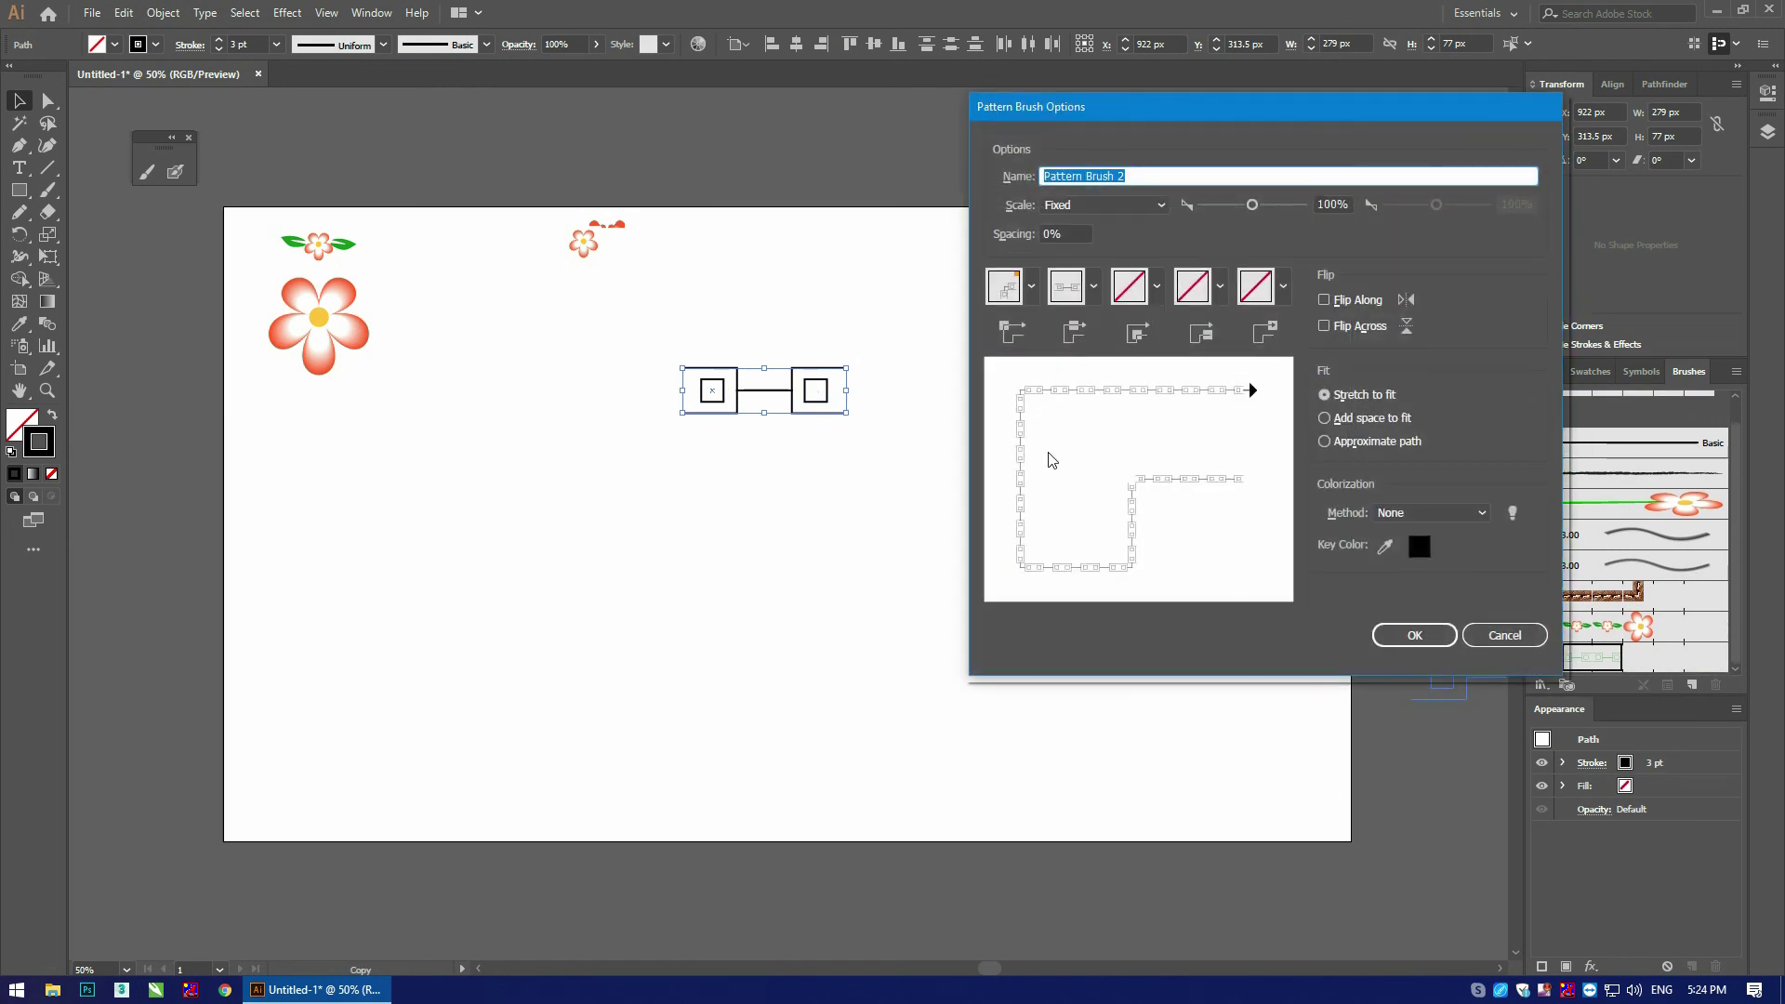
{"action": "left_click", "coordinate": [1416, 636]}
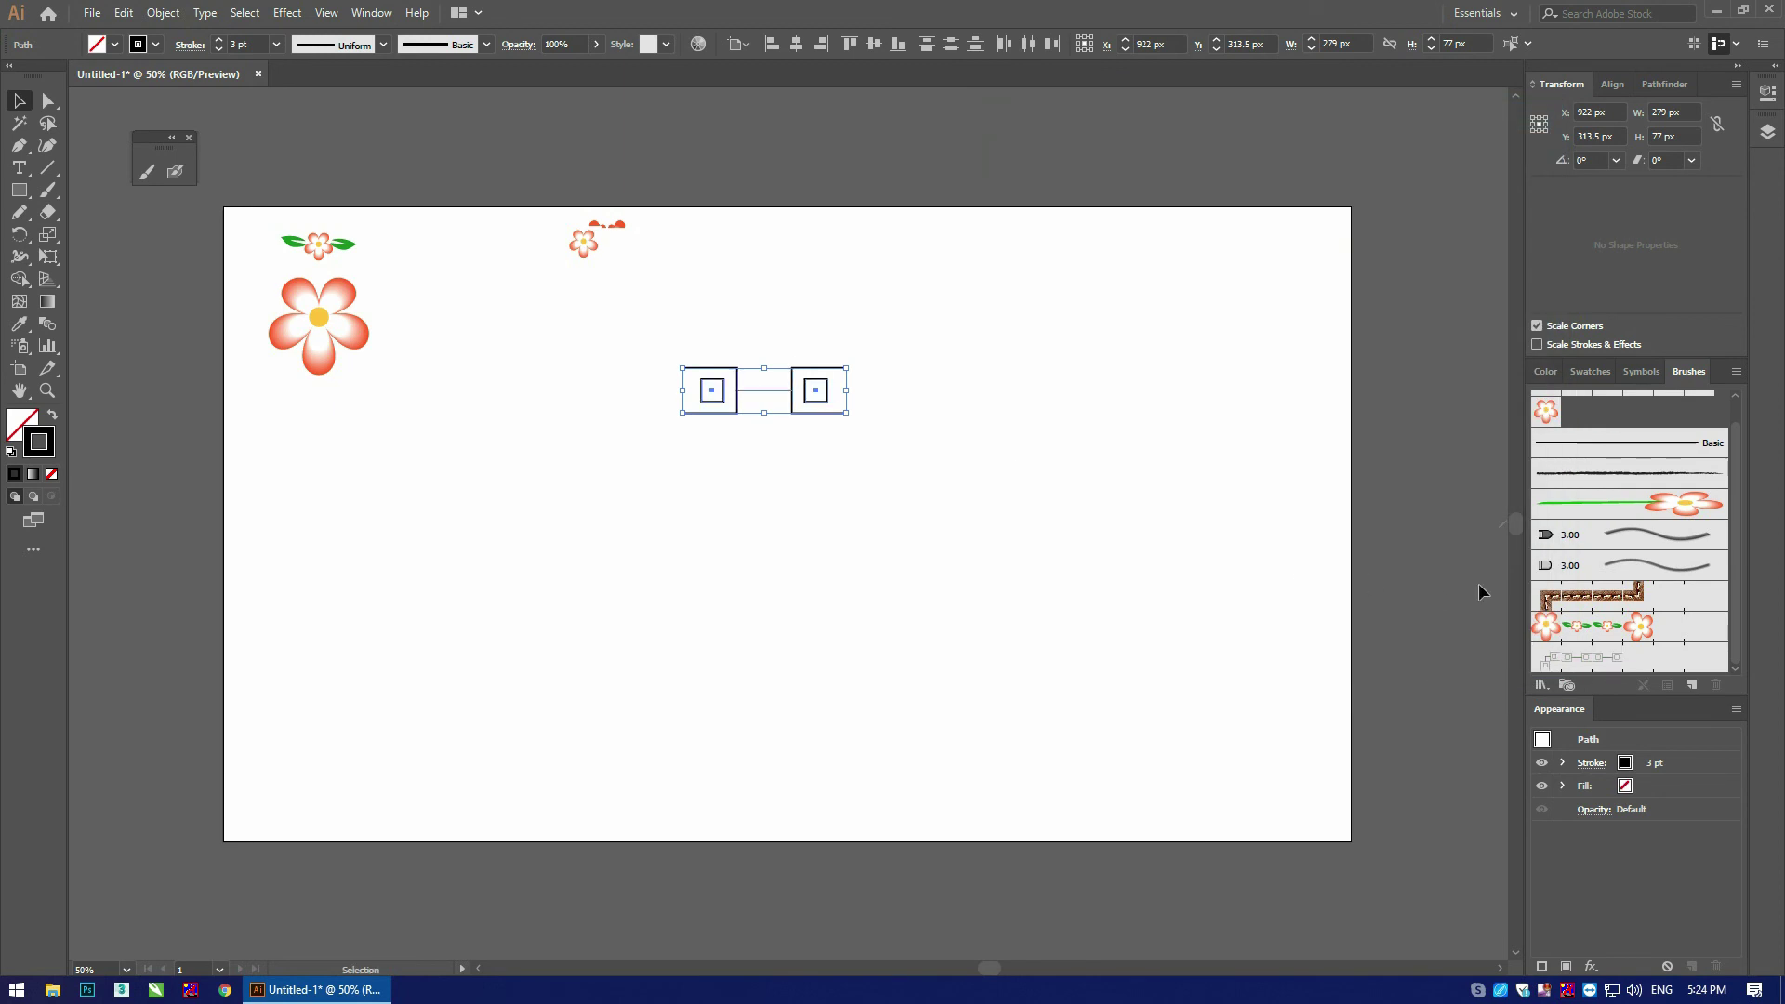
{"action": "left_click_drag", "start_coordinate": [793, 395], "coordinate": [780, 263]}
Step: Paint a long wavy stroke across the artboard with Pattern Brush 2
{"action": "left_click", "coordinate": [941, 377]}
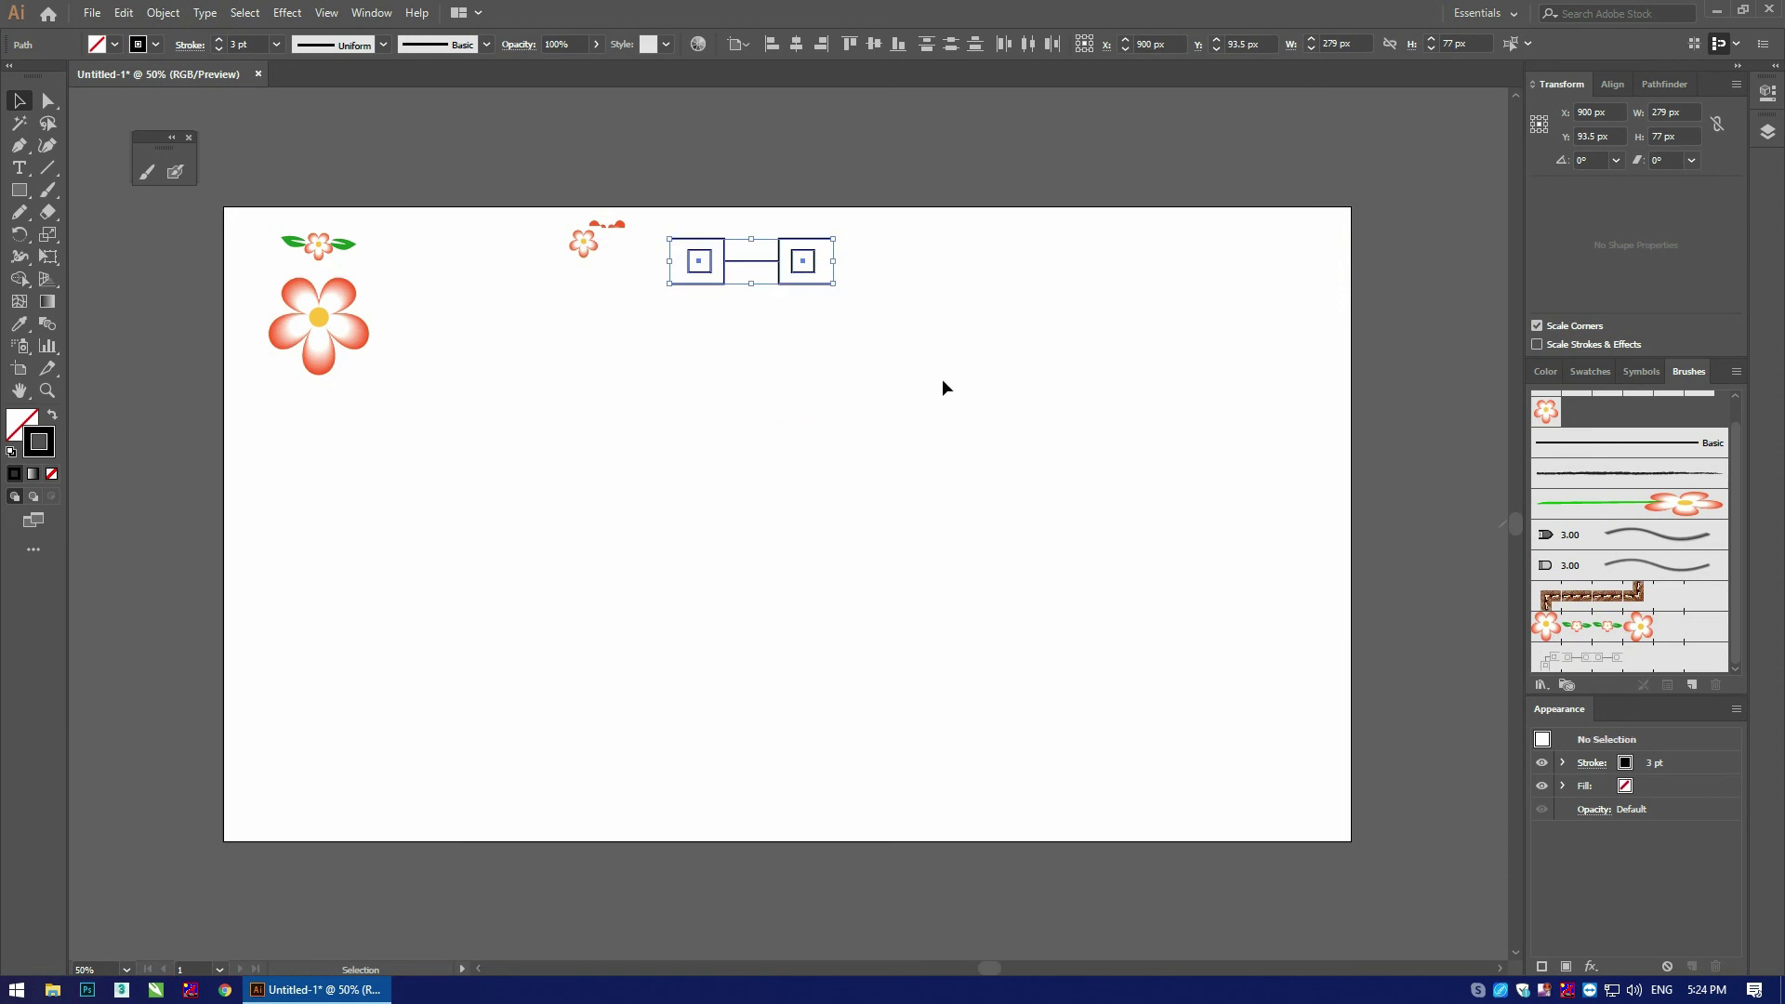
{"action": "key", "text": "b"}
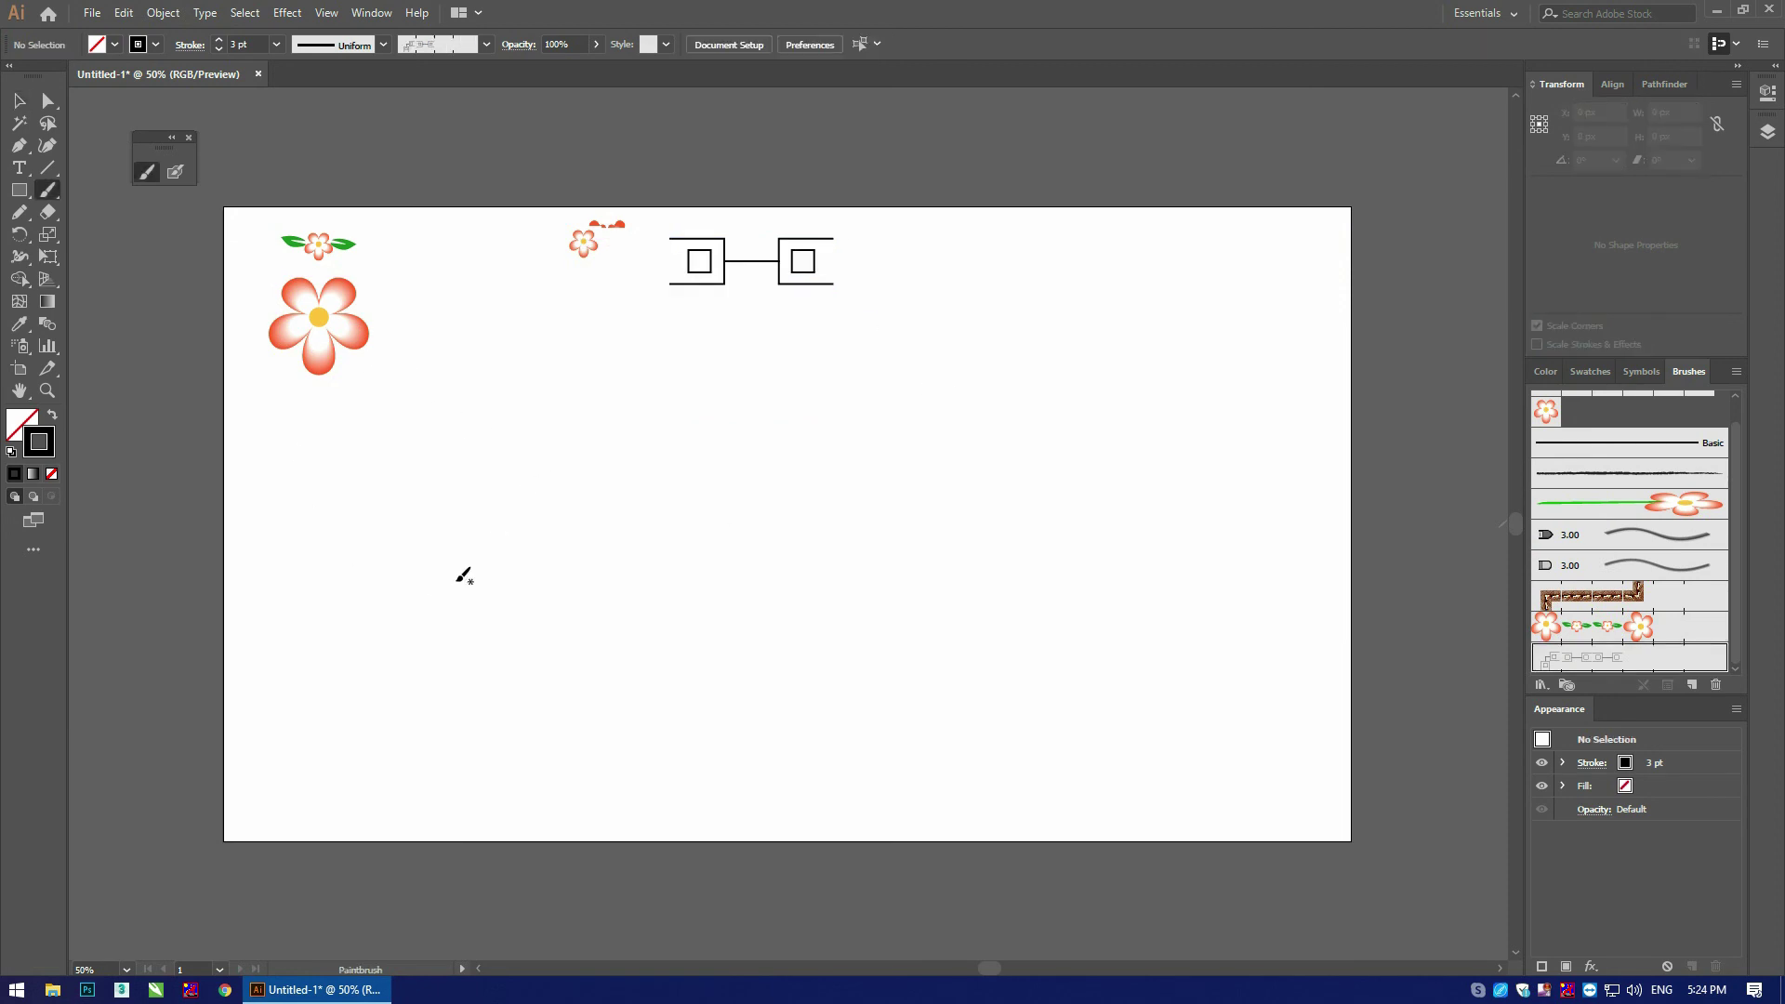
{"action": "mouse_move", "coordinate": [330, 496]}
{"action": "left_mouse_down"}
{"action": "mouse_move", "coordinate": [431, 556]}
{"action": "mouse_move", "coordinate": [1195, 412]}
{"action": "left_mouse_up"}
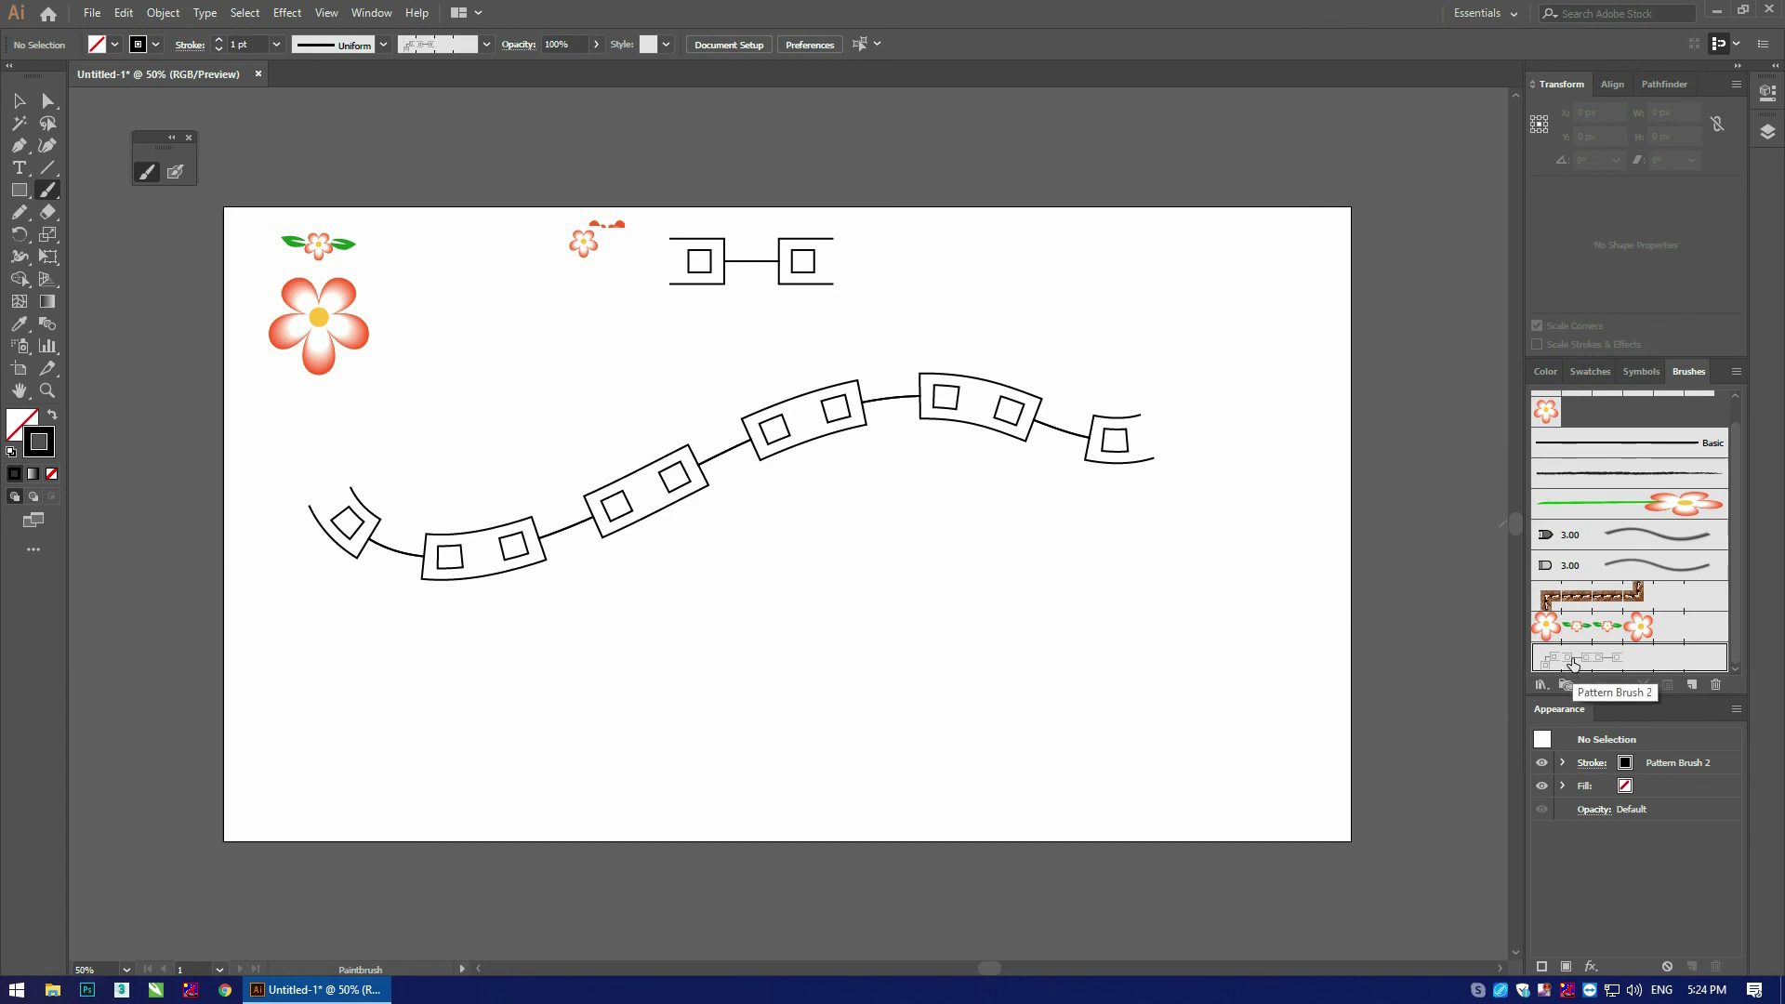
Step: Alt-drag a copy of the two-square tile to the right of the original
{"action": "key", "text": "v"}
{"action": "left_click_drag", "start_coordinate": [844, 305], "coordinate": [660, 233]}
{"action": "left_click_drag", "start_coordinate": [796, 270], "coordinate": [1079, 270]}
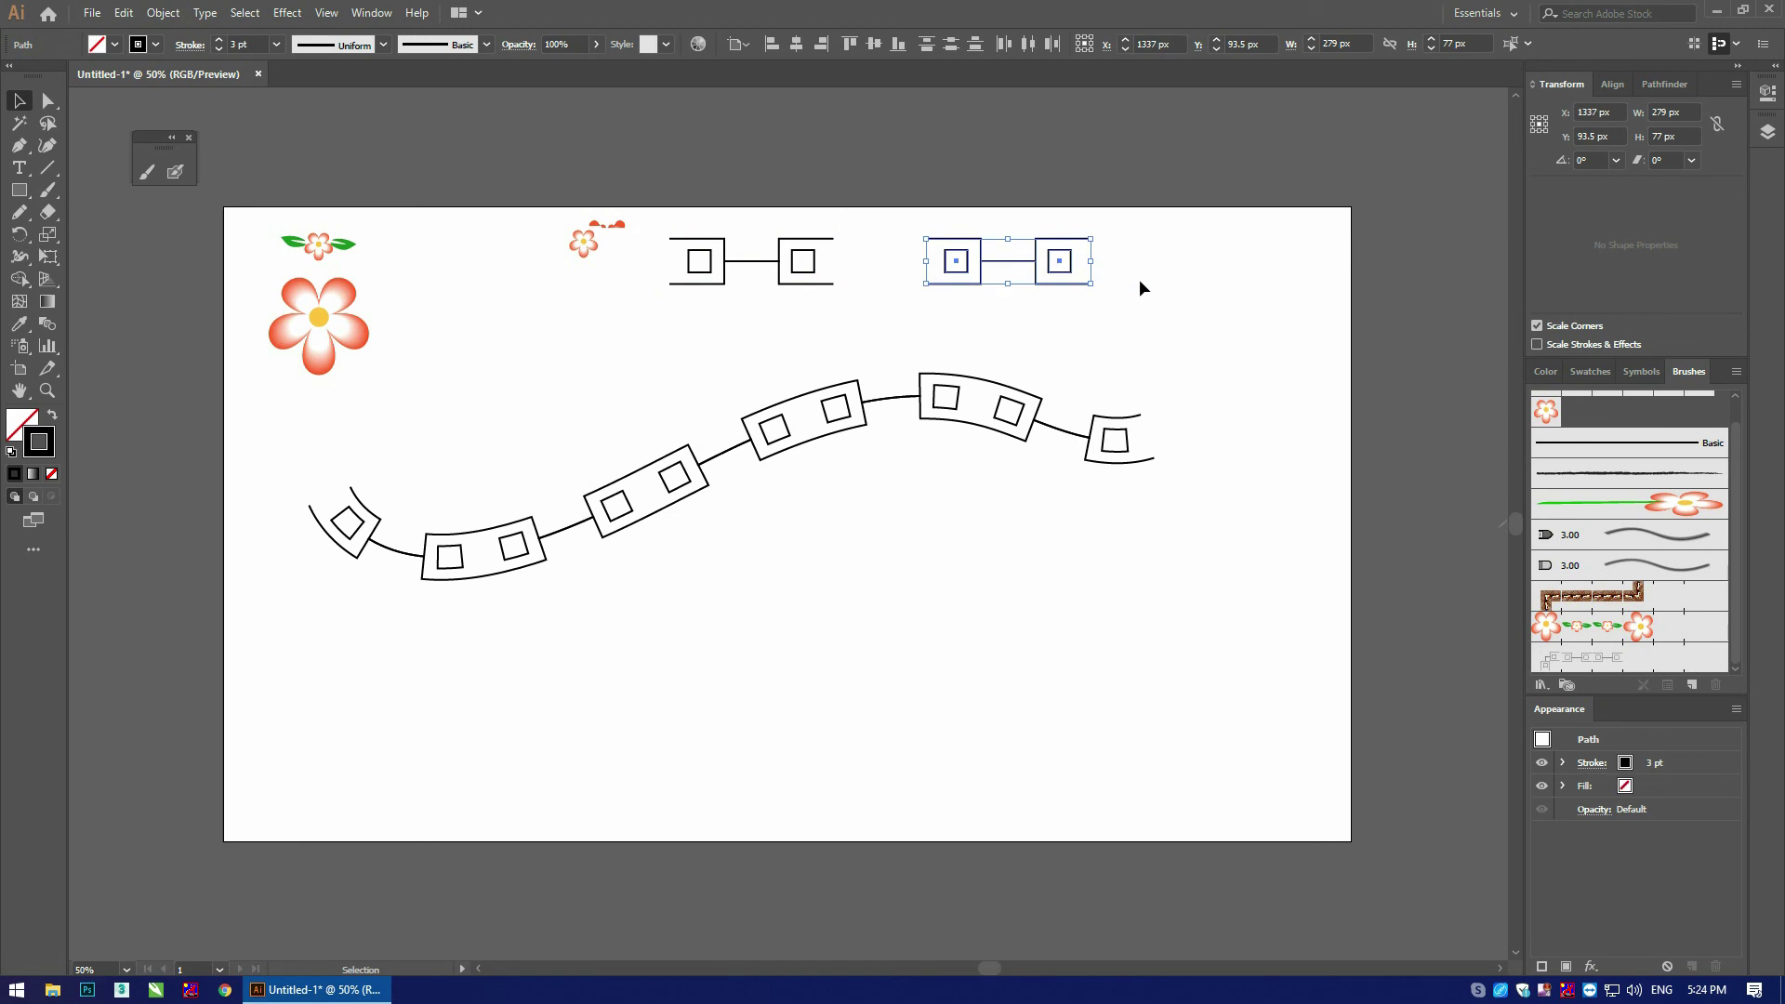
{"action": "left_click", "coordinate": [1184, 215]}
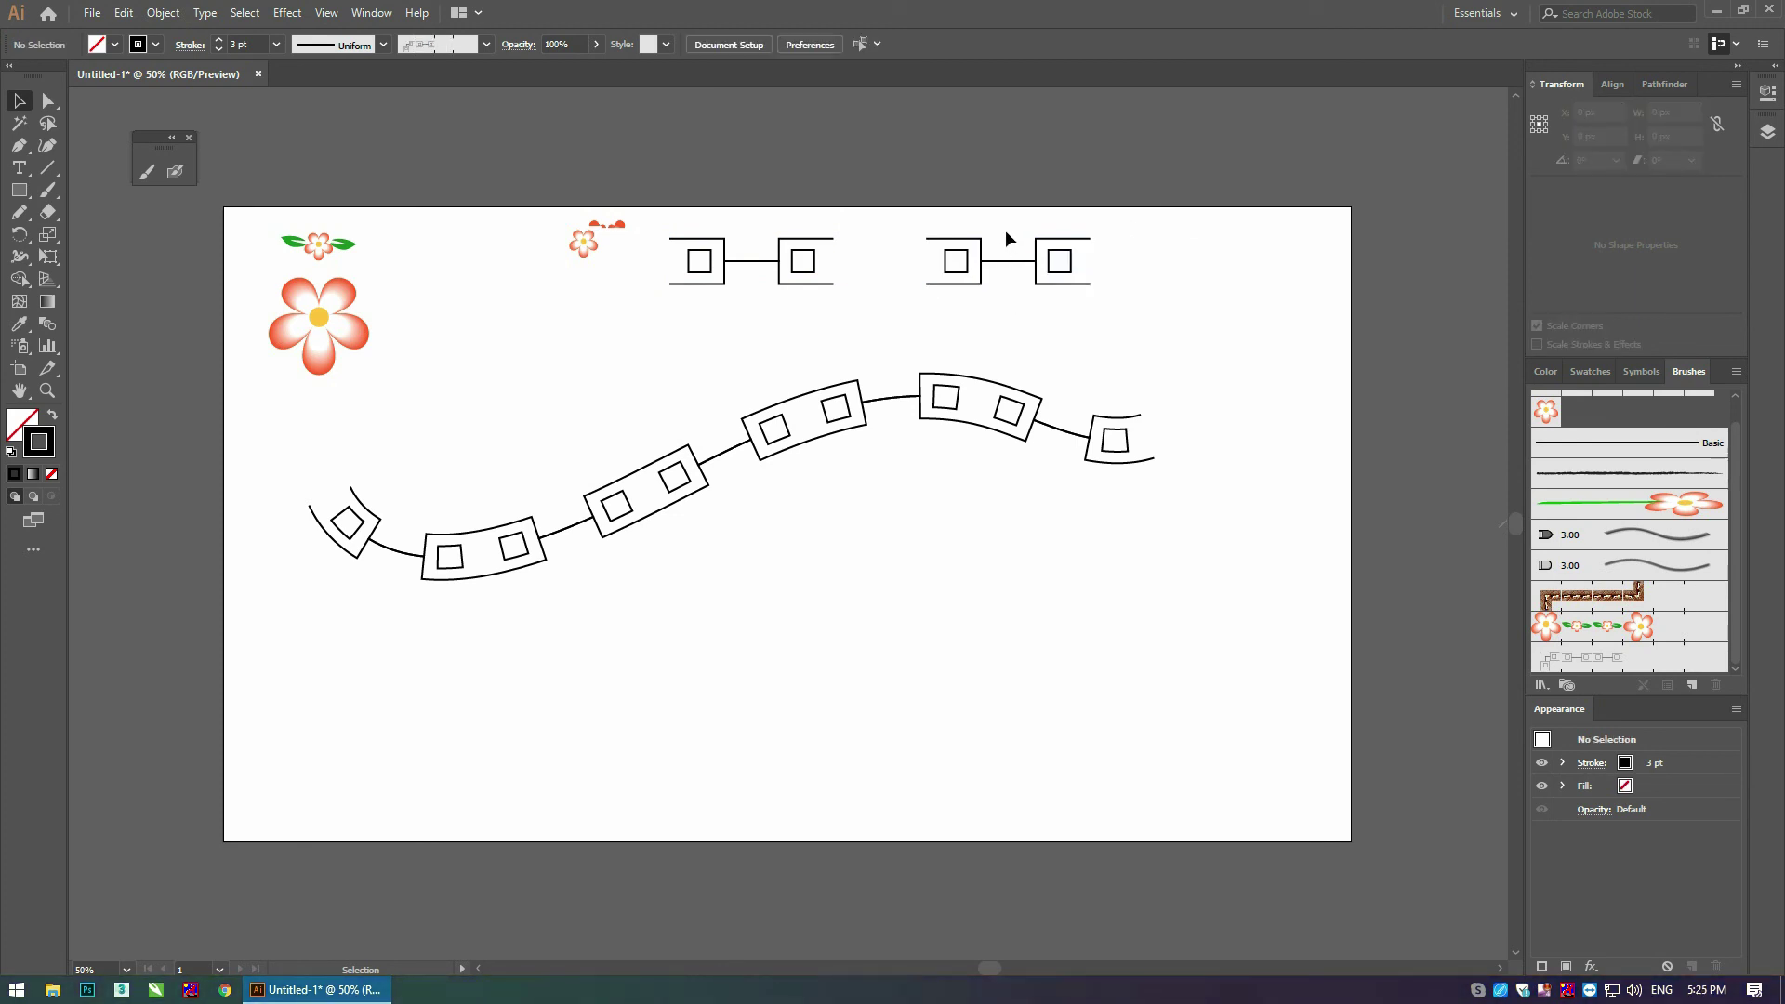
Step: Trim the copied tile by deleting its left square and connecting line
{"action": "left_click_drag", "start_coordinate": [920, 290], "coordinate": [949, 293]}
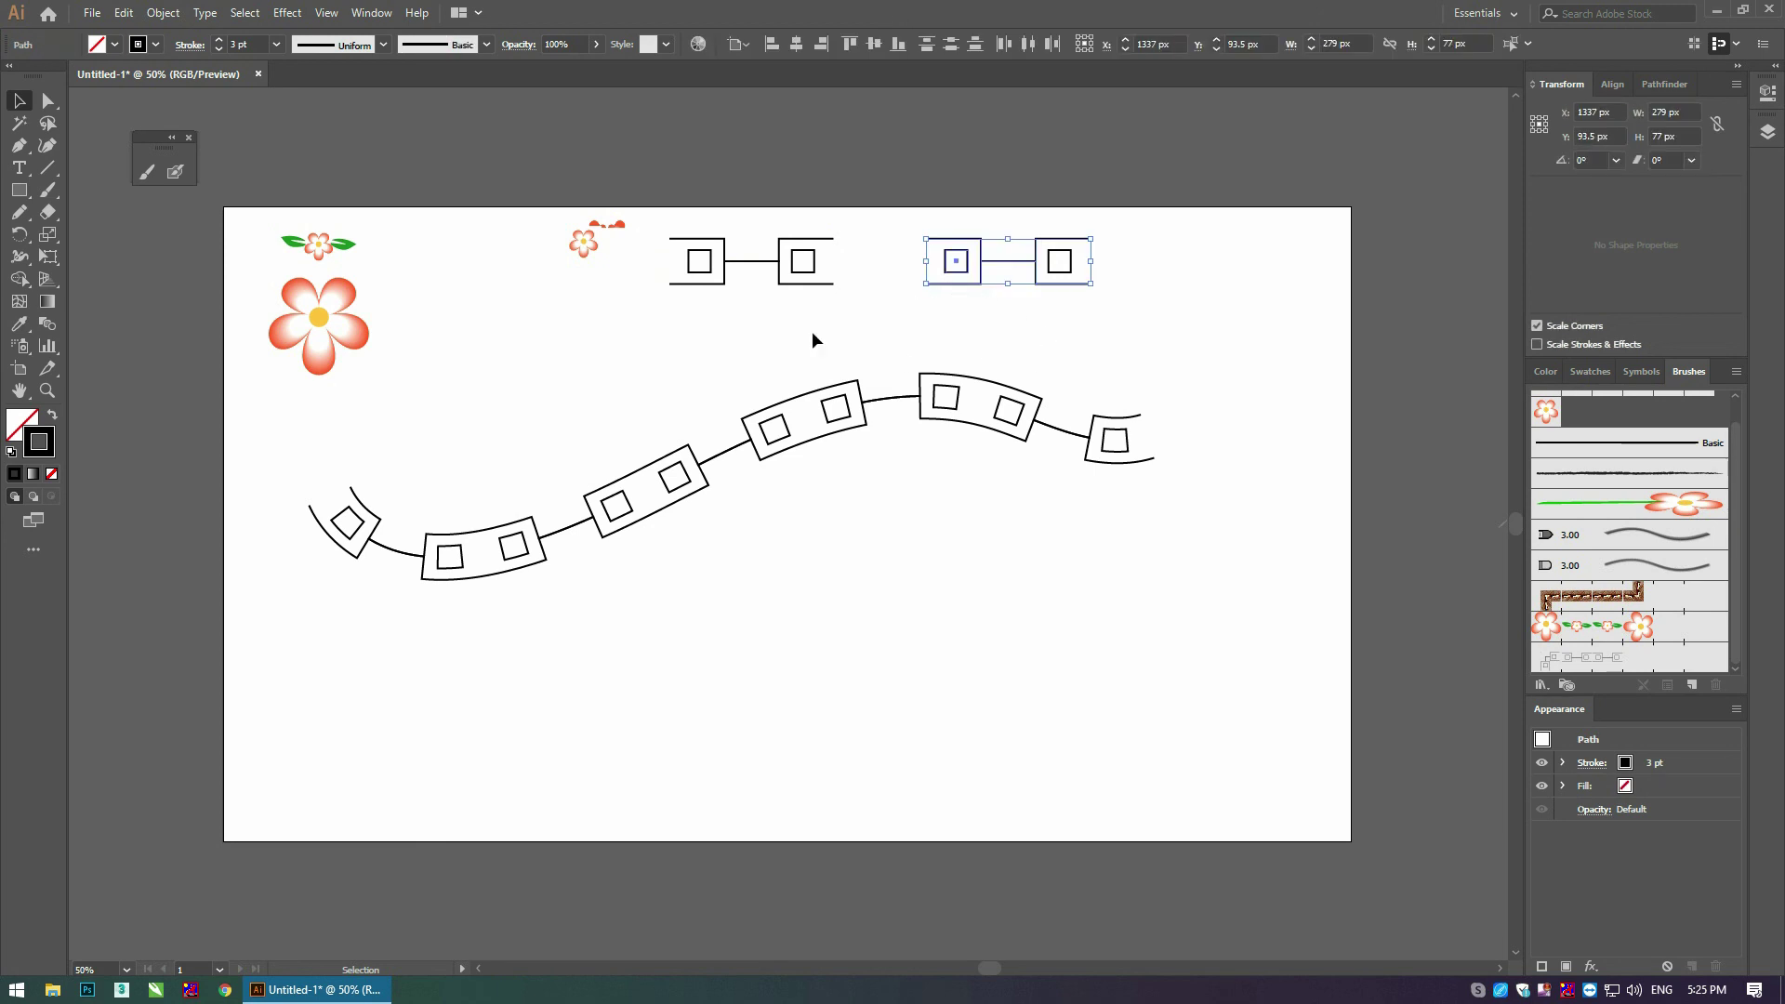
{"action": "left_click", "coordinate": [49, 102]}
{"action": "left_click", "coordinate": [991, 305]}
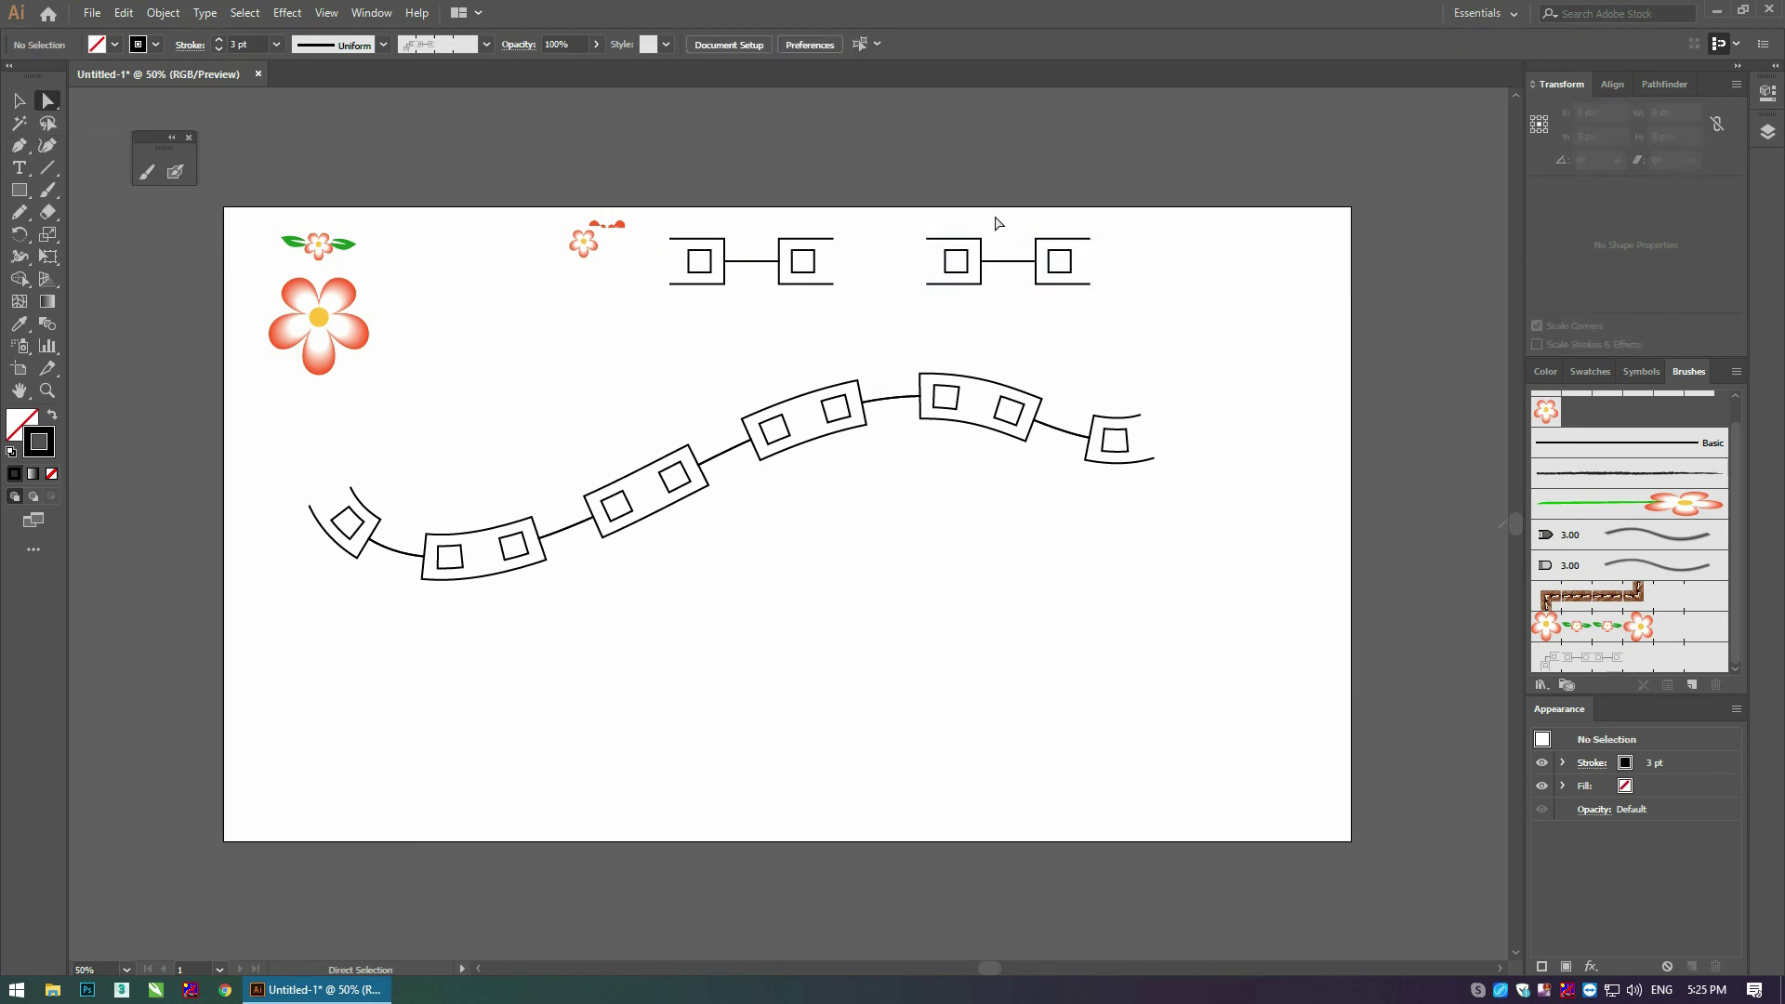
{"action": "left_click_drag", "start_coordinate": [1002, 214], "coordinate": [914, 322]}
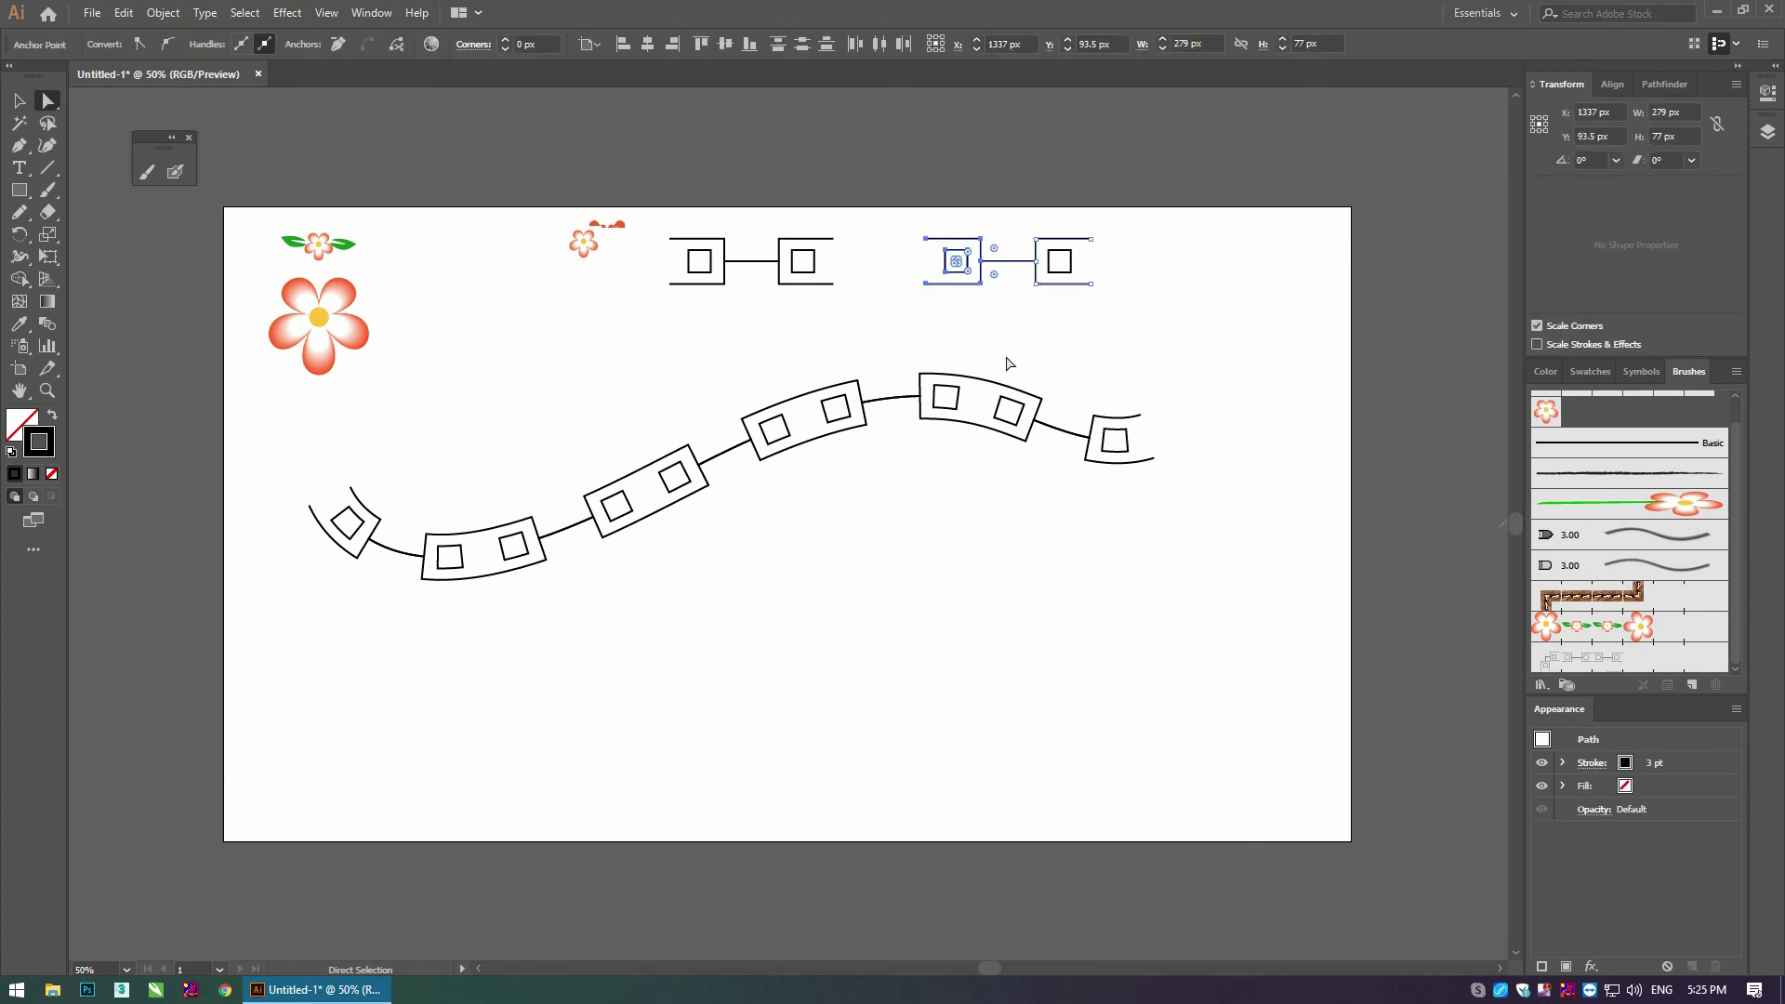
{"action": "key", "text": "Delete"}
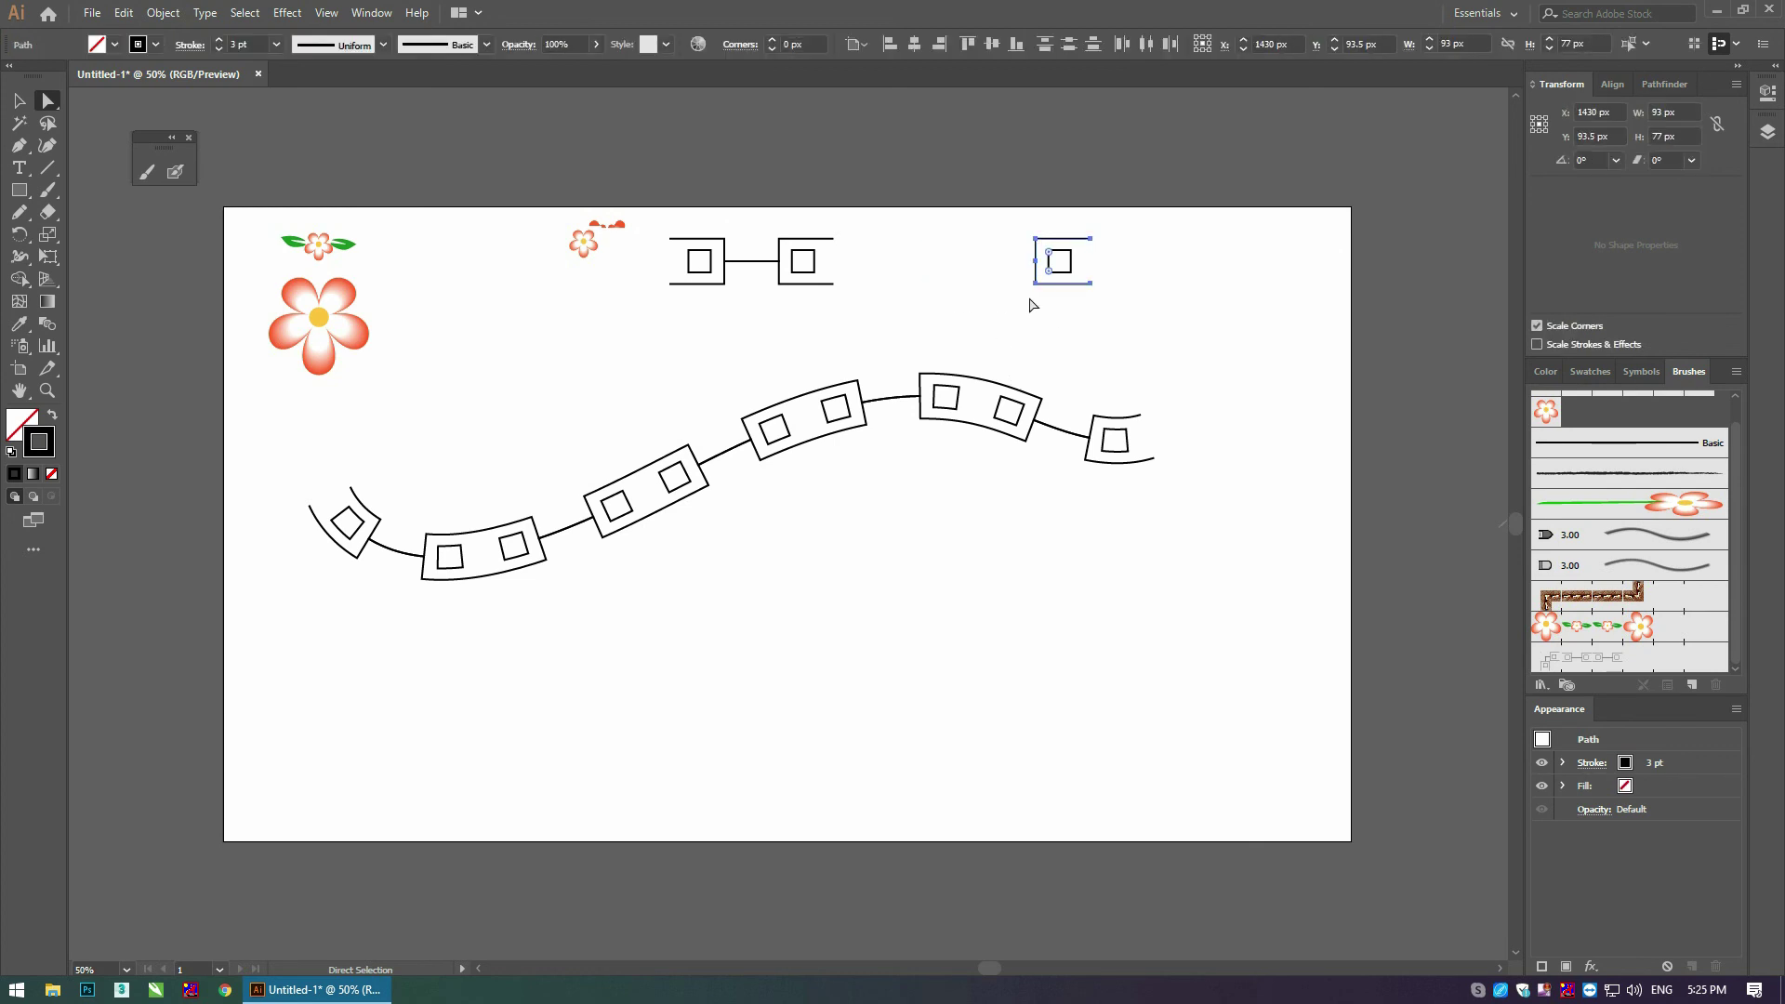
{"action": "key", "text": "v"}
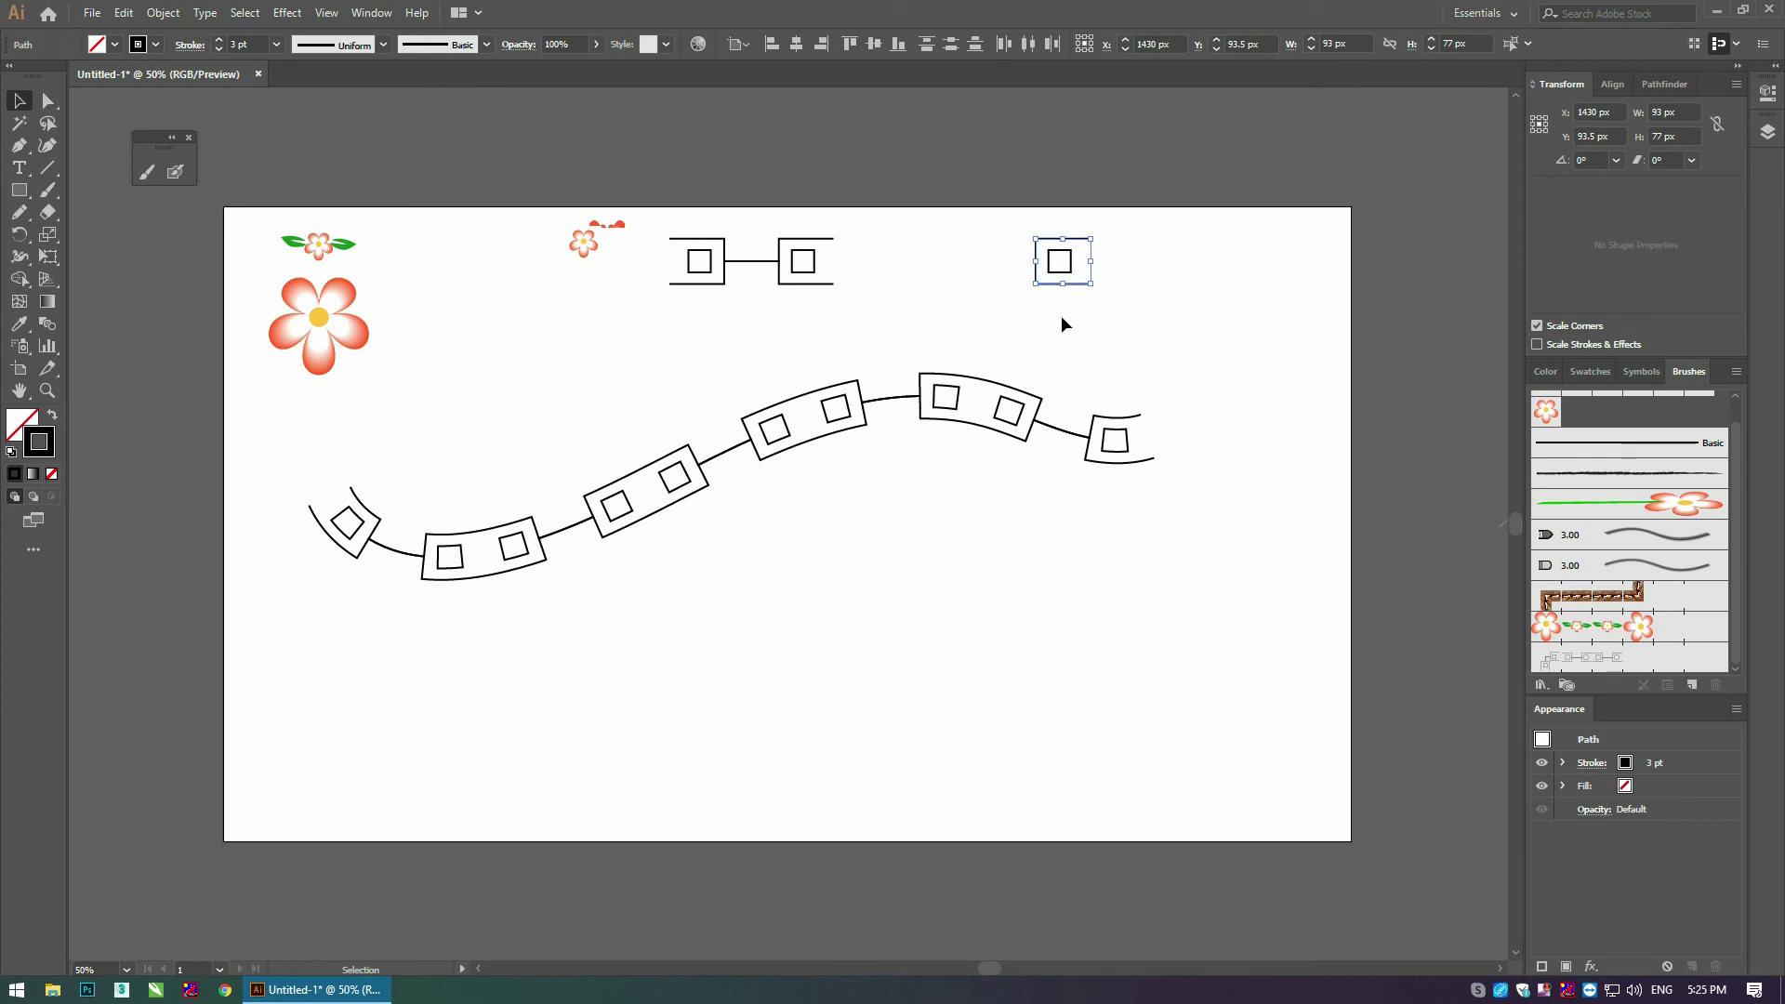
{"action": "left_click", "coordinate": [1097, 322]}
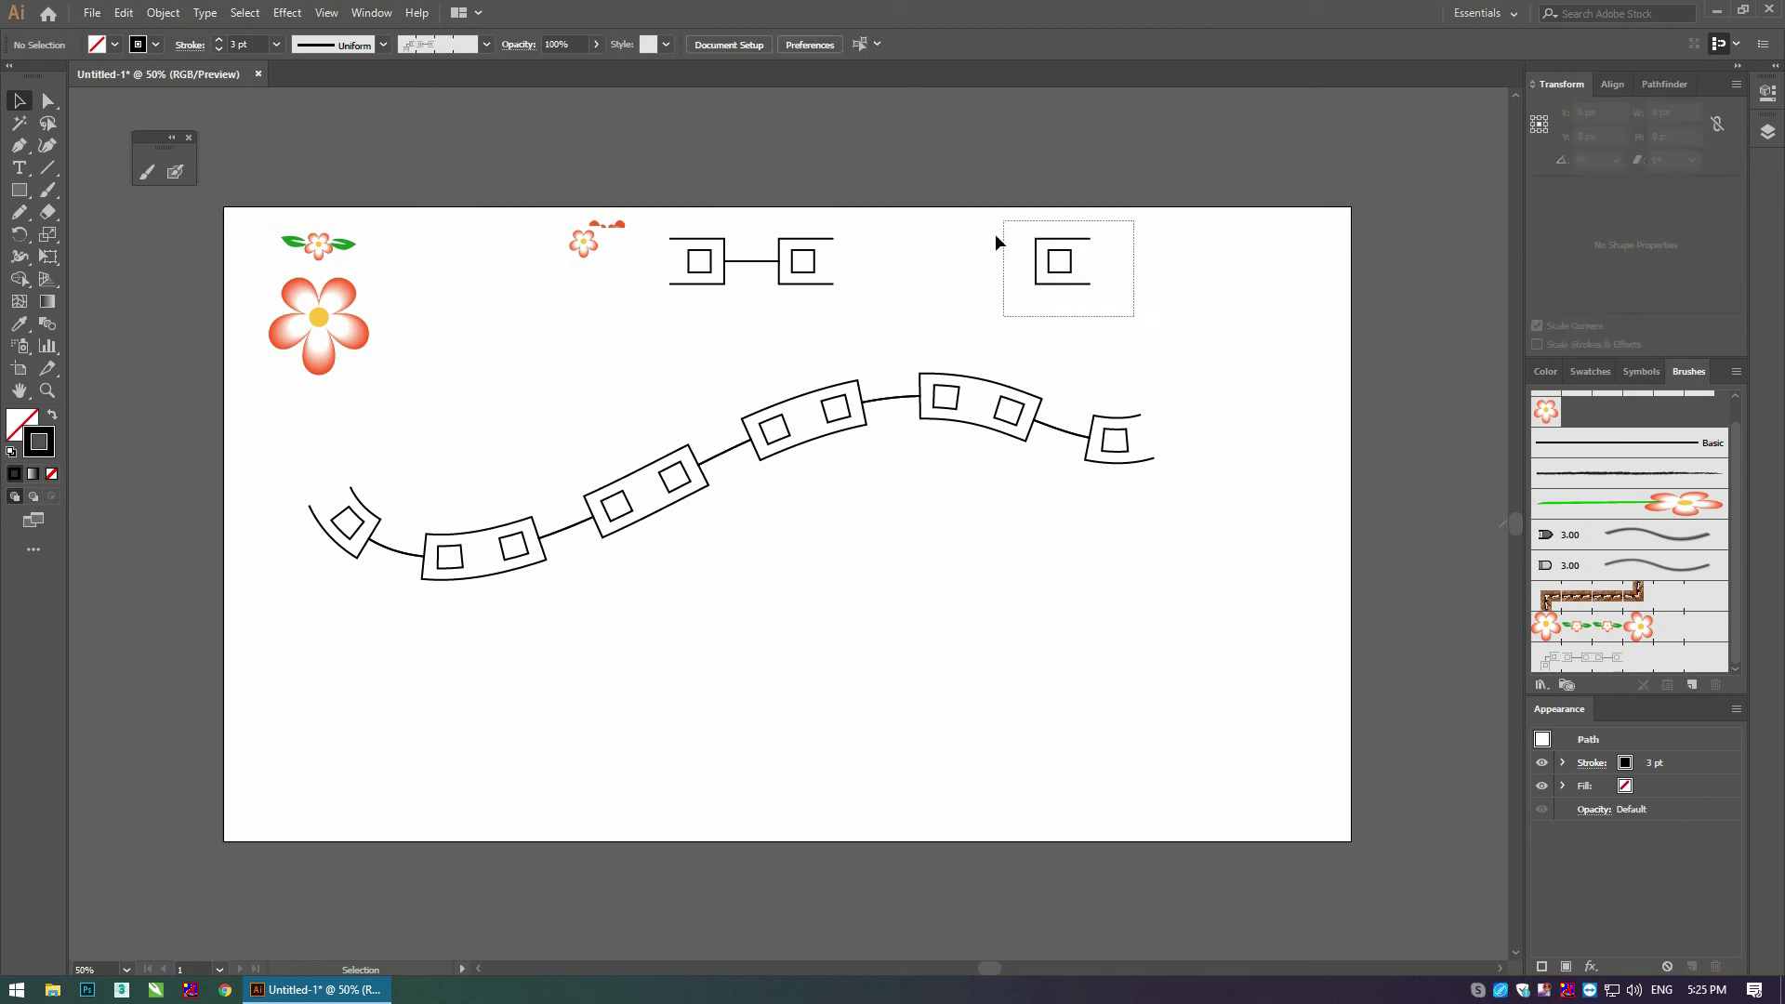
Step: Drag the single remaining square into the Swatches panel as a new pattern swatch
{"action": "left_click_drag", "start_coordinate": [1046, 258], "coordinate": [995, 233]}
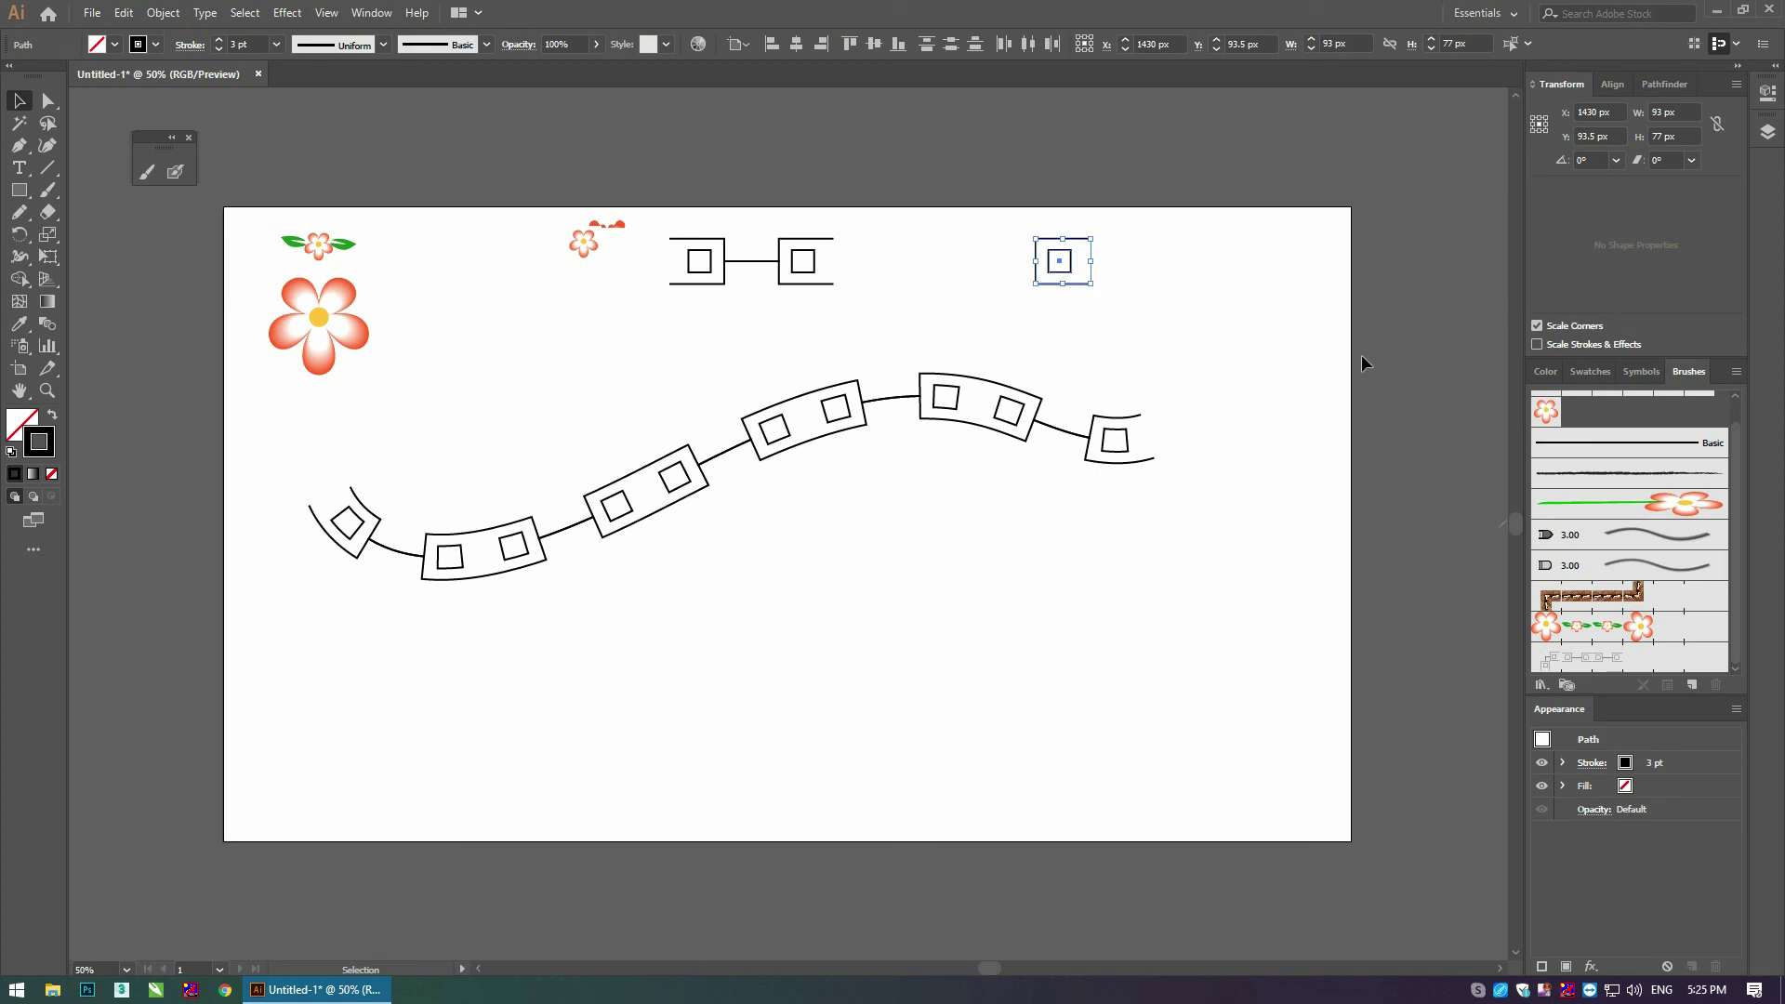
{"action": "left_click", "coordinate": [1591, 372]}
{"action": "mouse_move", "coordinate": [1070, 283]}
{"action": "left_mouse_down"}
{"action": "mouse_move", "coordinate": [1579, 569]}
{"action": "mouse_move", "coordinate": [1589, 558]}
{"action": "left_mouse_up"}
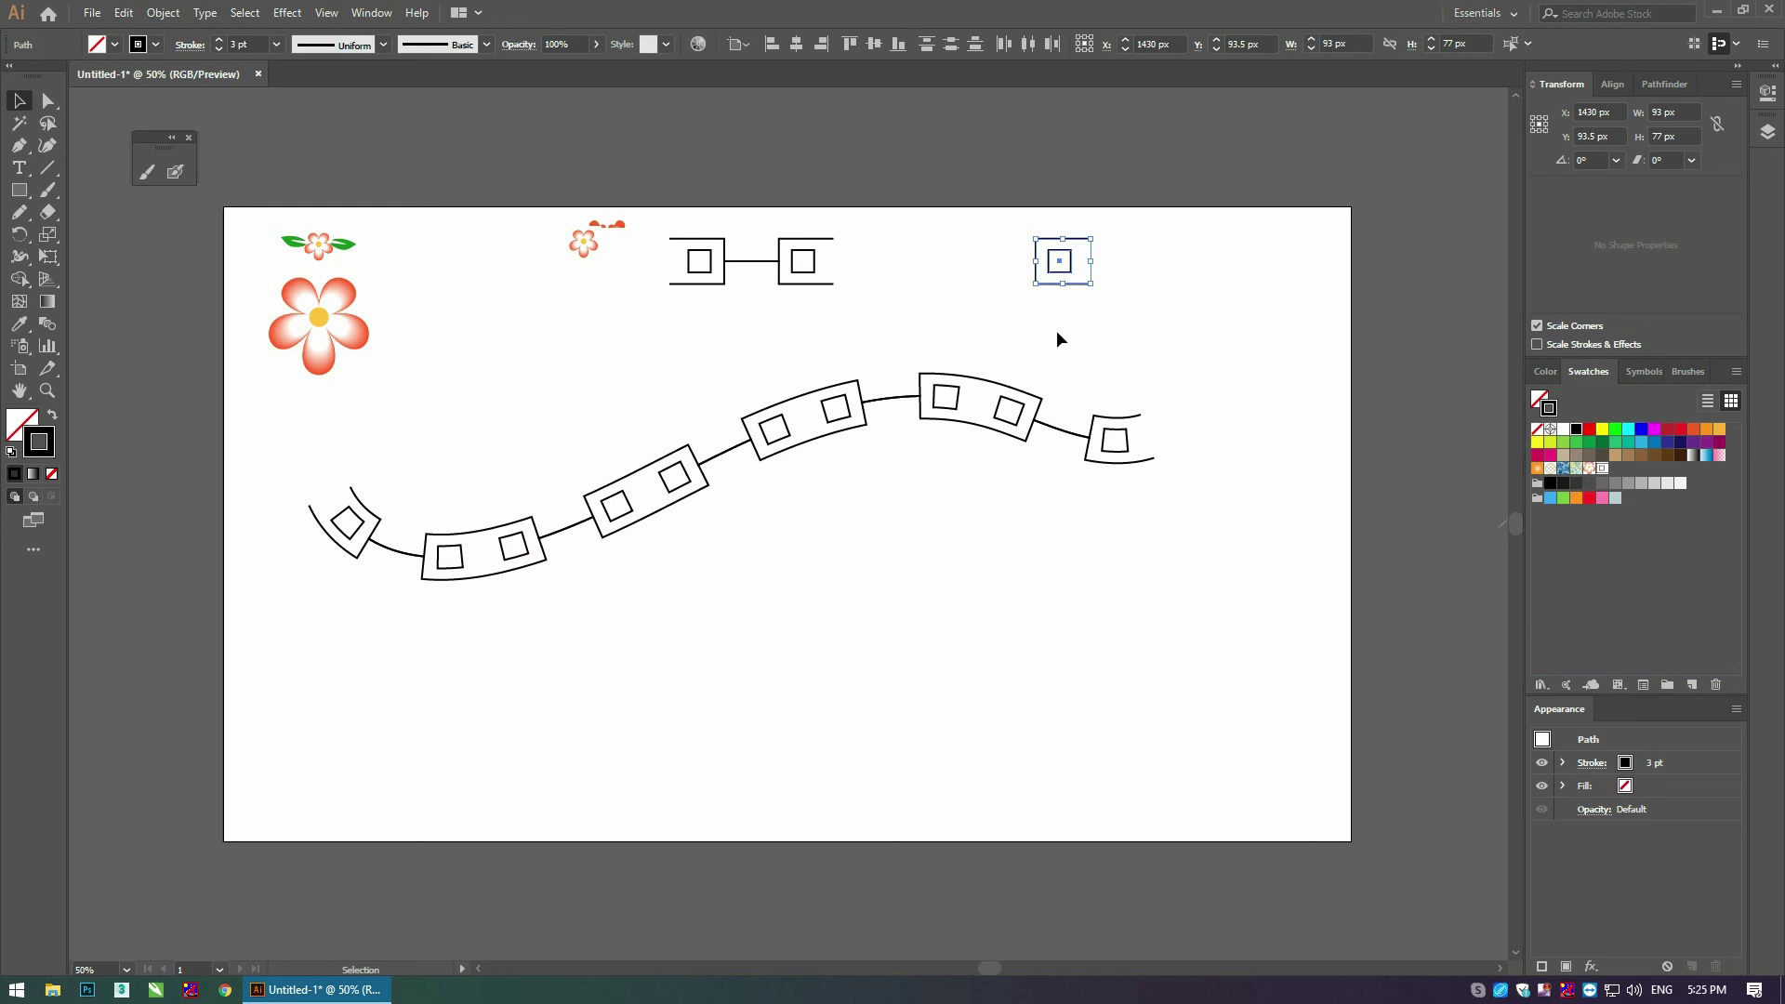
Step: Set Pattern Brush 2's start tile to New Pattern Swatch 3
{"action": "left_click", "coordinate": [1196, 372]}
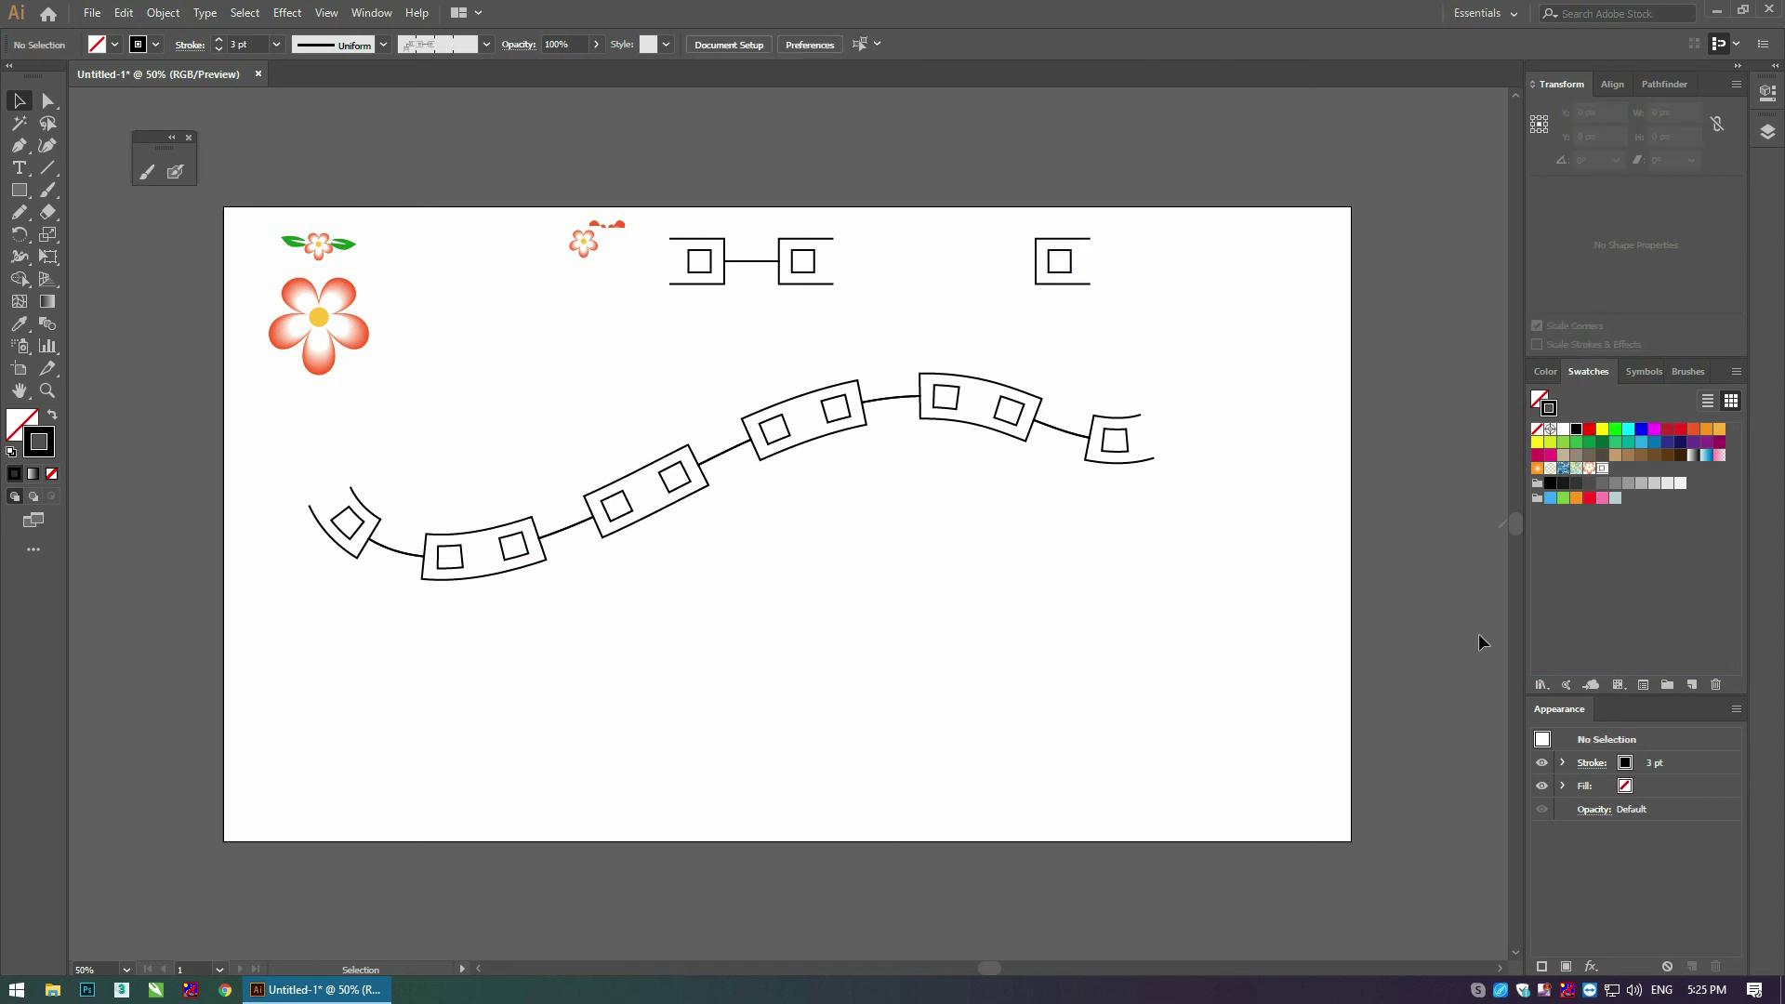
{"action": "left_click", "coordinate": [1689, 371]}
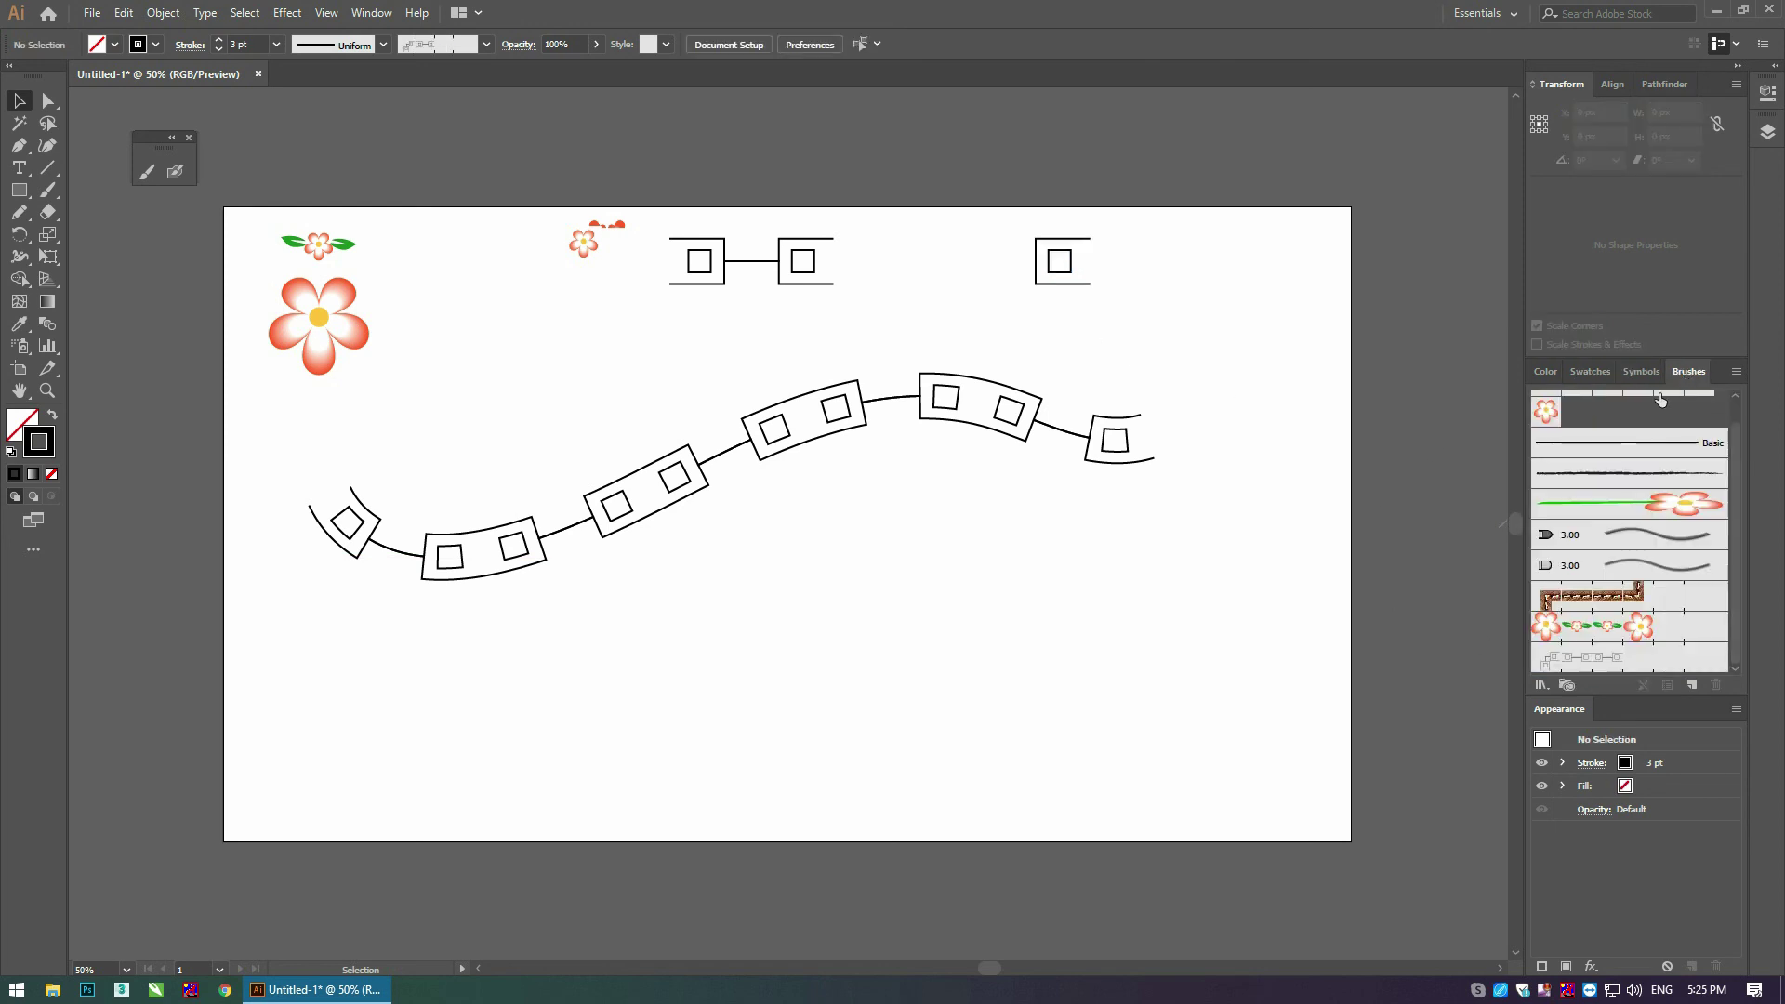
{"action": "double_click", "coordinate": [1592, 655]}
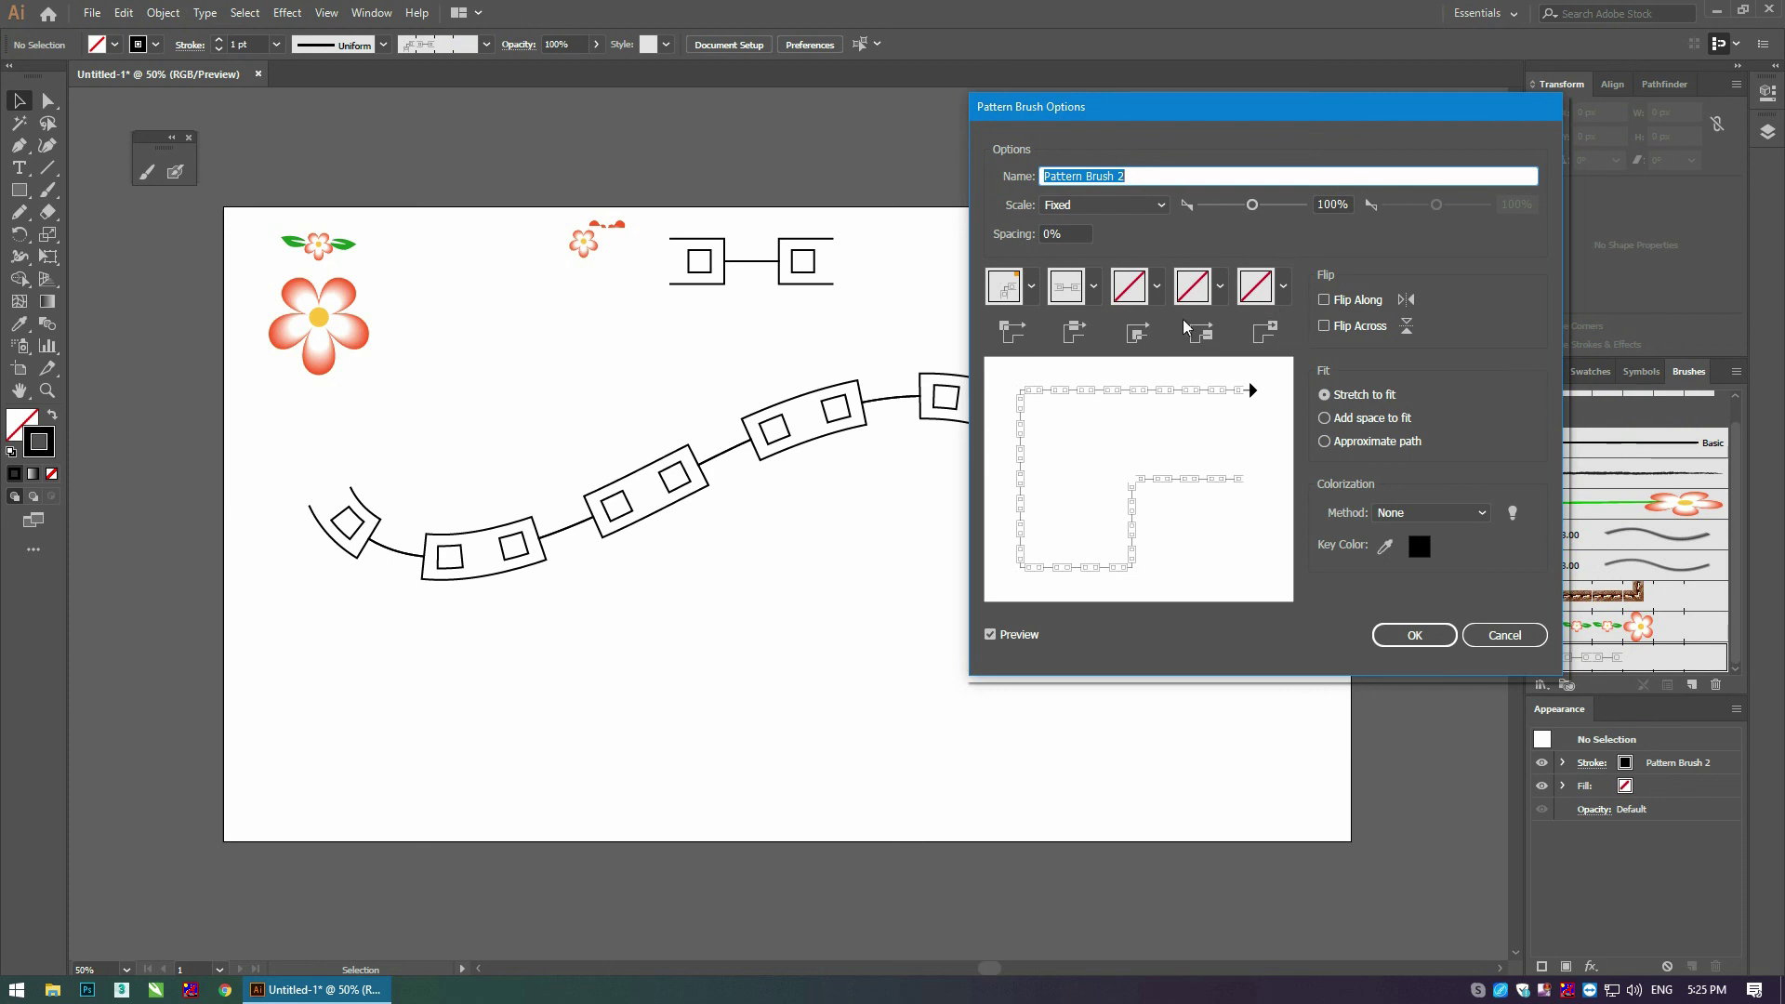
{"action": "left_click", "coordinate": [1221, 294]}
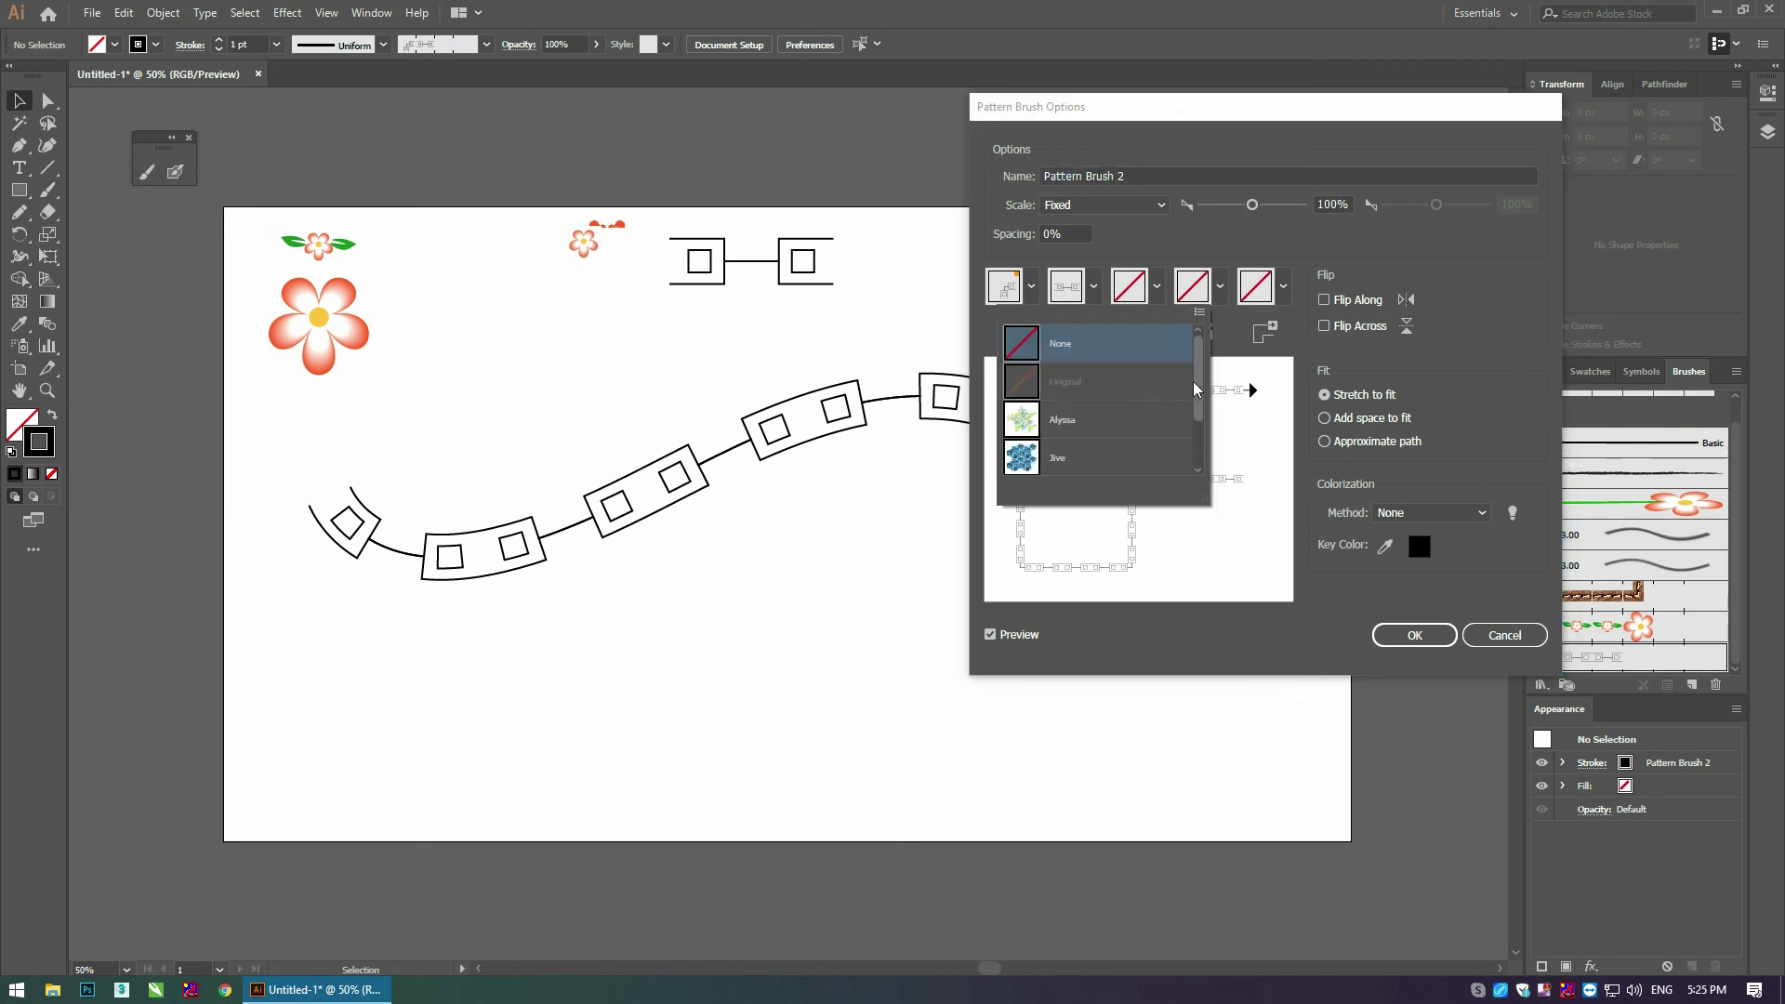
{"action": "scroll", "coordinate": [1207, 400], "scroll_direction": "down", "scroll_amount": 1}
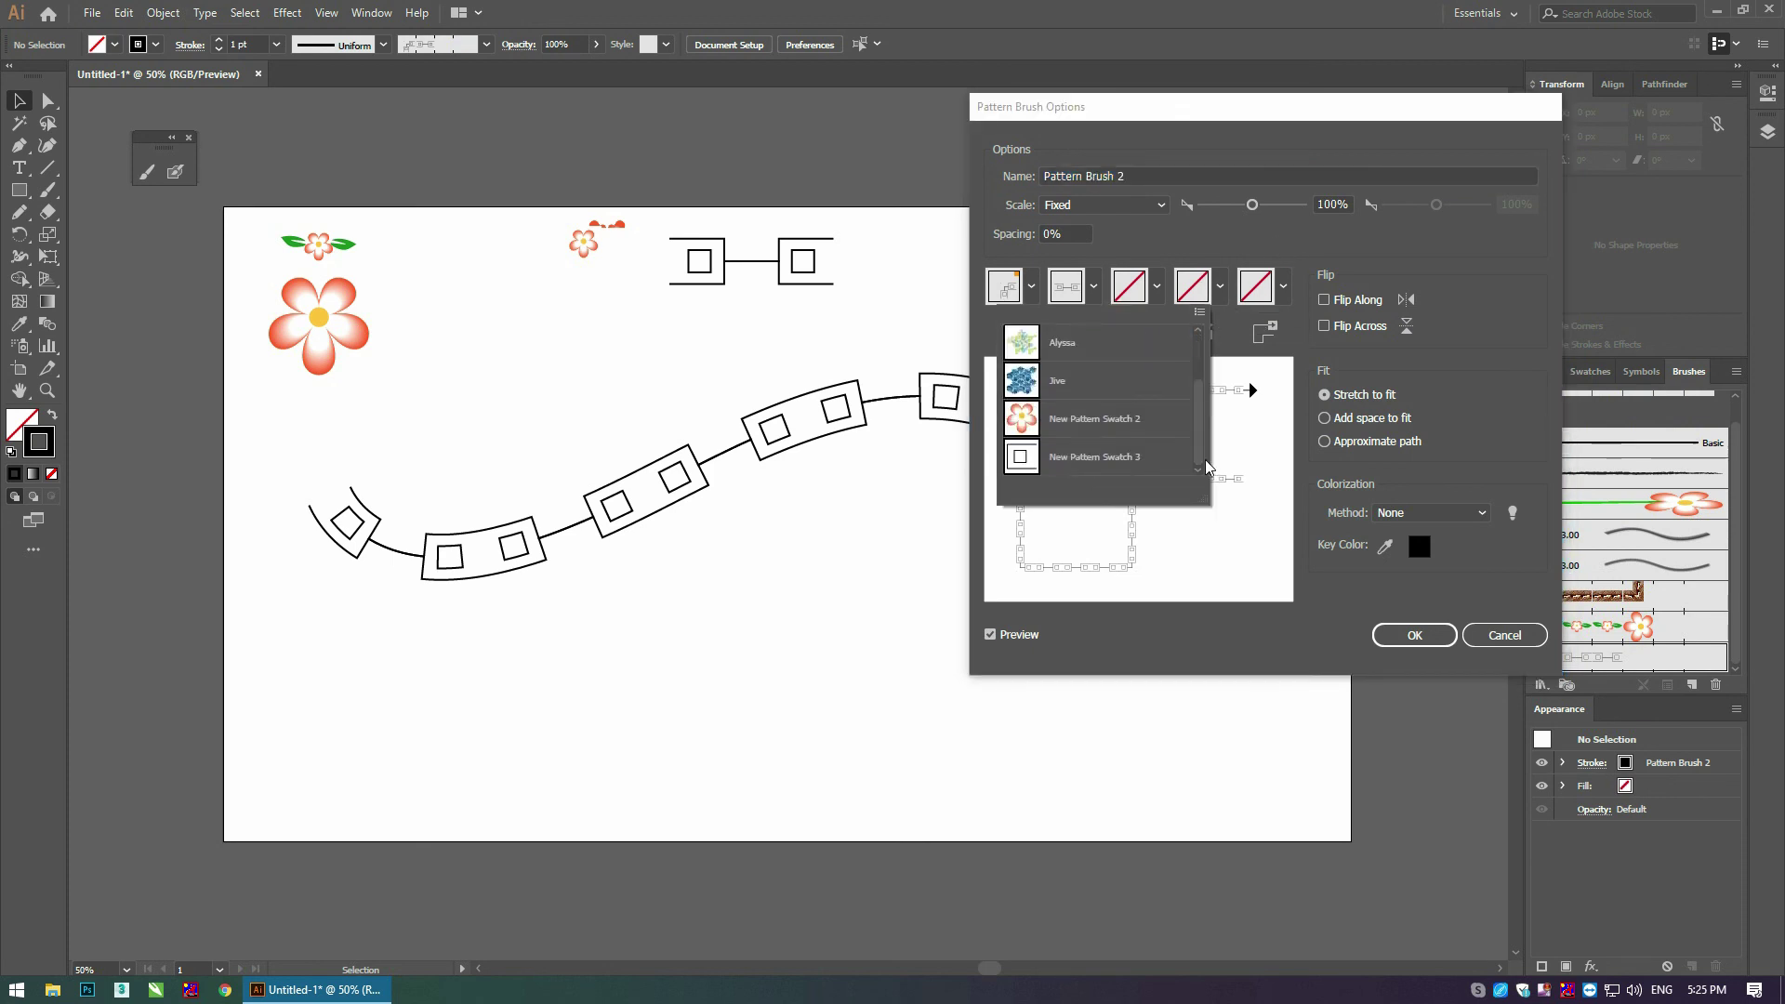
{"action": "left_click", "coordinate": [1082, 459]}
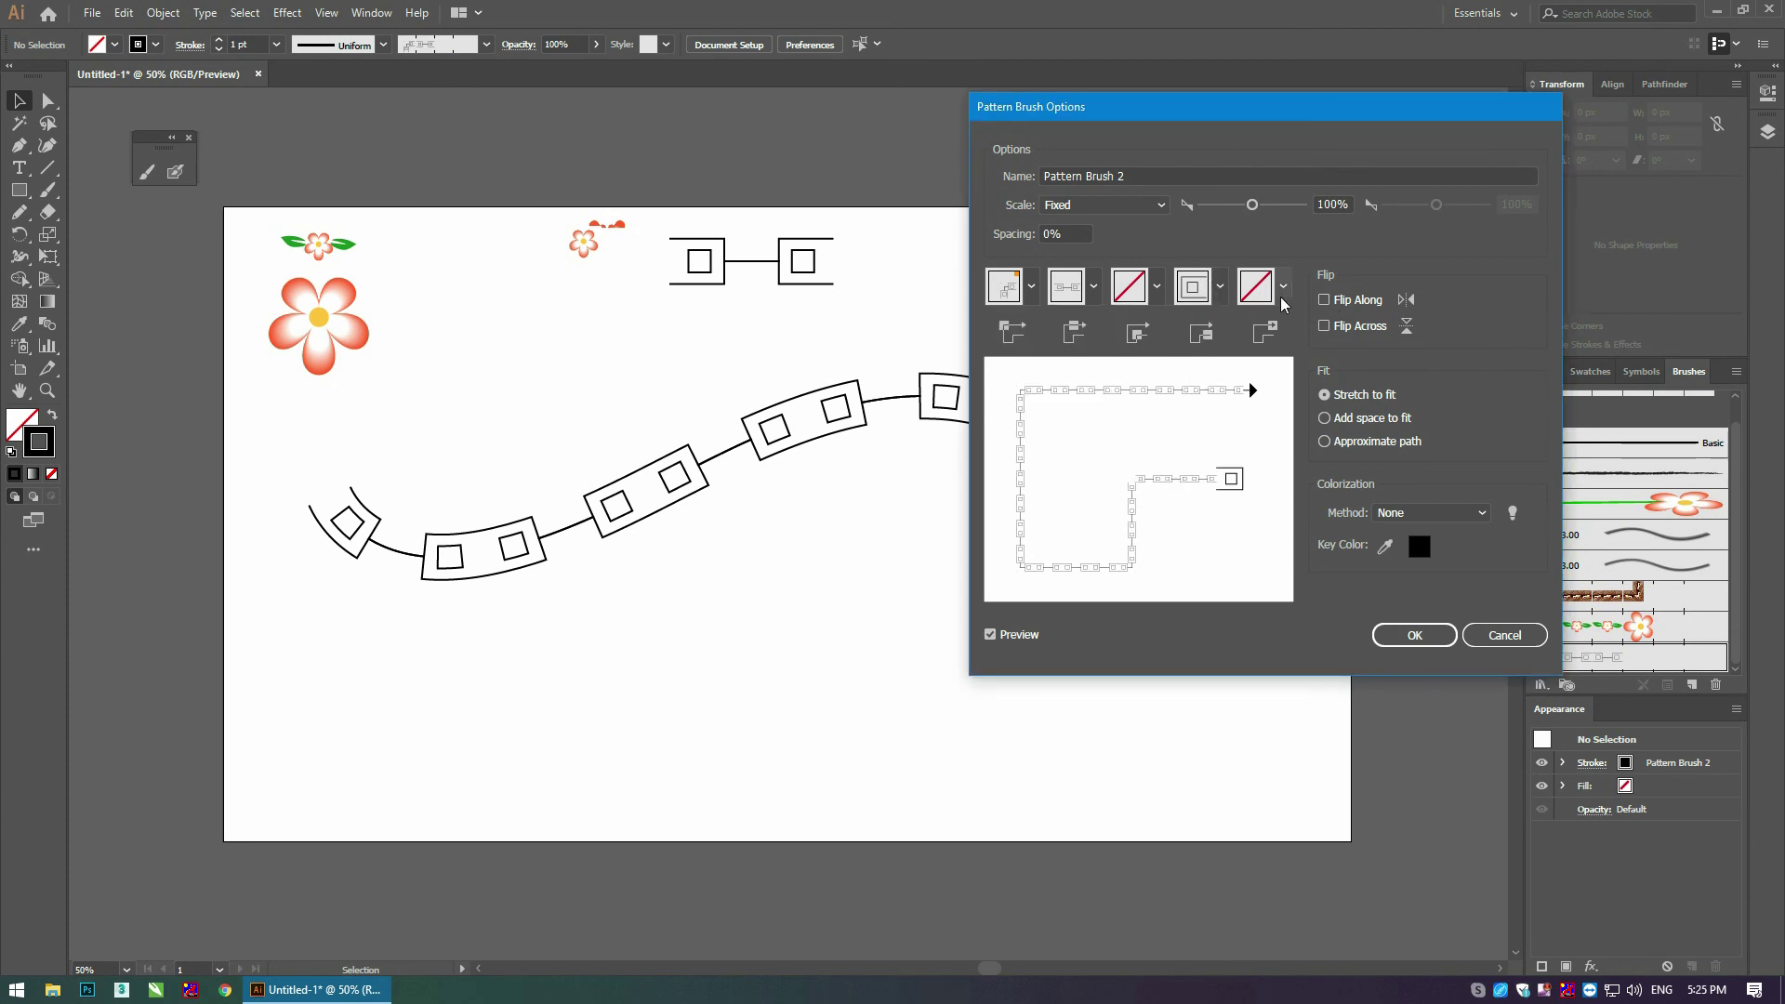
{"action": "left_click", "coordinate": [1220, 290]}
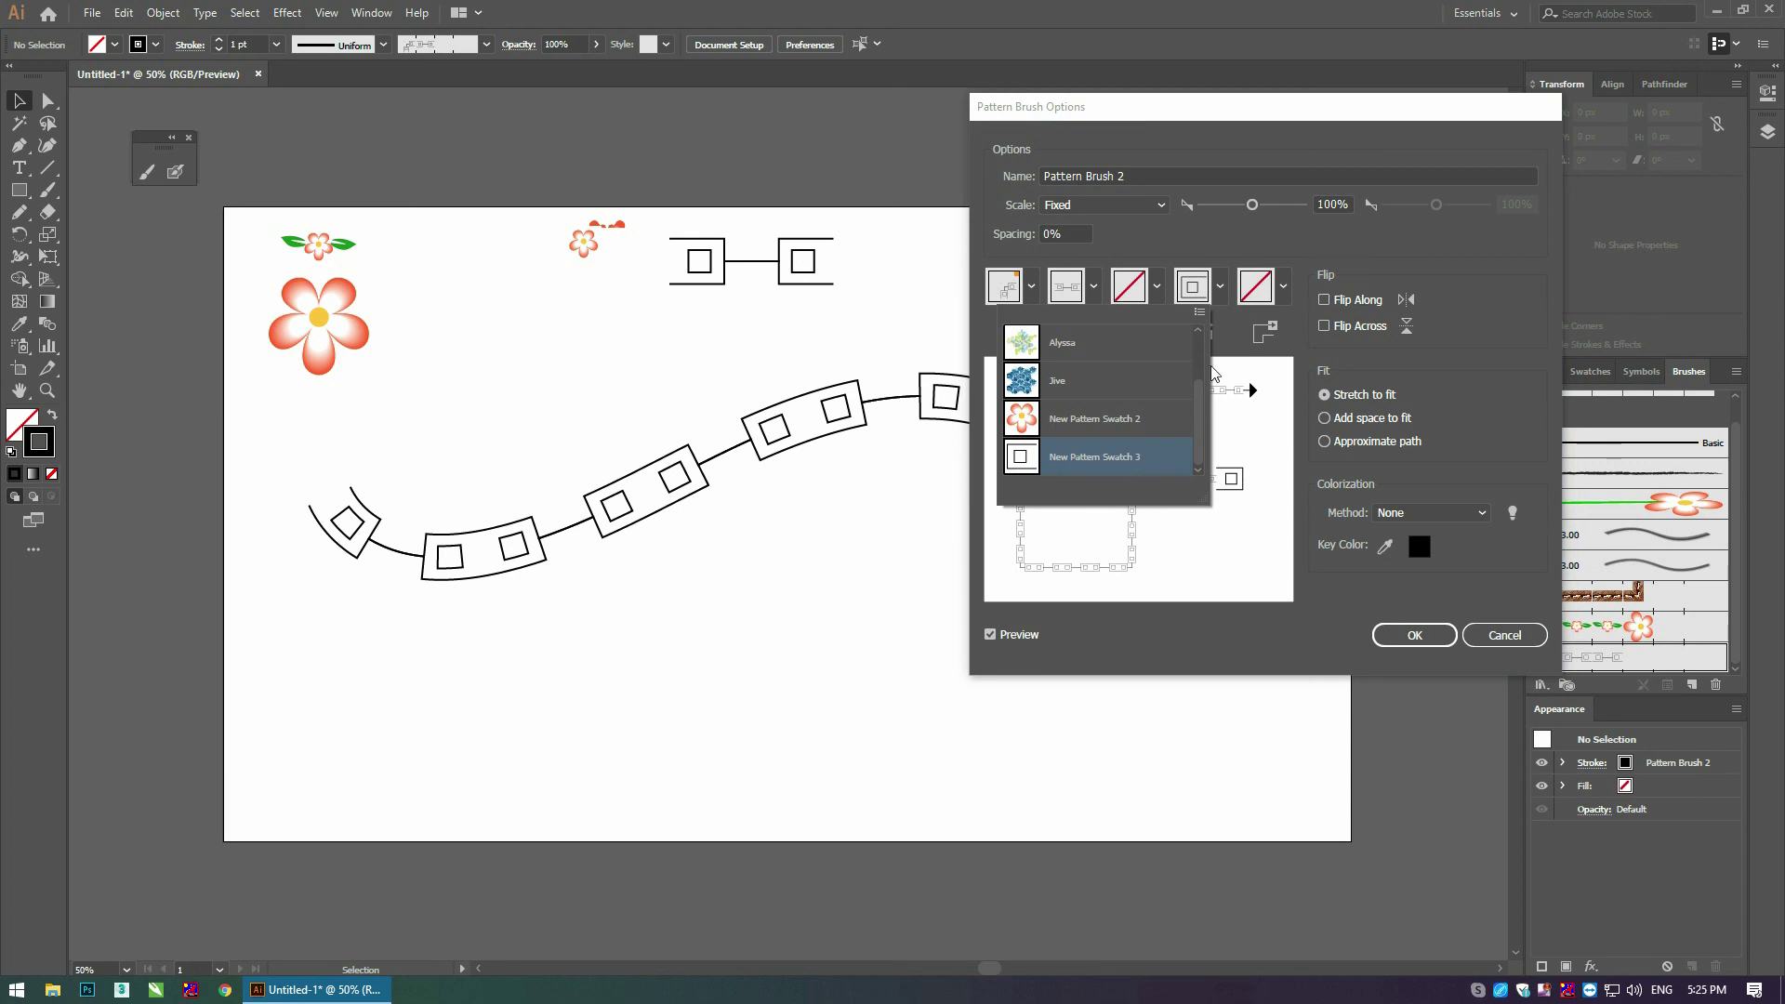
{"action": "left_click", "coordinate": [1142, 459]}
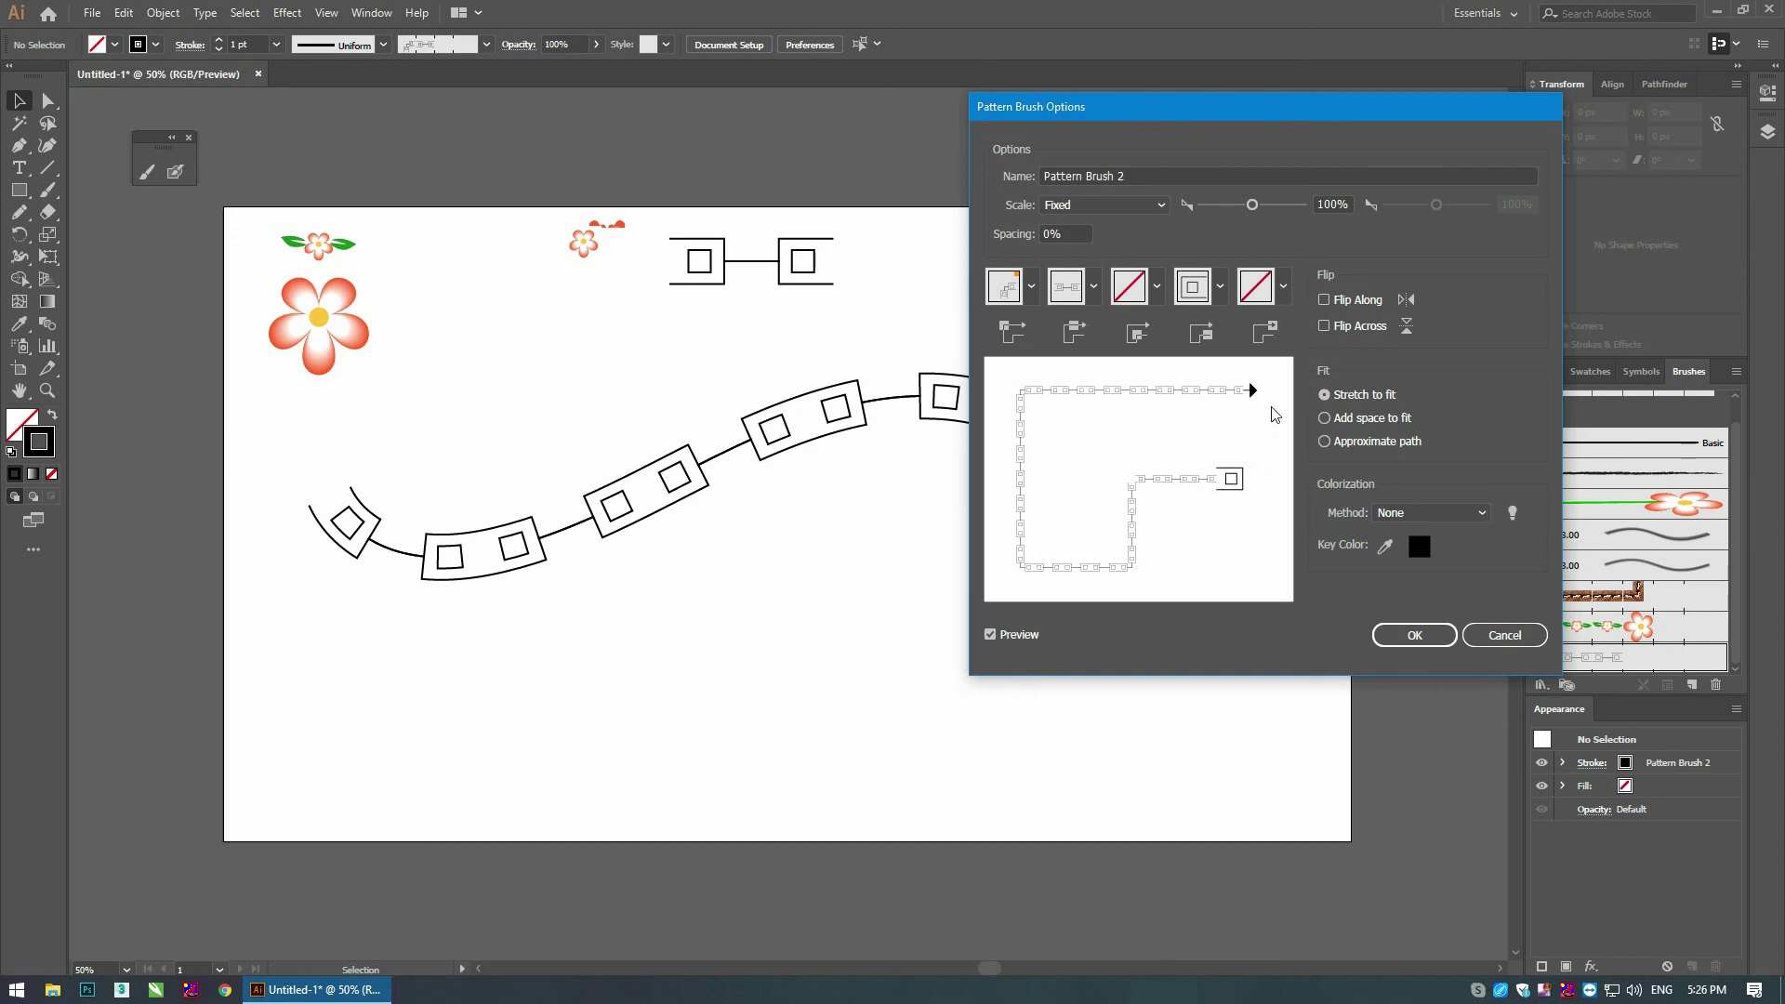
Step: Set the end tile to New Pattern Swatch 3, leave Flip Along off, and confirm
{"action": "left_click", "coordinate": [1285, 288]}
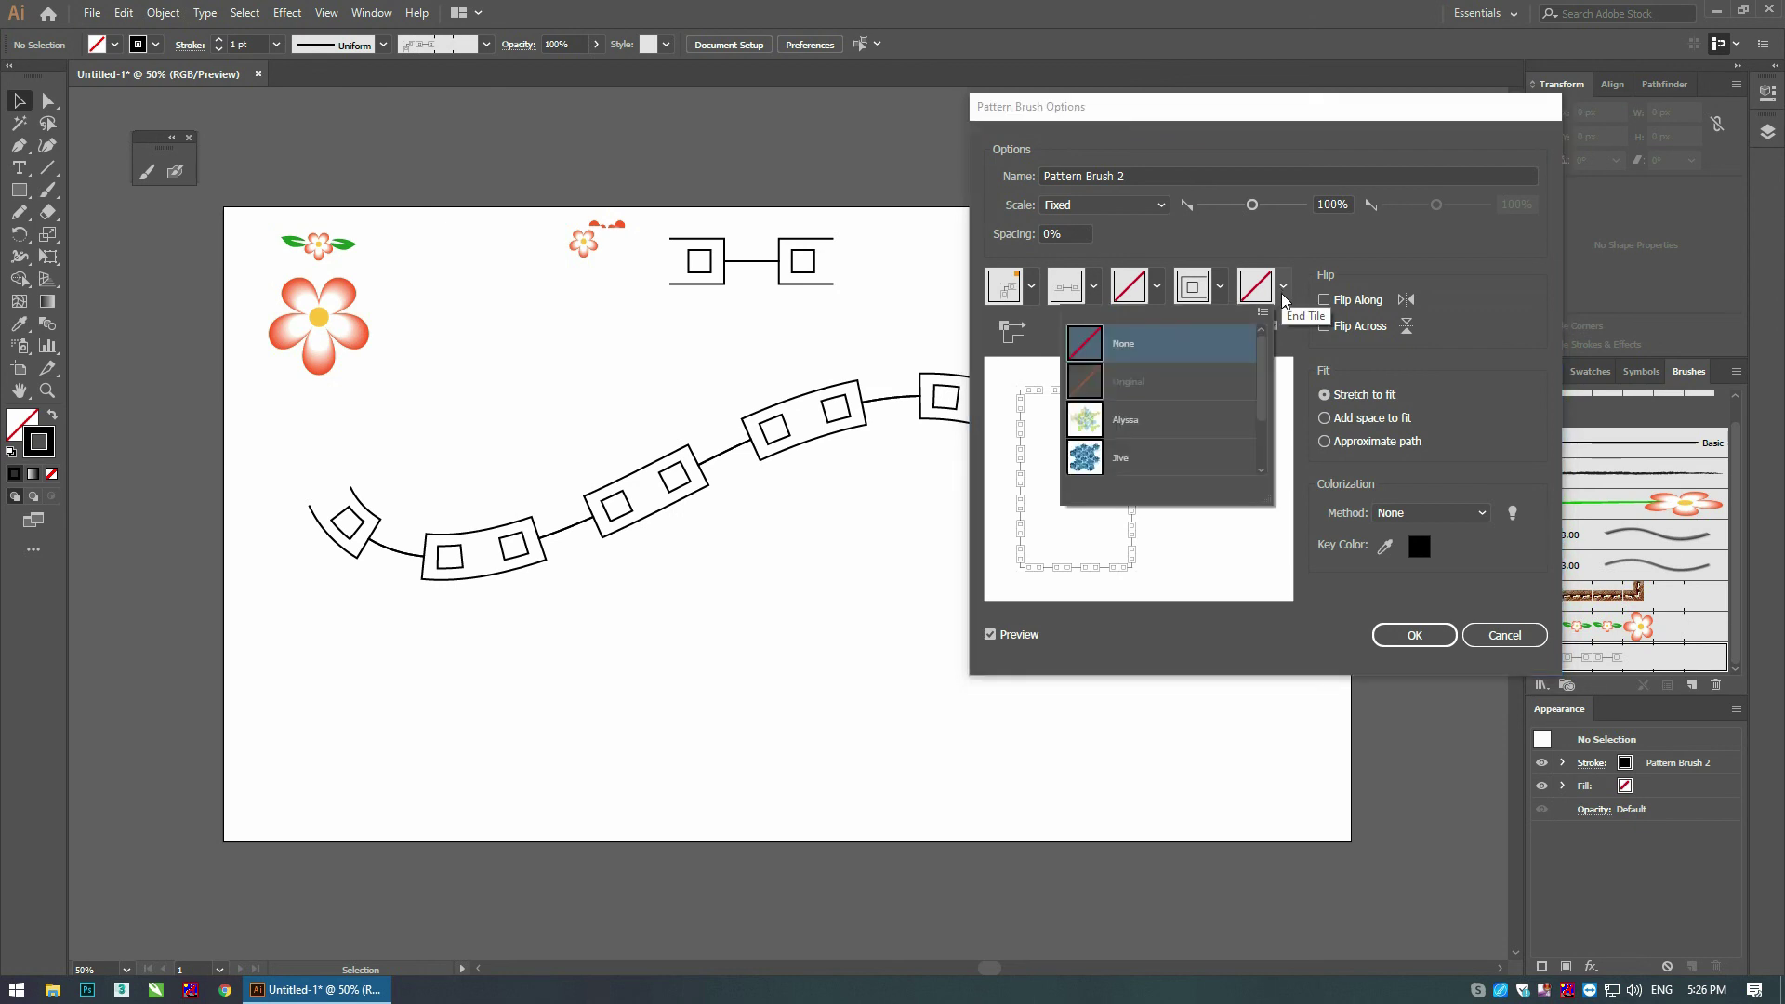
{"action": "scroll", "coordinate": [1264, 400], "scroll_direction": "down", "scroll_amount": 2}
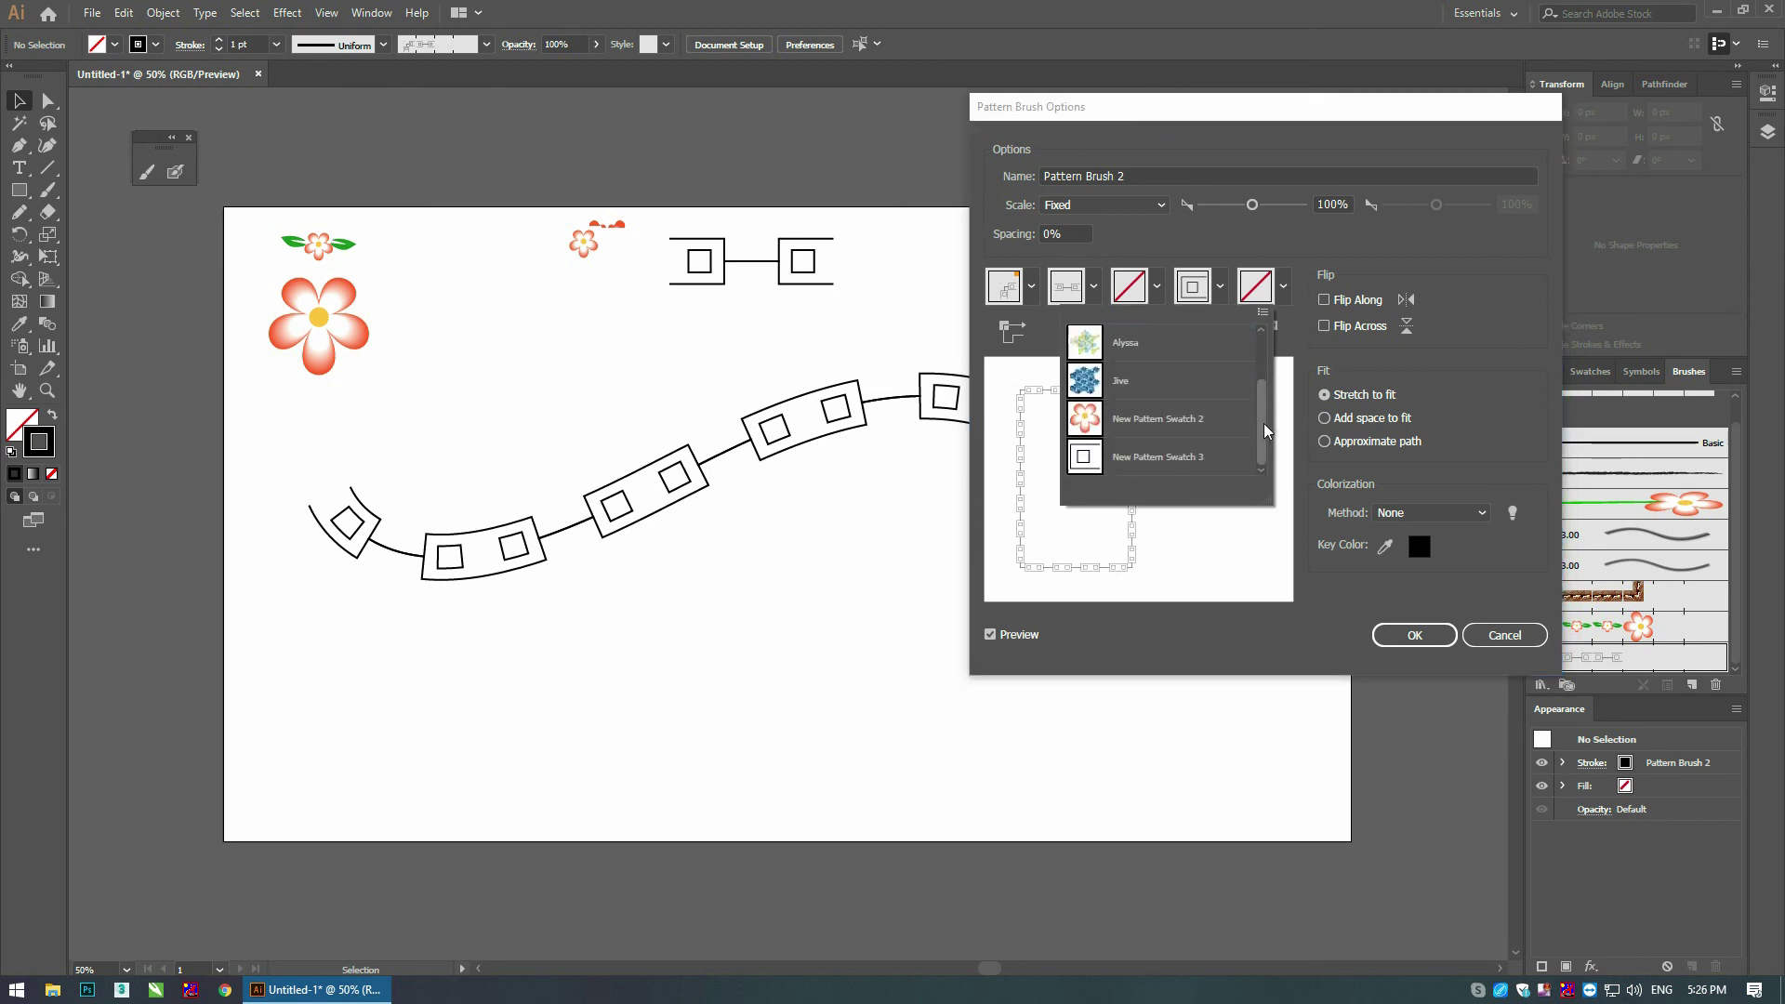
{"action": "left_click", "coordinate": [1168, 452]}
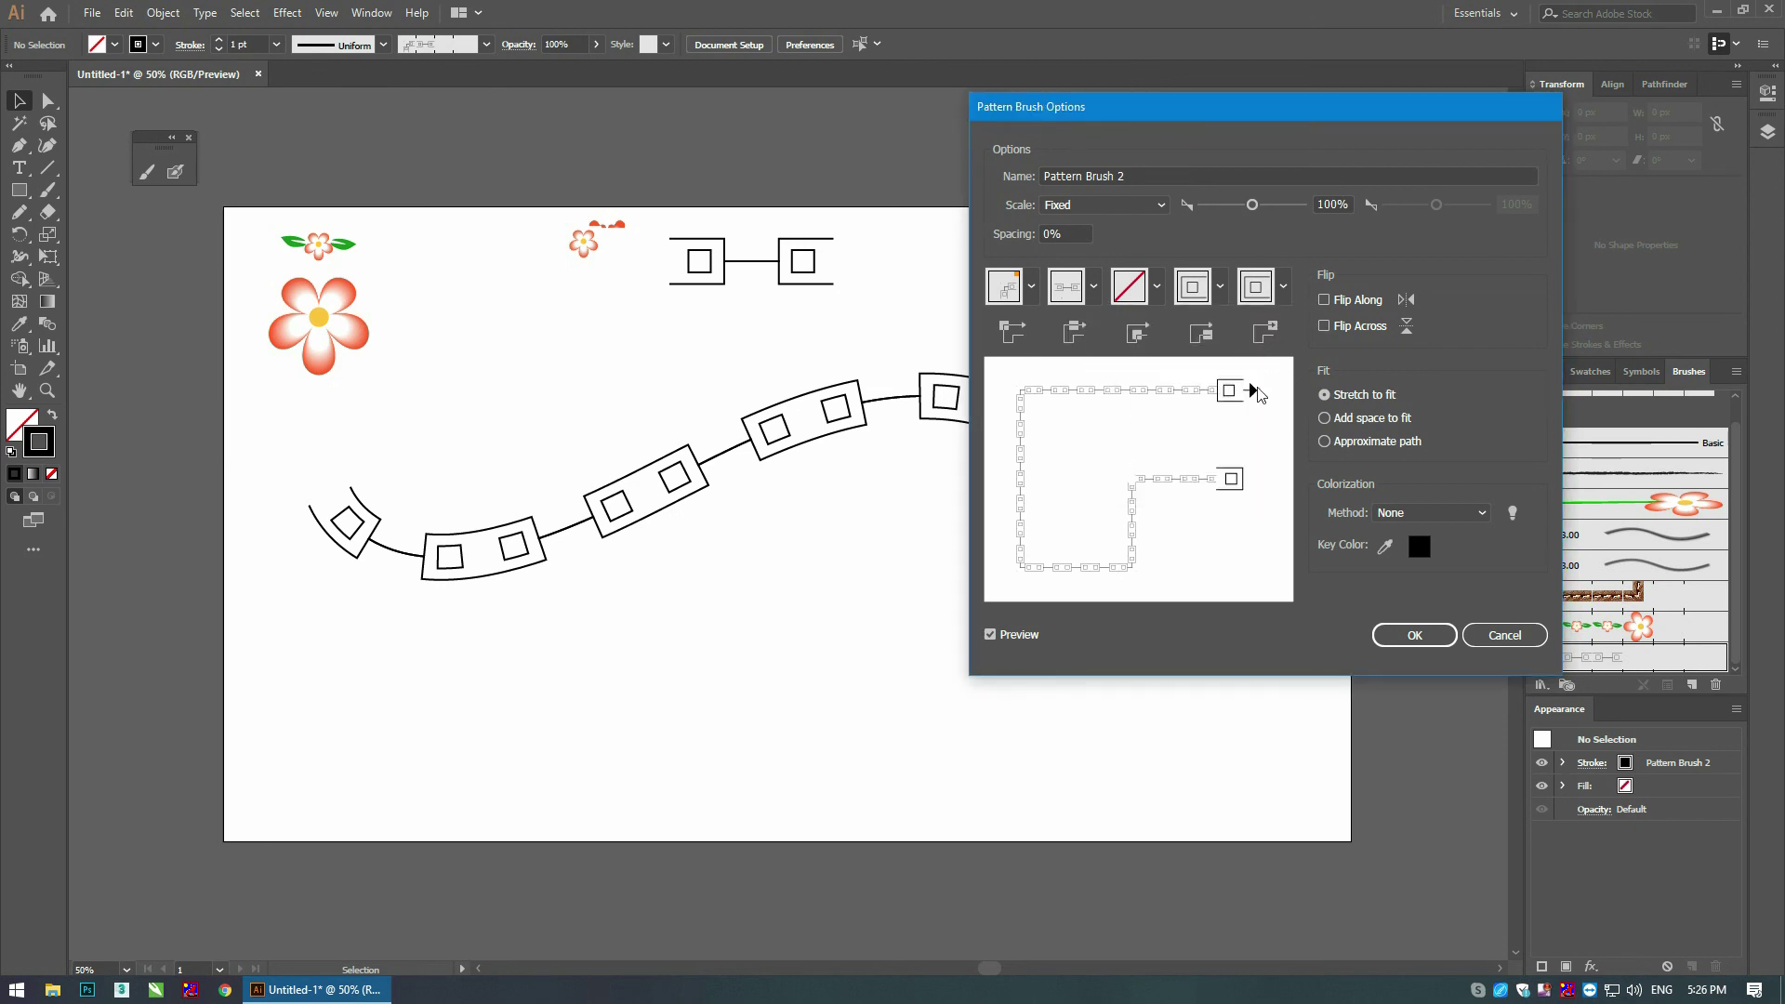
{"action": "left_click", "coordinate": [1326, 301]}
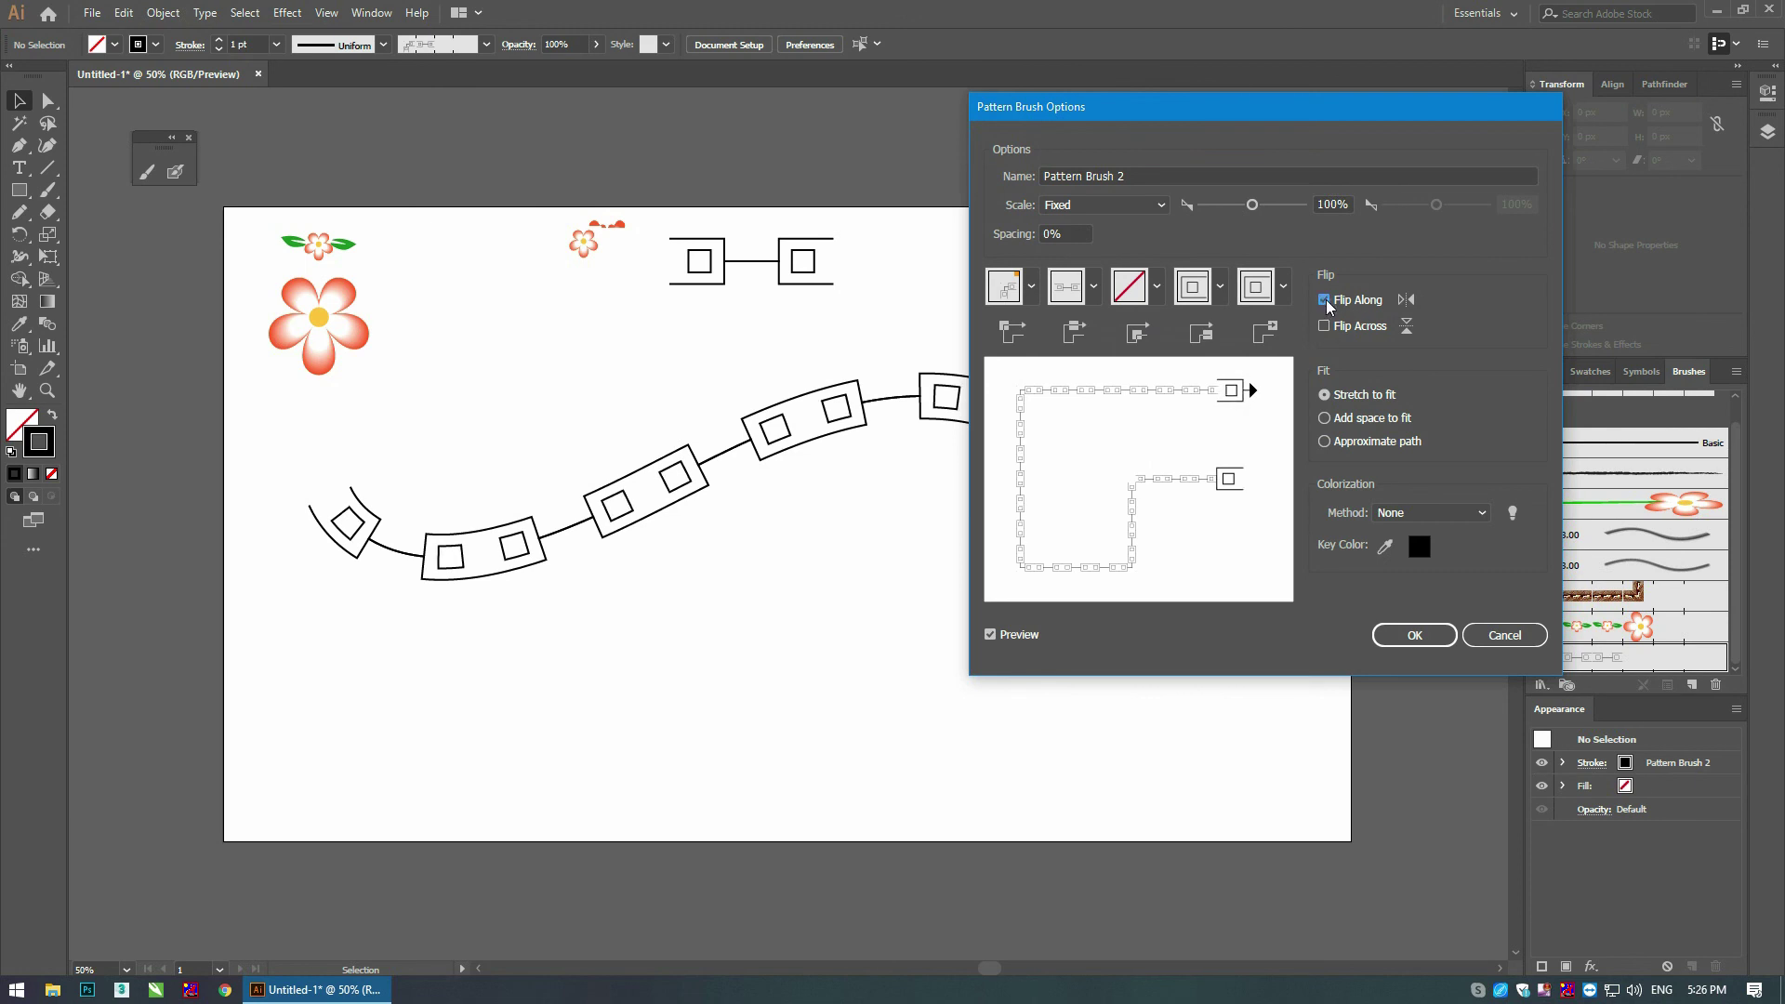
{"action": "left_click", "coordinate": [1325, 303]}
{"action": "left_click", "coordinate": [1329, 303]}
{"action": "left_click", "coordinate": [1415, 635]}
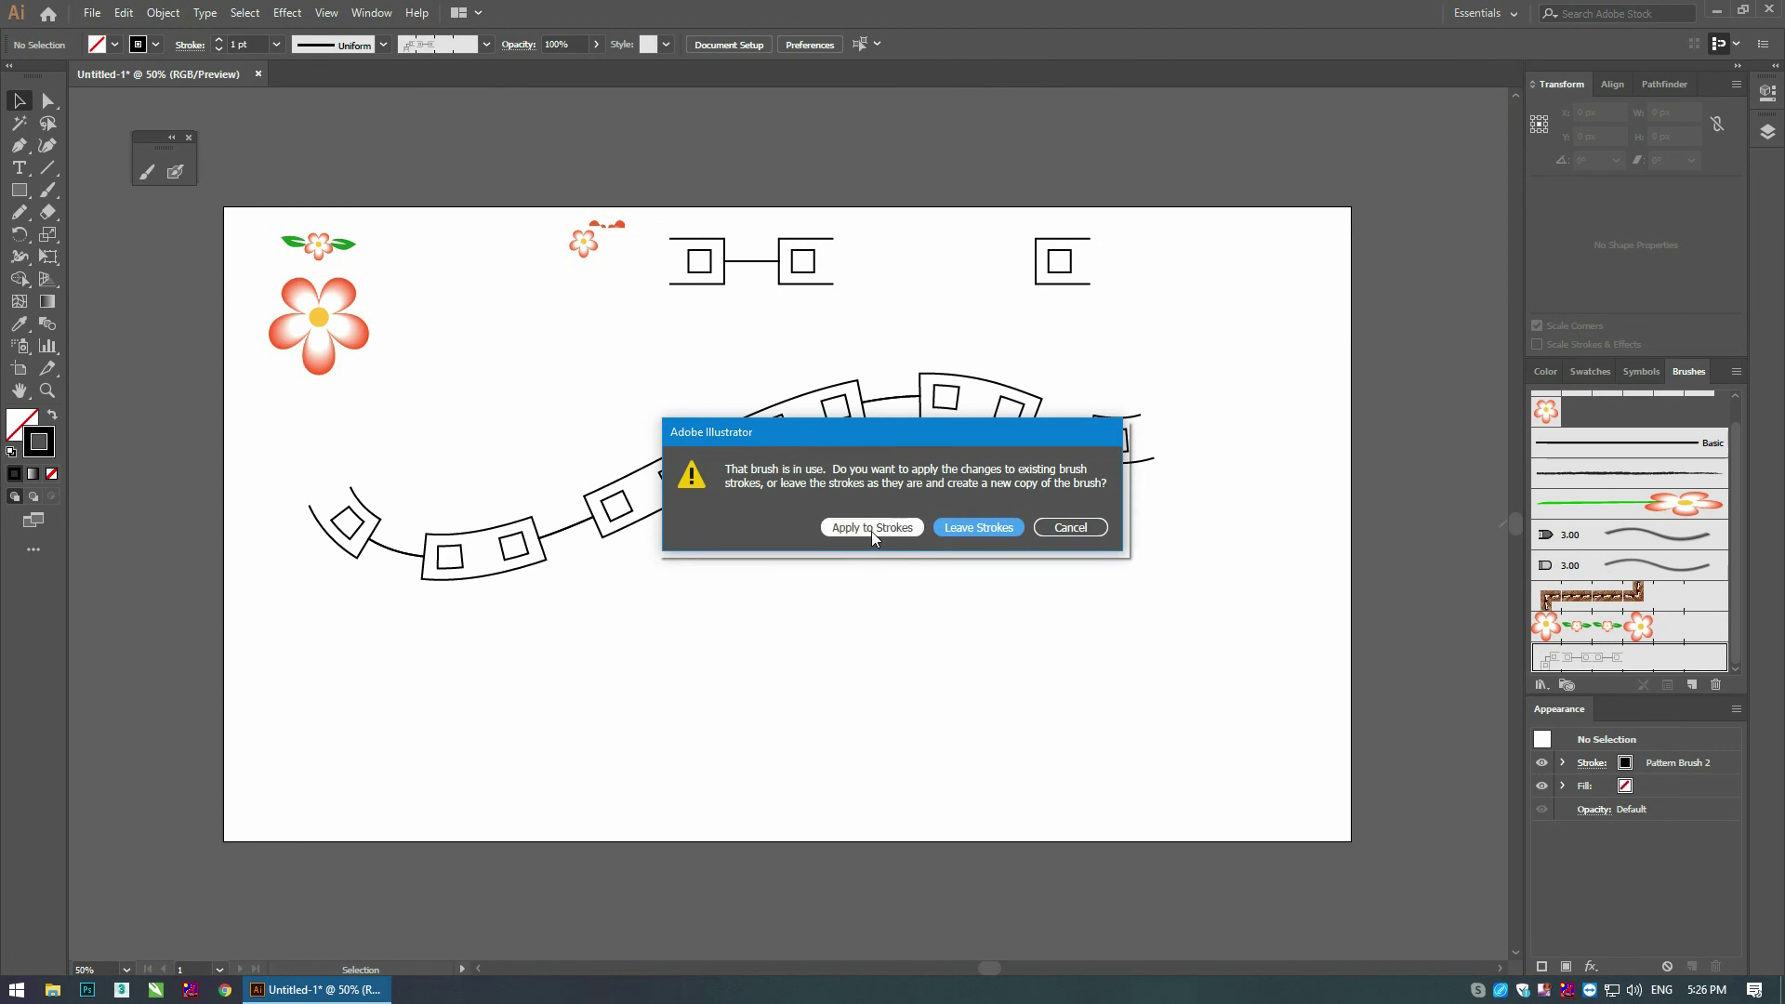
Step: Apply the brush change to existing strokes and flip the square tile horizontally
{"action": "left_click", "coordinate": [874, 530]}
{"action": "mouse_move", "coordinate": [1105, 216]}
{"action": "left_mouse_down"}
{"action": "mouse_move", "coordinate": [1019, 305]}
{"action": "mouse_move", "coordinate": [1147, 290]}
{"action": "left_mouse_up"}
{"action": "key", "text": "ctrl+z"}
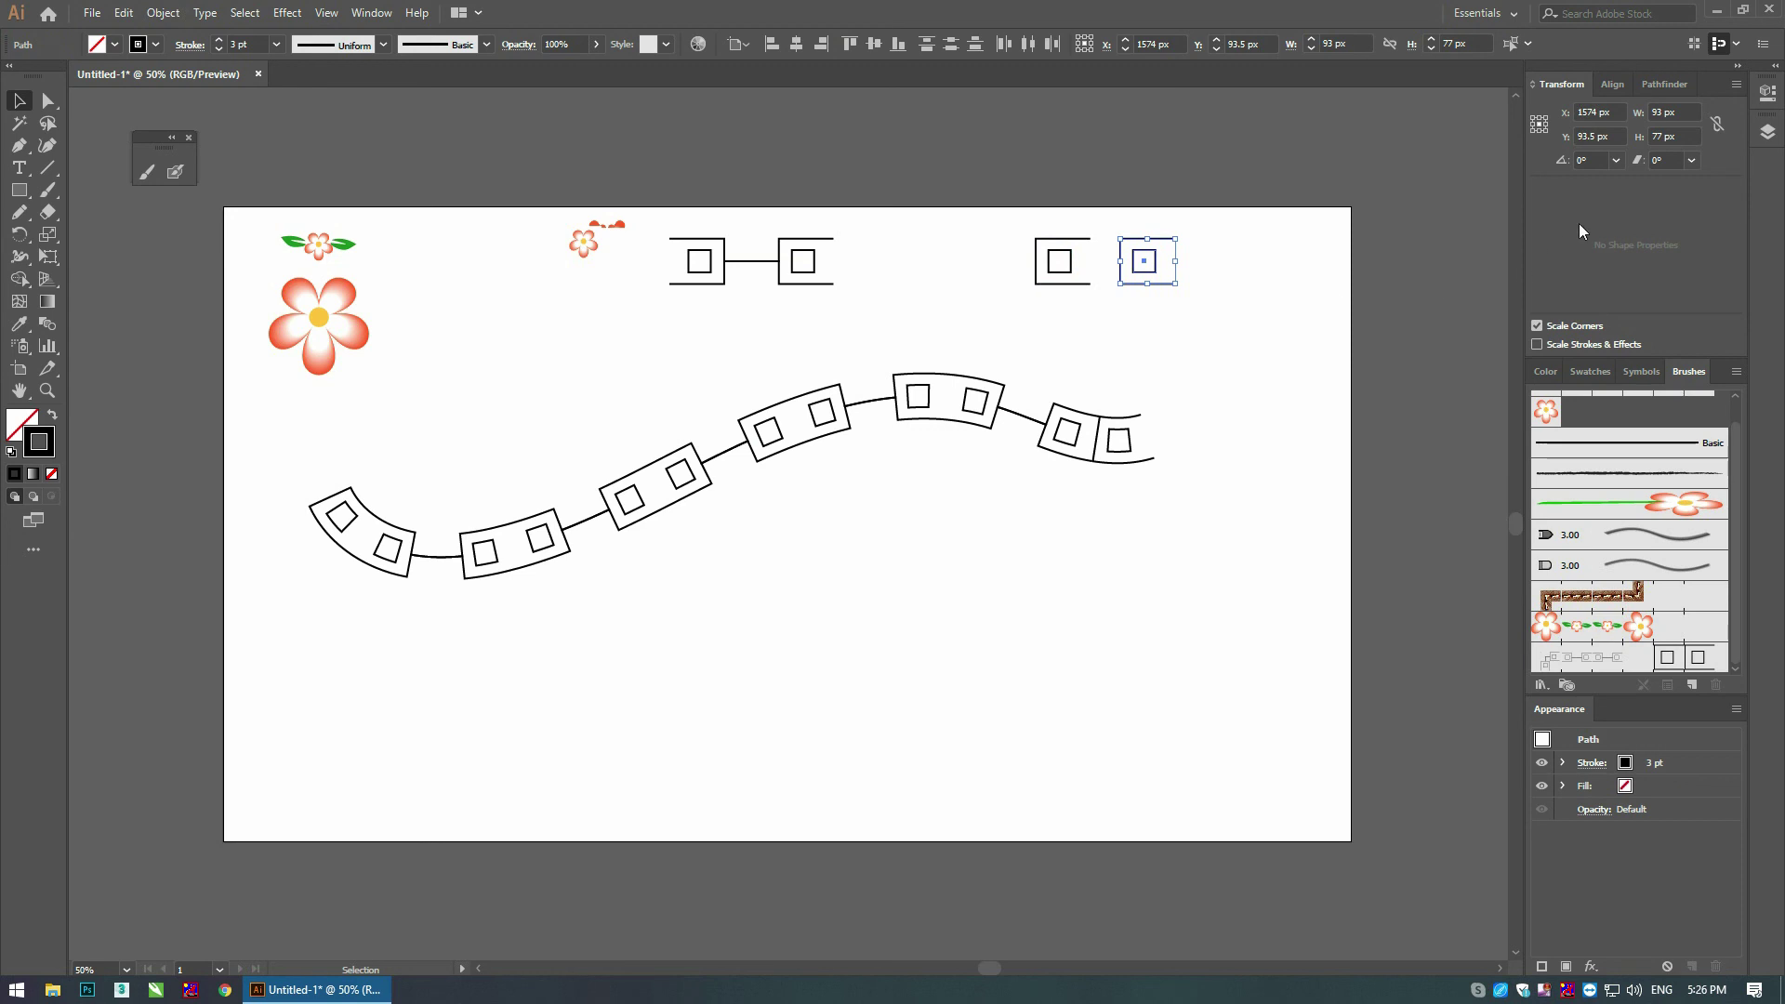
{"action": "left_click", "coordinate": [1735, 88]}
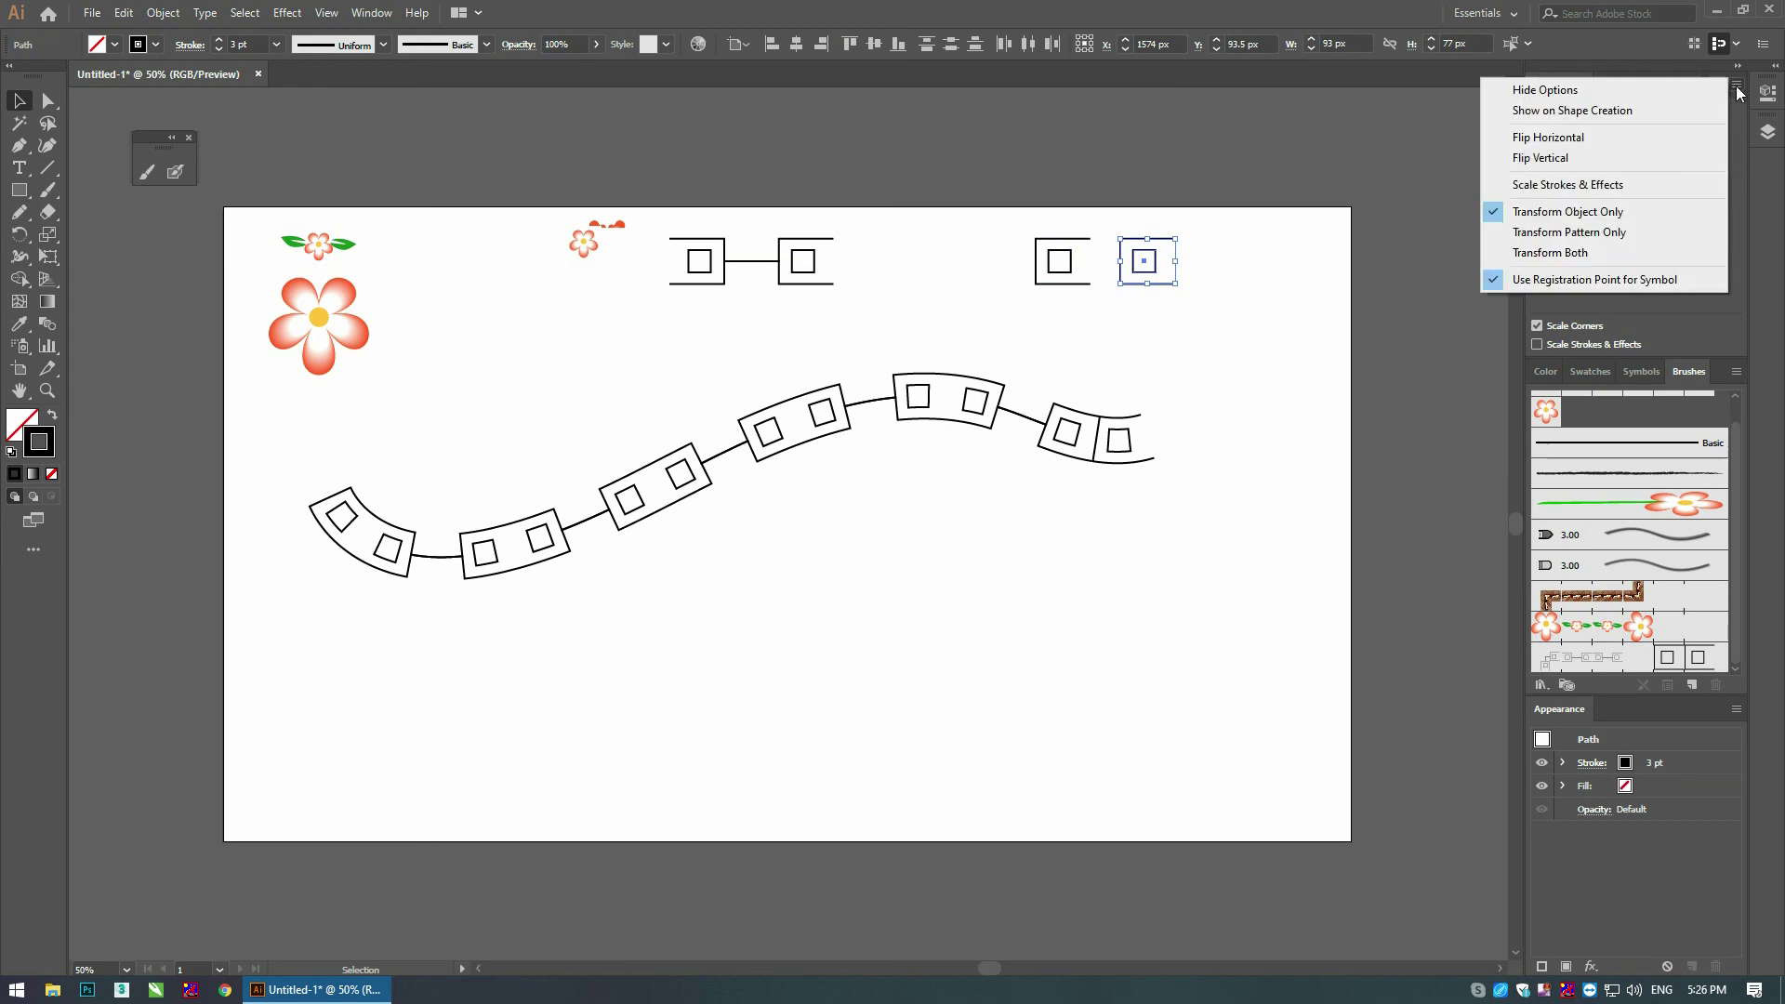
{"action": "left_click", "coordinate": [1563, 160]}
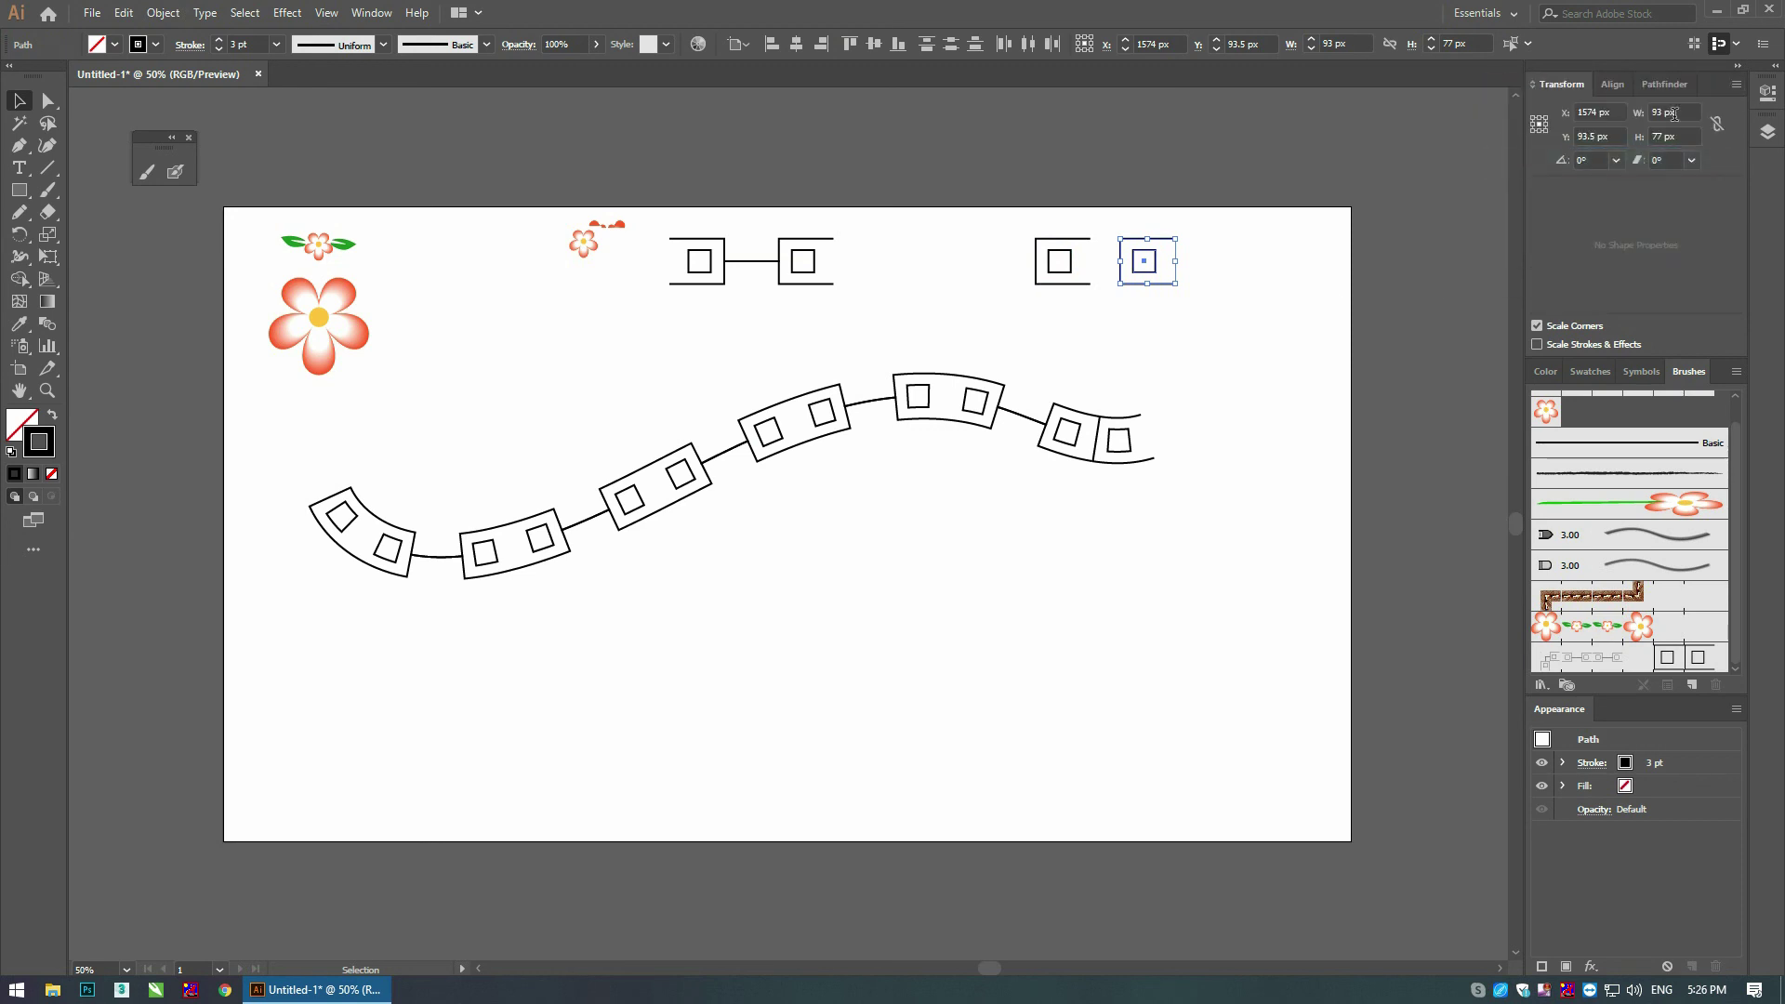
{"action": "left_click", "coordinate": [1735, 85]}
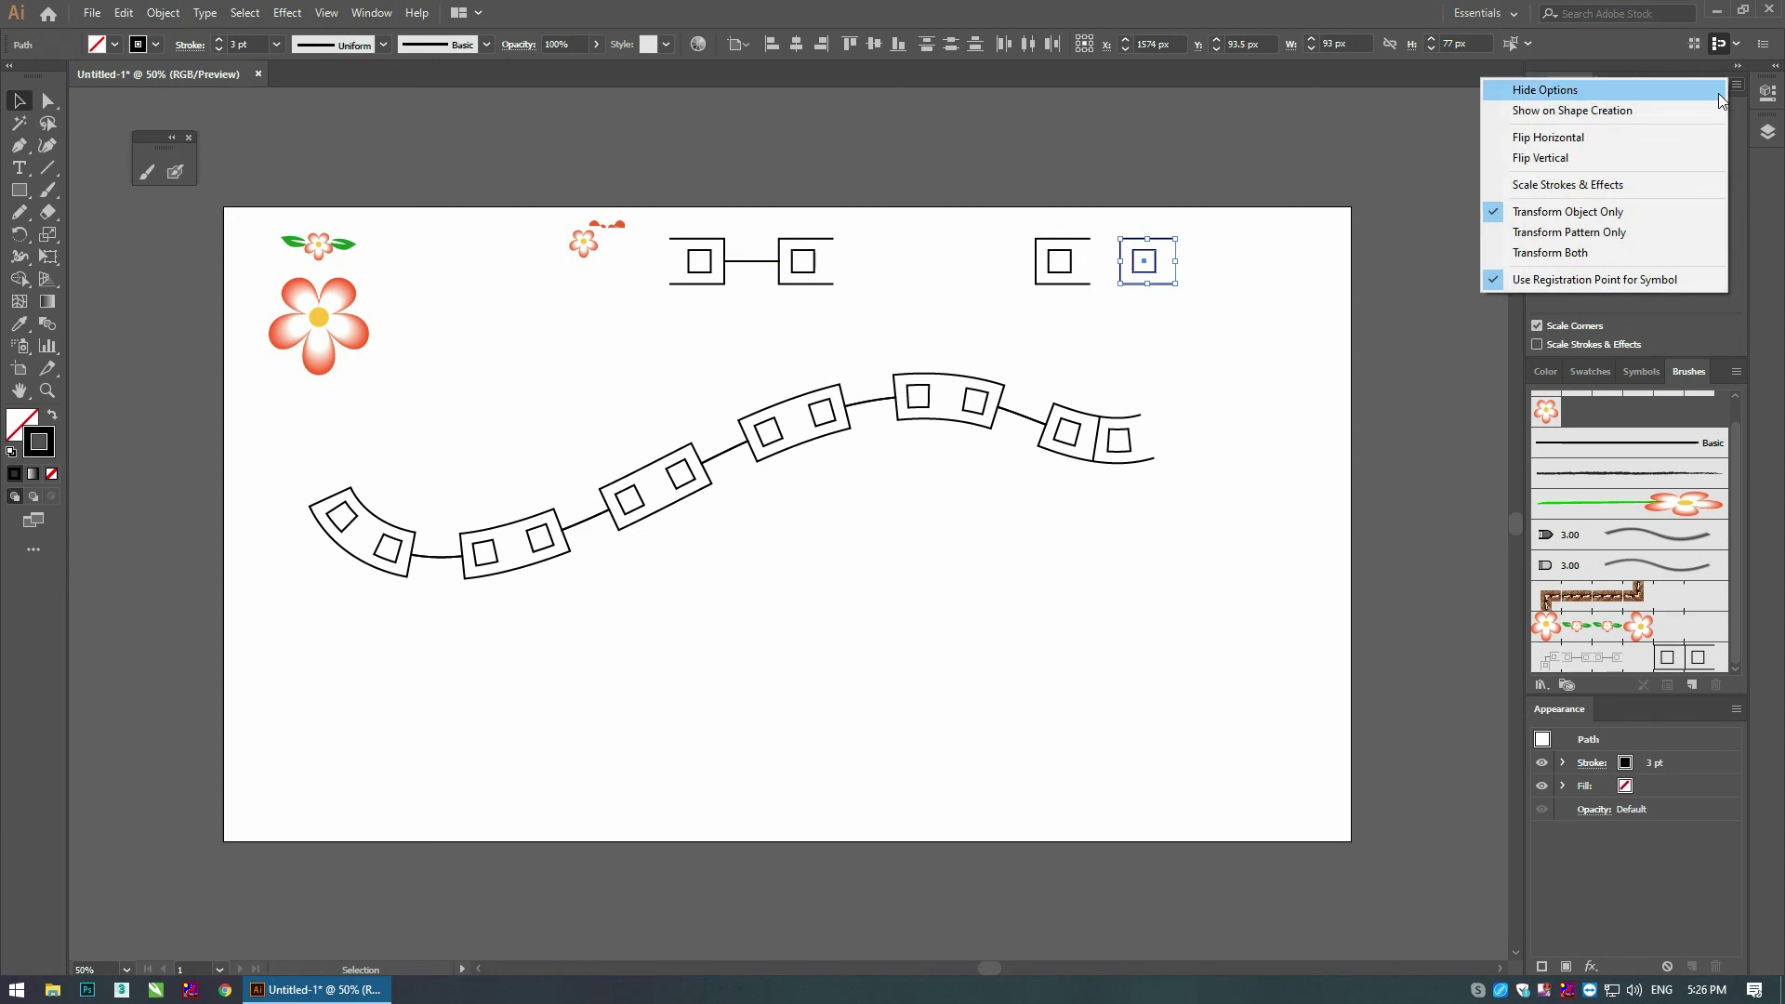
{"action": "left_click", "coordinate": [1564, 139]}
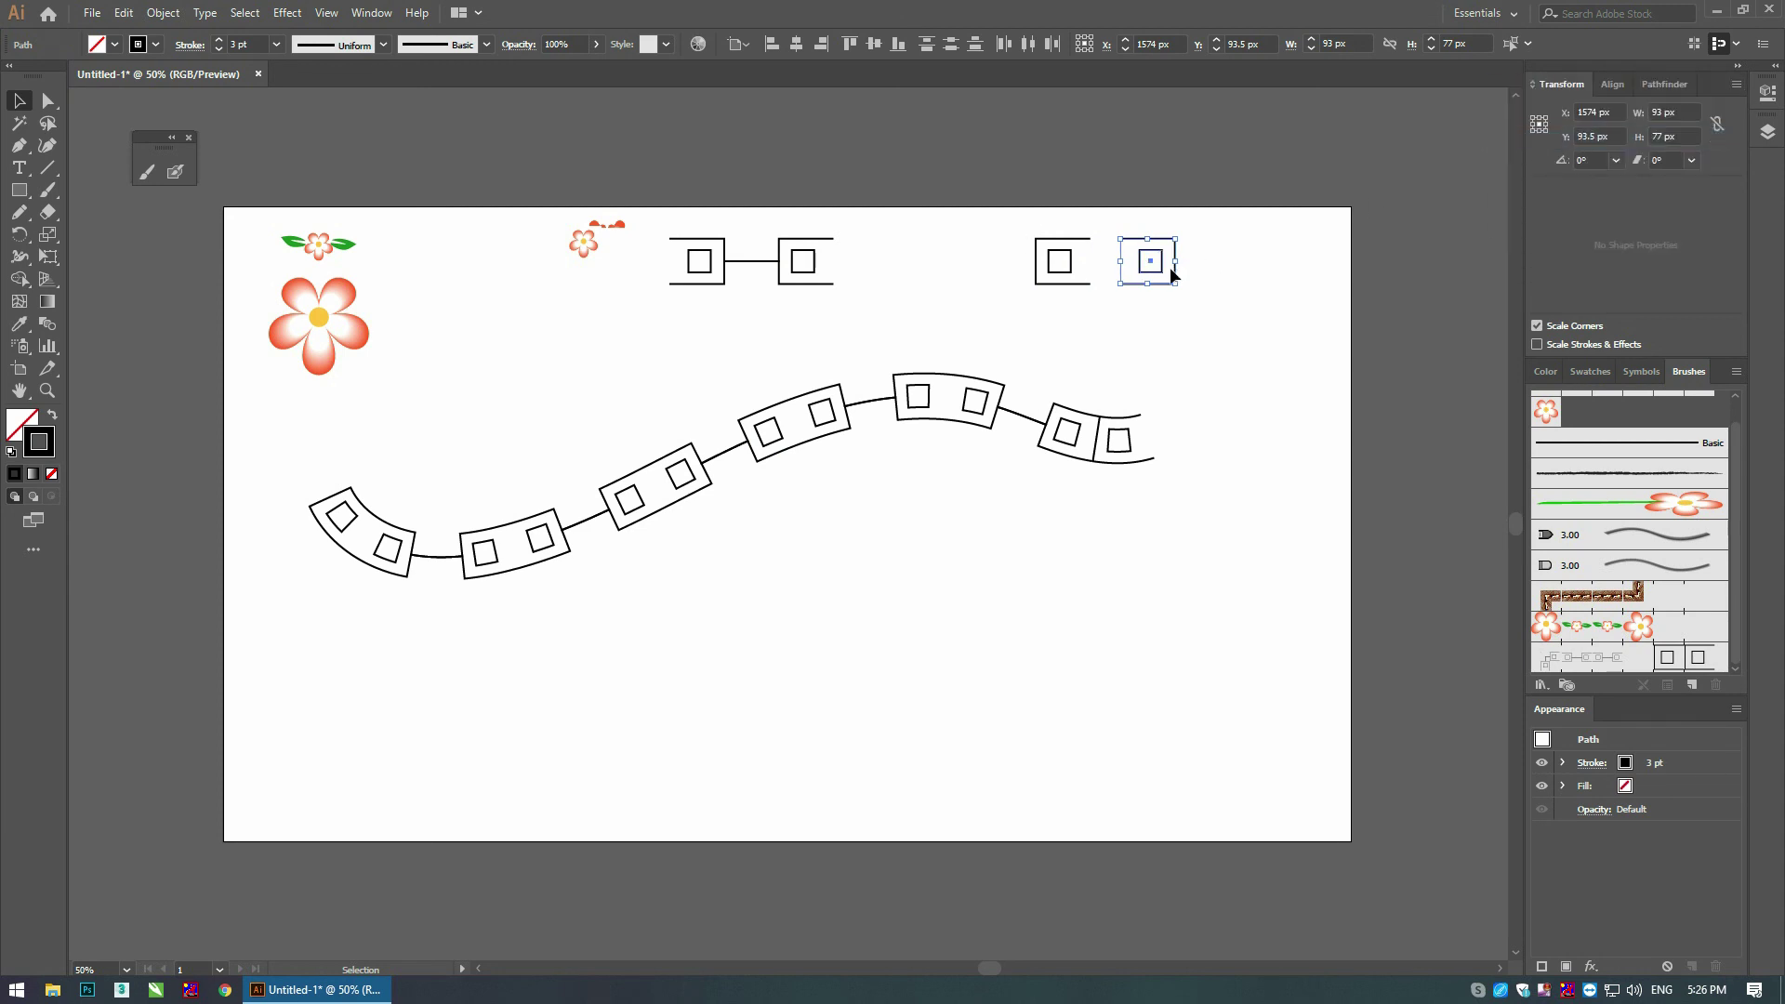
Step: Save the flipped square as another pattern swatch in the Swatches panel
{"action": "left_click", "coordinate": [1585, 371]}
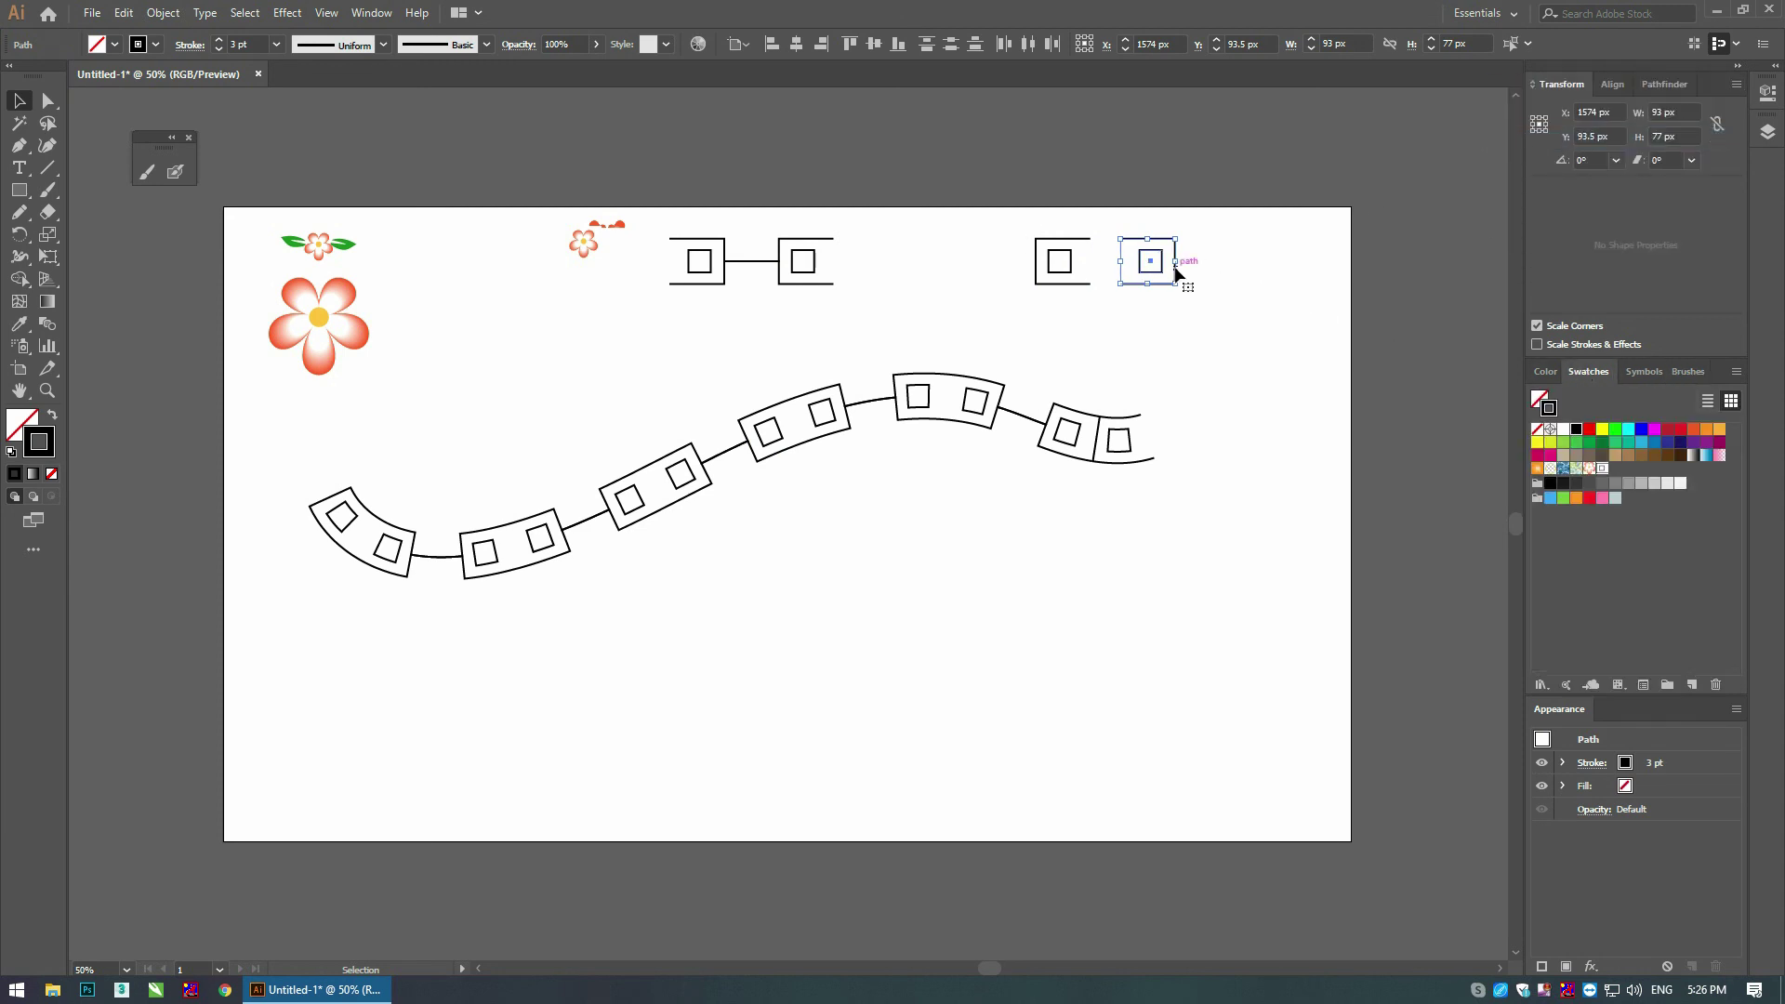
{"action": "left_click_drag", "start_coordinate": [1166, 275], "coordinate": [1620, 533]}
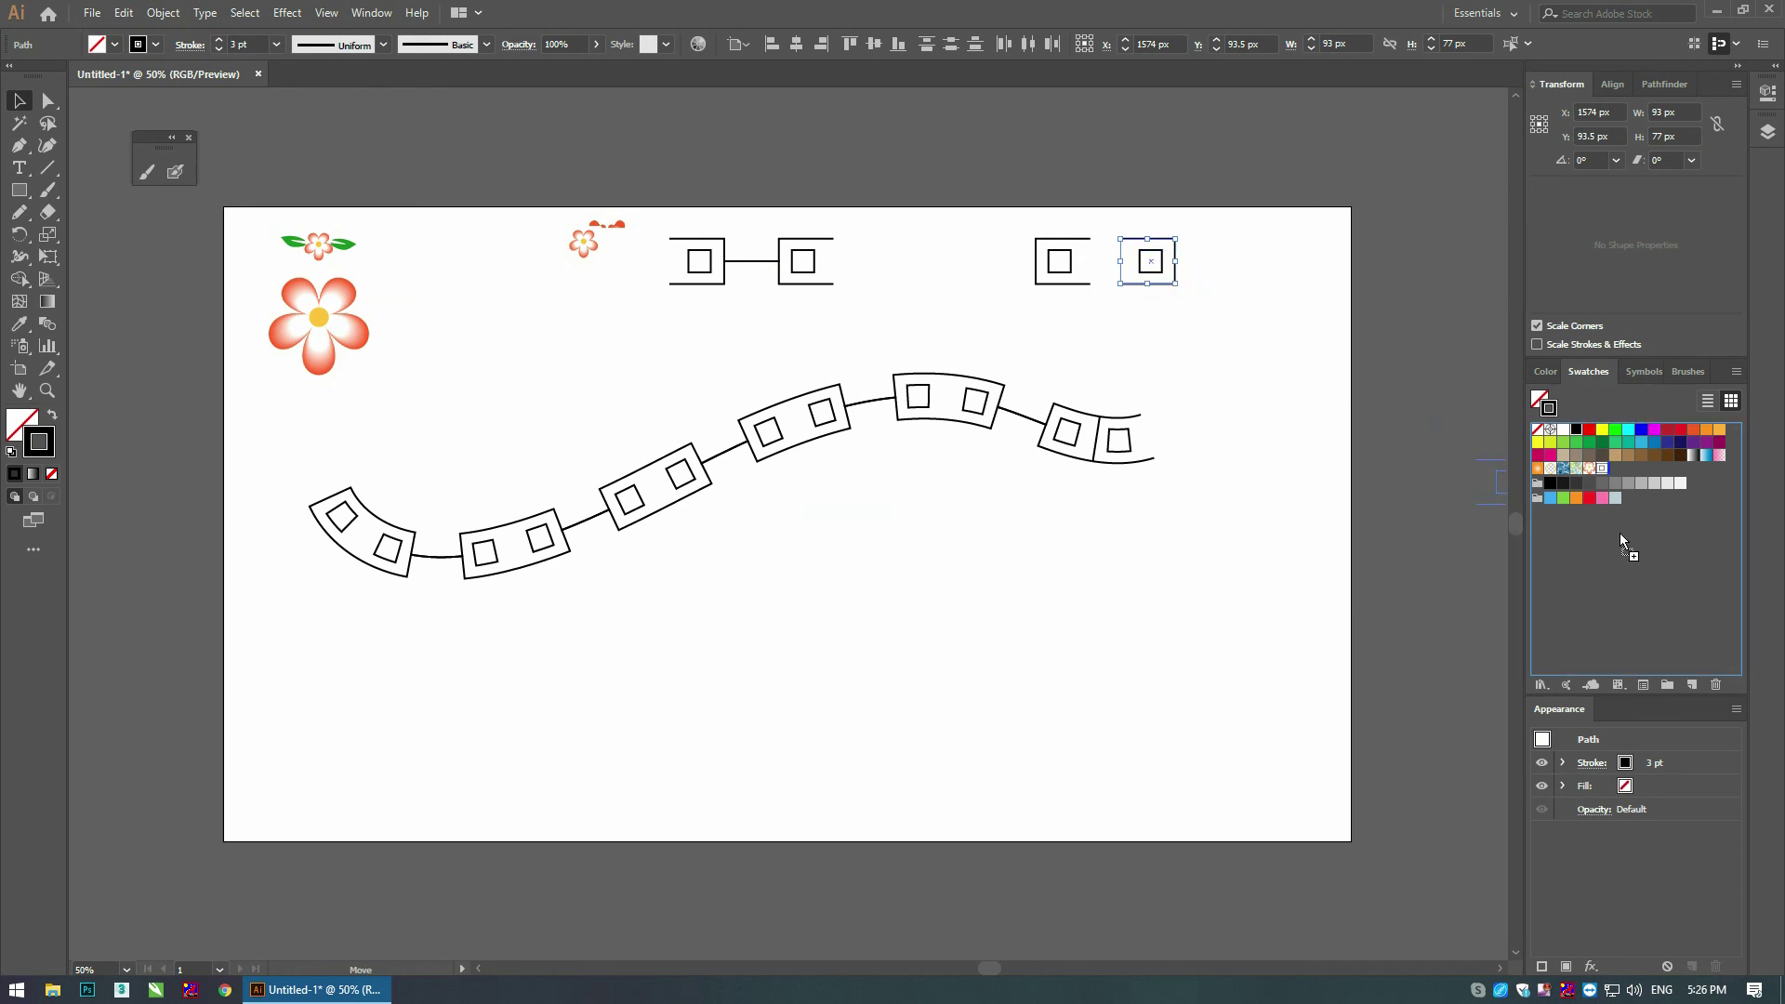
{"action": "left_click", "coordinate": [1221, 562]}
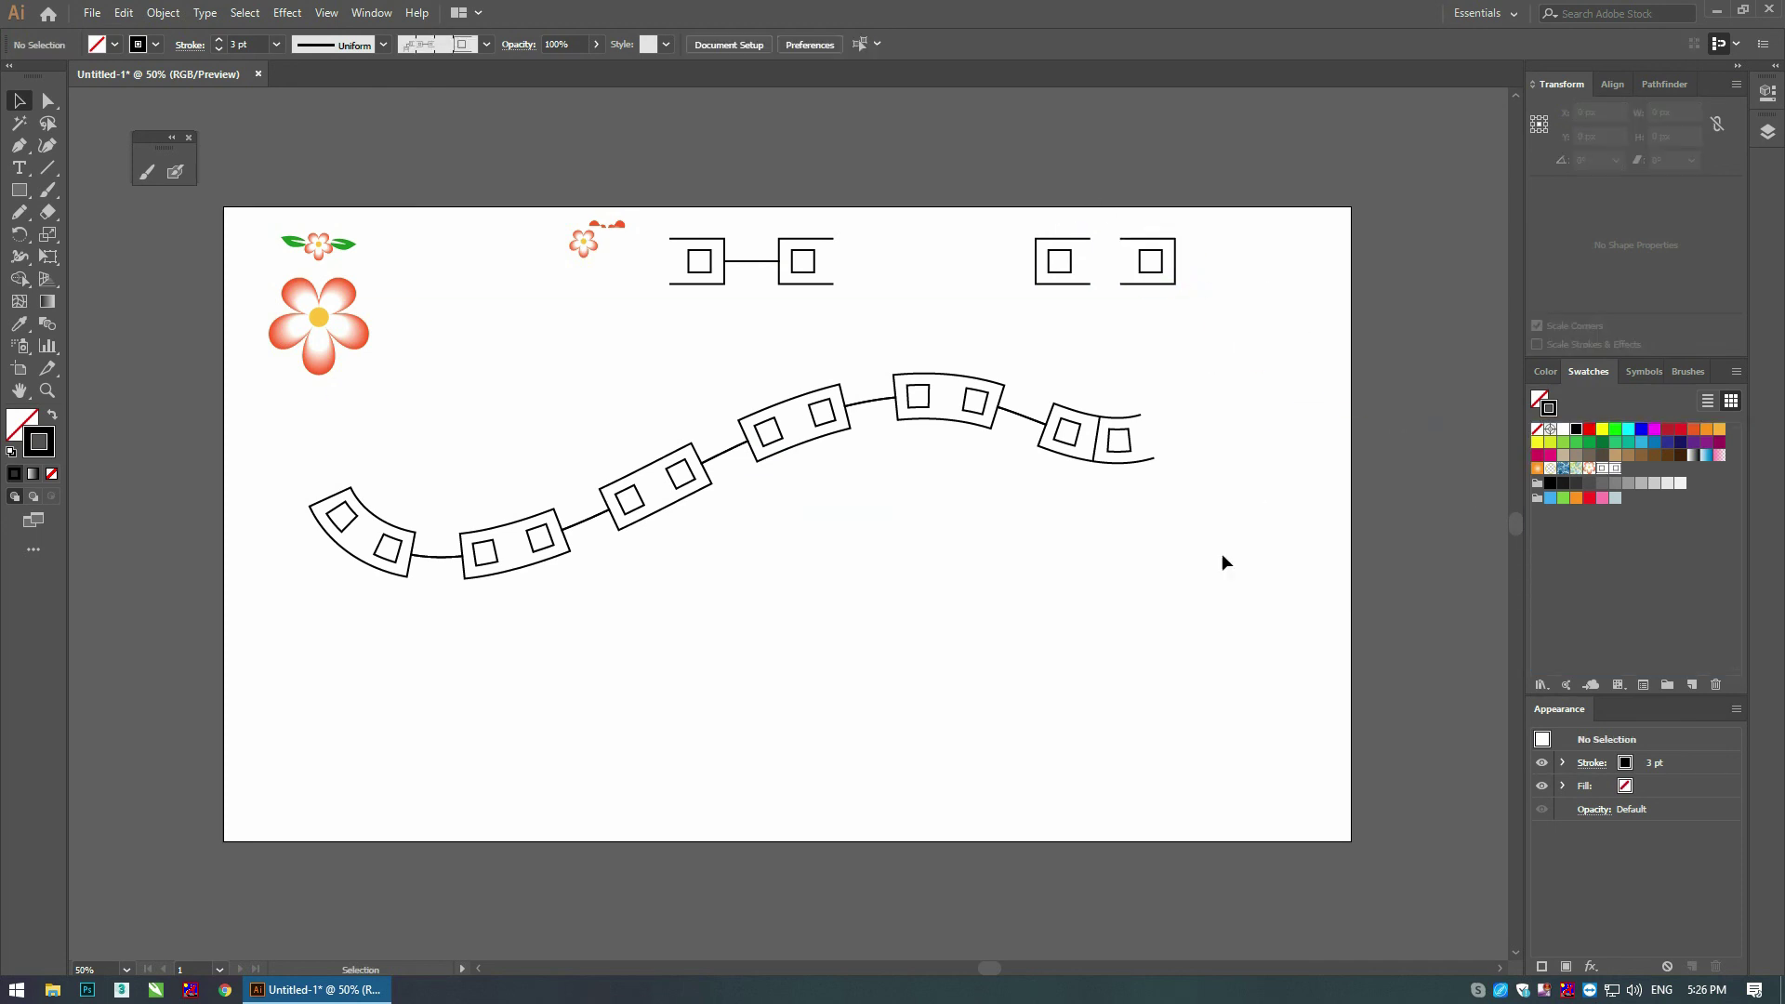
{"action": "left_click", "coordinate": [1679, 372]}
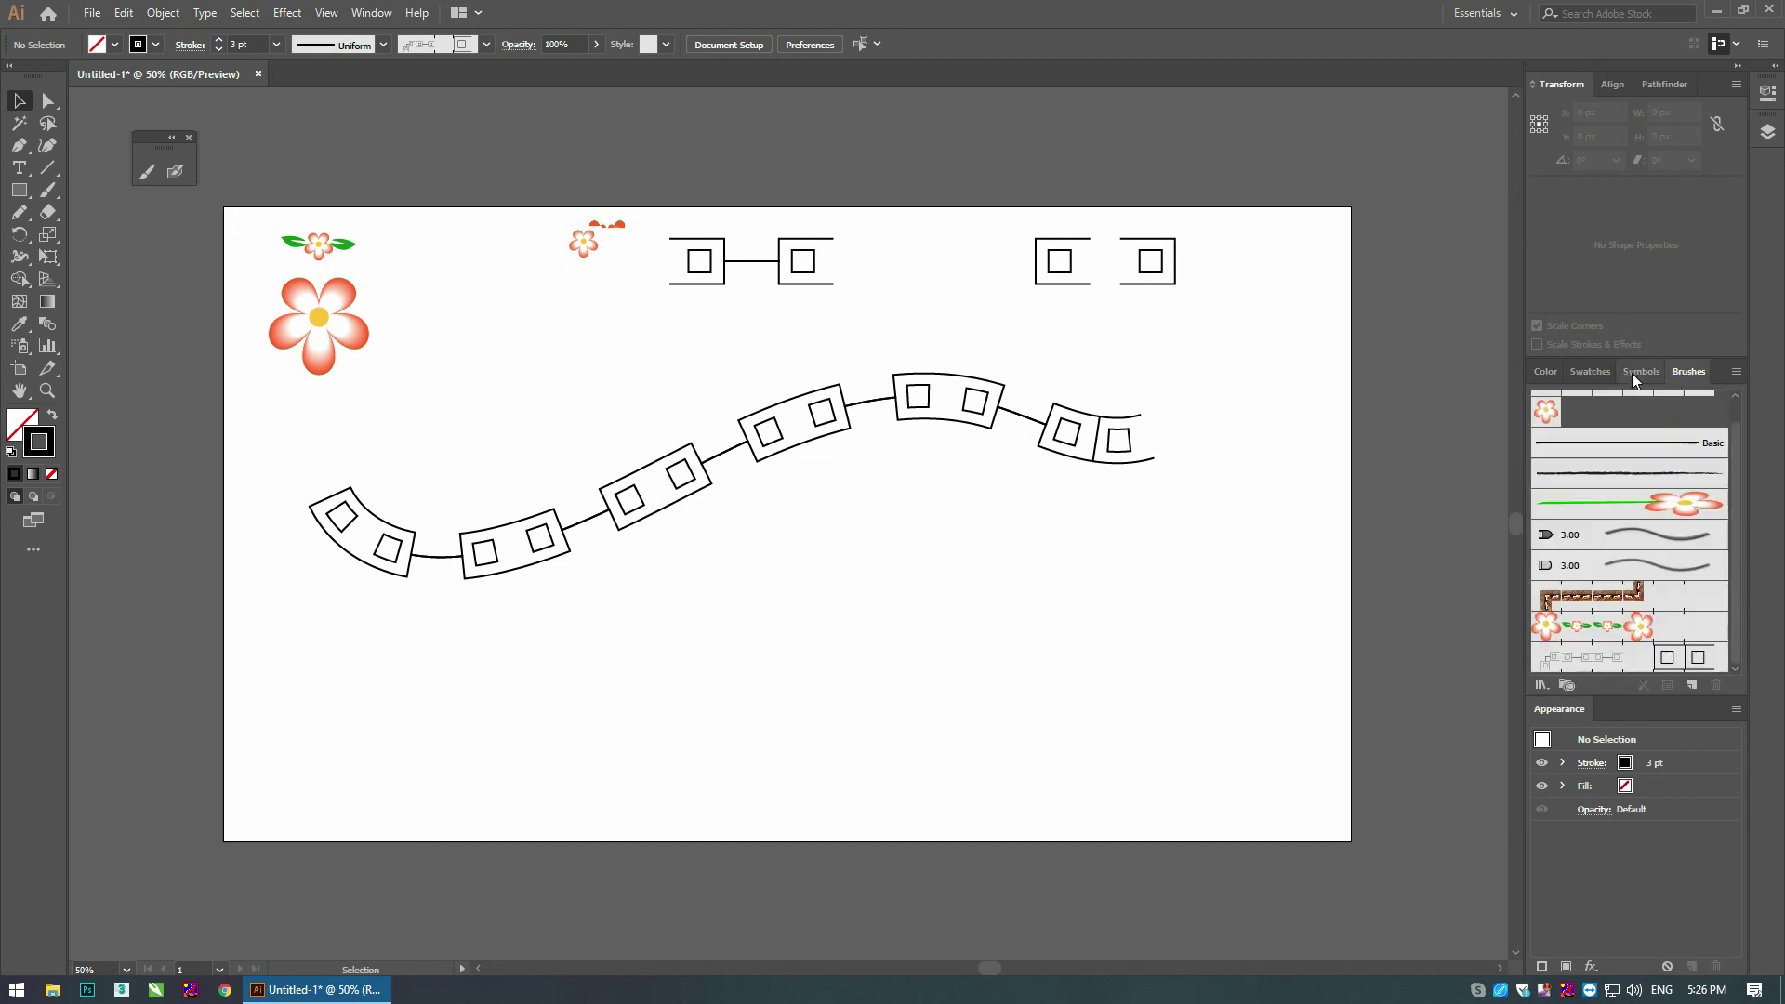
Step: Set Pattern Brush 2's end tile to the new square swatch and apply it to the wavy stroke
{"action": "left_click", "coordinate": [1620, 663]}
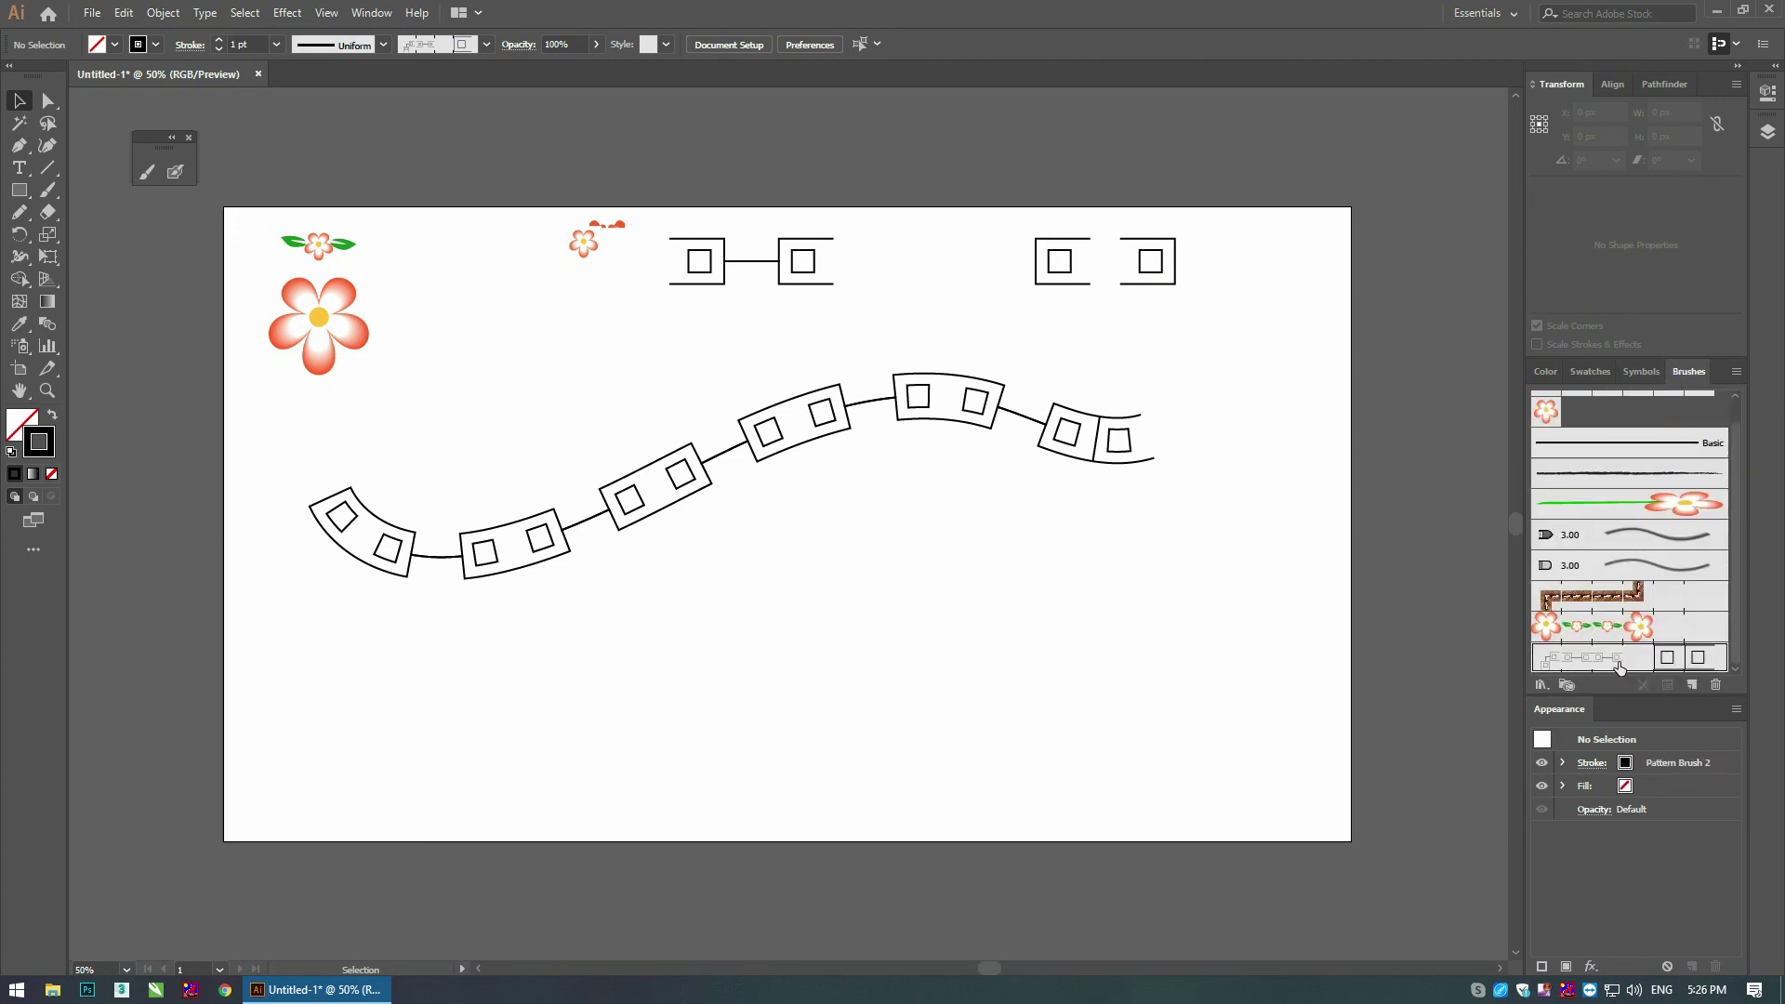
{"action": "double_click", "coordinate": [1619, 663]}
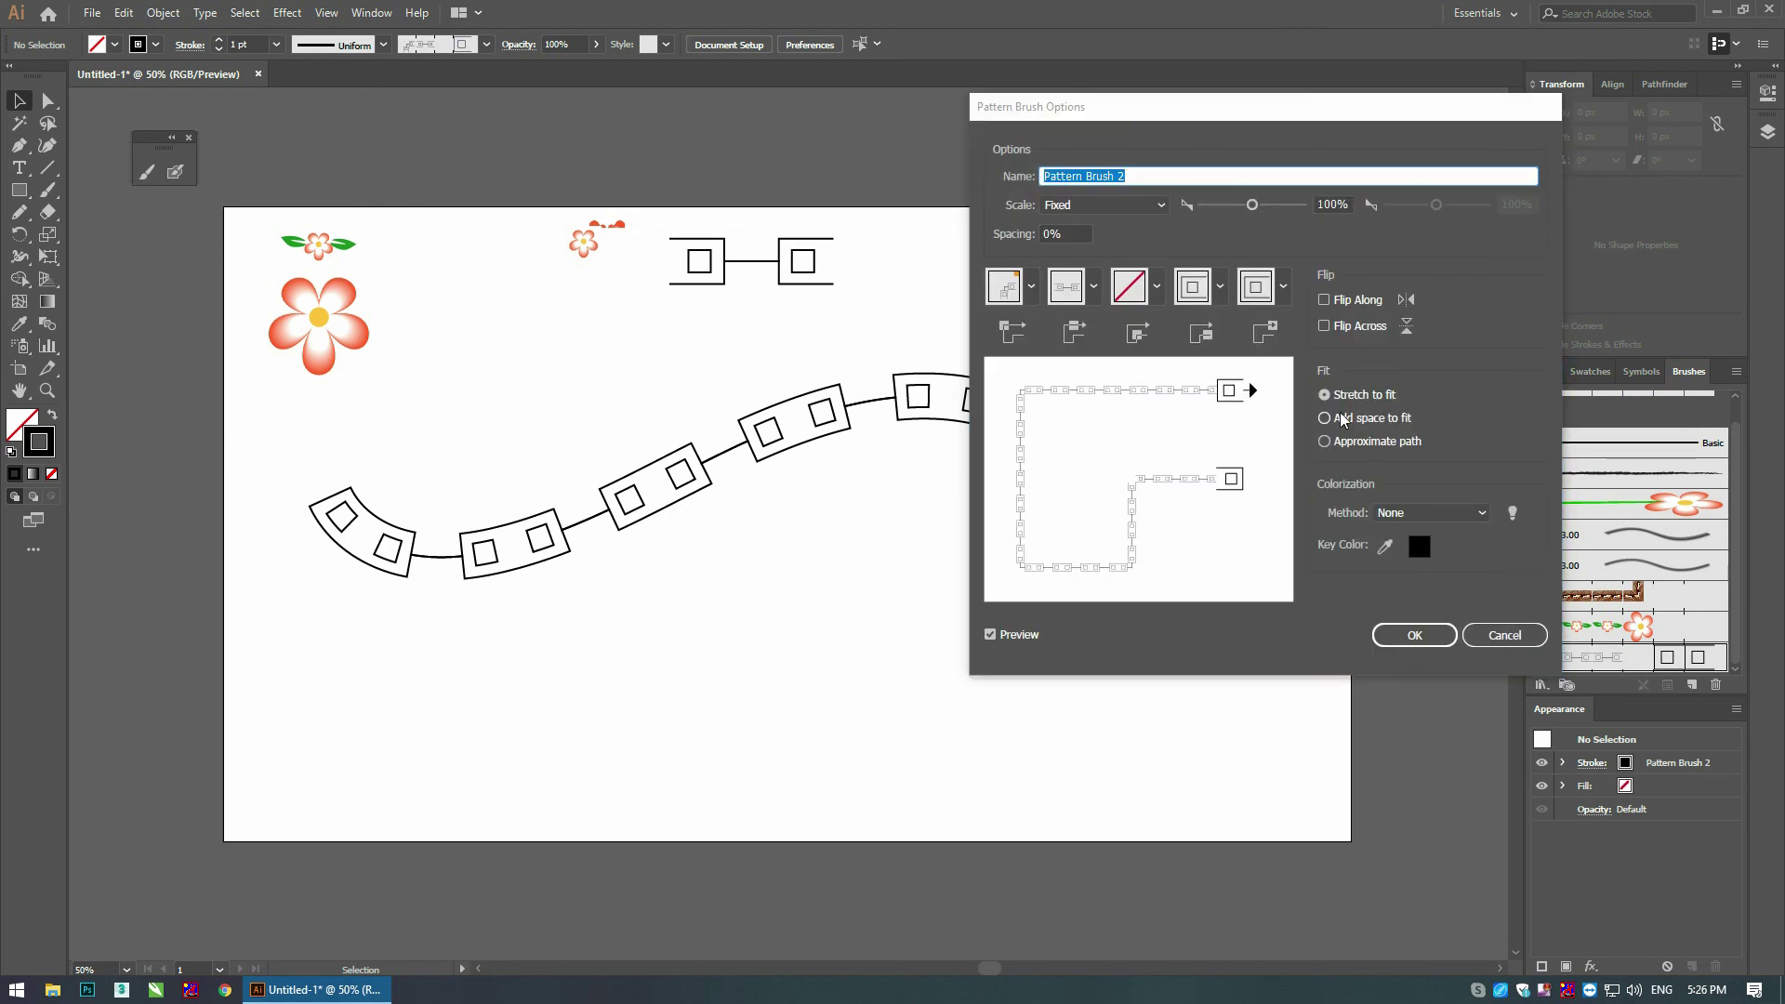
{"action": "left_click", "coordinate": [1283, 287]}
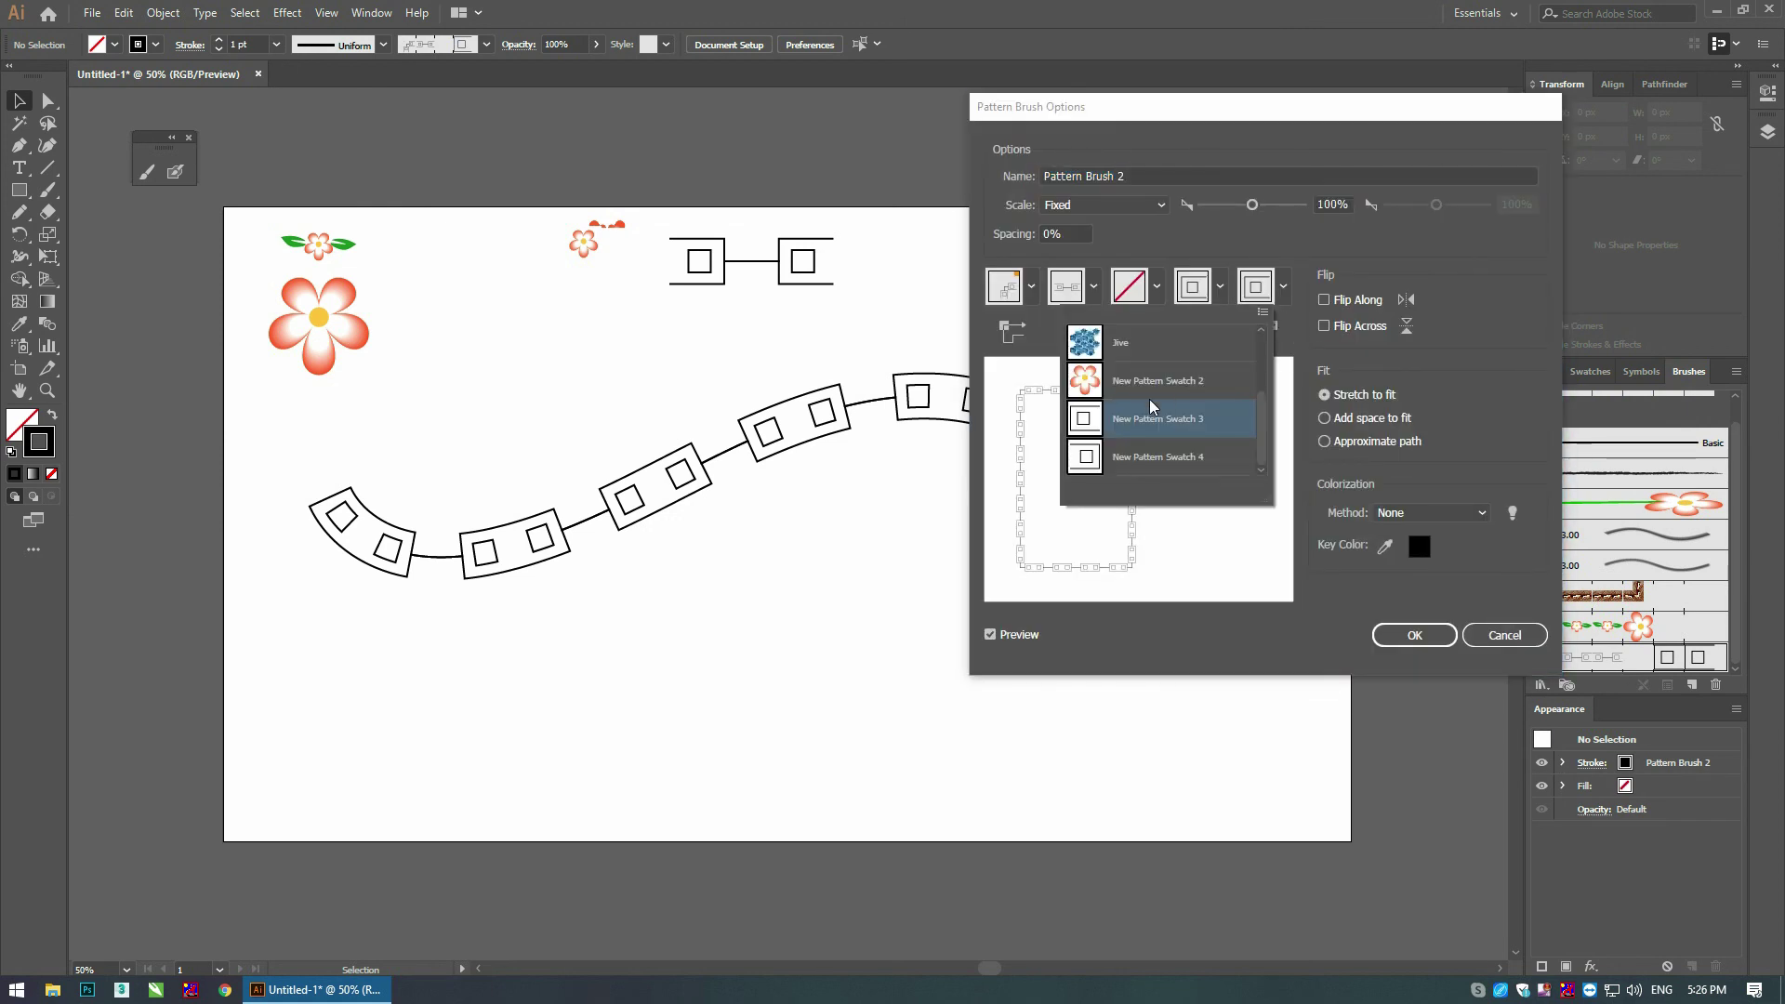
{"action": "left_click", "coordinate": [1115, 459]}
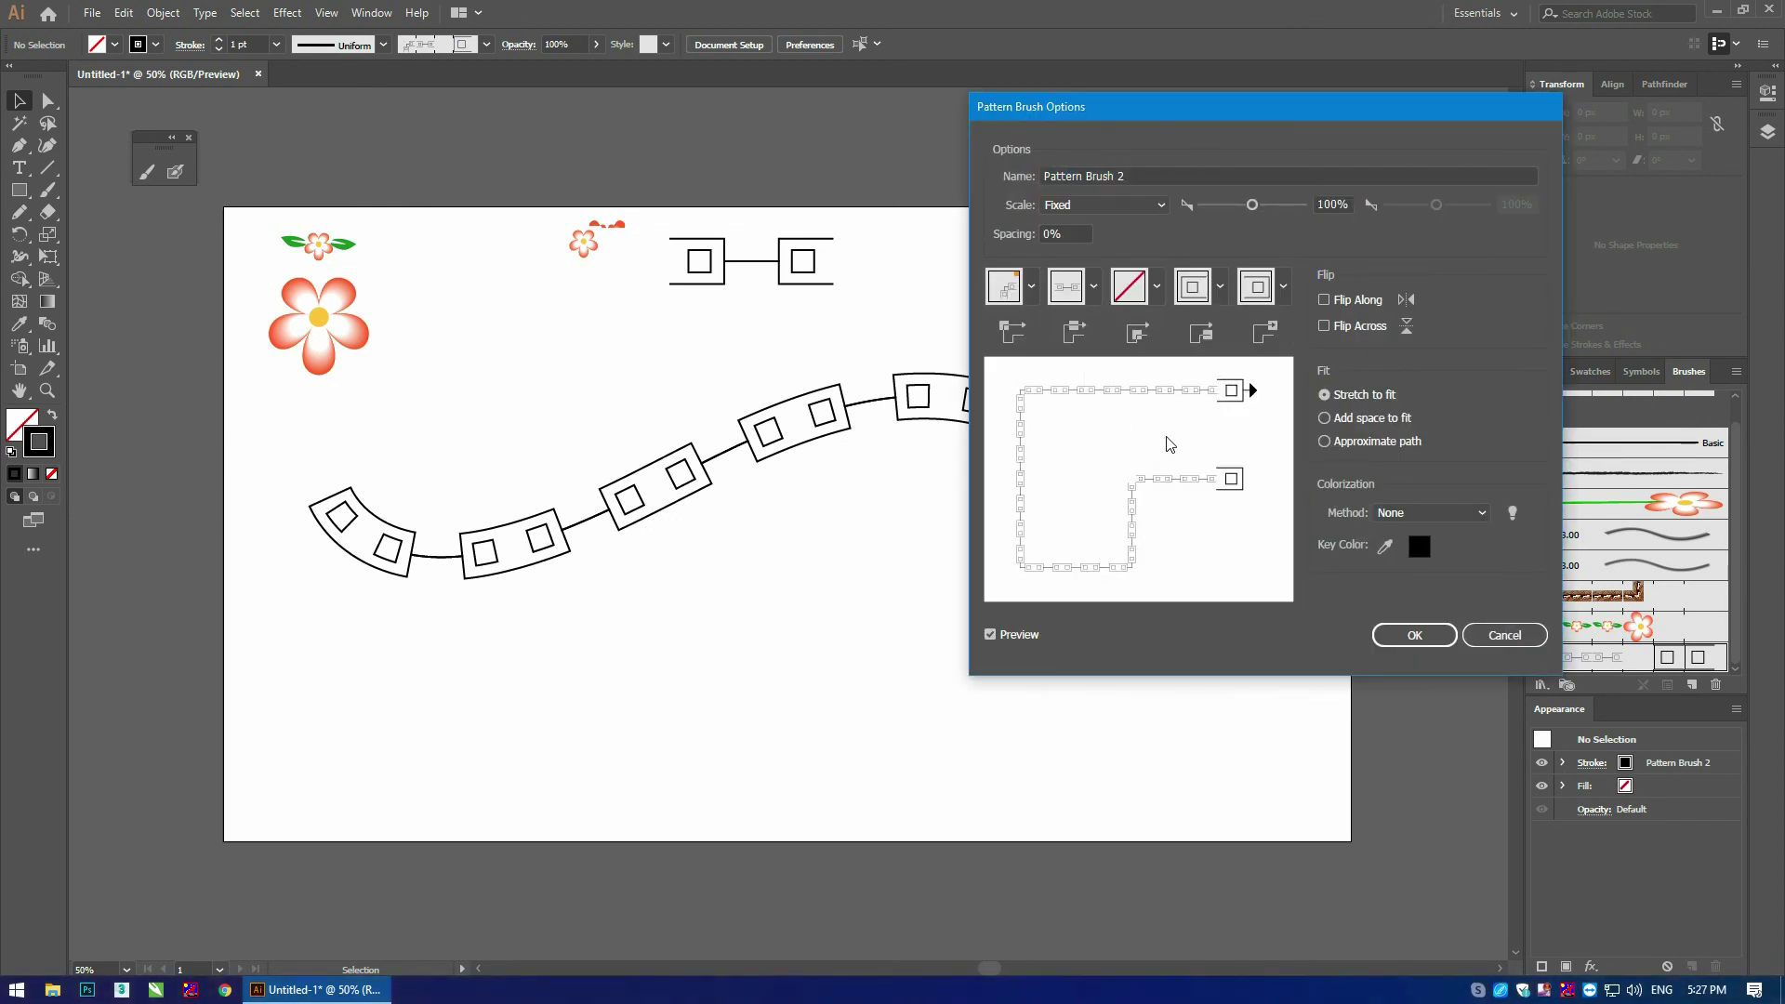
{"action": "left_click", "coordinate": [1415, 635]}
{"action": "left_click", "coordinate": [863, 527]}
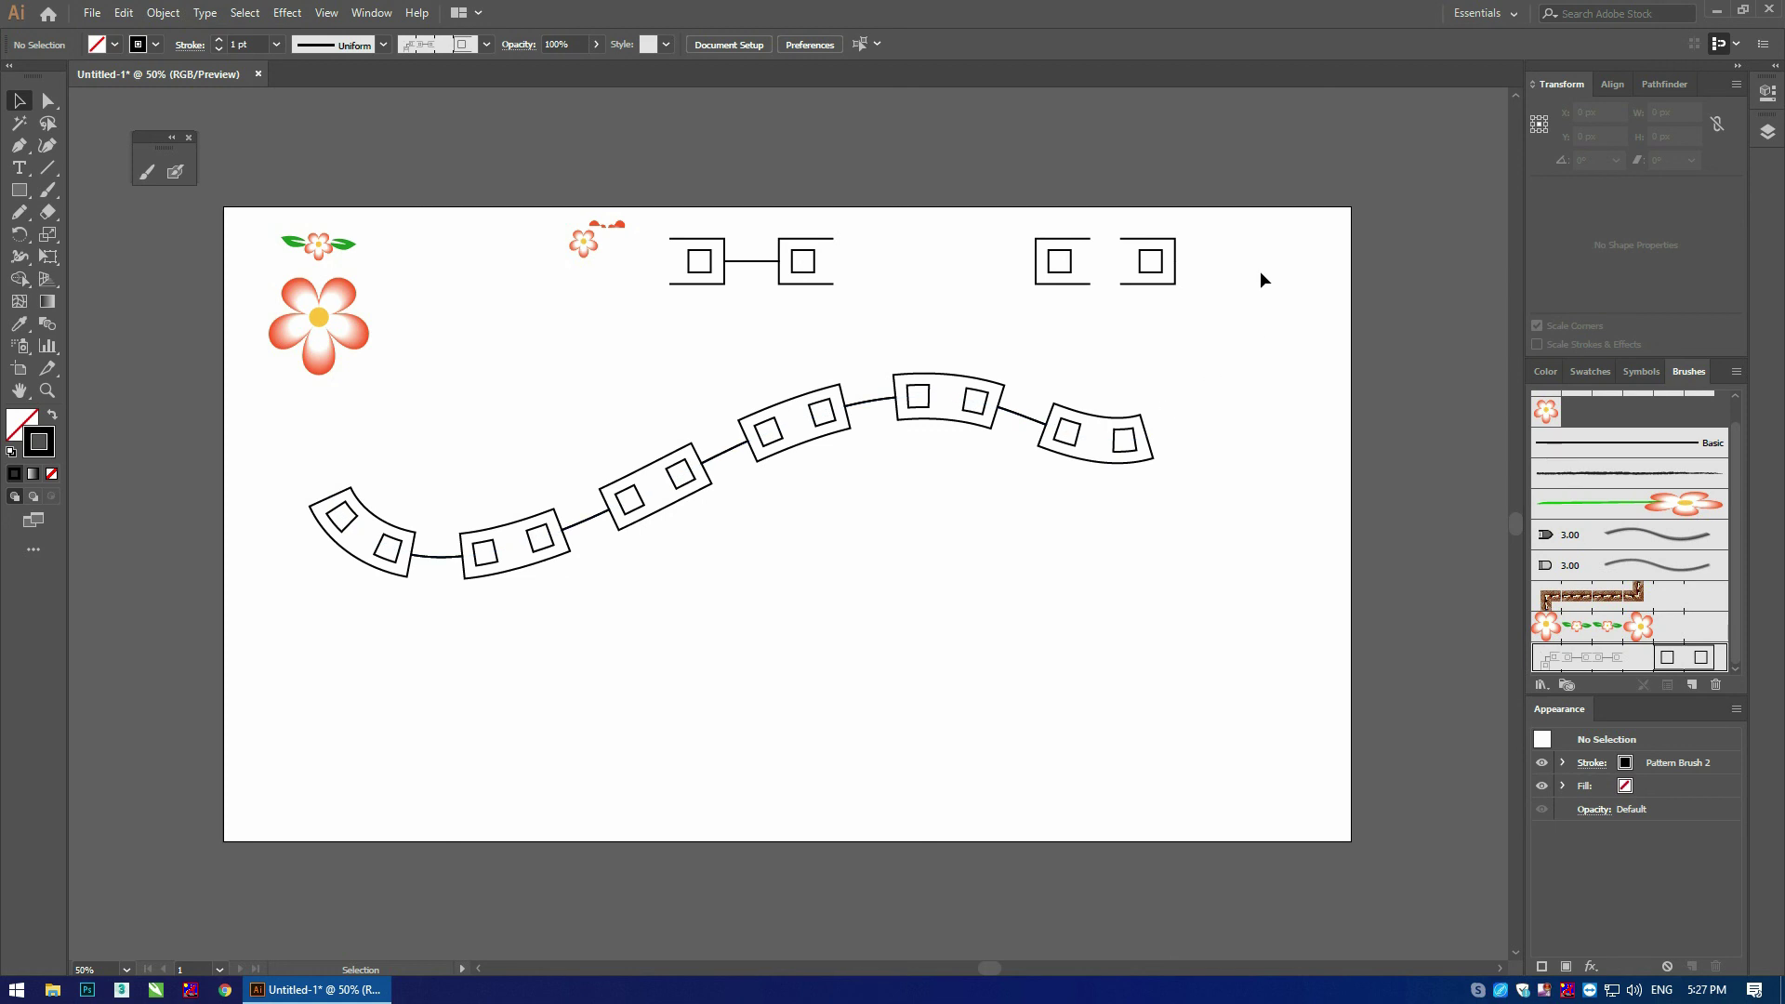
{"action": "left_click", "coordinate": [1692, 684]}
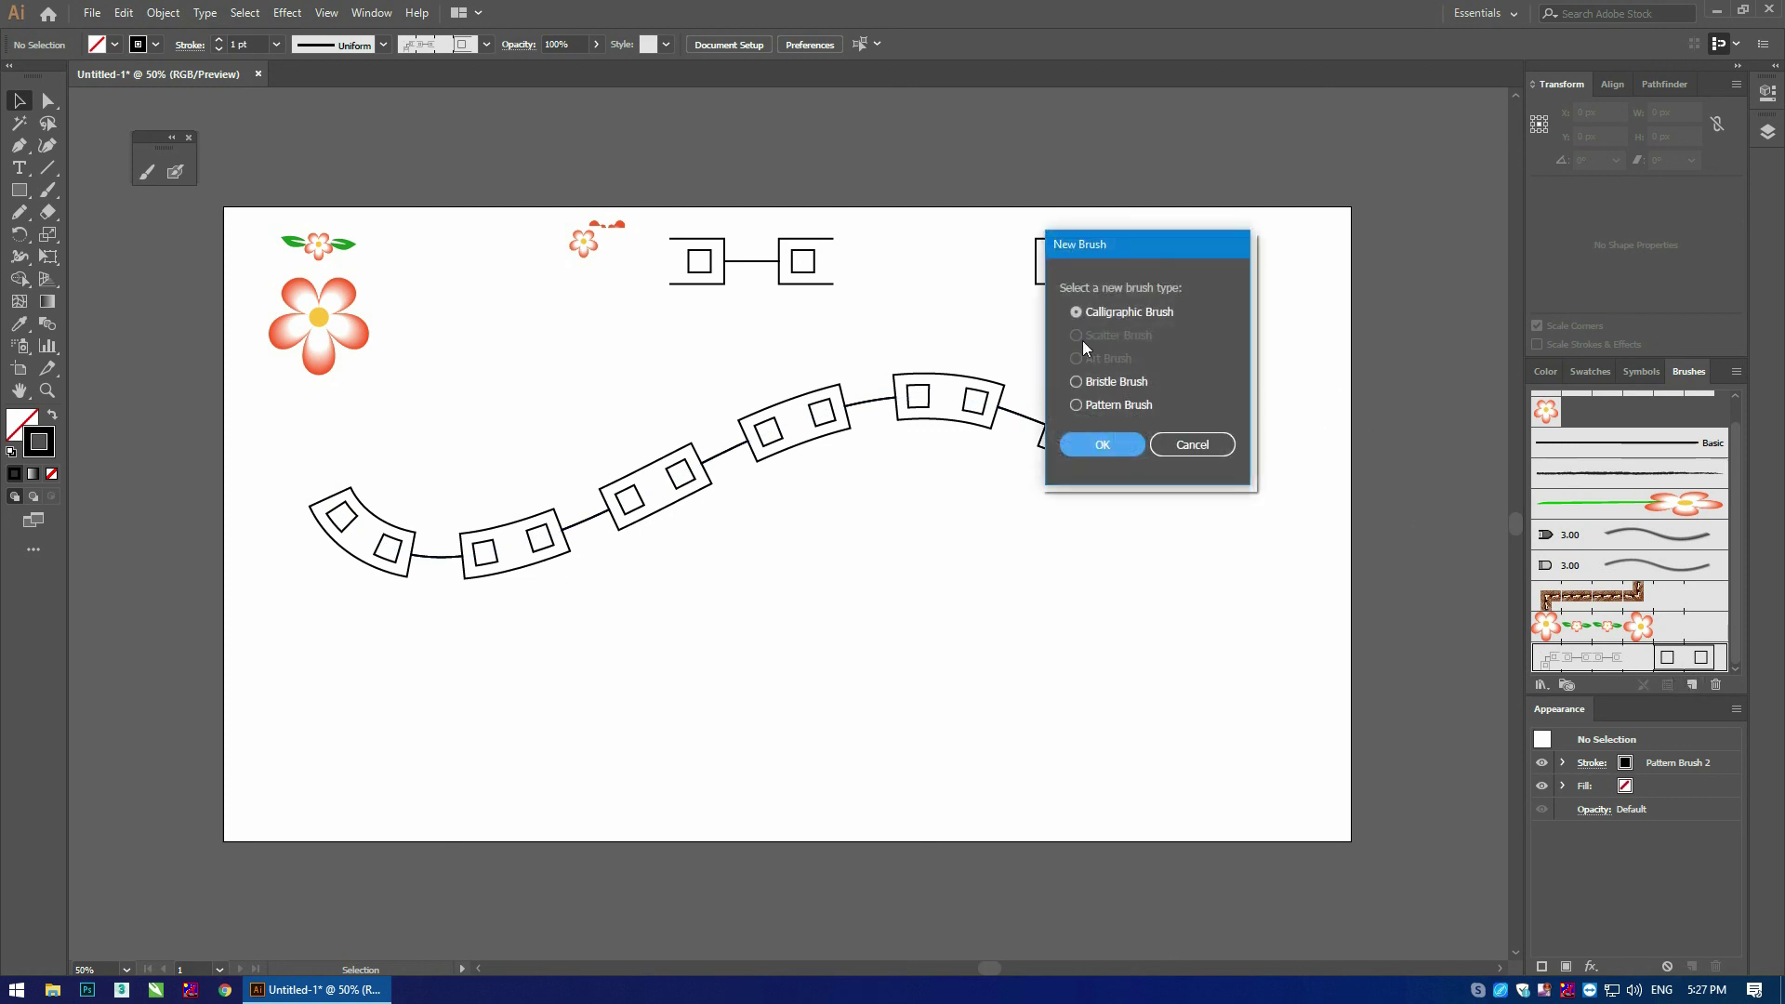
{"action": "left_click", "coordinate": [1196, 445]}
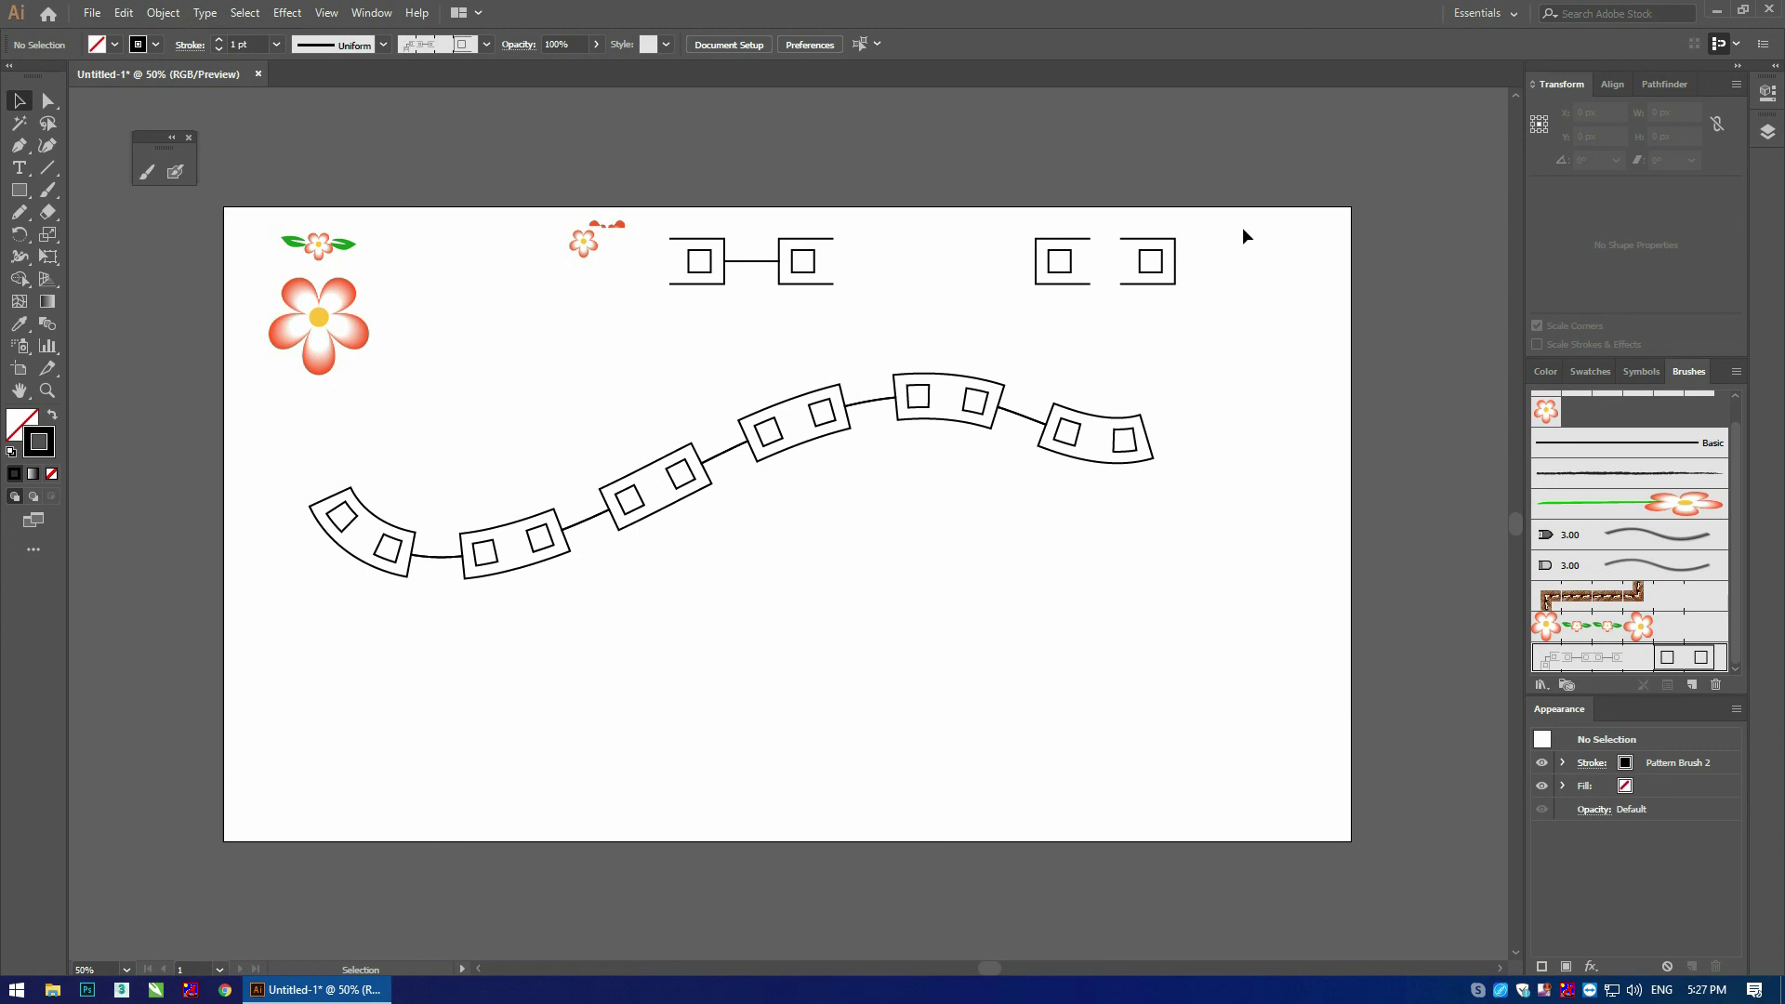
Step: Delete all artwork and paint a thick black S-curve with the Touch Calligraphic Blob Brush
{"action": "mouse_move", "coordinate": [1243, 229]}
{"action": "left_mouse_down"}
{"action": "mouse_move", "coordinate": [347, 604]}
{"action": "mouse_move", "coordinate": [275, 603]}
{"action": "left_mouse_up"}
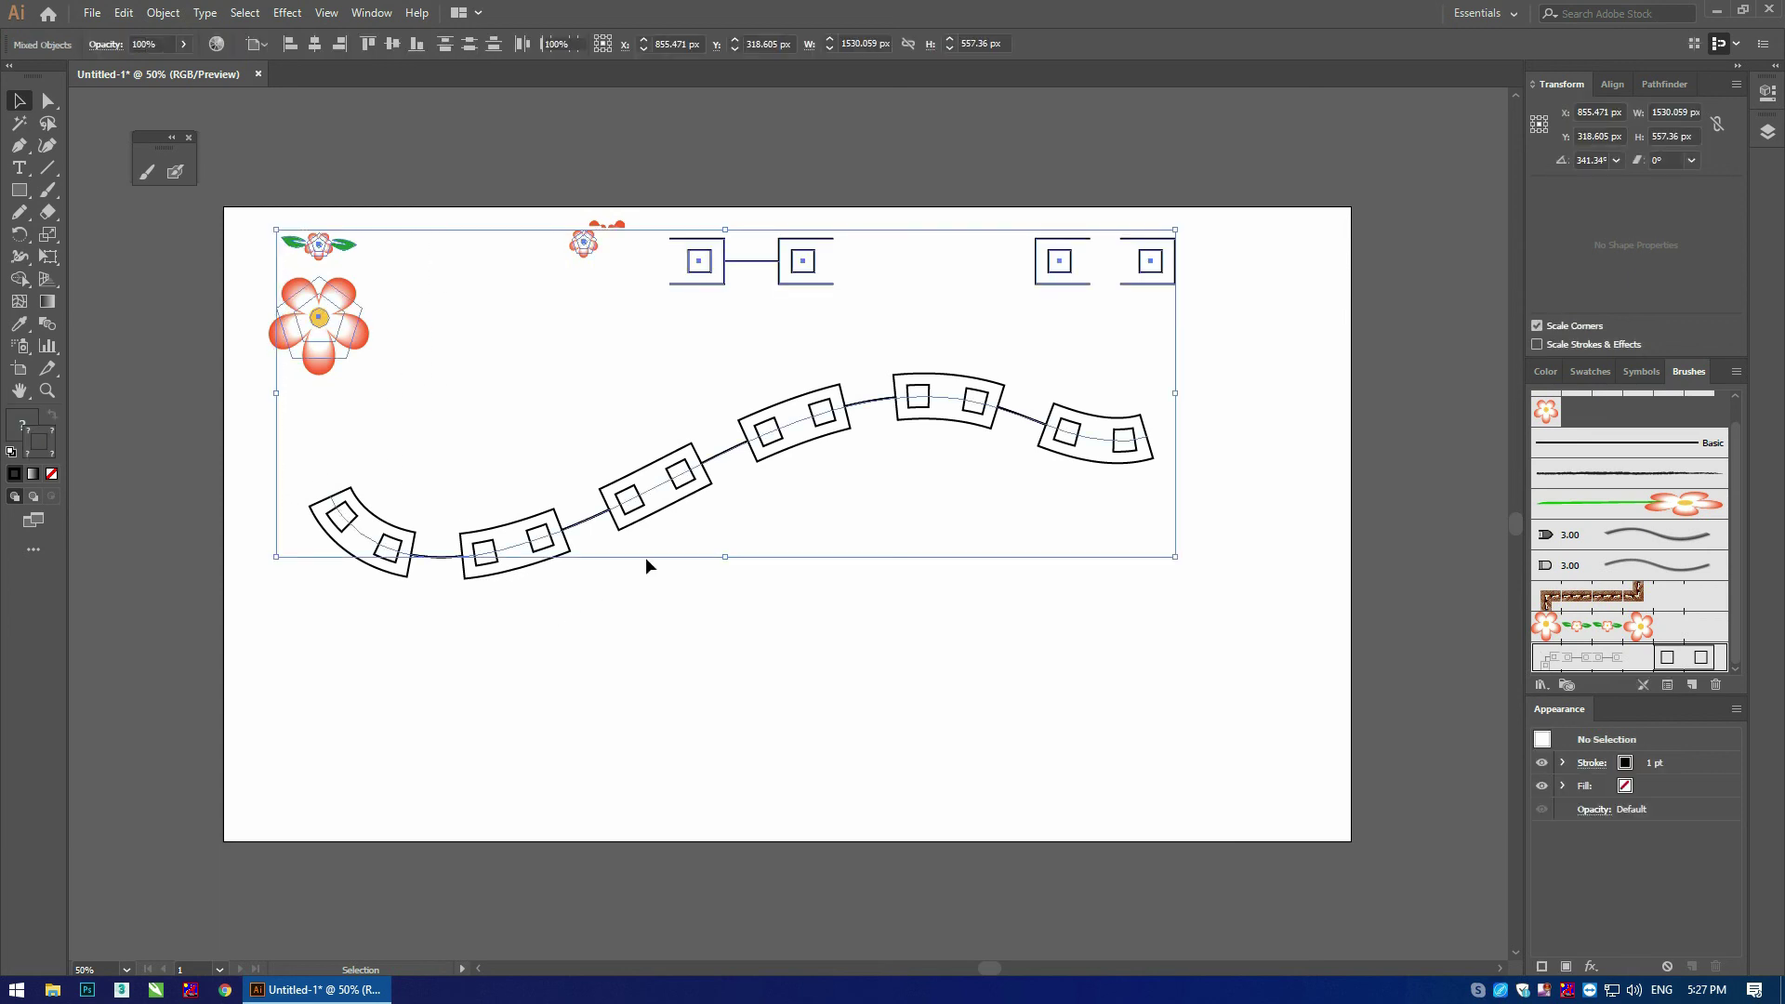
{"action": "key", "text": "Delete"}
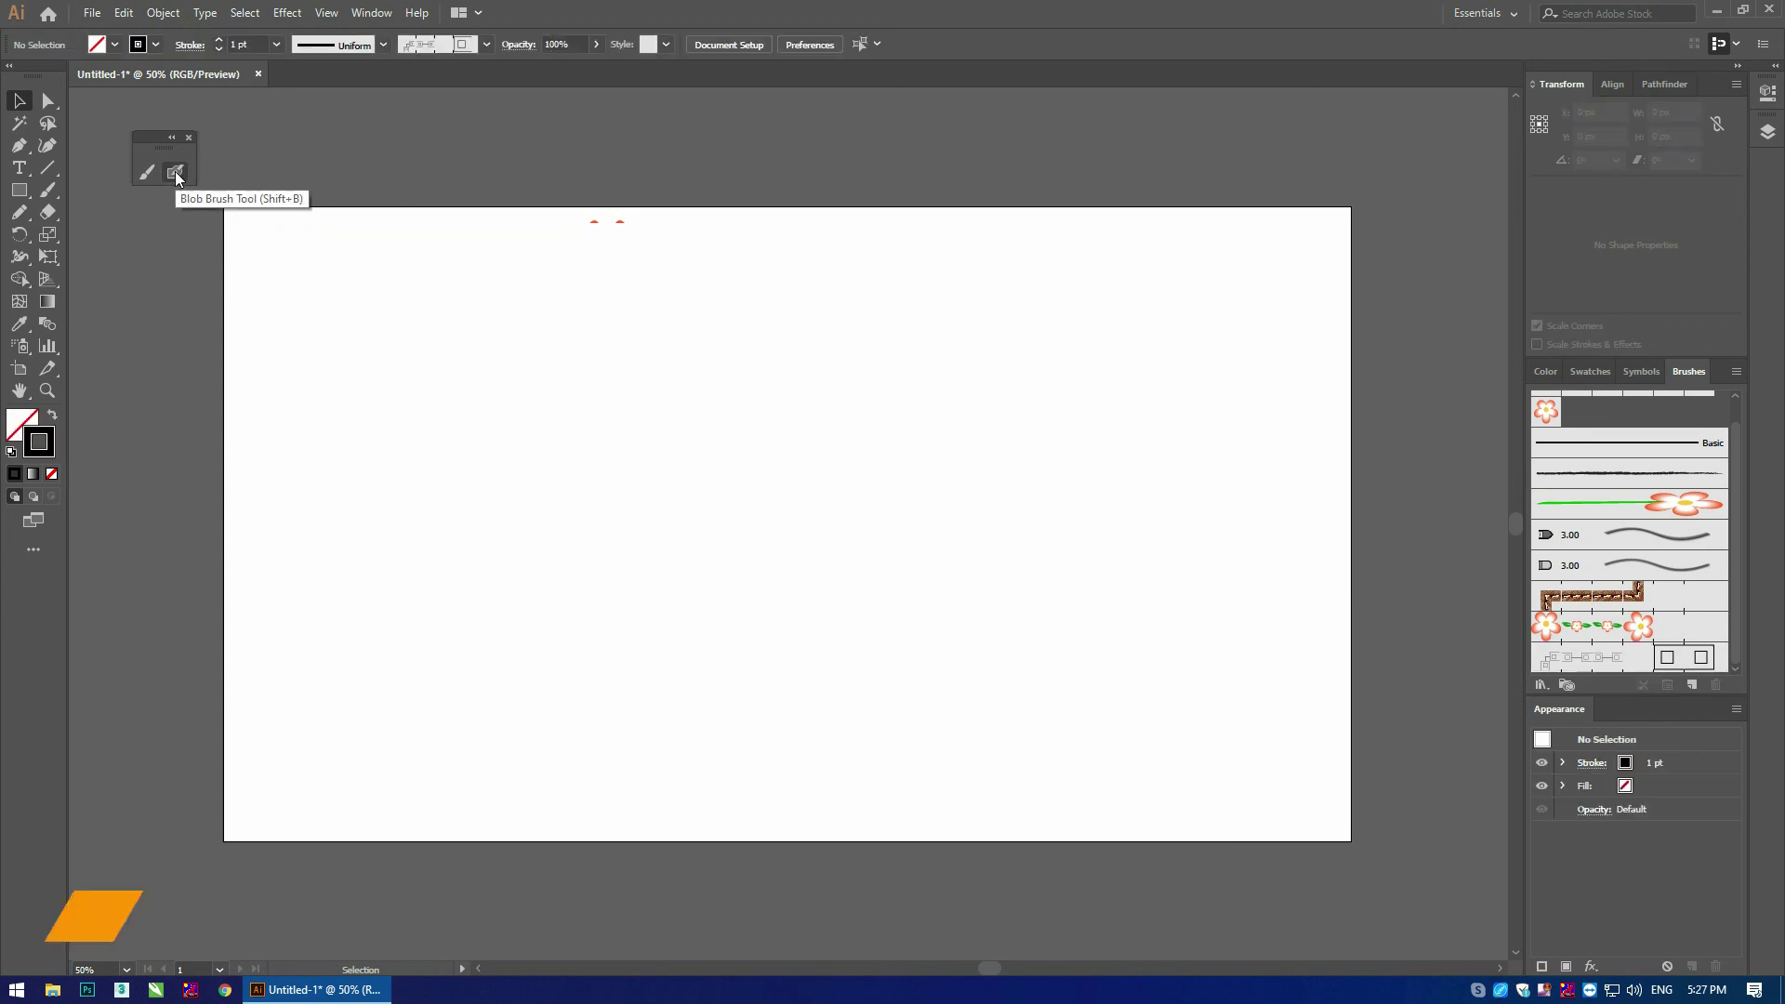
{"action": "key", "text": "shift+b"}
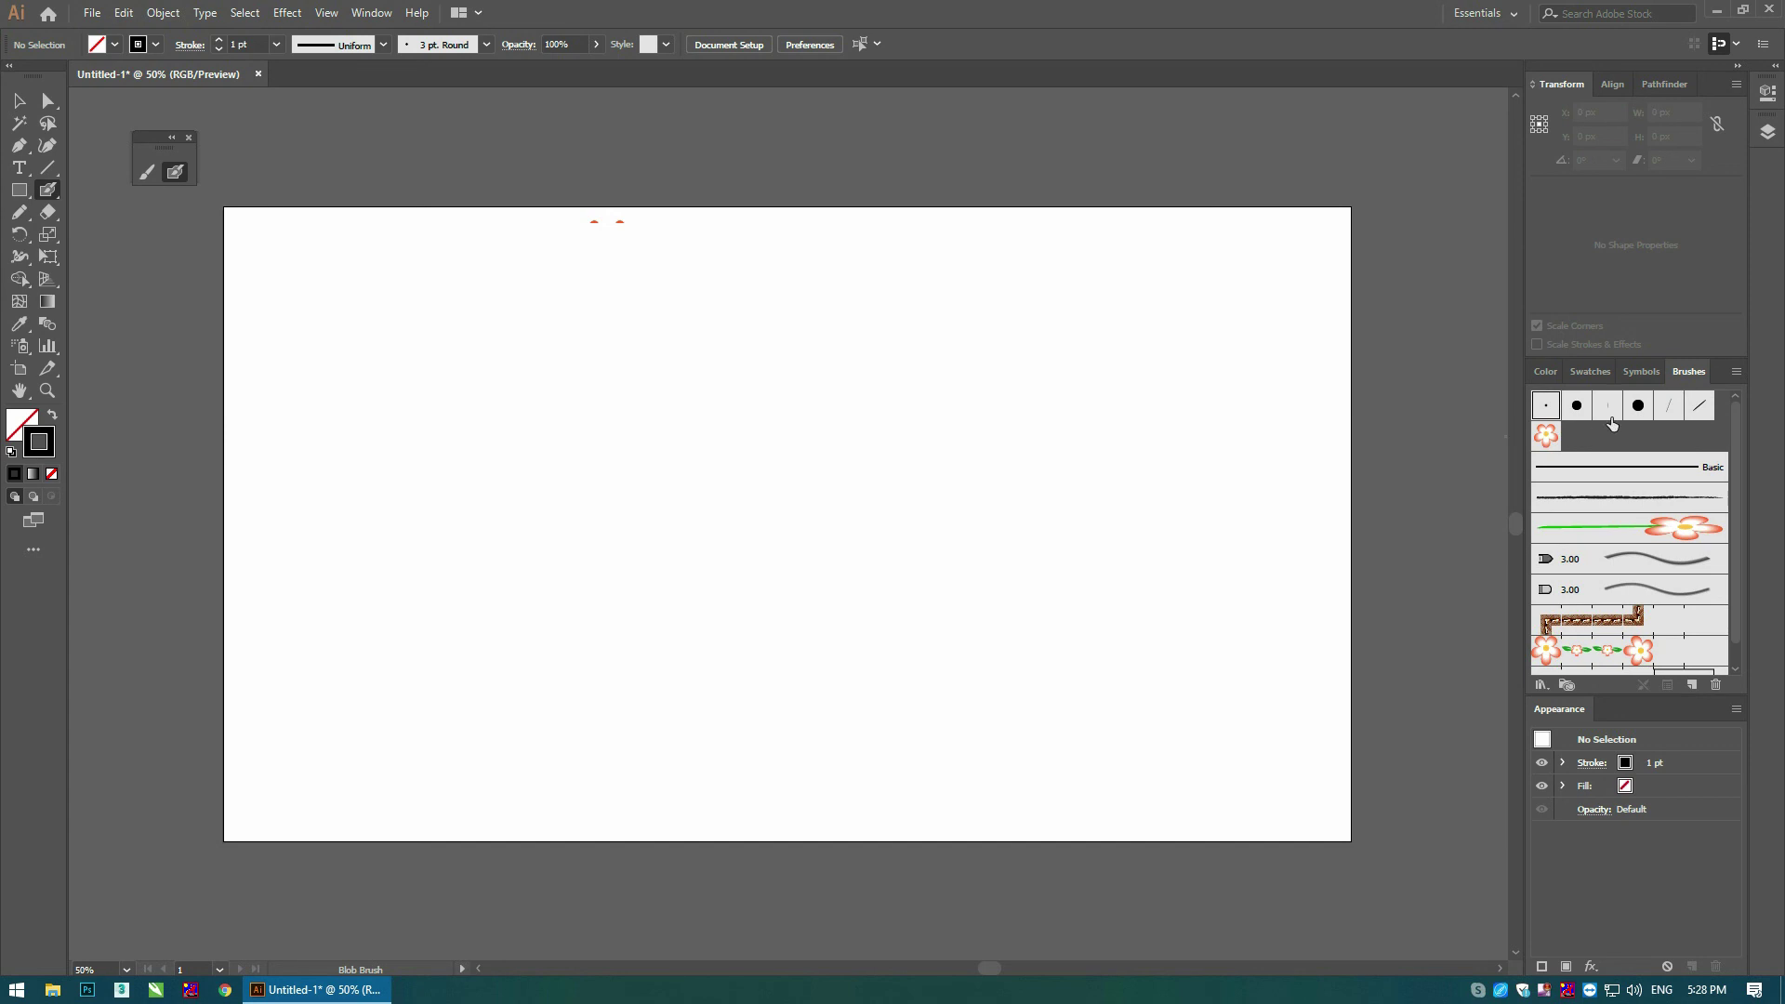
{"action": "left_click", "coordinate": [1638, 407]}
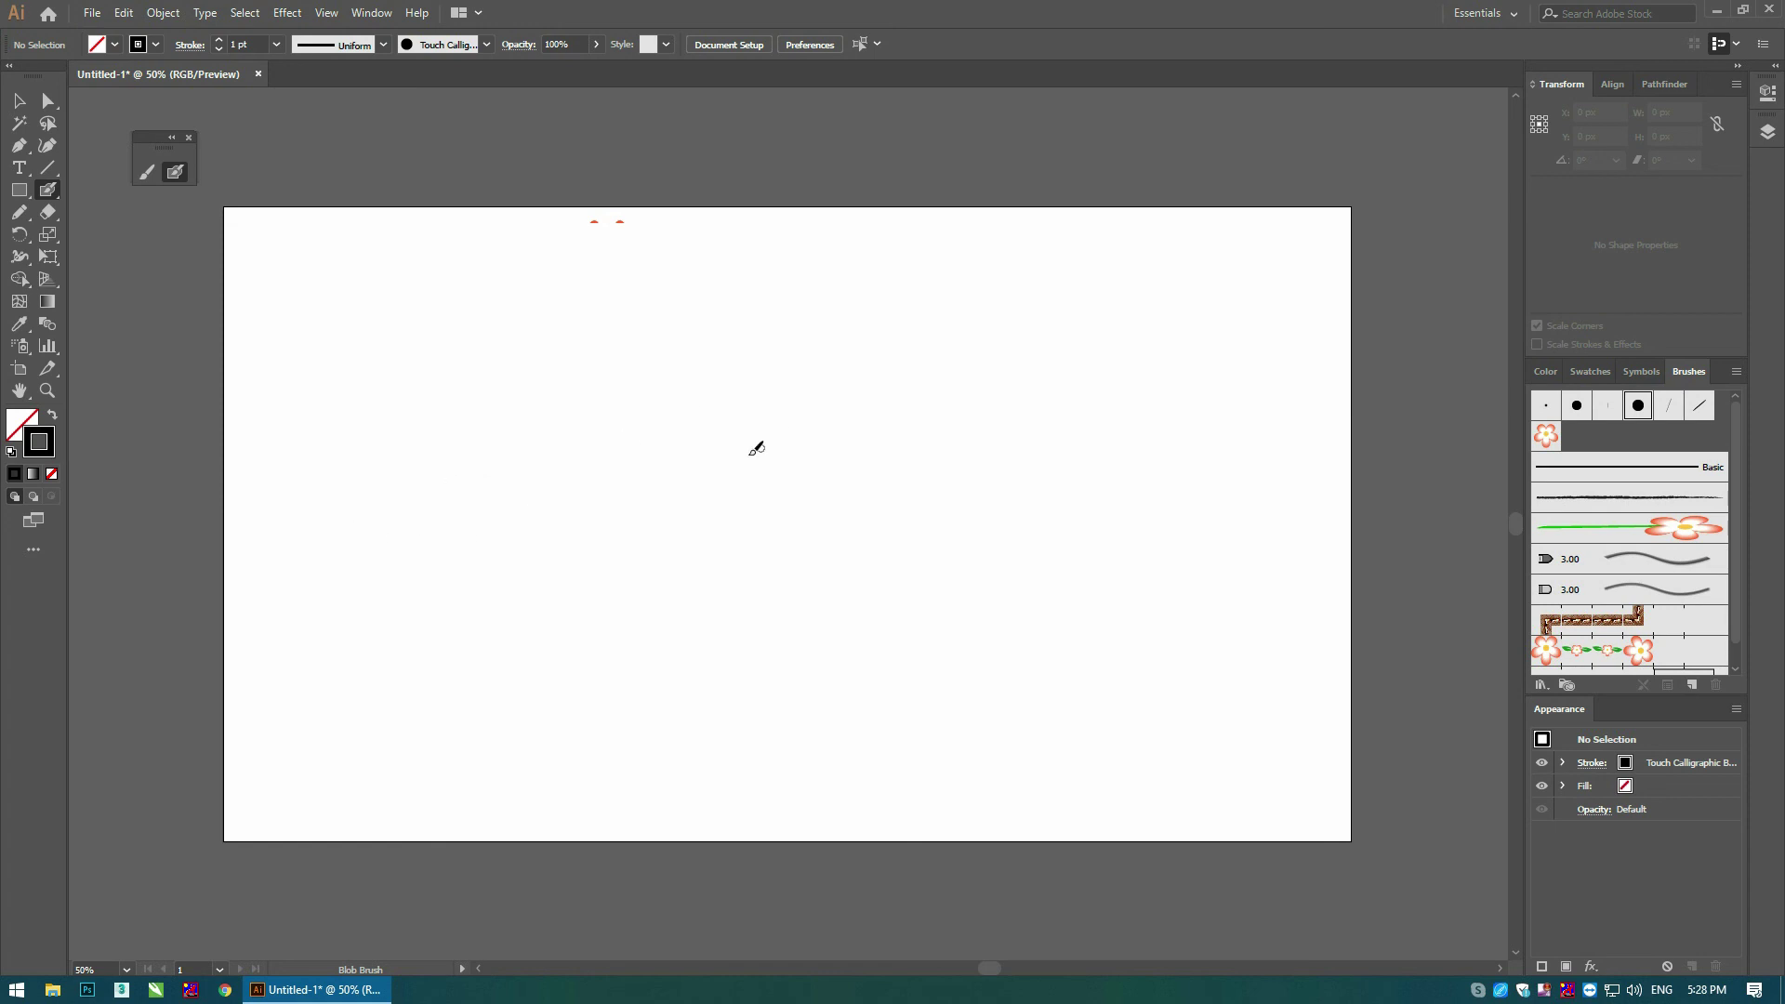
{"action": "mouse_move", "coordinate": [352, 503]}
{"action": "left_mouse_down"}
{"action": "mouse_move", "coordinate": [829, 483]}
{"action": "mouse_move", "coordinate": [1085, 555]}
{"action": "left_mouse_up"}
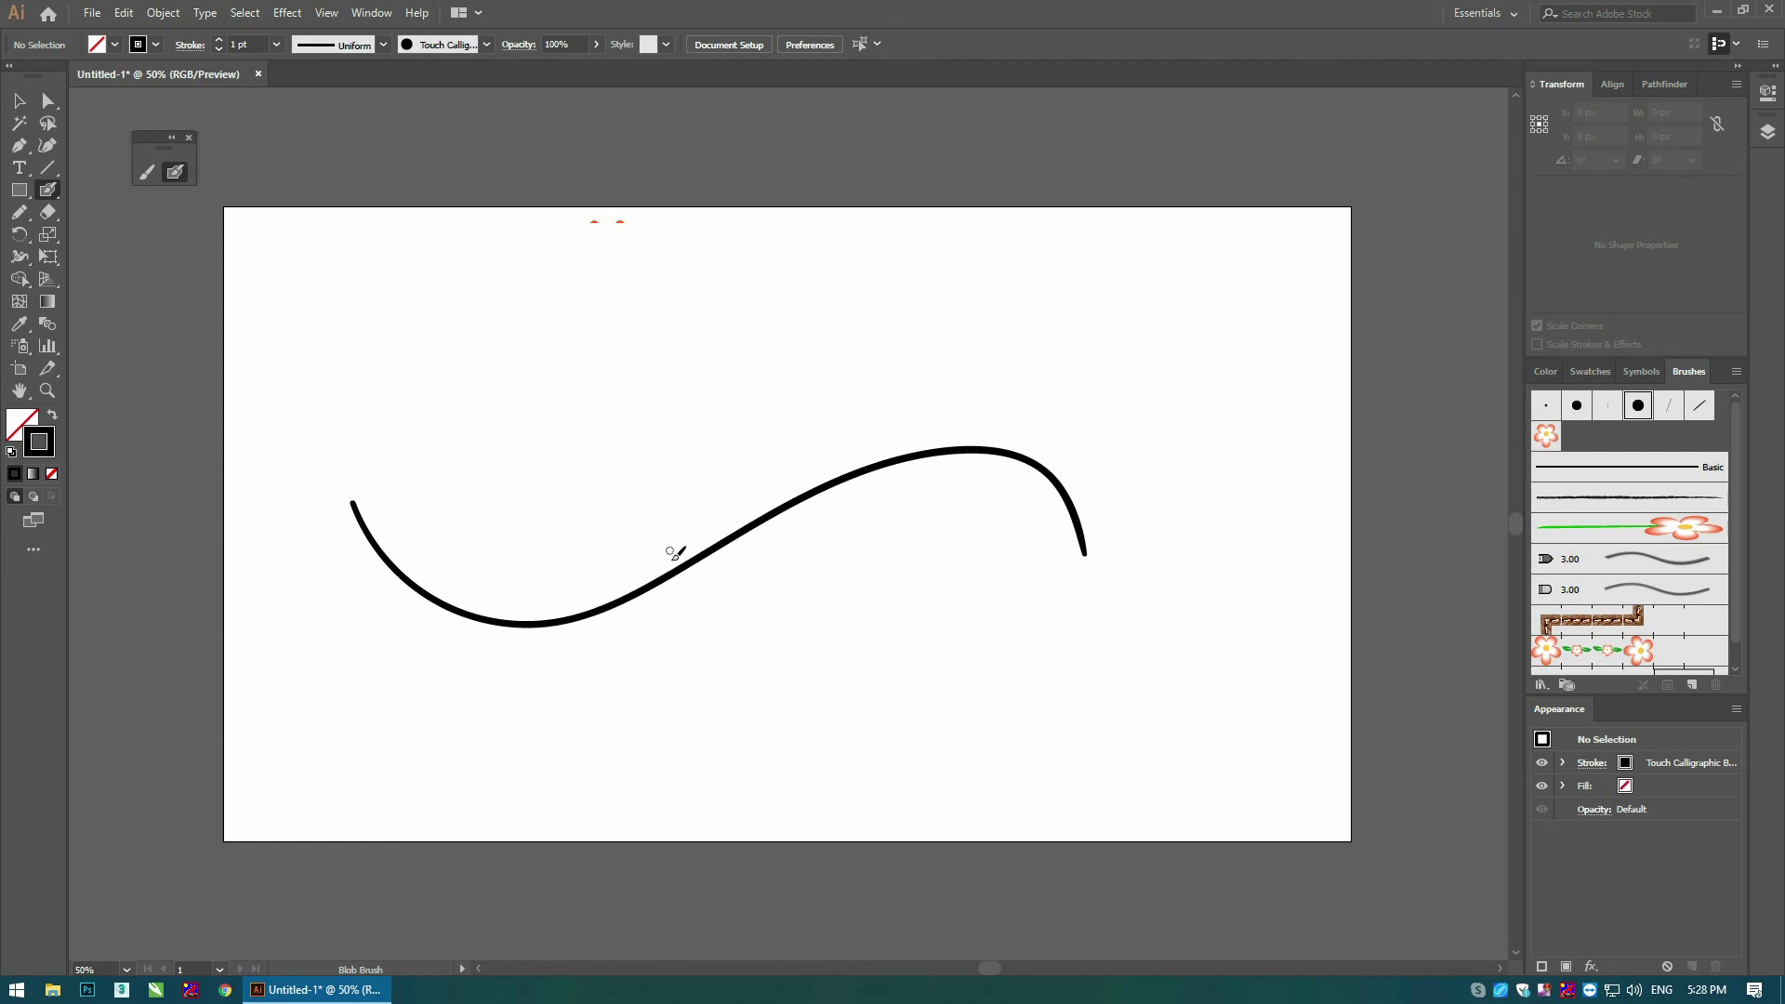
Step: Check the outlines, then paint a thinner wavy line above it with the Paintbrush
{"action": "key", "text": "ctrl+y"}
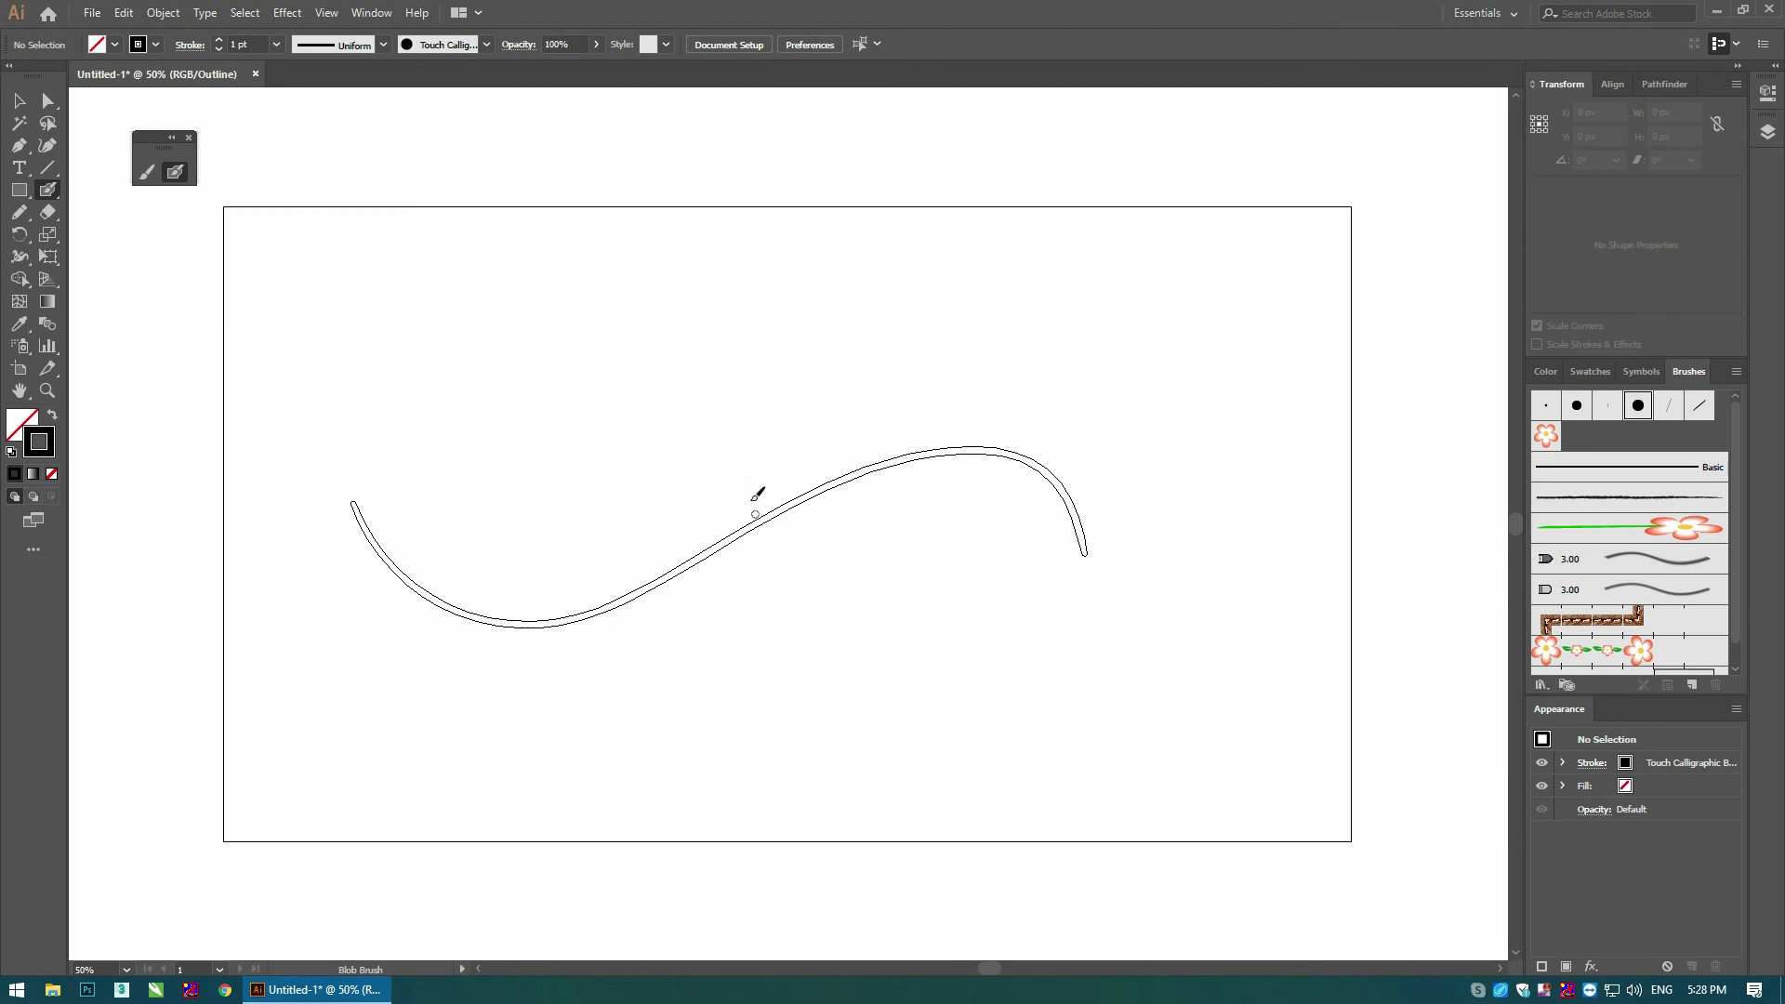
{"action": "key", "text": "ctrl+y"}
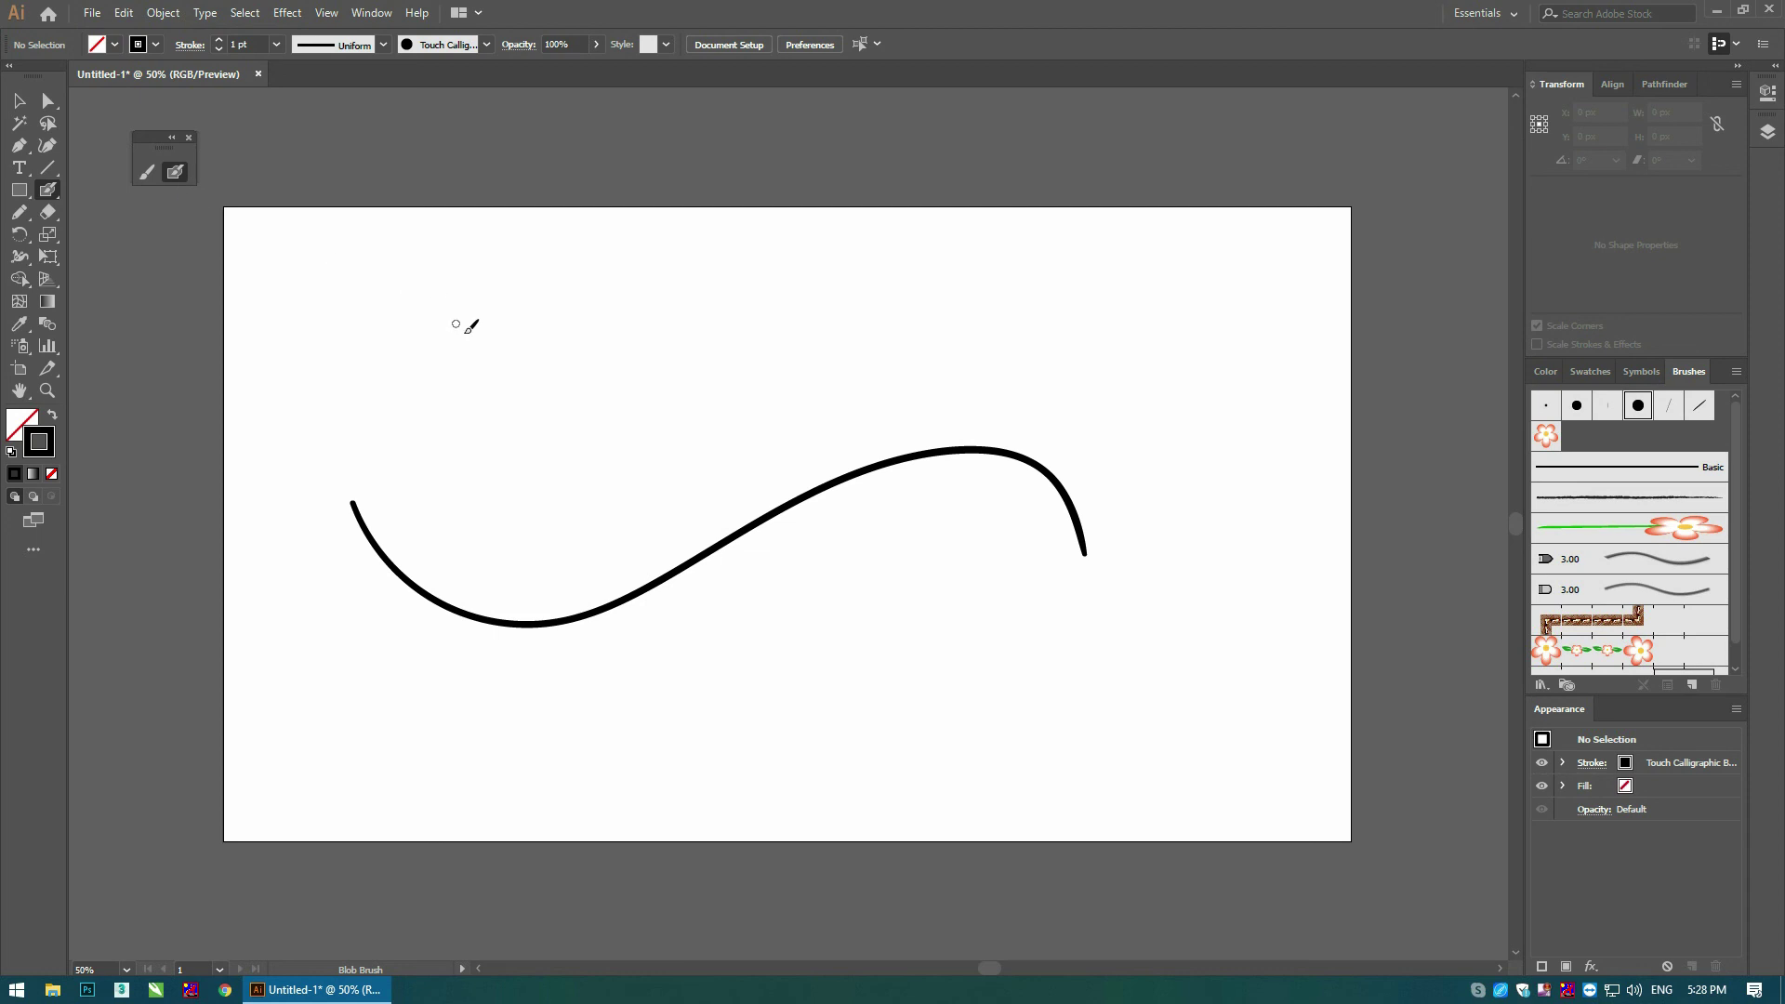
{"action": "key", "text": "b"}
{"action": "left_click_drag", "start_coordinate": [318, 375], "coordinate": [1013, 319]}
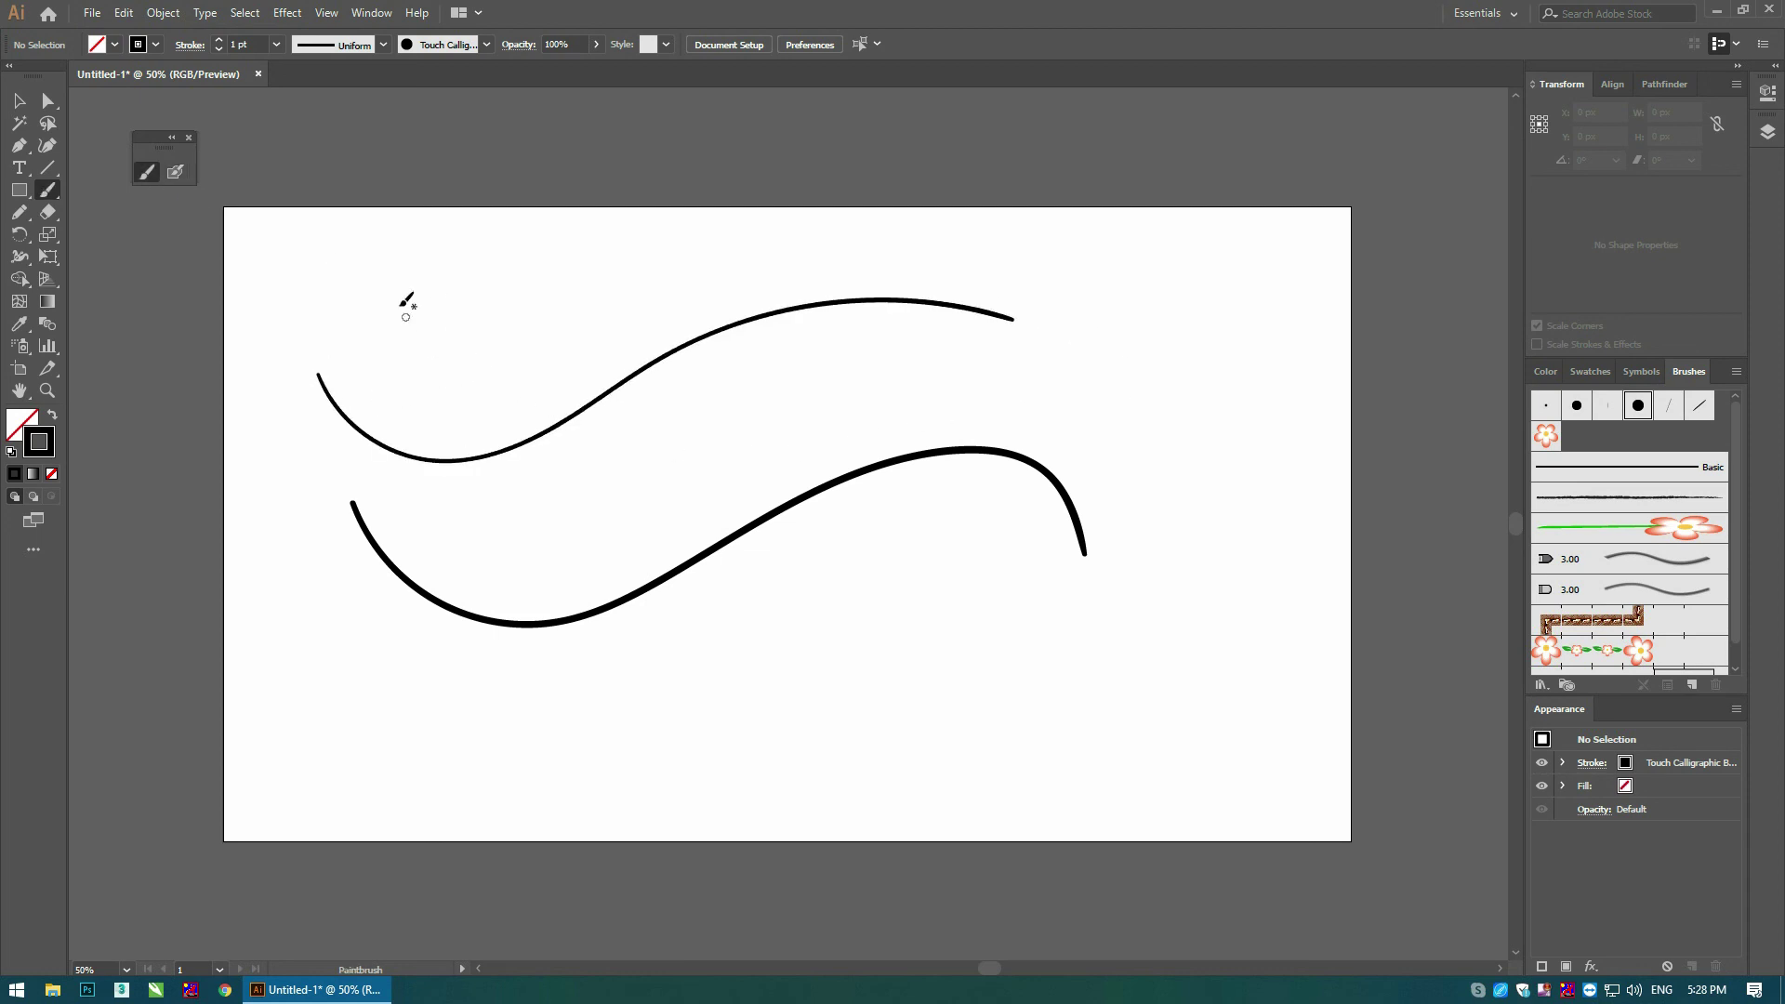
Step: Paint two spiral-ended strokes between the wavy lines with the Blob Brush
{"action": "left_click", "coordinate": [175, 172]}
{"action": "mouse_move", "coordinate": [463, 501]}
{"action": "left_mouse_down"}
{"action": "mouse_move", "coordinate": [745, 468]}
{"action": "mouse_move", "coordinate": [709, 470]}
{"action": "left_mouse_up"}
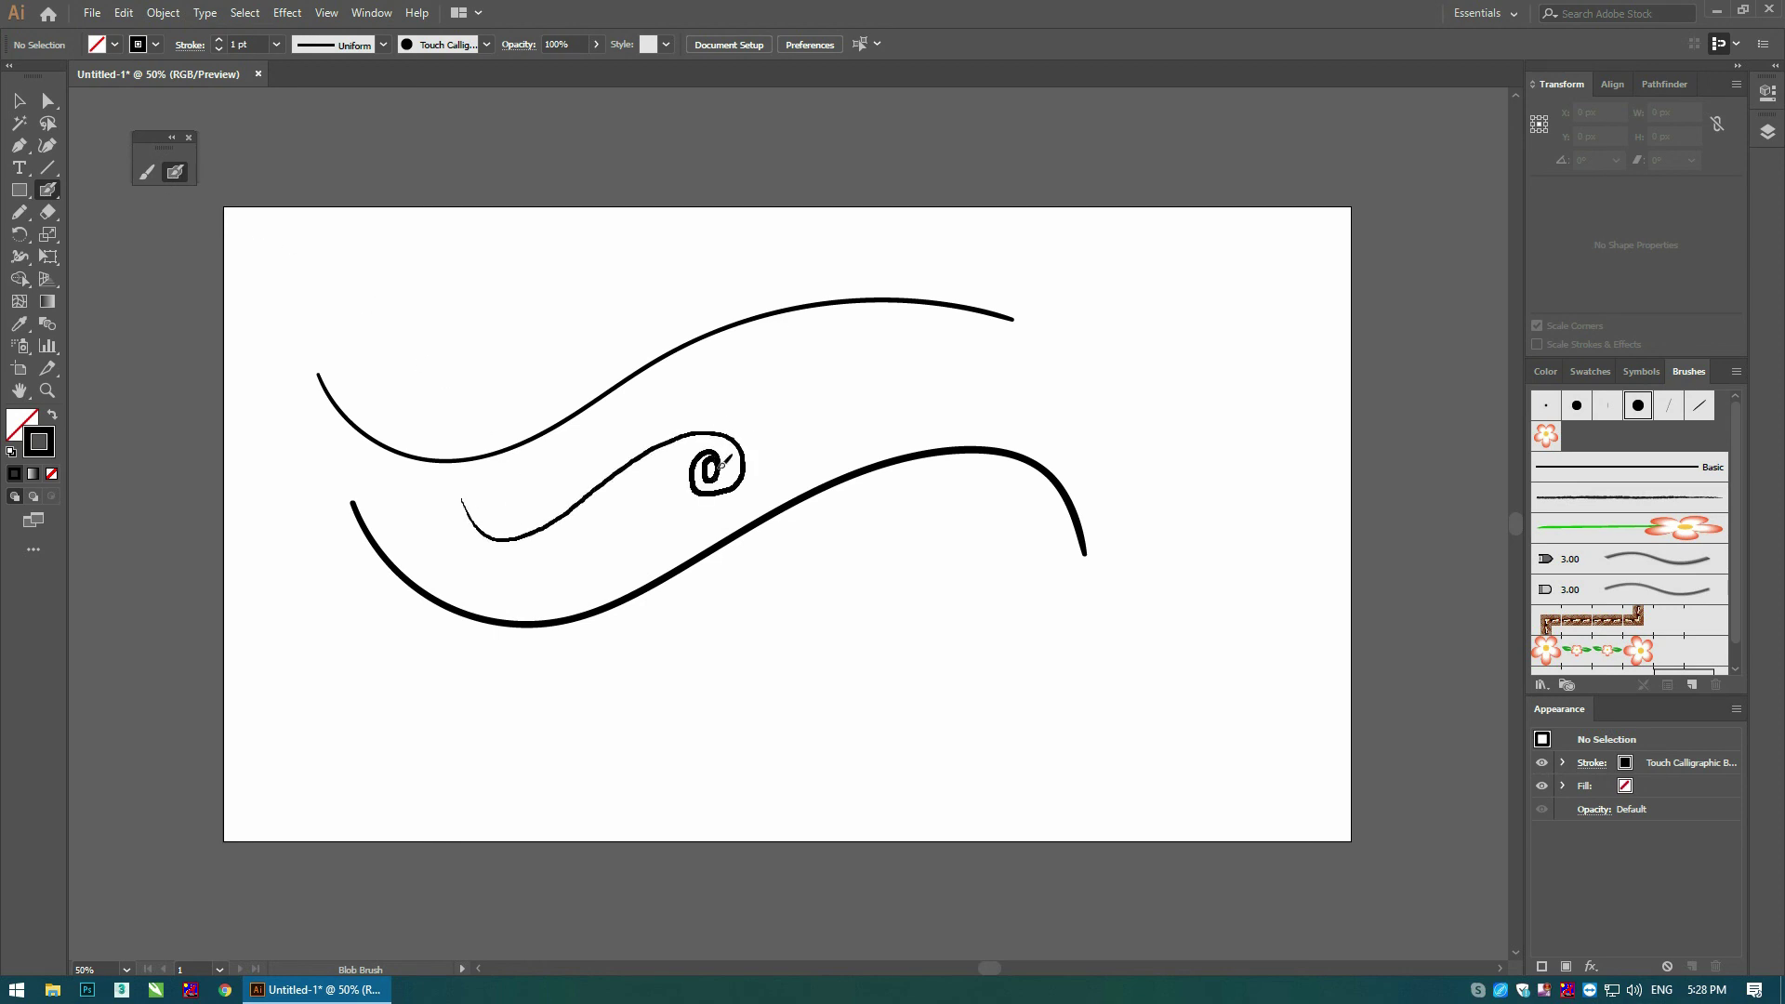
{"action": "left_click_drag", "start_coordinate": [814, 406], "coordinate": [899, 402]}
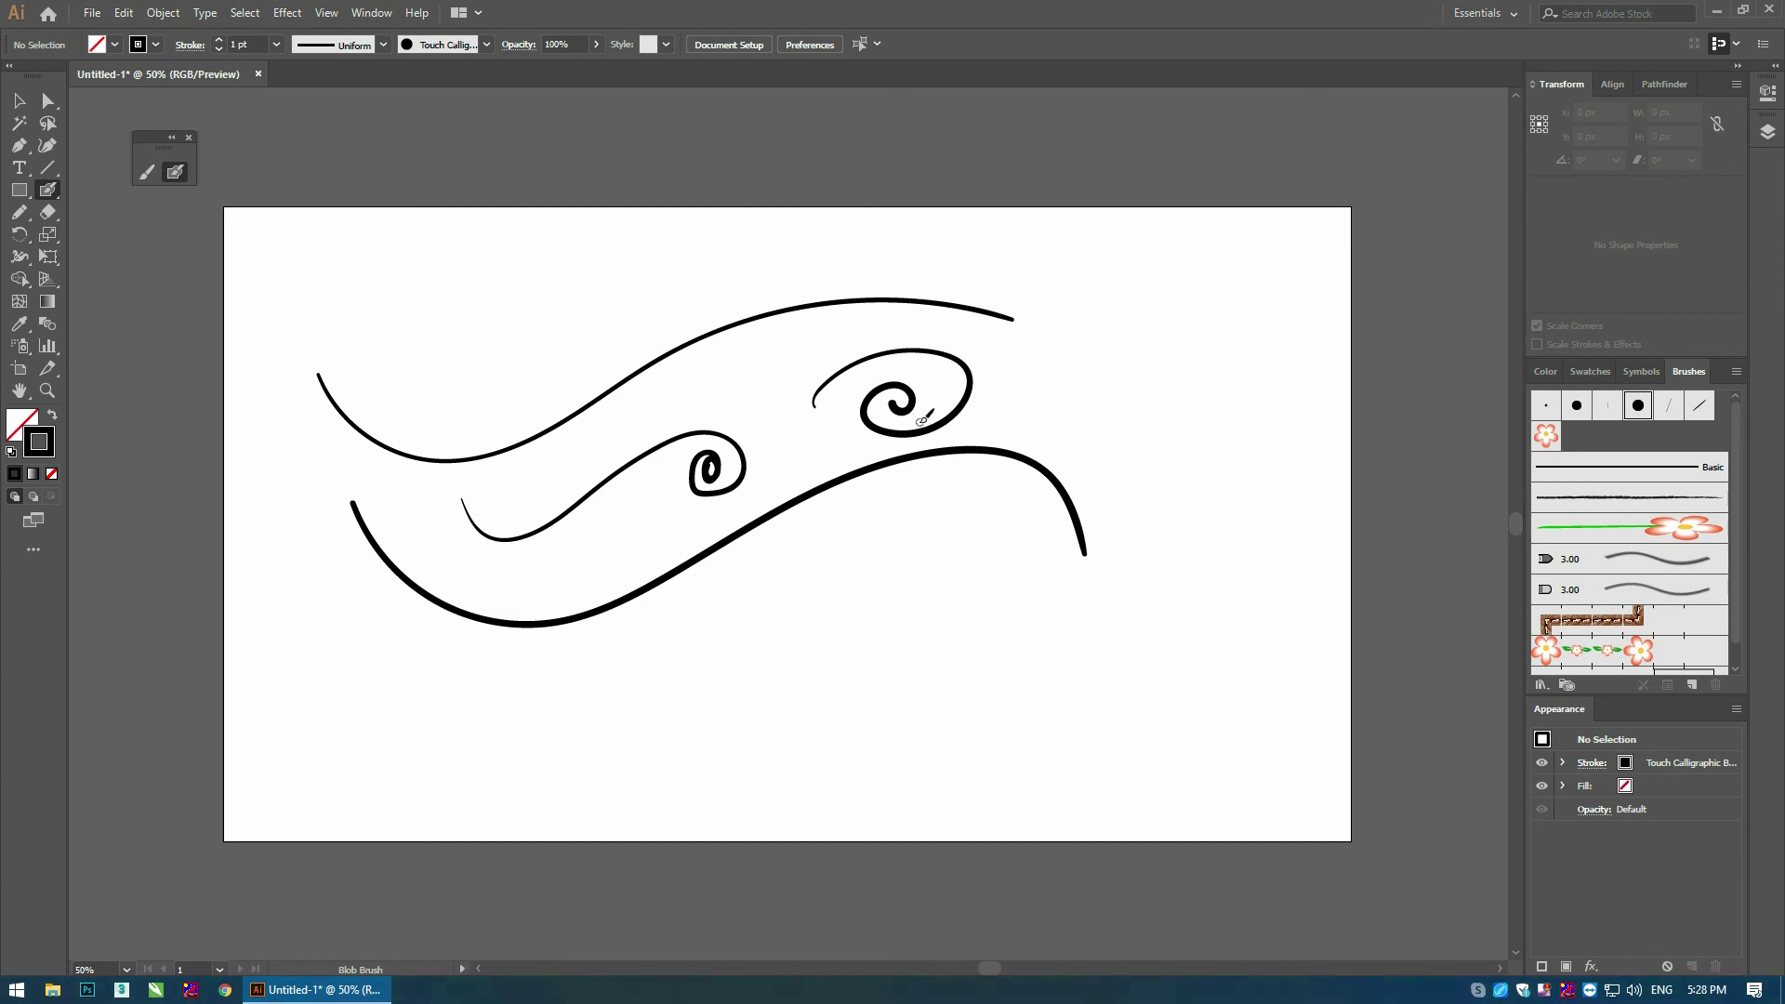
Step: Check outline view, then fill the upper spiral's centre with a solid black blob
{"action": "key", "text": "ctrl"}
{"action": "key", "text": "ctrl+y"}
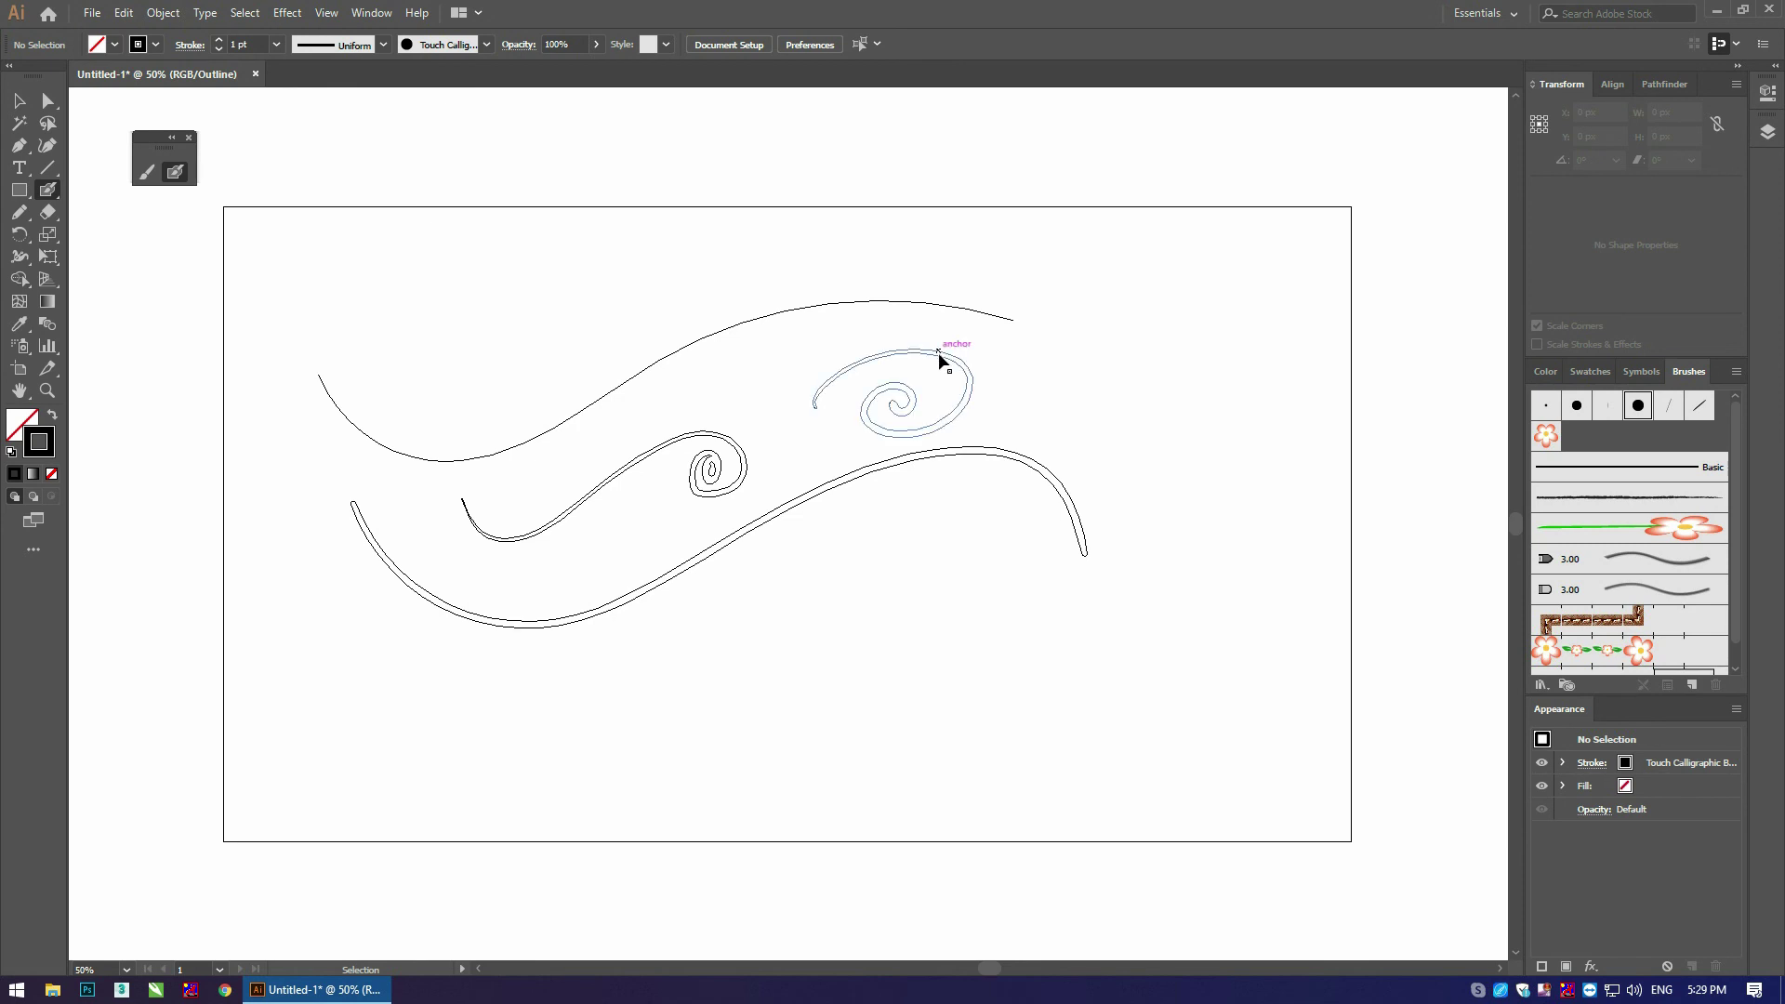
{"action": "key", "text": "ctrl+y"}
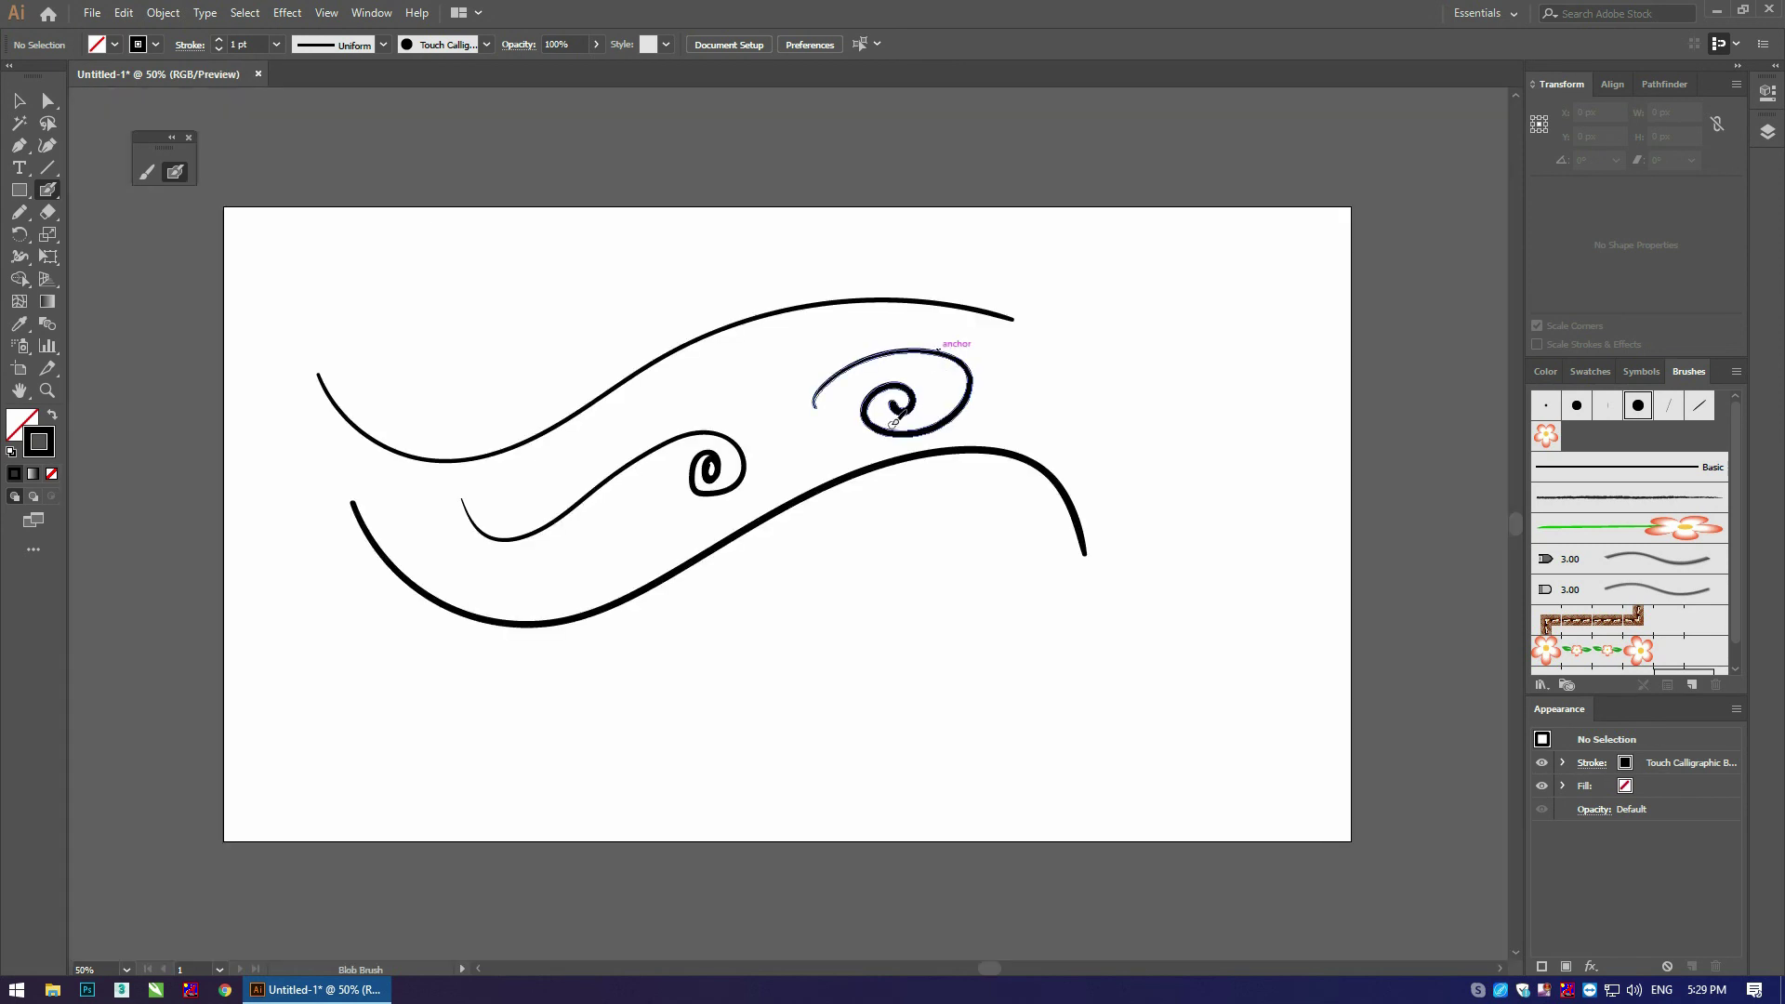
{"action": "mouse_move", "coordinate": [895, 406]}
{"action": "left_mouse_down"}
{"action": "mouse_move", "coordinate": [914, 416]}
{"action": "mouse_move", "coordinate": [887, 387]}
{"action": "mouse_move", "coordinate": [882, 409]}
{"action": "left_mouse_up"}
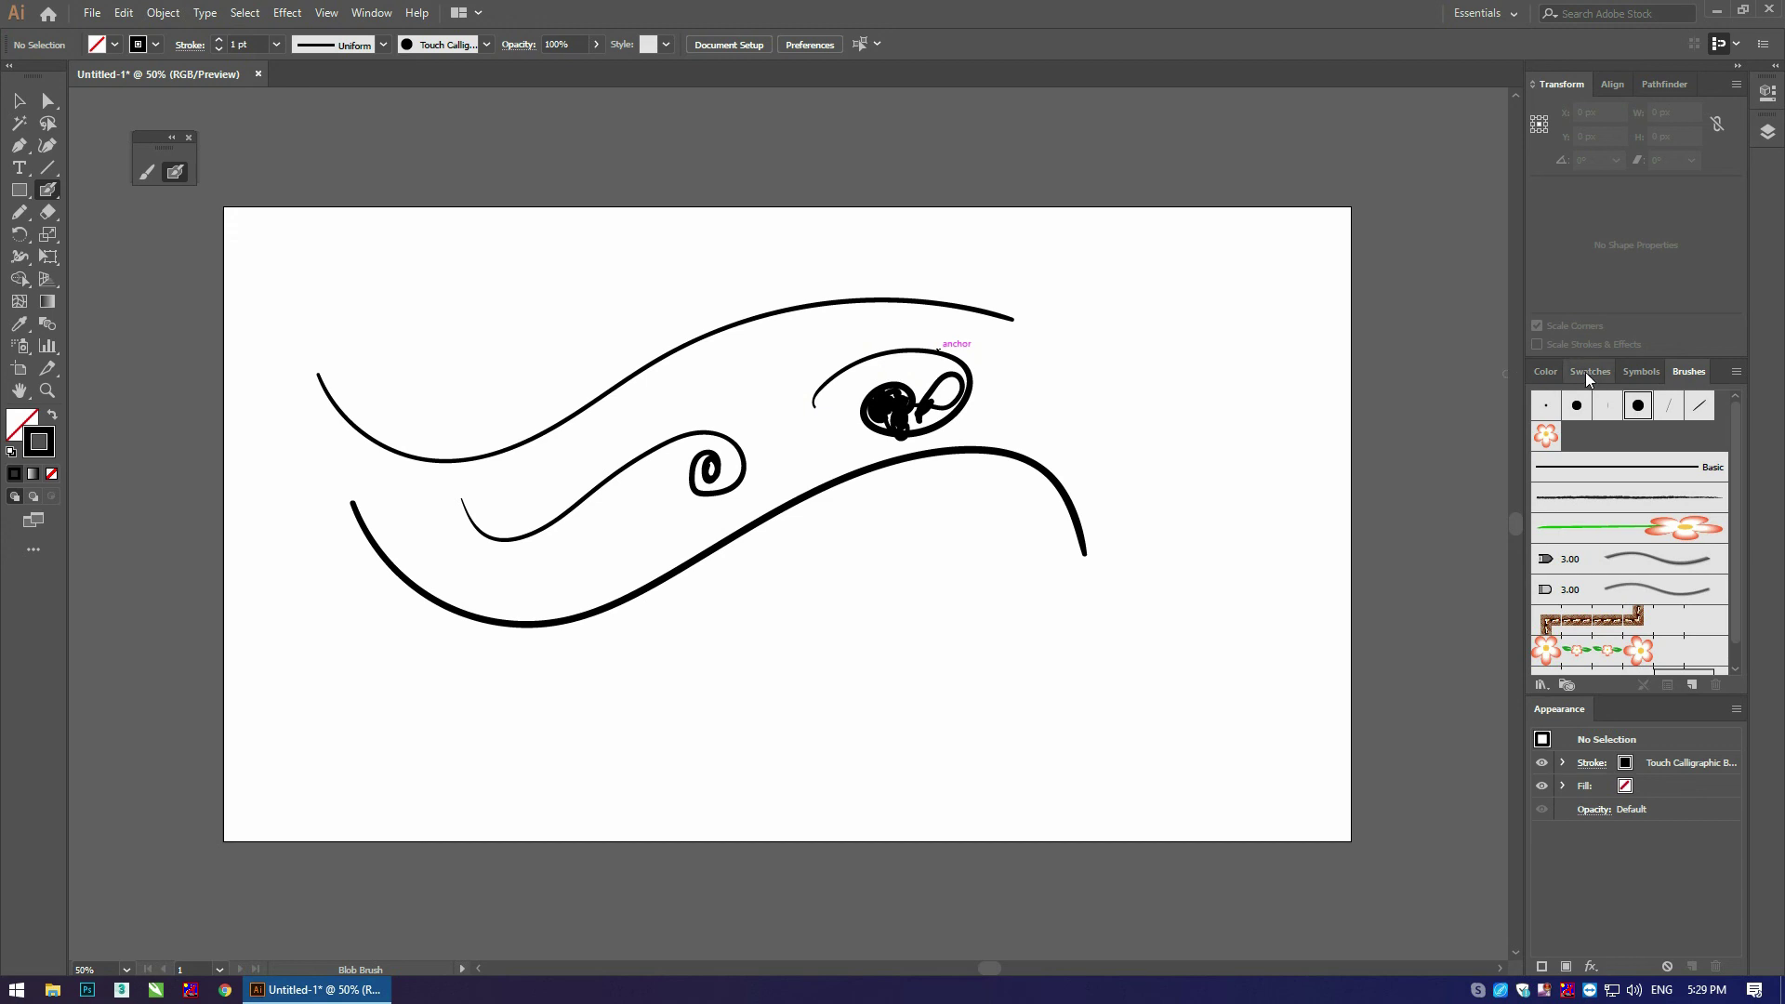
Step: Paint an arched spiral right of the big curve and fill its centre dark red
{"action": "left_click", "coordinate": [1548, 366]}
{"action": "mouse_move", "coordinate": [1126, 472]}
{"action": "left_mouse_down"}
{"action": "mouse_move", "coordinate": [1189, 488]}
{"action": "mouse_move", "coordinate": [1171, 476]}
{"action": "left_mouse_up"}
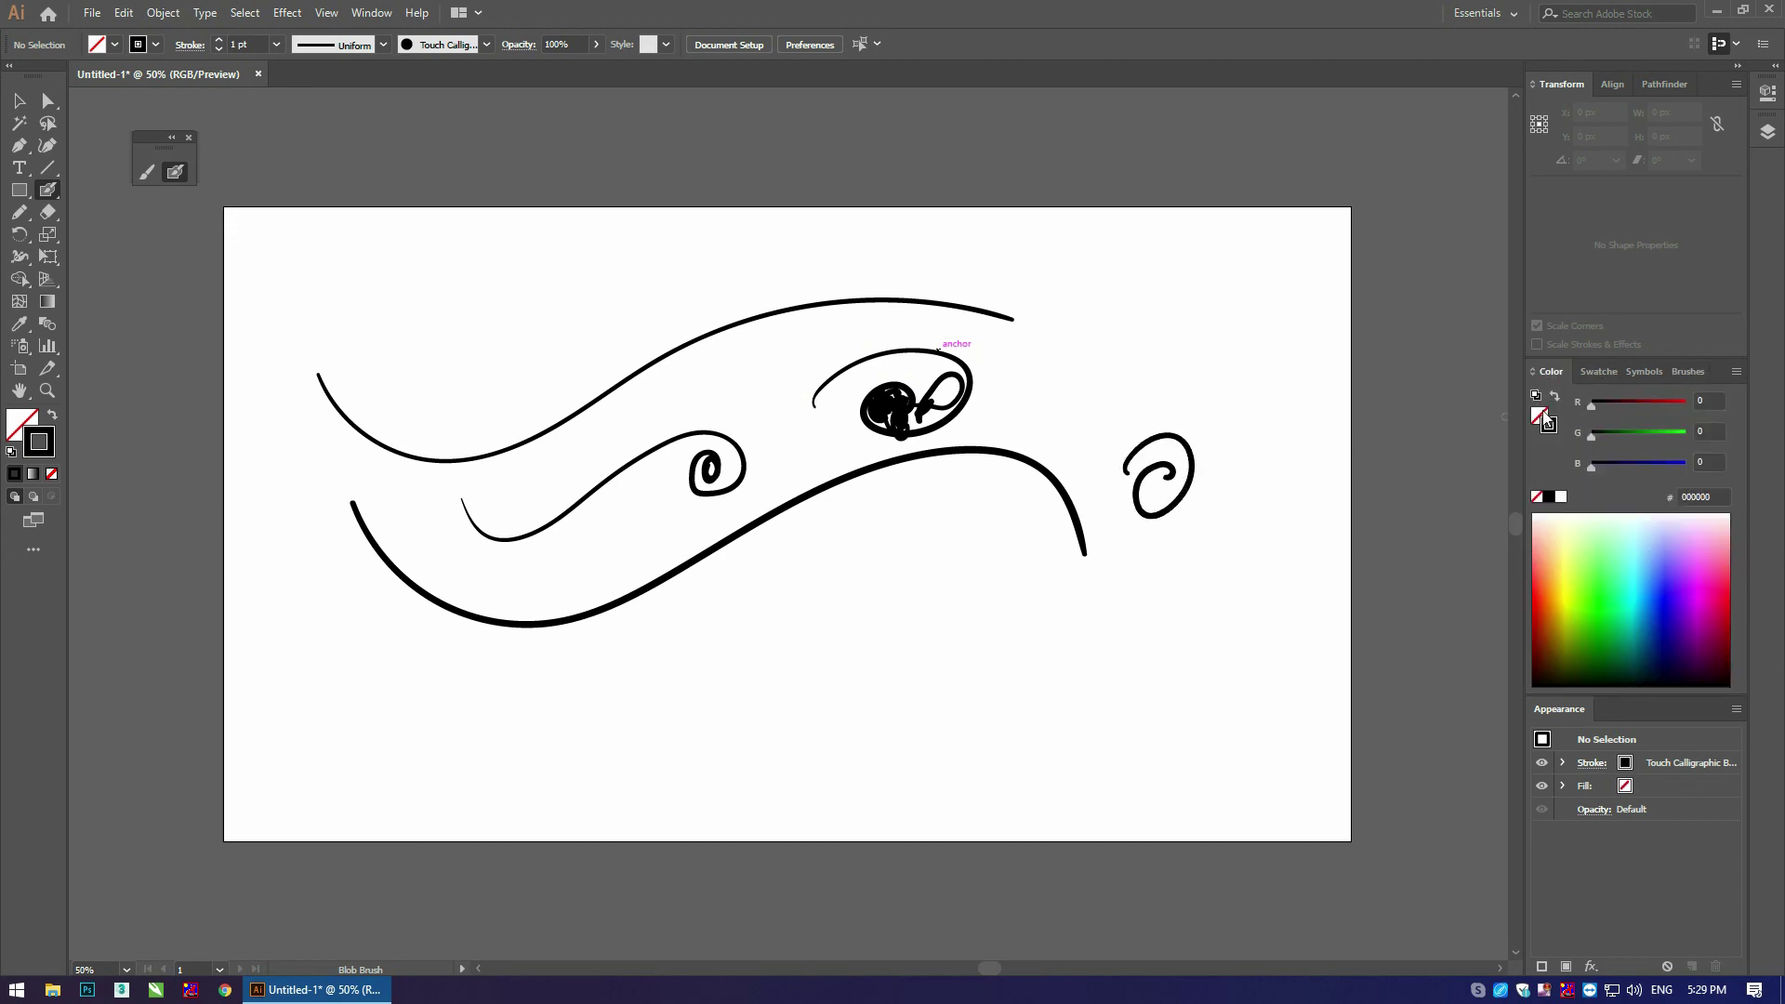
{"action": "left_click_drag", "start_coordinate": [1612, 402], "coordinate": [1654, 402]}
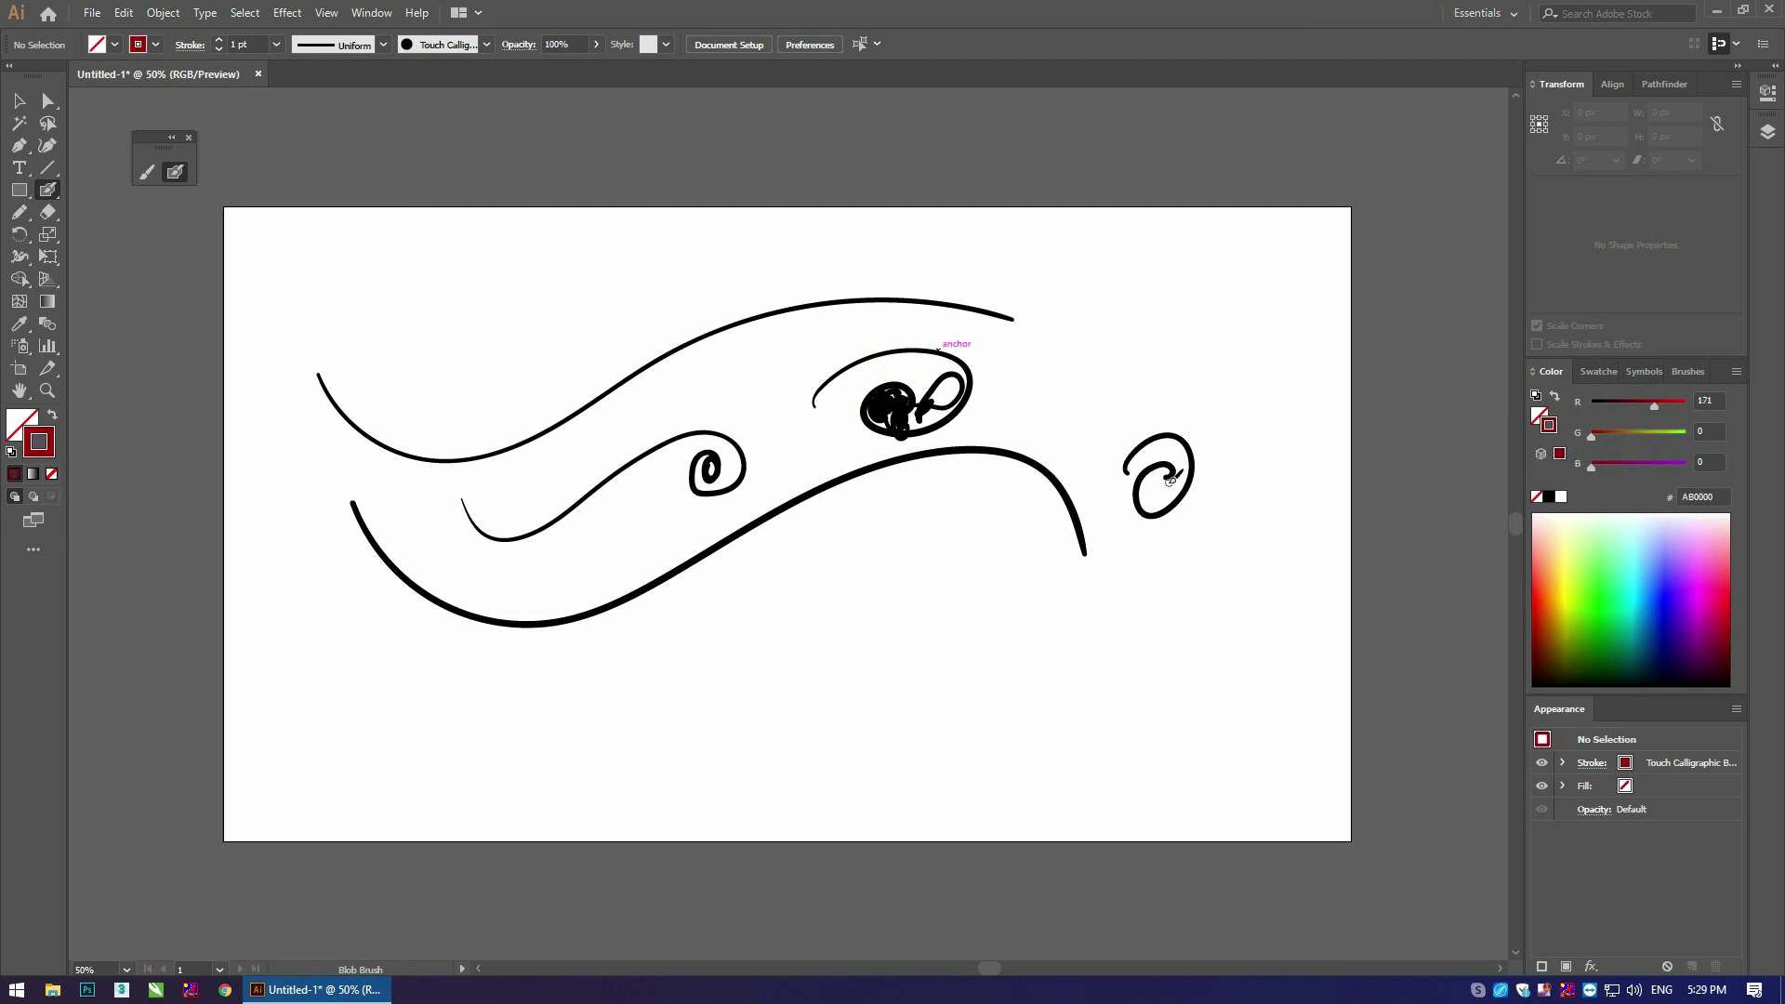
{"action": "mouse_move", "coordinate": [1164, 470]}
{"action": "left_mouse_down"}
{"action": "mouse_move", "coordinate": [1148, 478]}
{"action": "mouse_move", "coordinate": [1172, 486]}
{"action": "left_mouse_up"}
Step: Try moving the black blob, then undo to restore the red eye
{"action": "key", "text": "v"}
{"action": "left_click_drag", "start_coordinate": [893, 413], "coordinate": [1048, 355]}
{"action": "left_click_drag", "start_coordinate": [1155, 471], "coordinate": [1137, 558]}
{"action": "key", "text": "ctrl+z"}
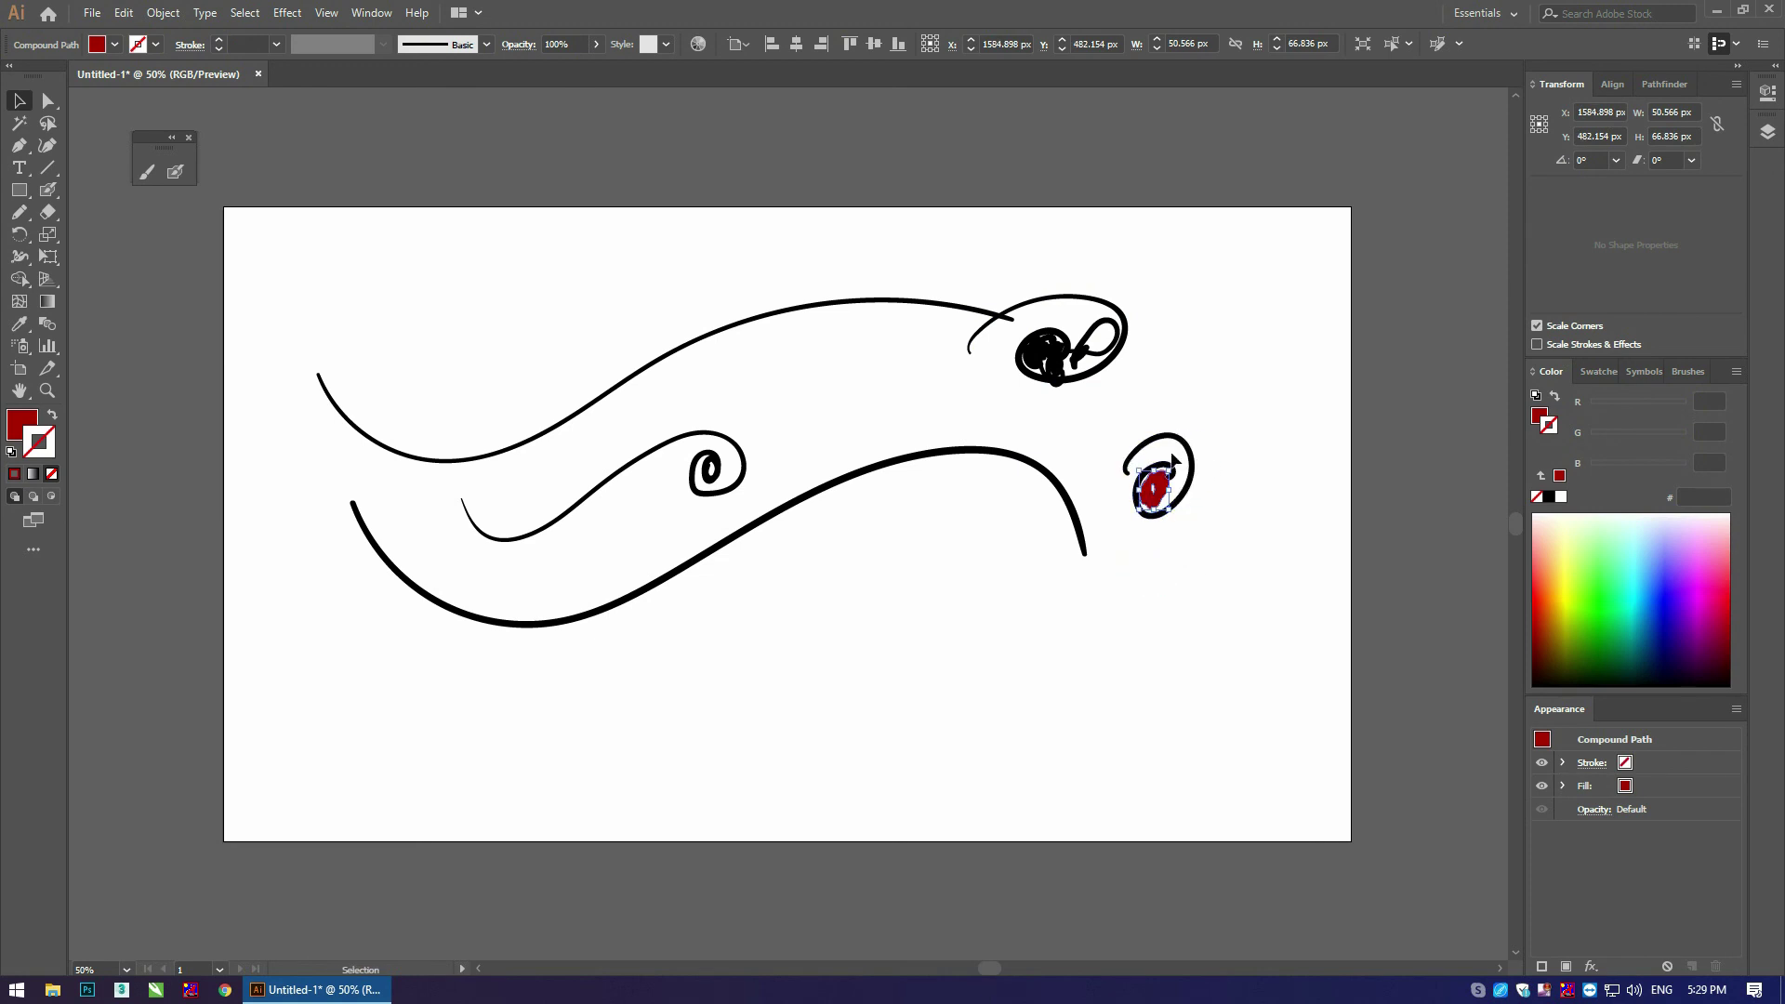
Step: Delete the red eye with its spiral, the black eye scribble, and all three wavy curves
{"action": "left_click_drag", "start_coordinate": [1224, 430], "coordinate": [1119, 556]}
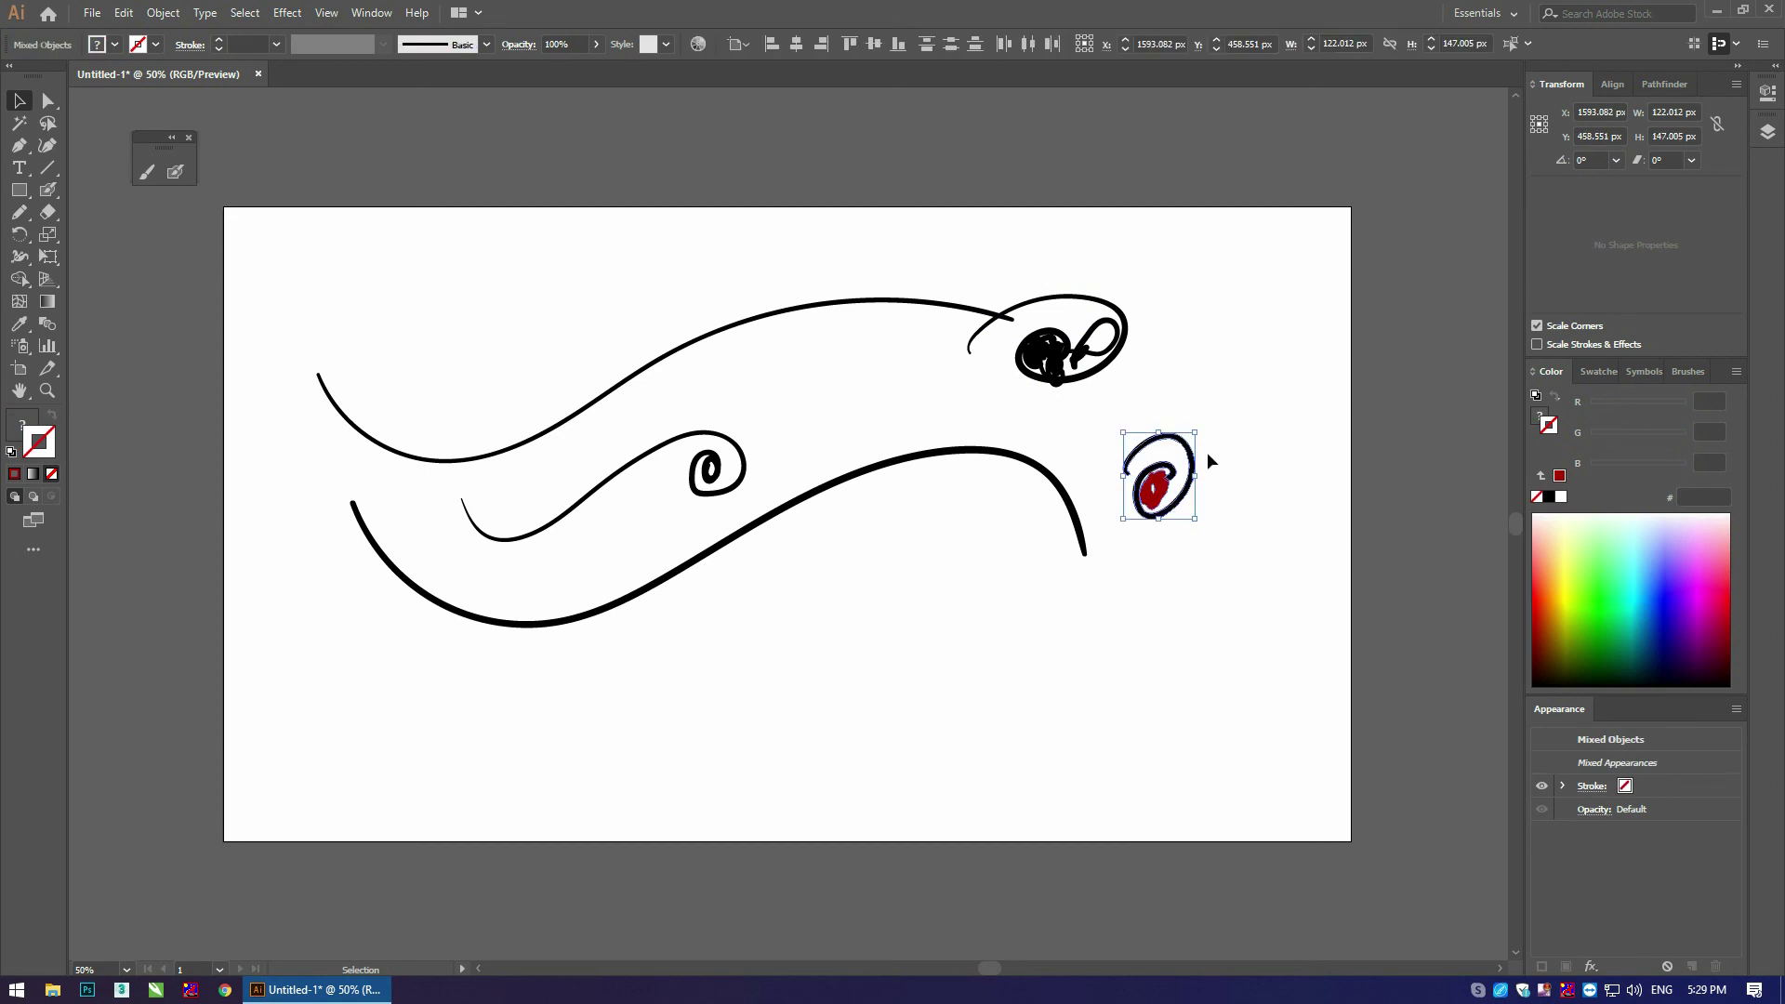
{"action": "key", "text": "Delete"}
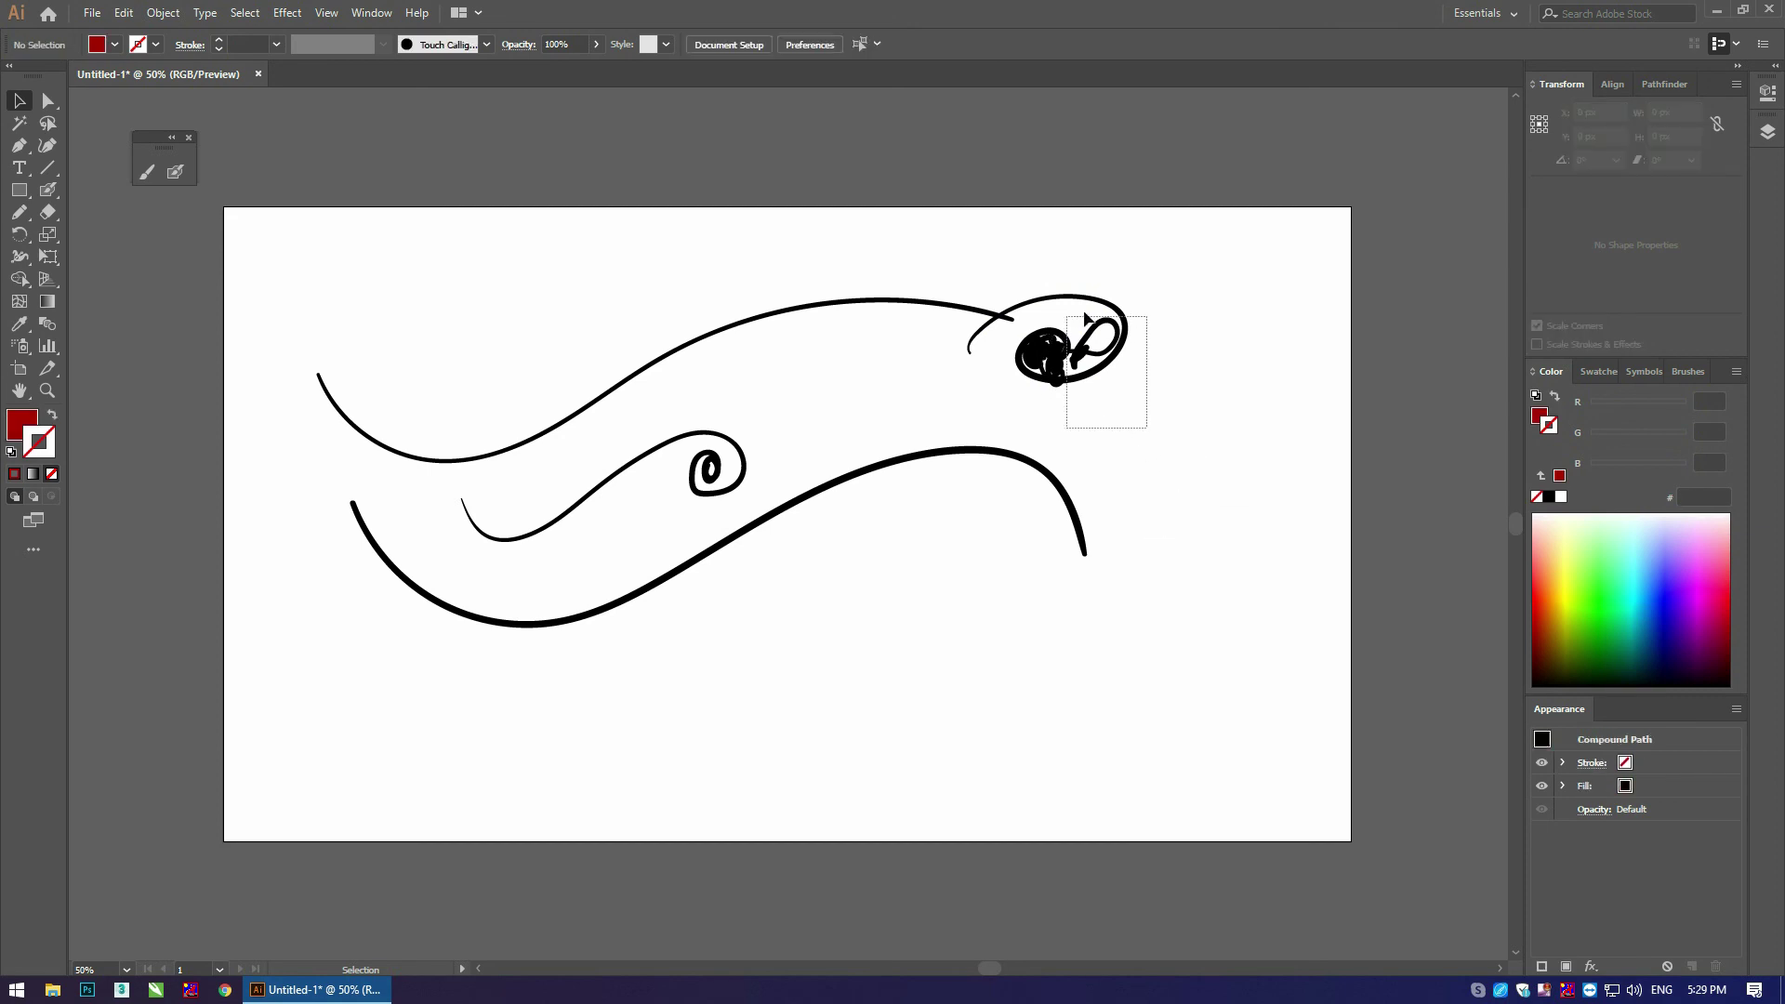
{"action": "left_click_drag", "start_coordinate": [1144, 423], "coordinate": [1033, 316]}
{"action": "key", "text": "Delete"}
{"action": "left_click_drag", "start_coordinate": [1123, 355], "coordinate": [438, 709]}
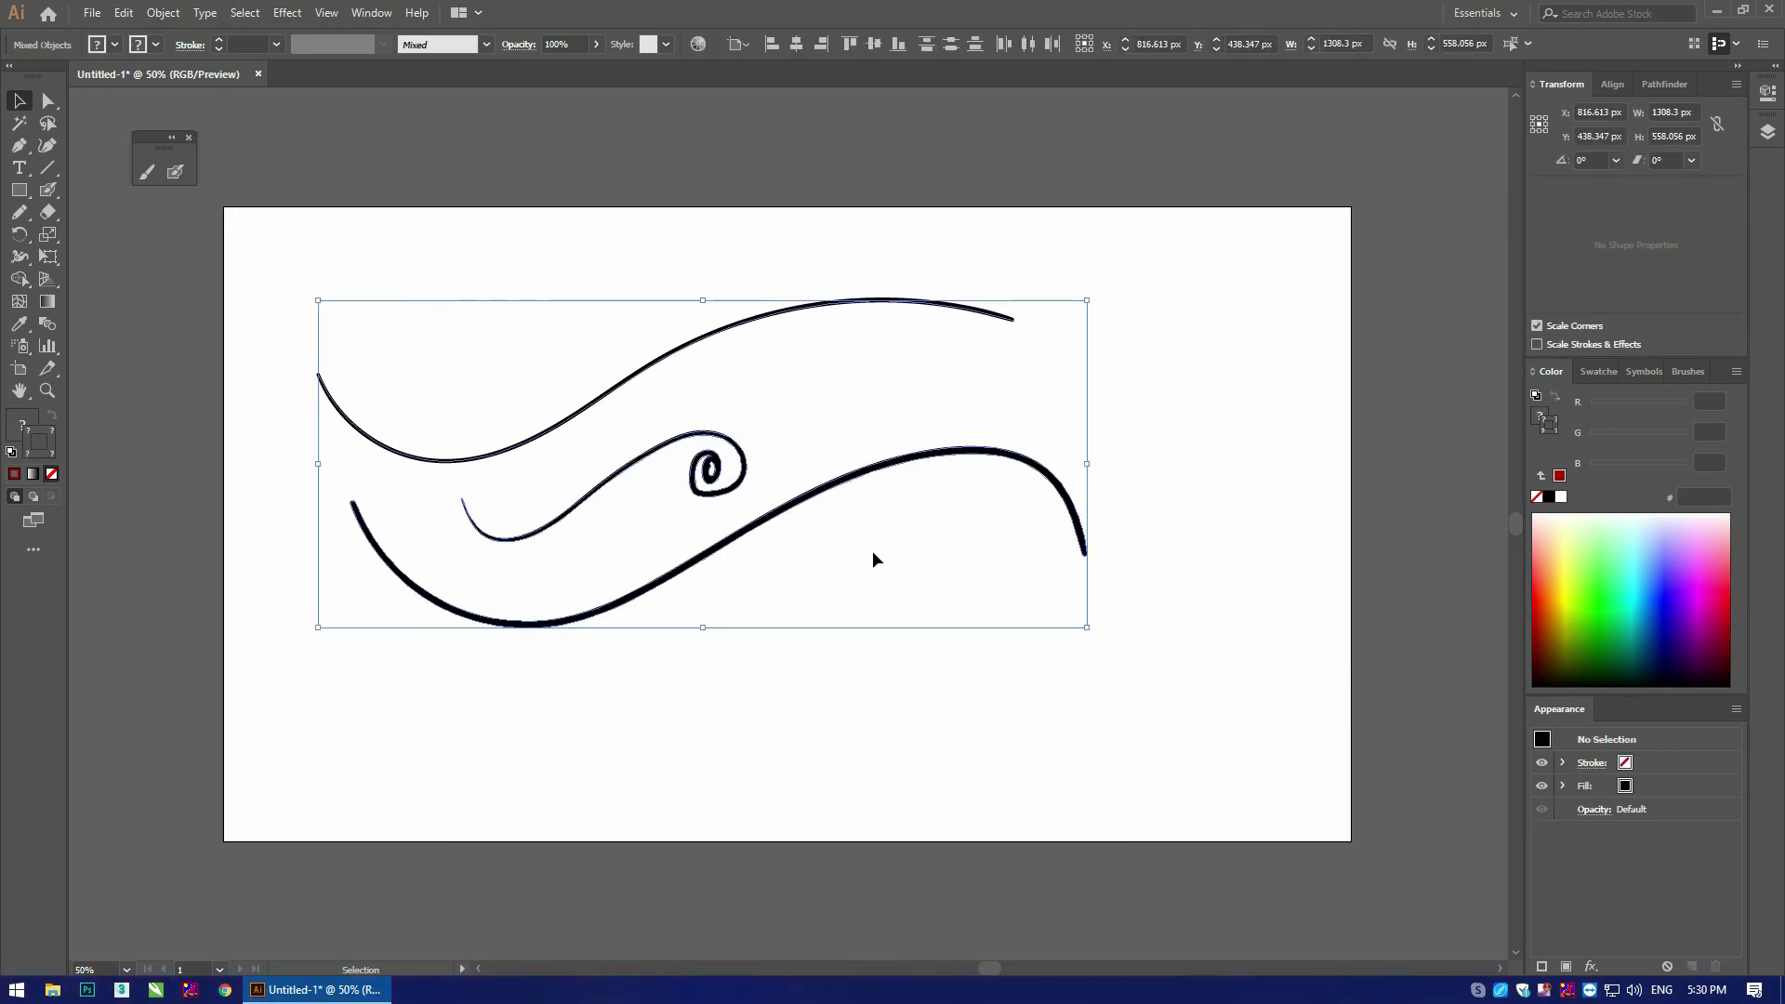
{"action": "key", "text": "Delete"}
Step: Choose 'Andy new brush' and paint a red U stroke and the letter A
{"action": "key", "text": "shift+b"}
{"action": "key", "text": "F5"}
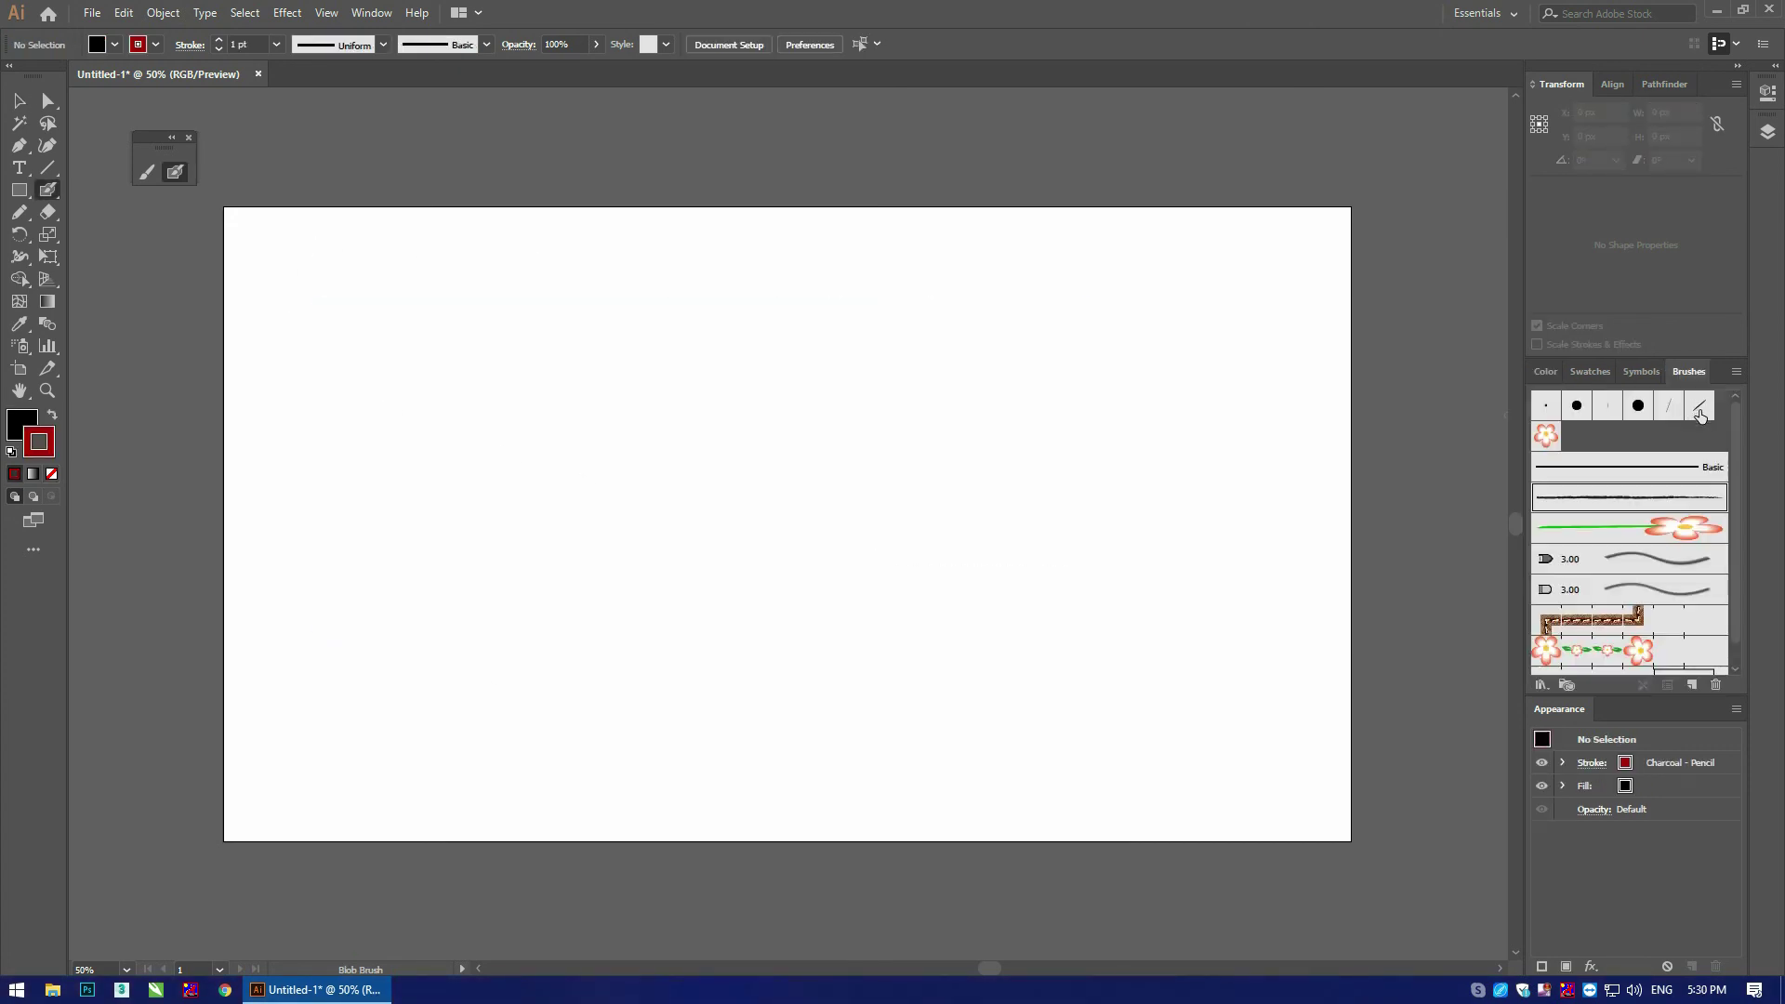
{"action": "left_click", "coordinate": [1702, 409]}
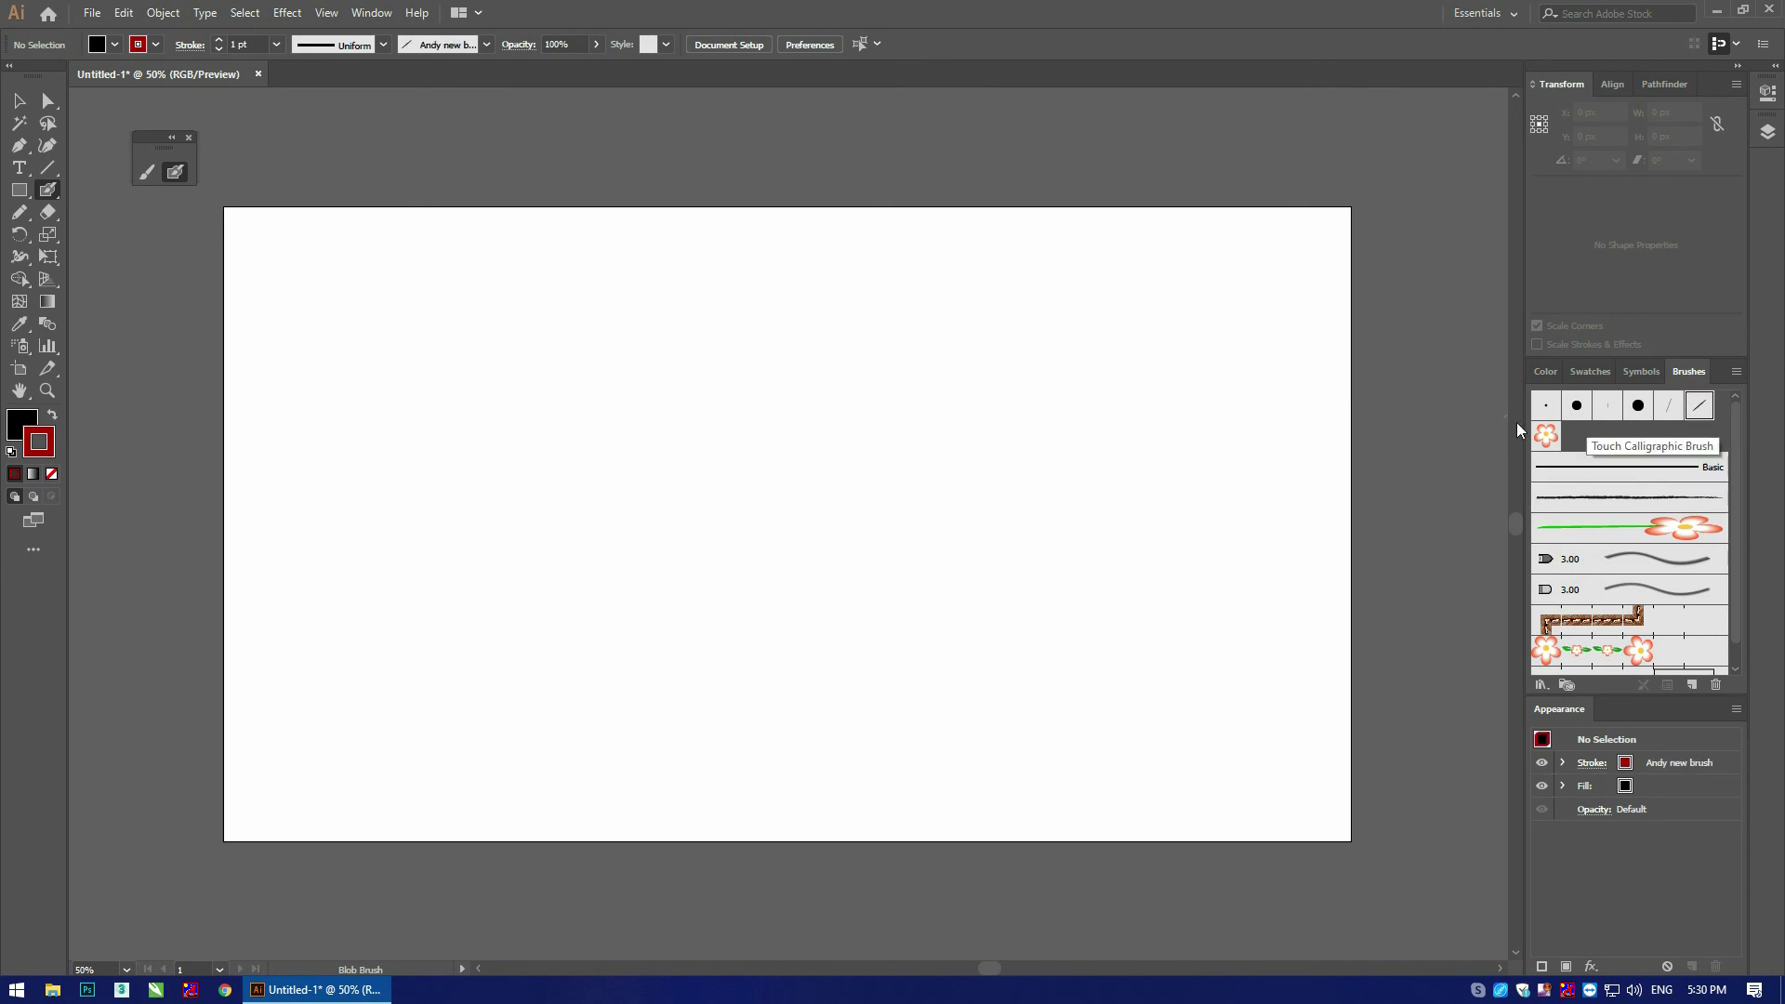
{"action": "left_click_drag", "start_coordinate": [392, 382], "coordinate": [718, 384]}
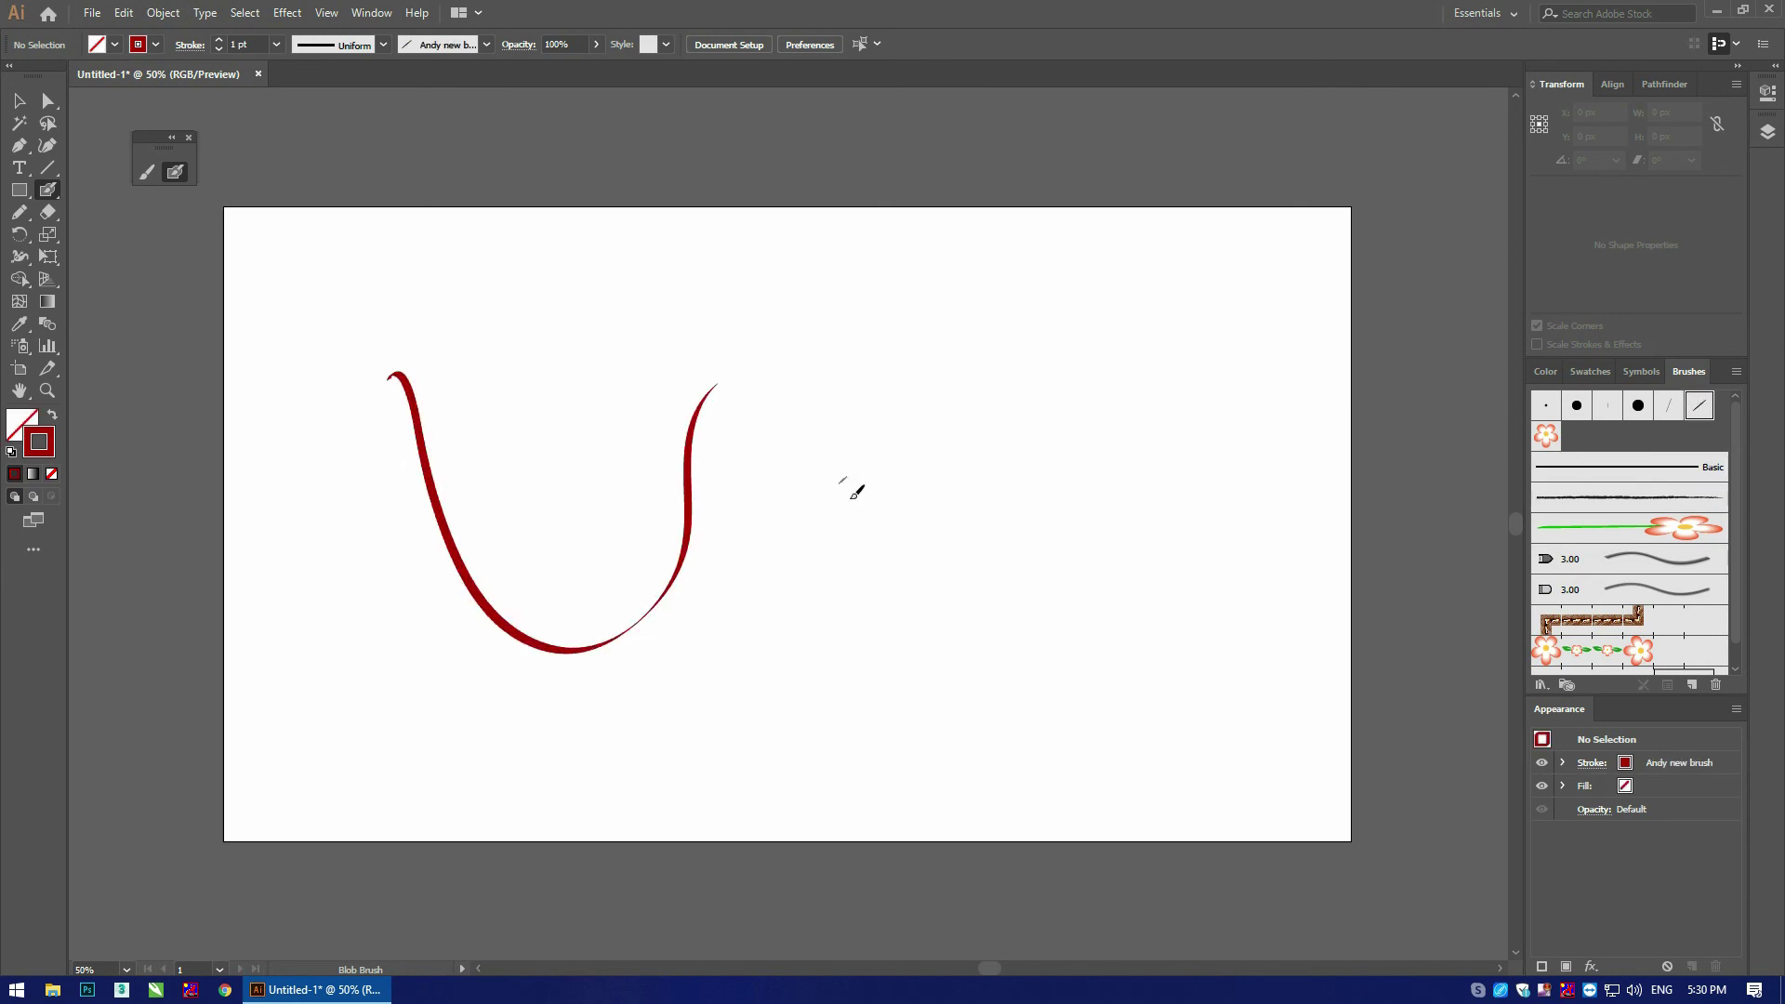
{"action": "left_click_drag", "start_coordinate": [758, 593], "coordinate": [1082, 402]}
{"action": "key", "text": "ctrl+z"}
{"action": "mouse_move", "coordinate": [727, 665]}
{"action": "left_mouse_down"}
{"action": "mouse_move", "coordinate": [997, 596]}
{"action": "mouse_move", "coordinate": [1116, 667]}
{"action": "left_mouse_up"}
{"action": "key", "text": "ctrl+z"}
{"action": "mouse_move", "coordinate": [671, 686]}
{"action": "left_mouse_down"}
{"action": "mouse_move", "coordinate": [874, 409]}
{"action": "mouse_move", "coordinate": [1079, 609]}
{"action": "left_mouse_up"}
{"action": "mouse_move", "coordinate": [773, 549]}
{"action": "left_mouse_down"}
{"action": "mouse_move", "coordinate": [1033, 437]}
{"action": "mouse_move", "coordinate": [1160, 411]}
{"action": "left_mouse_up"}
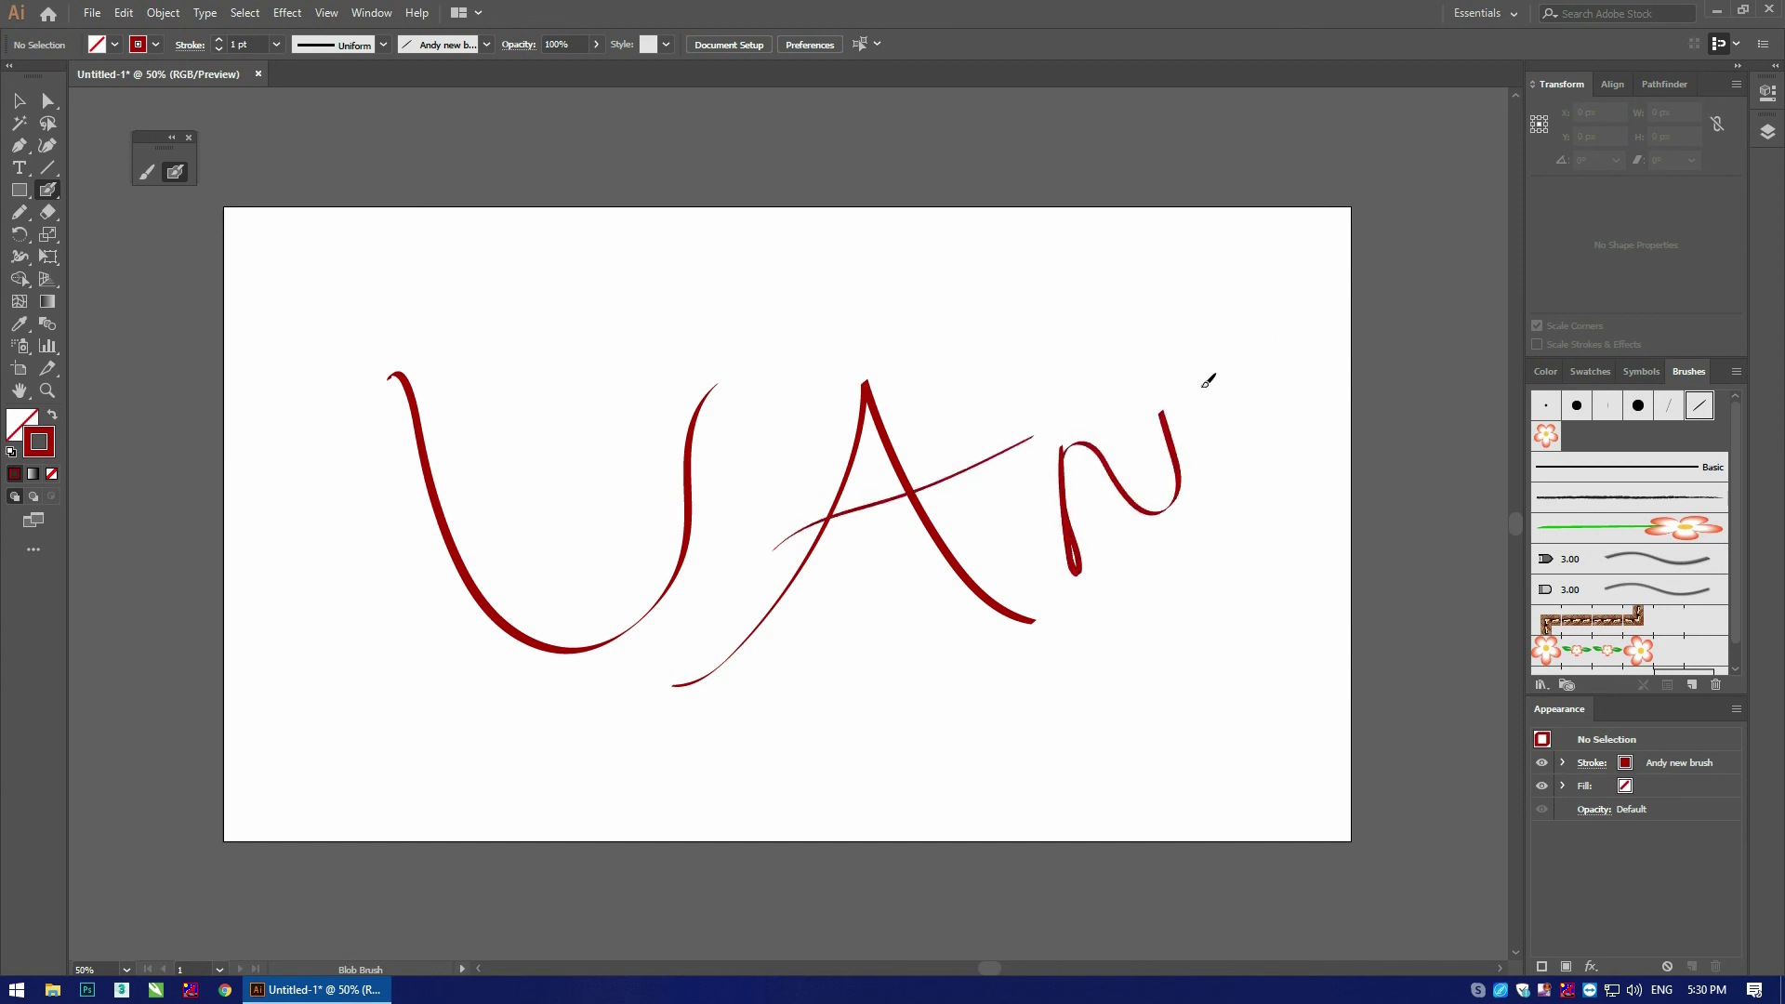
Step: Paint the N, d and Y strokes, redoing misdrawn ones, and check them in outline view
{"action": "key", "text": "ctrl+z"}
{"action": "mouse_move", "coordinate": [1068, 570]}
{"action": "left_mouse_down"}
{"action": "mouse_move", "coordinate": [1057, 543]}
{"action": "mouse_move", "coordinate": [1098, 506]}
{"action": "left_mouse_up"}
{"action": "left_click_drag", "start_coordinate": [1076, 442], "coordinate": [1096, 492]}
{"action": "key", "text": "ctrl+z"}
{"action": "key", "text": "ctrl+z"}
{"action": "mouse_move", "coordinate": [1055, 575]}
{"action": "left_mouse_down"}
{"action": "mouse_move", "coordinate": [1092, 542]}
{"action": "mouse_move", "coordinate": [1108, 470]}
{"action": "mouse_move", "coordinate": [1175, 538]}
{"action": "left_mouse_up"}
{"action": "mouse_move", "coordinate": [1130, 424]}
{"action": "left_mouse_down"}
{"action": "mouse_move", "coordinate": [1205, 455]}
{"action": "mouse_move", "coordinate": [1165, 565]}
{"action": "left_mouse_up"}
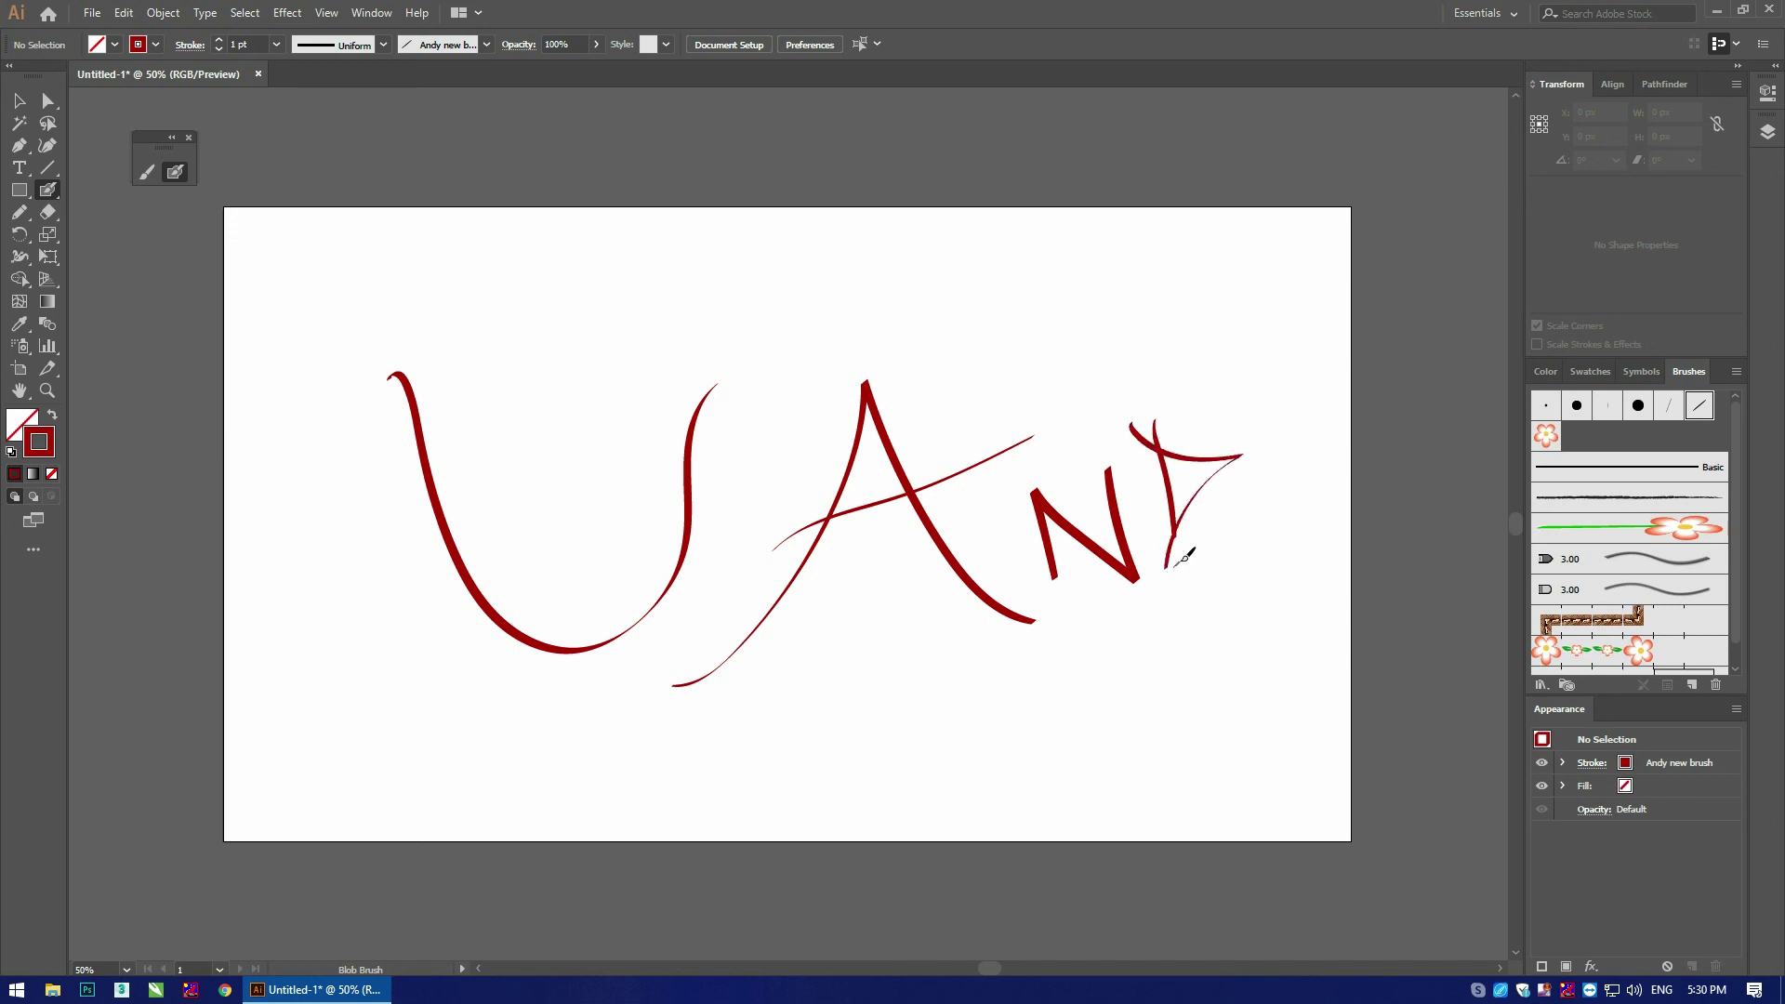
{"action": "left_click_drag", "start_coordinate": [1320, 361], "coordinate": [1290, 565]}
{"action": "left_click_drag", "start_coordinate": [1230, 400], "coordinate": [1319, 454]}
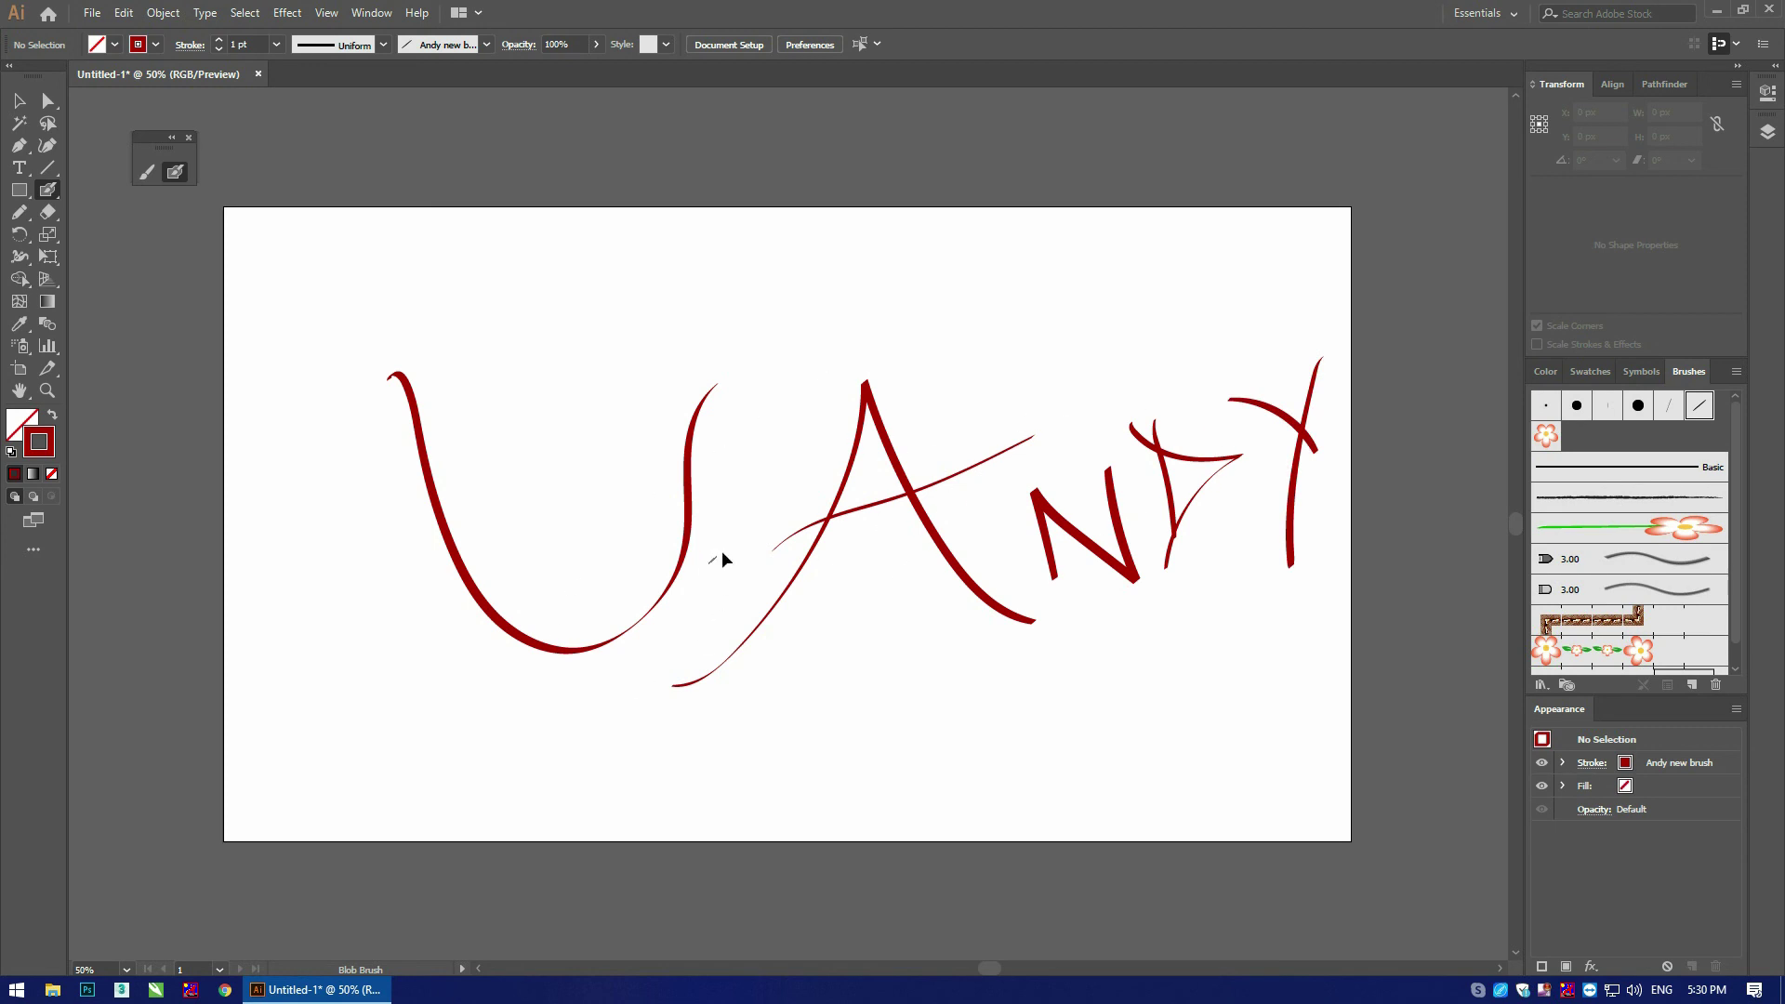
{"action": "key", "text": "ctrl+y"}
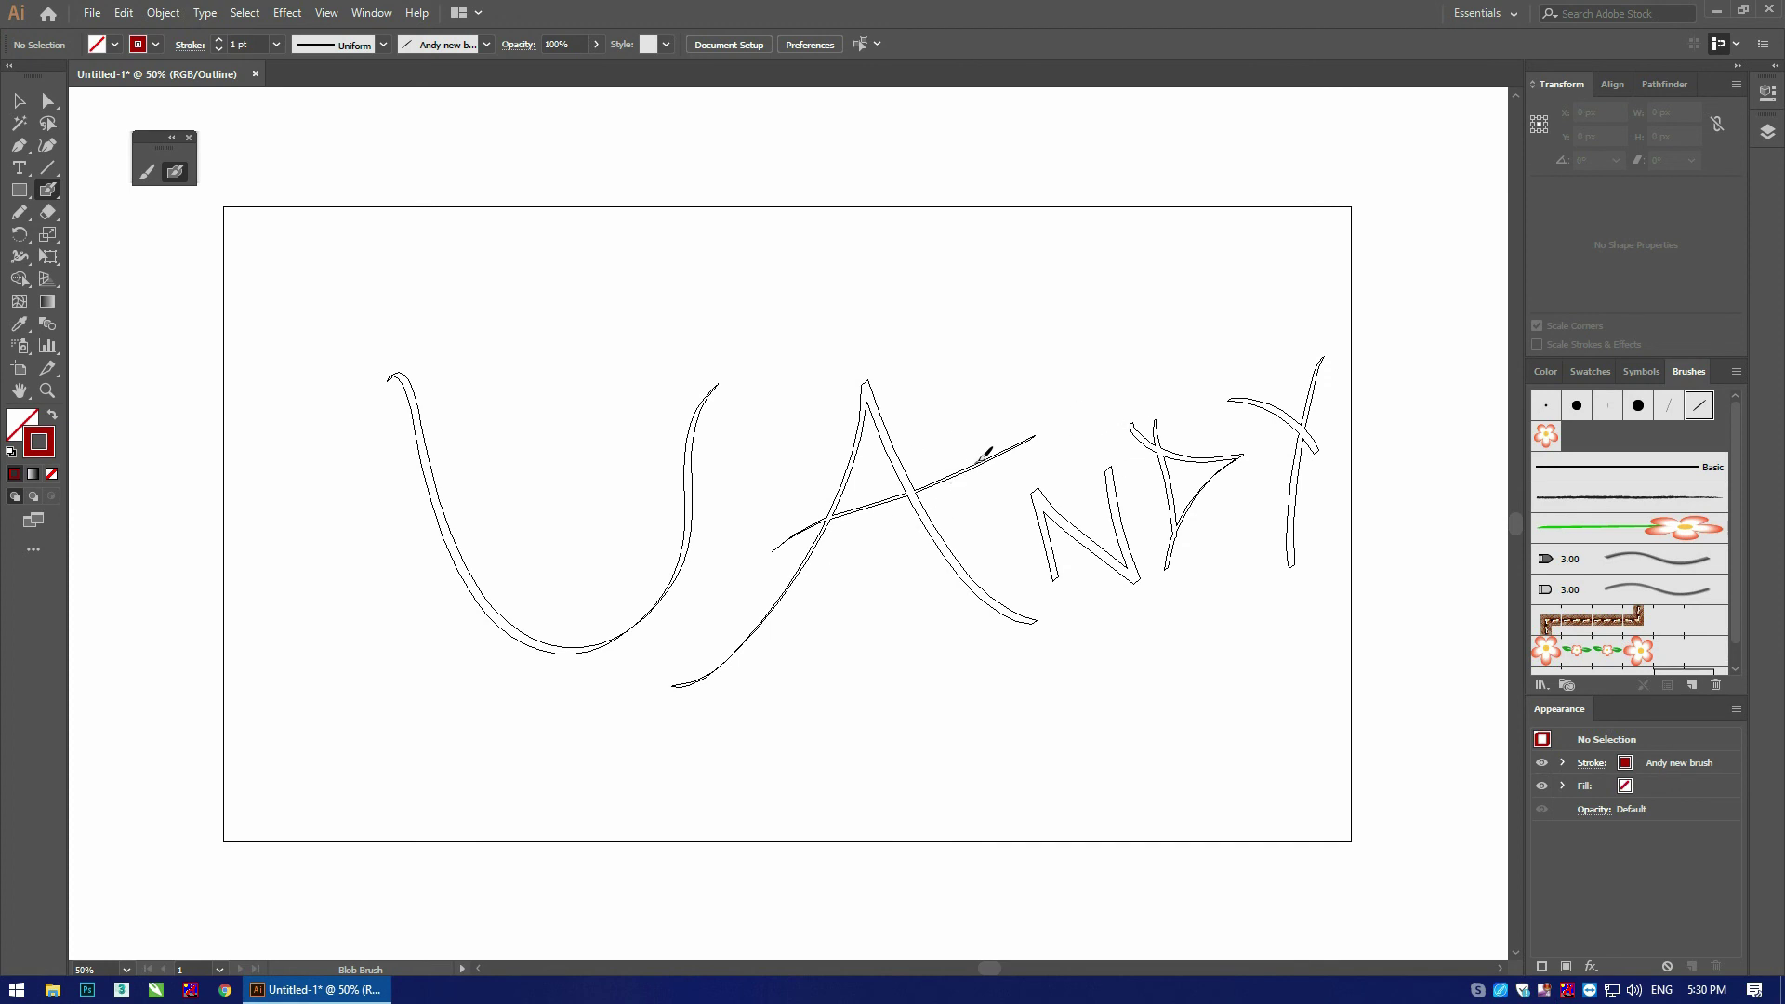
{"action": "key", "text": "ctrl"}
{"action": "key", "text": "ctrl+y"}
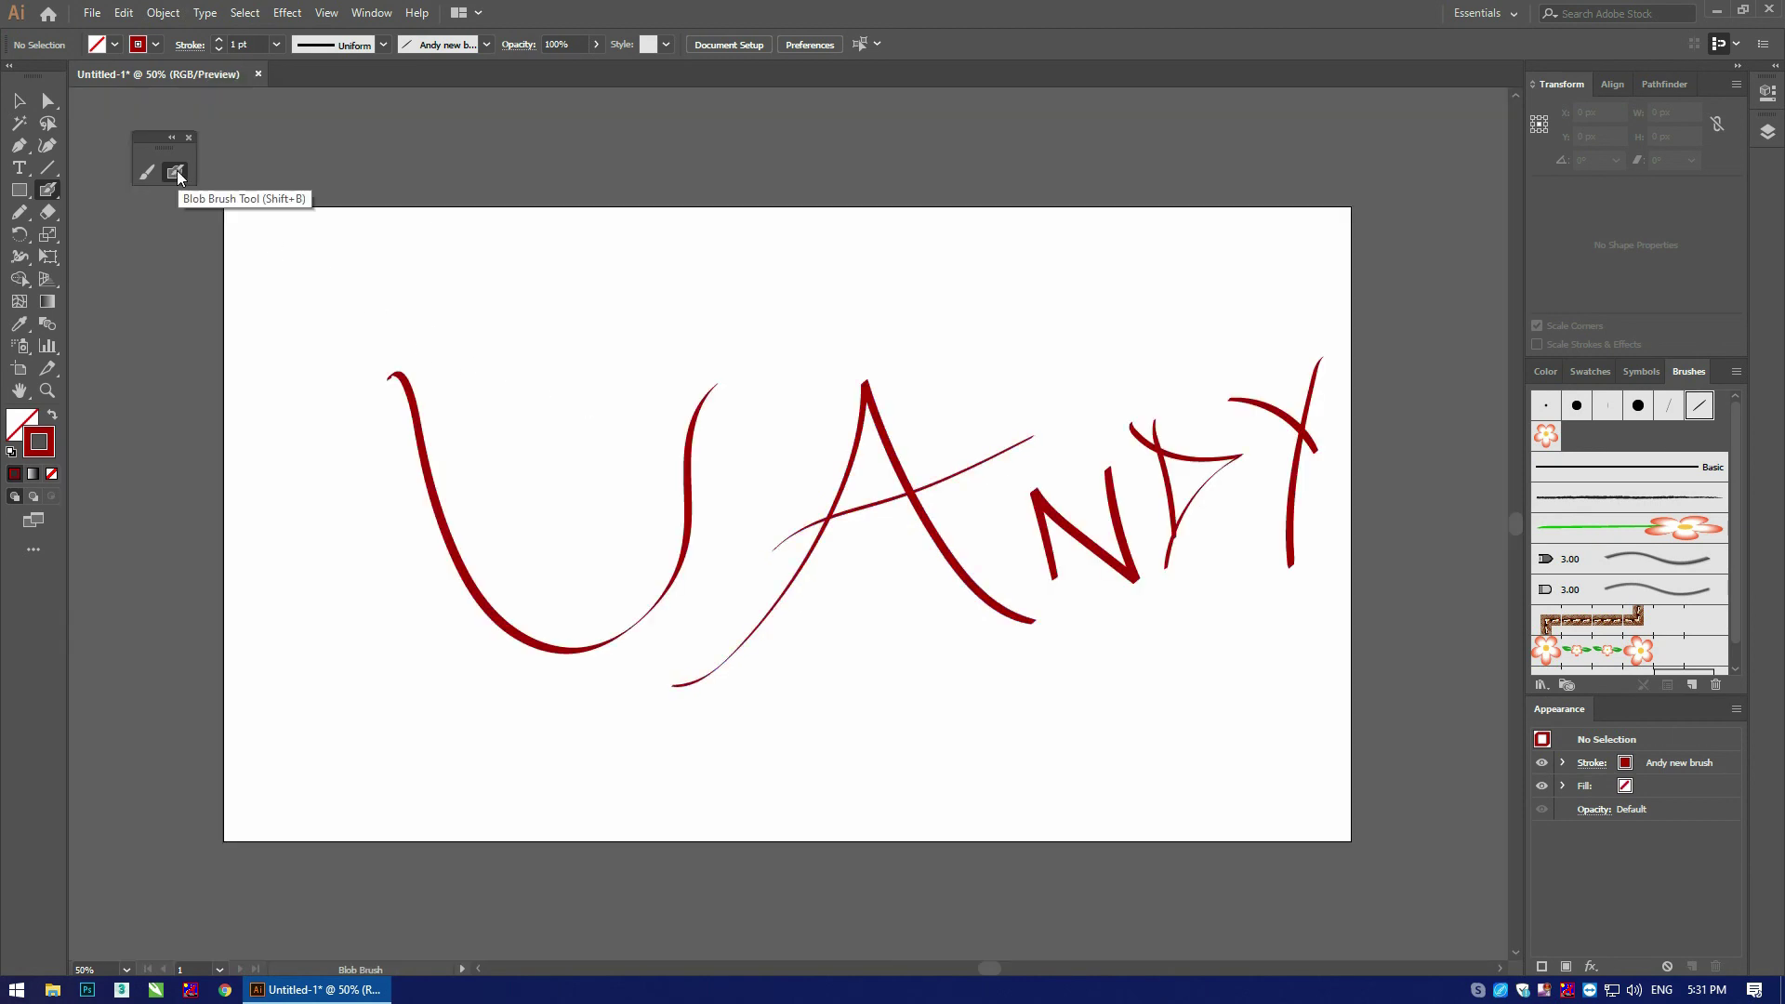
Step: Give the Blob Brush Accurate fidelity, 10 pt size, 45° angle, 13% roundness and Keep Selected
{"action": "double_click", "coordinate": [177, 173]}
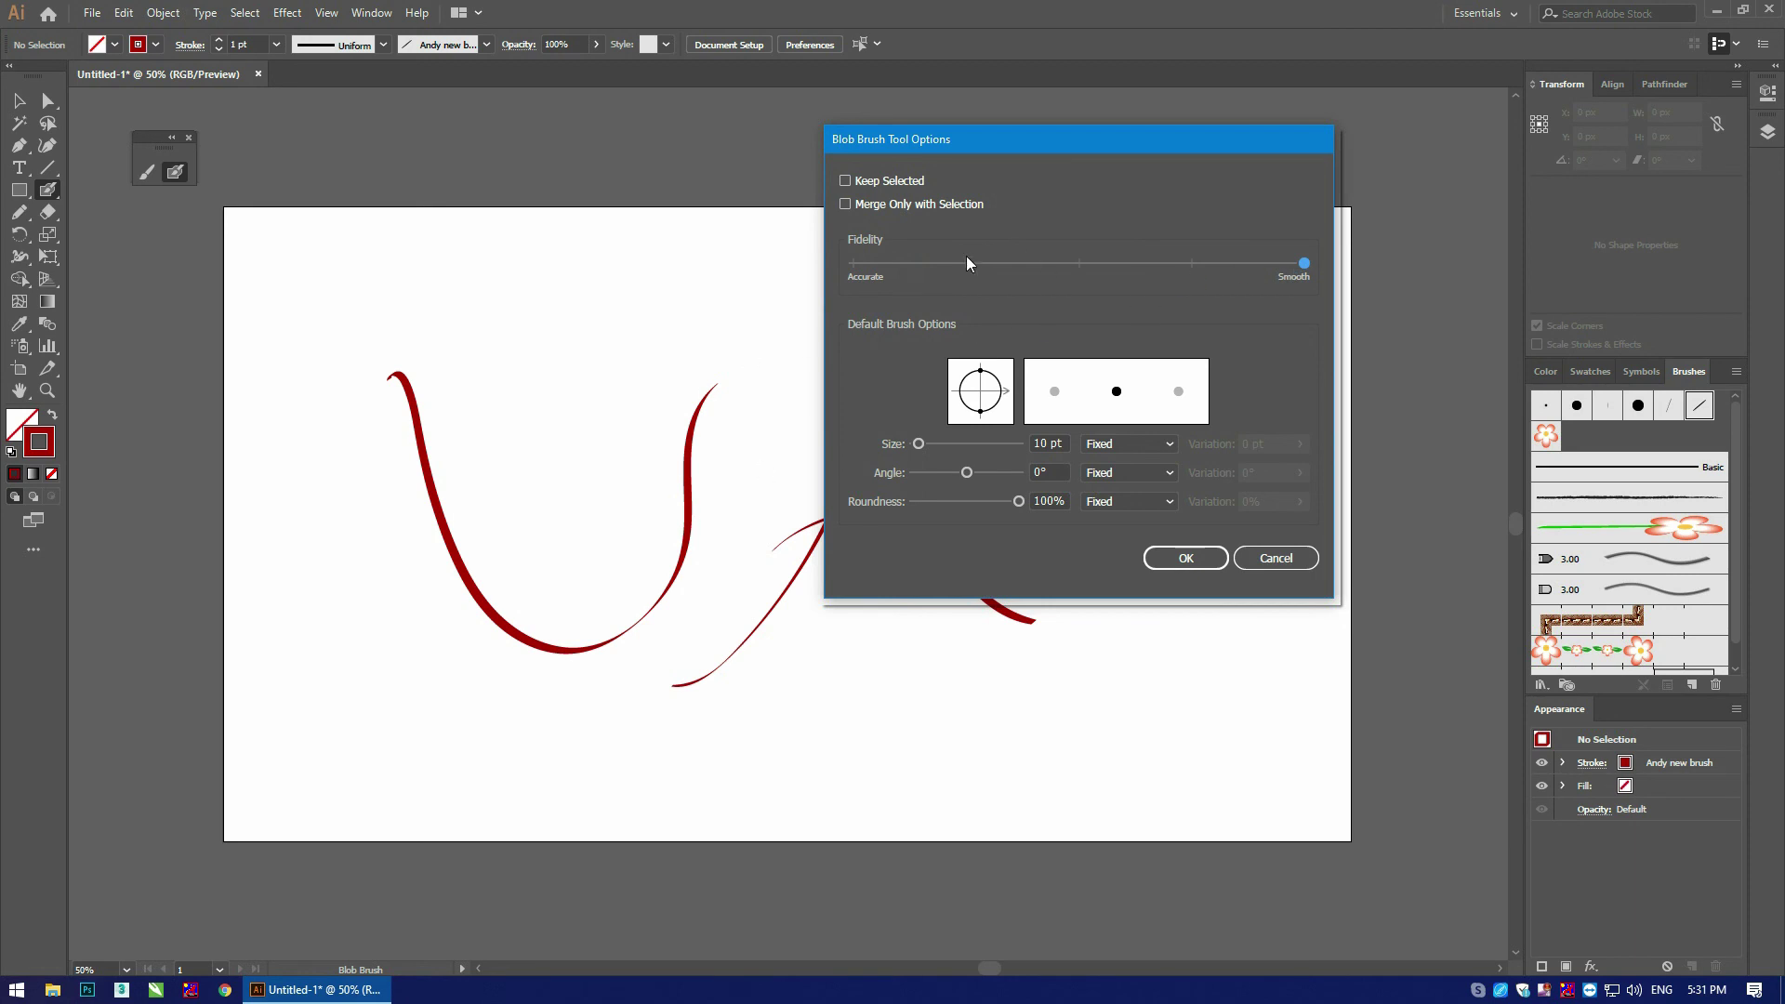
{"action": "left_click", "coordinate": [850, 267]}
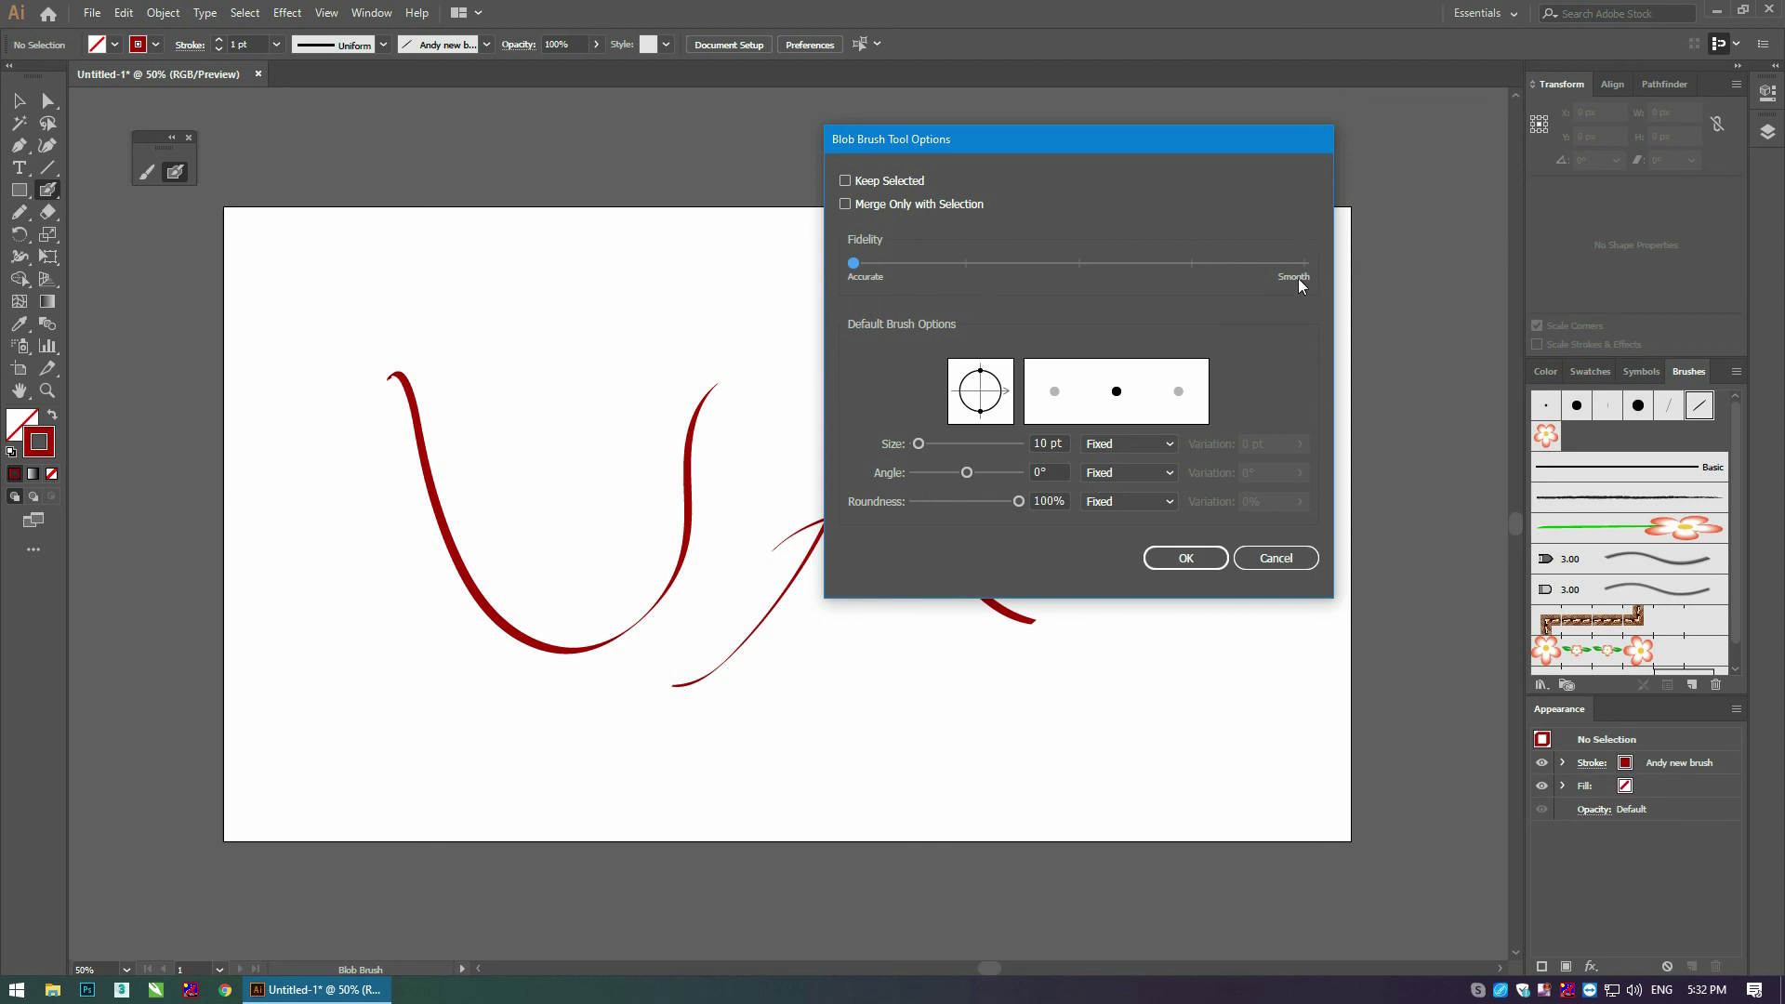
{"action": "mouse_move", "coordinate": [981, 418]}
{"action": "left_mouse_down"}
{"action": "mouse_move", "coordinate": [974, 402]}
{"action": "mouse_move", "coordinate": [984, 425]}
{"action": "mouse_move", "coordinate": [1002, 392]}
{"action": "left_mouse_up"}
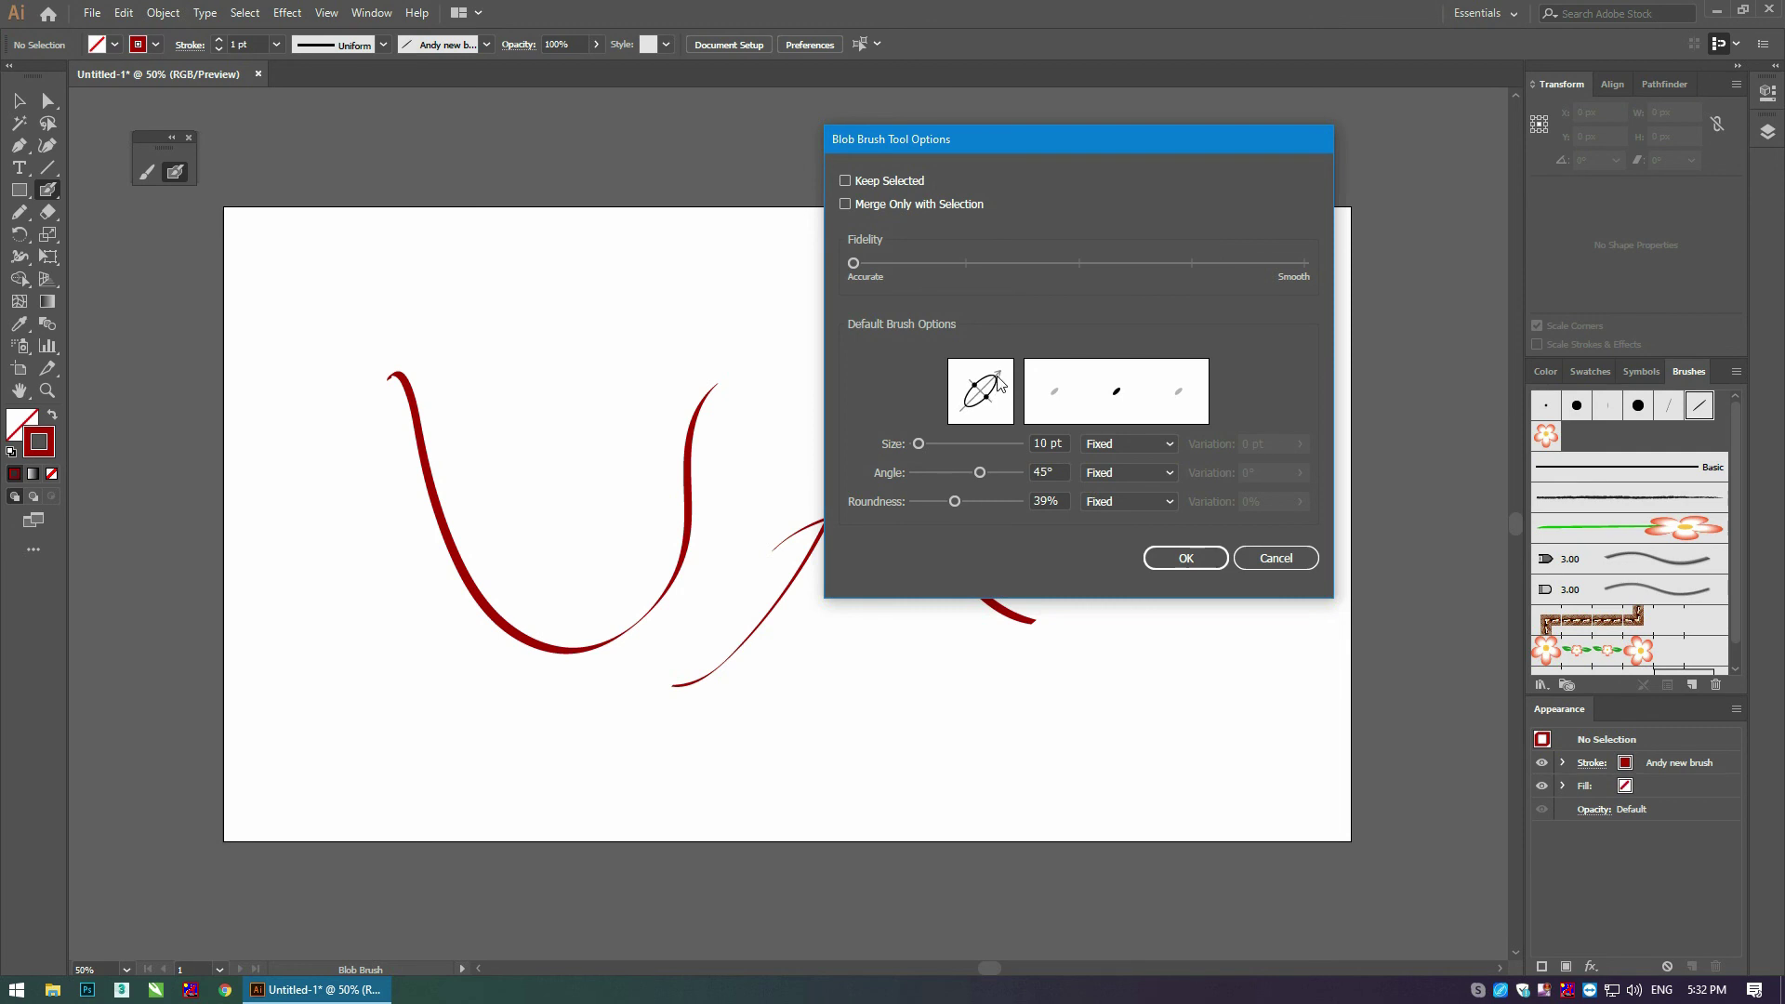
{"action": "left_click_drag", "start_coordinate": [988, 398], "coordinate": [991, 405]}
{"action": "left_click_drag", "start_coordinate": [918, 444], "coordinate": [923, 447]}
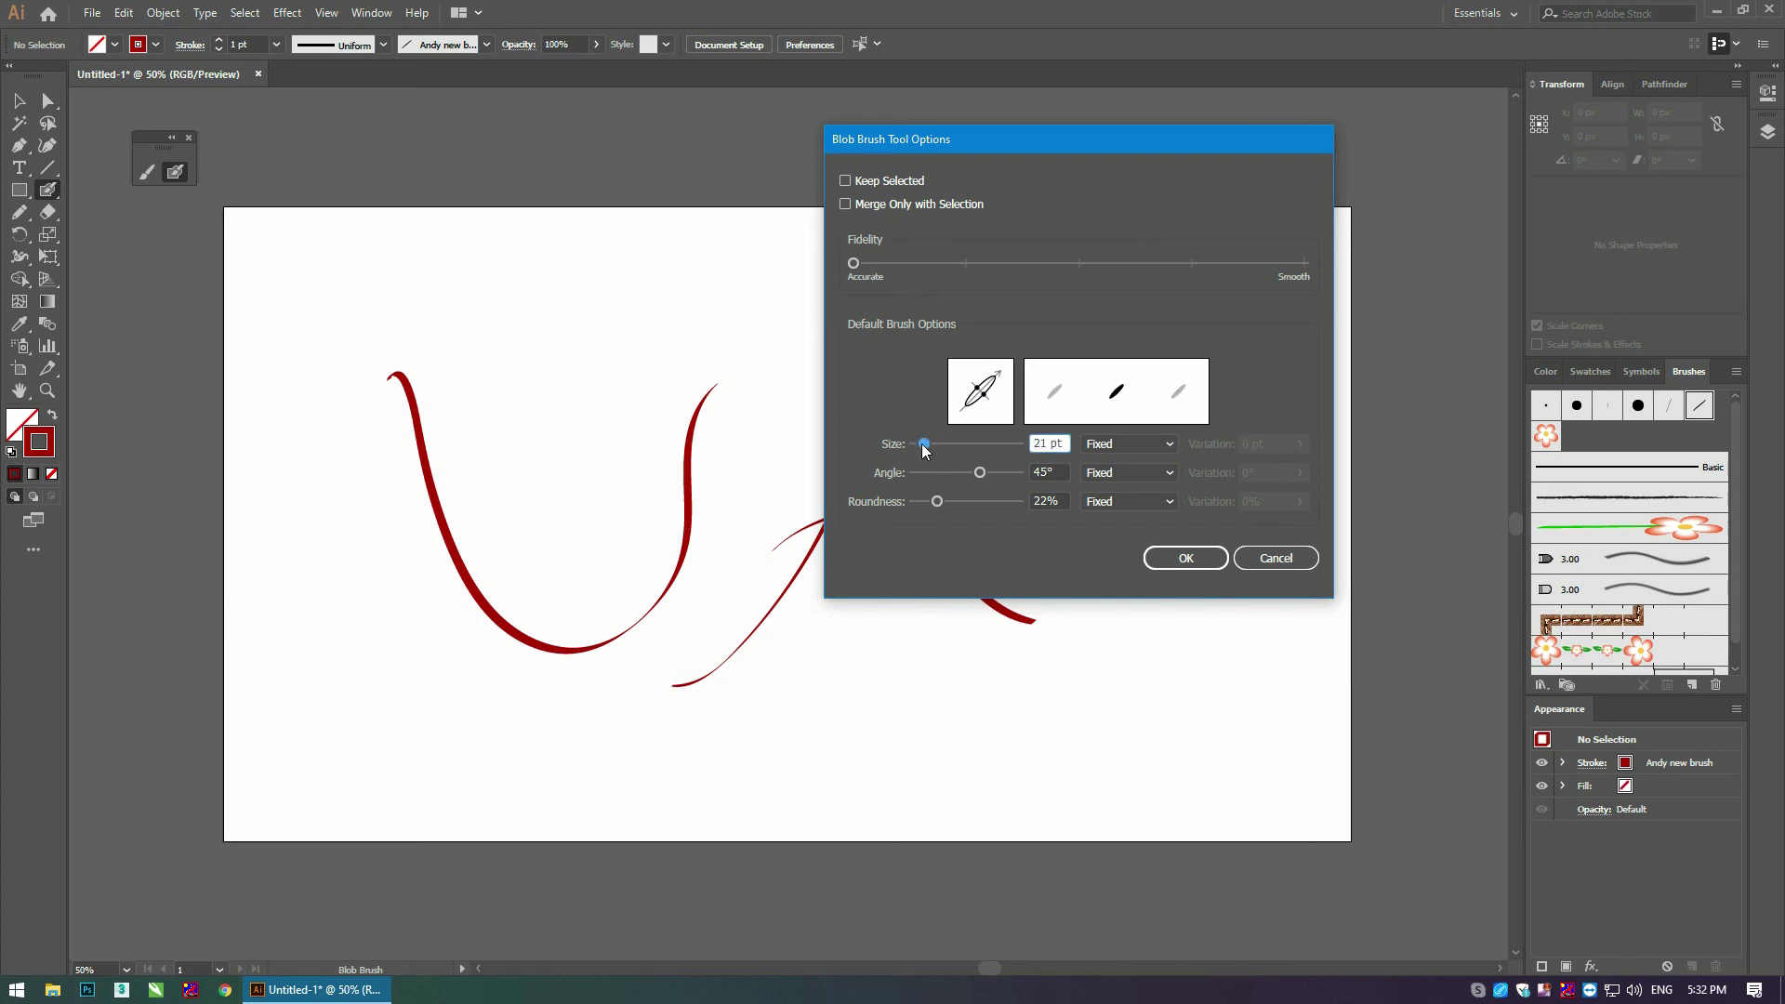
{"action": "left_click_drag", "start_coordinate": [925, 450], "coordinate": [918, 452]}
{"action": "left_click_drag", "start_coordinate": [978, 468], "coordinate": [980, 478]}
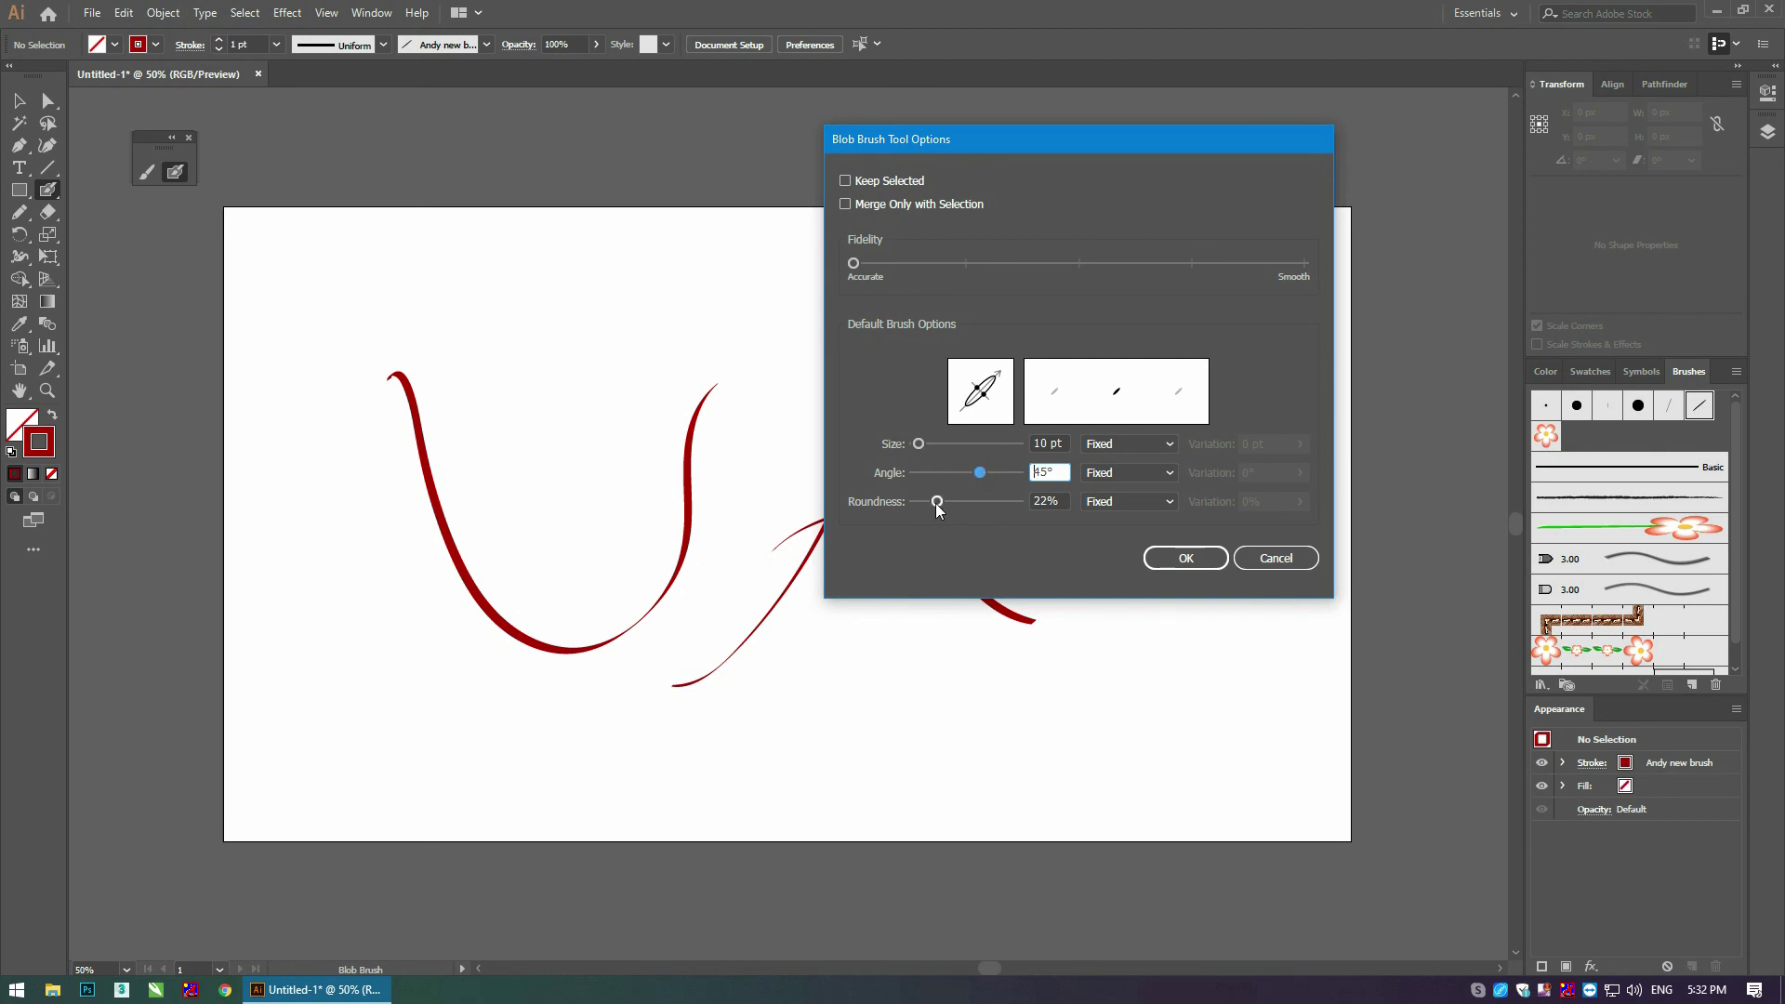
{"action": "left_click_drag", "start_coordinate": [936, 503], "coordinate": [927, 503]}
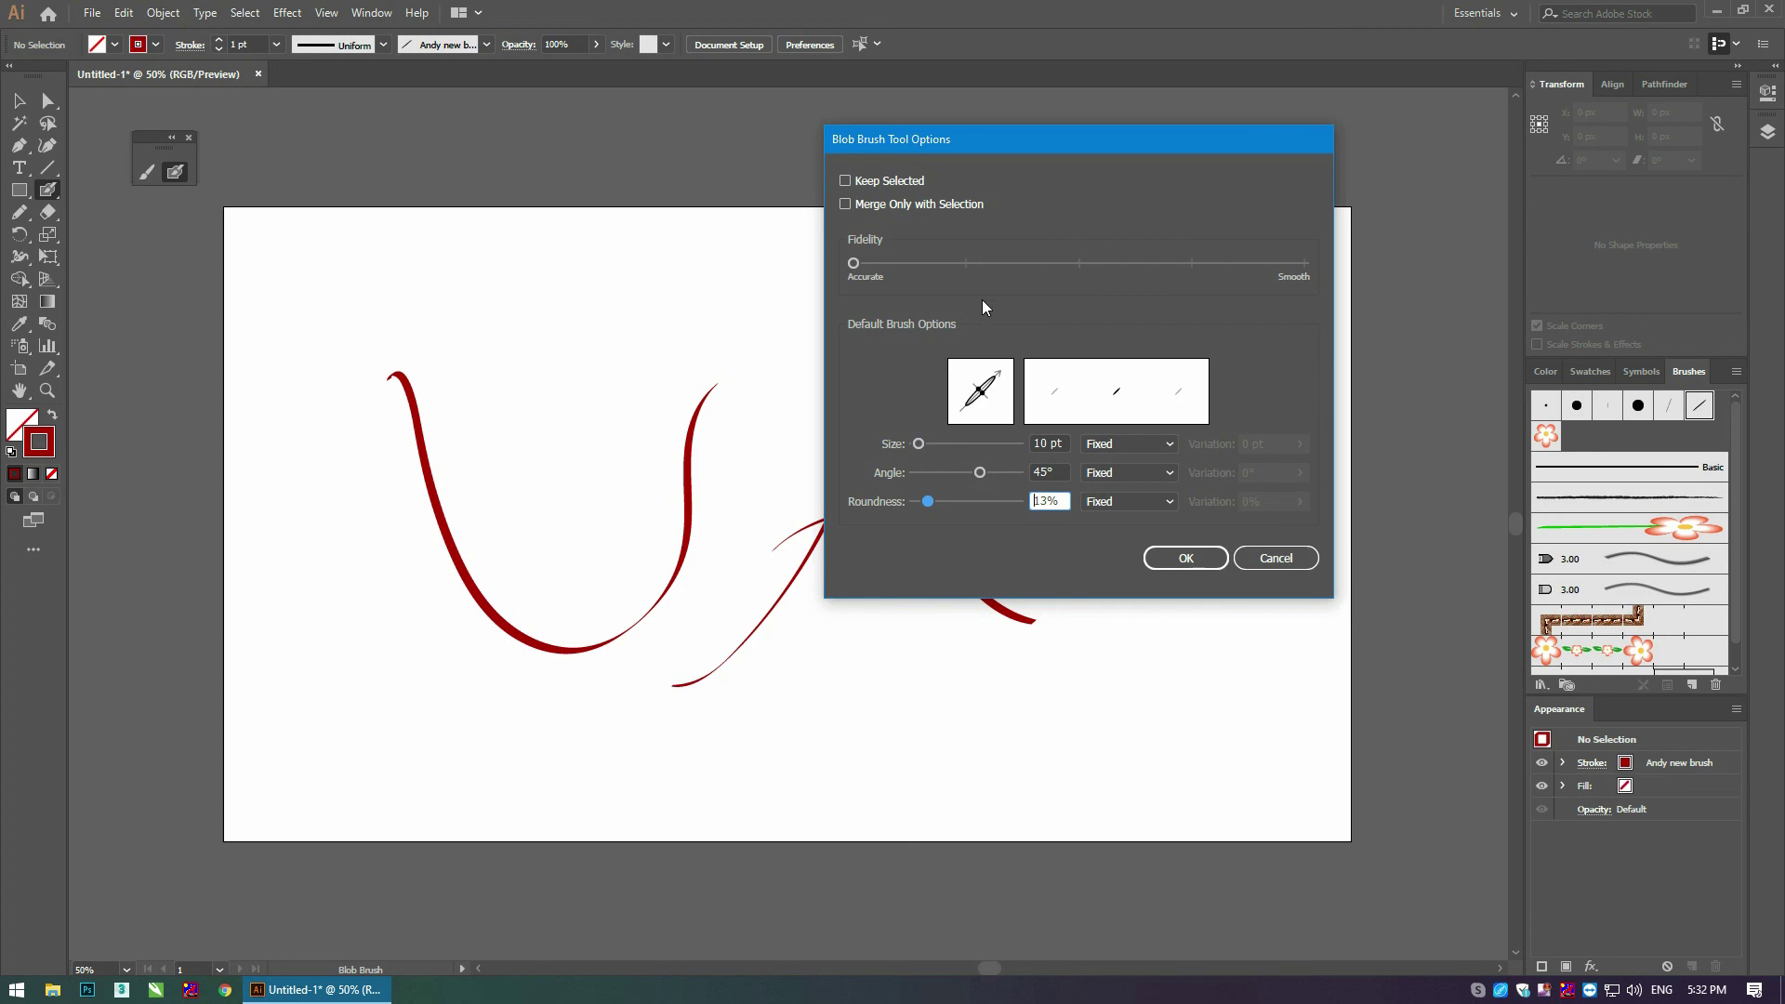
{"action": "left_click", "coordinate": [885, 181]}
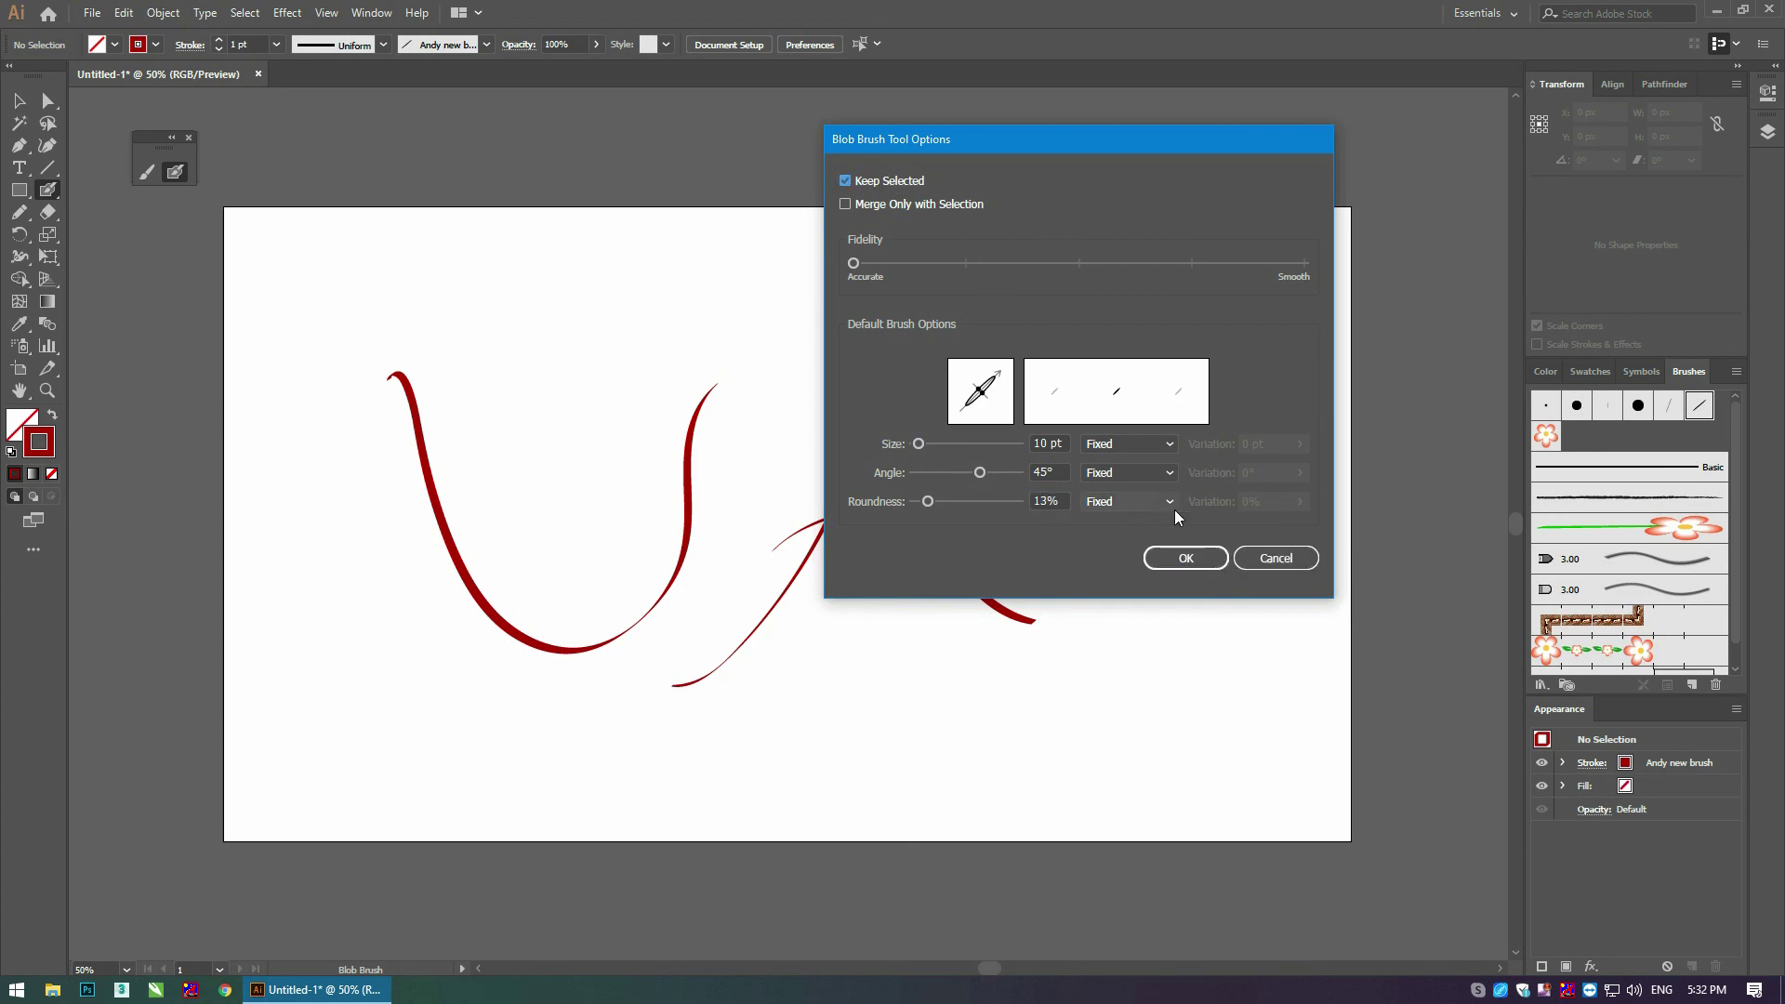
{"action": "left_click", "coordinate": [1185, 558]}
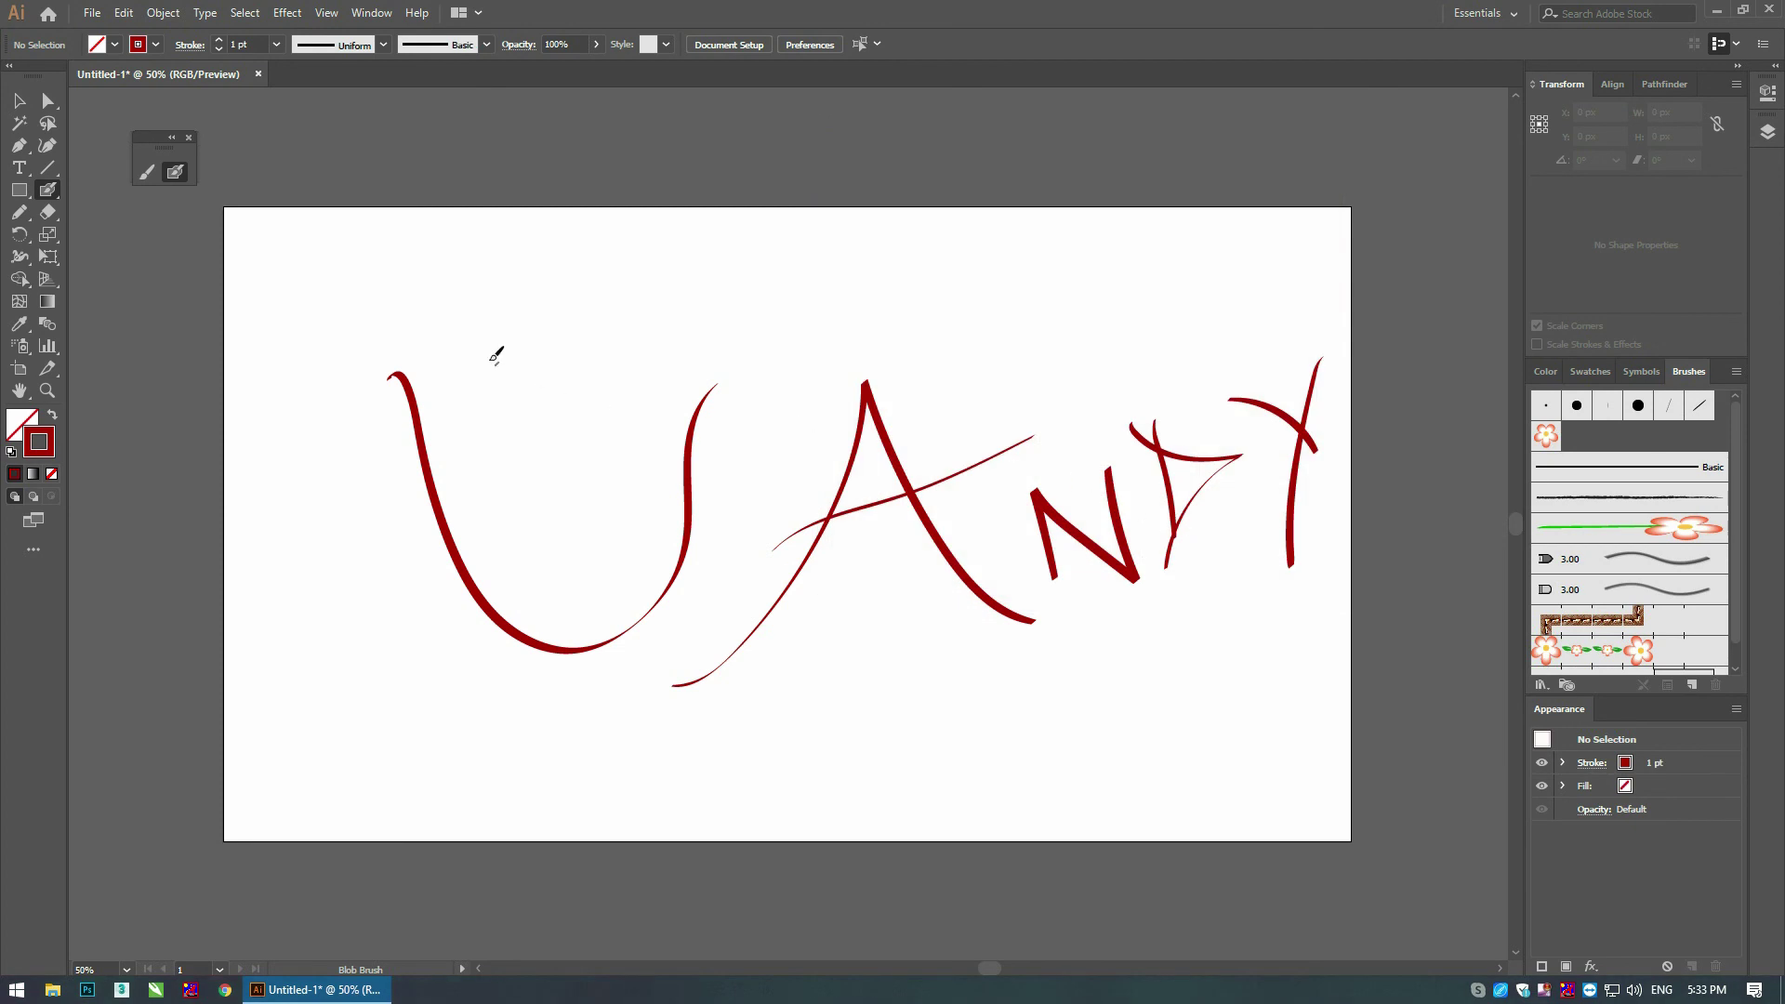
Step: Delete all the Andy lettering and paint a trial red Blob Brush wave across the artboard
{"action": "key", "text": "ctrl+a"}
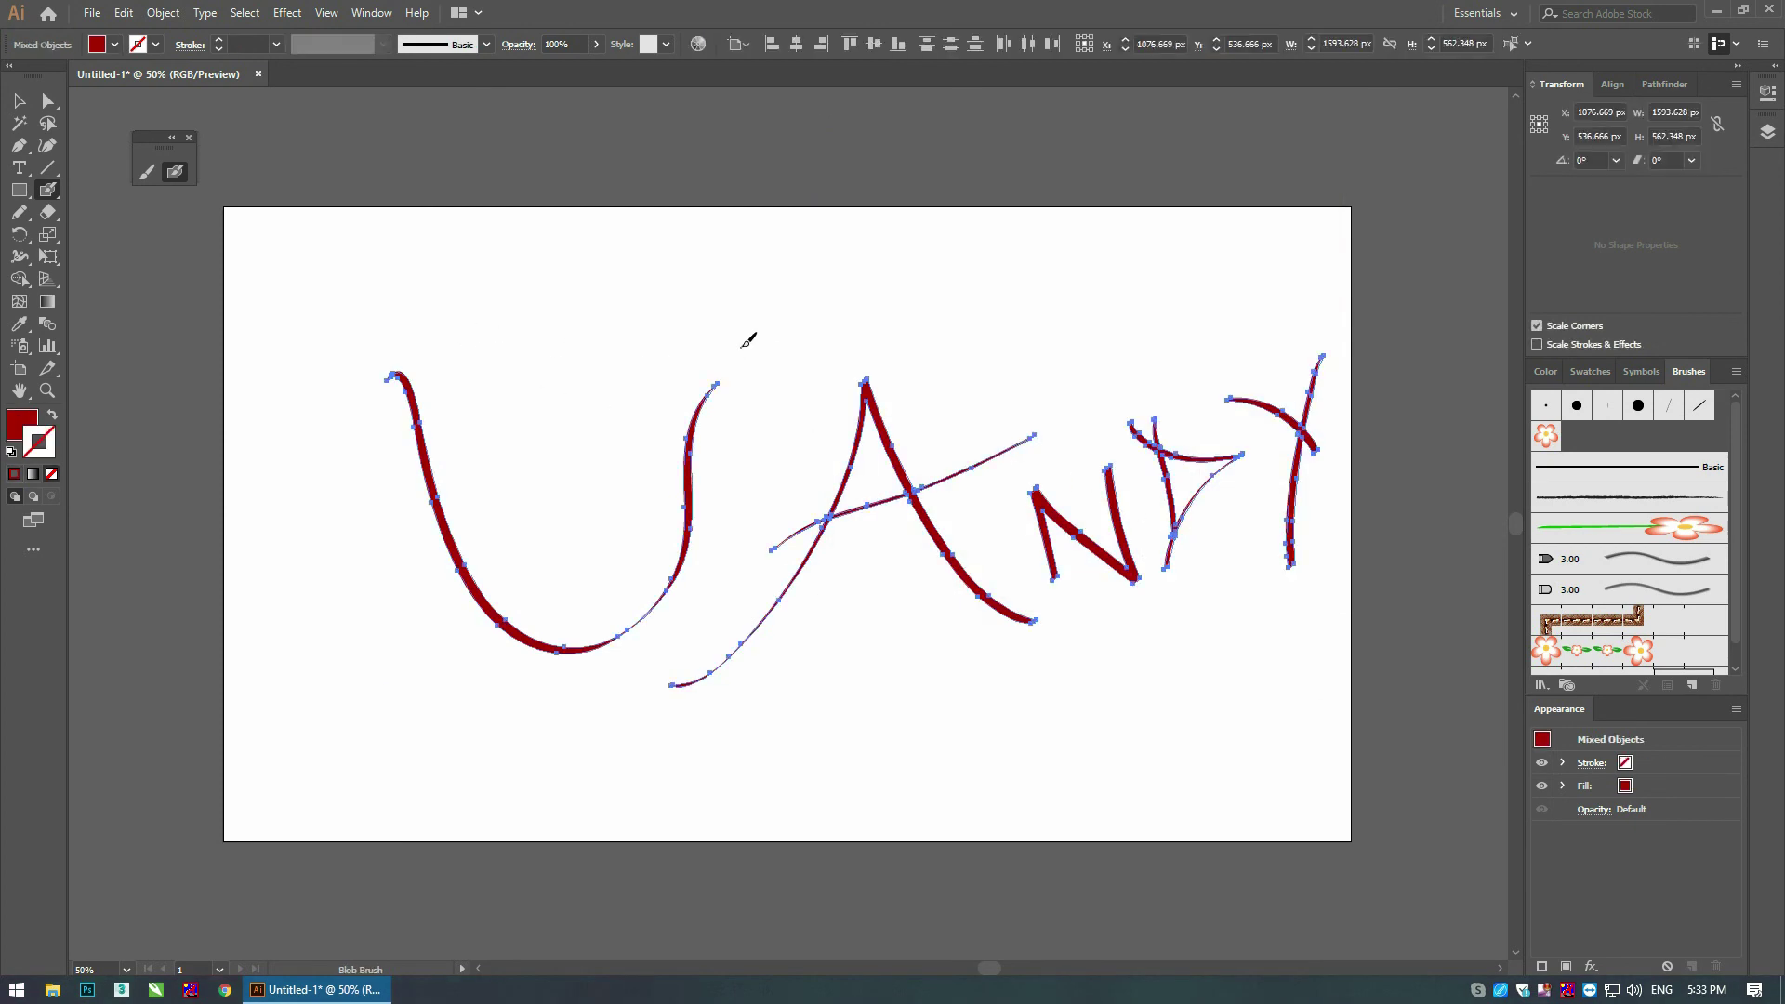
{"action": "key", "text": "Delete"}
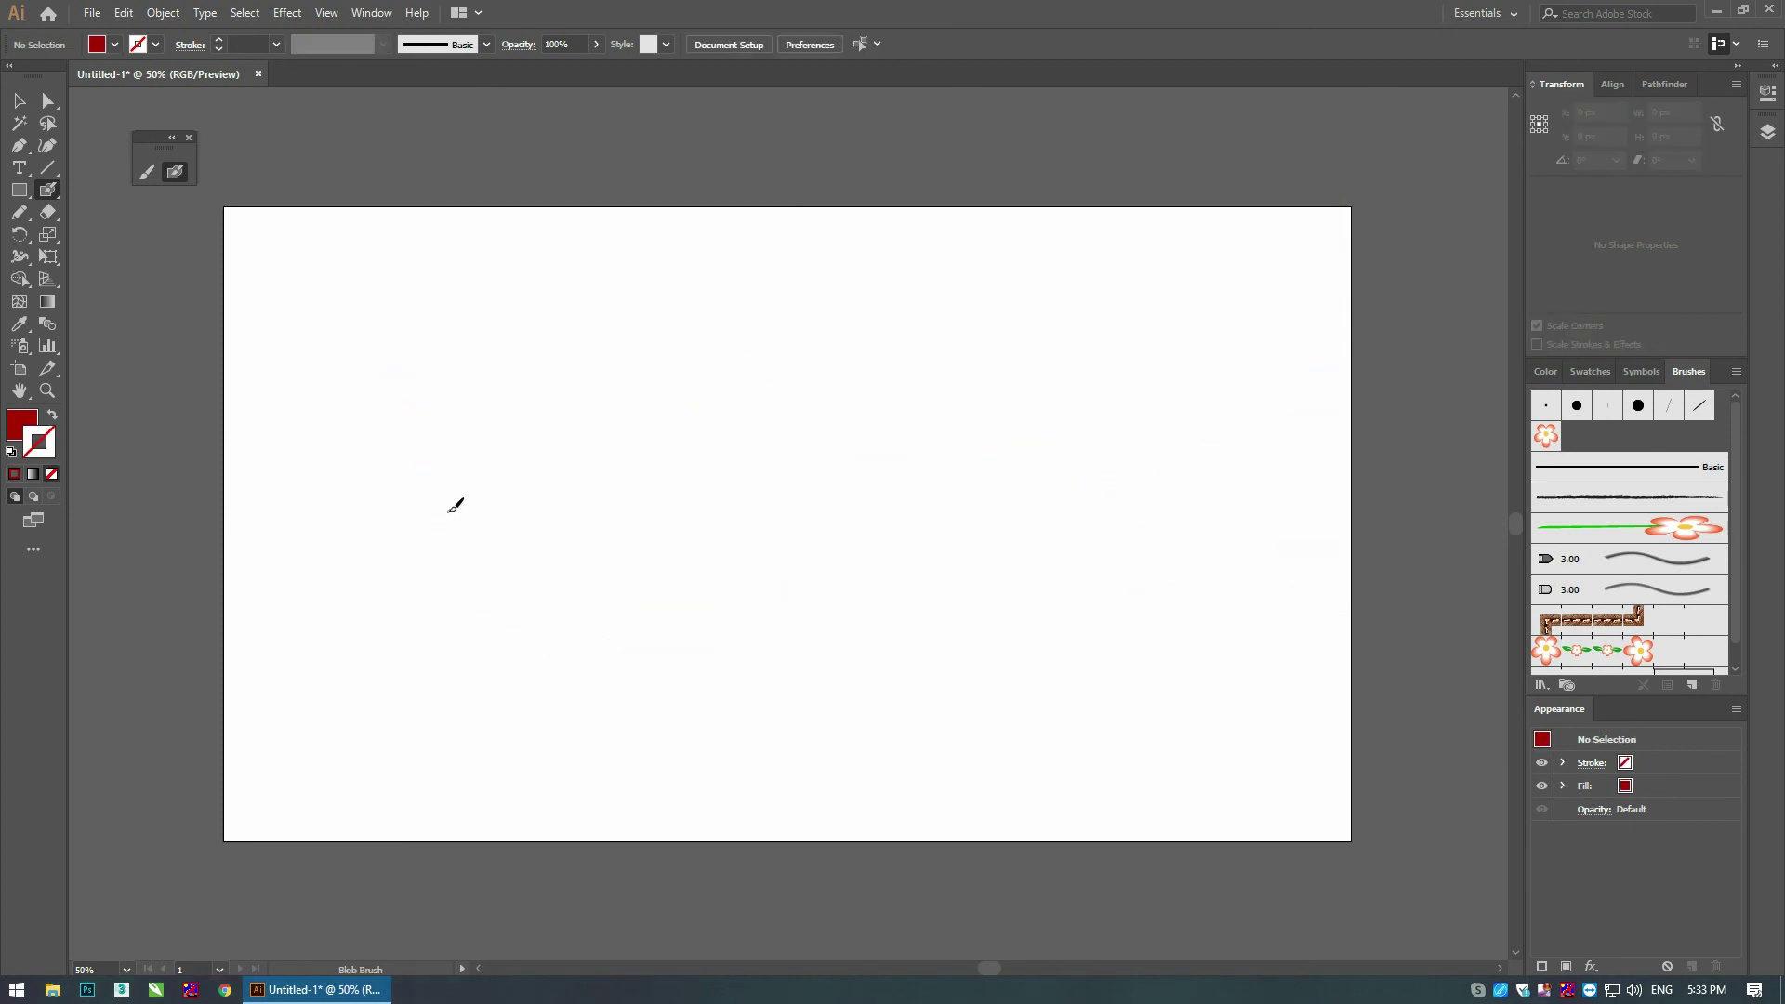
{"action": "mouse_move", "coordinate": [375, 500]}
{"action": "left_mouse_down"}
{"action": "mouse_move", "coordinate": [586, 595]}
{"action": "mouse_move", "coordinate": [1042, 557]}
{"action": "left_mouse_up"}
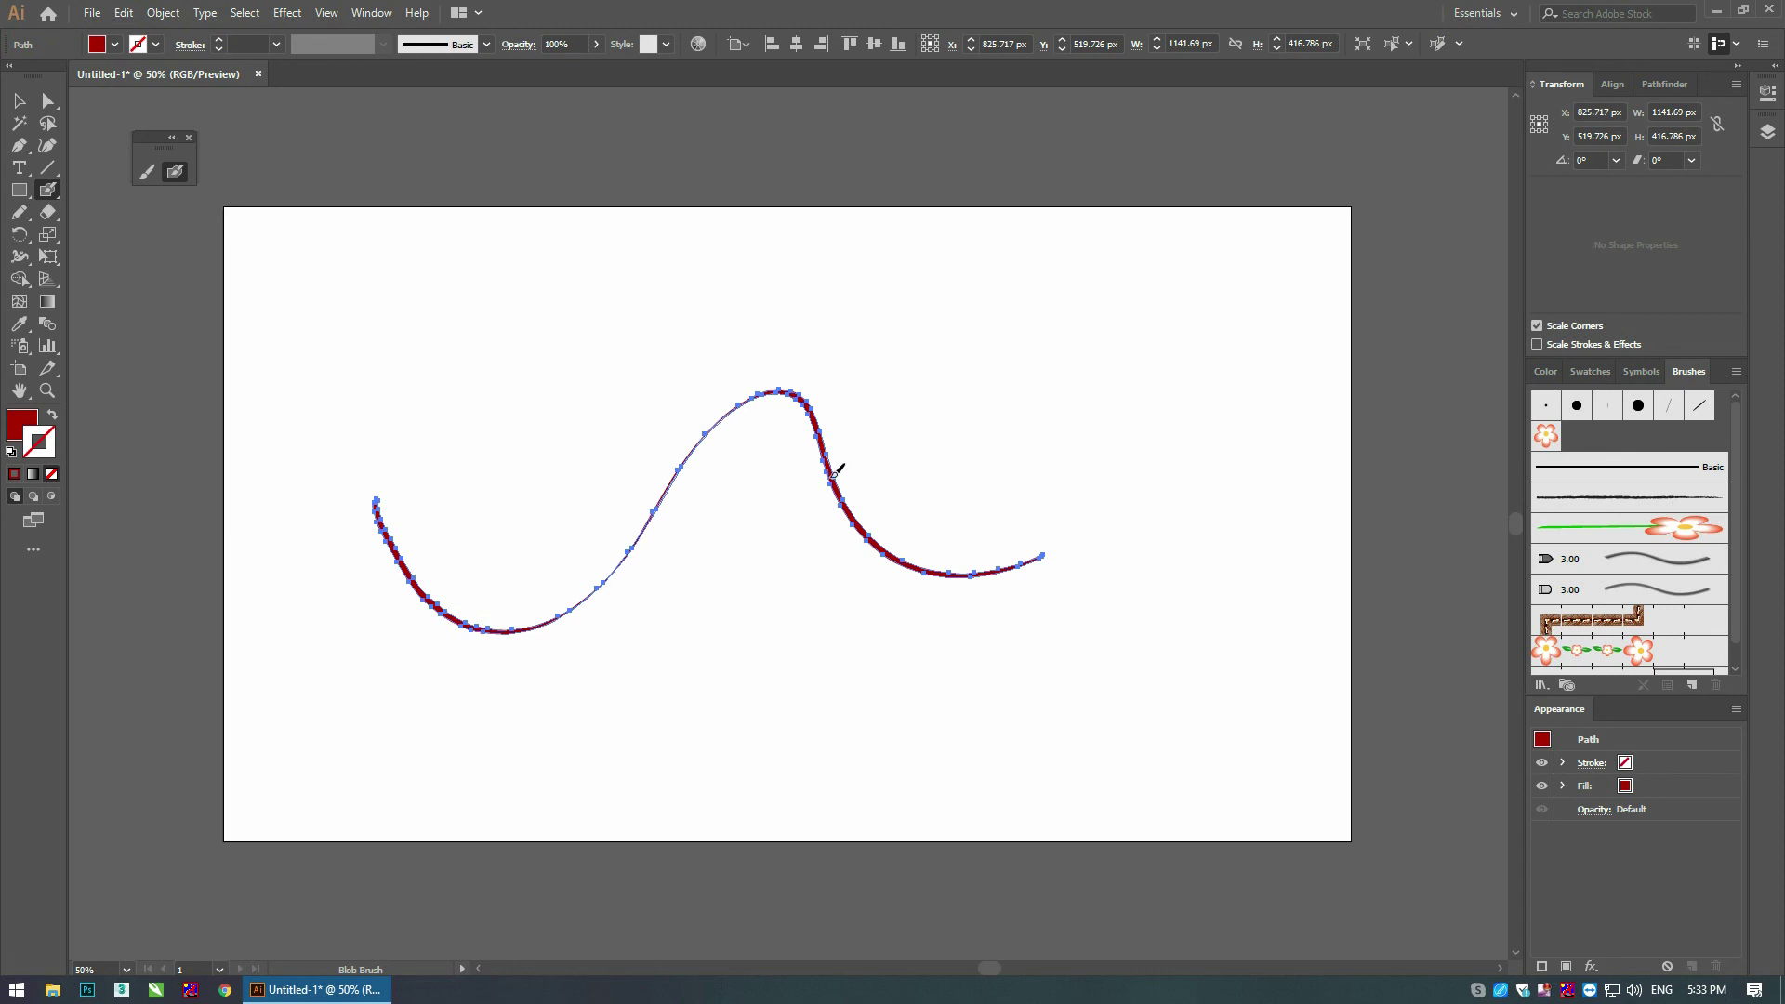
{"action": "key", "text": "ctrl"}
Step: Add a thick loop to the wave's right end, replacing an undone thin extension
{"action": "left_click_drag", "start_coordinate": [1040, 555], "coordinate": [1236, 453]}
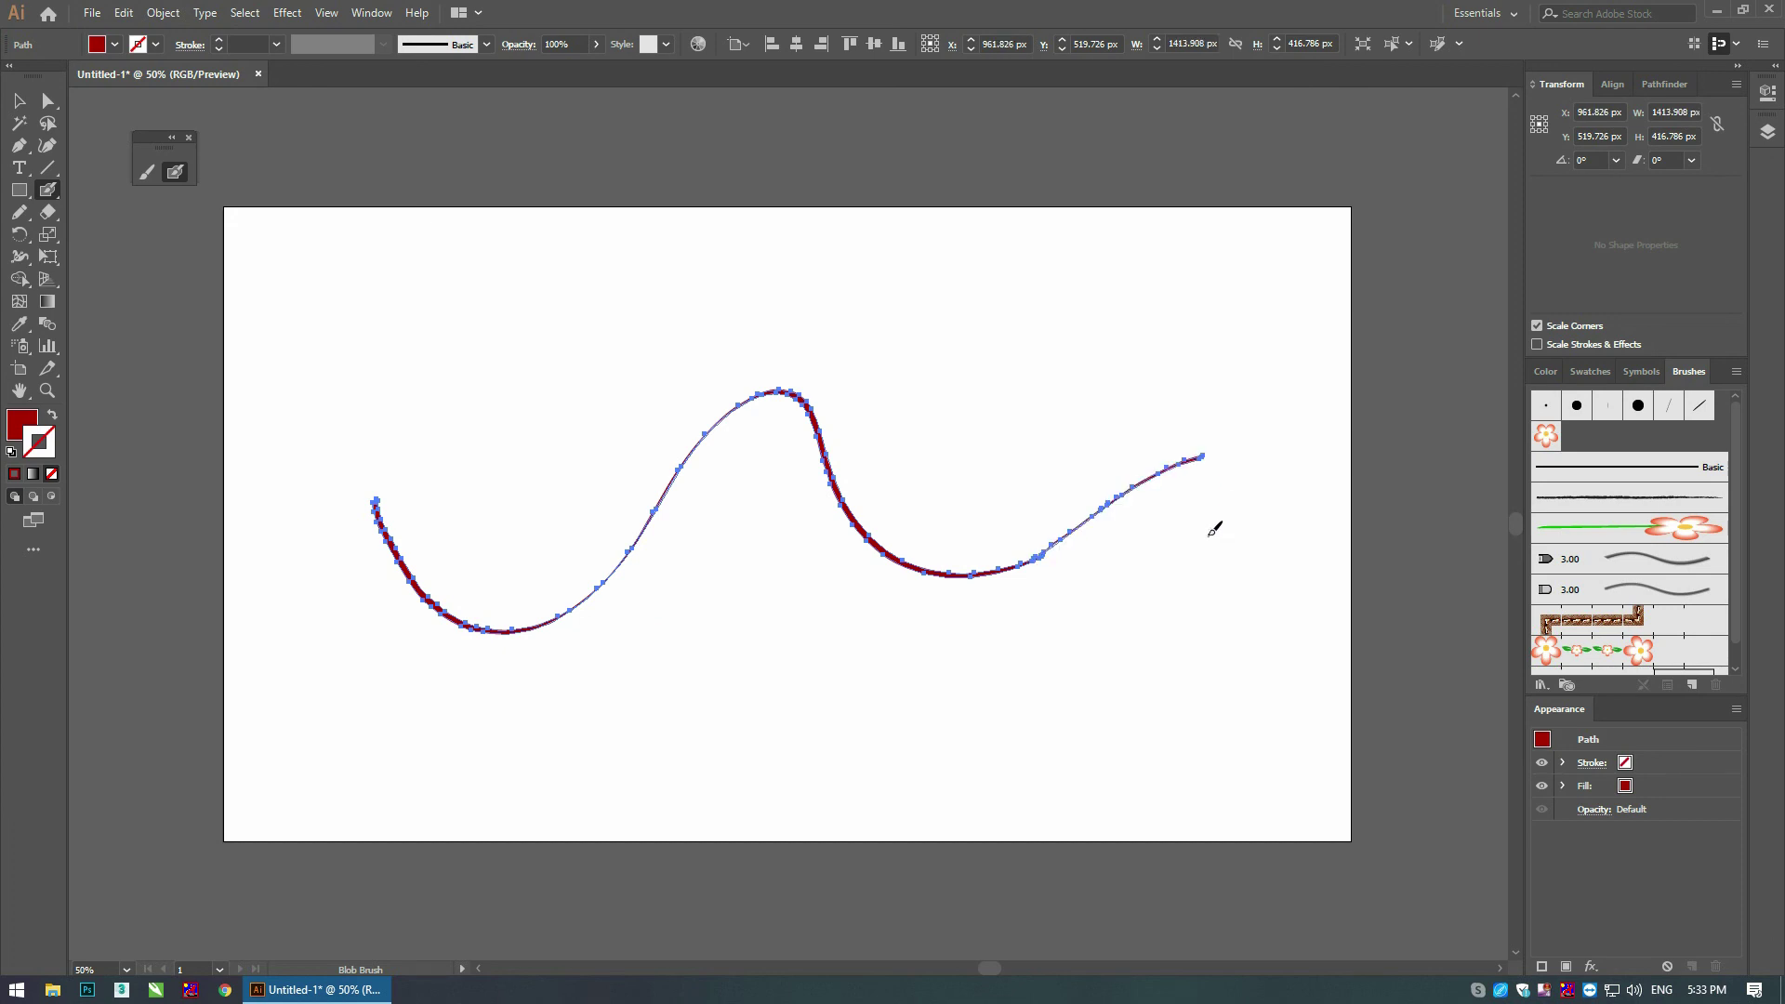
{"action": "key", "text": "ctrl+z"}
{"action": "mouse_move", "coordinate": [1044, 555]}
{"action": "left_mouse_down"}
{"action": "mouse_move", "coordinate": [833, 477]}
{"action": "mouse_move", "coordinate": [939, 450]}
{"action": "left_mouse_up"}
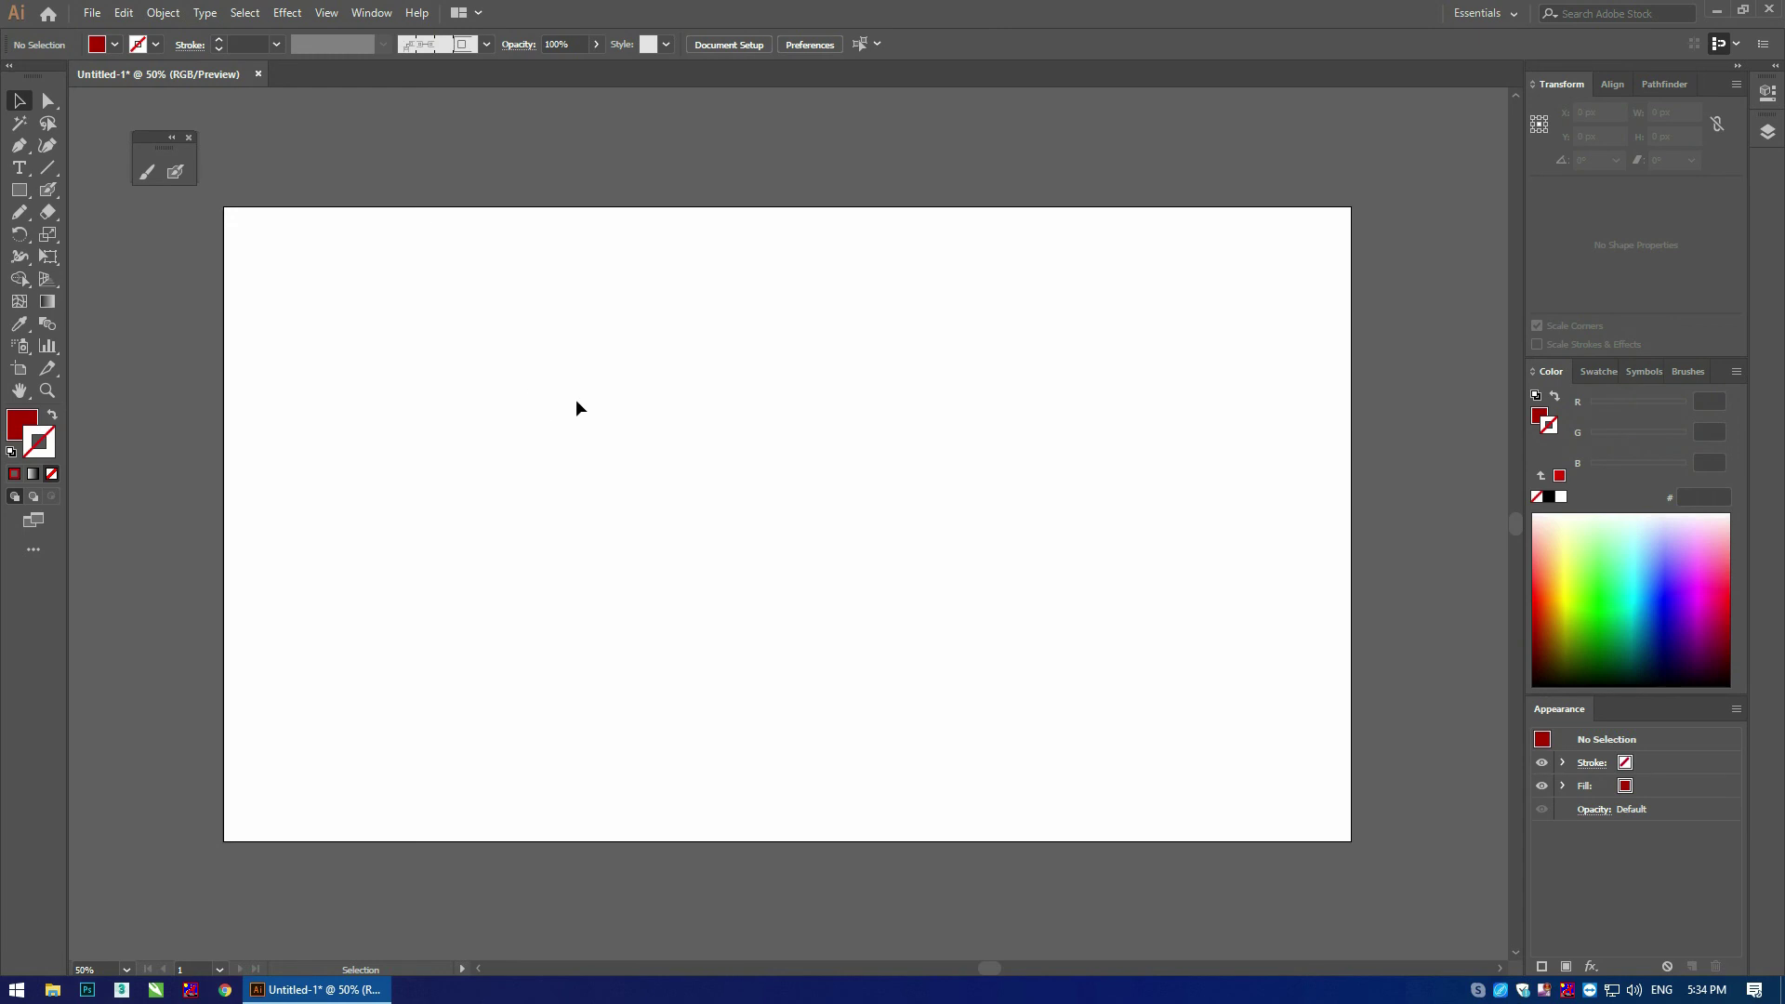
{"action": "left_click", "coordinate": [175, 173]}
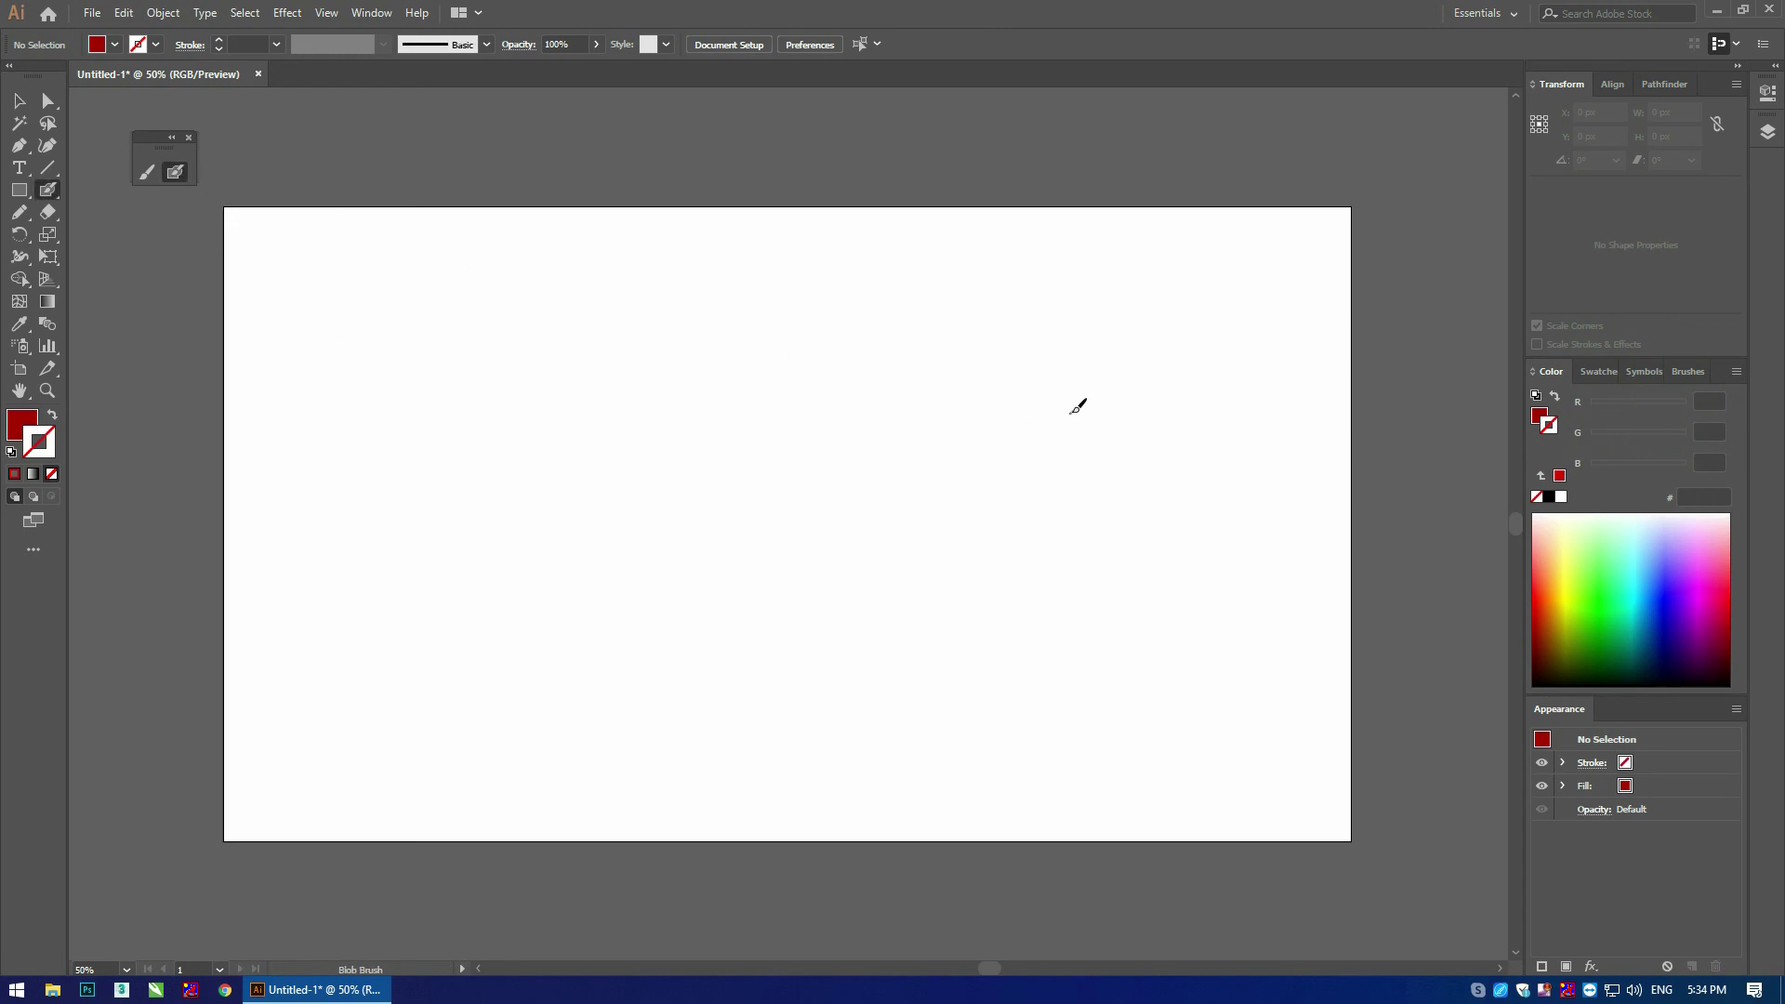